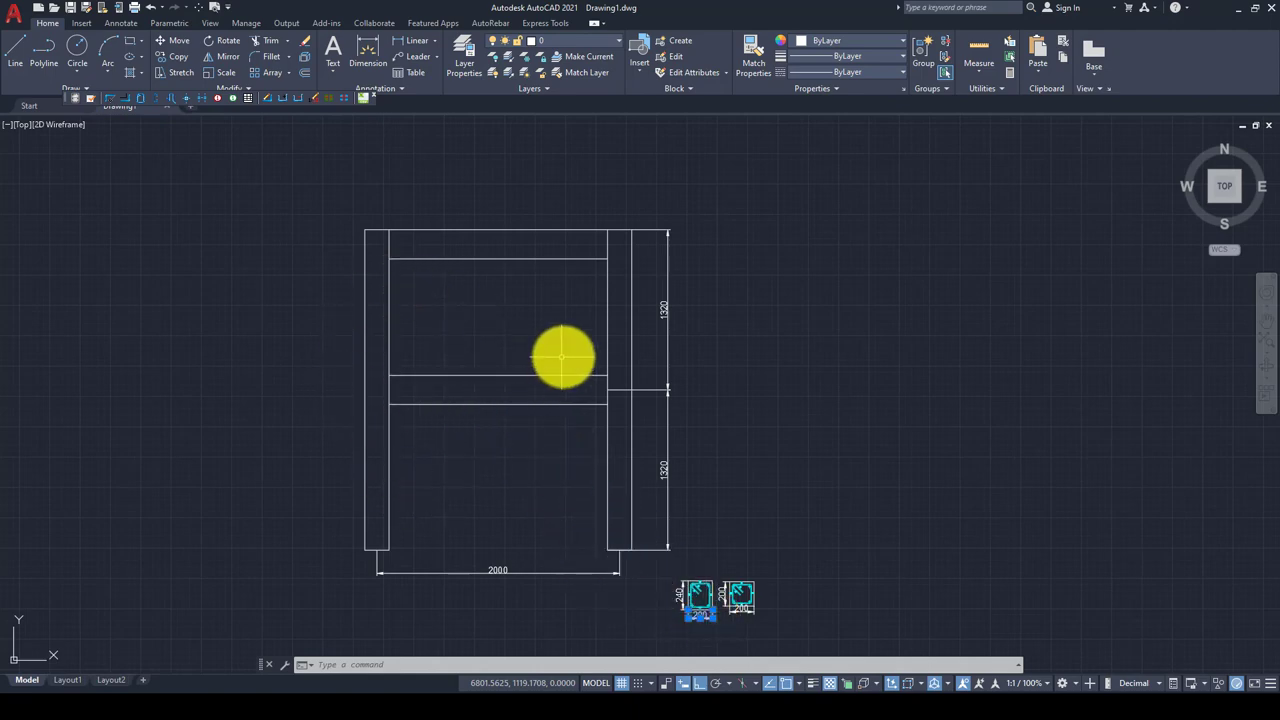
Step: Examine the frame elevation's column spacing, storey heights and beam positions
{"action": "scroll", "coordinate": [470, 603], "scroll_direction": "up", "scroll_amount": 2}
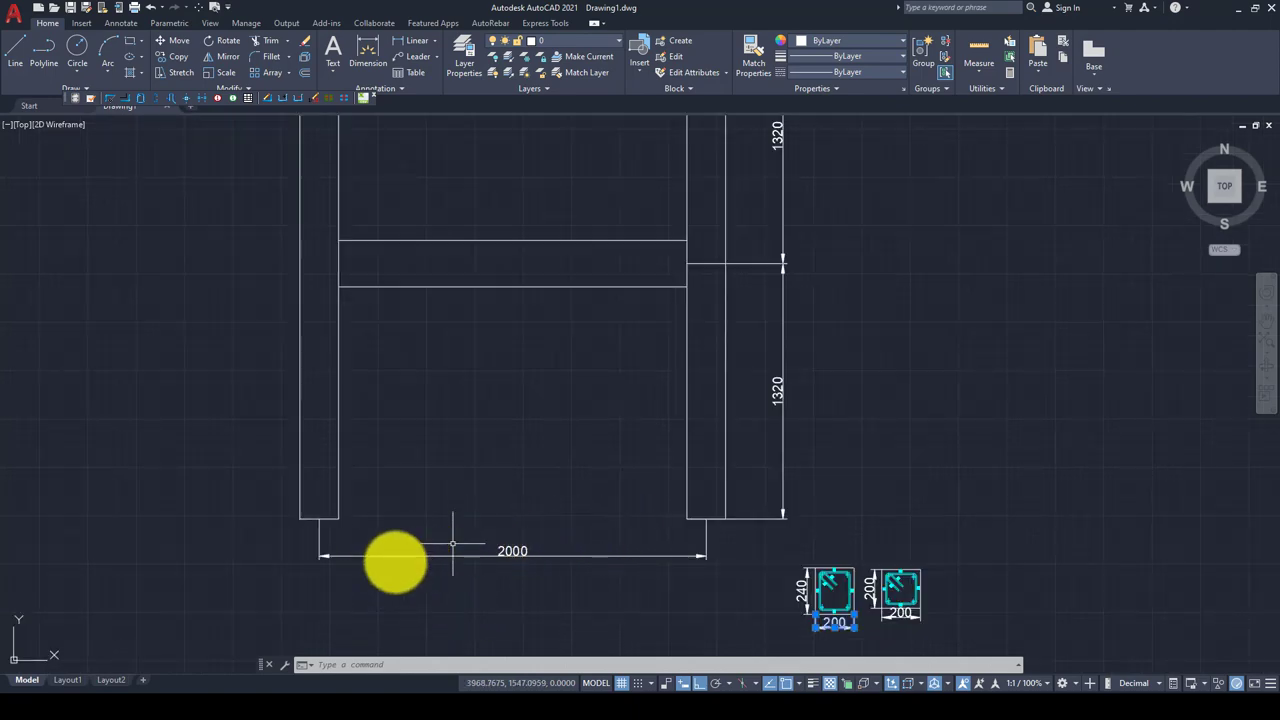
{"action": "scroll", "coordinate": [320, 565], "scroll_direction": "up", "scroll_amount": 2}
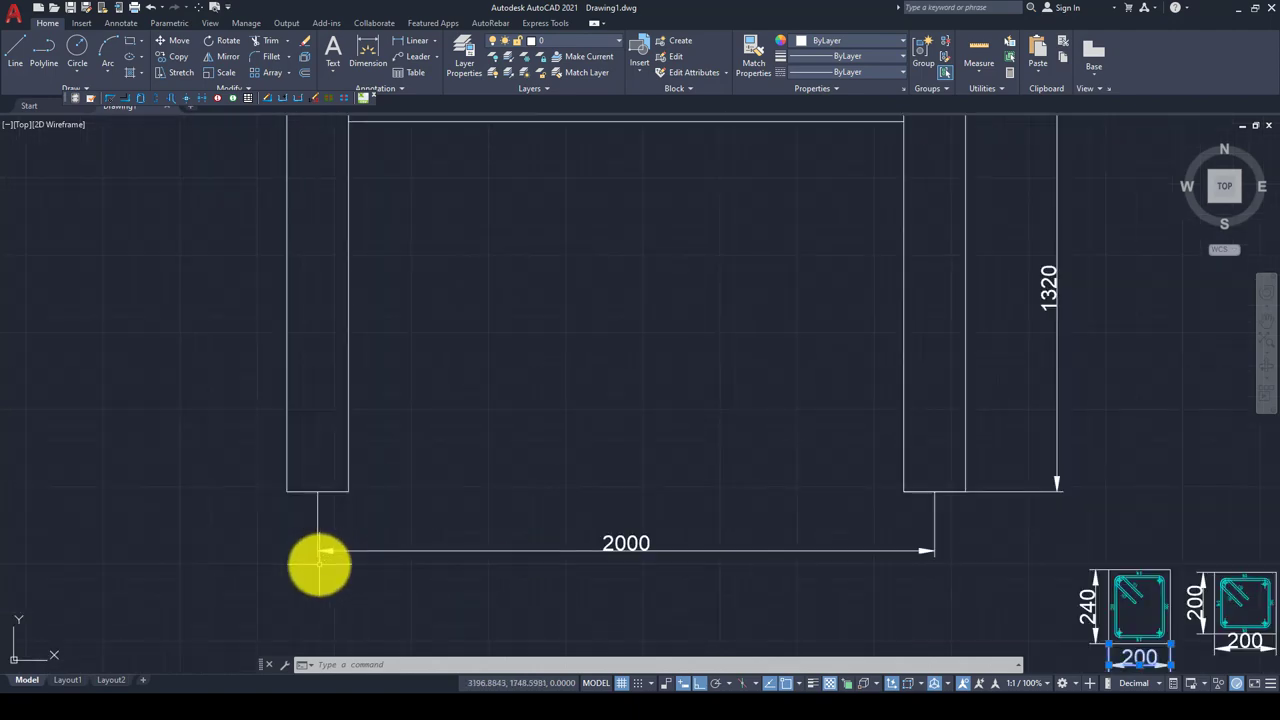
{"action": "scroll", "coordinate": [343, 522], "scroll_direction": "down", "scroll_amount": 2}
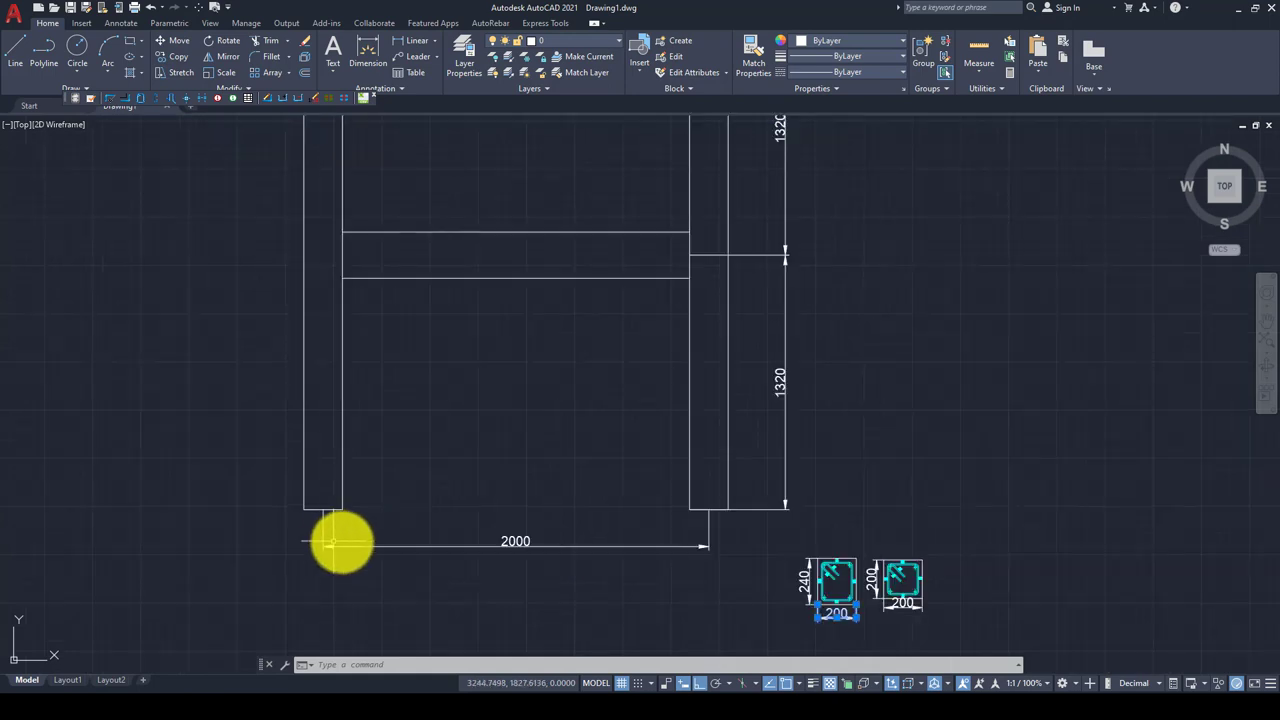
{"action": "scroll", "coordinate": [667, 470], "scroll_direction": "down", "scroll_amount": 2}
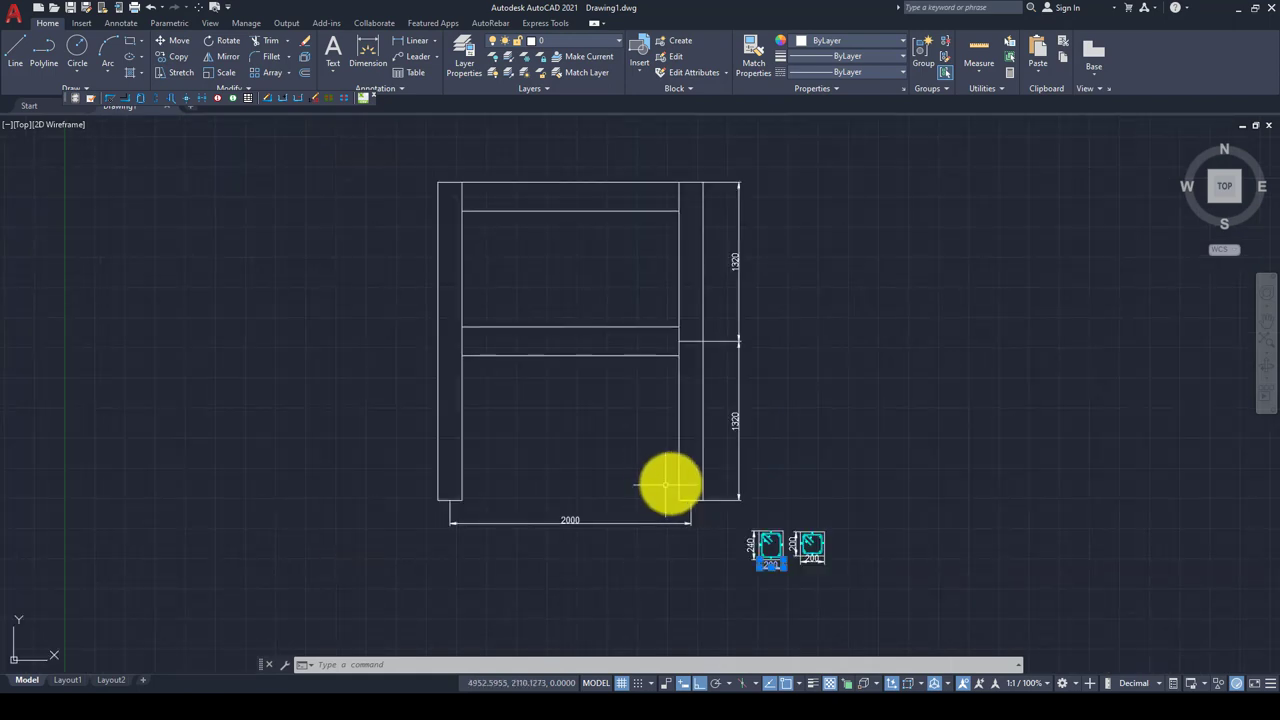
{"action": "scroll", "coordinate": [740, 431], "scroll_direction": "up", "scroll_amount": 4}
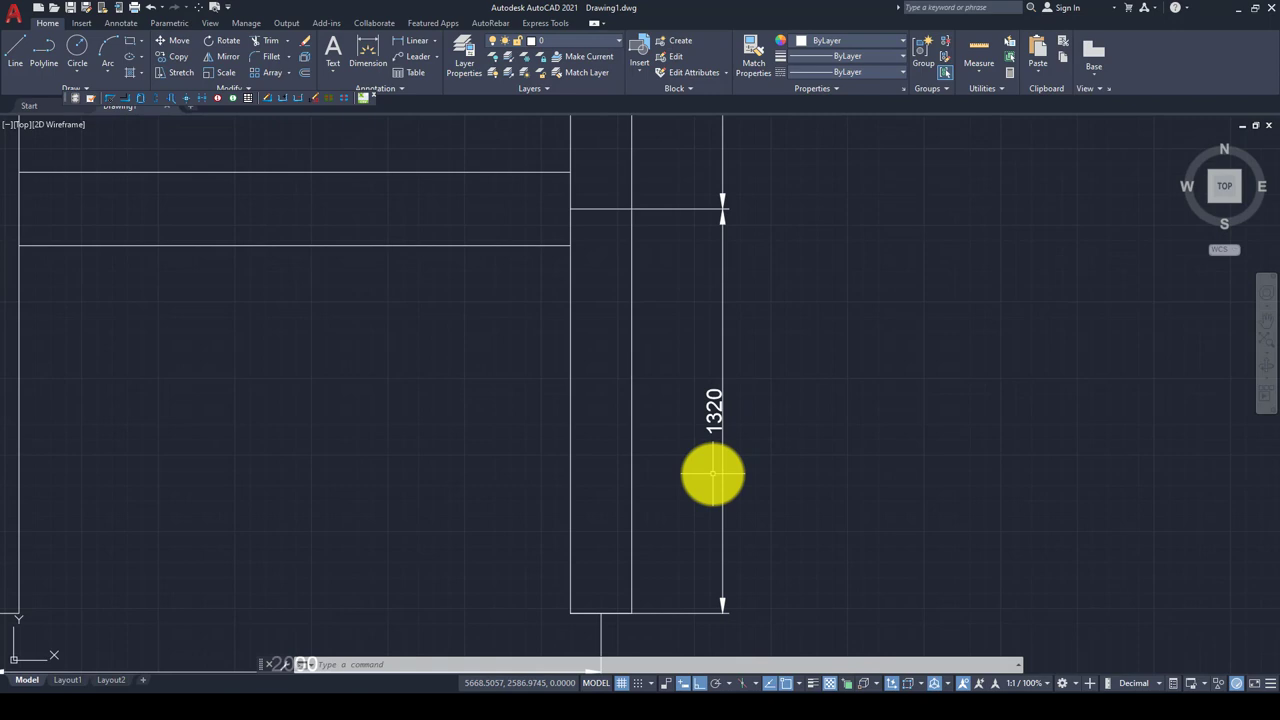
{"action": "scroll", "coordinate": [709, 472], "scroll_direction": "down", "scroll_amount": 2}
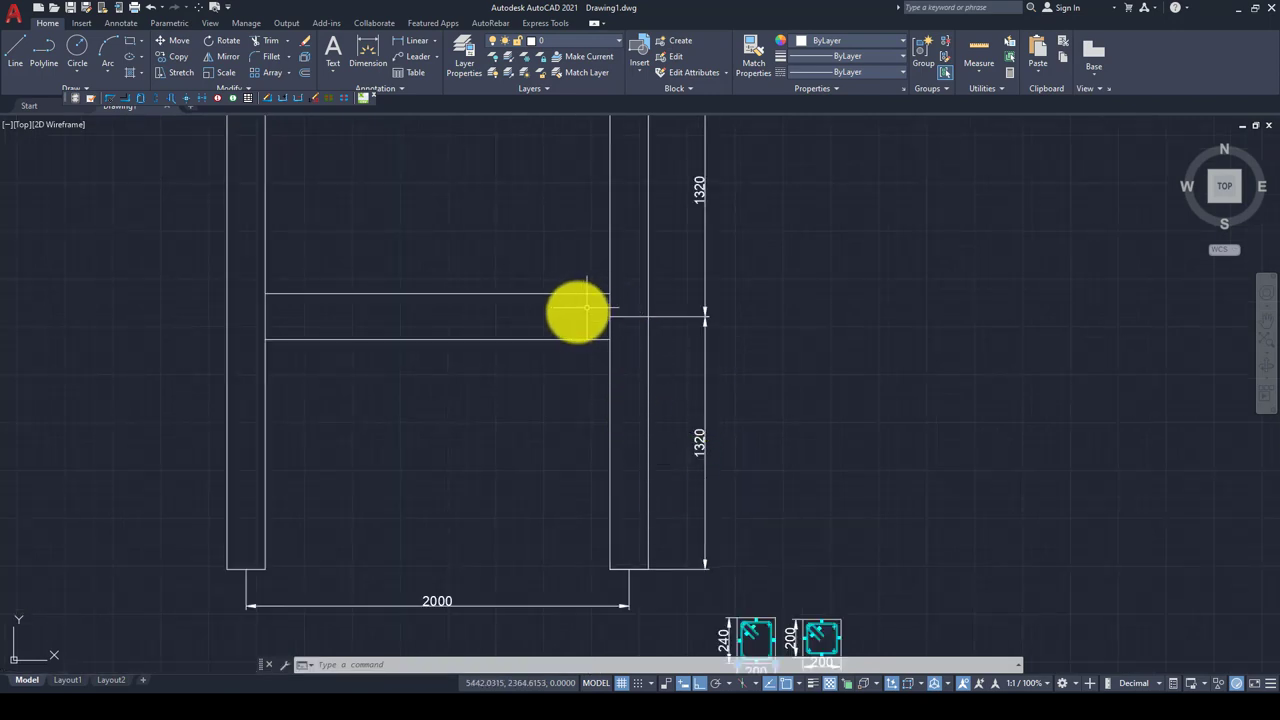
{"action": "scroll", "coordinate": [599, 320], "scroll_direction": "down", "scroll_amount": 3}
{"action": "scroll", "coordinate": [602, 340], "scroll_direction": "up", "scroll_amount": 2}
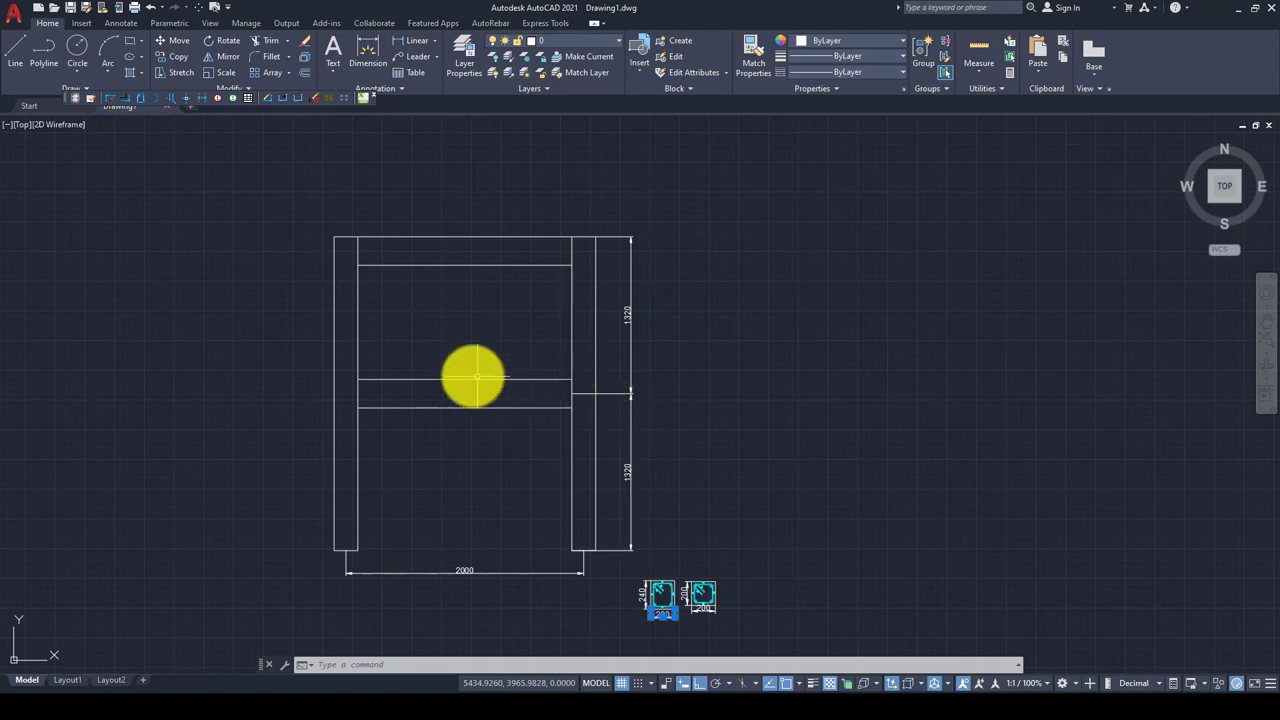
{"action": "scroll", "coordinate": [470, 376], "scroll_direction": "up", "scroll_amount": 2}
{"action": "scroll", "coordinate": [575, 378], "scroll_direction": "down", "scroll_amount": 2}
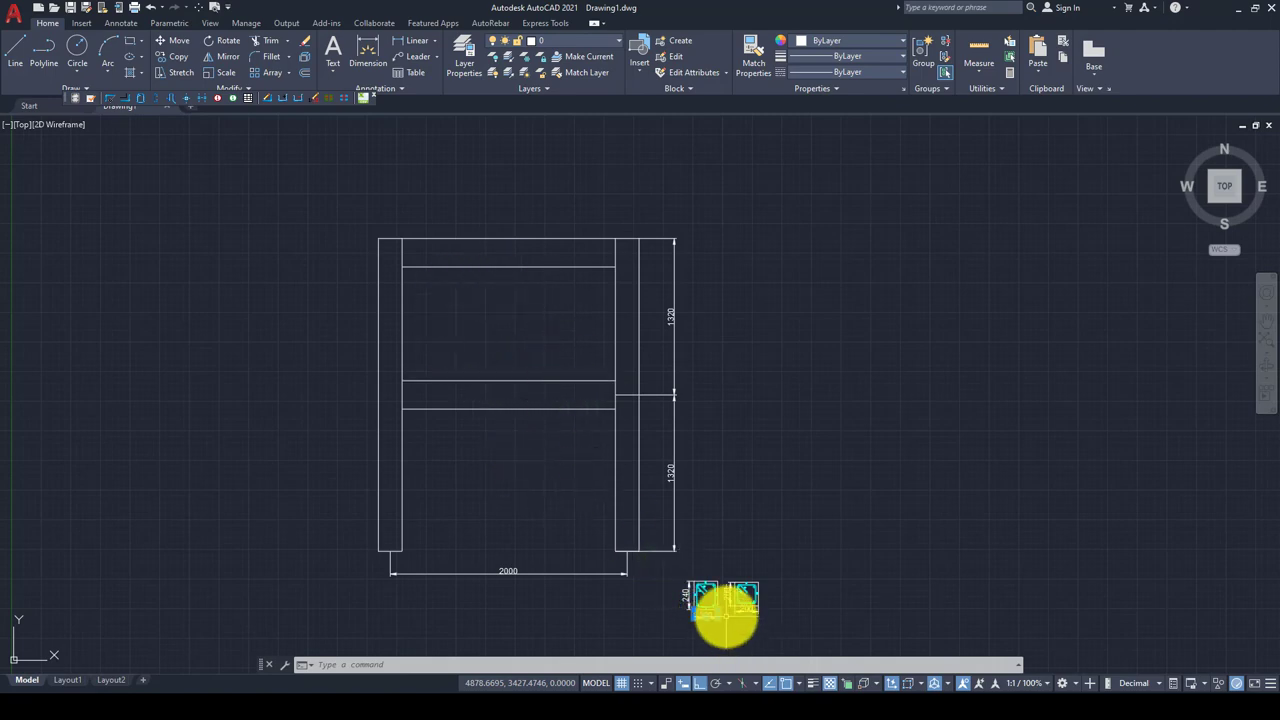
Step: Examine the dimensions and reinforcement layout of the two cross-sections, including their stirrups and longitudinal bars, in relation to the whole frame
{"action": "scroll", "coordinate": [724, 615], "scroll_direction": "up", "scroll_amount": 5}
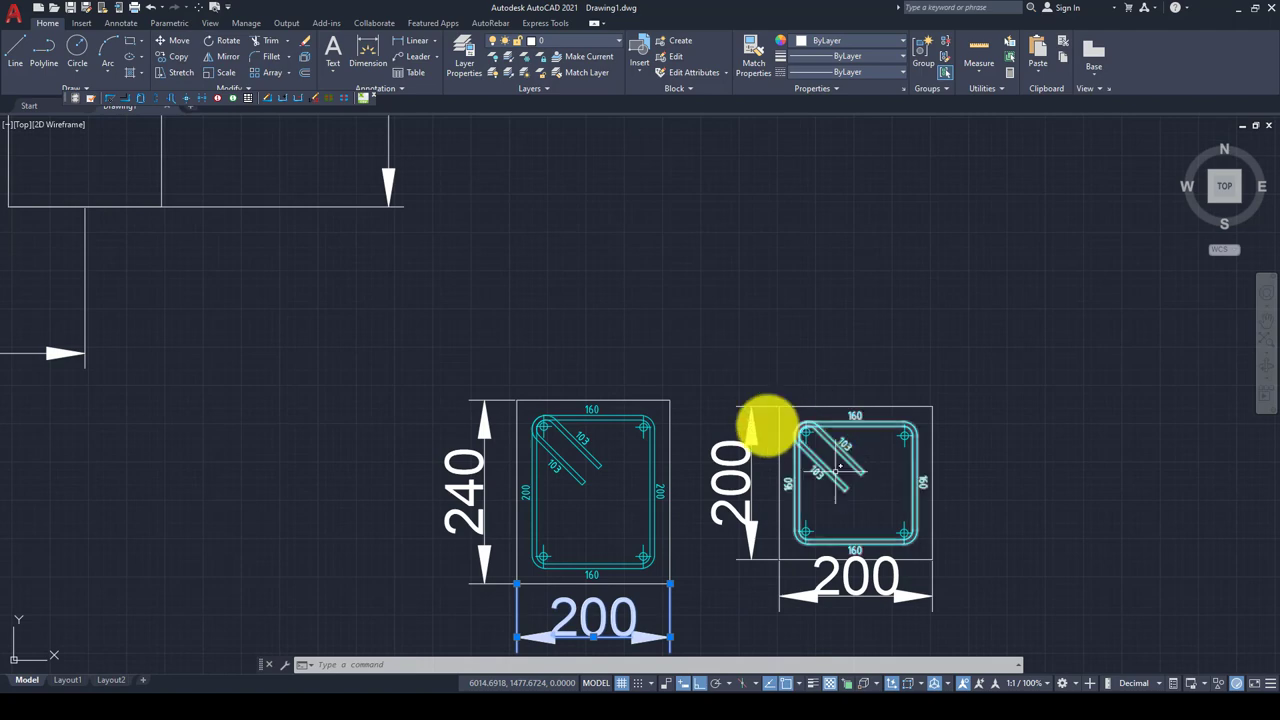
{"action": "scroll", "coordinate": [766, 425], "scroll_direction": "down", "scroll_amount": 2}
{"action": "scroll", "coordinate": [848, 470], "scroll_direction": "up", "scroll_amount": 4}
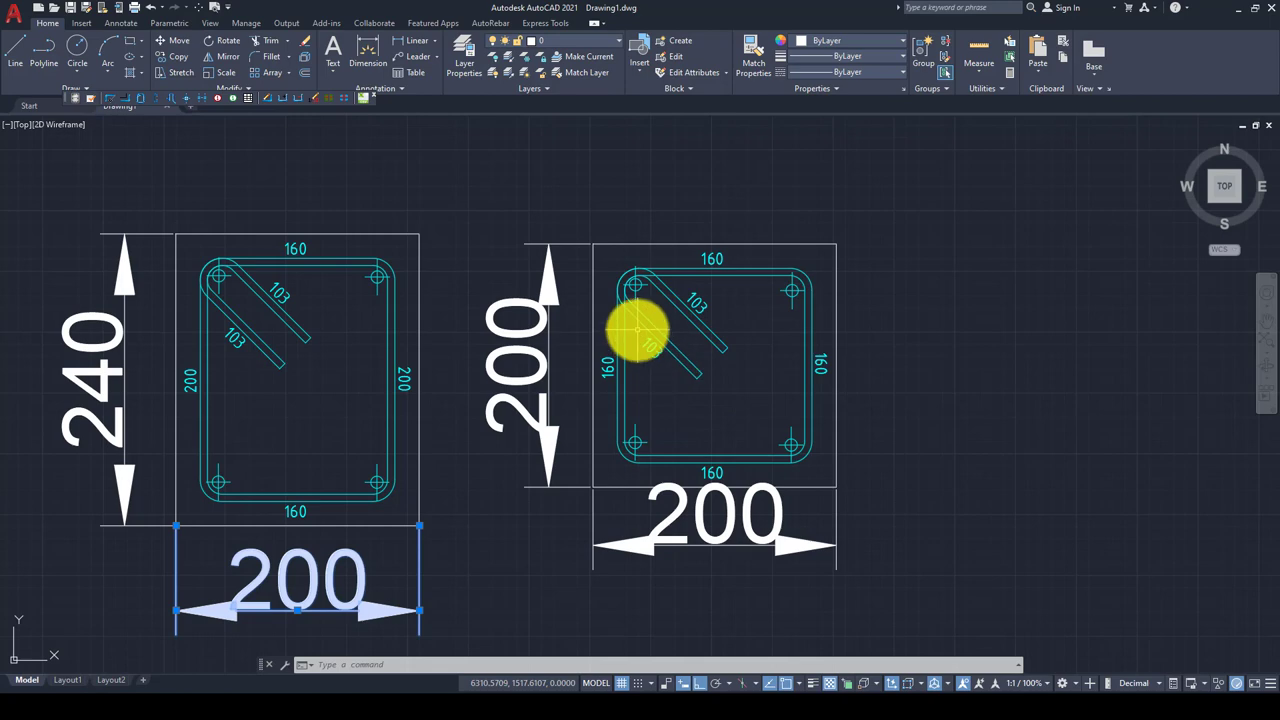
{"action": "scroll", "coordinate": [705, 330], "scroll_direction": "down", "scroll_amount": 2}
{"action": "scroll", "coordinate": [737, 353], "scroll_direction": "down", "scroll_amount": 2}
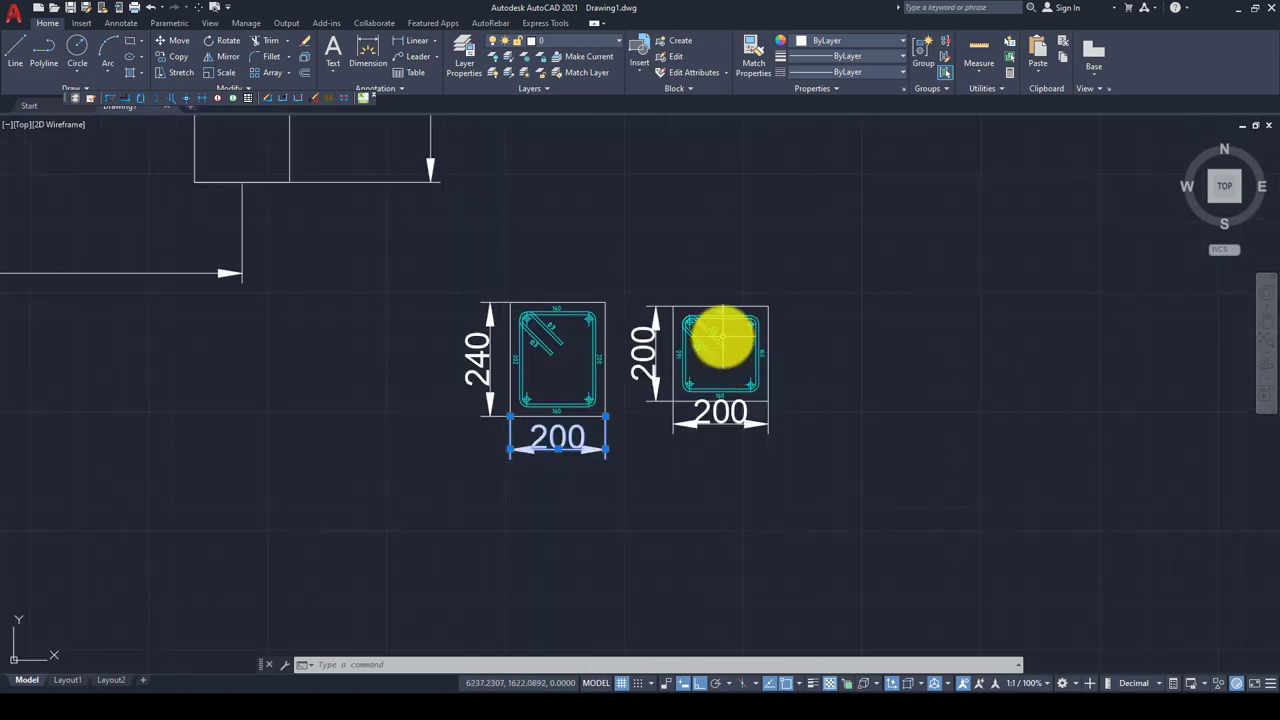
{"action": "scroll", "coordinate": [722, 338], "scroll_direction": "up", "scroll_amount": 2}
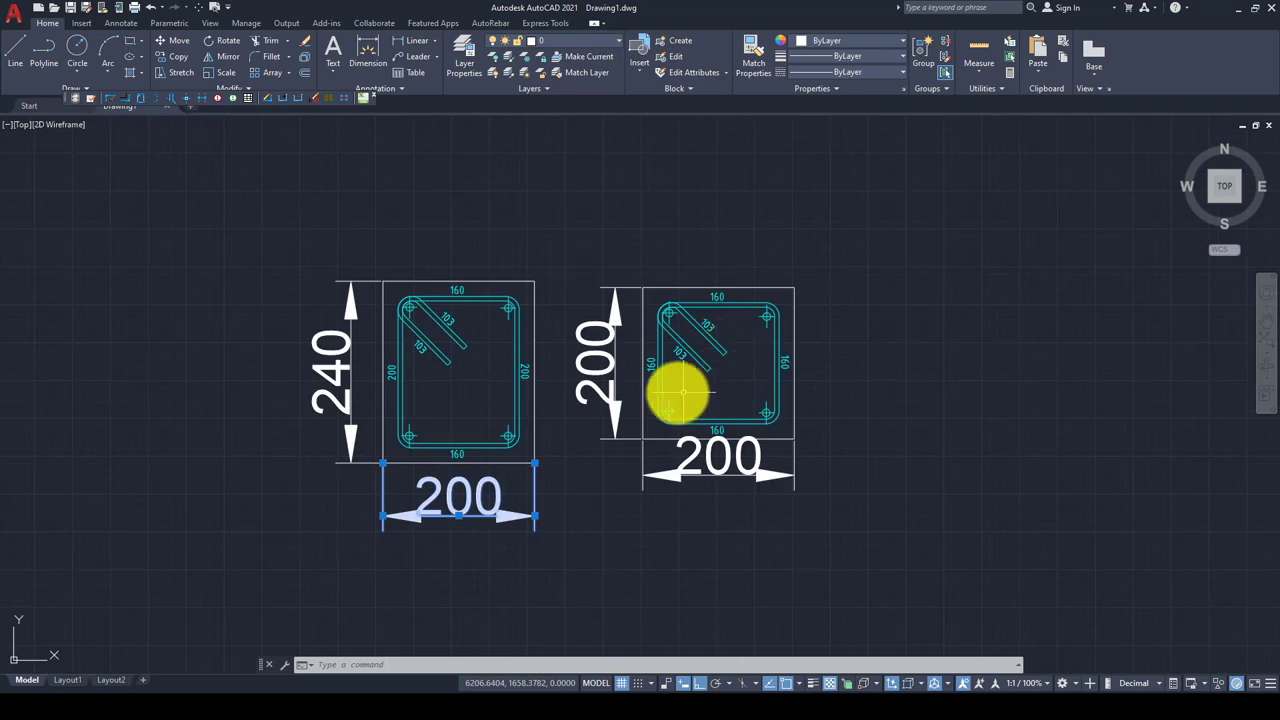
{"action": "scroll", "coordinate": [726, 371], "scroll_direction": "down", "scroll_amount": 2}
{"action": "scroll", "coordinate": [531, 397], "scroll_direction": "up", "scroll_amount": 4}
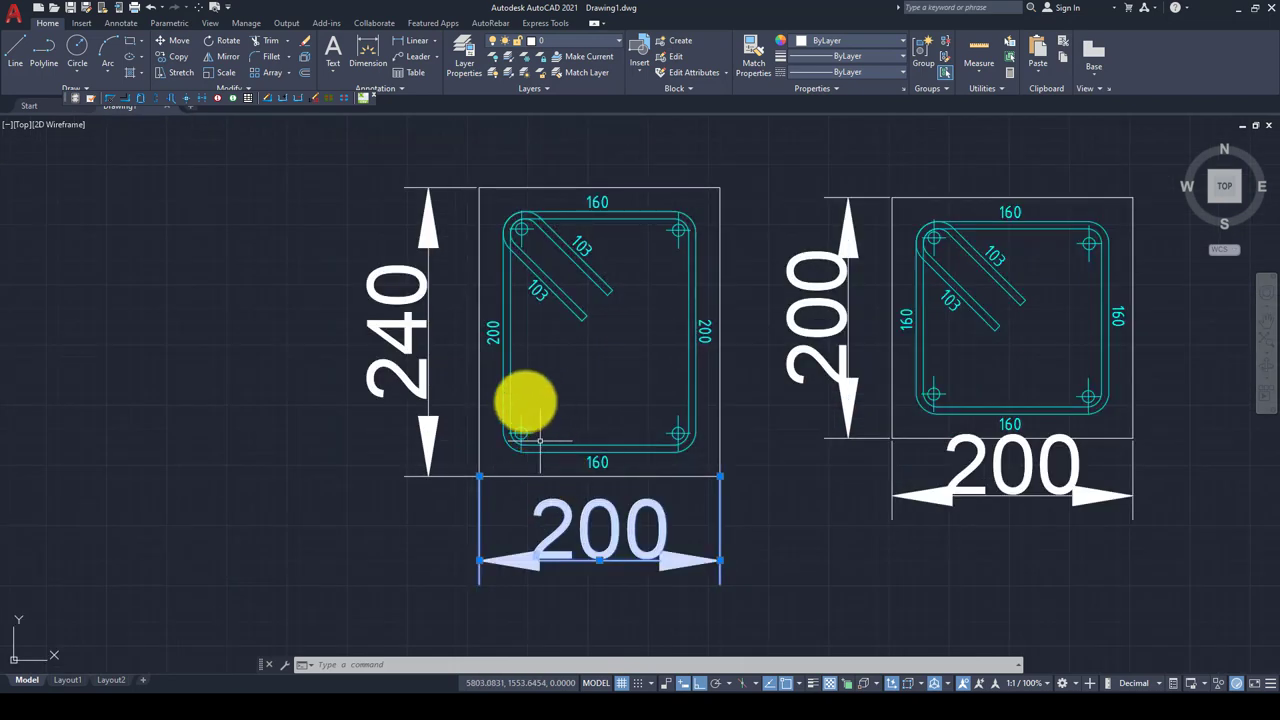
{"action": "scroll", "coordinate": [570, 432], "scroll_direction": "down", "scroll_amount": 10}
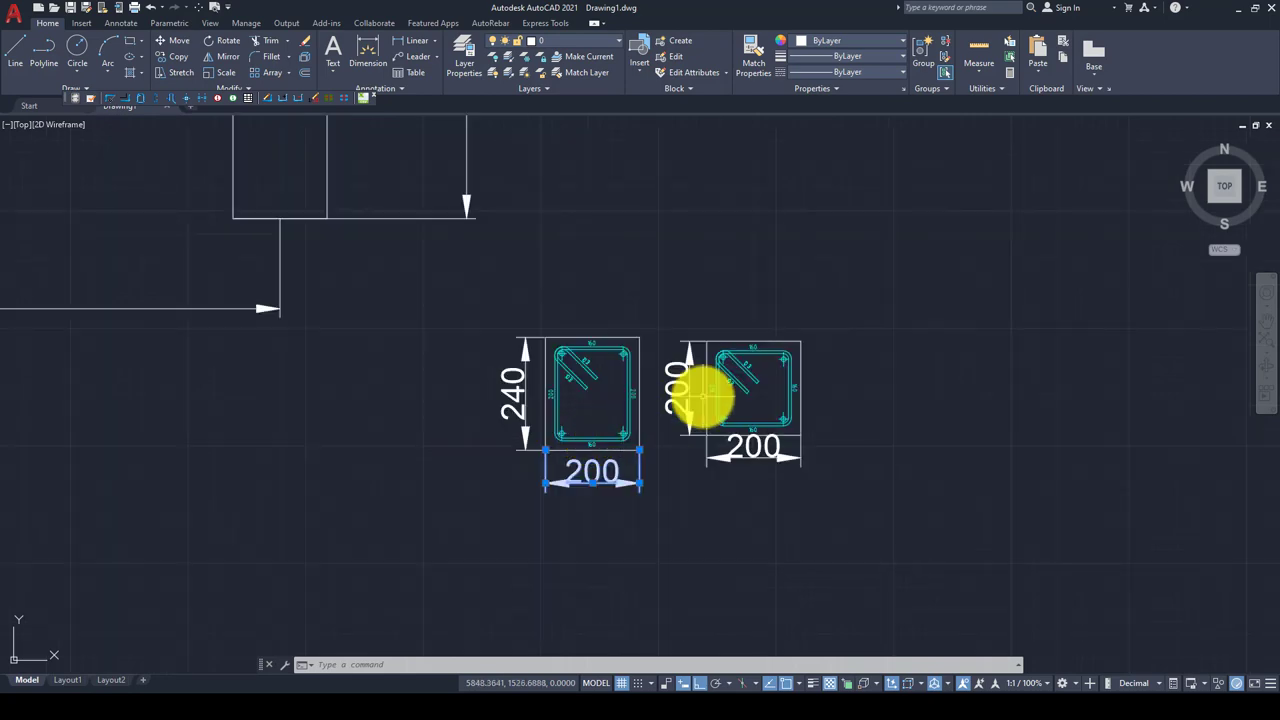
{"action": "scroll", "coordinate": [562, 264], "scroll_direction": "up", "scroll_amount": 3}
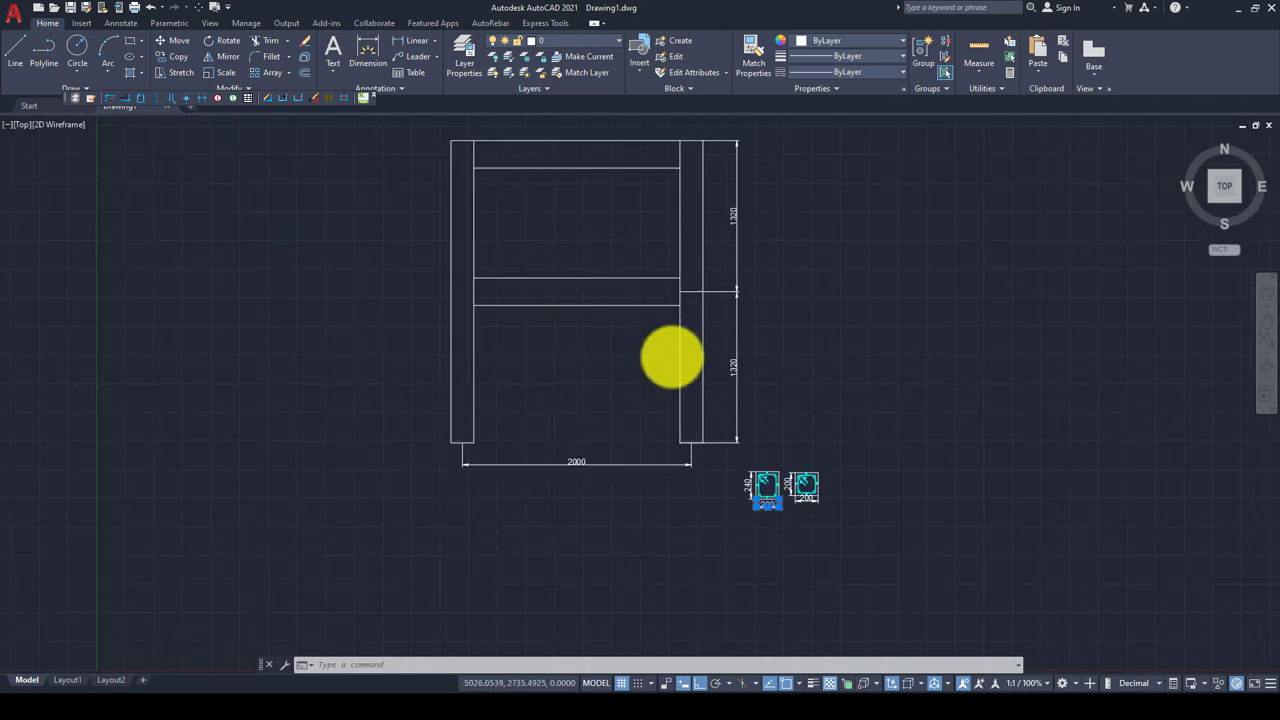
{"action": "scroll", "coordinate": [671, 357], "scroll_direction": "down", "scroll_amount": 2}
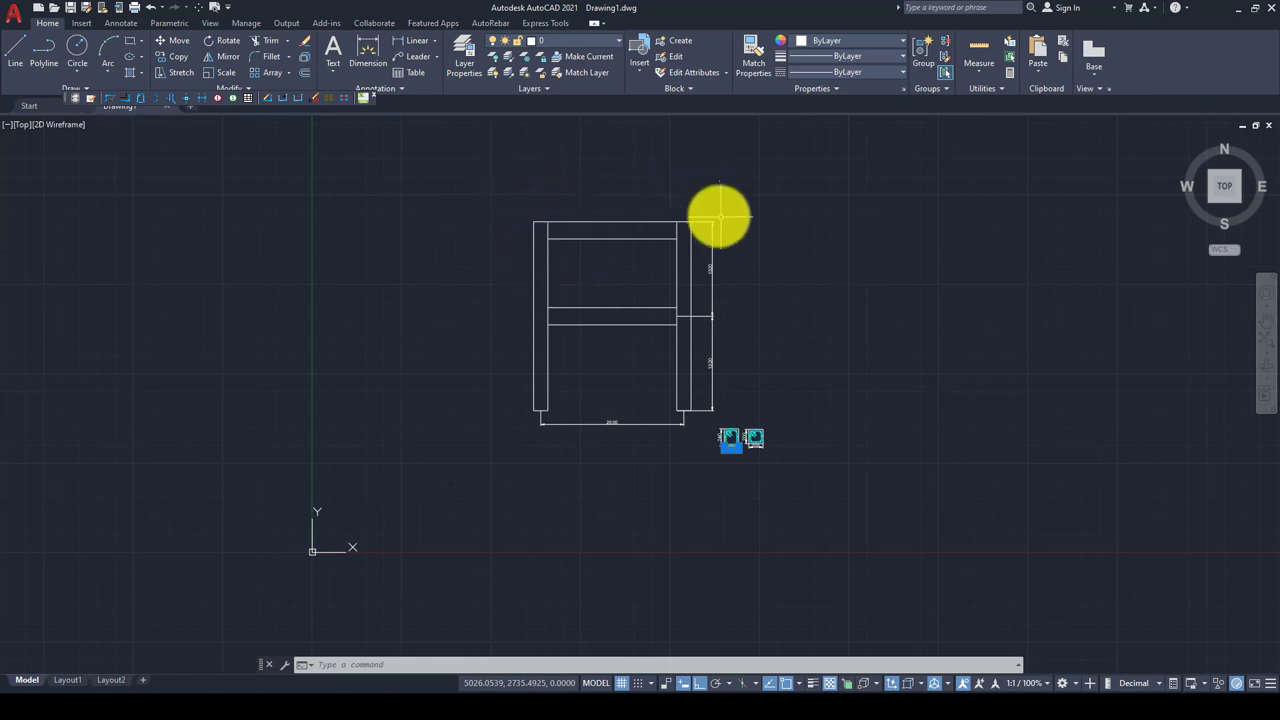
{"action": "scroll", "coordinate": [668, 222], "scroll_direction": "up", "scroll_amount": 2}
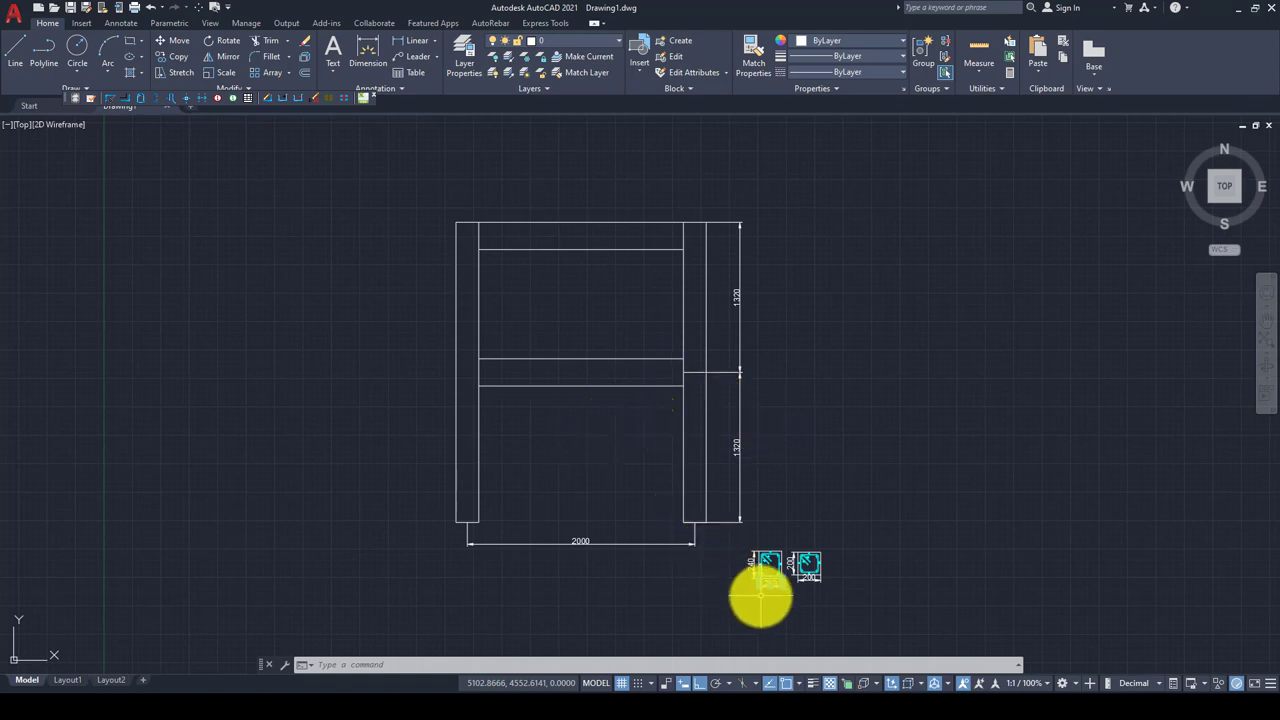
{"action": "mouse_move", "coordinate": [781, 586]}
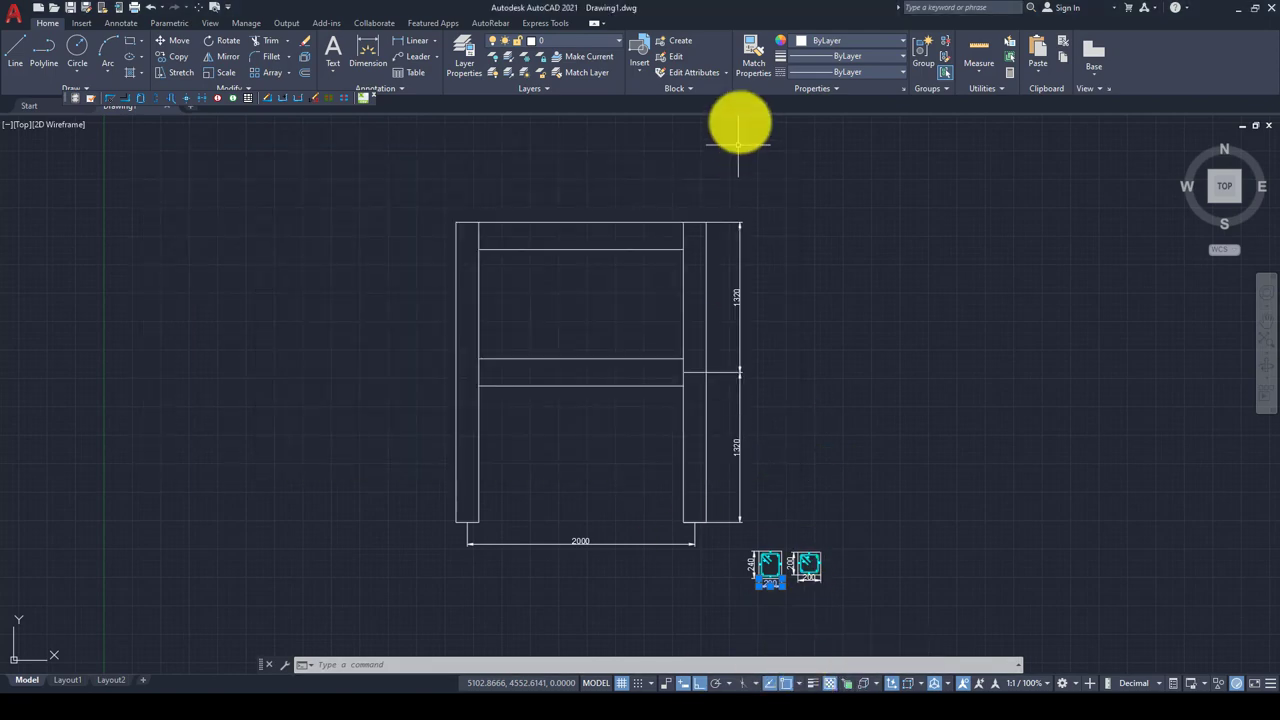
Step: Switch to Abaqus/CAE and create a 3D deformable solid extrusion part named Frame with a larger approximate size
{"action": "left_click", "coordinate": [740, 655]}
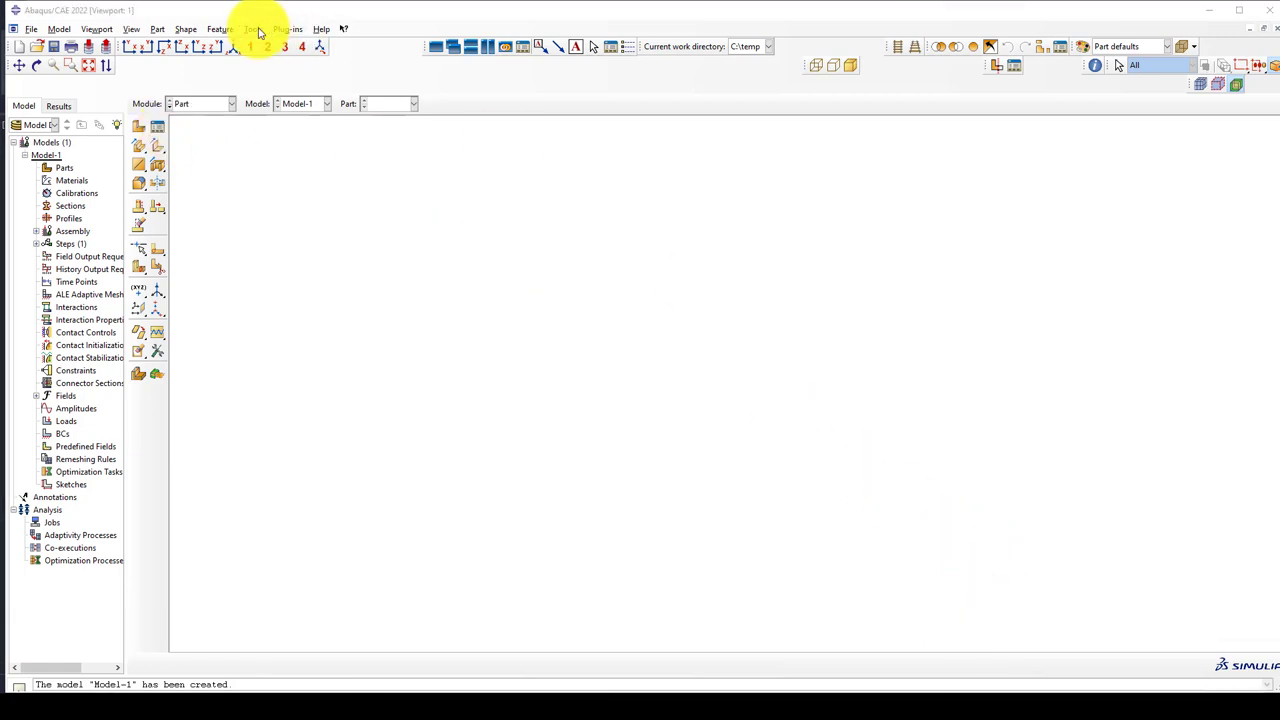
{"action": "left_click", "coordinate": [138, 127]}
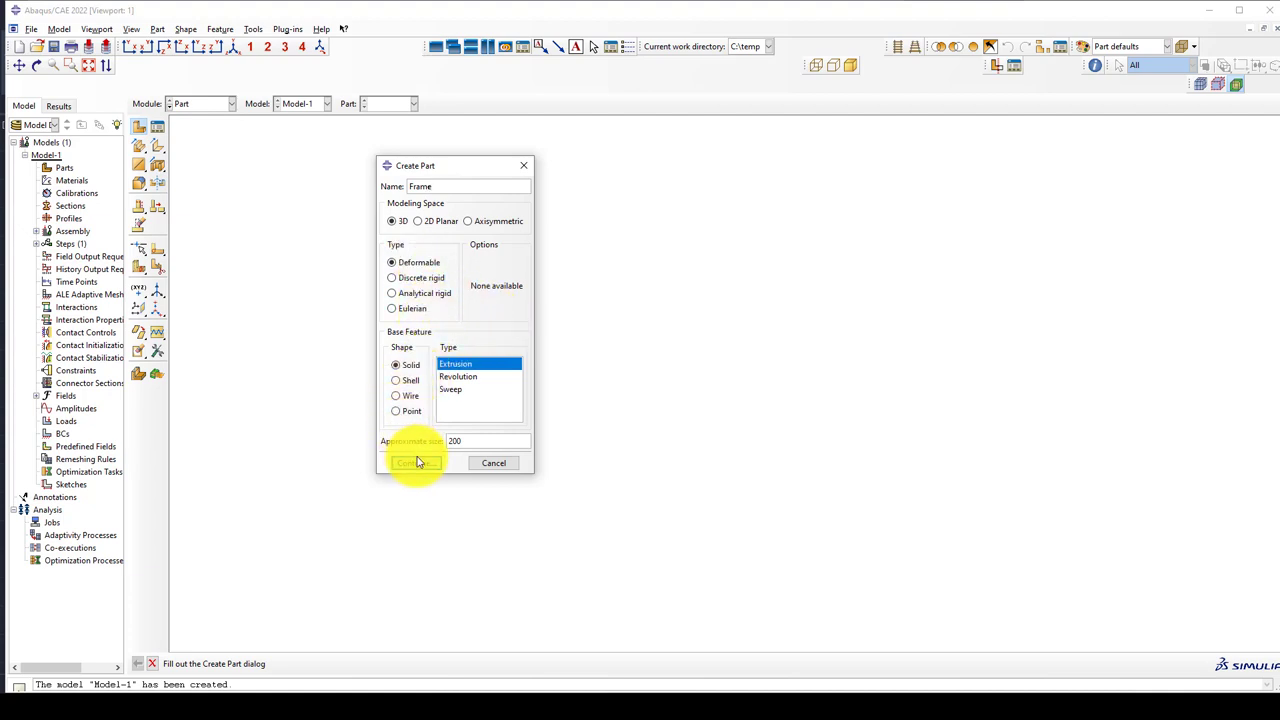
{"action": "left_click_drag", "start_coordinate": [462, 441], "coordinate": [424, 442]}
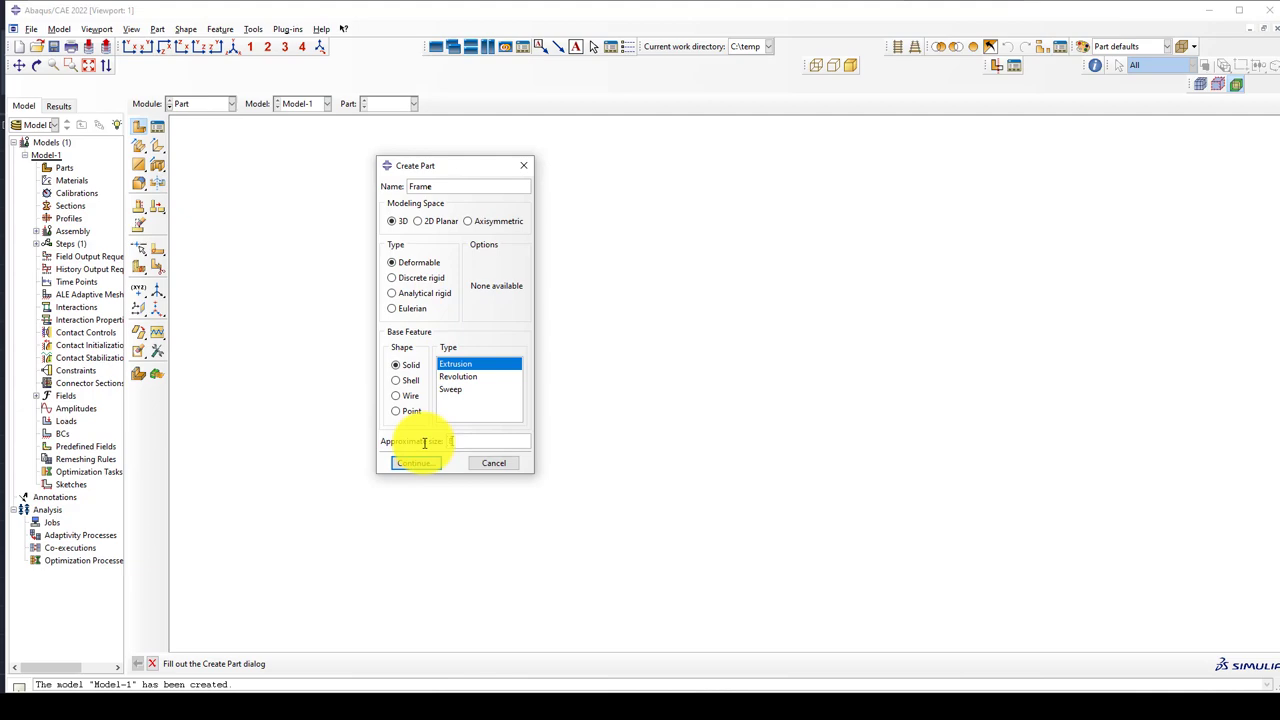
{"action": "left_click", "coordinate": [418, 463]}
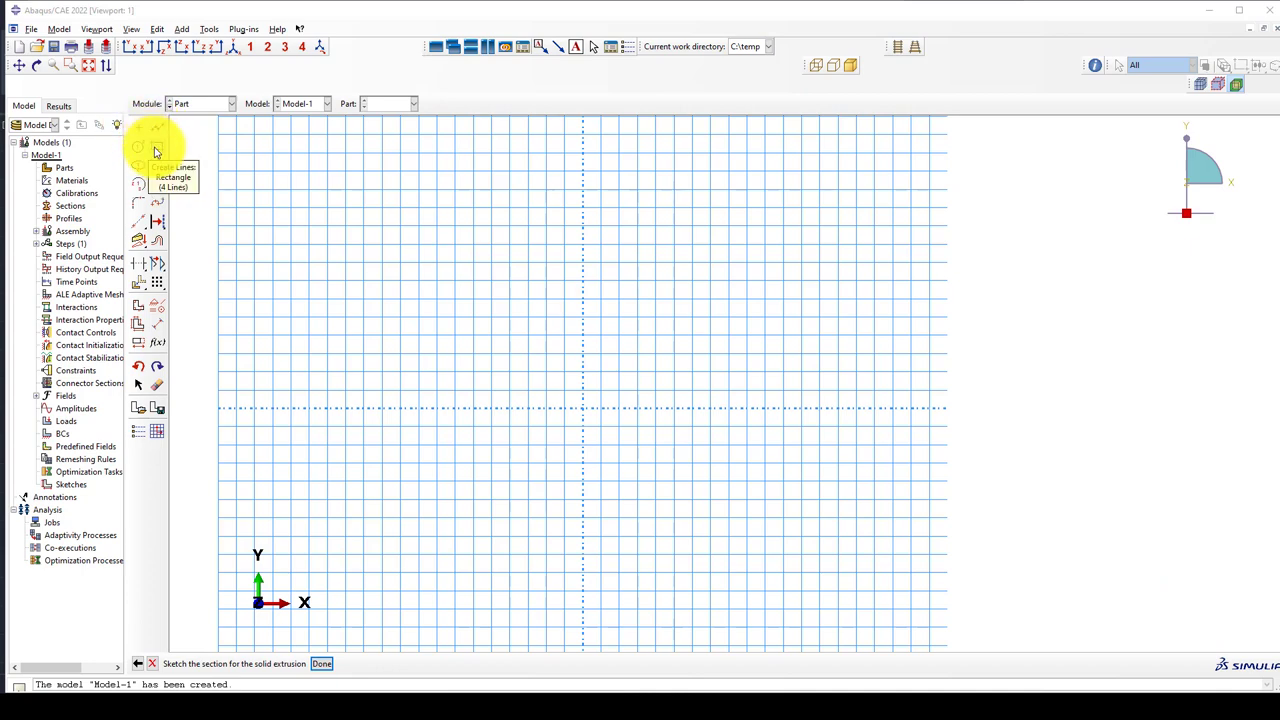
Step: Sketch a long horizontal rectangle for the top beam, starting on the vertical axis with its lower edge at about y = 2100
{"action": "left_click", "coordinate": [156, 148]}
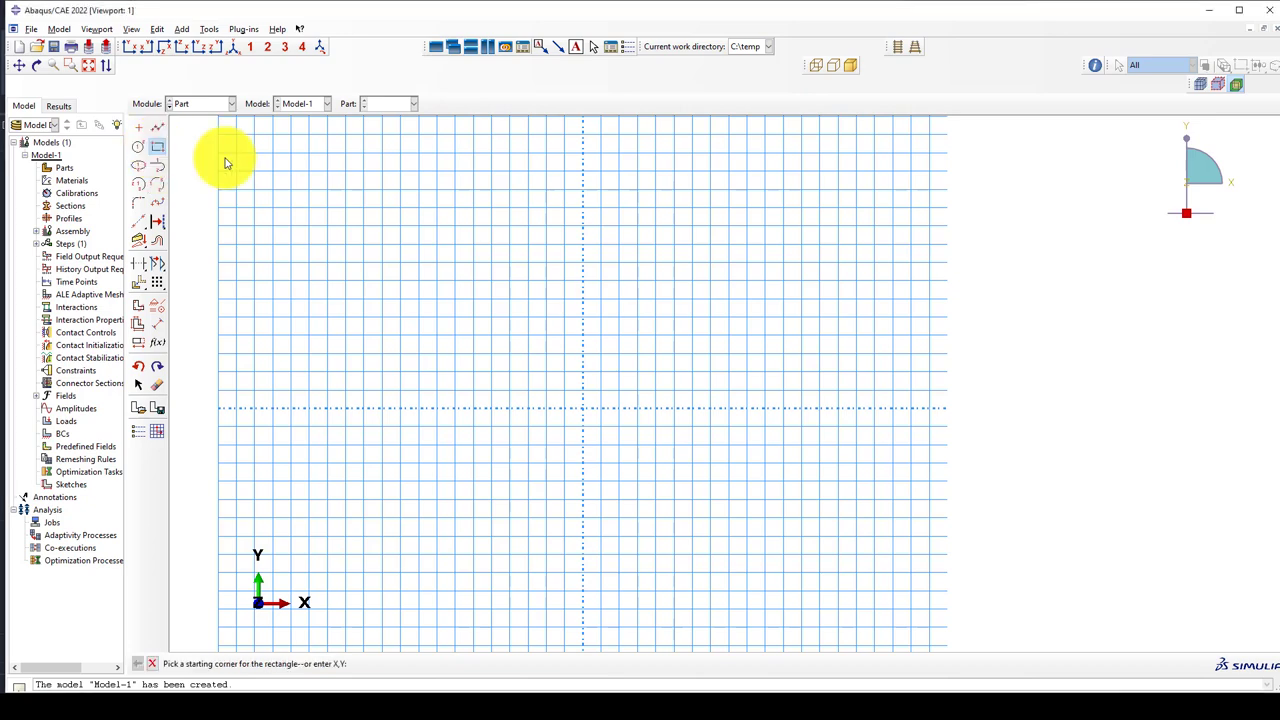
{"action": "left_click", "coordinate": [583, 178]}
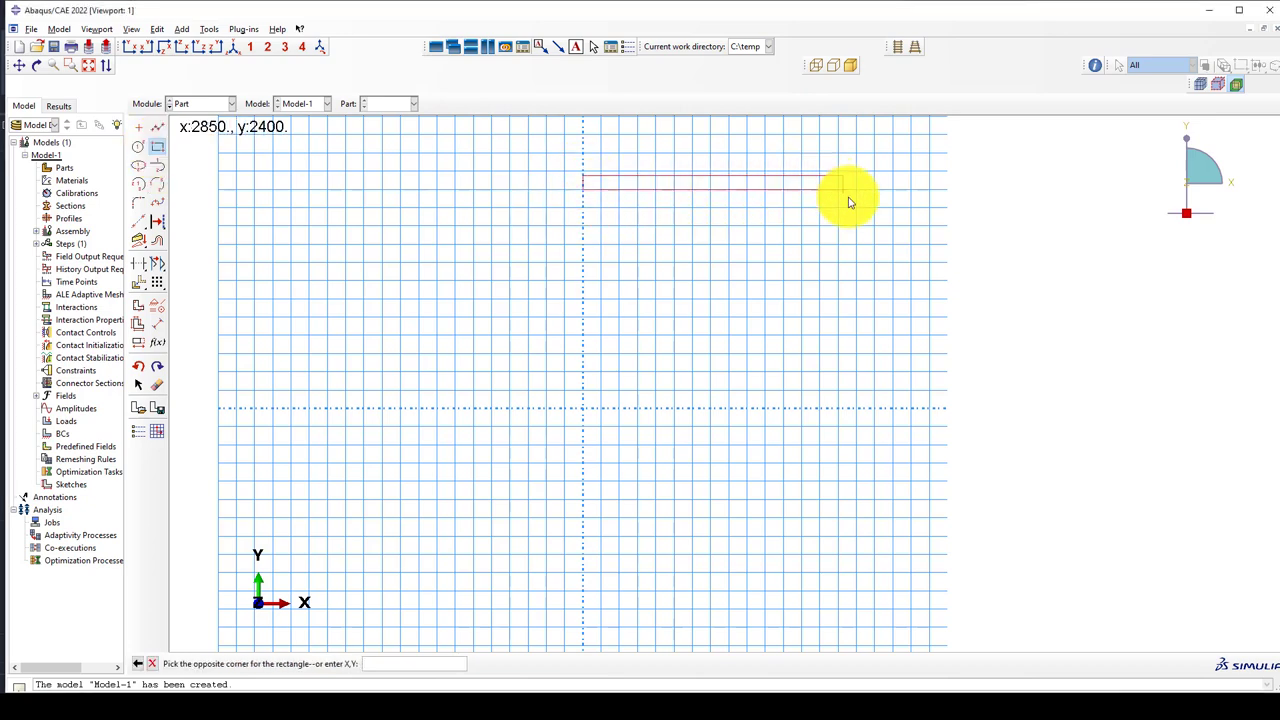
{"action": "left_click", "coordinate": [876, 218]}
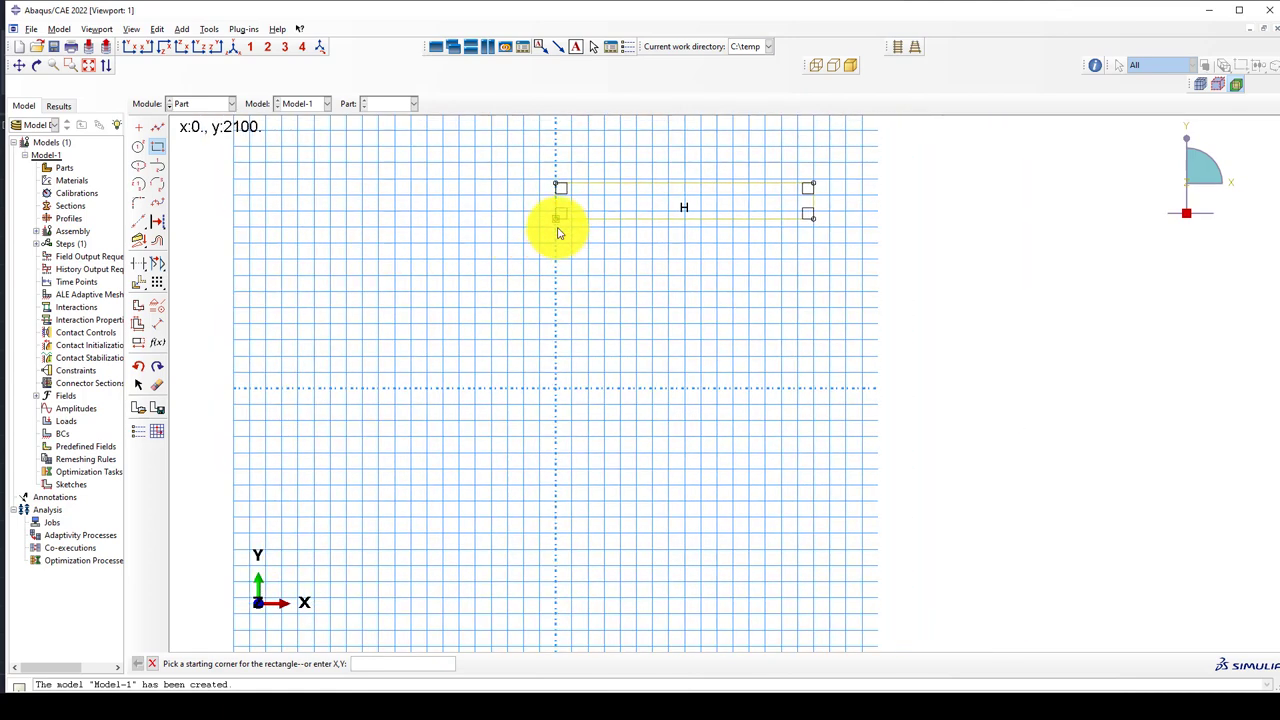
{"action": "left_click", "coordinate": [557, 218]}
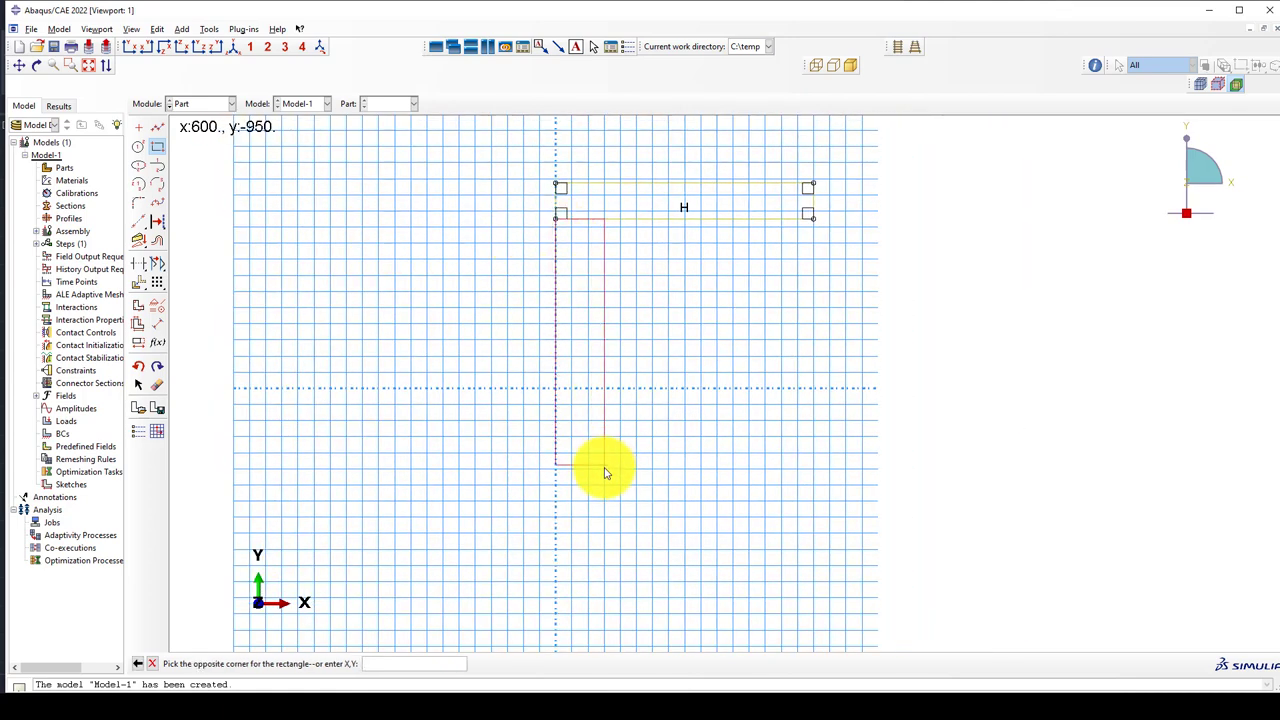
{"action": "left_click", "coordinate": [594, 545]}
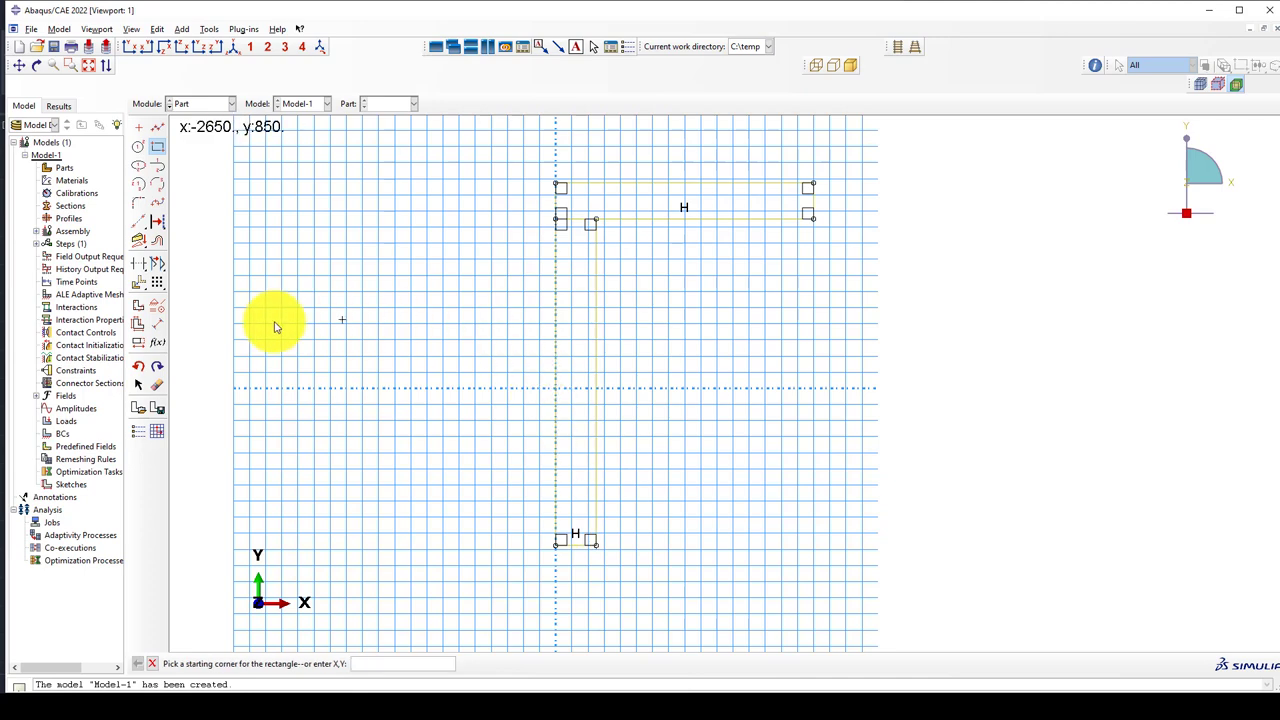
{"action": "left_click", "coordinate": [160, 322]}
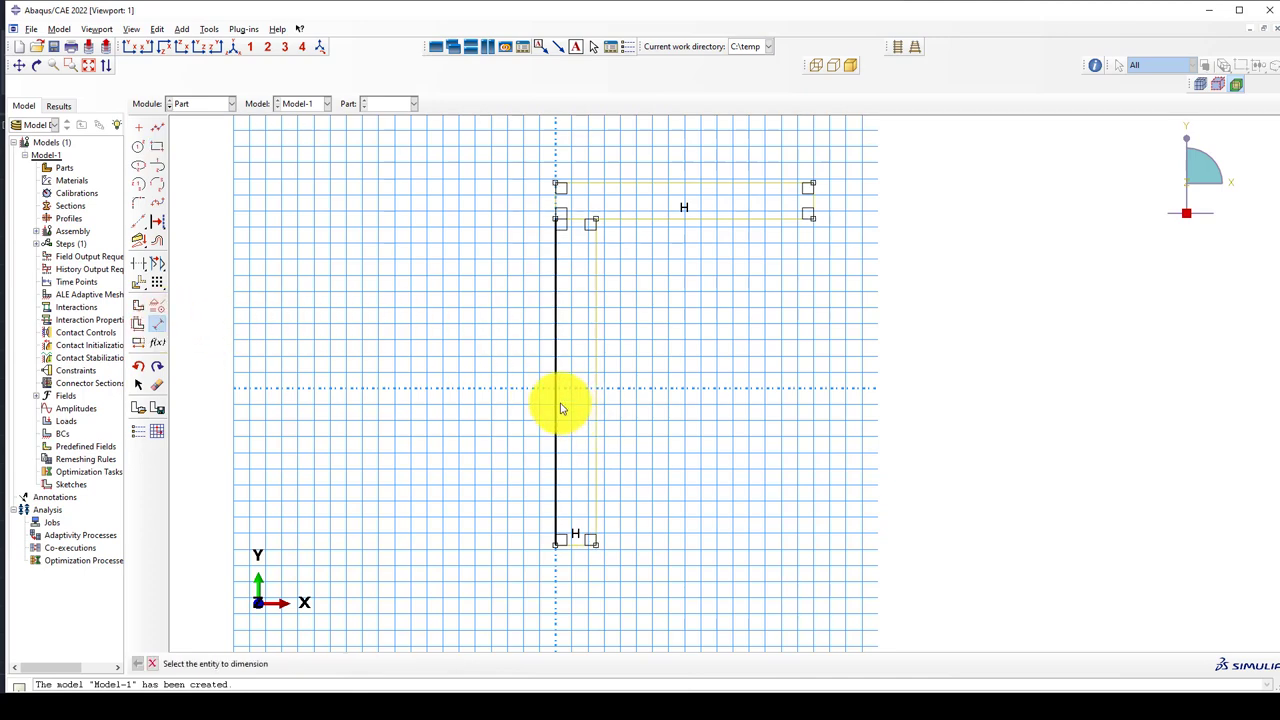
{"action": "left_click", "coordinate": [558, 408]}
{"action": "left_click", "coordinate": [484, 398]}
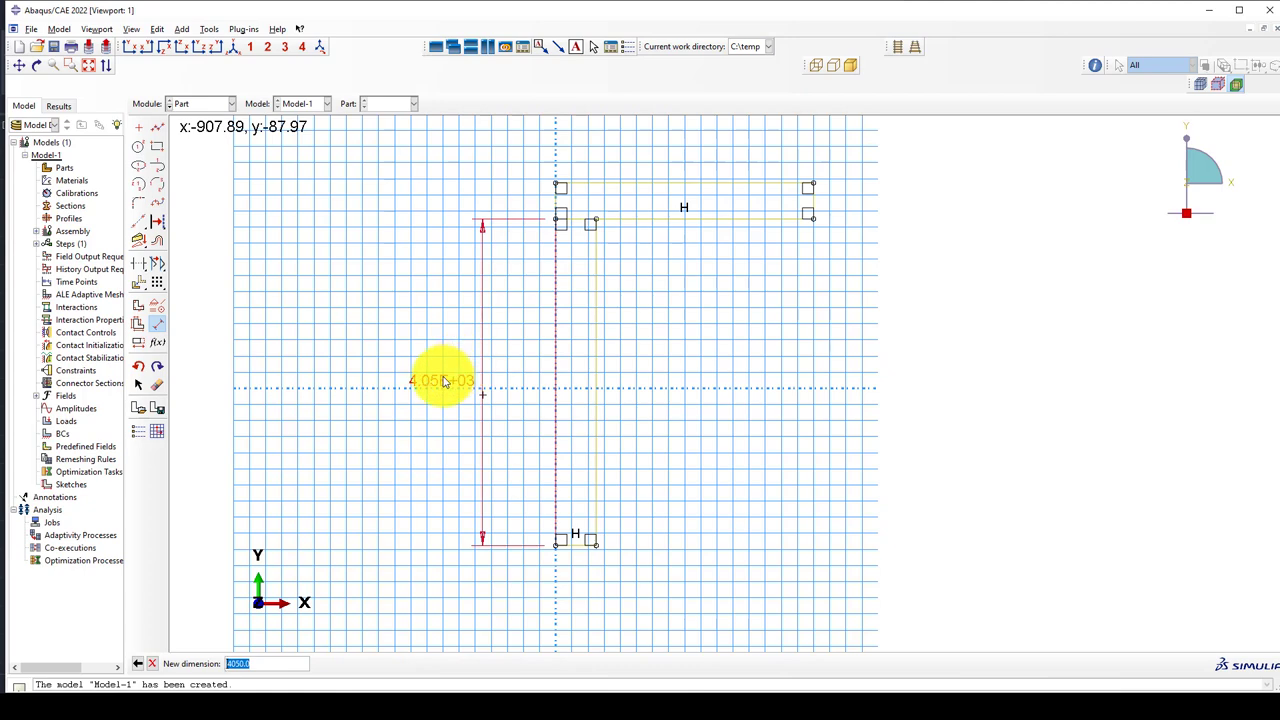
{"action": "key", "text": "Escape"}
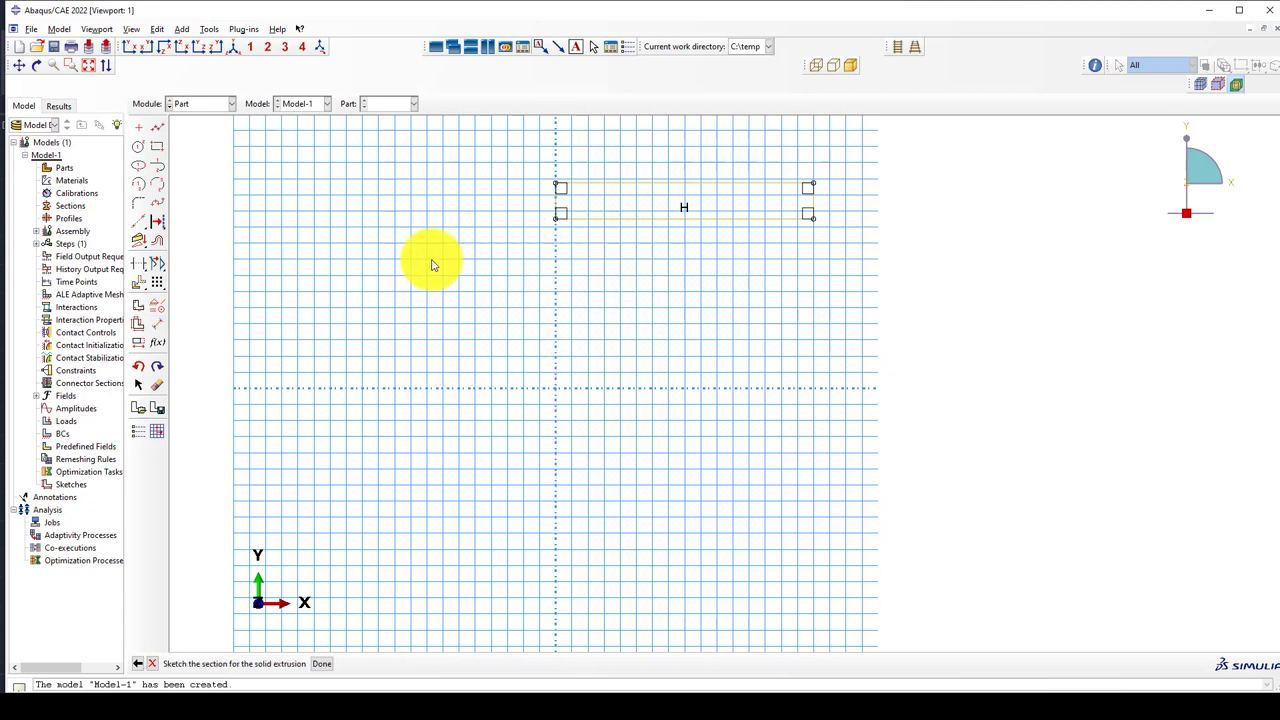
Step: Sketch two tall column rectangles against the outer ends of the beam rectangle, each starting level with its upper edge
{"action": "left_click", "coordinate": [157, 147]}
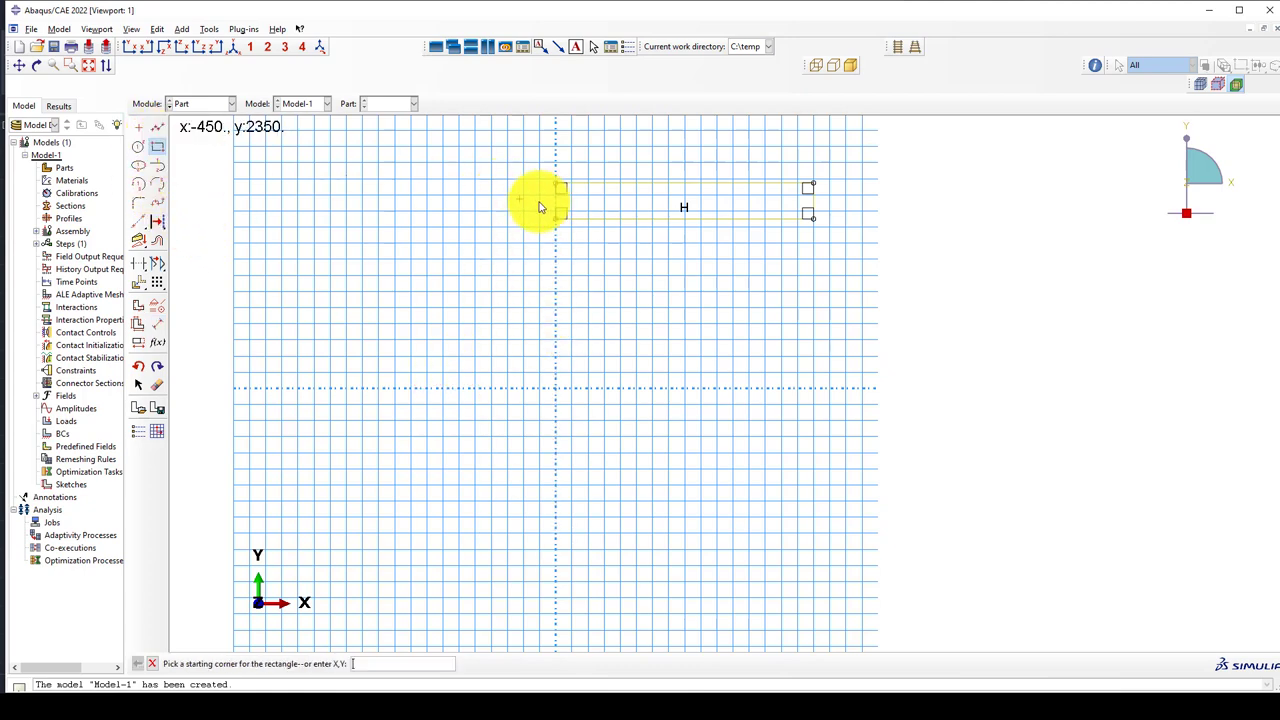
{"action": "left_click", "coordinate": [556, 188]}
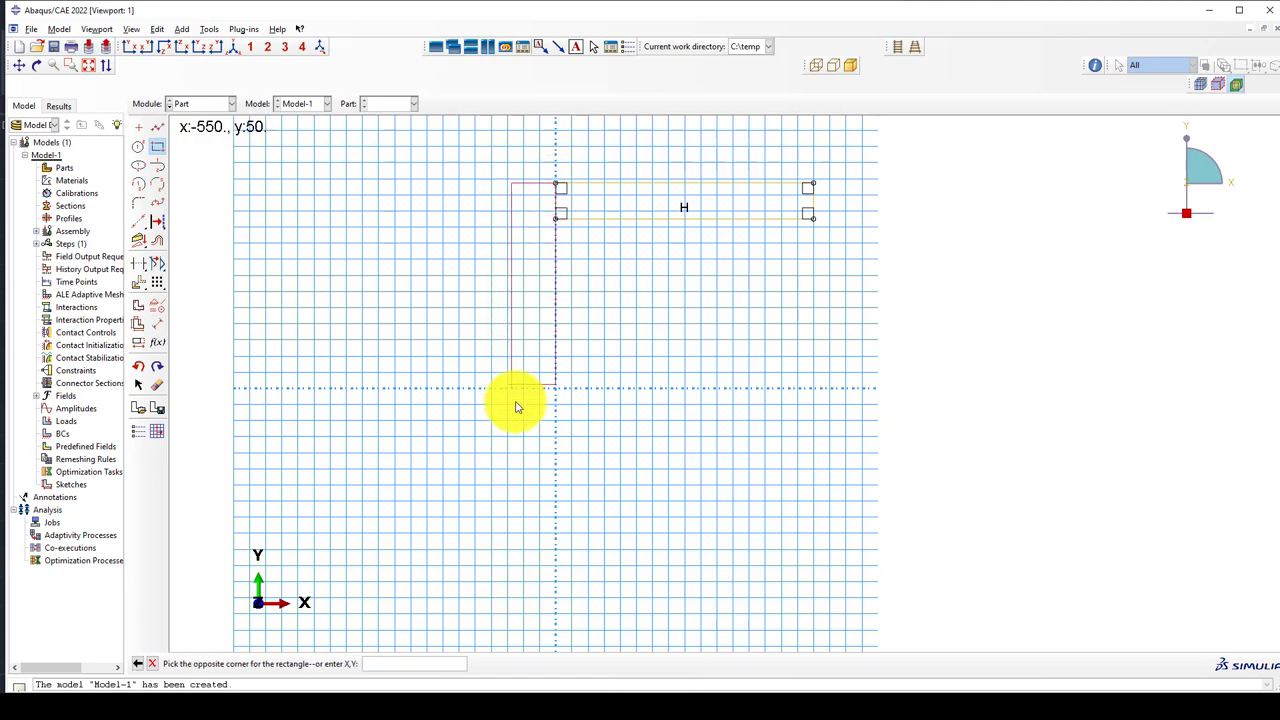
{"action": "left_click", "coordinate": [516, 489]}
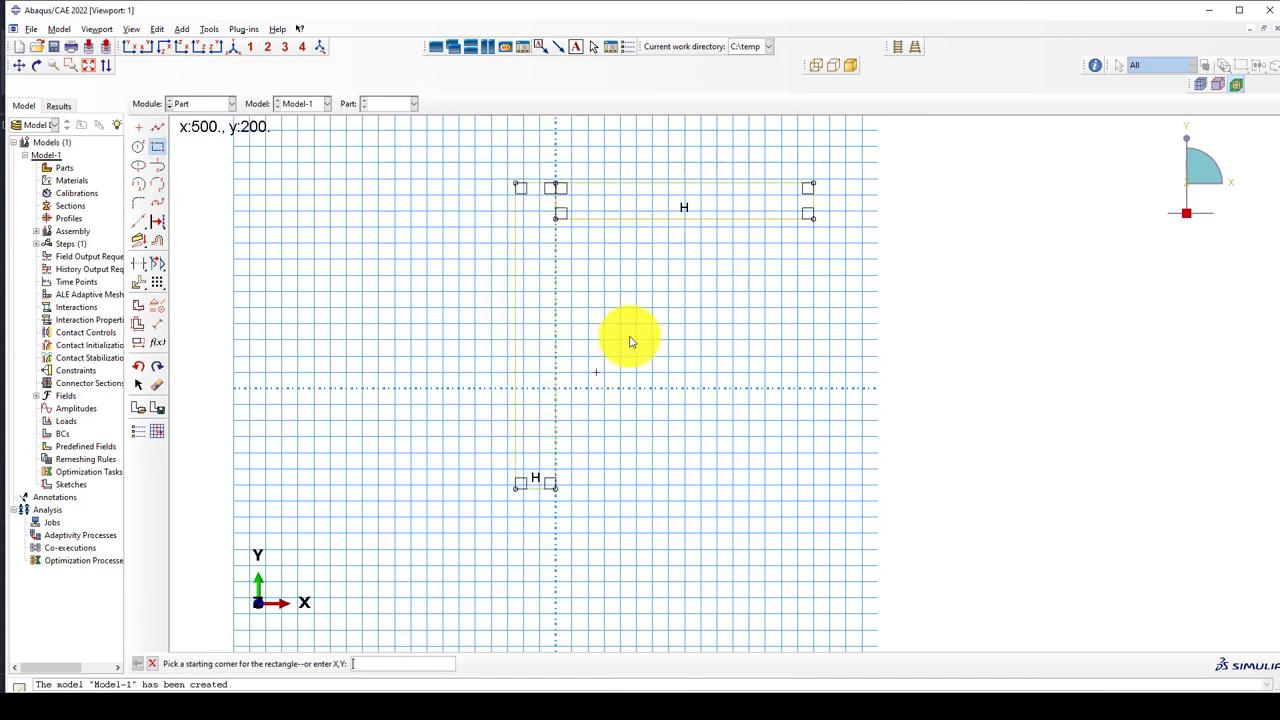
{"action": "scroll", "coordinate": [318, 264], "scroll_direction": "down", "scroll_amount": 1}
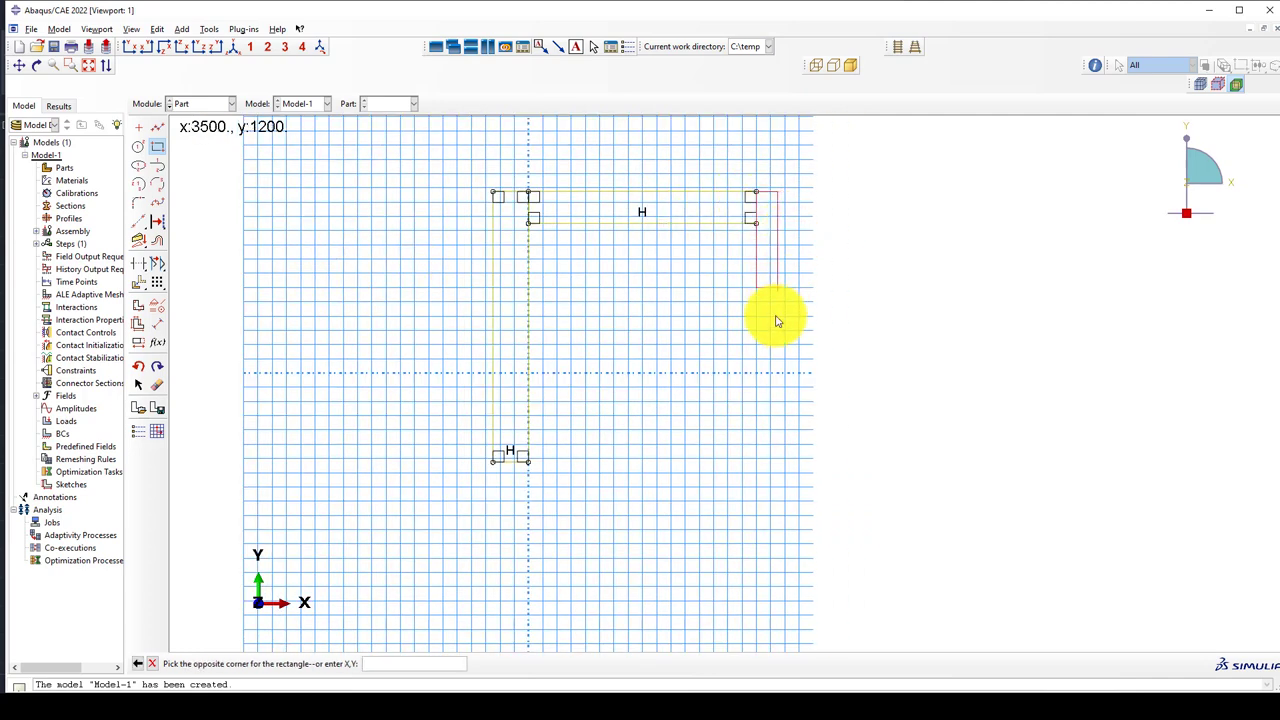
{"action": "left_click", "coordinate": [792, 470]}
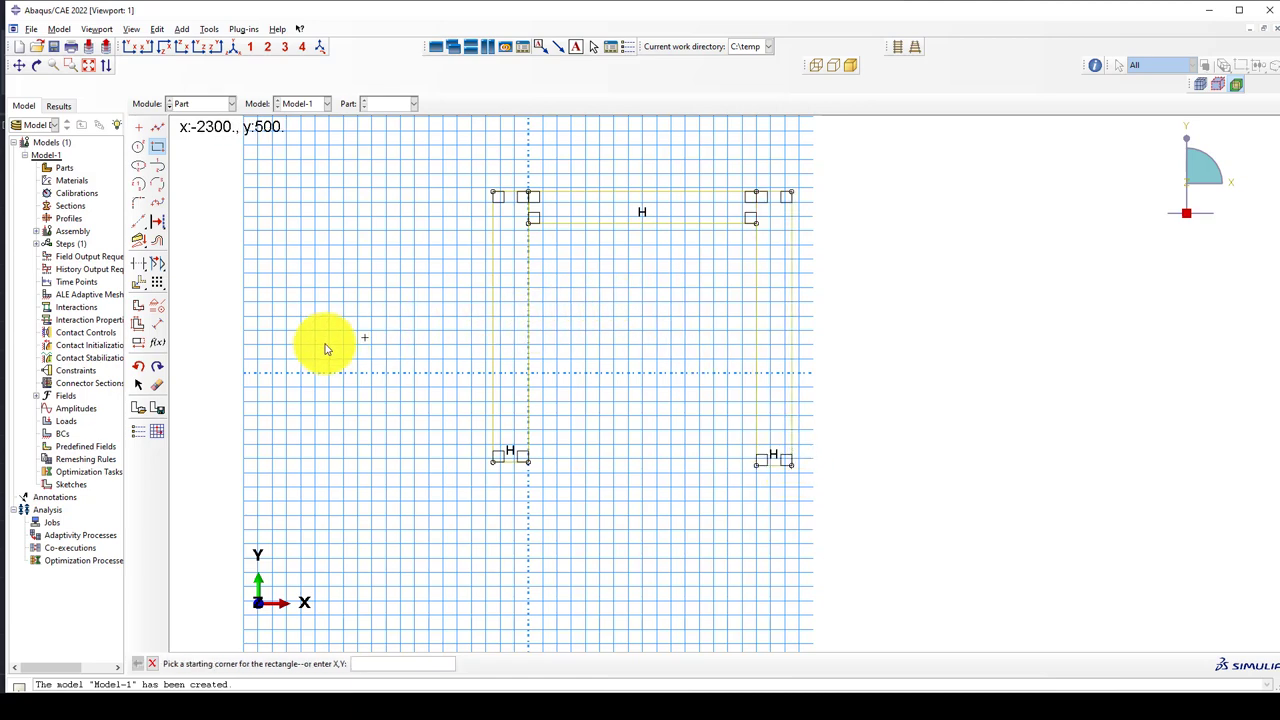
Step: Place a vertical dimension on the outer edge of the left column
{"action": "left_click", "coordinate": [157, 324]}
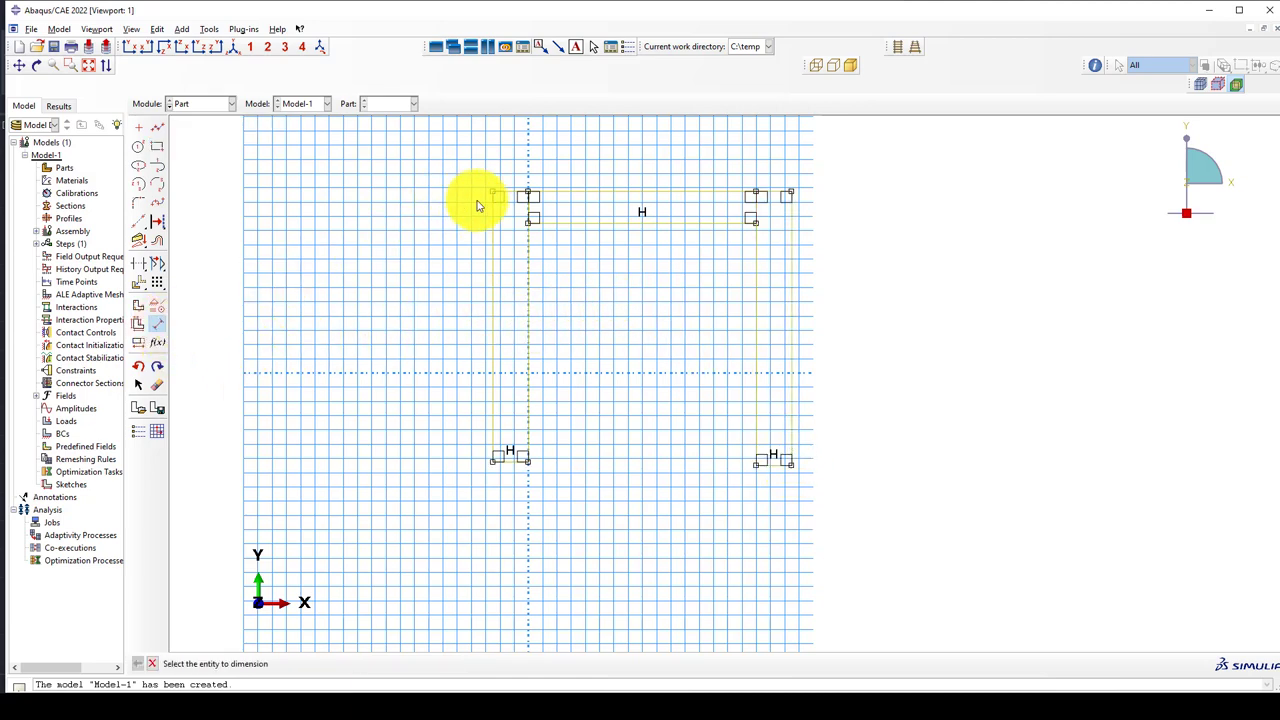
{"action": "left_click", "coordinate": [494, 337]}
{"action": "left_click", "coordinate": [432, 328]}
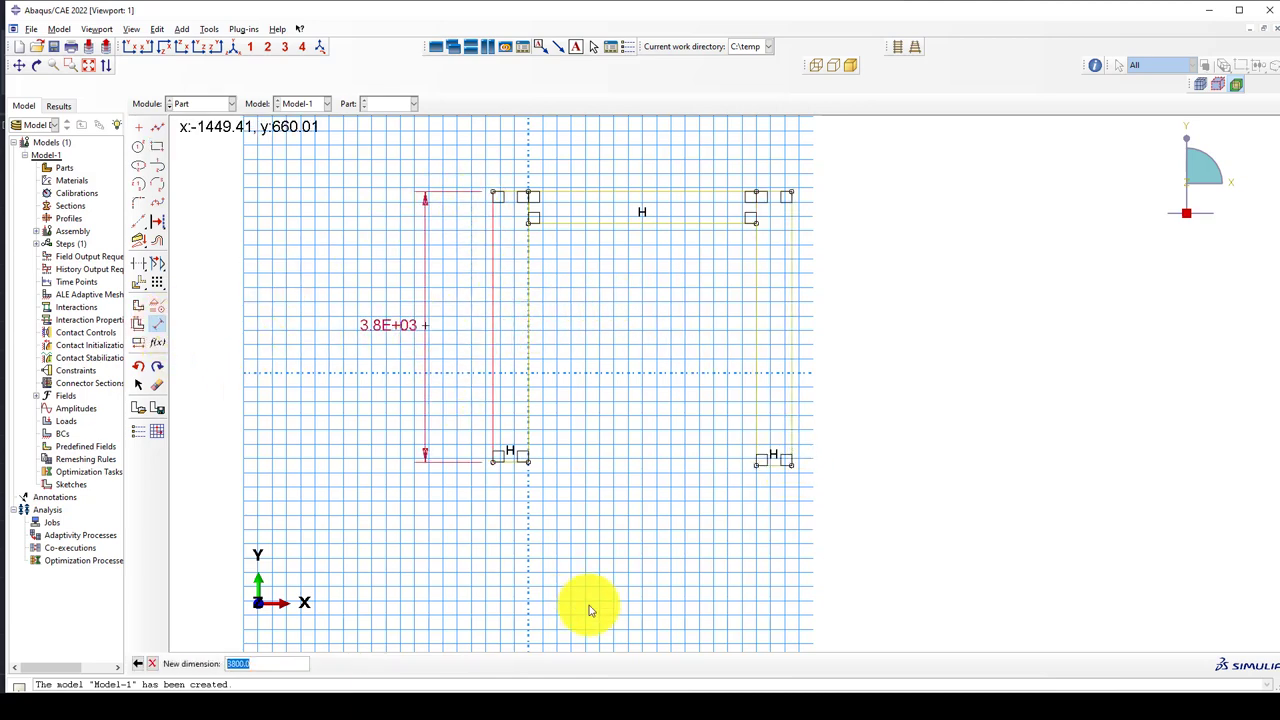
Step: Switch to the AutoCAD drawing and dimension the full height of the right column's outer edge, placing it beyond the storey dimensions
{"action": "left_click", "coordinate": [803, 694]}
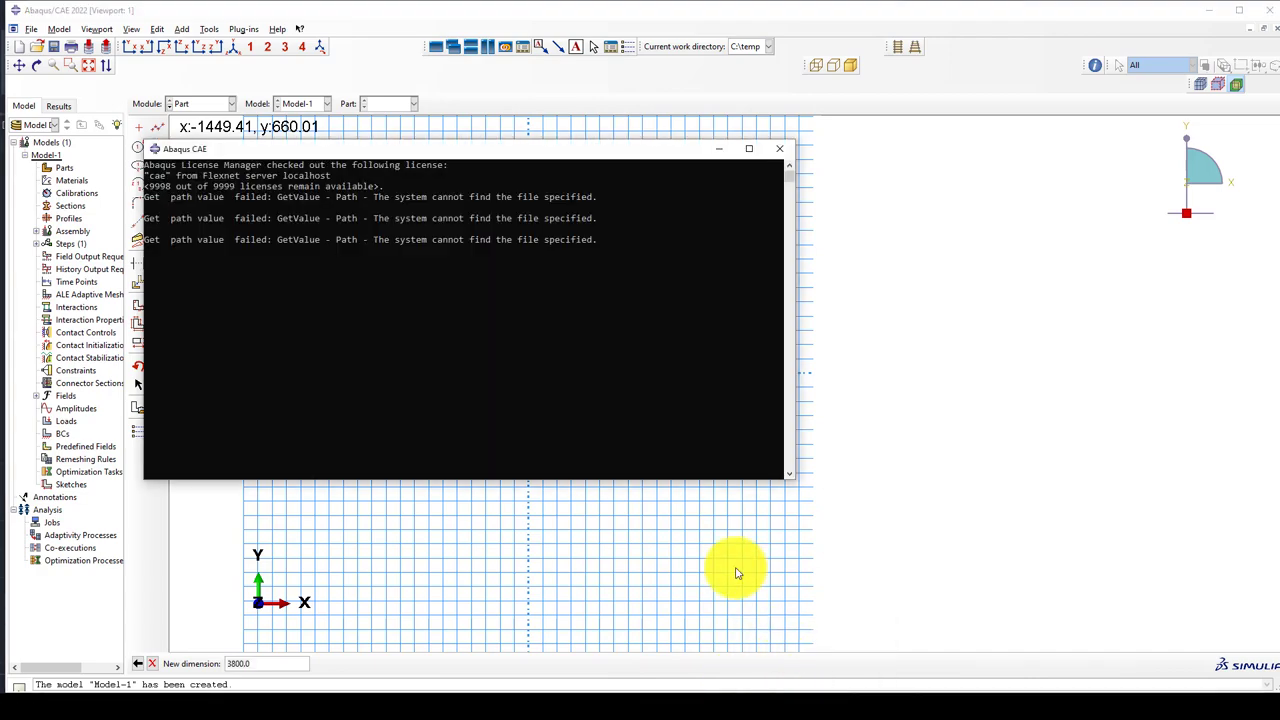
{"action": "left_click", "coordinate": [724, 150]}
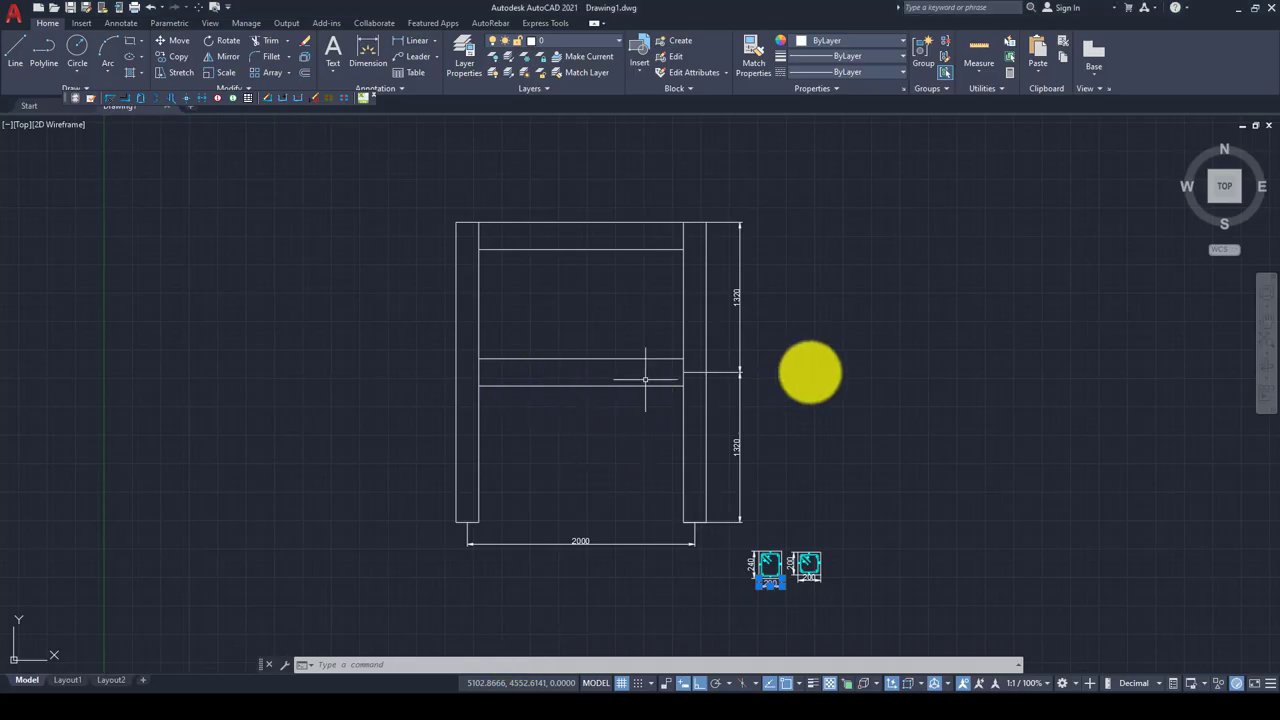
{"action": "scroll", "coordinate": [789, 375], "scroll_direction": "up", "scroll_amount": 3}
{"action": "scroll", "coordinate": [657, 352], "scroll_direction": "down", "scroll_amount": 2}
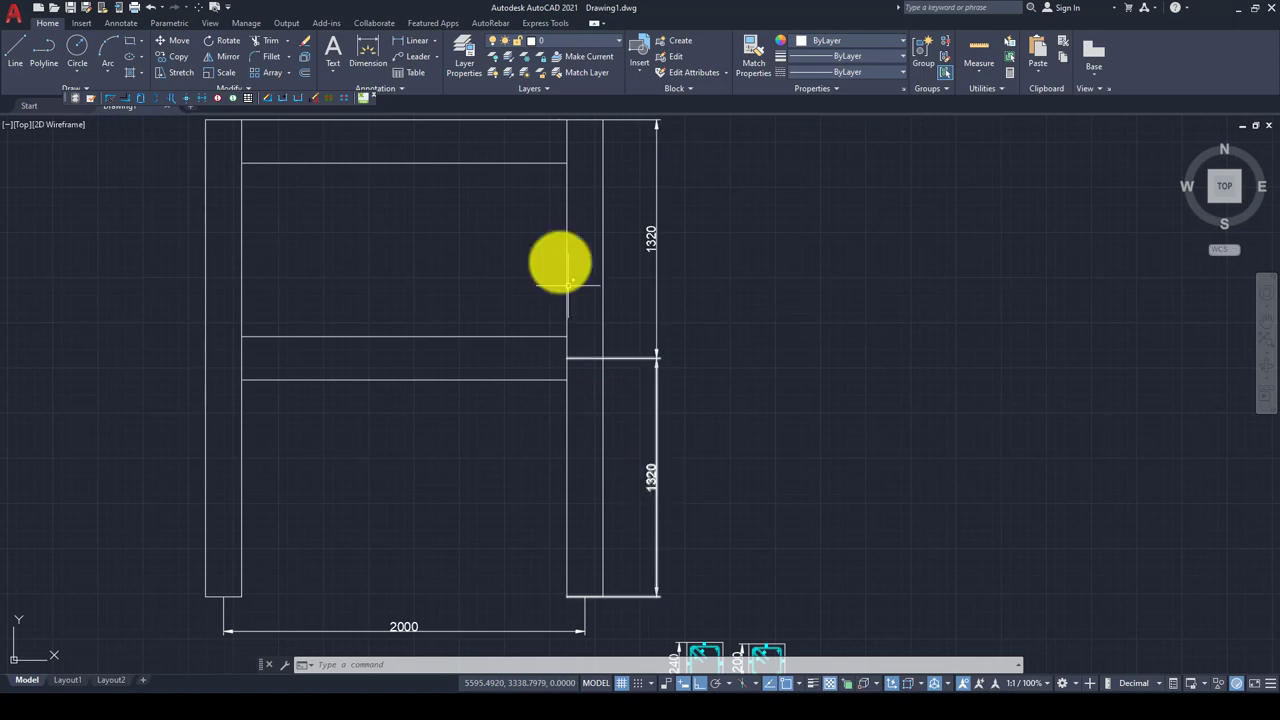
{"action": "key", "text": "Return"}
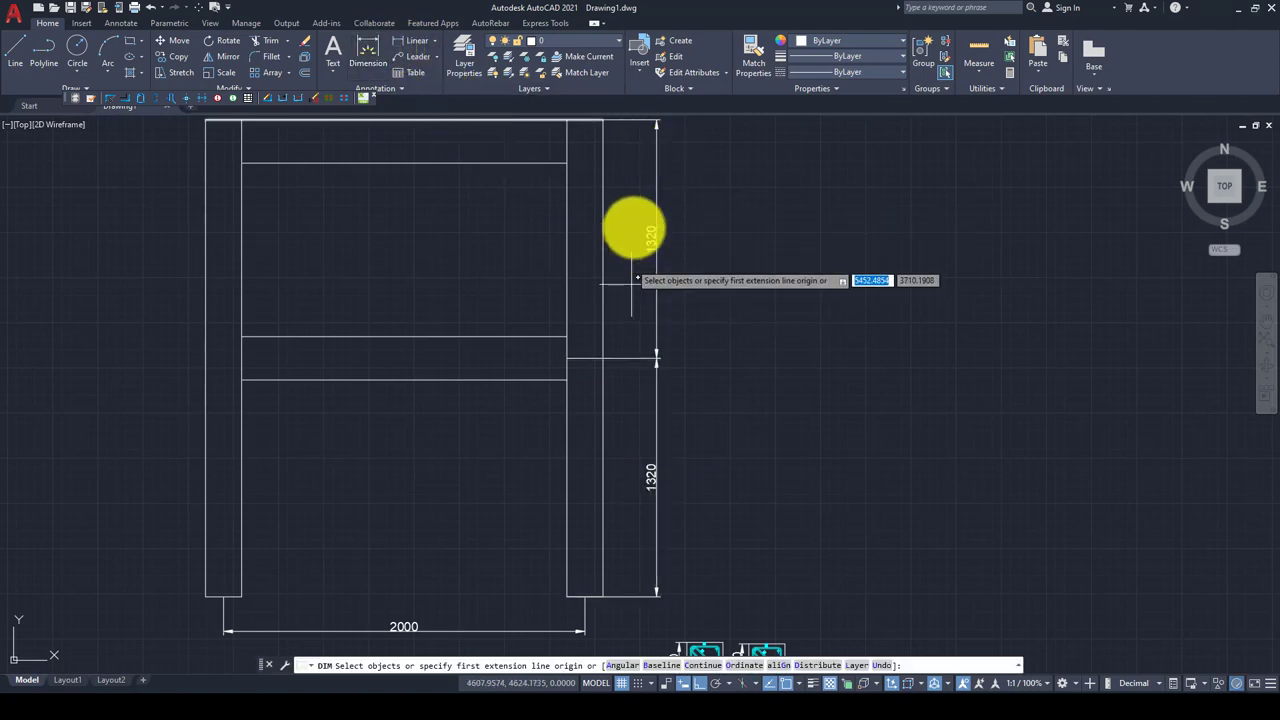
{"action": "left_click", "coordinate": [603, 121]}
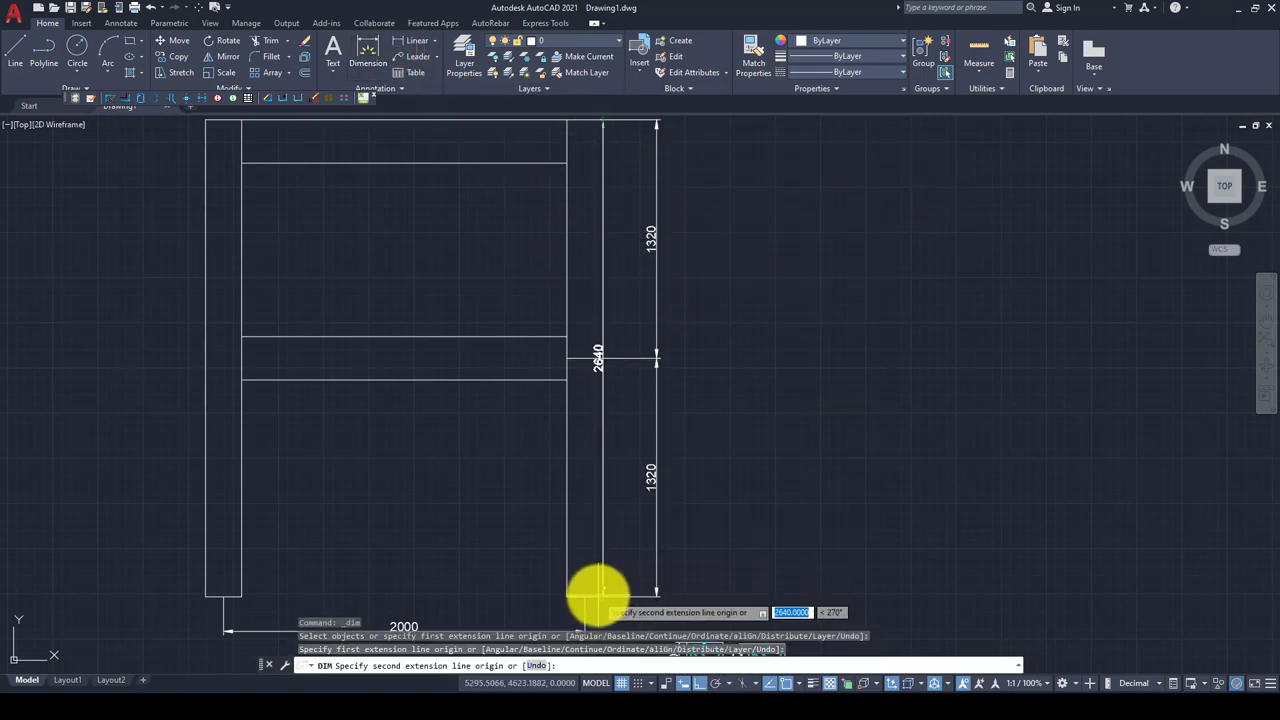
{"action": "left_click", "coordinate": [601, 596]}
{"action": "left_click", "coordinate": [804, 405]}
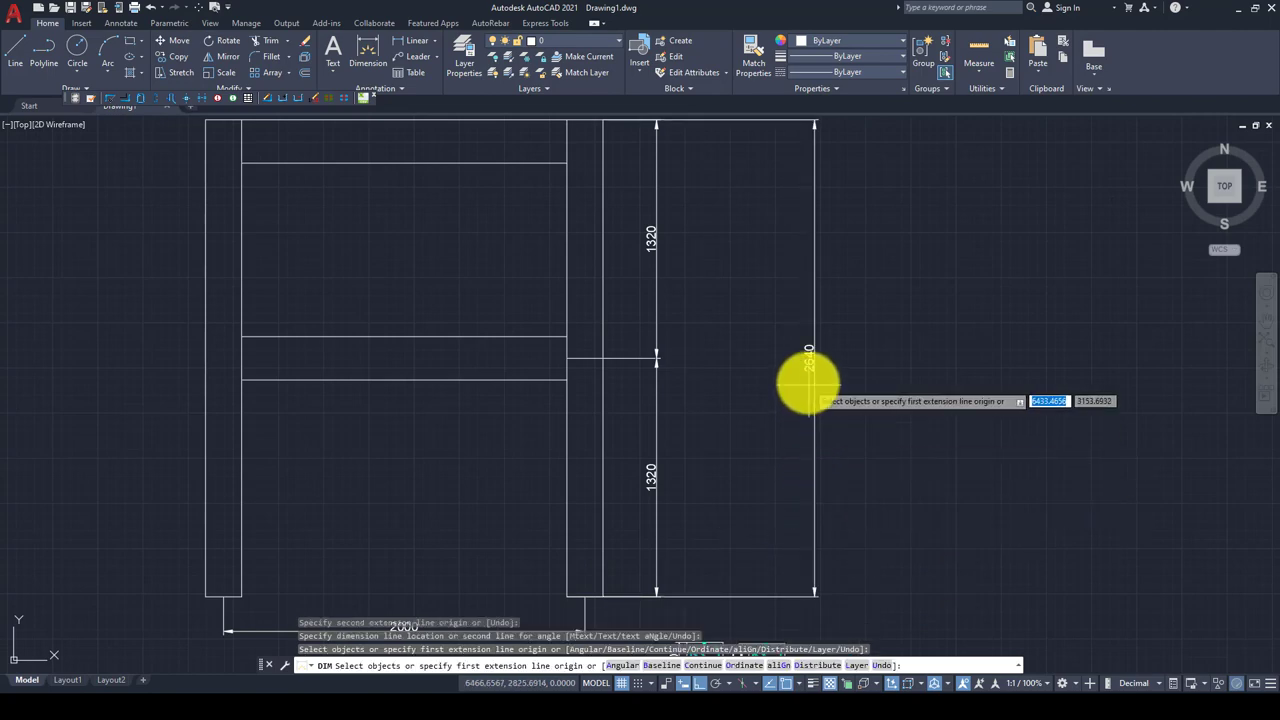
{"action": "scroll", "coordinate": [777, 380], "scroll_direction": "up", "scroll_amount": 2}
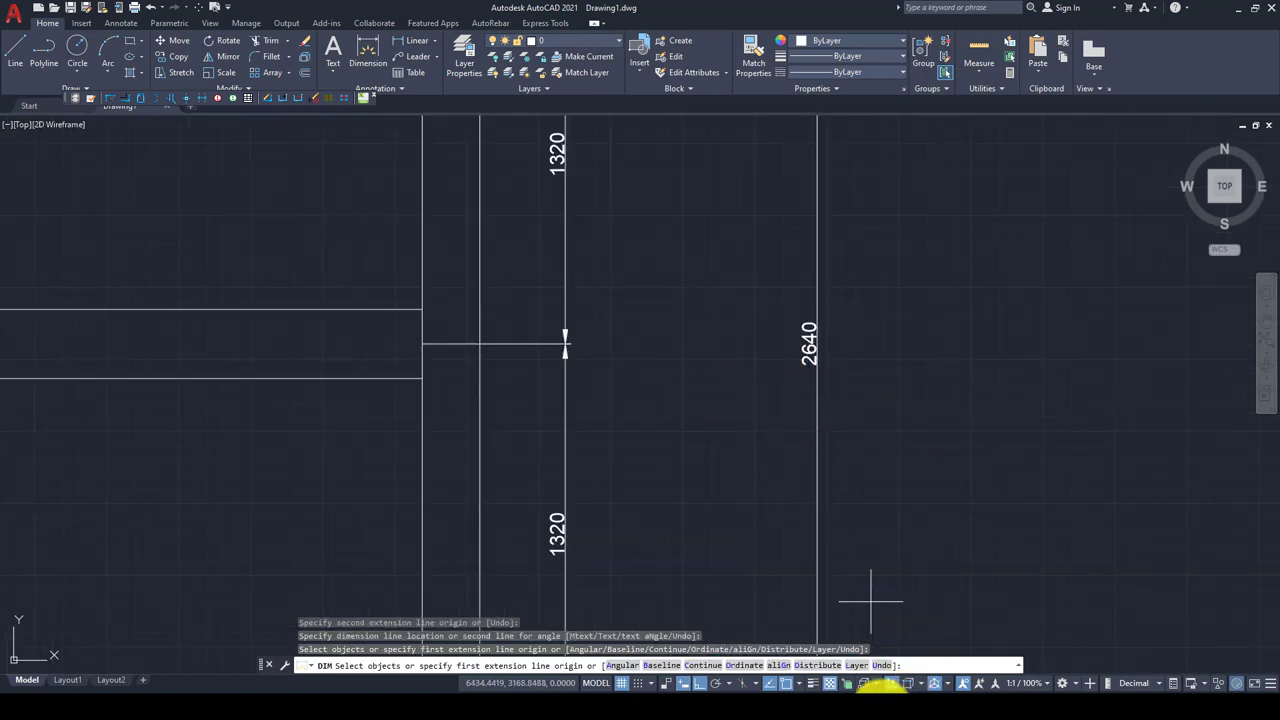
Step: Return to Abaqus/CAE and set the left column's height dimension to 2640
{"action": "left_click", "coordinate": [809, 665]}
{"action": "left_click", "coordinate": [729, 677]}
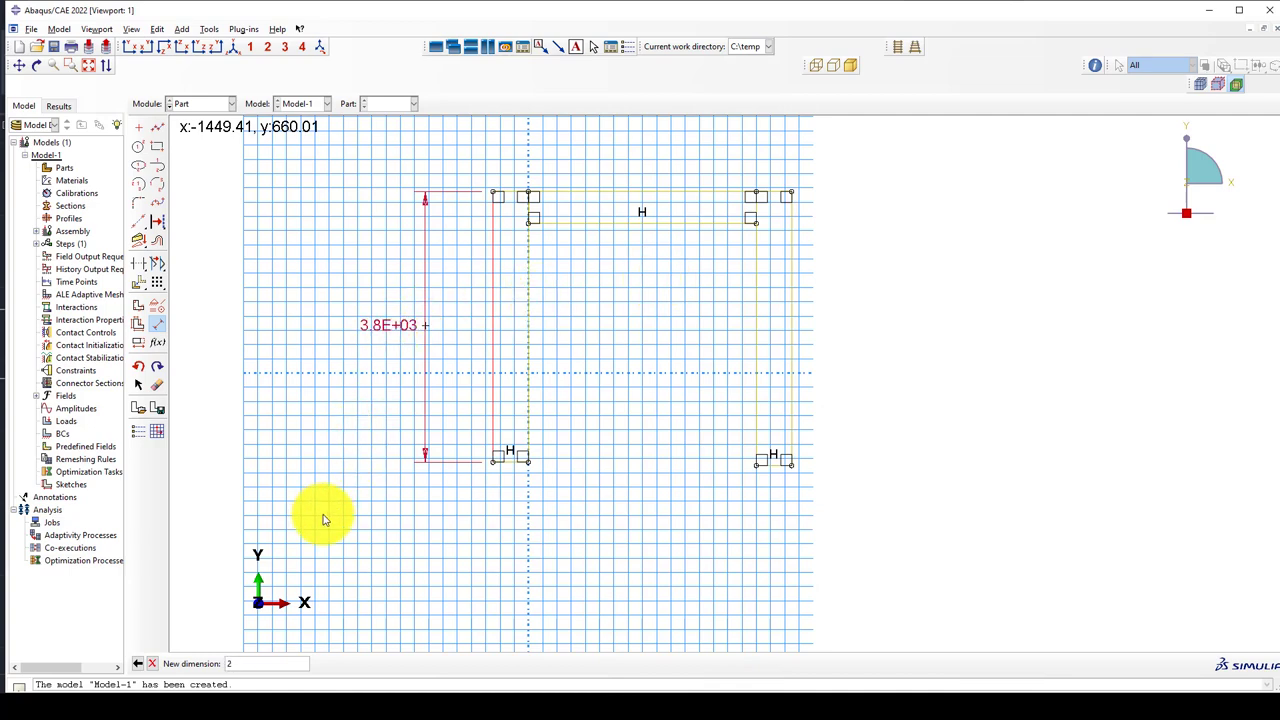
{"action": "type", "text": "2640"}
{"action": "key", "text": "Return"}
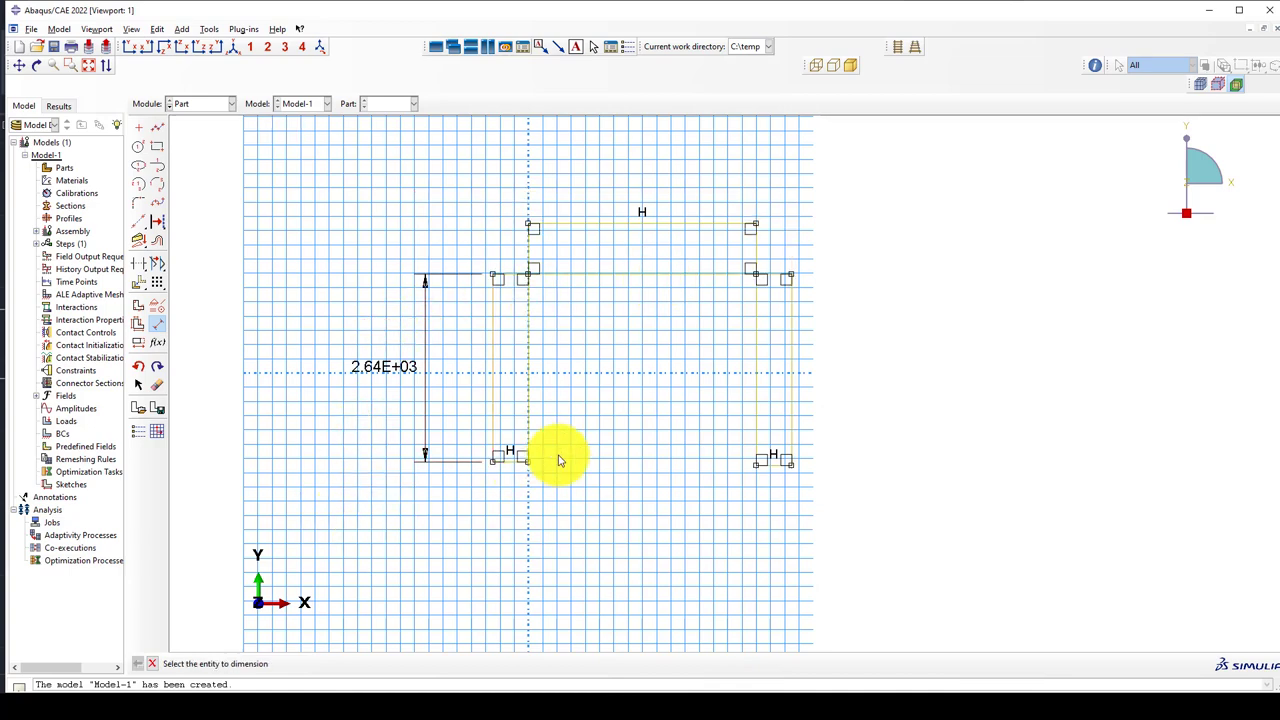
Step: Dimension the bottom edge of the left column and set its width to 200
{"action": "left_click", "coordinate": [755, 223]}
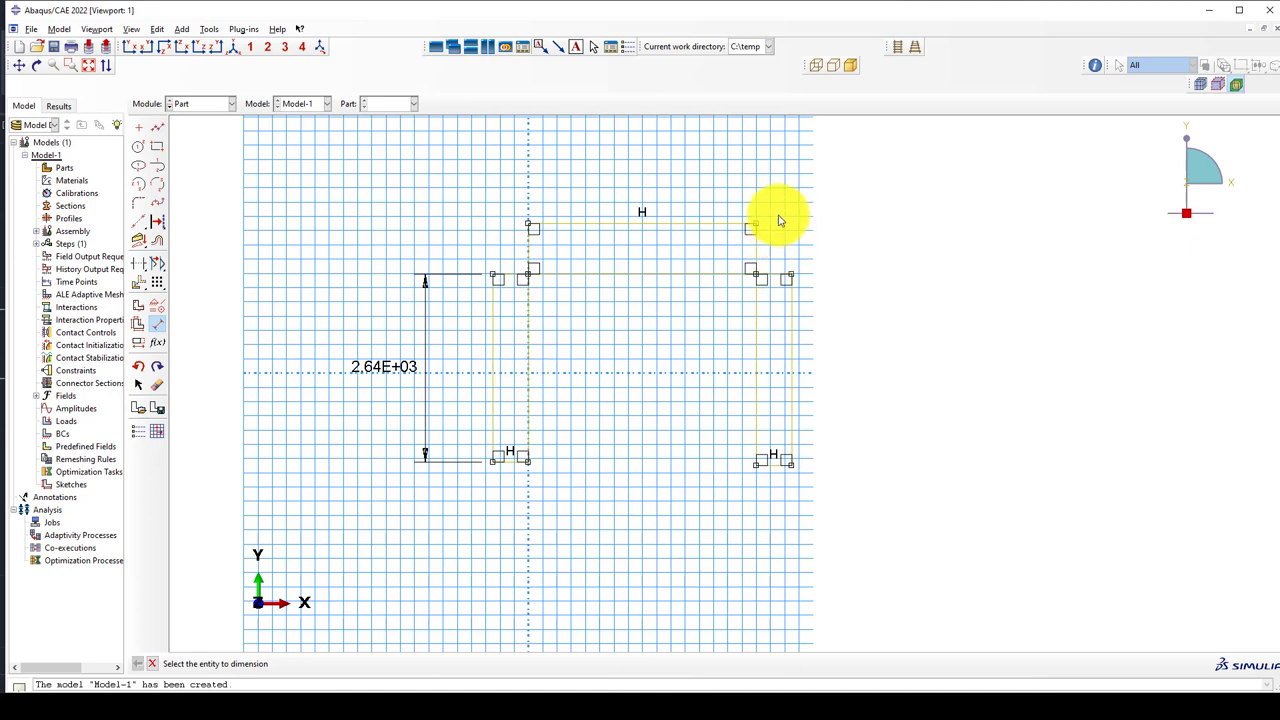
{"action": "left_click", "coordinate": [512, 474]}
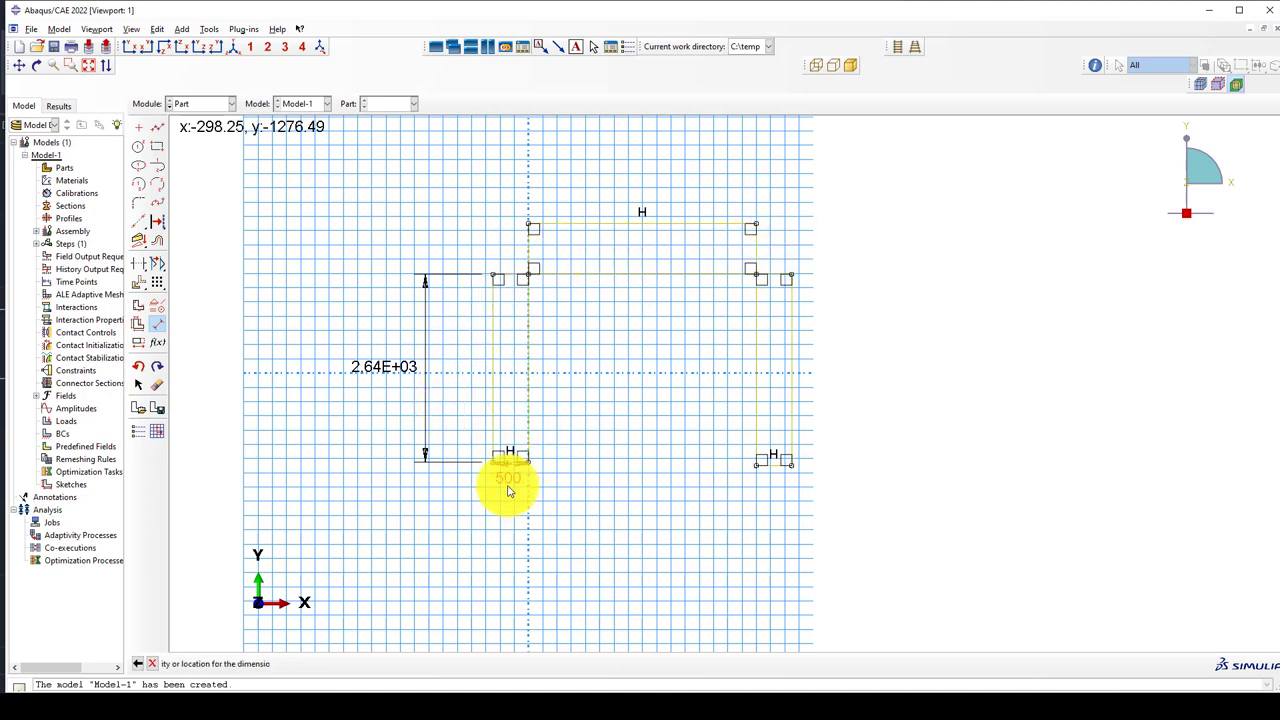
{"action": "left_click", "coordinate": [550, 500]}
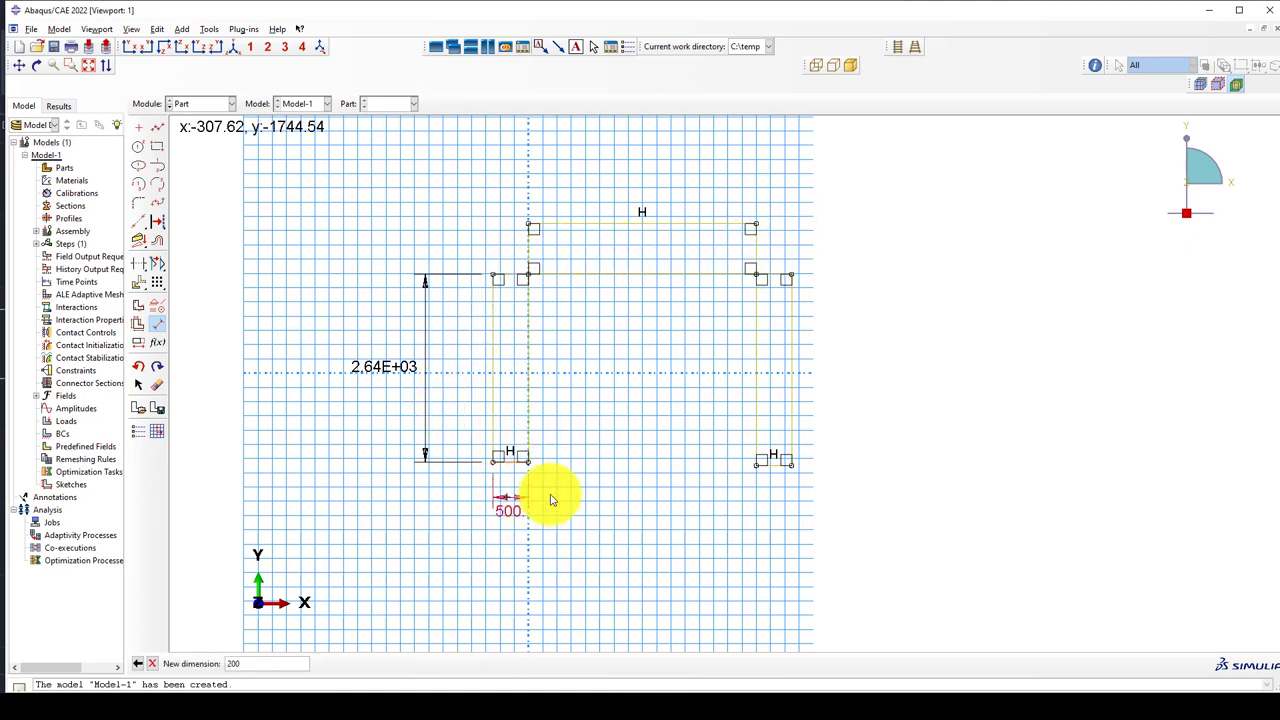
{"action": "scroll", "coordinate": [508, 400], "scroll_direction": "up", "scroll_amount": 2}
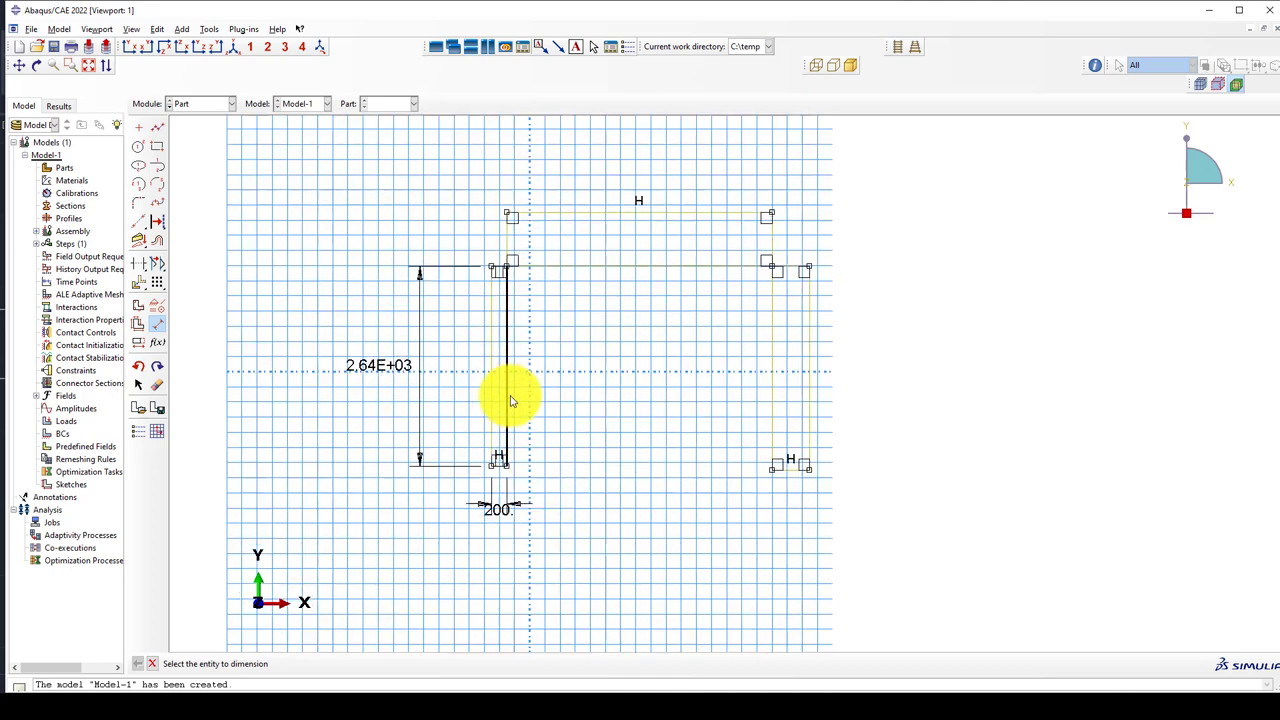
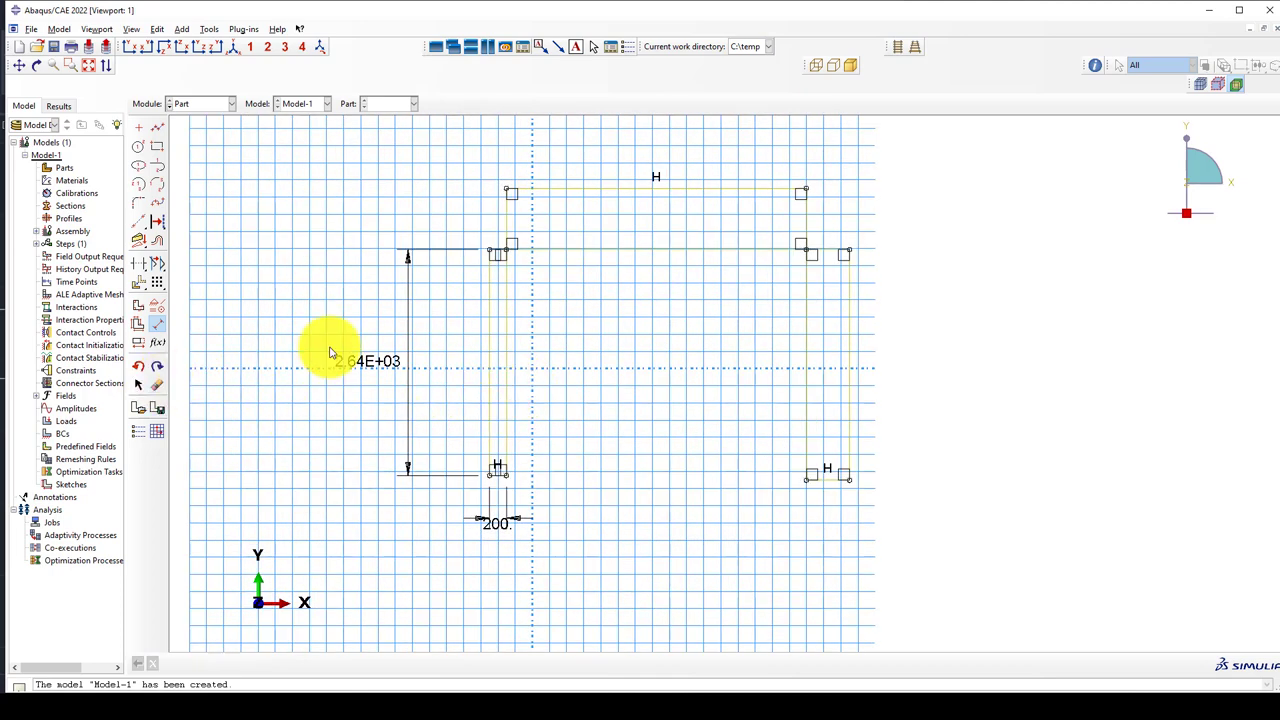
Step: Delete the beam rectangle's lines and the right column's top and side edges, keeping the dimensioned left column
{"action": "left_click_drag", "start_coordinate": [800, 149], "coordinate": [657, 309]}
{"action": "middle_click", "coordinate": [735, 280]}
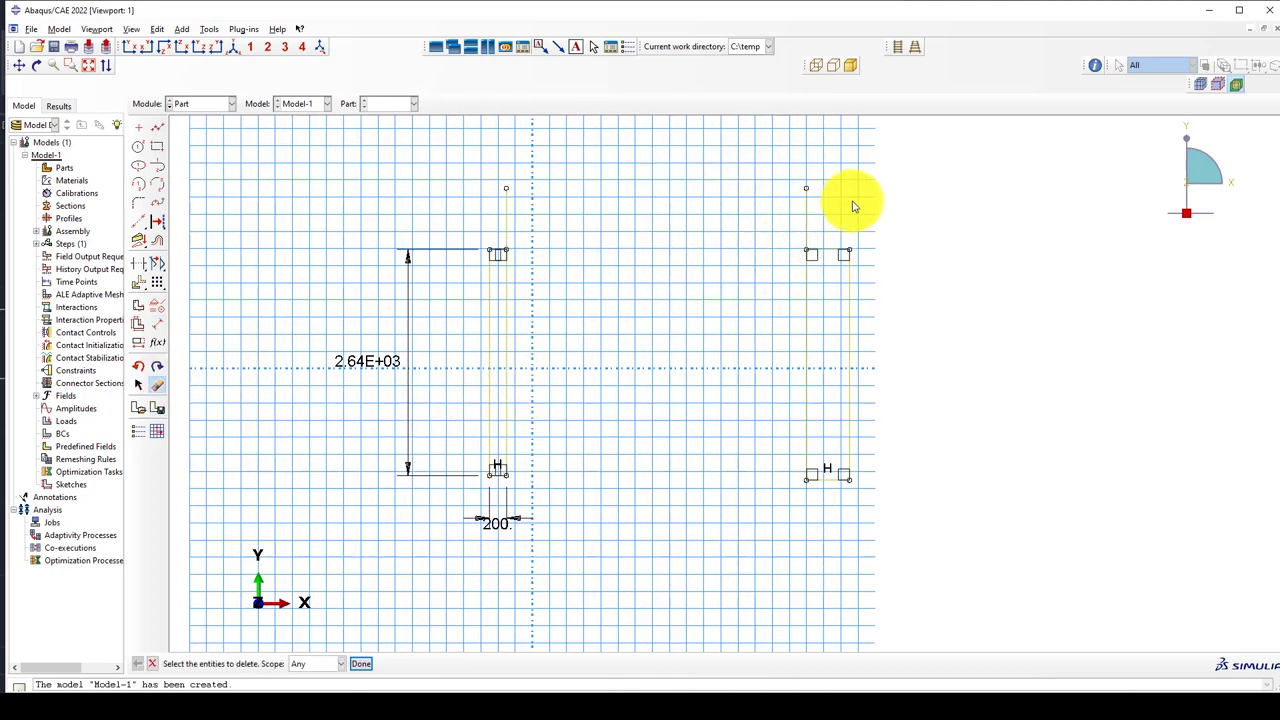
{"action": "mouse_move", "coordinate": [851, 200]}
{"action": "left_mouse_down"}
{"action": "mouse_move", "coordinate": [737, 366]}
{"action": "mouse_move", "coordinate": [611, 207]}
{"action": "mouse_move", "coordinate": [640, 240]}
{"action": "left_mouse_up"}
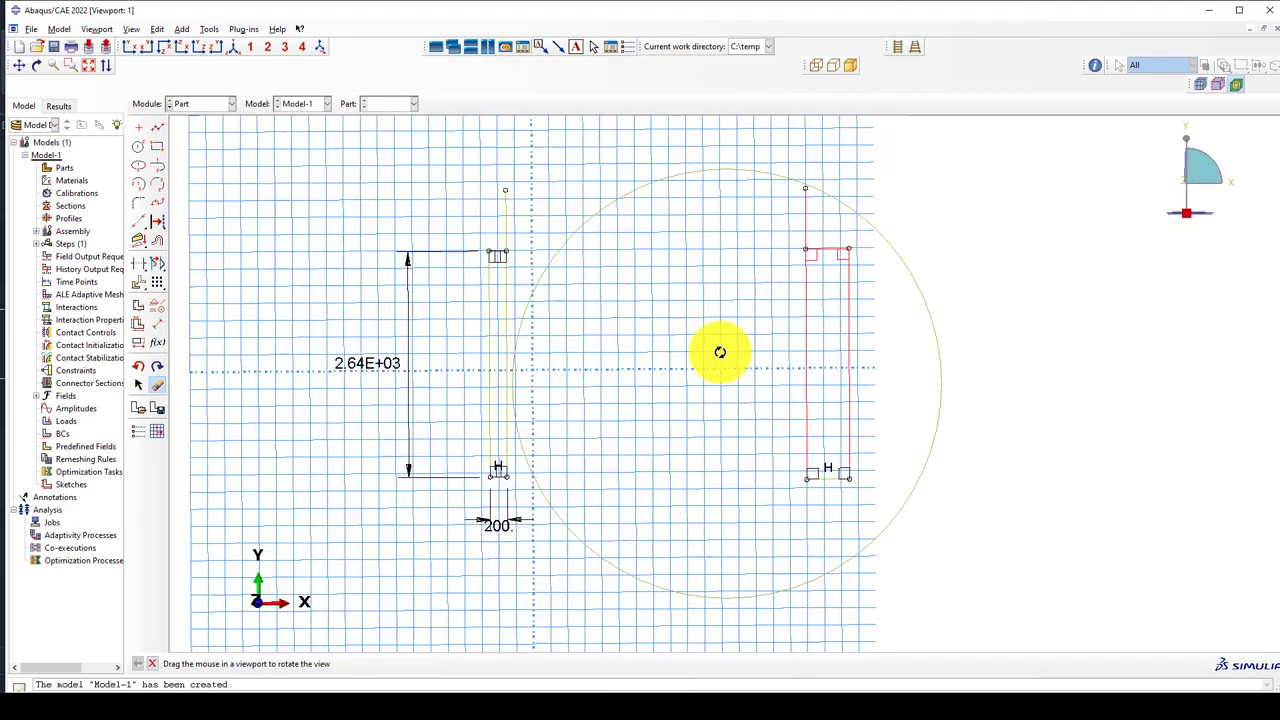
{"action": "middle_click", "coordinate": [698, 318]}
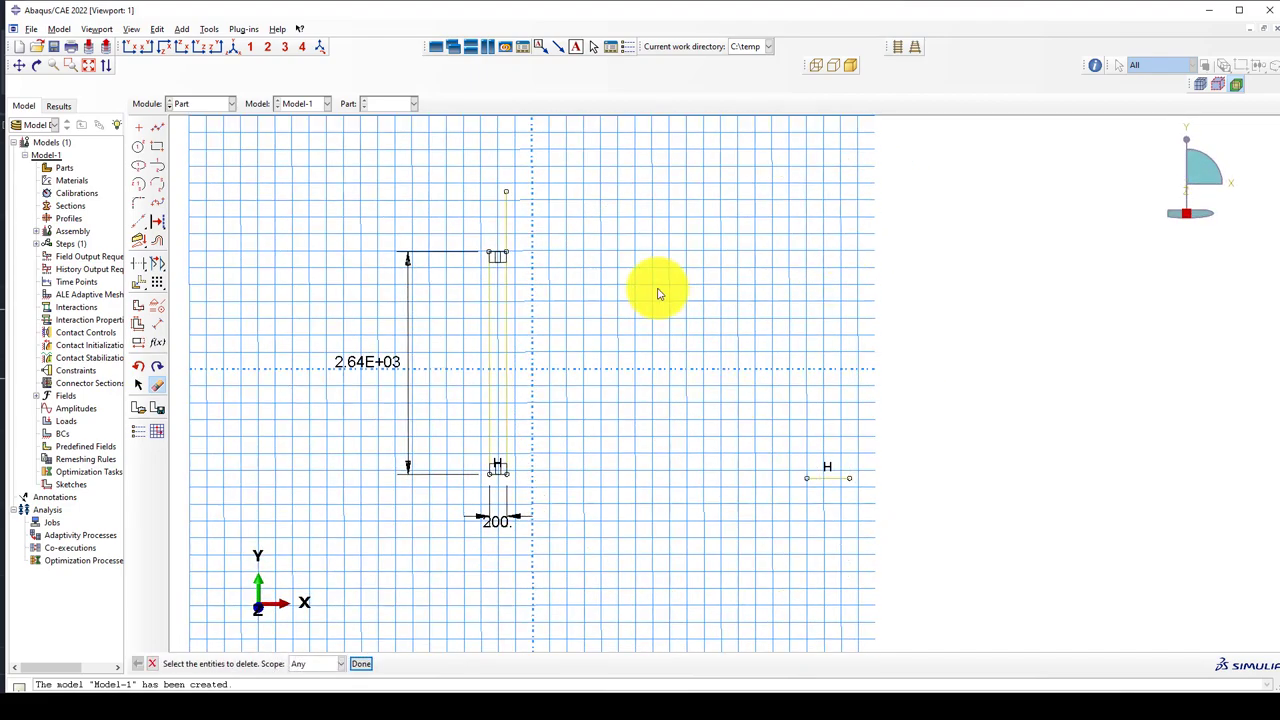
{"action": "scroll", "coordinate": [486, 386], "scroll_direction": "up", "scroll_amount": 4}
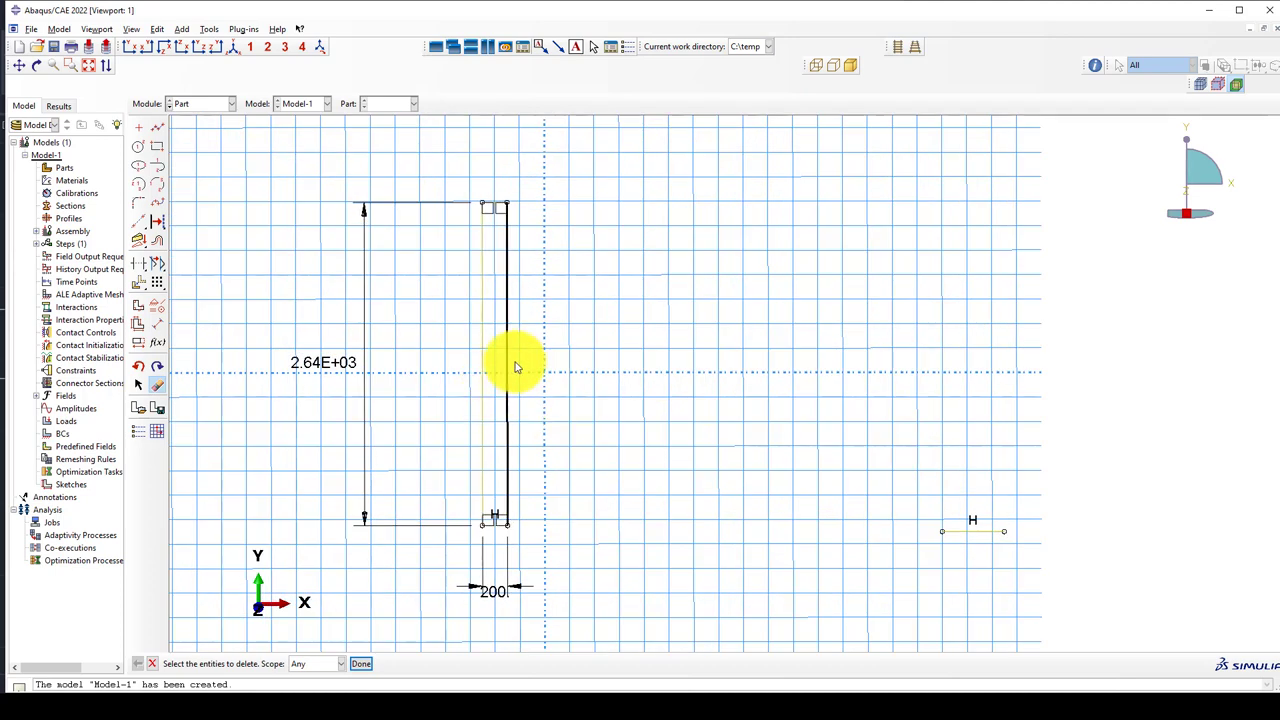
Step: Copy the whole left column horizontally by 2000, using a translation vector that starts at the origin
{"action": "left_click_drag", "start_coordinate": [453, 172], "coordinate": [509, 507]}
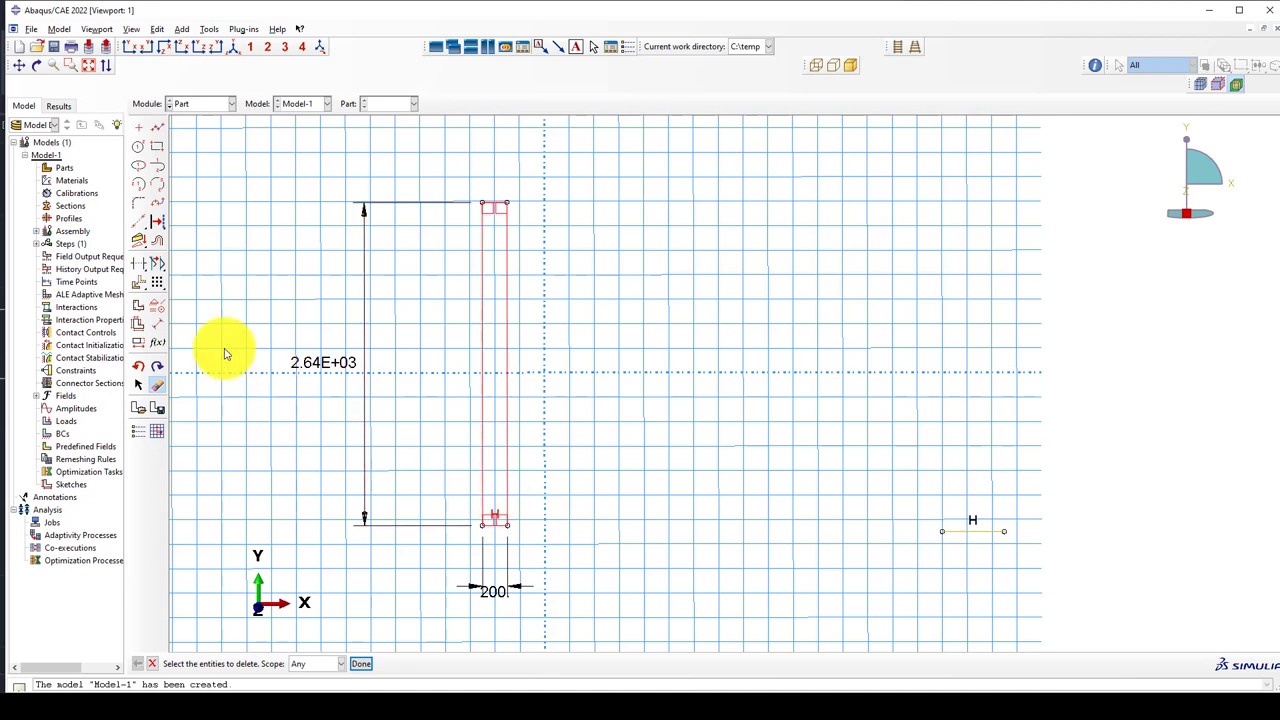
{"action": "left_click", "coordinate": [138, 285]}
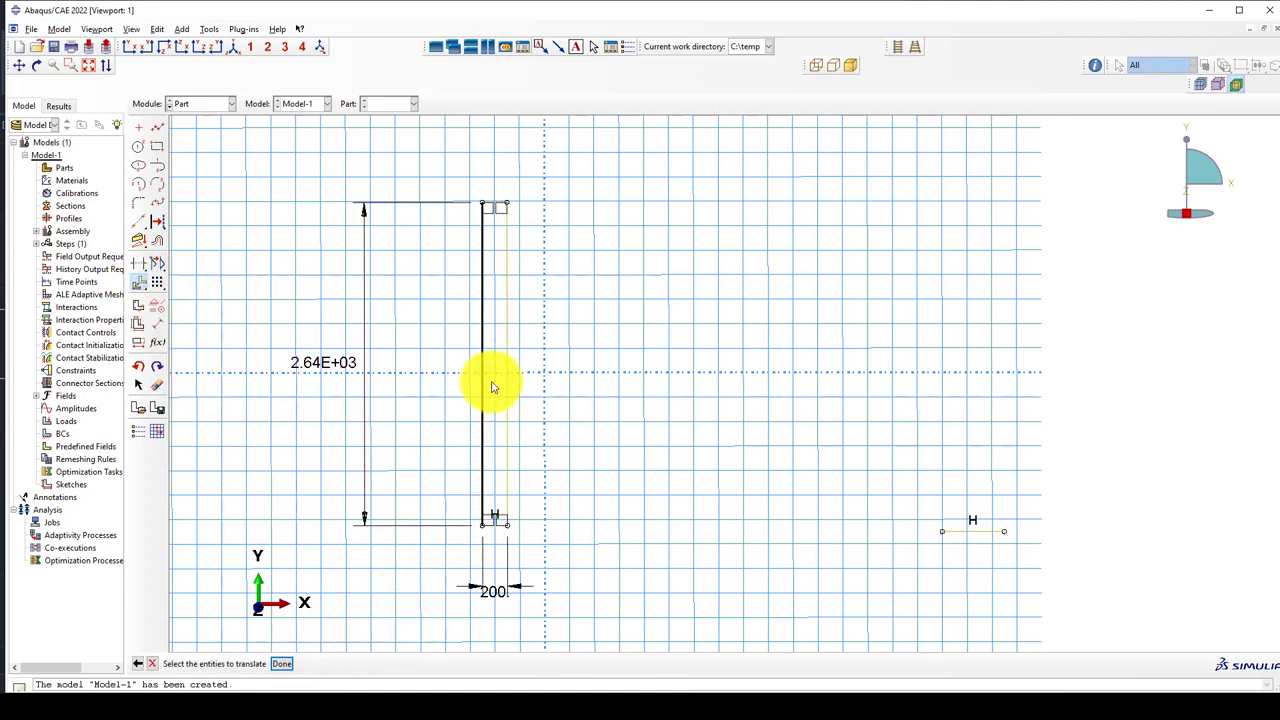
{"action": "left_click_drag", "start_coordinate": [516, 352], "coordinate": [457, 379]}
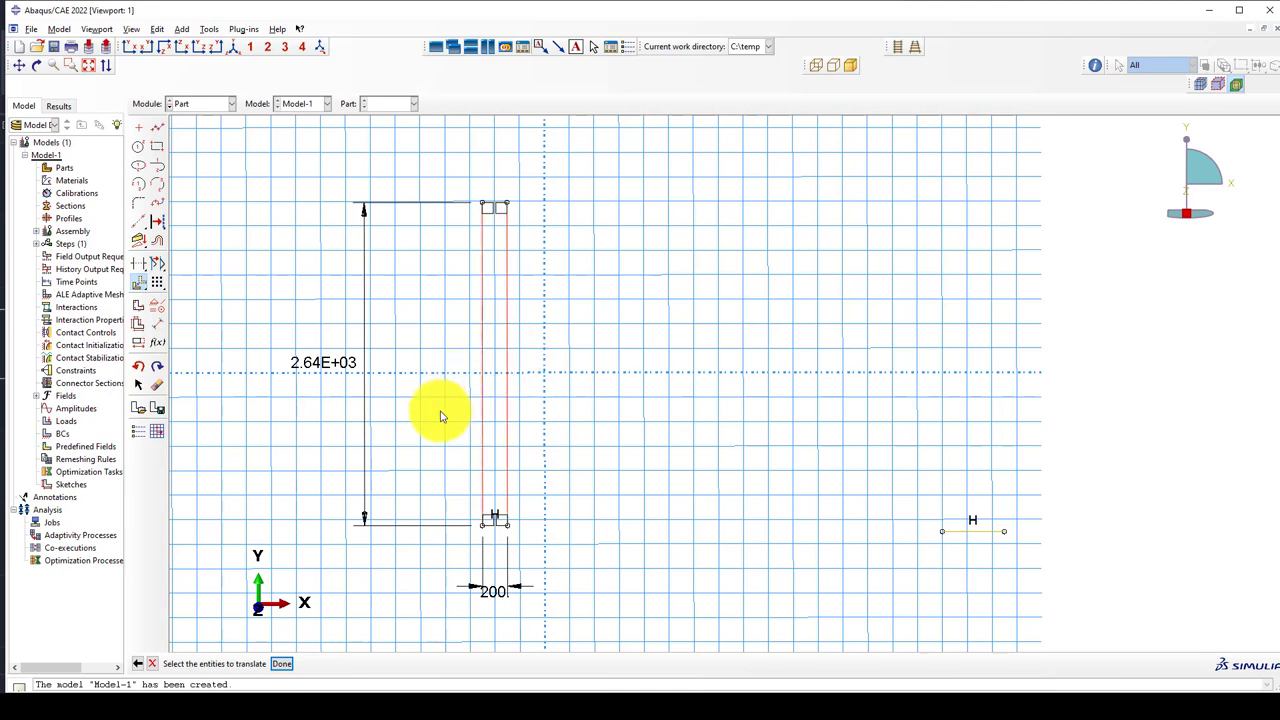
{"action": "mouse_move", "coordinate": [460, 190]}
{"action": "left_mouse_down"}
{"action": "mouse_move", "coordinate": [491, 277]}
{"action": "mouse_move", "coordinate": [522, 516]}
{"action": "left_mouse_up"}
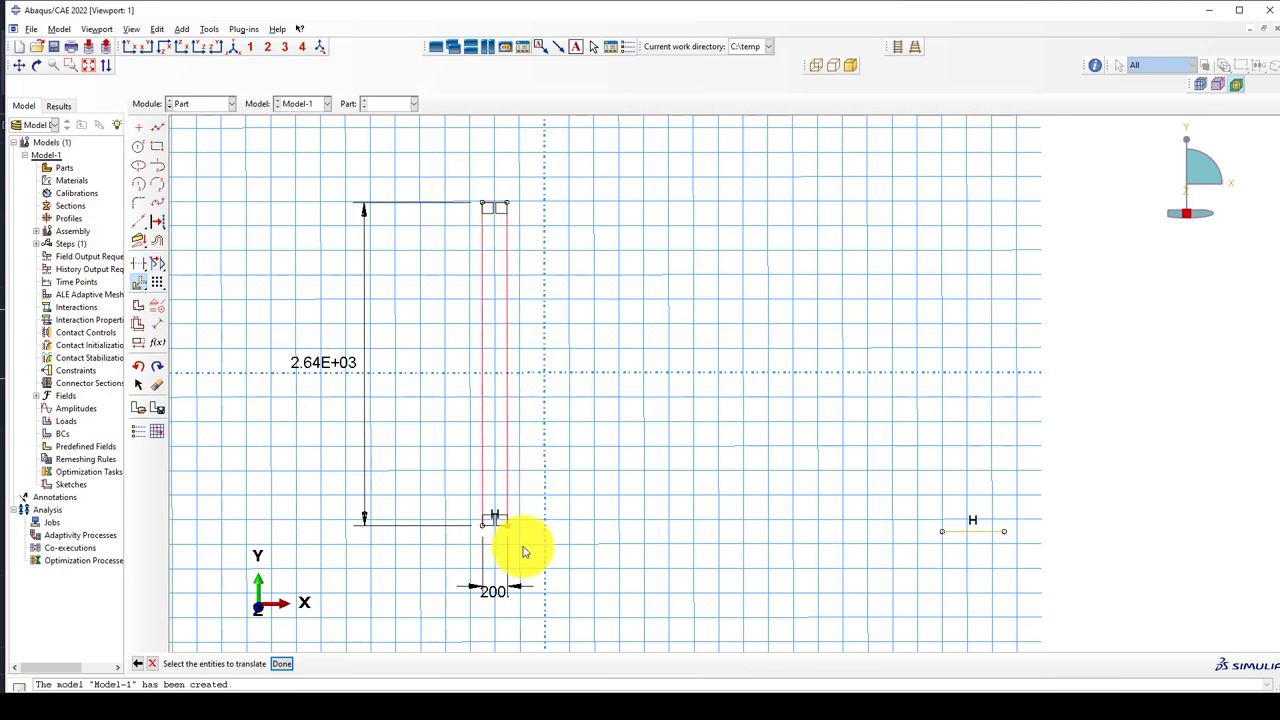
{"action": "middle_click", "coordinate": [538, 515]}
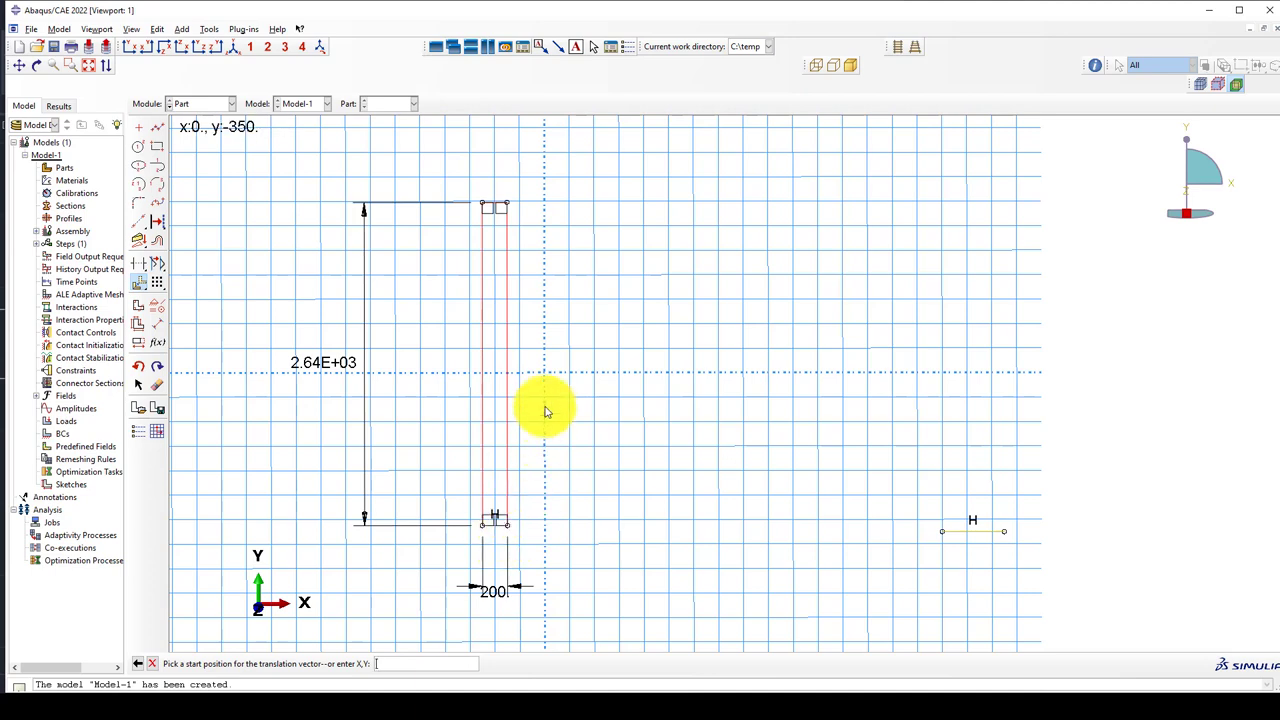
{"action": "left_click", "coordinate": [459, 660]}
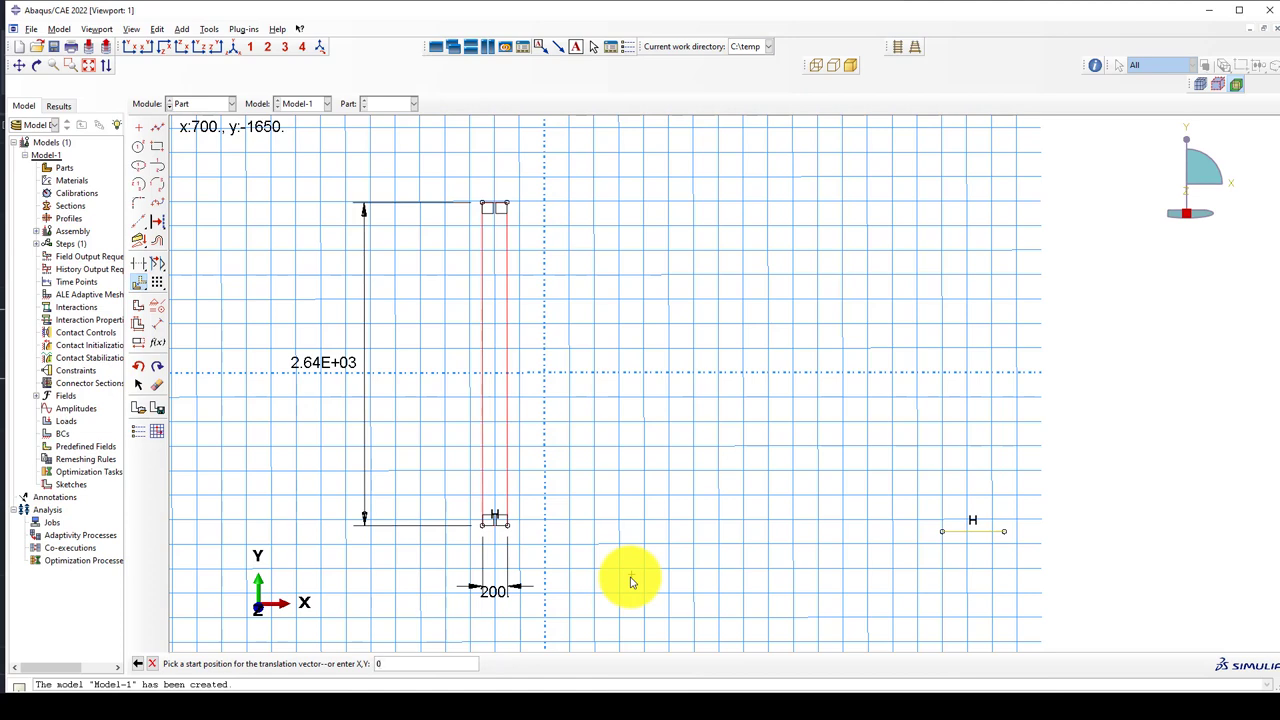
{"action": "key", "text": "Return"}
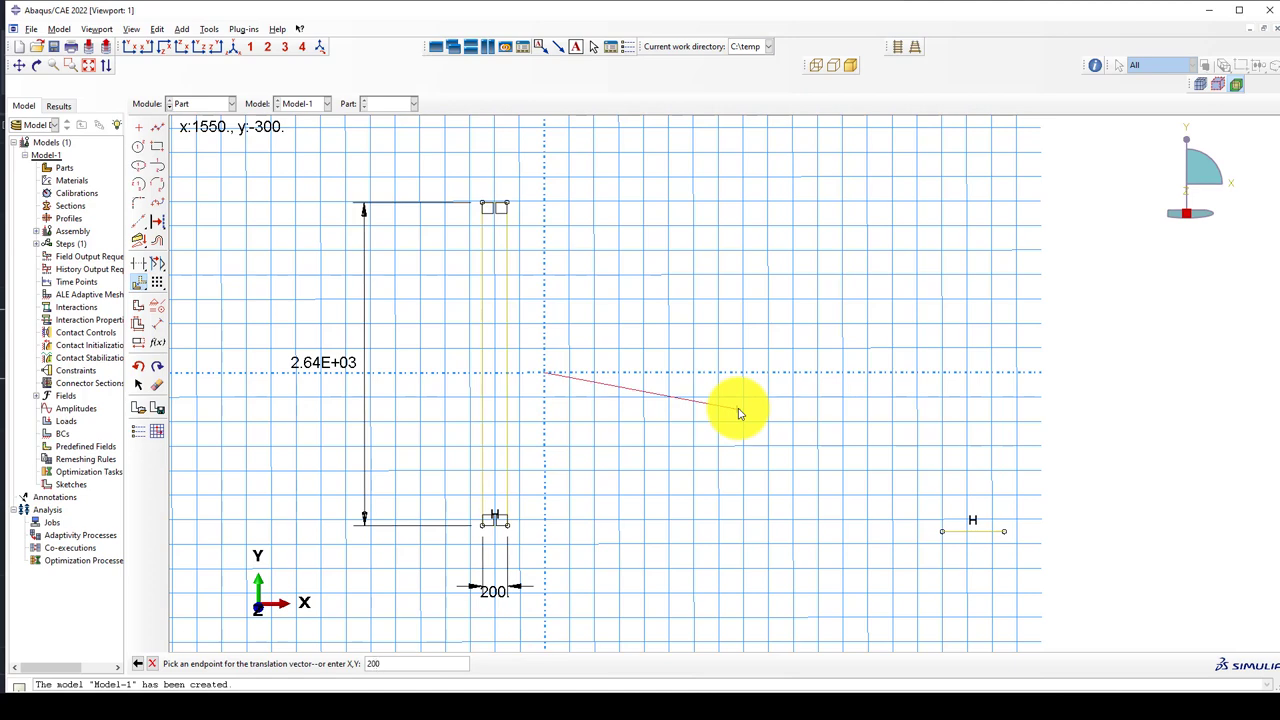
{"action": "key", "text": "Return"}
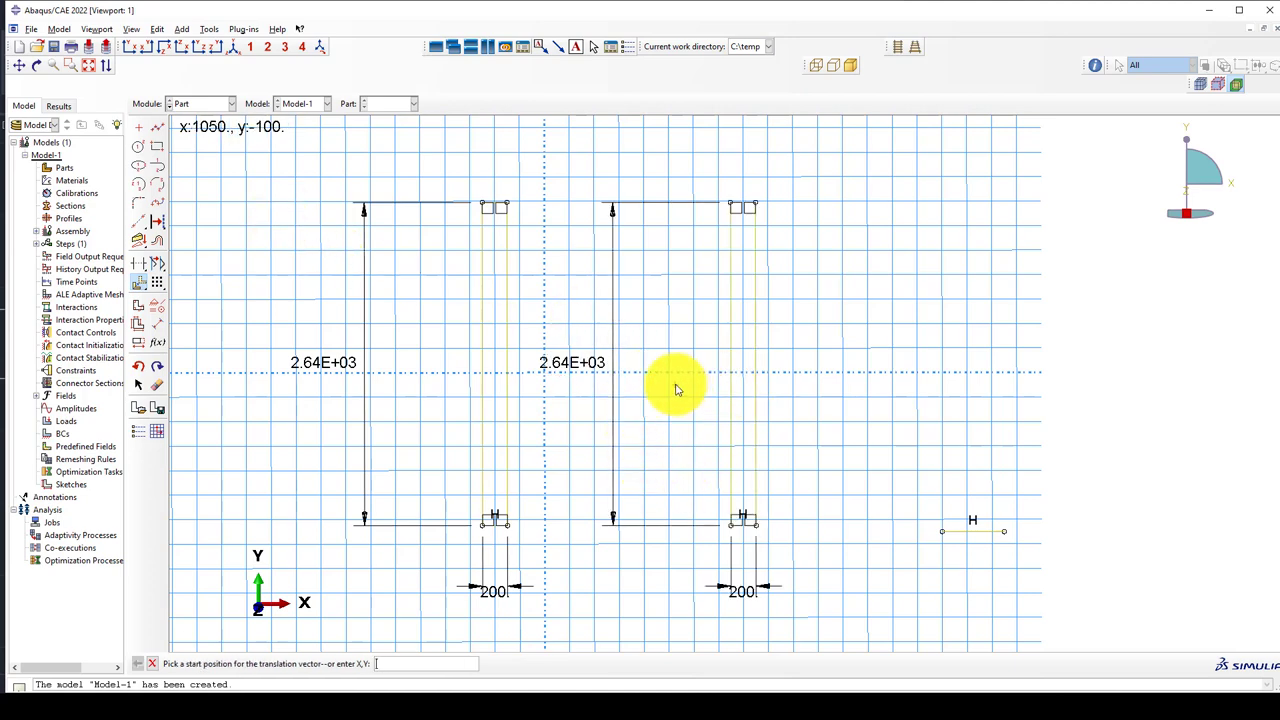
Step: Delete the height dimension that belongs to the copied column
{"action": "left_click", "coordinate": [157, 323]}
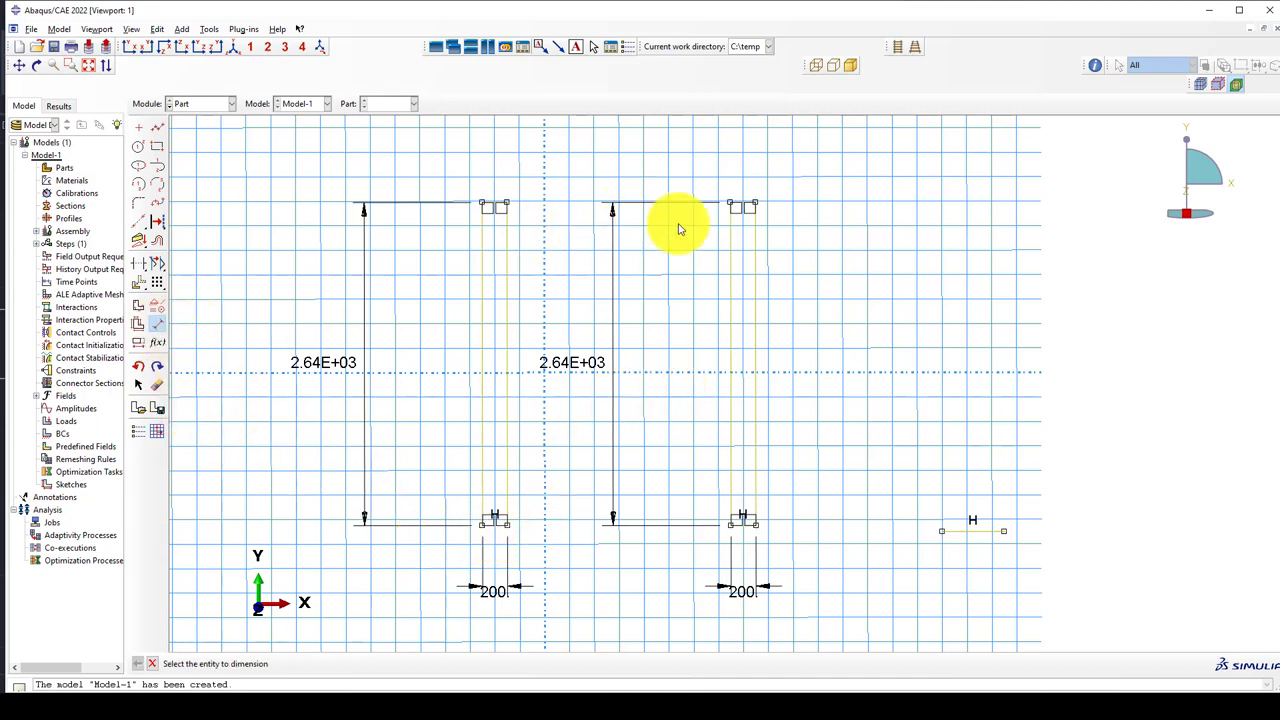
{"action": "left_click", "coordinate": [157, 146]}
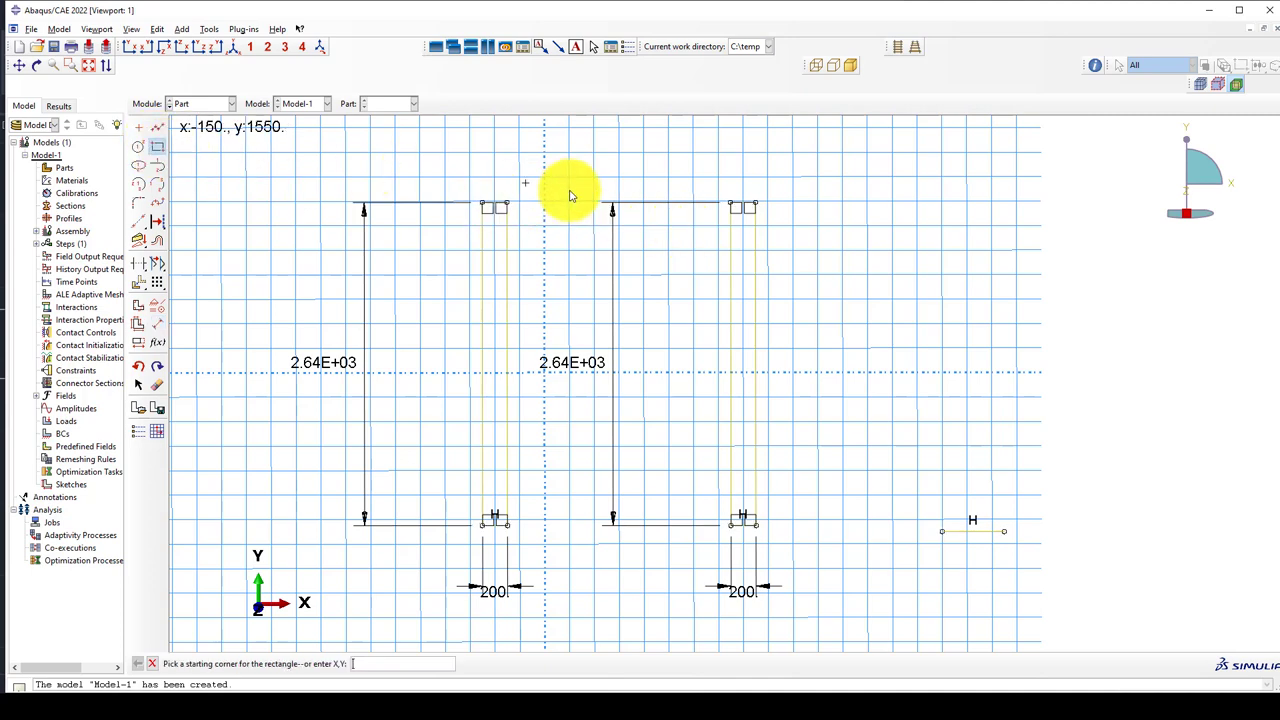
{"action": "left_click", "coordinate": [157, 384]}
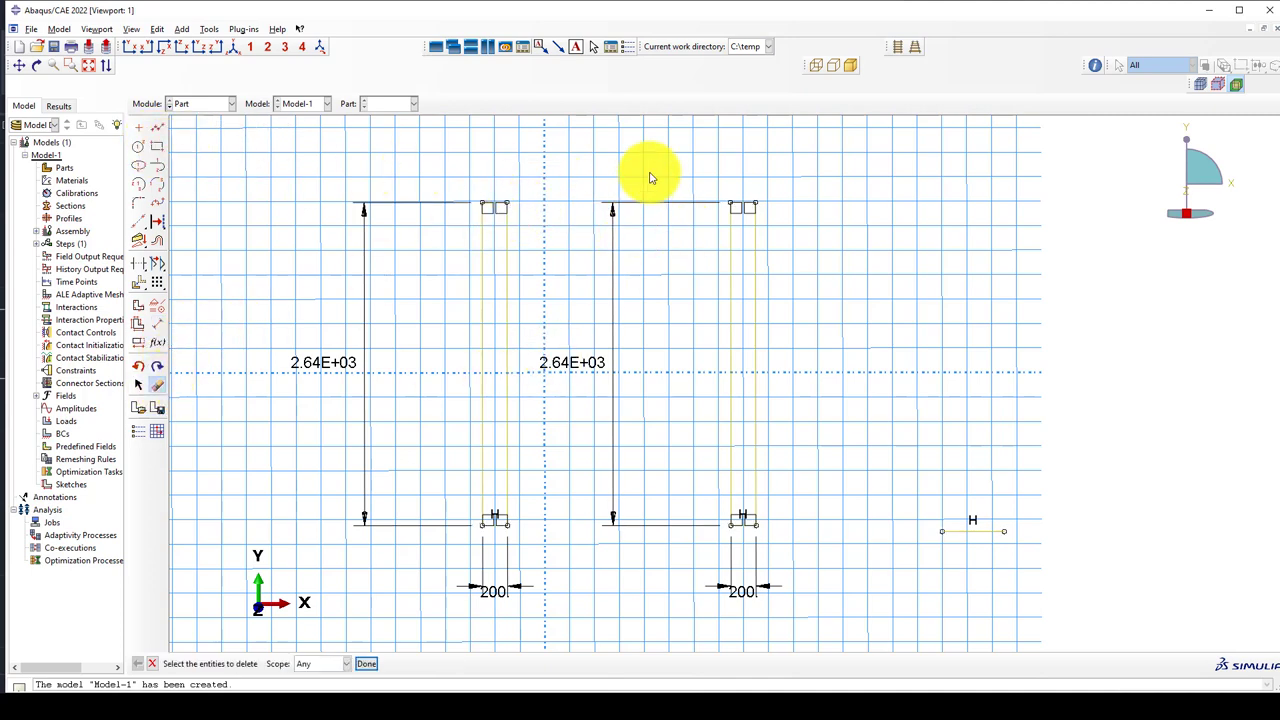
{"action": "left_click_drag", "start_coordinate": [650, 178], "coordinate": [580, 466]}
{"action": "middle_click", "coordinate": [580, 466]}
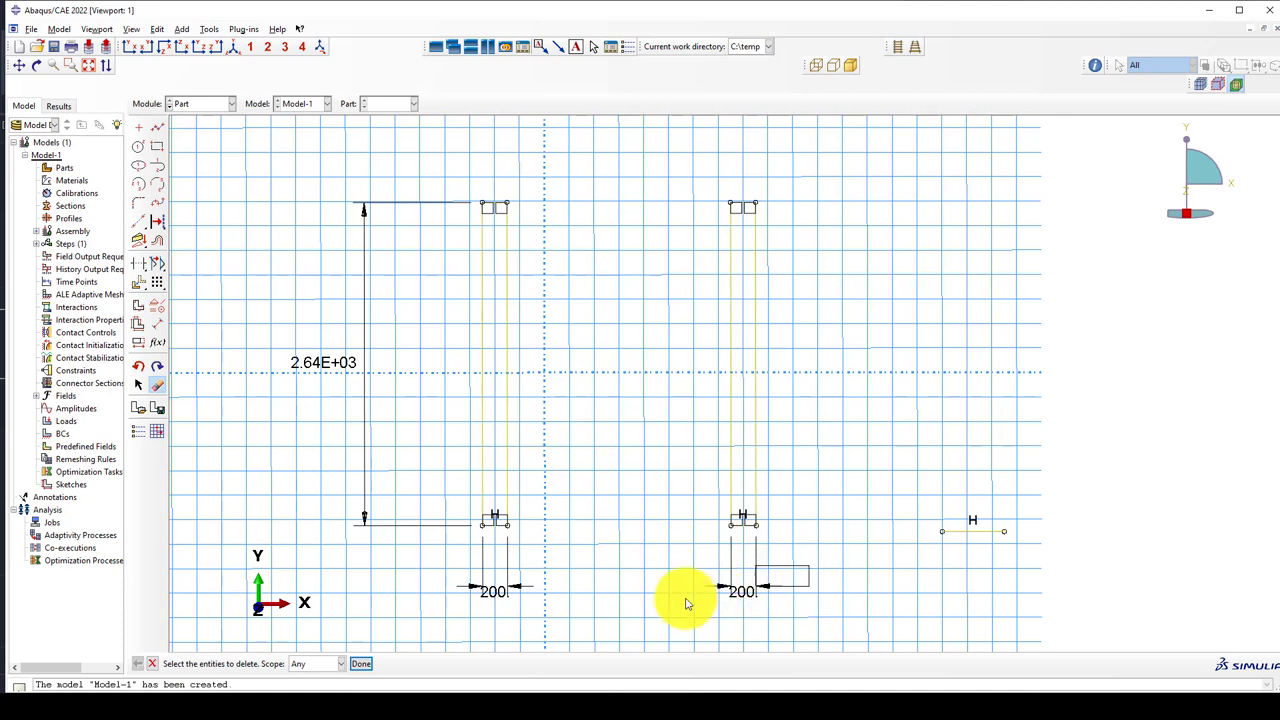
{"action": "left_click_drag", "start_coordinate": [675, 605], "coordinate": [673, 601]}
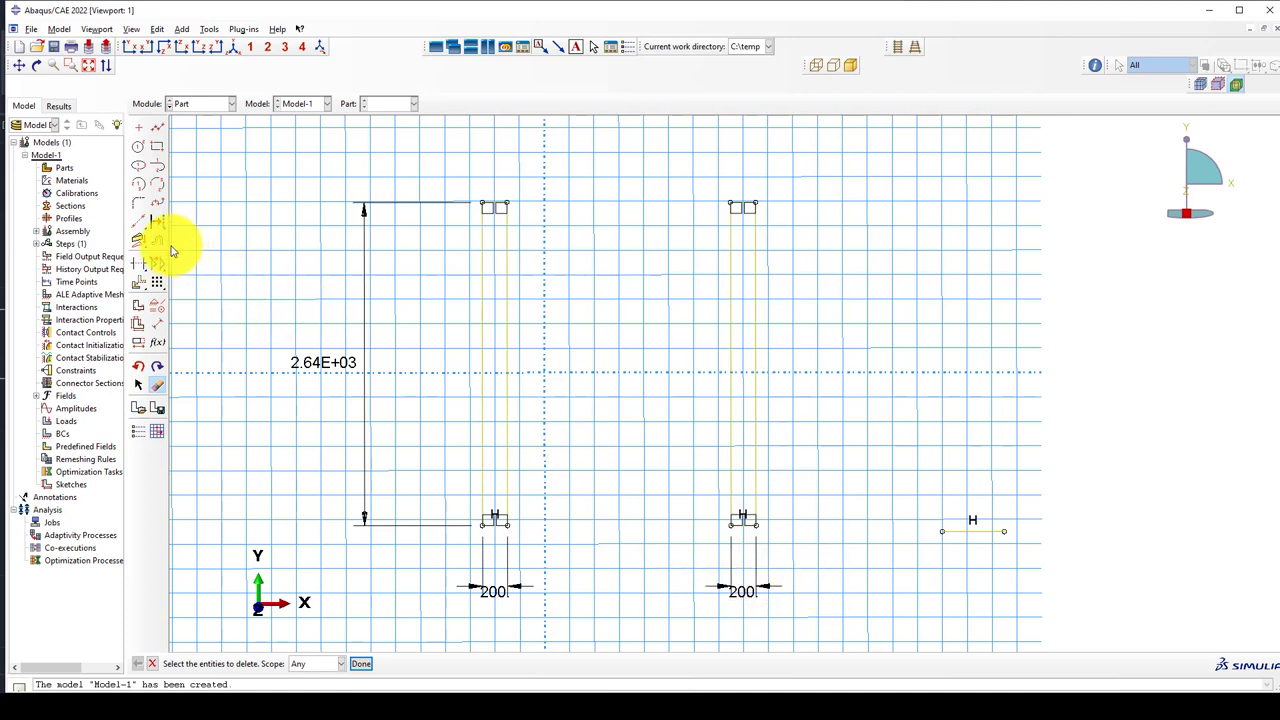
Step: Draw a horizontal line joining the inner top corners of the two columns as the beam's upper edge
{"action": "left_click", "coordinate": [157, 127]}
{"action": "left_click", "coordinate": [507, 204]}
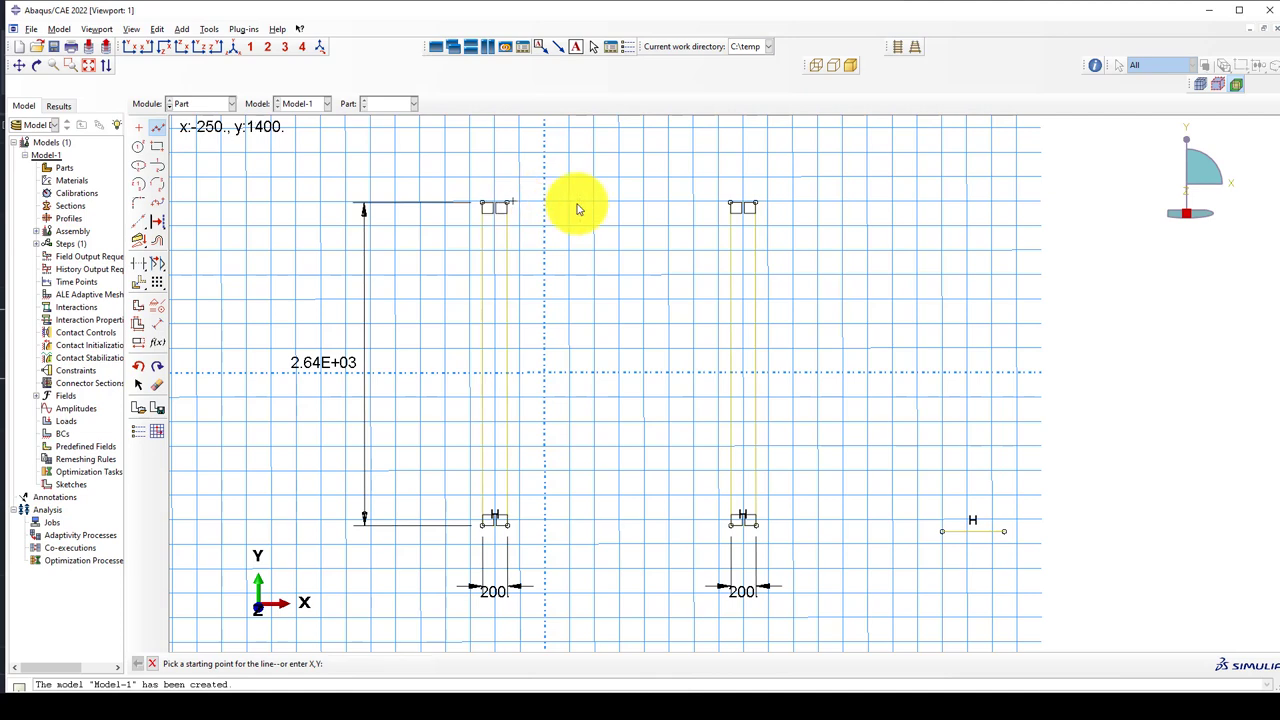
{"action": "left_click", "coordinate": [730, 204]}
{"action": "right_click", "coordinate": [761, 161]}
{"action": "left_click", "coordinate": [806, 220]}
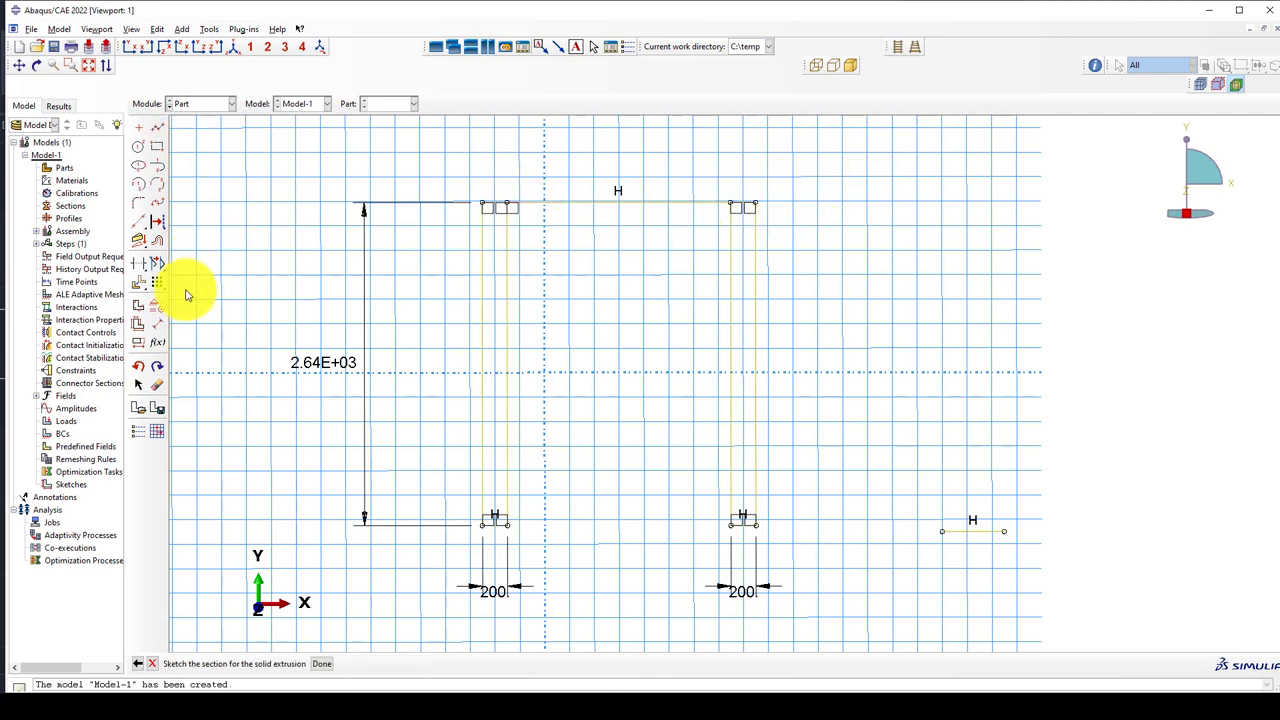
Step: Dimension the horizontal length of the beam's upper edge between the two columns
{"action": "left_click", "coordinate": [157, 323]}
{"action": "left_click", "coordinate": [580, 203]}
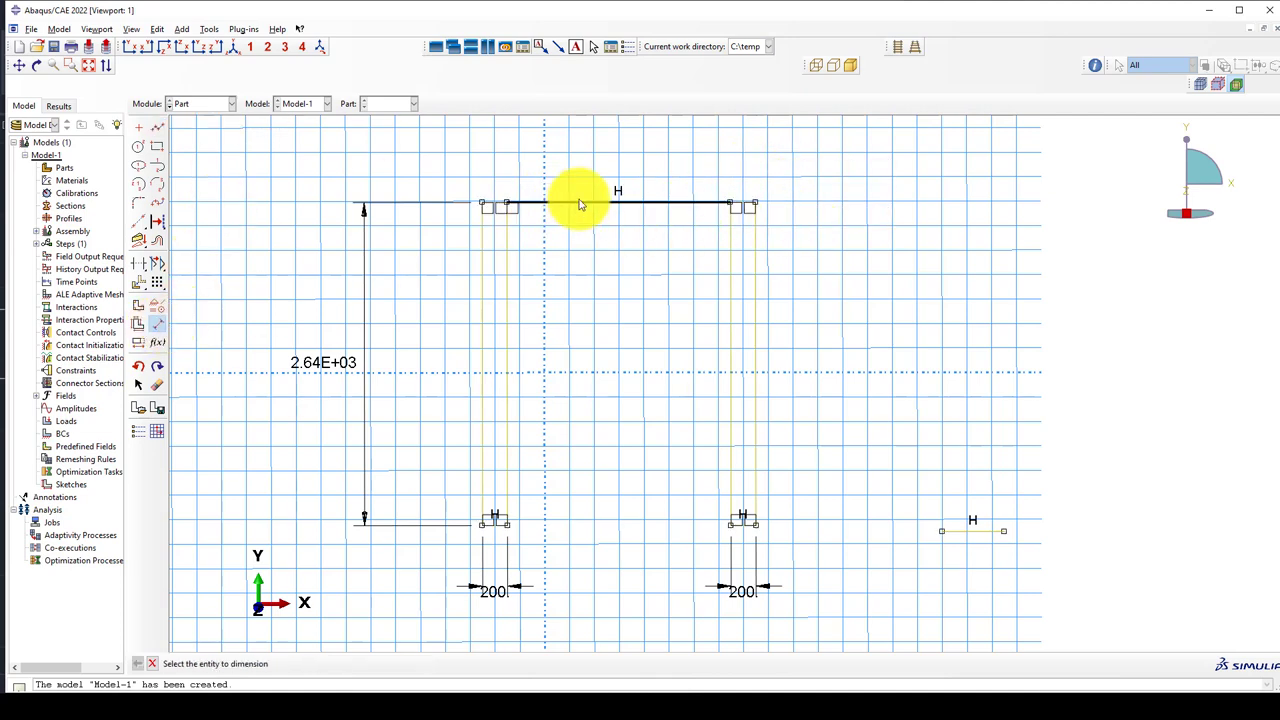
{"action": "left_click", "coordinate": [565, 140]}
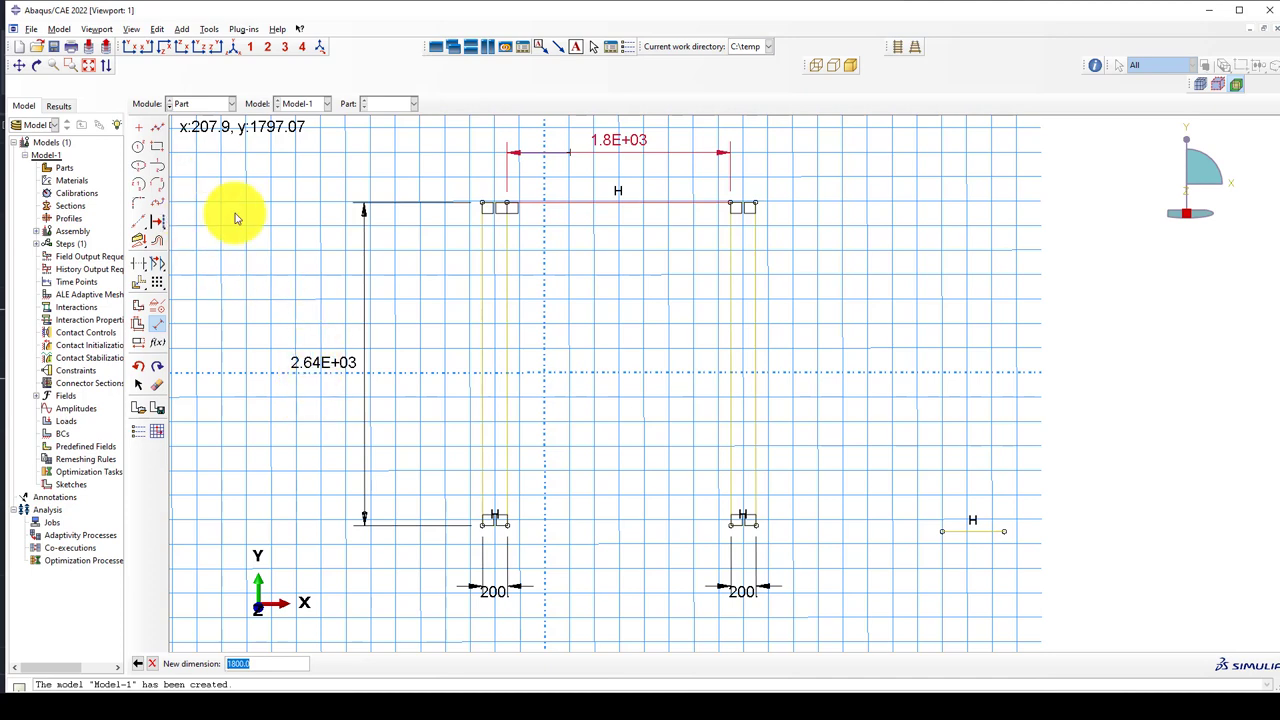
{"action": "left_click_drag", "start_coordinate": [251, 289], "coordinate": [252, 297], "text": "ctrl+alt"}
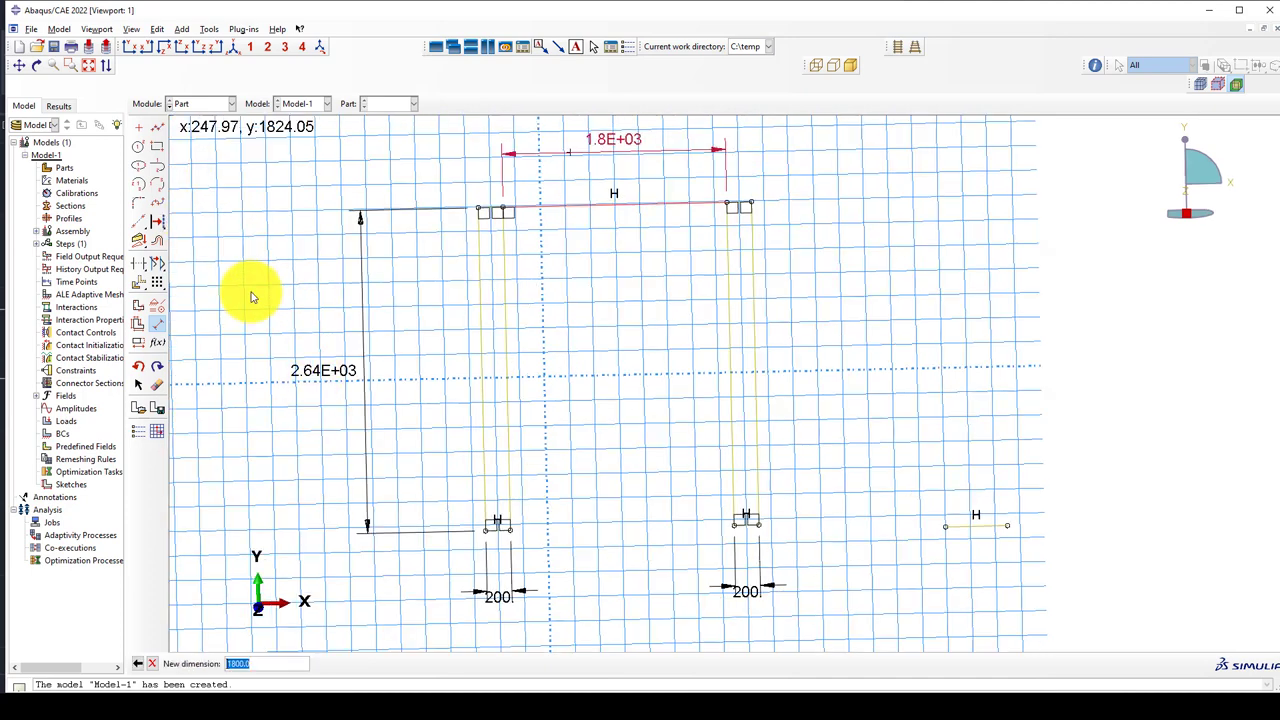
{"action": "key", "text": "Return"}
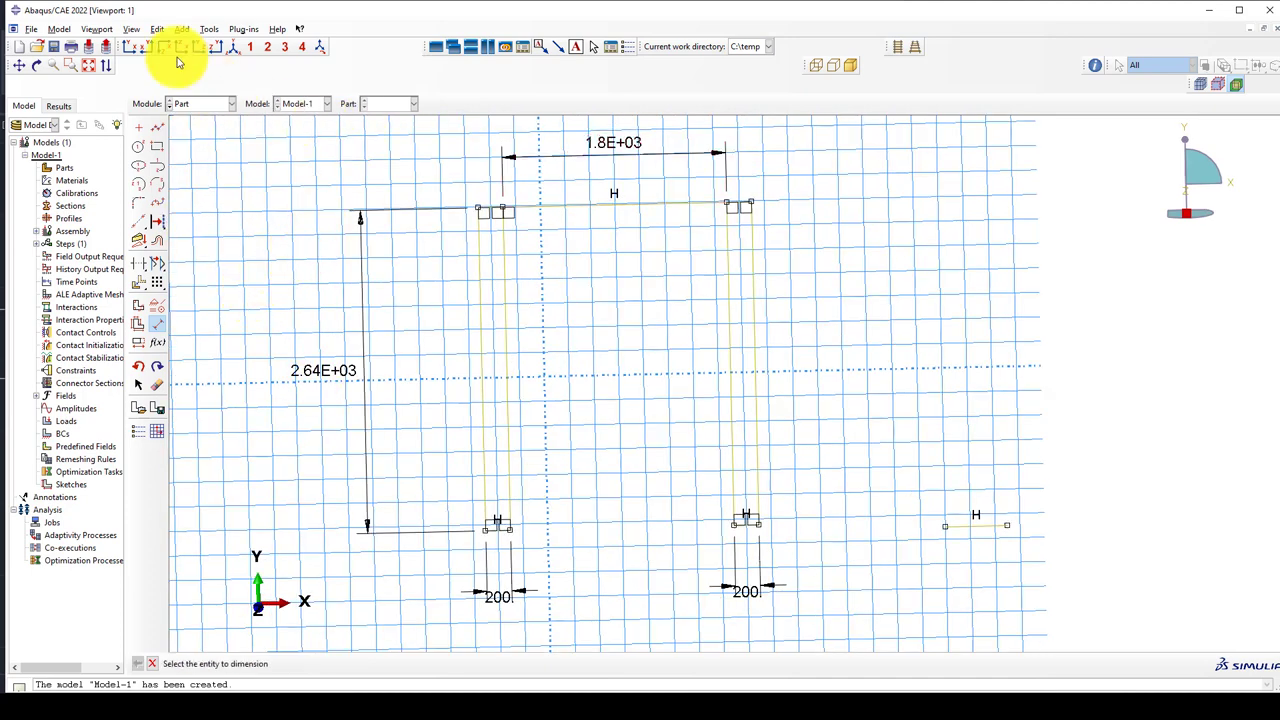
{"action": "left_click", "coordinate": [134, 49]}
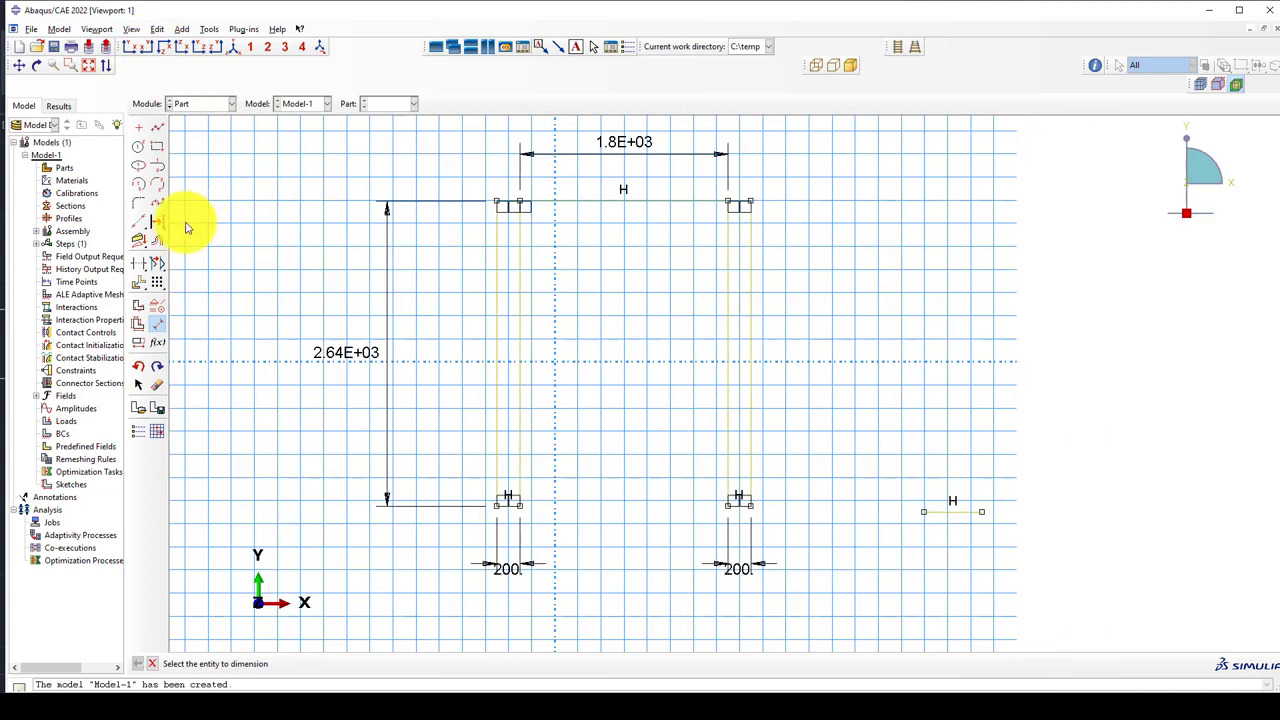
Step: Draw a horizontal line between the columns' inner edges, about 240 below the beam's upper edge, as its lower edge
{"action": "left_click", "coordinate": [157, 129]}
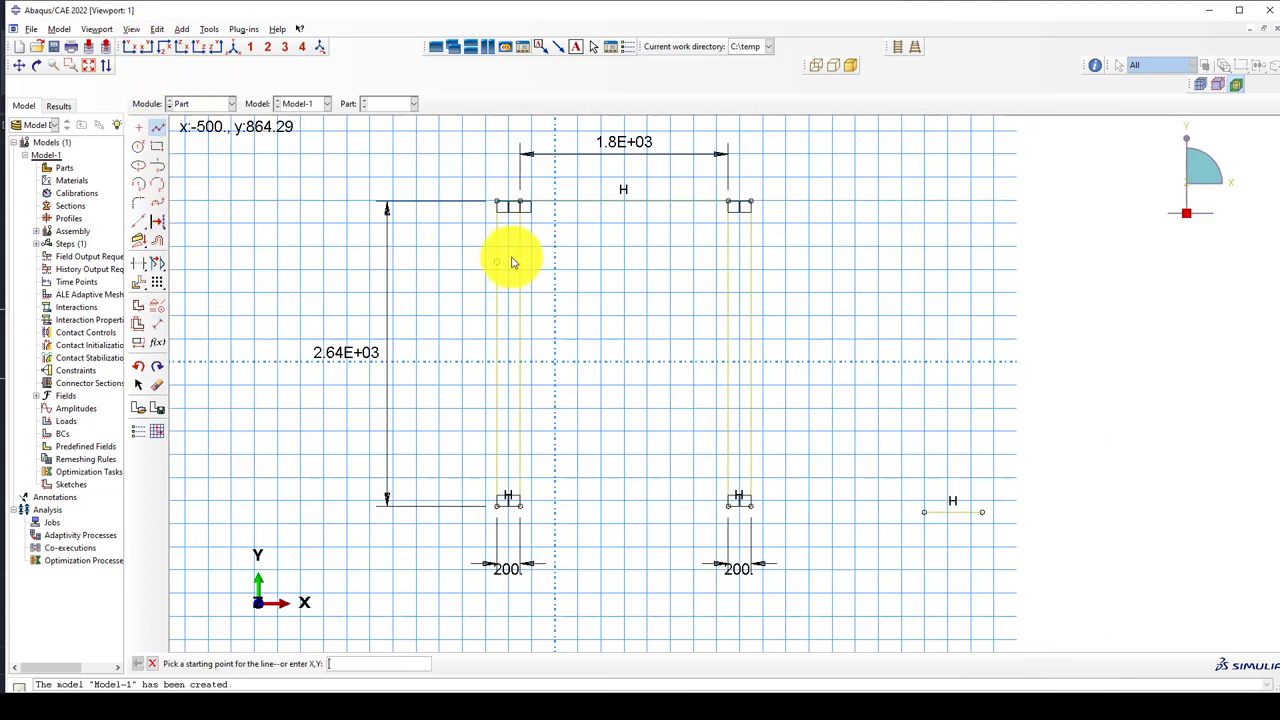
{"action": "left_click", "coordinate": [521, 230]}
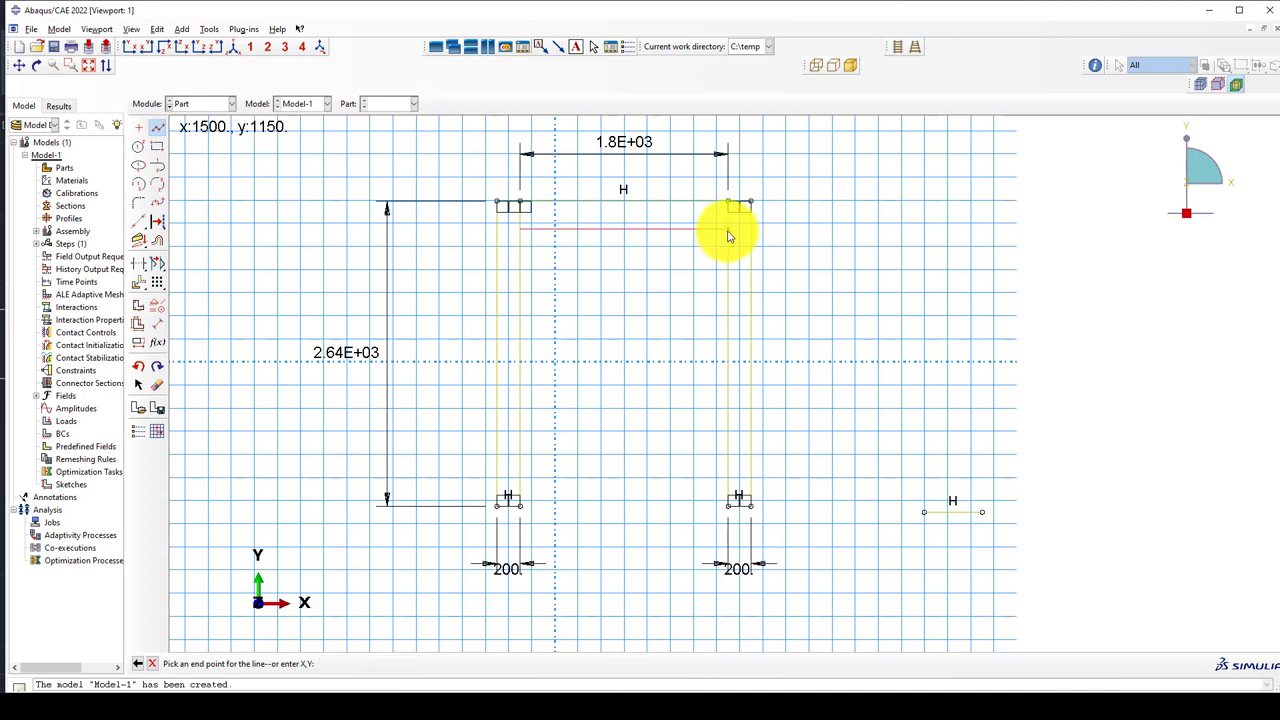
{"action": "left_click", "coordinate": [728, 229]}
{"action": "right_click", "coordinate": [818, 255]}
{"action": "left_click", "coordinate": [849, 320]}
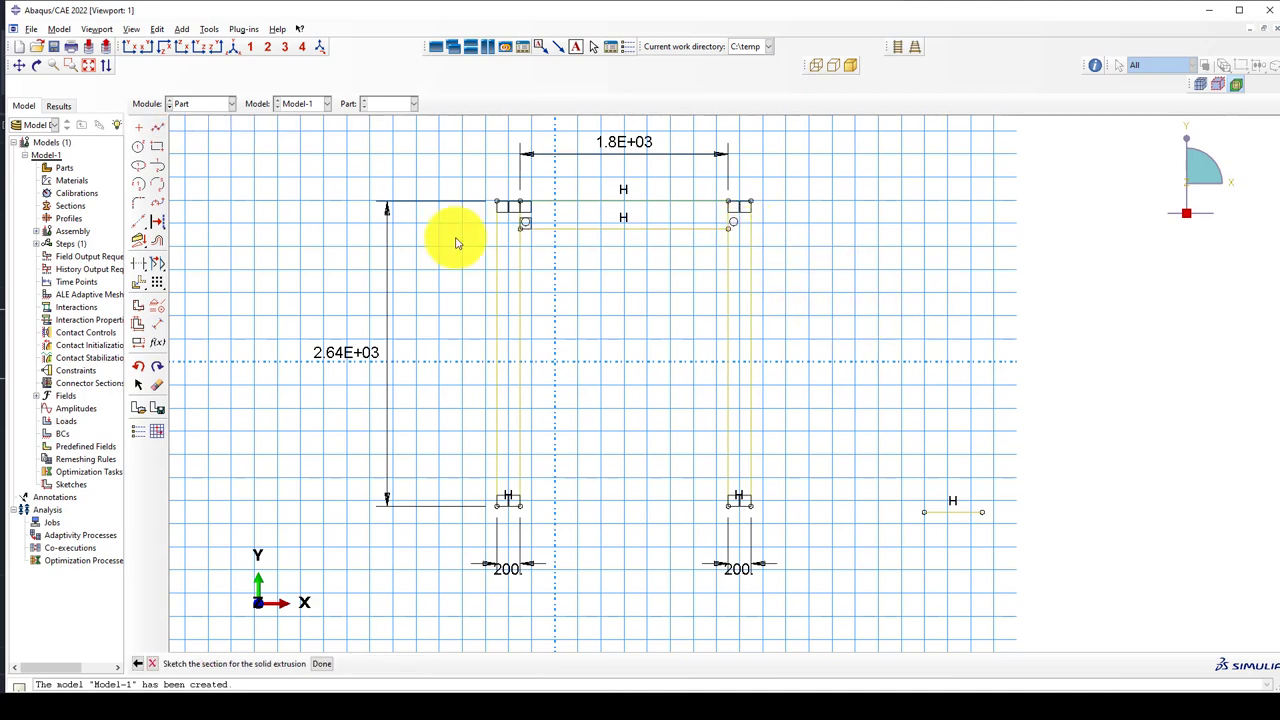
Step: Measure the vertical distance between the beam's upper and lower edges
{"action": "left_click", "coordinate": [157, 323]}
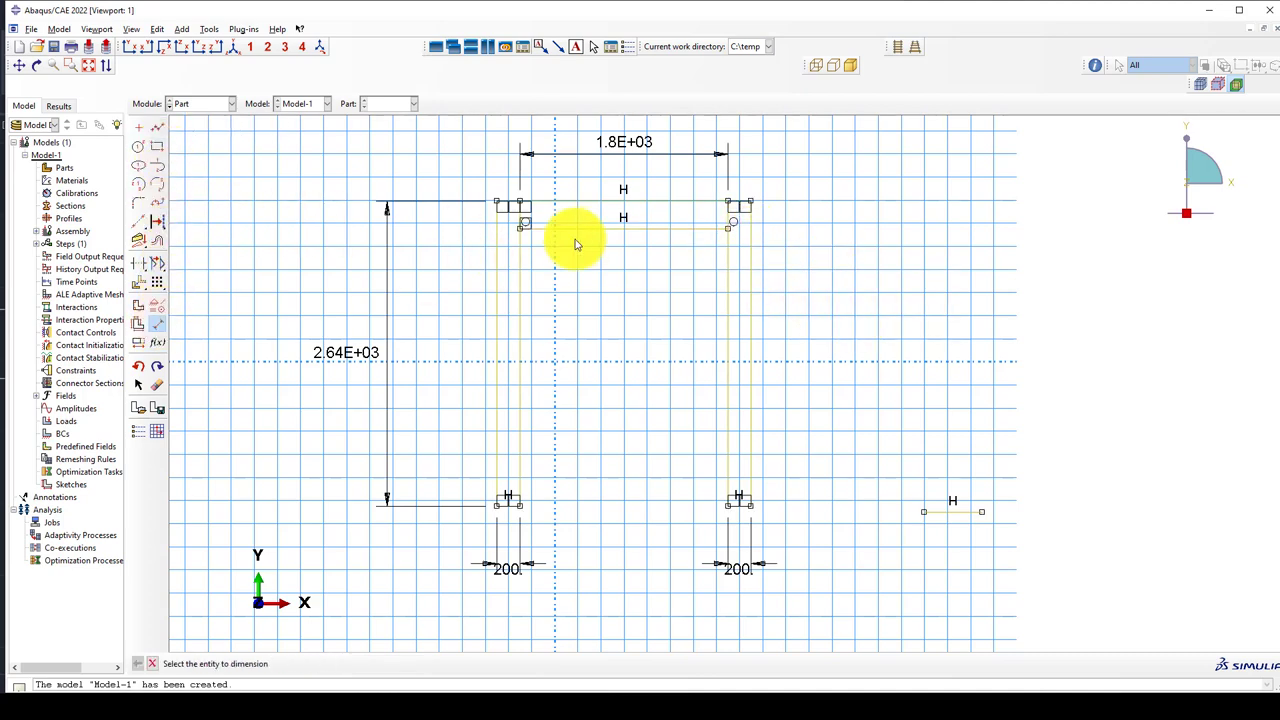
{"action": "left_click", "coordinate": [552, 229]}
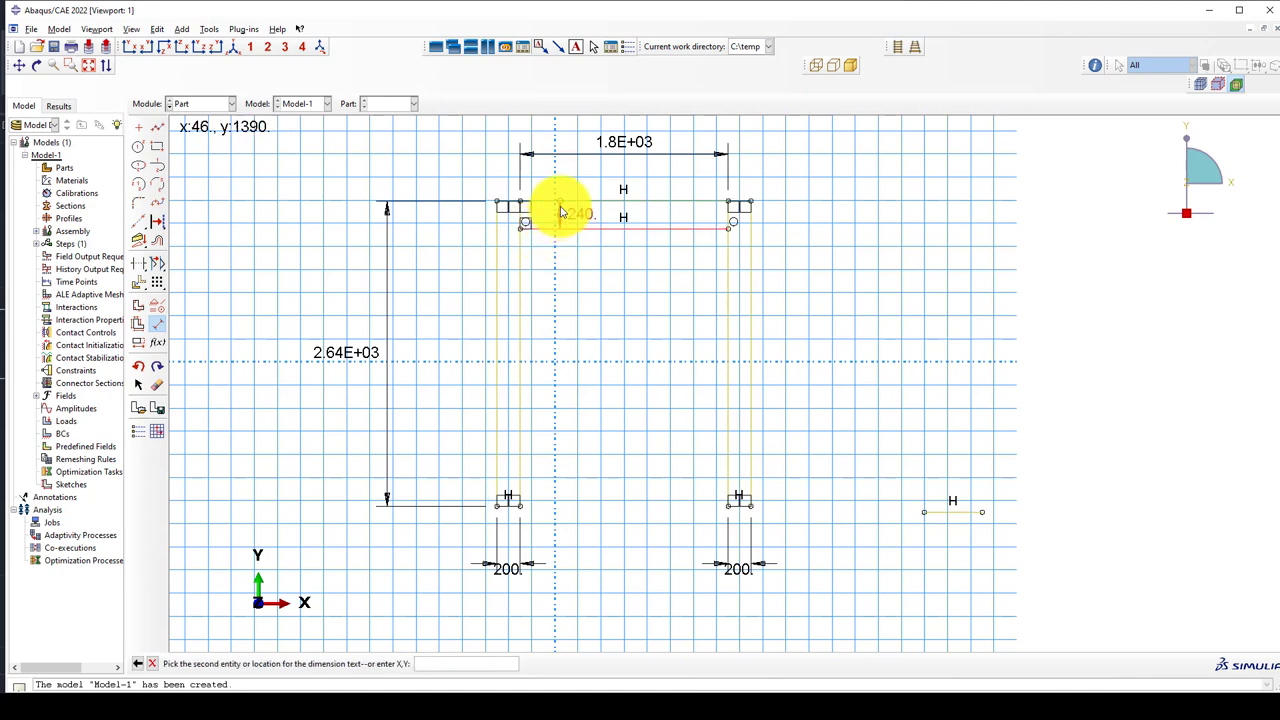
{"action": "left_click", "coordinate": [571, 220]}
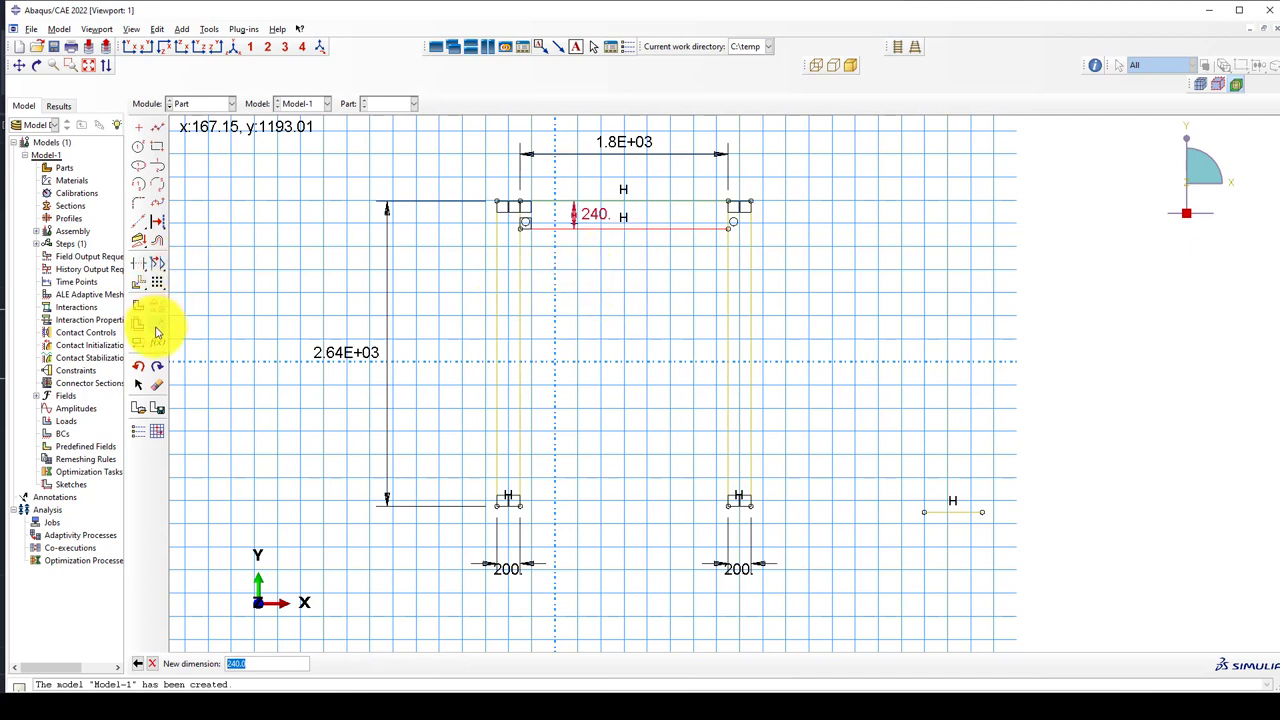
Step: Copy the beam's two edges vertically with a translation vector from the origin to 0,-1320, checking the storey height in the AutoCAD drawing
{"action": "left_click", "coordinate": [138, 286]}
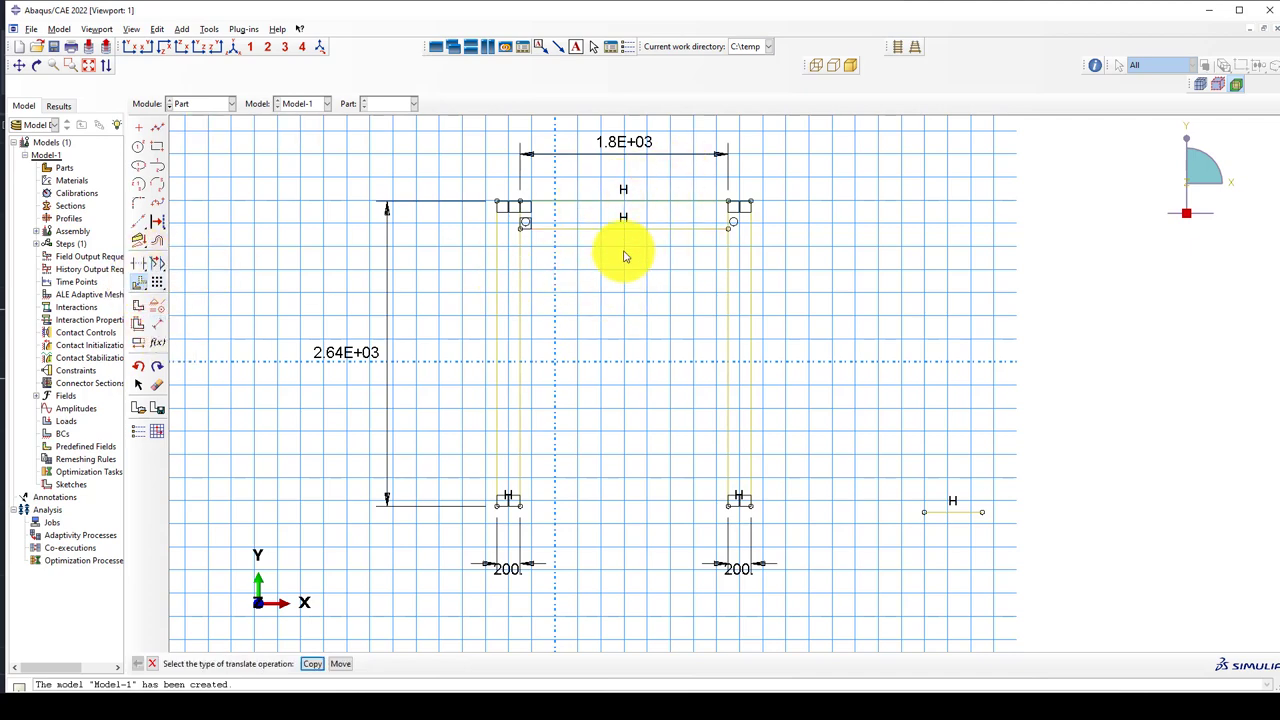
{"action": "left_click", "coordinate": [313, 663]}
{"action": "left_click_drag", "start_coordinate": [681, 190], "coordinate": [634, 294]}
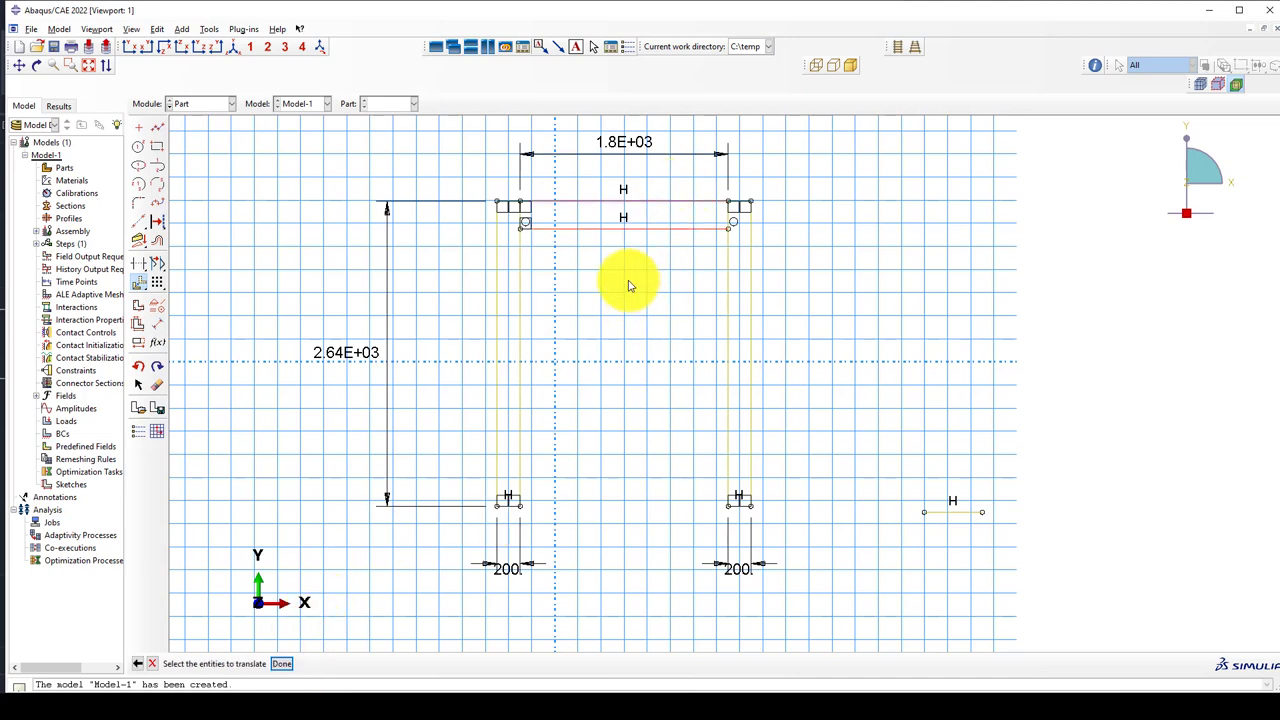
{"action": "middle_click", "coordinate": [629, 280]}
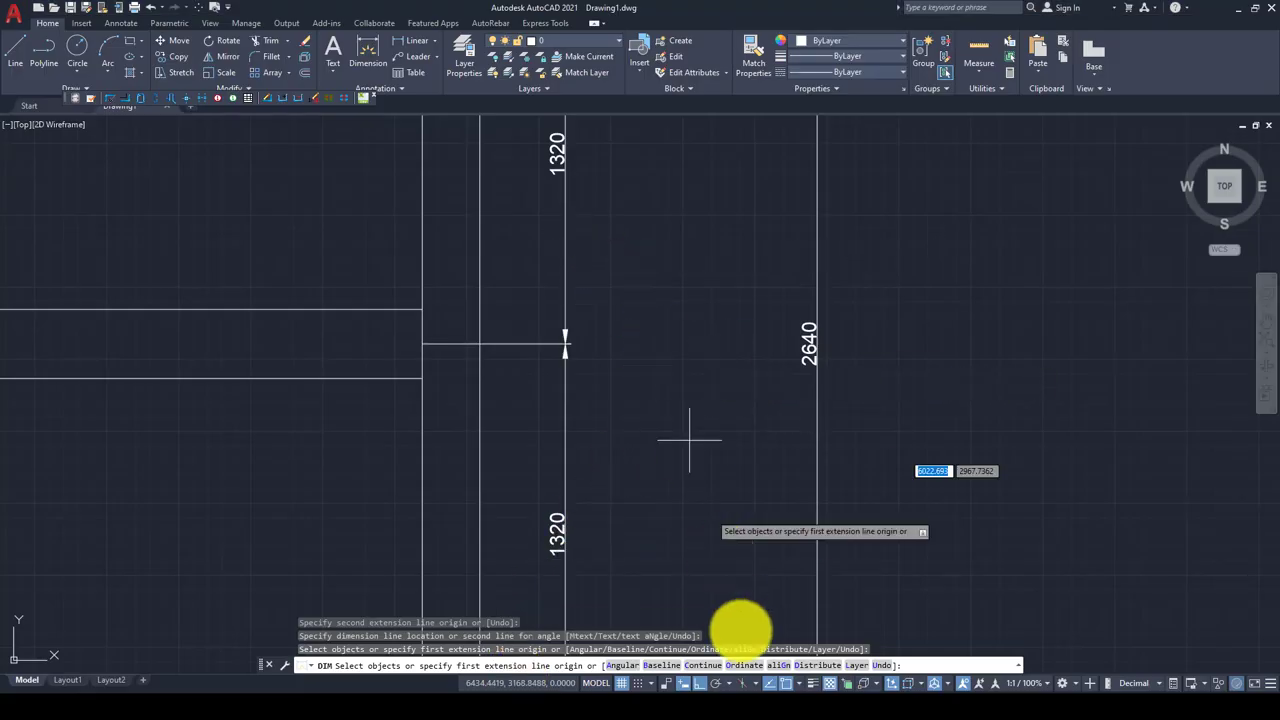
{"action": "left_click", "coordinate": [805, 655]}
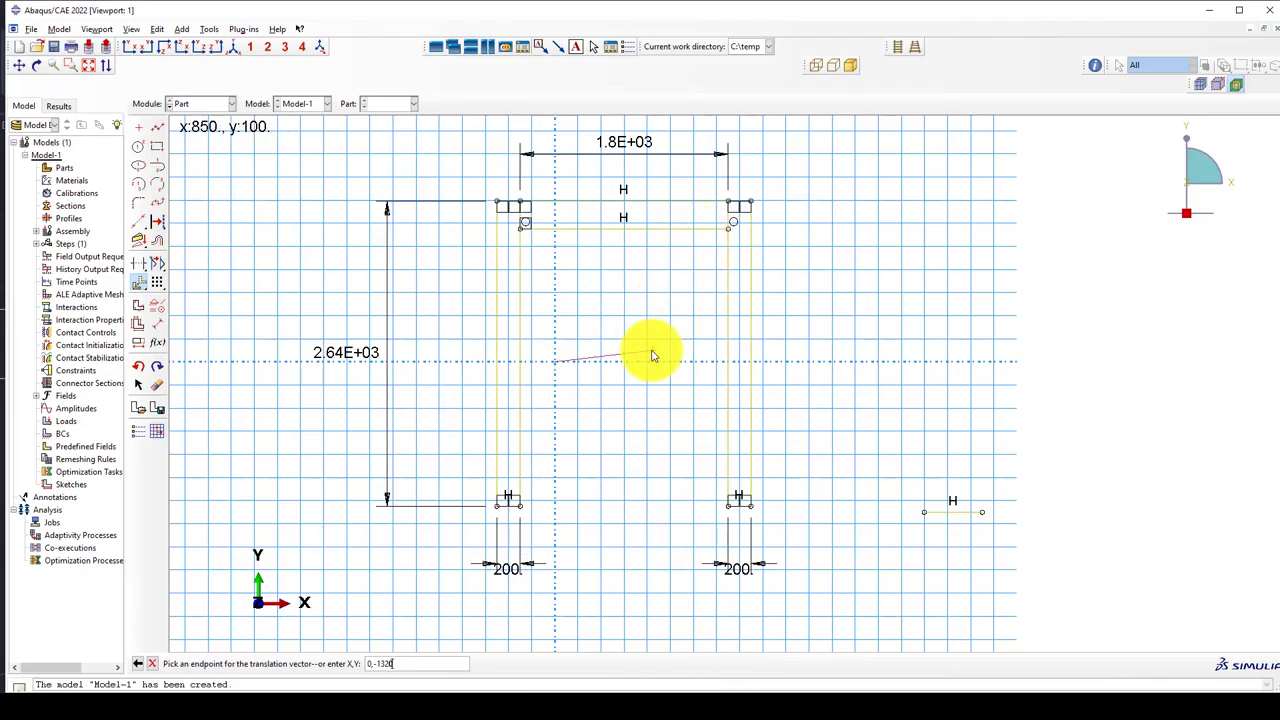
{"action": "key", "text": "Return"}
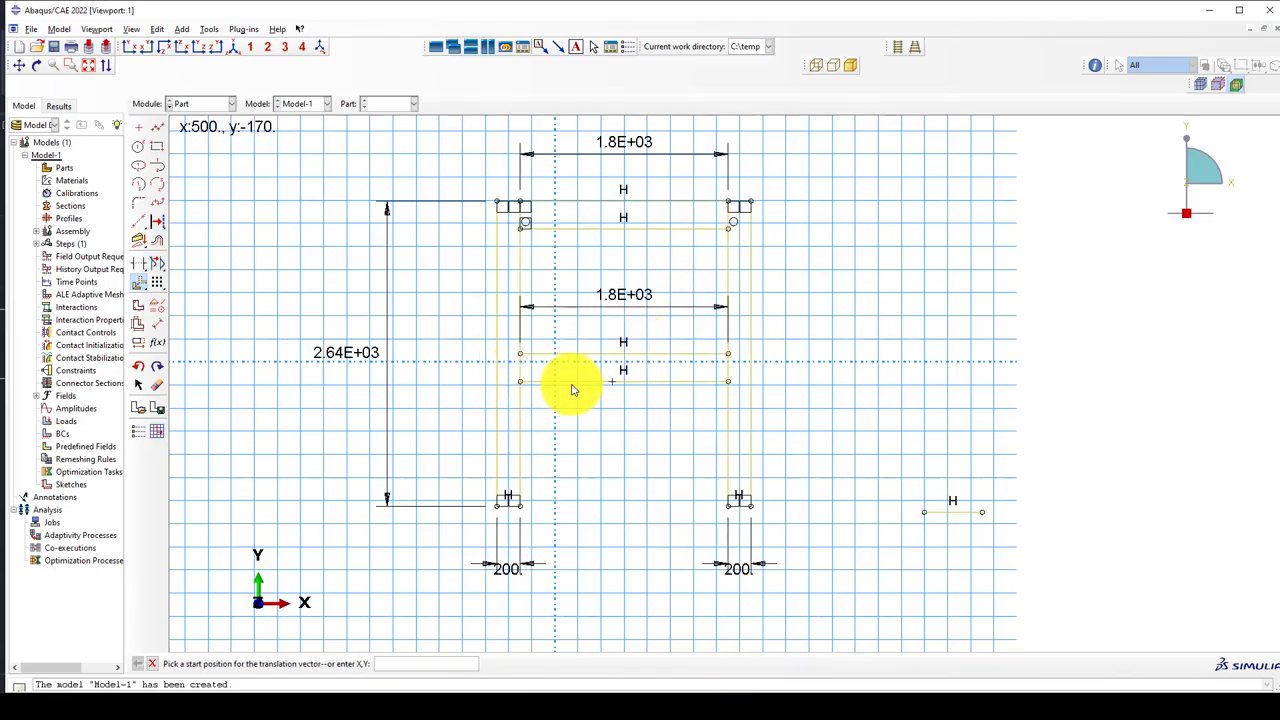
Step: Check the copied lower beam's vertical position against the storey dimensions in the AutoCAD drawing
{"action": "left_click", "coordinate": [159, 323]}
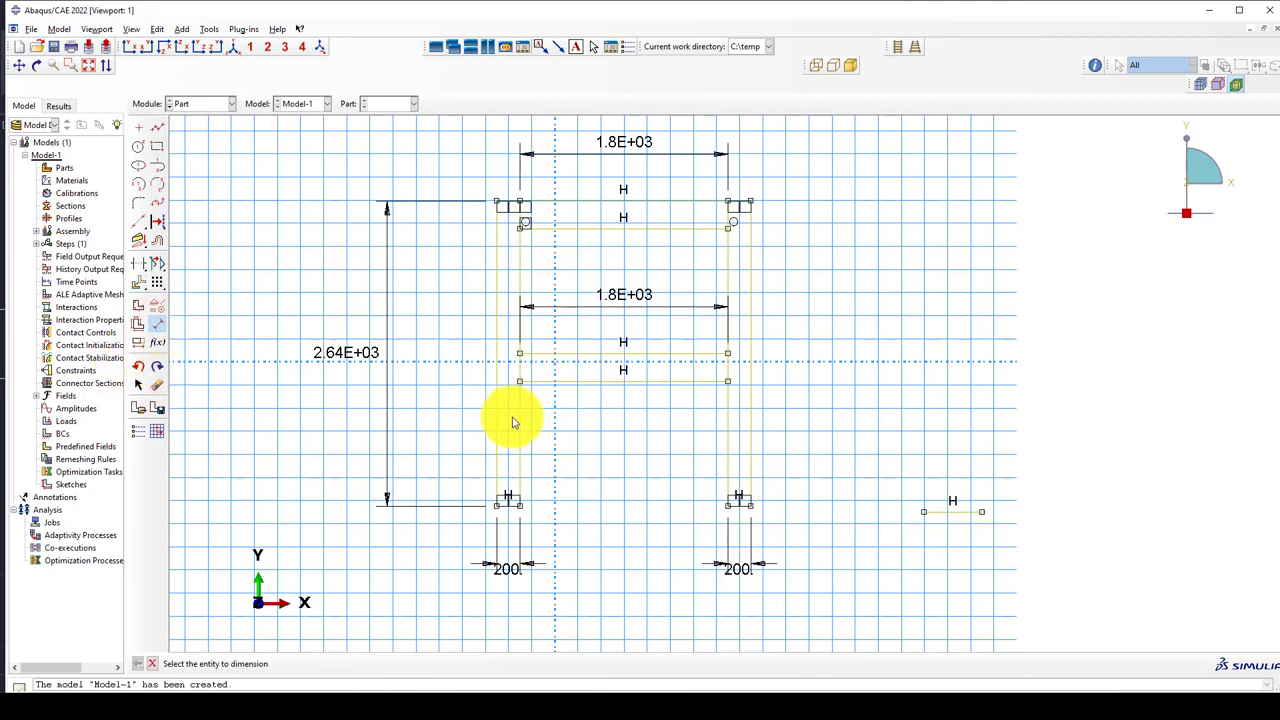
{"action": "left_click", "coordinate": [575, 355]}
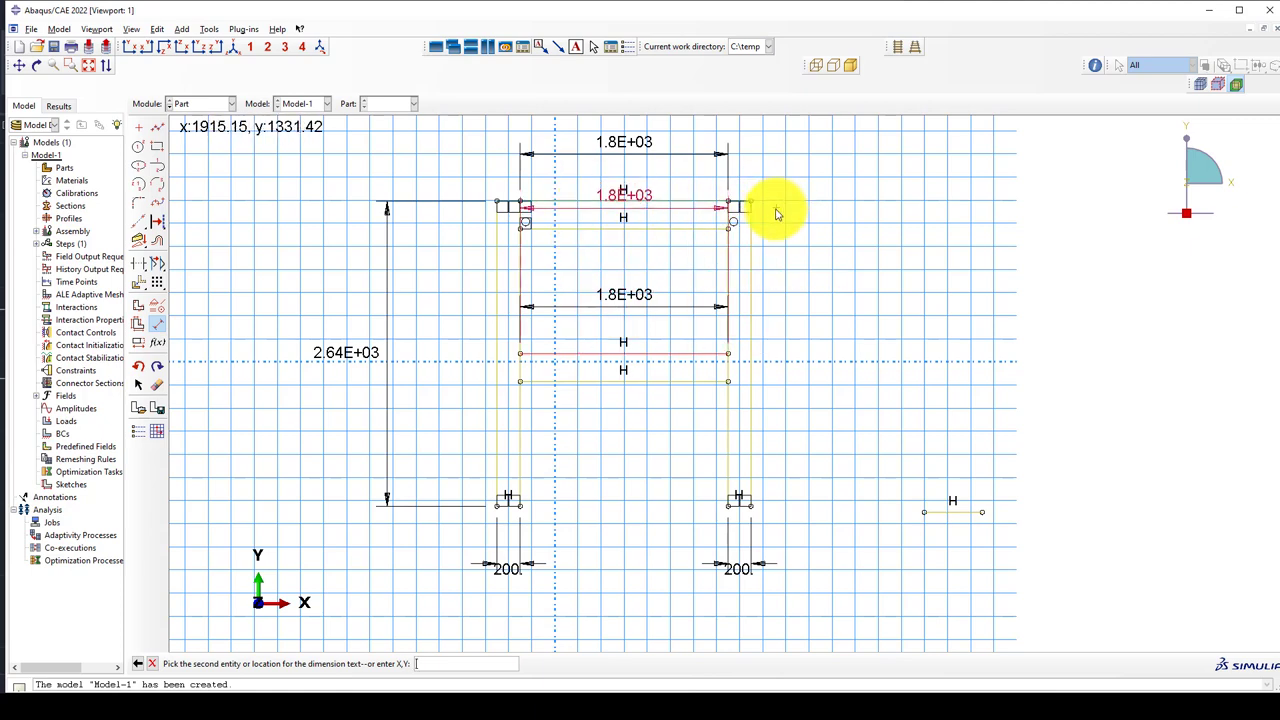
{"action": "key", "text": "Escape"}
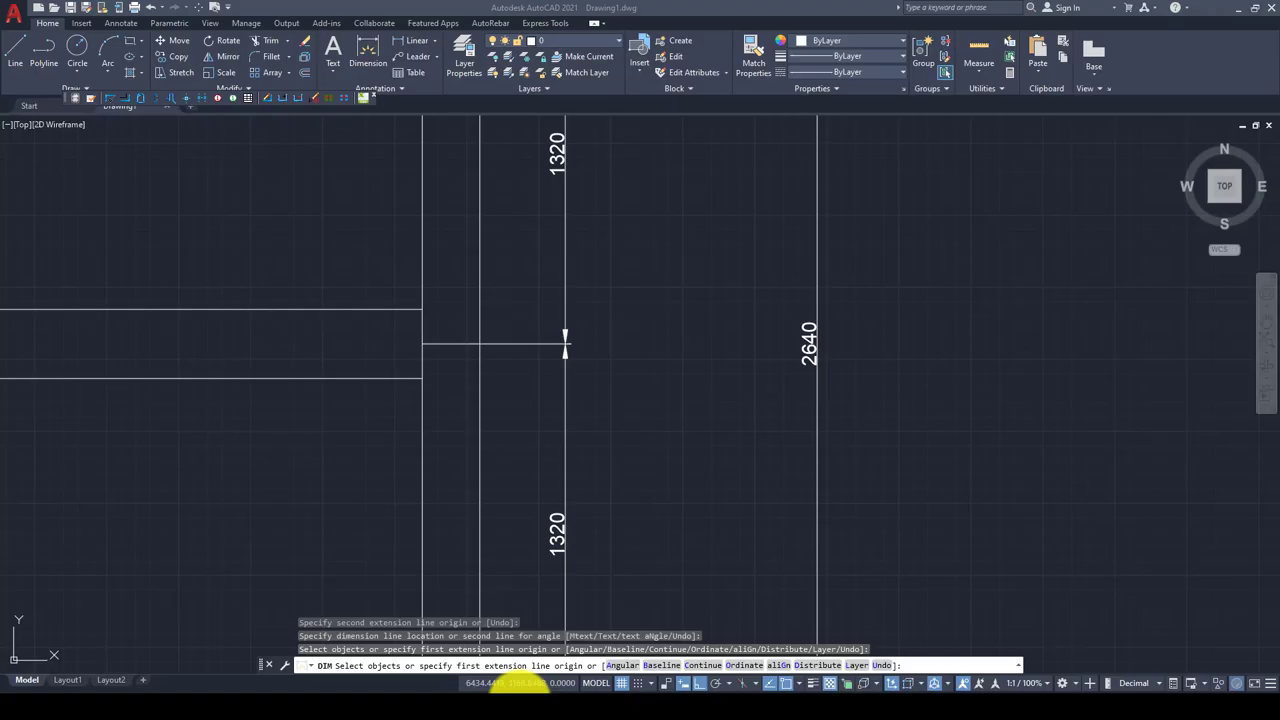
{"action": "scroll", "coordinate": [563, 389], "scroll_direction": "down", "scroll_amount": 4}
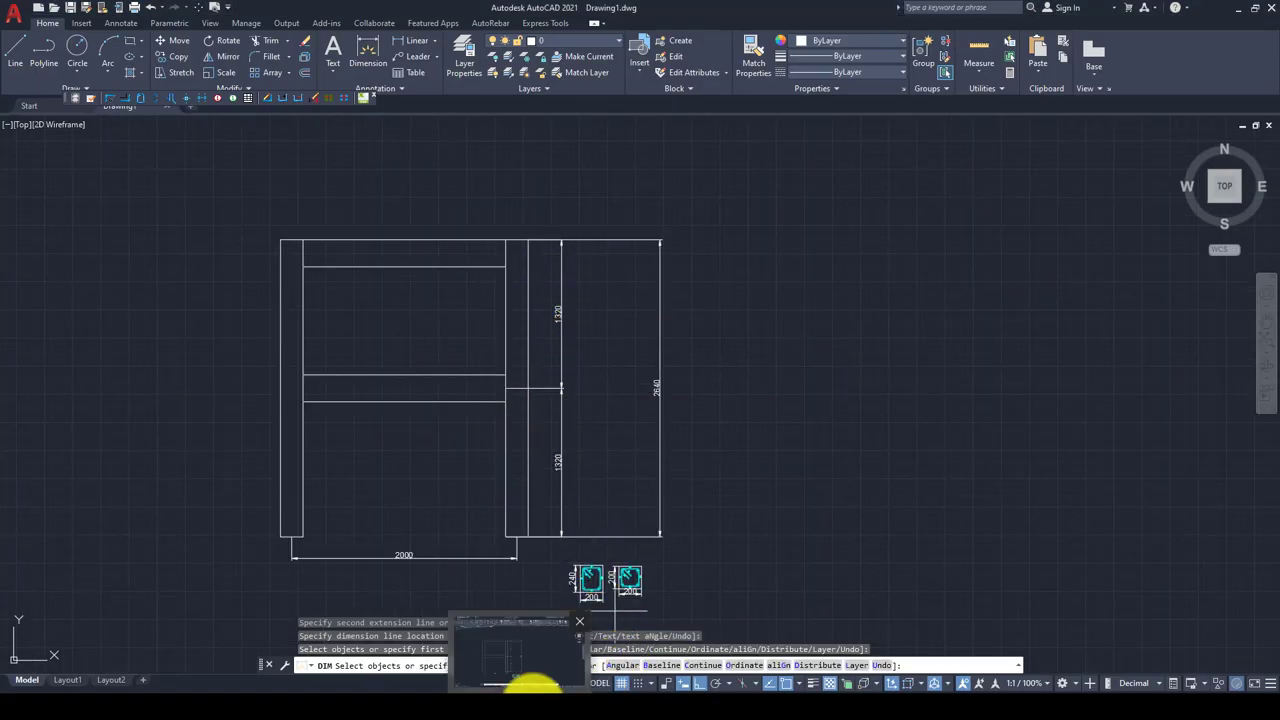
{"action": "left_click", "coordinate": [535, 705]}
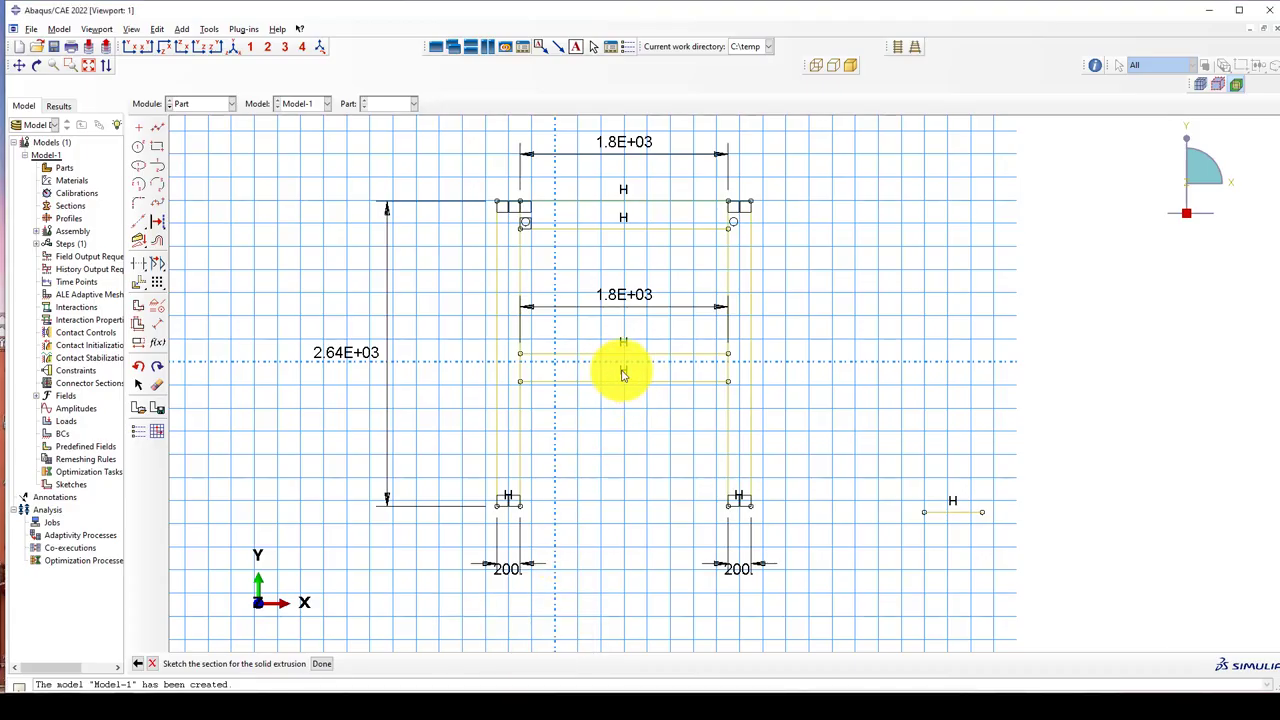
Step: Delete the copied lower beam's two edges together with its length dimension
{"action": "left_click", "coordinate": [157, 385]}
{"action": "left_click_drag", "start_coordinate": [668, 284], "coordinate": [582, 456]}
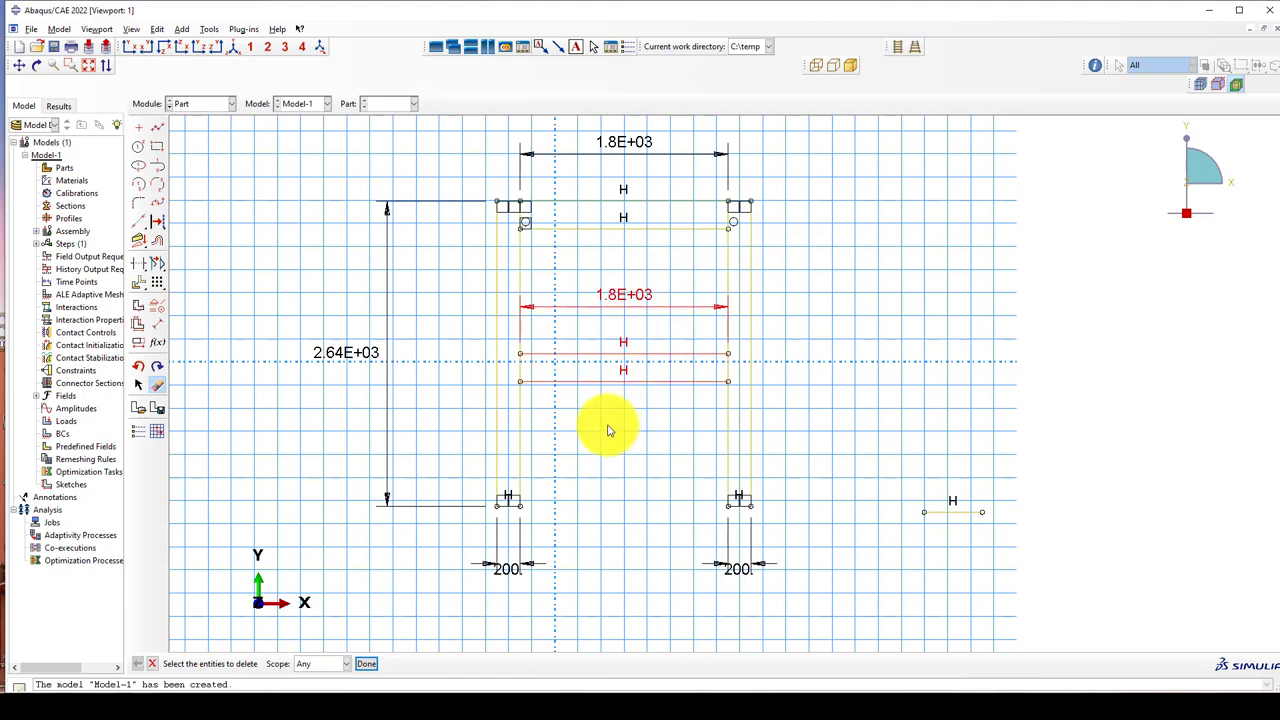
{"action": "middle_click", "coordinate": [607, 430]}
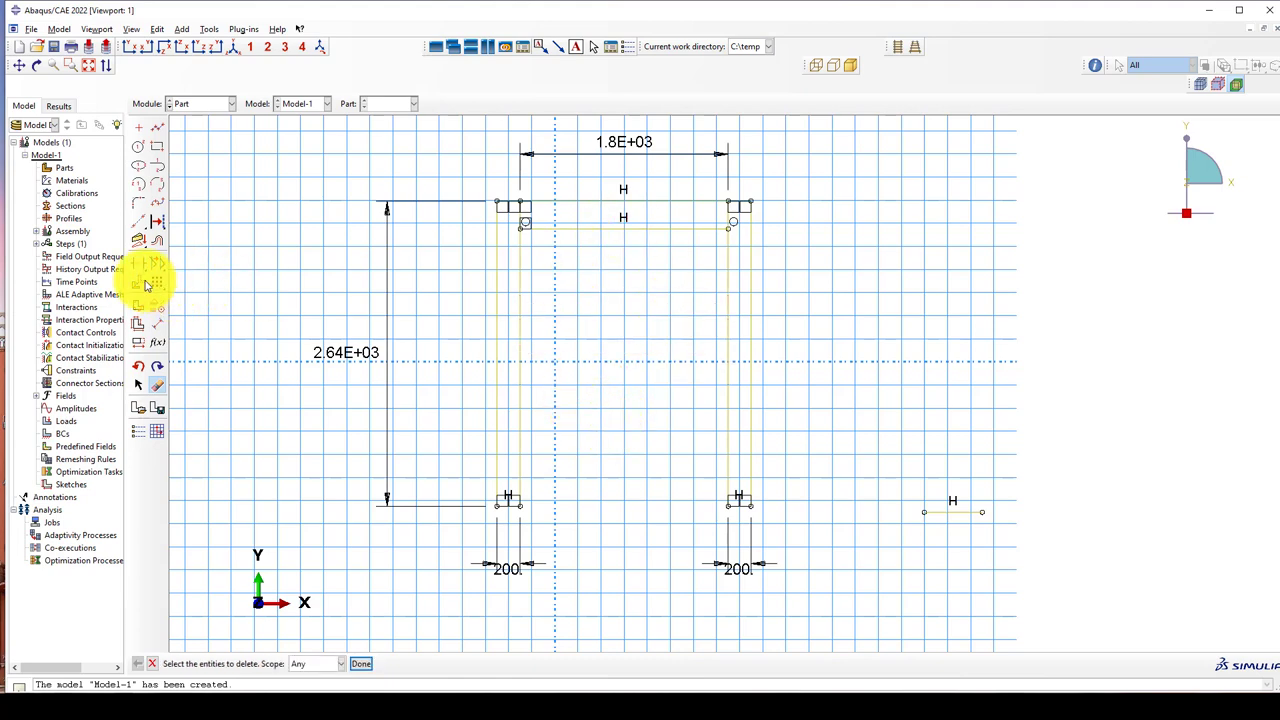
Step: Try to copy the upper beam's two edges using a translation vector that starts at the origin
{"action": "left_click", "coordinate": [141, 284]}
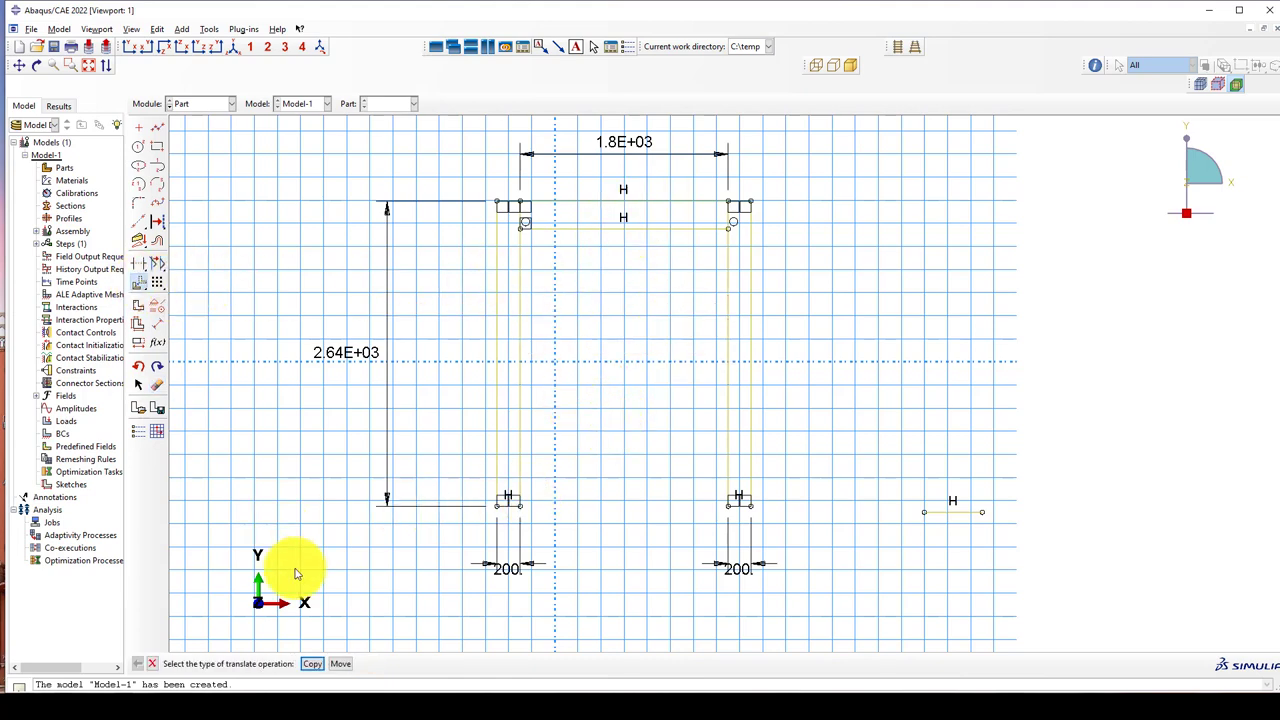
{"action": "left_click", "coordinate": [311, 665]}
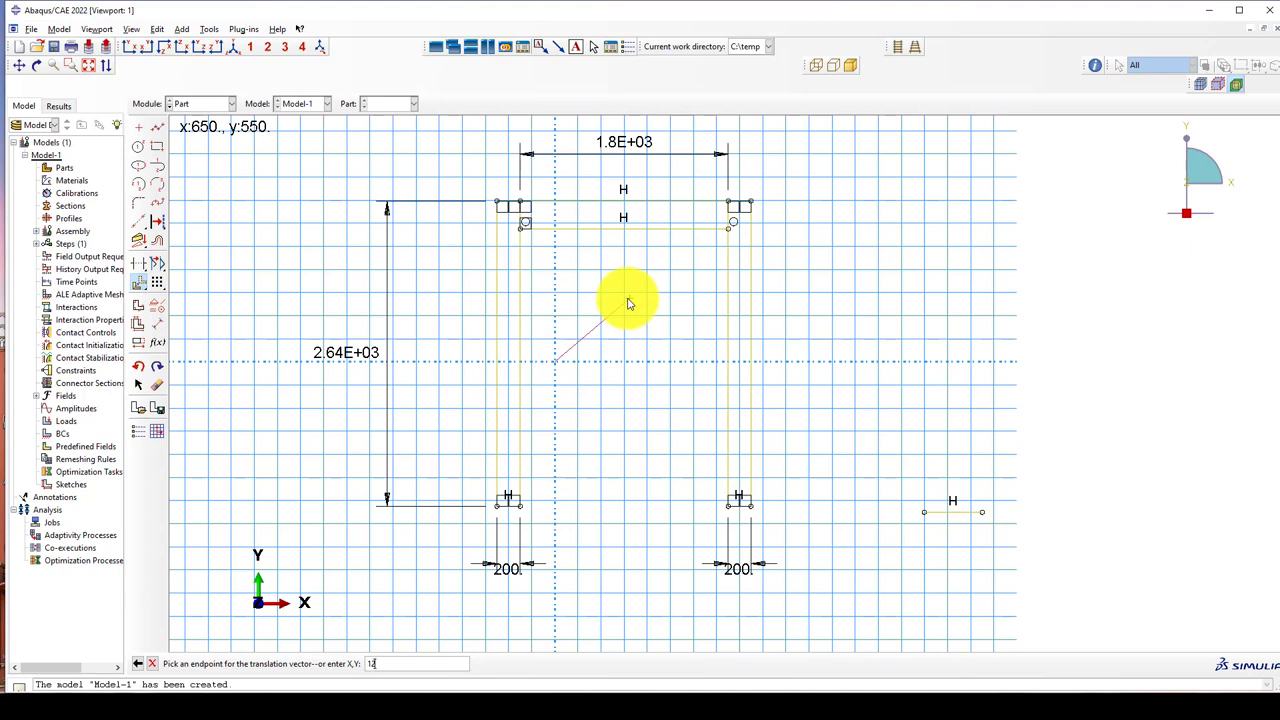
{"action": "key", "text": "Return"}
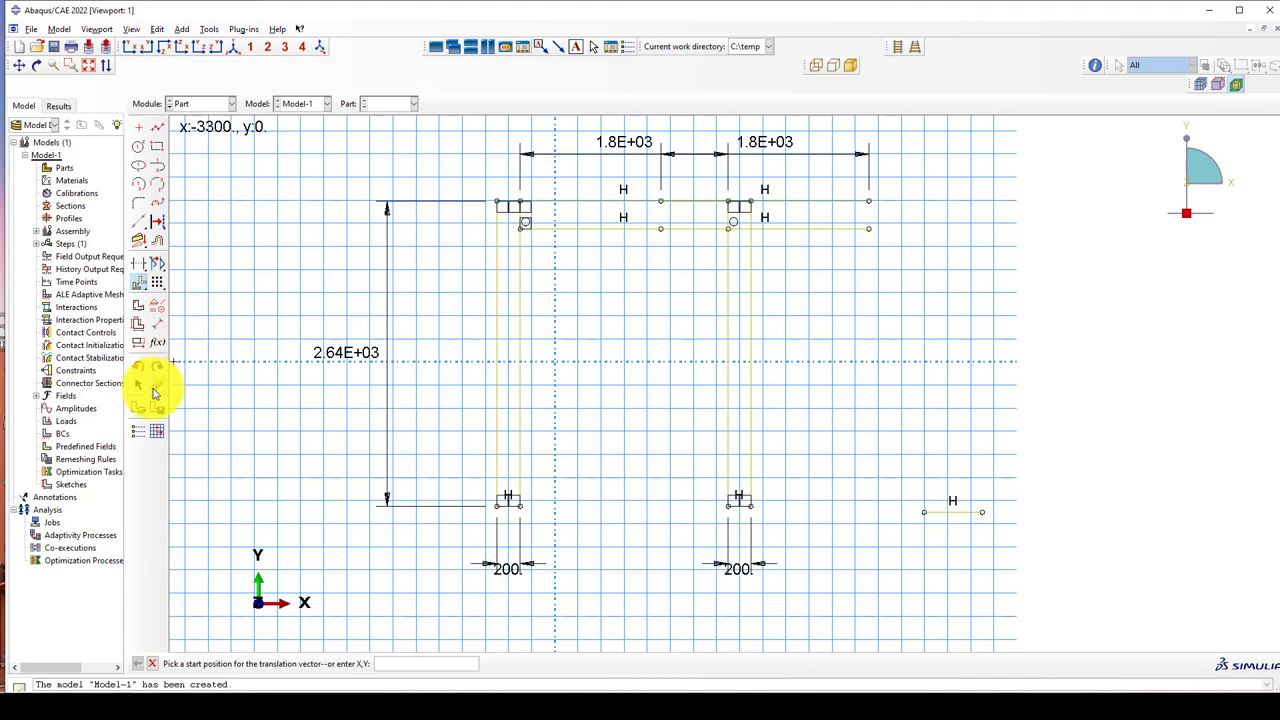
{"action": "left_click", "coordinate": [166, 262]}
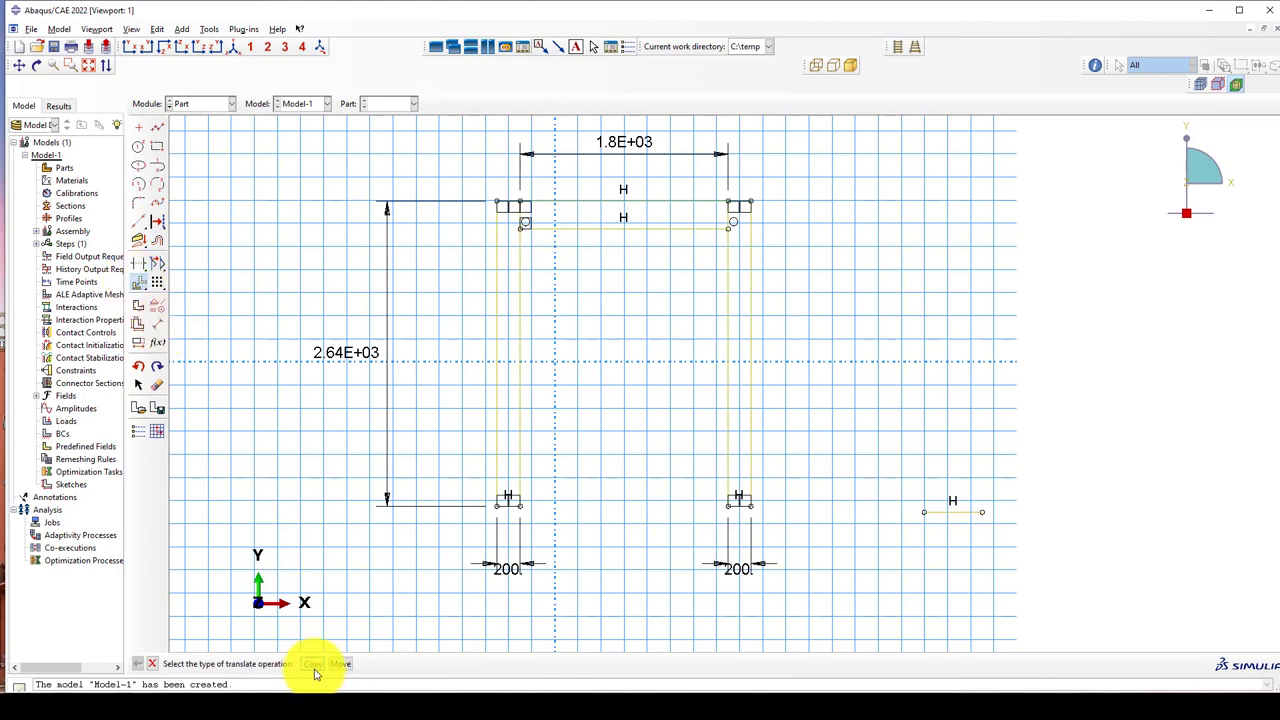
Step: Copy the upper beam's two edges downward by 1220 from the origin to form the lower beam
{"action": "left_click", "coordinate": [313, 664]}
{"action": "left_click_drag", "start_coordinate": [614, 177], "coordinate": [577, 287]}
{"action": "middle_click", "coordinate": [577, 287]}
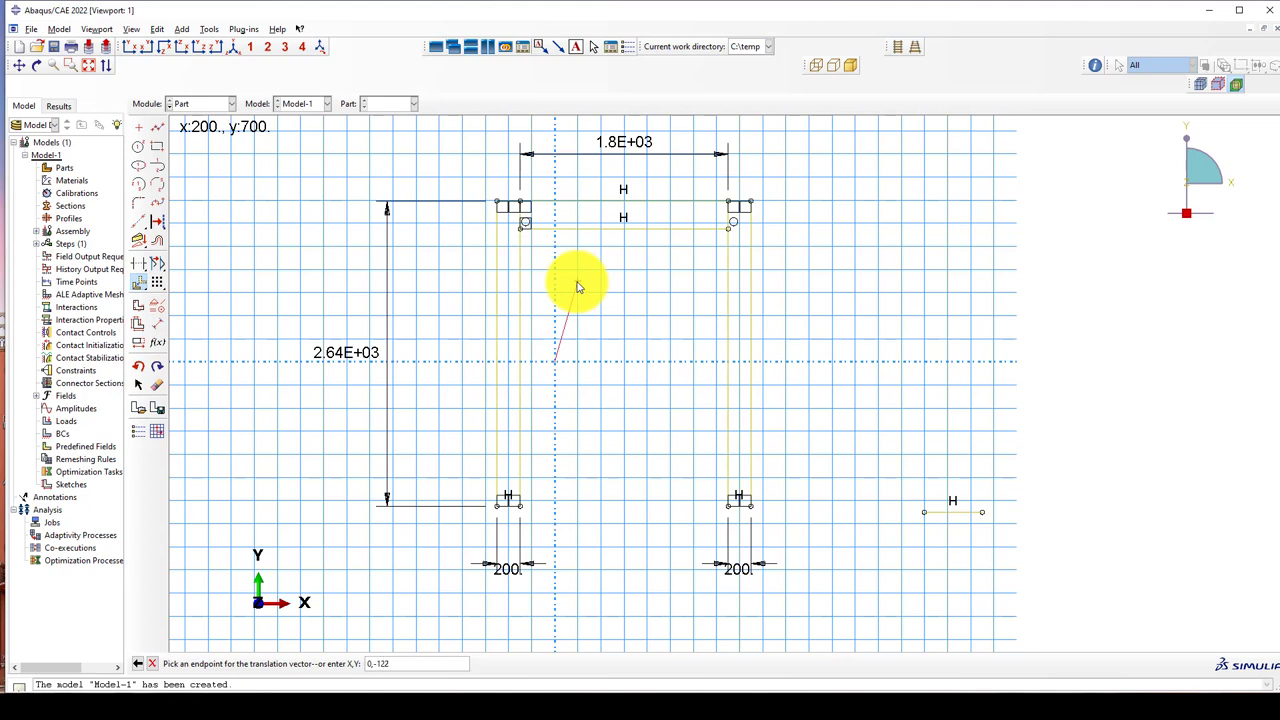
{"action": "key", "text": "Return"}
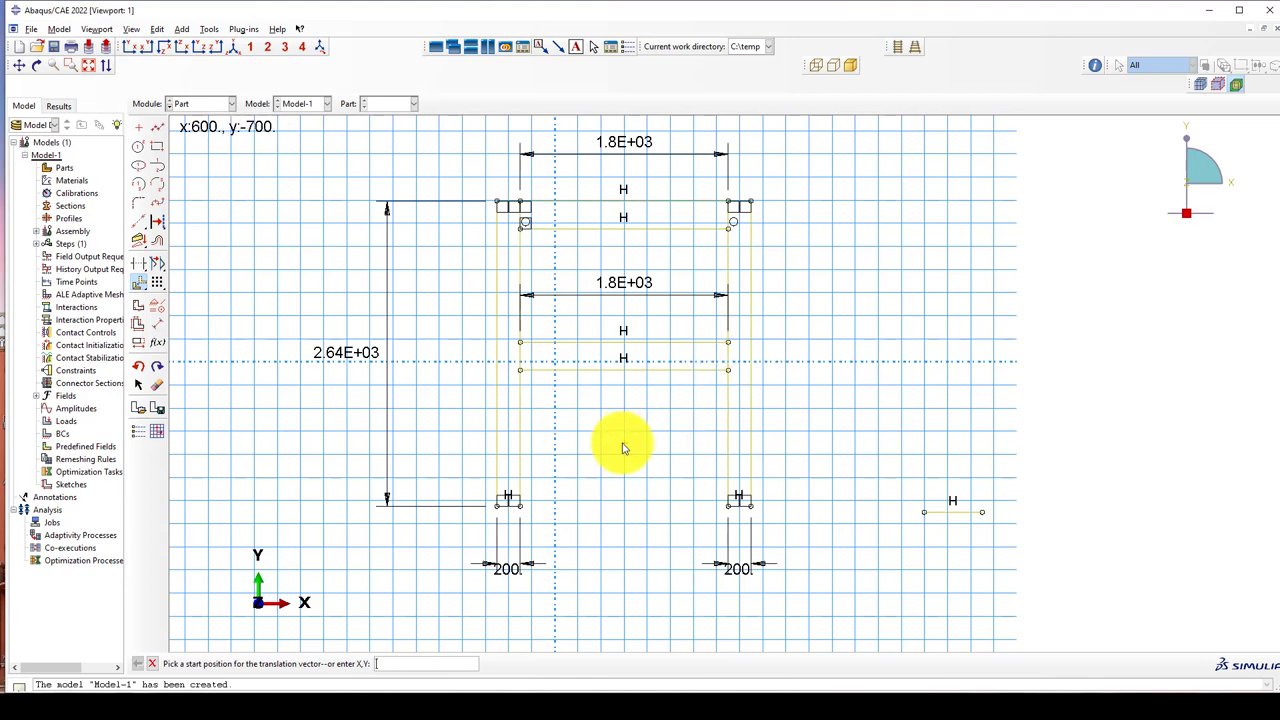
{"action": "key", "text": "Escape"}
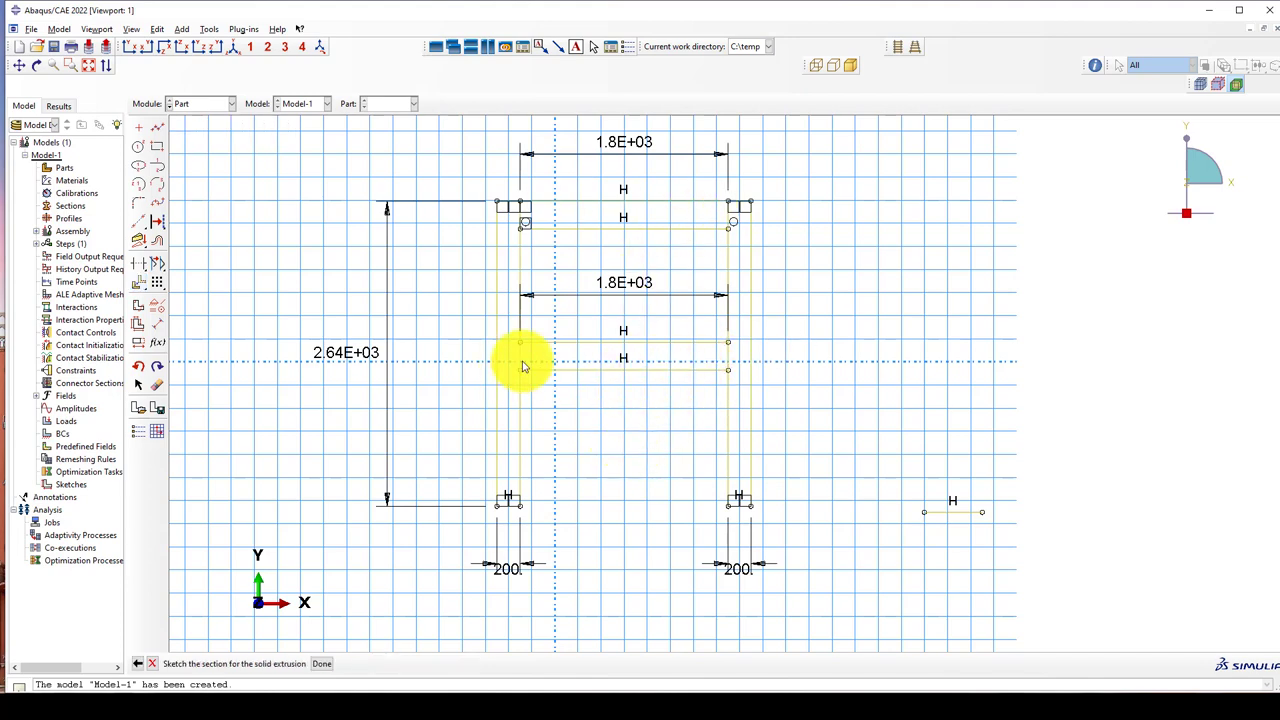
Step: Try to finish the section sketch for the solid extrusion
{"action": "scroll", "coordinate": [672, 366], "scroll_direction": "up", "scroll_amount": 1}
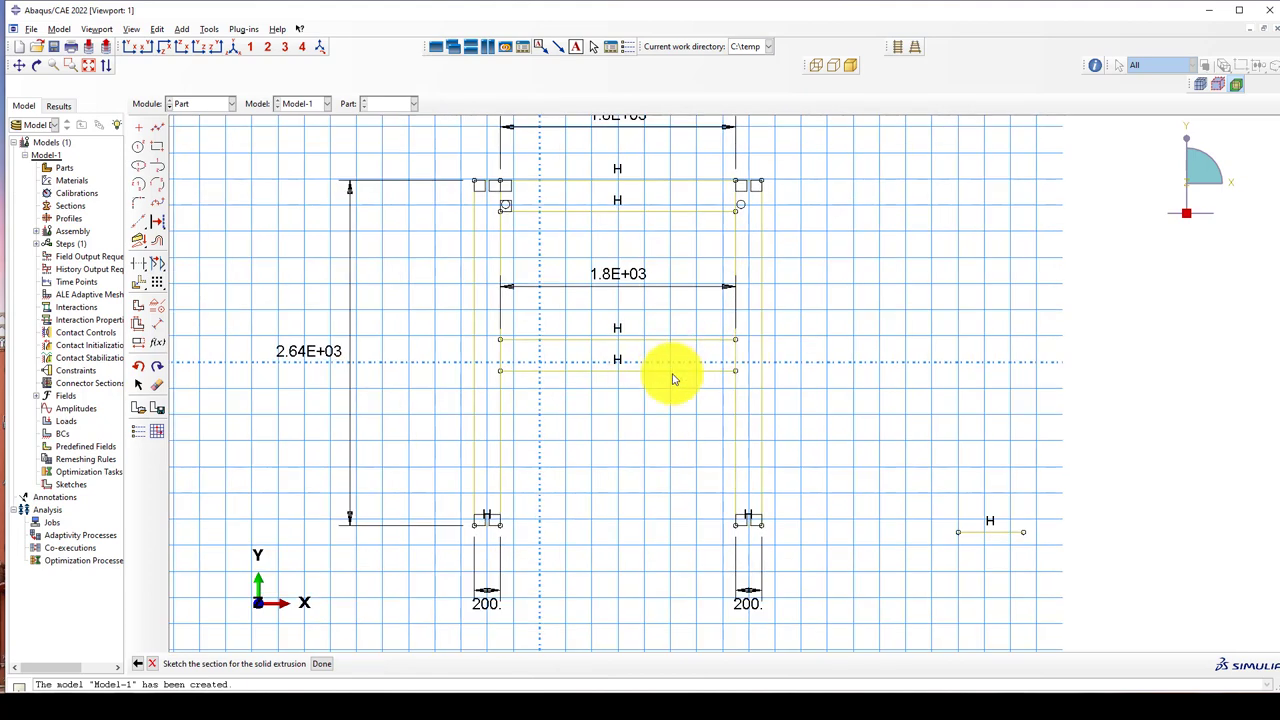
{"action": "scroll", "coordinate": [610, 378], "scroll_direction": "up", "scroll_amount": 1}
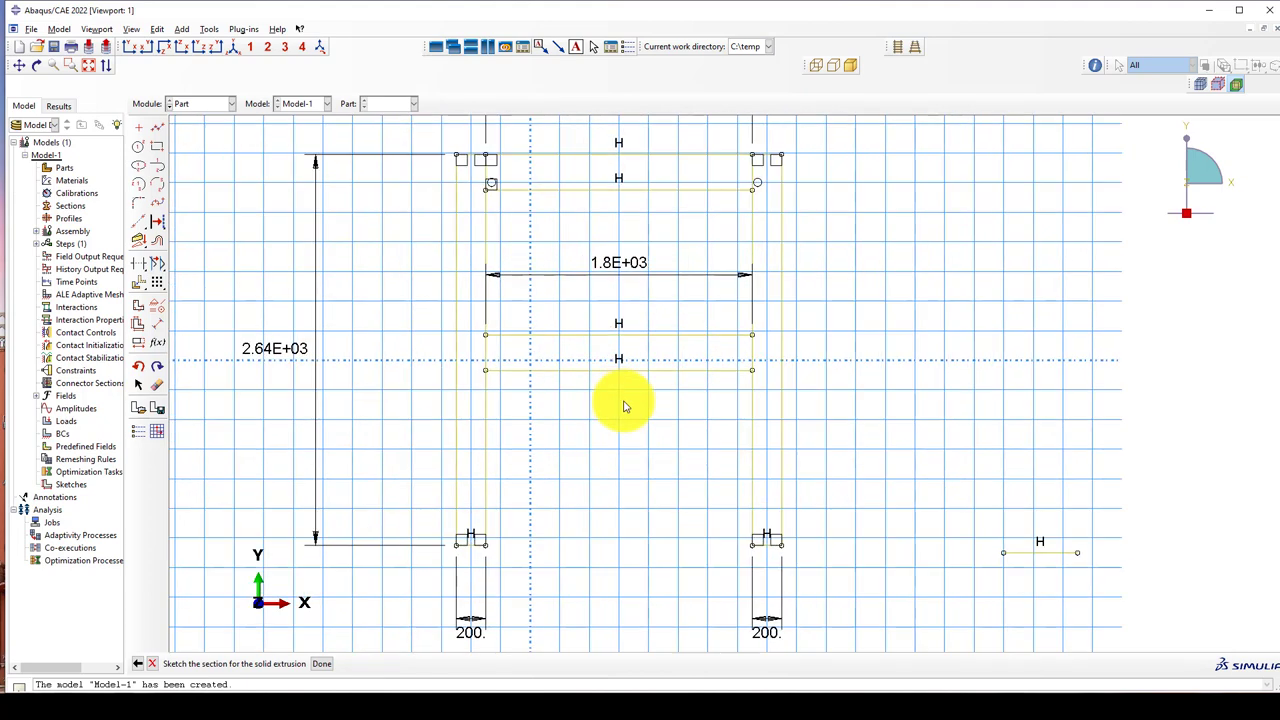
{"action": "middle_click", "coordinate": [623, 406]}
{"action": "left_click", "coordinate": [645, 363]}
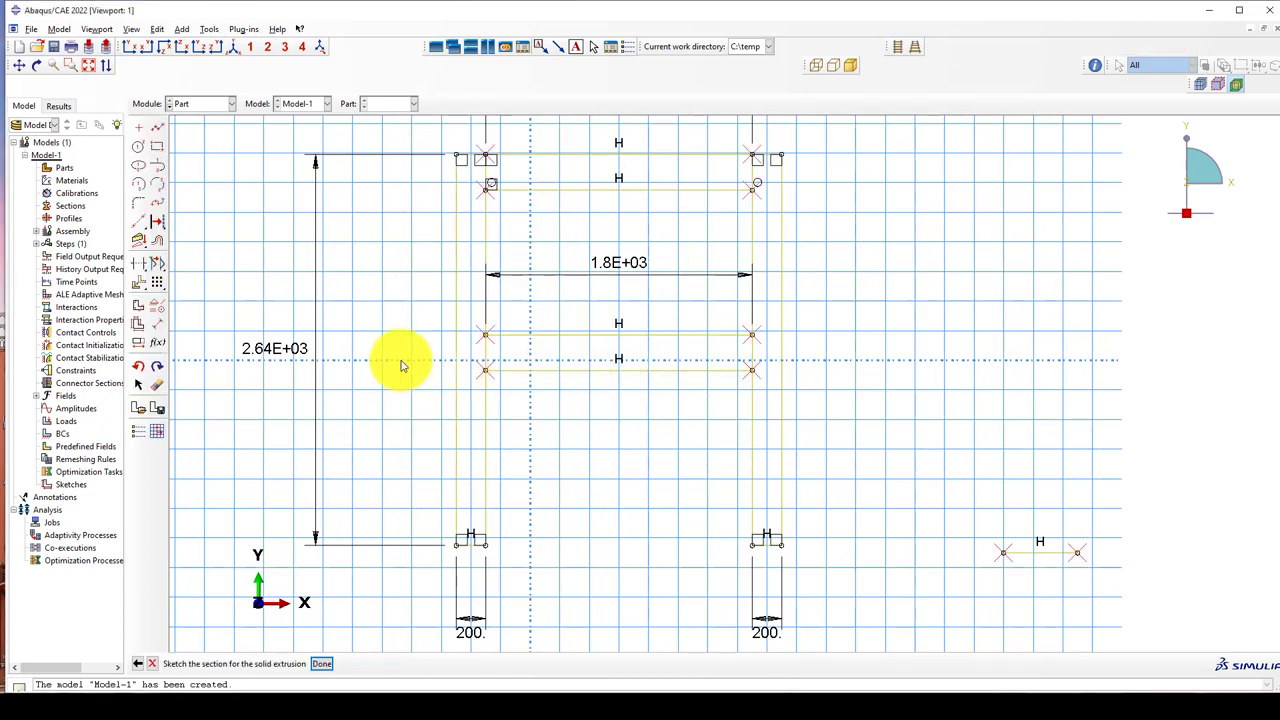
Step: Trim the columns' inner edge segments within the depth of both beams and delete the lower beam's length dimension
{"action": "left_click", "coordinate": [138, 265]}
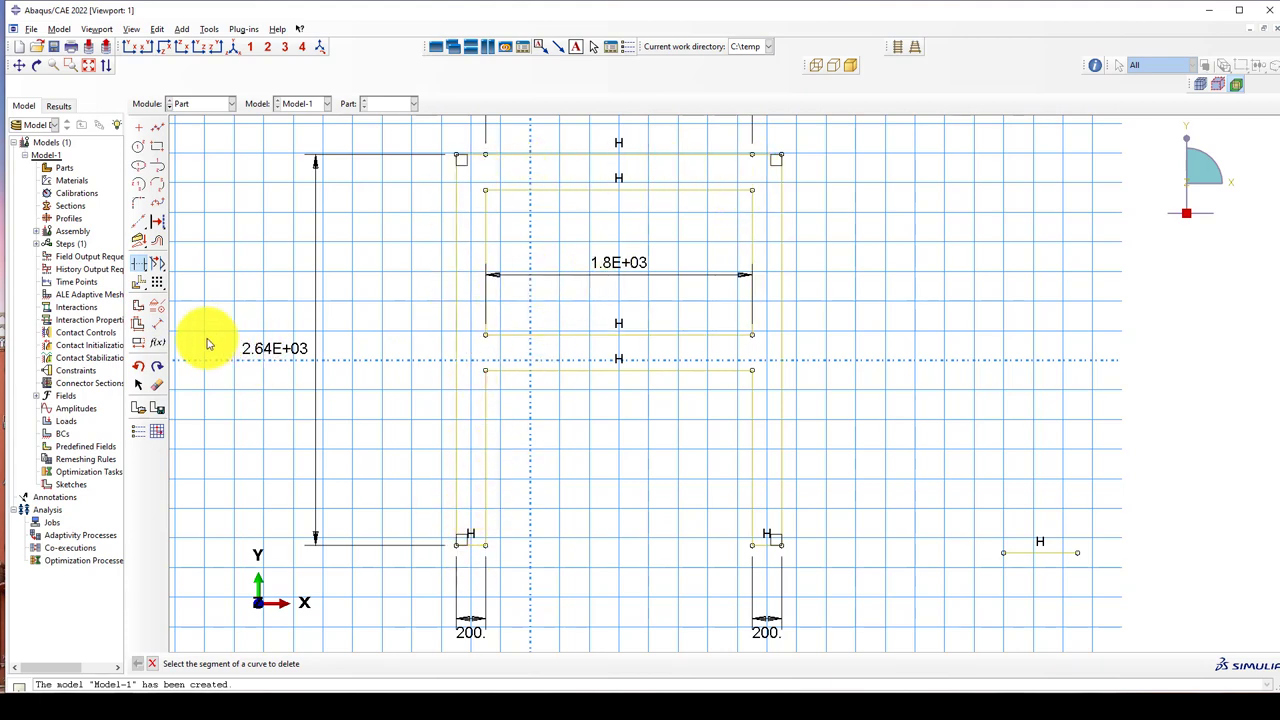
{"action": "left_click", "coordinate": [157, 385]}
{"action": "left_click", "coordinate": [568, 289]}
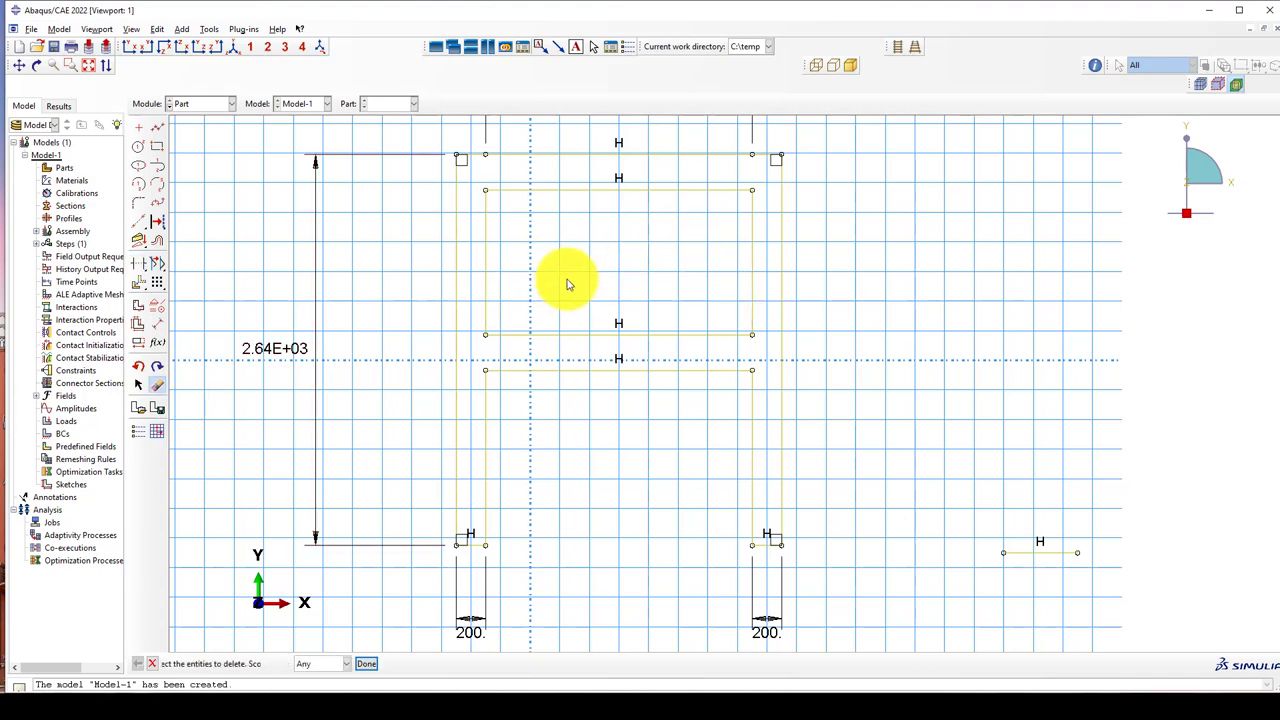
Step: Try to complete the frame's section sketch for the solid extrusion
{"action": "scroll", "coordinate": [586, 292], "scroll_direction": "down", "scroll_amount": 1}
{"action": "middle_click", "coordinate": [592, 410]}
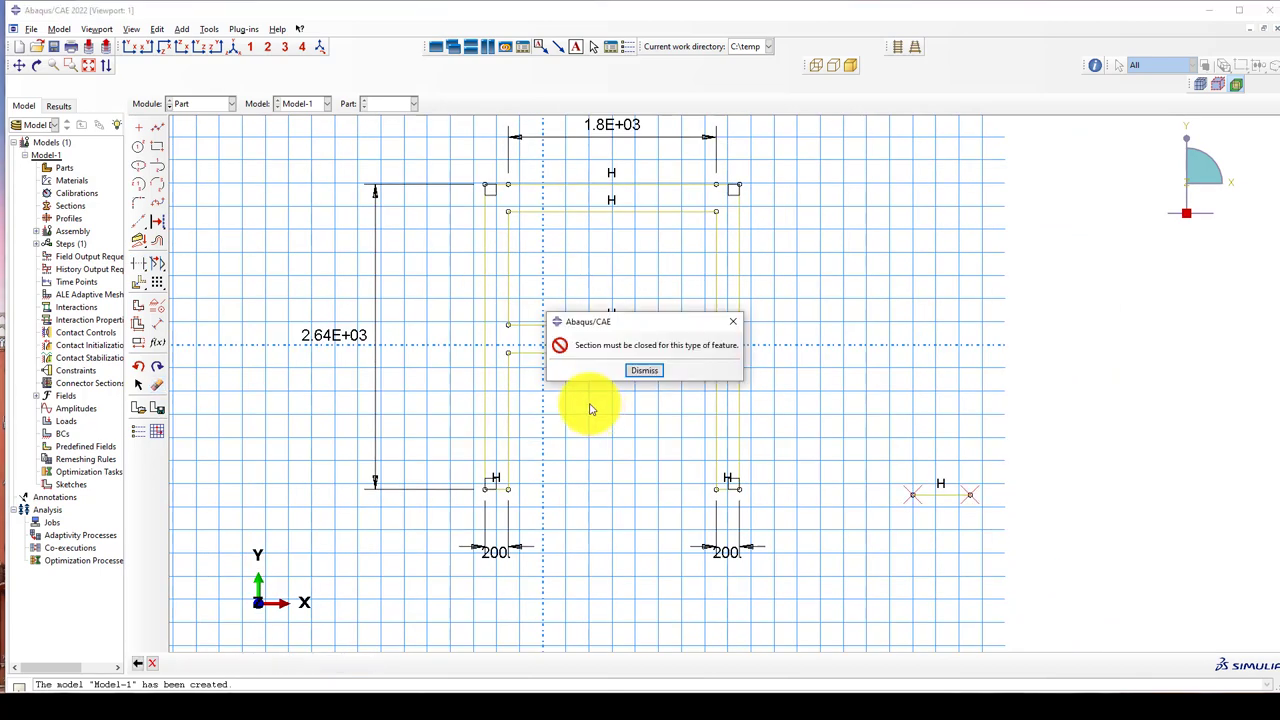
{"action": "left_click", "coordinate": [640, 372]}
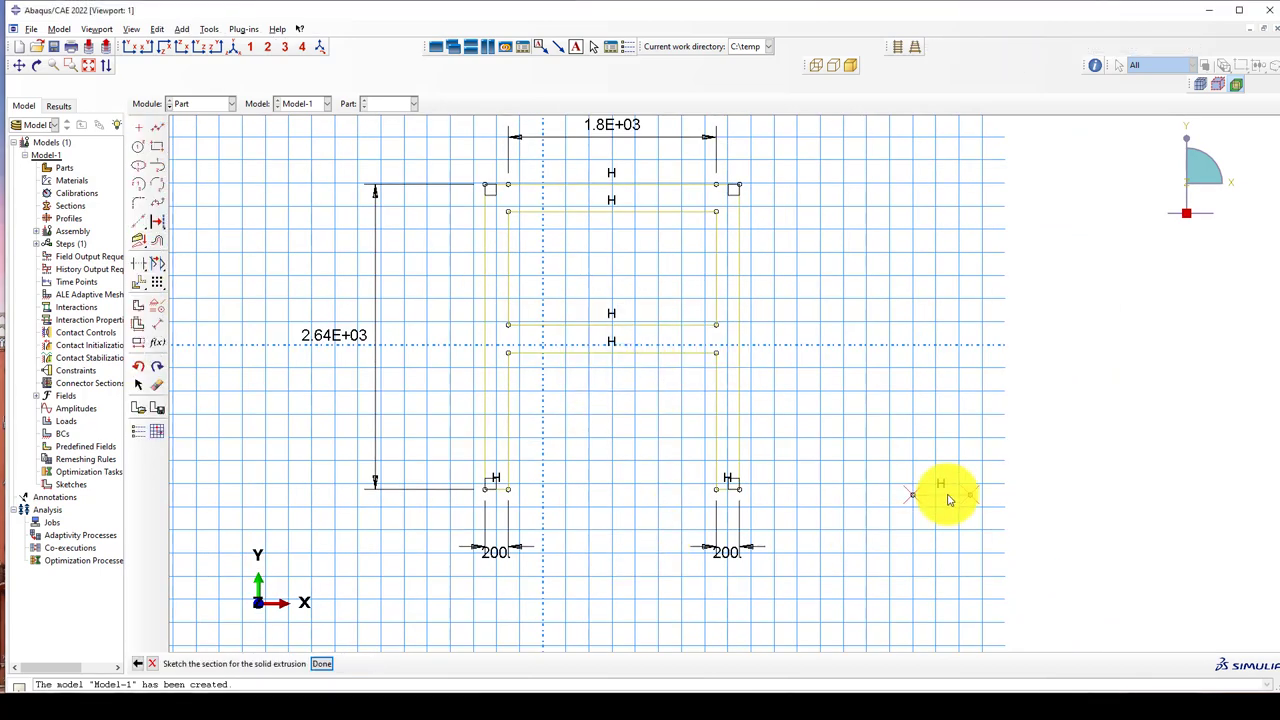
Step: Delete the stray short horizontal line outside the frame profile
{"action": "left_click", "coordinate": [157, 385]}
{"action": "left_click_drag", "start_coordinate": [843, 443], "coordinate": [1023, 517]}
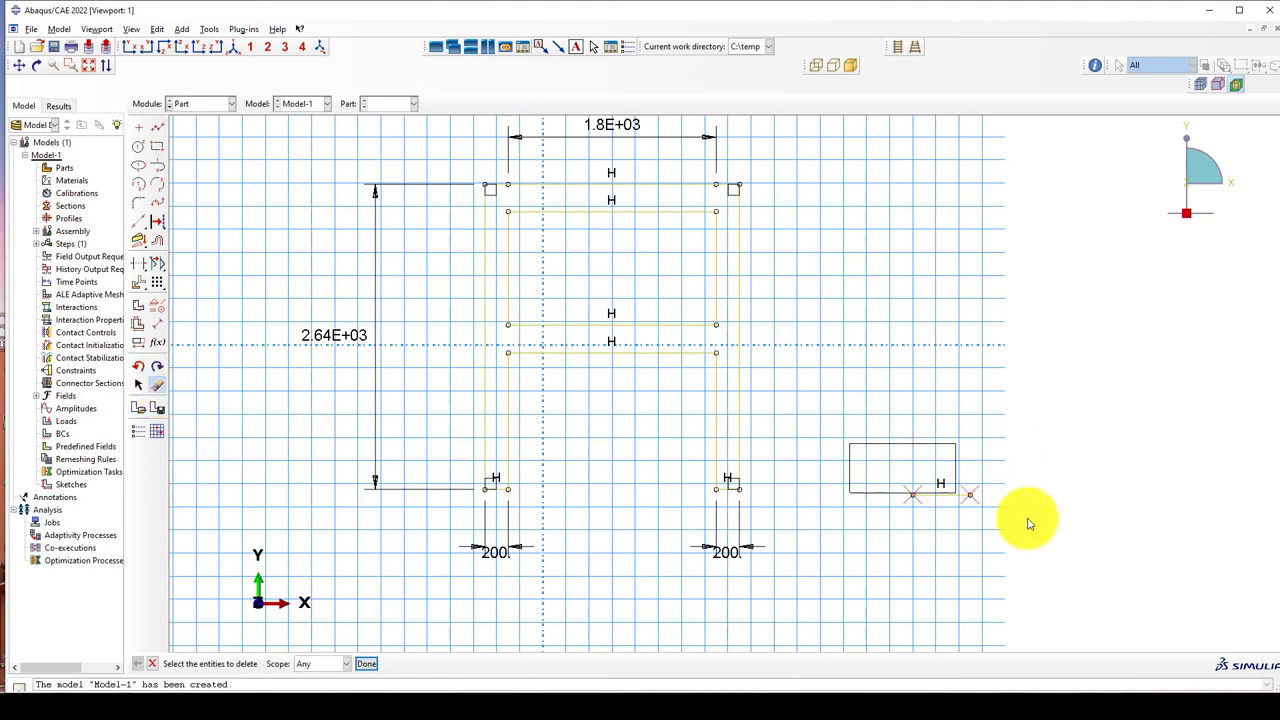
{"action": "middle_click", "coordinate": [800, 480]}
Step: Finish the frame's section sketch and extrude it as a blind base extrusion with a new depth
{"action": "middle_click", "coordinate": [610, 555]}
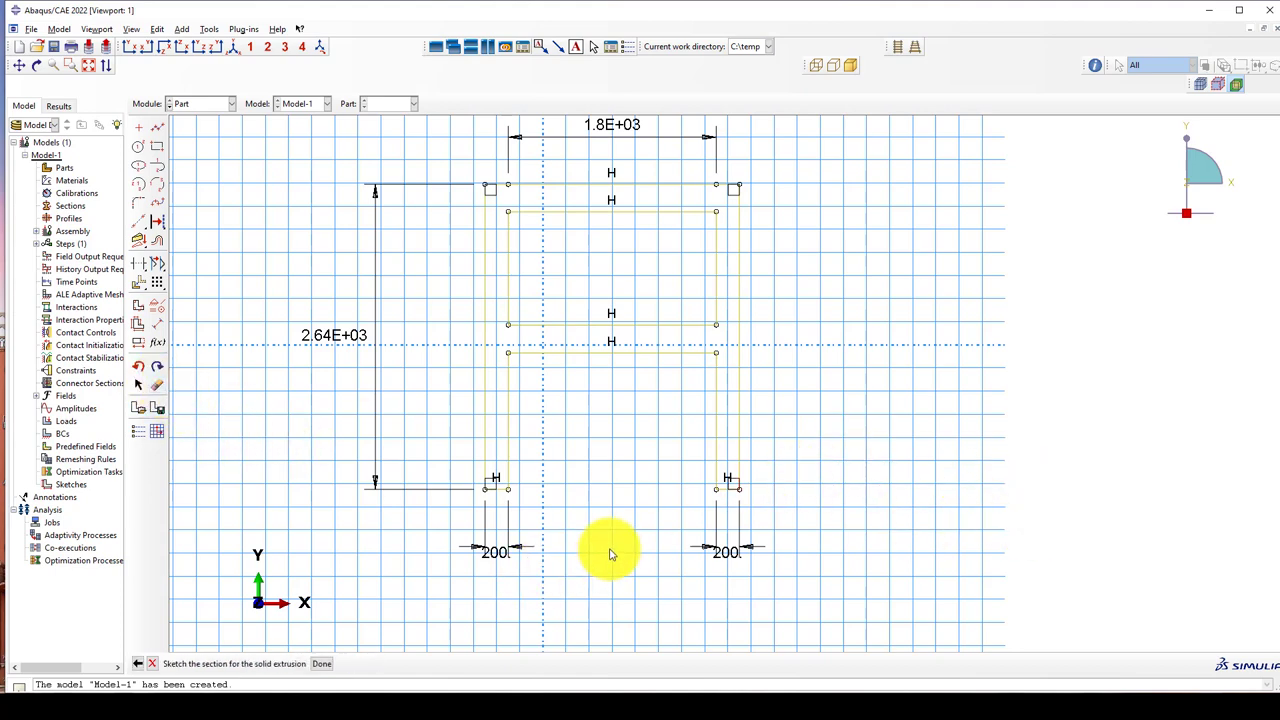
{"action": "middle_click", "coordinate": [606, 550]}
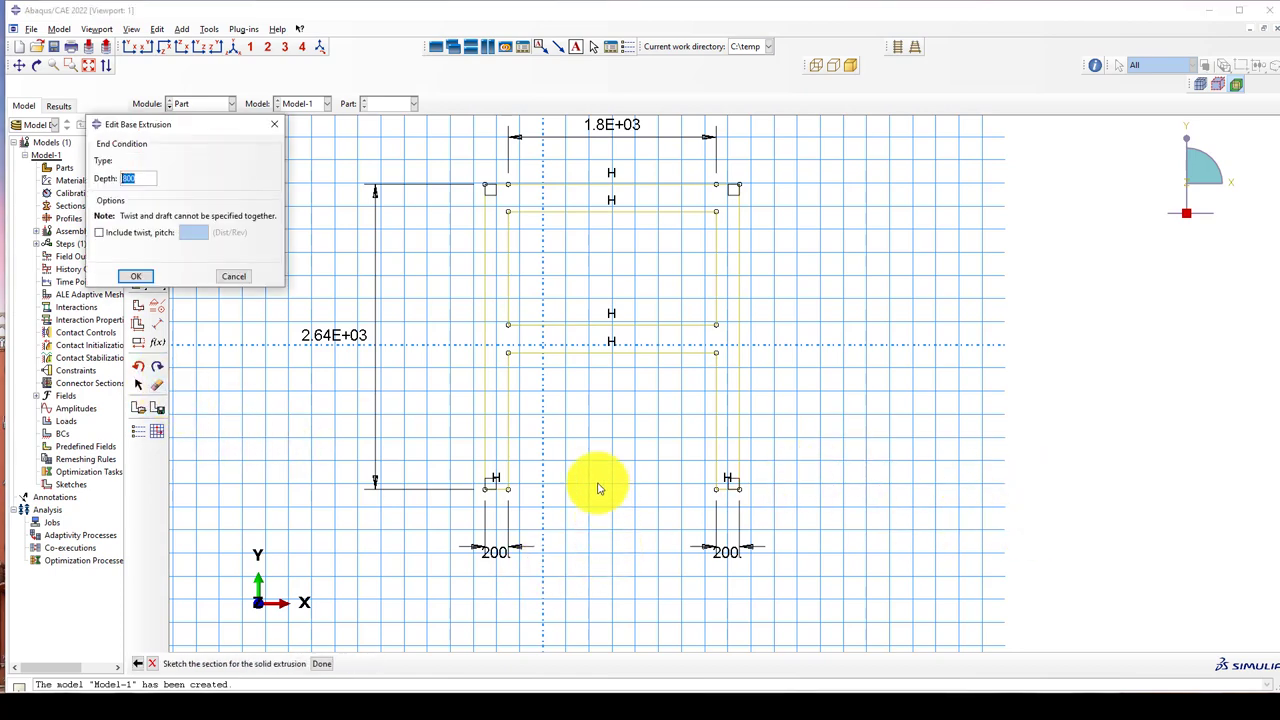
{"action": "left_click", "coordinate": [125, 179]}
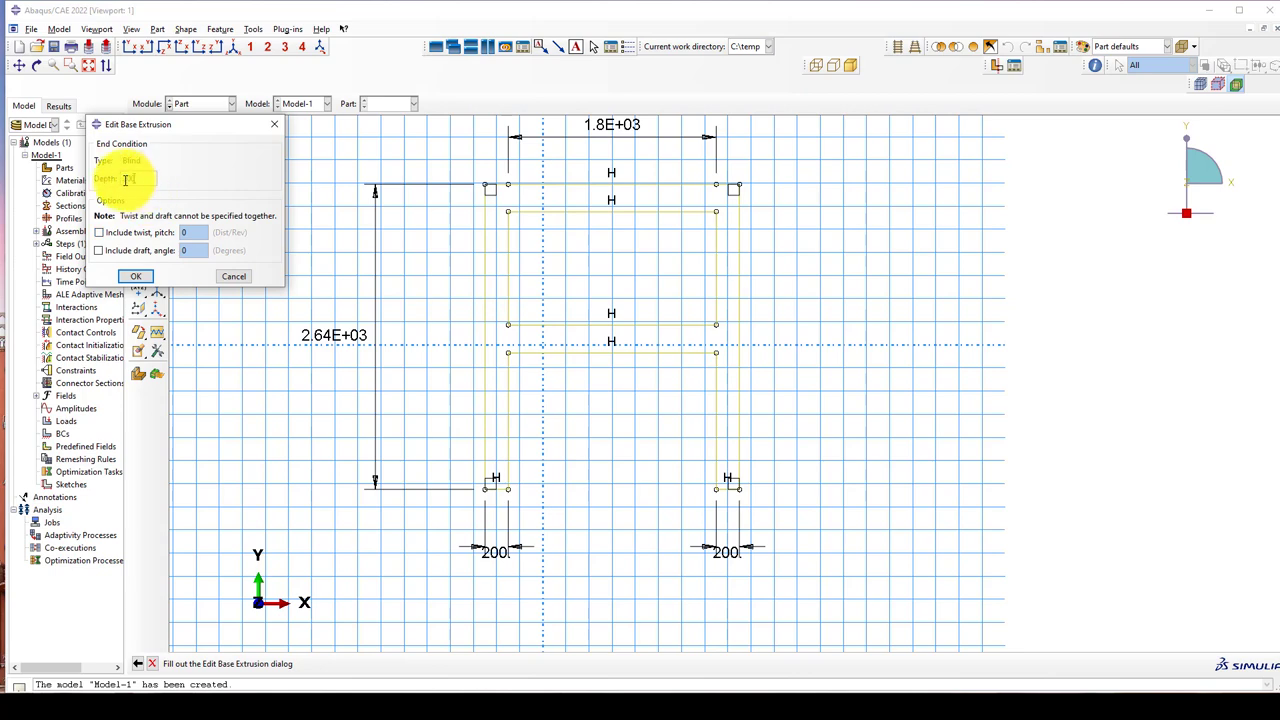
{"action": "left_click", "coordinate": [136, 276]}
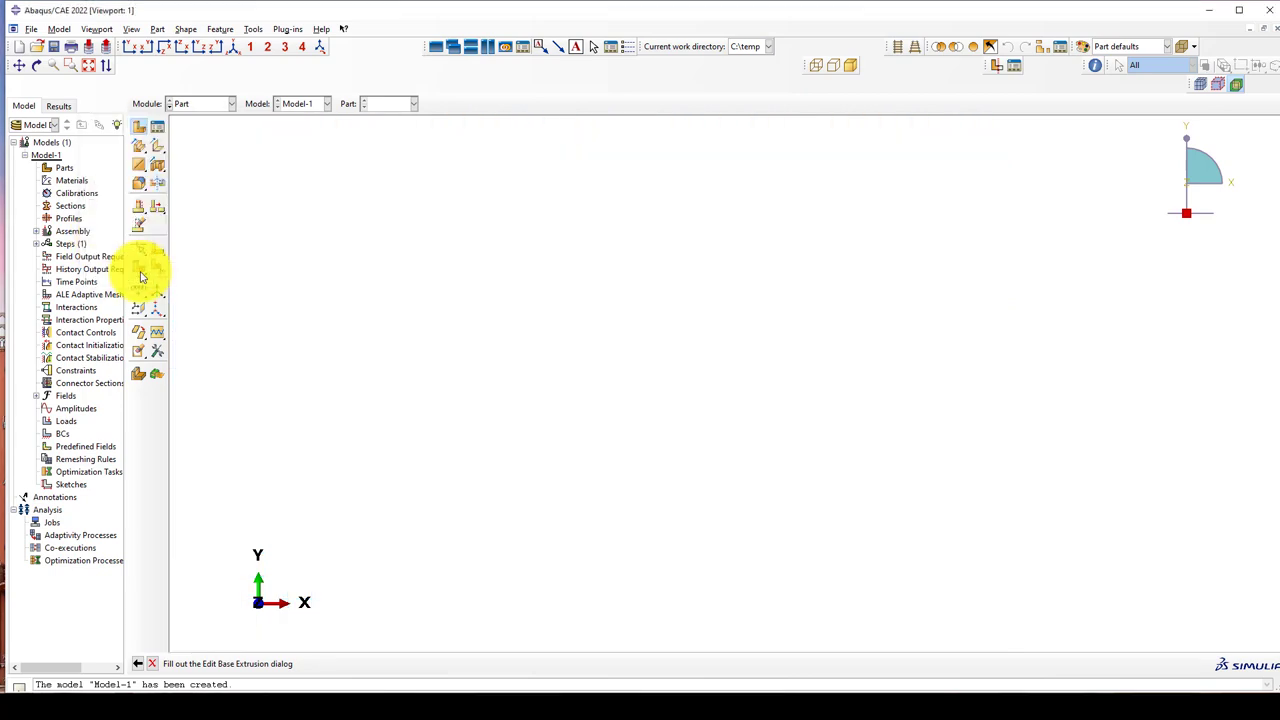
Step: Partition the frame at the left column's inner face, using the opening's upper-left corner as the point and the upper beam's lower edge as the normal
{"action": "scroll", "coordinate": [457, 323], "scroll_direction": "down", "scroll_amount": 3}
{"action": "scroll", "coordinate": [706, 371], "scroll_direction": "up", "scroll_amount": 3}
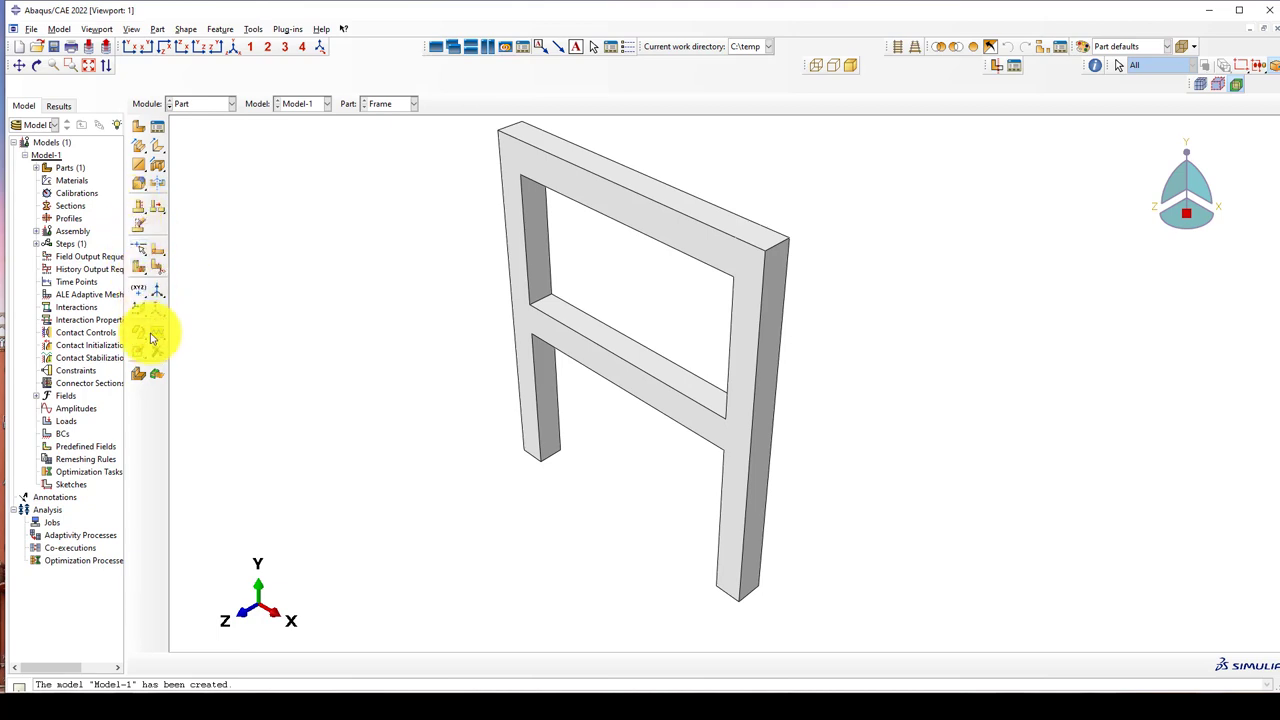
{"action": "left_click", "coordinate": [139, 270]}
{"action": "left_click", "coordinate": [320, 663]}
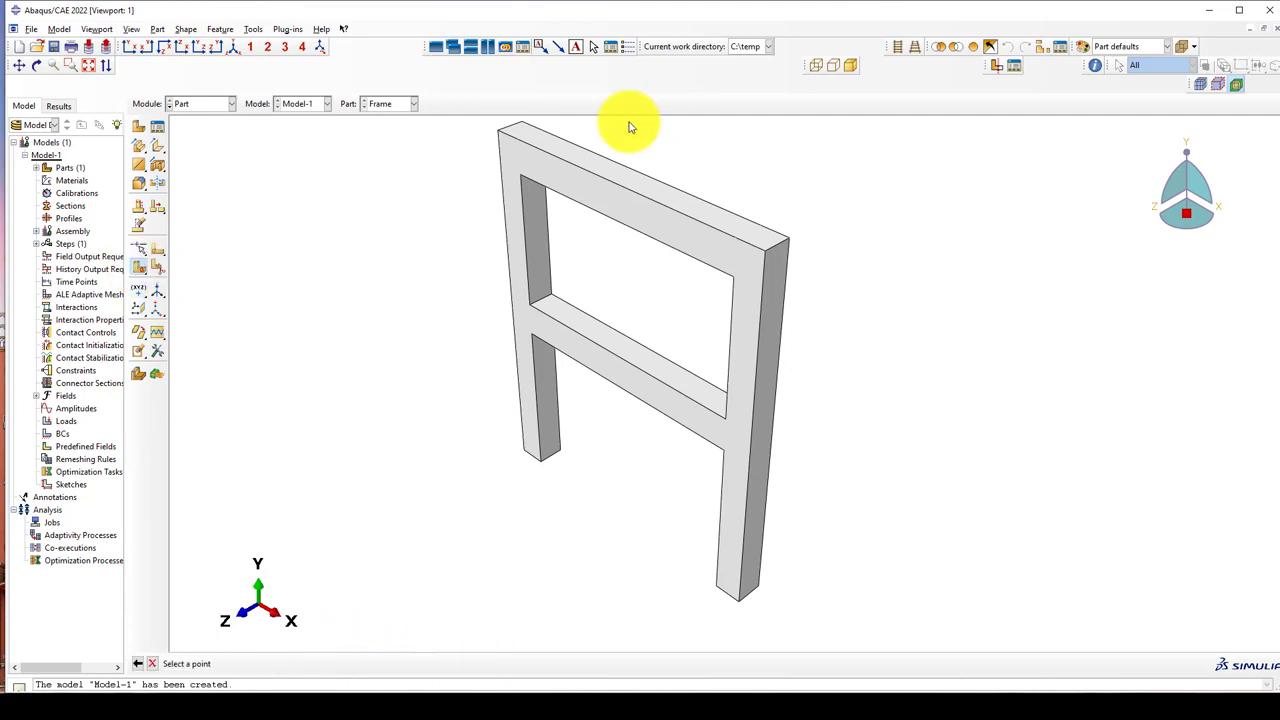
{"action": "scroll", "coordinate": [514, 194], "scroll_direction": "up", "scroll_amount": 3}
{"action": "scroll", "coordinate": [529, 171], "scroll_direction": "up", "scroll_amount": 2}
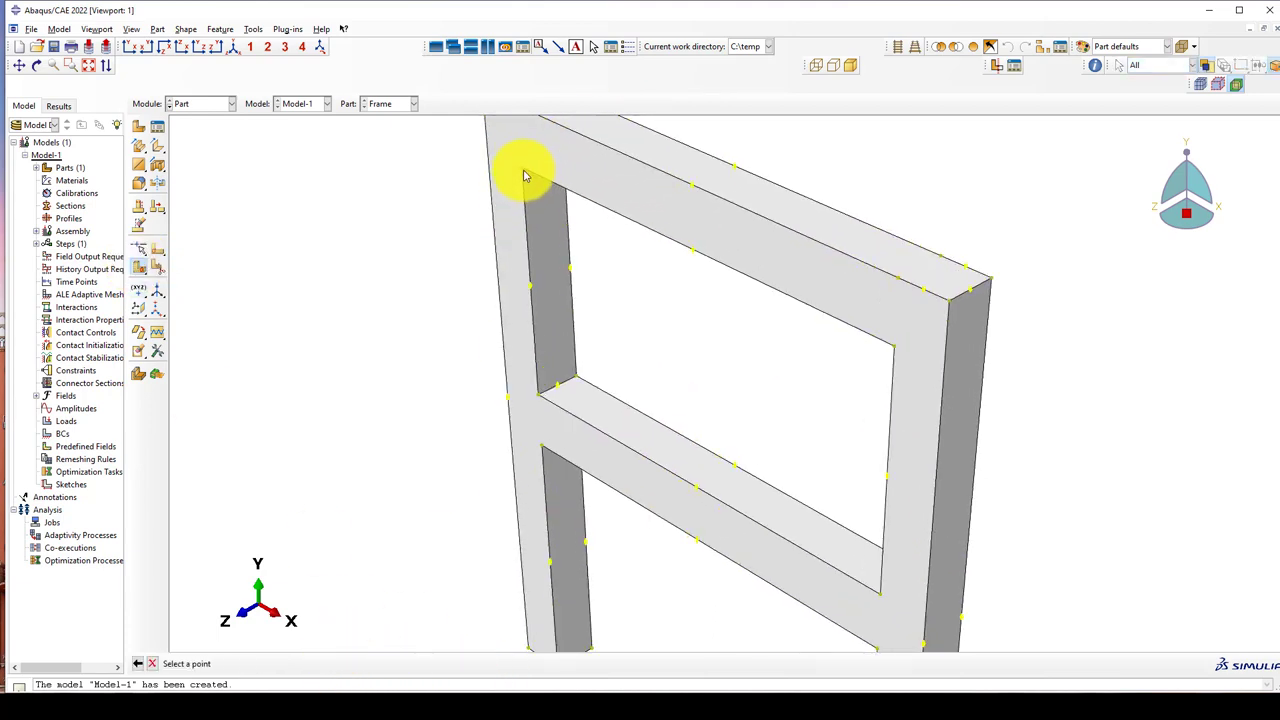
{"action": "left_click", "coordinate": [524, 175]}
{"action": "left_click", "coordinate": [536, 180]}
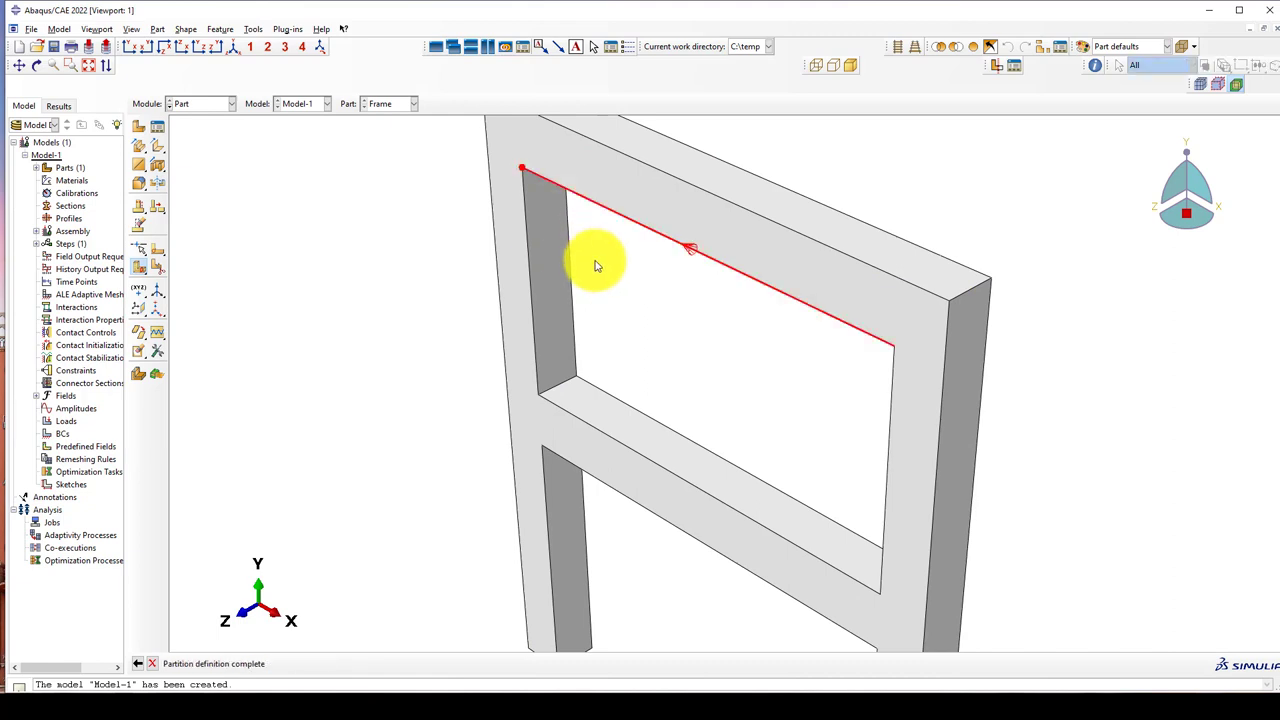
{"action": "middle_click", "coordinate": [595, 275]}
Step: Partition the remaining beam-and-right-column cell at the right column's inner face, using the opening's upper-right corner and the upper beam's lower edge as normal
{"action": "scroll", "coordinate": [570, 250], "scroll_direction": "down", "scroll_amount": 4}
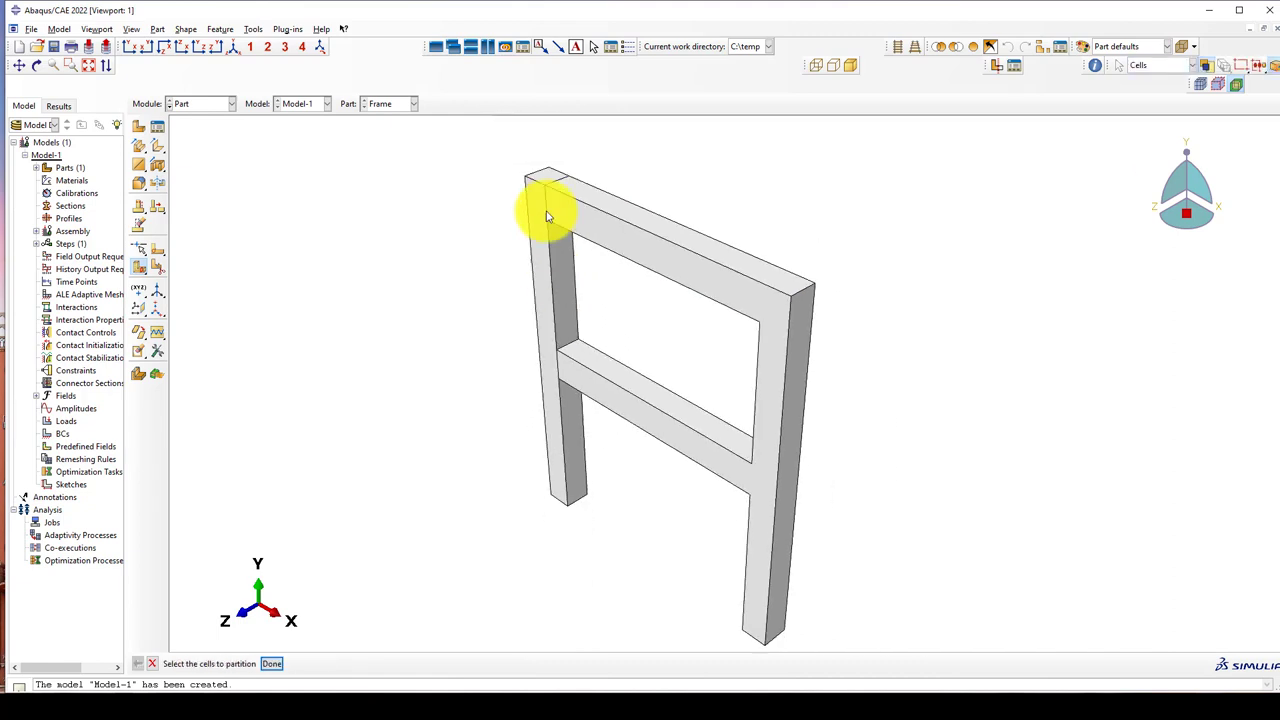
{"action": "left_click", "coordinate": [694, 363]}
{"action": "middle_click", "coordinate": [729, 366]}
{"action": "scroll", "coordinate": [729, 366], "scroll_direction": "up", "scroll_amount": 2}
{"action": "middle_click", "coordinate": [724, 372]}
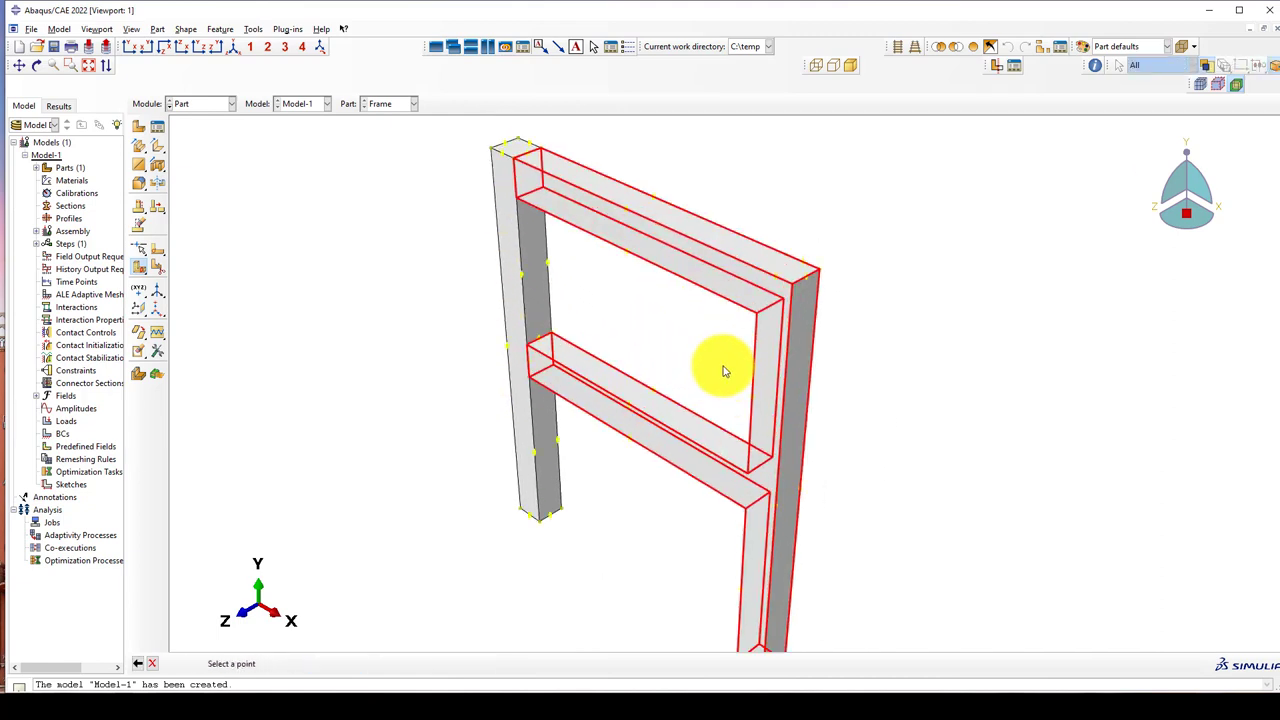
{"action": "scroll", "coordinate": [763, 328], "scroll_direction": "up", "scroll_amount": 2}
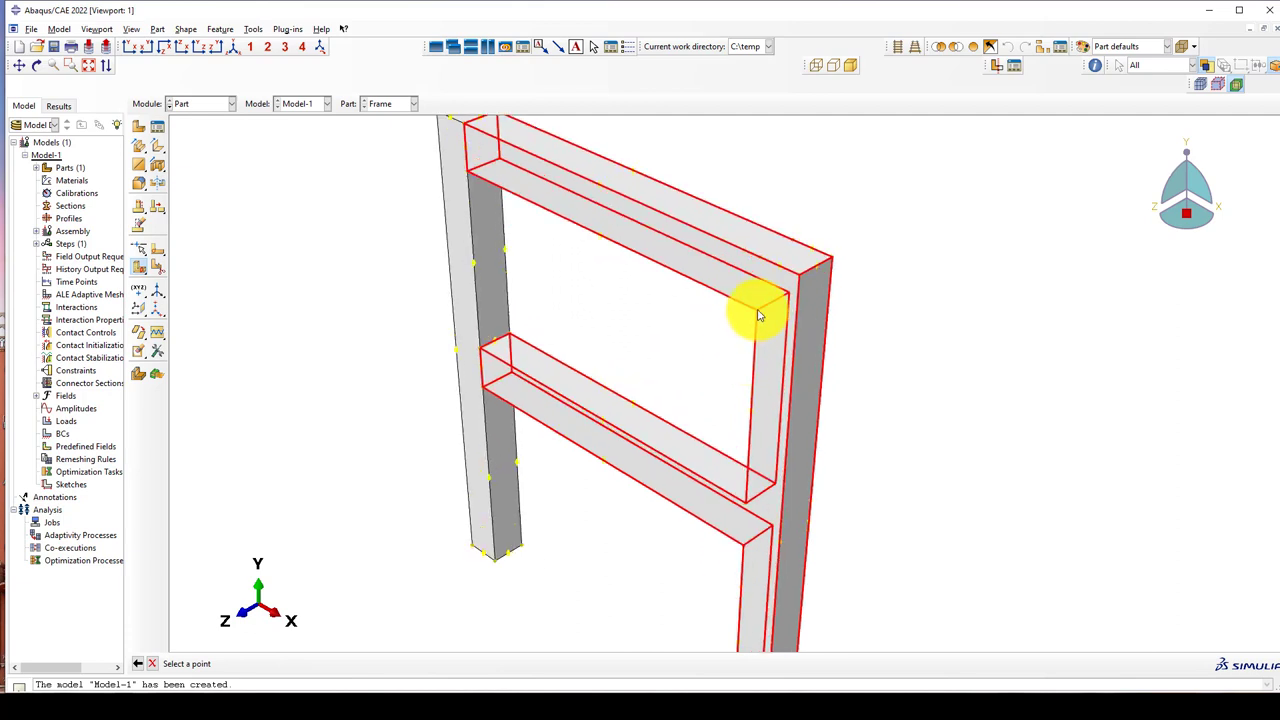
{"action": "left_click", "coordinate": [747, 313]}
{"action": "left_click", "coordinate": [744, 313]}
{"action": "scroll", "coordinate": [671, 334], "scroll_direction": "down", "scroll_amount": 3}
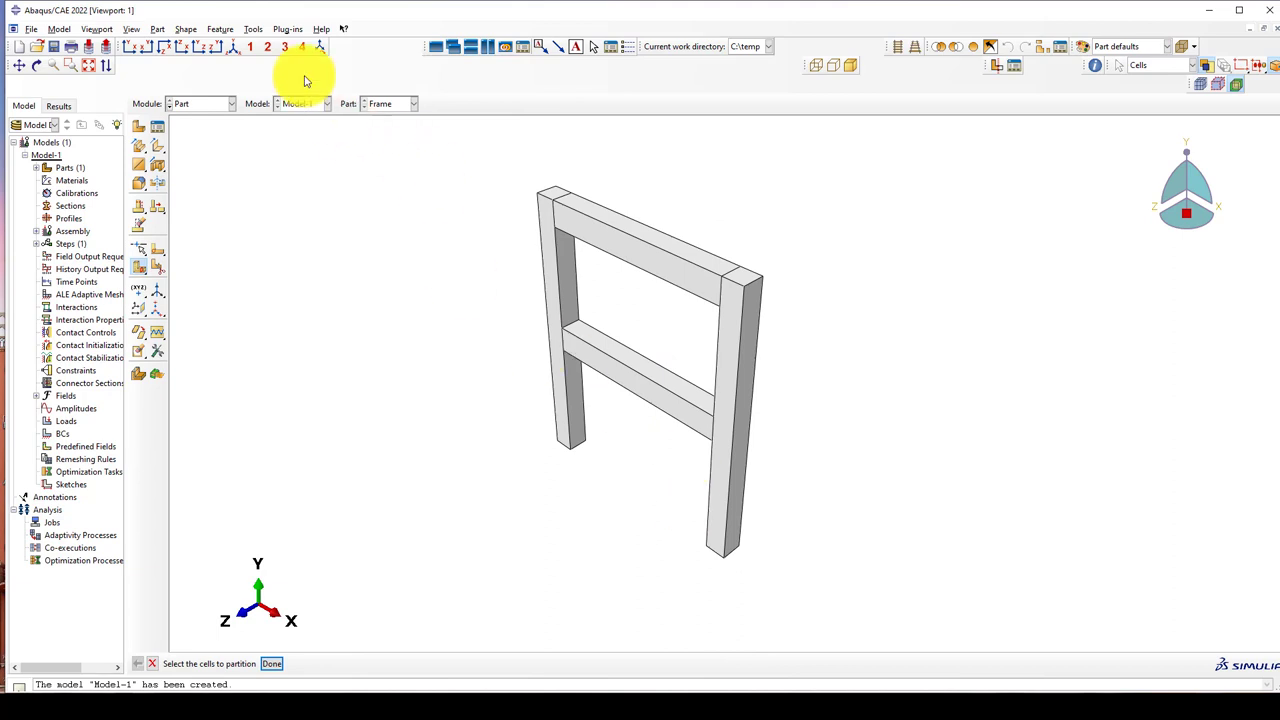
Step: Create a 3D deformable wire part named Rebar-10mm with an approximate size of 8000
{"action": "scroll", "coordinate": [826, 455], "scroll_direction": "up", "scroll_amount": 2}
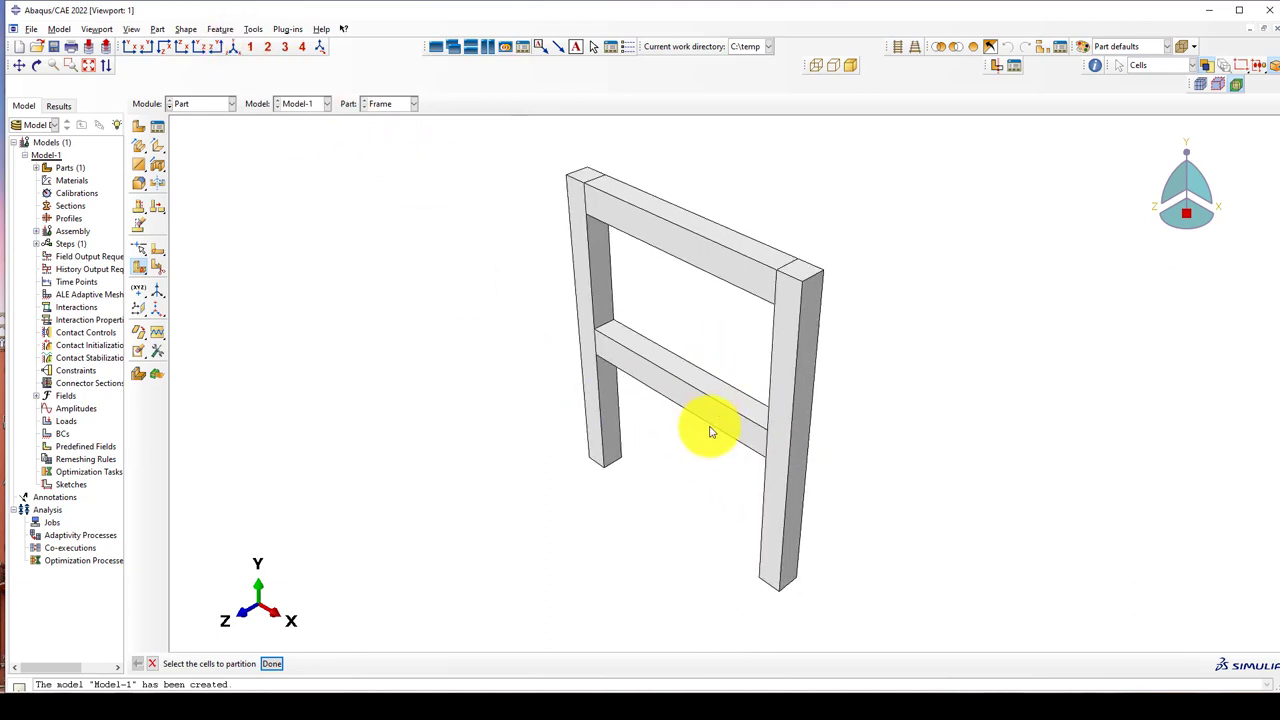
{"action": "left_click_drag", "start_coordinate": [749, 395], "coordinate": [805, 381], "text": "ctrl+alt"}
{"action": "left_click", "coordinate": [200, 103]}
{"action": "left_click", "coordinate": [205, 110]}
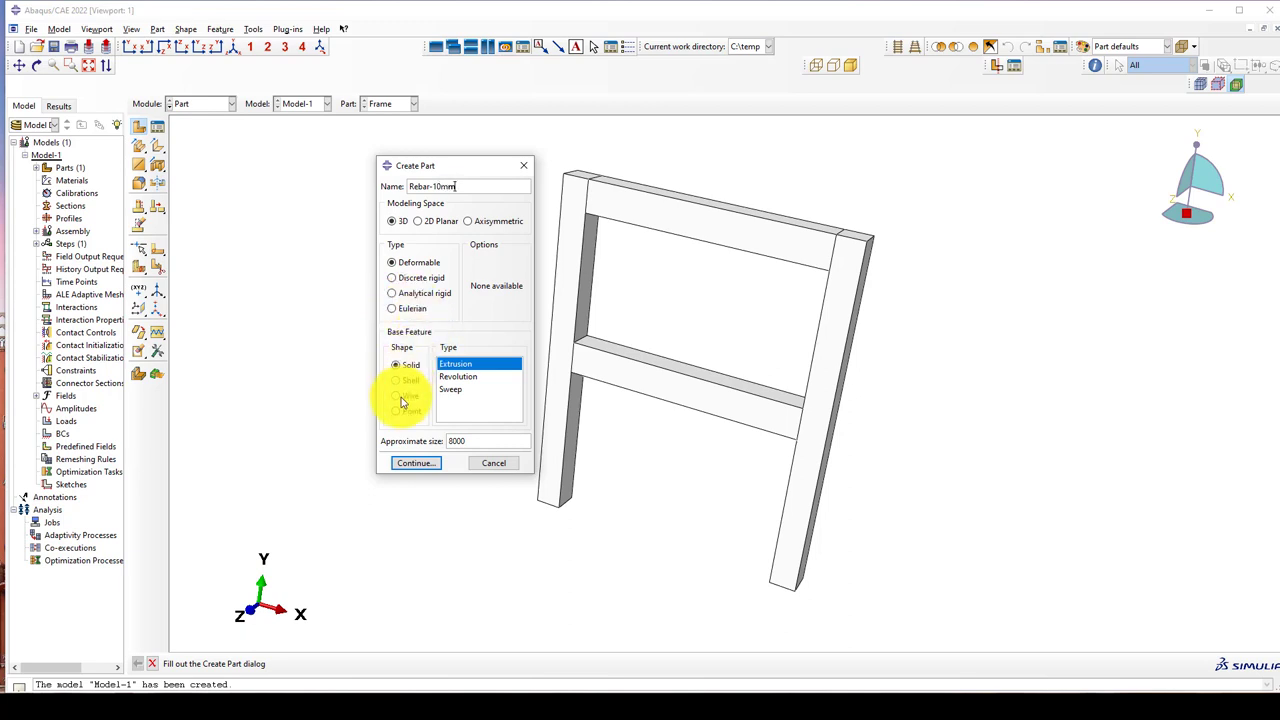
{"action": "left_click", "coordinate": [414, 464]}
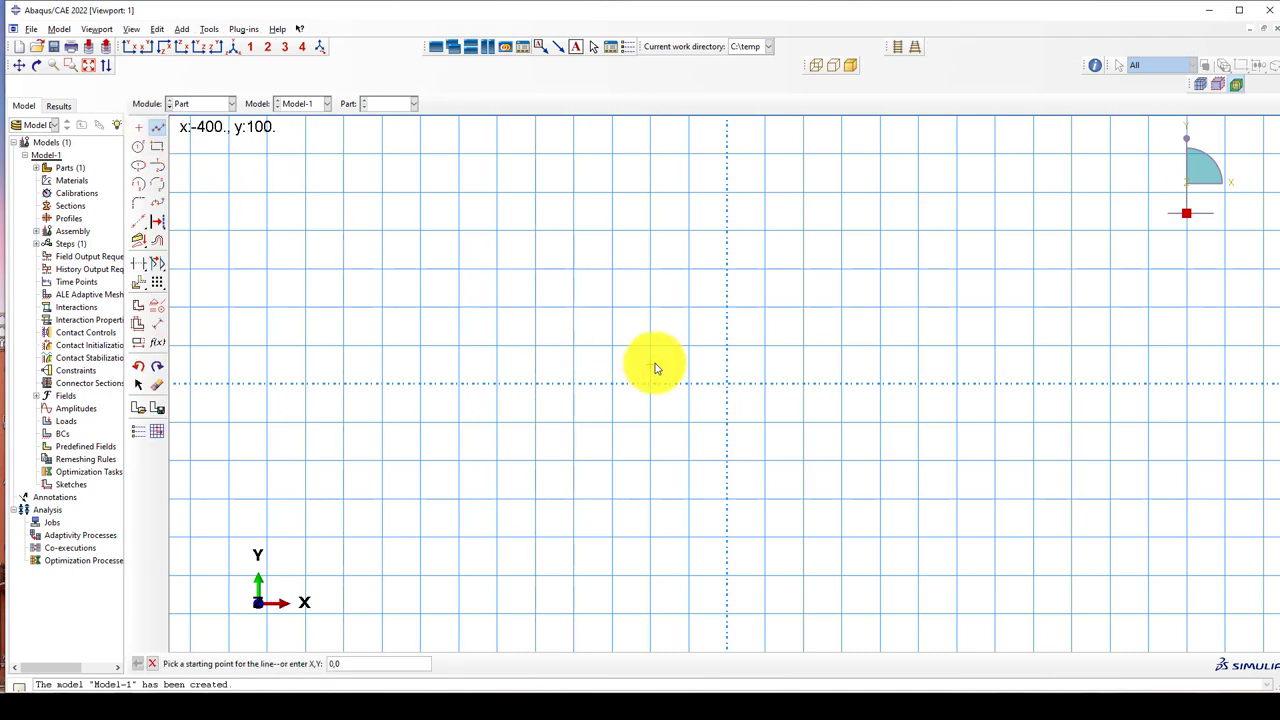
Step: Check the column height in the AutoCAD drawing, then in Abaqus/CAE sketch a vertical line upward from 0,0 and complete the Rebar-10mm part
{"action": "key", "text": "Return"}
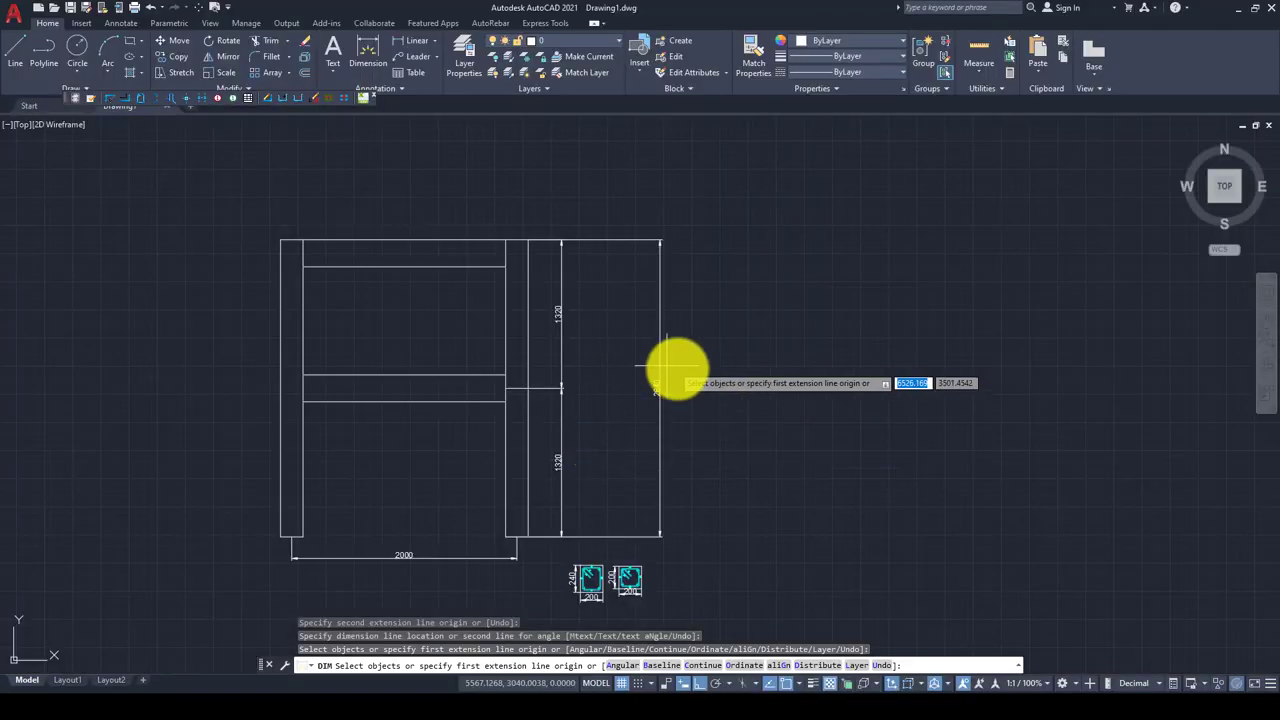
{"action": "scroll", "coordinate": [667, 367], "scroll_direction": "up", "scroll_amount": 2}
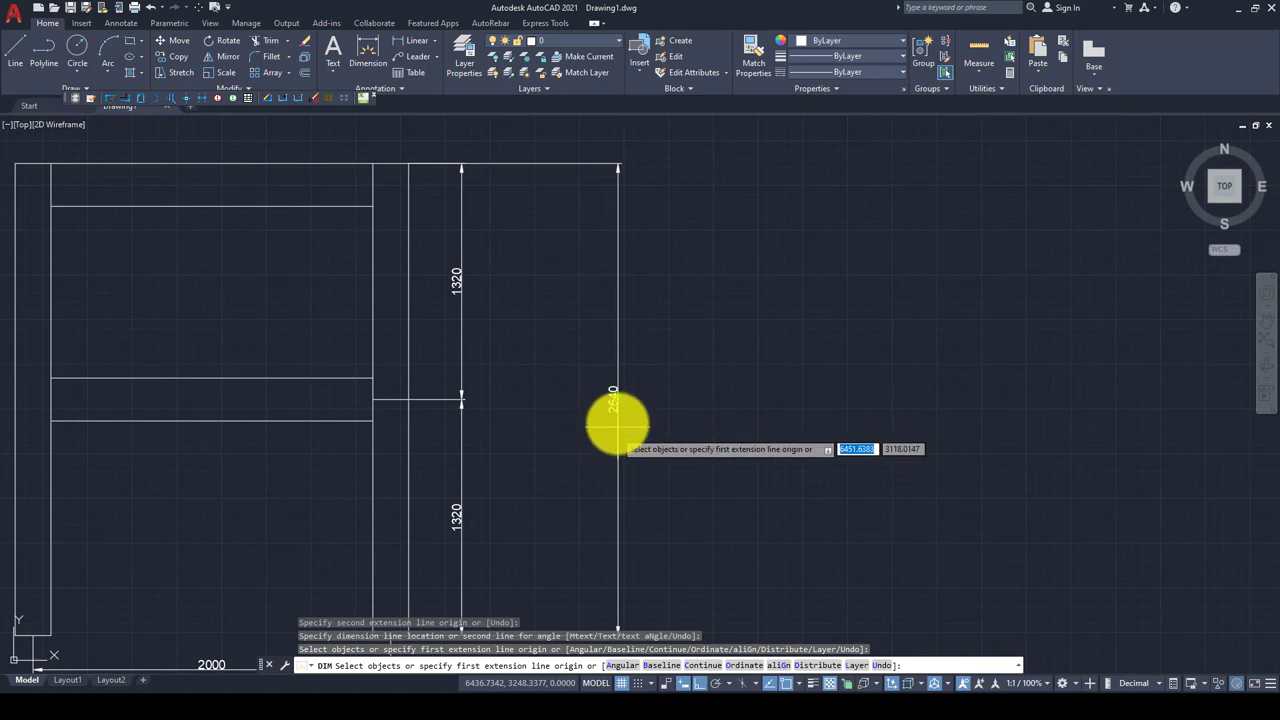
{"action": "scroll", "coordinate": [598, 428], "scroll_direction": "up", "scroll_amount": 2}
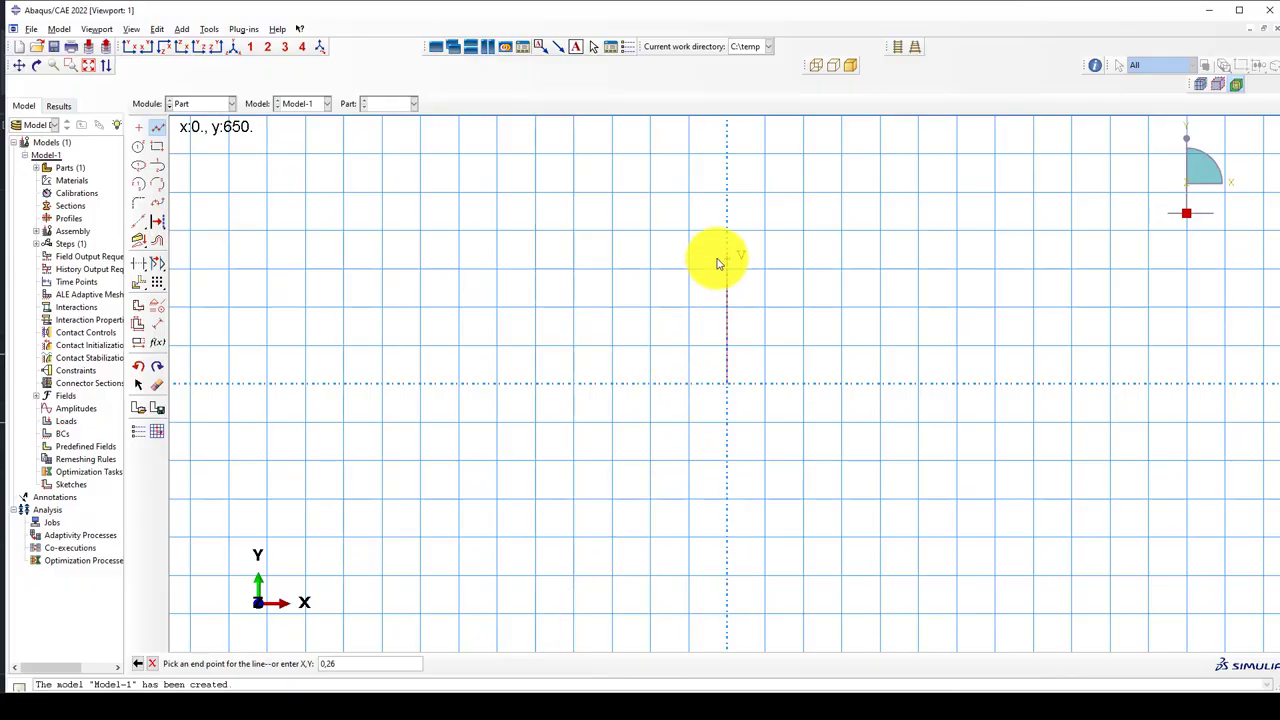
{"action": "key", "text": "Return"}
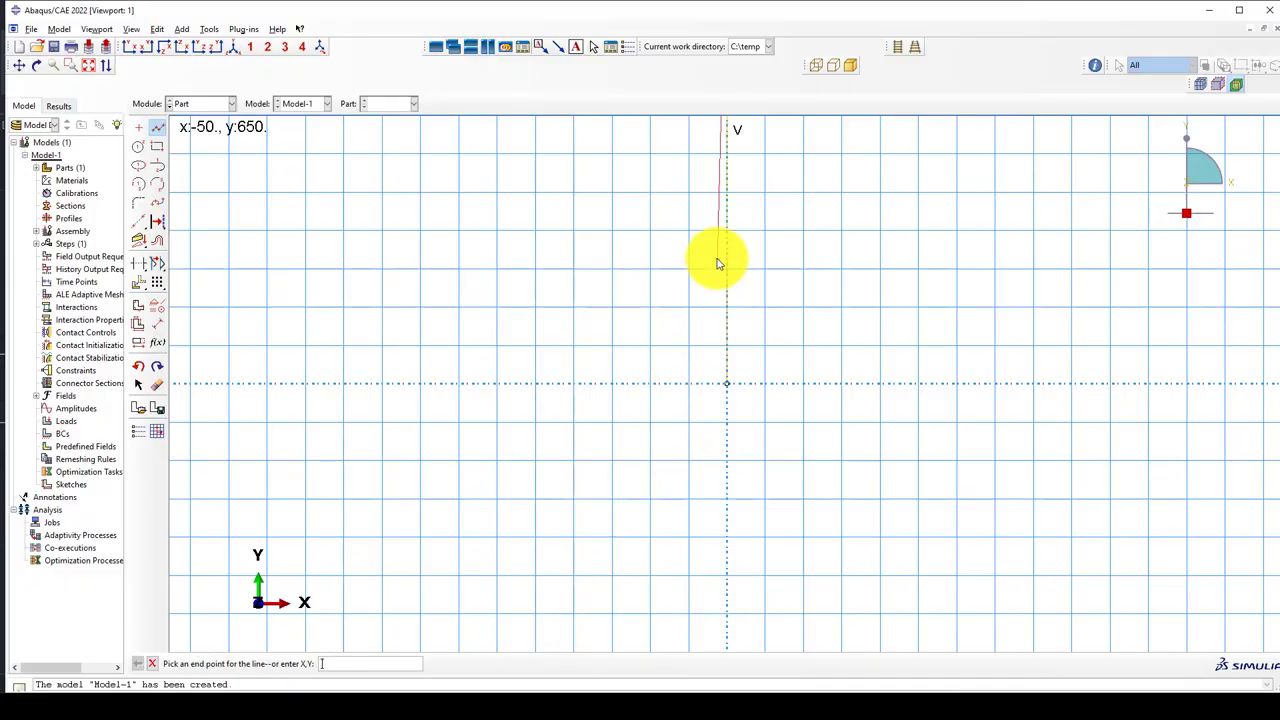
{"action": "middle_click", "coordinate": [674, 314]}
{"action": "middle_click", "coordinate": [666, 320]}
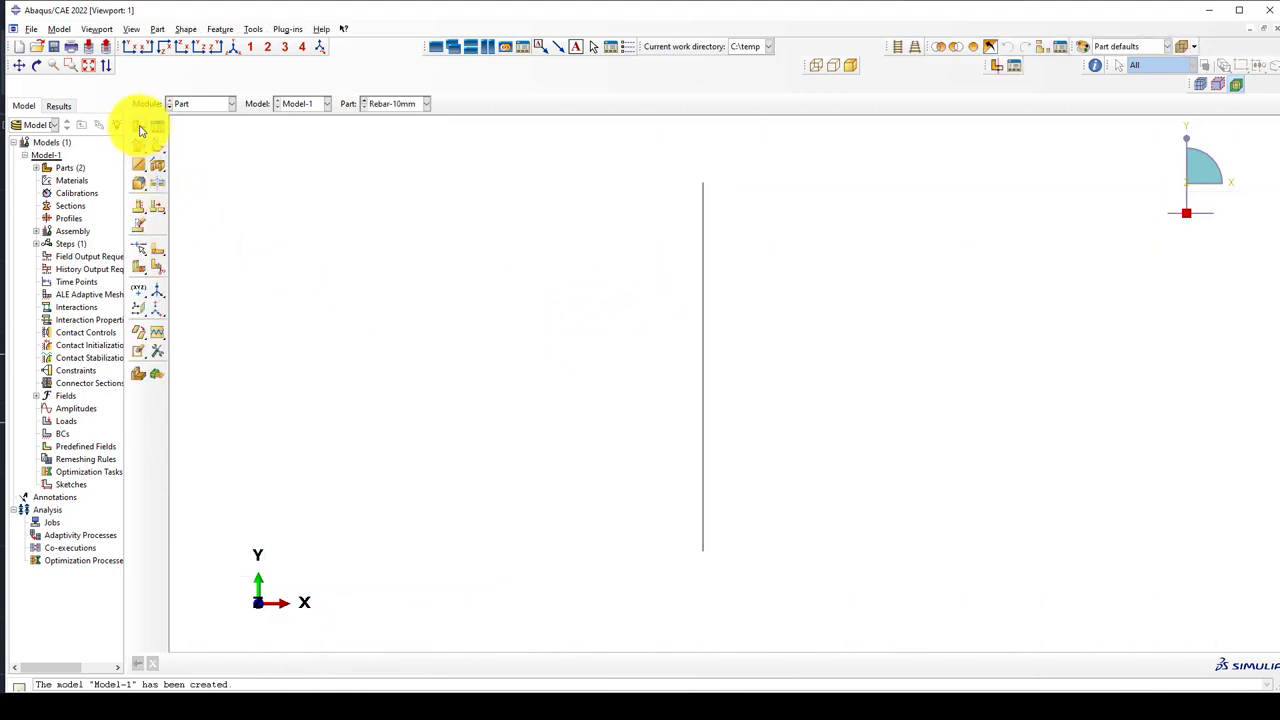
Step: Create a 3D deformable planar wire part named Rebar_Beam with approximate size 8000 and check the frame's width in the AutoCAD drawing
{"action": "left_click", "coordinate": [139, 127]}
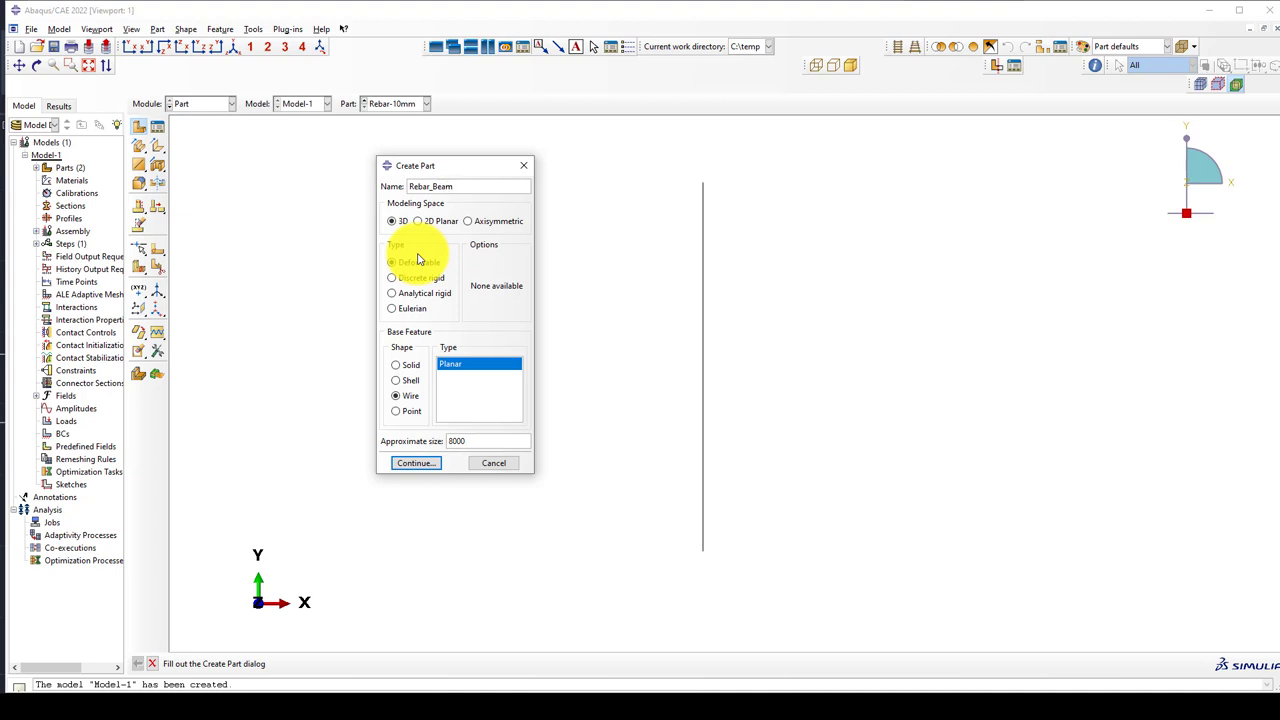
{"action": "left_click", "coordinate": [416, 463]}
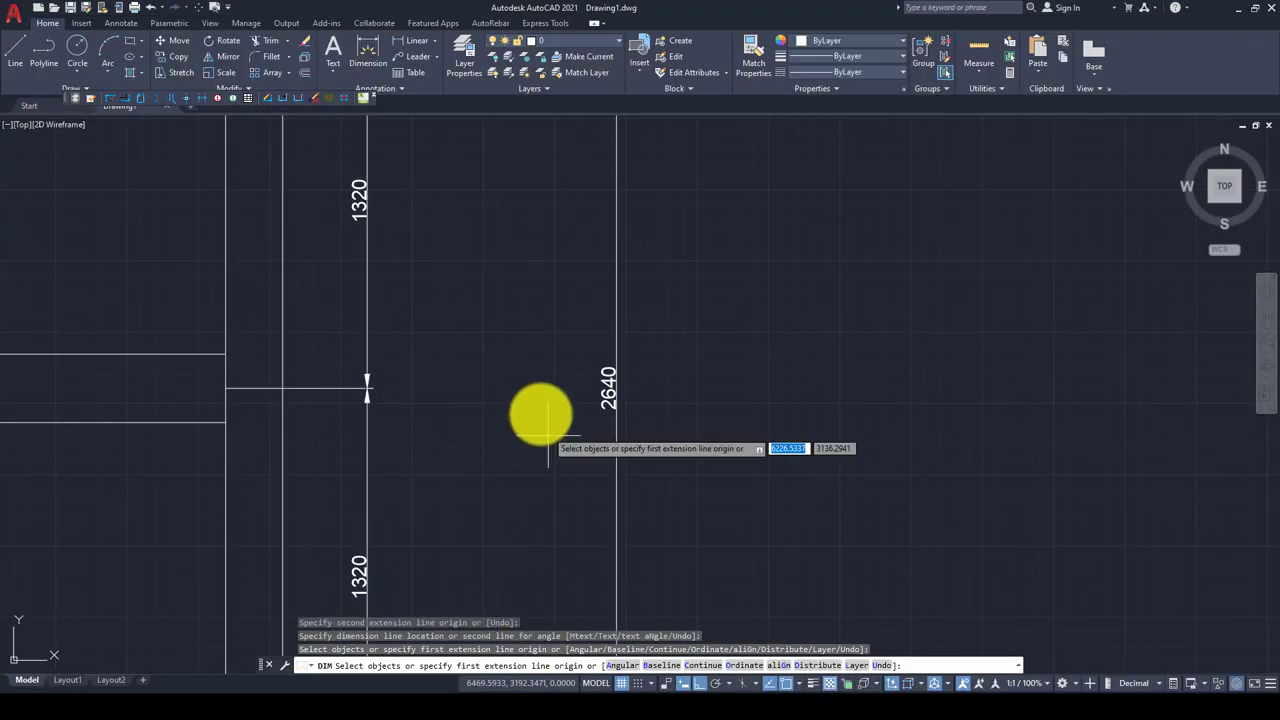
{"action": "scroll", "coordinate": [471, 391], "scroll_direction": "down", "scroll_amount": 5}
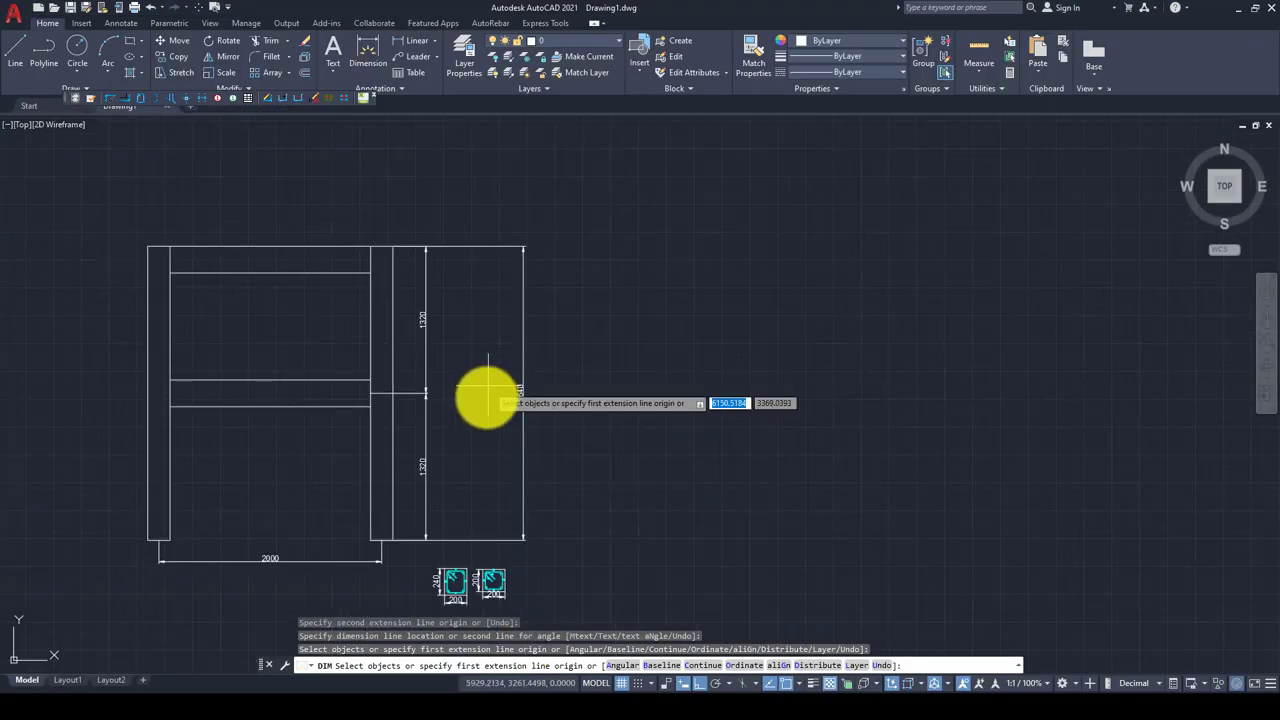
{"action": "scroll", "coordinate": [155, 570], "scroll_direction": "up", "scroll_amount": 5}
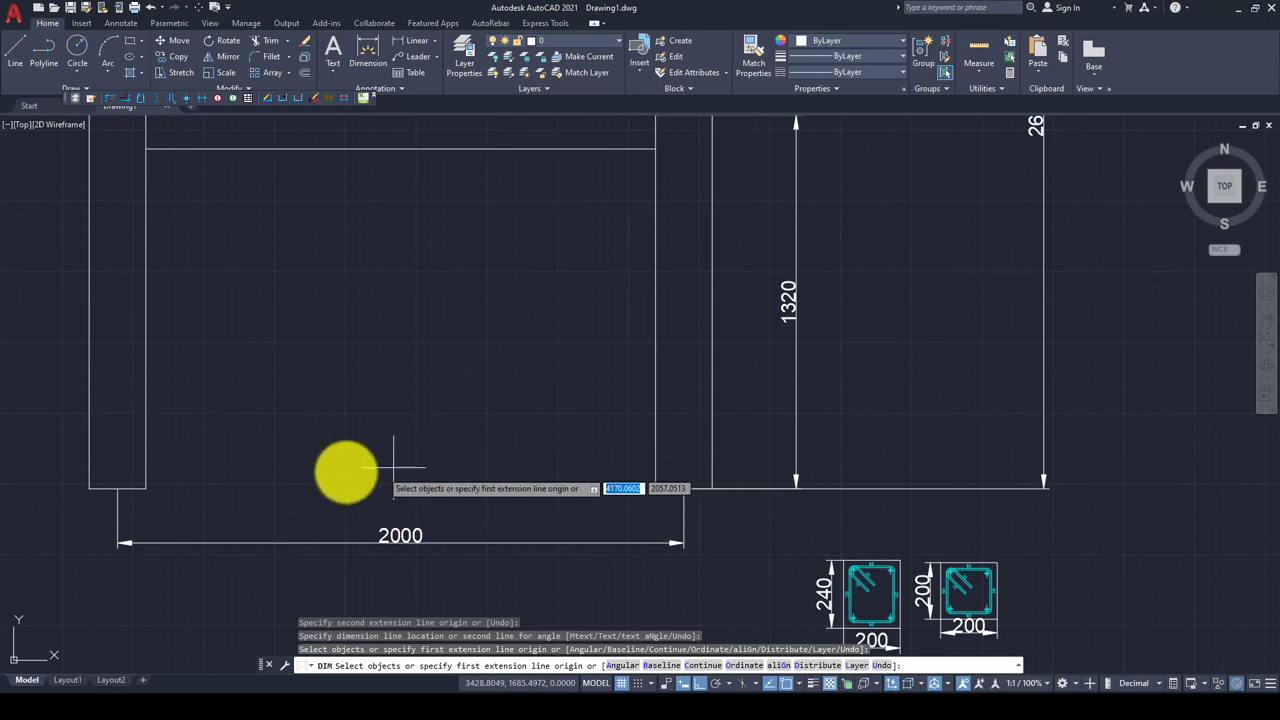
{"action": "left_click", "coordinate": [505, 672]}
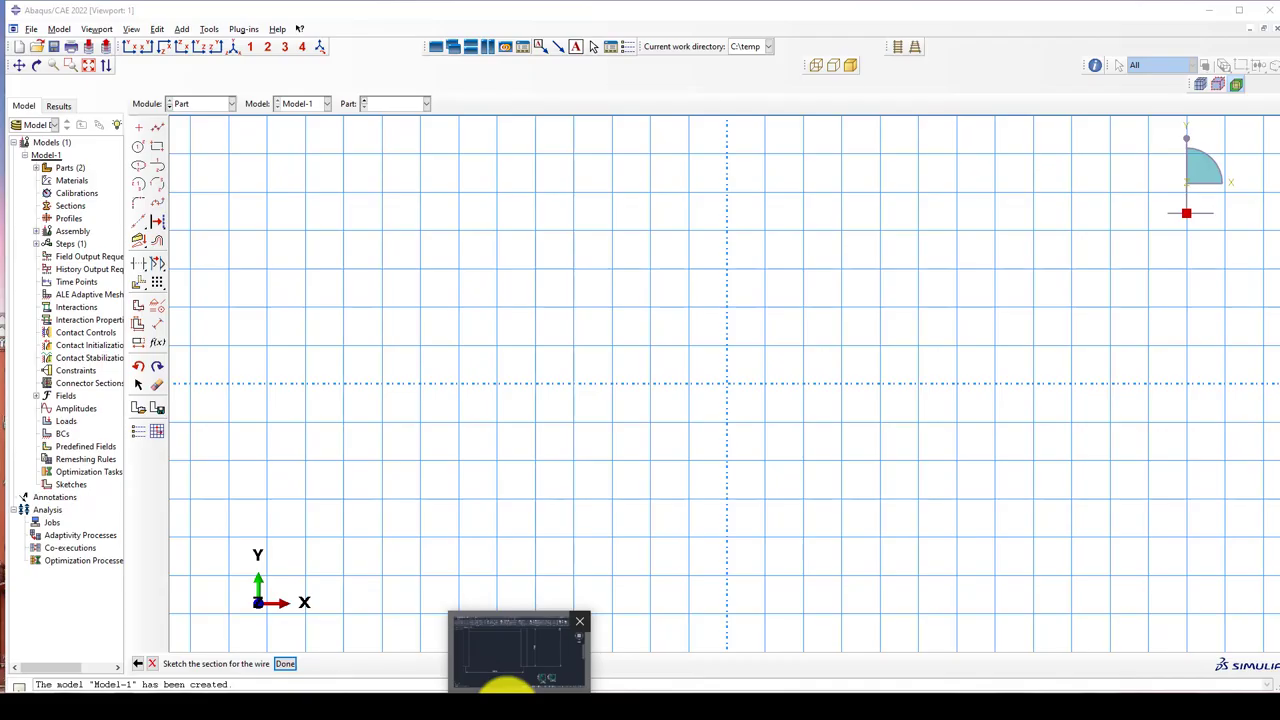
Step: Sketch a horizontal line from the origin along the positive X axis and complete the Rebar_Beam part
{"action": "left_click", "coordinate": [157, 127]}
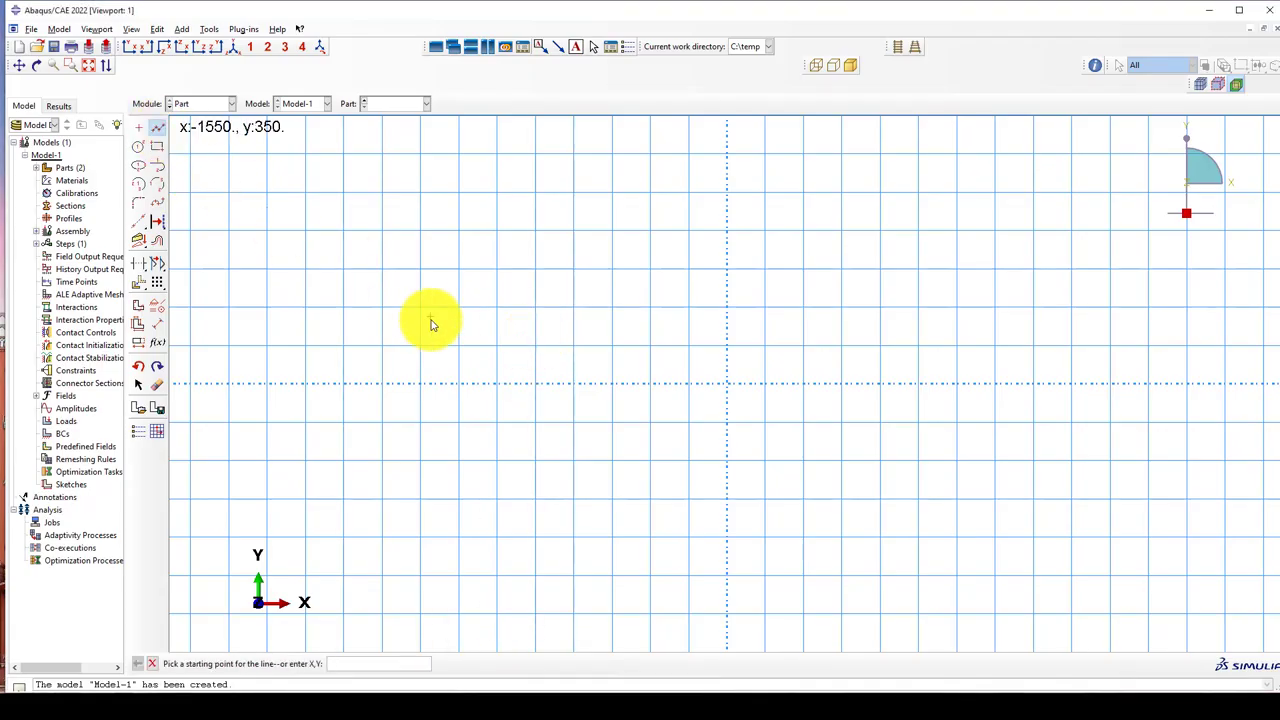
{"action": "key", "text": "Return"}
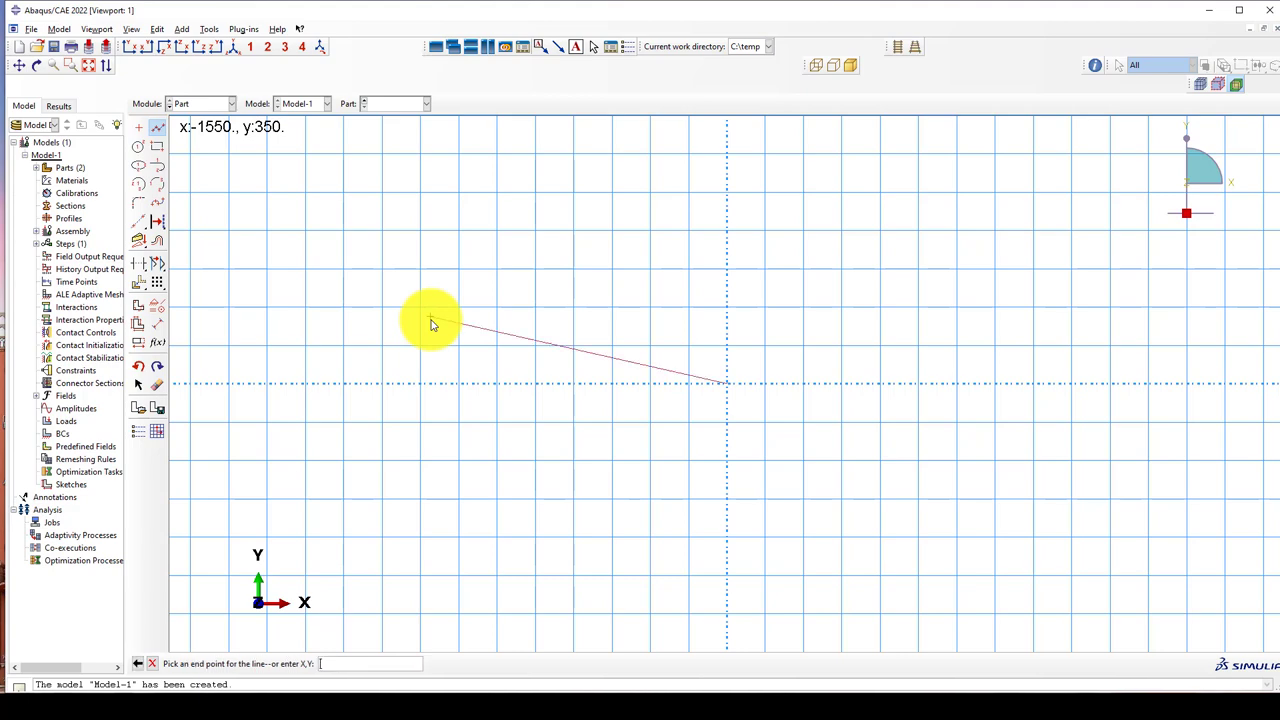
{"action": "type", "text": "210,0"}
{"action": "key", "text": "Return"}
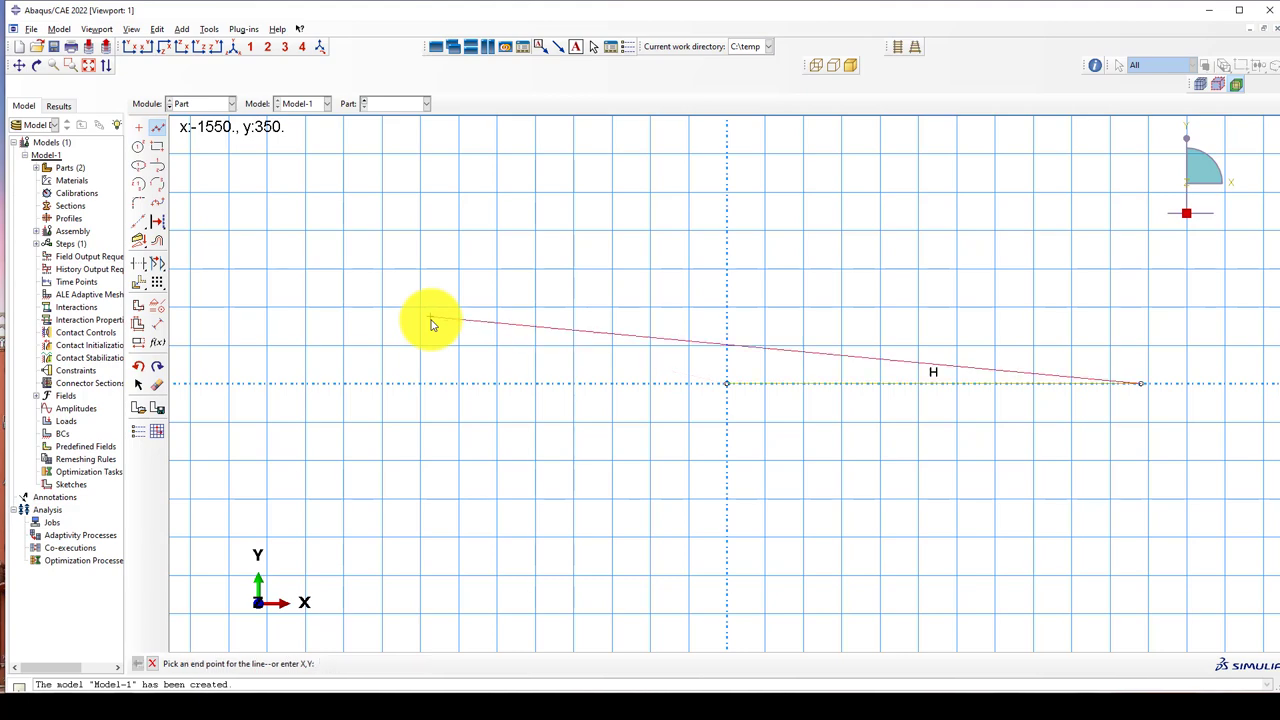
{"action": "key", "text": "Return"}
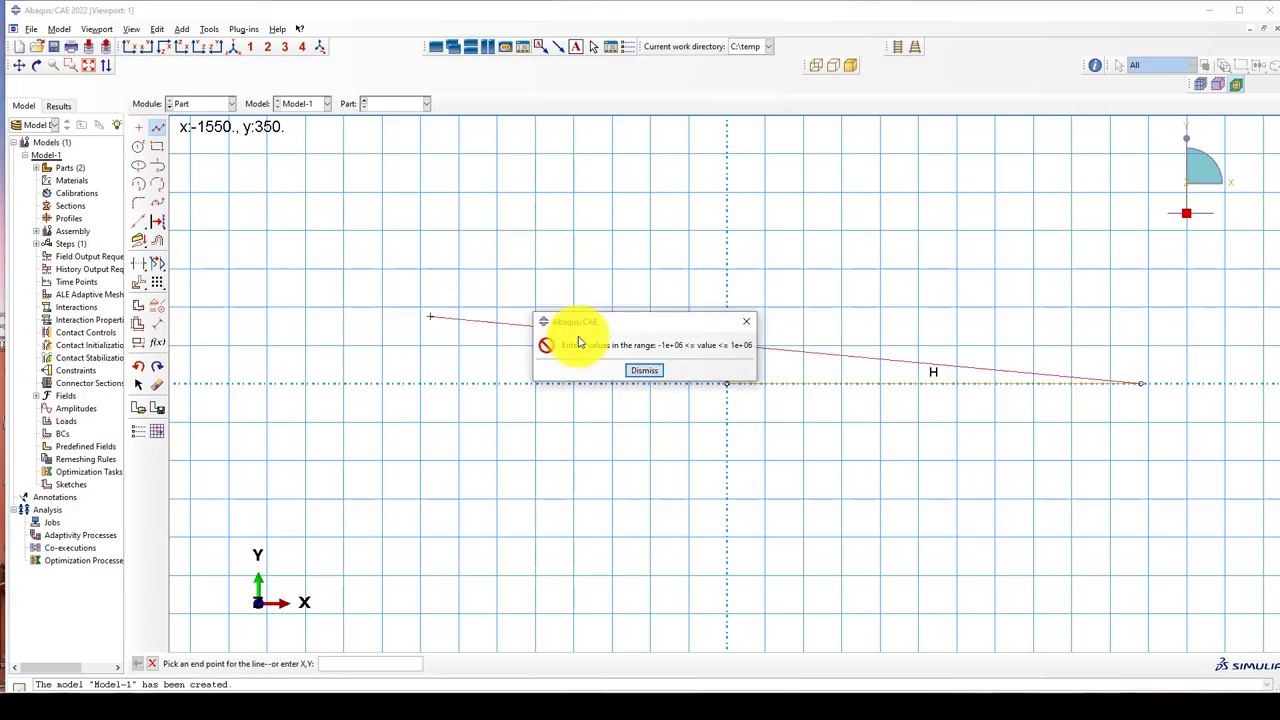
{"action": "left_click", "coordinate": [644, 370]}
{"action": "middle_click", "coordinate": [590, 365]}
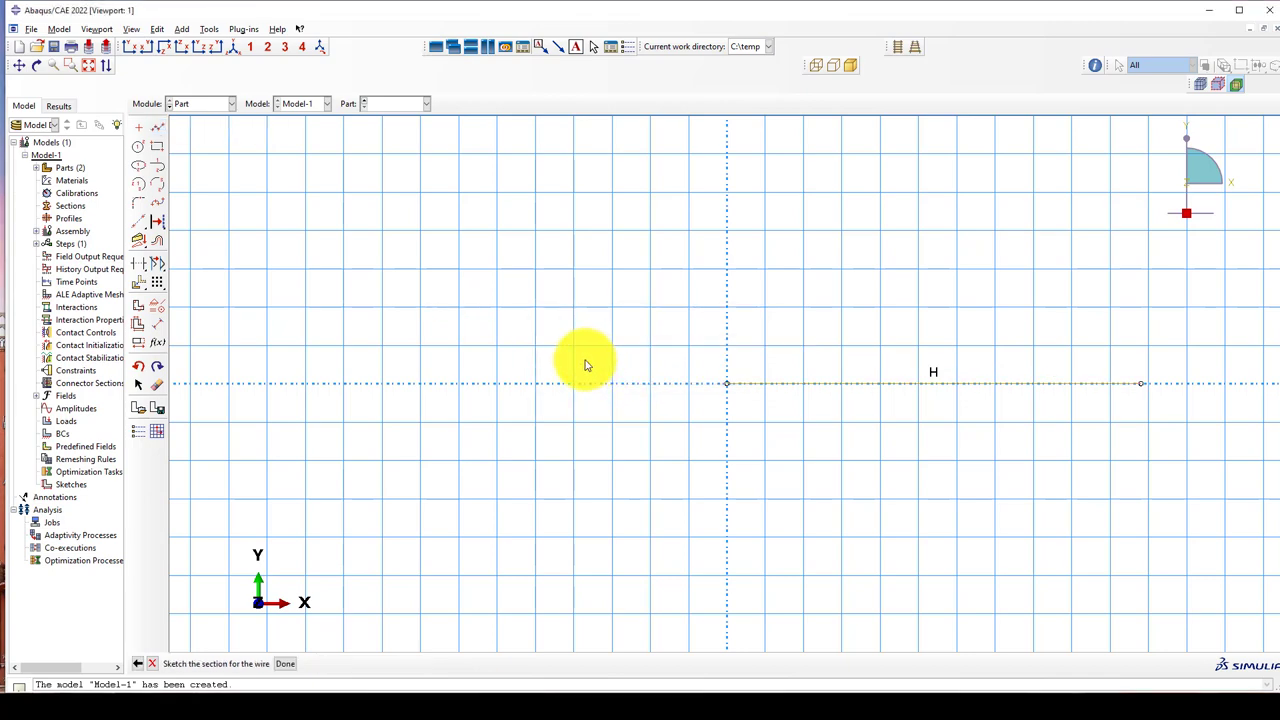
{"action": "middle_click", "coordinate": [587, 364]}
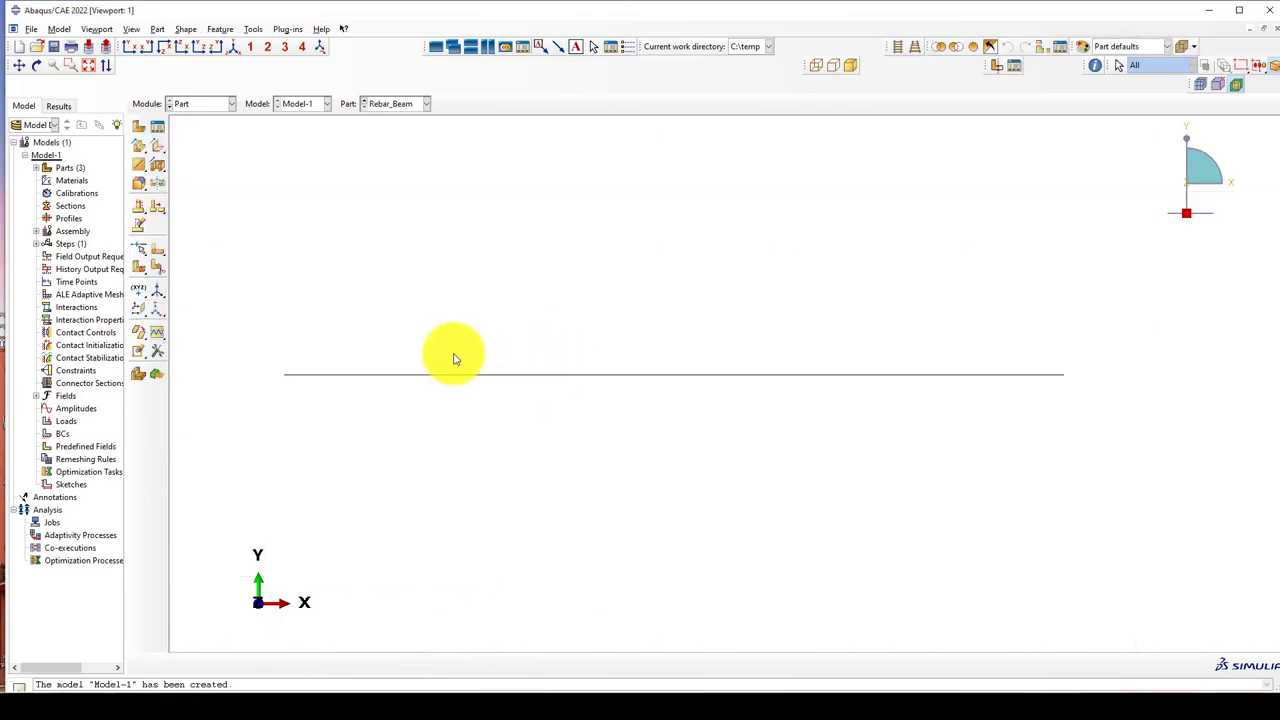
Step: Create a 3D deformable planar wire part named Column_Stirrups, approximate size 8000, from a rectangle with corners 0,0 and 160,160
{"action": "left_click", "coordinate": [139, 127]}
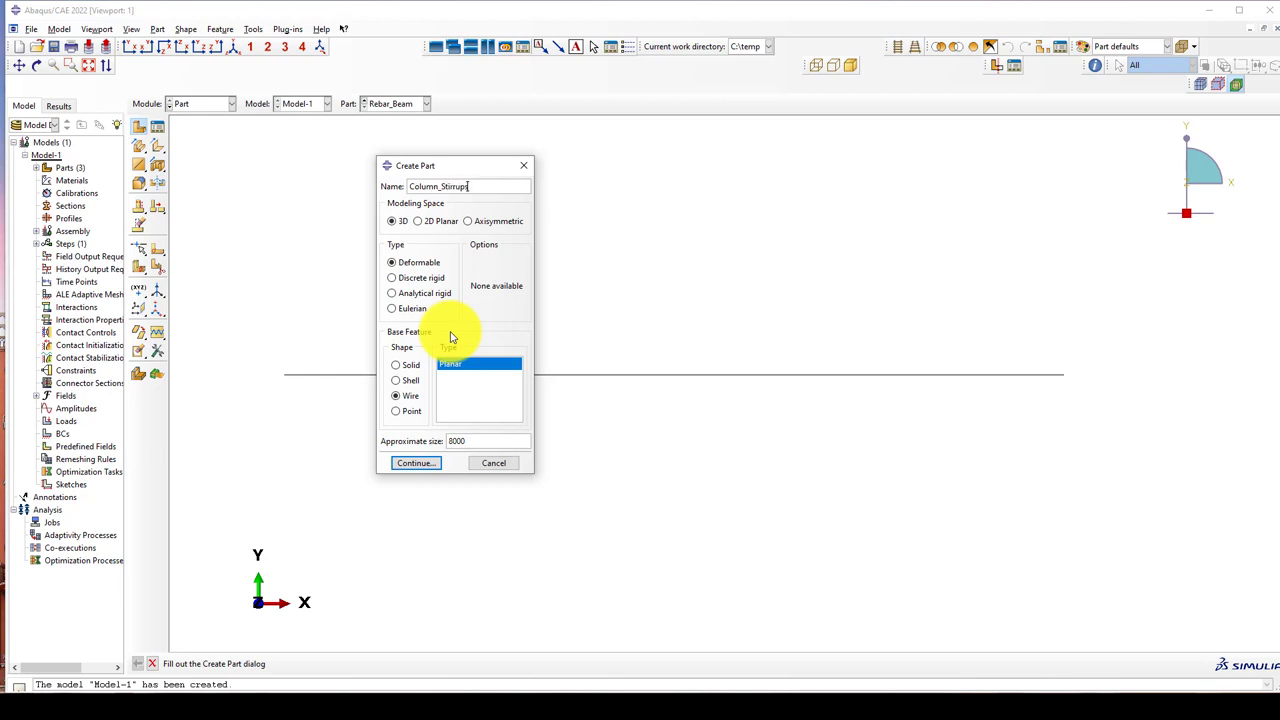
{"action": "left_click", "coordinate": [416, 463]}
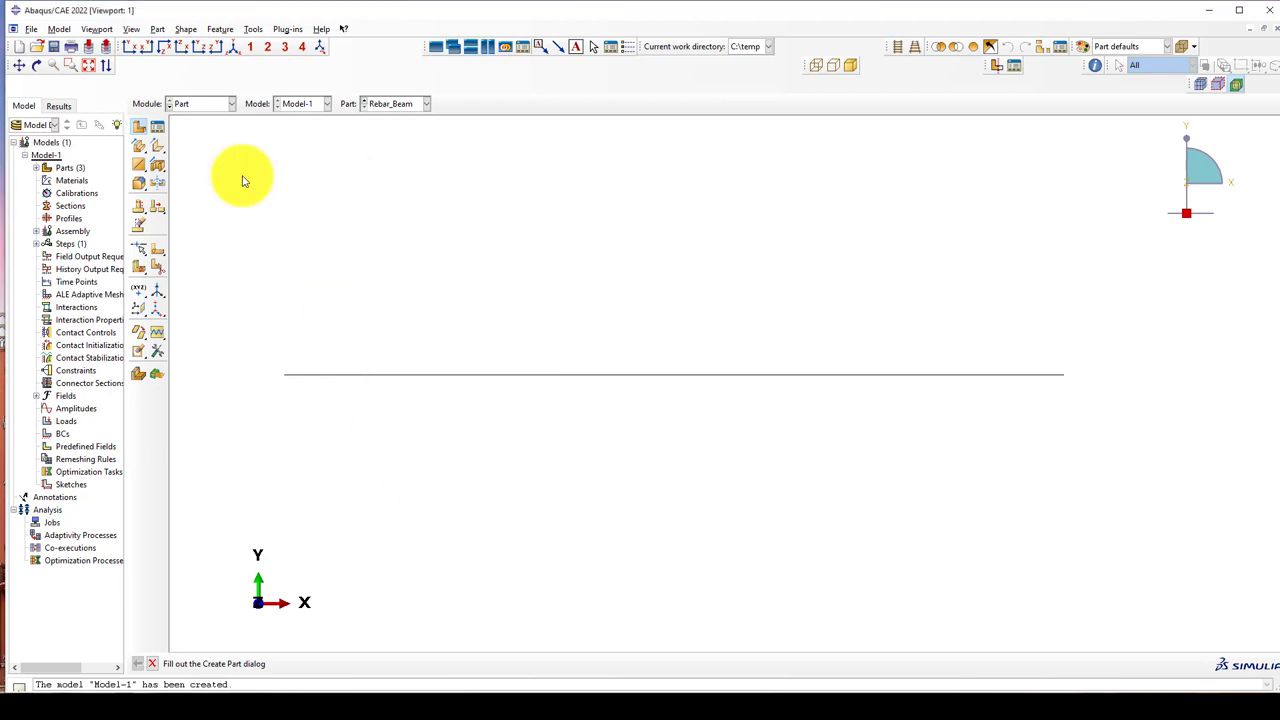
{"action": "left_click", "coordinate": [157, 146]}
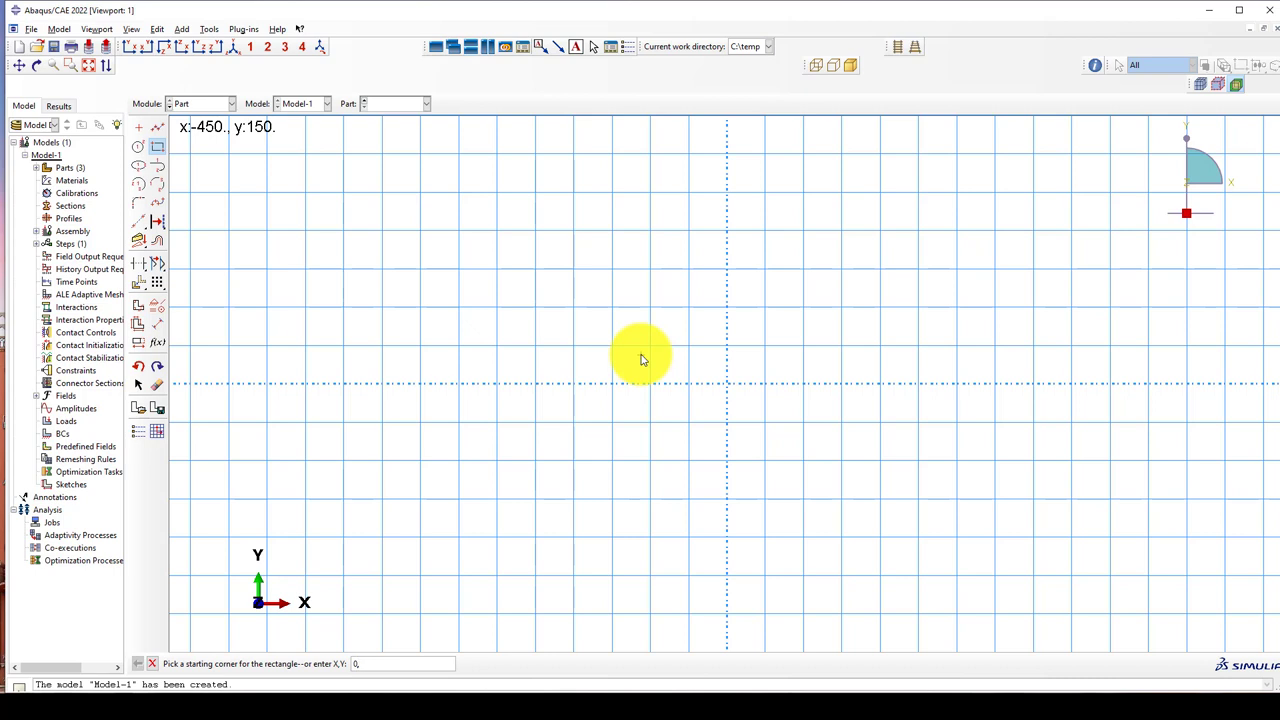
{"action": "key", "text": "Return"}
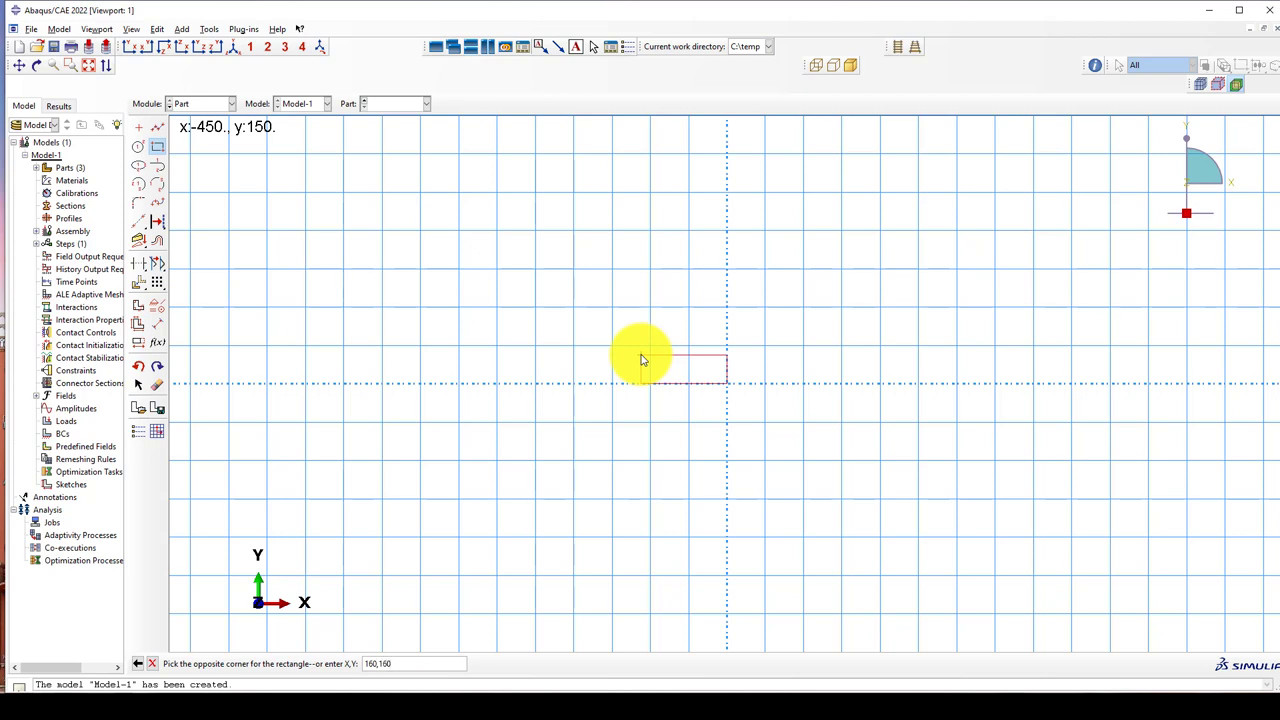
{"action": "type", "text": "160,160"}
{"action": "key", "text": "Return"}
{"action": "middle_click", "coordinate": [629, 312]}
{"action": "middle_click", "coordinate": [629, 312]}
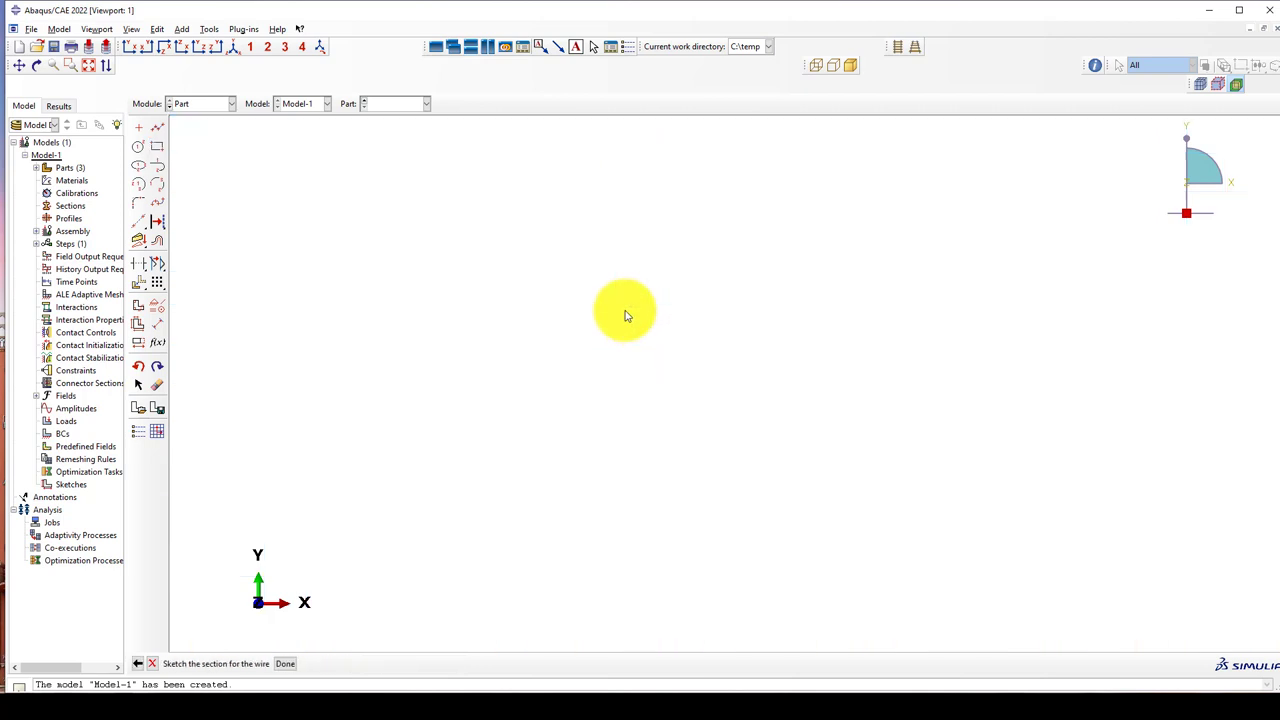
{"action": "scroll", "coordinate": [551, 245], "scroll_direction": "down", "scroll_amount": 3}
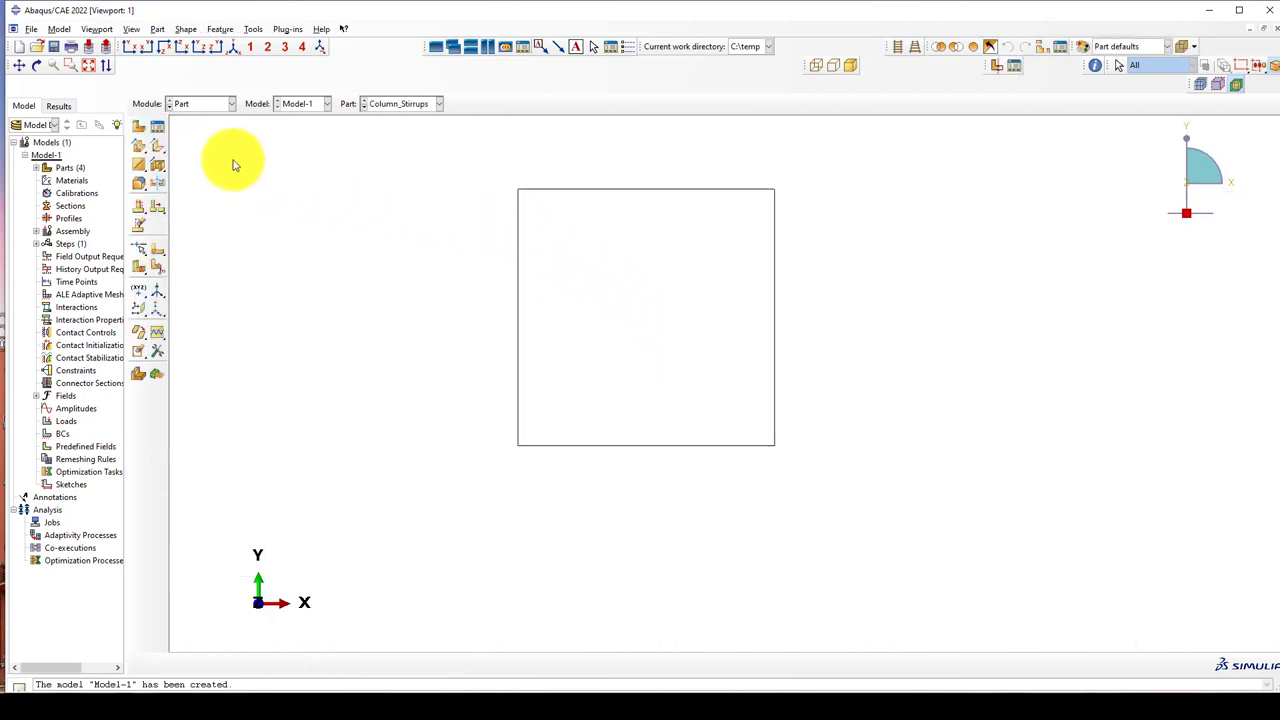
Step: Create a 3D deformable planar wire part named Beam-Stirrups, approximate size 8000, from a rectangle with corners 0,0 and 160,200
{"action": "left_click", "coordinate": [139, 127]}
{"action": "left_click", "coordinate": [396, 396]}
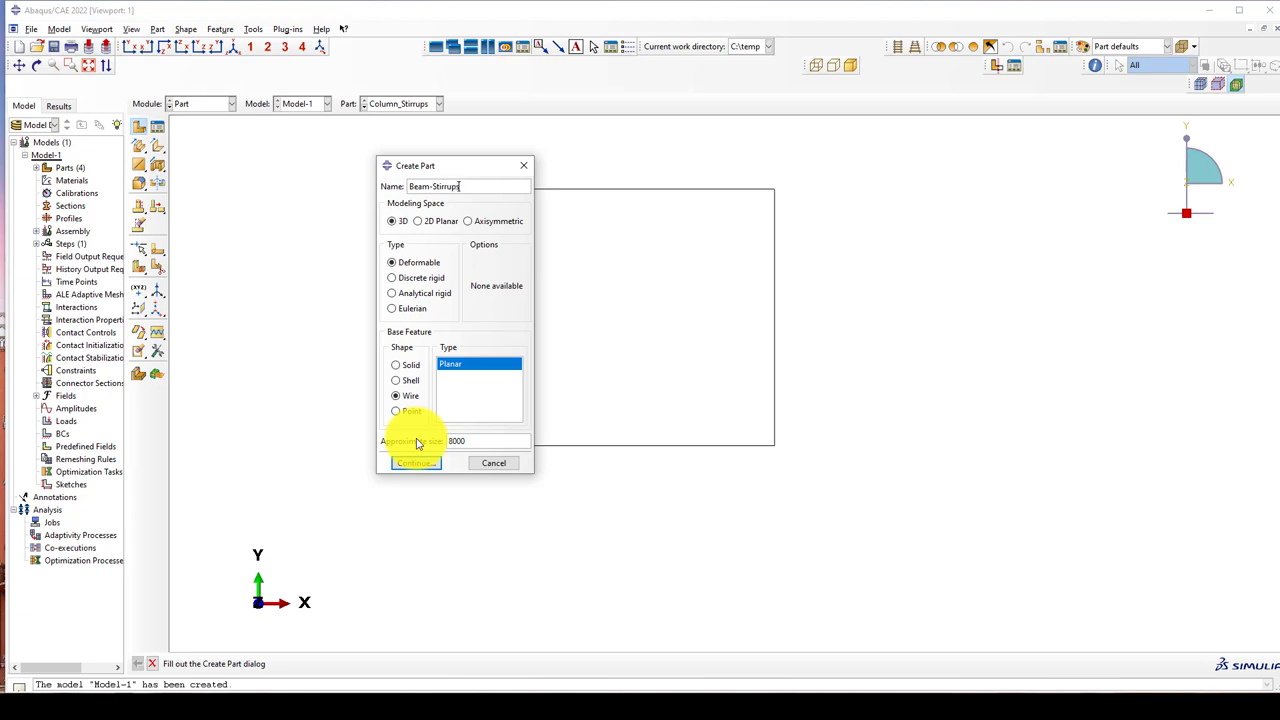
{"action": "left_click", "coordinate": [420, 463]}
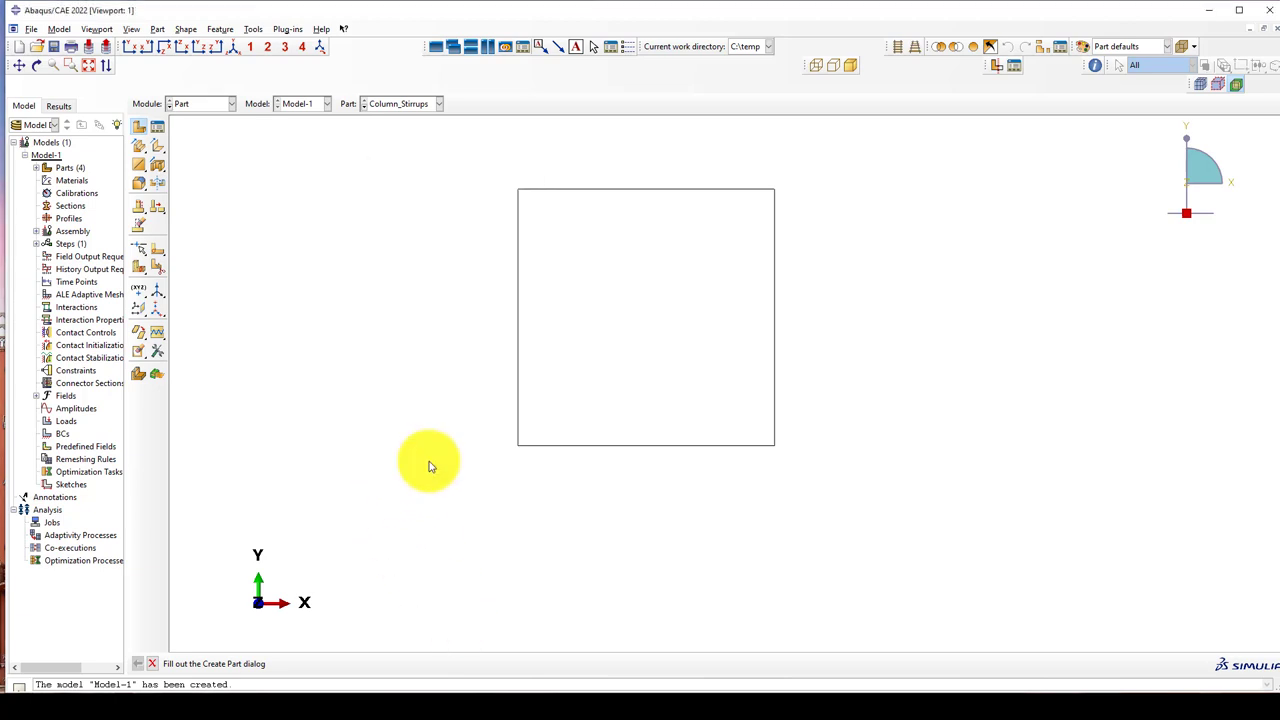
{"action": "left_click", "coordinate": [157, 146]}
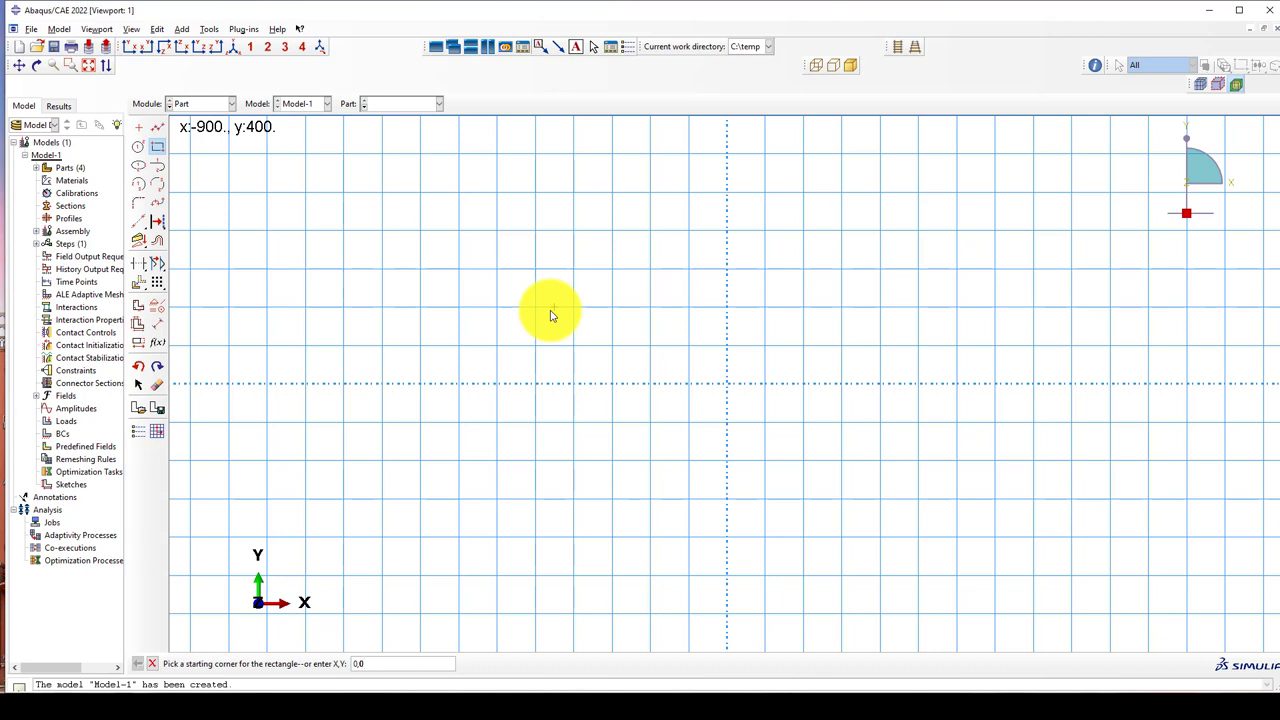
{"action": "left_click", "coordinate": [553, 307]}
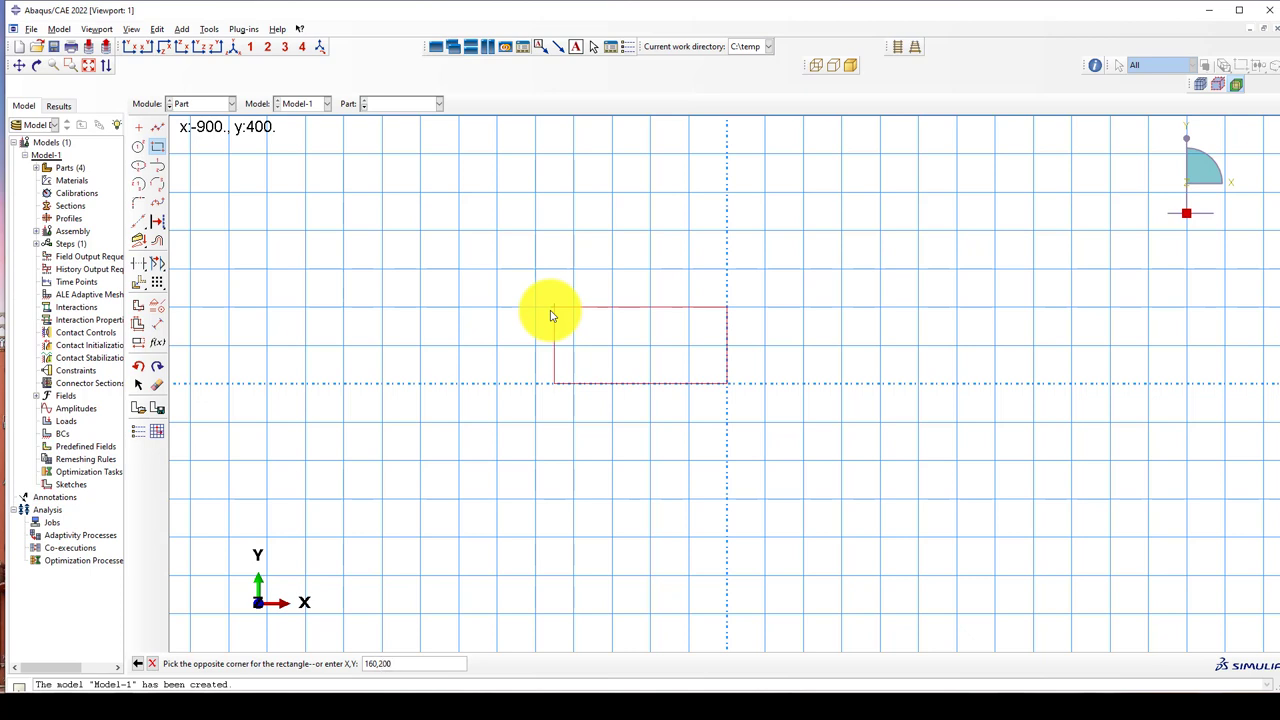
{"action": "key", "text": "Return"}
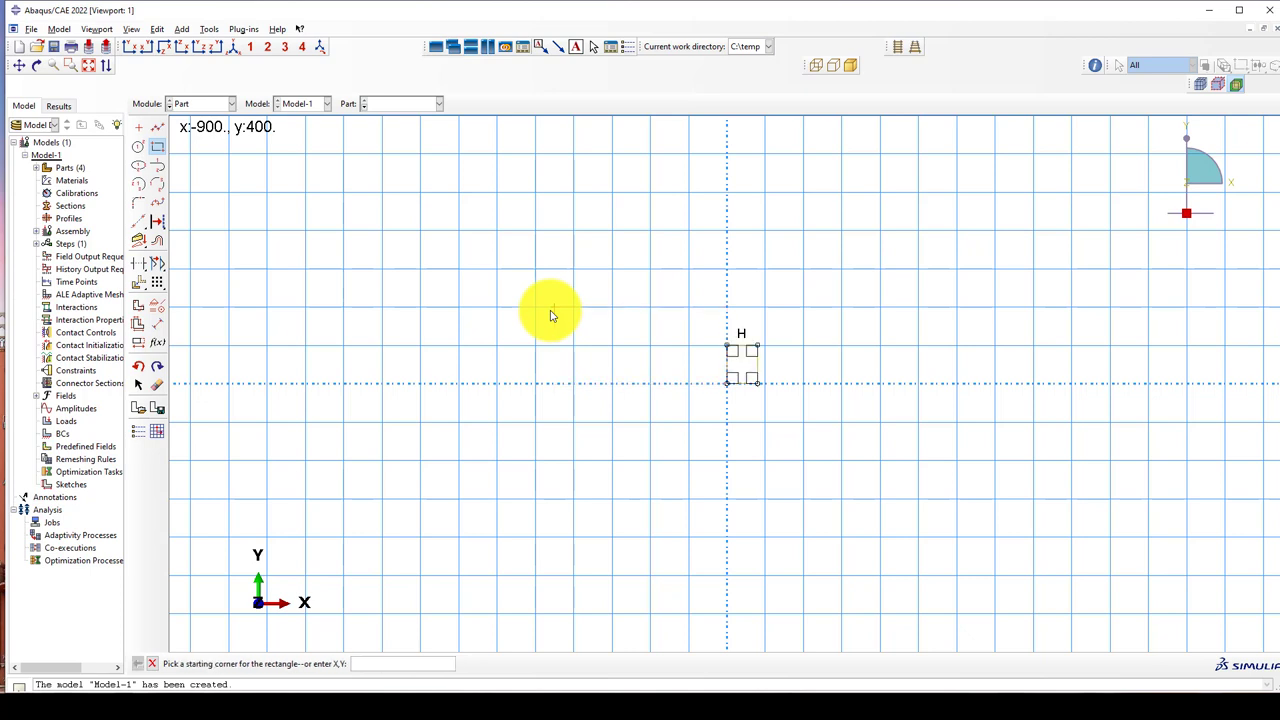
{"action": "scroll", "coordinate": [751, 380], "scroll_direction": "up", "scroll_amount": 3}
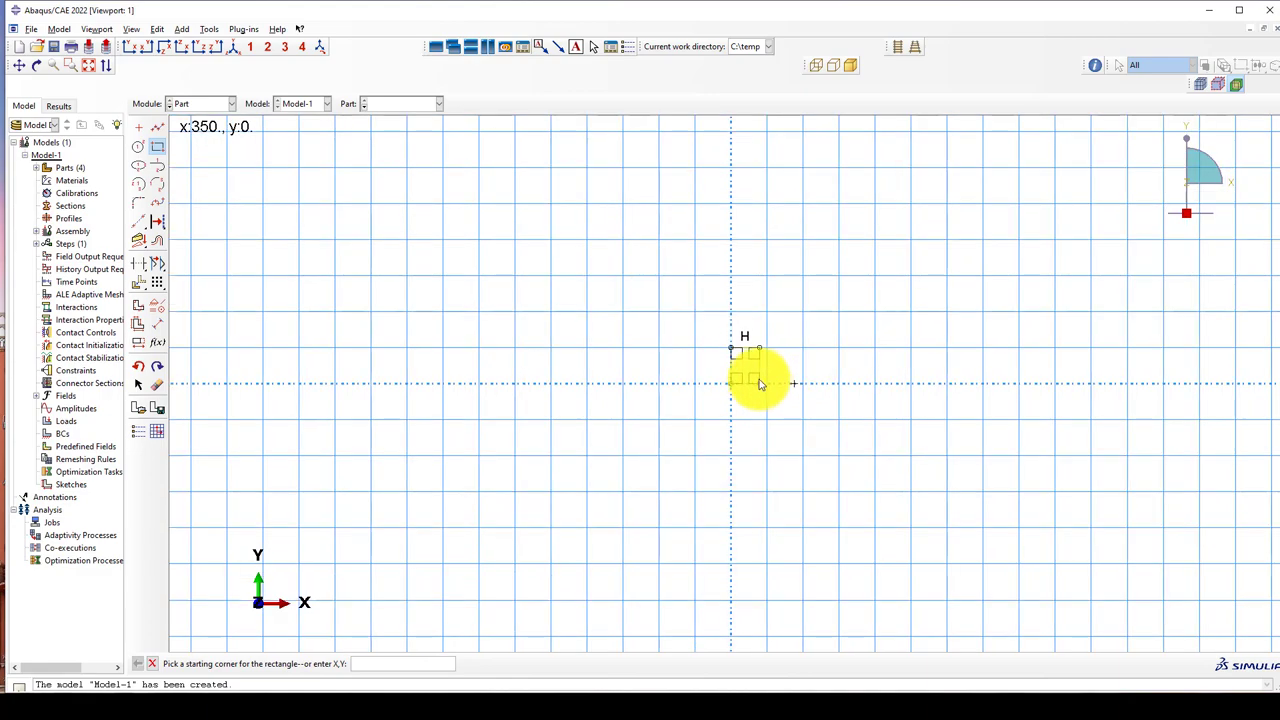
{"action": "scroll", "coordinate": [770, 380], "scroll_direction": "up", "scroll_amount": 3}
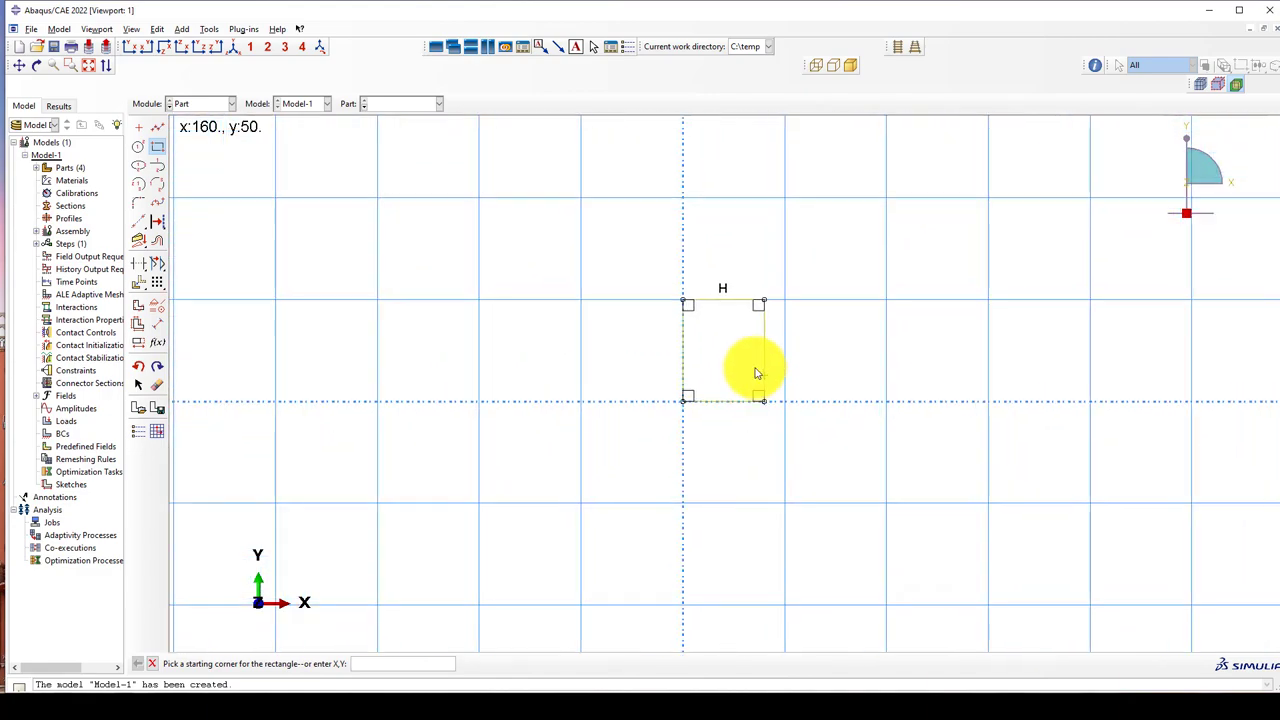
{"action": "middle_click", "coordinate": [754, 362]}
{"action": "middle_click", "coordinate": [754, 362]}
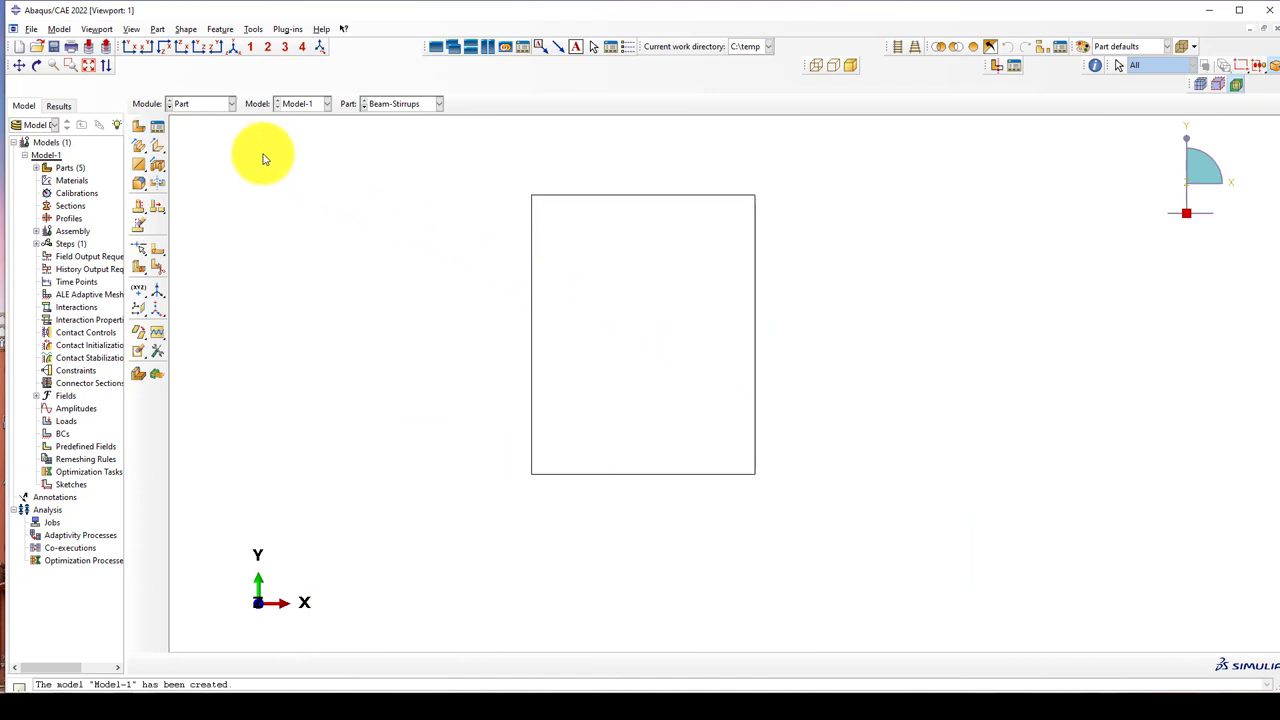
Step: Switch to the Property module and copy the ConcreteCDP material from the CDP25.lib material library into Model-1
{"action": "left_click", "coordinate": [208, 104]}
{"action": "left_click", "coordinate": [211, 132]}
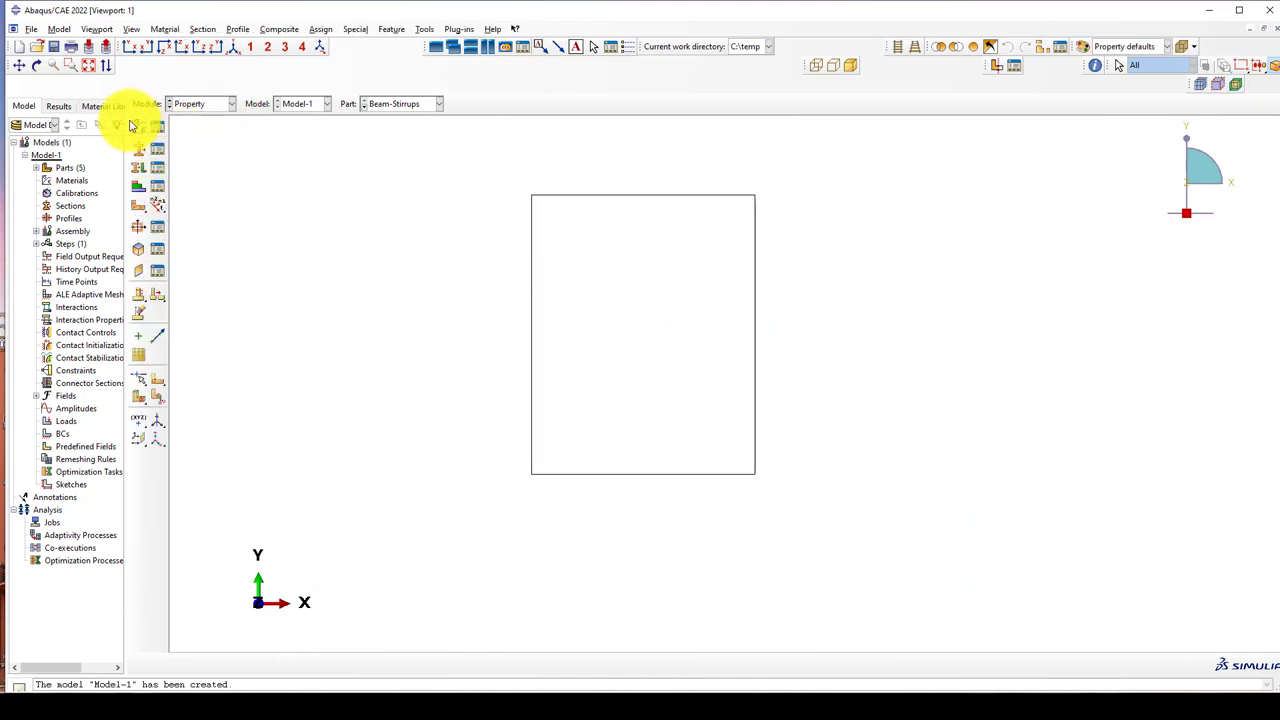
{"action": "left_click", "coordinate": [112, 106]}
{"action": "left_click", "coordinate": [116, 130]}
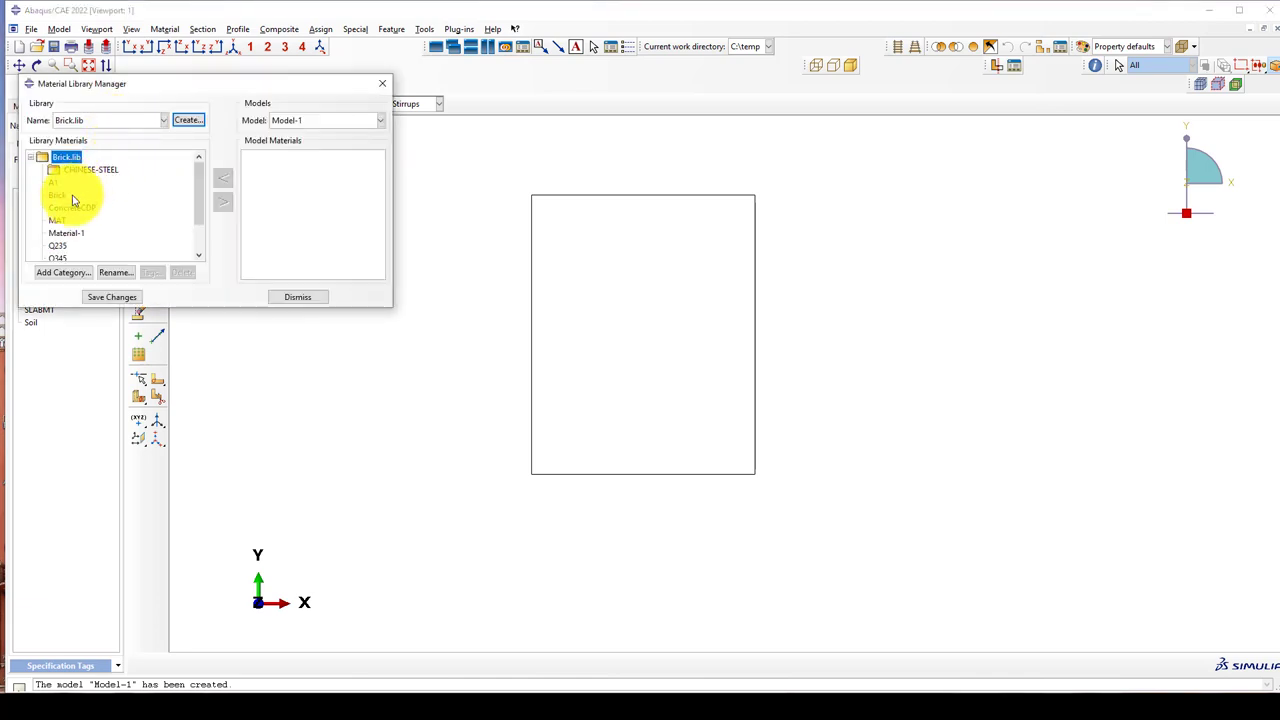
{"action": "scroll", "coordinate": [69, 232], "scroll_direction": "down", "scroll_amount": 1}
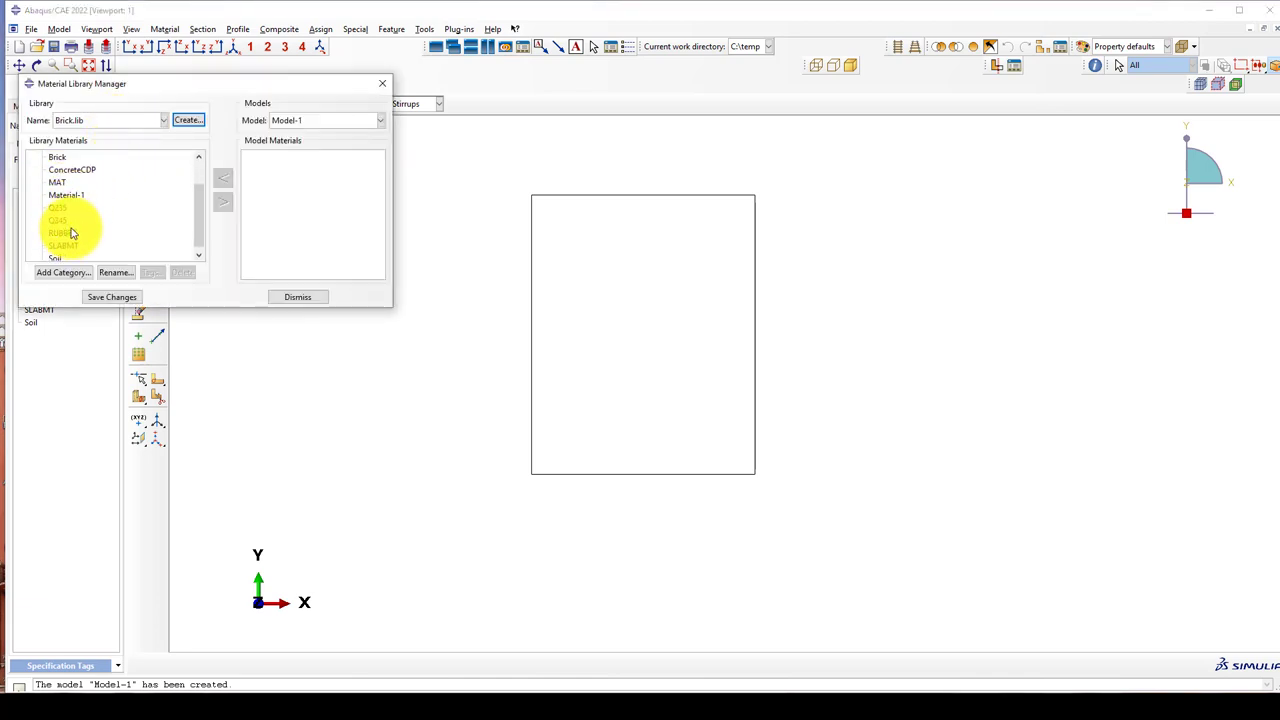
{"action": "left_click", "coordinate": [113, 121]}
{"action": "left_click", "coordinate": [87, 163]}
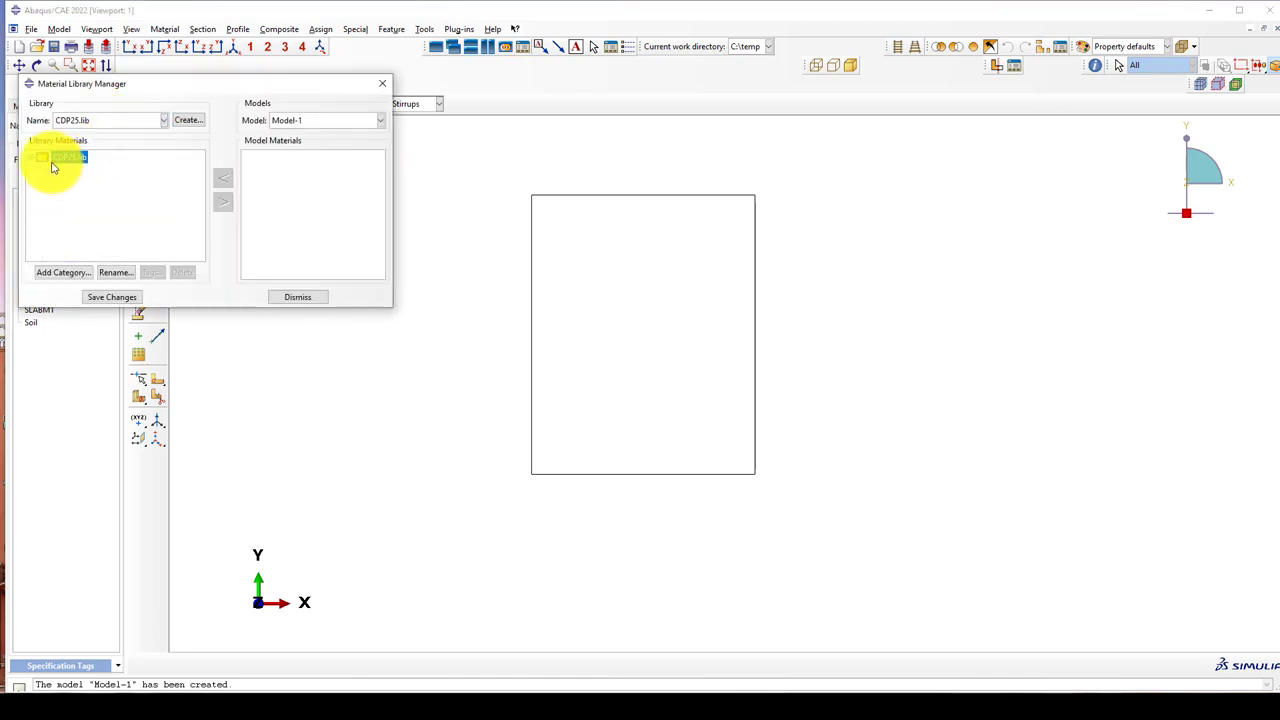
{"action": "left_click", "coordinate": [72, 170]}
{"action": "left_click", "coordinate": [222, 201]}
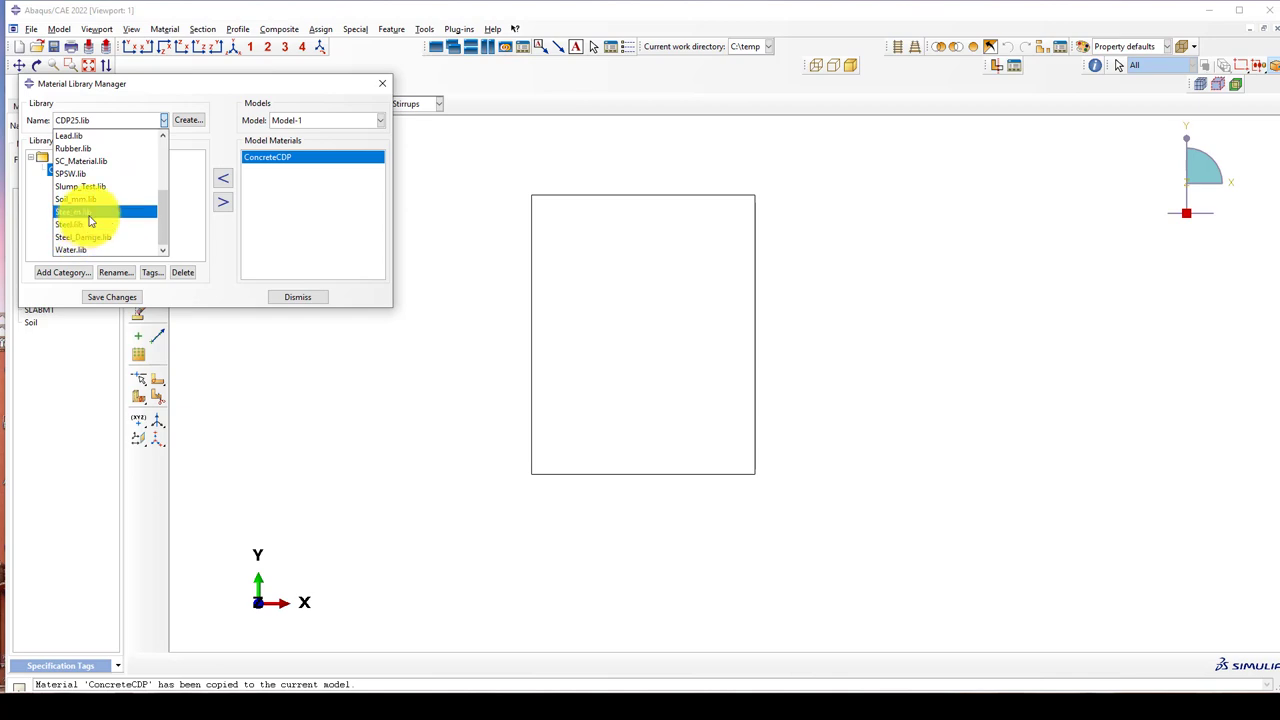
Step: Browse the material libraries, including SPSW.lib and Steel_Damge.lib, for a suitable steel material
{"action": "left_click", "coordinate": [89, 223]}
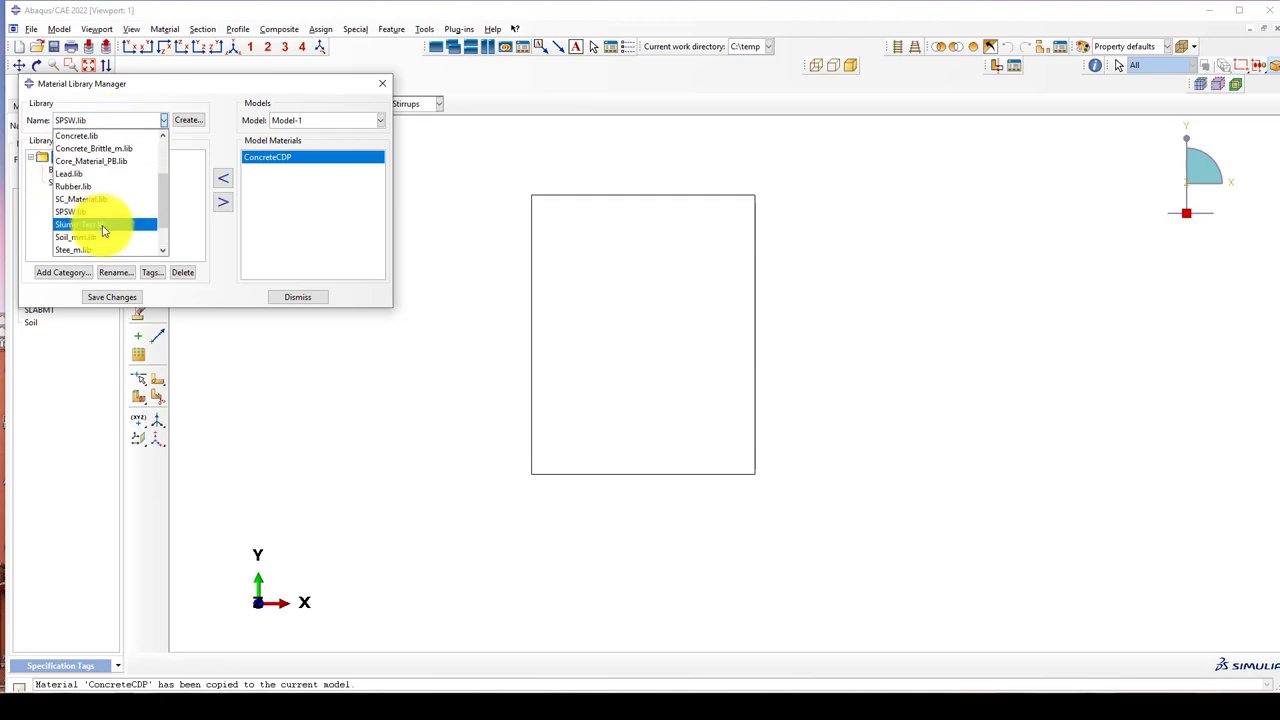
{"action": "scroll", "coordinate": [102, 228], "scroll_direction": "down", "scroll_amount": 1}
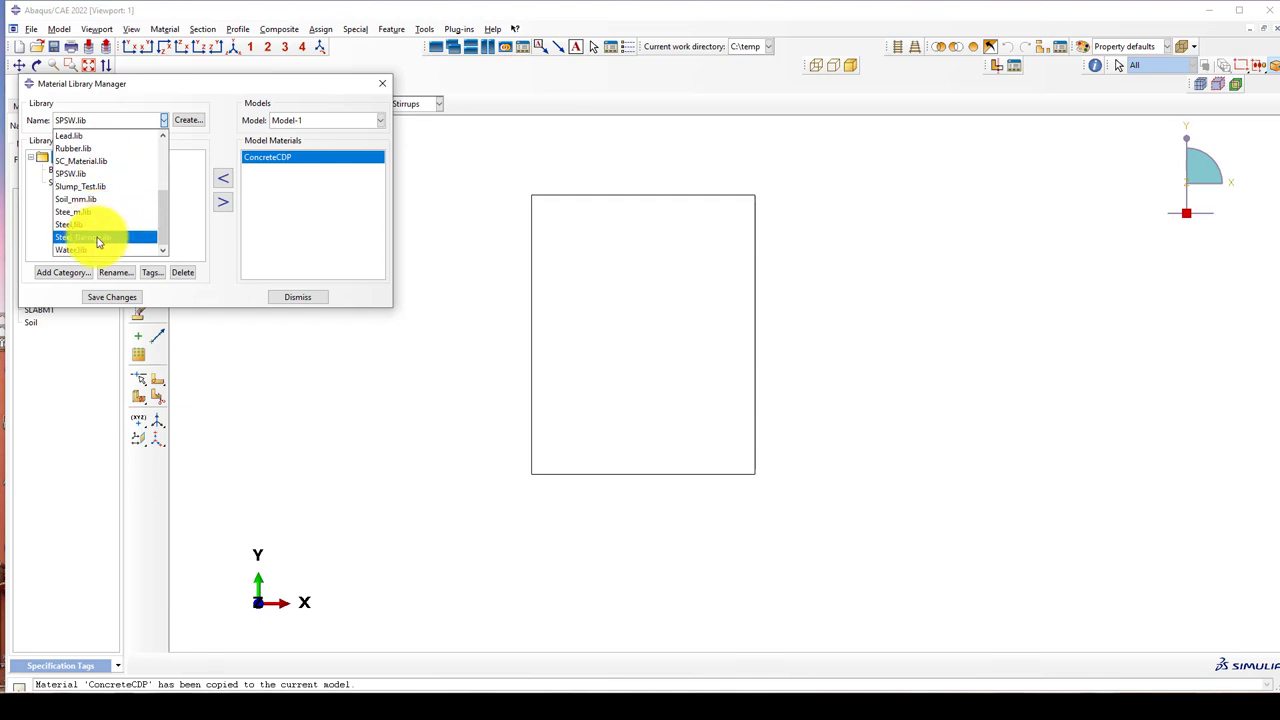
{"action": "left_click", "coordinate": [91, 237]}
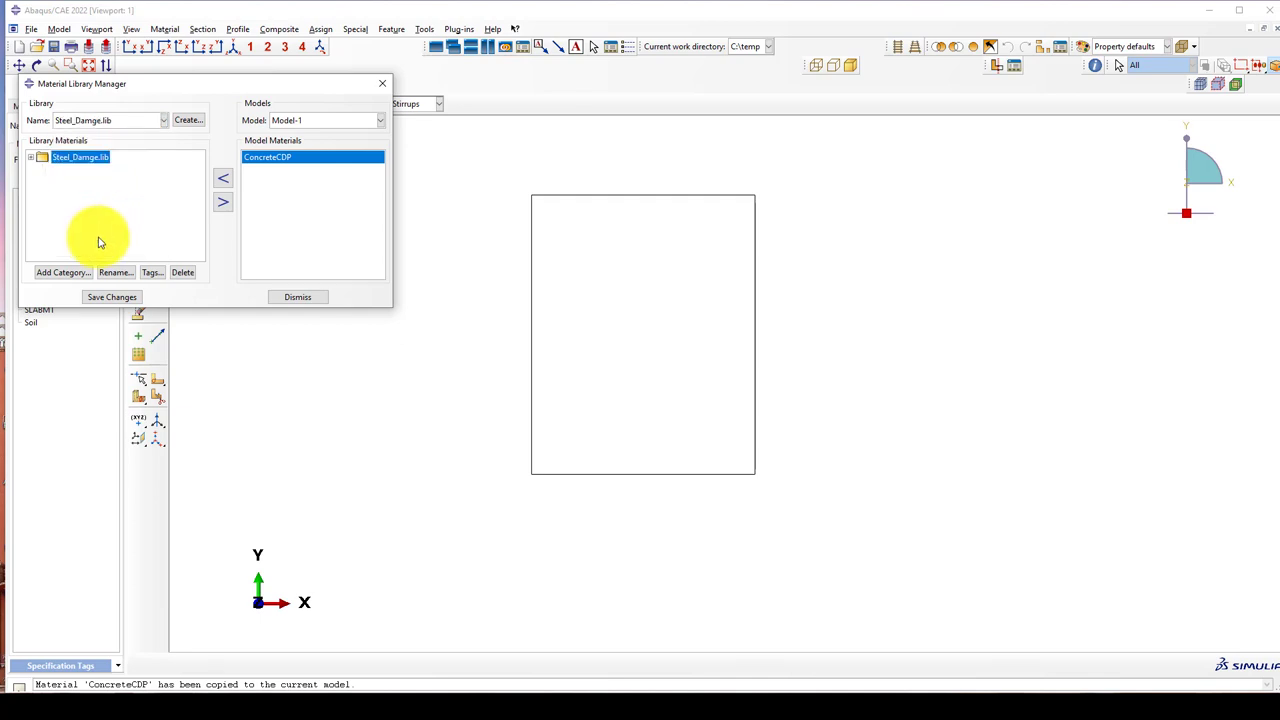
{"action": "left_click", "coordinate": [108, 120]}
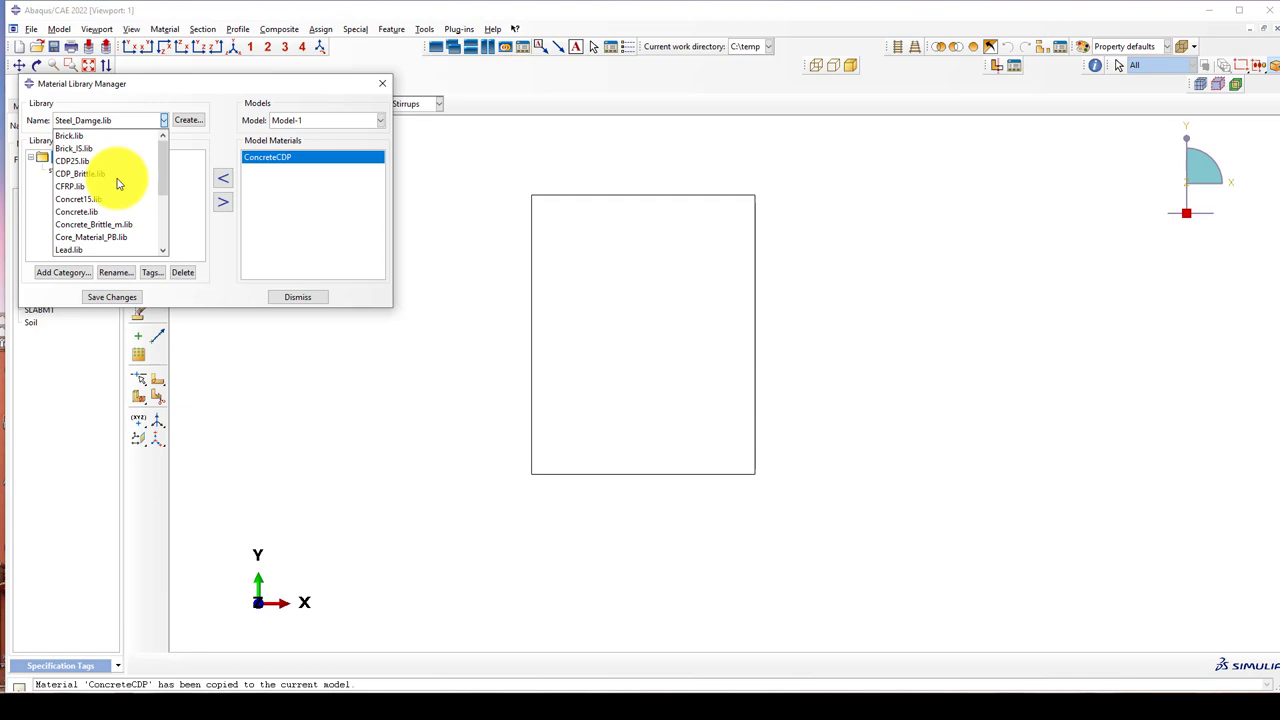
{"action": "scroll", "coordinate": [110, 205], "scroll_direction": "down", "scroll_amount": 3}
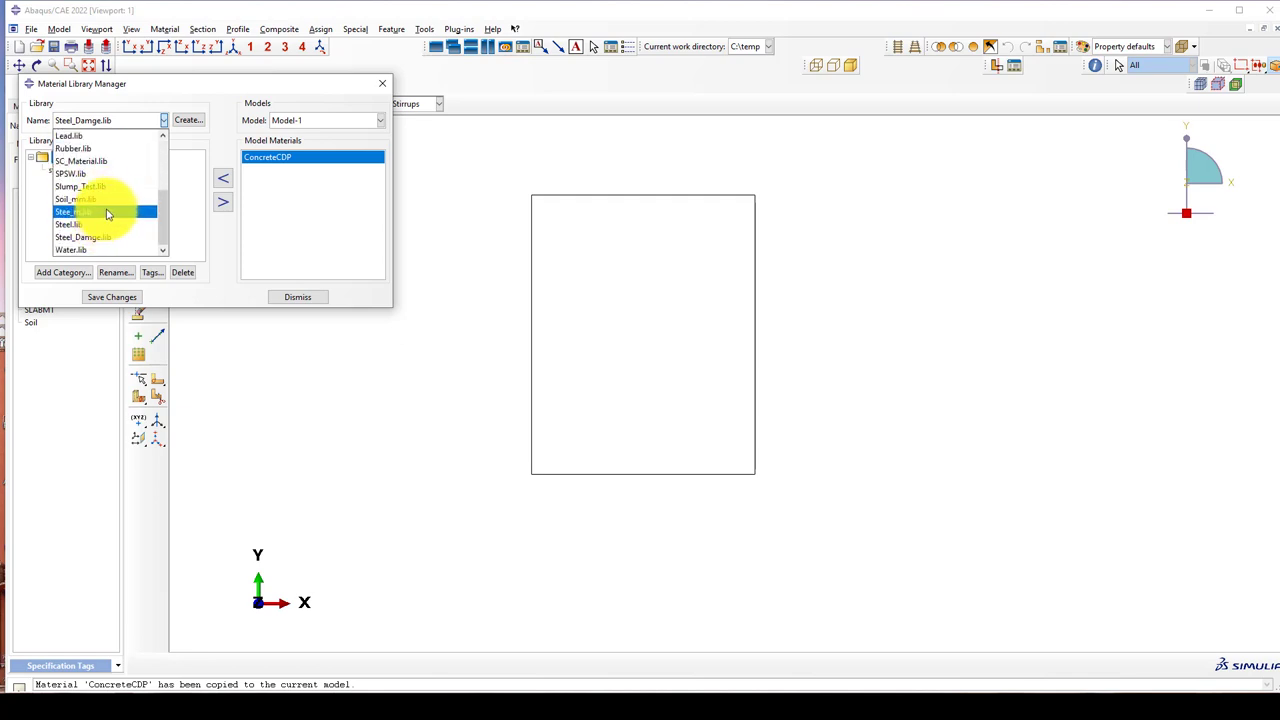
{"action": "left_click", "coordinate": [150, 125]}
{"action": "left_click", "coordinate": [145, 121]}
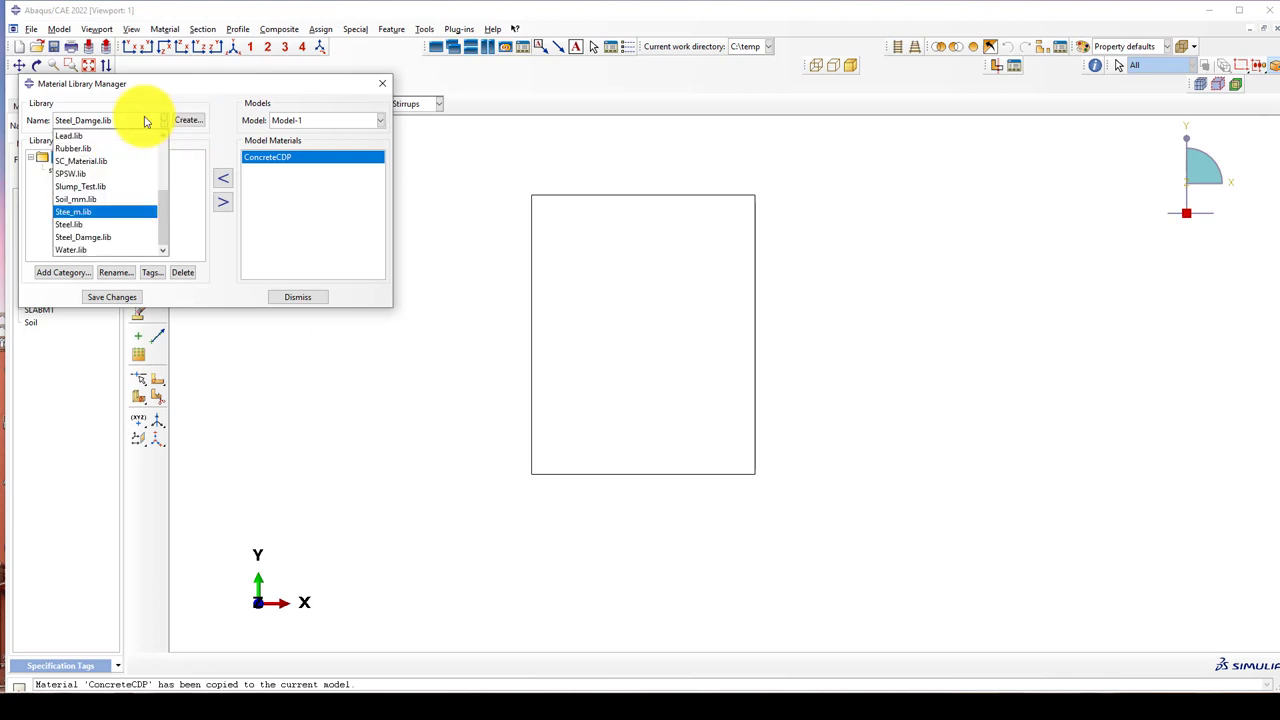
{"action": "left_click", "coordinate": [145, 121]}
{"action": "left_click", "coordinate": [280, 299]}
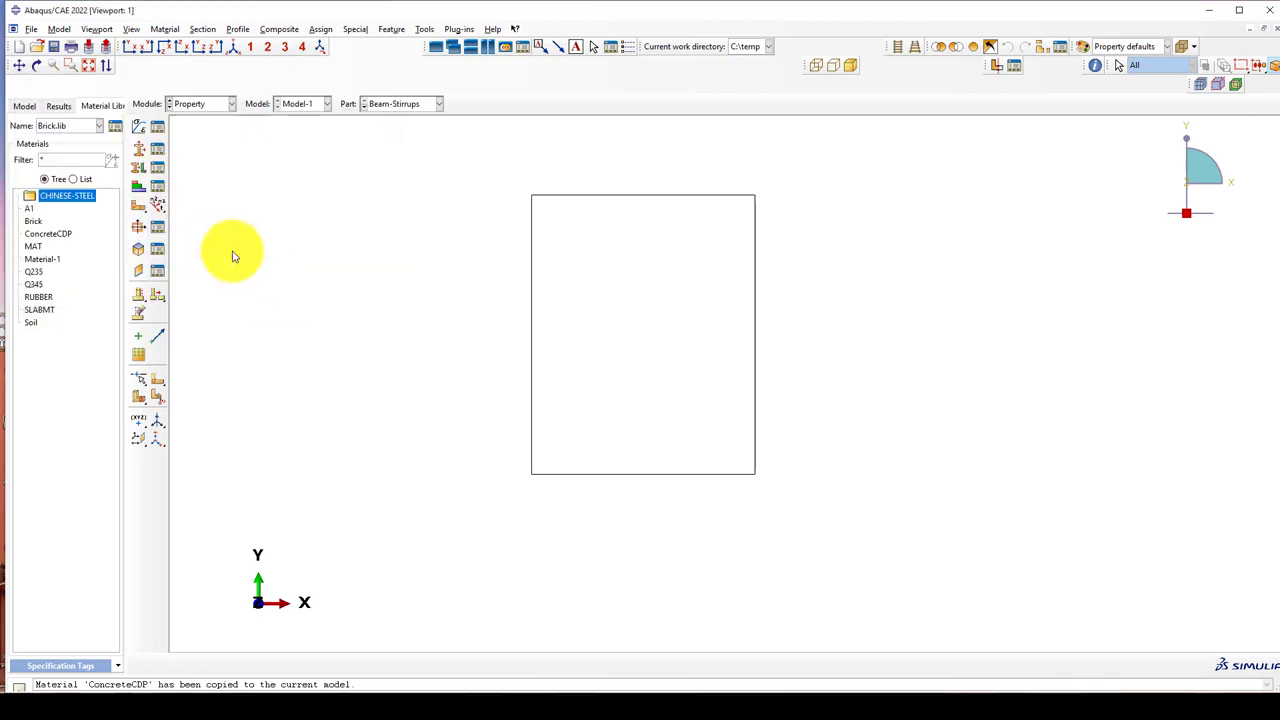
{"action": "left_click", "coordinate": [115, 126]}
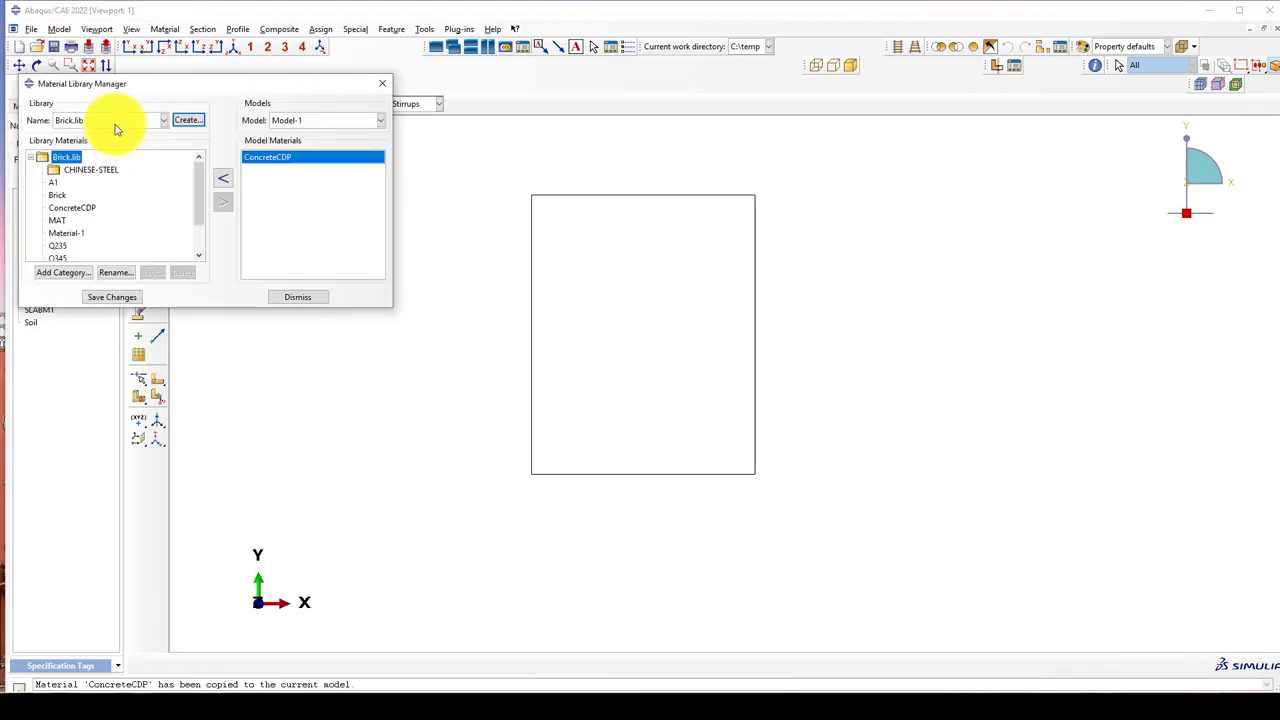
{"action": "left_click", "coordinate": [382, 83]}
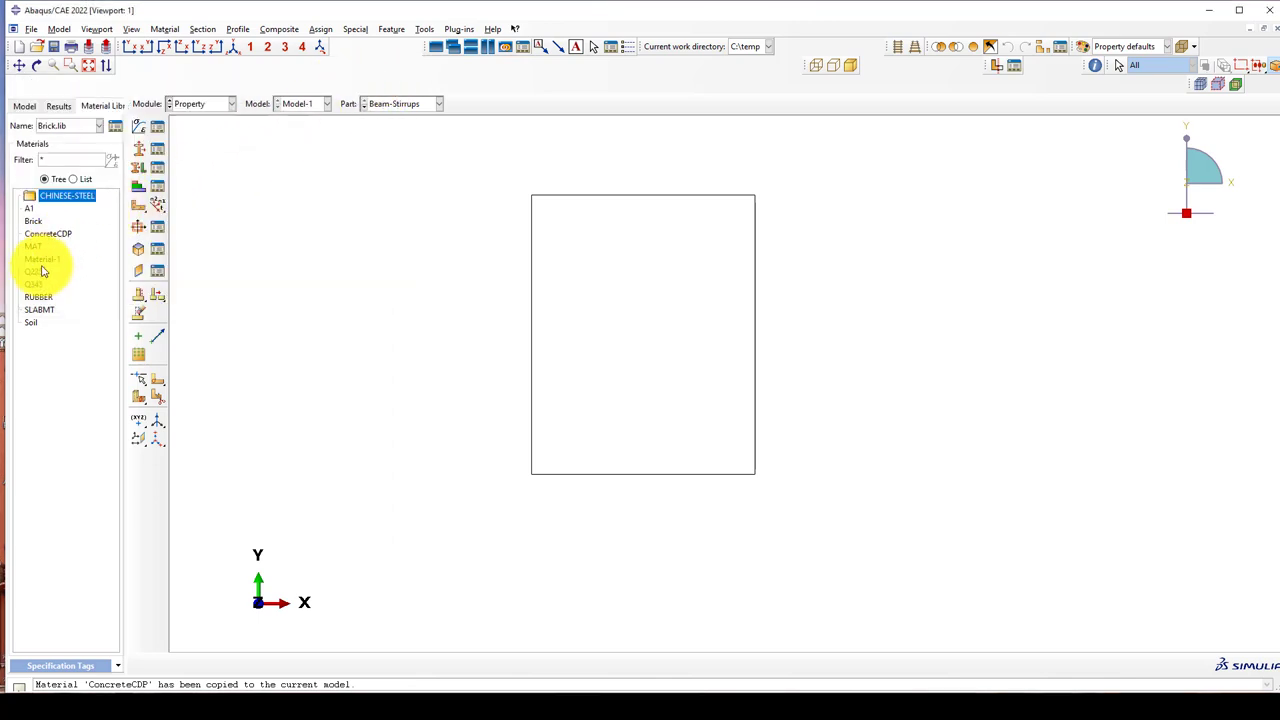
Step: Copy the Q235 steel material from the Brick.lib material library into Model-1
{"action": "left_click", "coordinate": [115, 126]}
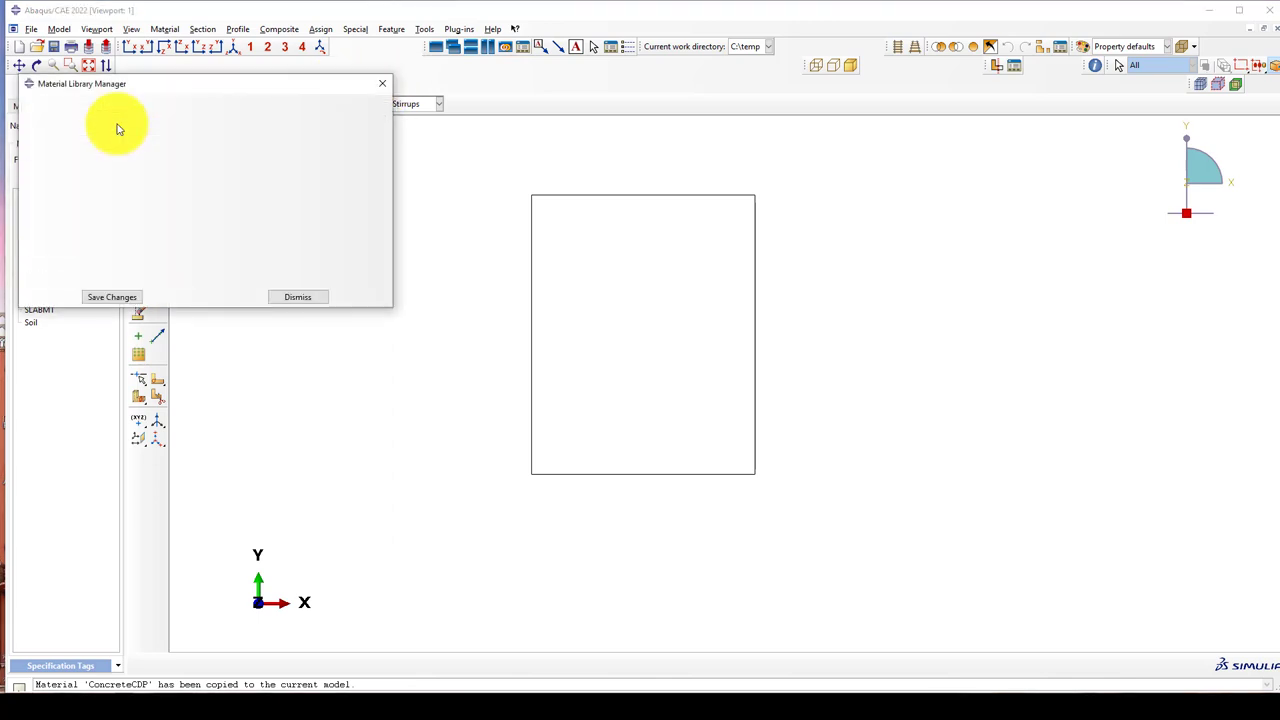
{"action": "scroll", "coordinate": [90, 215], "scroll_direction": "down", "scroll_amount": 2}
{"action": "left_click", "coordinate": [57, 204]}
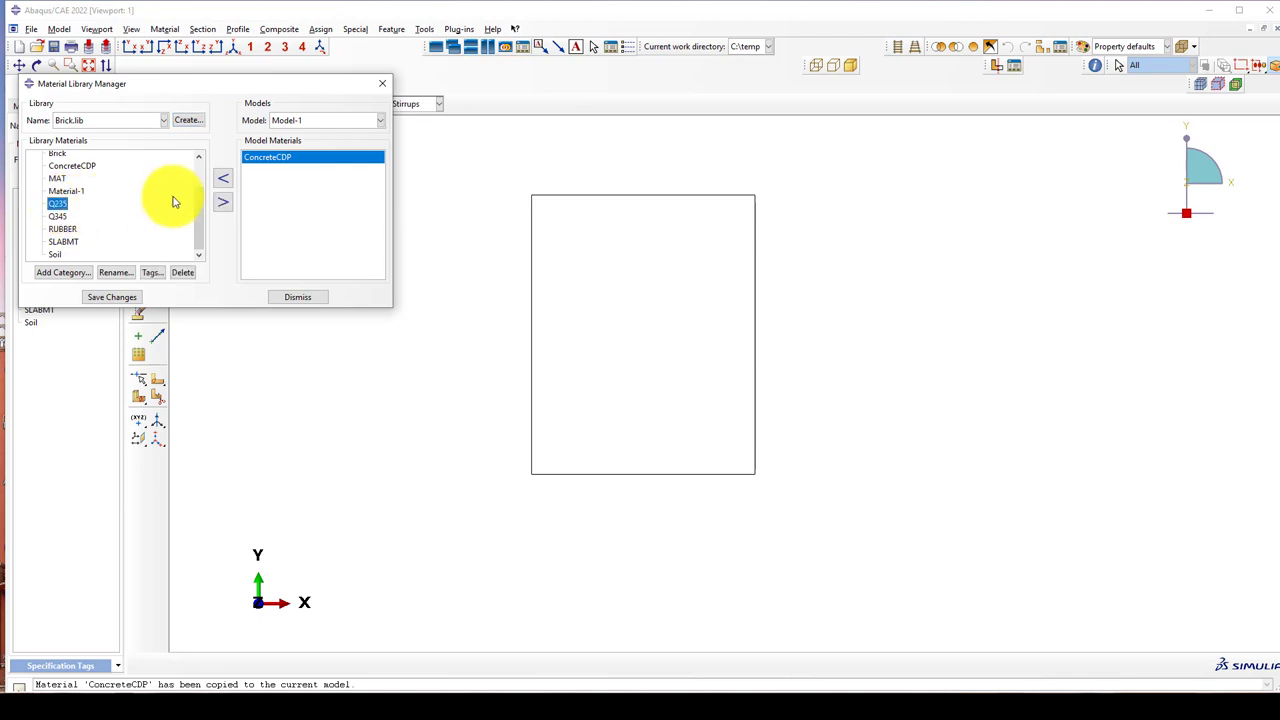
{"action": "left_click", "coordinate": [221, 205]}
{"action": "left_click", "coordinate": [290, 297]}
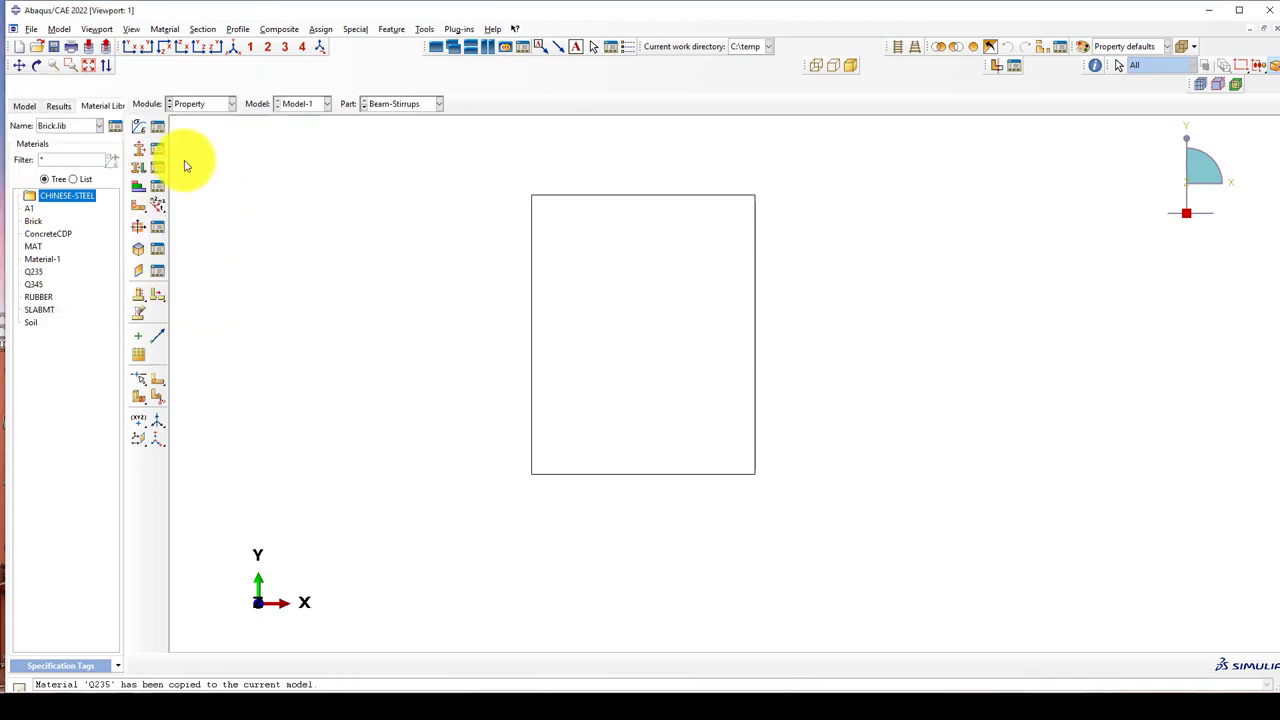
Step: Review the ConcreteCDP material's density, elastic, plasticity and compressive behavior data
{"action": "left_click", "coordinate": [157, 131]}
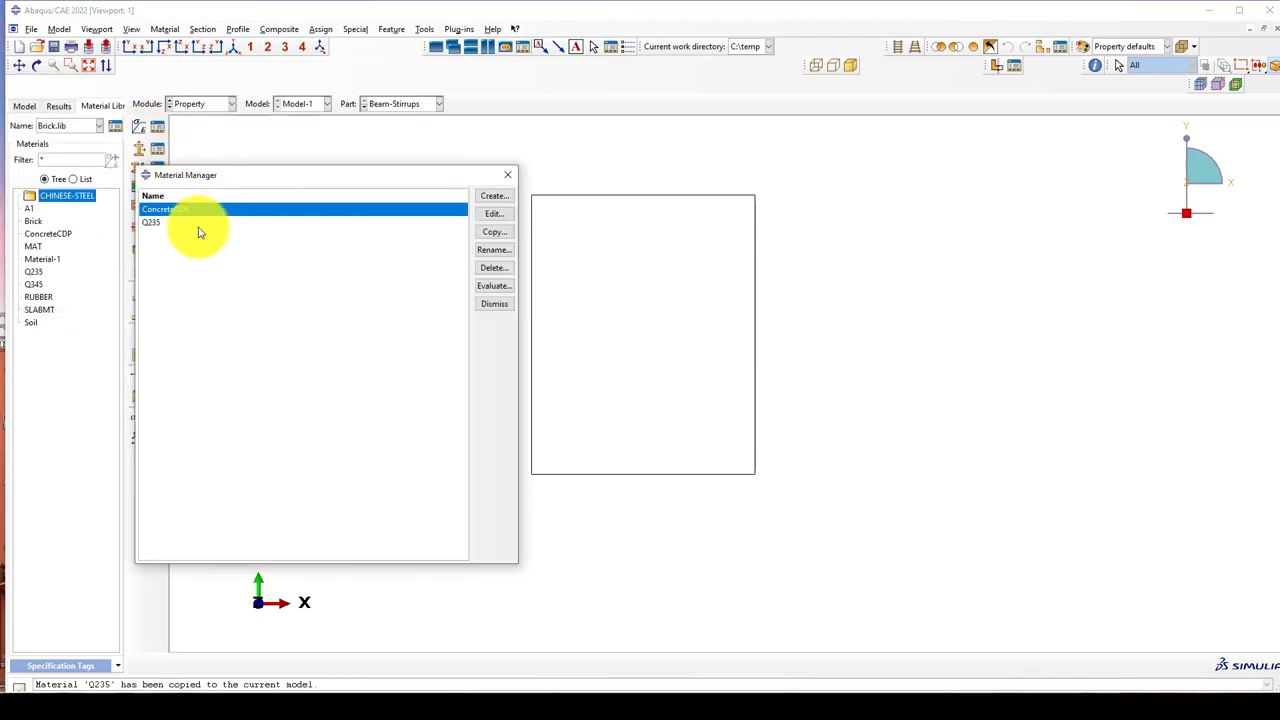
{"action": "left_click", "coordinate": [490, 212]}
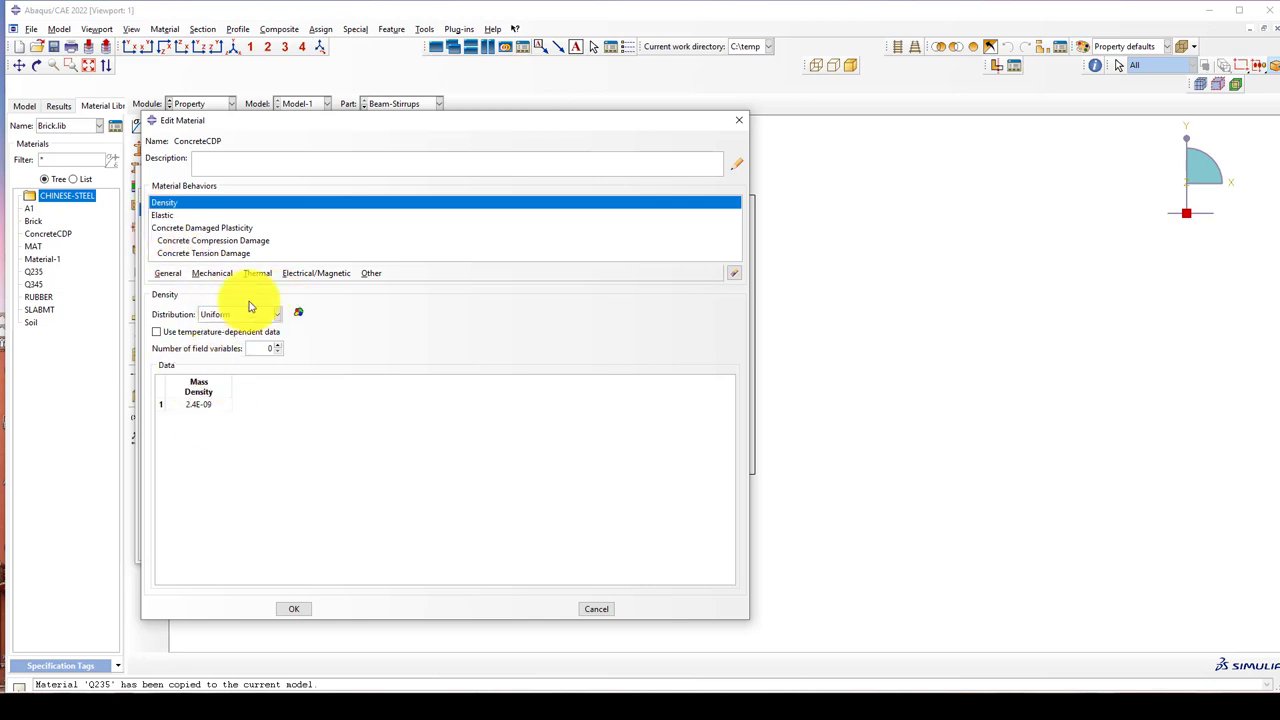
{"action": "left_click", "coordinate": [163, 216]}
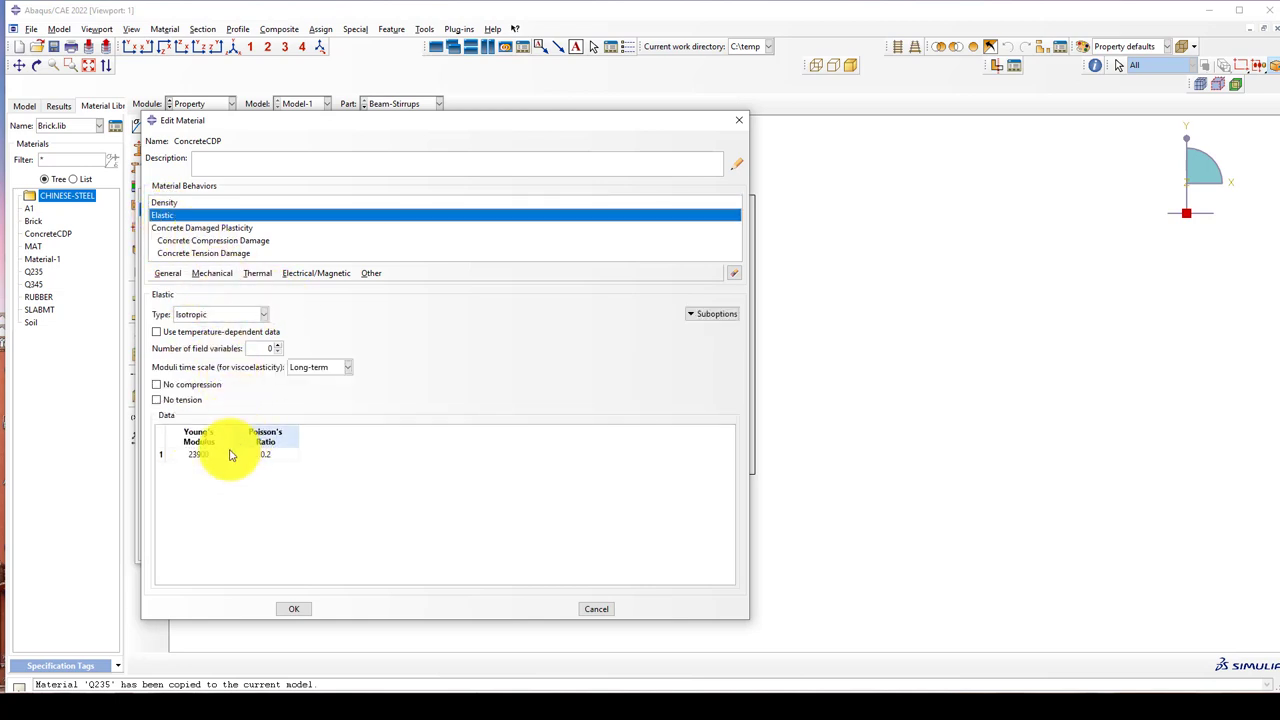
{"action": "left_click", "coordinate": [180, 228]}
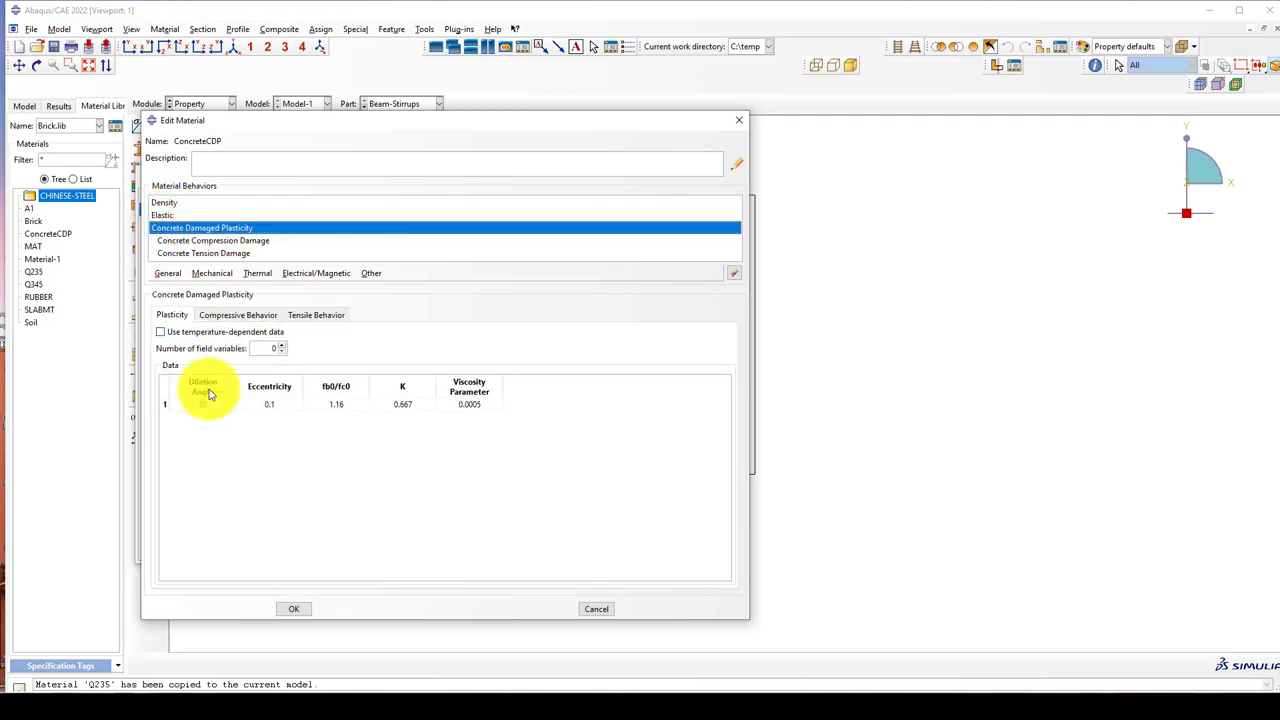
{"action": "left_click", "coordinate": [186, 242]}
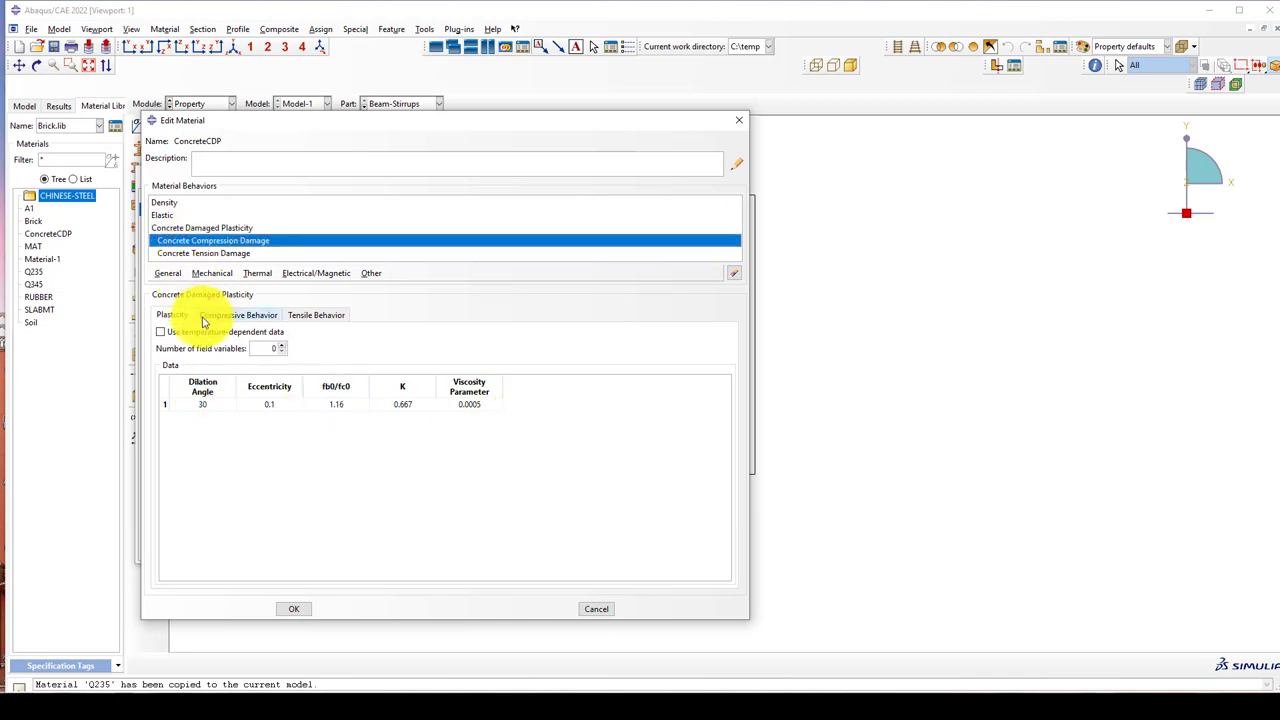
{"action": "left_click", "coordinate": [238, 315]}
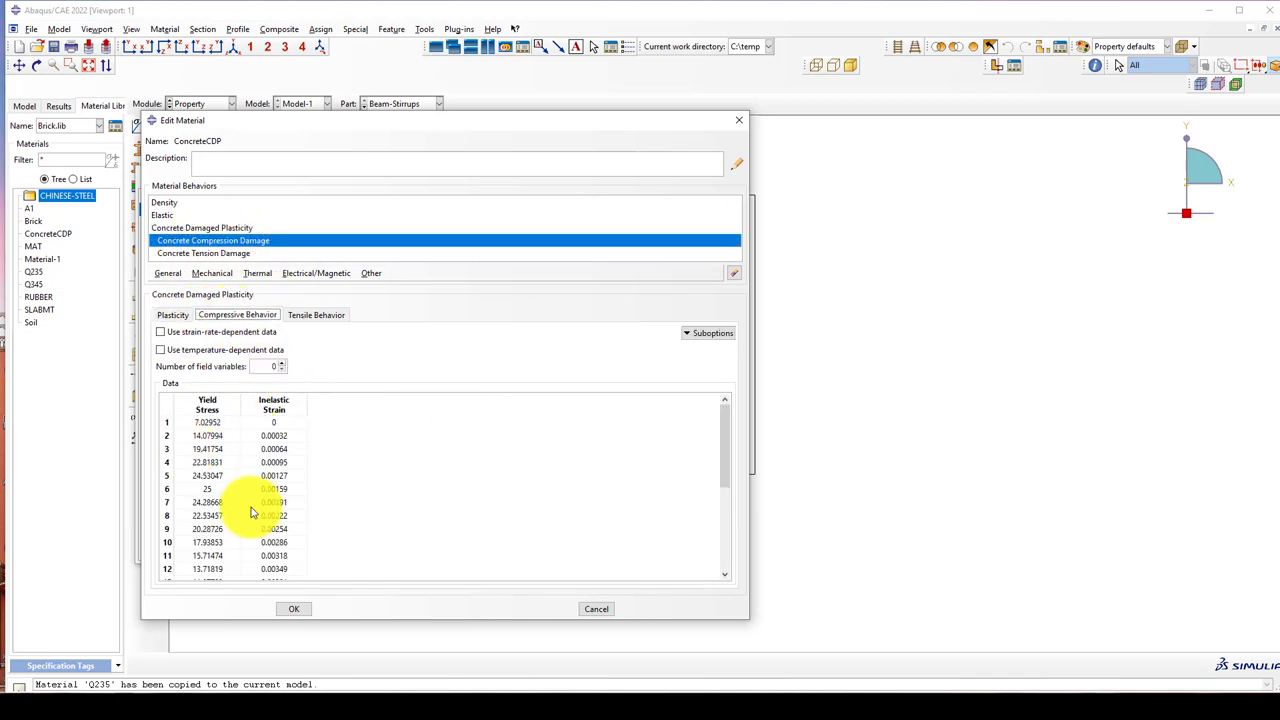
{"action": "scroll", "coordinate": [255, 507], "scroll_direction": "down", "scroll_amount": 3}
{"action": "scroll", "coordinate": [250, 507], "scroll_direction": "up", "scroll_amount": 2}
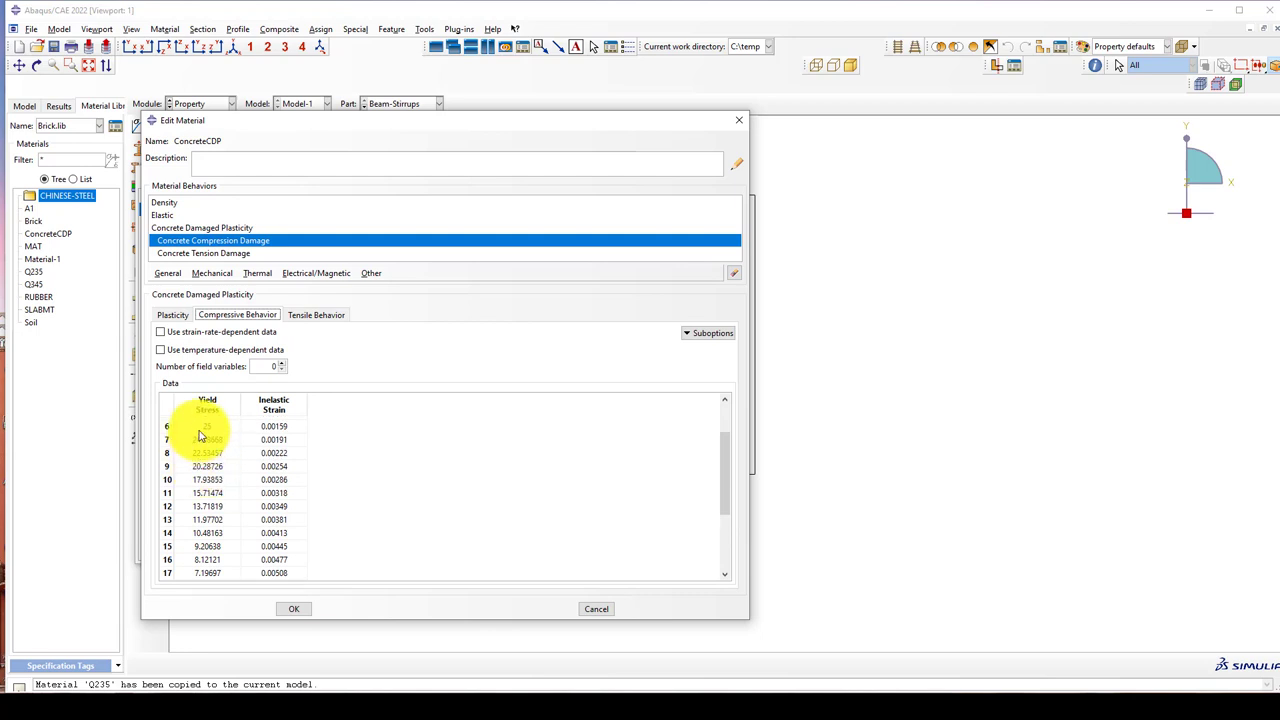
Step: Inspect the tensile behavior and Concrete Tension Damage data of ConcreteCDP, then close its material definition
{"action": "left_click", "coordinate": [316, 315]}
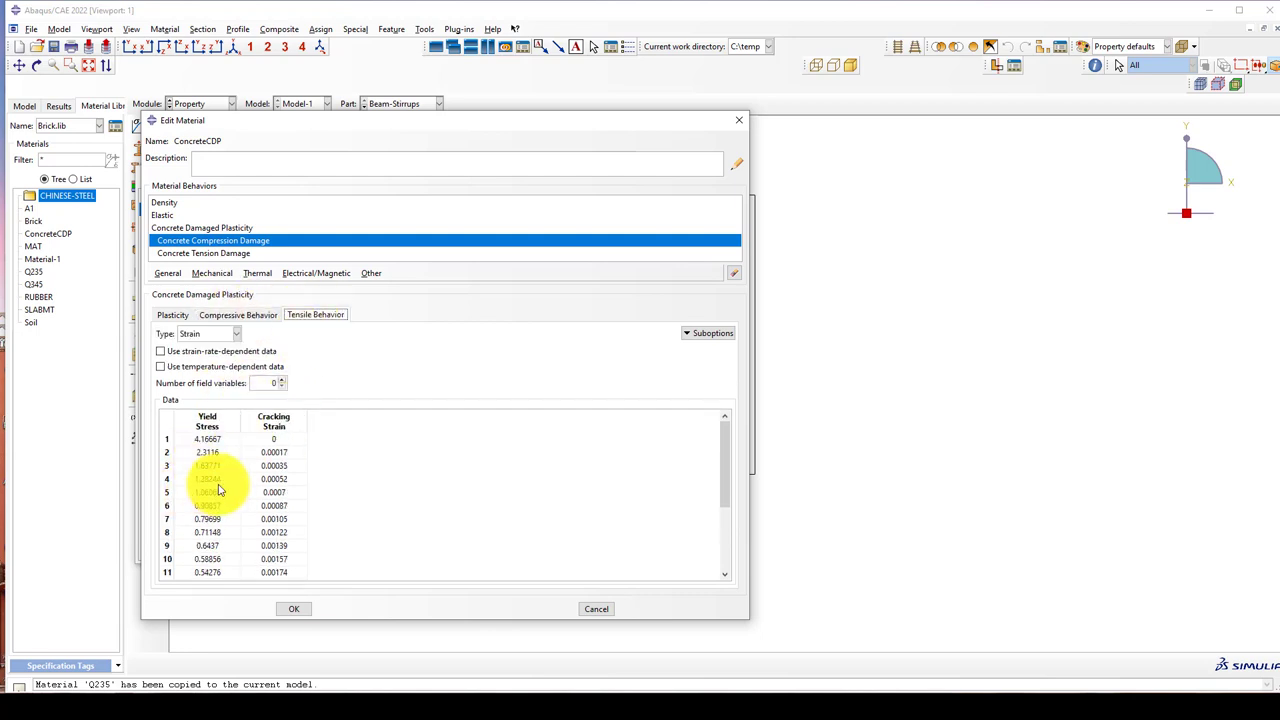
{"action": "left_click", "coordinate": [205, 253]}
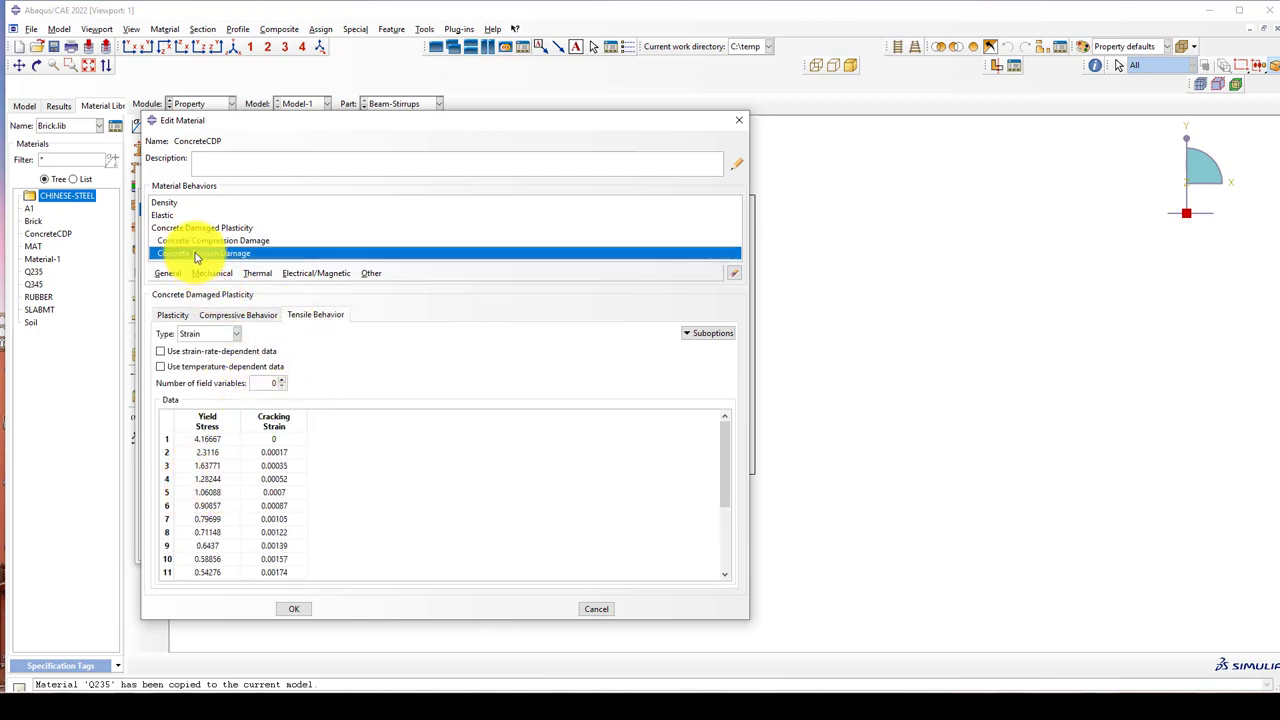
{"action": "left_click", "coordinate": [705, 334]}
{"action": "left_click", "coordinate": [705, 350]}
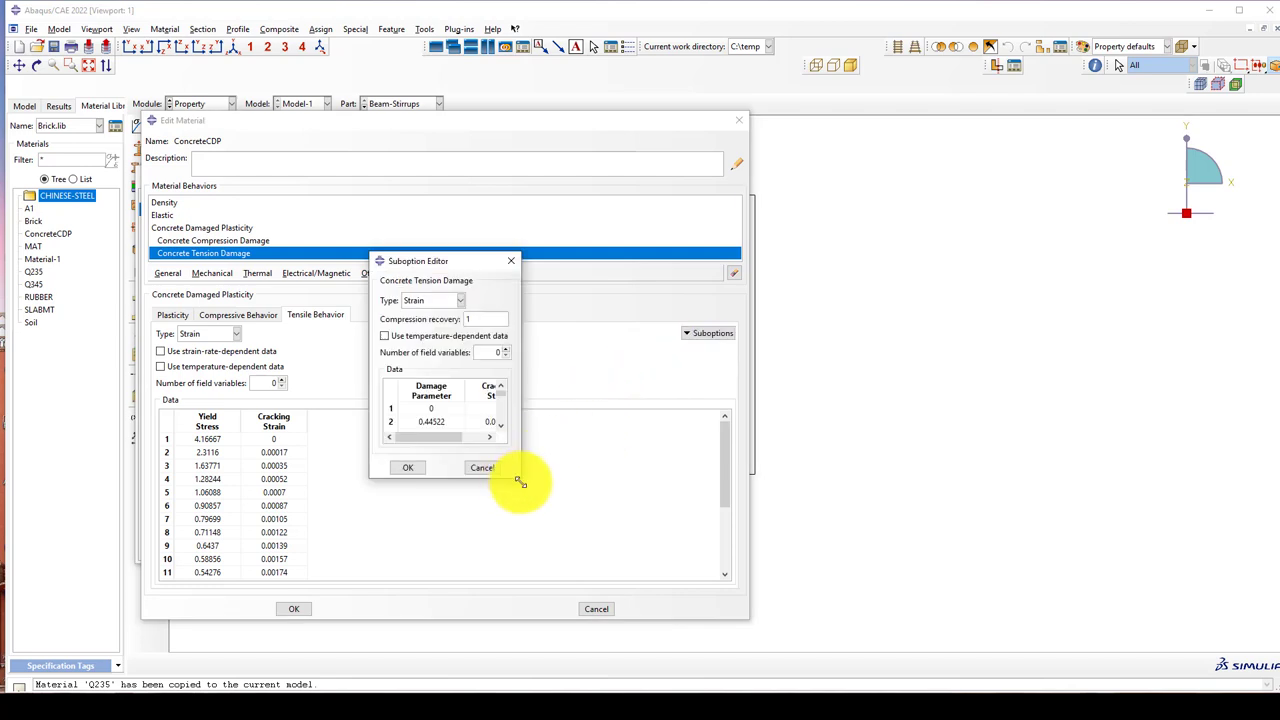
{"action": "left_click_drag", "start_coordinate": [520, 482], "coordinate": [612, 618]}
{"action": "left_click", "coordinate": [429, 606]}
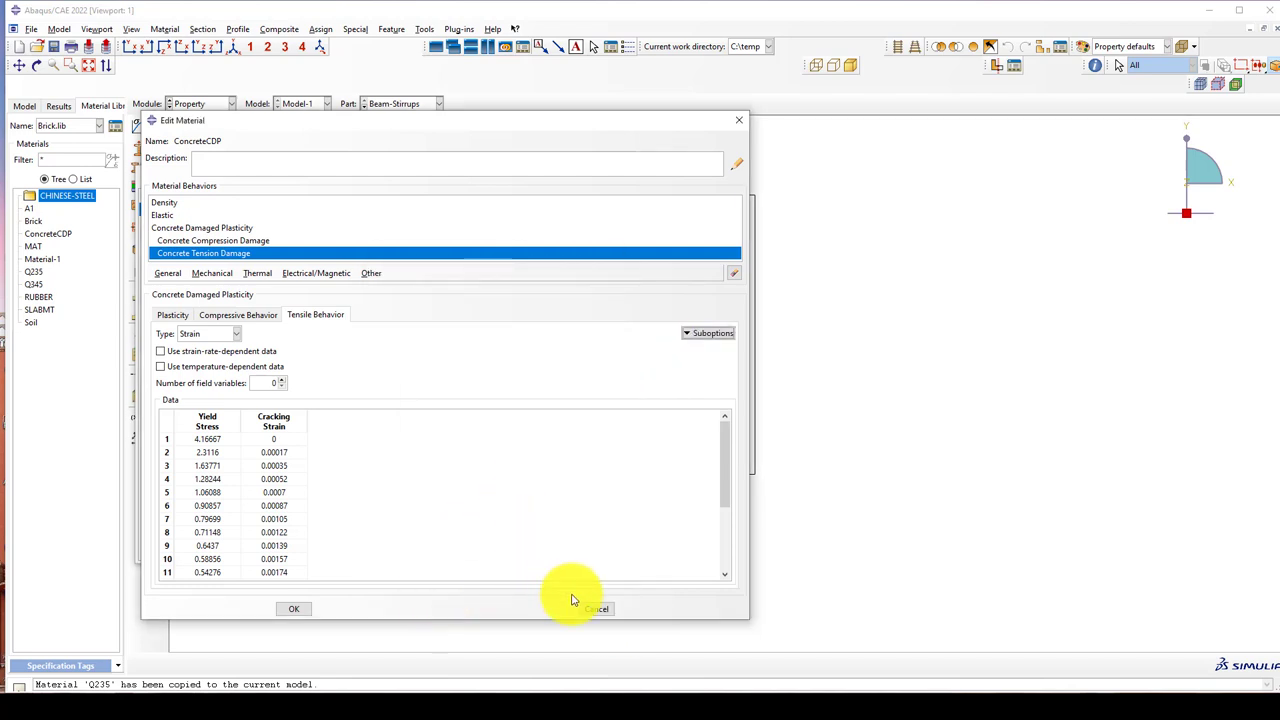
{"action": "left_click", "coordinate": [294, 608]}
Step: Review the density, elastic and plastic data of the Q235 material and close the material manager
{"action": "left_click", "coordinate": [206, 222]}
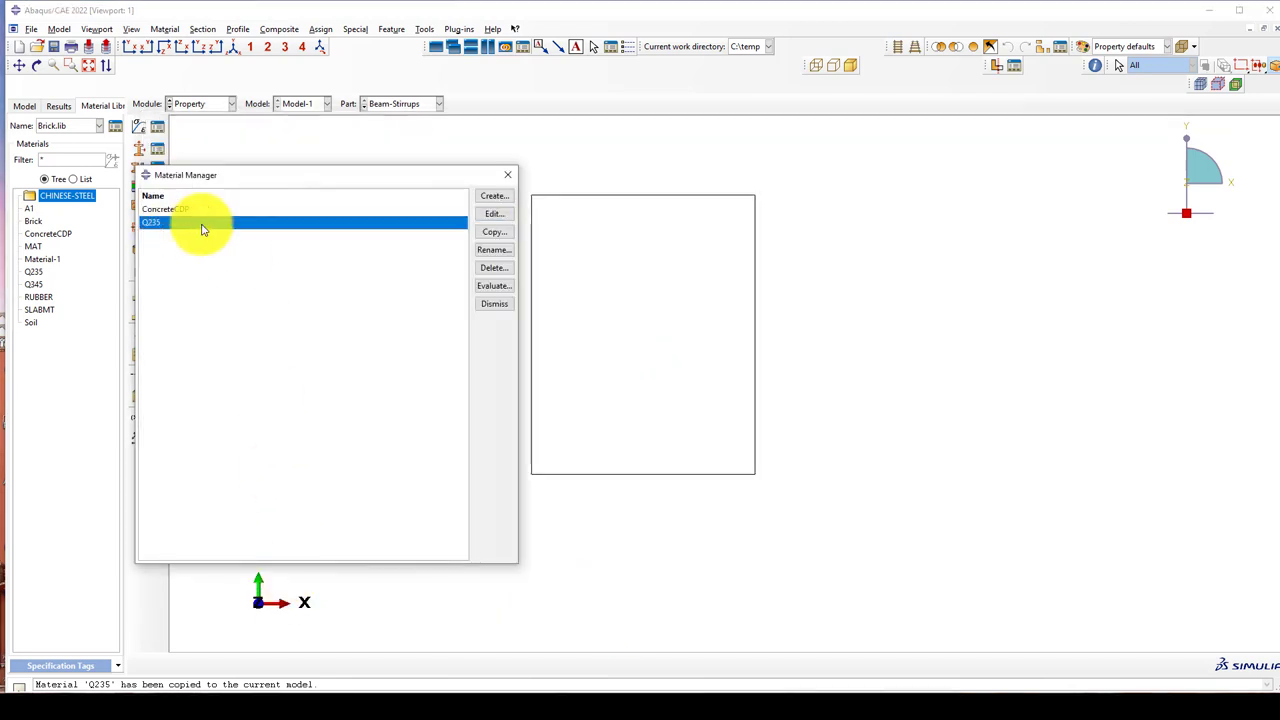
{"action": "left_click", "coordinate": [494, 214]}
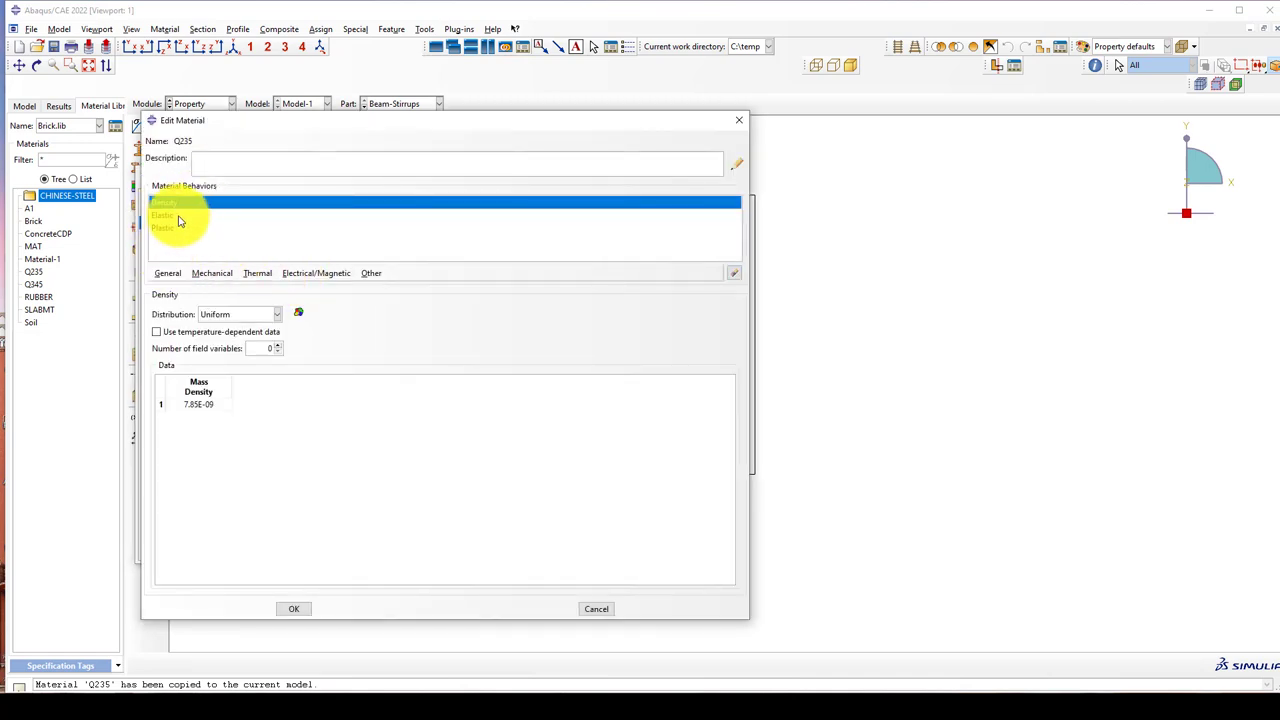
{"action": "left_click", "coordinate": [174, 217]}
{"action": "left_click", "coordinate": [167, 228]}
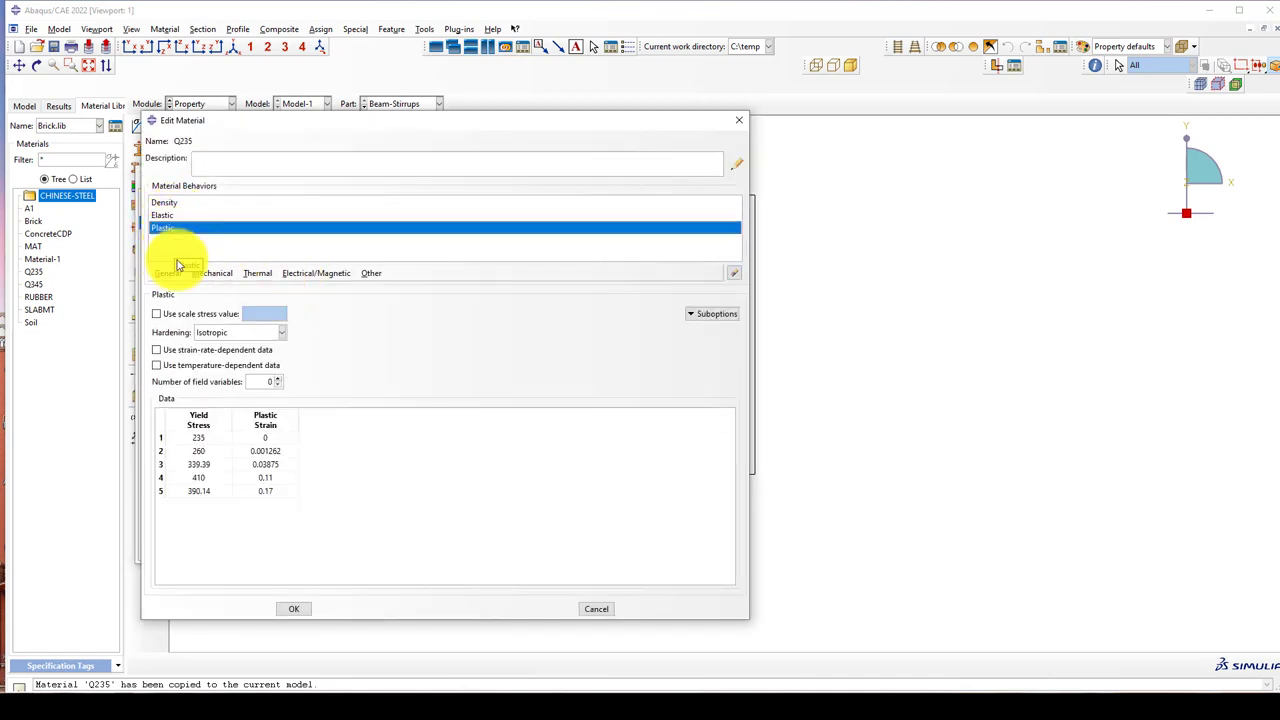
{"action": "left_click", "coordinate": [294, 609]}
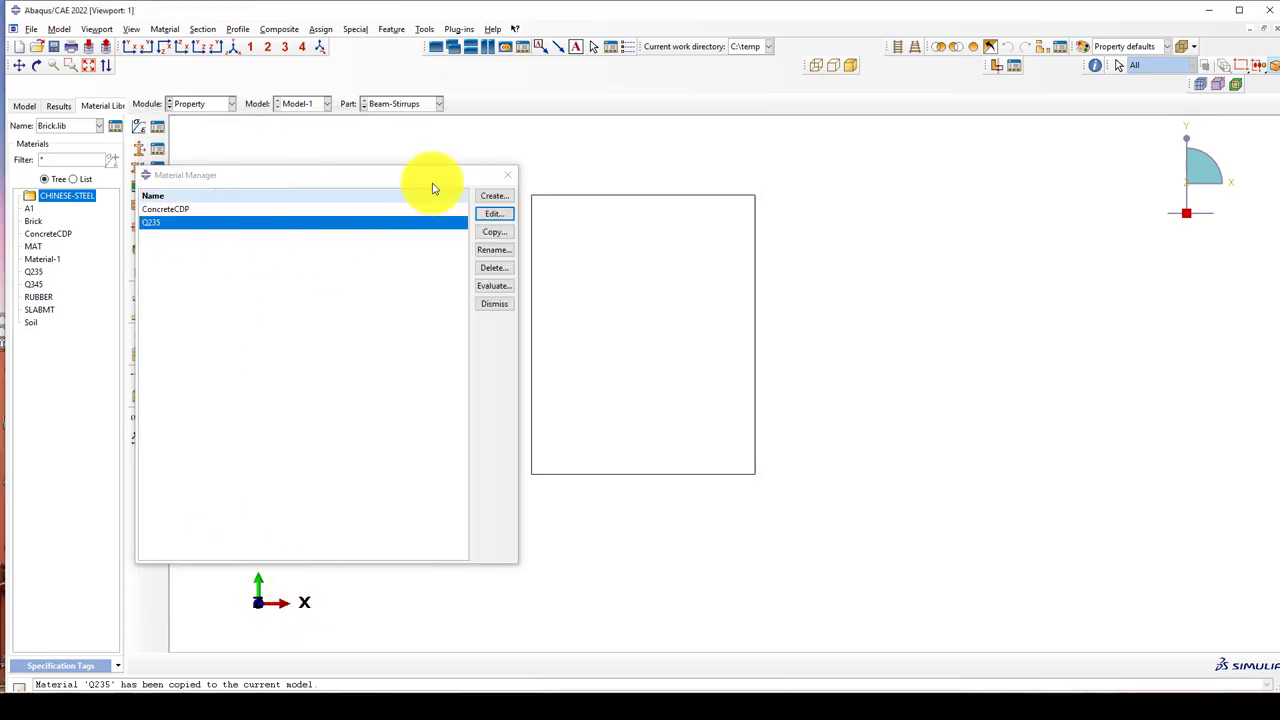
{"action": "left_click", "coordinate": [507, 175]}
{"action": "scroll", "coordinate": [594, 371], "scroll_direction": "down", "scroll_amount": 2}
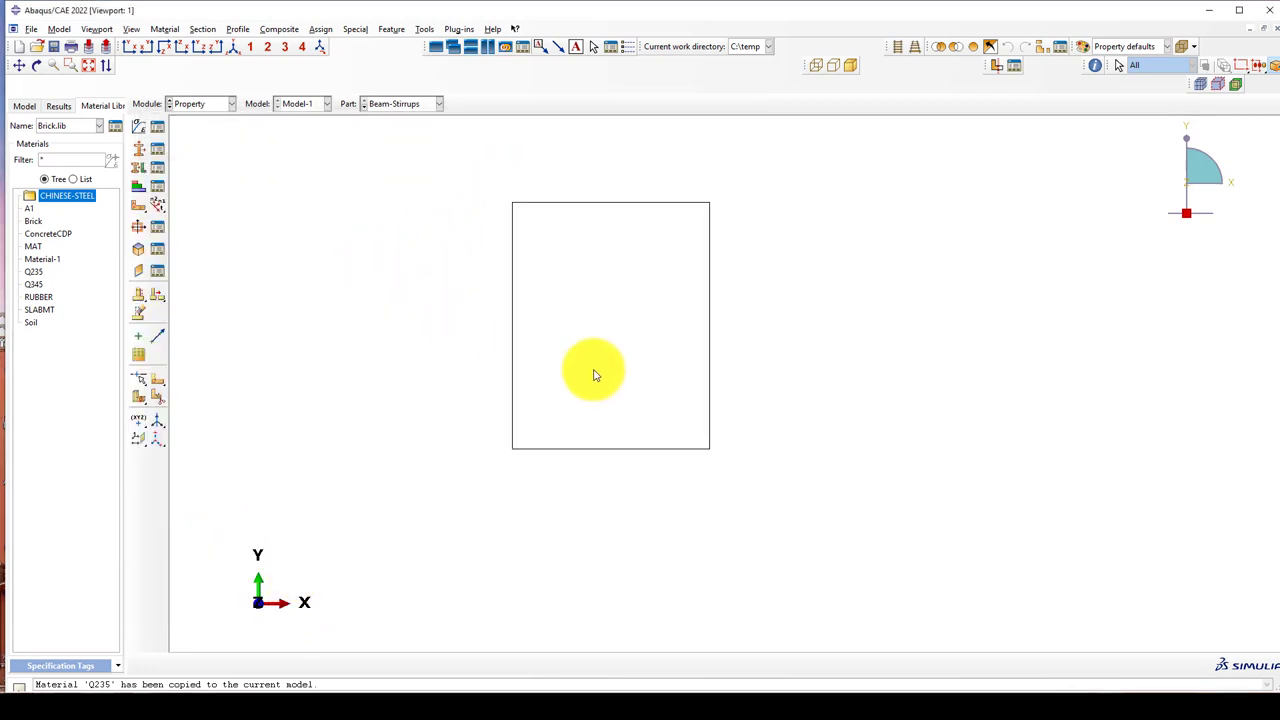
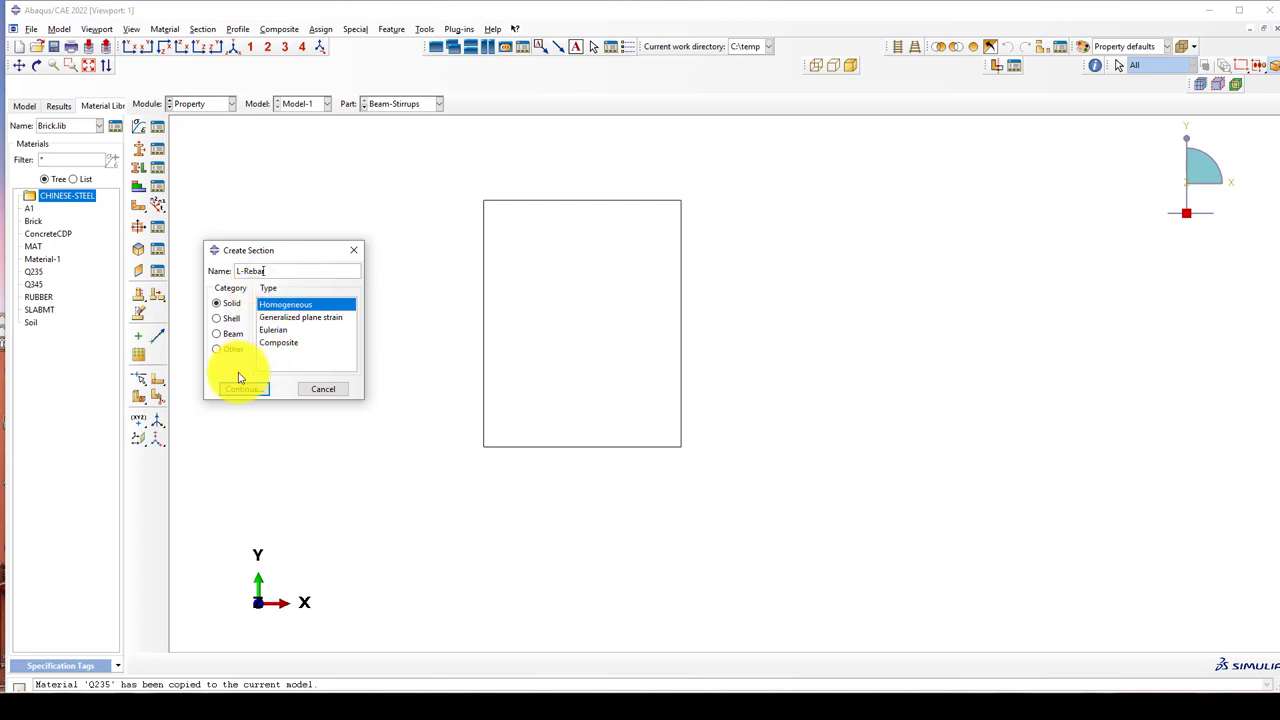
Step: Create a truss section named L-Rebar with material Q235 and a cross-sectional area of 78.5
{"action": "left_click", "coordinate": [216, 333]}
{"action": "left_click", "coordinate": [275, 317]}
{"action": "left_click", "coordinate": [250, 395]}
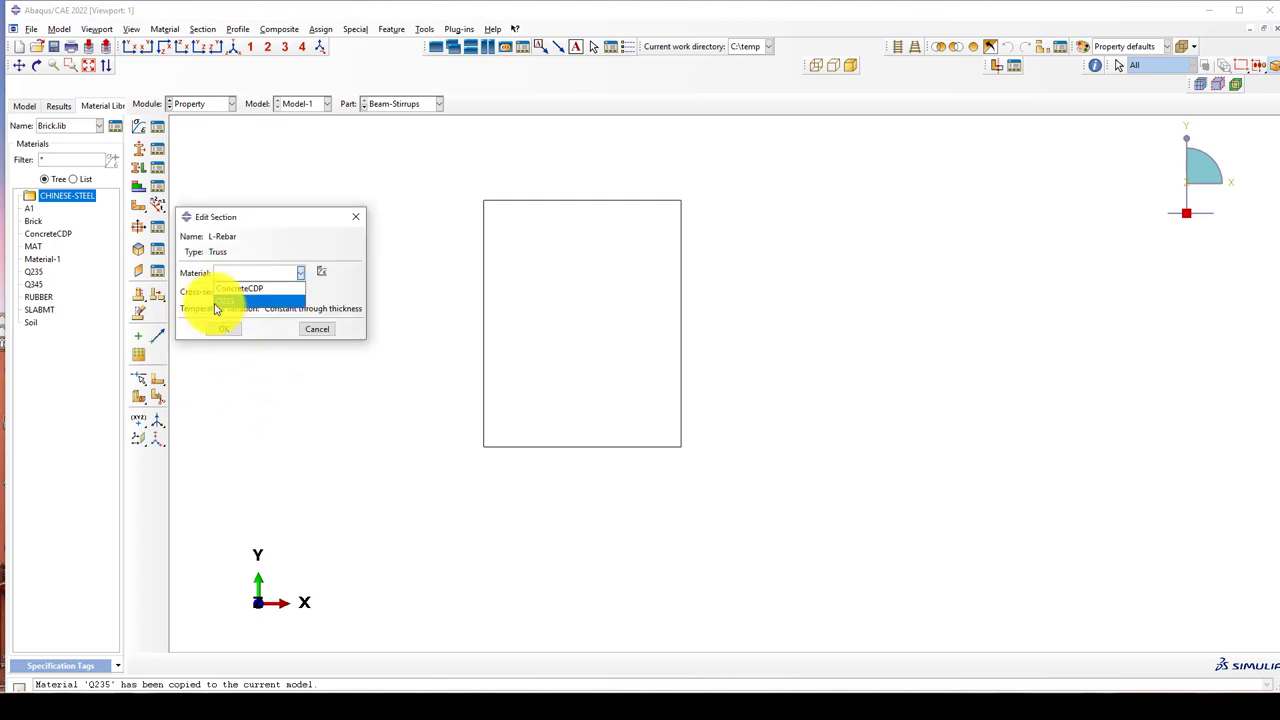
{"action": "left_click", "coordinate": [247, 299]}
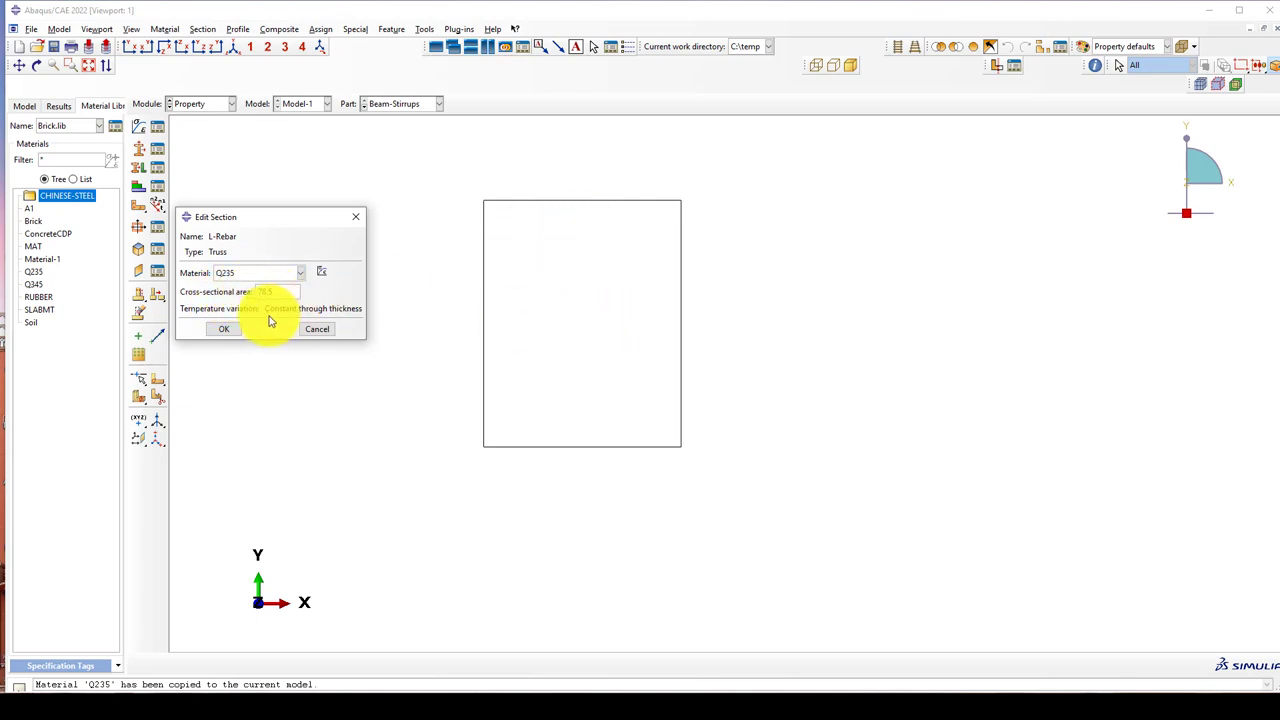
{"action": "type", "text": "78.5"}
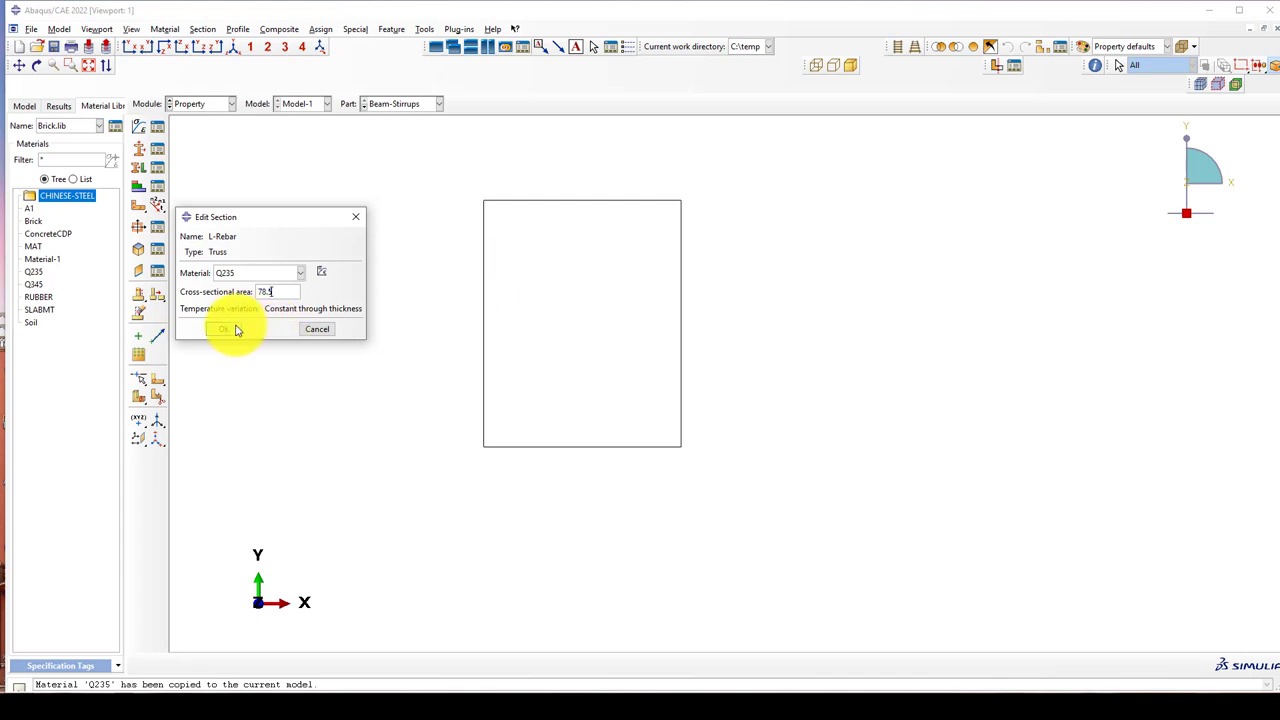
{"action": "left_click", "coordinate": [226, 330]}
Step: Create a truss section named Stirrups with material Q235 and a cross-sectional area of 28.35
{"action": "left_click", "coordinate": [138, 148]}
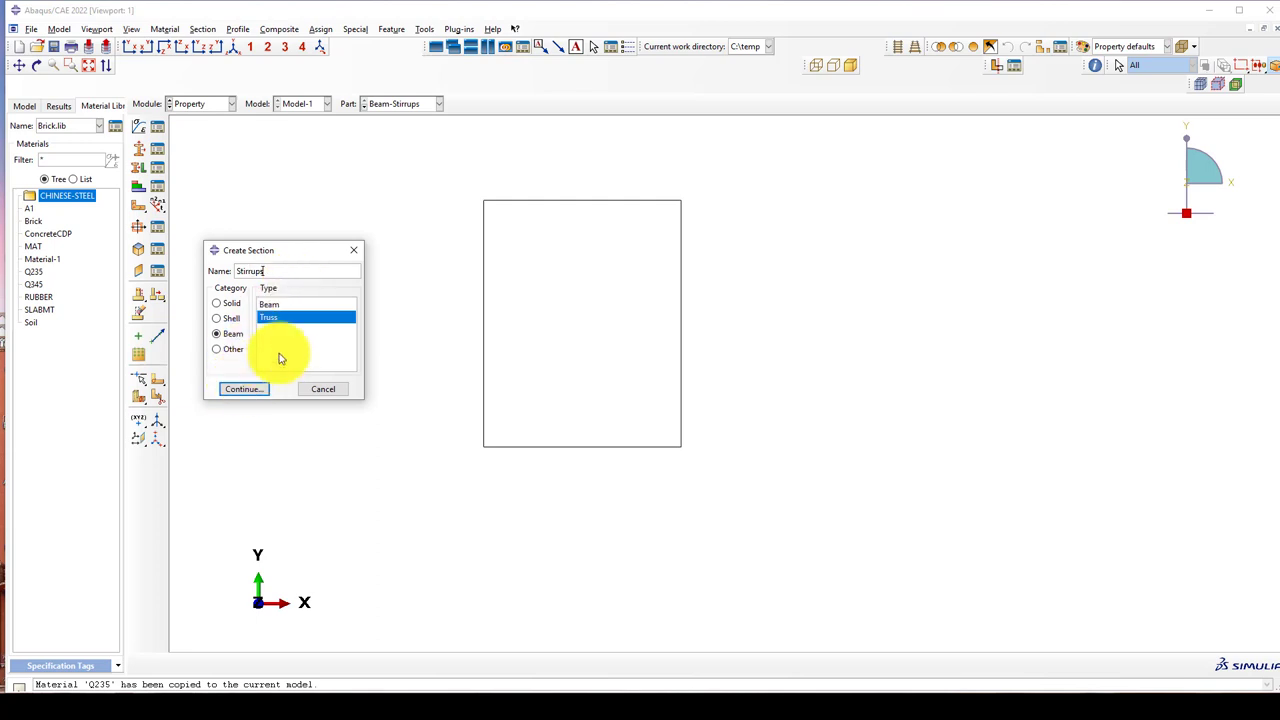
{"action": "left_click", "coordinate": [250, 388]}
{"action": "left_click", "coordinate": [265, 273]}
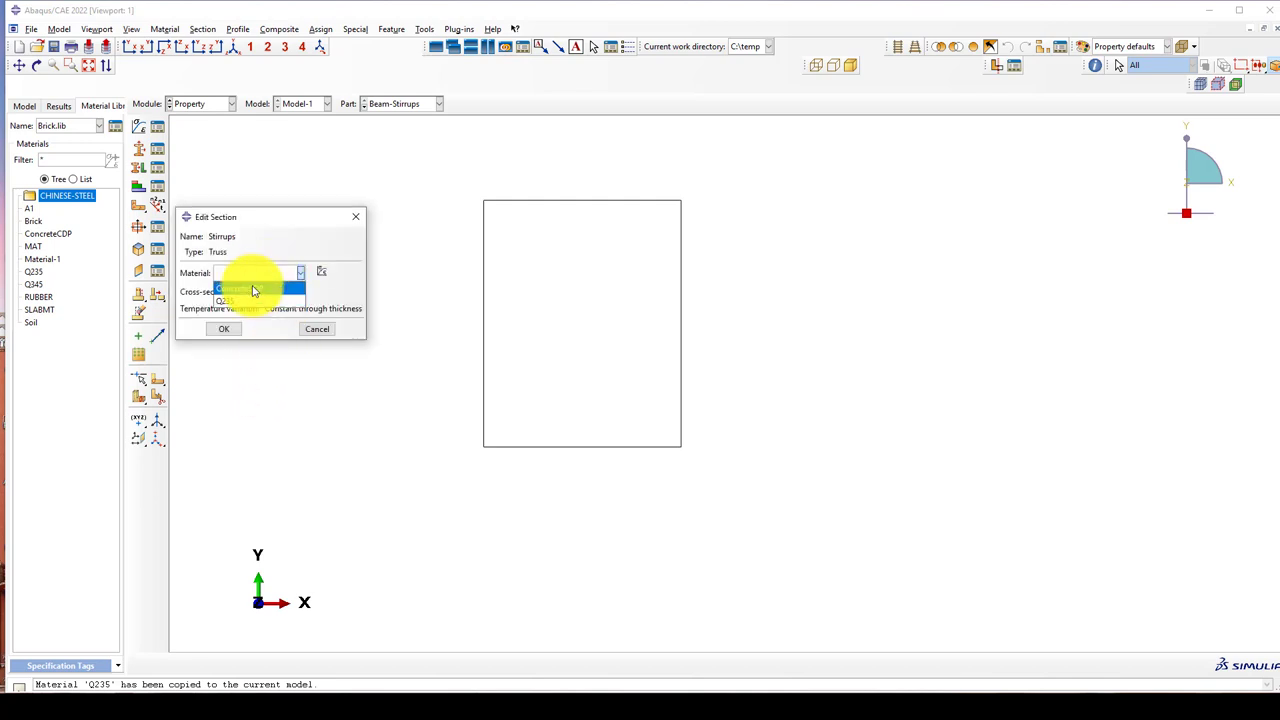
{"action": "left_click", "coordinate": [229, 302]}
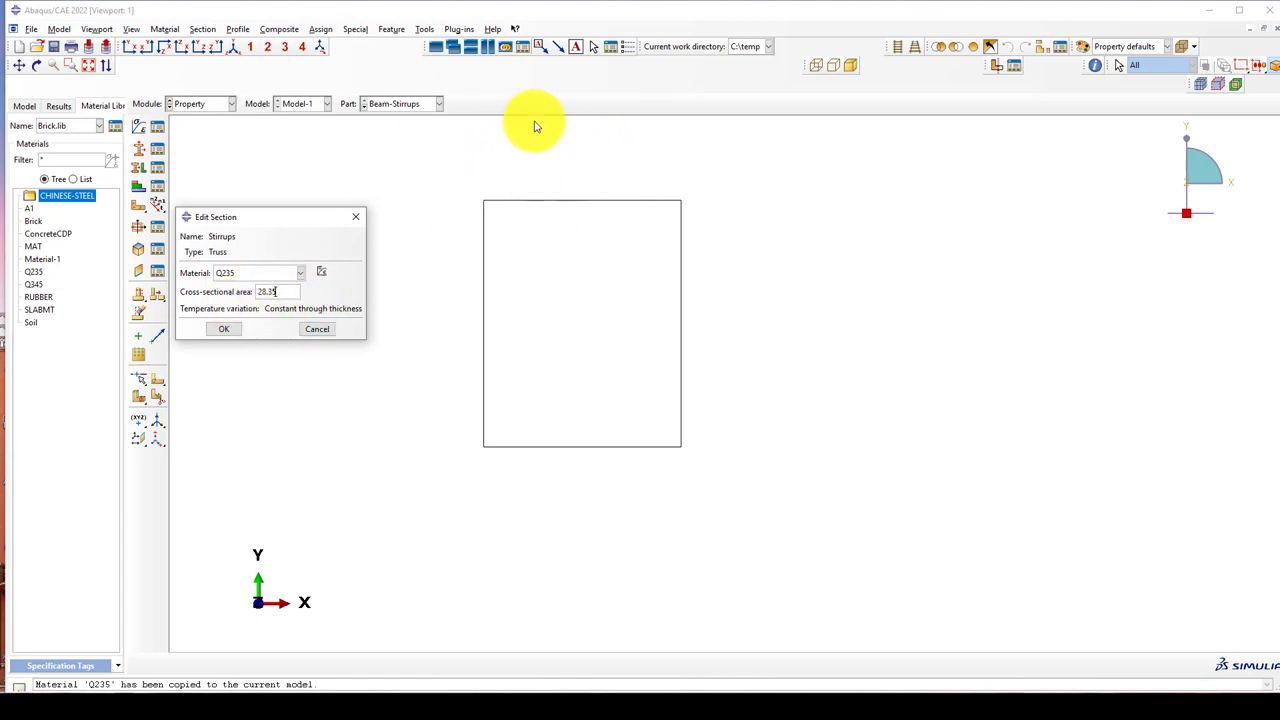
{"action": "left_click", "coordinate": [226, 329]}
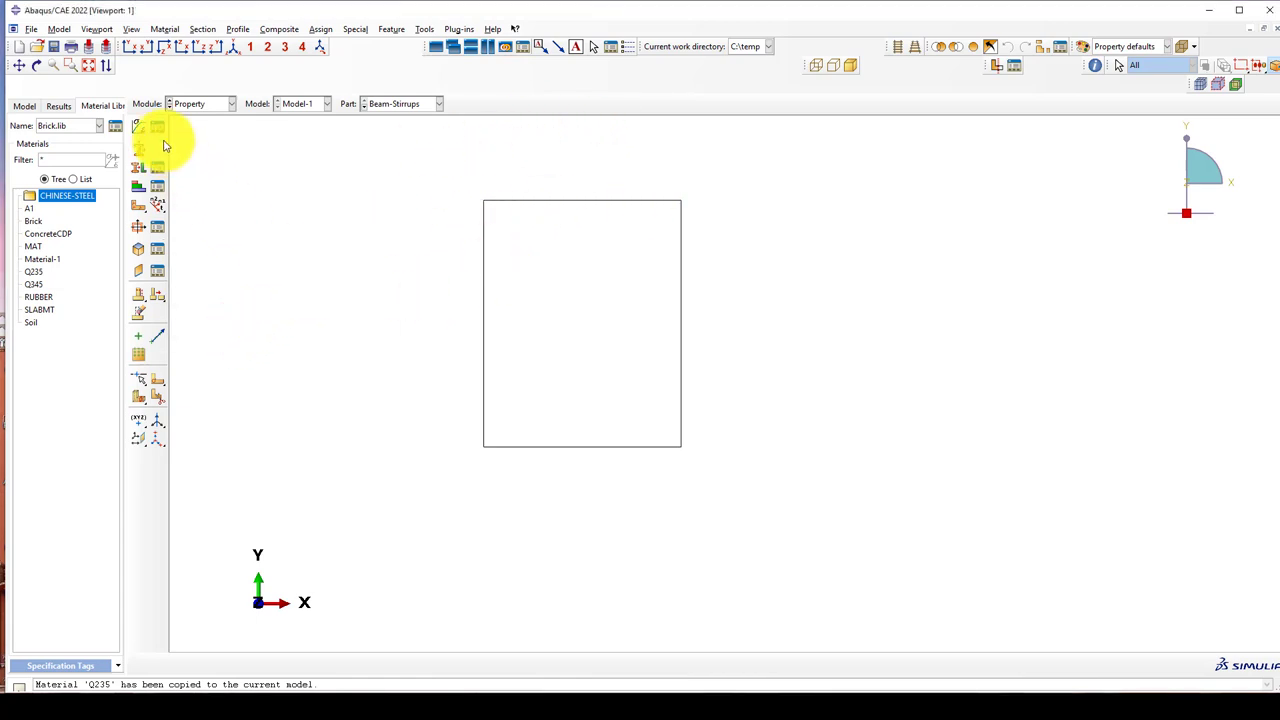
Step: Assign the Stirrups section to the whole rectangular wire of the Beam-Stirrups part without creating a set
{"action": "left_click", "coordinate": [139, 168]}
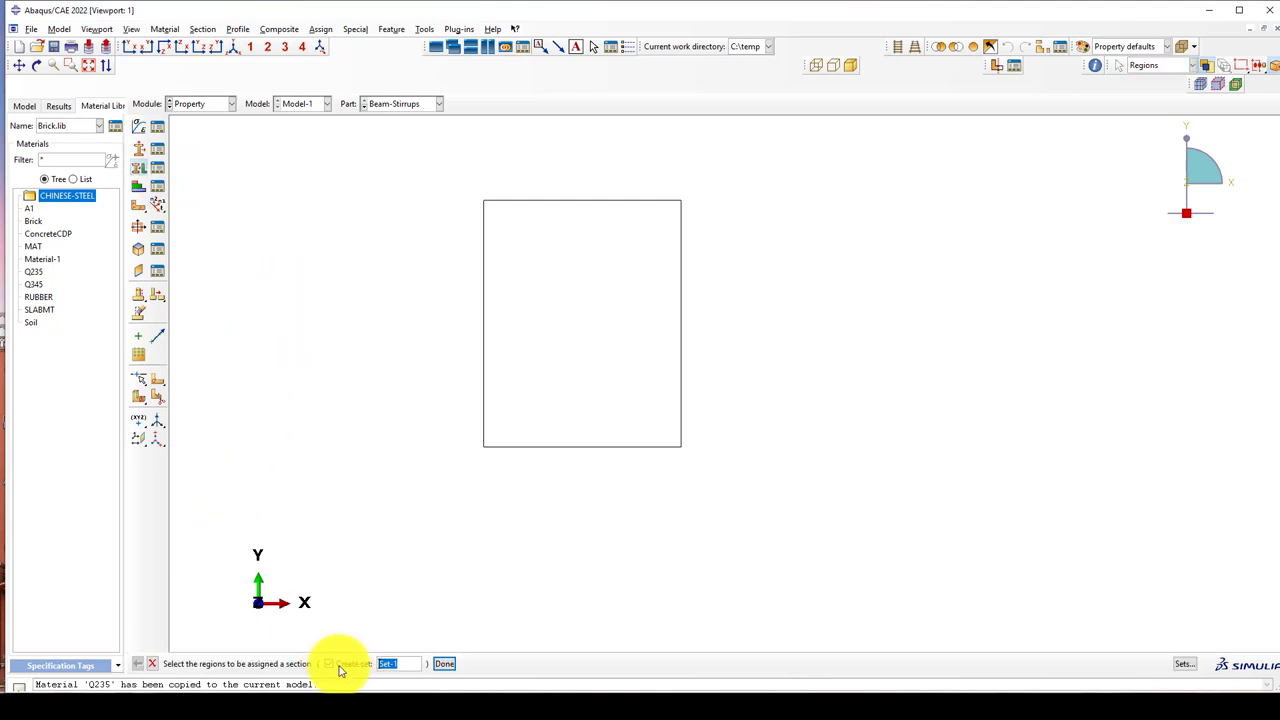
{"action": "left_click_drag", "start_coordinate": [371, 172], "coordinate": [805, 550]}
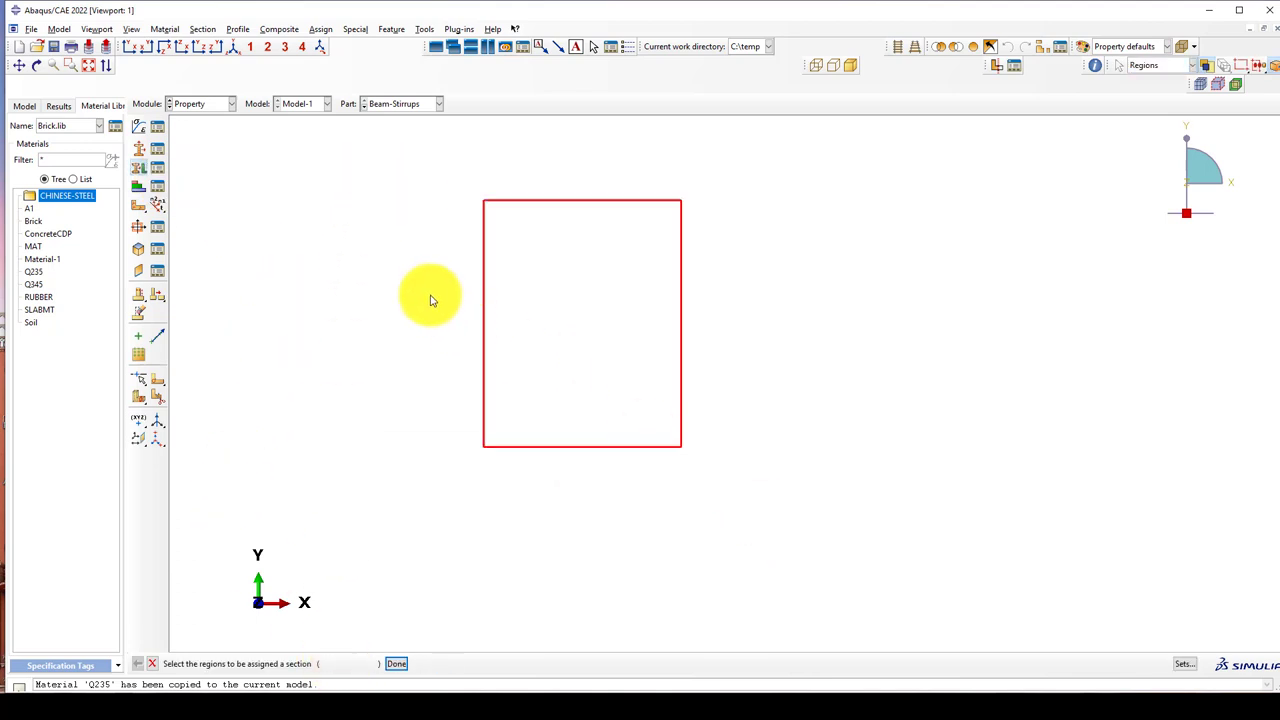
{"action": "middle_click", "coordinate": [429, 300]}
{"action": "left_click", "coordinate": [168, 268]}
{"action": "left_click", "coordinate": [104, 285]}
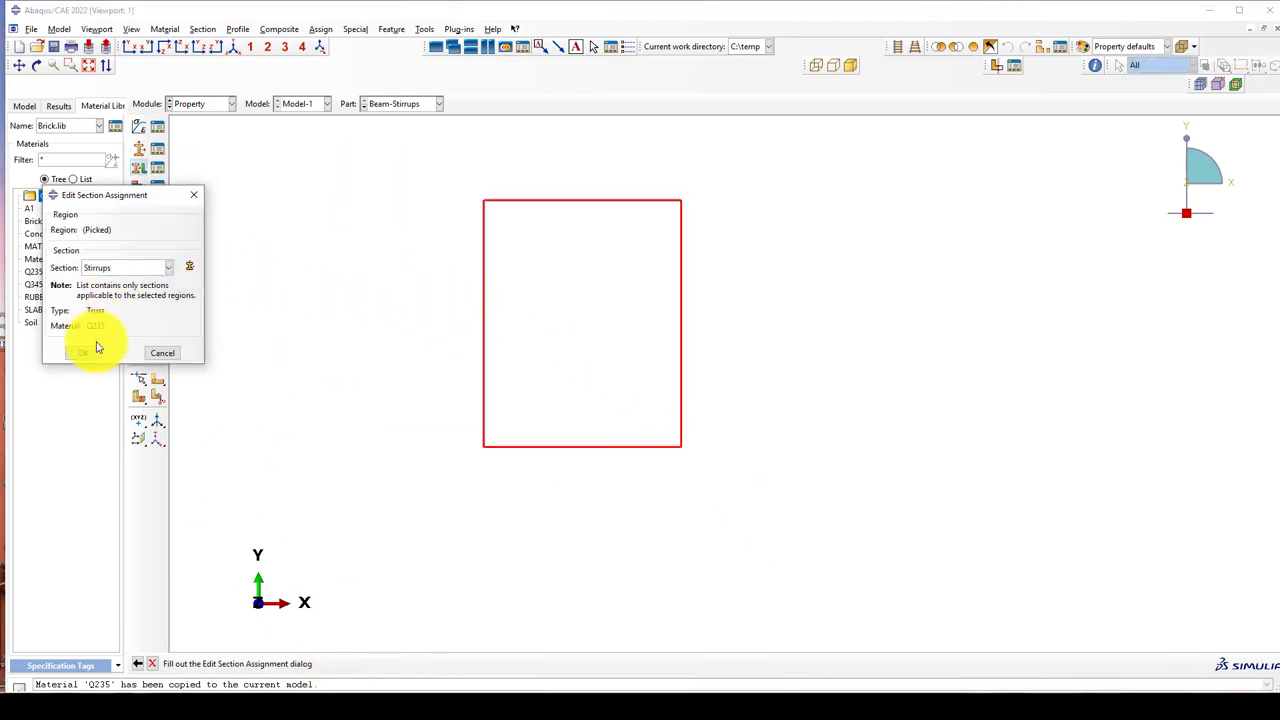
{"action": "left_click", "coordinate": [84, 351]}
Step: Switch to the Rebar-10mm part and assign the L-Rebar section to its wire
{"action": "left_click", "coordinate": [392, 104]}
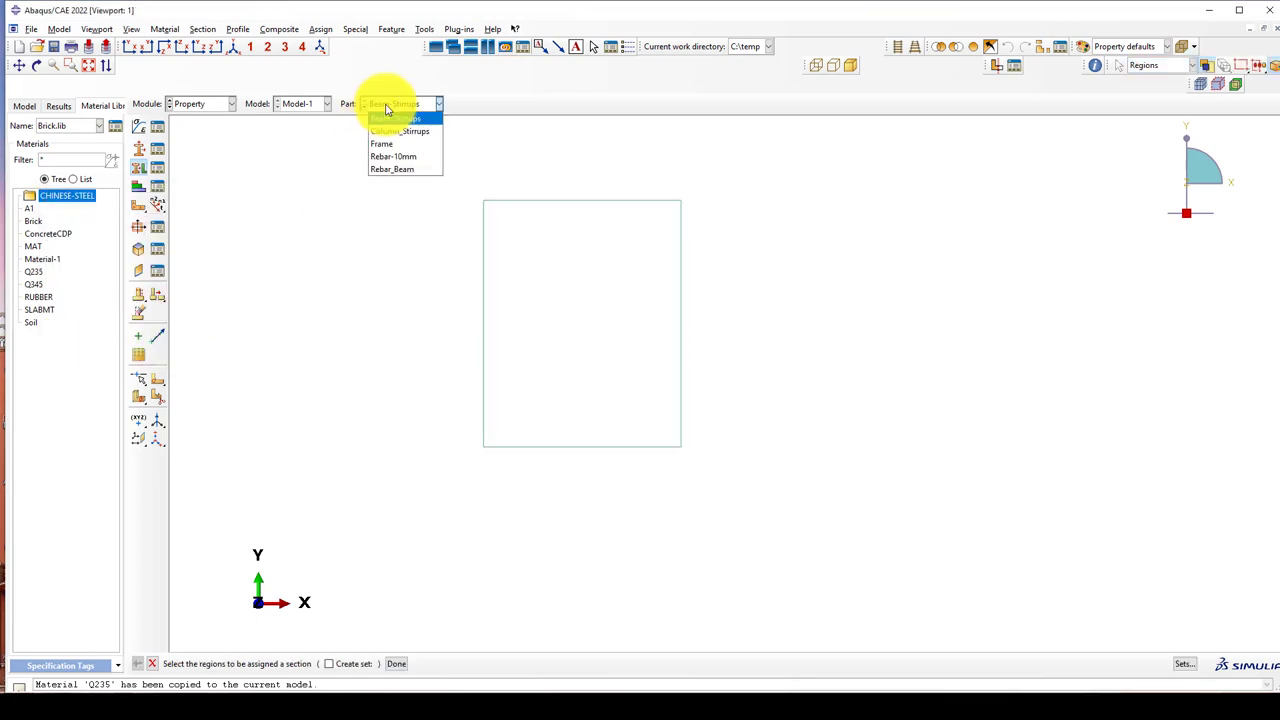
{"action": "left_click", "coordinate": [388, 160]}
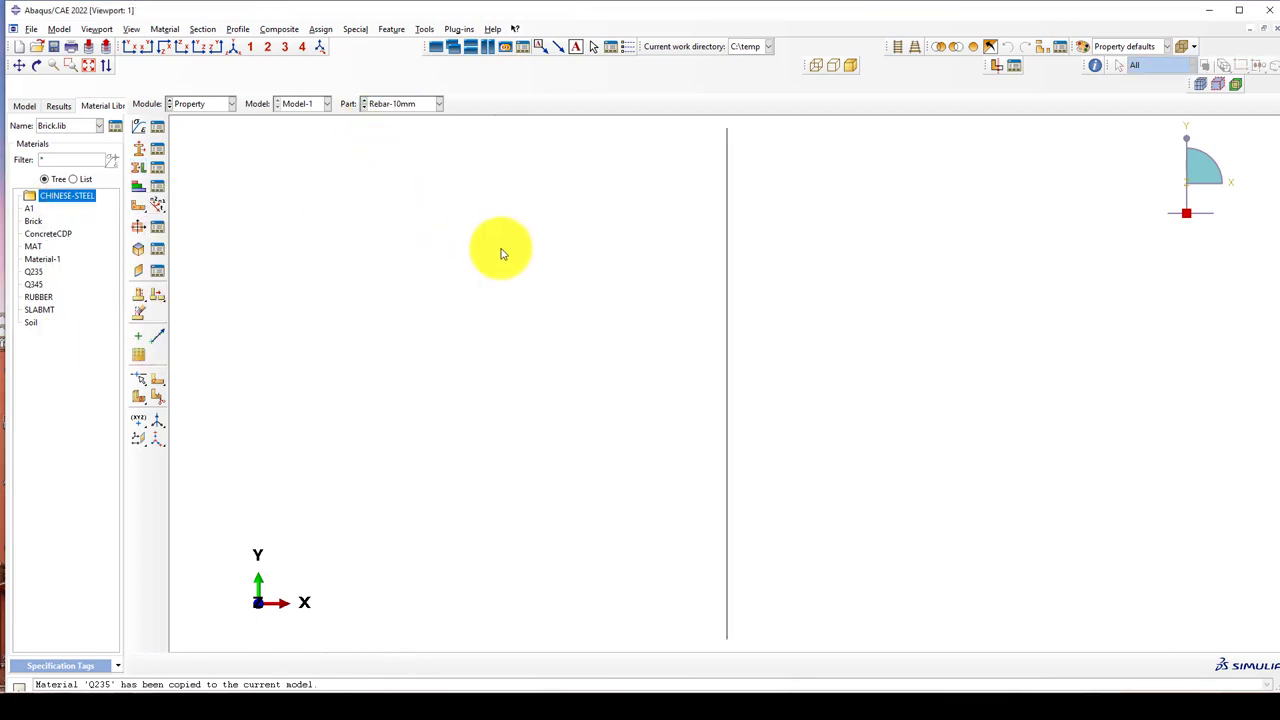
{"action": "left_click", "coordinate": [137, 171]}
{"action": "left_click_drag", "start_coordinate": [768, 266], "coordinate": [461, 284]}
{"action": "middle_click", "coordinate": [457, 286]}
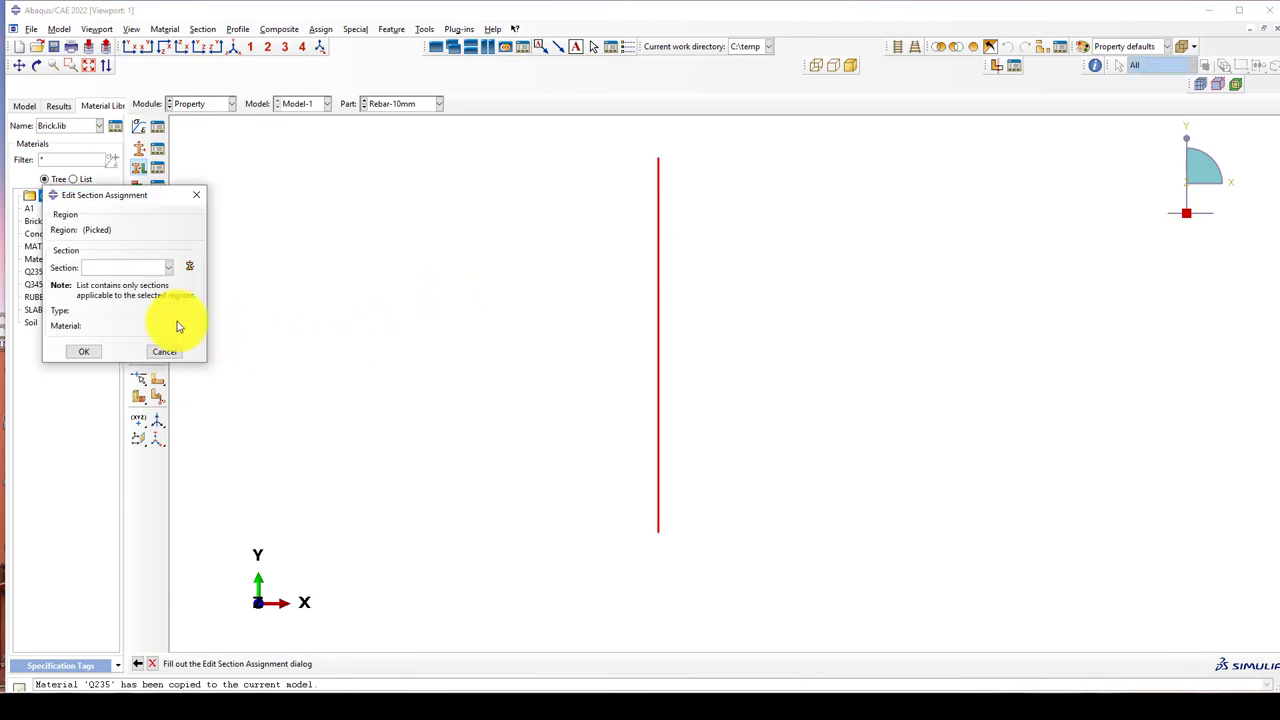
{"action": "left_click", "coordinate": [129, 270]}
{"action": "left_click", "coordinate": [112, 284]}
{"action": "left_click", "coordinate": [84, 351]}
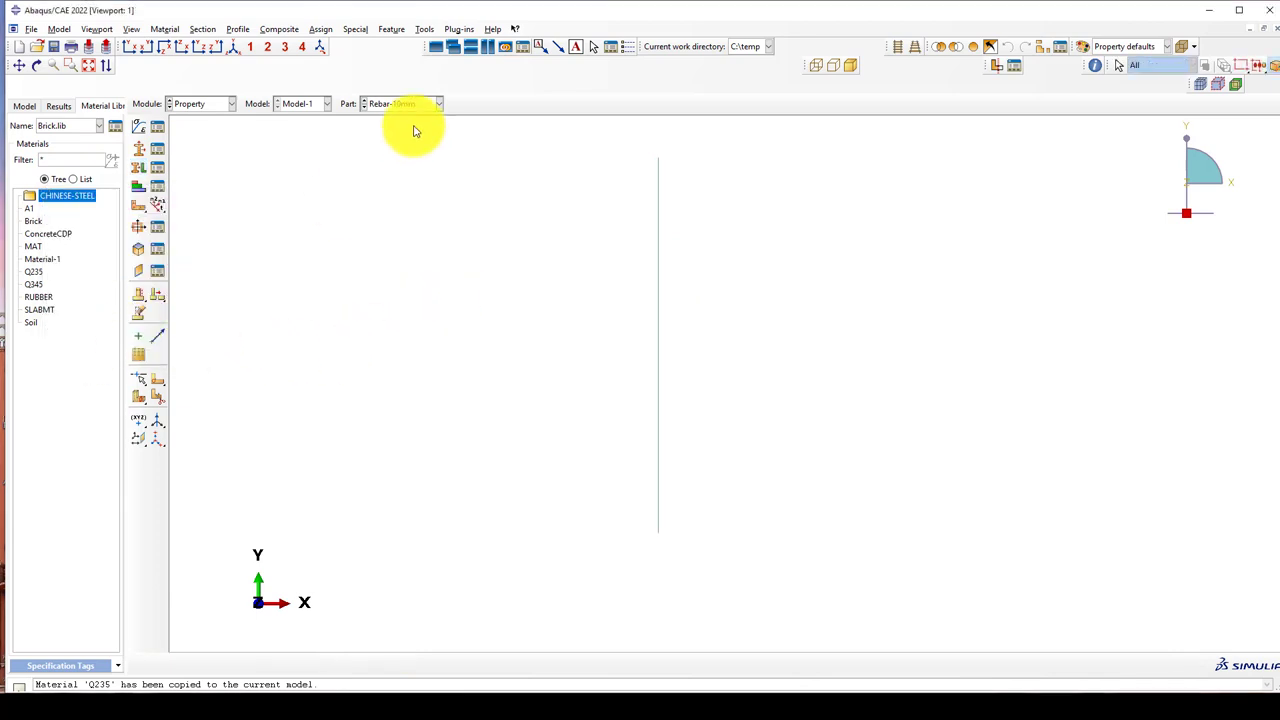
Step: Switch to the Rebar_Beam part and assign the L-Rebar section to its horizontal wire
{"action": "left_click", "coordinate": [402, 106]}
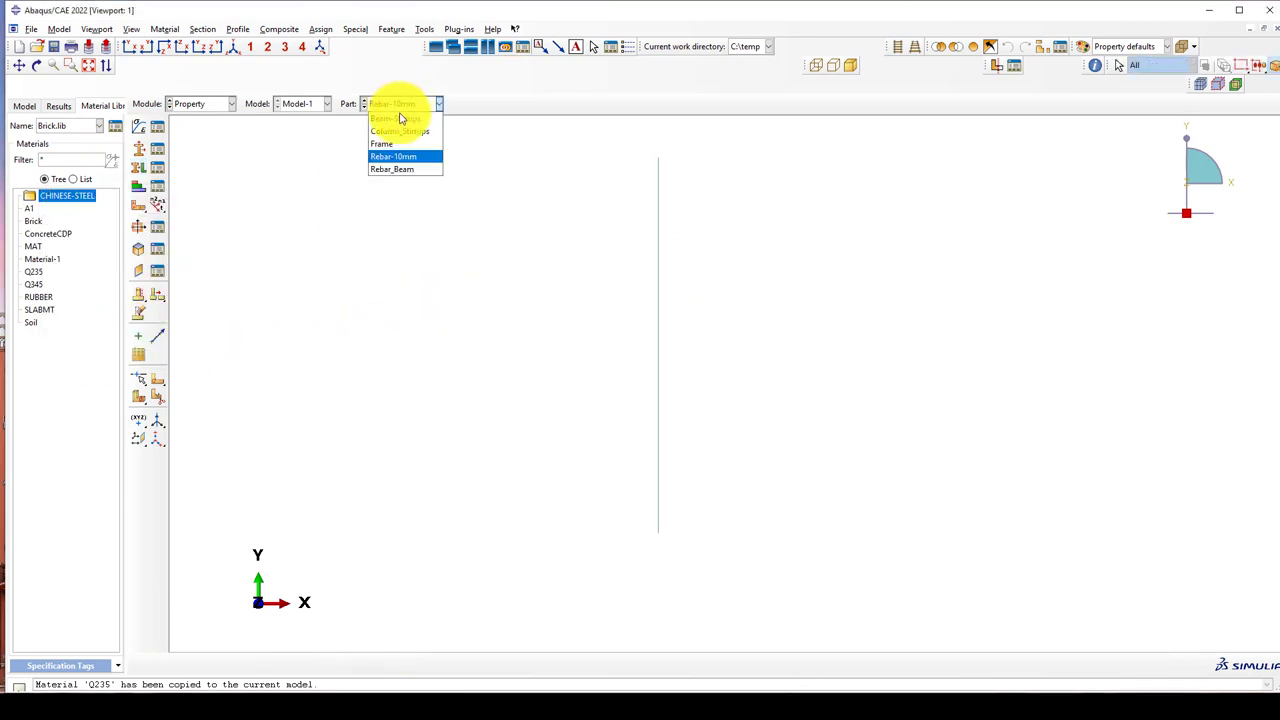
{"action": "left_click", "coordinate": [404, 172]}
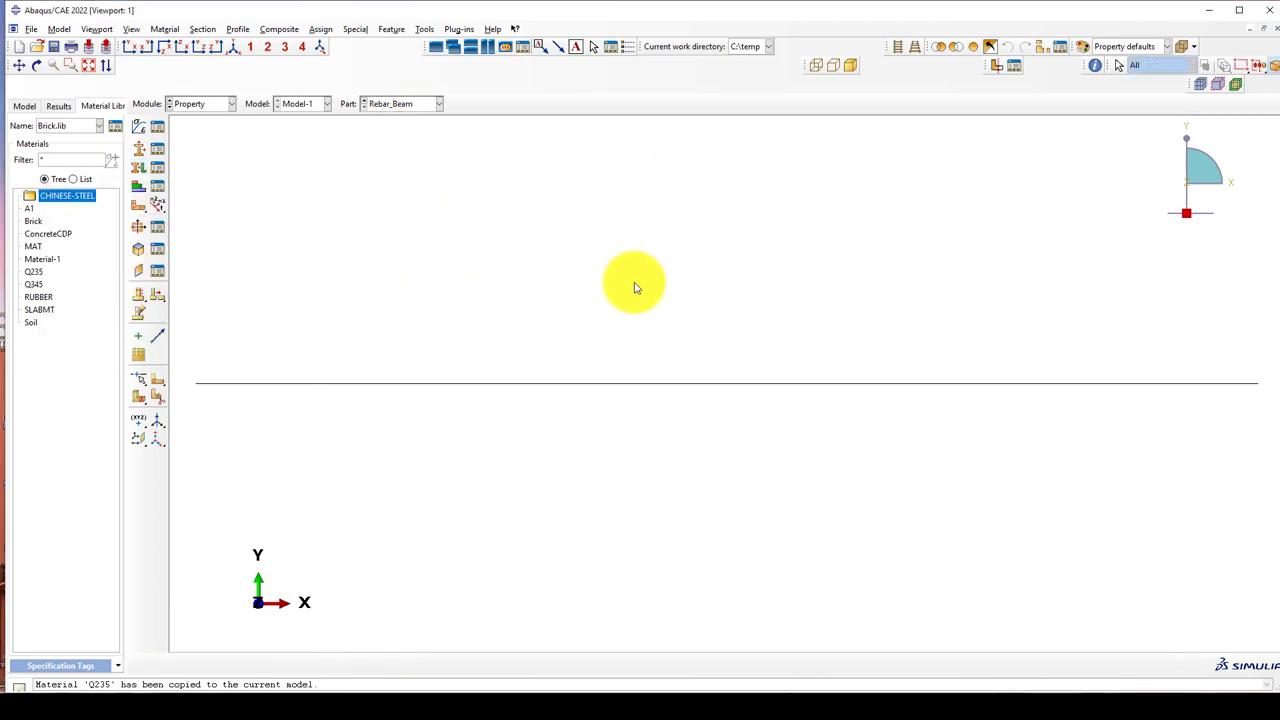
{"action": "left_click", "coordinate": [140, 165]}
{"action": "left_click", "coordinate": [450, 366]}
{"action": "middle_click", "coordinate": [357, 329]}
{"action": "left_click", "coordinate": [95, 268]}
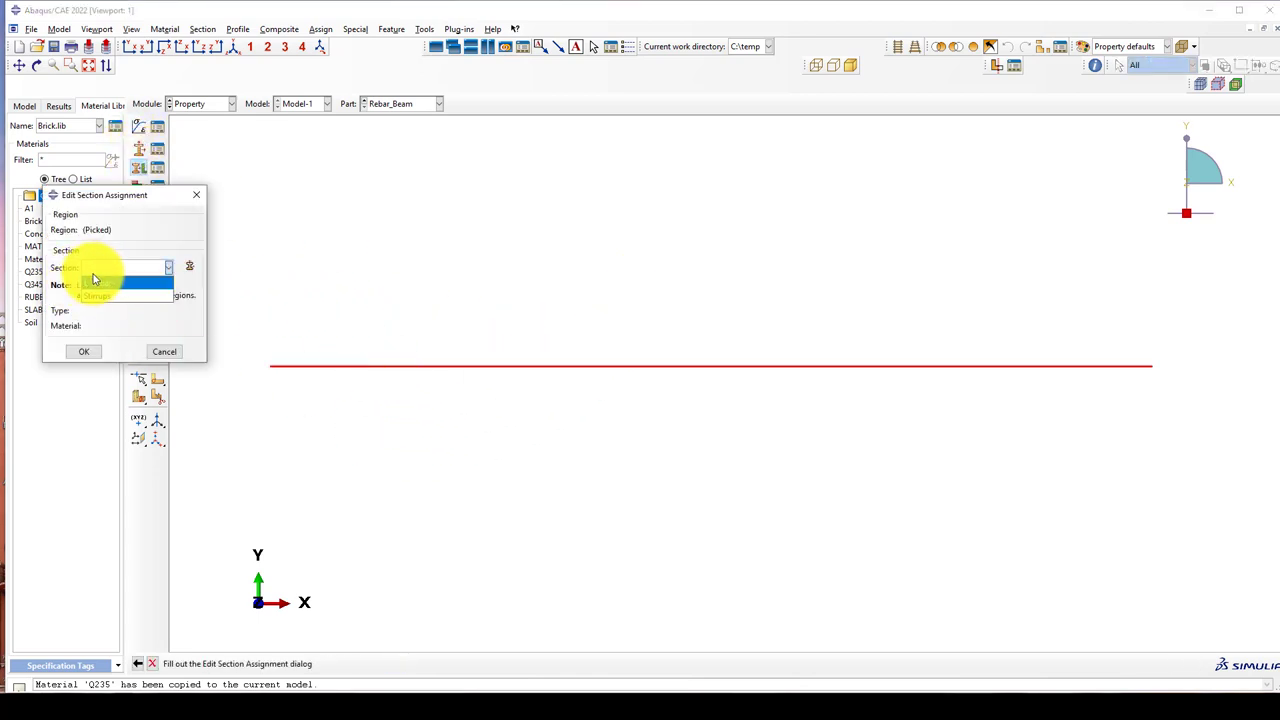
{"action": "left_click", "coordinate": [95, 283]}
{"action": "left_click", "coordinate": [95, 268]}
{"action": "left_click", "coordinate": [95, 284]}
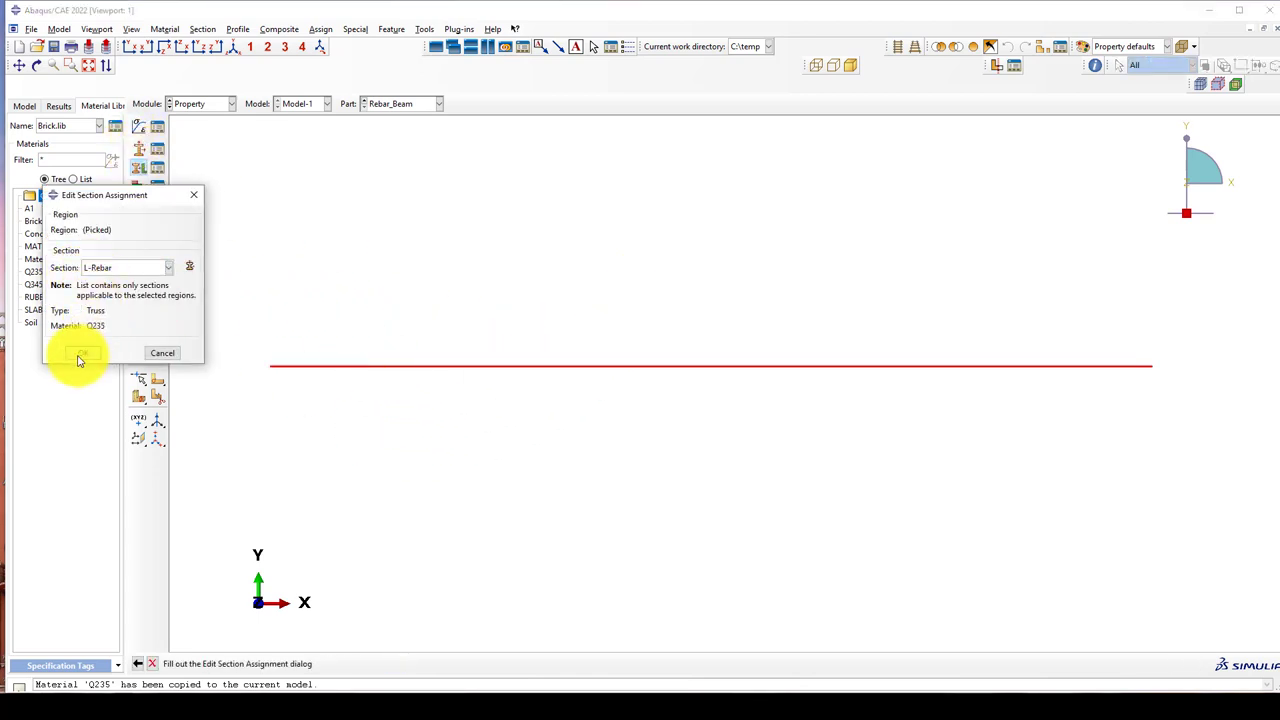
{"action": "left_click", "coordinate": [80, 355]}
Step: Switch to the Frame part and assign the Concrete section to the entire solid frame
{"action": "left_click", "coordinate": [412, 105]}
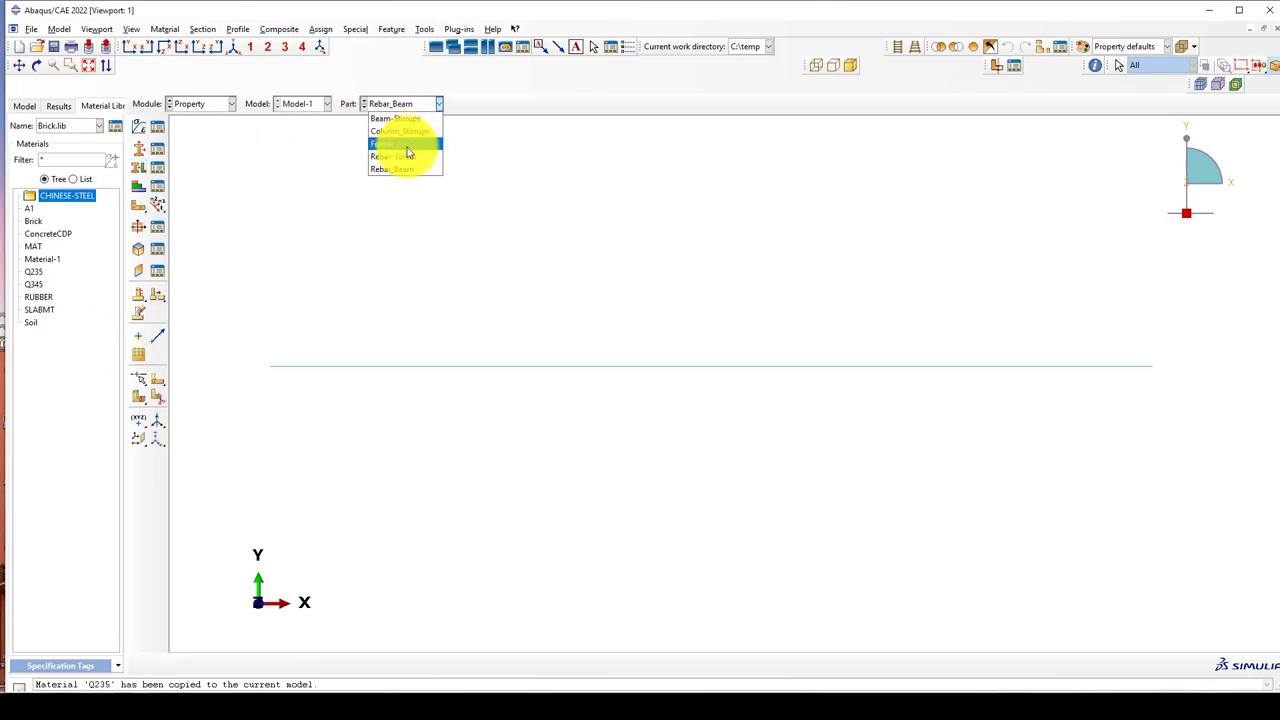
{"action": "left_click", "coordinate": [404, 147]}
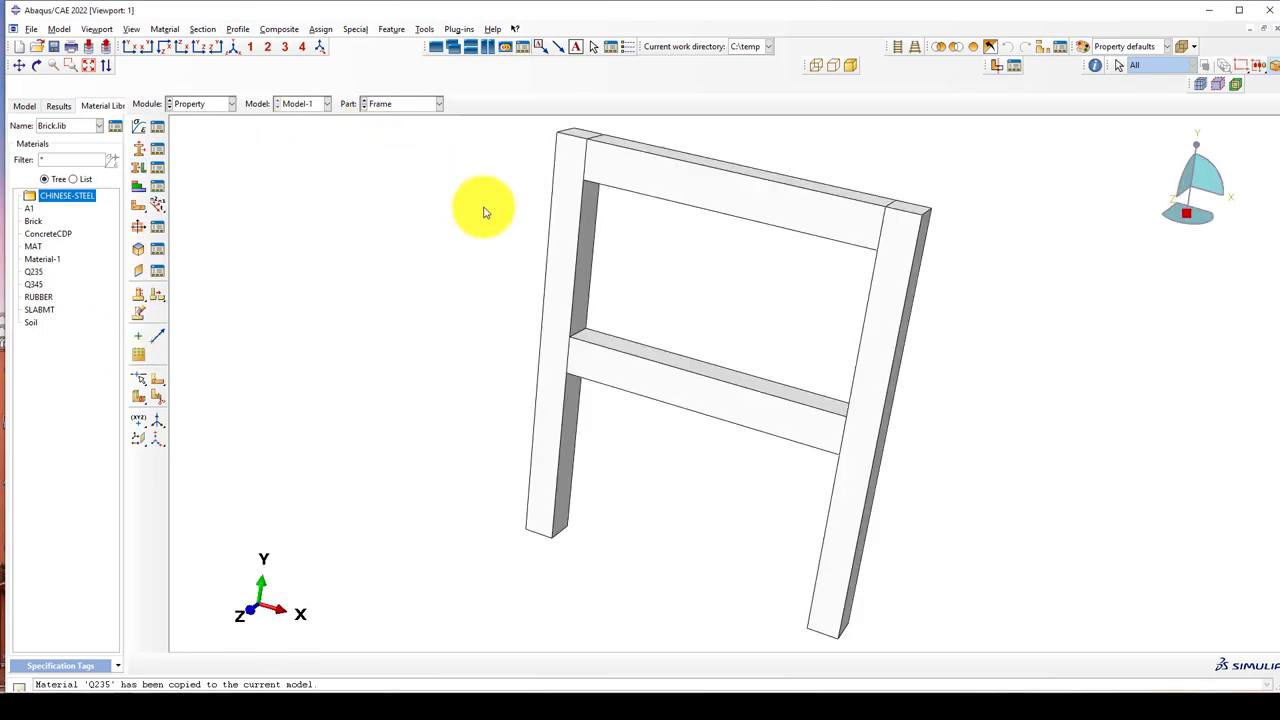
{"action": "left_click", "coordinate": [145, 170]}
{"action": "left_click", "coordinate": [534, 271]}
{"action": "left_click_drag", "start_coordinate": [431, 189], "coordinate": [792, 555]}
{"action": "middle_click", "coordinate": [330, 285]}
{"action": "left_click", "coordinate": [110, 267]}
{"action": "left_click", "coordinate": [115, 284]}
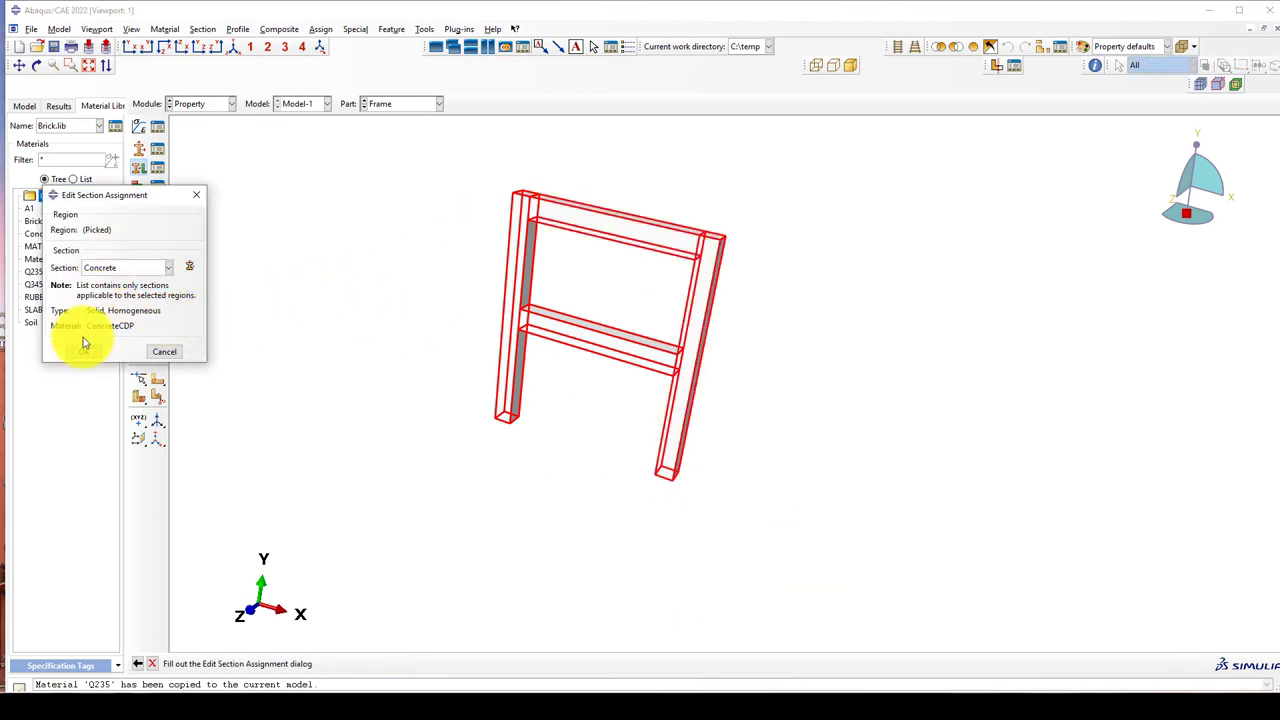
{"action": "left_click", "coordinate": [84, 345]}
Step: Switch to the Column_Stirrups part and assign the Stirrups section to its whole square wire
{"action": "left_click", "coordinate": [400, 103]}
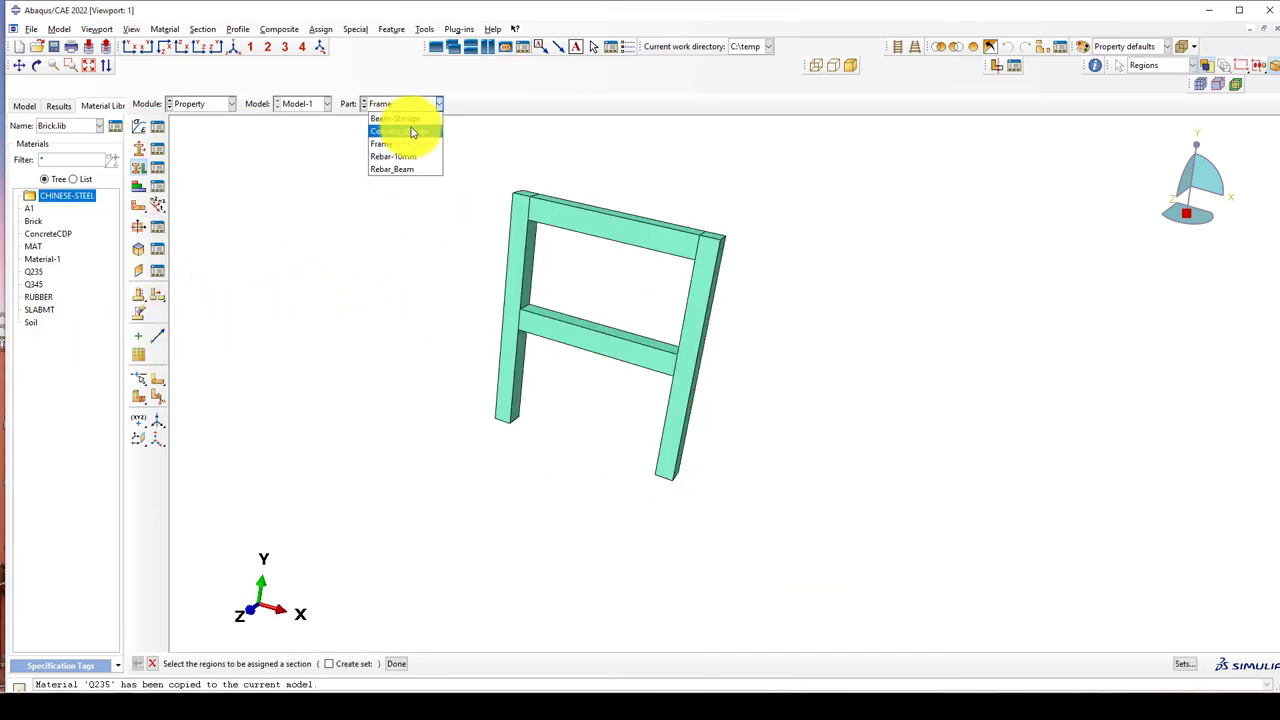
{"action": "left_click", "coordinate": [410, 132]}
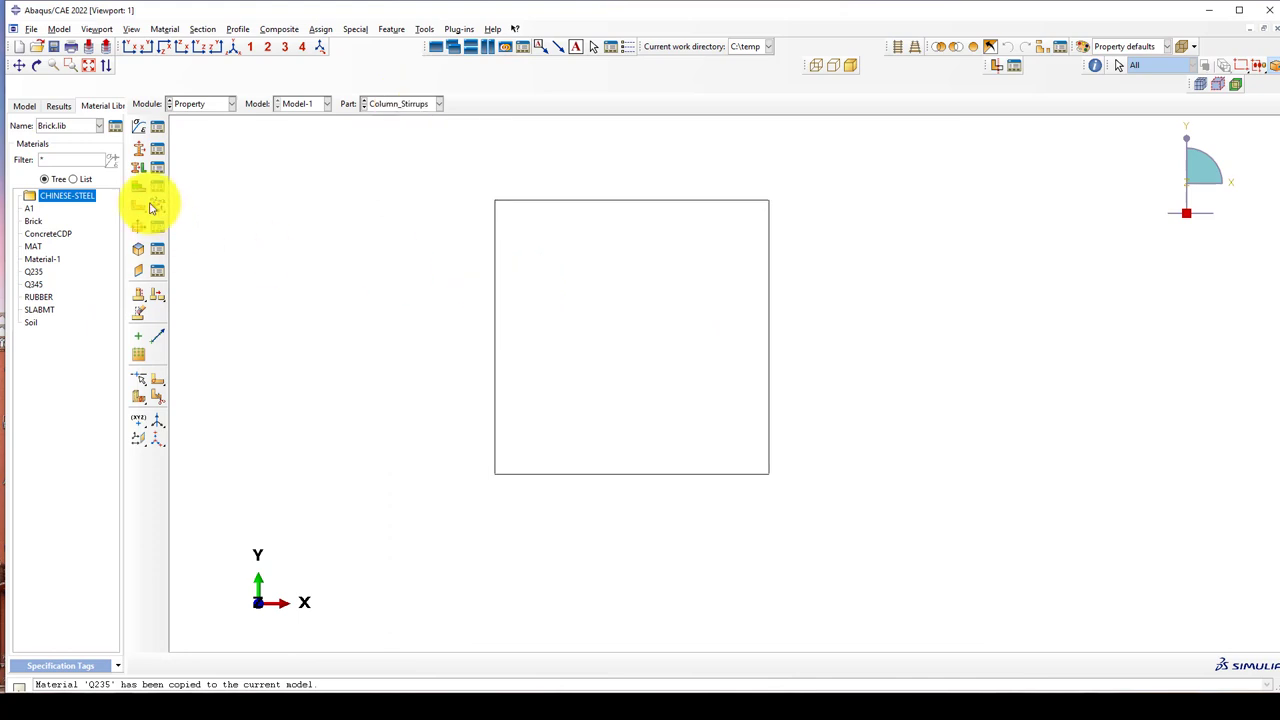
{"action": "left_click", "coordinate": [142, 172]}
{"action": "left_click_drag", "start_coordinate": [426, 131], "coordinate": [914, 557]}
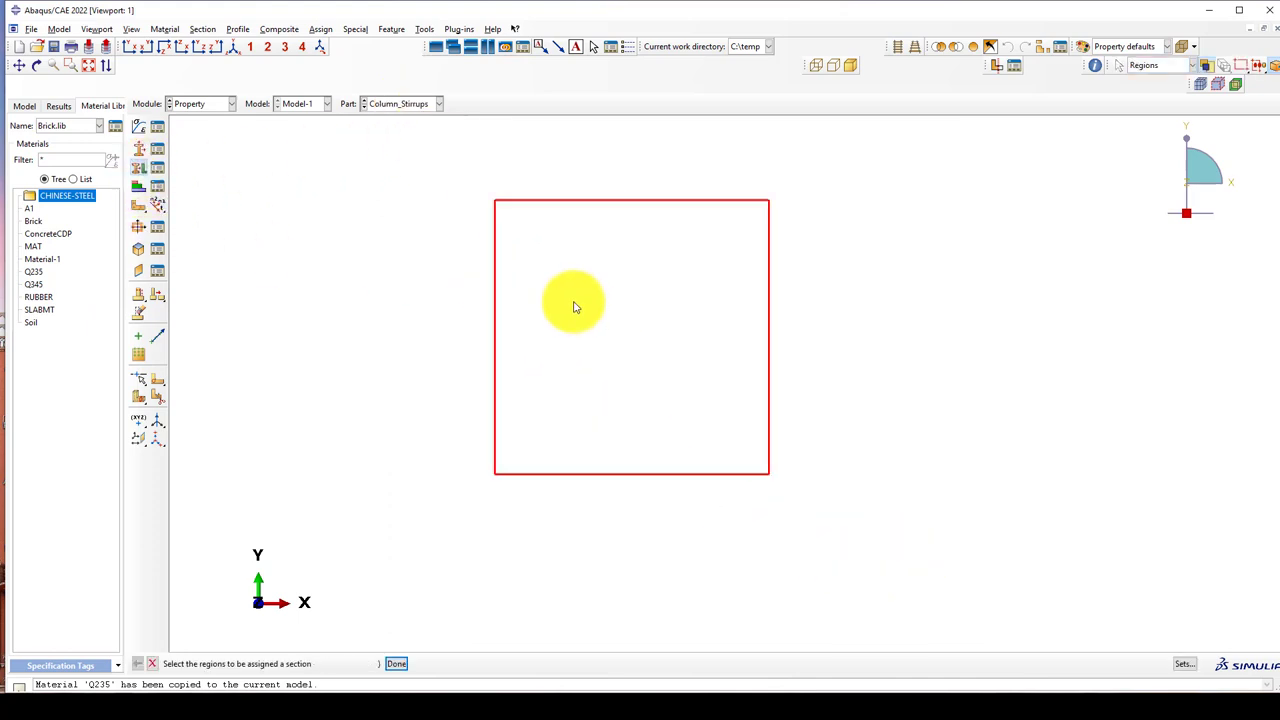
{"action": "middle_click", "coordinate": [574, 306]}
{"action": "left_click", "coordinate": [103, 283]}
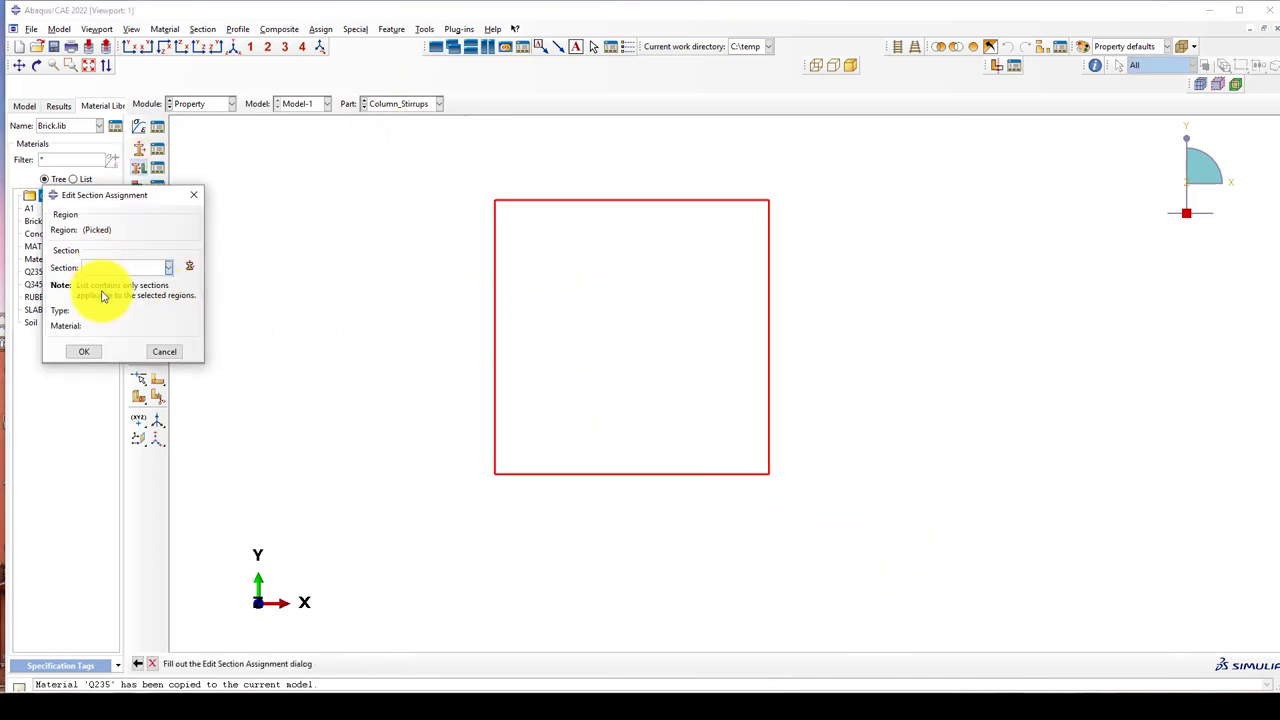
{"action": "left_click", "coordinate": [84, 351]}
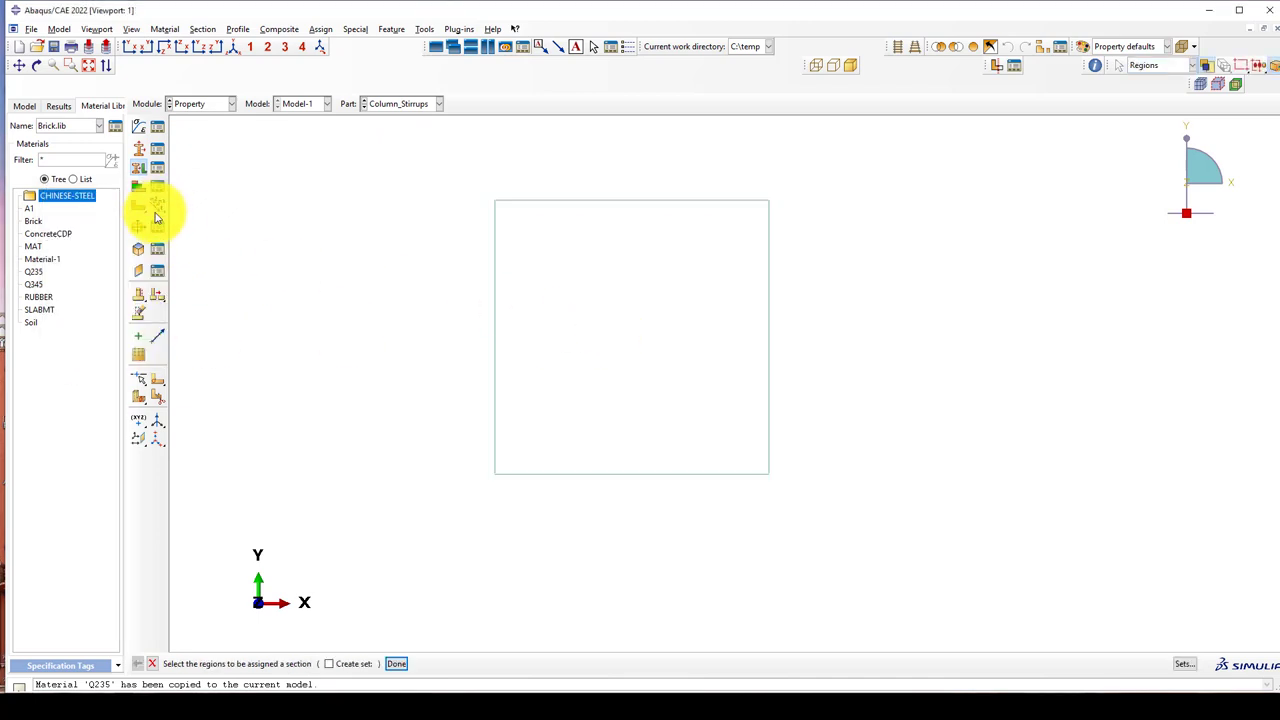
Step: Switch to the Assembly module and create a dependent instance of the Frame part
{"action": "left_click", "coordinate": [396, 106]}
{"action": "left_click", "coordinate": [399, 121]}
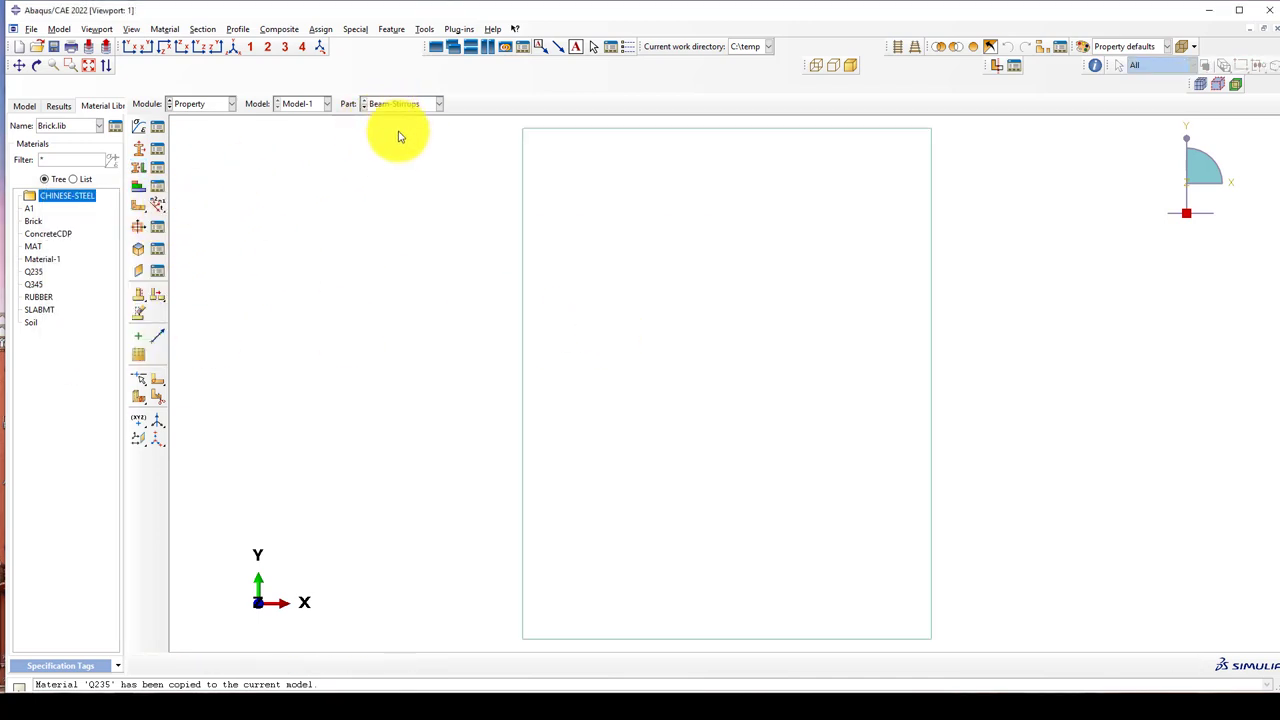
{"action": "left_click", "coordinate": [206, 104]}
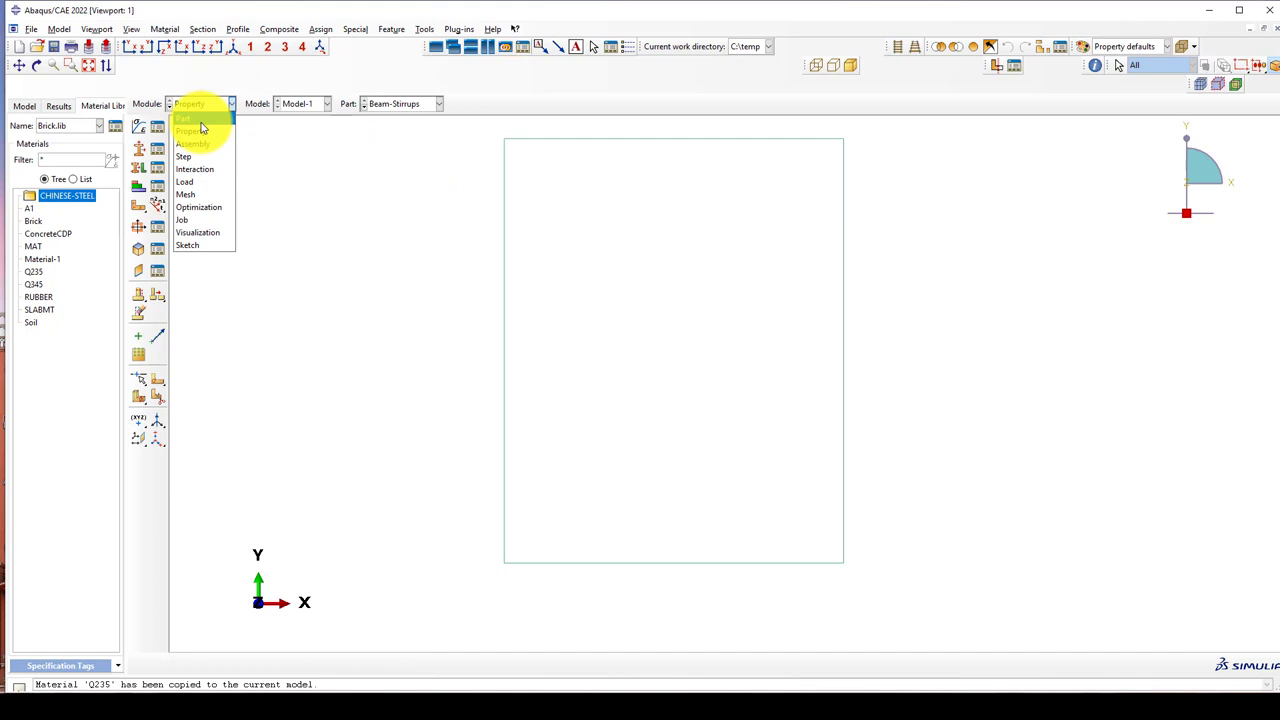
{"action": "left_click", "coordinate": [192, 143]}
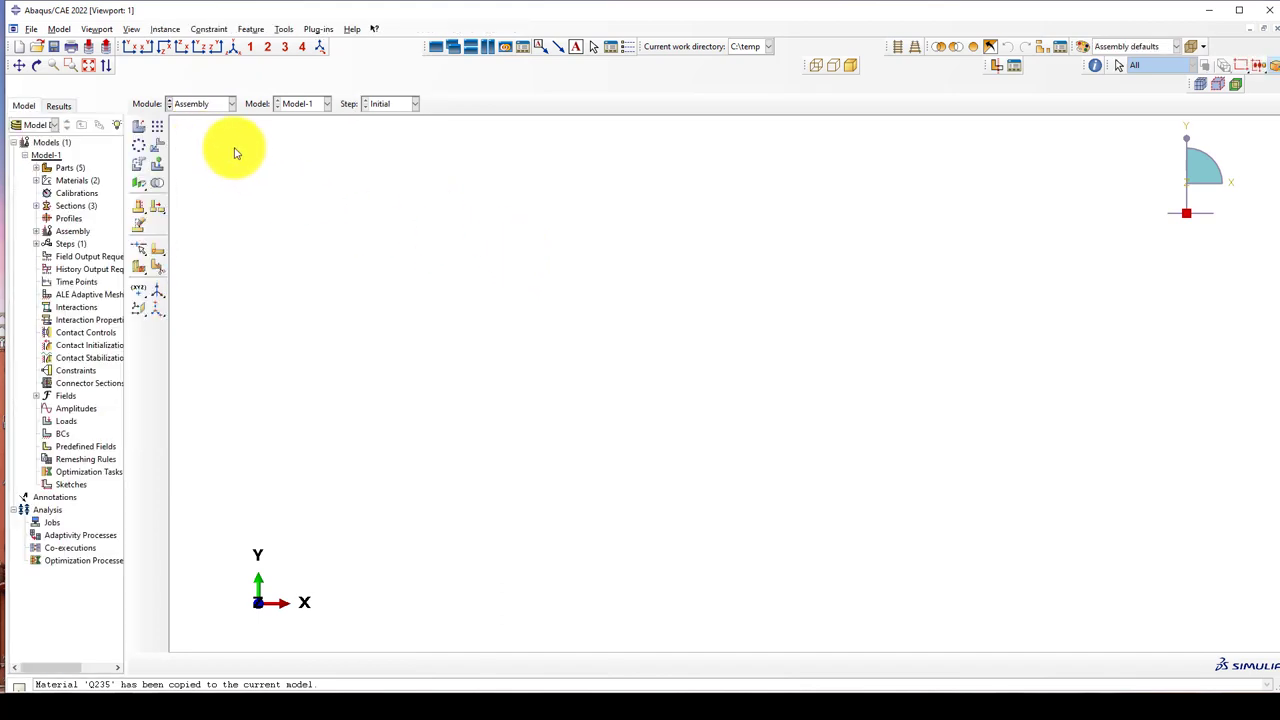
{"action": "left_click", "coordinate": [139, 126]}
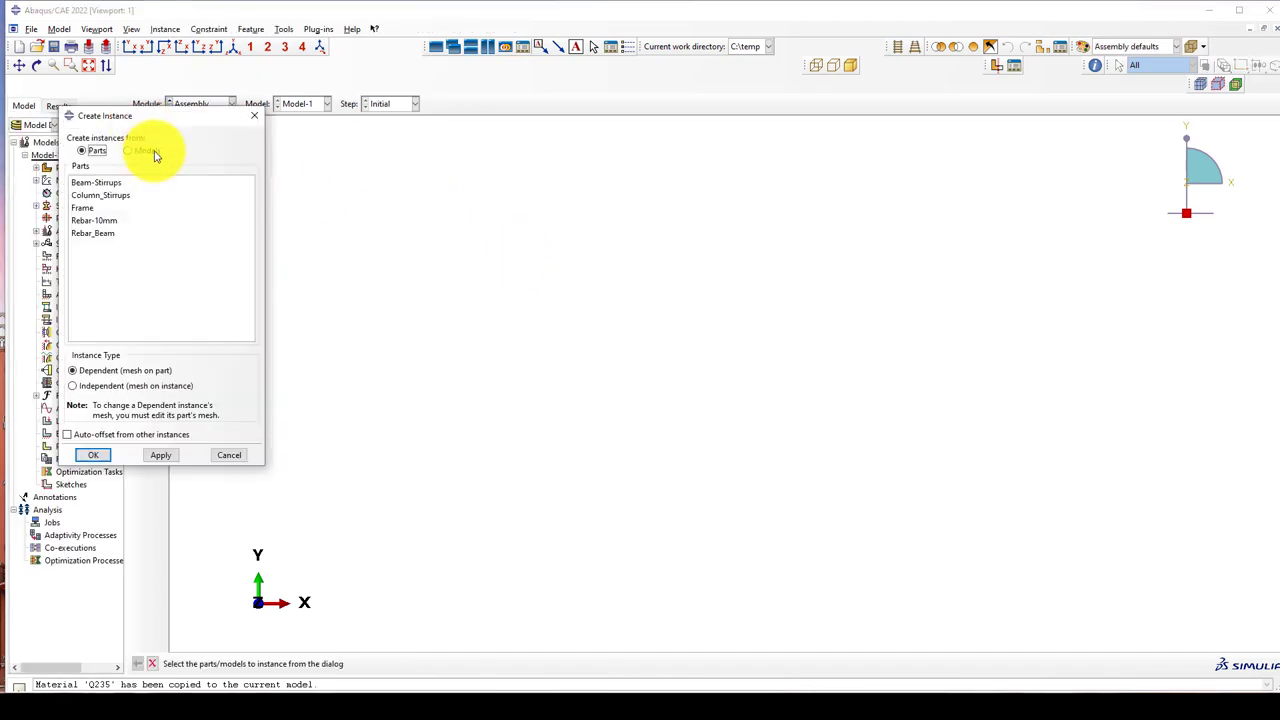
{"action": "left_click", "coordinate": [85, 207]}
{"action": "left_click", "coordinate": [90, 455]}
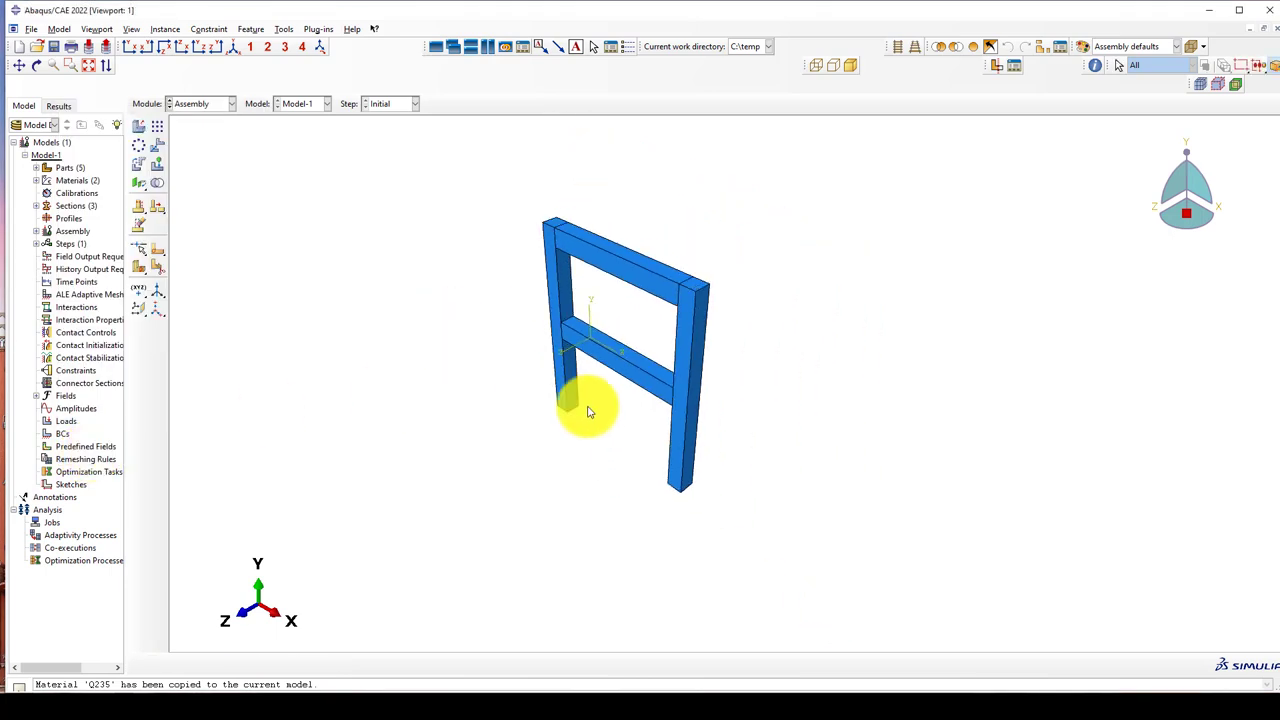
Step: Translate the Frame instance by 500, 1.25E+03, 0, moving a base corner of one column to the global origin
{"action": "left_click", "coordinate": [157, 146]}
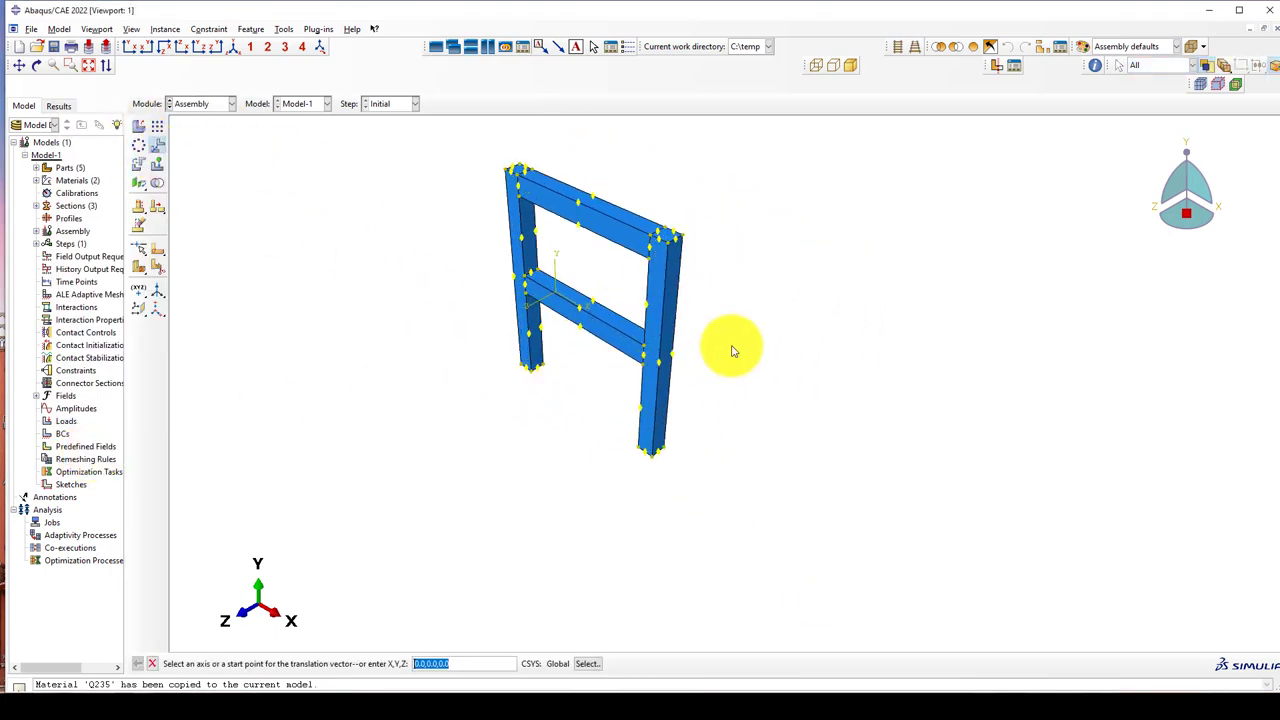
{"action": "left_click_drag", "start_coordinate": [732, 351], "coordinate": [880, 329], "text": "ctrl+alt"}
{"action": "scroll", "coordinate": [731, 363], "scroll_direction": "up", "scroll_amount": 5}
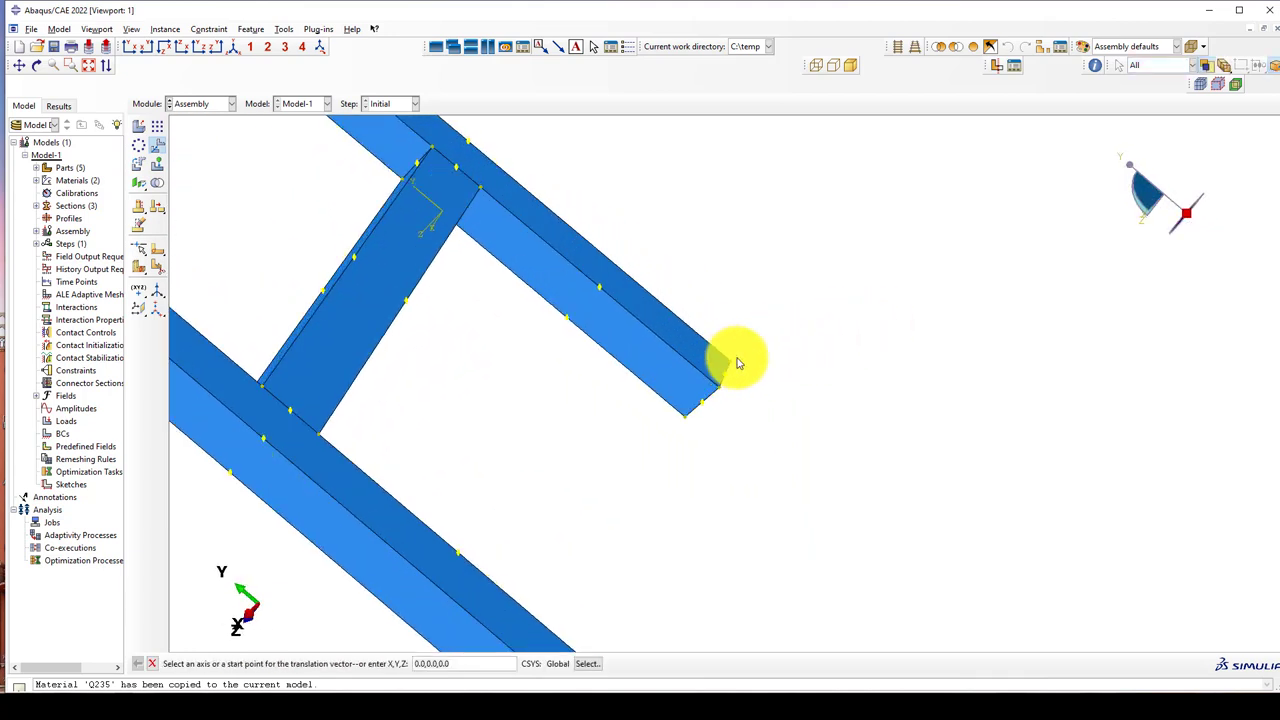
{"action": "left_click", "coordinate": [690, 365]}
{"action": "left_click", "coordinate": [543, 373]}
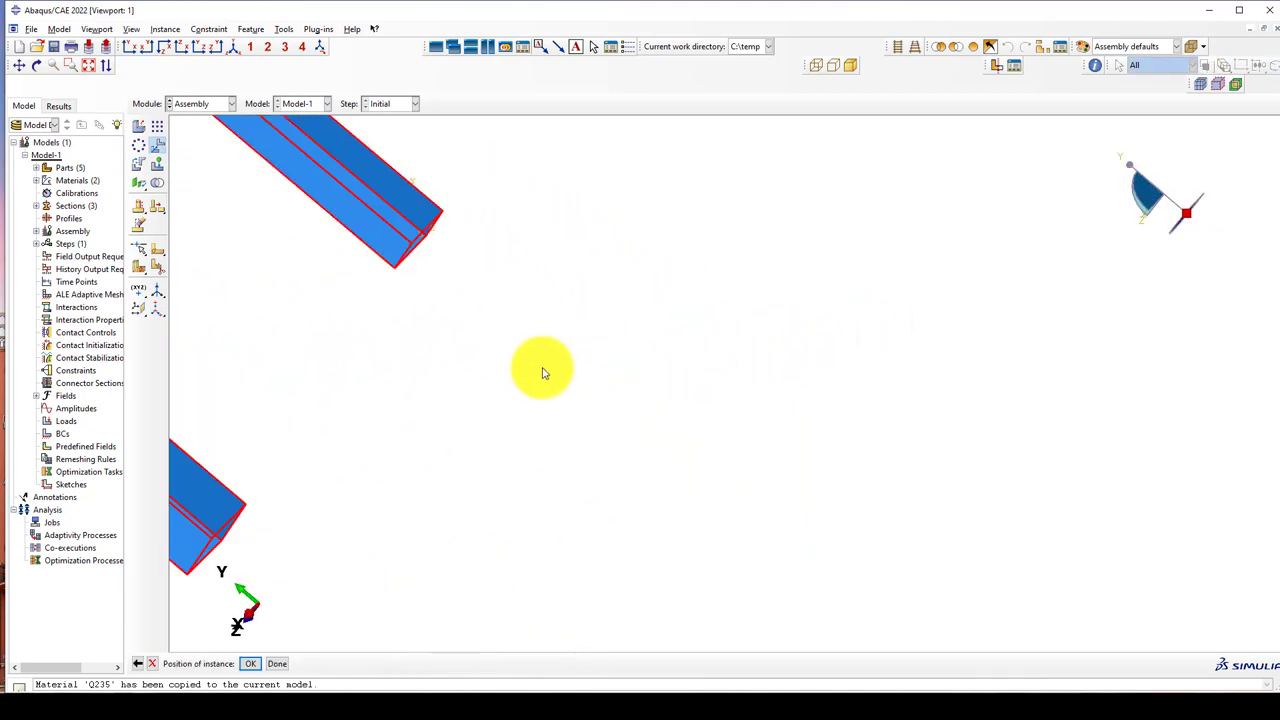
{"action": "middle_click", "coordinate": [539, 369]}
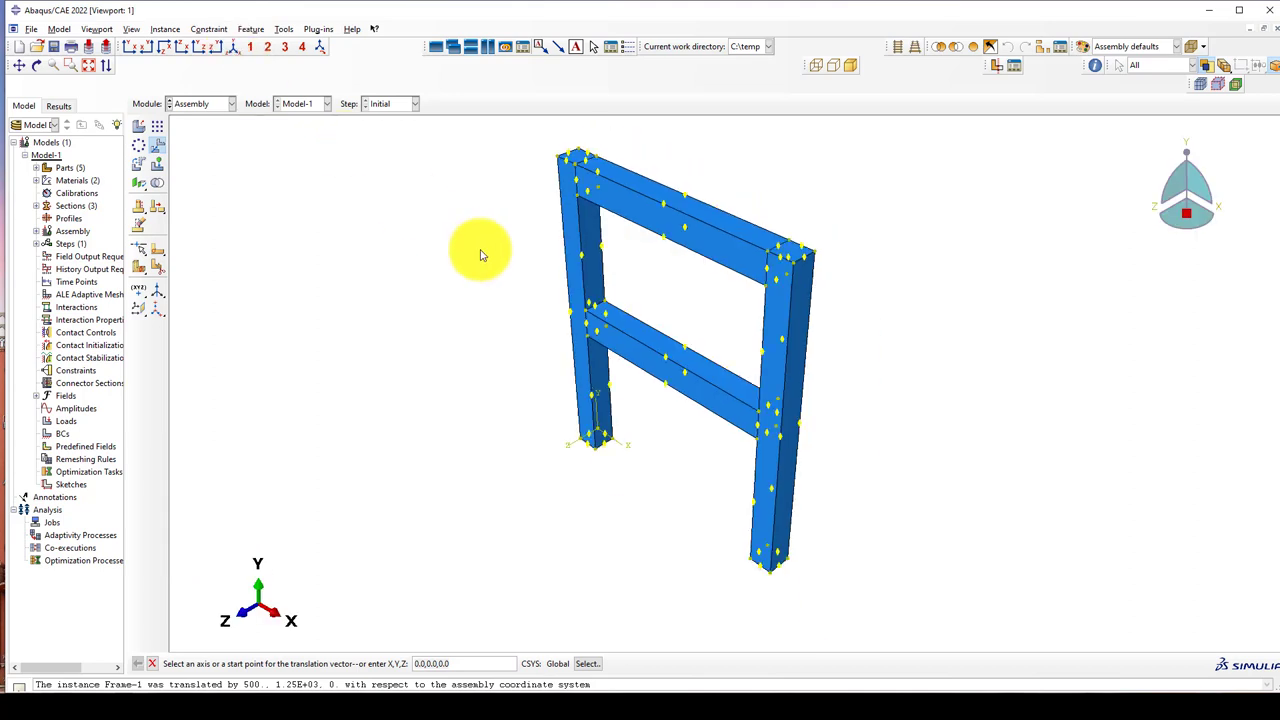
{"action": "middle_click", "coordinate": [534, 331]}
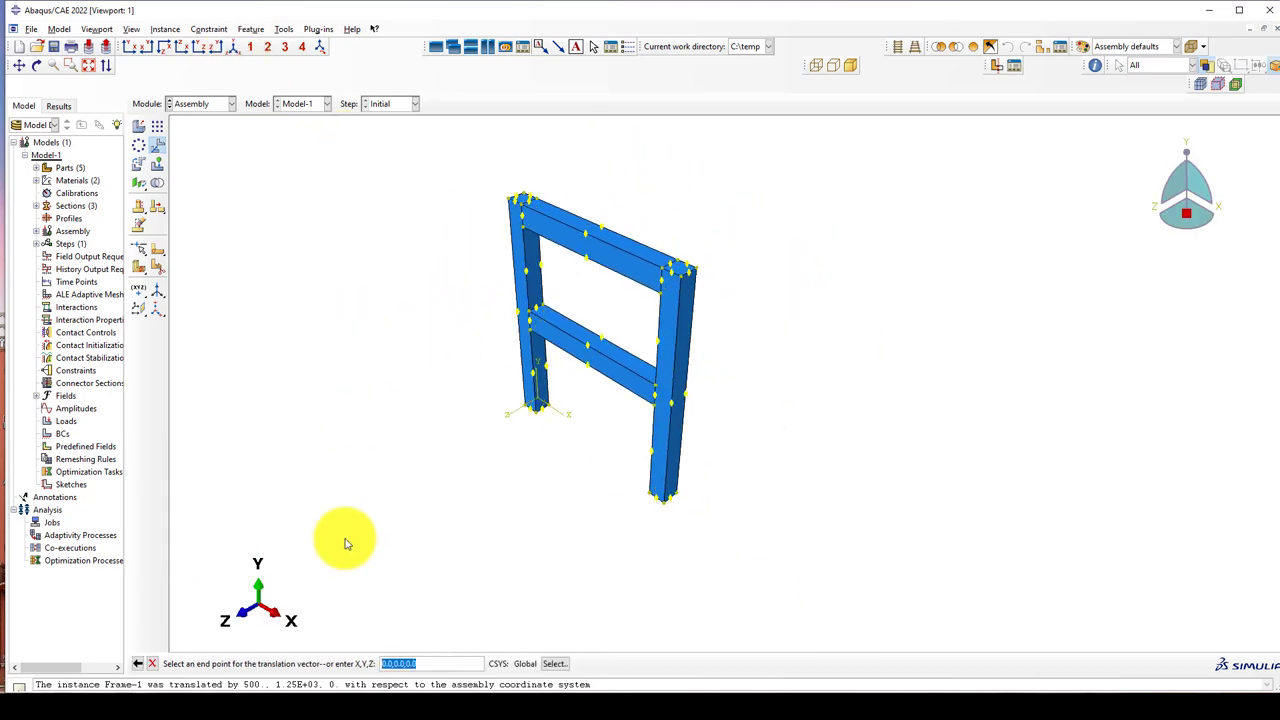
{"action": "left_click", "coordinate": [146, 663]}
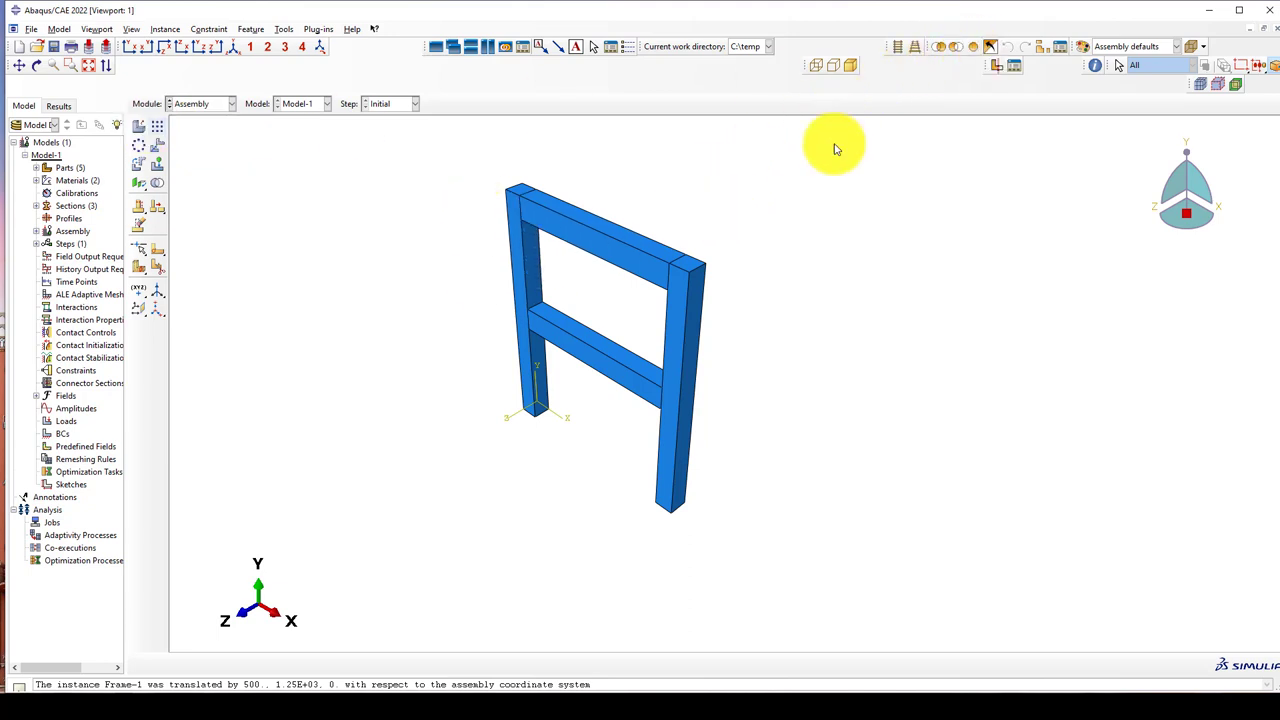
Step: Remove all faces of the Frame instance from the display so that only the origin axes show
{"action": "left_click", "coordinate": [976, 49]}
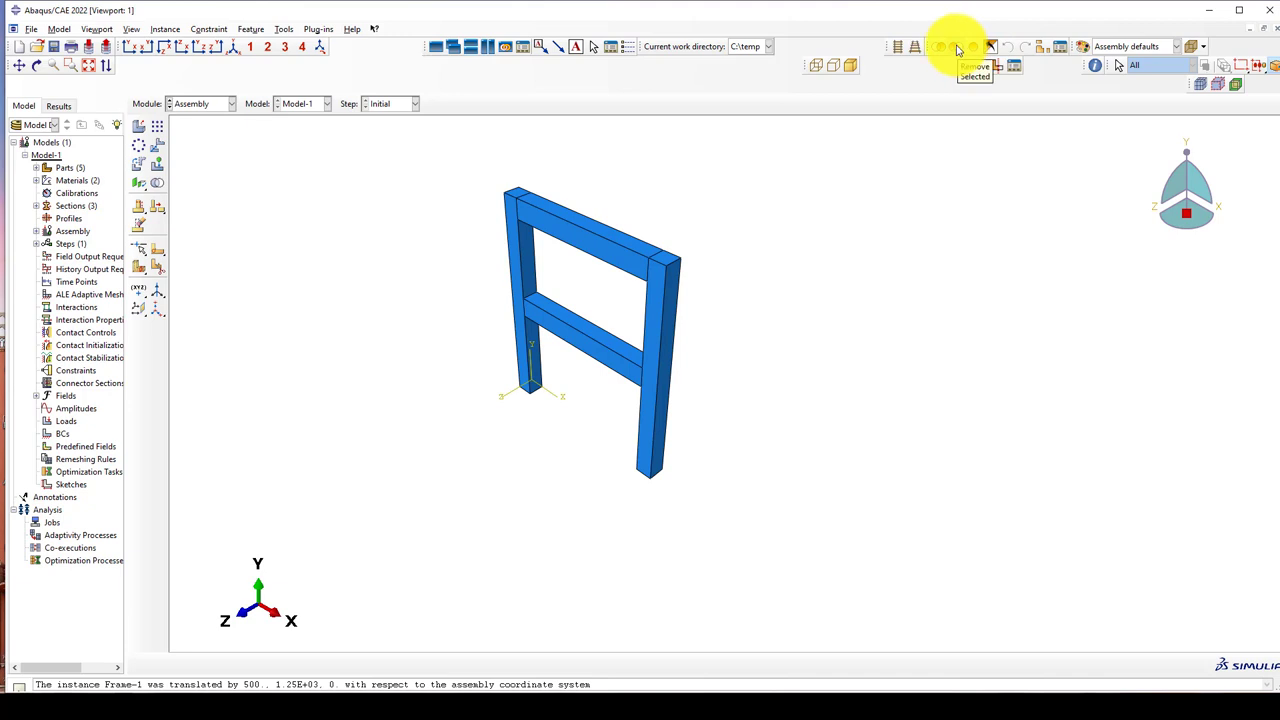
{"action": "left_click", "coordinate": [957, 49]}
{"action": "left_click_drag", "start_coordinate": [452, 140], "coordinate": [832, 566]}
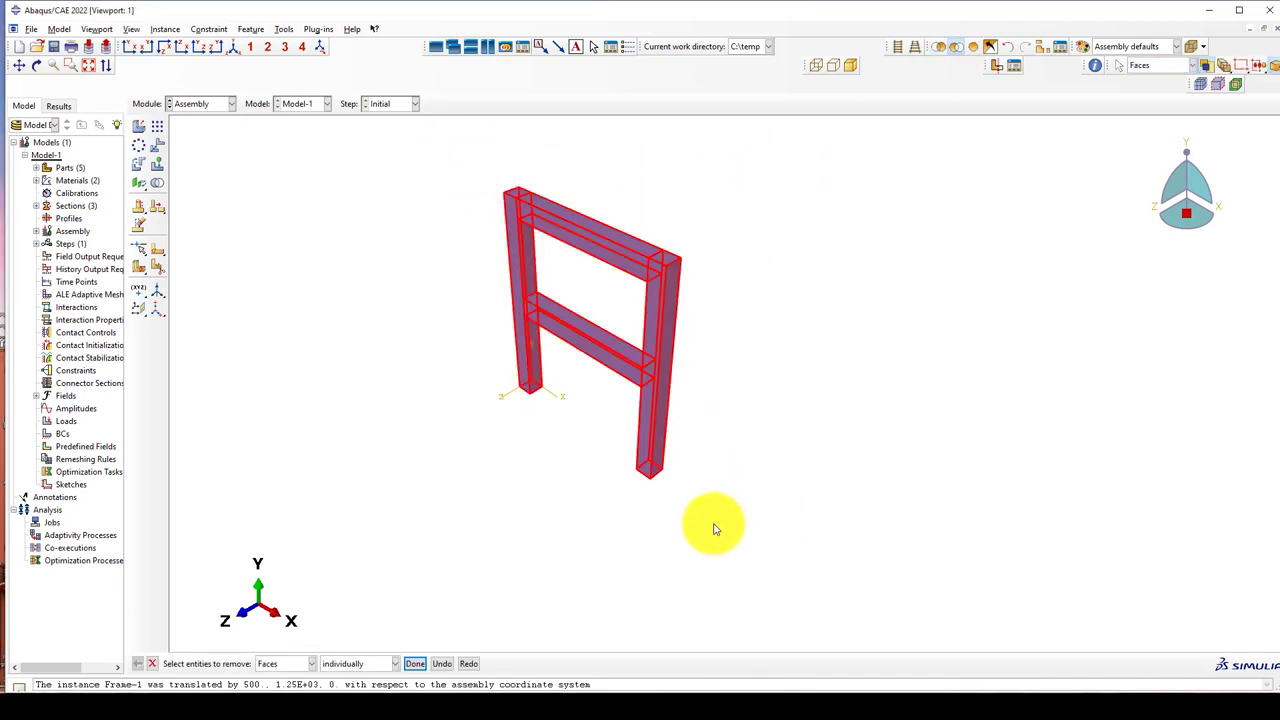
{"action": "middle_click", "coordinate": [453, 380]}
Step: Create a dependent instance of the Column_Stirrups part in the assembly
{"action": "left_click", "coordinate": [140, 126]}
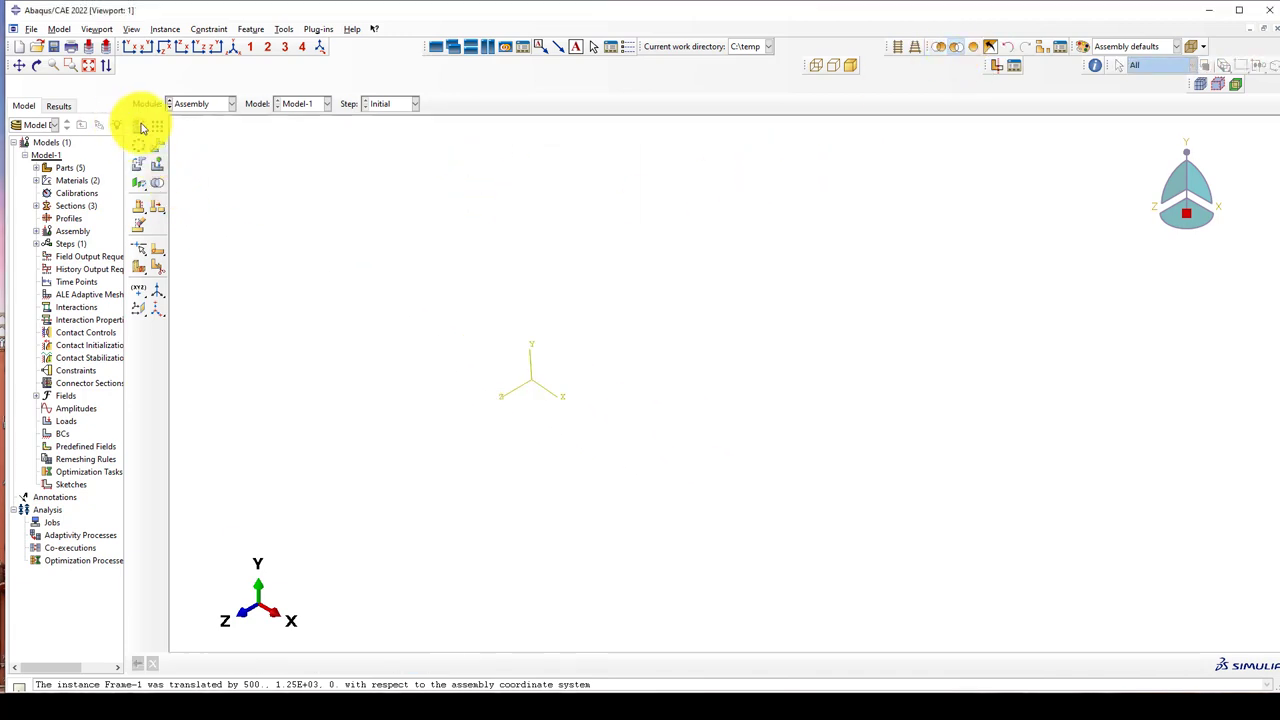
{"action": "left_click", "coordinate": [96, 191]}
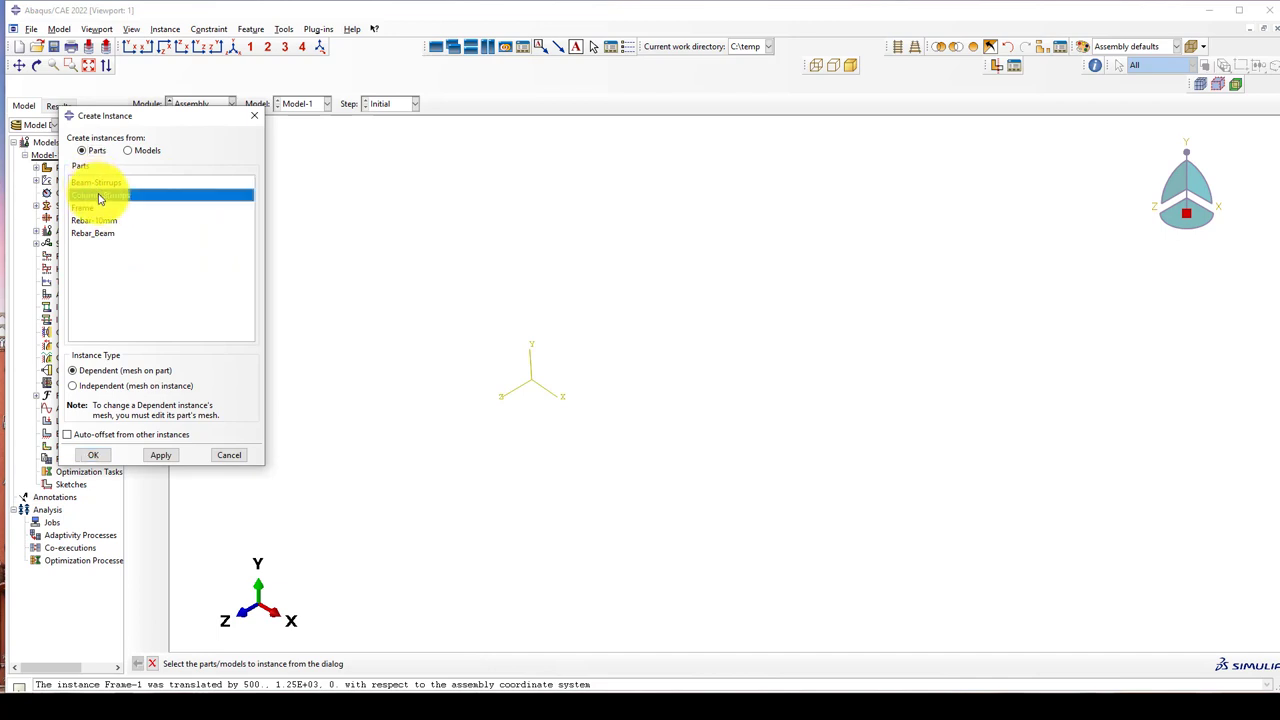
{"action": "left_click", "coordinate": [94, 455]}
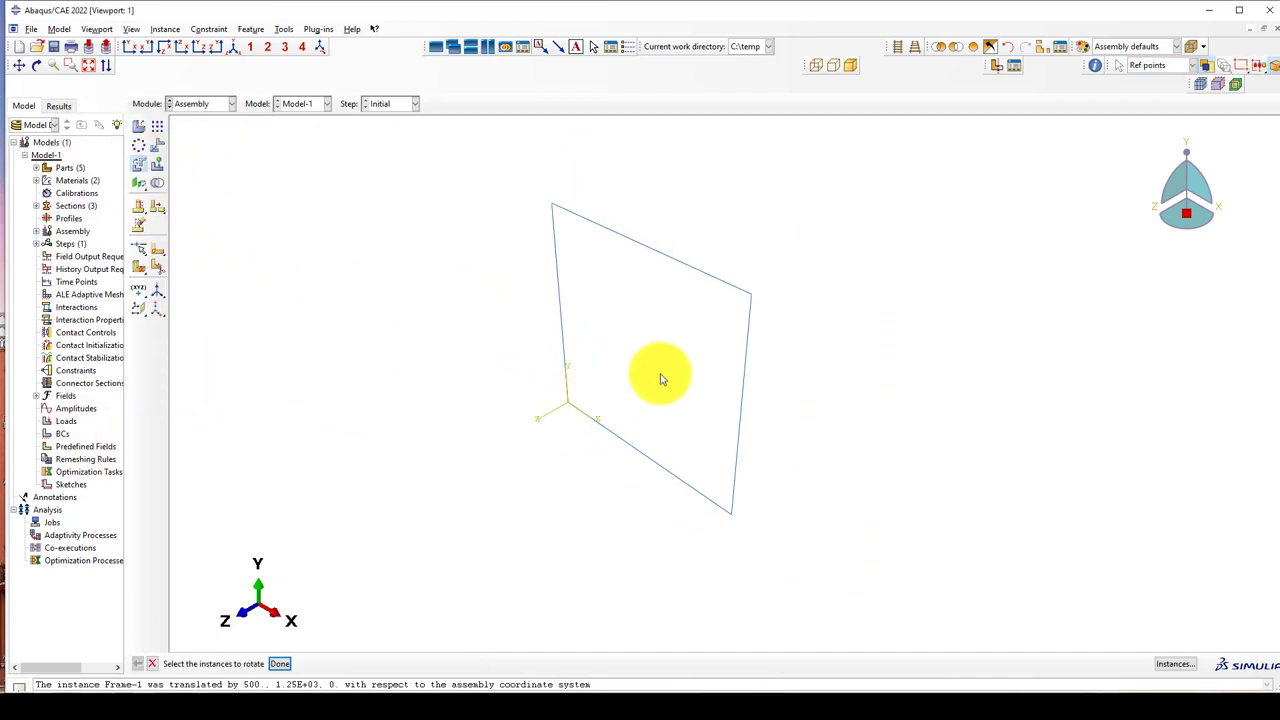
Step: Rotate the column stirrup instance 90 degrees about its edge on the X axis, using the vector from 80, 0, 0 to the origin
{"action": "scroll", "coordinate": [660, 395], "scroll_direction": "down", "scroll_amount": 3}
{"action": "left_click", "coordinate": [660, 443]}
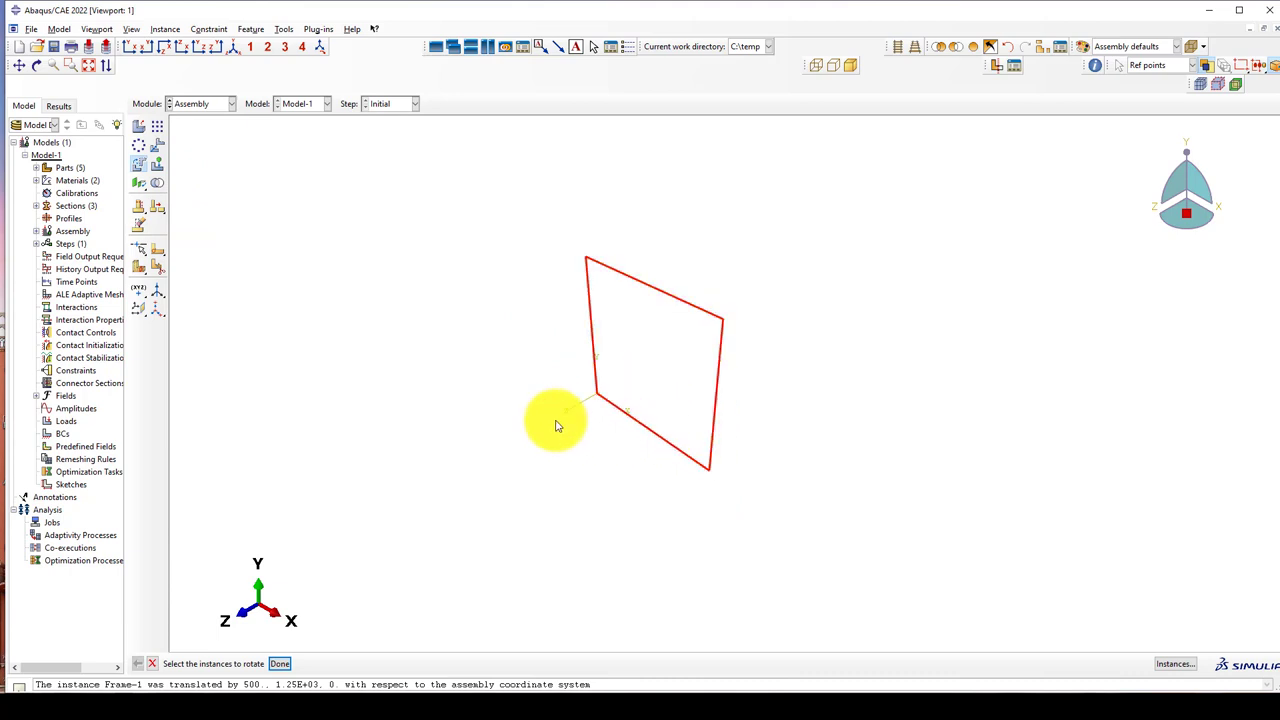
{"action": "middle_click", "coordinate": [640, 428]}
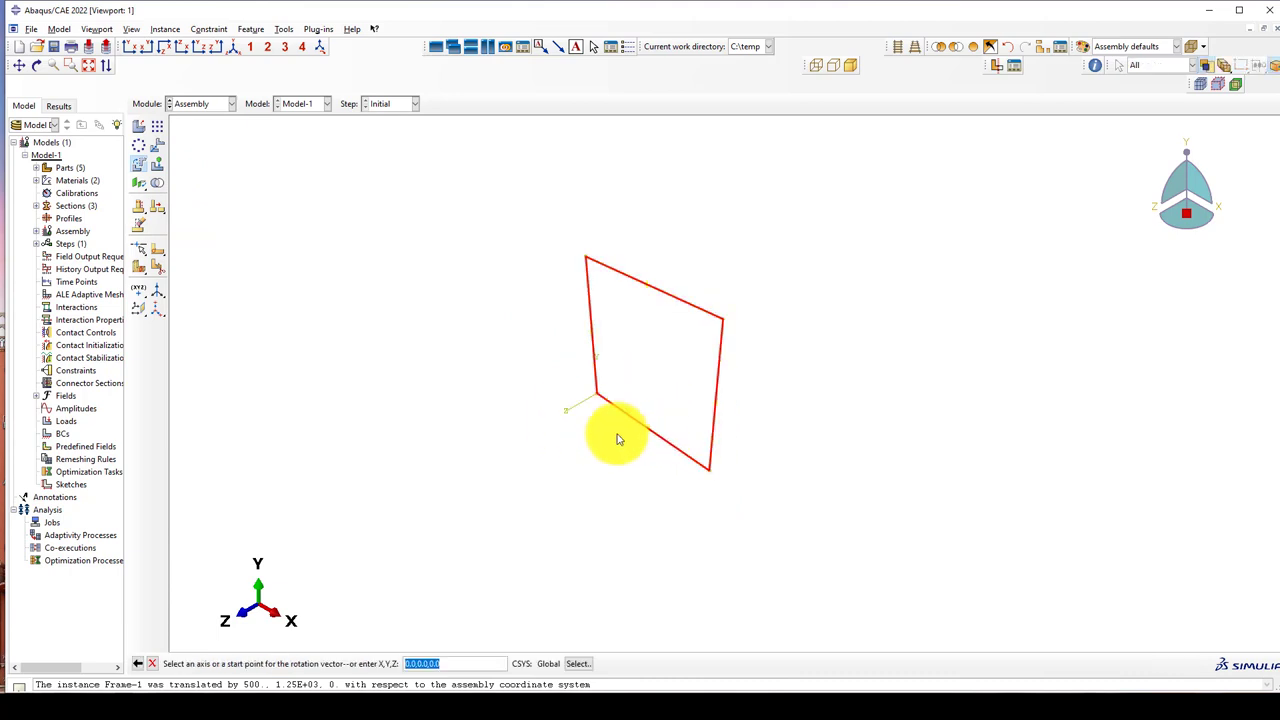
{"action": "key", "text": "Return"}
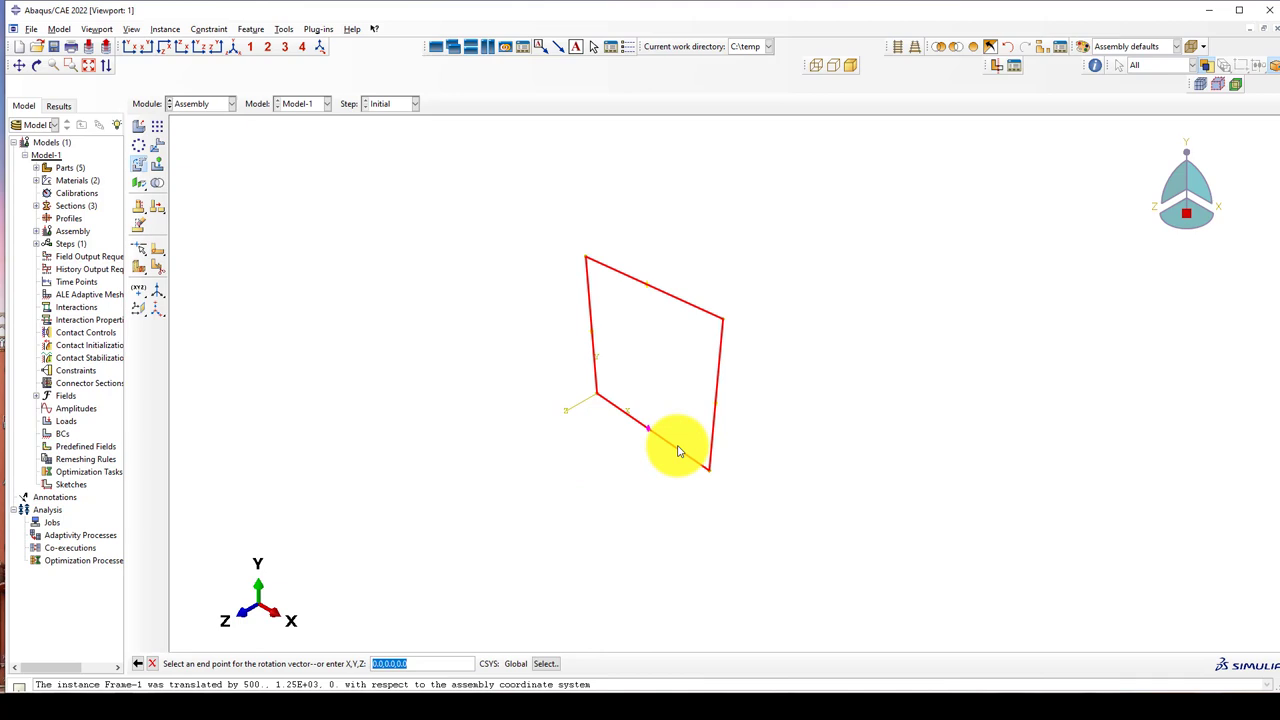
{"action": "key", "text": "Return"}
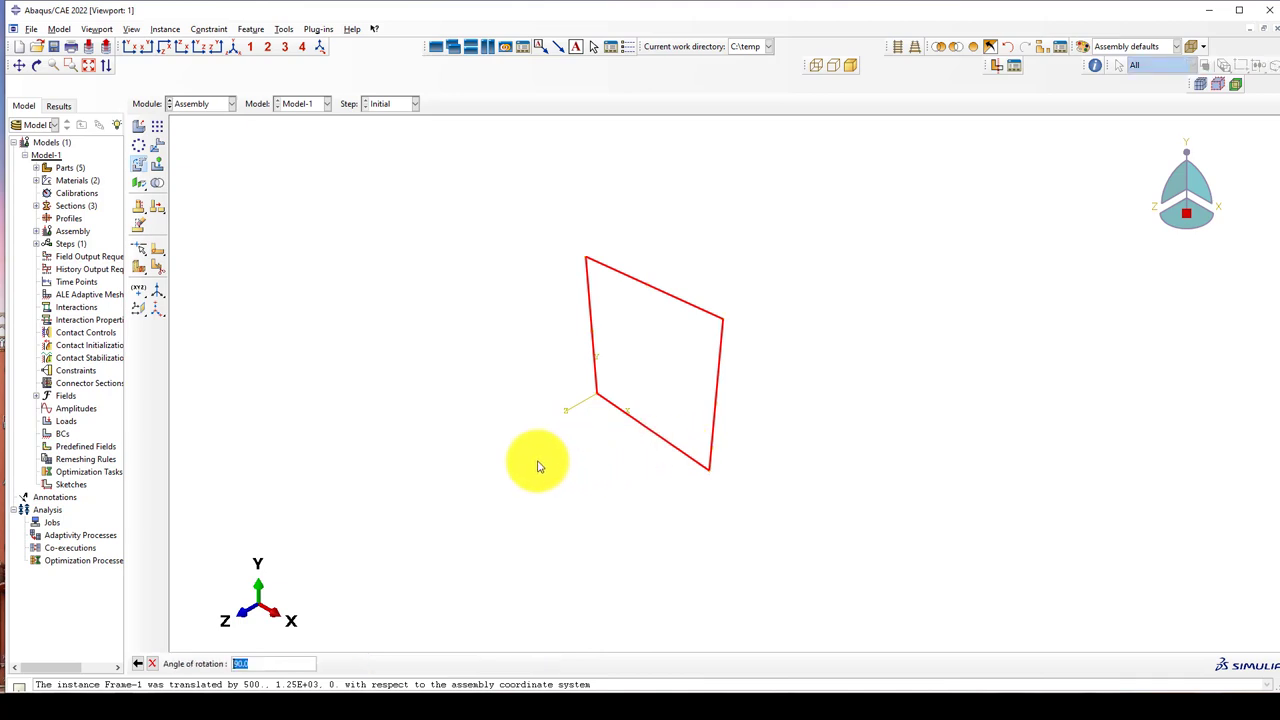
{"action": "key", "text": "Return"}
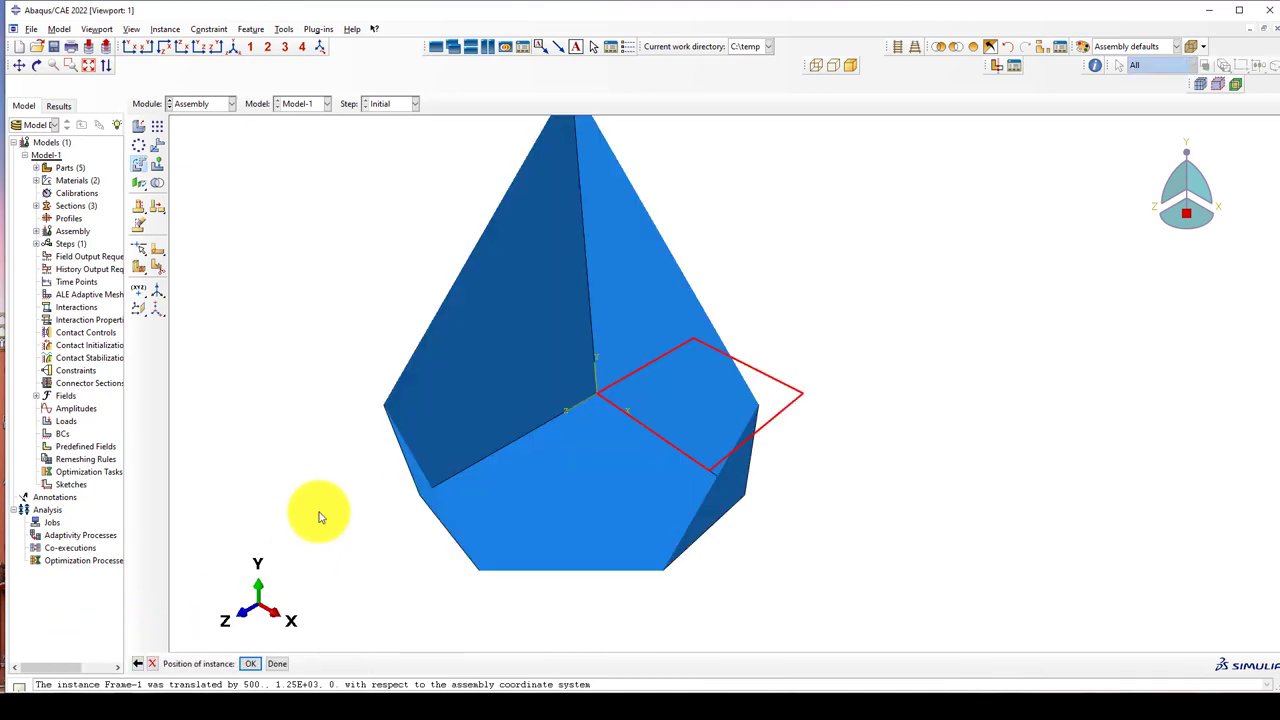
{"action": "left_click", "coordinate": [250, 663]}
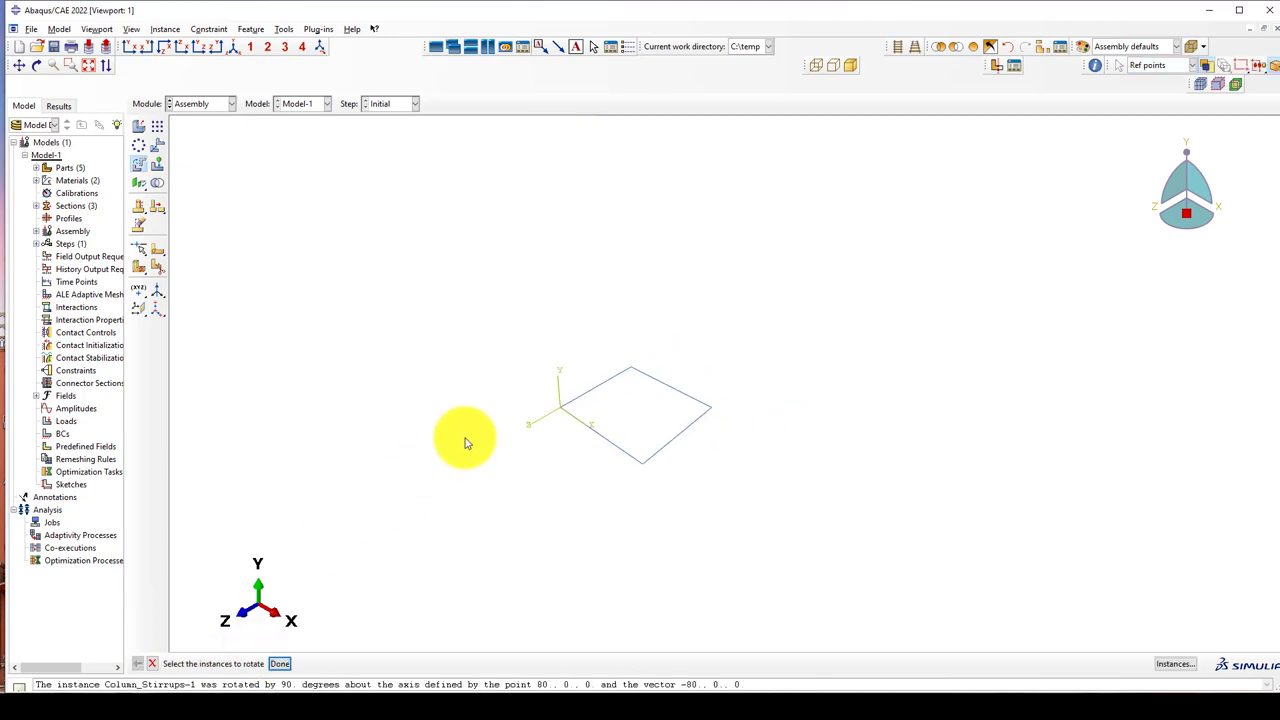
Step: Create a dependent instance of the Rebar-10mm part in the assembly
{"action": "left_click", "coordinate": [143, 127]}
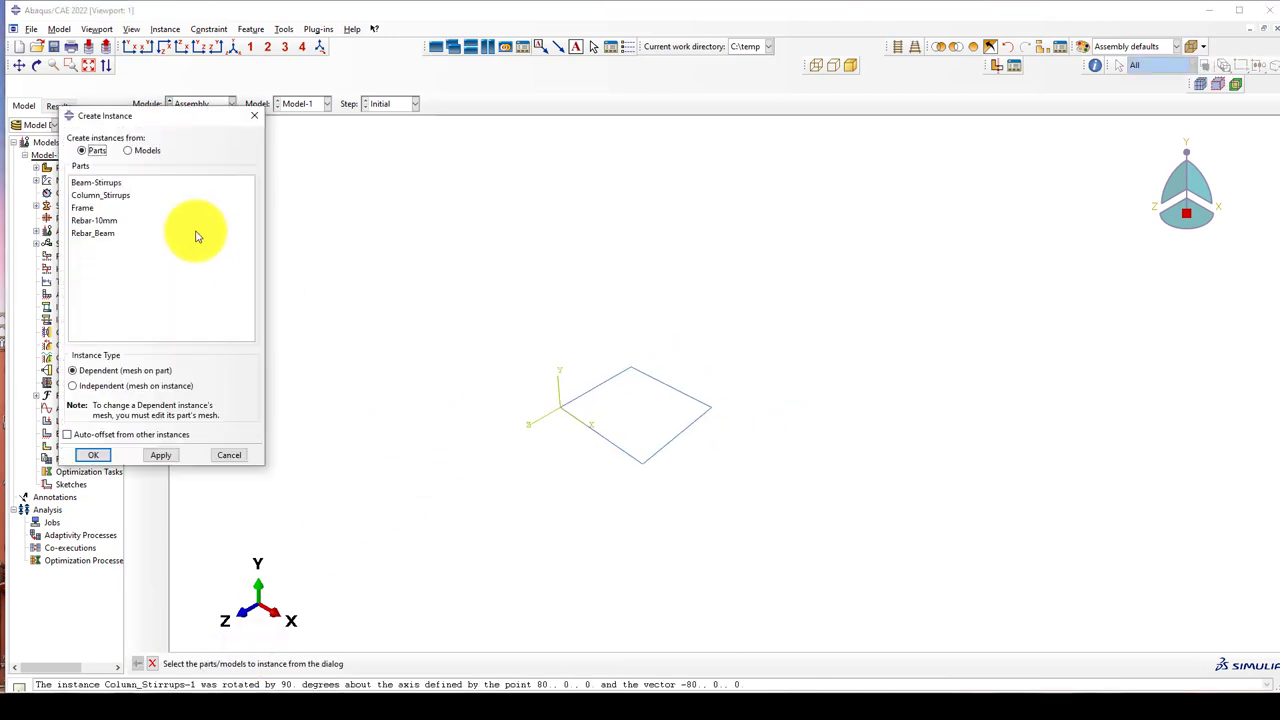
{"action": "left_click", "coordinate": [91, 220]}
{"action": "left_click", "coordinate": [98, 454]}
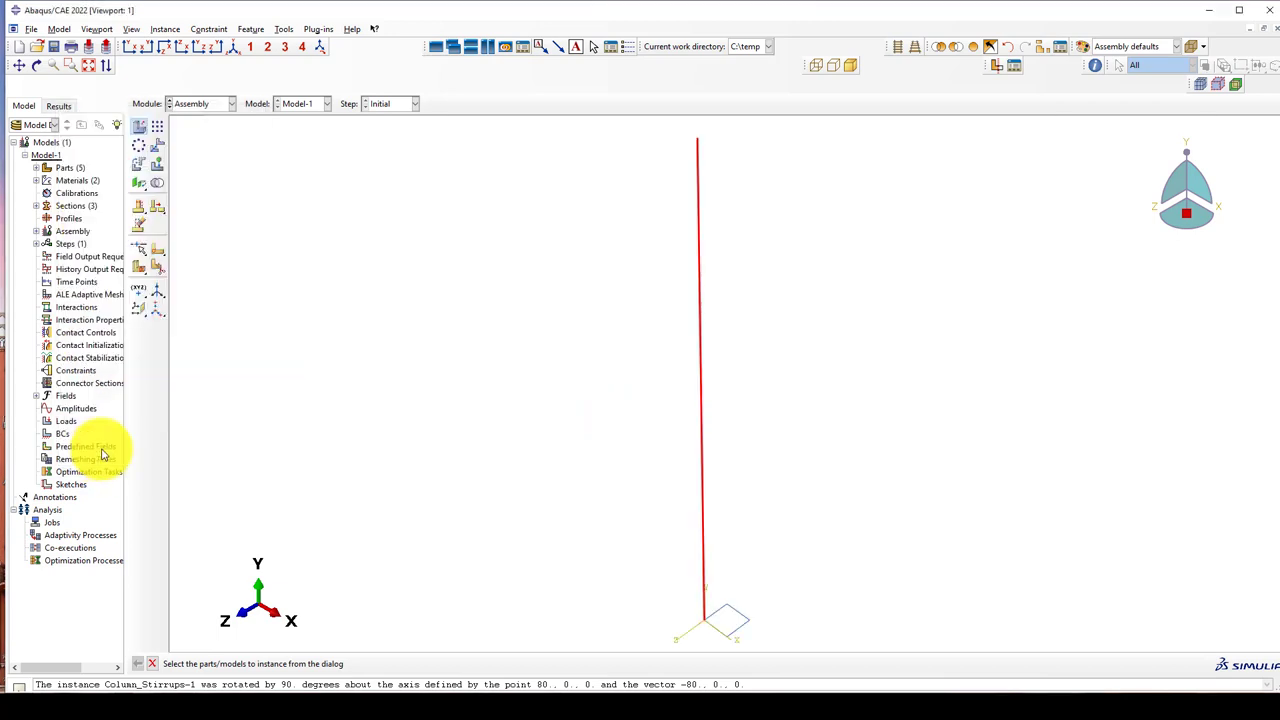
Step: Pattern the rebar instance 2 by 2 at 160 offsets, taking direction 2 from a stirrup edge and flipping it to place bars at all stirrup corners
{"action": "left_click", "coordinate": [156, 146]}
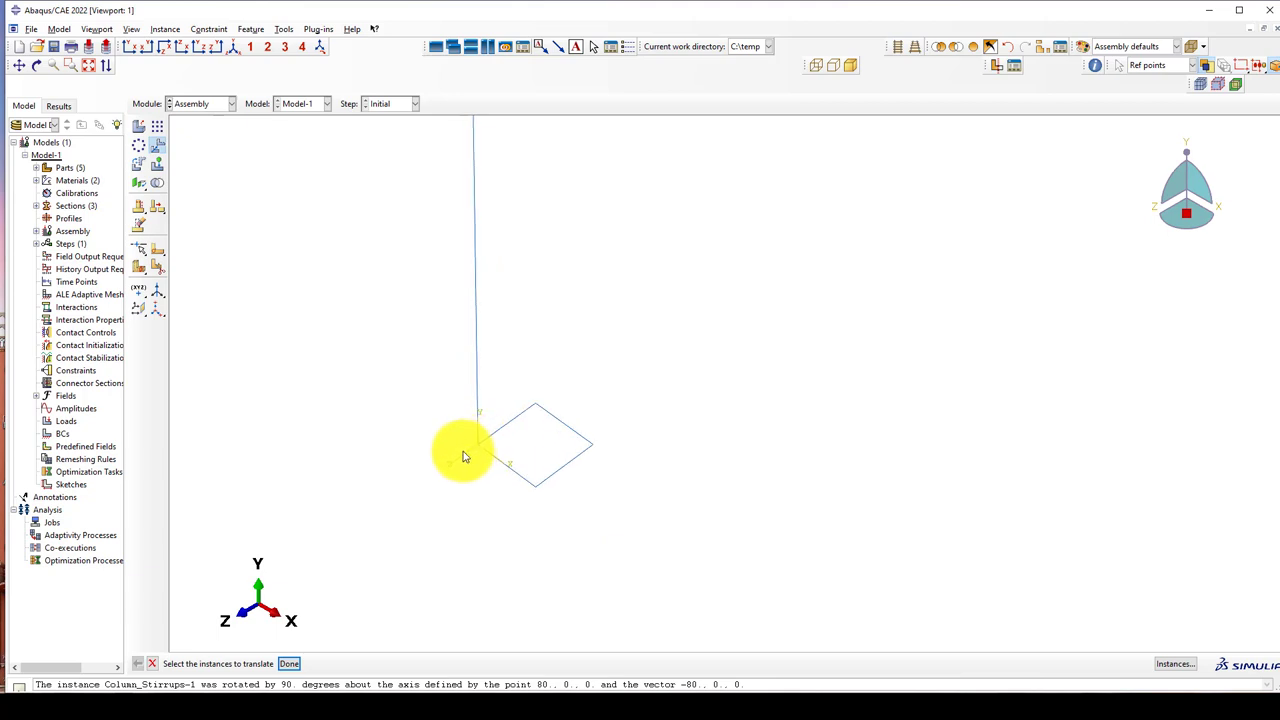
{"action": "left_click", "coordinate": [157, 126]}
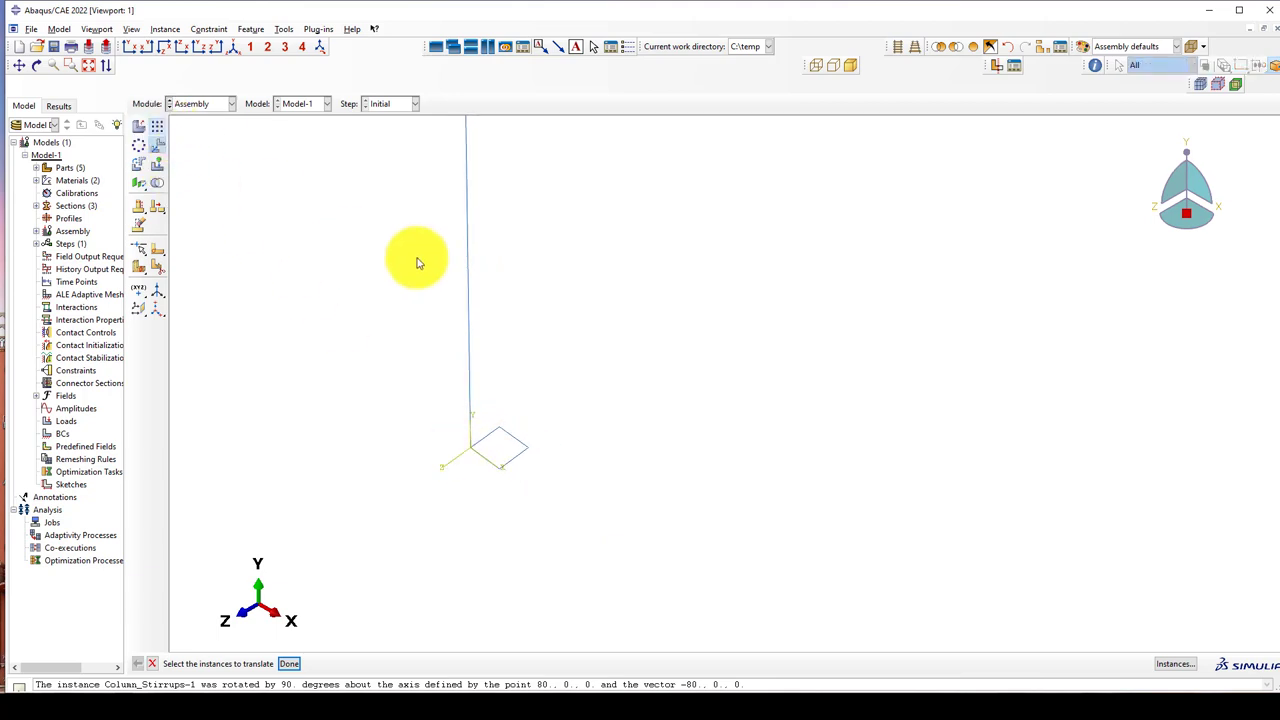
{"action": "left_click", "coordinate": [465, 240]}
{"action": "middle_click", "coordinate": [420, 397]}
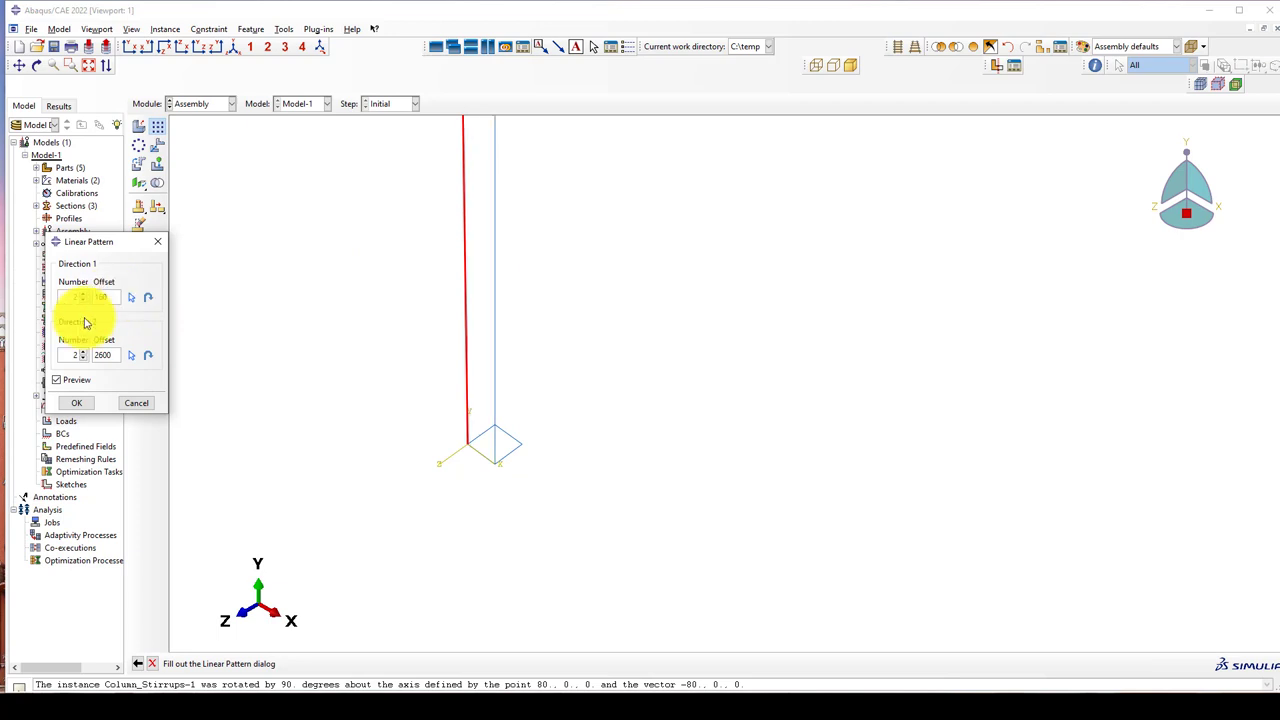
{"action": "left_click", "coordinate": [118, 354]}
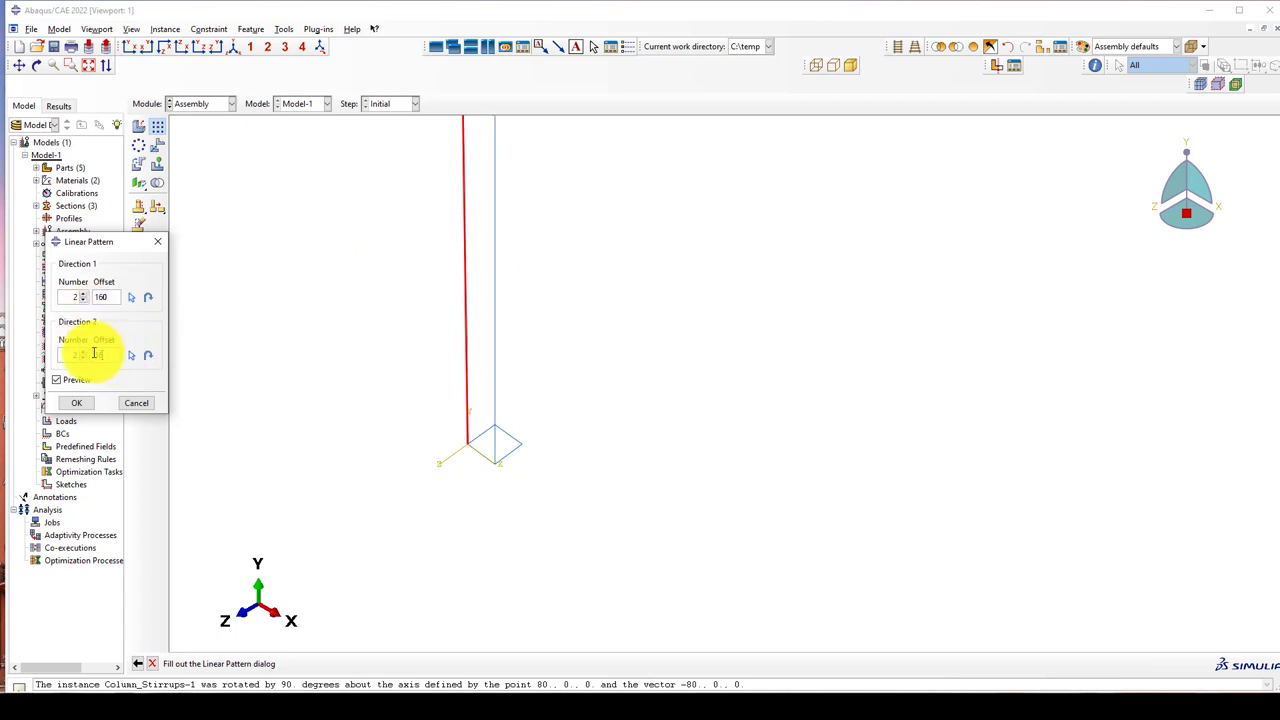
{"action": "left_click", "coordinate": [133, 357]}
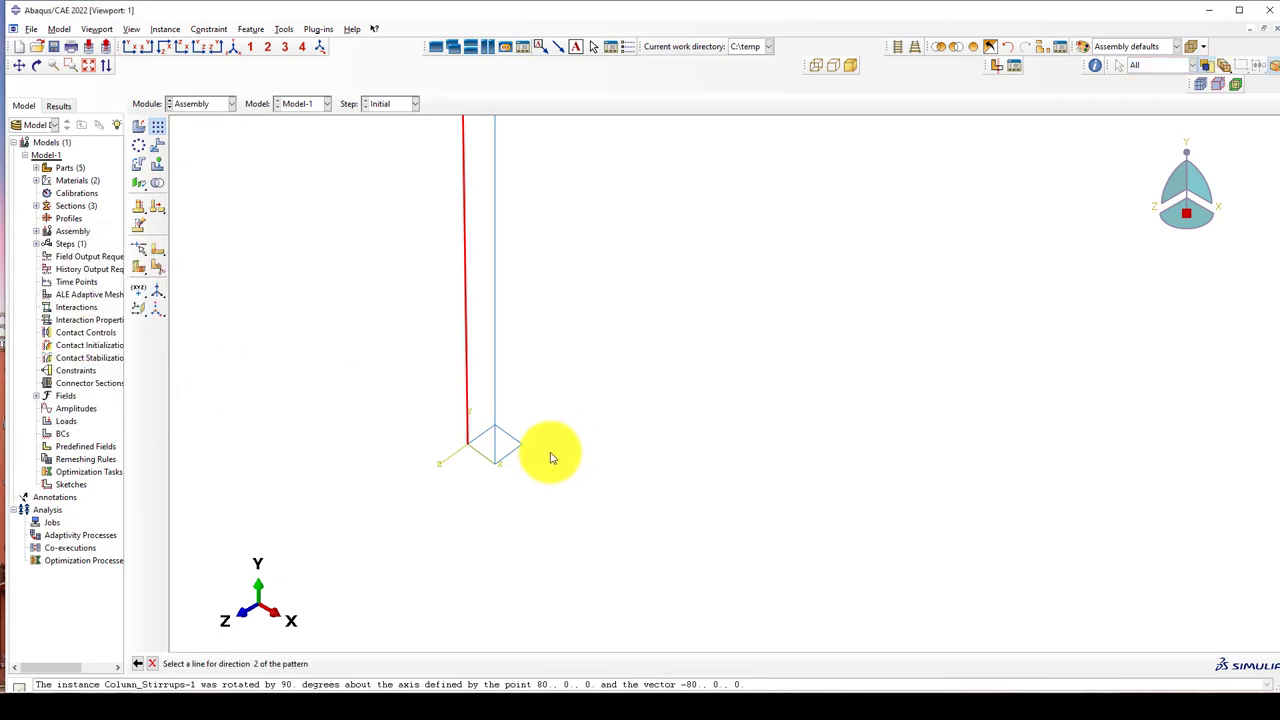
{"action": "left_click", "coordinate": [466, 468]}
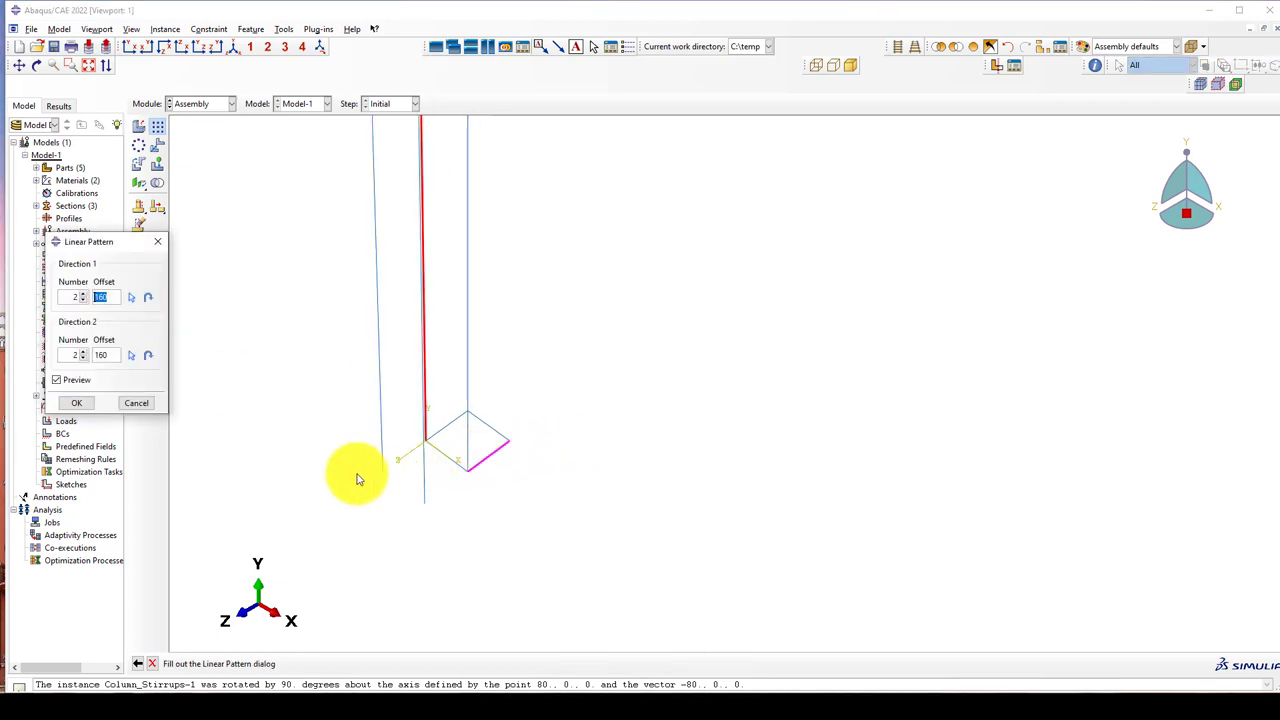
{"action": "left_click", "coordinate": [149, 357]}
{"action": "left_click", "coordinate": [128, 404]}
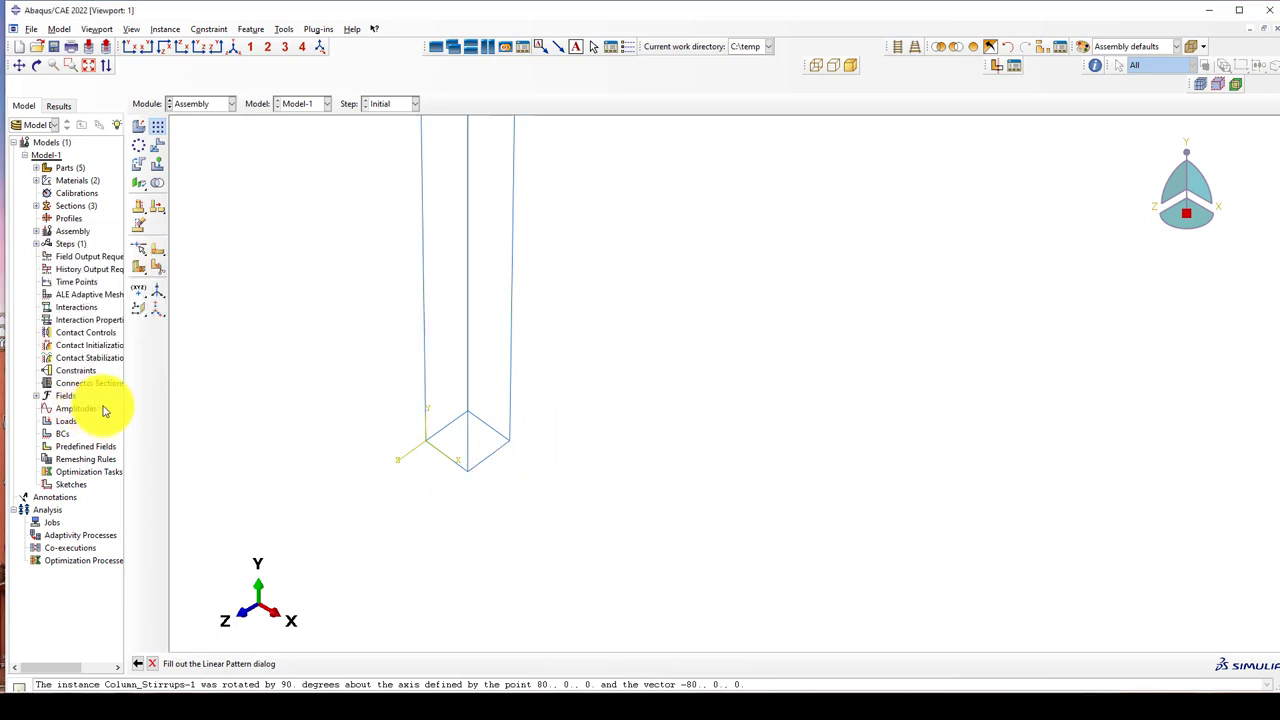
{"action": "scroll", "coordinate": [522, 495], "scroll_direction": "up", "scroll_amount": 2}
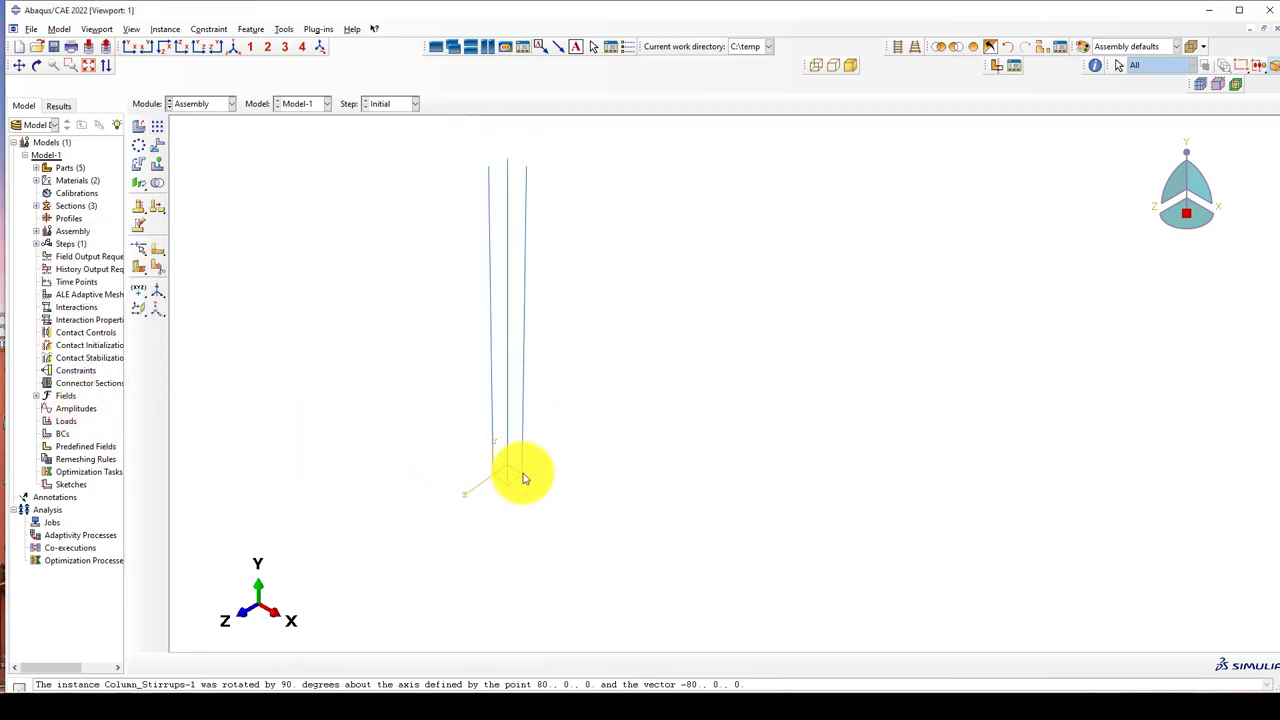
Step: Translate the column stirrup instance by 0, 40, 0 to raise it above the base of the rebars
{"action": "left_click", "coordinate": [161, 149]}
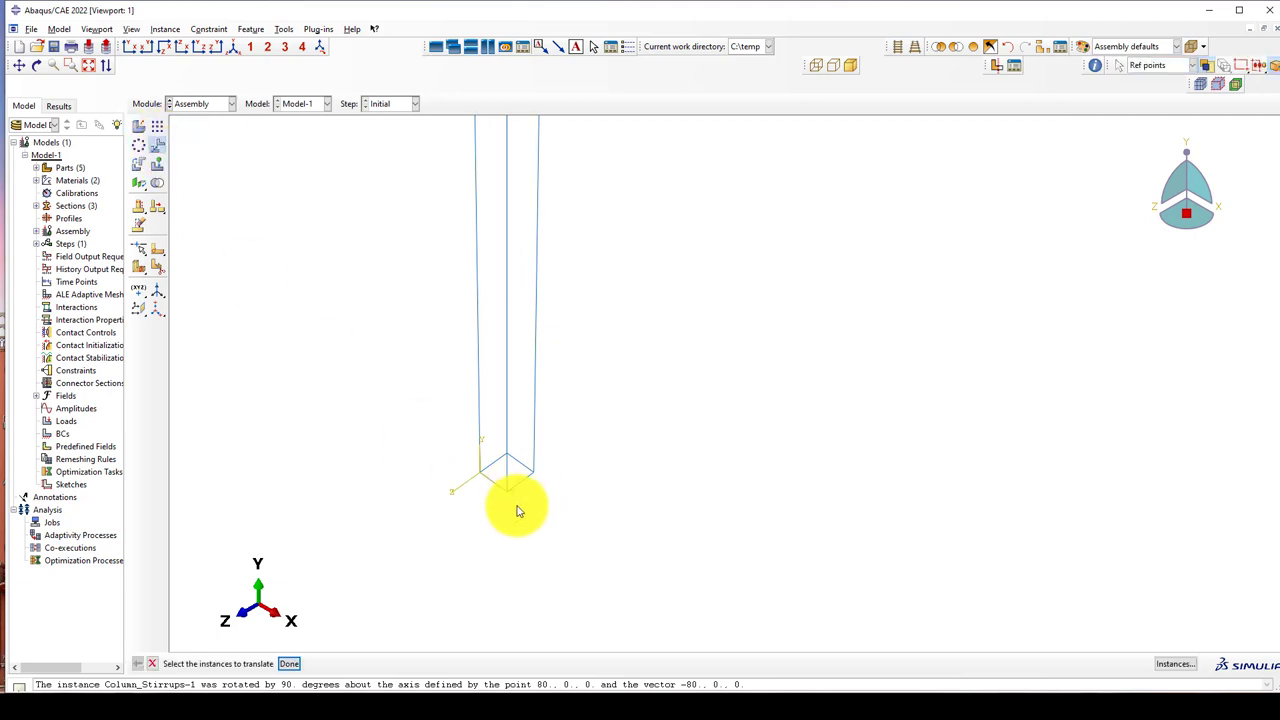
{"action": "scroll", "coordinate": [520, 490], "scroll_direction": "up", "scroll_amount": 2}
{"action": "left_click", "coordinate": [534, 457]}
{"action": "middle_click", "coordinate": [409, 502]}
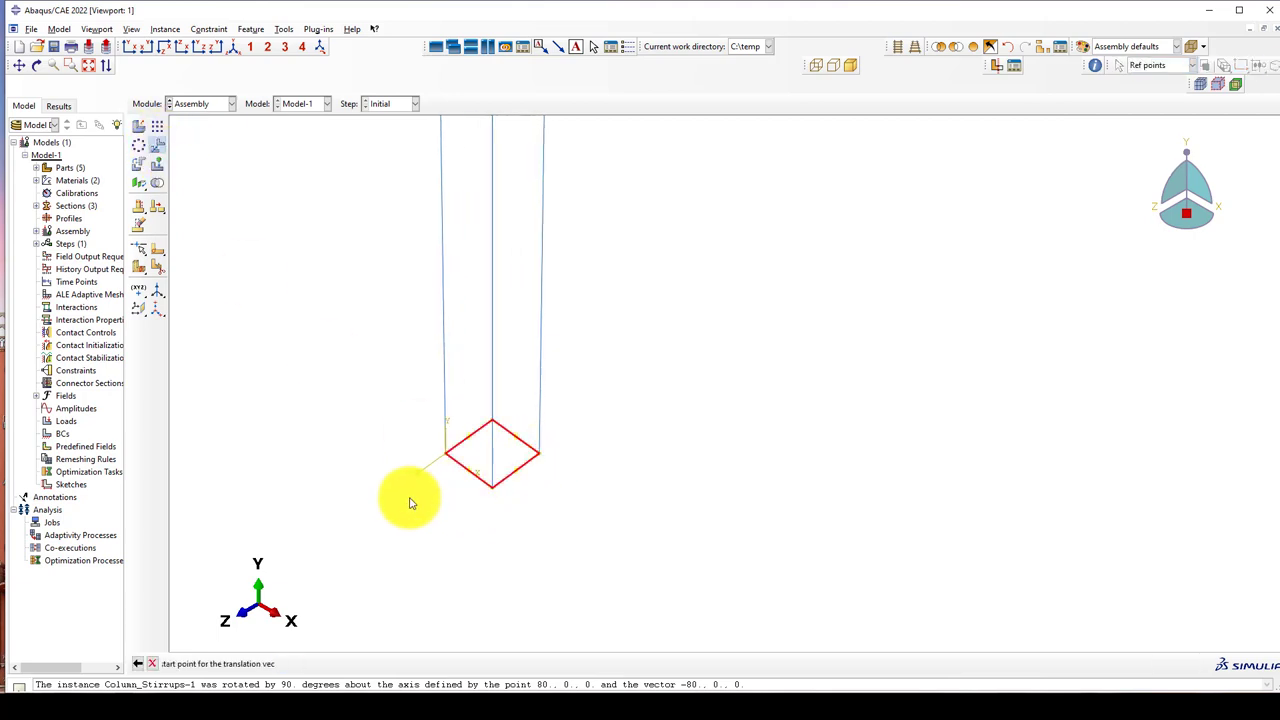
{"action": "middle_click", "coordinate": [400, 497]}
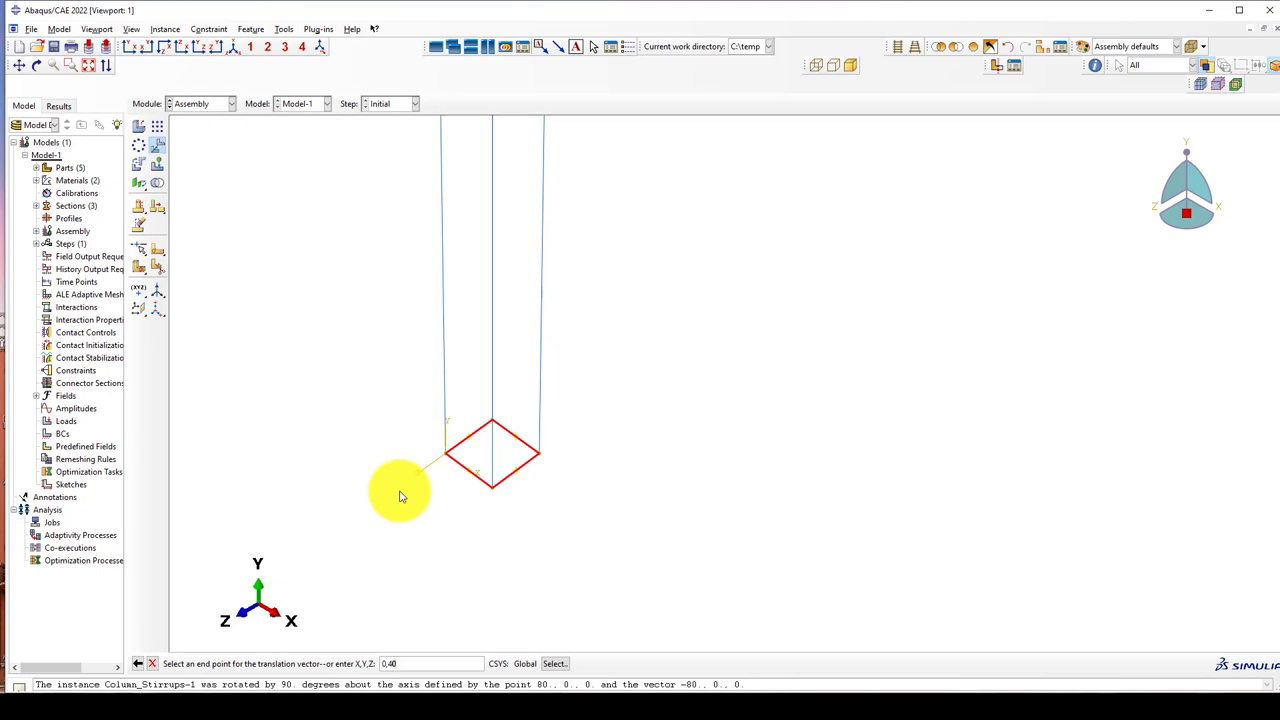
{"action": "key", "text": "Return"}
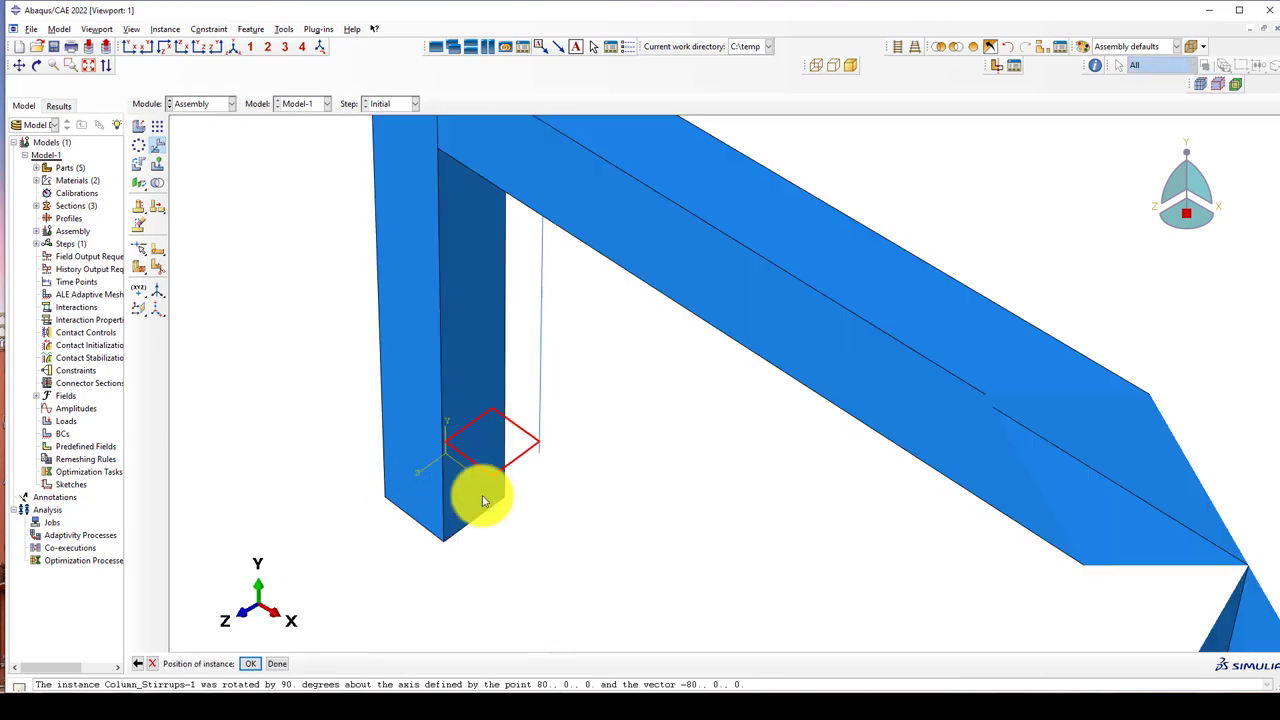
{"action": "middle_click", "coordinate": [331, 394]}
{"action": "scroll", "coordinate": [527, 498], "scroll_direction": "down", "scroll_amount": 4}
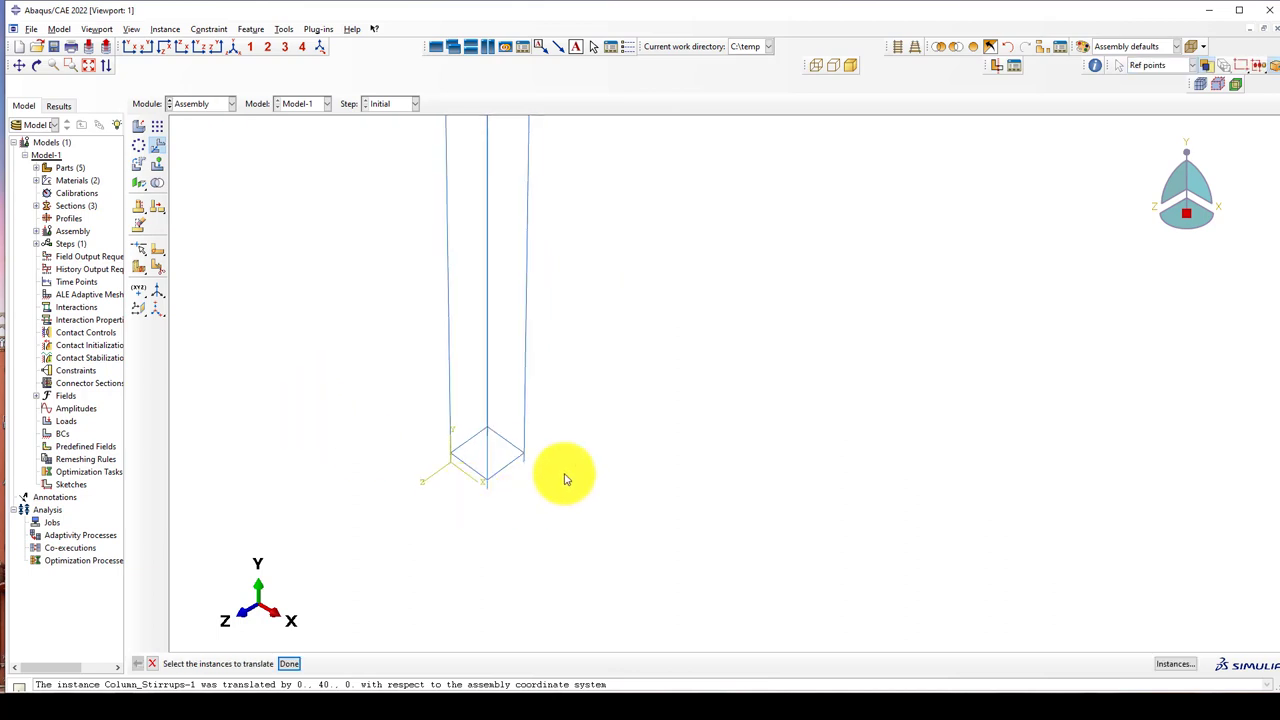
Step: Pattern the column stirrup up the rebars, with 1 instance in direction 1 and 26 in direction 2 at an offset of 100
{"action": "left_click", "coordinate": [157, 126]}
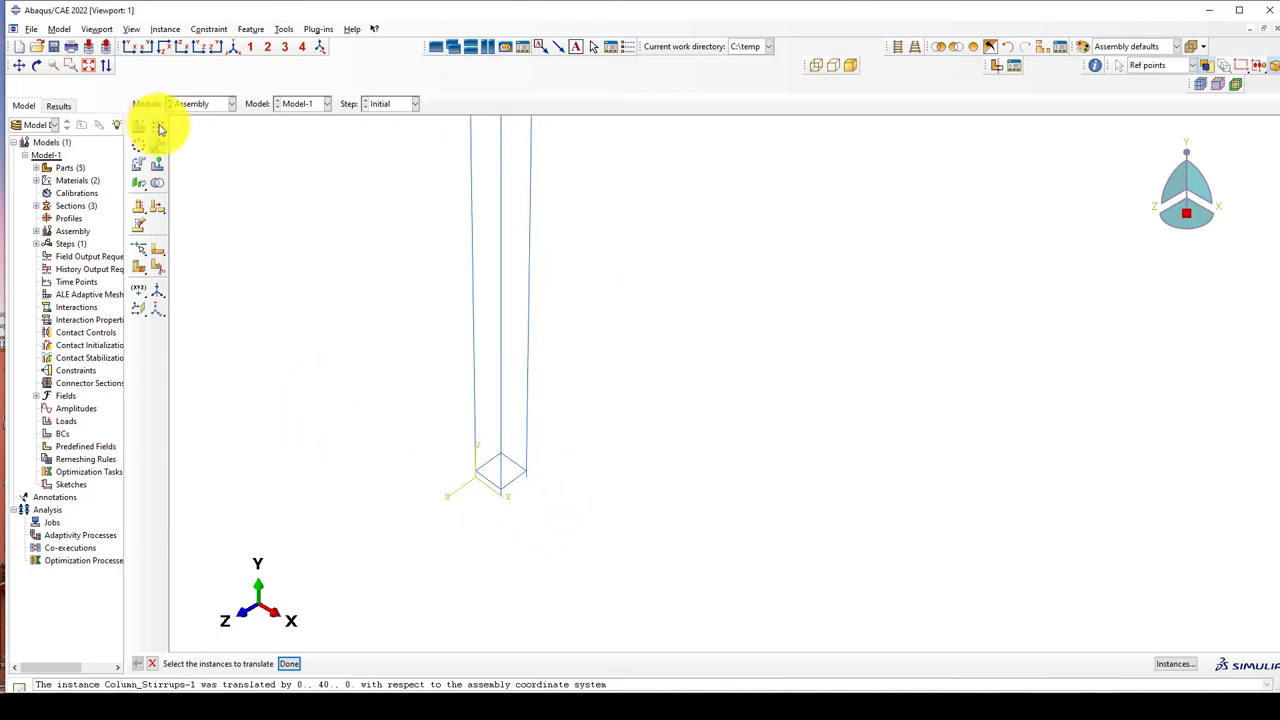
{"action": "scroll", "coordinate": [510, 472], "scroll_direction": "up", "scroll_amount": 1}
{"action": "left_click", "coordinate": [517, 488]}
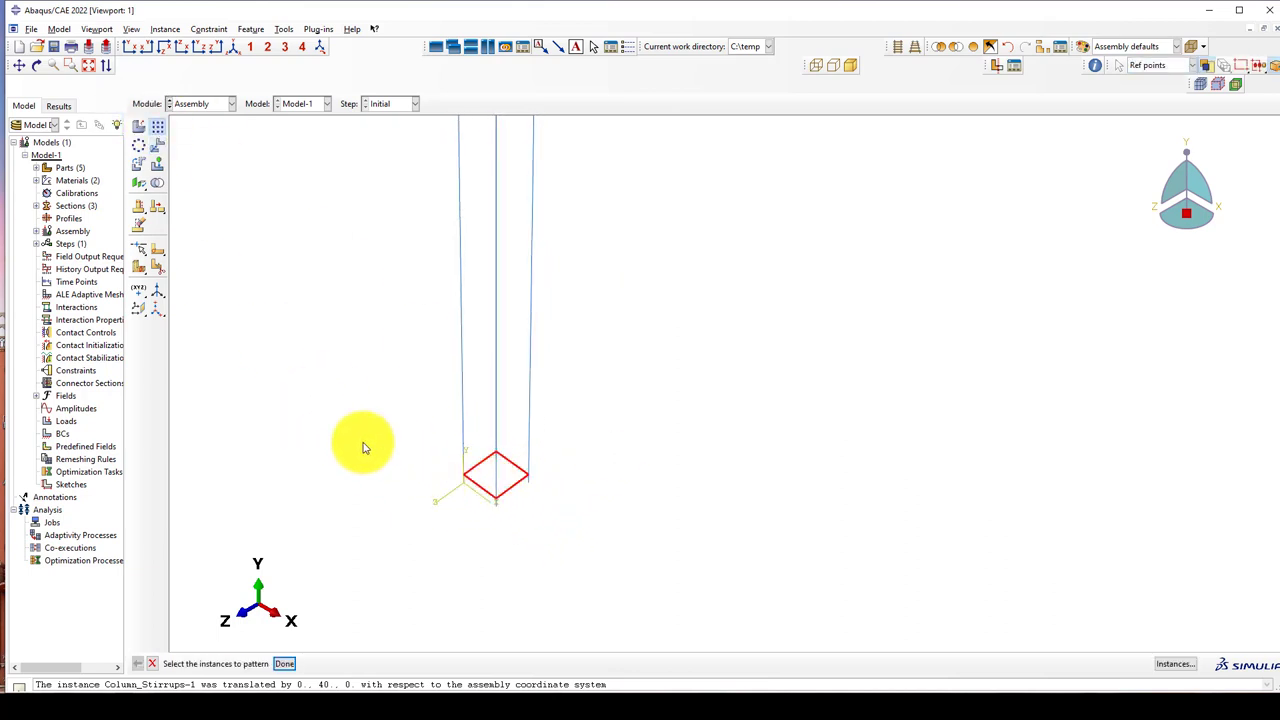
{"action": "middle_click", "coordinate": [363, 443]}
{"action": "left_click", "coordinate": [641, 372]}
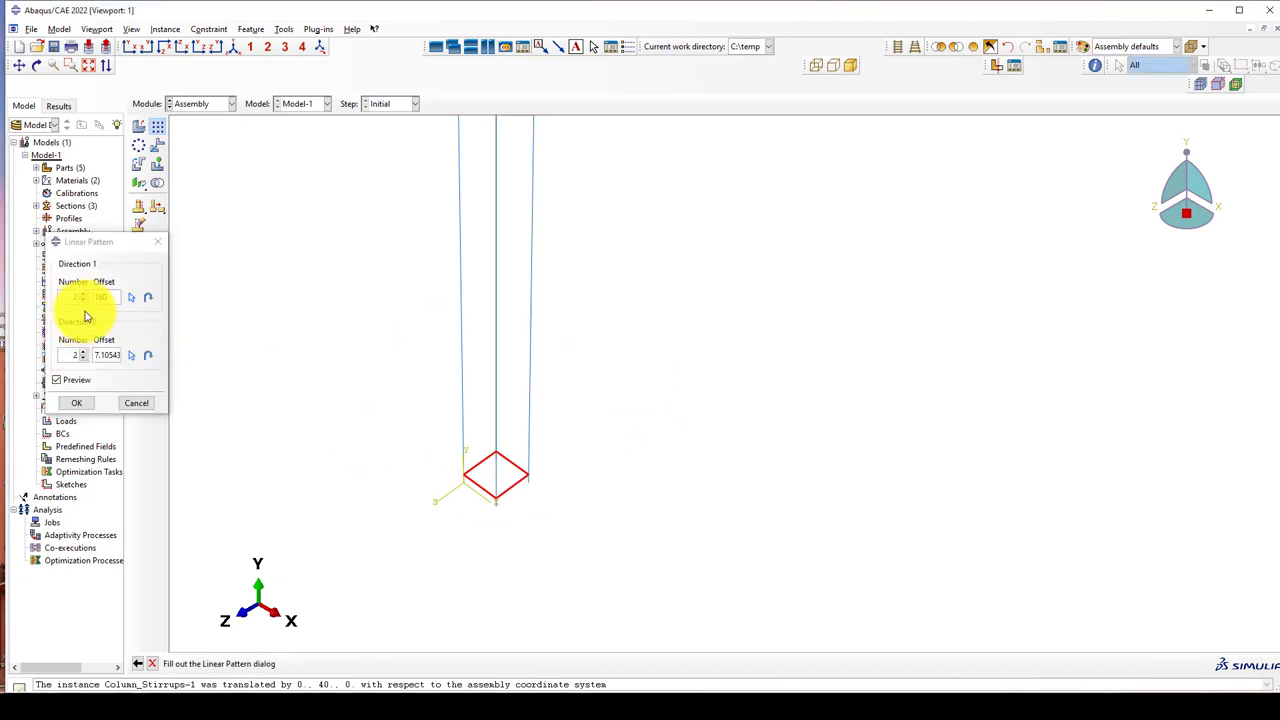
{"action": "left_click", "coordinate": [112, 354]}
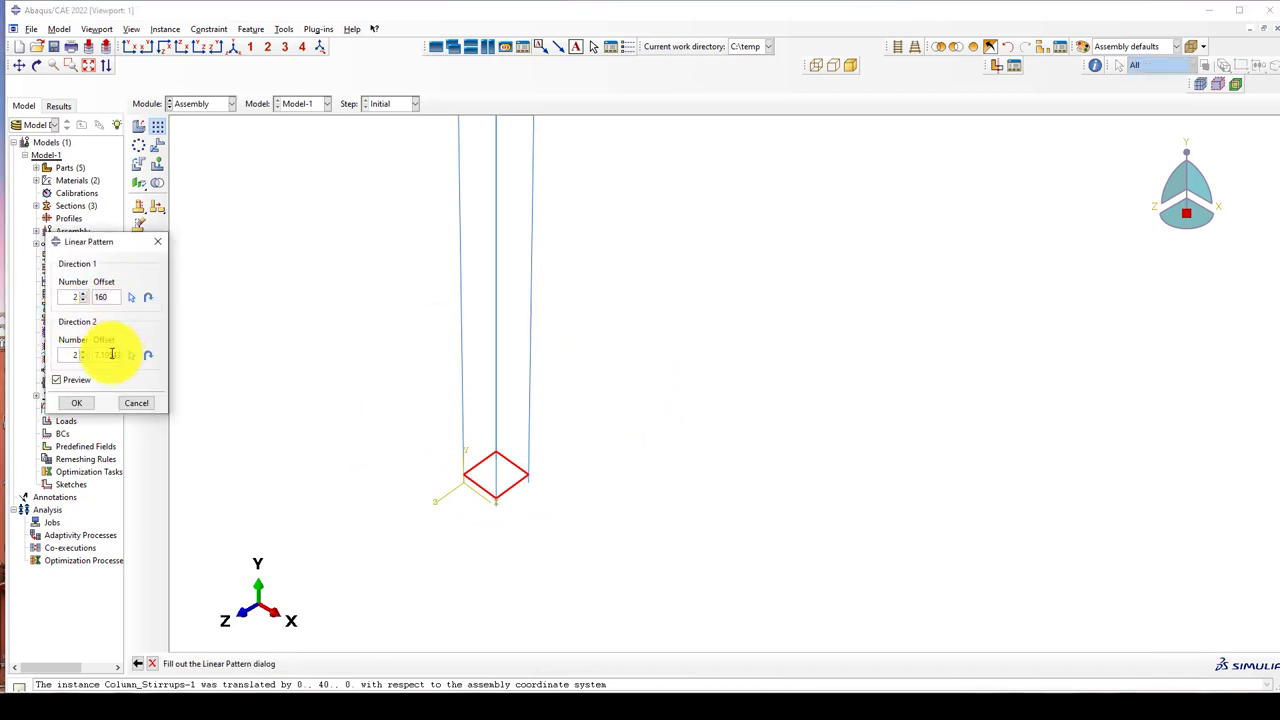
{"action": "left_click", "coordinate": [84, 300]}
{"action": "left_click", "coordinate": [84, 352]}
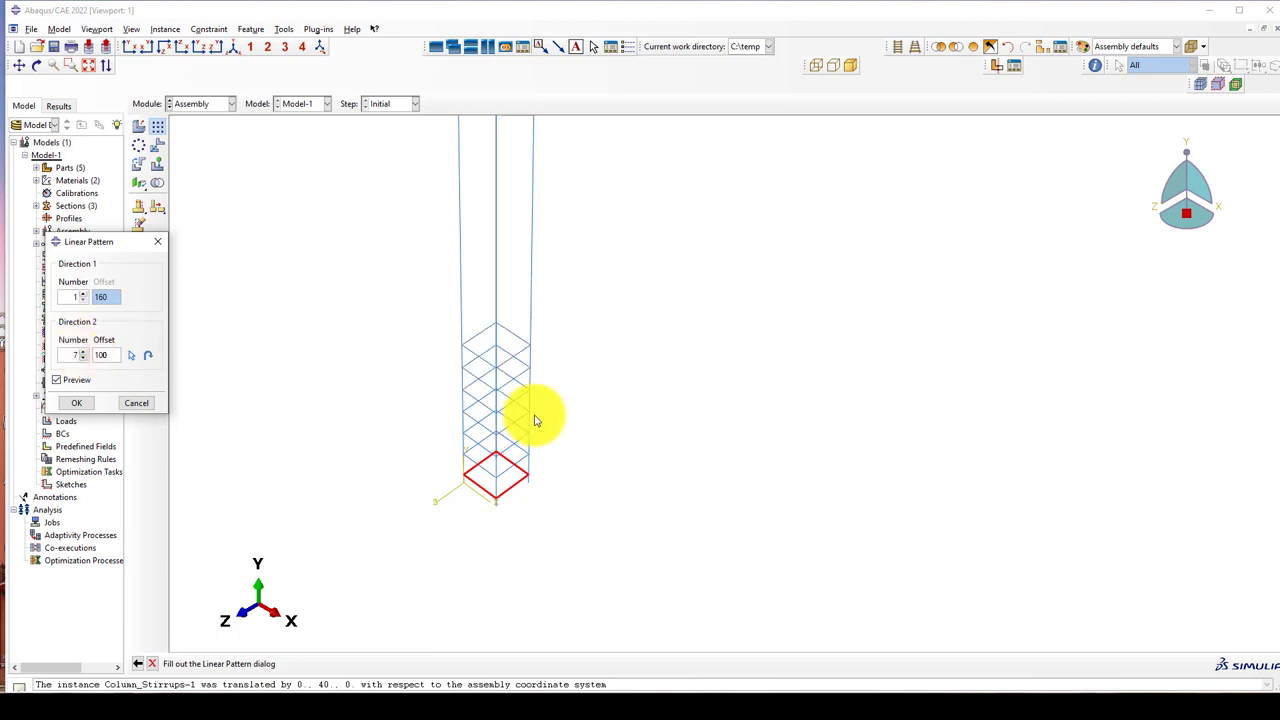
{"action": "scroll", "coordinate": [523, 420], "scroll_direction": "down", "scroll_amount": 4}
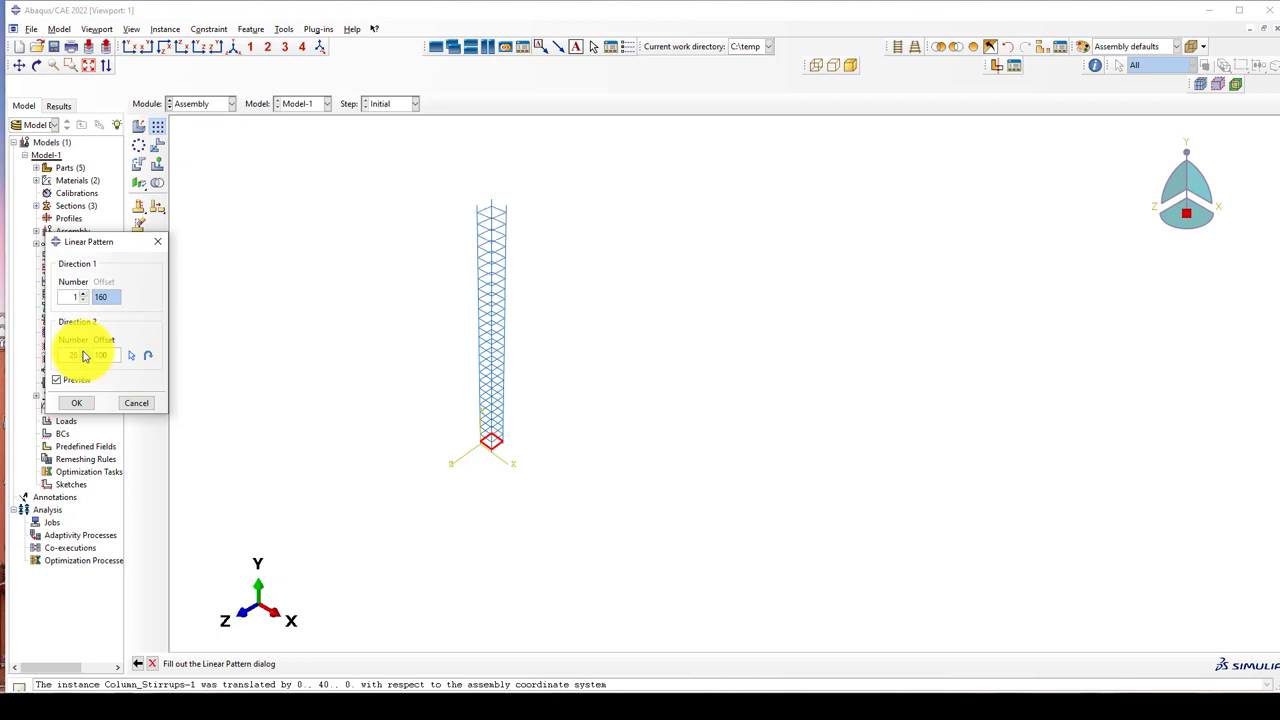
{"action": "scroll", "coordinate": [505, 218], "scroll_direction": "down", "scroll_amount": 3}
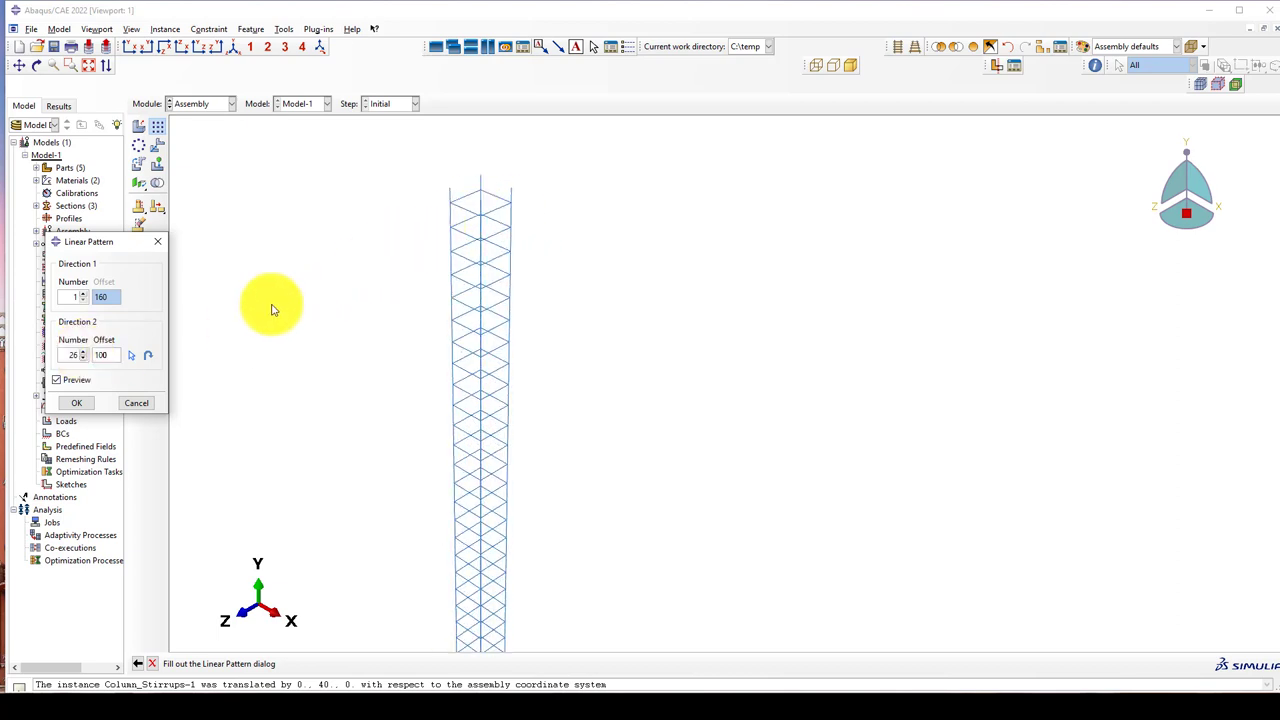
{"action": "left_click", "coordinate": [76, 402]}
Step: Pattern the whole column cage with 2 instances at an offset of 2000 in direction 1 and 1 instance in direction 2
{"action": "scroll", "coordinate": [385, 244], "scroll_direction": "up", "scroll_amount": 1}
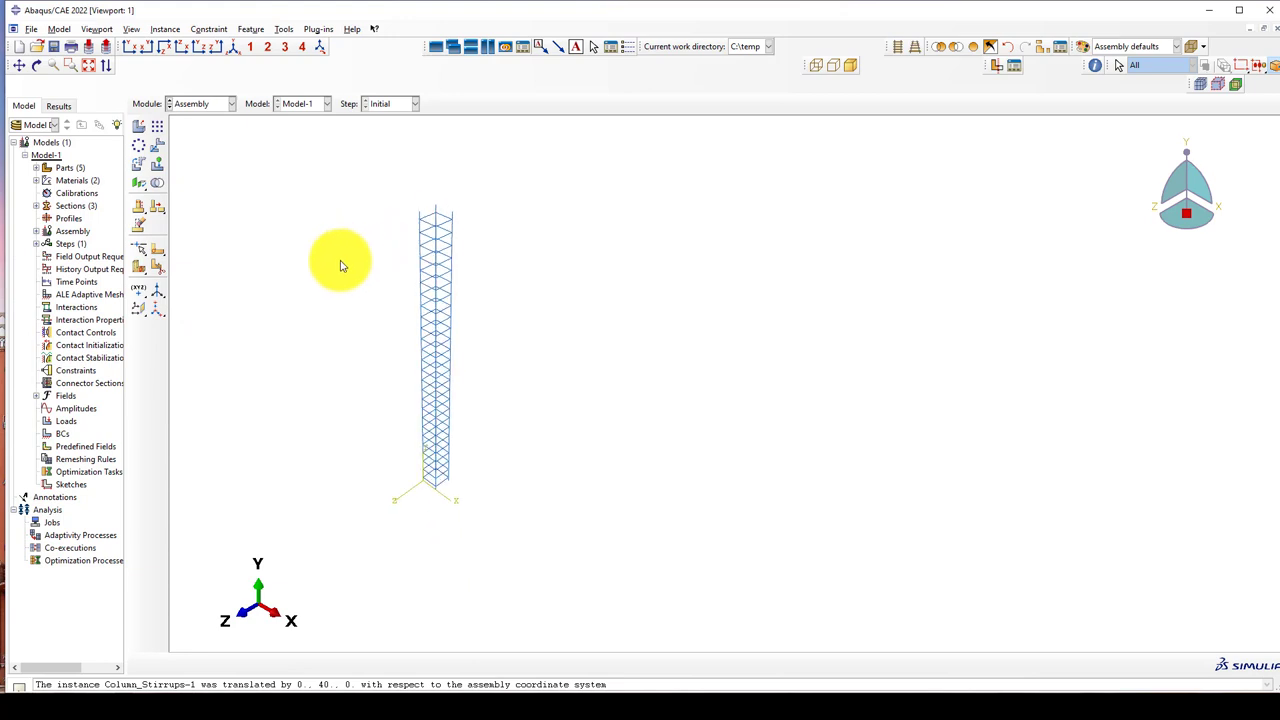
{"action": "scroll", "coordinate": [445, 475], "scroll_direction": "down", "scroll_amount": 1}
{"action": "scroll", "coordinate": [392, 482], "scroll_direction": "up", "scroll_amount": 2}
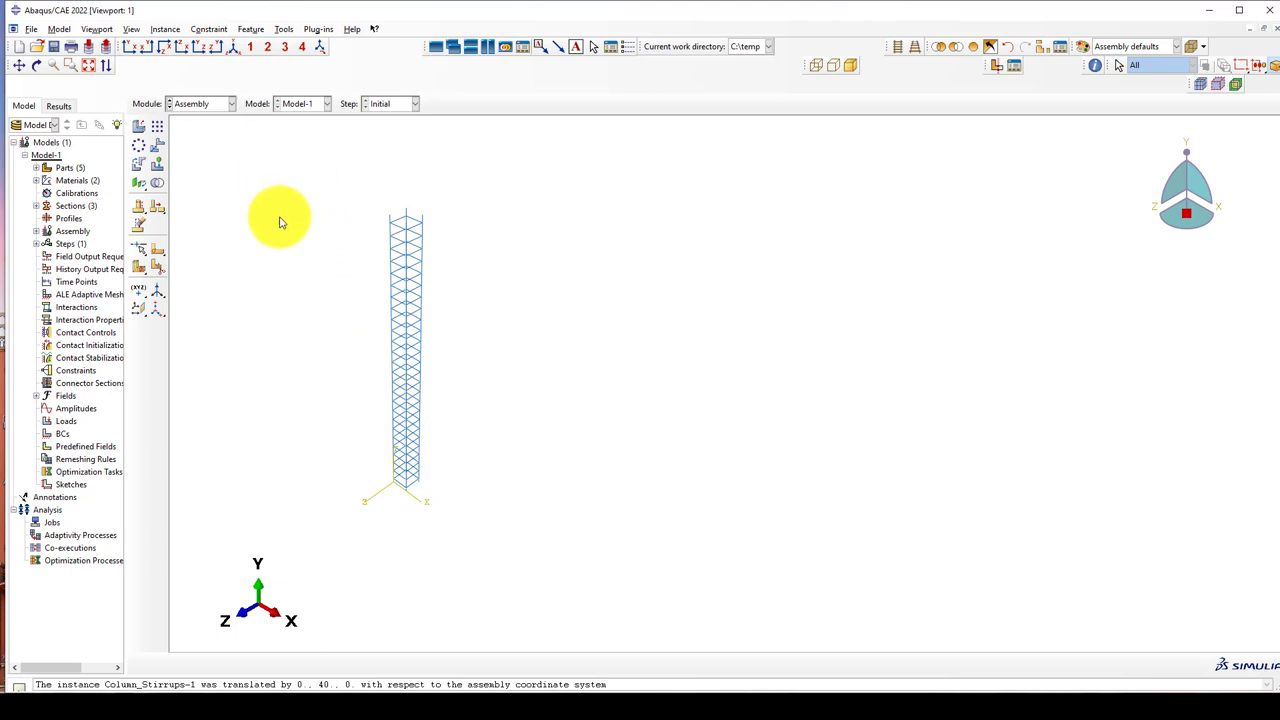
{"action": "left_click", "coordinate": [158, 126]}
{"action": "left_click_drag", "start_coordinate": [292, 177], "coordinate": [548, 605]}
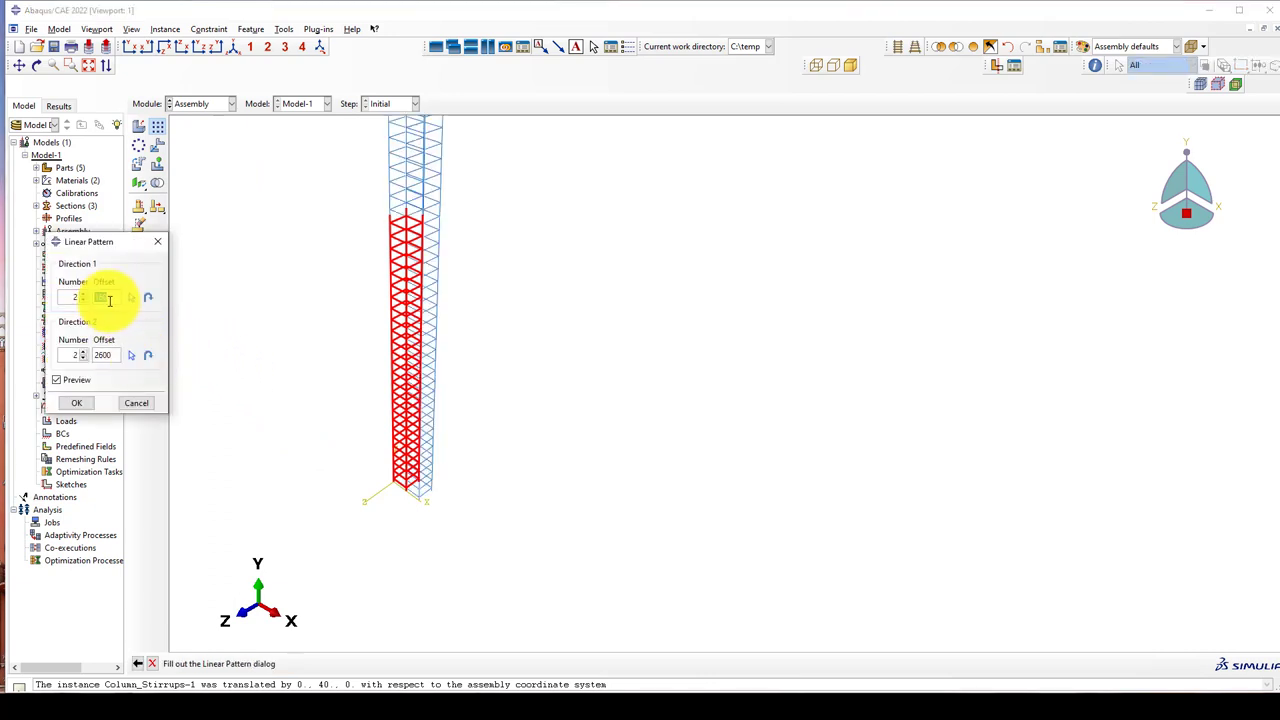
{"action": "type", "text": "2600"}
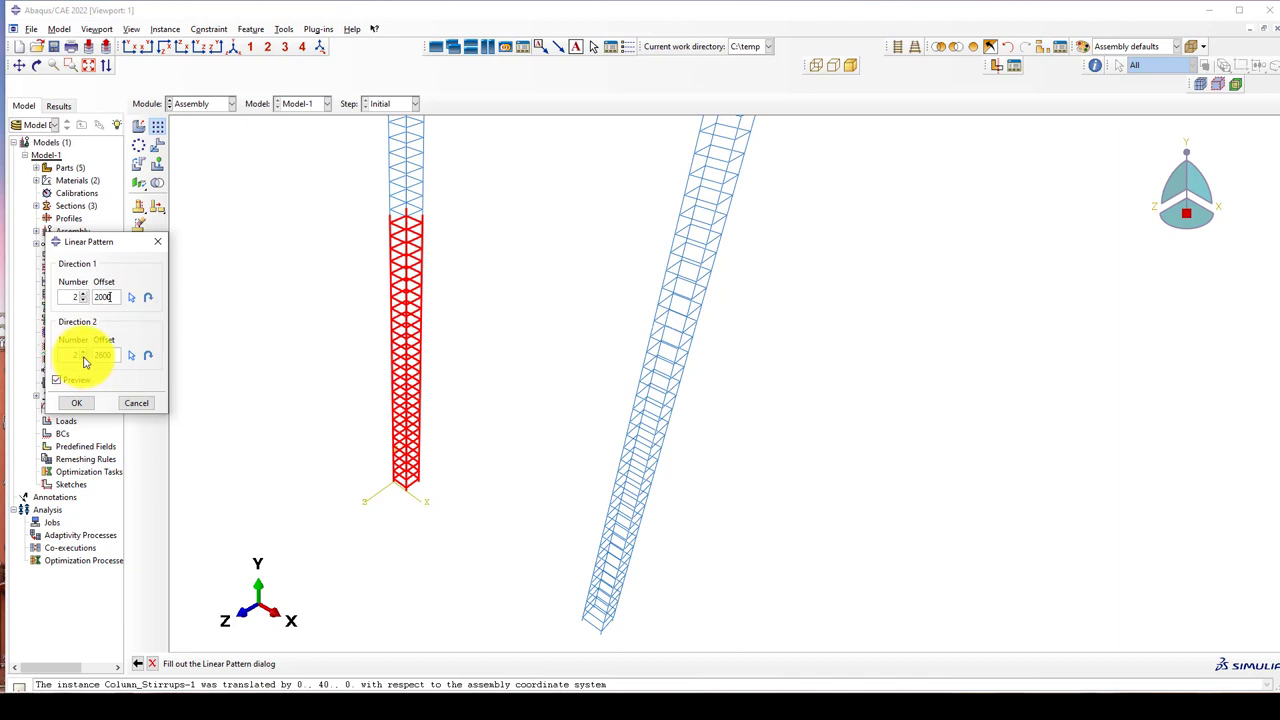
{"action": "scroll", "coordinate": [509, 277], "scroll_direction": "down", "scroll_amount": 2}
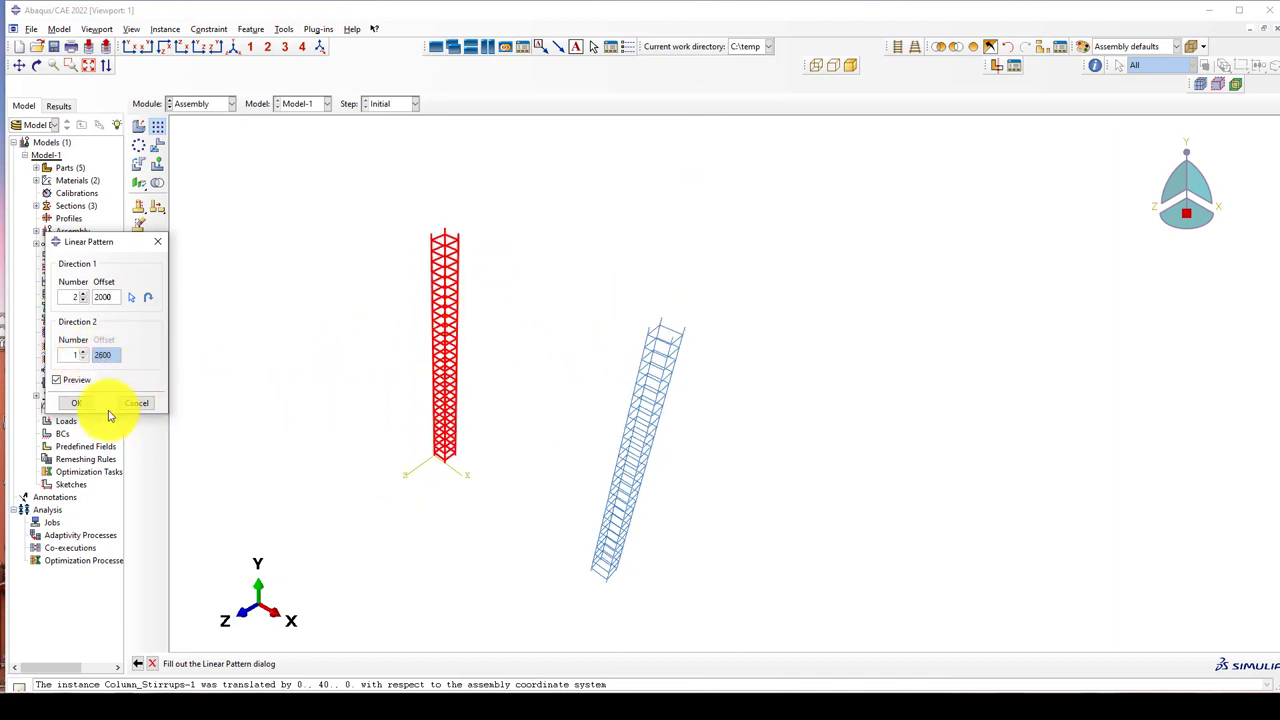
{"action": "left_click", "coordinate": [79, 403]}
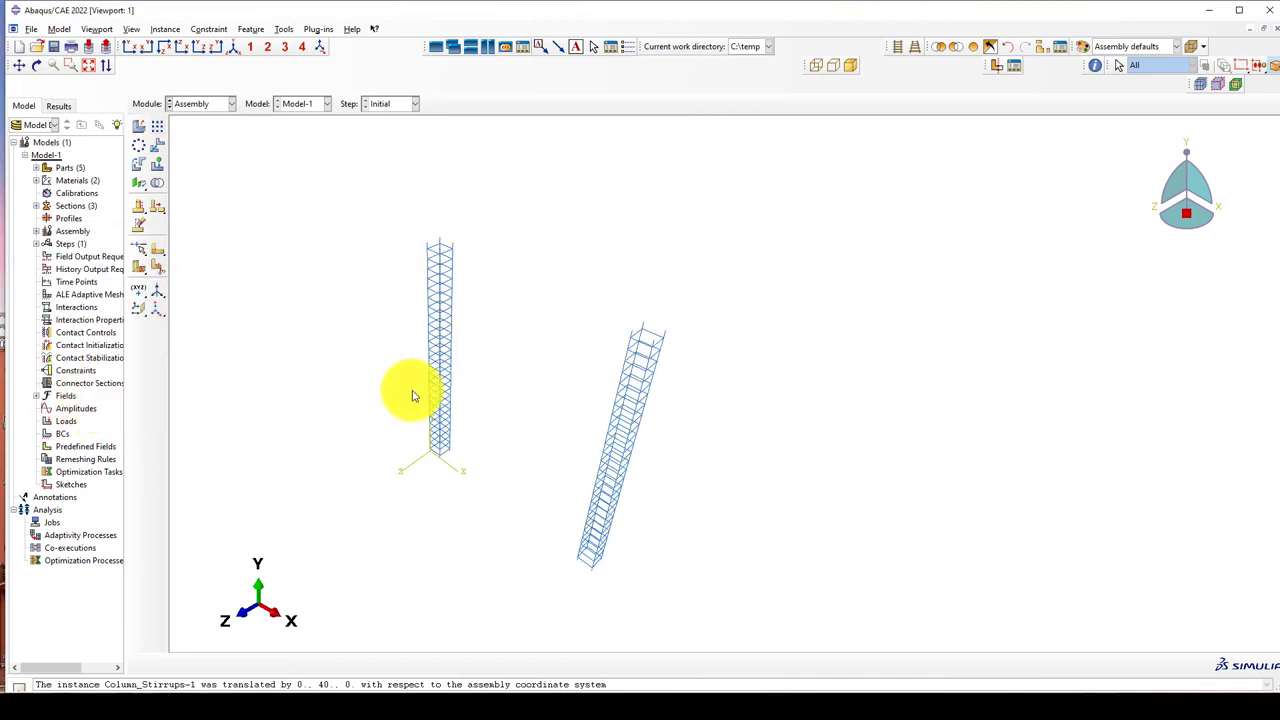
Step: Translate the longitudinal rebars of both column cages by 0, 20, 0, selecting them in the front view
{"action": "scroll", "coordinate": [485, 260], "scroll_direction": "up", "scroll_amount": 3}
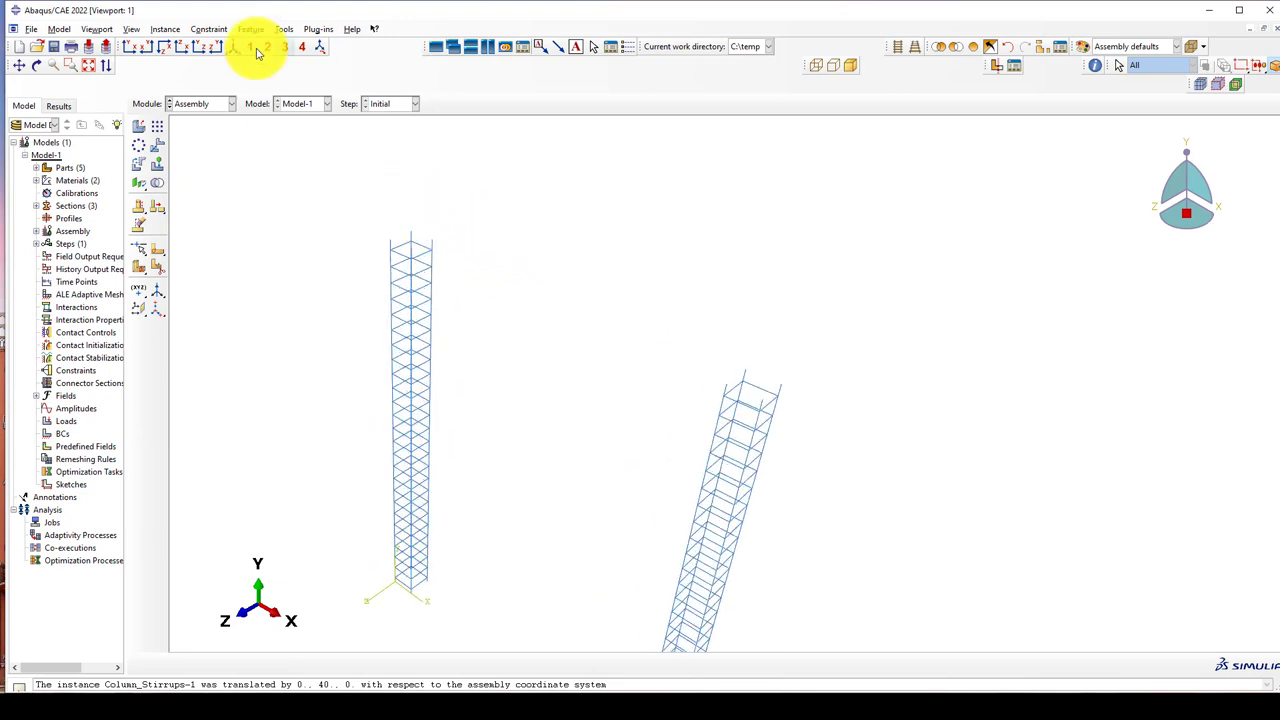
{"action": "left_click", "coordinate": [128, 49]}
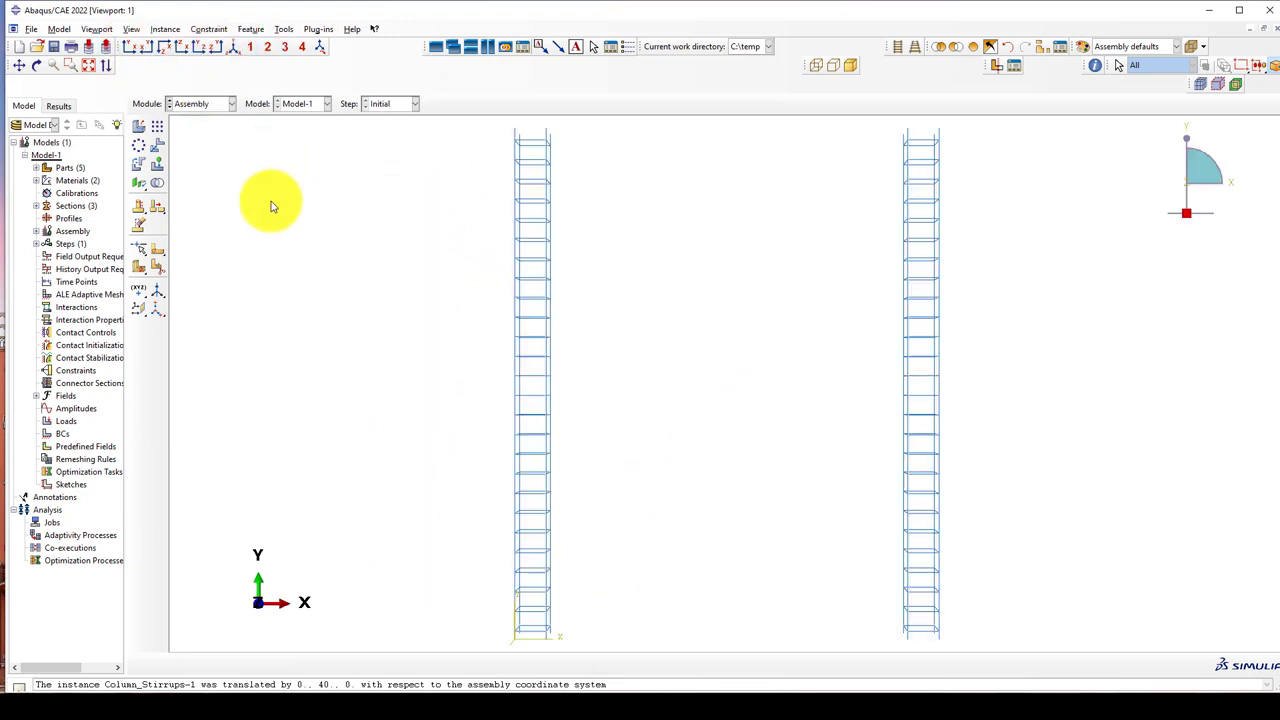
{"action": "left_click", "coordinate": [158, 146]}
{"action": "scroll", "coordinate": [434, 143], "scroll_direction": "up", "scroll_amount": 3}
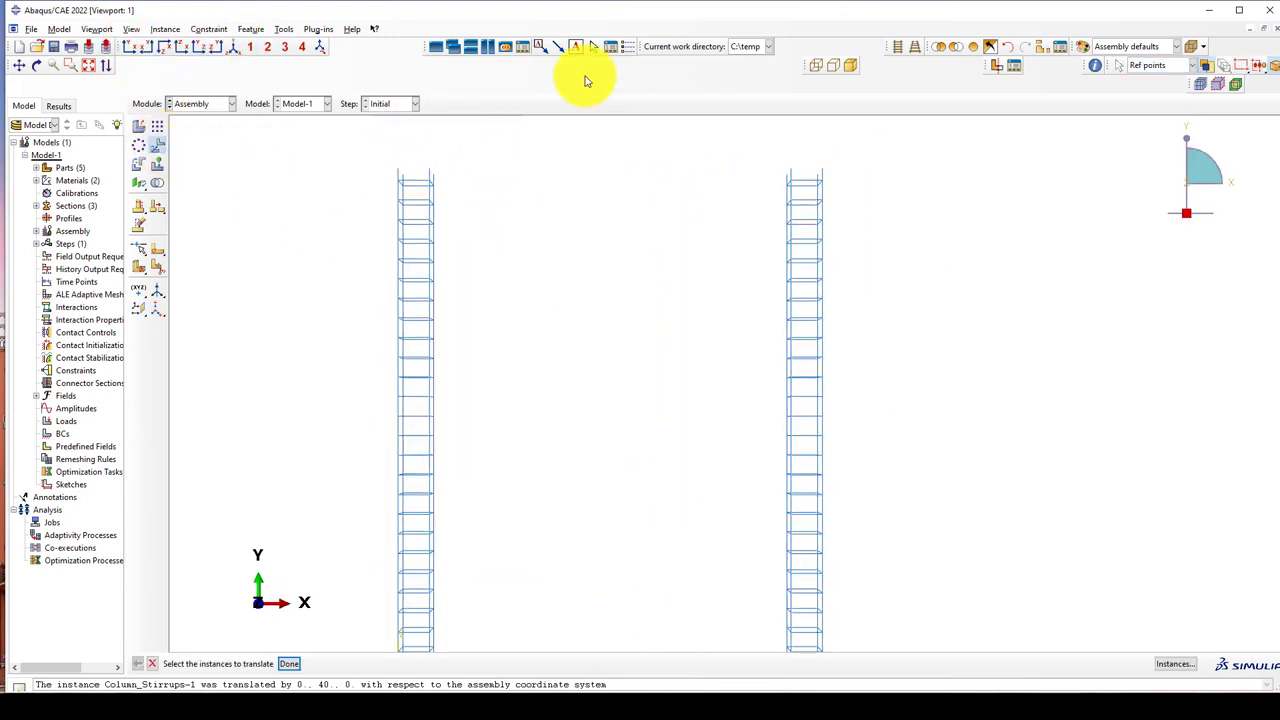
{"action": "left_click_drag", "start_coordinate": [862, 152], "coordinate": [376, 181]}
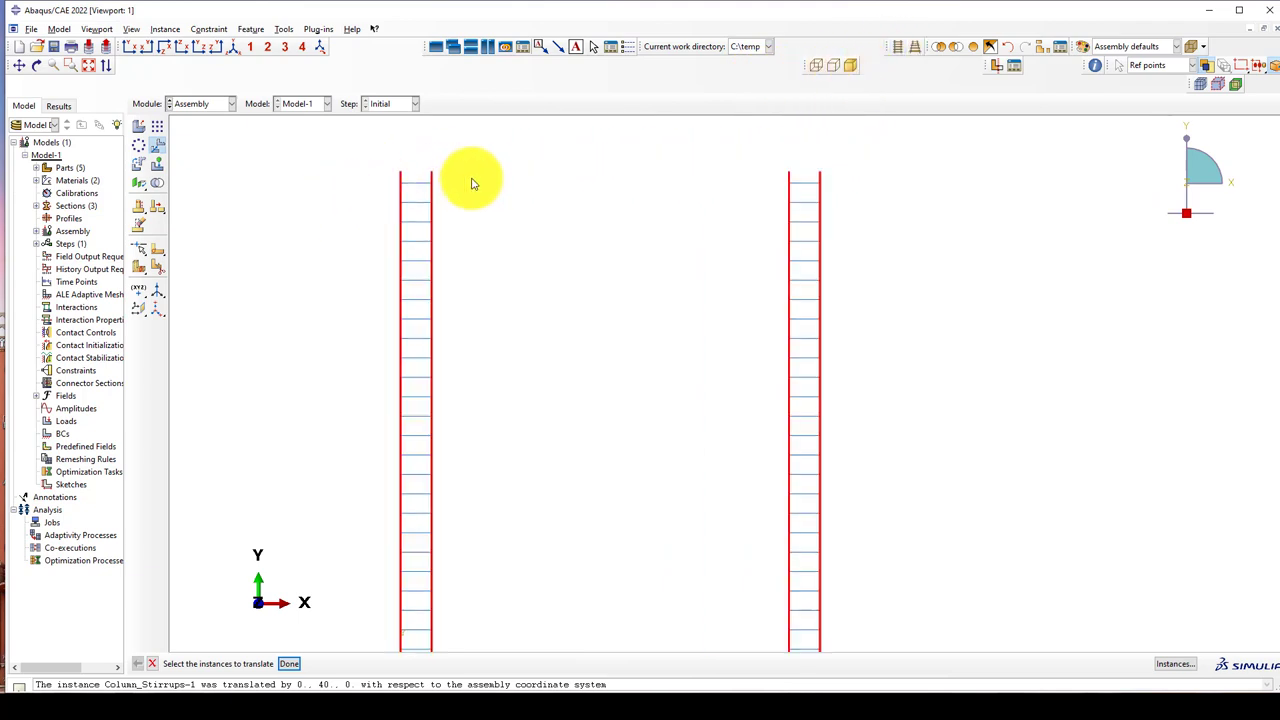
{"action": "scroll", "coordinate": [382, 192], "scroll_direction": "down", "scroll_amount": 1}
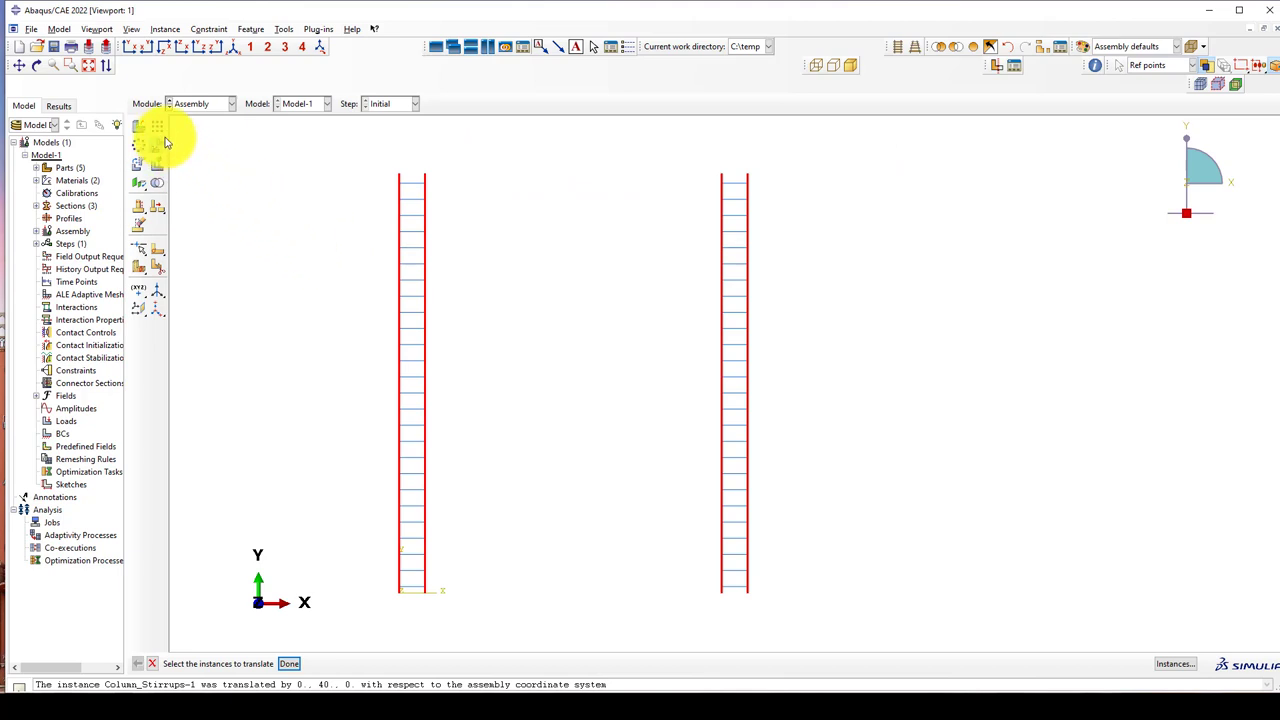
{"action": "middle_click", "coordinate": [349, 271]}
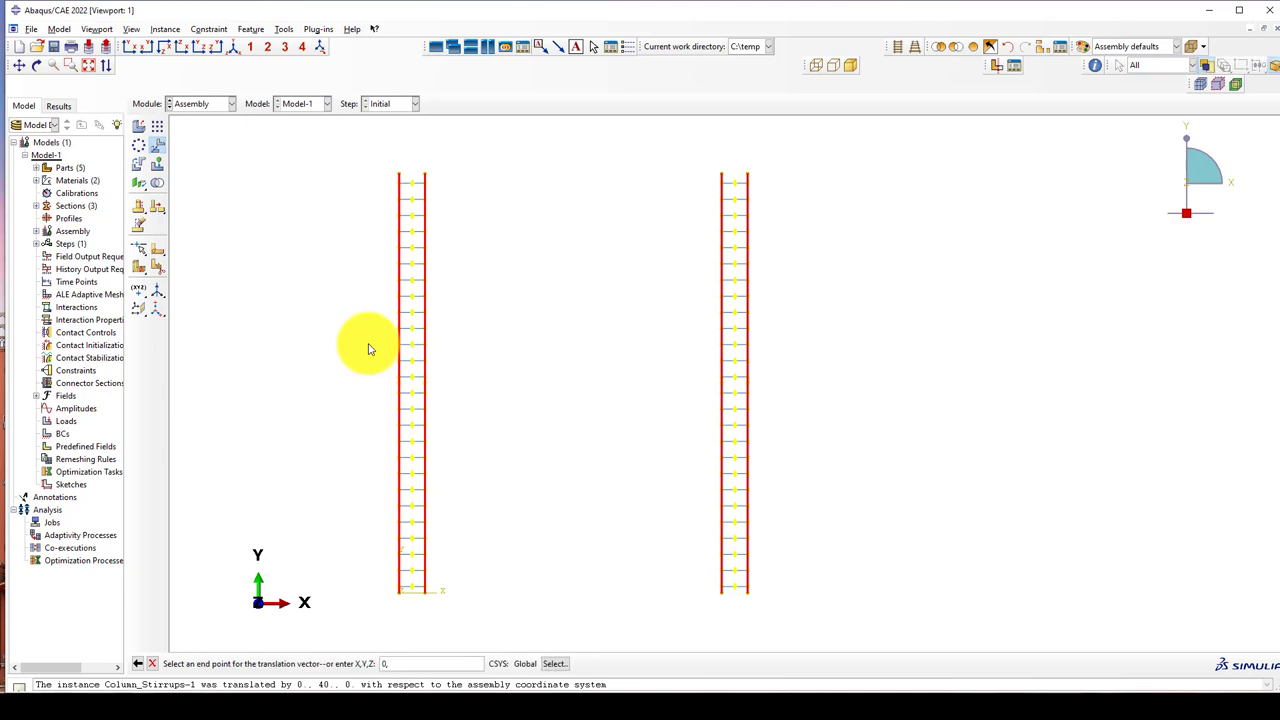
{"action": "key", "text": "Return"}
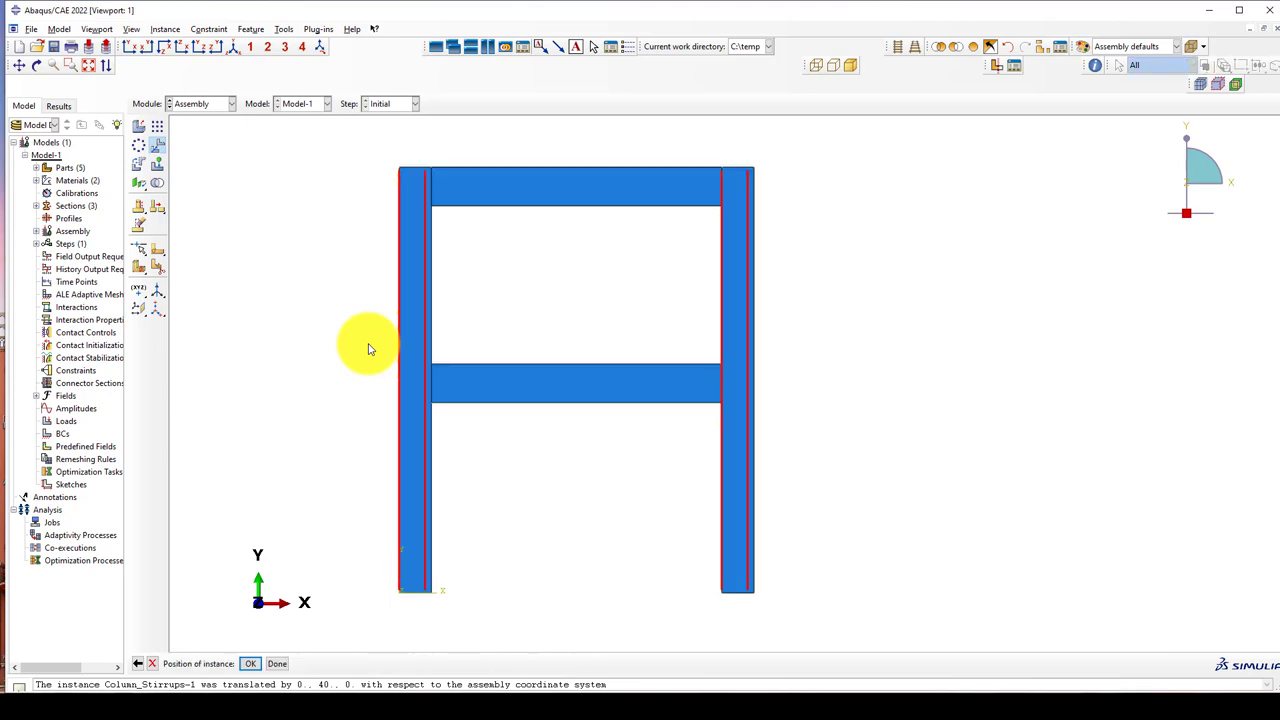
{"action": "scroll", "coordinate": [449, 586], "scroll_direction": "up", "scroll_amount": 3}
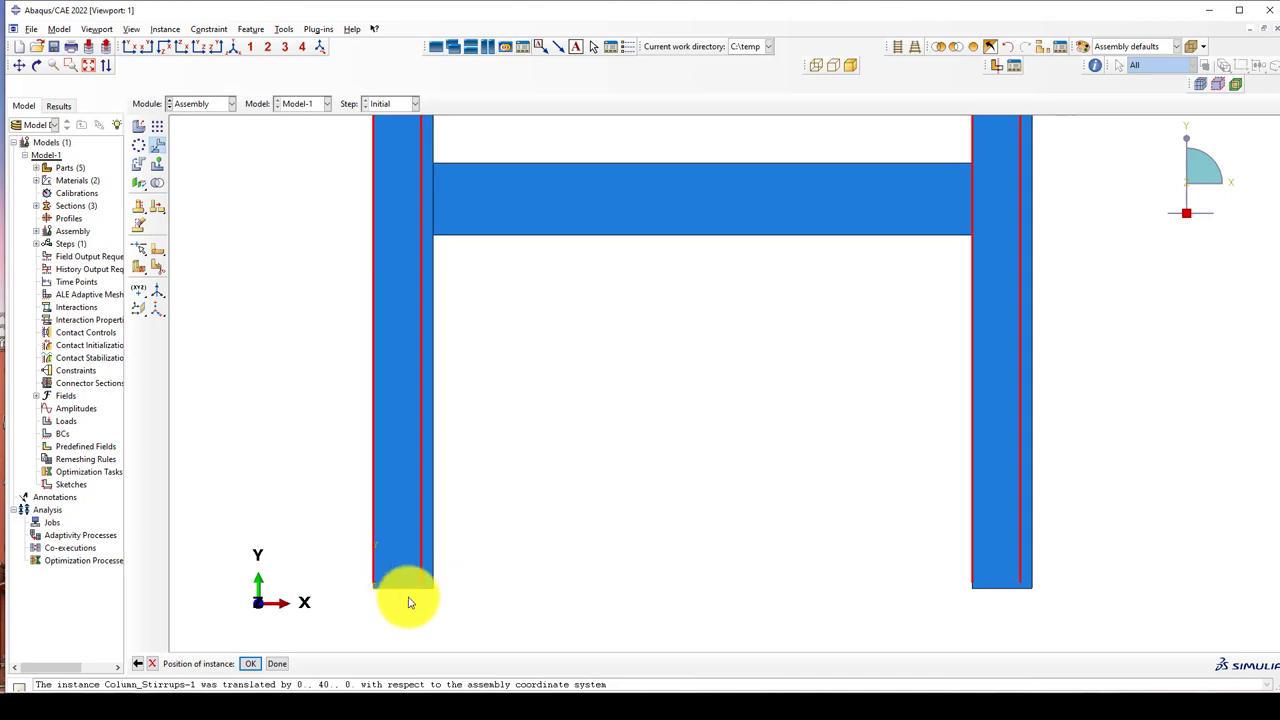
{"action": "middle_click", "coordinate": [469, 551]}
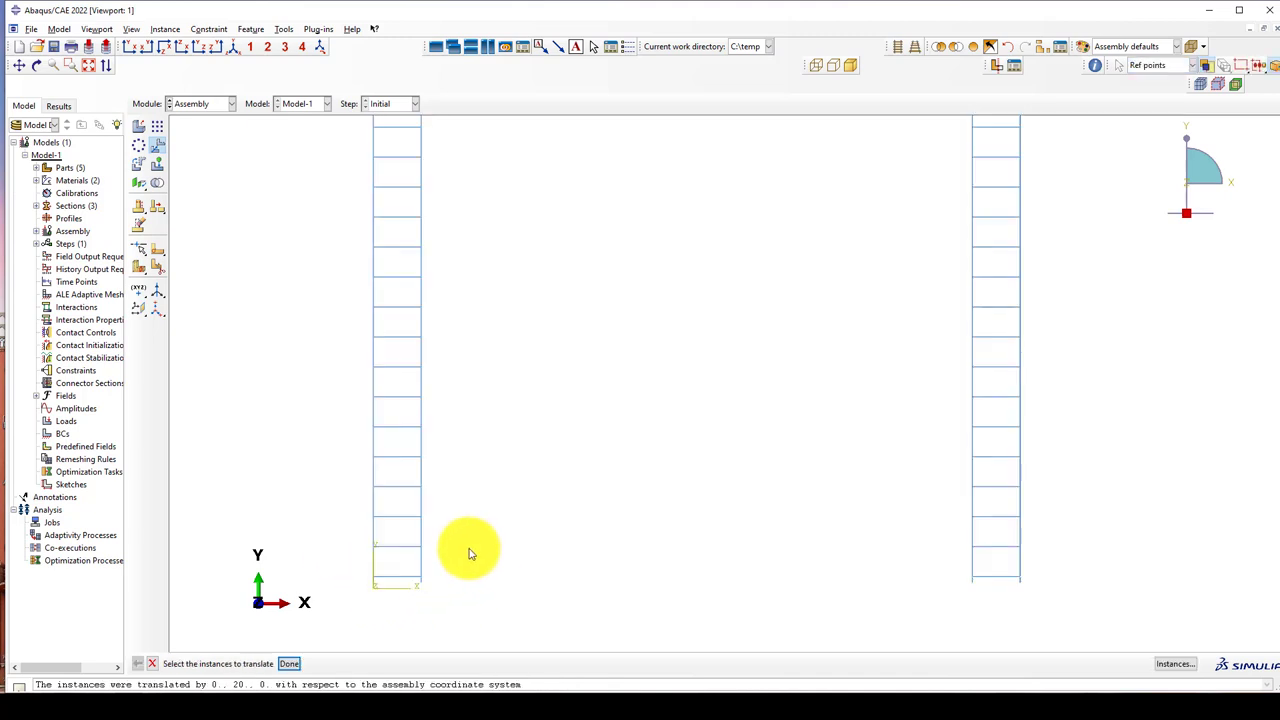
Step: Move both complete column cages into the concrete frame, translating from an outer rebar's bottom end to the matching base corner of the concrete column
{"action": "scroll", "coordinate": [457, 520], "scroll_direction": "down", "scroll_amount": 2}
{"action": "left_click", "coordinate": [232, 50]}
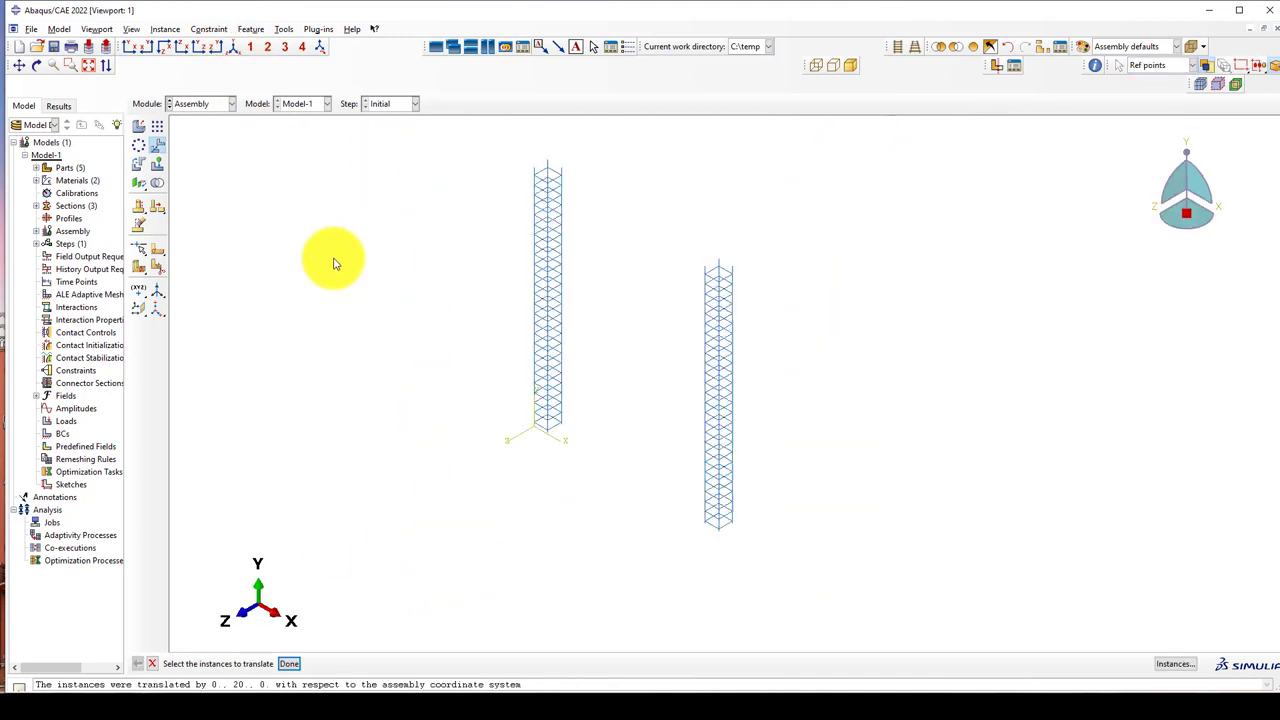
{"action": "left_click_drag", "start_coordinate": [356, 144], "coordinate": [674, 534]}
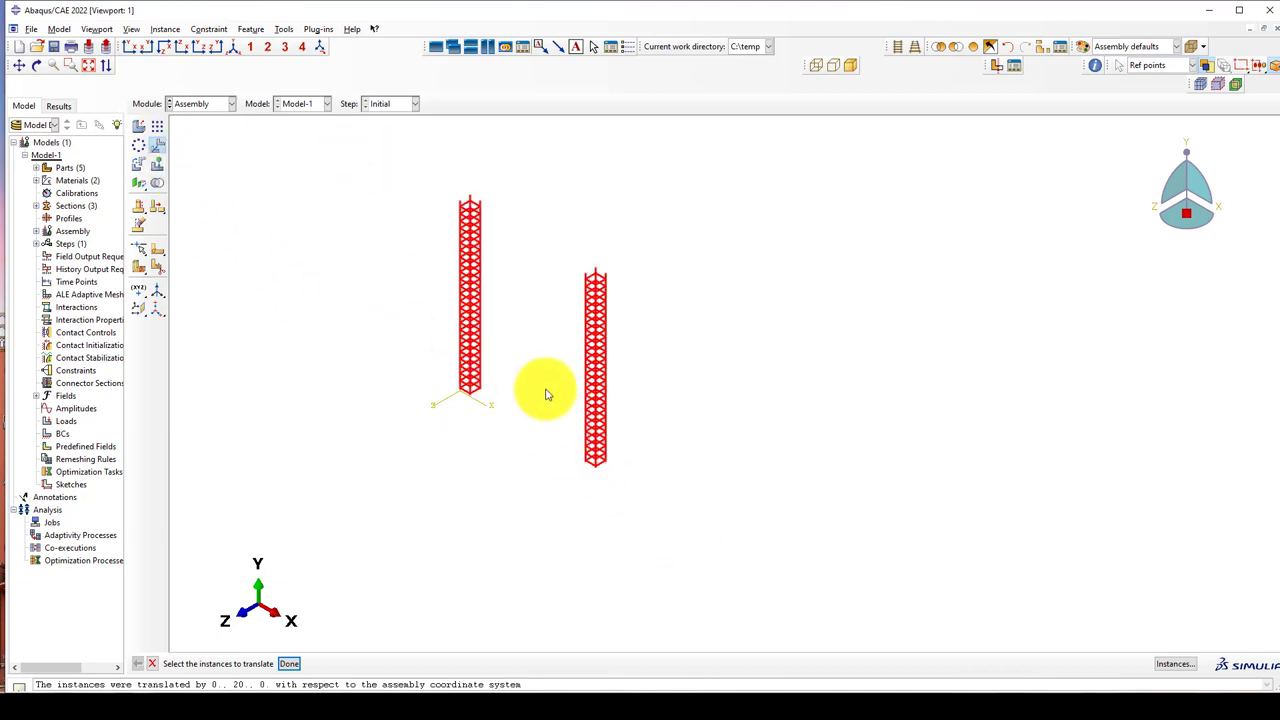
{"action": "scroll", "coordinate": [511, 382], "scroll_direction": "up", "scroll_amount": 2}
{"action": "middle_click", "coordinate": [511, 382]}
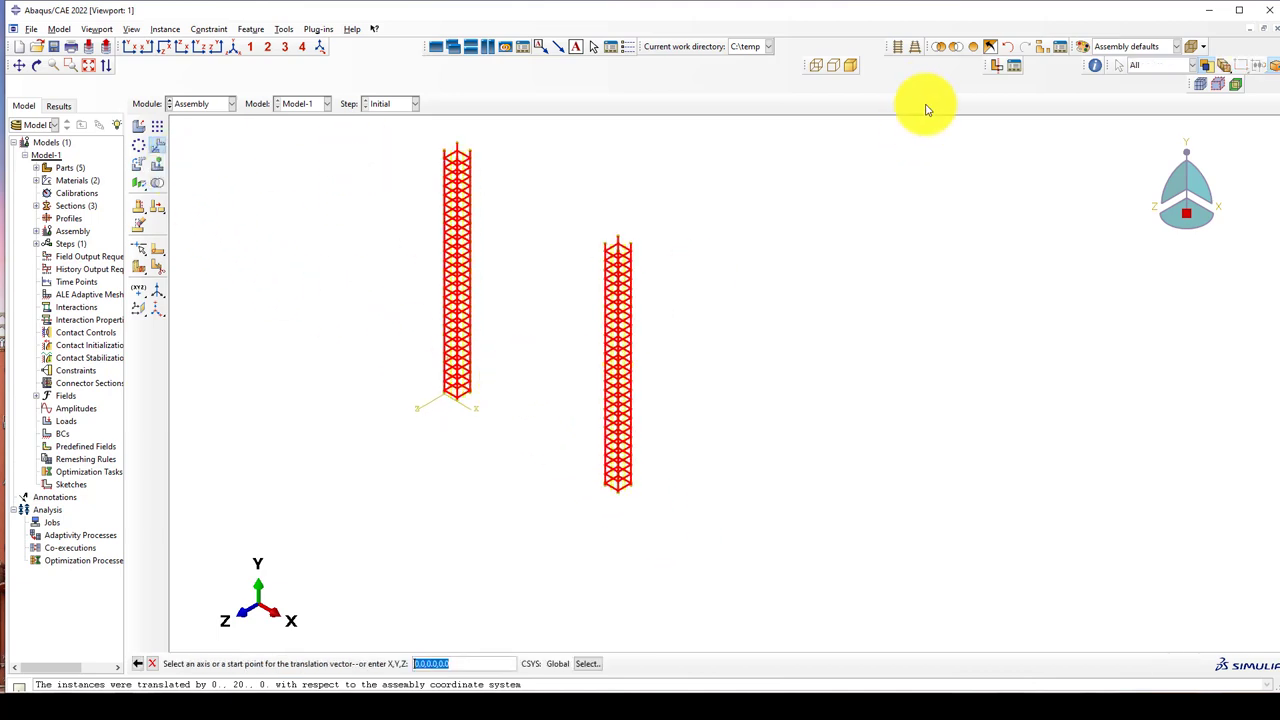
{"action": "left_click", "coordinate": [971, 50]}
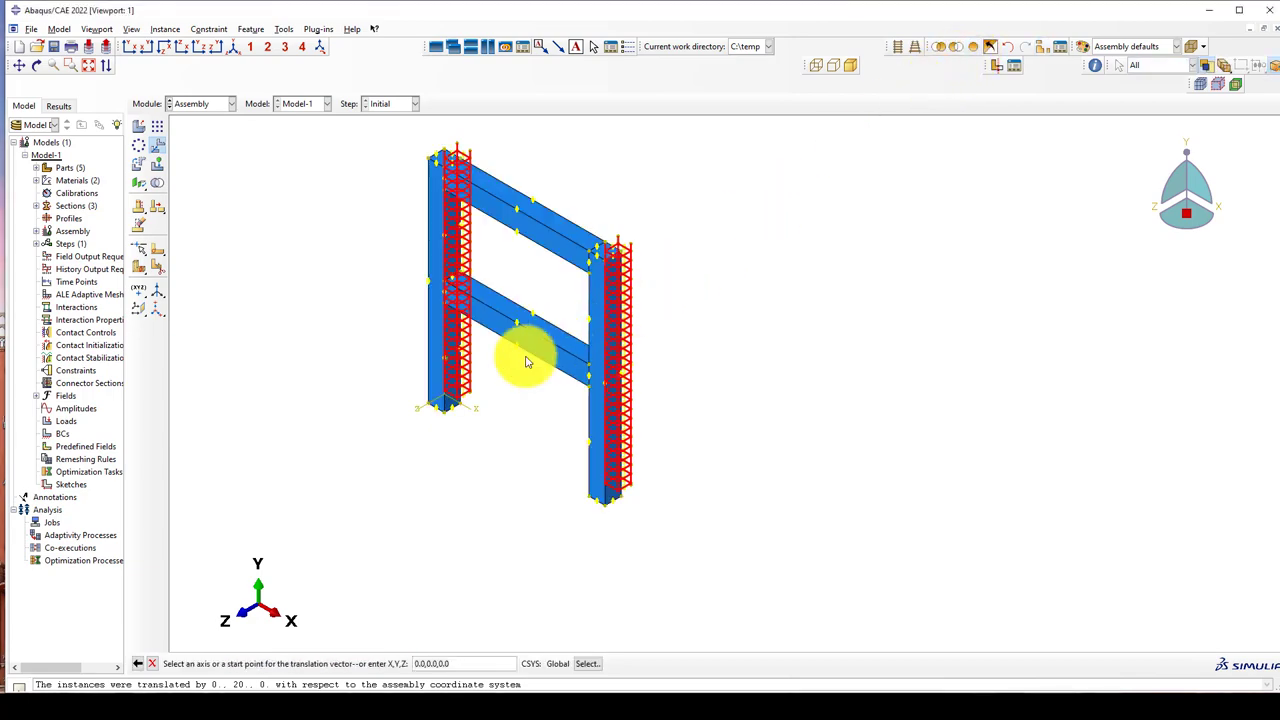
{"action": "scroll", "coordinate": [471, 394], "scroll_direction": "up", "scroll_amount": 5}
{"action": "scroll", "coordinate": [468, 400], "scroll_direction": "up", "scroll_amount": 4}
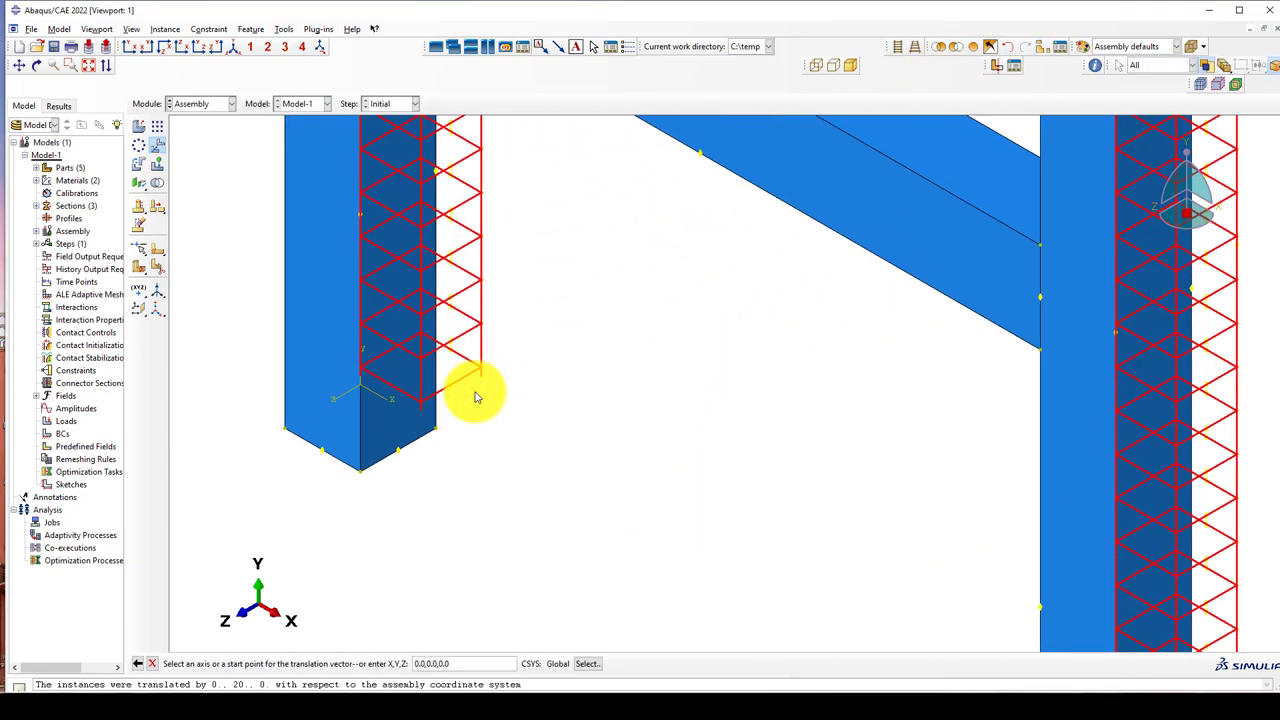
{"action": "left_click", "coordinate": [484, 371]}
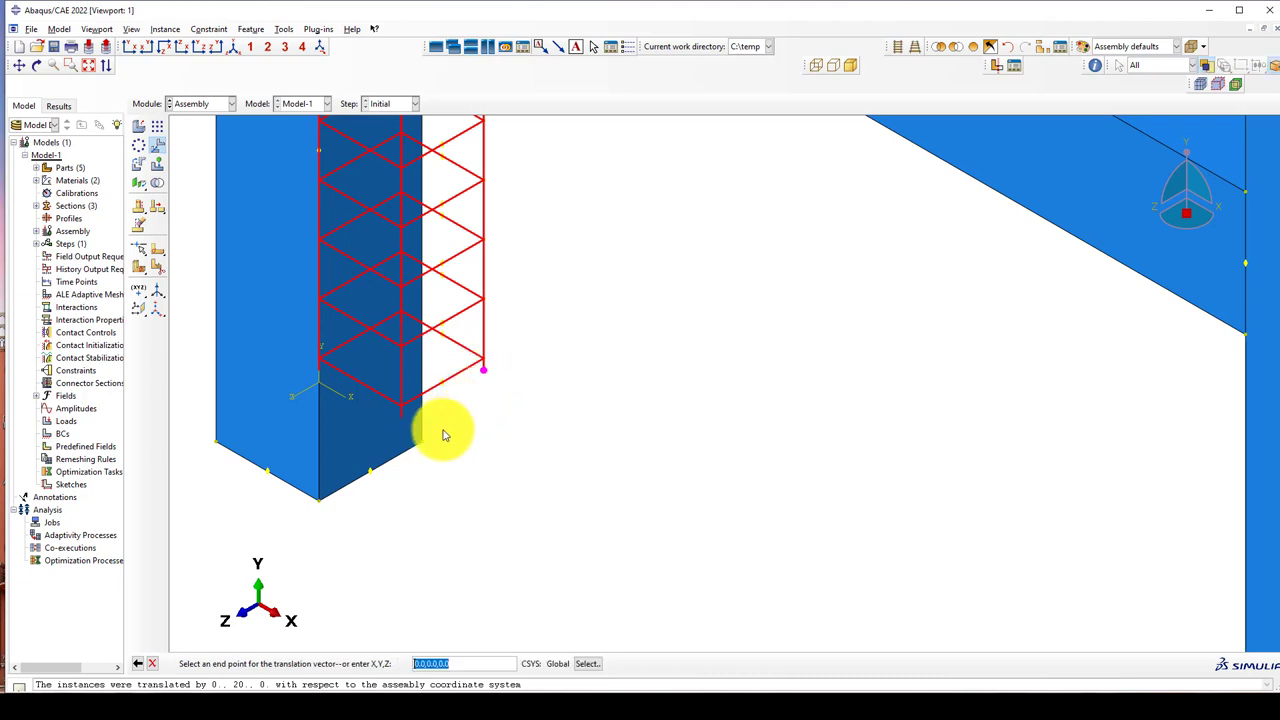
{"action": "left_click", "coordinate": [423, 444]}
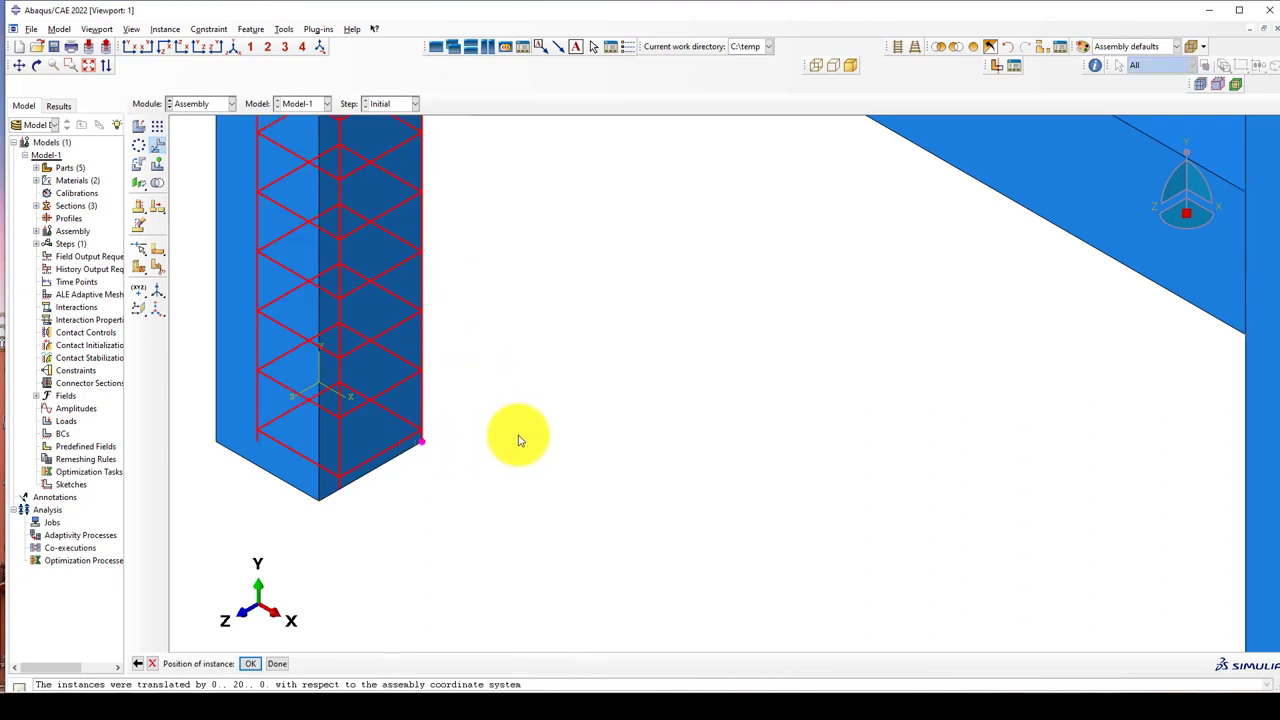
{"action": "middle_click", "coordinate": [519, 437]}
{"action": "scroll", "coordinate": [417, 417], "scroll_direction": "down", "scroll_amount": 5}
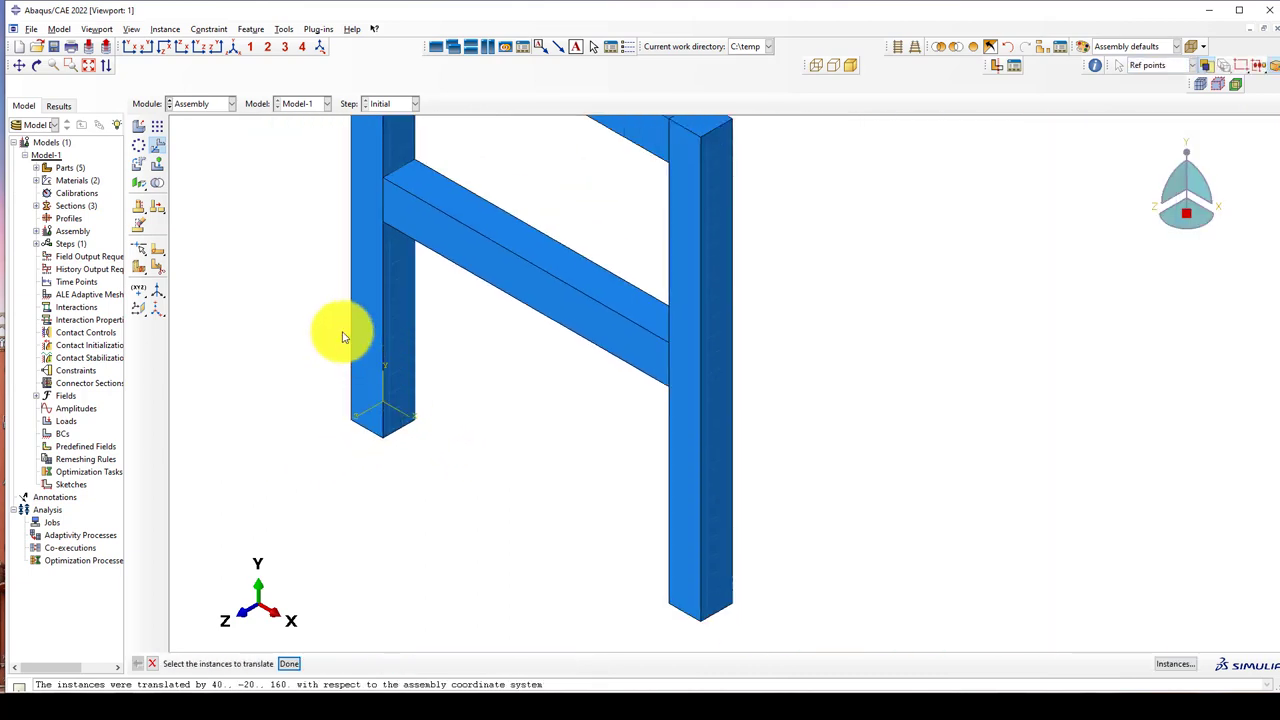
{"action": "scroll", "coordinate": [440, 443], "scroll_direction": "down", "scroll_amount": 2}
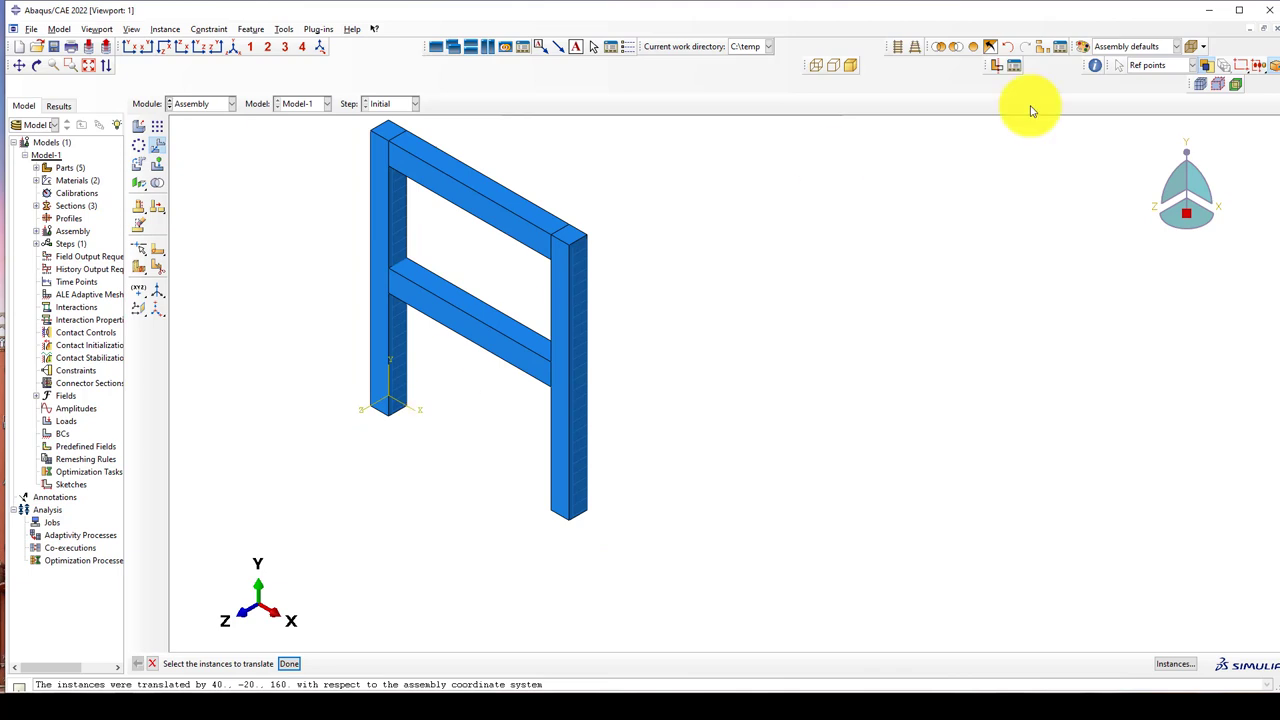
Step: Translate both column cages by -20, 0, 20 to centre them within the concrete columns
{"action": "left_click", "coordinate": [990, 47]}
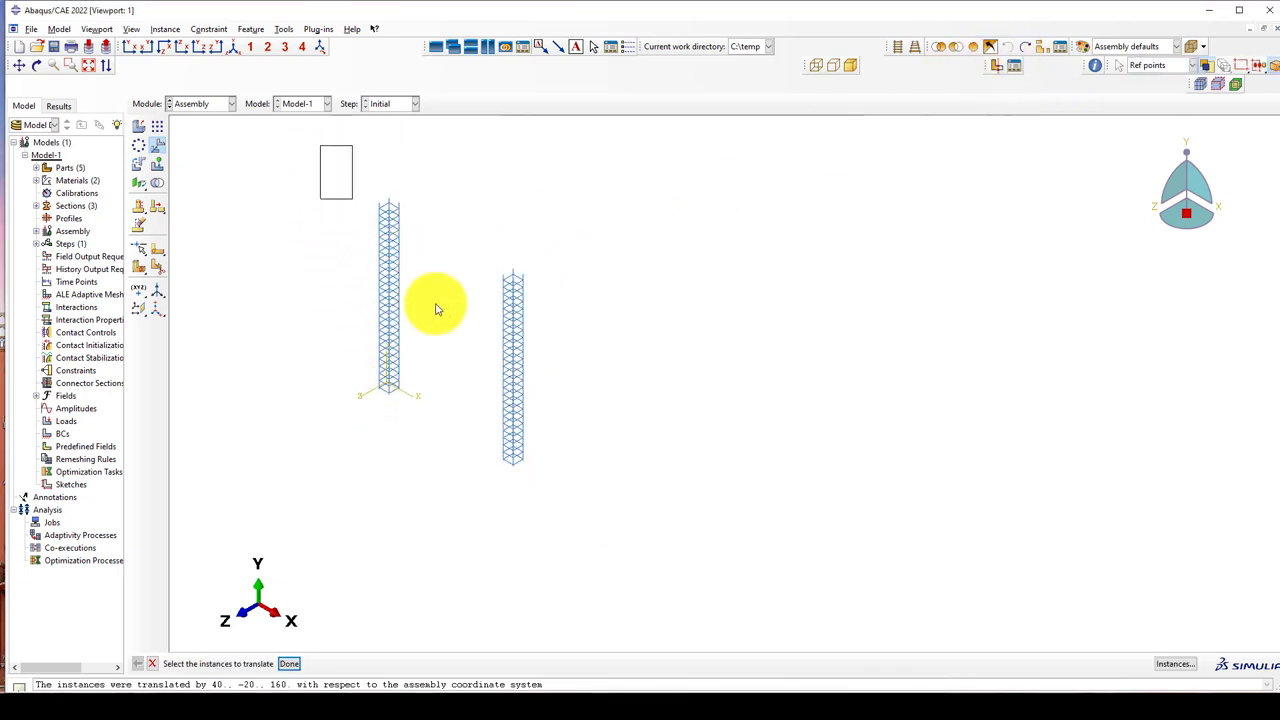
{"action": "left_click_drag", "start_coordinate": [436, 309], "coordinate": [651, 557]}
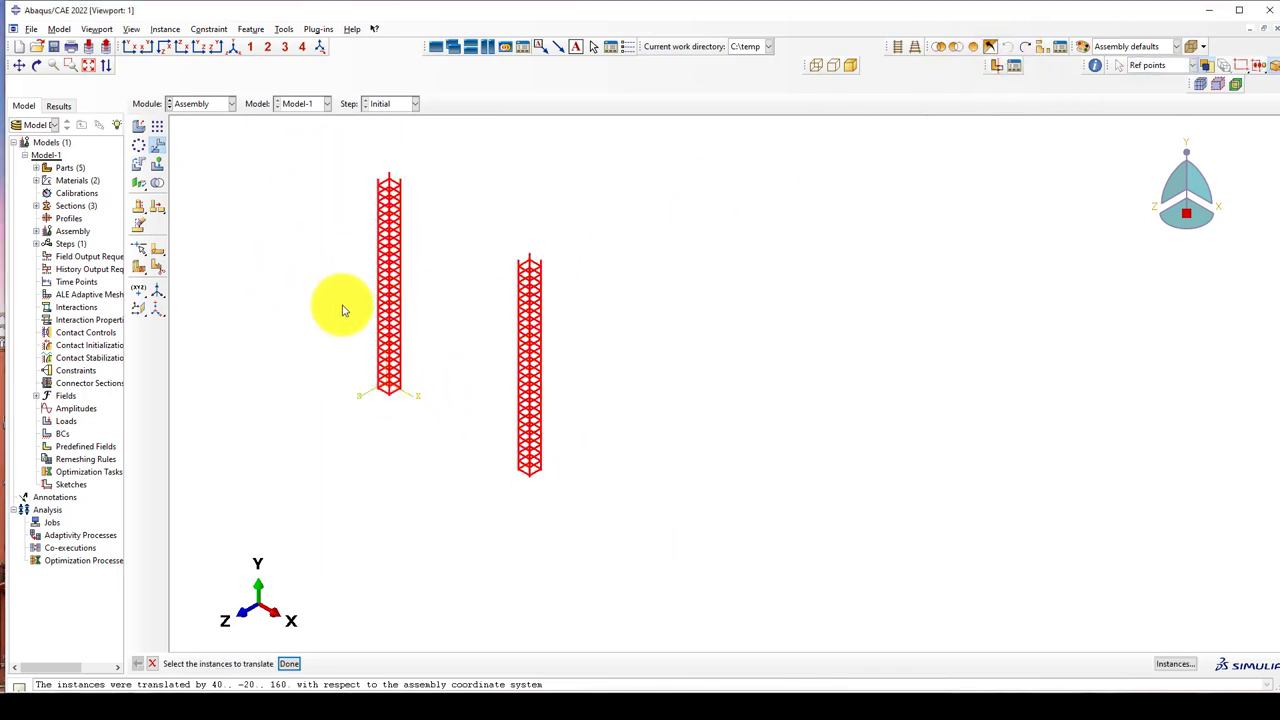
{"action": "left_click", "coordinate": [972, 47]}
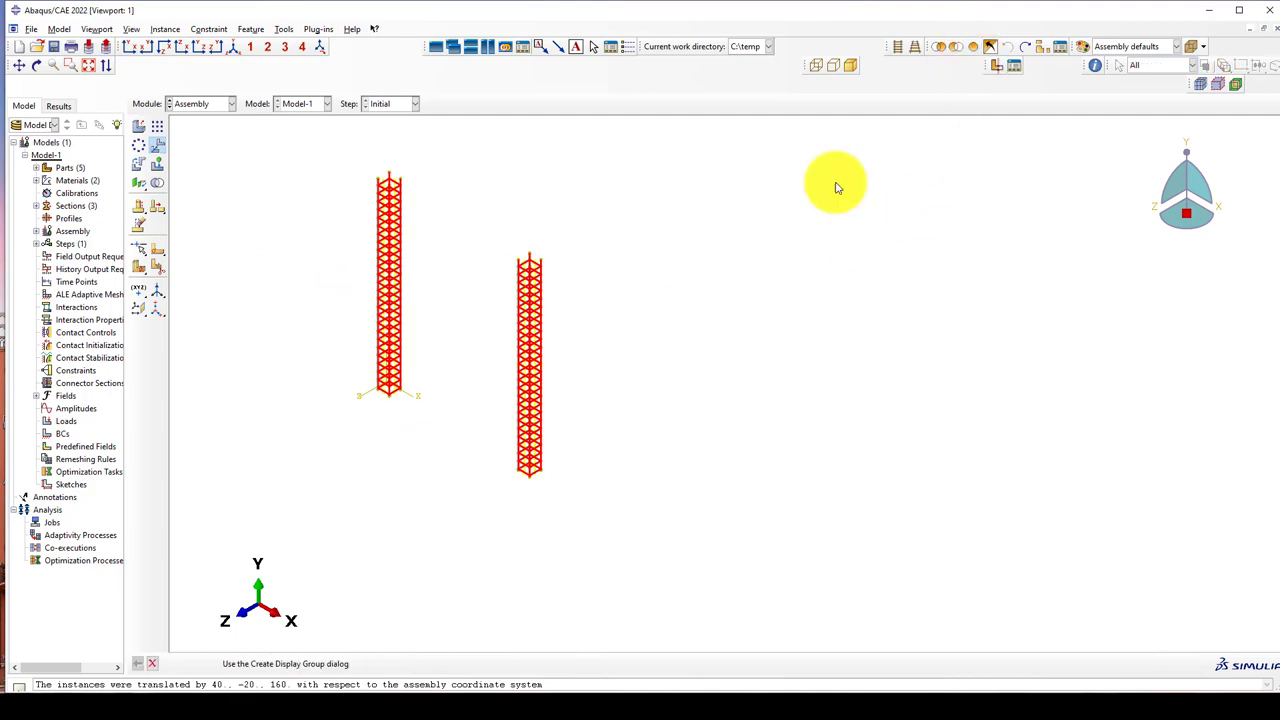
{"action": "scroll", "coordinate": [430, 420], "scroll_direction": "up", "scroll_amount": 5}
{"action": "scroll", "coordinate": [335, 338], "scroll_direction": "up", "scroll_amount": 6}
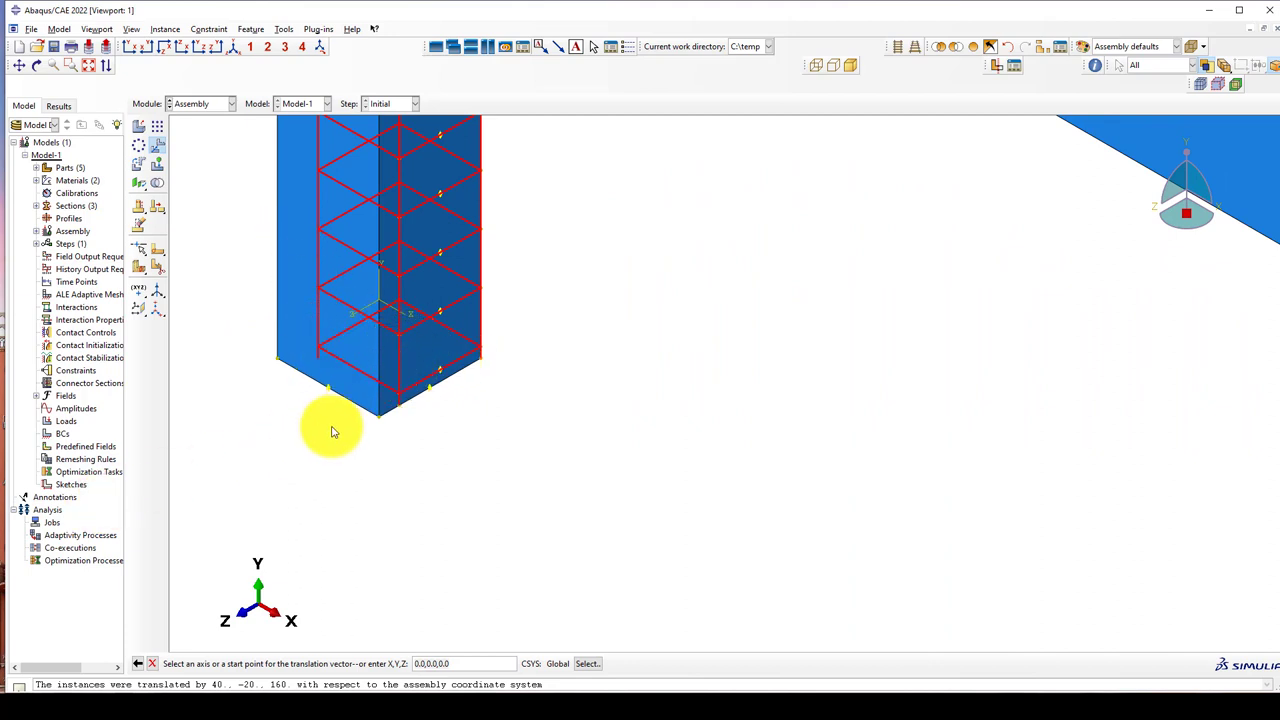
{"action": "left_click", "coordinate": [276, 390]}
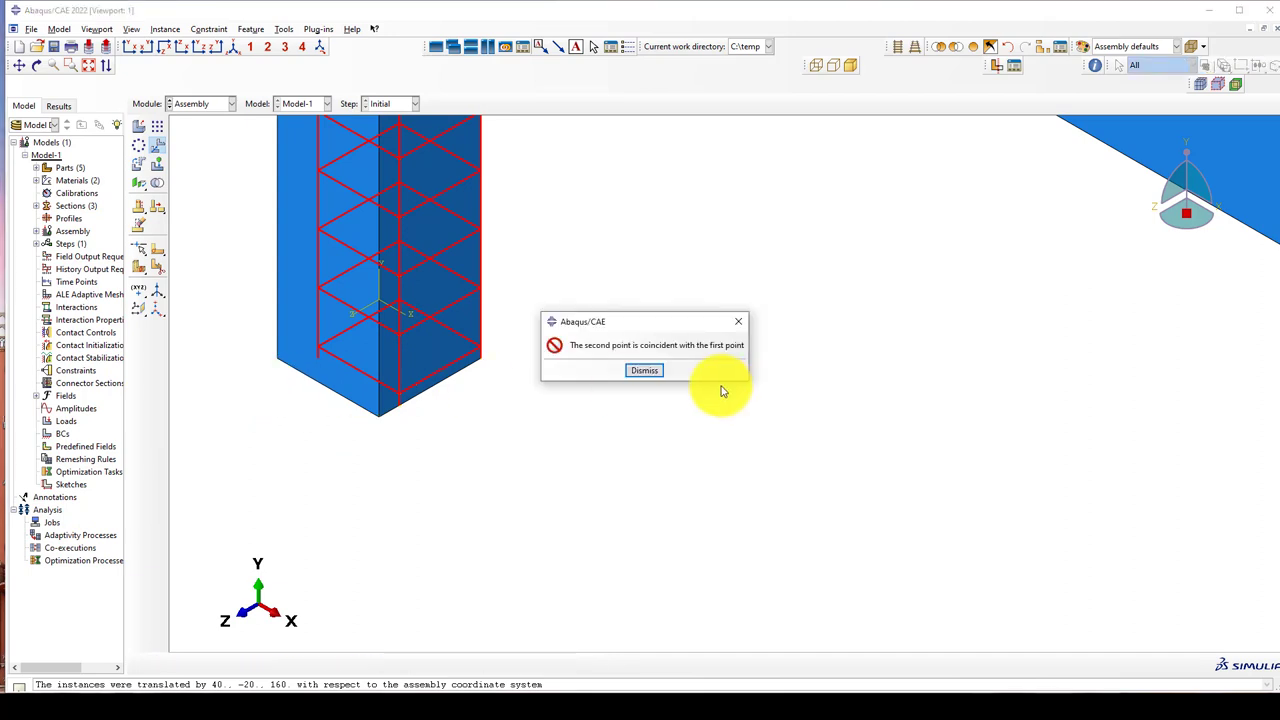
{"action": "left_click", "coordinate": [648, 370]}
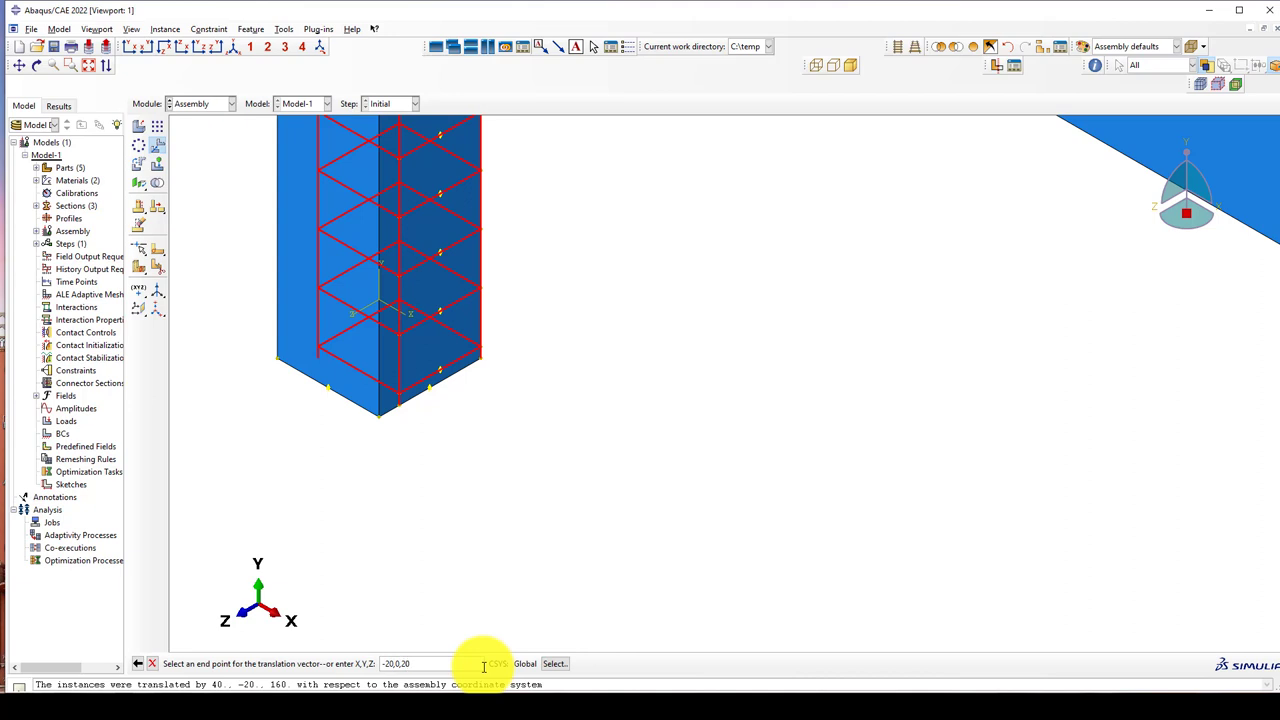
{"action": "key", "text": "Return"}
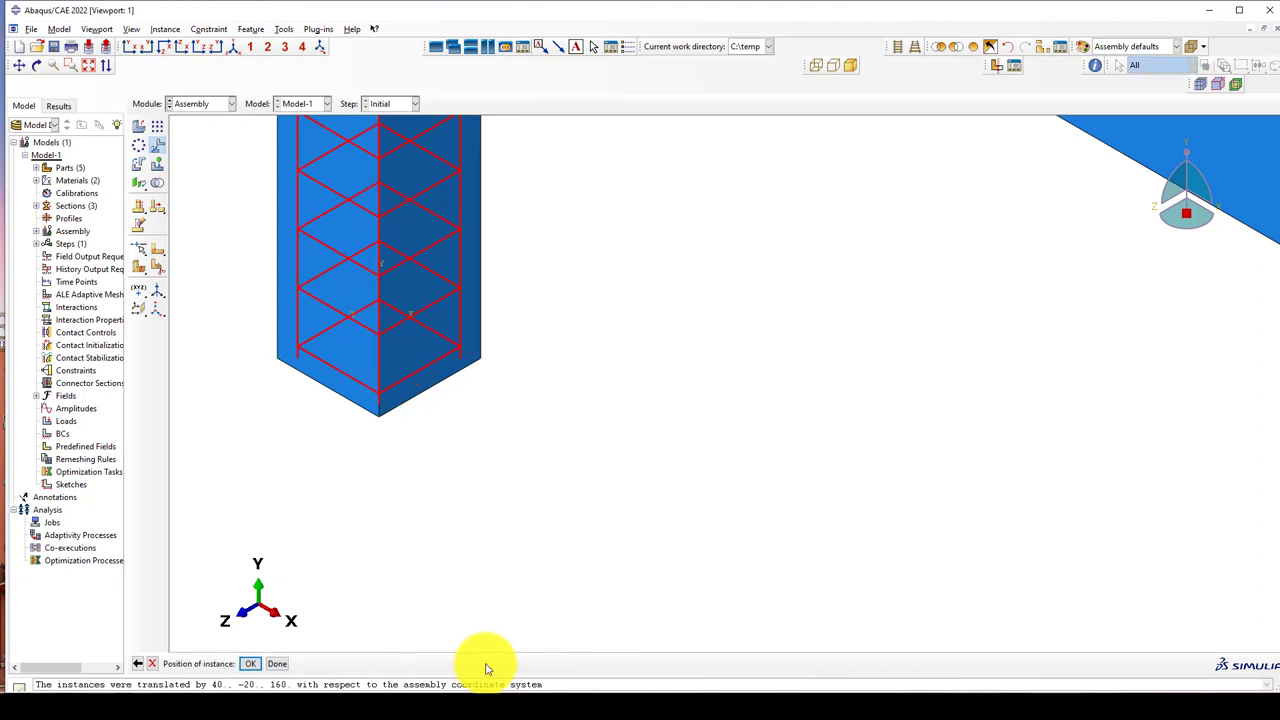
{"action": "middle_click", "coordinate": [400, 420]}
{"action": "scroll", "coordinate": [517, 443], "scroll_direction": "down", "scroll_amount": 5}
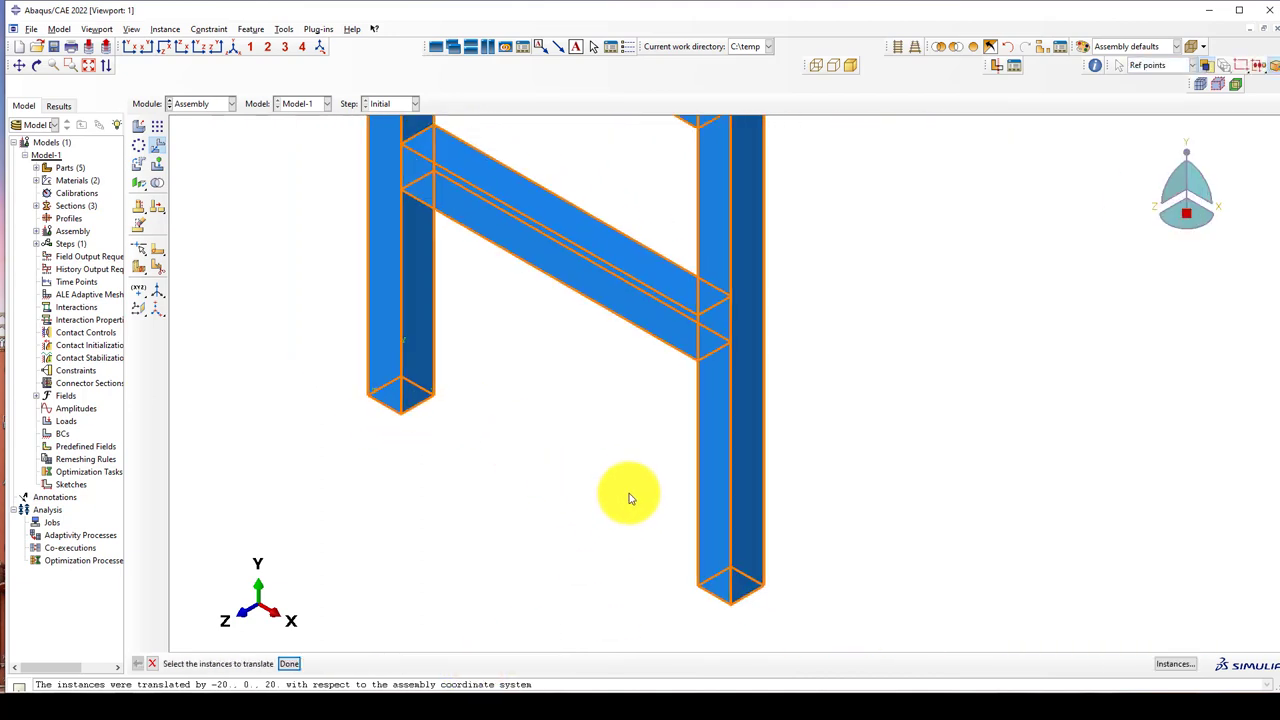
{"action": "middle_click", "coordinate": [625, 460]}
{"action": "scroll", "coordinate": [620, 430], "scroll_direction": "up", "scroll_amount": 3}
{"action": "left_click_drag", "start_coordinate": [631, 452], "coordinate": [655, 395], "text": "ctrl+alt"}
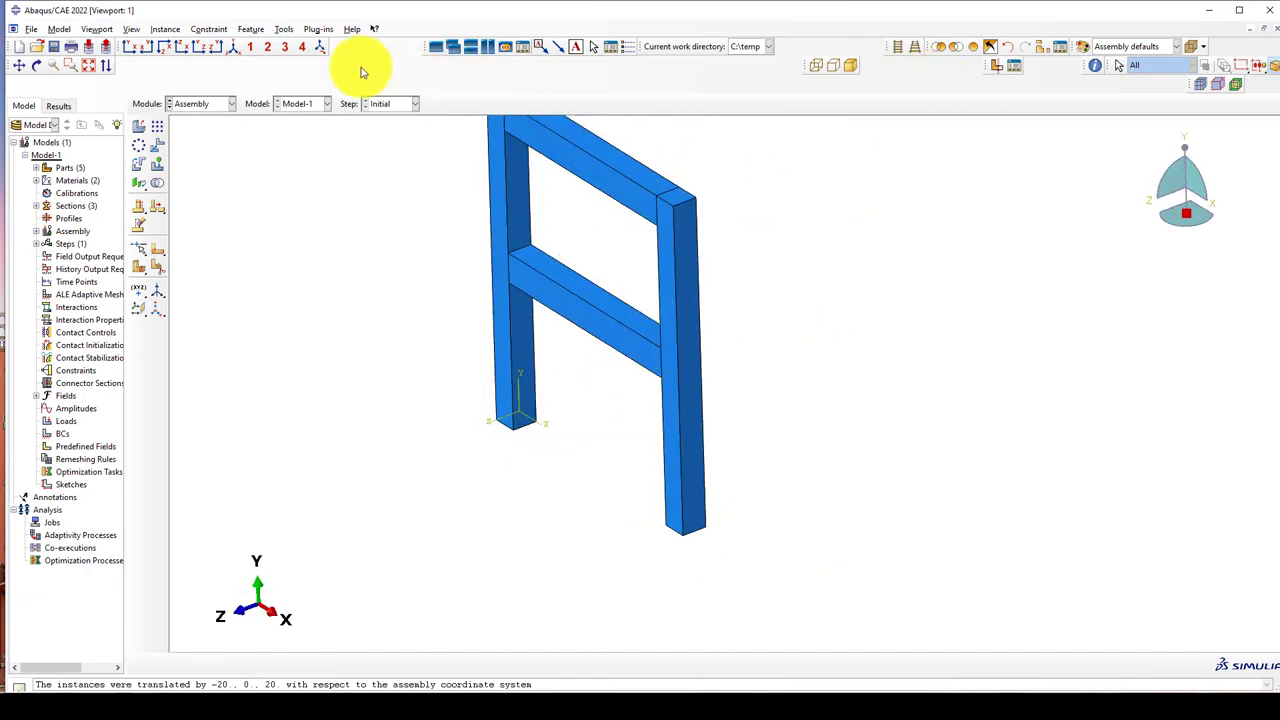
Step: Display the assembly in wireframe to inspect the reinforcement inside the two columns
{"action": "left_click_drag", "start_coordinate": [794, 63], "coordinate": [806, 53]}
{"action": "left_click", "coordinate": [805, 46]}
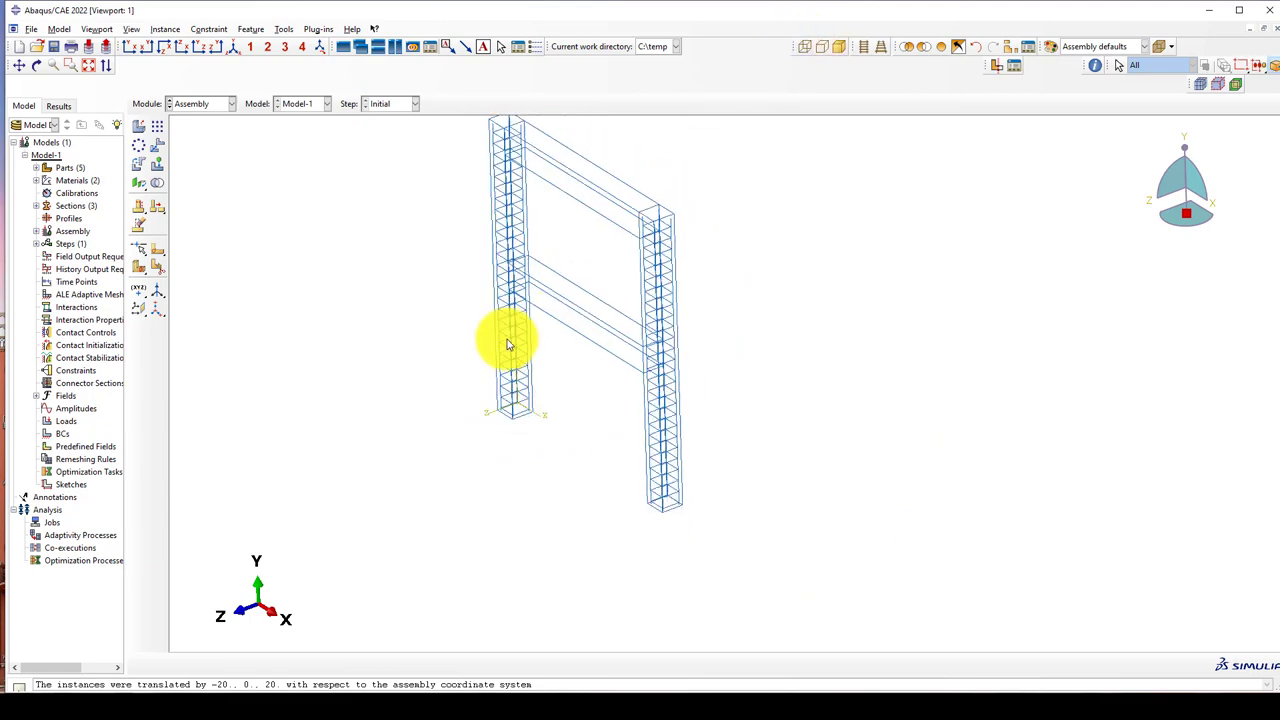
{"action": "scroll", "coordinate": [459, 304], "scroll_direction": "up", "scroll_amount": 3}
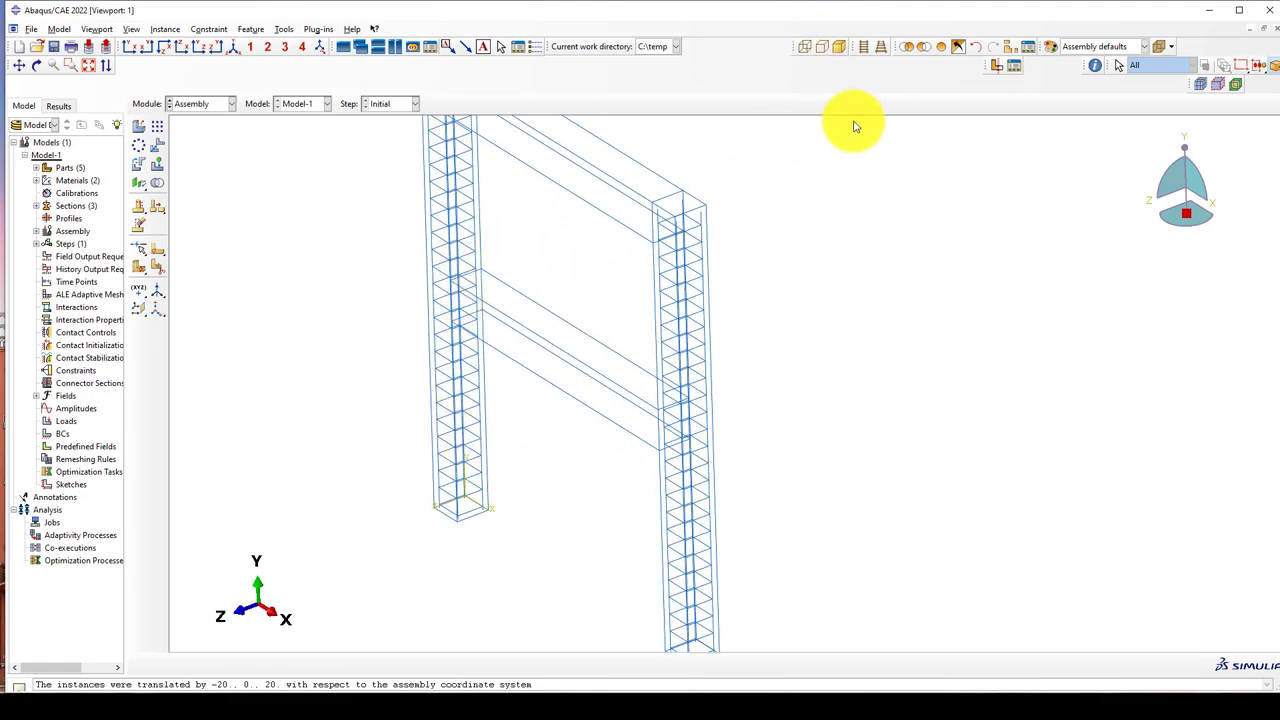
{"action": "scroll", "coordinate": [400, 210], "scroll_direction": "down", "scroll_amount": 2}
{"action": "scroll", "coordinate": [268, 146], "scroll_direction": "down", "scroll_amount": 1}
Step: Try rendering beam profiles at scale factor 1 in the assembly display options
{"action": "left_click", "coordinate": [131, 29]}
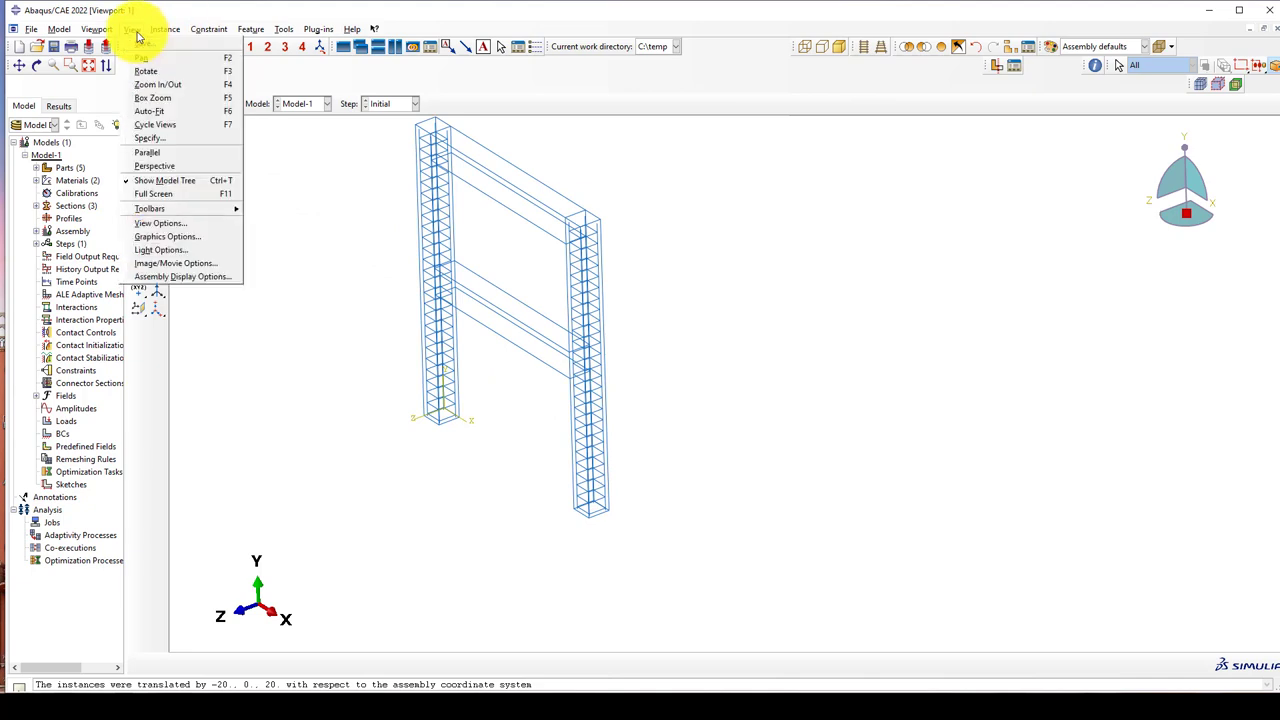
{"action": "left_click", "coordinate": [181, 278]}
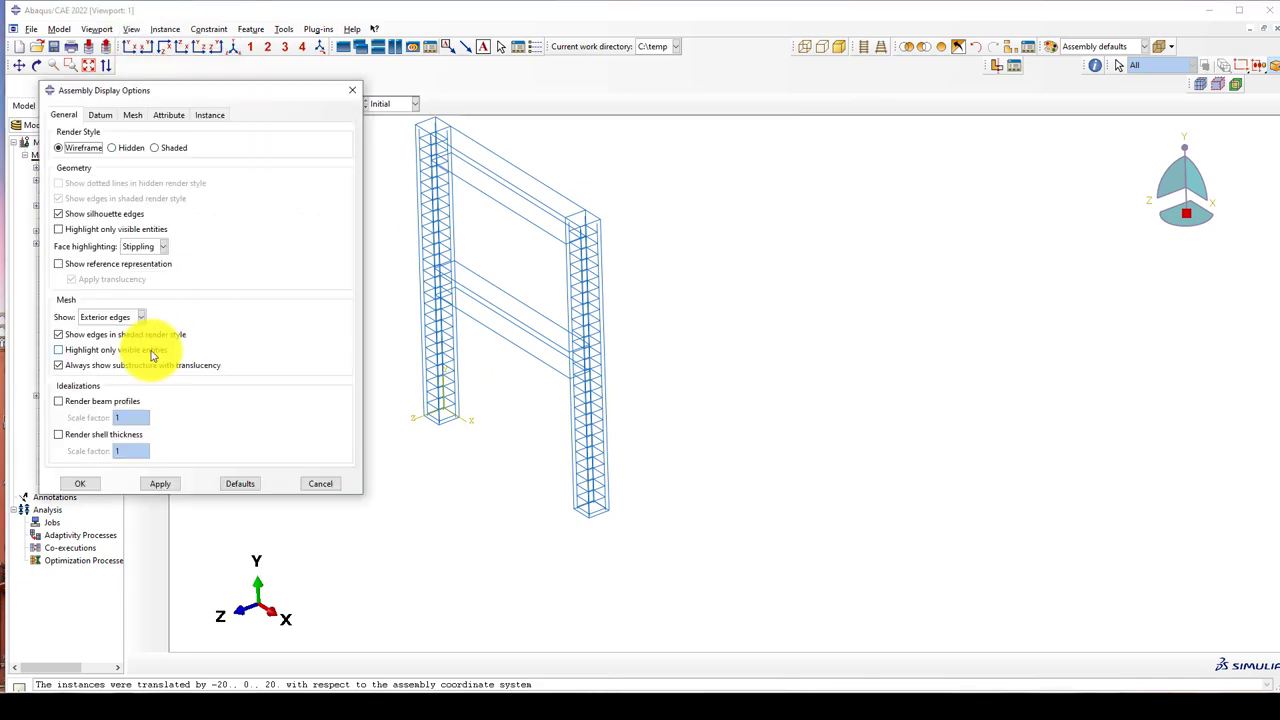
{"action": "left_click", "coordinate": [83, 436]}
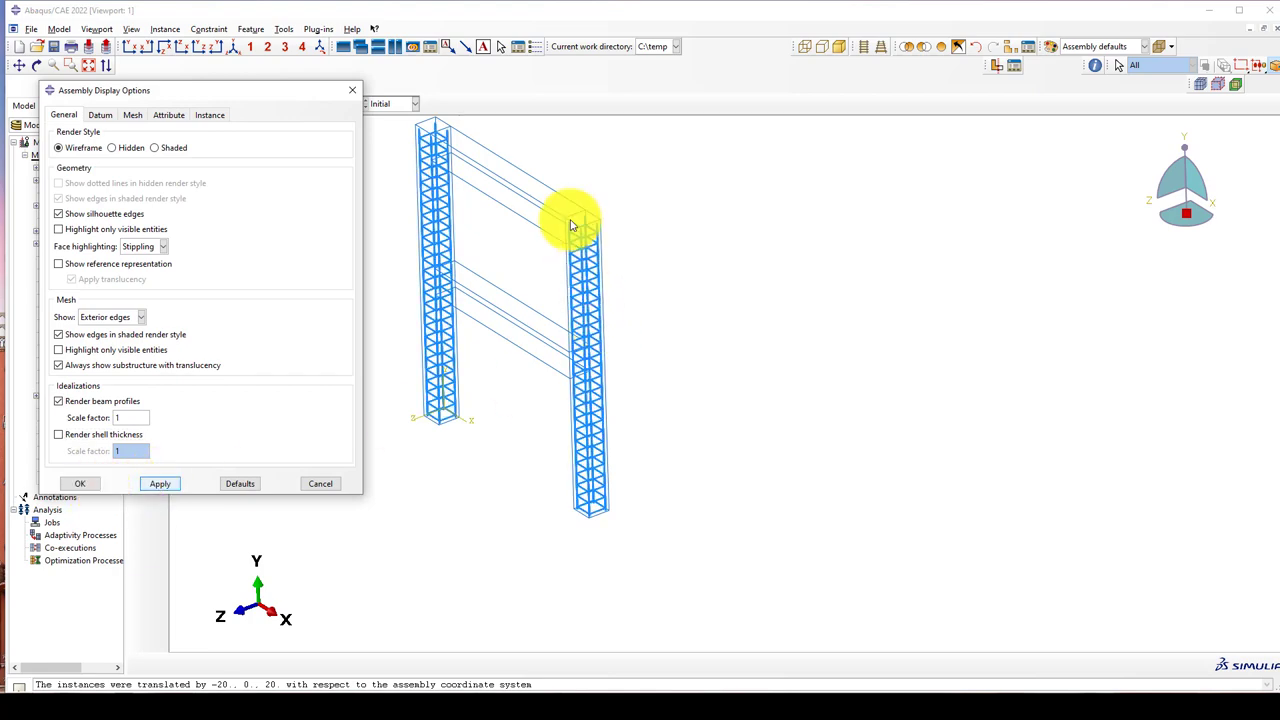
{"action": "left_click", "coordinate": [172, 488]}
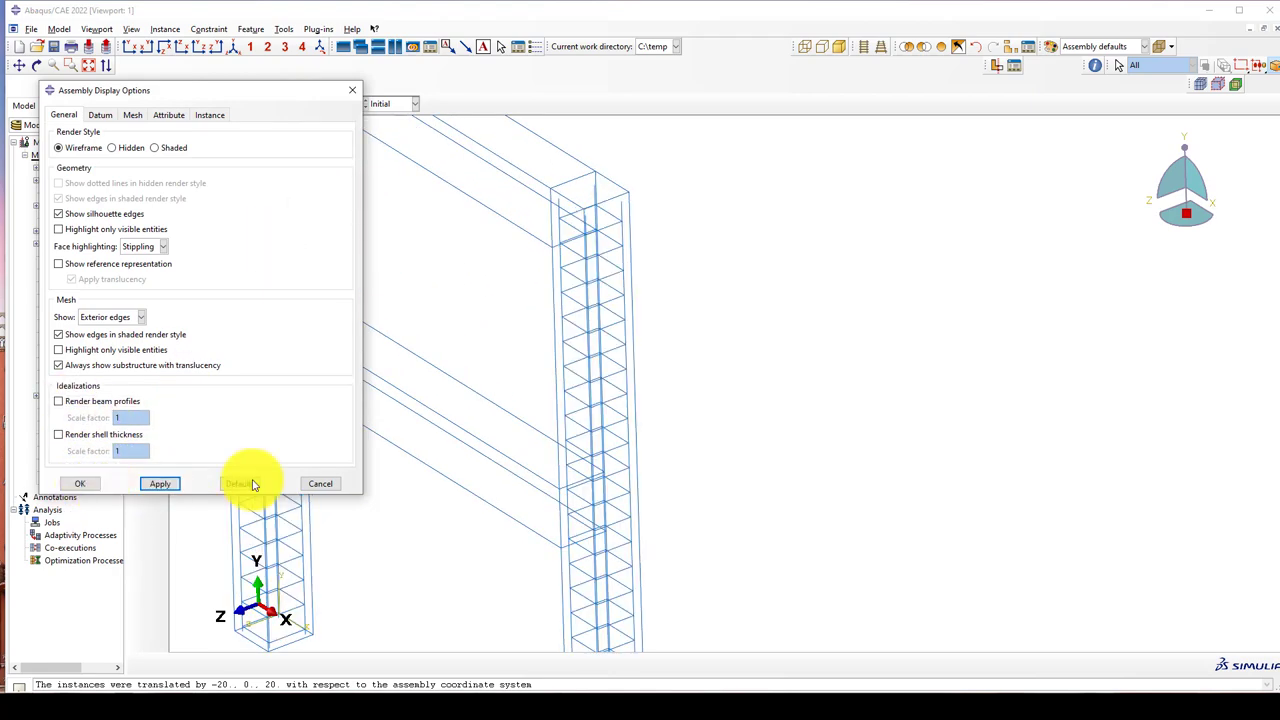
{"action": "left_click", "coordinate": [320, 484]}
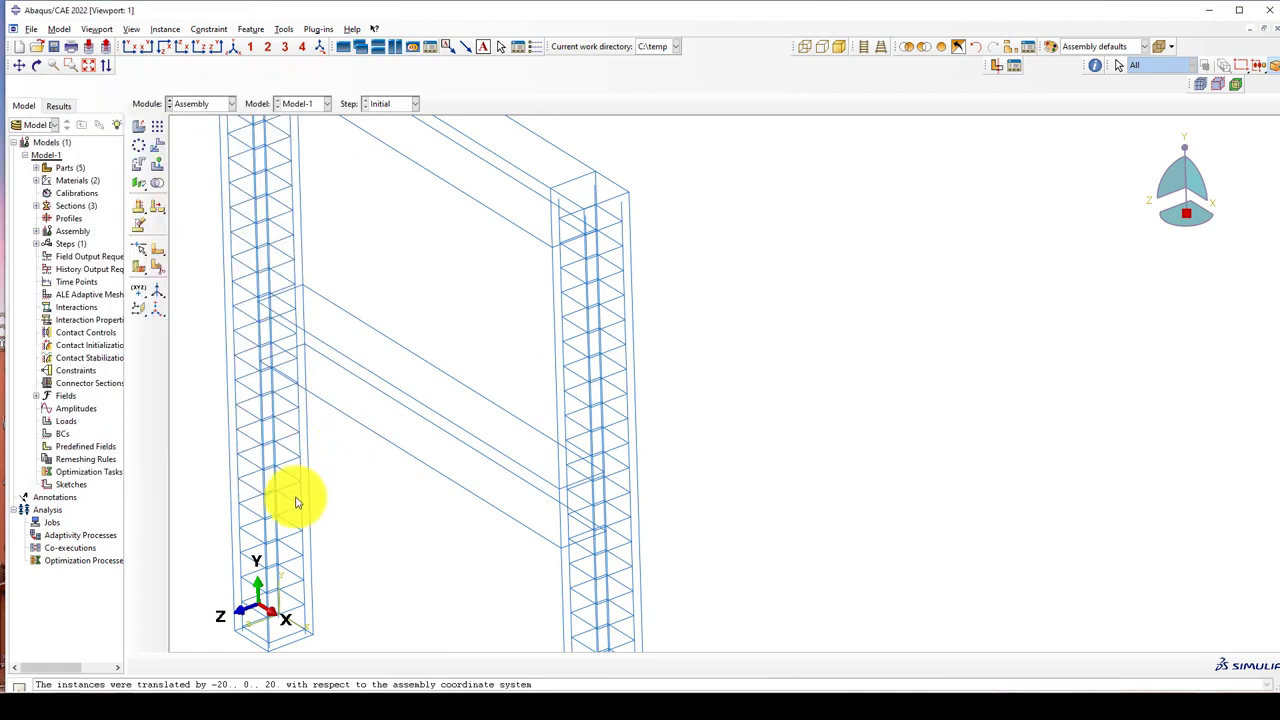
Step: Try removing the concrete frame's faces from the display, then show the whole assembly again
{"action": "scroll", "coordinate": [537, 400], "scroll_direction": "down", "scroll_amount": 3}
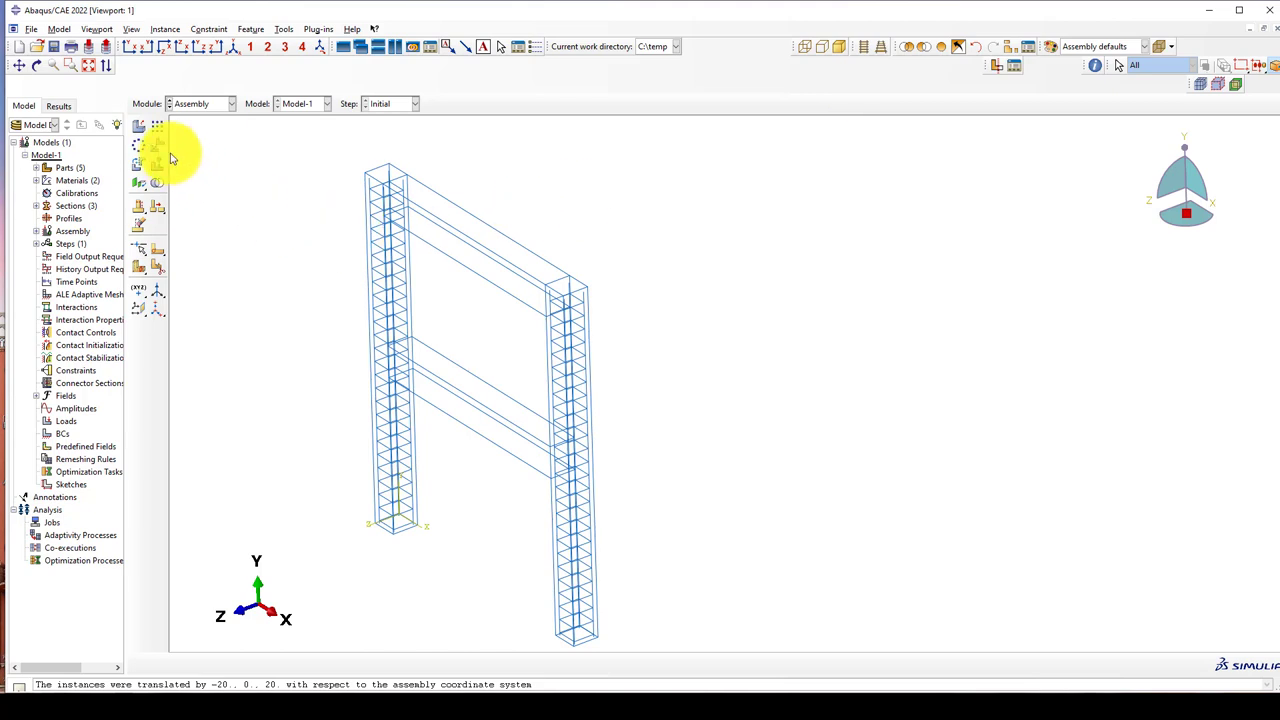
{"action": "scroll", "coordinate": [634, 280], "scroll_direction": "down", "scroll_amount": 2}
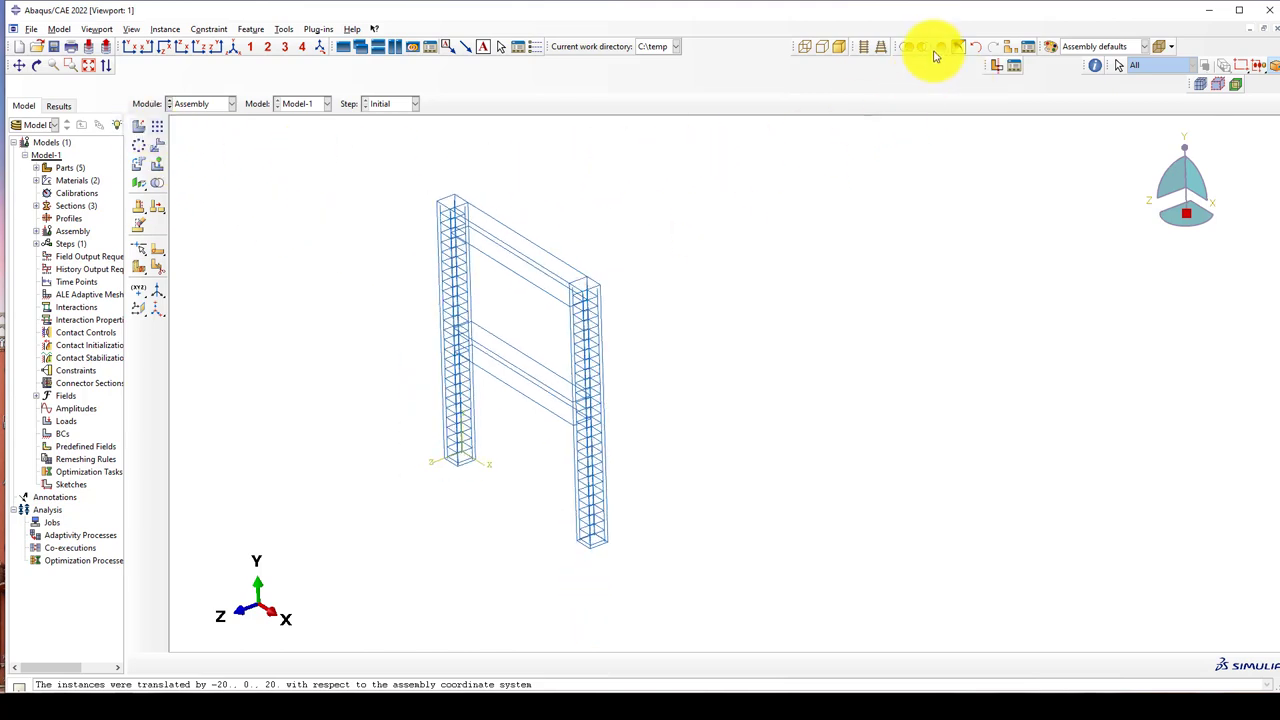
{"action": "left_click", "coordinate": [922, 47]}
{"action": "left_click_drag", "start_coordinate": [306, 151], "coordinate": [688, 608]}
{"action": "middle_click", "coordinate": [415, 470]}
{"action": "left_click_drag", "start_coordinate": [363, 148], "coordinate": [697, 604]}
{"action": "left_click_drag", "start_coordinate": [700, 286], "coordinate": [612, 300], "text": "ctrl+alt"}
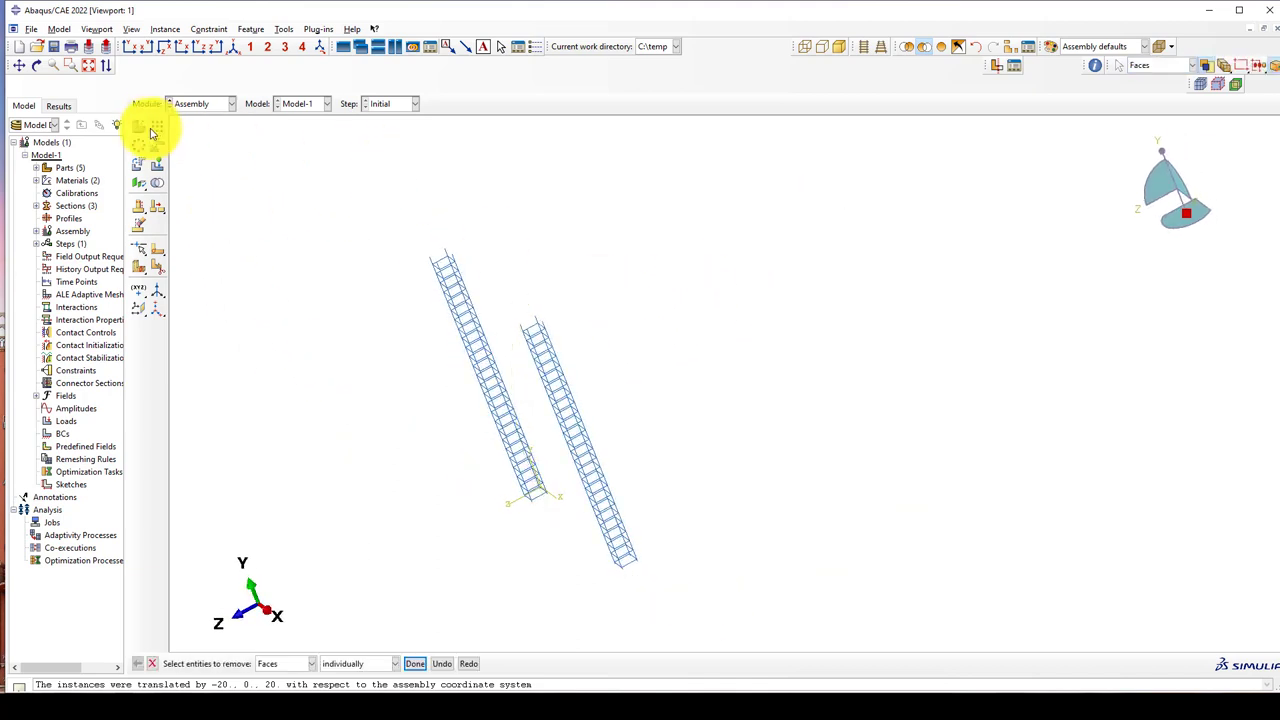
{"action": "left_click", "coordinate": [951, 50]}
{"action": "left_click", "coordinate": [951, 55]}
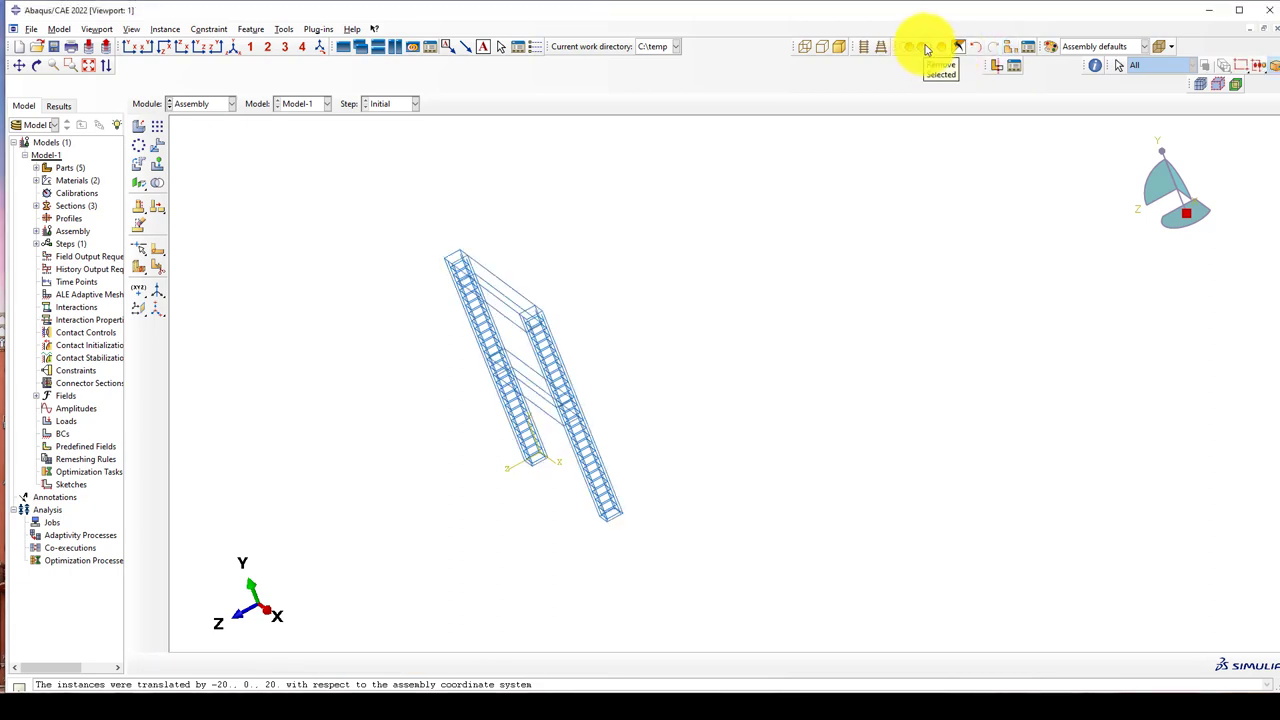
Step: Remove all of the concrete frame's faces from the display and set the isometric view
{"action": "left_click", "coordinate": [924, 52]}
{"action": "left_click_drag", "start_coordinate": [346, 211], "coordinate": [754, 623]}
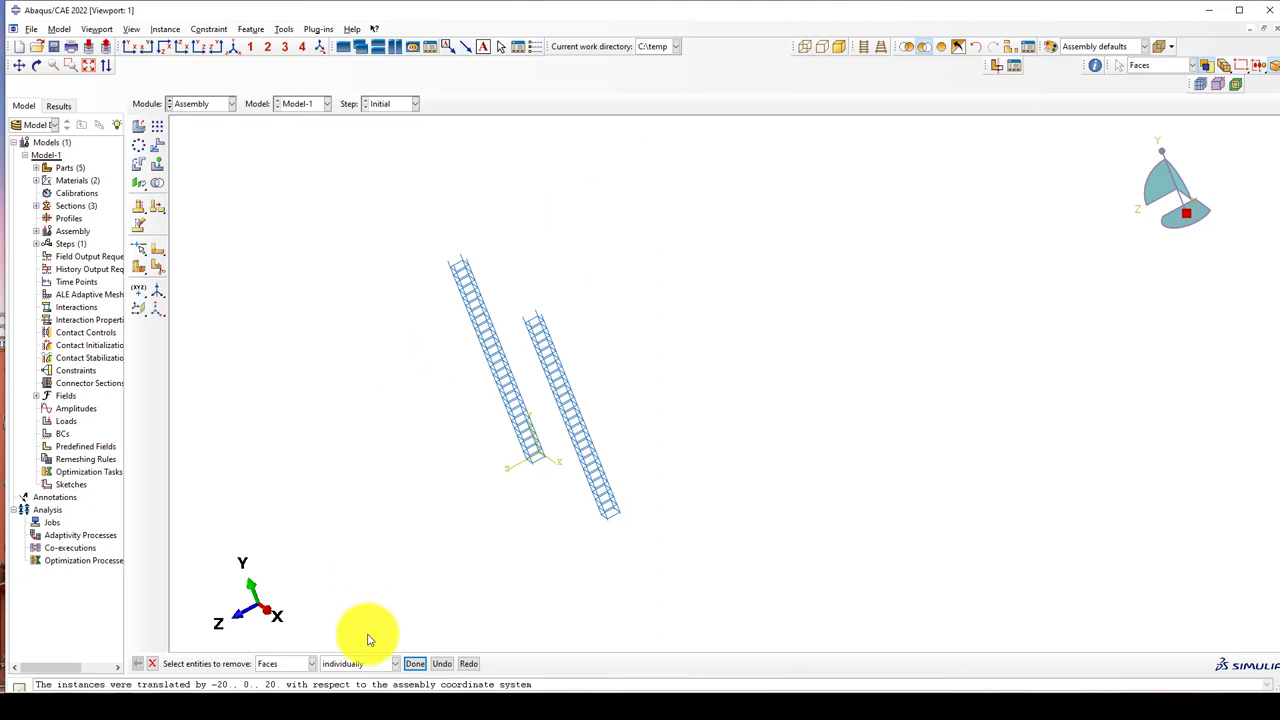
{"action": "left_click", "coordinate": [416, 664]}
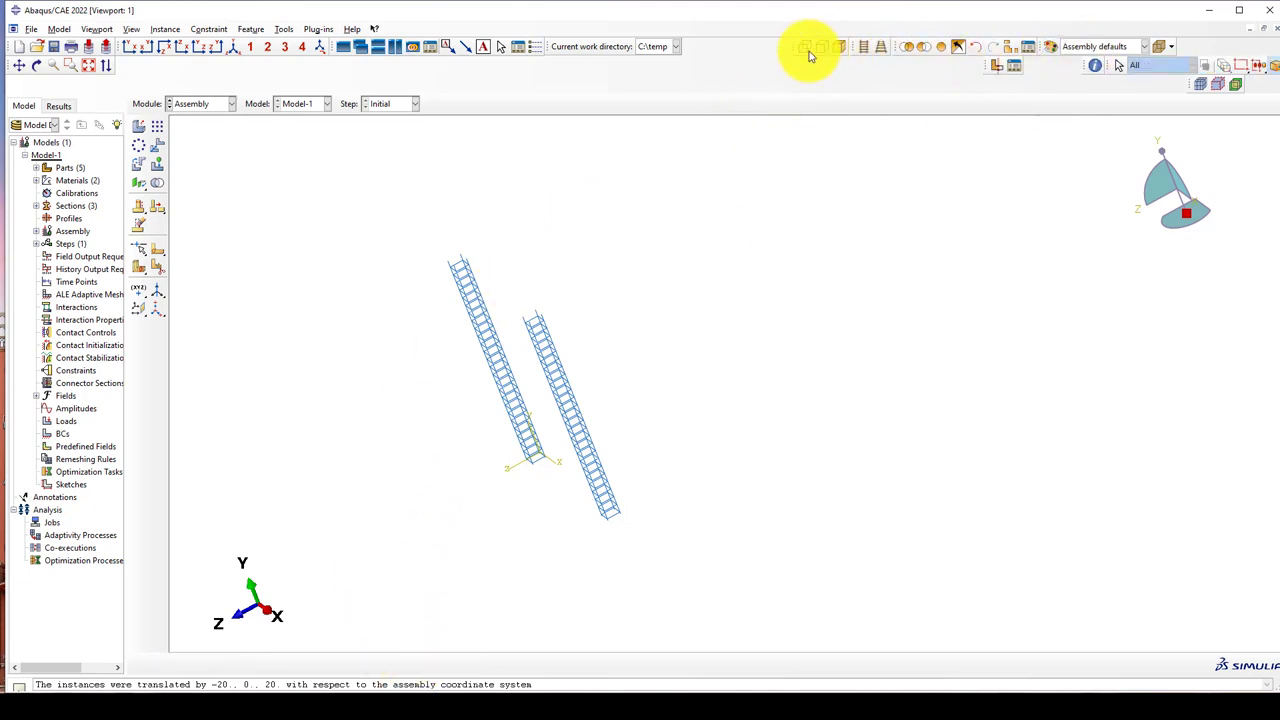
{"action": "left_click", "coordinate": [236, 48]}
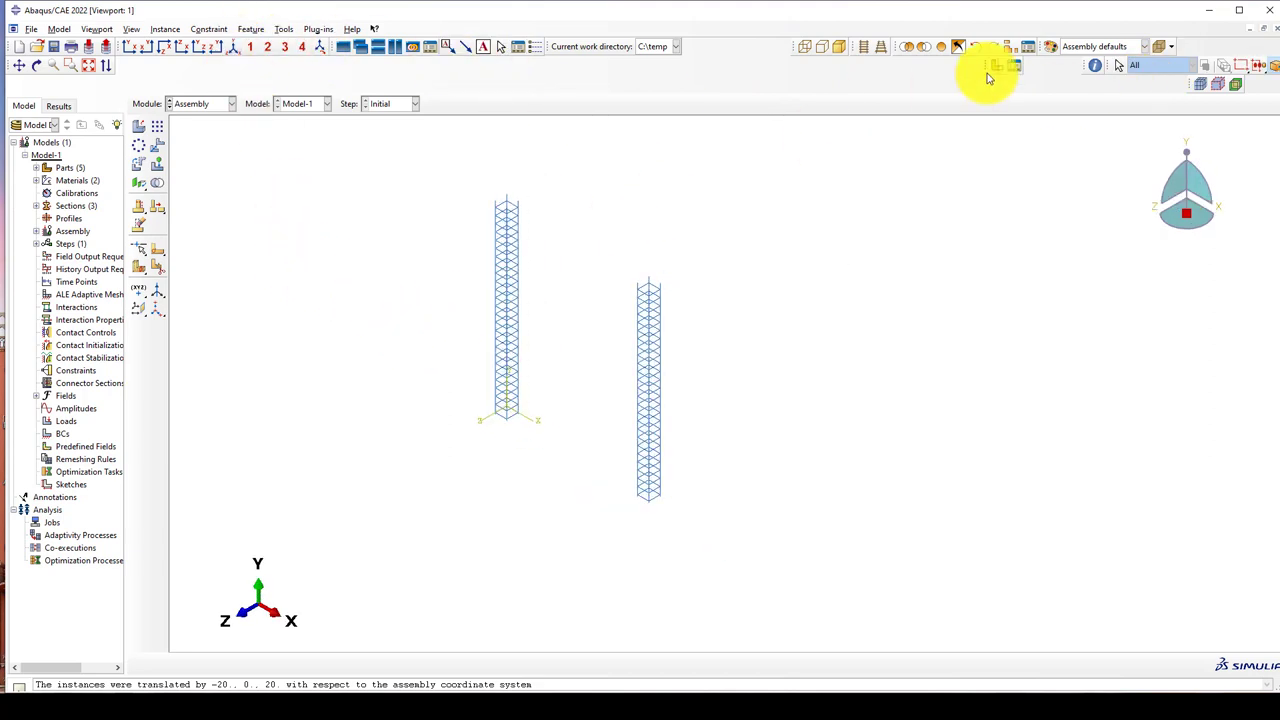
Step: Remove all part instances from the displayed group to clear the viewport
{"action": "left_click", "coordinate": [1013, 49]}
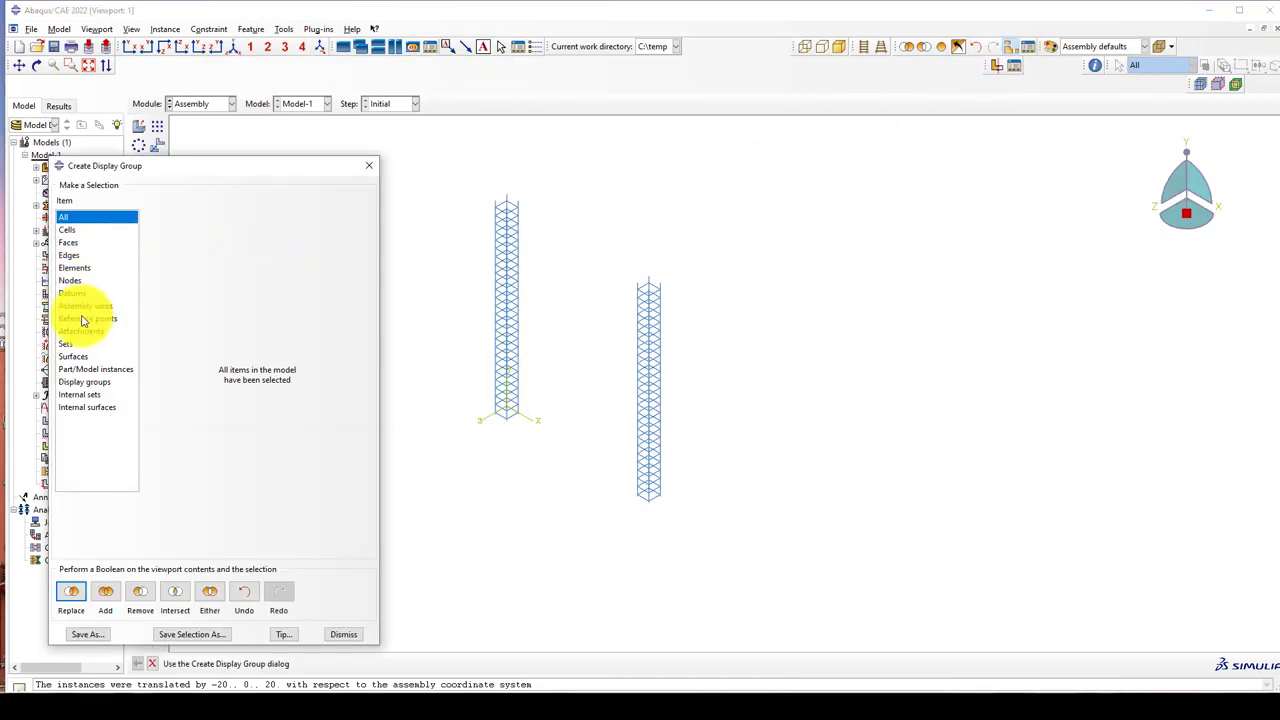
{"action": "left_click", "coordinate": [95, 369]}
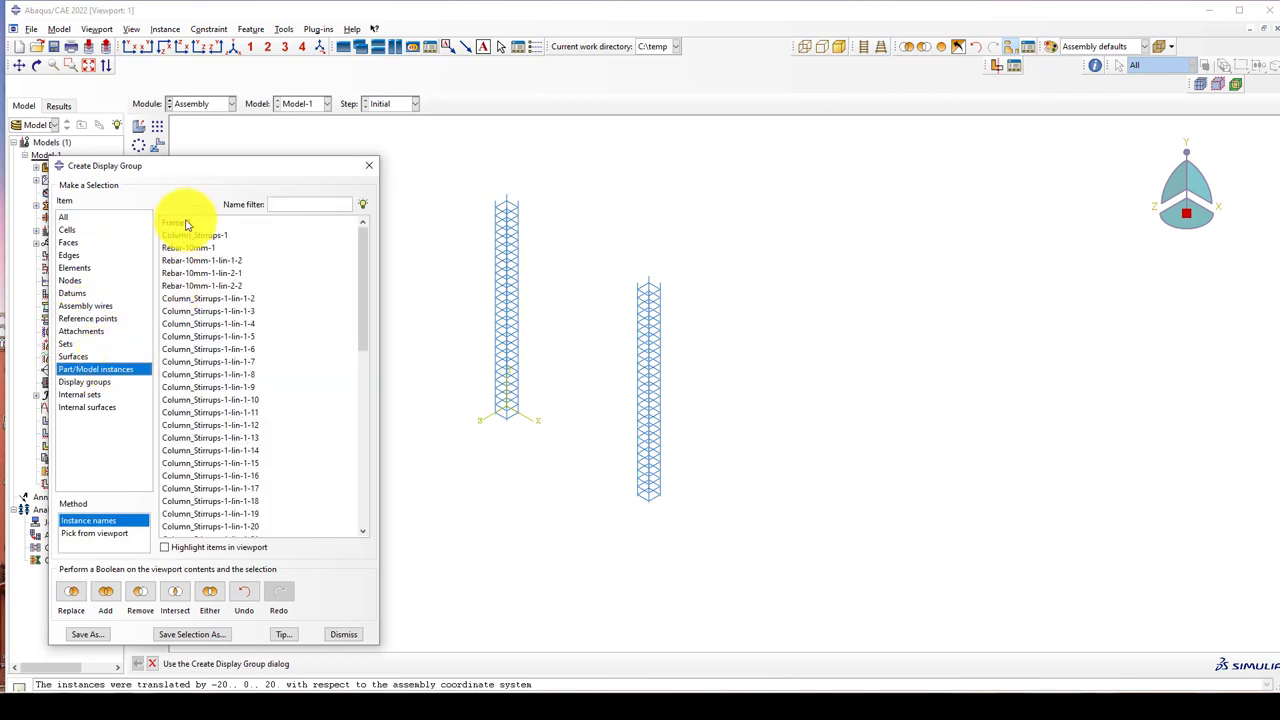
{"action": "left_click_drag", "start_coordinate": [183, 216], "coordinate": [216, 613]}
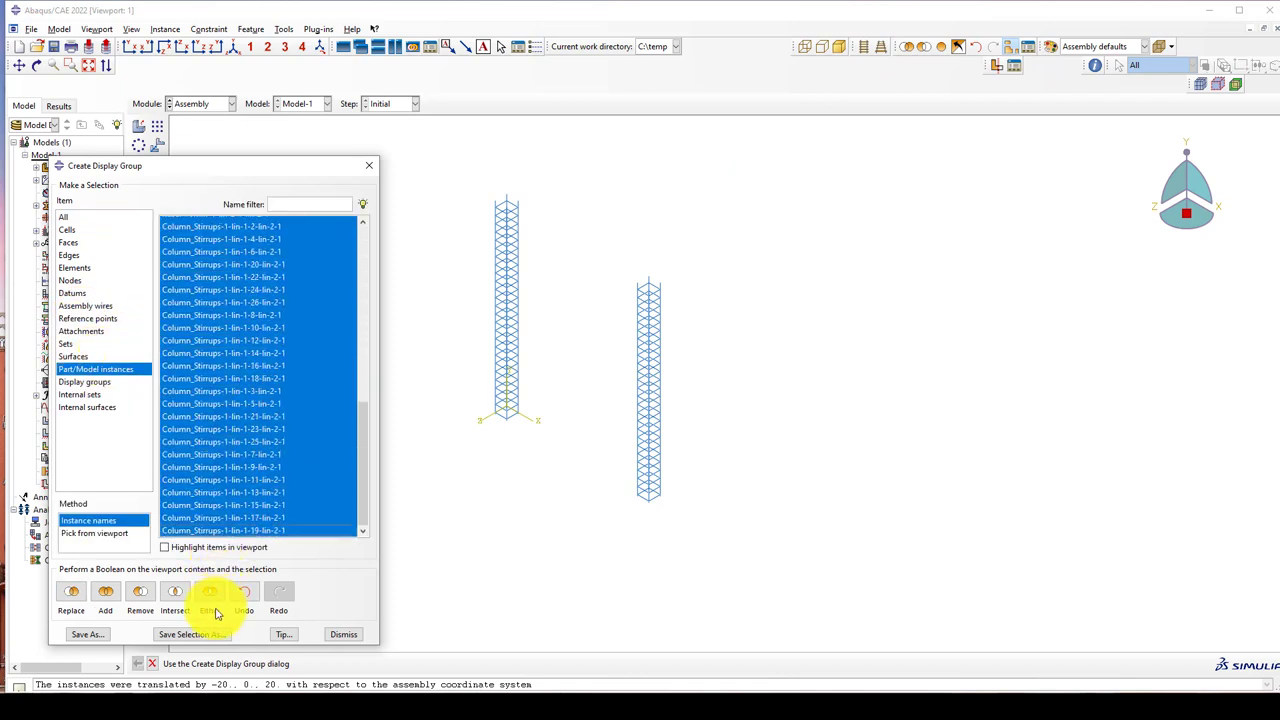
{"action": "left_click", "coordinate": [133, 600]}
{"action": "left_click", "coordinate": [369, 165]}
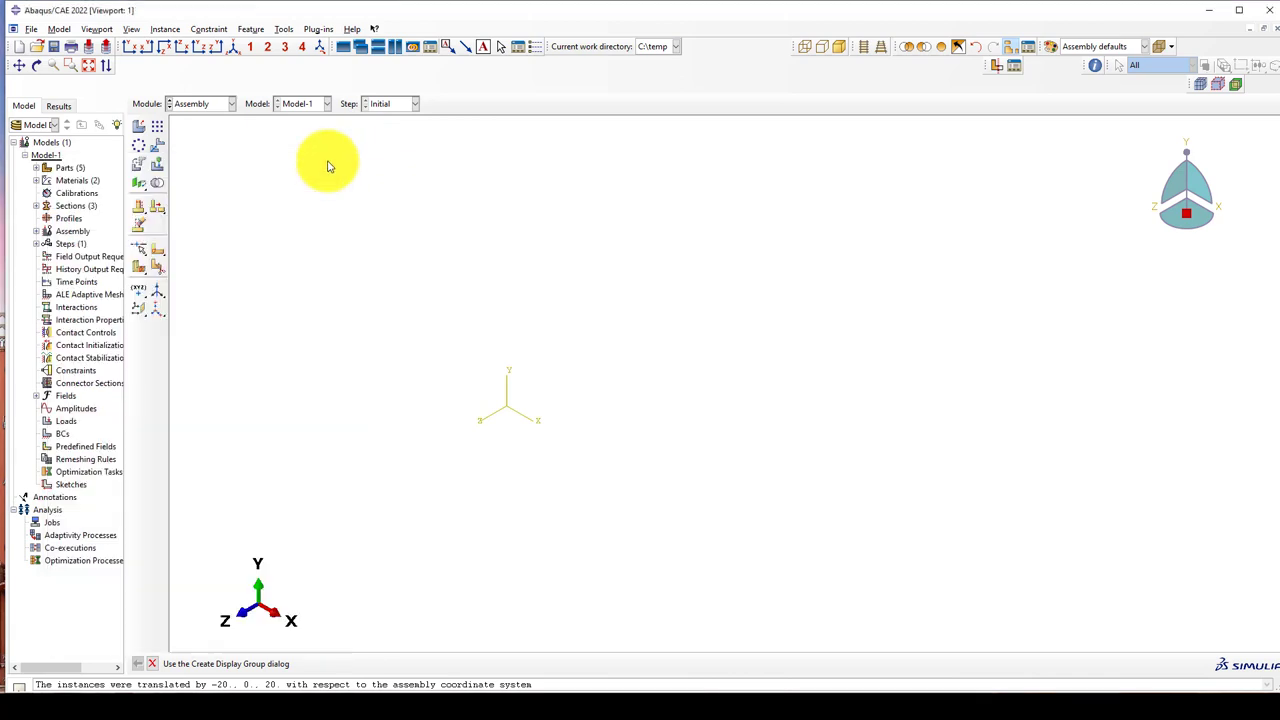
Step: Create a dependent instance of the Beam-Stirrups part
{"action": "left_click", "coordinate": [140, 126]}
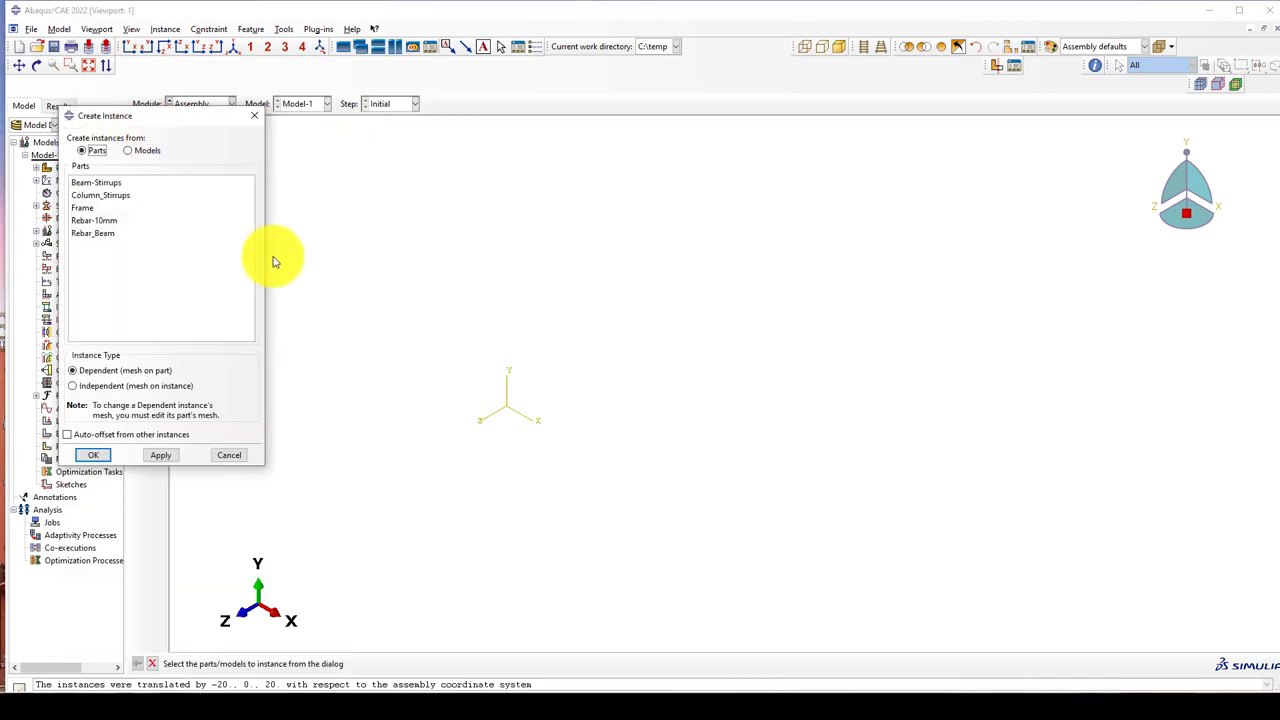
{"action": "left_click", "coordinate": [88, 183]}
{"action": "left_click", "coordinate": [93, 455]}
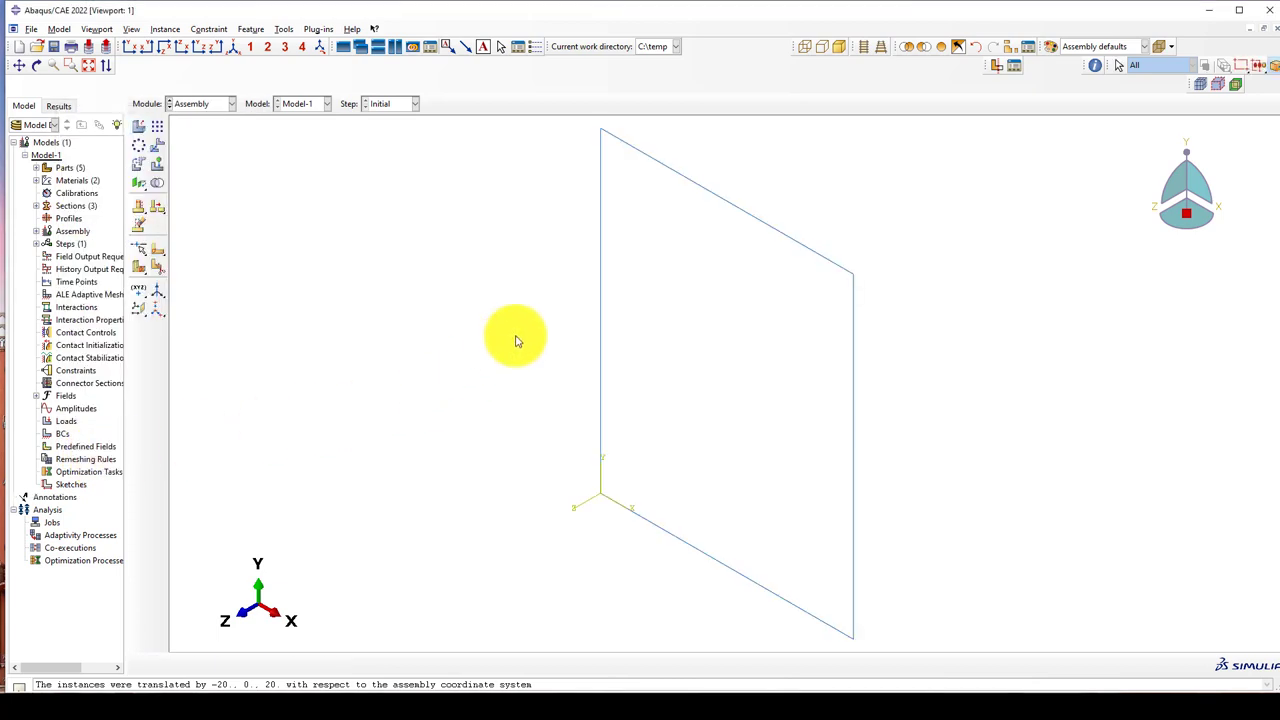
Step: Rotate the Beam-Stirrups instance 90 degrees about its vertical edge at the origin
{"action": "scroll", "coordinate": [580, 330], "scroll_direction": "down", "scroll_amount": 4}
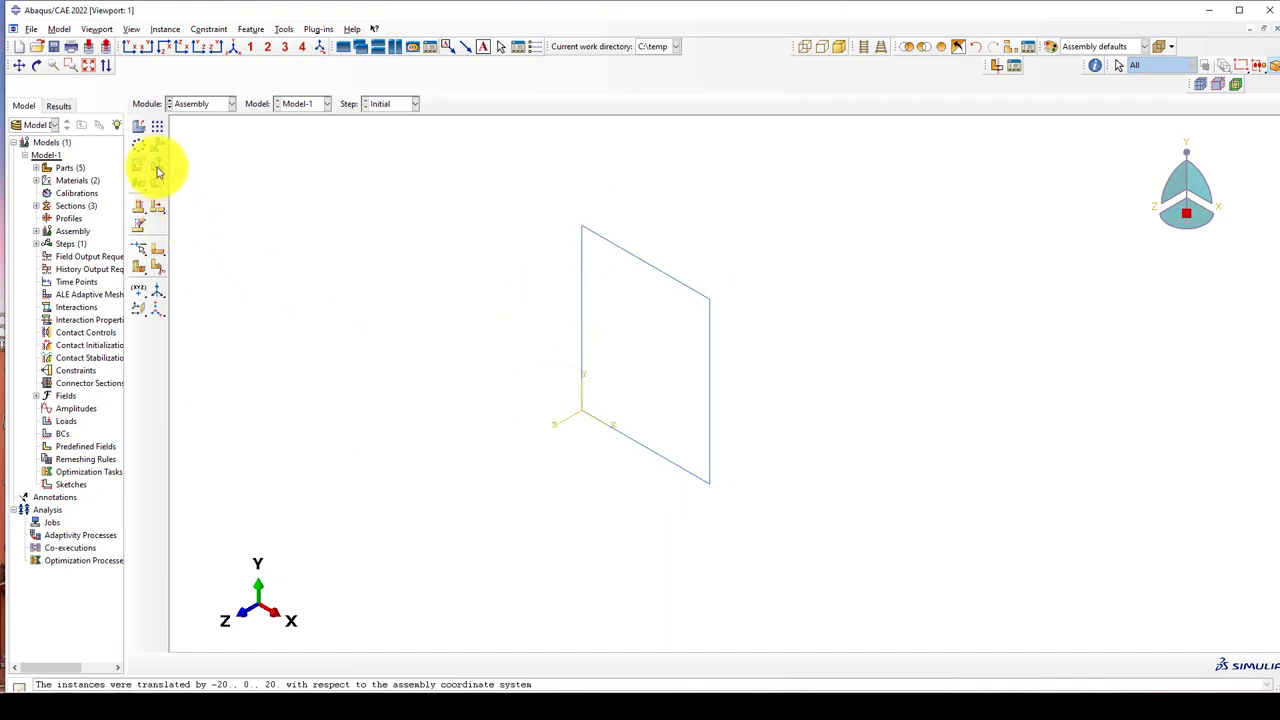
{"action": "left_click", "coordinate": [147, 172]}
{"action": "left_click", "coordinate": [620, 250]}
{"action": "middle_click", "coordinate": [560, 300]}
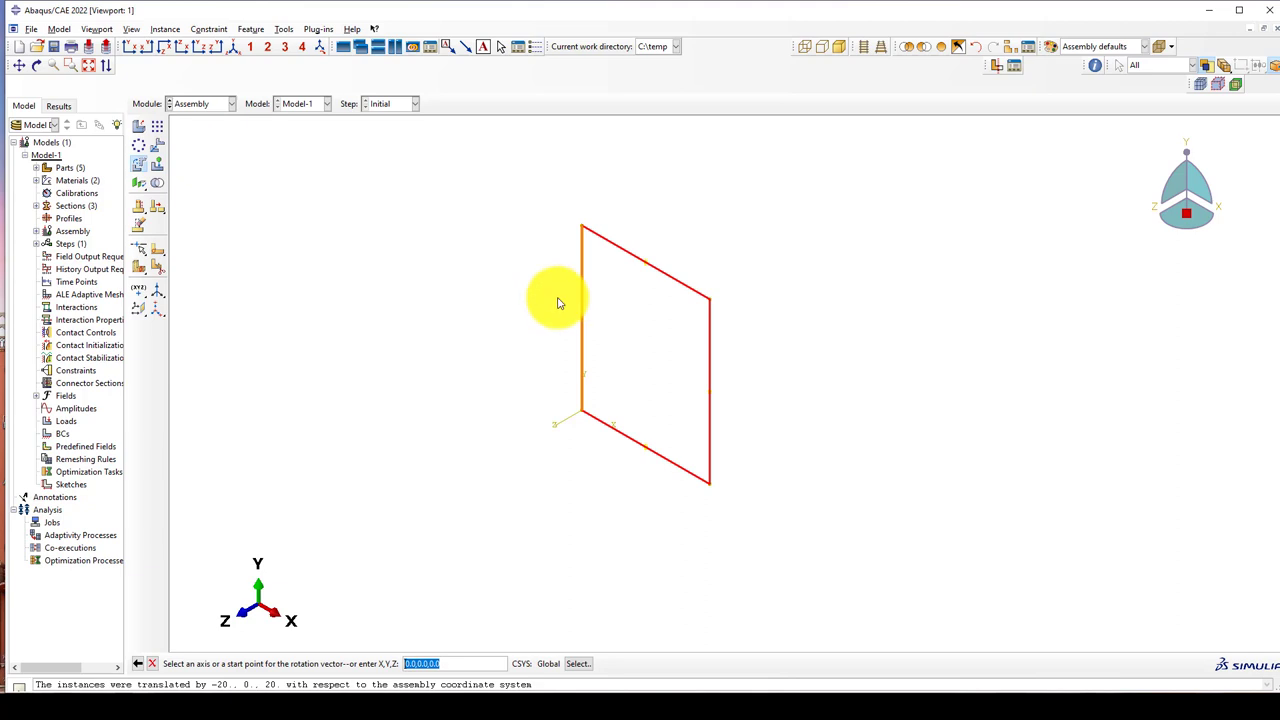
{"action": "left_click", "coordinate": [582, 279]}
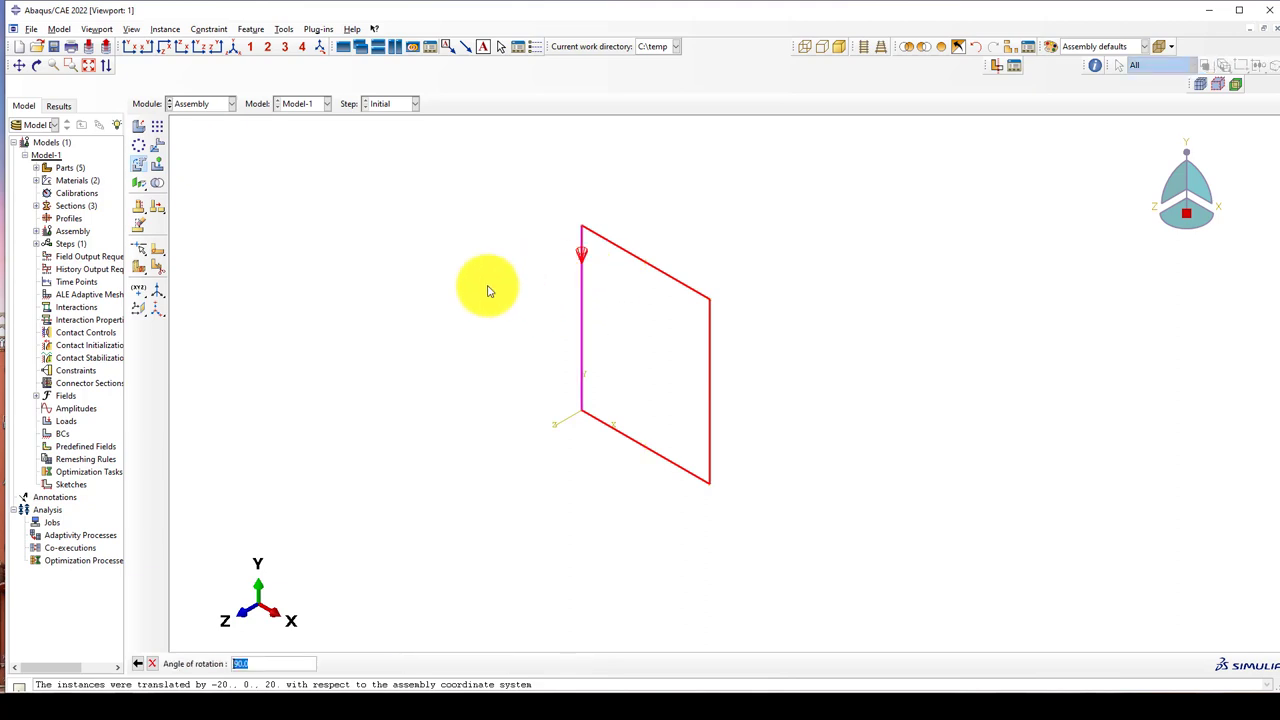
{"action": "key", "text": "Return"}
{"action": "middle_click", "coordinate": [514, 323]}
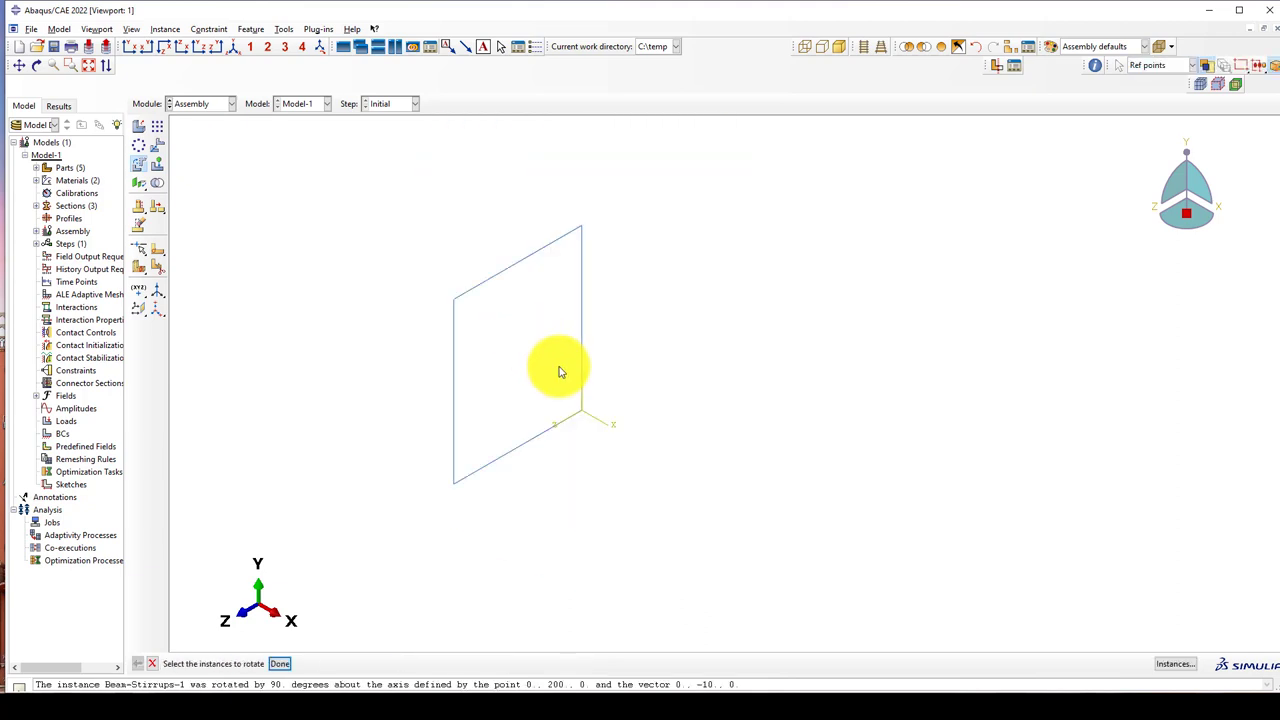
Step: Create a dependent instance of the Rebar_Beam part
{"action": "left_click", "coordinate": [143, 133]}
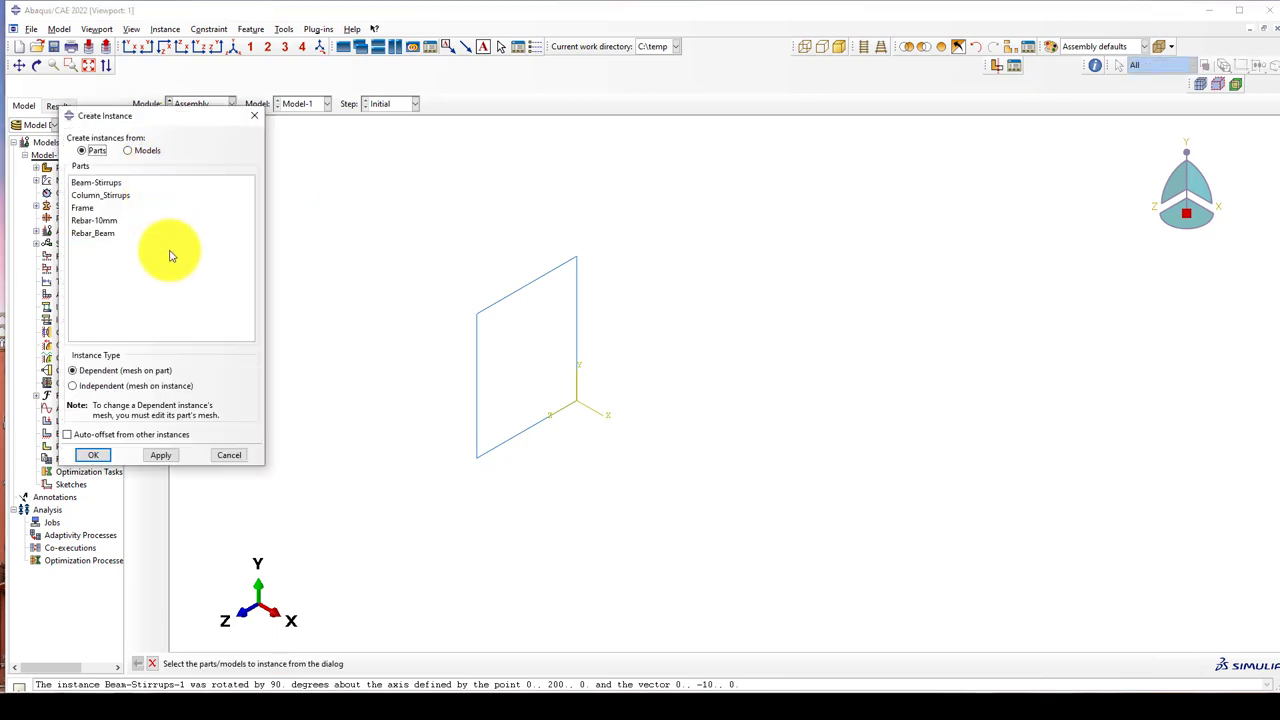
{"action": "left_click", "coordinate": [88, 233]}
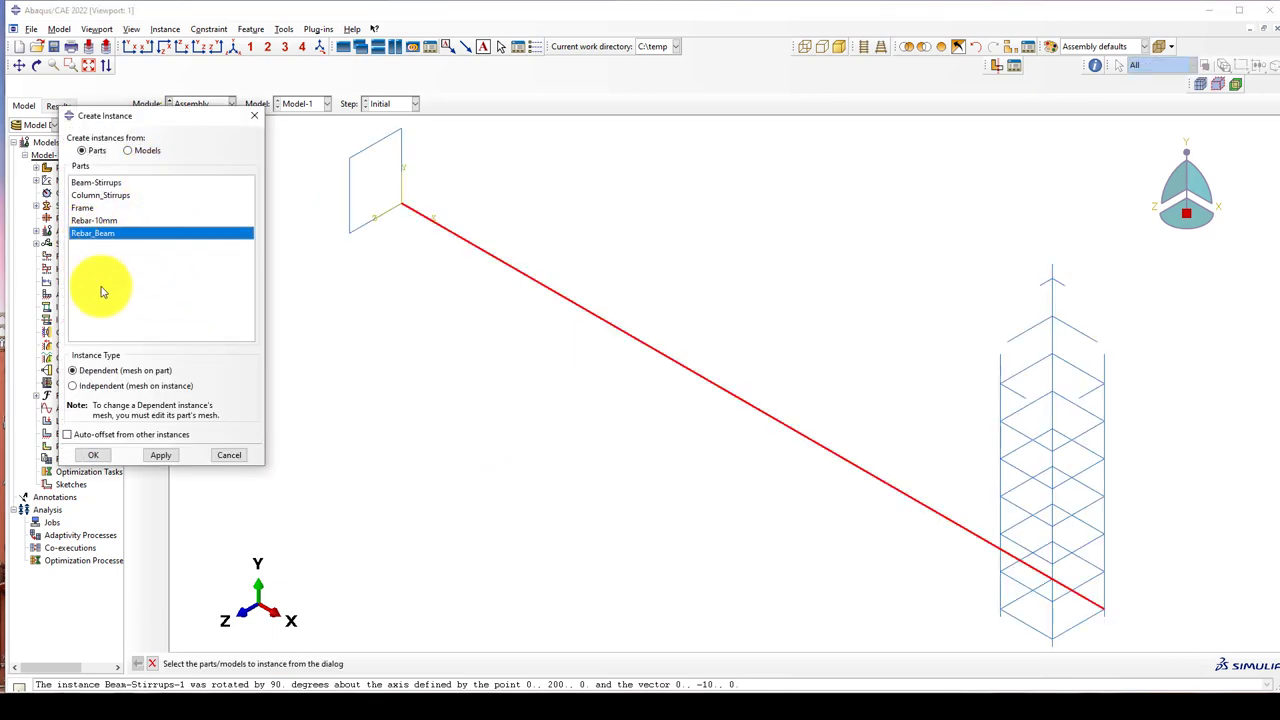
{"action": "left_click", "coordinate": [93, 455]}
Step: Pattern the beam rebar 2 by 2, offset 200 along the stirrup's vertical edge and 160 along its horizontal edge
{"action": "scroll", "coordinate": [430, 240], "scroll_direction": "up", "scroll_amount": 5}
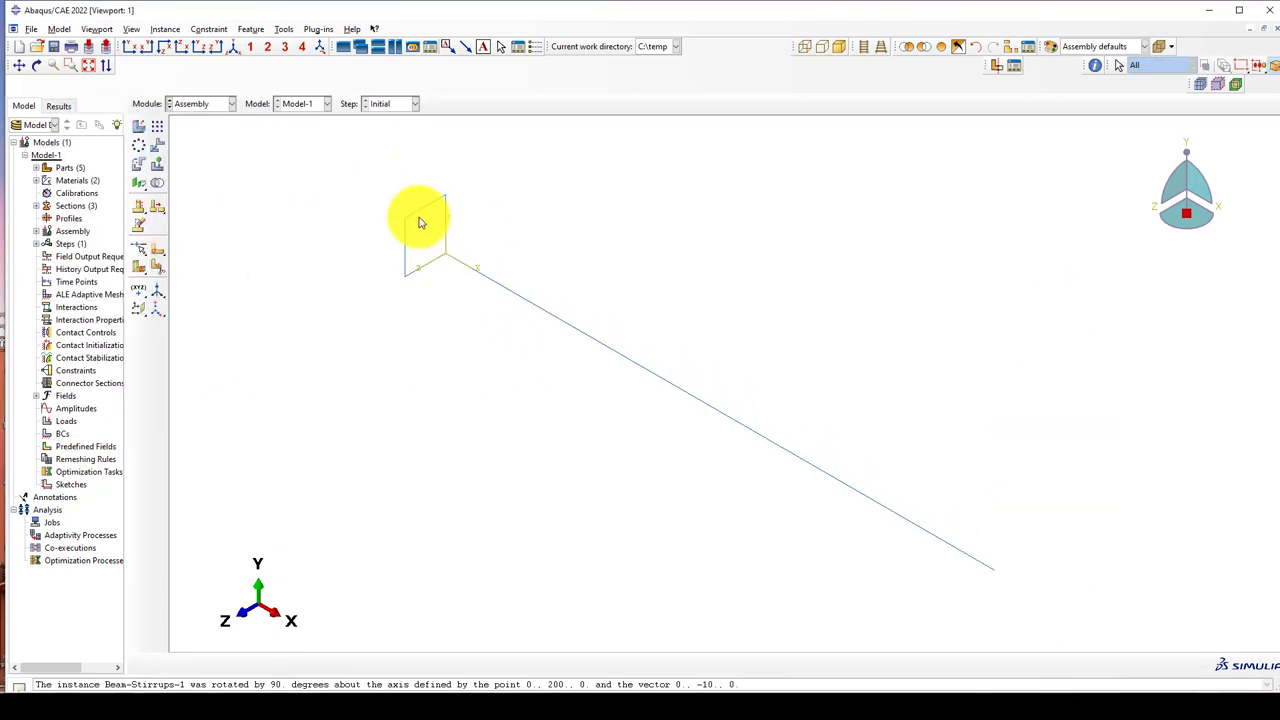
{"action": "left_click", "coordinate": [500, 277]}
{"action": "middle_click", "coordinate": [423, 277]}
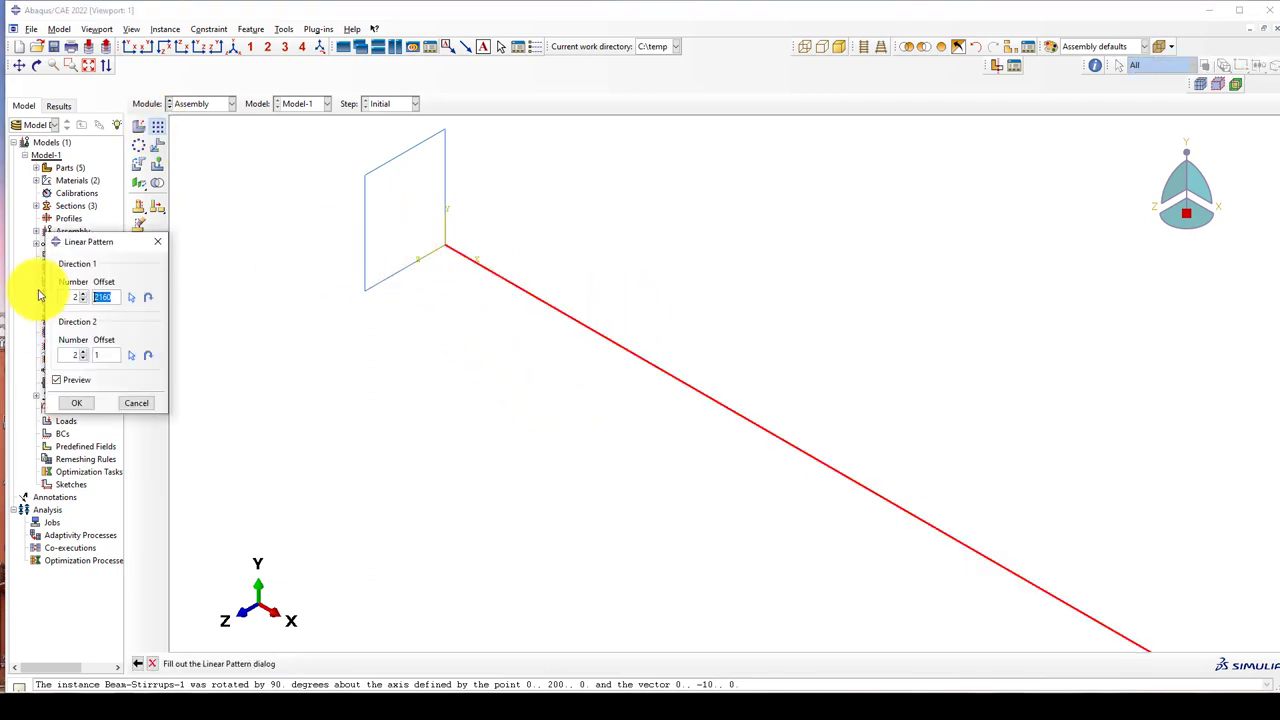
{"action": "double_click", "coordinate": [113, 298]}
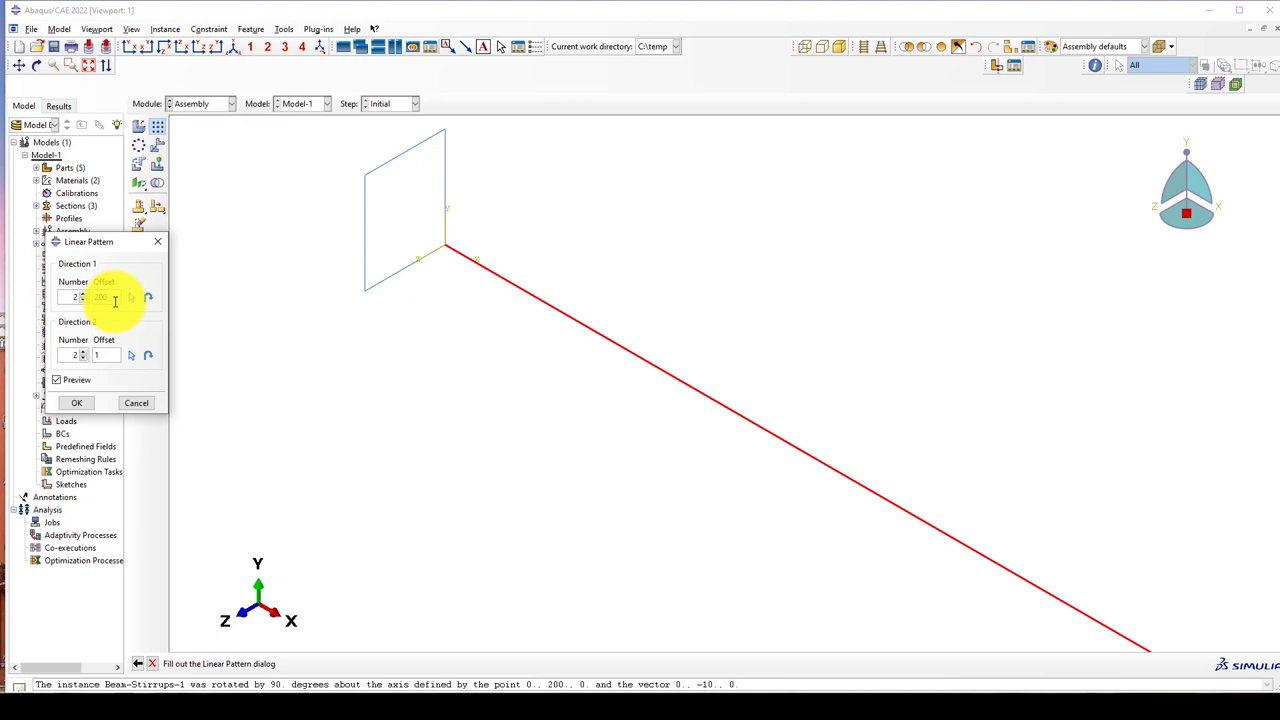
{"action": "left_click", "coordinate": [130, 299]}
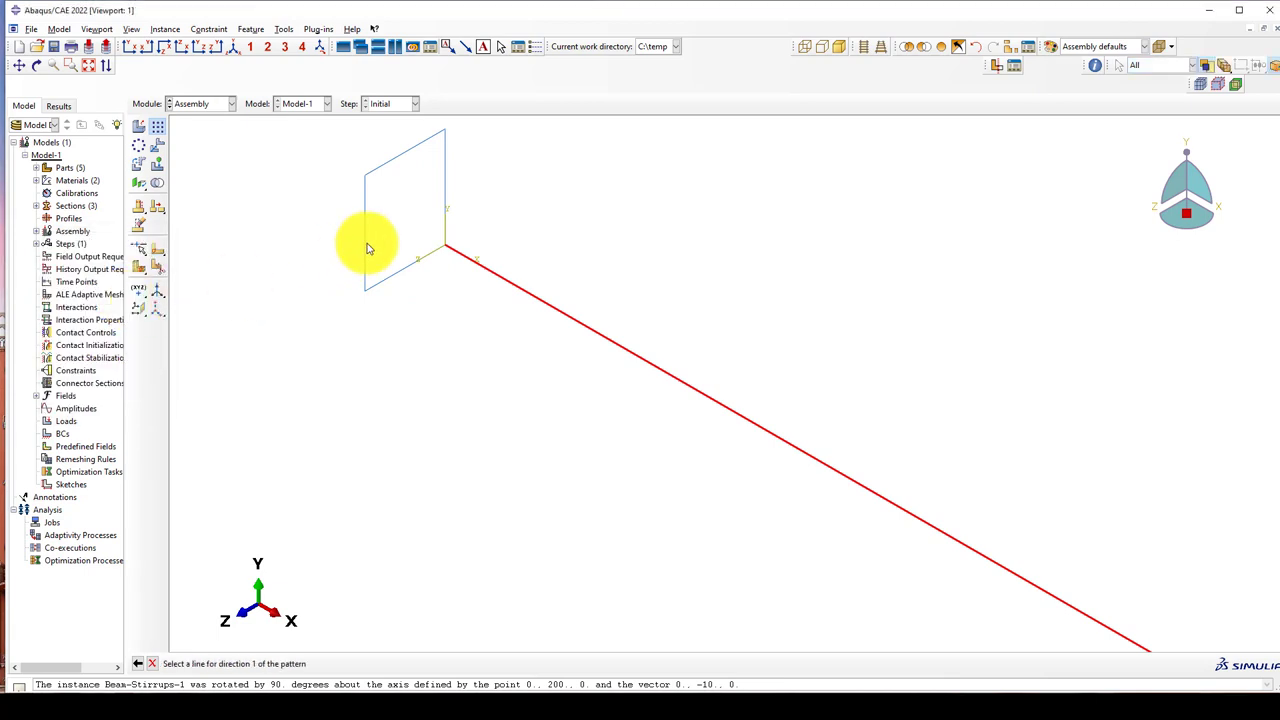
{"action": "left_click", "coordinate": [447, 200]}
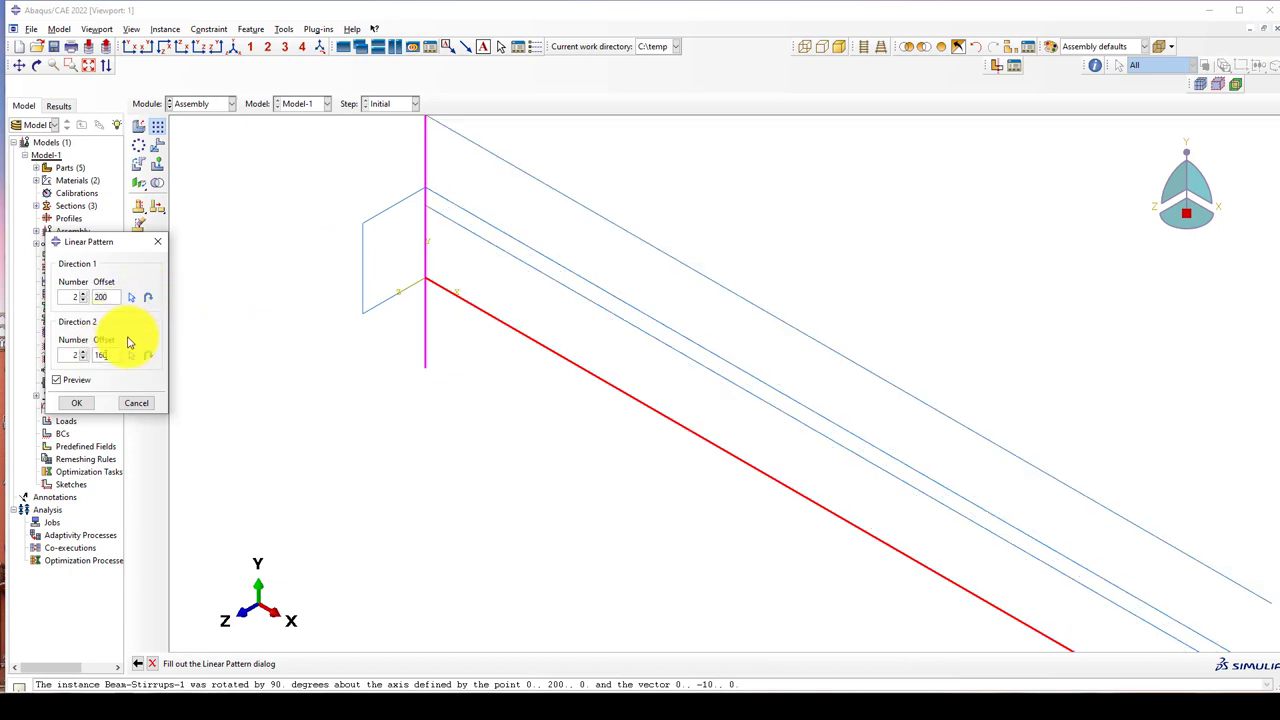
{"action": "left_click", "coordinate": [131, 357]}
{"action": "left_click", "coordinate": [390, 306]}
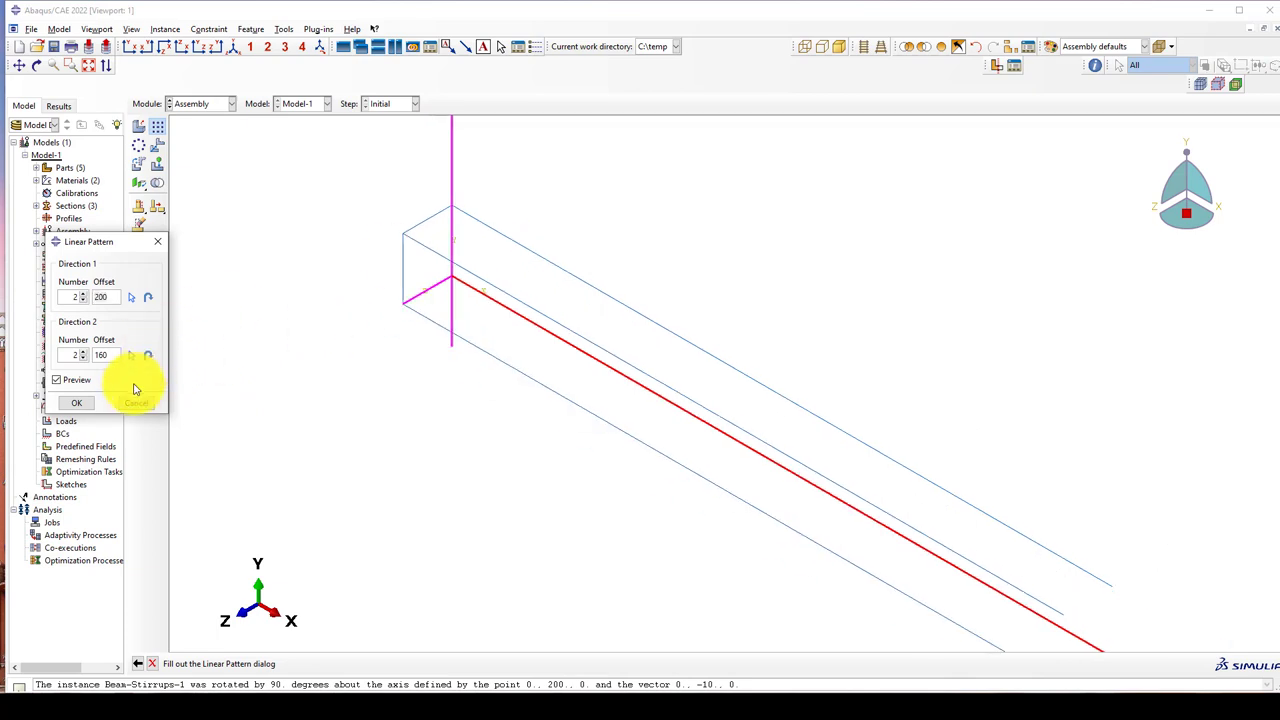
{"action": "left_click", "coordinate": [76, 402]}
Step: Add the Frame-1 instance to the displayed group together with the beam reinforcement
{"action": "scroll", "coordinate": [344, 257], "scroll_direction": "down", "scroll_amount": 2}
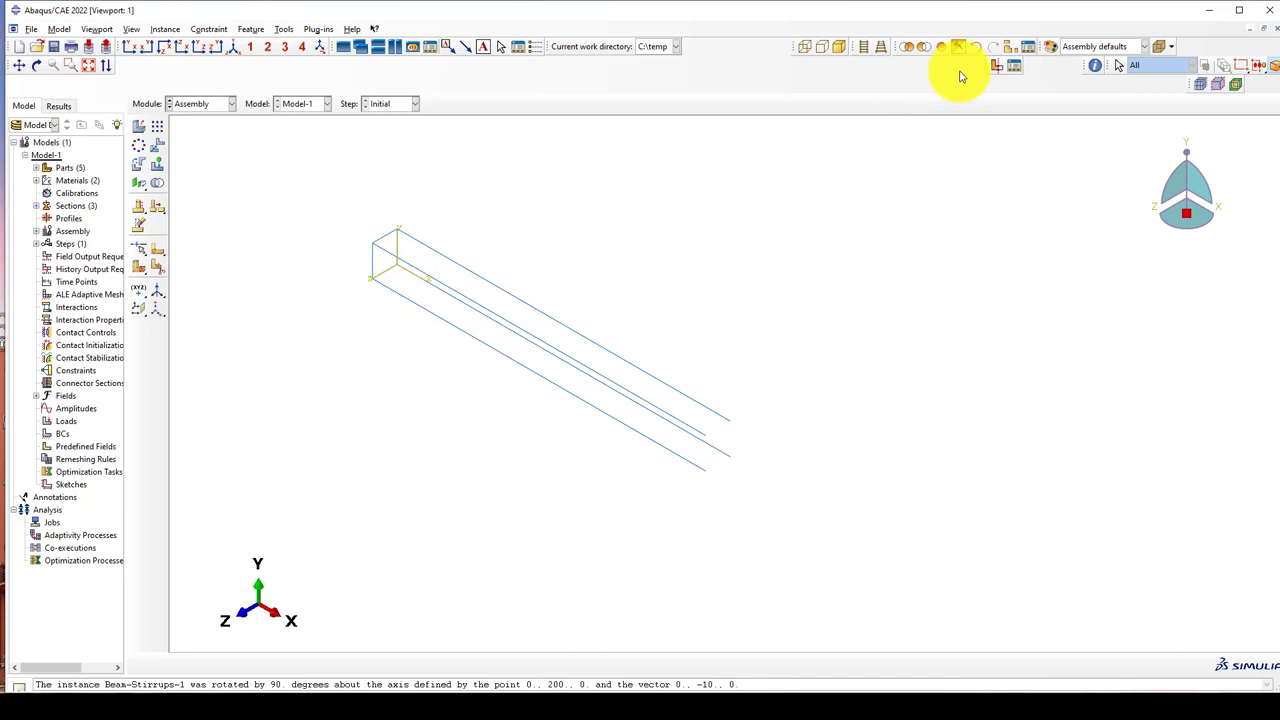
{"action": "left_click", "coordinate": [1007, 50]}
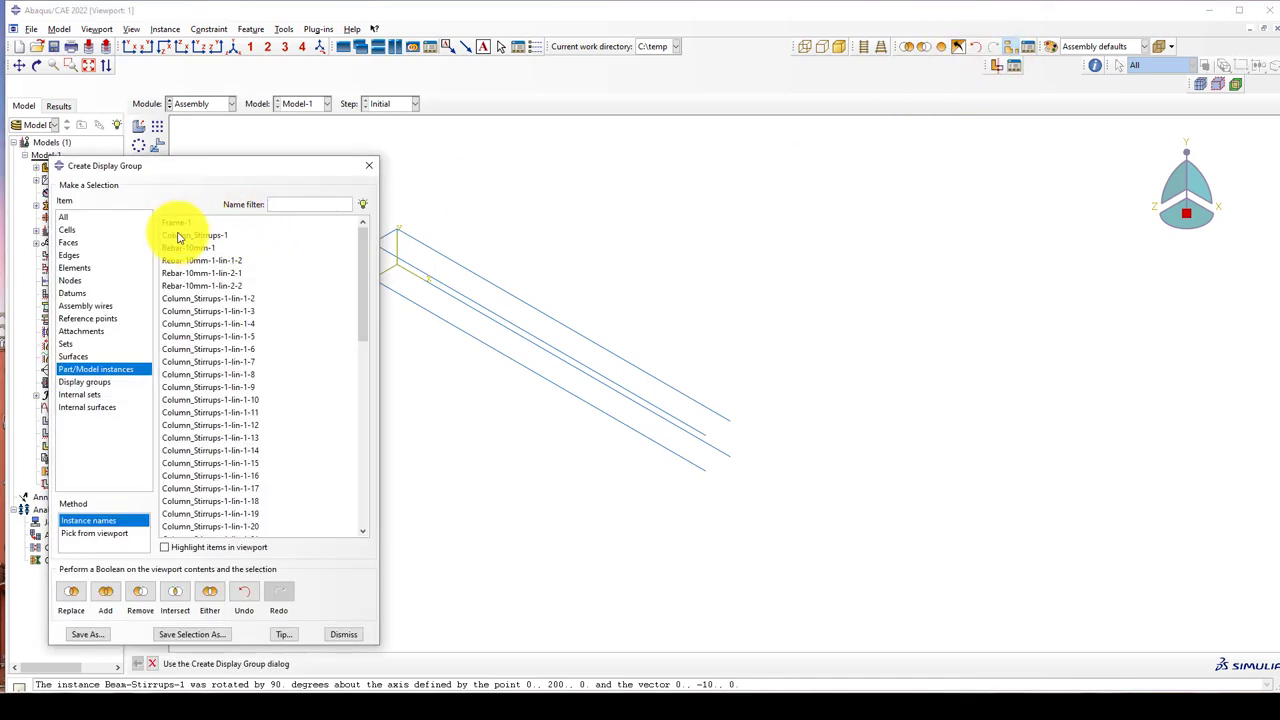
{"action": "left_click", "coordinate": [176, 222]}
{"action": "left_click", "coordinate": [107, 597]}
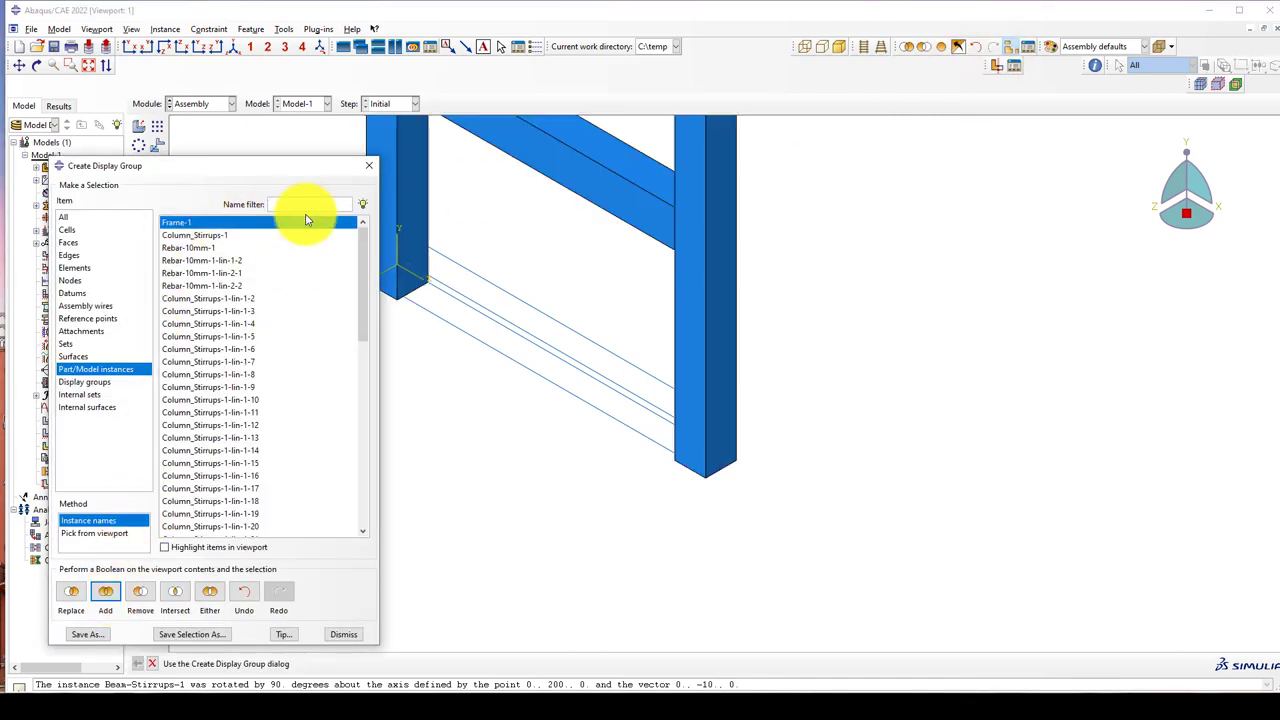
Step: Examine how the beam reinforcement lines up with the frame's columns and beams in a front wireframe view
{"action": "left_click", "coordinate": [368, 165]}
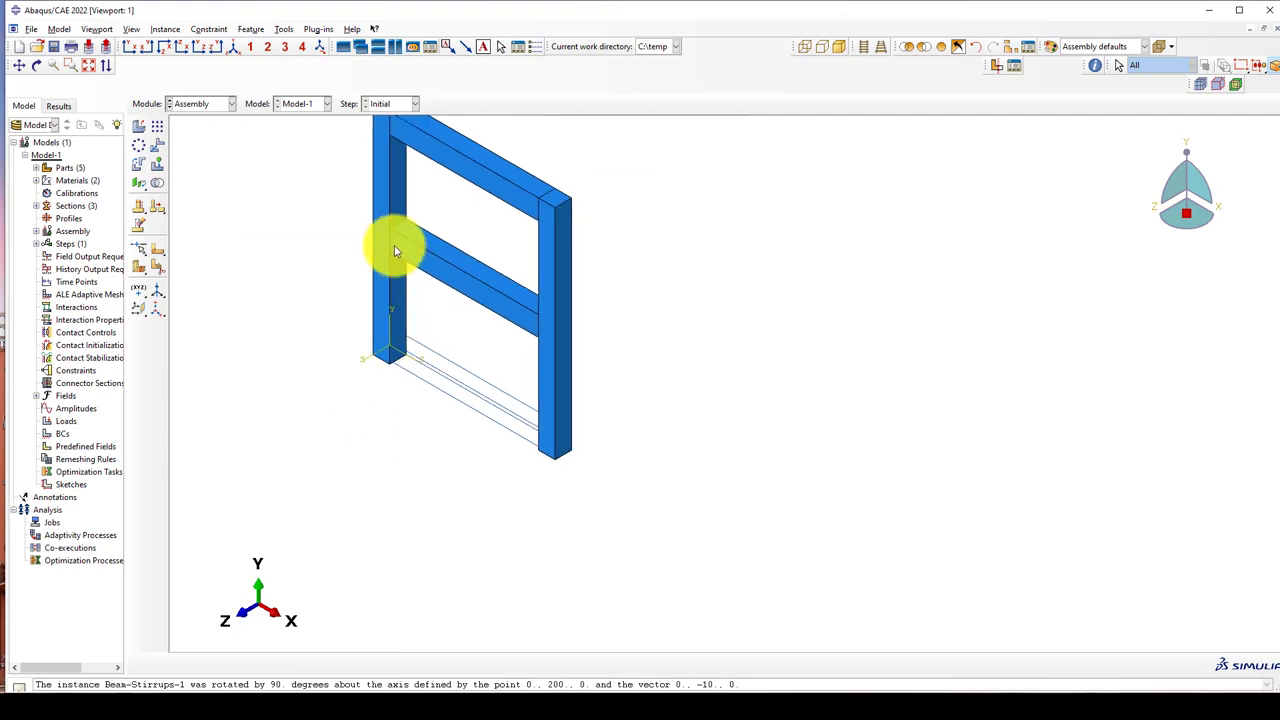
{"action": "scroll", "coordinate": [394, 250], "scroll_direction": "down", "scroll_amount": 5}
{"action": "scroll", "coordinate": [398, 250], "scroll_direction": "down", "scroll_amount": 2}
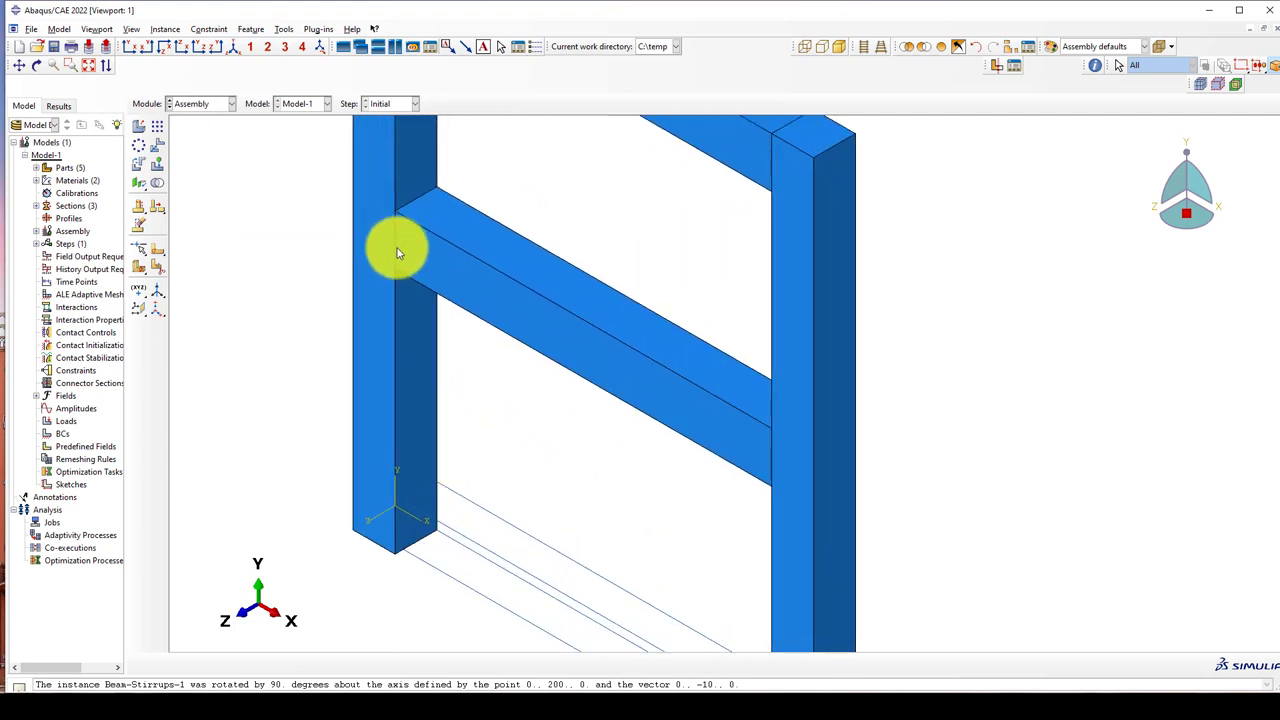
{"action": "scroll", "coordinate": [413, 215], "scroll_direction": "down", "scroll_amount": 2}
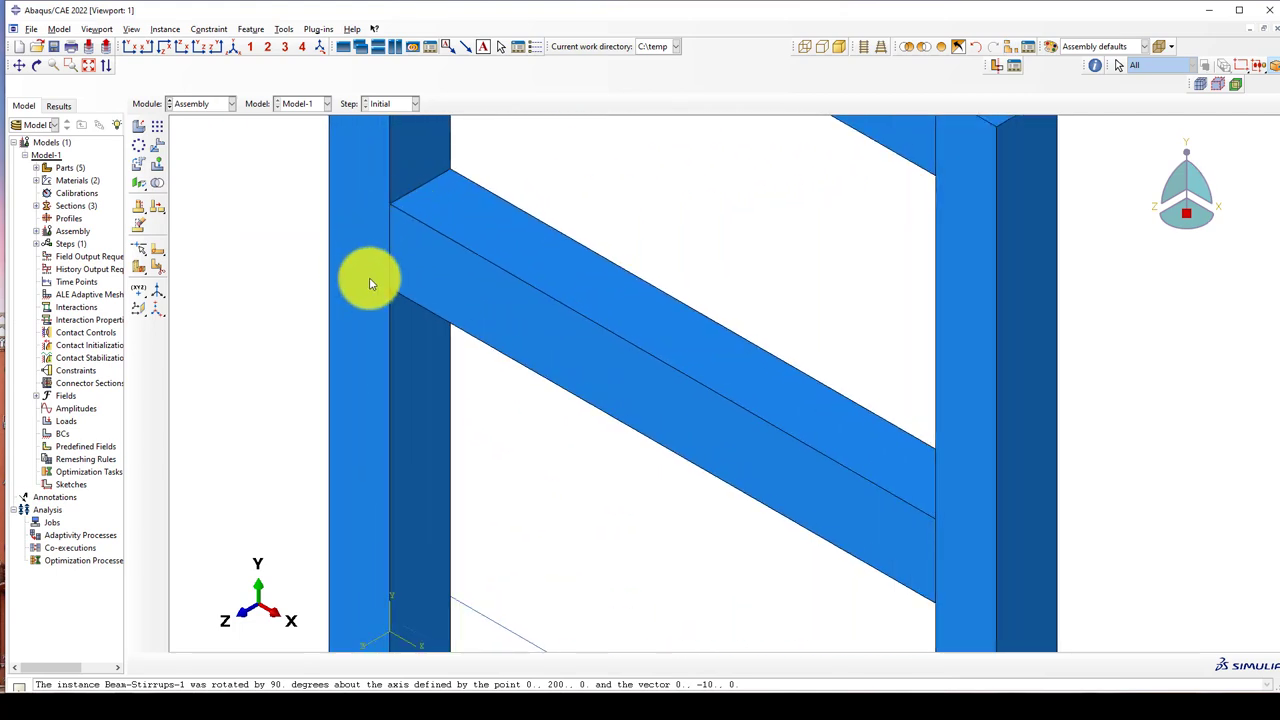
{"action": "scroll", "coordinate": [366, 260], "scroll_direction": "up", "scroll_amount": 5}
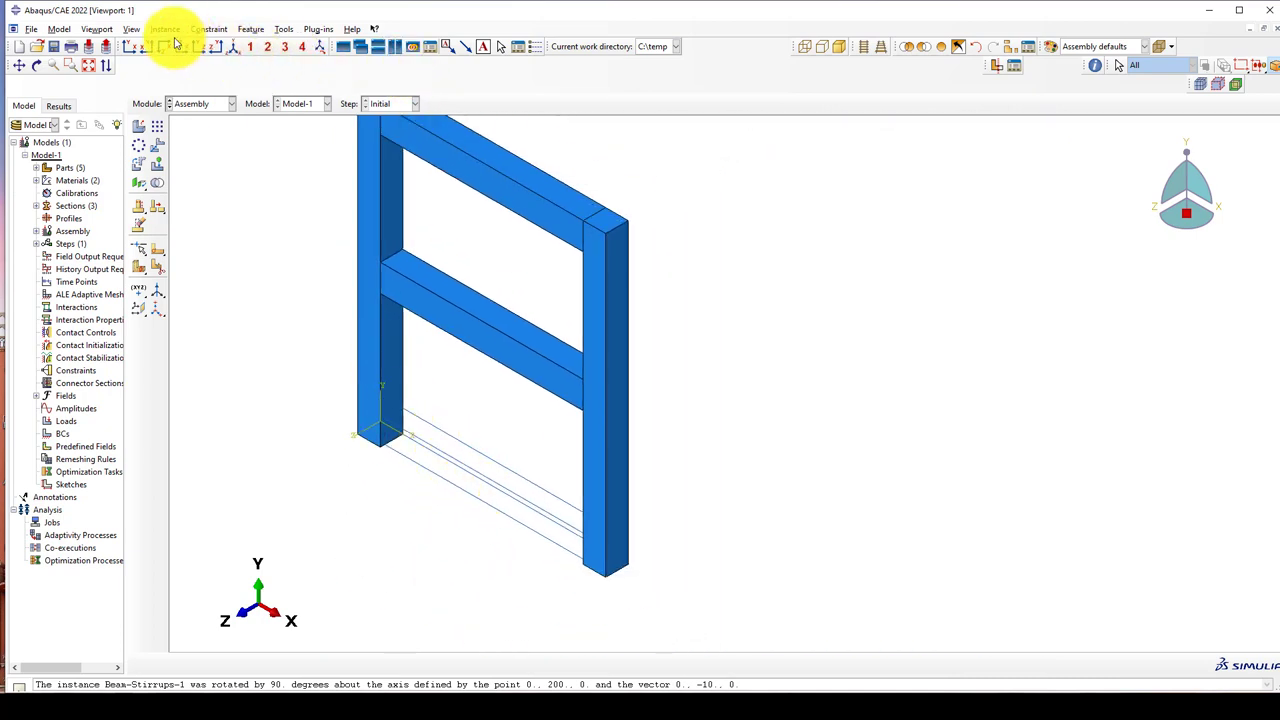
{"action": "left_click", "coordinate": [130, 50]}
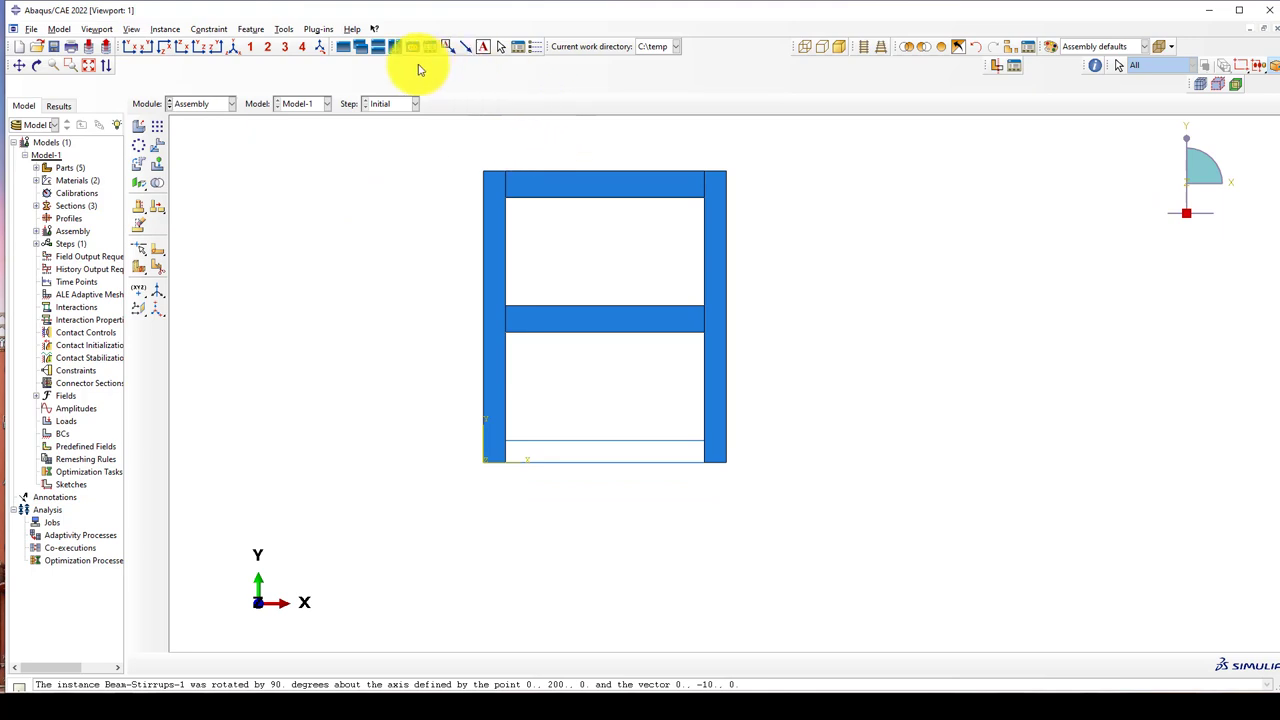
{"action": "left_click", "coordinate": [822, 48]}
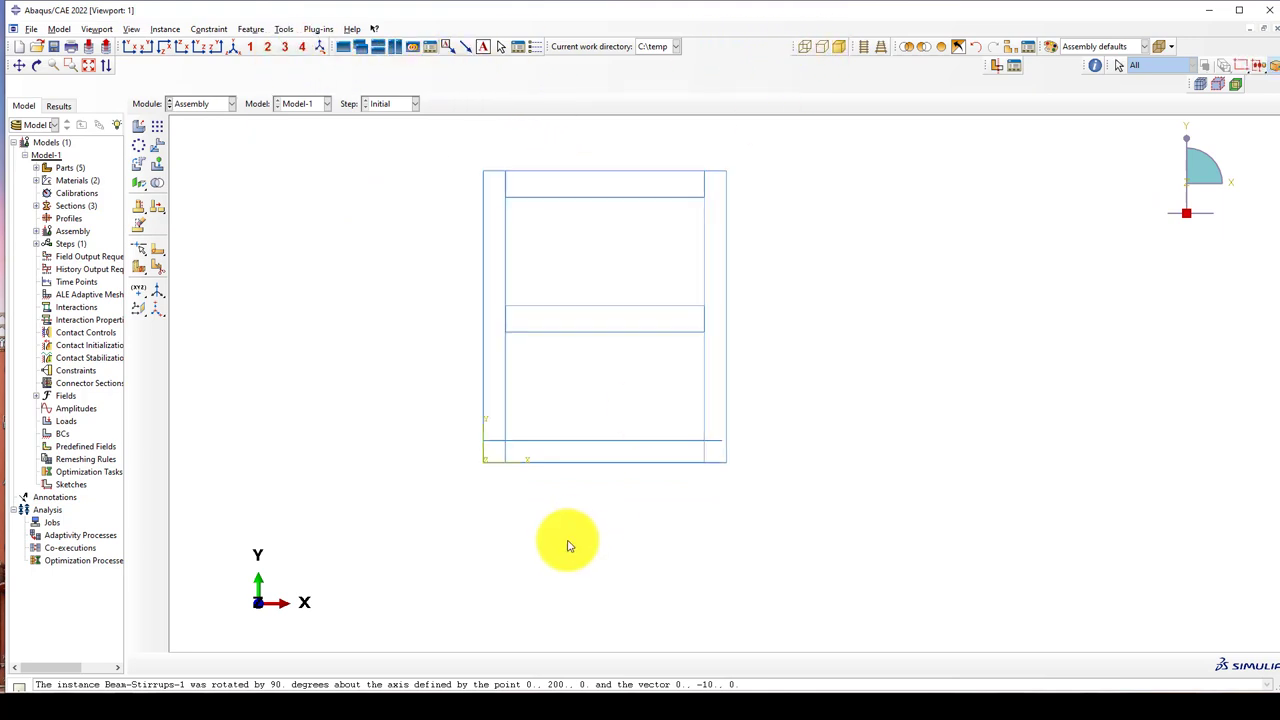
{"action": "scroll", "coordinate": [490, 425], "scroll_direction": "down", "scroll_amount": 6}
{"action": "scroll", "coordinate": [1080, 391], "scroll_direction": "down", "scroll_amount": 2}
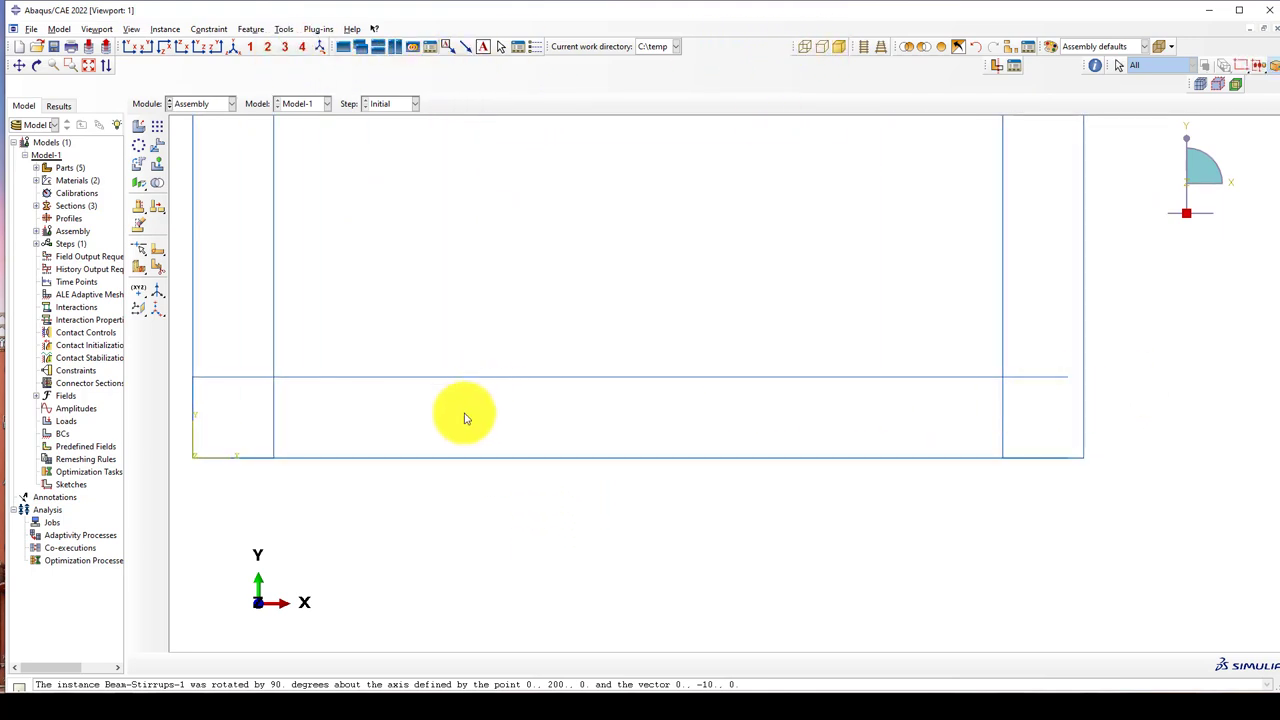
{"action": "scroll", "coordinate": [620, 410], "scroll_direction": "up", "scroll_amount": 2}
{"action": "scroll", "coordinate": [957, 395], "scroll_direction": "down", "scroll_amount": 2}
{"action": "scroll", "coordinate": [1046, 429], "scroll_direction": "up", "scroll_amount": 2}
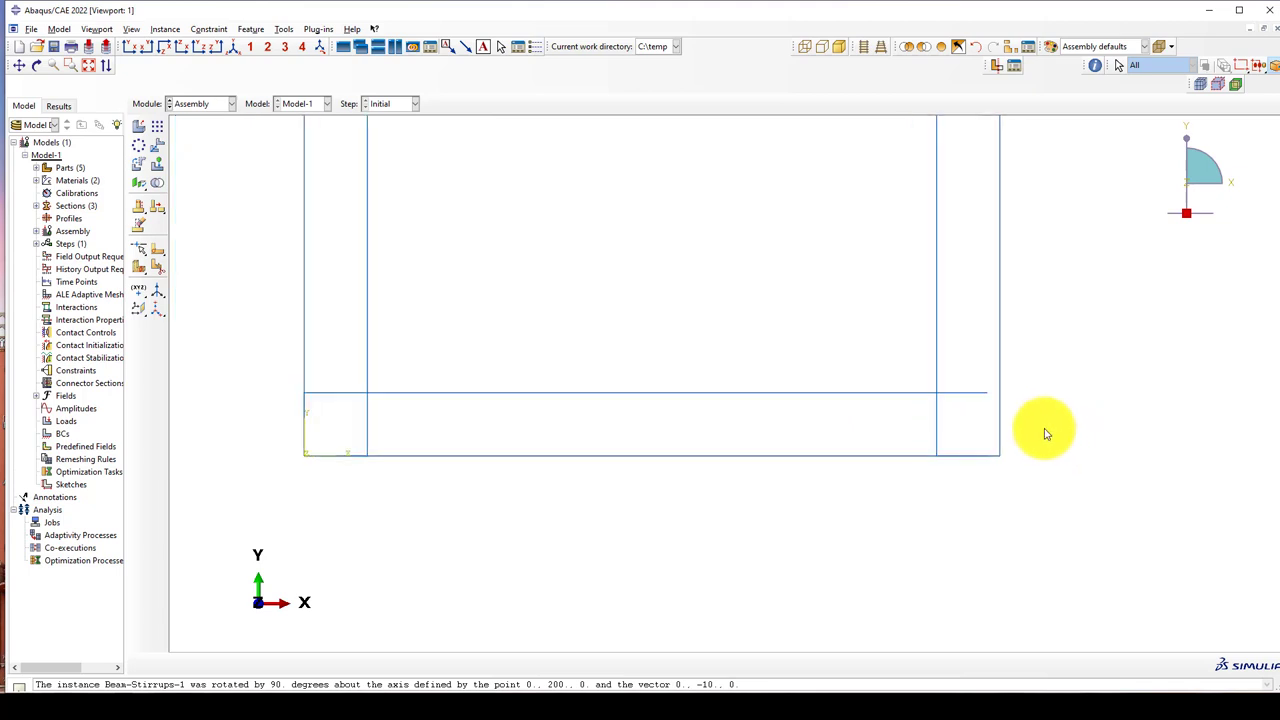
{"action": "scroll", "coordinate": [897, 430], "scroll_direction": "up", "scroll_amount": 1}
{"action": "scroll", "coordinate": [516, 418], "scroll_direction": "down", "scroll_amount": 2}
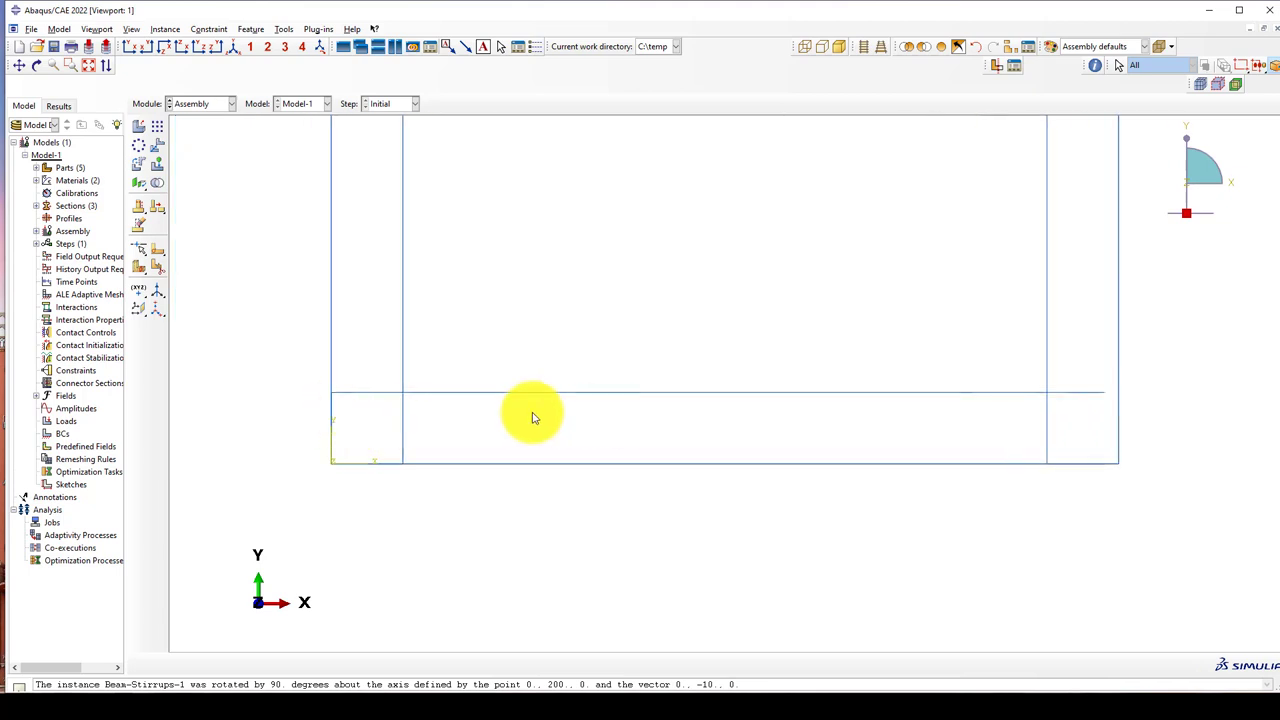
{"action": "scroll", "coordinate": [451, 456], "scroll_direction": "up", "scroll_amount": 1}
{"action": "scroll", "coordinate": [442, 482], "scroll_direction": "up", "scroll_amount": 1}
{"action": "scroll", "coordinate": [480, 380], "scroll_direction": "up", "scroll_amount": 1}
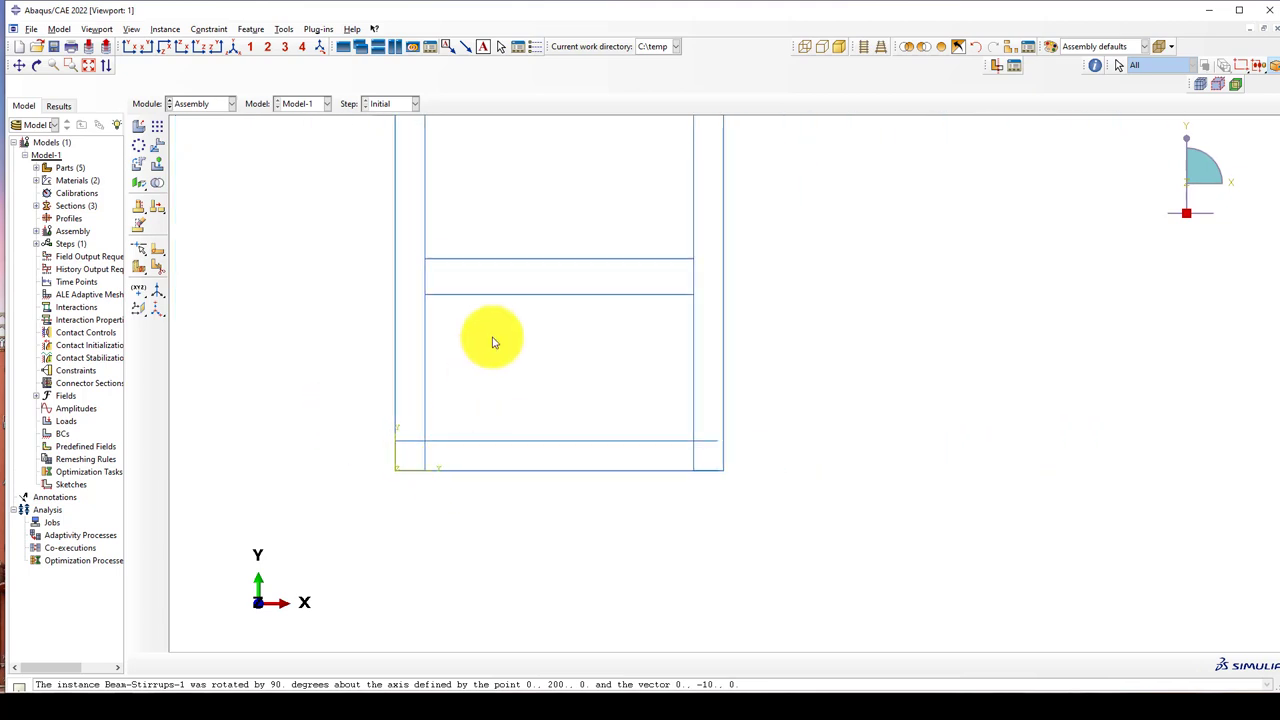
{"action": "scroll", "coordinate": [451, 340], "scroll_direction": "up", "scroll_amount": 1}
{"action": "scroll", "coordinate": [451, 168], "scroll_direction": "down", "scroll_amount": 1}
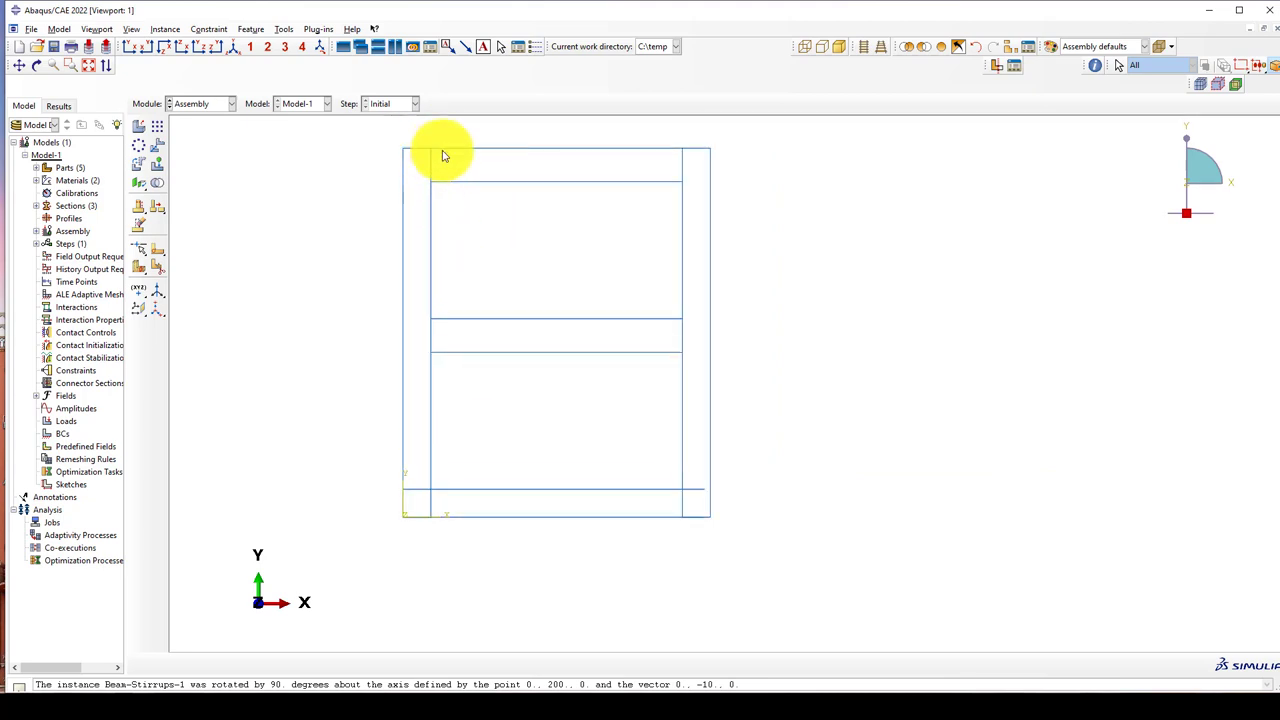
{"action": "scroll", "coordinate": [448, 514], "scroll_direction": "down", "scroll_amount": 1}
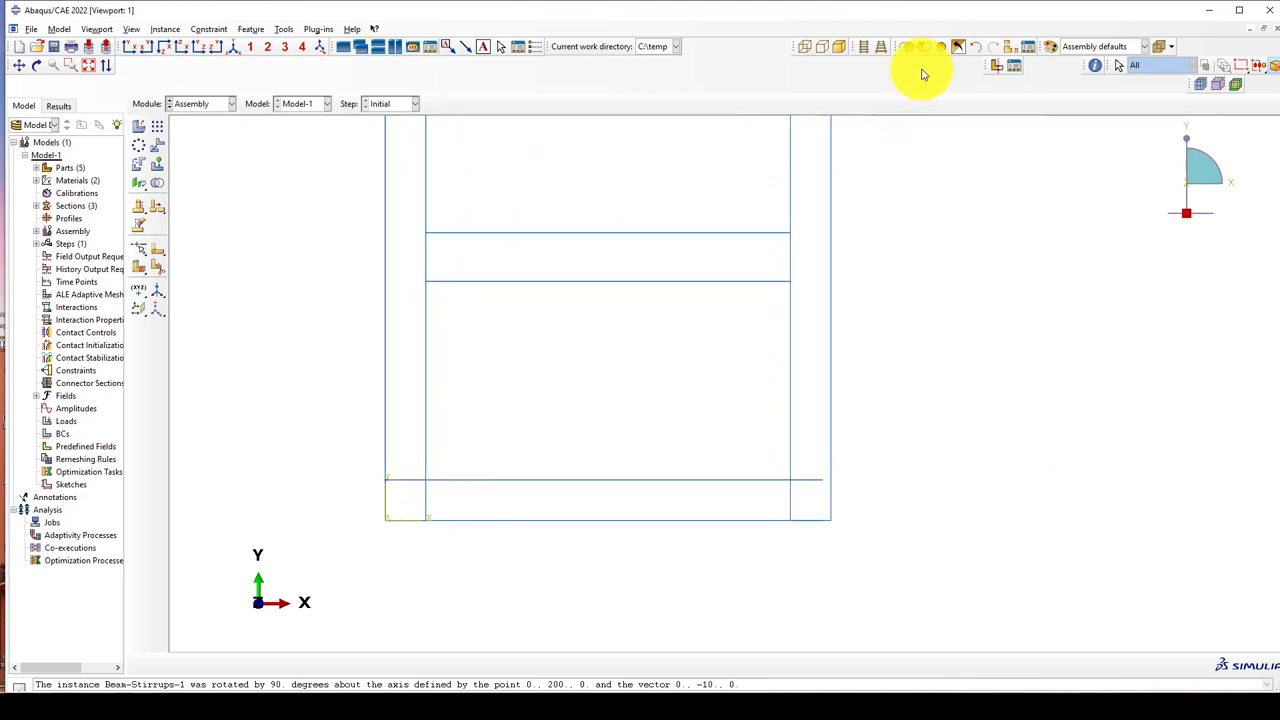
Step: Return to a shaded isometric view and hide Frame-1 so only the beam reinforcement is displayed
{"action": "left_click", "coordinate": [232, 47]}
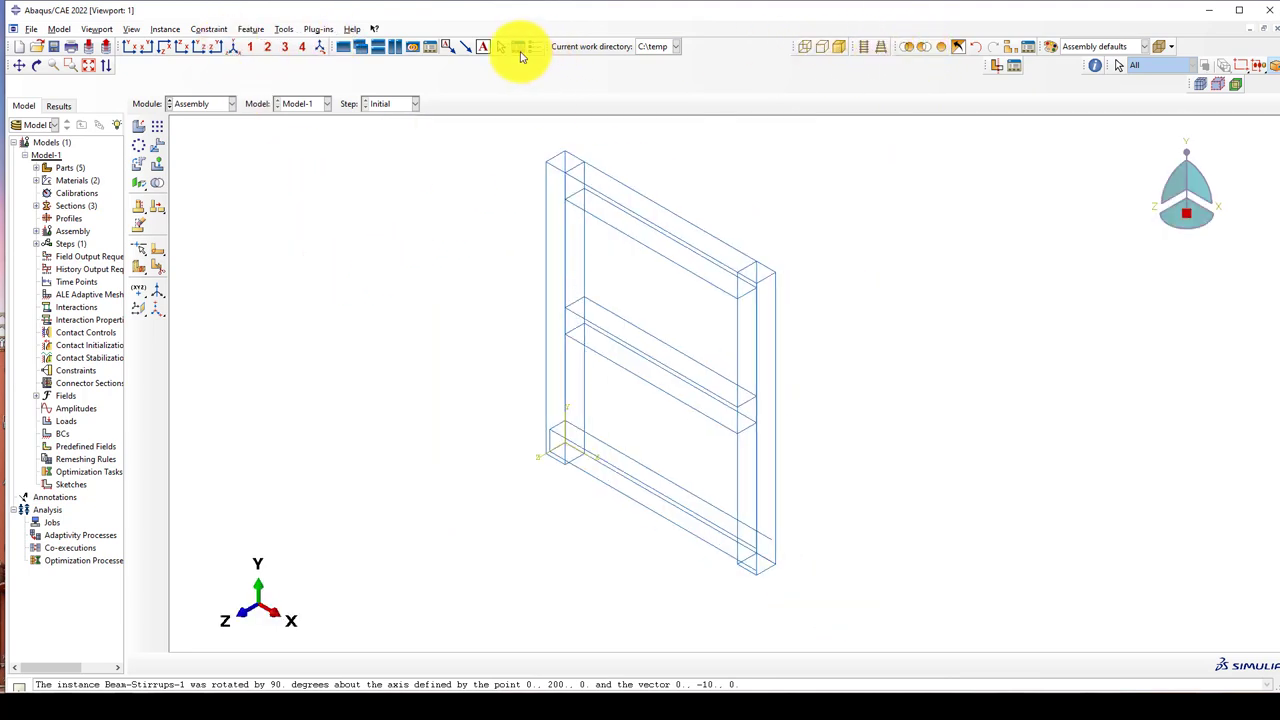
{"action": "left_click", "coordinate": [841, 47]}
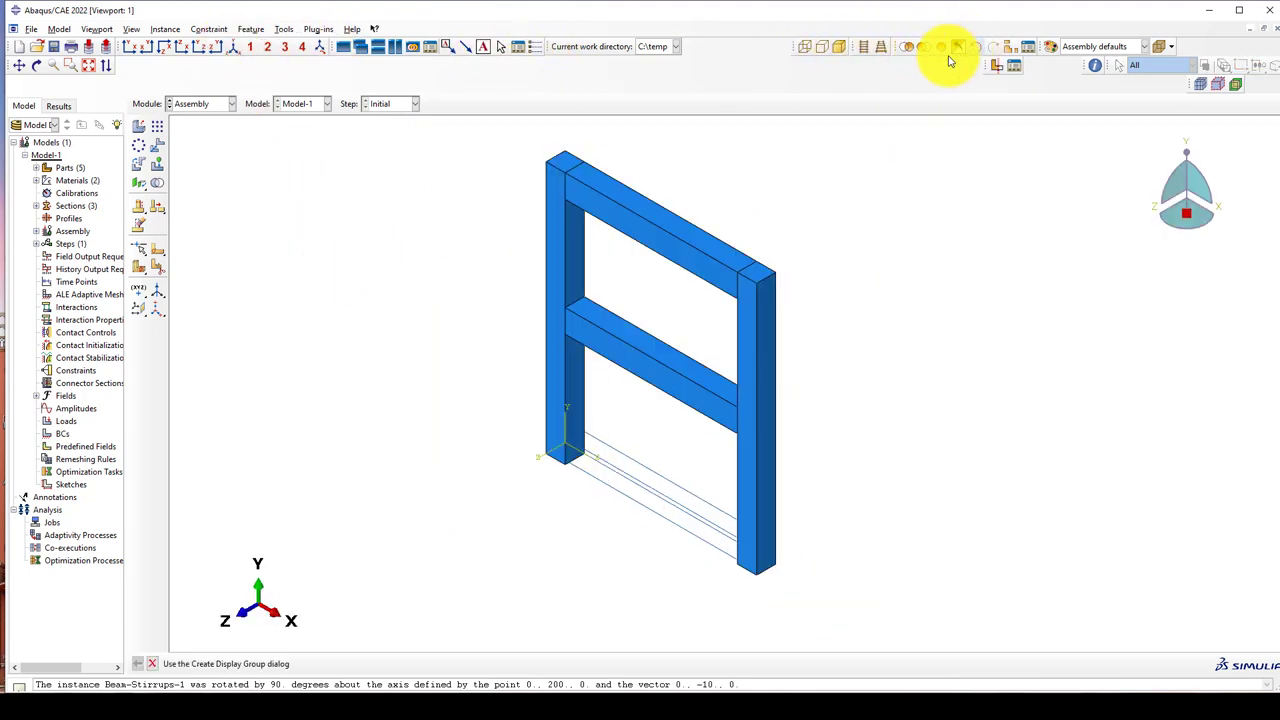
{"action": "left_click", "coordinate": [957, 47]}
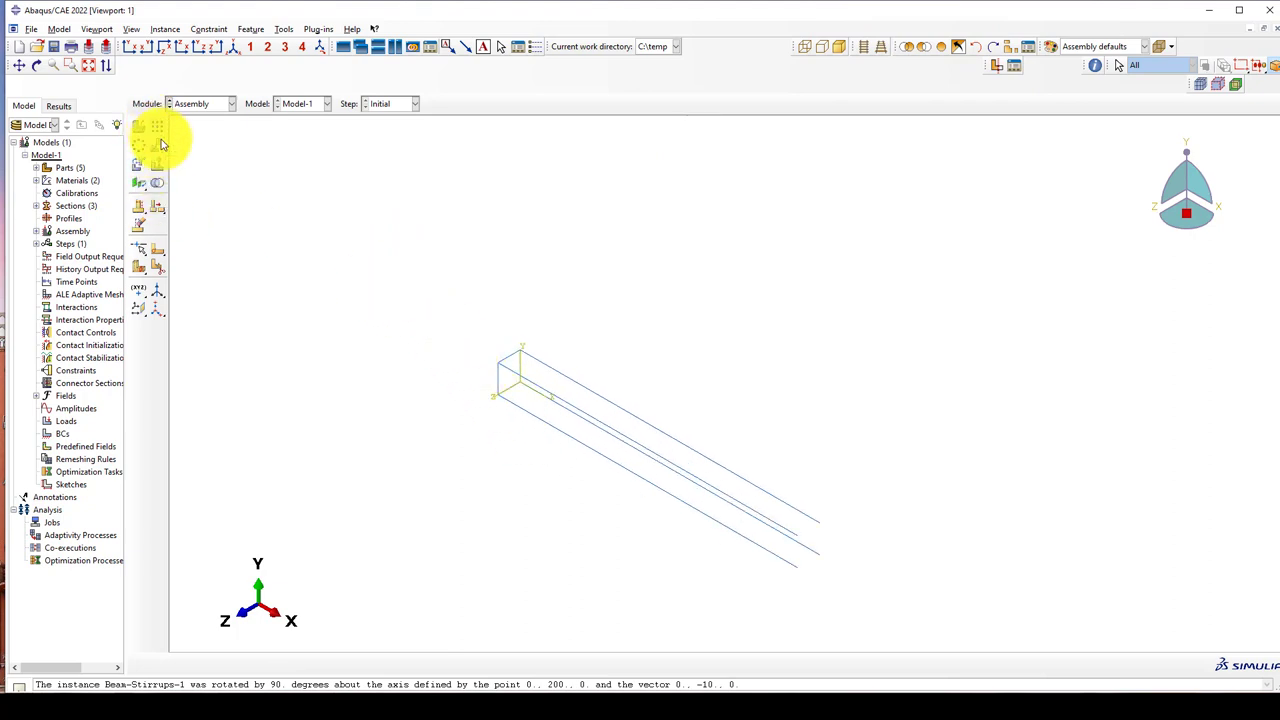
{"action": "scroll", "coordinate": [665, 490], "scroll_direction": "up", "scroll_amount": 3}
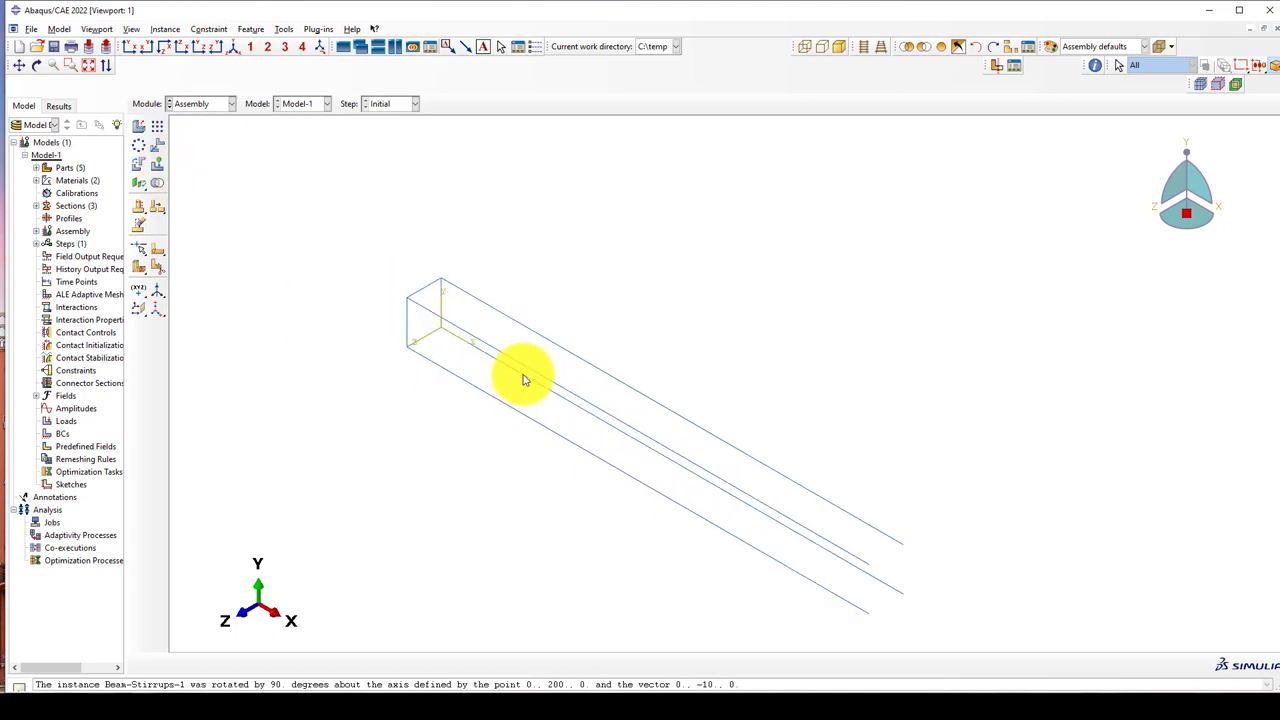
Step: Translate the beam stirrup instance by 200 in the X direction
{"action": "left_click", "coordinate": [160, 146]}
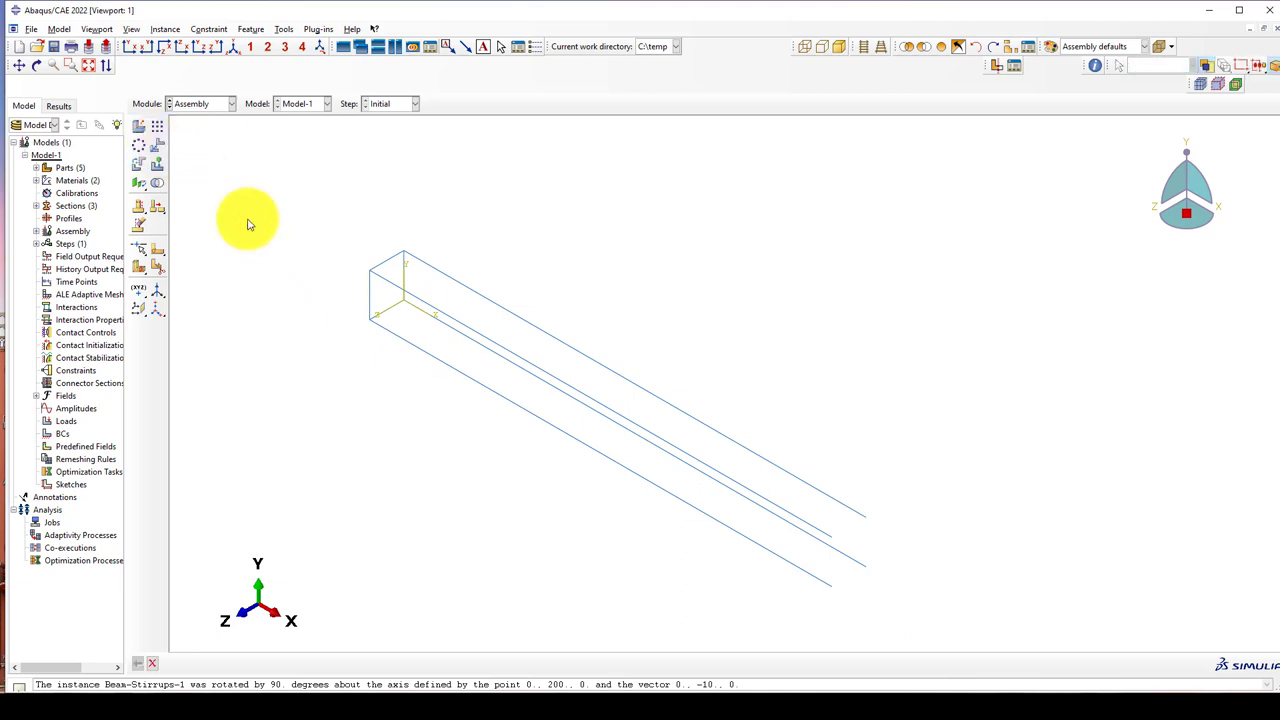
{"action": "middle_click", "coordinate": [305, 288]}
{"action": "scroll", "coordinate": [350, 290], "scroll_direction": "up", "scroll_amount": 2}
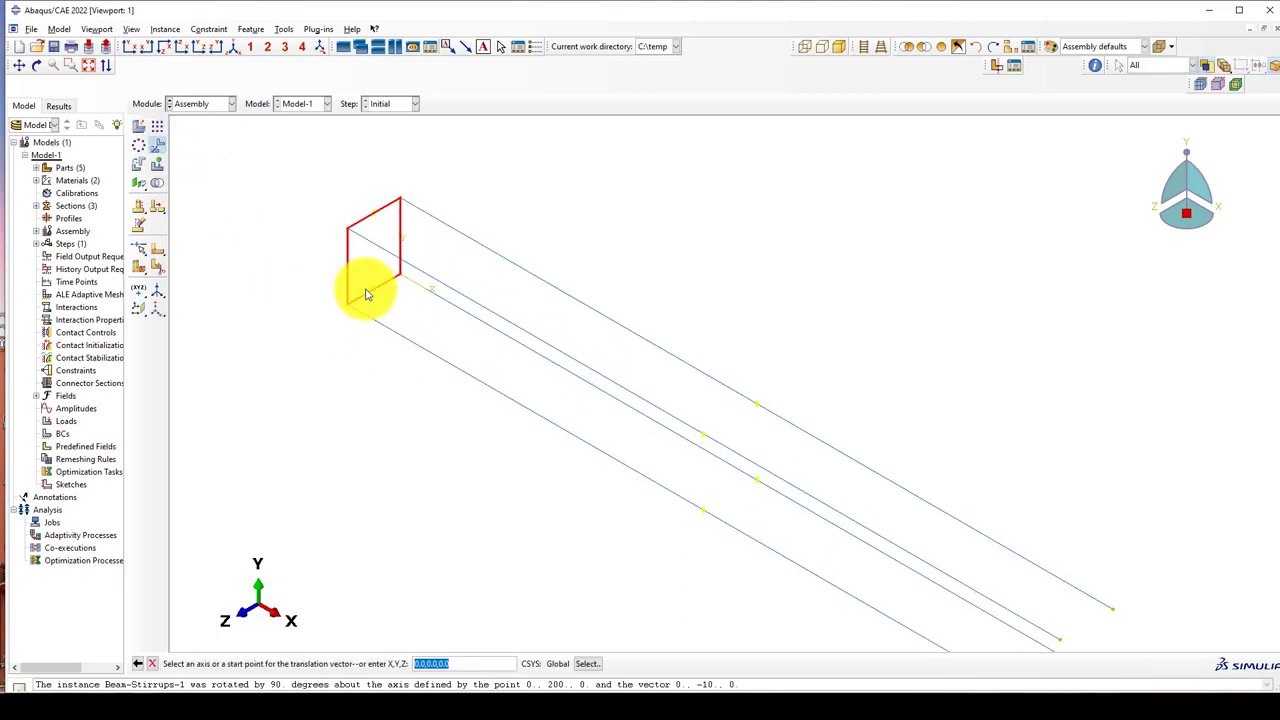
{"action": "scroll", "coordinate": [367, 292], "scroll_direction": "up", "scroll_amount": 3}
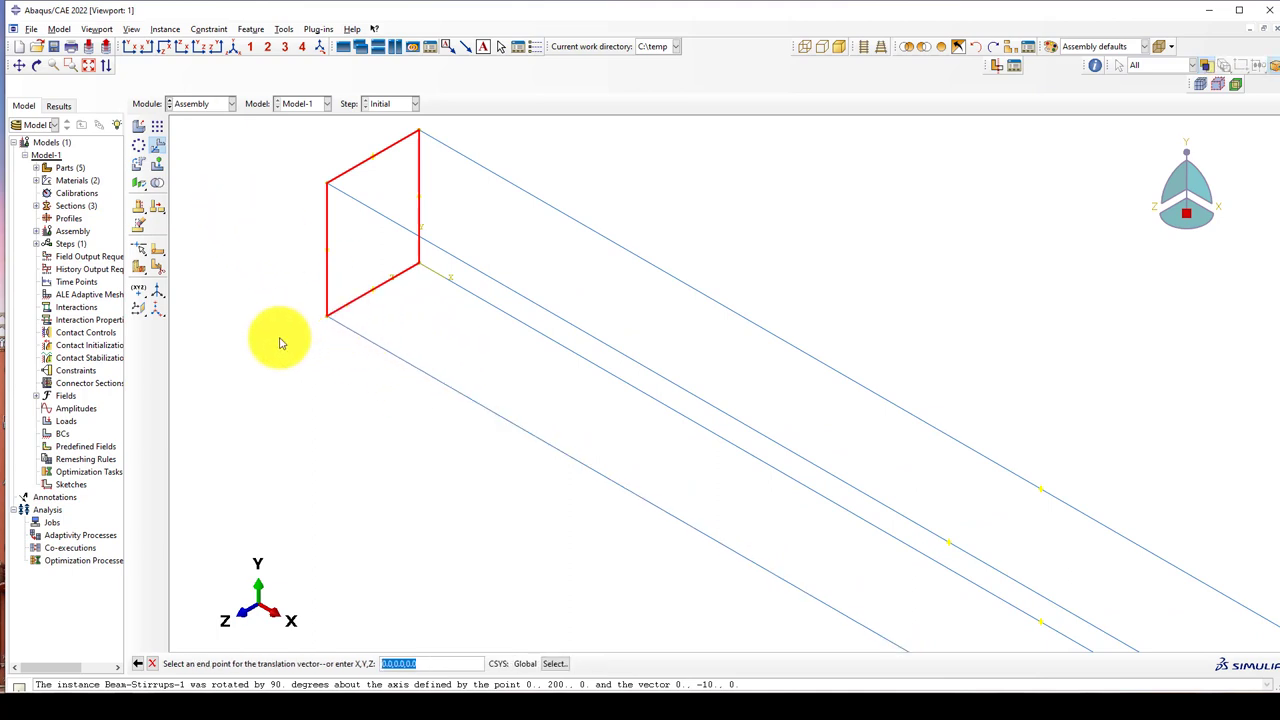
{"action": "key", "text": "Return"}
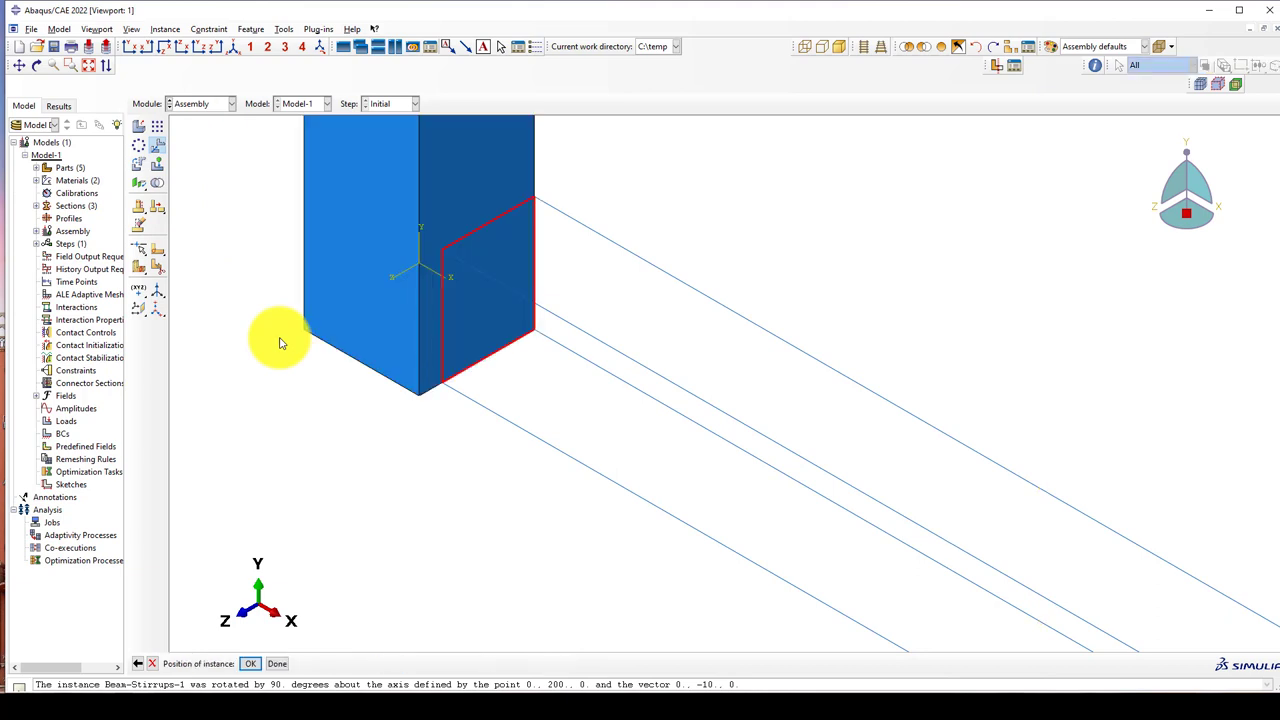
{"action": "middle_click", "coordinate": [451, 434]}
Step: Translate the beam stirrup together with all four beam rebars by 20 in the X direction
{"action": "scroll", "coordinate": [345, 235], "scroll_direction": "down", "scroll_amount": 5}
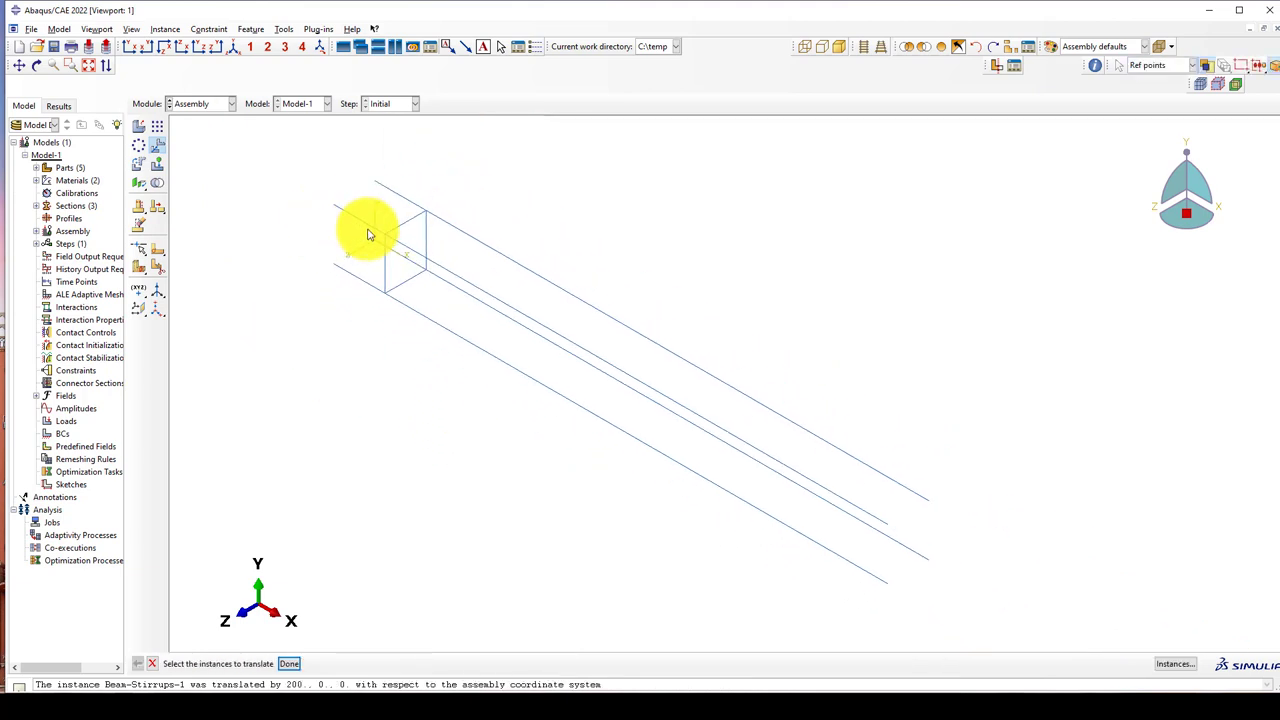
{"action": "left_click_drag", "start_coordinate": [514, 194], "coordinate": [351, 311]}
{"action": "scroll", "coordinate": [337, 283], "scroll_direction": "up", "scroll_amount": 1}
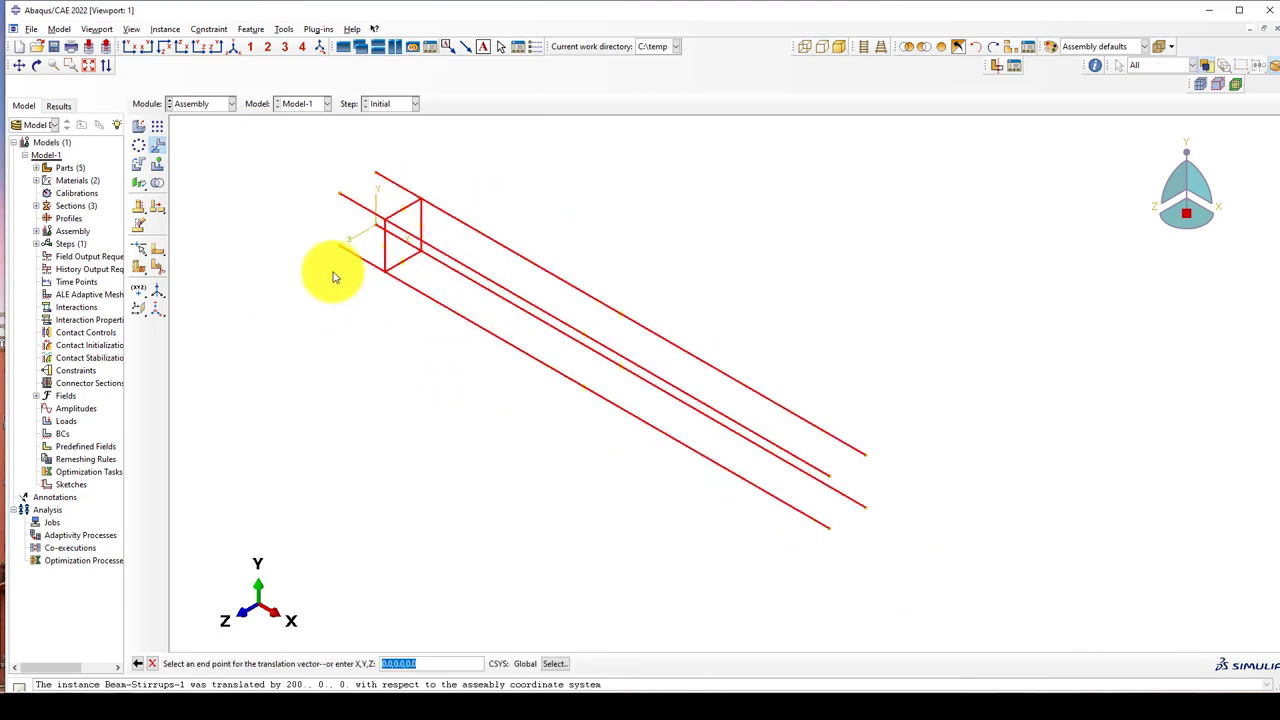
{"action": "key", "text": "Return"}
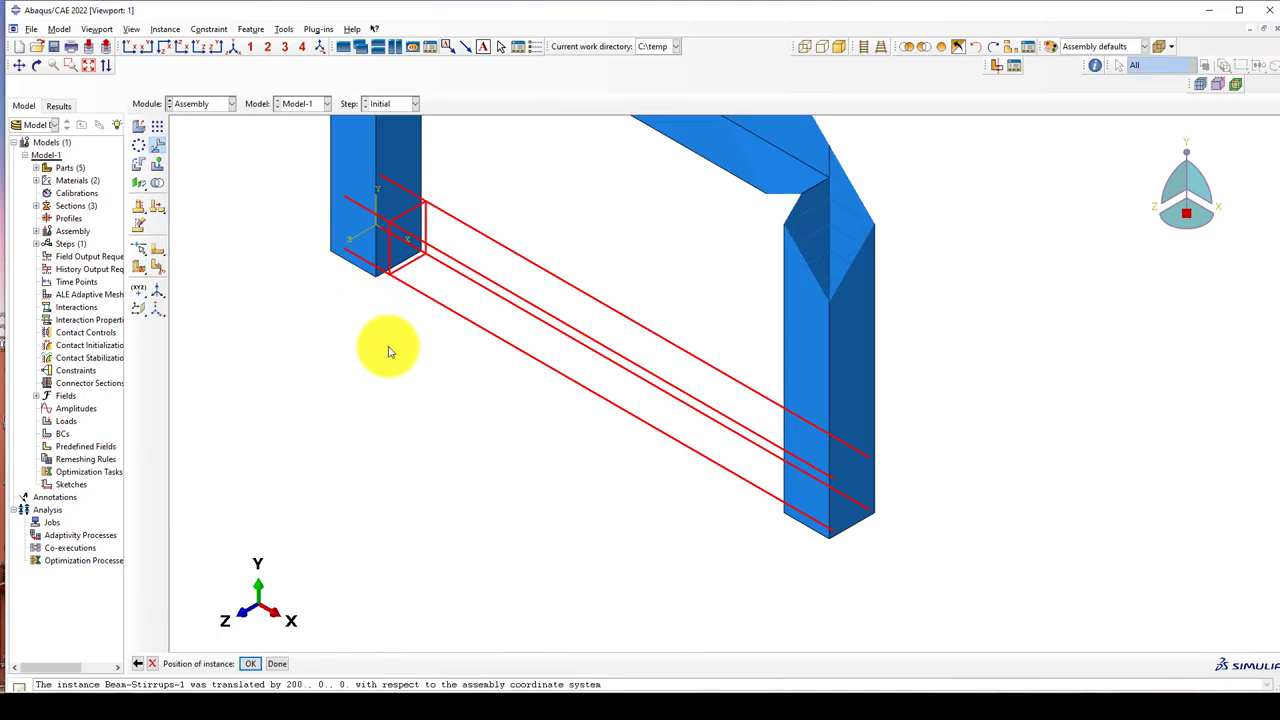
{"action": "key", "text": "Return"}
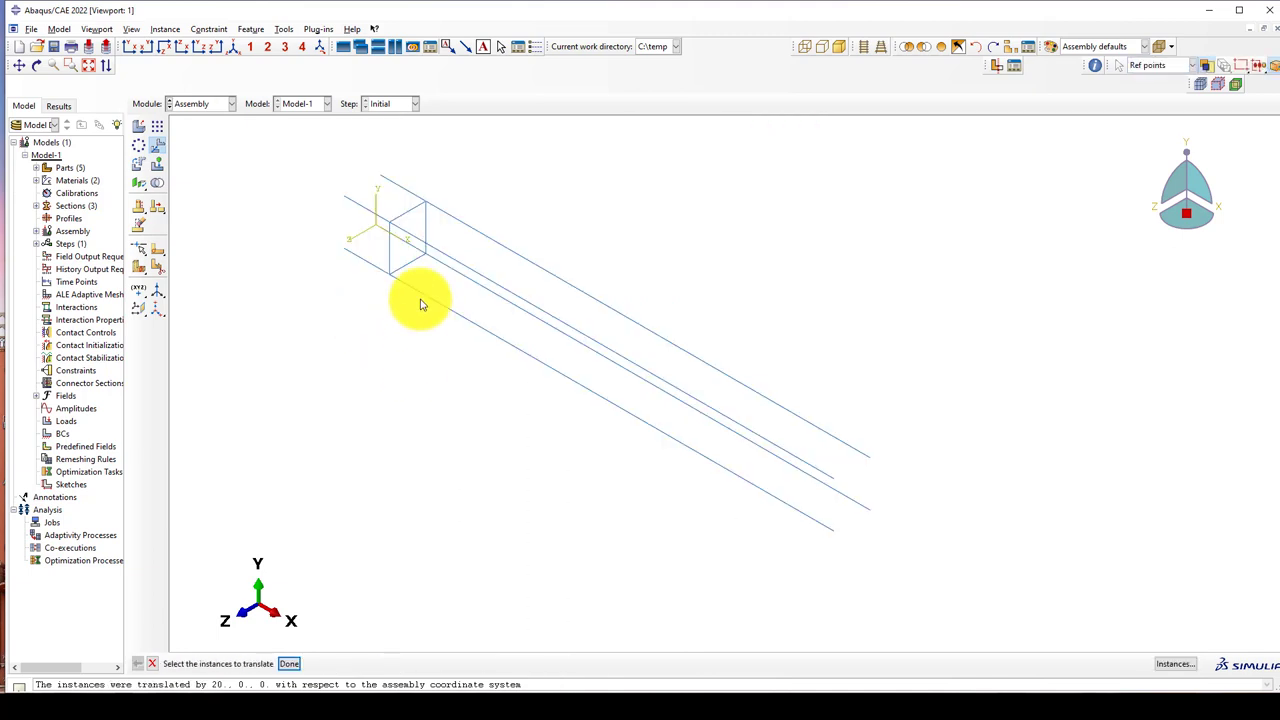
Step: Check the shifted beam reinforcement against the frame from the front, and hide the frame again in isometric view
{"action": "left_click", "coordinate": [129, 47]}
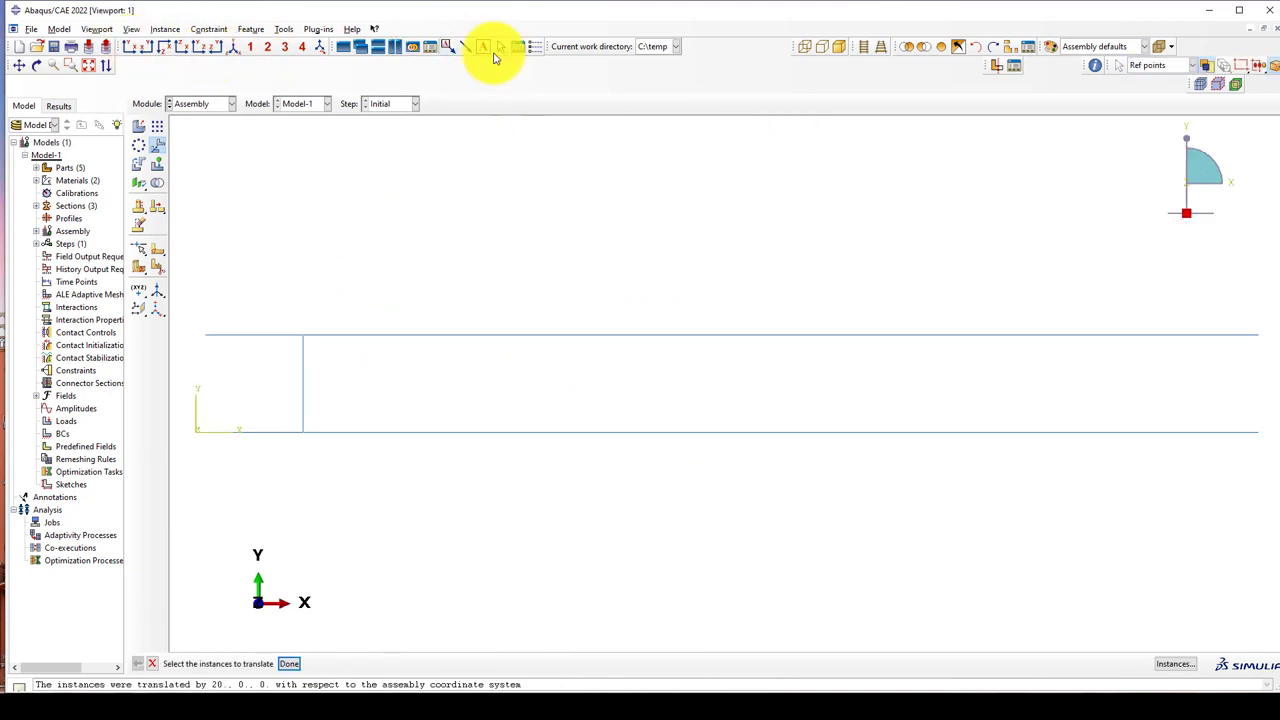
{"action": "left_click", "coordinate": [958, 46]}
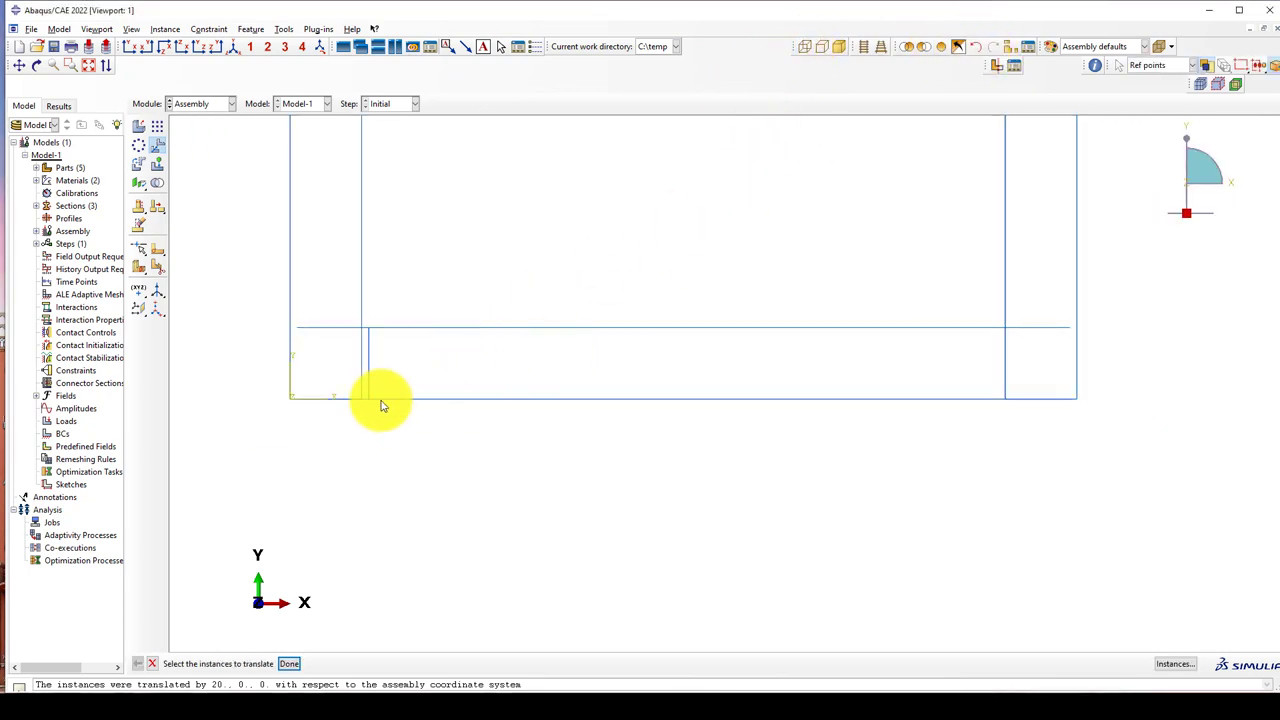
{"action": "left_click", "coordinate": [1019, 394]}
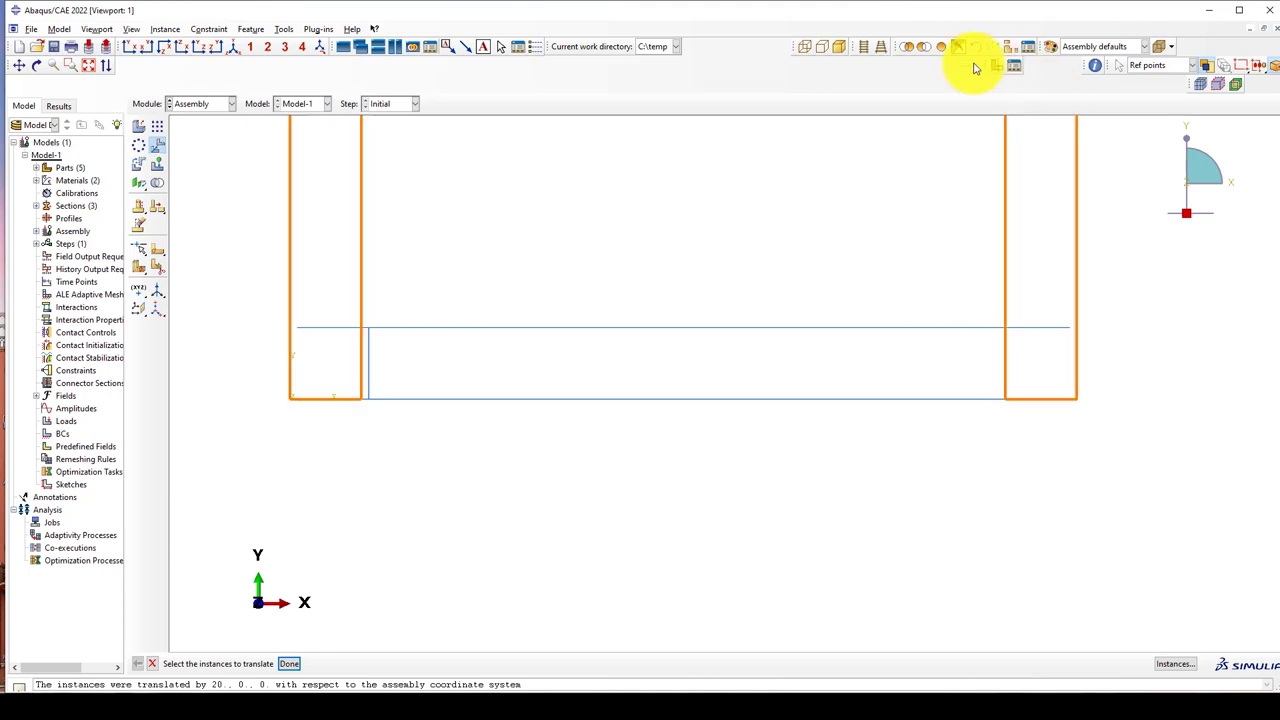
{"action": "left_click", "coordinate": [238, 48]}
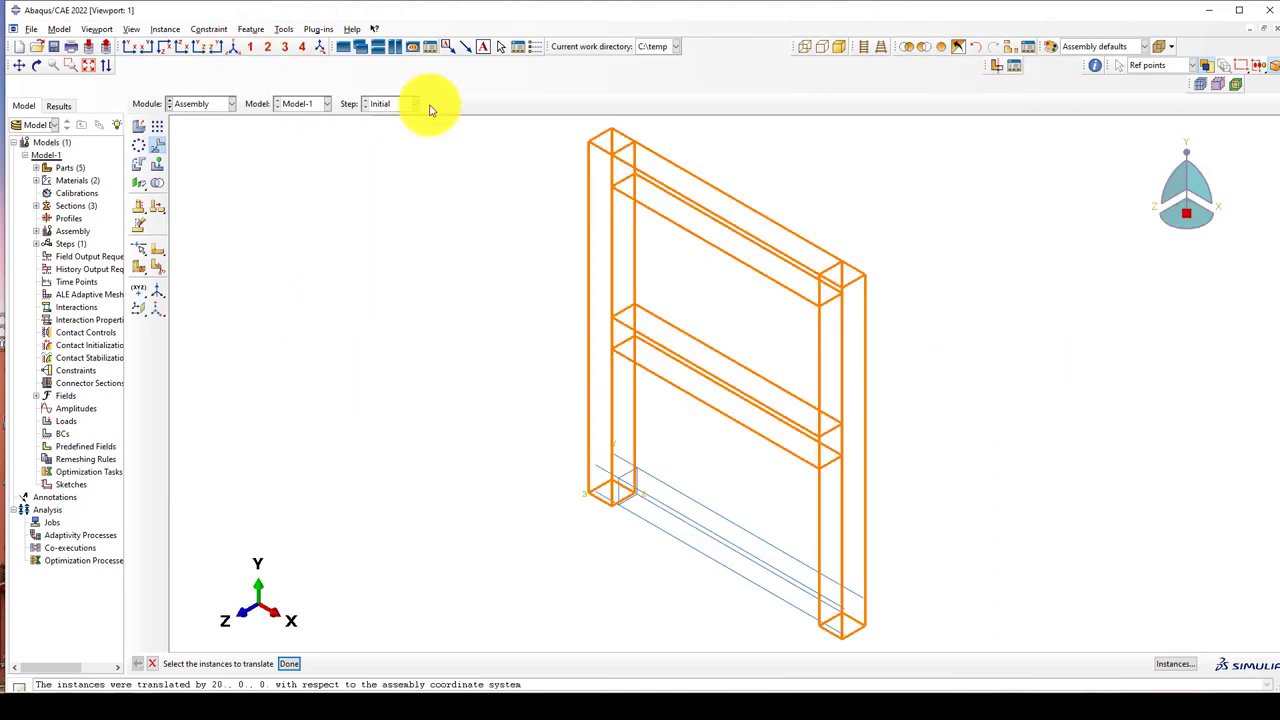
{"action": "left_click", "coordinate": [958, 46]}
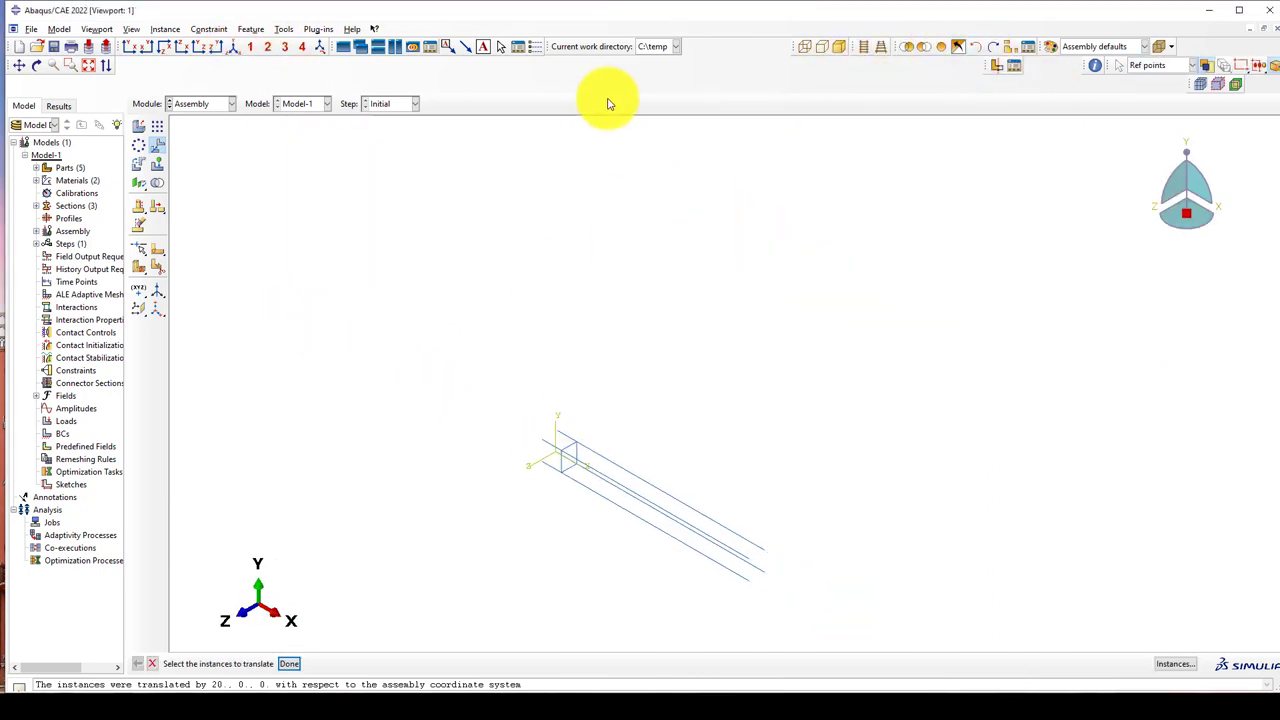
Step: Linear-pattern the beam stirrup along positive X with 18 instances at offset 100 and only one in direction 2
{"action": "left_click", "coordinate": [160, 127]}
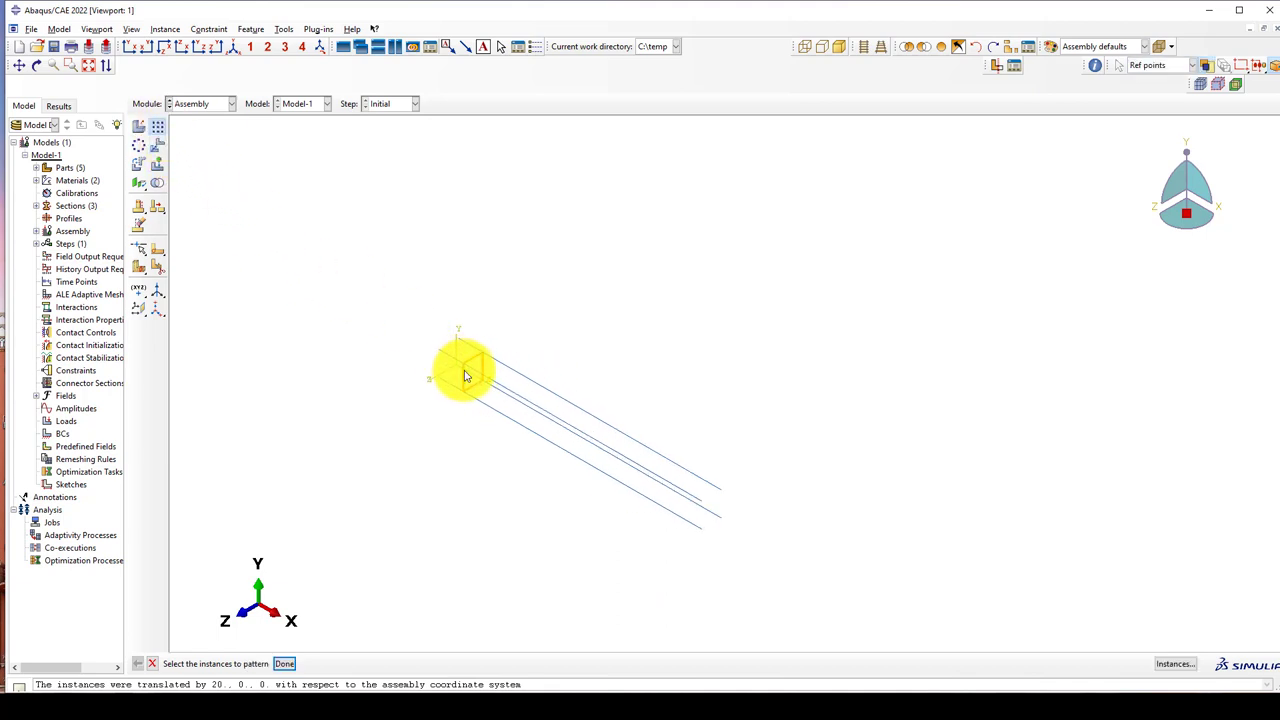
{"action": "left_click", "coordinate": [464, 376]}
{"action": "middle_click", "coordinate": [386, 391]}
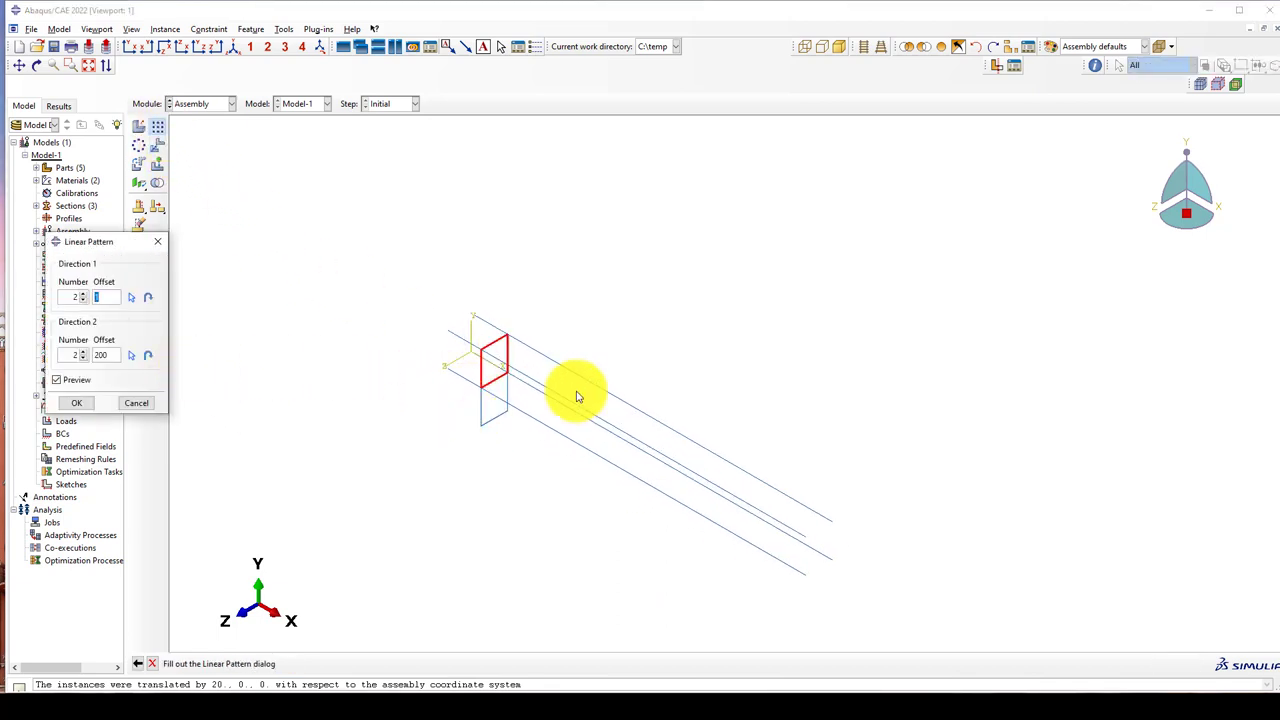
{"action": "scroll", "coordinate": [565, 400], "scroll_direction": "up", "scroll_amount": 2}
{"action": "scroll", "coordinate": [487, 367], "scroll_direction": "up", "scroll_amount": 1}
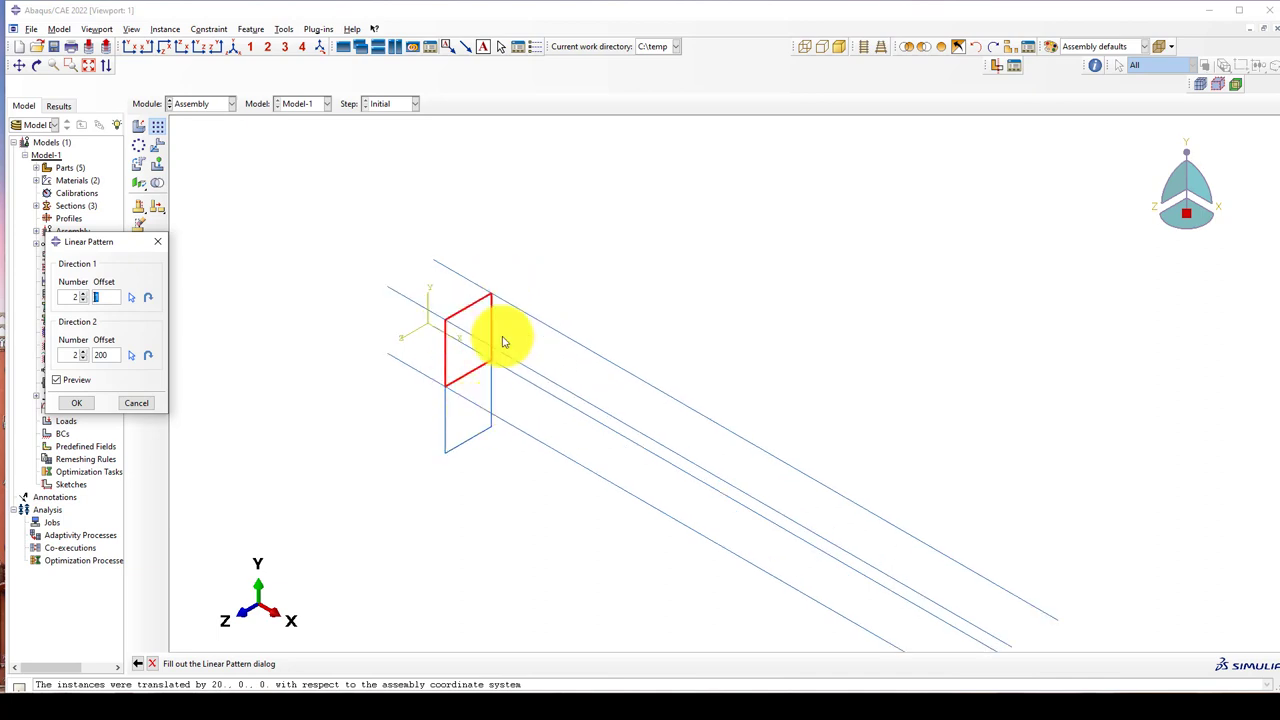
{"action": "scroll", "coordinate": [400, 326], "scroll_direction": "down", "scroll_amount": 1}
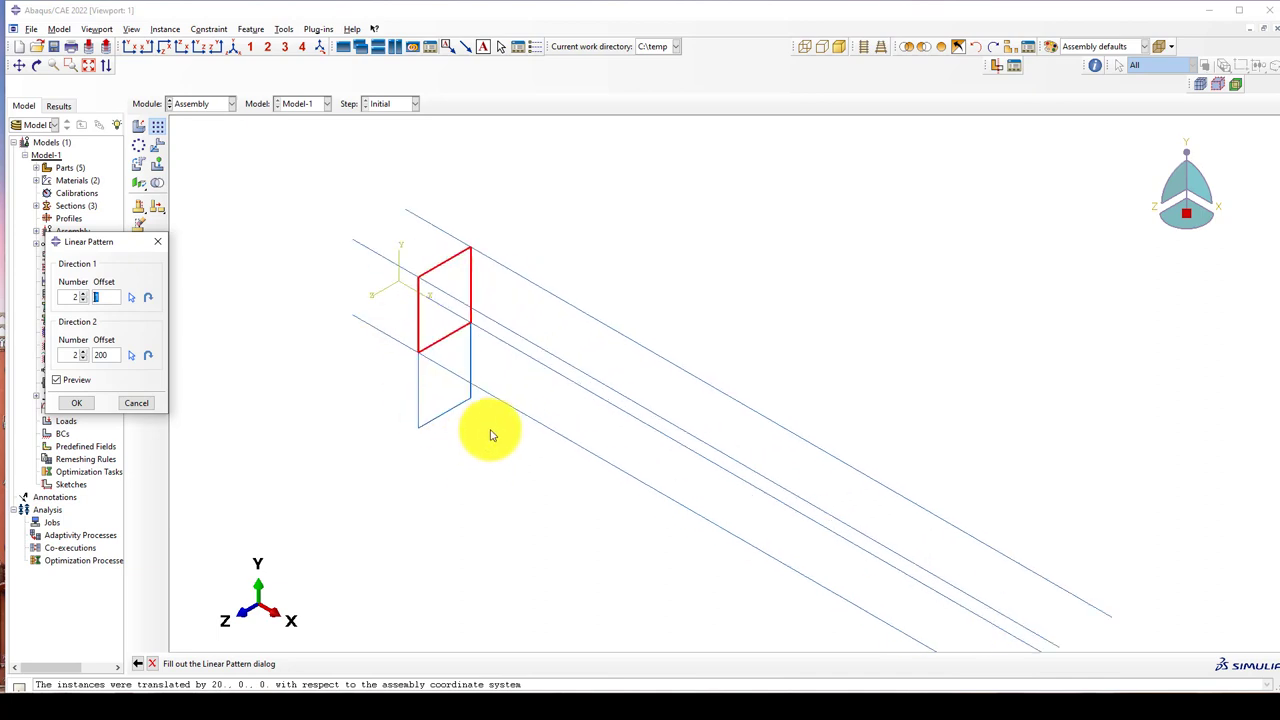
{"action": "scroll", "coordinate": [404, 337], "scroll_direction": "down", "scroll_amount": 1}
{"action": "scroll", "coordinate": [404, 337], "scroll_direction": "up", "scroll_amount": 1}
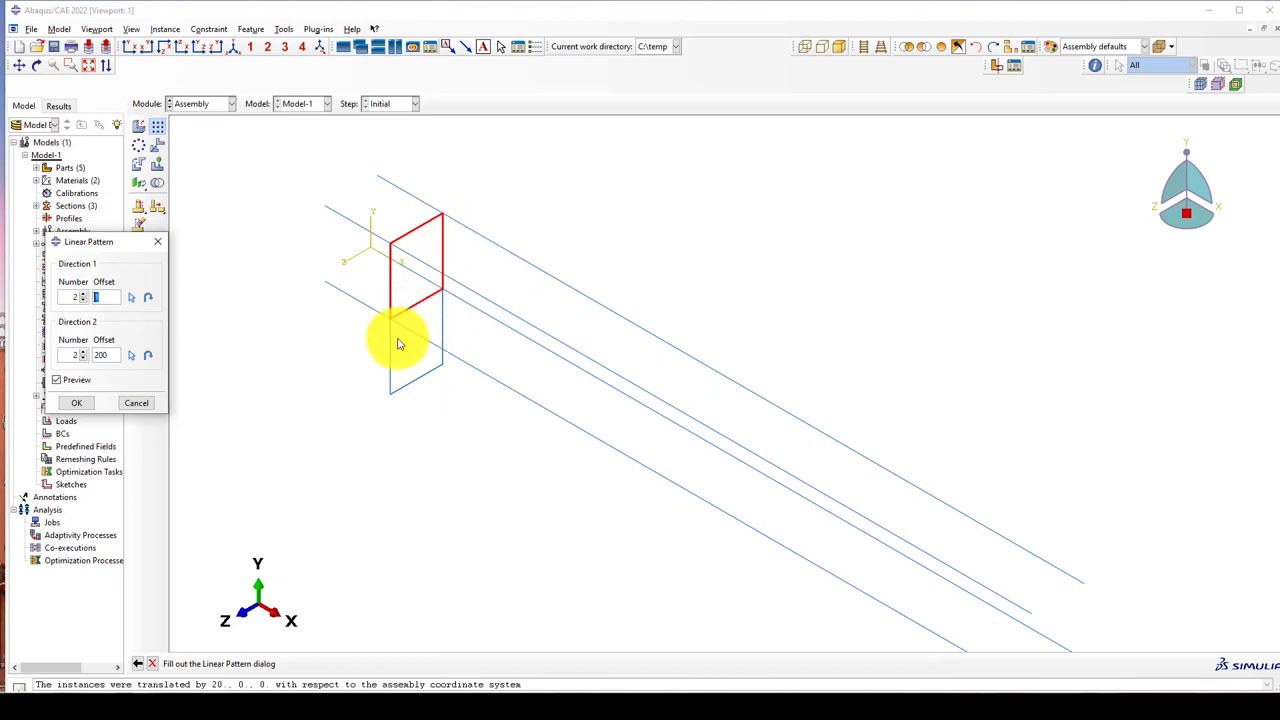
{"action": "scroll", "coordinate": [443, 349], "scroll_direction": "up", "scroll_amount": 1}
{"action": "scroll", "coordinate": [337, 277], "scroll_direction": "down", "scroll_amount": 2}
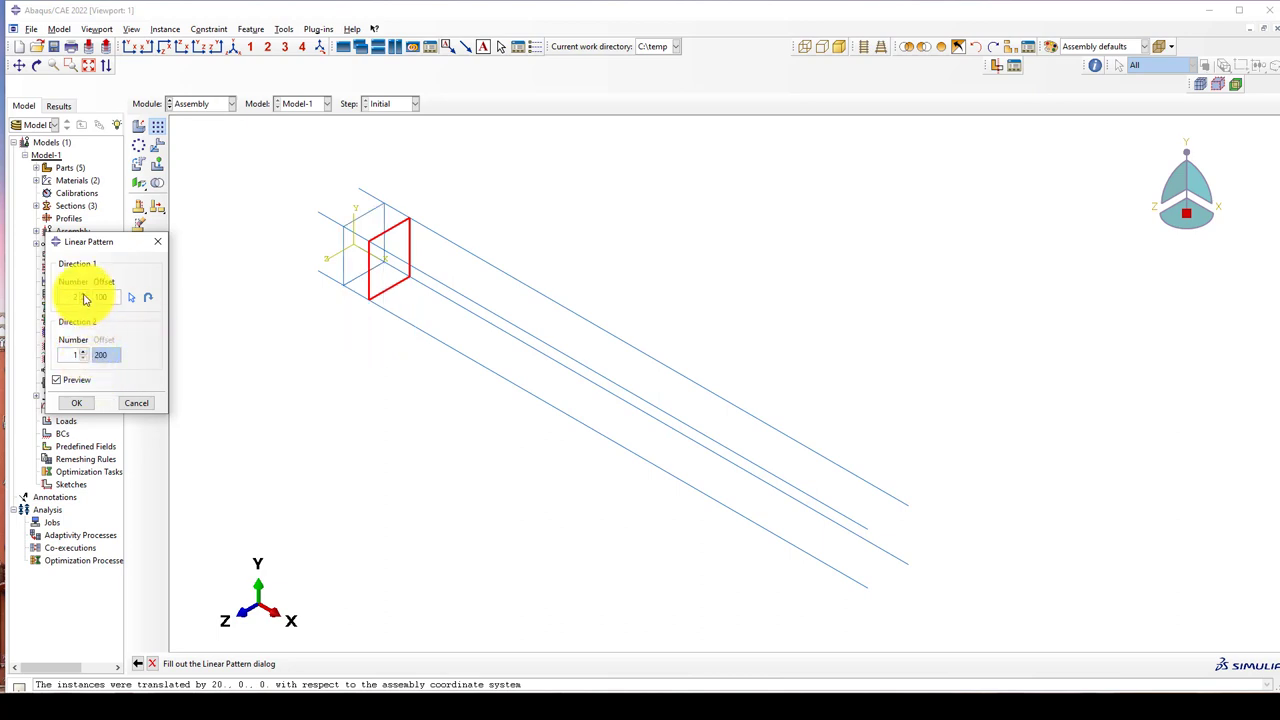
{"action": "left_click", "coordinate": [148, 299]}
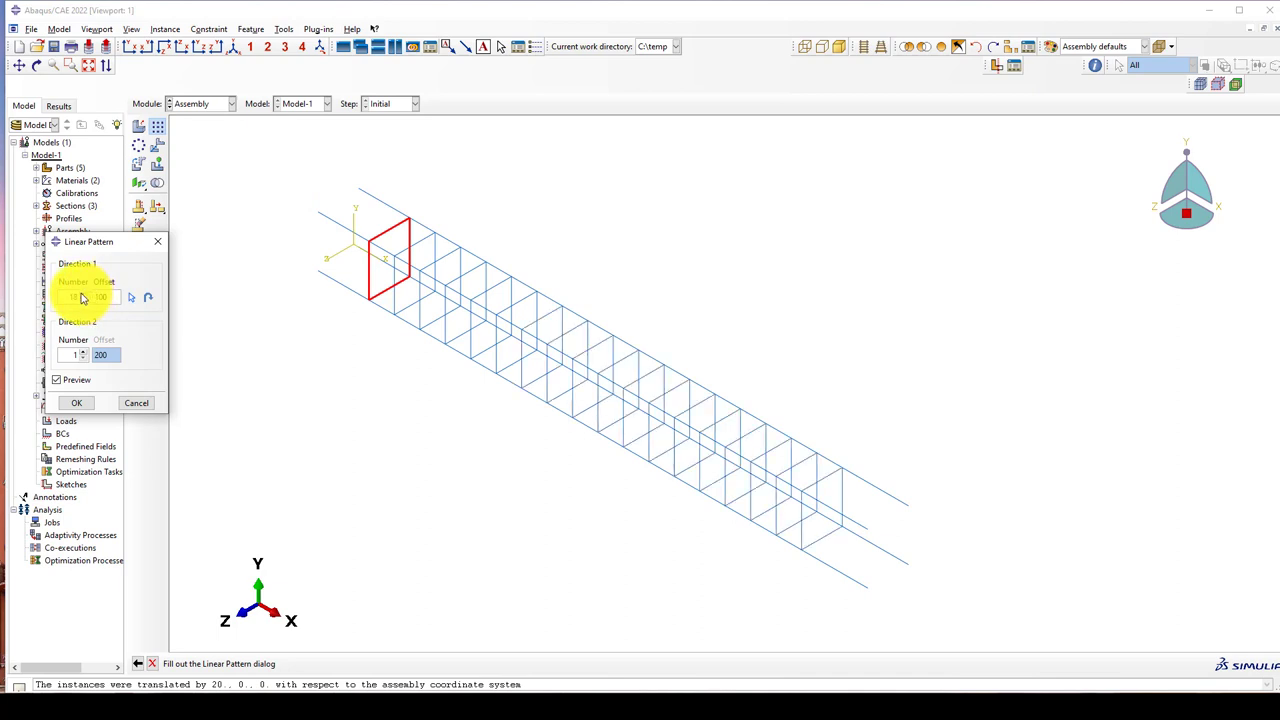
{"action": "left_click", "coordinate": [76, 402]}
{"action": "scroll", "coordinate": [461, 328], "scroll_direction": "down", "scroll_amount": 2}
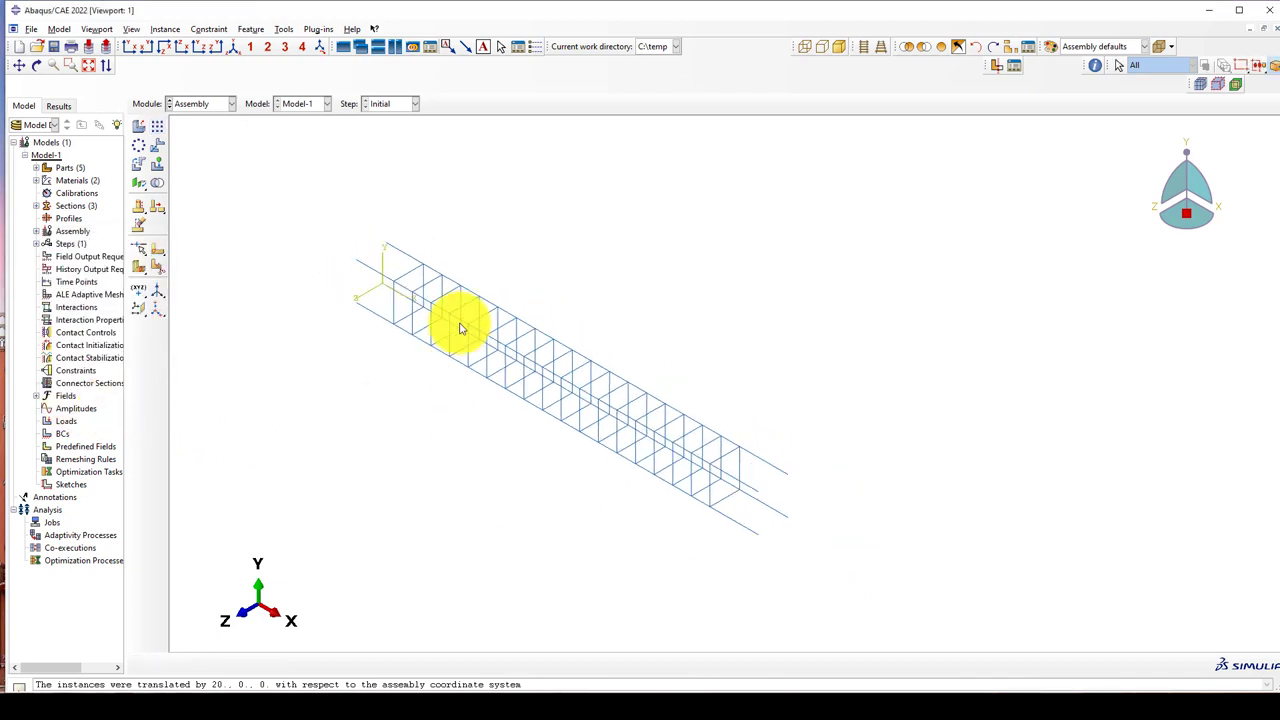
Step: Show the frame again and check the patterned stirrups against the columns in a wireframe front view
{"action": "left_click", "coordinate": [993, 48]}
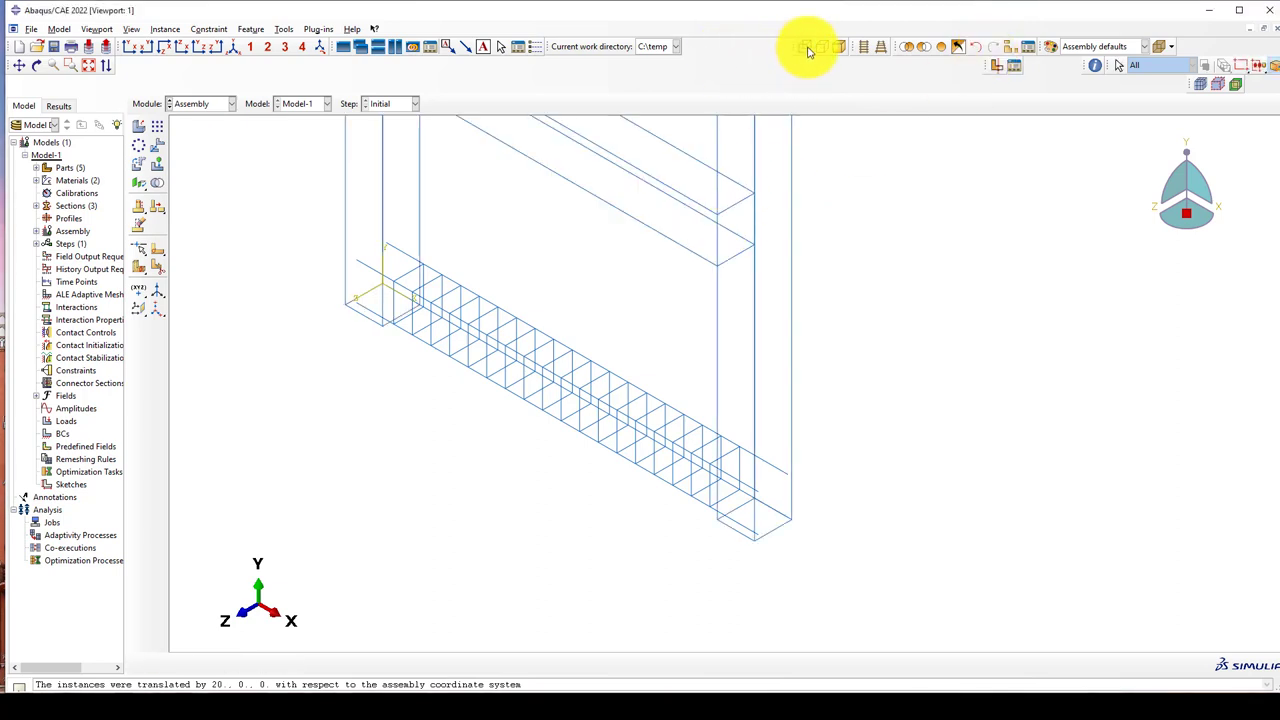
{"action": "left_click", "coordinate": [839, 47]}
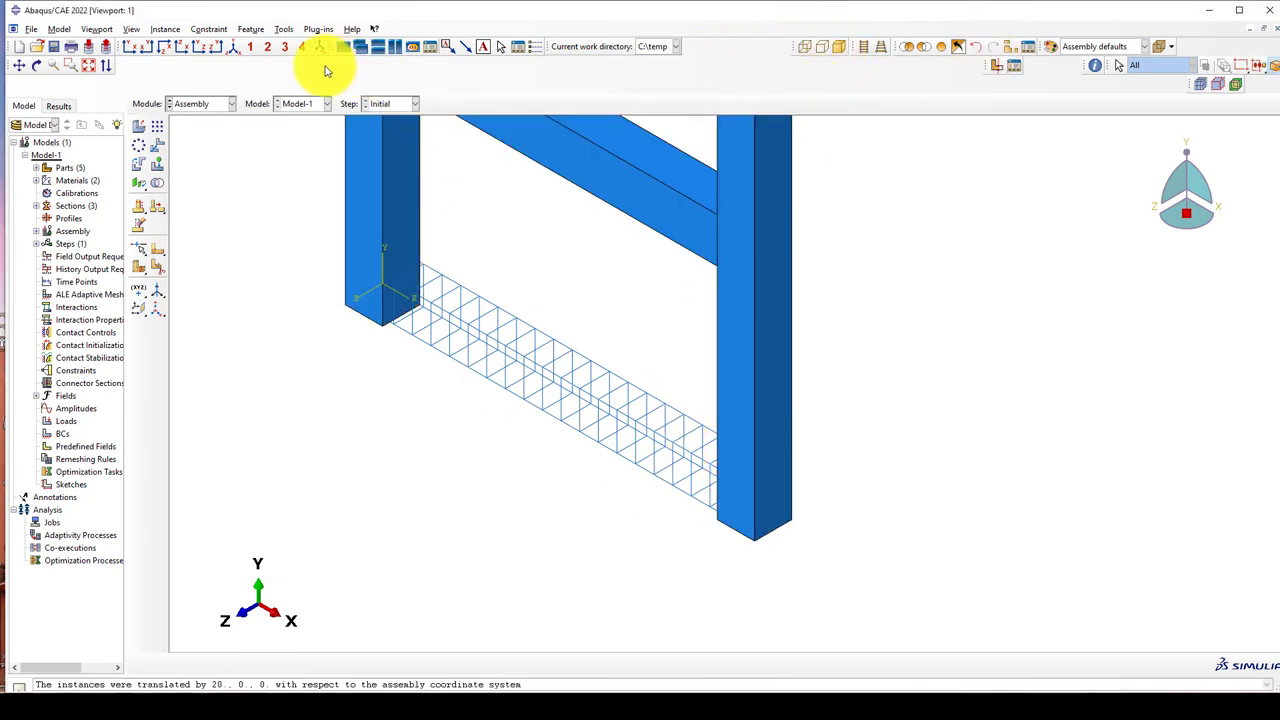
{"action": "left_click", "coordinate": [806, 47]}
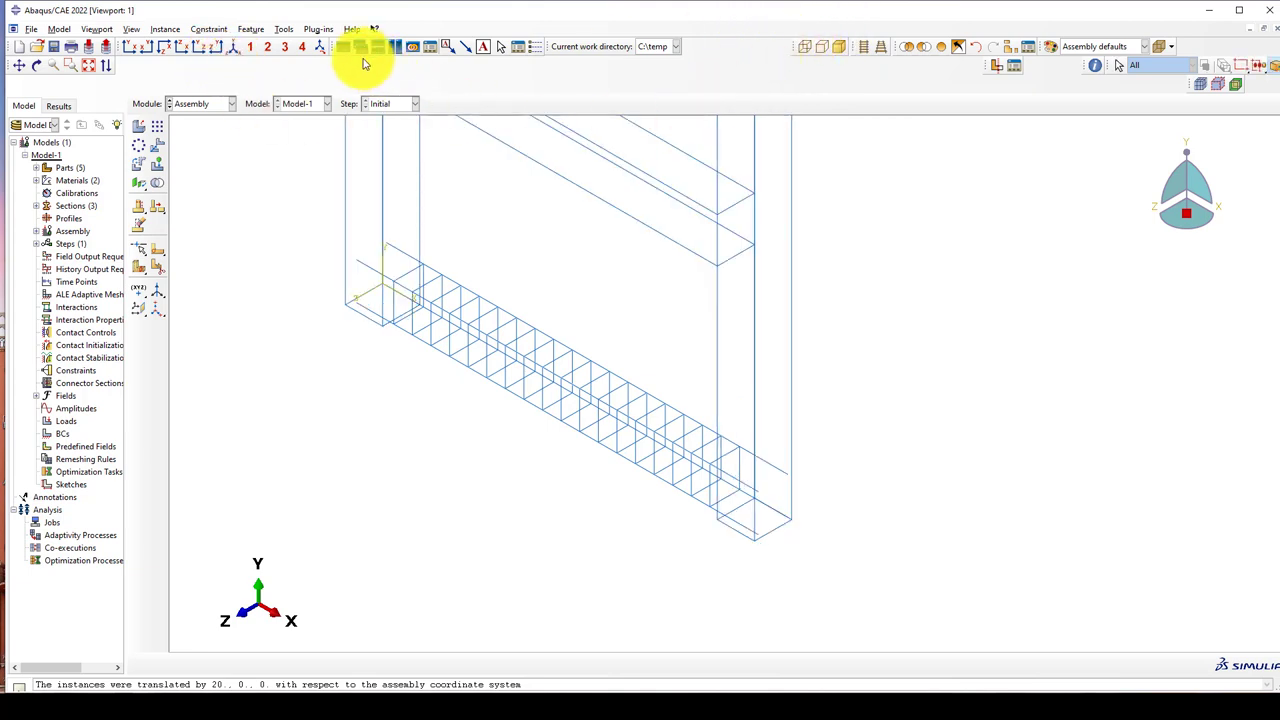
{"action": "left_click", "coordinate": [133, 47]}
{"action": "scroll", "coordinate": [751, 557], "scroll_direction": "up", "scroll_amount": 5}
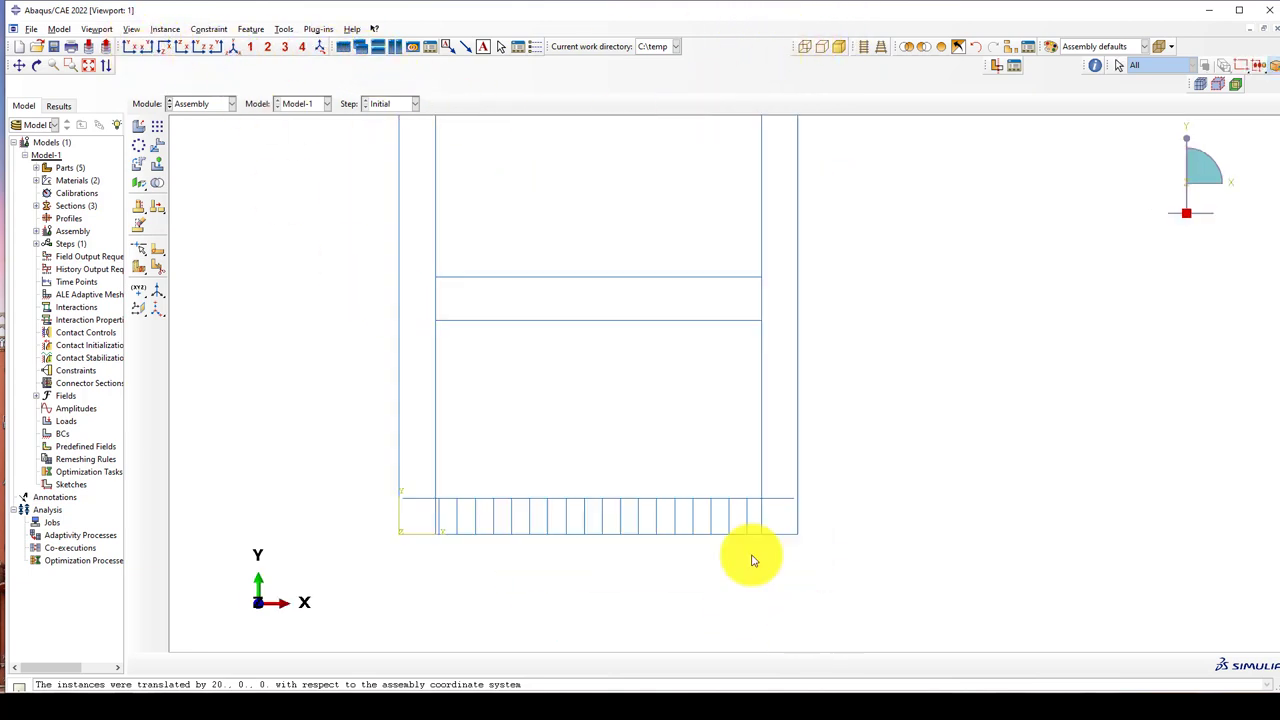
{"action": "scroll", "coordinate": [641, 538], "scroll_direction": "down", "scroll_amount": 3}
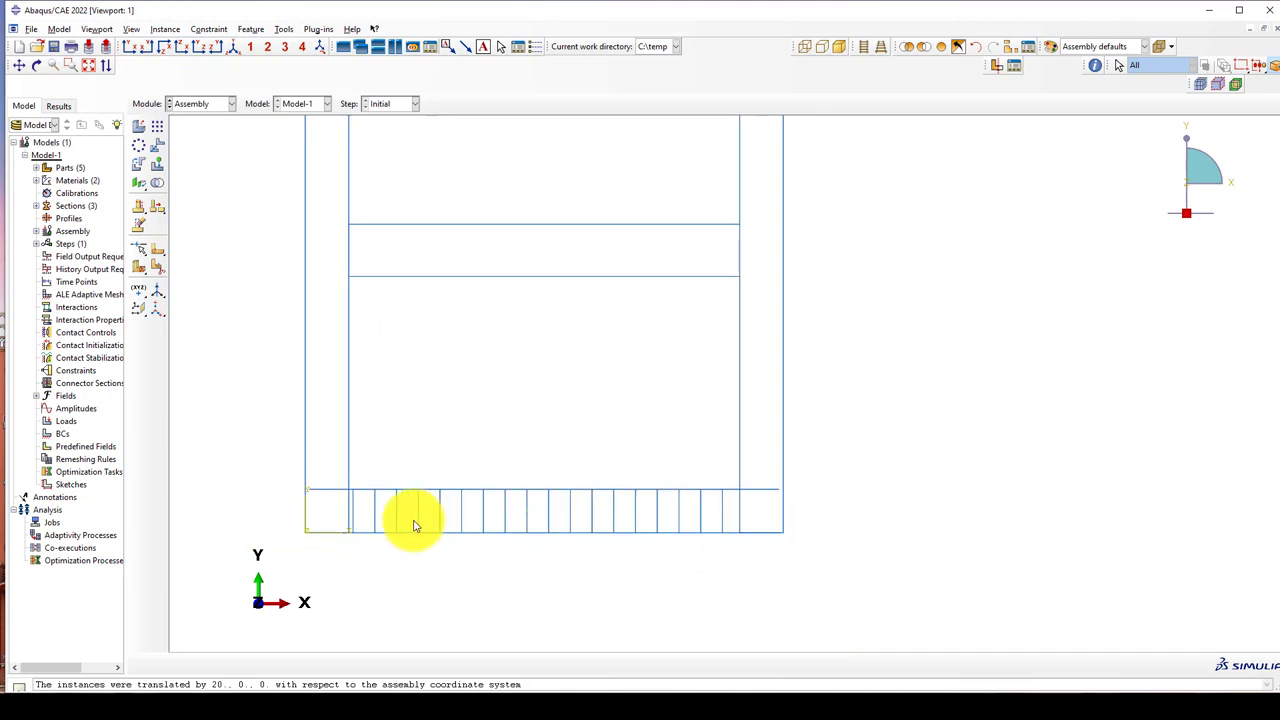
{"action": "scroll", "coordinate": [466, 509], "scroll_direction": "up", "scroll_amount": 1}
{"action": "scroll", "coordinate": [529, 480], "scroll_direction": "down", "scroll_amount": 4}
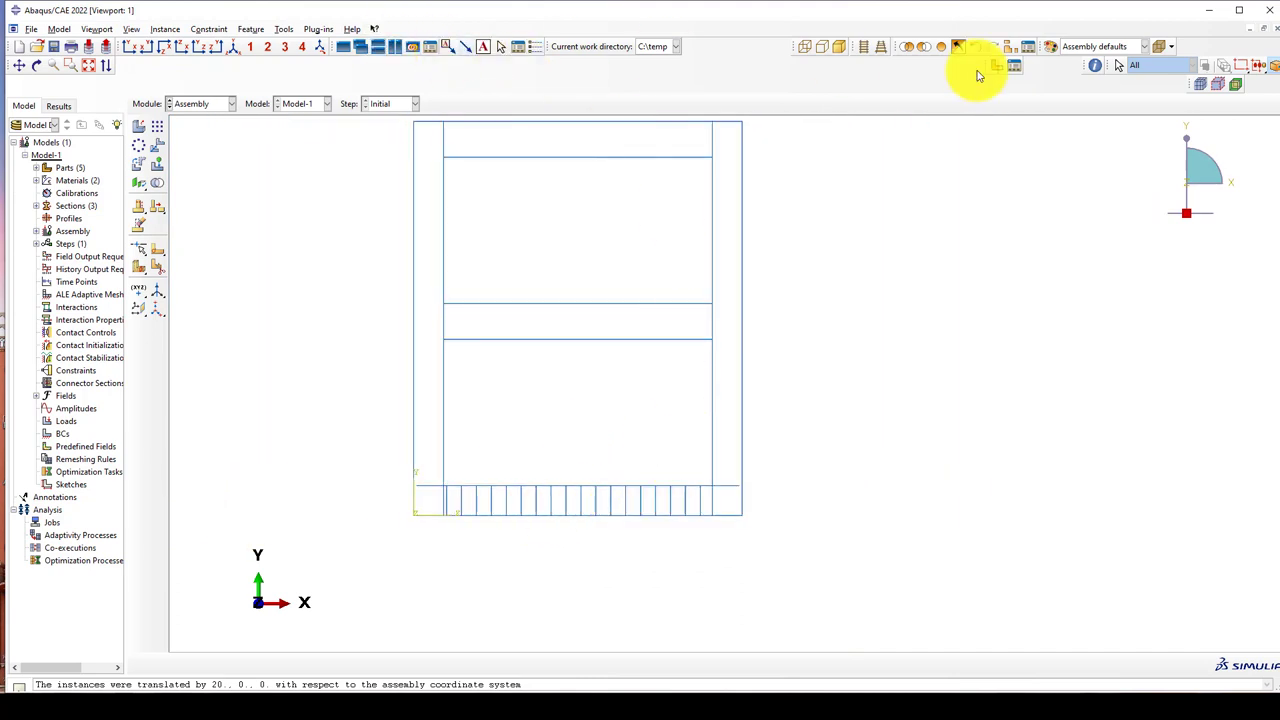
Step: Restore the shaded isometric display and examine the beam reinforcement between the column bases from several angles
{"action": "left_click", "coordinate": [840, 47]}
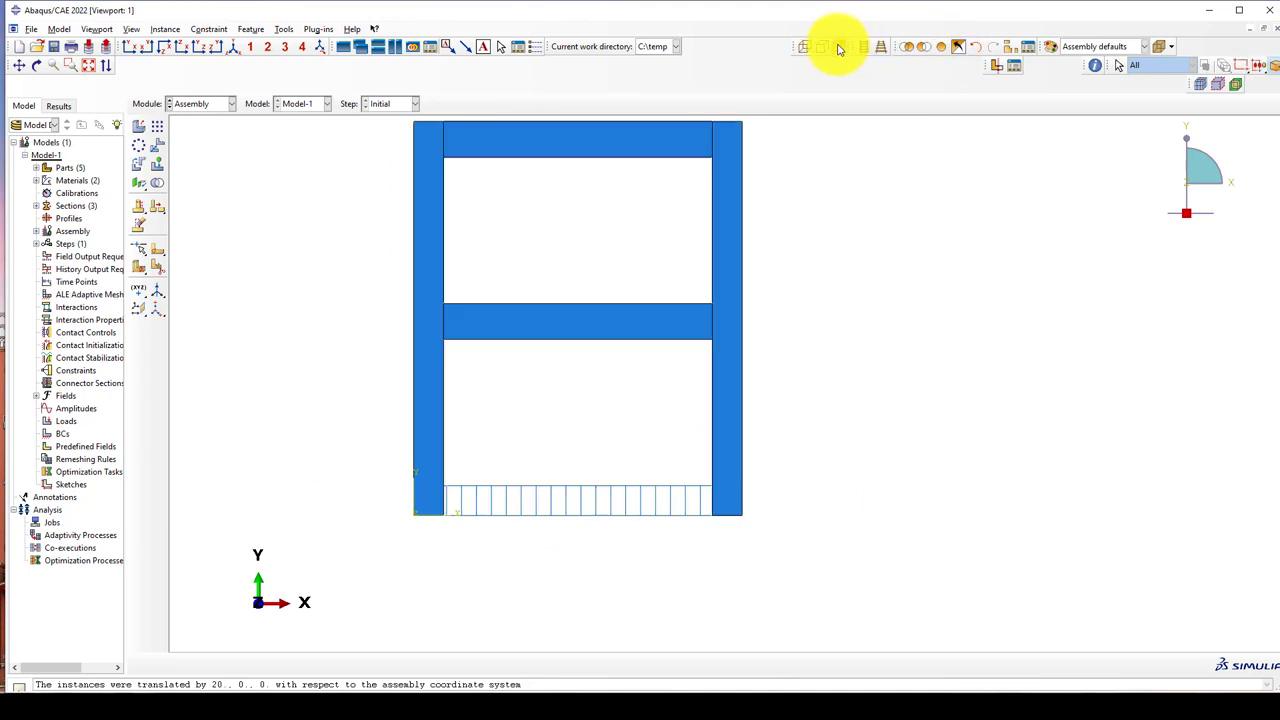
{"action": "left_click", "coordinate": [233, 47]}
{"action": "scroll", "coordinate": [857, 580], "scroll_direction": "down", "scroll_amount": 2}
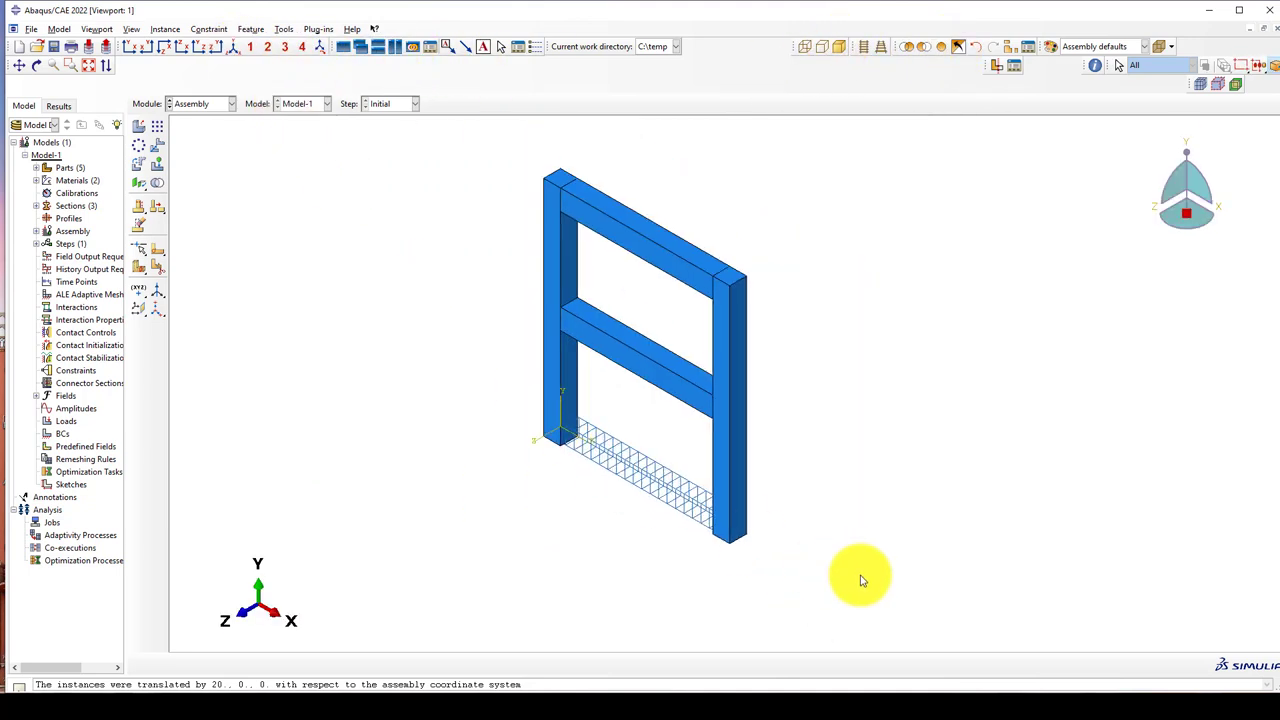
{"action": "scroll", "coordinate": [714, 420], "scroll_direction": "up", "scroll_amount": 2}
{"action": "left_click_drag", "start_coordinate": [714, 420], "coordinate": [679, 441], "text": "ctrl+alt"}
{"action": "scroll", "coordinate": [766, 286], "scroll_direction": "up", "scroll_amount": 2}
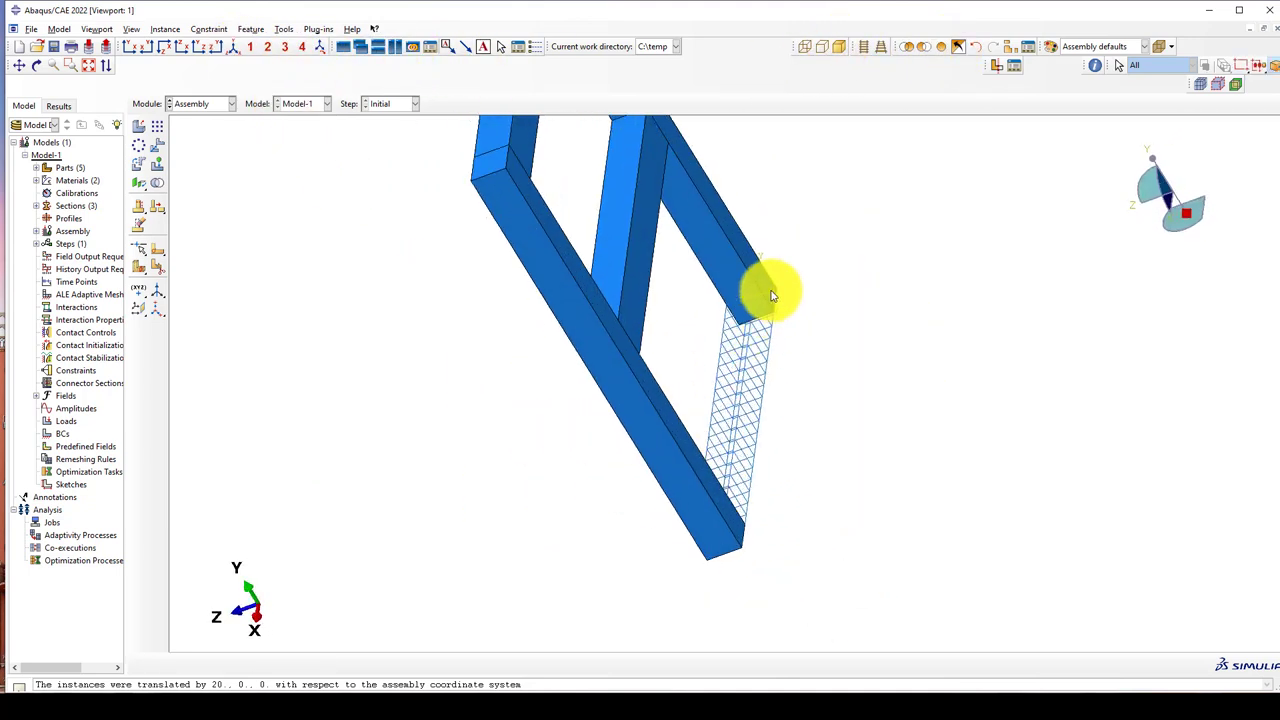
{"action": "left_click_drag", "start_coordinate": [657, 360], "coordinate": [570, 364], "text": "ctrl+alt"}
{"action": "scroll", "coordinate": [837, 346], "scroll_direction": "down", "scroll_amount": 1}
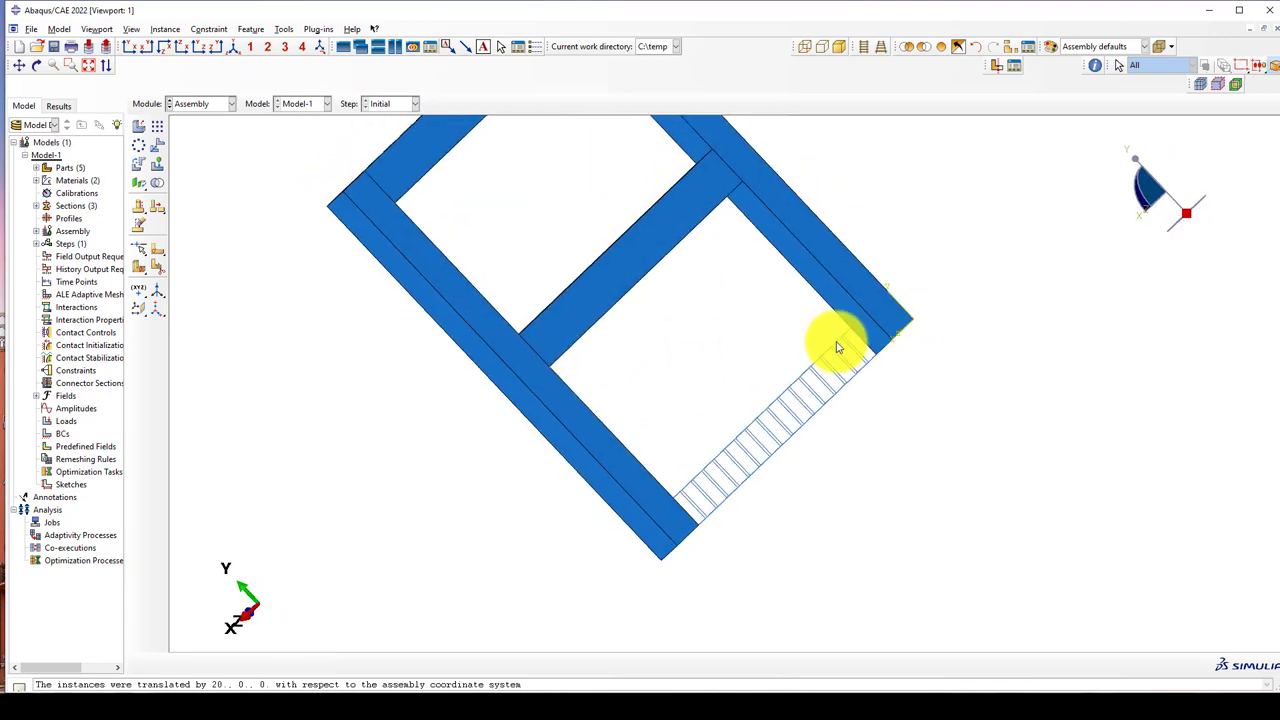
{"action": "scroll", "coordinate": [977, 314], "scroll_direction": "down", "scroll_amount": 1}
{"action": "scroll", "coordinate": [851, 349], "scroll_direction": "up", "scroll_amount": 3}
{"action": "scroll", "coordinate": [609, 386], "scroll_direction": "down", "scroll_amount": 2}
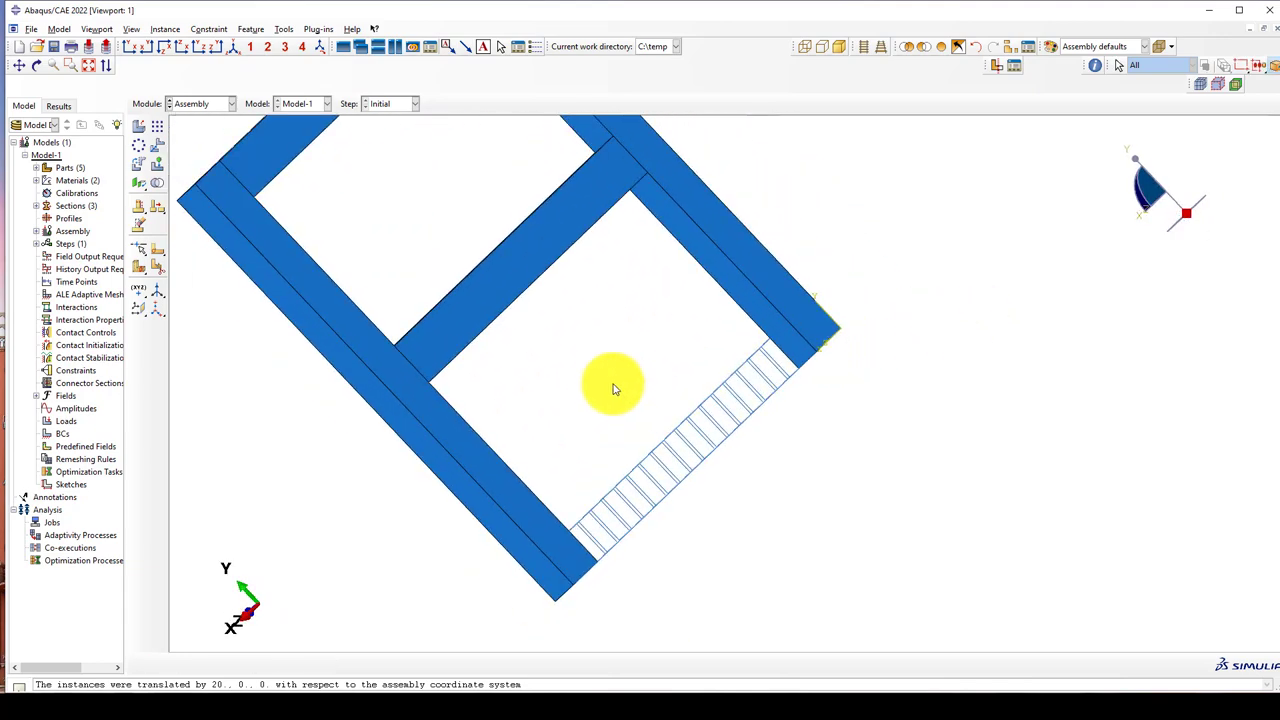
{"action": "left_click_drag", "start_coordinate": [609, 386], "coordinate": [514, 386], "text": "ctrl+alt"}
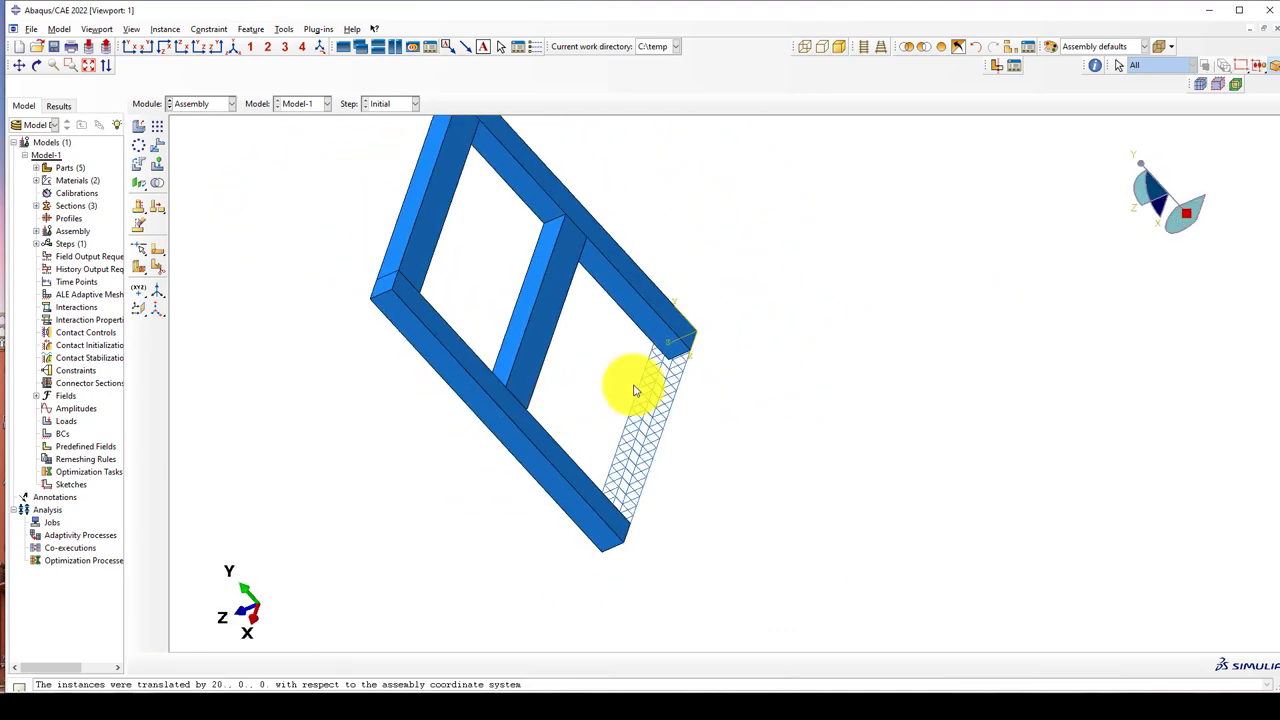
{"action": "scroll", "coordinate": [679, 317], "scroll_direction": "up", "scroll_amount": 2}
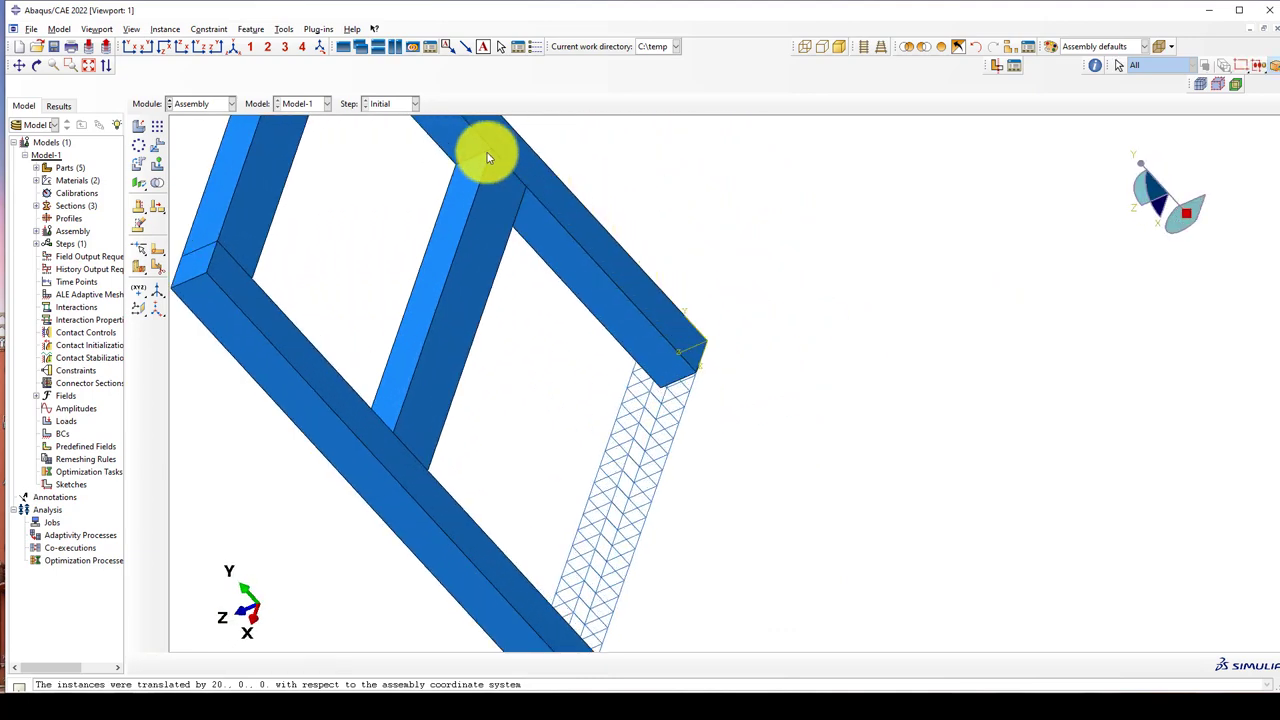
{"action": "scroll", "coordinate": [686, 337], "scroll_direction": "down", "scroll_amount": 5}
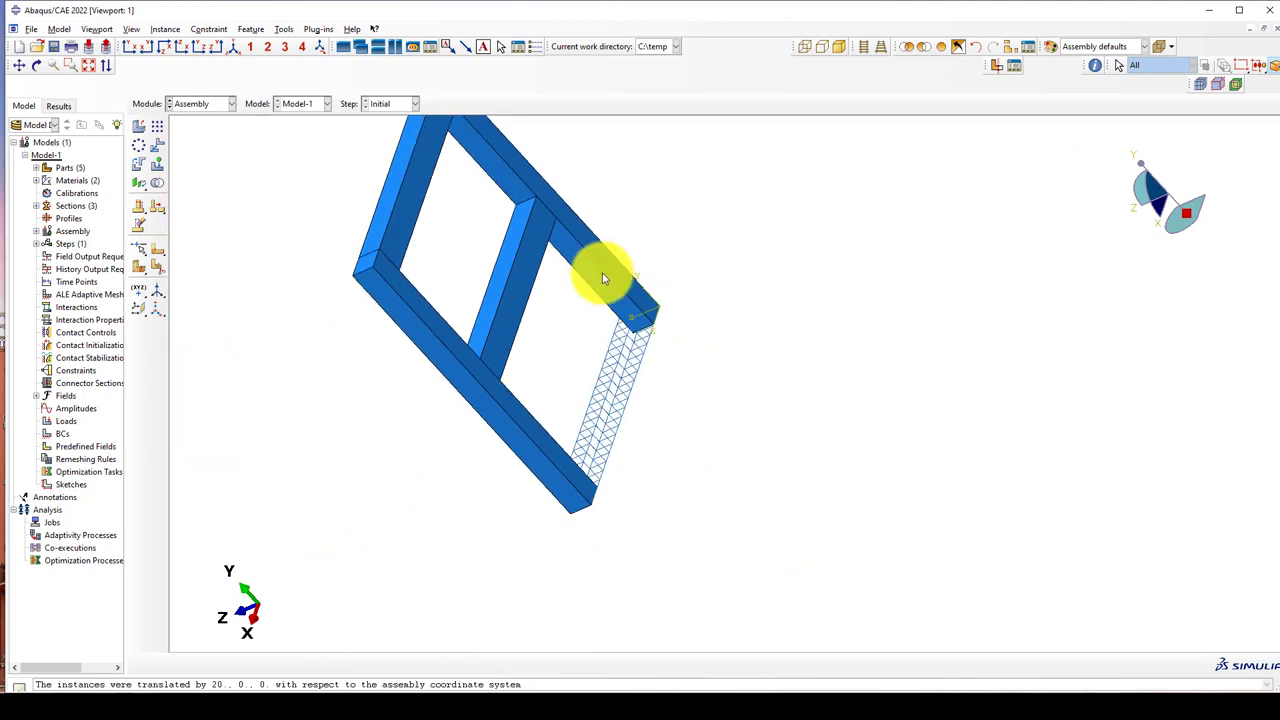
Step: Start translating all beam rebars and stirrups without the frame, and accept the start point of the translation vector
{"action": "left_click", "coordinate": [157, 145]}
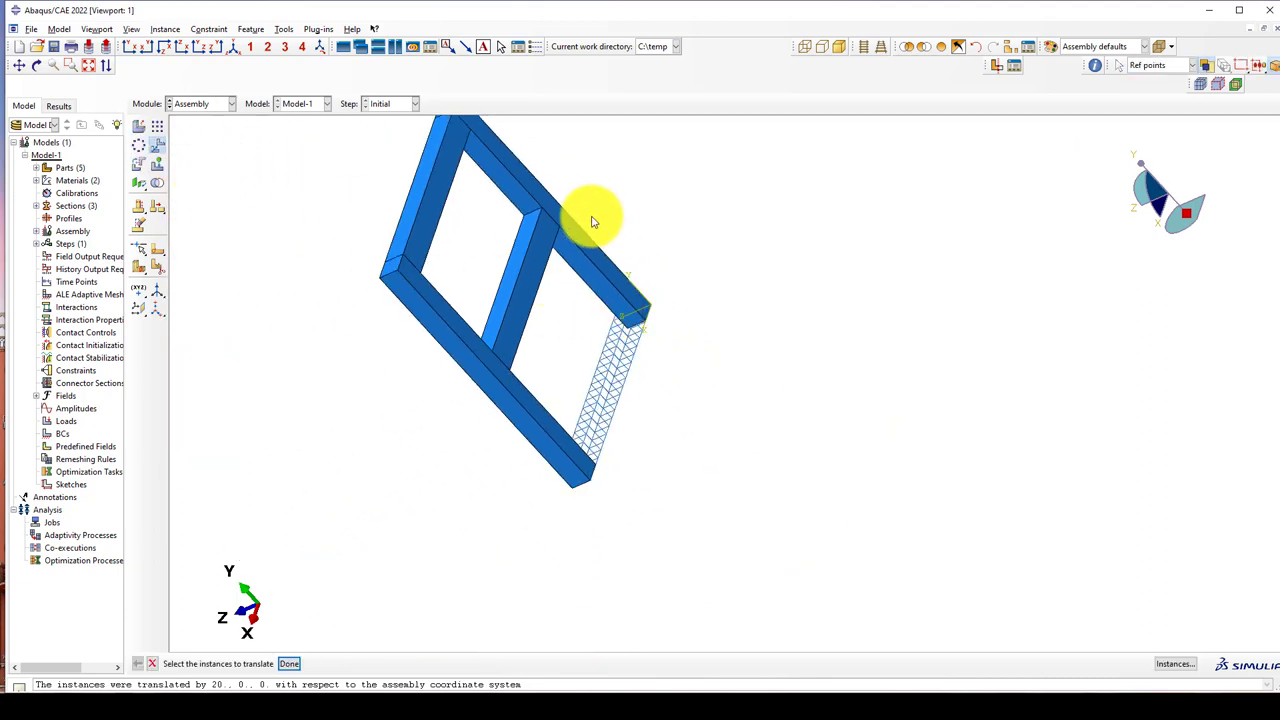
{"action": "left_click_drag", "start_coordinate": [580, 250], "coordinate": [690, 560]}
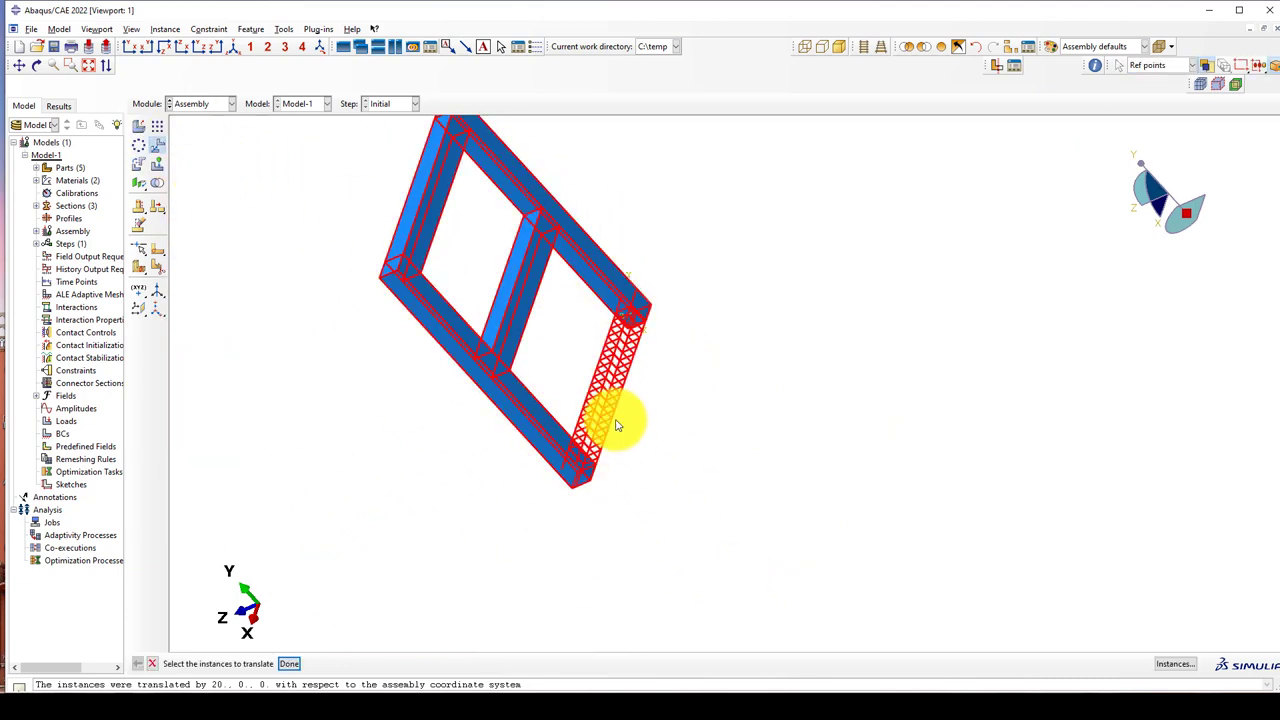
{"action": "left_click_drag", "start_coordinate": [704, 223], "coordinate": [575, 545]}
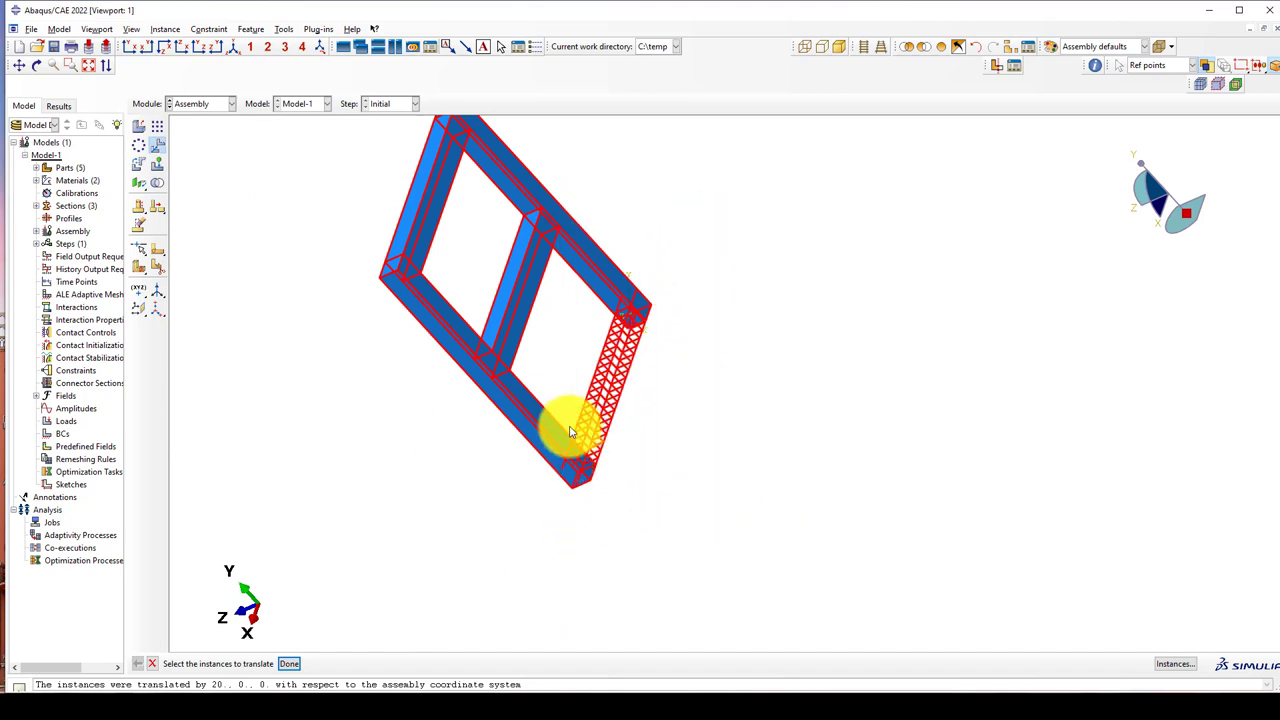
{"action": "left_click_drag", "start_coordinate": [502, 262], "coordinate": [514, 323]}
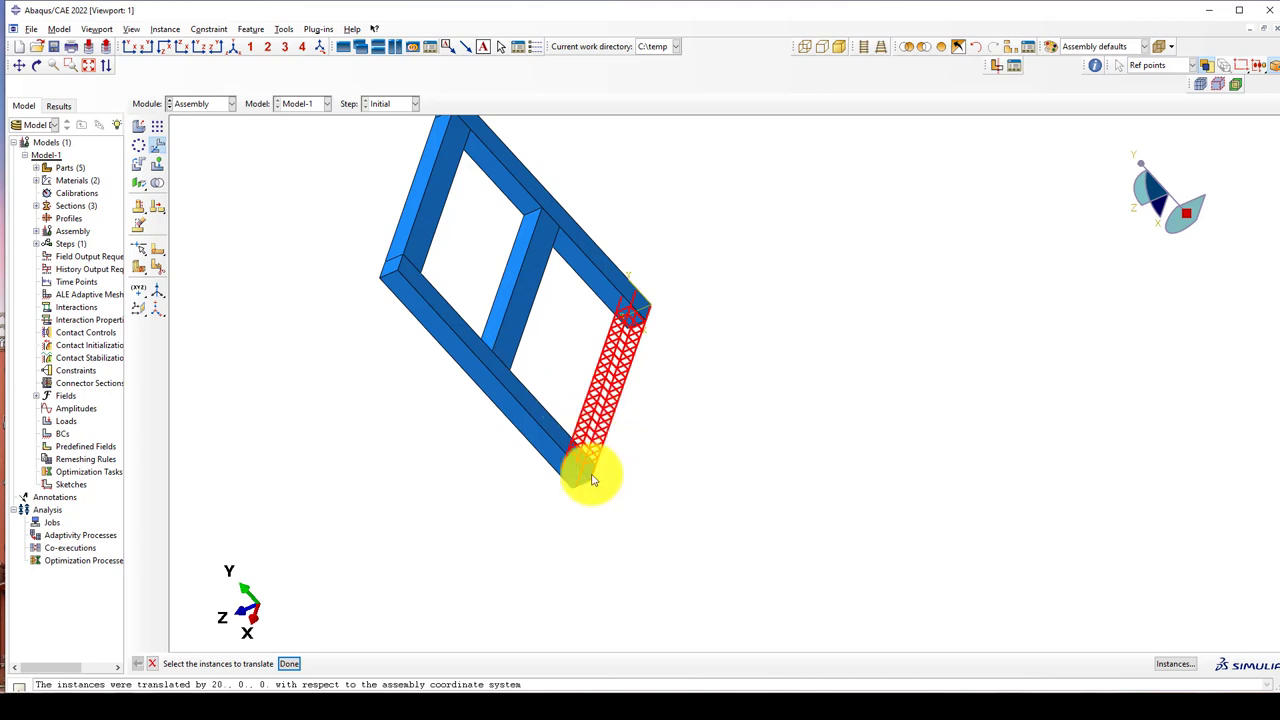
{"action": "scroll", "coordinate": [575, 478], "scroll_direction": "up", "scroll_amount": 1}
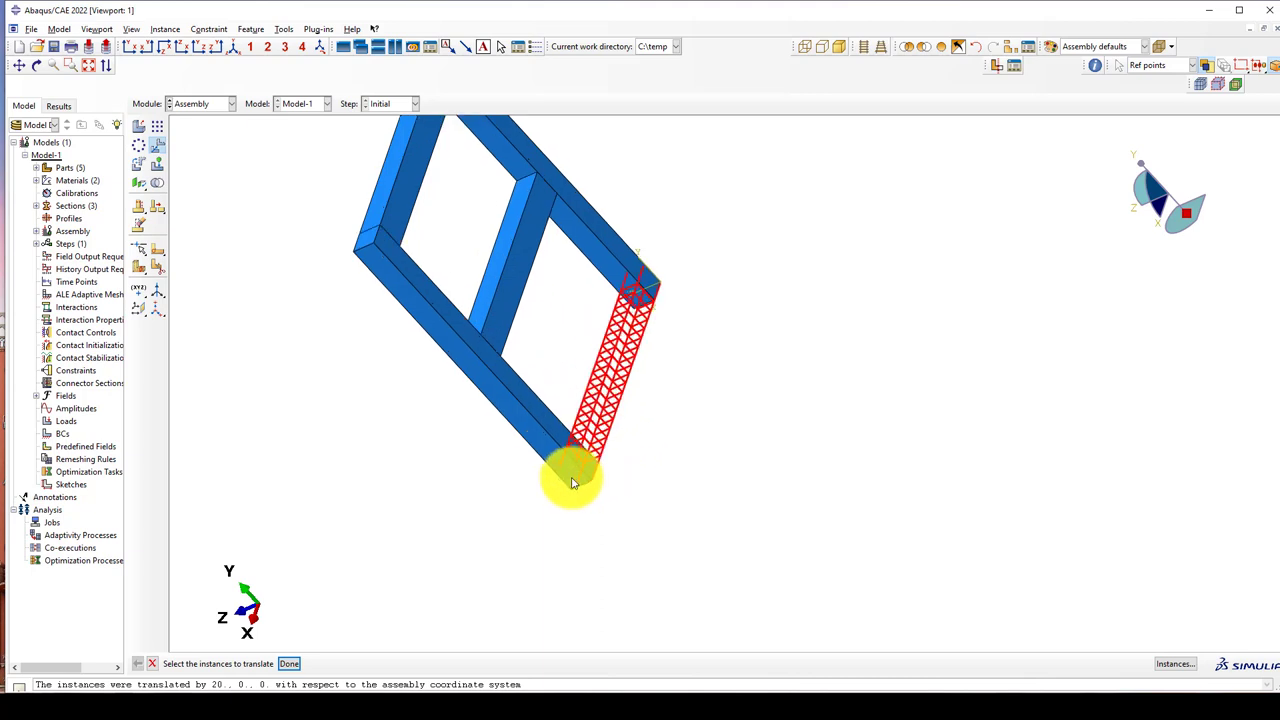
{"action": "middle_click", "coordinate": [691, 310]}
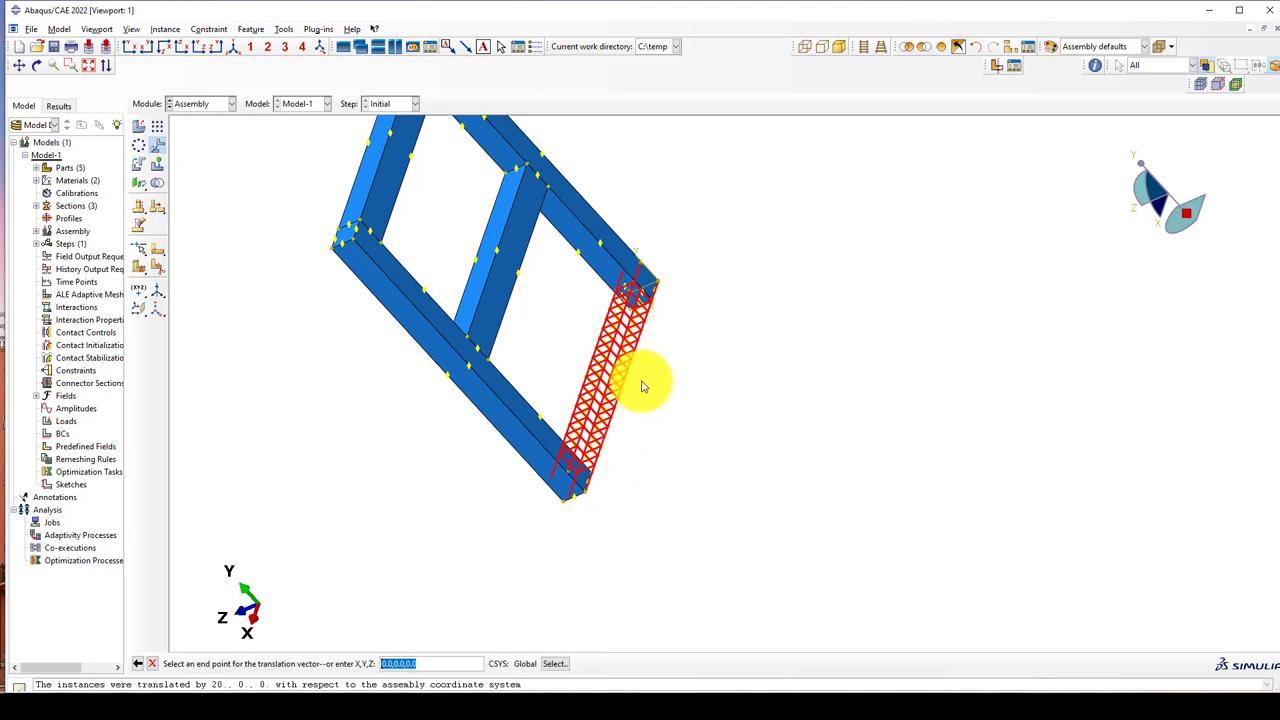
{"action": "scroll", "coordinate": [538, 156], "scroll_direction": "up", "scroll_amount": 3}
{"action": "scroll", "coordinate": [525, 173], "scroll_direction": "up", "scroll_amount": 1}
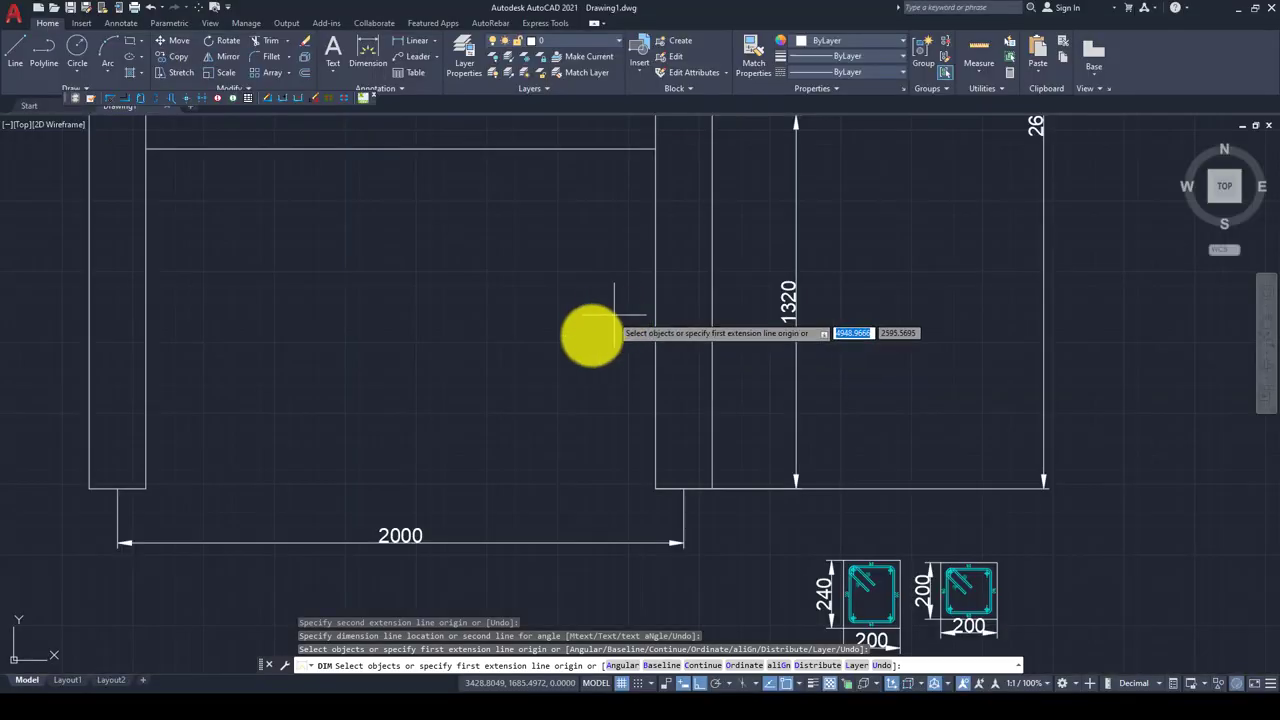
Step: Switch to the AutoCAD drawing and dimension the height from the column base to the top edge of the middle beam
{"action": "scroll", "coordinate": [600, 337], "scroll_direction": "down", "scroll_amount": 3}
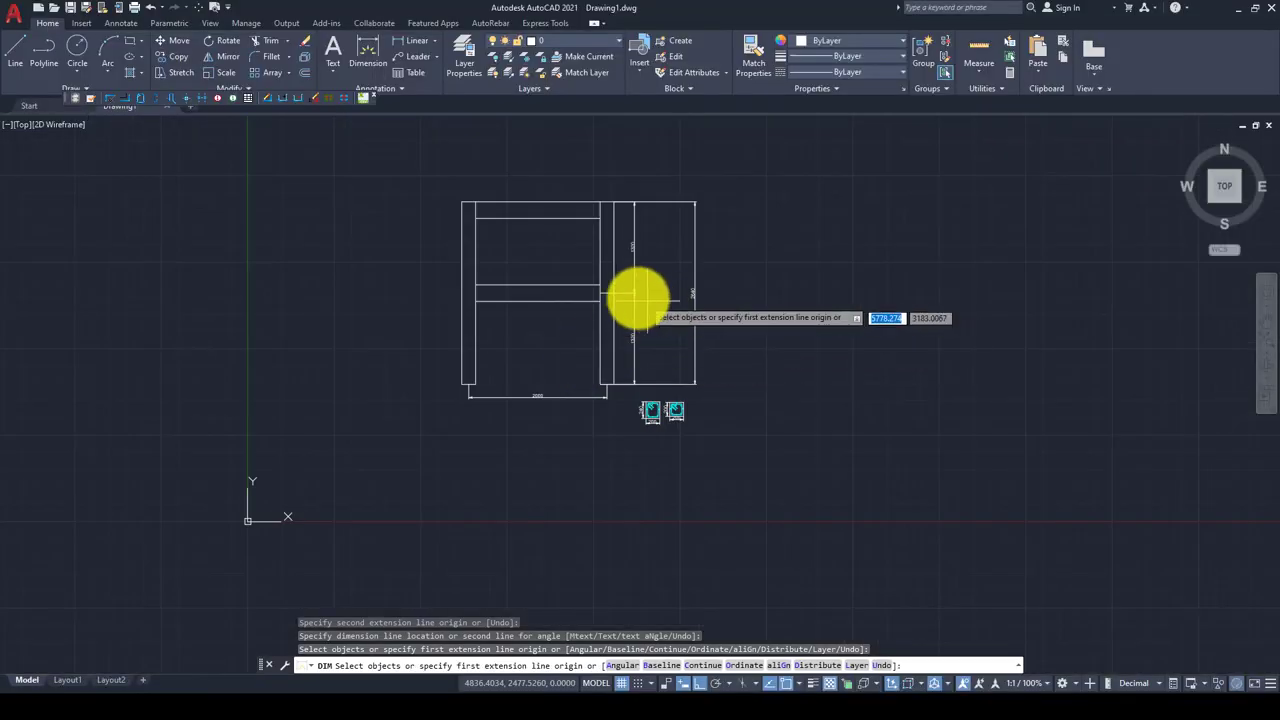
{"action": "scroll", "coordinate": [636, 296], "scroll_direction": "up", "scroll_amount": 4}
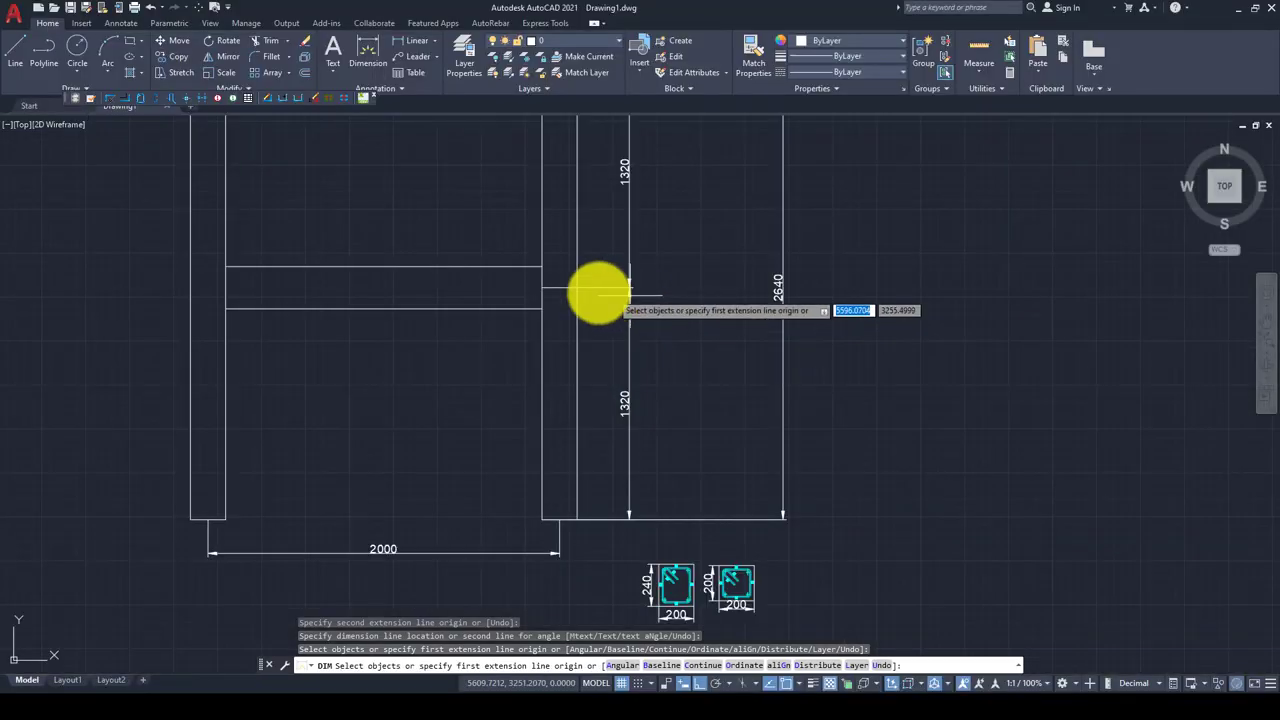
{"action": "left_click", "coordinate": [541, 266]}
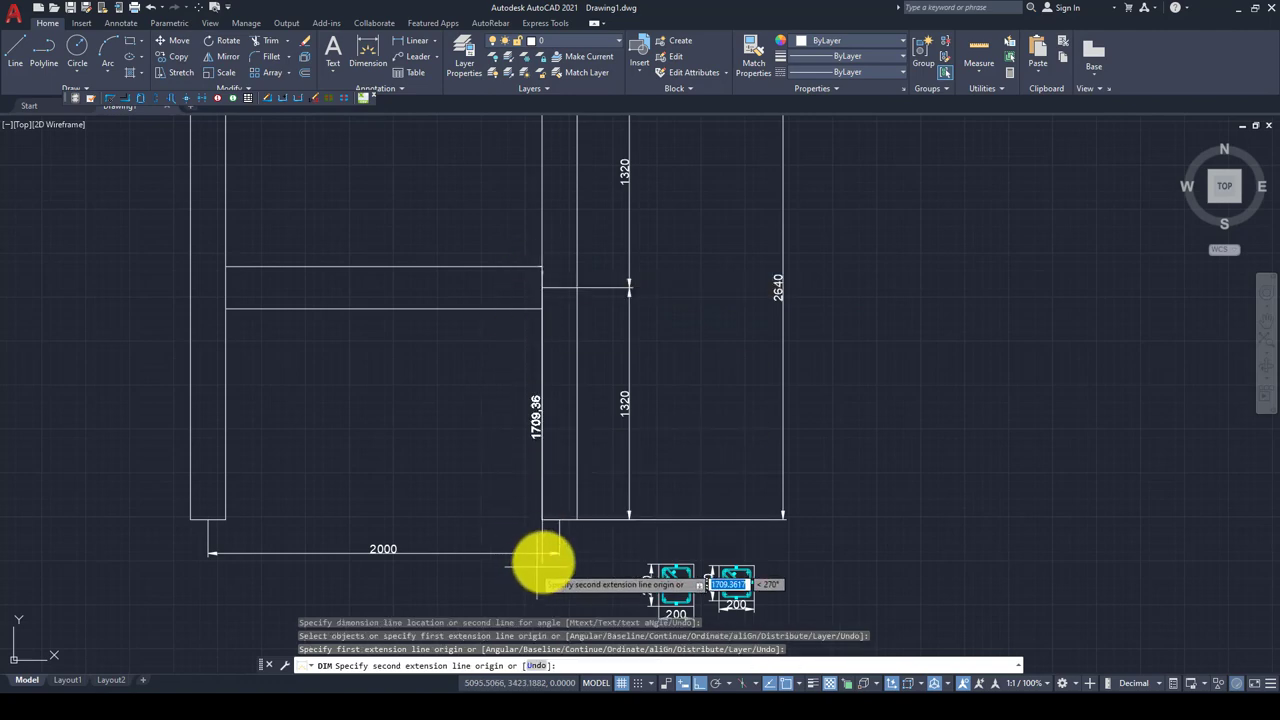
{"action": "scroll", "coordinate": [540, 522], "scroll_direction": "up", "scroll_amount": 6}
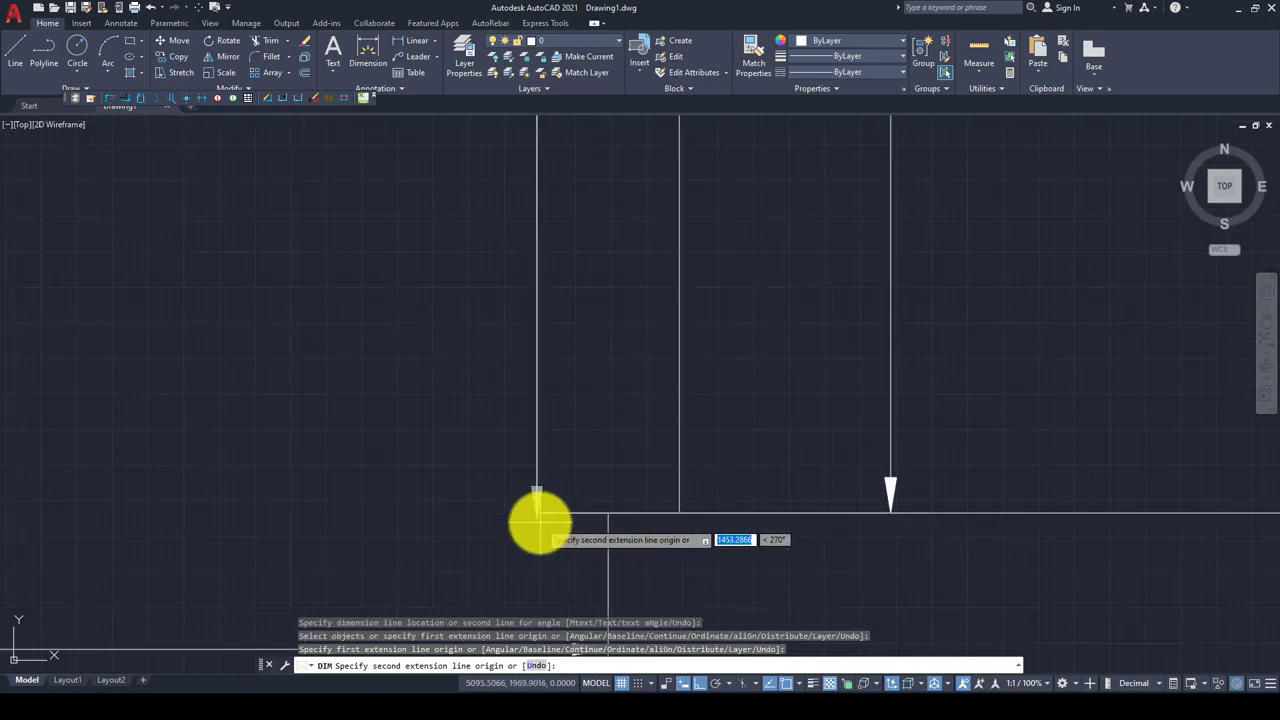
{"action": "scroll", "coordinate": [540, 523], "scroll_direction": "down", "scroll_amount": 4}
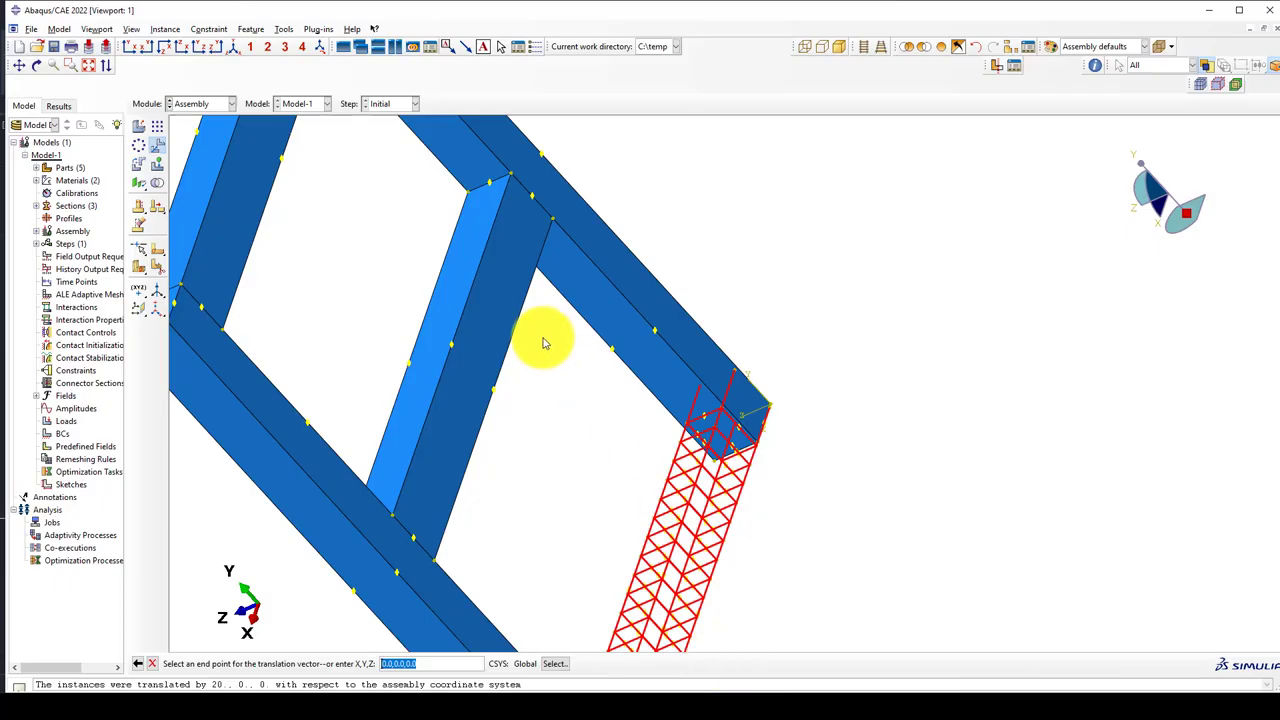
{"action": "left_click_drag", "start_coordinate": [543, 343], "coordinate": [620, 420], "text": "ctrl+alt"}
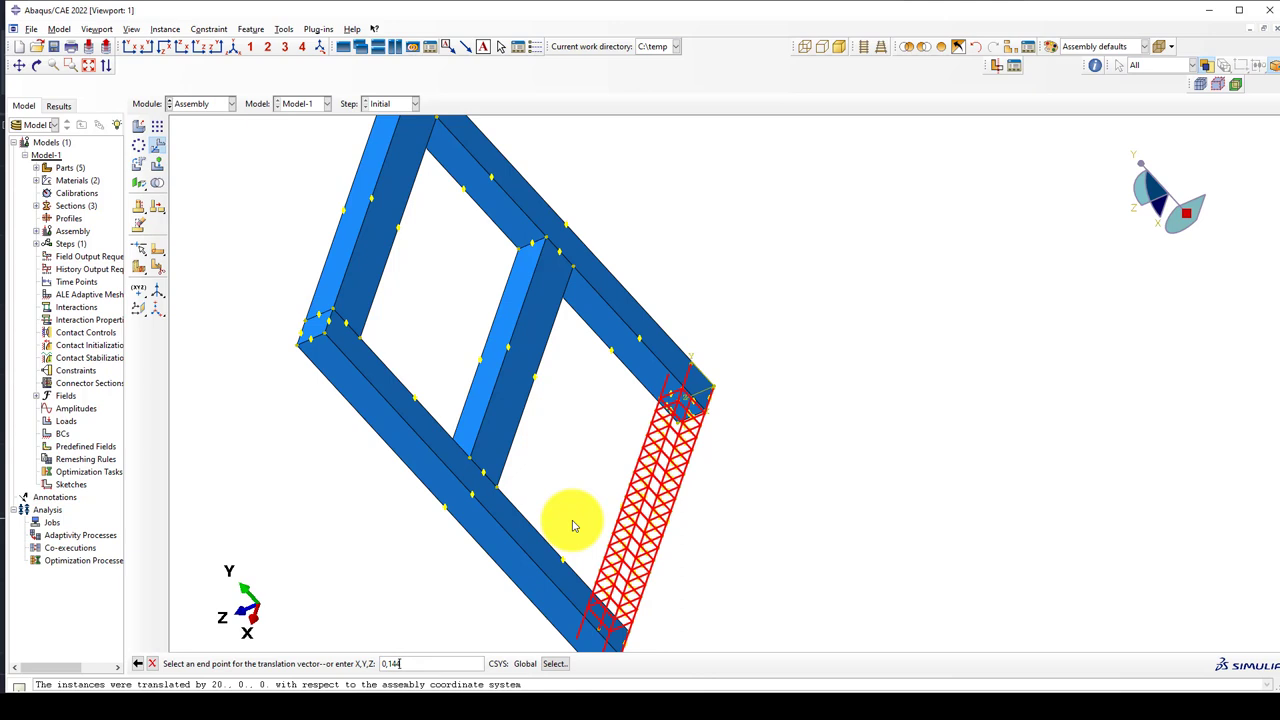
{"action": "key", "text": "Return"}
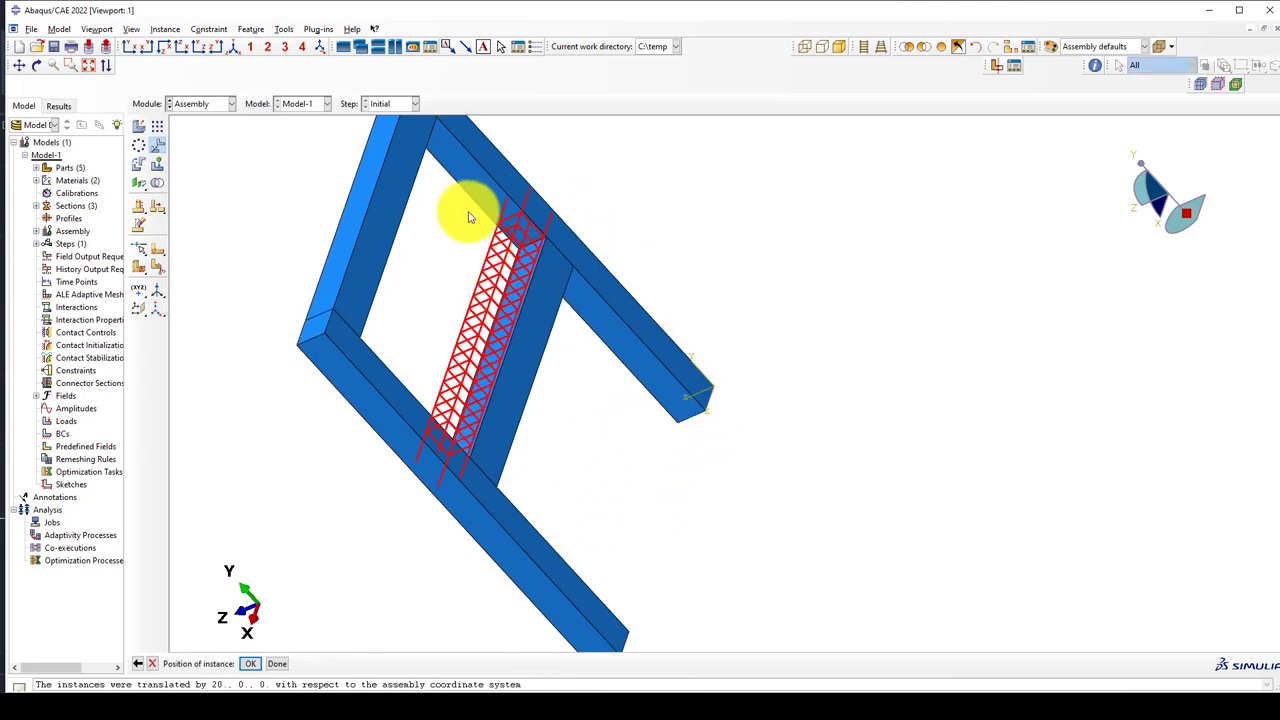
{"action": "left_click", "coordinate": [138, 663]}
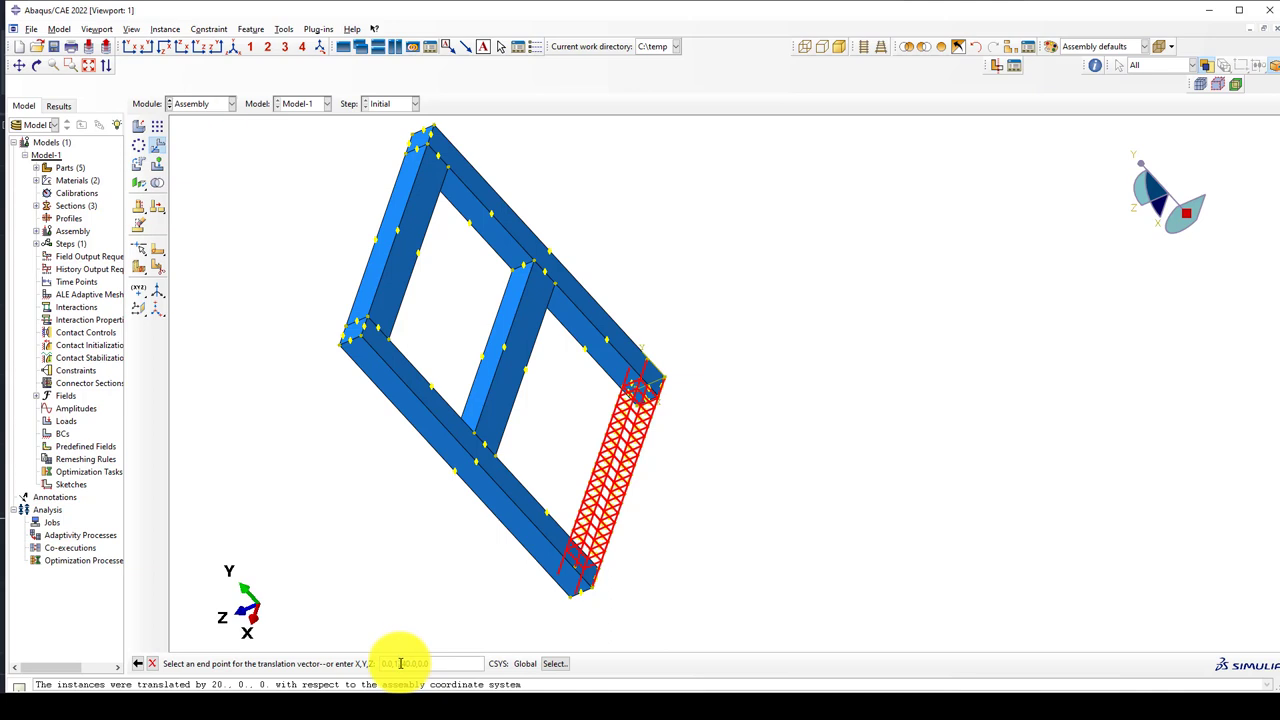
Step: Move the beam rebars and stirrups up to the middle beam with a translation of 1240 along Y
{"action": "left_click", "coordinate": [400, 663]}
{"action": "key", "text": "Return"}
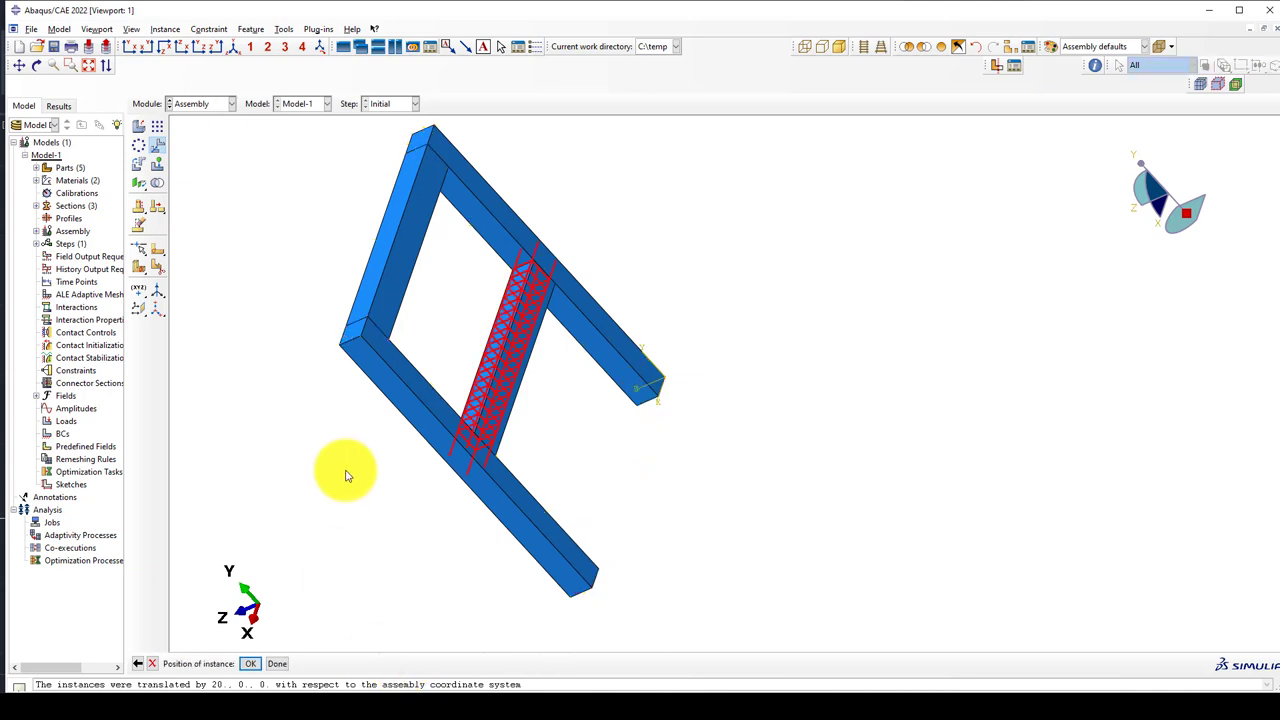
{"action": "scroll", "coordinate": [543, 243], "scroll_direction": "up", "scroll_amount": 4}
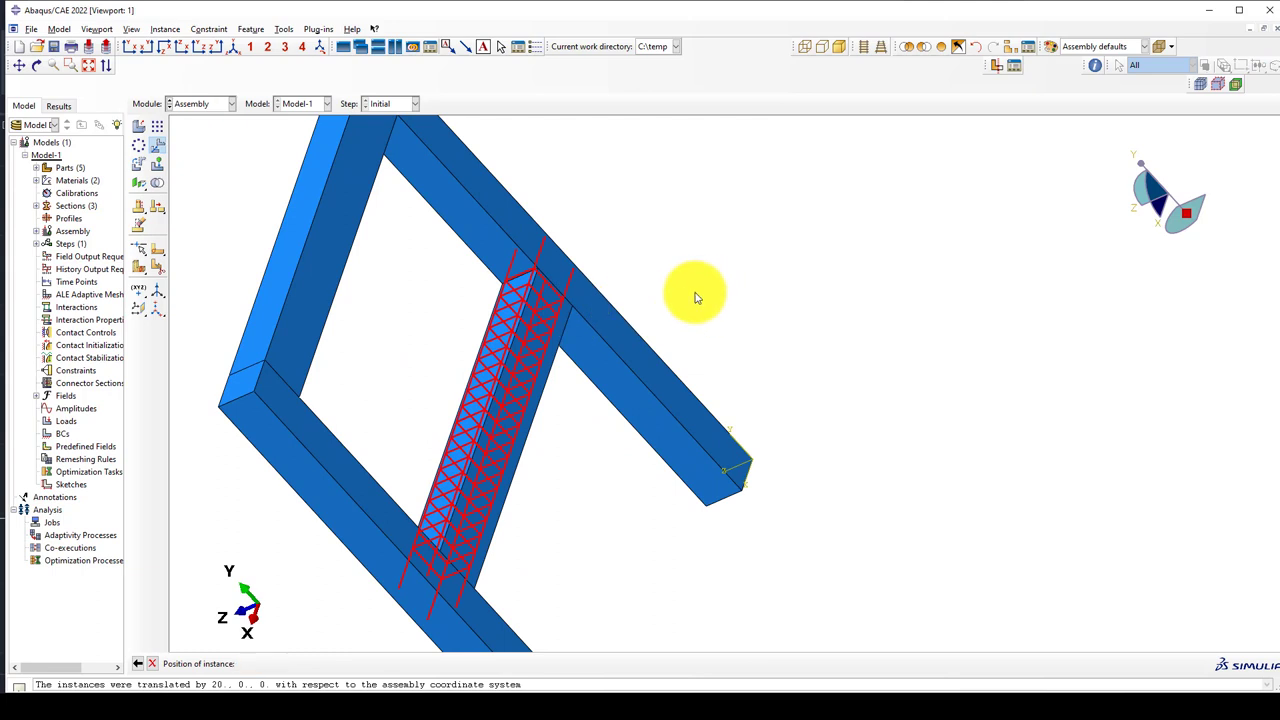
{"action": "key", "text": "Return"}
{"action": "scroll", "coordinate": [460, 522], "scroll_direction": "down", "scroll_amount": 6}
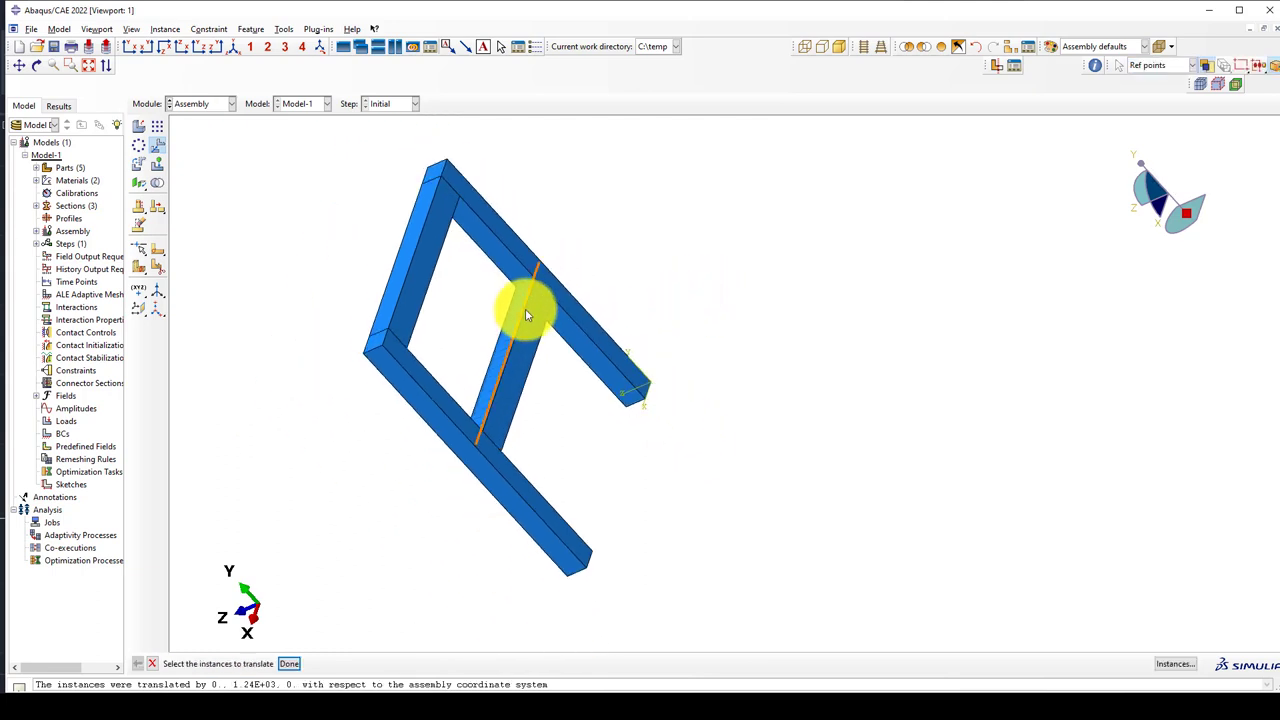
Step: Examine how the beam reinforcement sits against the middle beam's faces from several angles
{"action": "scroll", "coordinate": [505, 360], "scroll_direction": "up", "scroll_amount": 3}
{"action": "scroll", "coordinate": [552, 258], "scroll_direction": "up", "scroll_amount": 2}
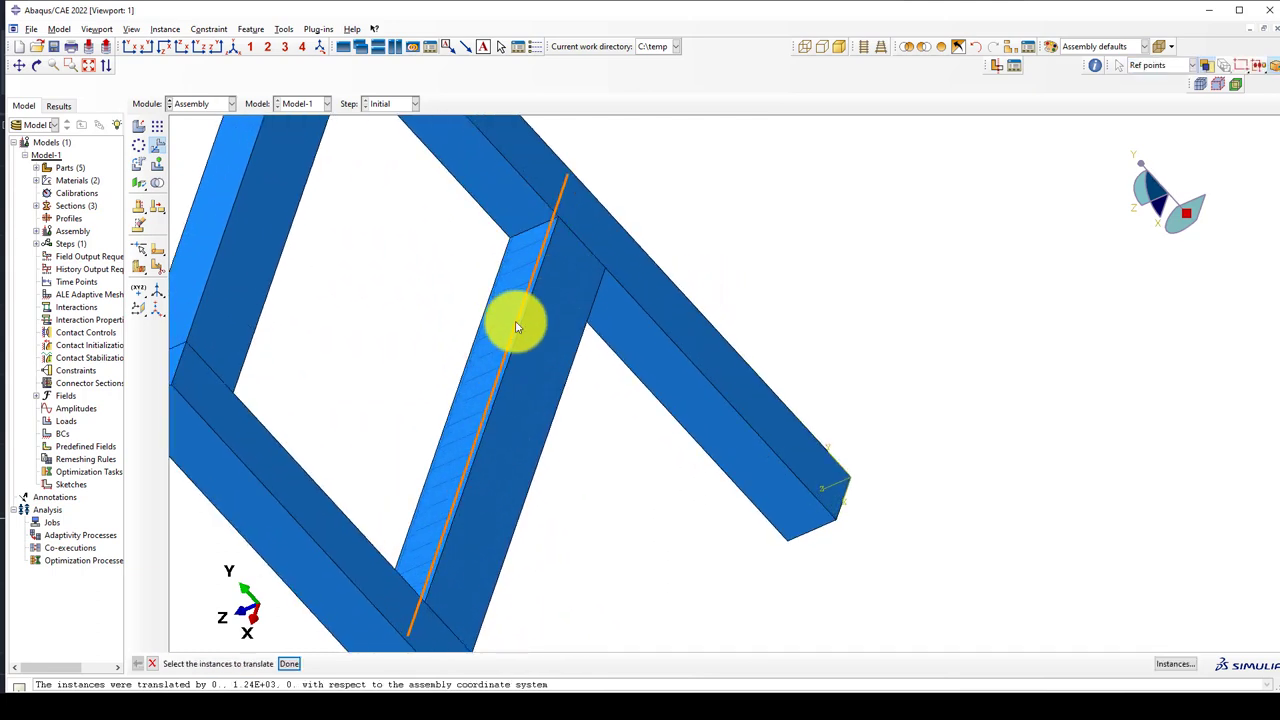
{"action": "left_click_drag", "start_coordinate": [514, 323], "coordinate": [584, 326], "text": "ctrl+alt"}
{"action": "left_click", "coordinate": [584, 326]}
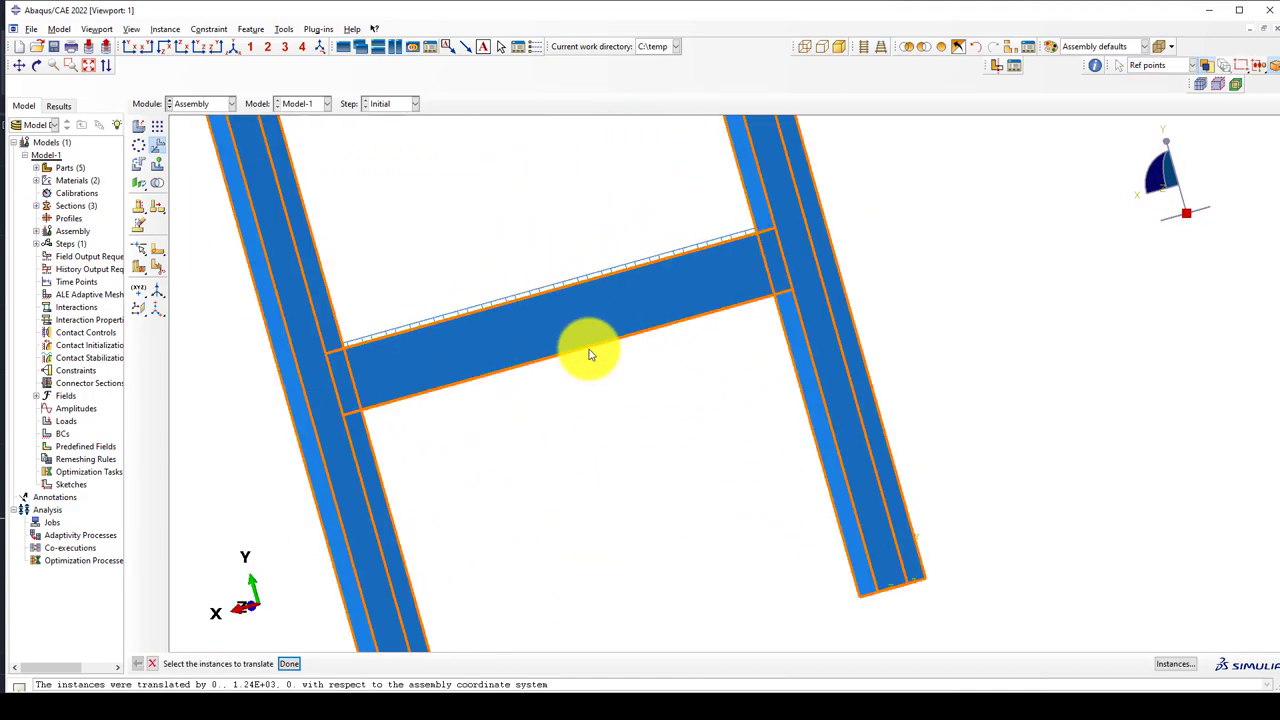
{"action": "scroll", "coordinate": [589, 345], "scroll_direction": "down", "scroll_amount": 3}
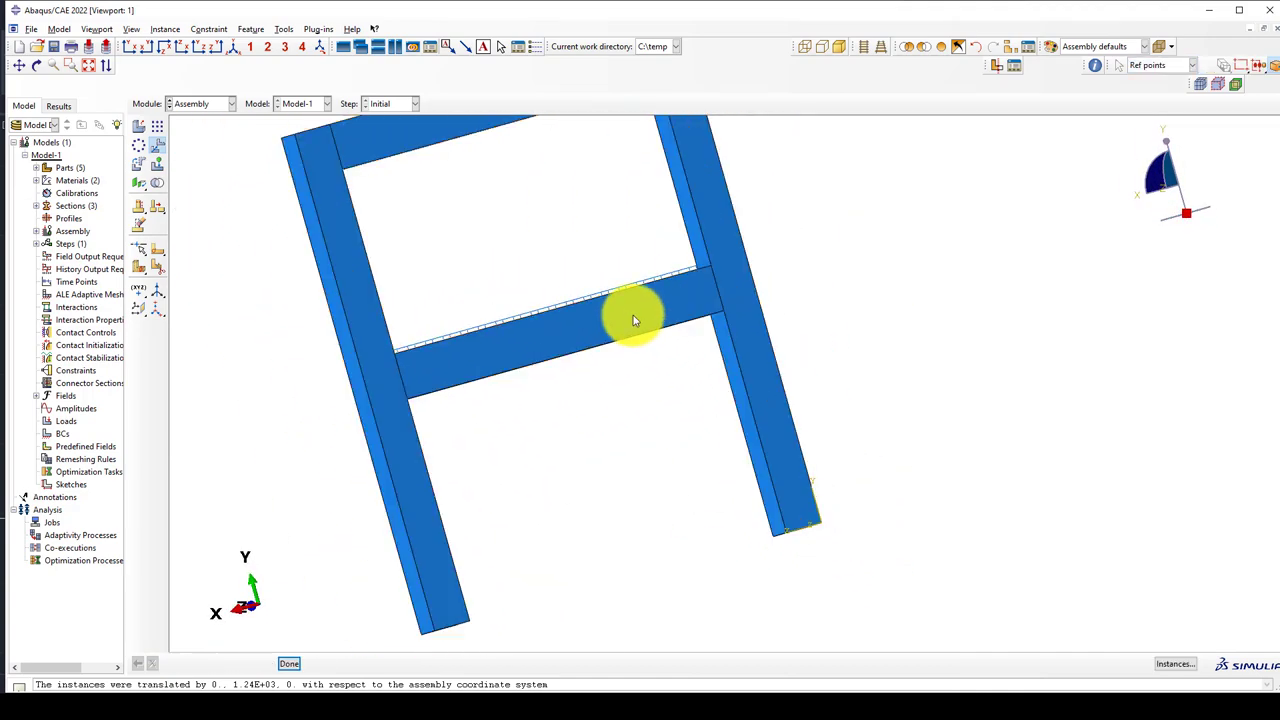
{"action": "left_click_drag", "start_coordinate": [634, 320], "coordinate": [634, 320], "text": "ctrl+alt"}
{"action": "scroll", "coordinate": [674, 297], "scroll_direction": "up", "scroll_amount": 2}
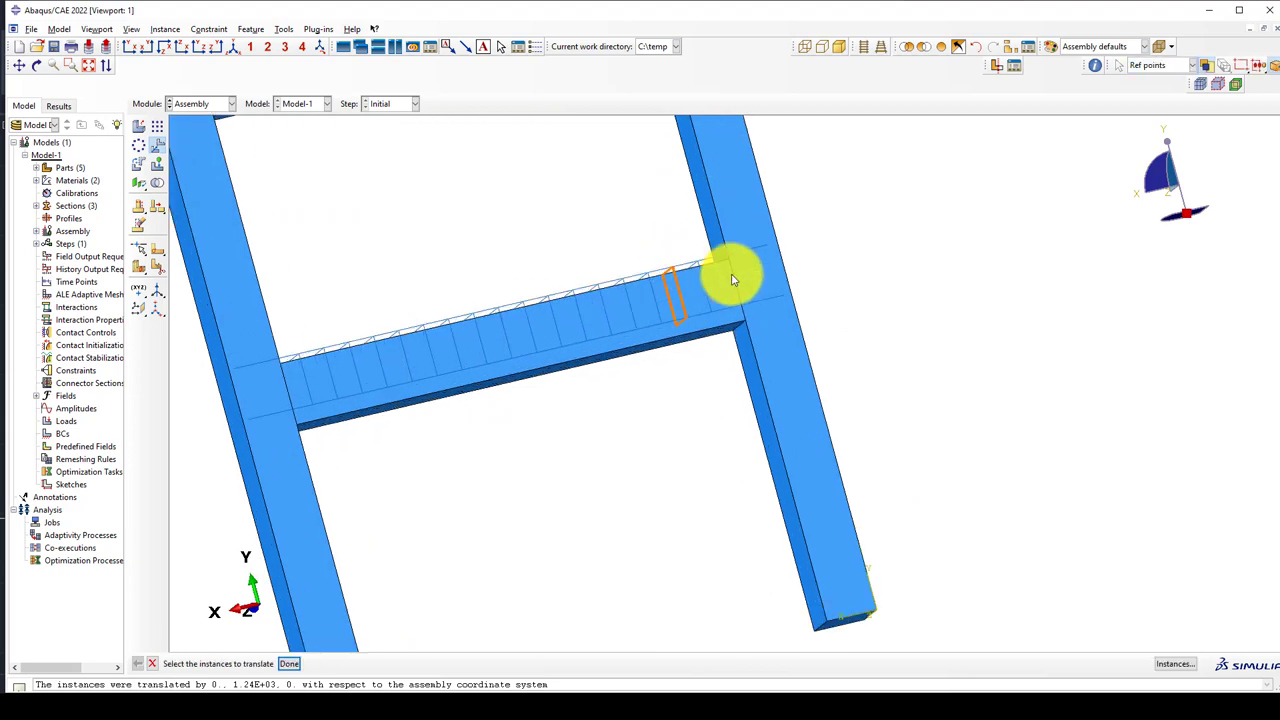
{"action": "scroll", "coordinate": [720, 275], "scroll_direction": "up", "scroll_amount": 3}
{"action": "scroll", "coordinate": [790, 305], "scroll_direction": "down", "scroll_amount": 3}
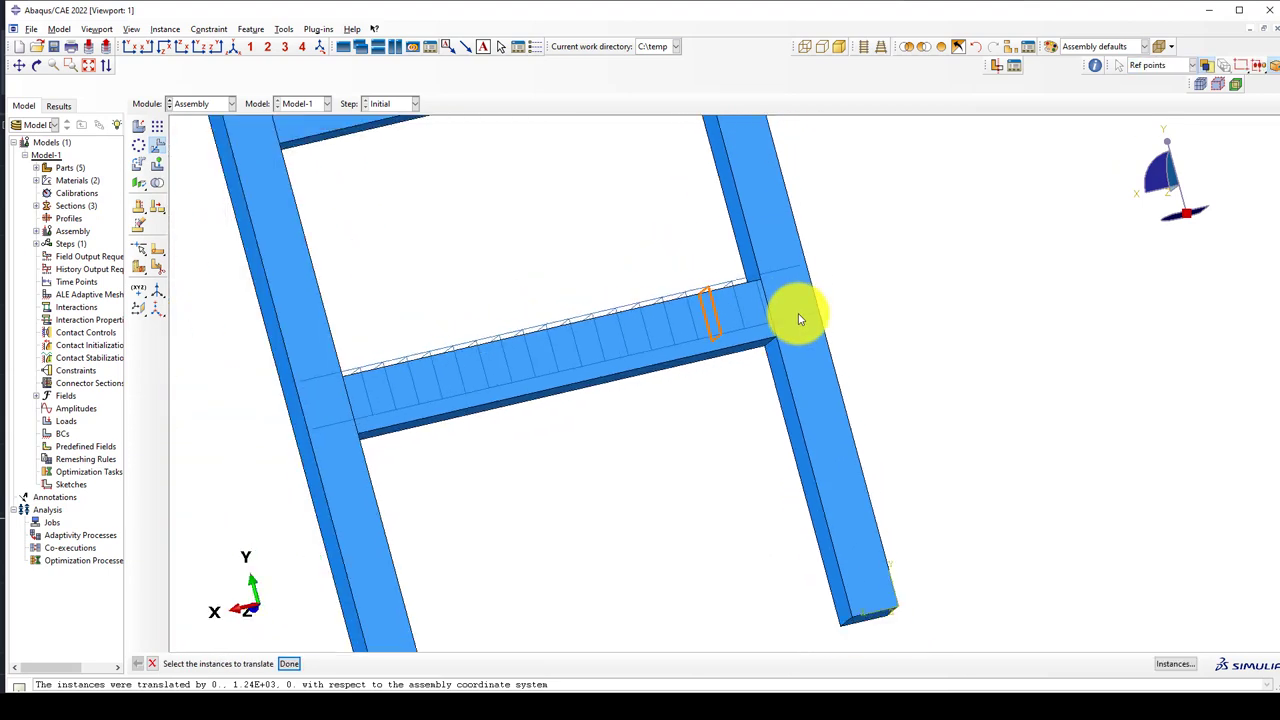
{"action": "left_click_drag", "start_coordinate": [871, 314], "coordinate": [709, 343], "text": "ctrl+alt"}
{"action": "scroll", "coordinate": [690, 343], "scroll_direction": "down", "scroll_amount": 2}
Step: Translate all beam rebars and stirrups, without the frame, by 0, -40, 20 into the middle beam
{"action": "left_click_drag", "start_coordinate": [337, 309], "coordinate": [871, 371]}
{"action": "left_click_drag", "start_coordinate": [559, 354], "coordinate": [929, 423]}
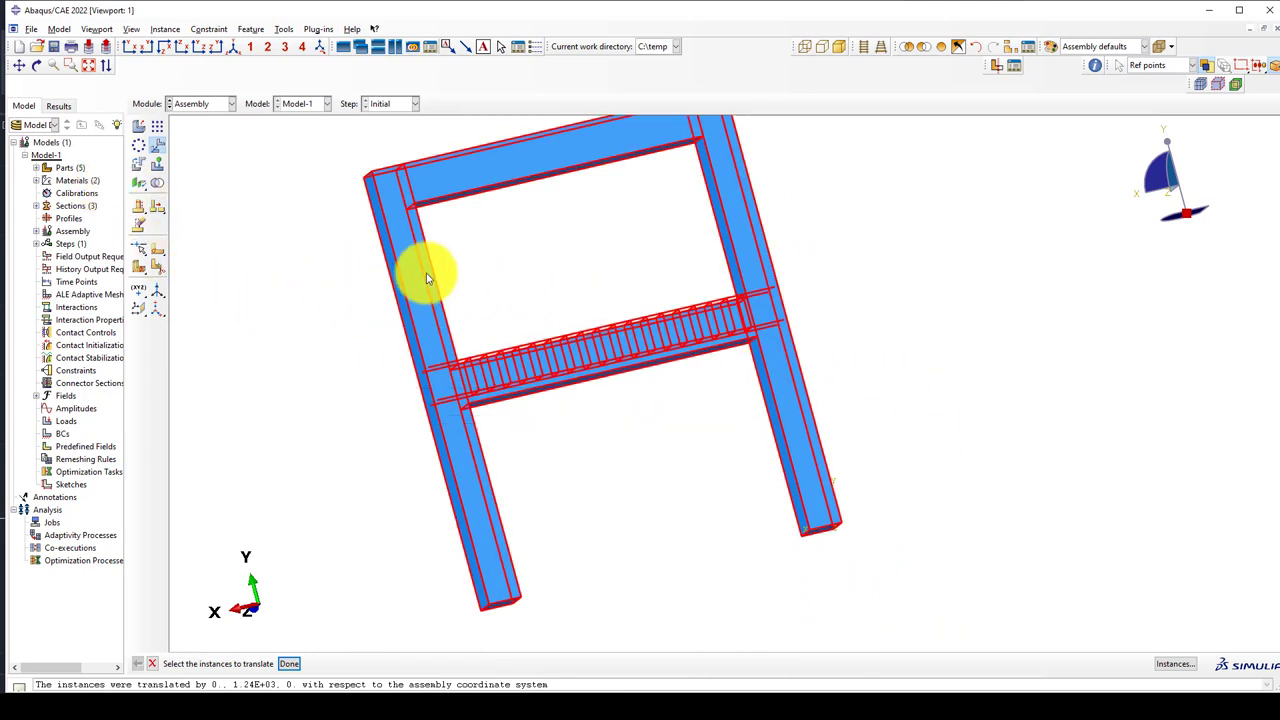
{"action": "left_click_drag", "start_coordinate": [491, 251], "coordinate": [306, 289], "text": "ctrl"}
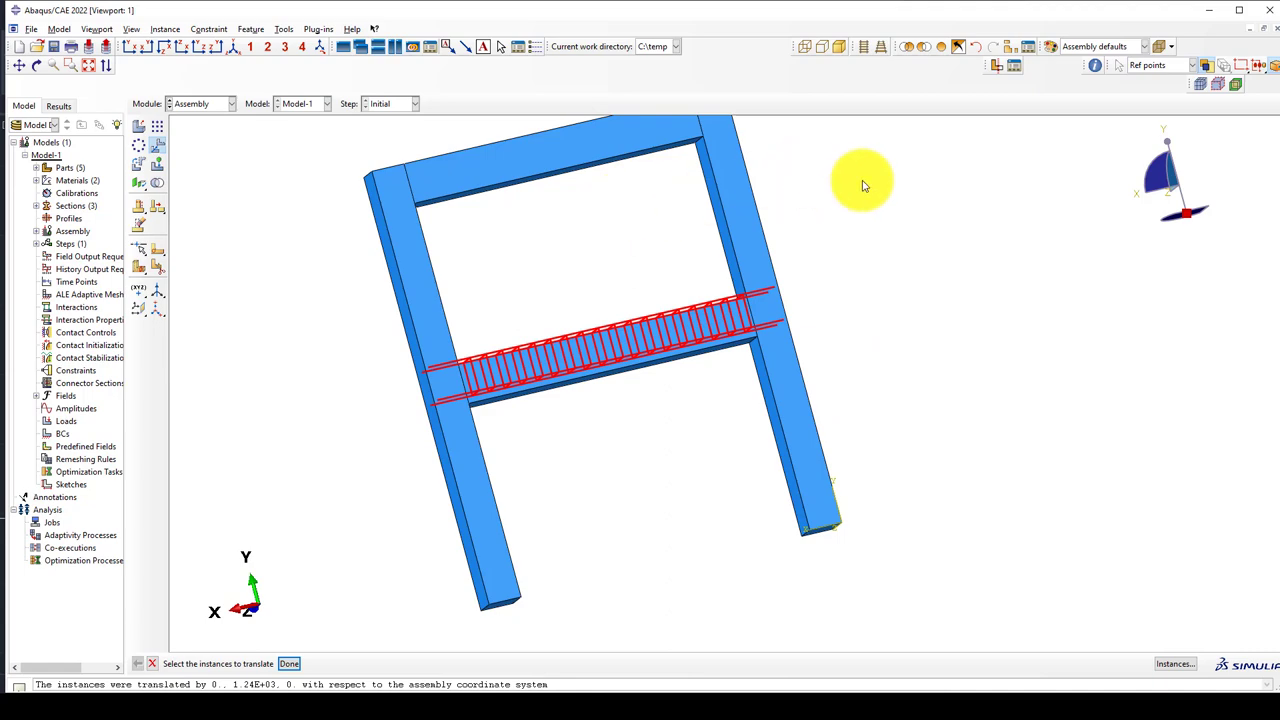
{"action": "middle_click", "coordinate": [870, 210]}
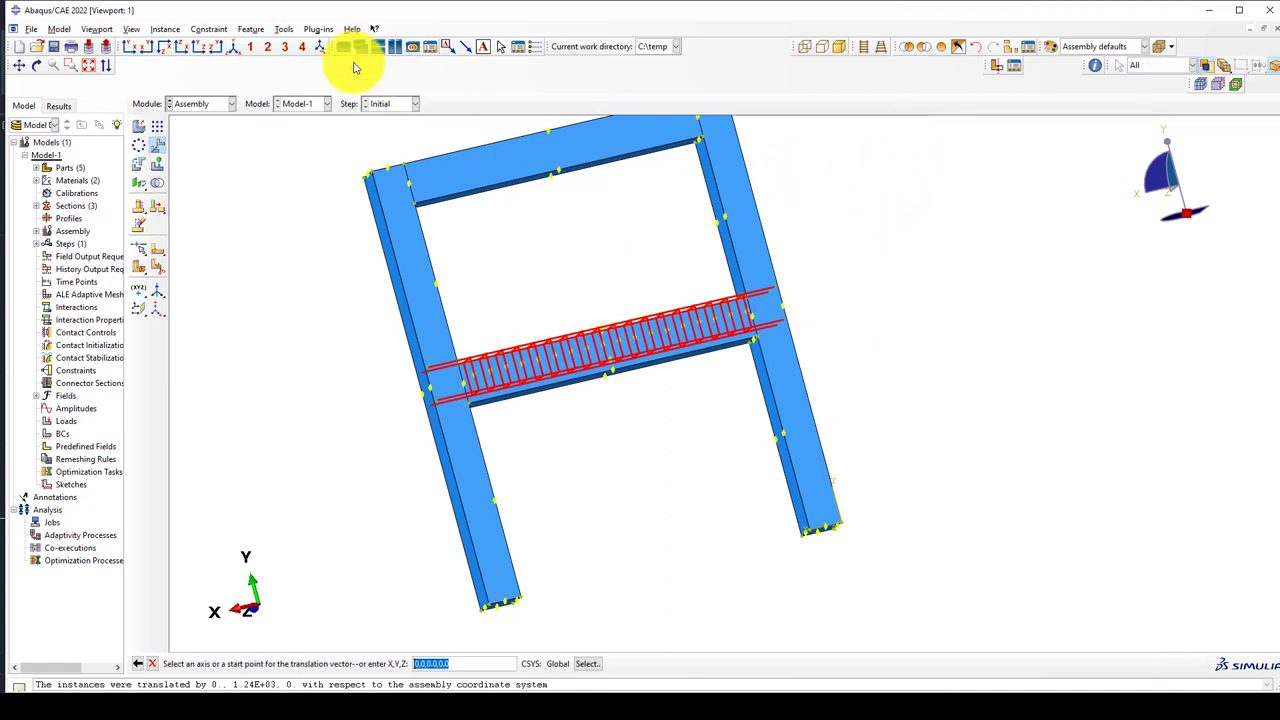
{"action": "left_click", "coordinate": [235, 46]}
{"action": "scroll", "coordinate": [826, 461], "scroll_direction": "up", "scroll_amount": 2}
{"action": "left_click_drag", "start_coordinate": [826, 461], "coordinate": [749, 371], "text": "ctrl+alt"}
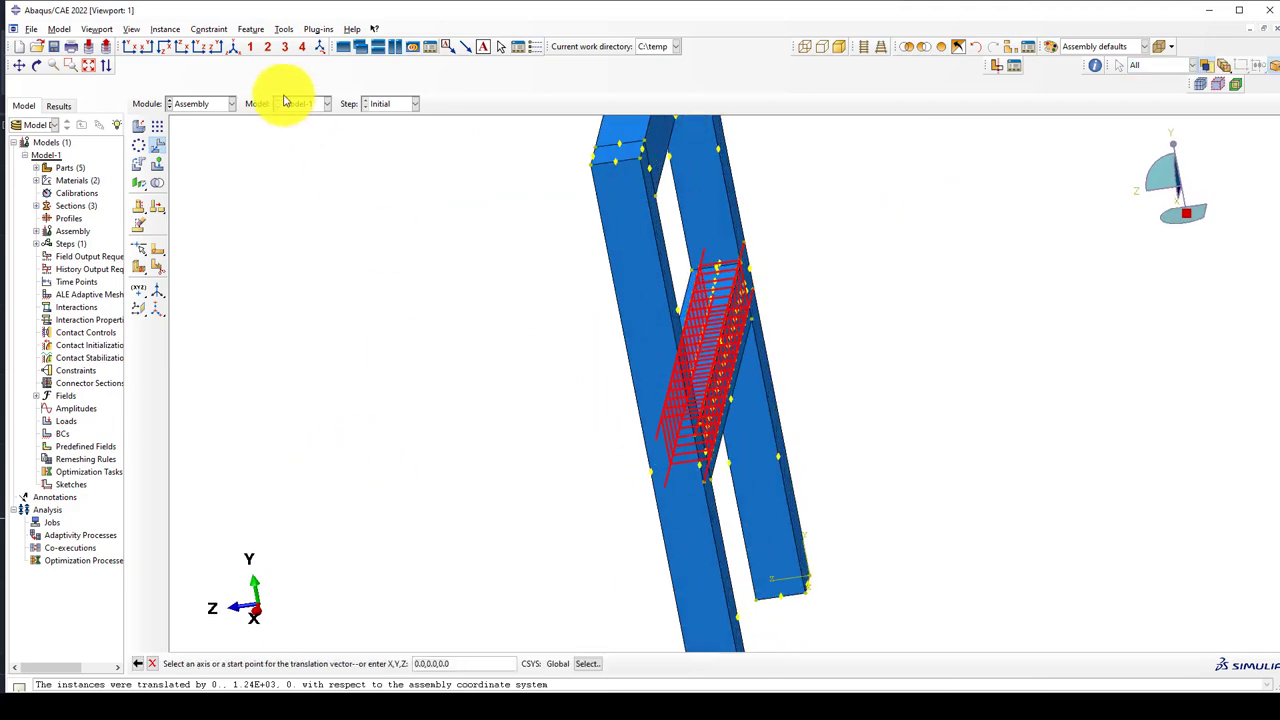
{"action": "left_click", "coordinate": [237, 47]}
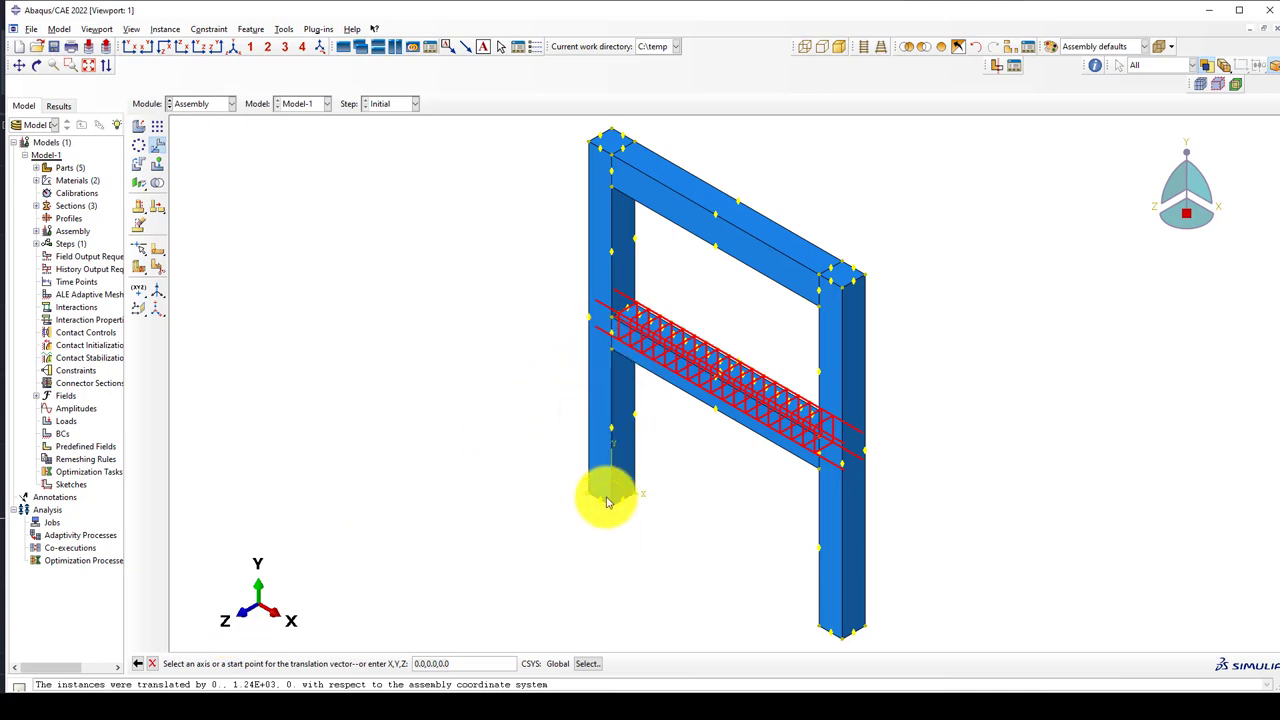
{"action": "scroll", "coordinate": [651, 343], "scroll_direction": "up", "scroll_amount": 2}
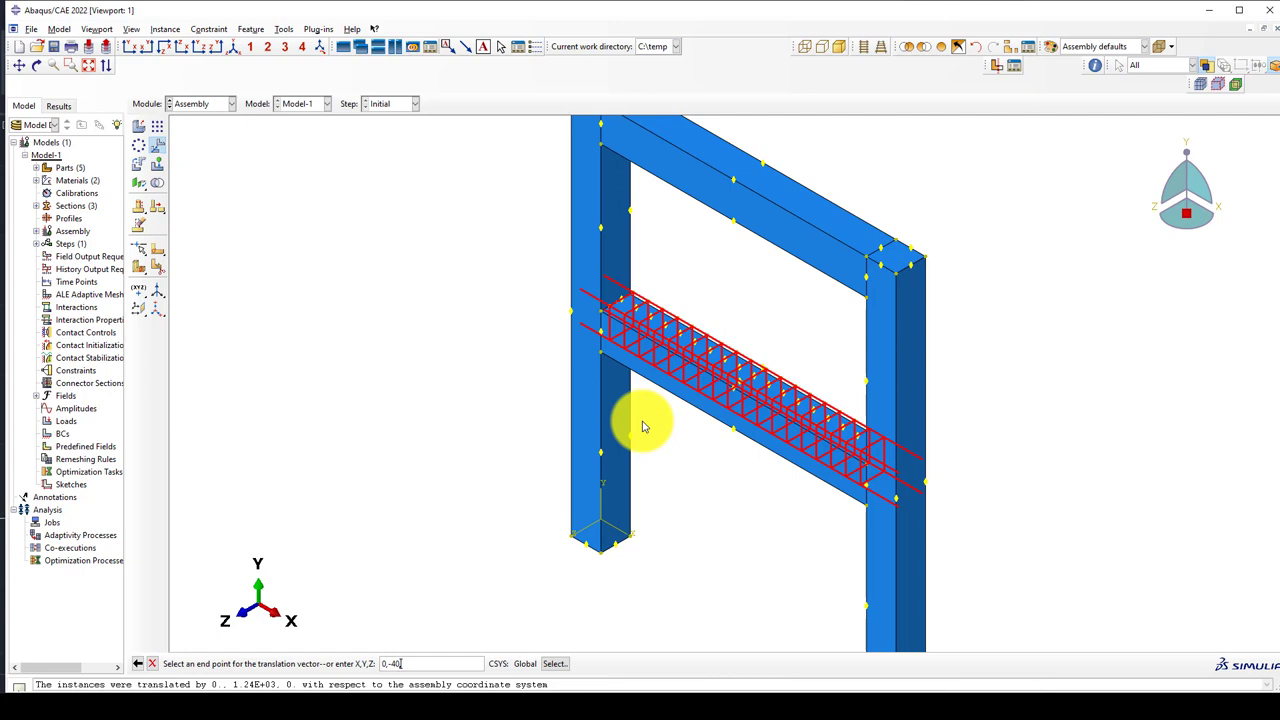
{"action": "key", "text": "Return"}
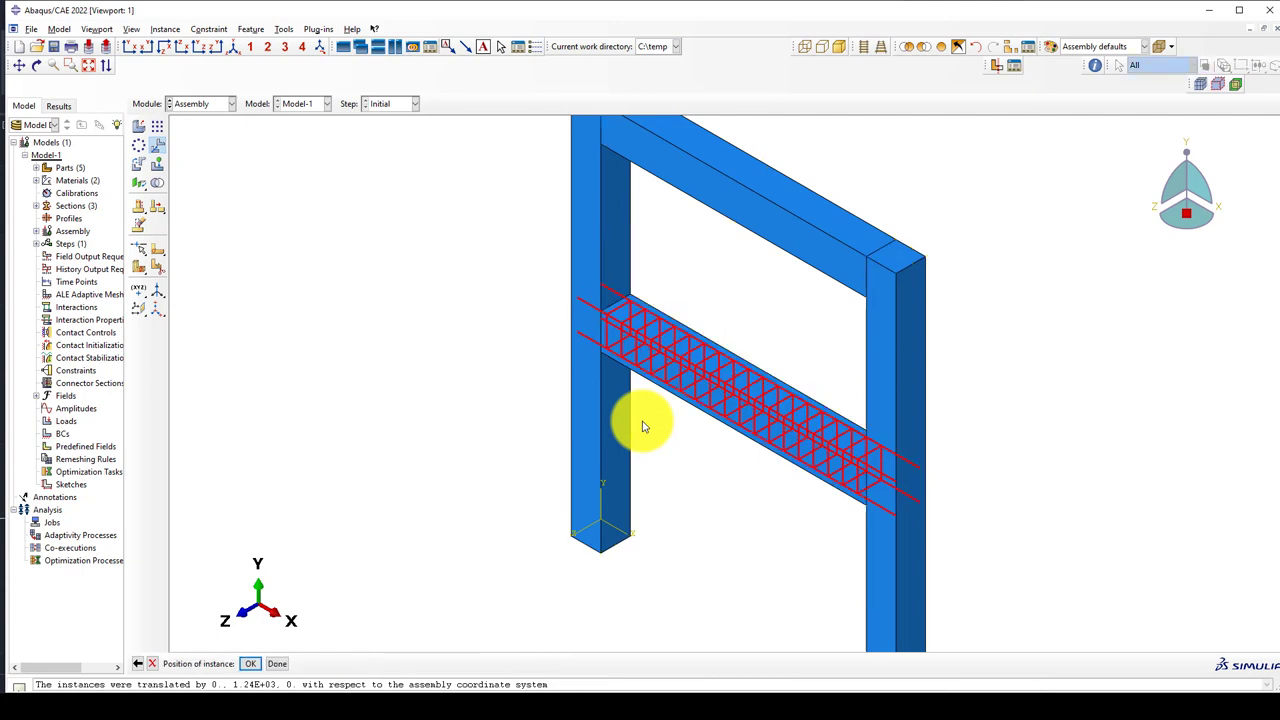
{"action": "left_click", "coordinate": [249, 665]}
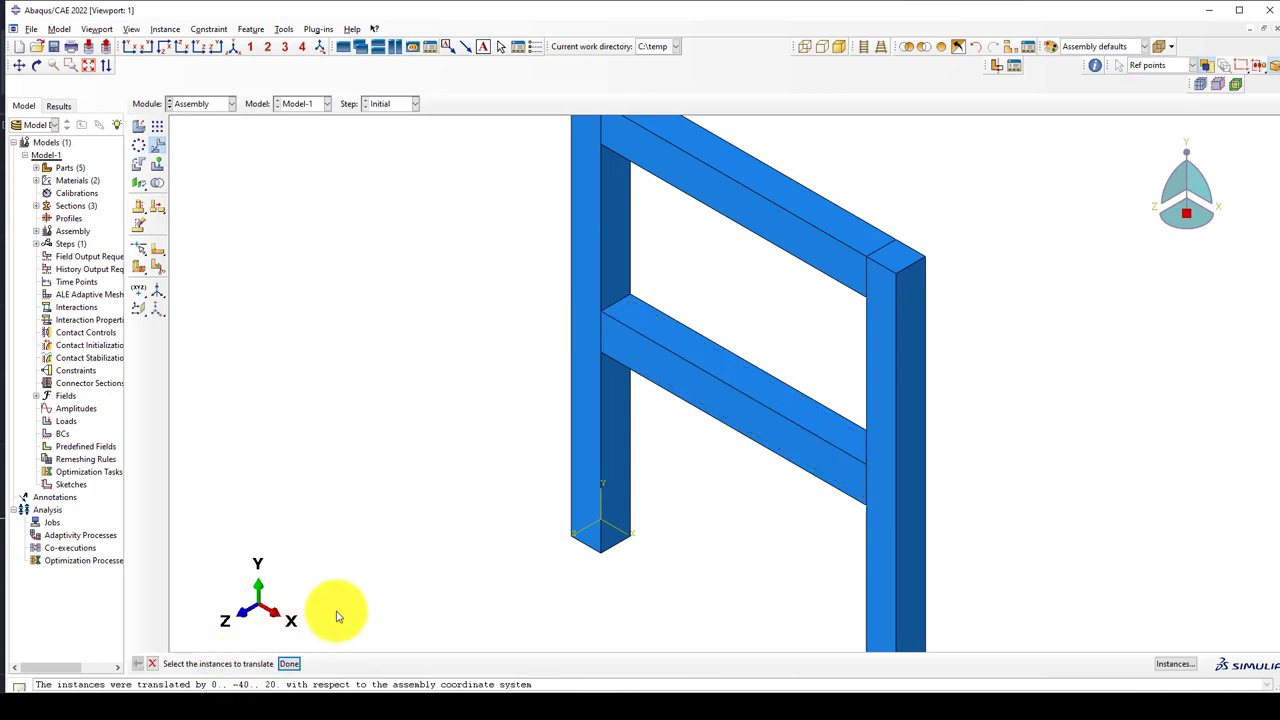
Step: Check in wireframe from several angles that the reinforcement lies inside the middle beam, and restore the shaded display
{"action": "left_click_drag", "start_coordinate": [748, 420], "coordinate": [763, 334], "text": "ctrl+alt"}
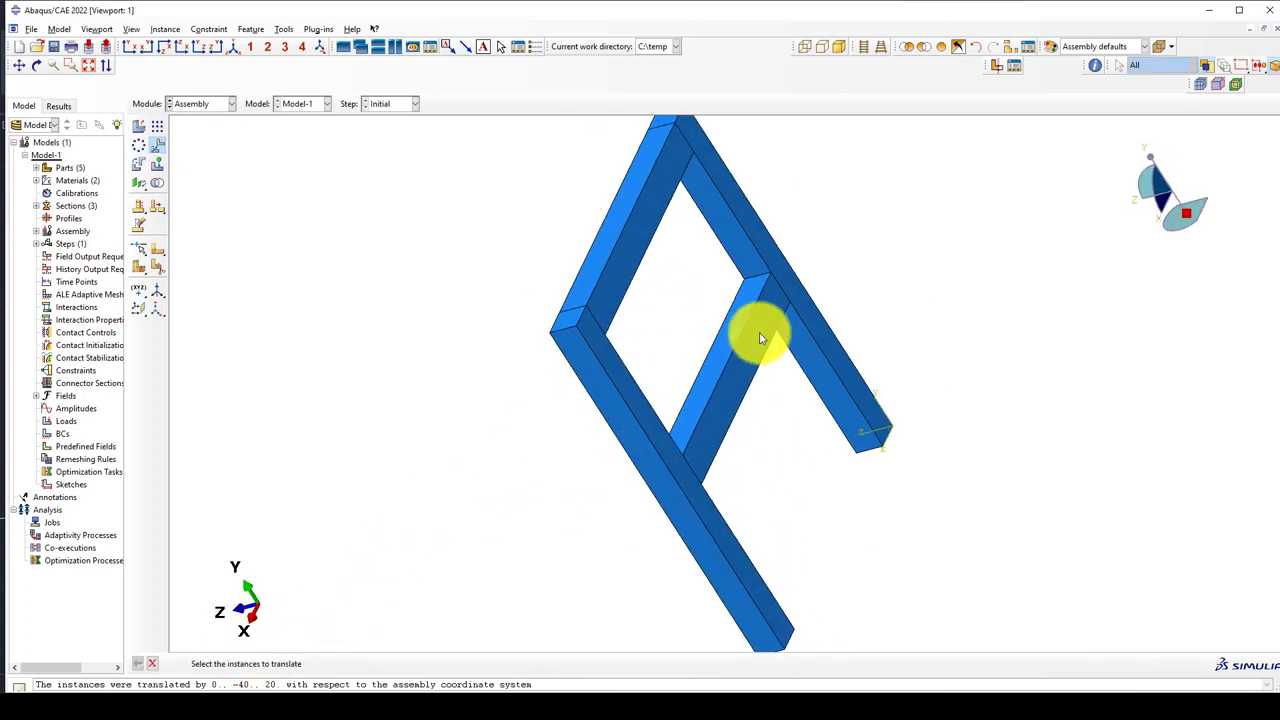
{"action": "left_click", "coordinate": [820, 47]}
{"action": "mouse_move", "coordinate": [777, 286]}
{"action": "left_mouse_down", "text": "ctrl+alt"}
{"action": "mouse_move", "coordinate": [700, 346]}
{"action": "mouse_move", "coordinate": [718, 457]}
{"action": "mouse_move", "coordinate": [746, 380]}
{"action": "mouse_move", "coordinate": [914, 334]}
{"action": "left_mouse_up", "text": "ctrl+alt"}
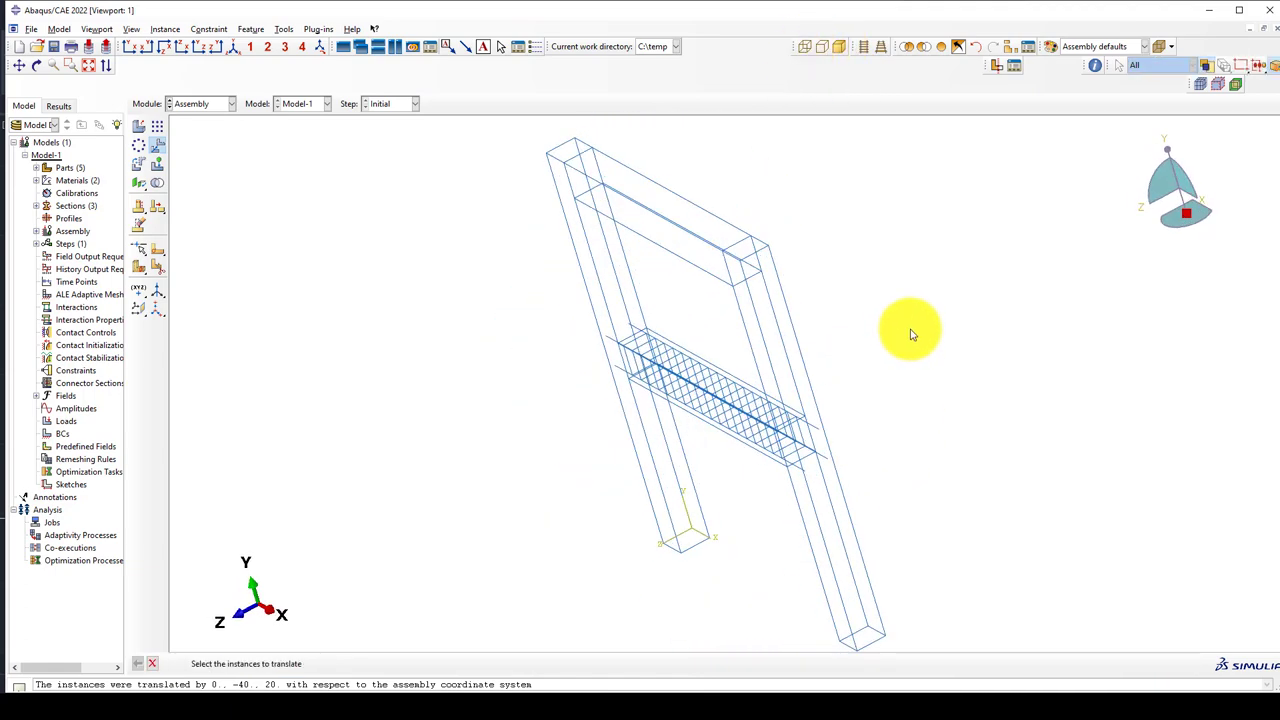
{"action": "left_click_drag", "start_coordinate": [745, 361], "coordinate": [660, 420], "text": "ctrl+alt"}
{"action": "left_click", "coordinate": [651, 423]}
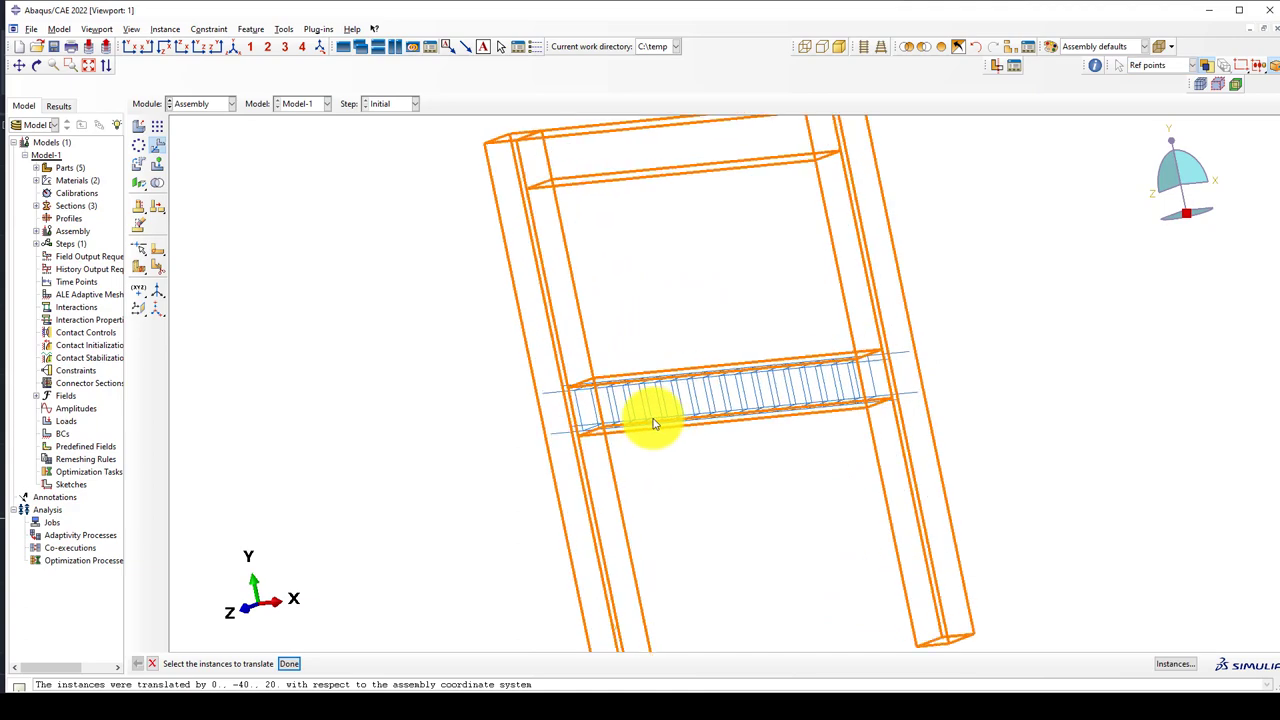
{"action": "left_click", "coordinate": [503, 409]}
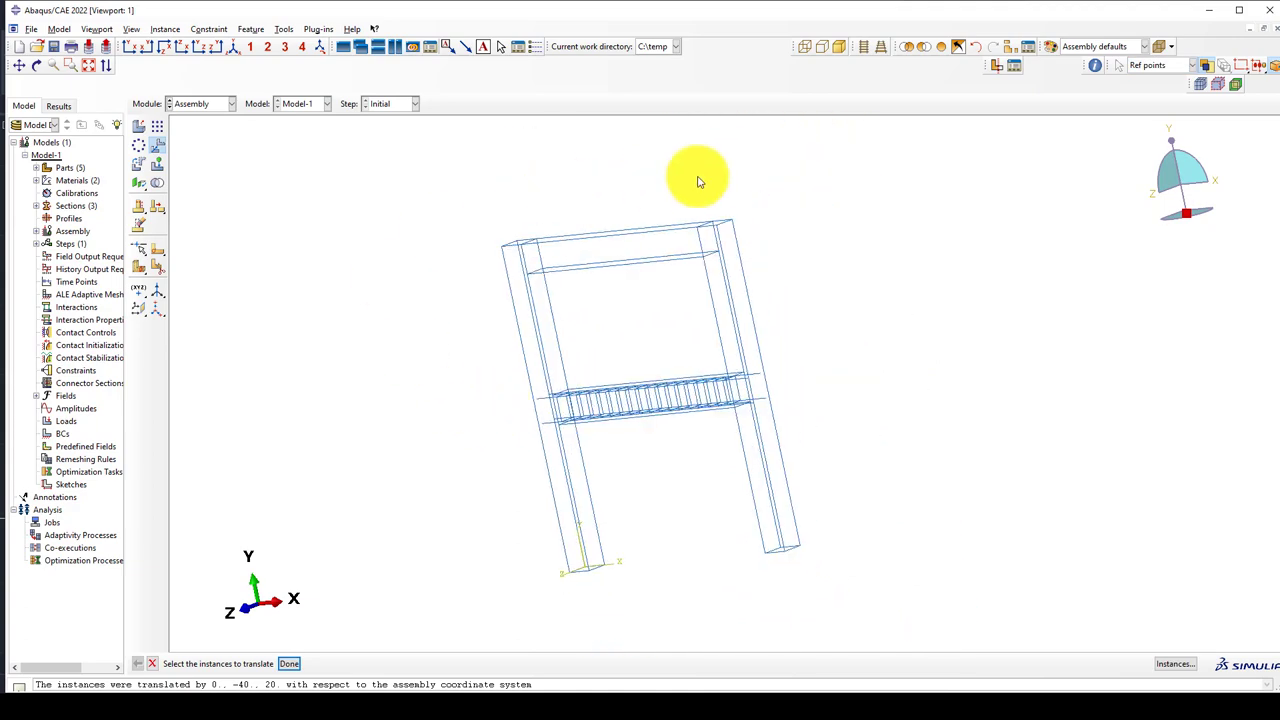
{"action": "left_click", "coordinate": [838, 47]}
{"action": "mouse_move", "coordinate": [763, 354]}
{"action": "left_mouse_down", "text": "ctrl+alt"}
{"action": "mouse_move", "coordinate": [695, 385]}
{"action": "mouse_move", "coordinate": [703, 314]}
{"action": "mouse_move", "coordinate": [600, 386]}
{"action": "left_mouse_up", "text": "ctrl+alt"}
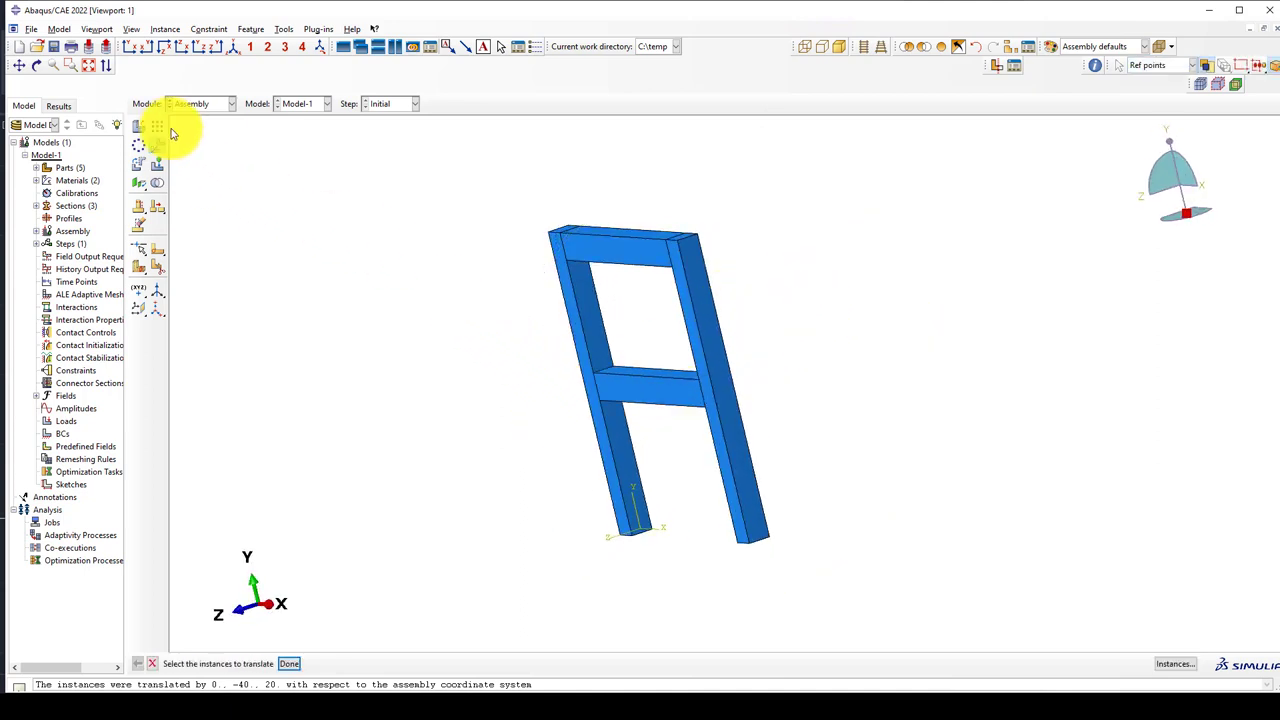
Step: Set up a linear pattern of the beam reinforcement without the frame: 2 along the Y axis at offset 1320, and 1 in direction 2
{"action": "left_click", "coordinate": [163, 127]}
{"action": "left_click_drag", "start_coordinate": [550, 322], "coordinate": [798, 445]}
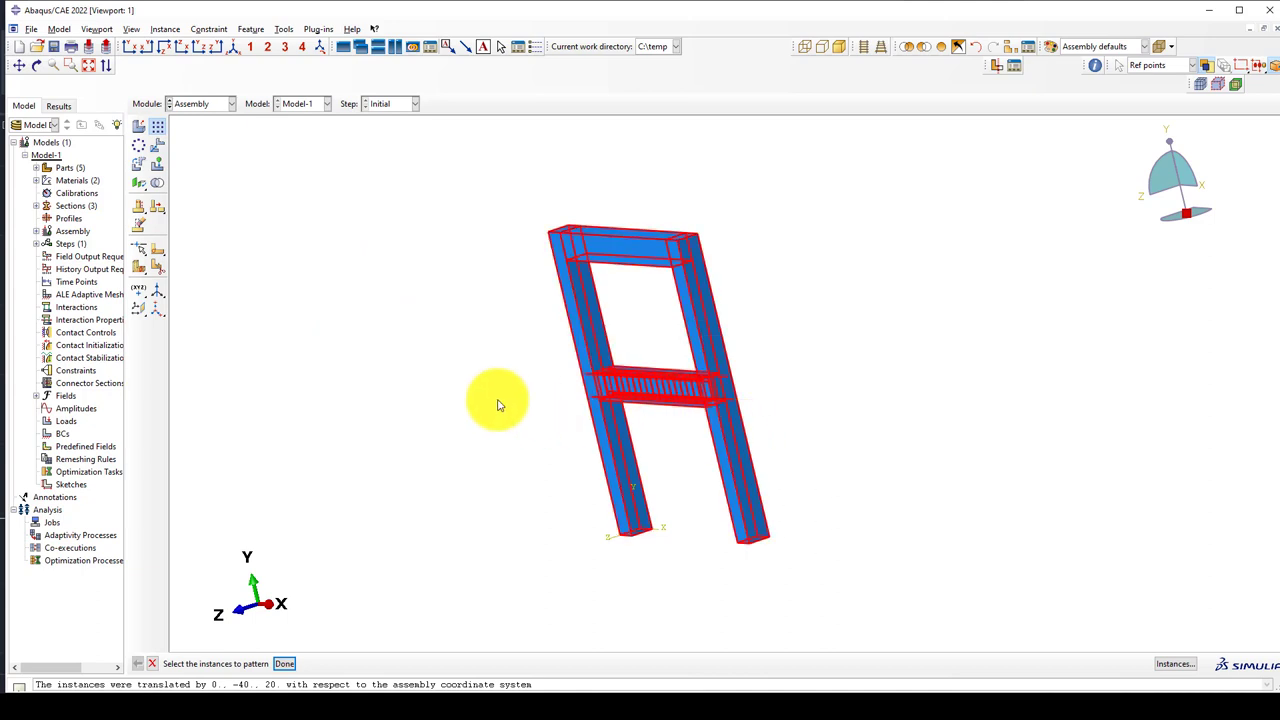
{"action": "left_click_drag", "start_coordinate": [808, 249], "coordinate": [465, 300], "text": "ctrl"}
{"action": "middle_click", "coordinate": [560, 405]}
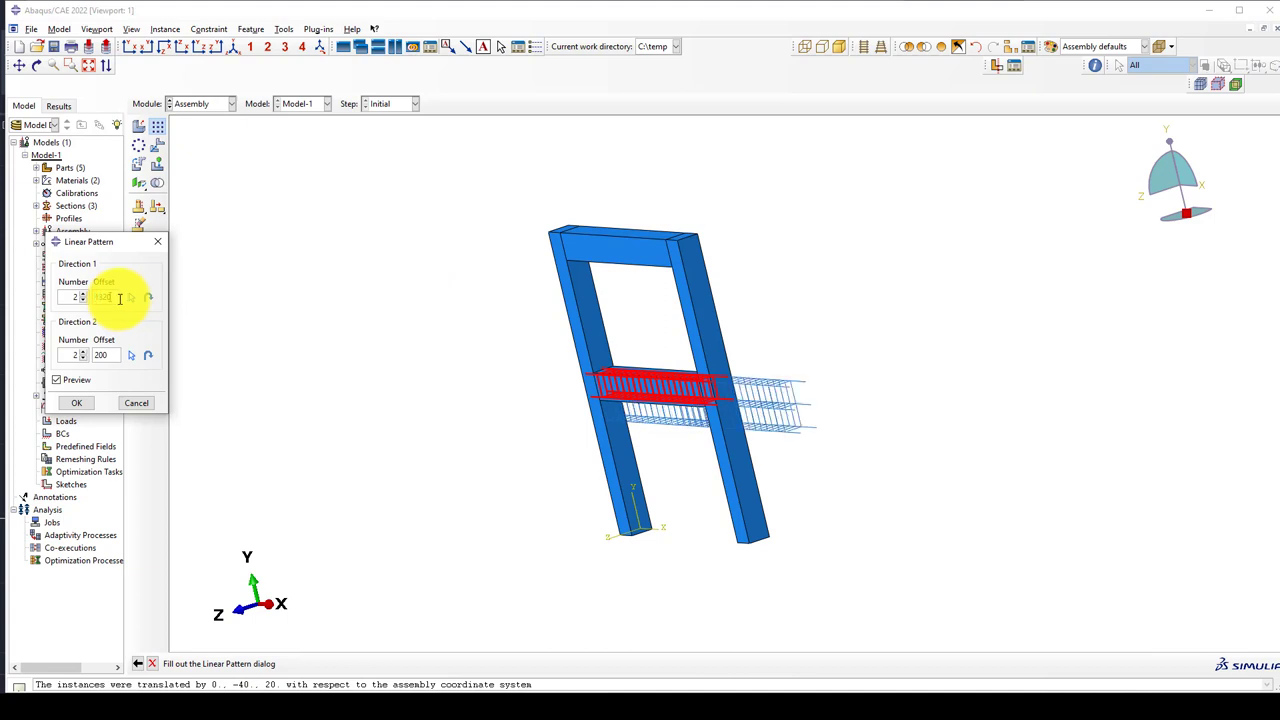
{"action": "left_click", "coordinate": [130, 298]}
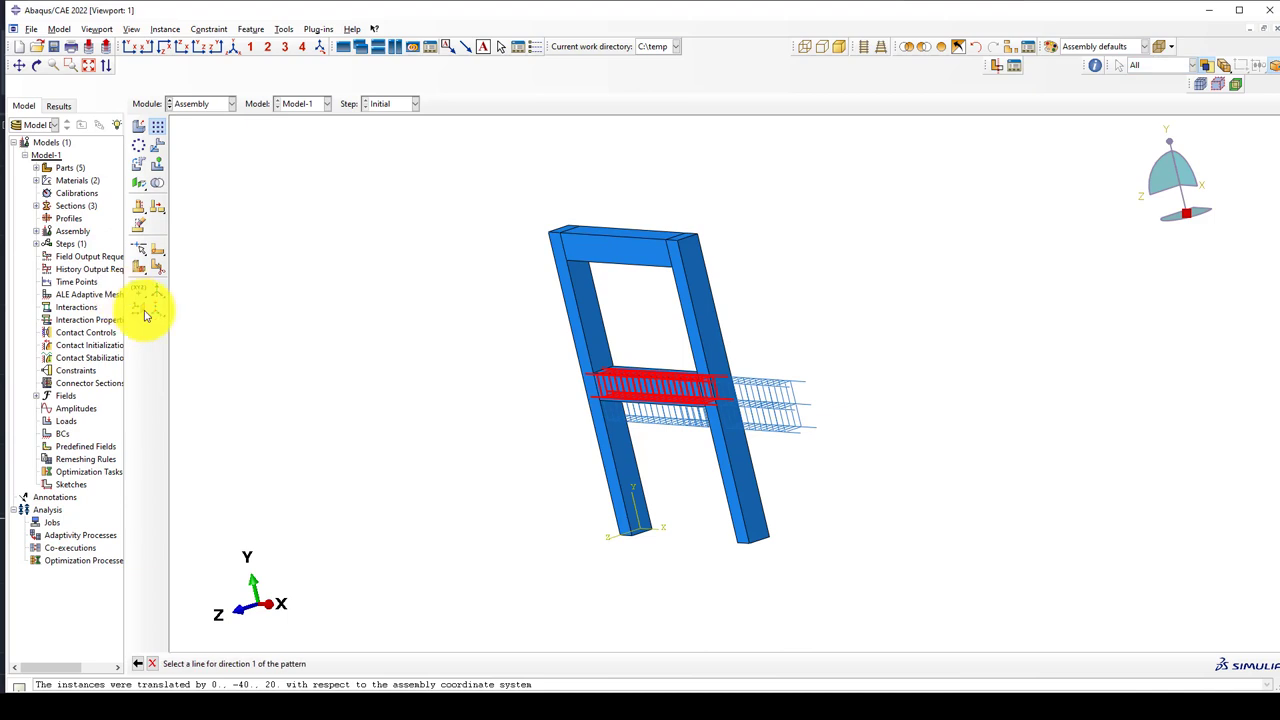
{"action": "left_click", "coordinate": [635, 487]}
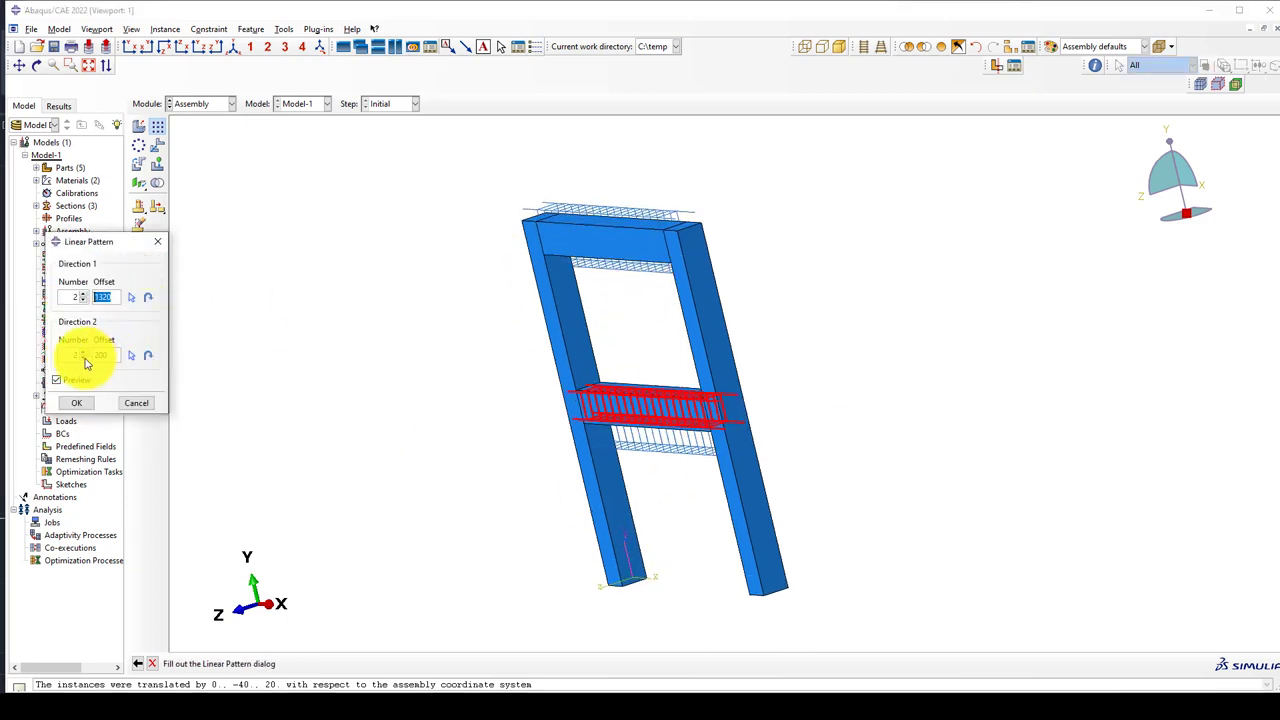
{"action": "scroll", "coordinate": [643, 255], "scroll_direction": "up", "scroll_amount": 1}
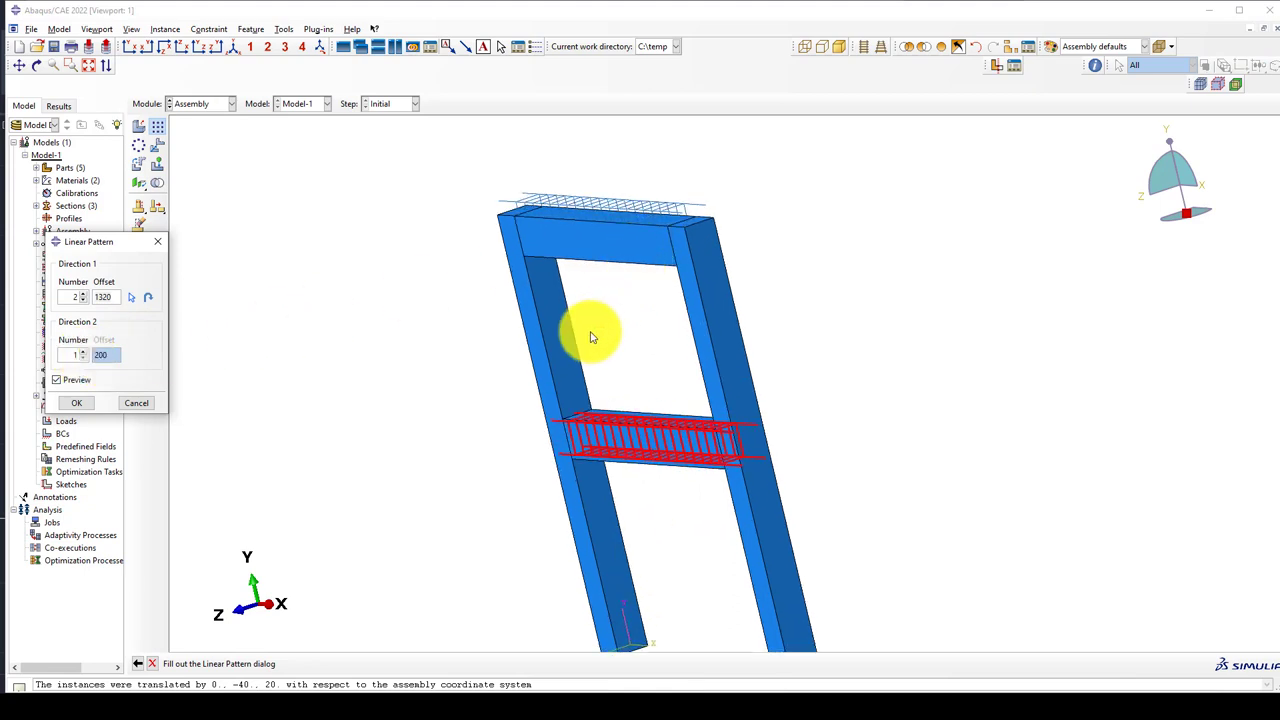
Step: Check the pattern preview against the top beam in front and isometric views, set the direction 1 offset to 1220, and create the pattern
{"action": "left_click", "coordinate": [131, 46]}
{"action": "scroll", "coordinate": [480, 218], "scroll_direction": "down", "scroll_amount": 3}
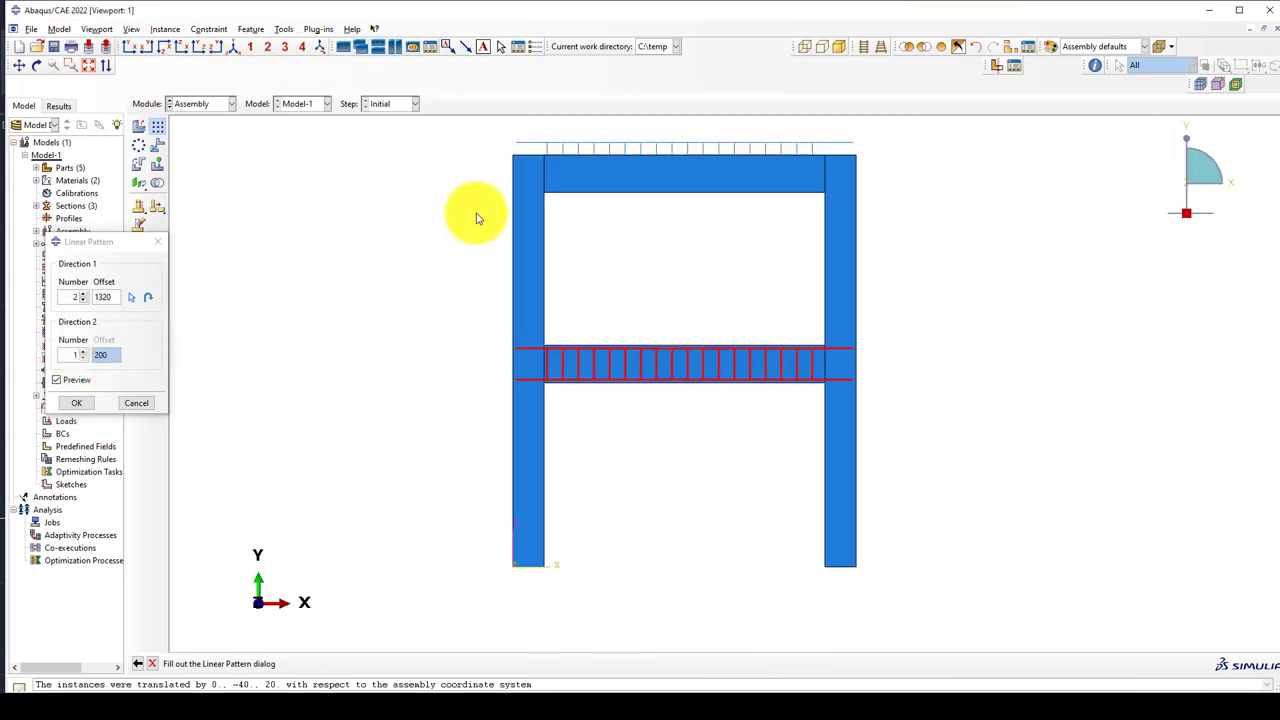
{"action": "scroll", "coordinate": [728, 186], "scroll_direction": "up", "scroll_amount": 1}
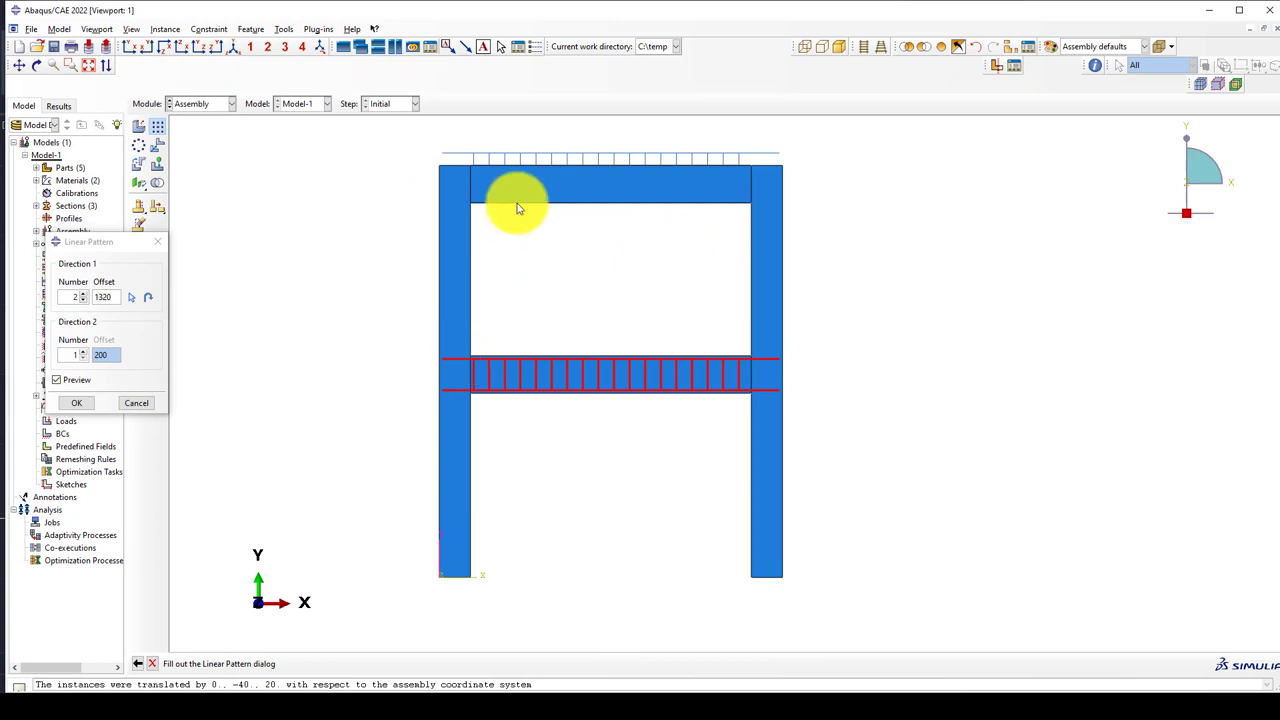
{"action": "left_click", "coordinate": [233, 46]}
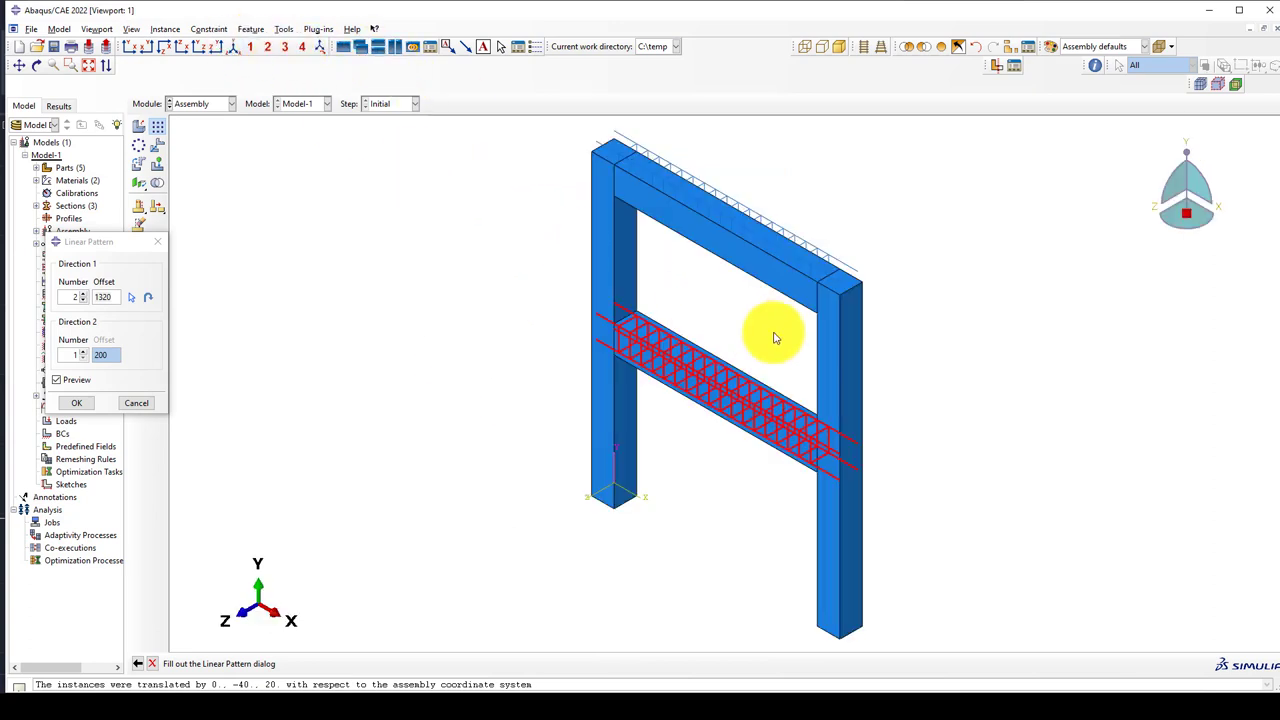
{"action": "left_click", "coordinate": [100, 297]}
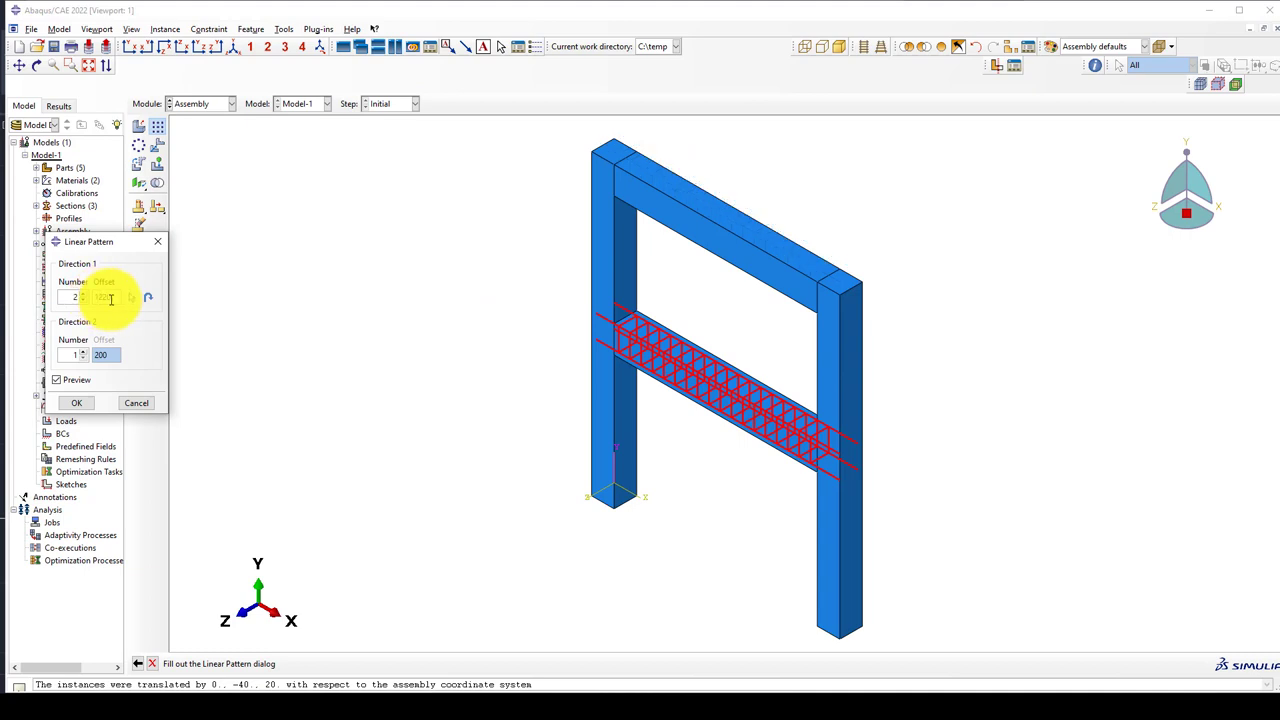
{"action": "left_click", "coordinate": [77, 405]}
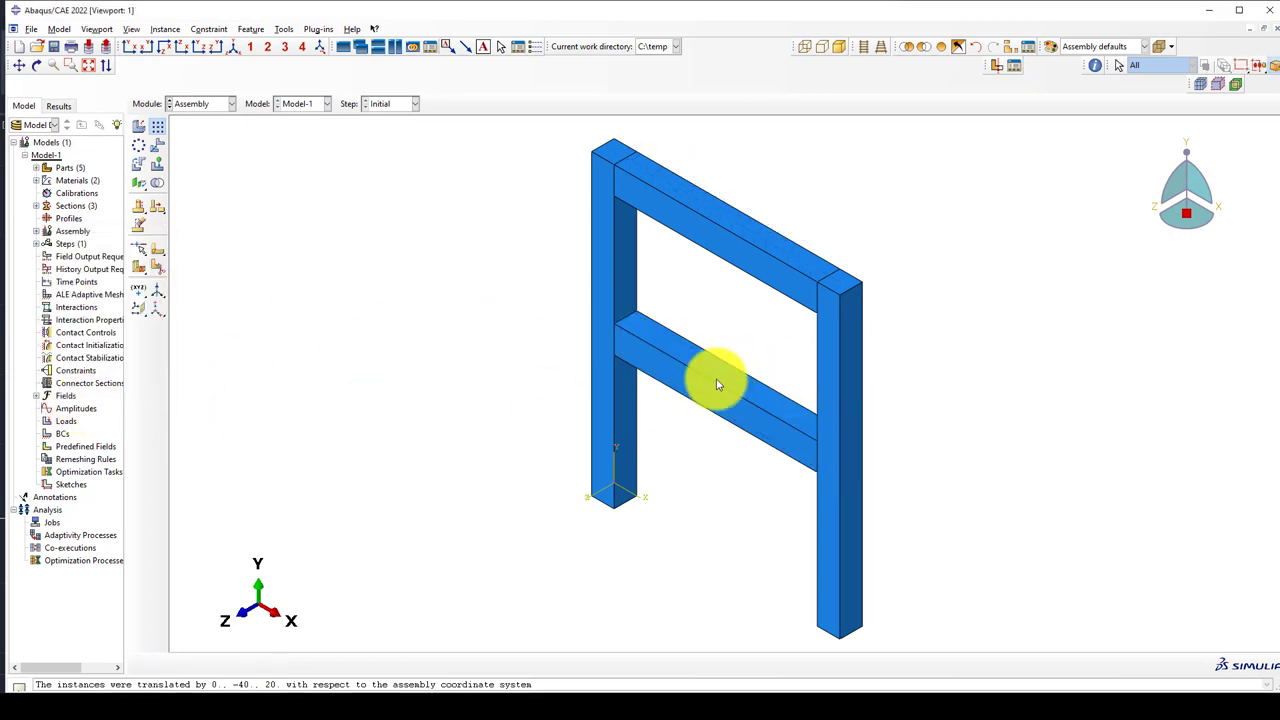
Step: Display the assembly in wireframe and inspect the reinforcement in the middle and top beams
{"action": "left_click", "coordinate": [804, 46]}
{"action": "scroll", "coordinate": [777, 271], "scroll_direction": "up", "scroll_amount": 3}
{"action": "scroll", "coordinate": [595, 265], "scroll_direction": "down", "scroll_amount": 1}
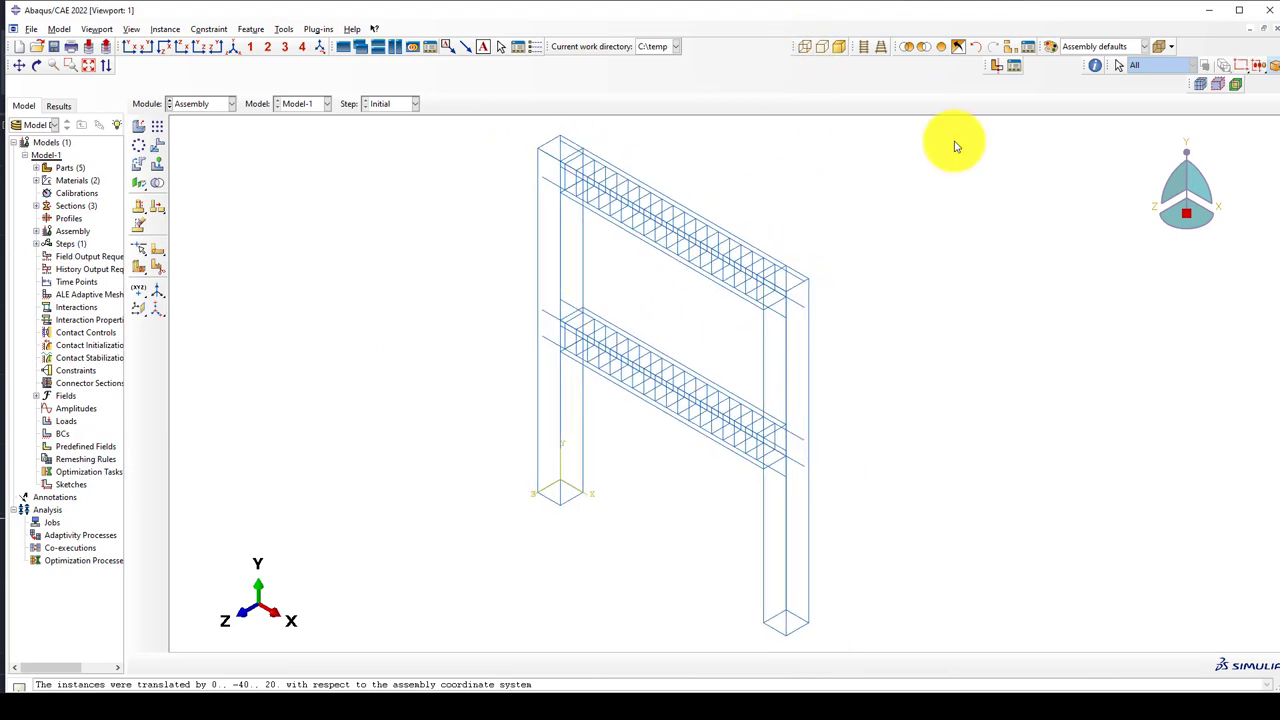
Step: Bring all hidden instances back into the wireframe display and inspect the reinforcement of the complete frame
{"action": "left_click", "coordinate": [957, 47]}
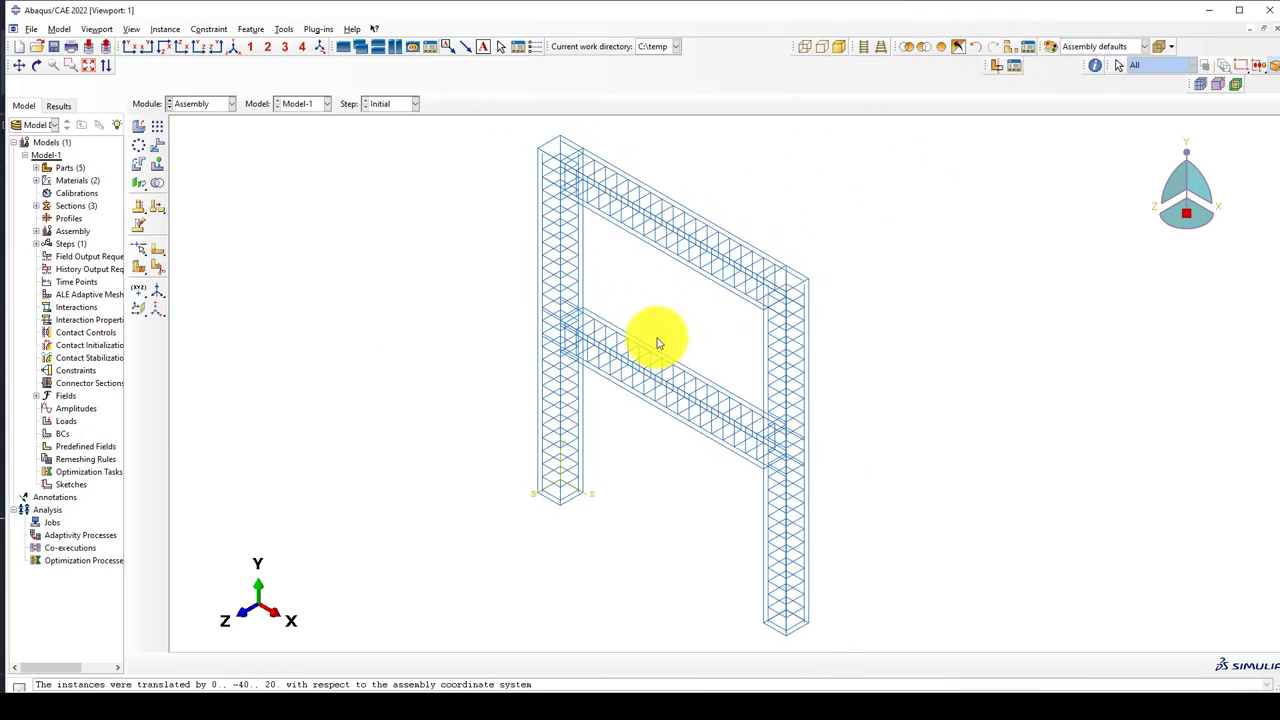
{"action": "left_click_drag", "start_coordinate": [657, 343], "coordinate": [790, 400]}
{"action": "left_click_drag", "start_coordinate": [717, 309], "coordinate": [680, 321]}
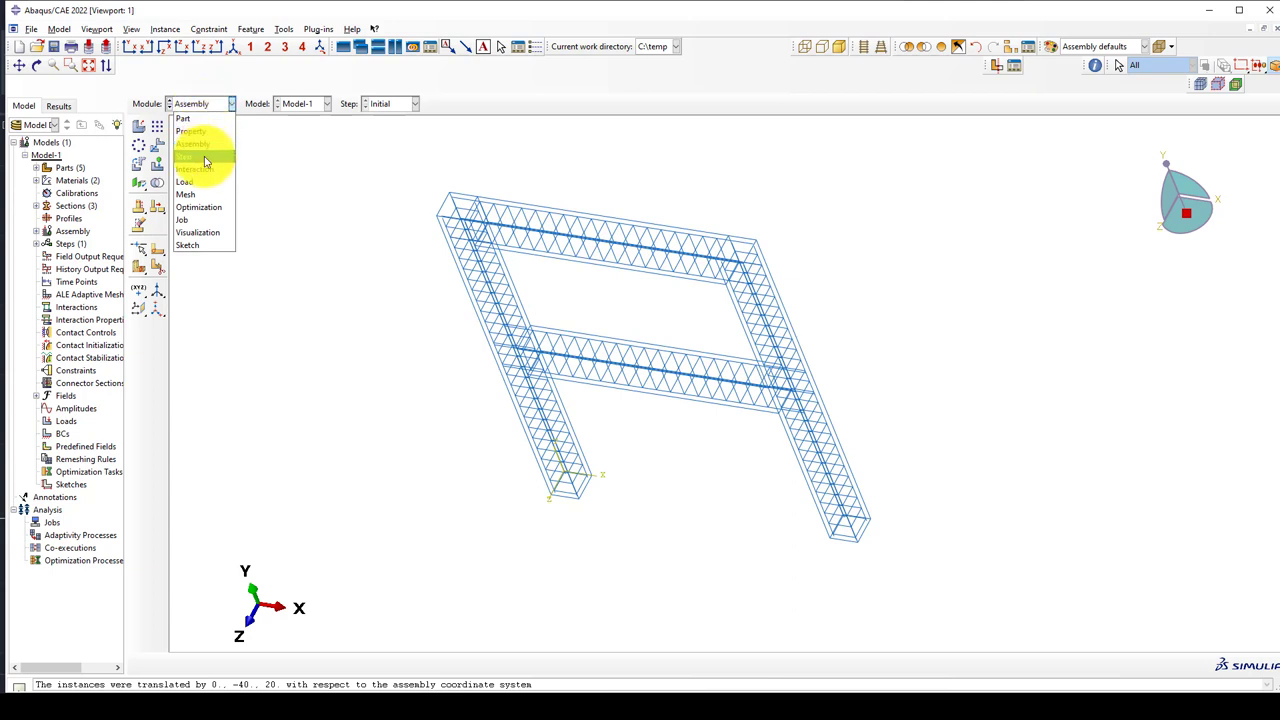
Step: Switch to the Step module and show the assembly in shaded display
{"action": "left_click", "coordinate": [205, 157]}
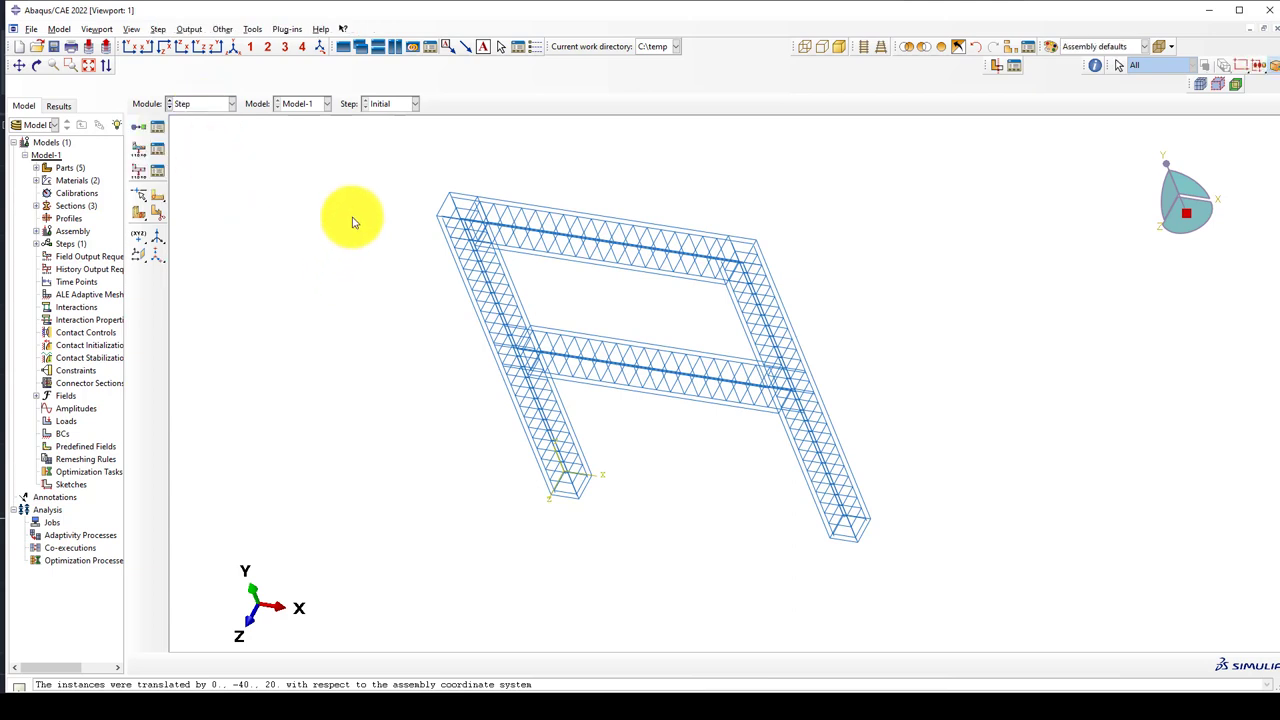
{"action": "left_click", "coordinate": [841, 48]}
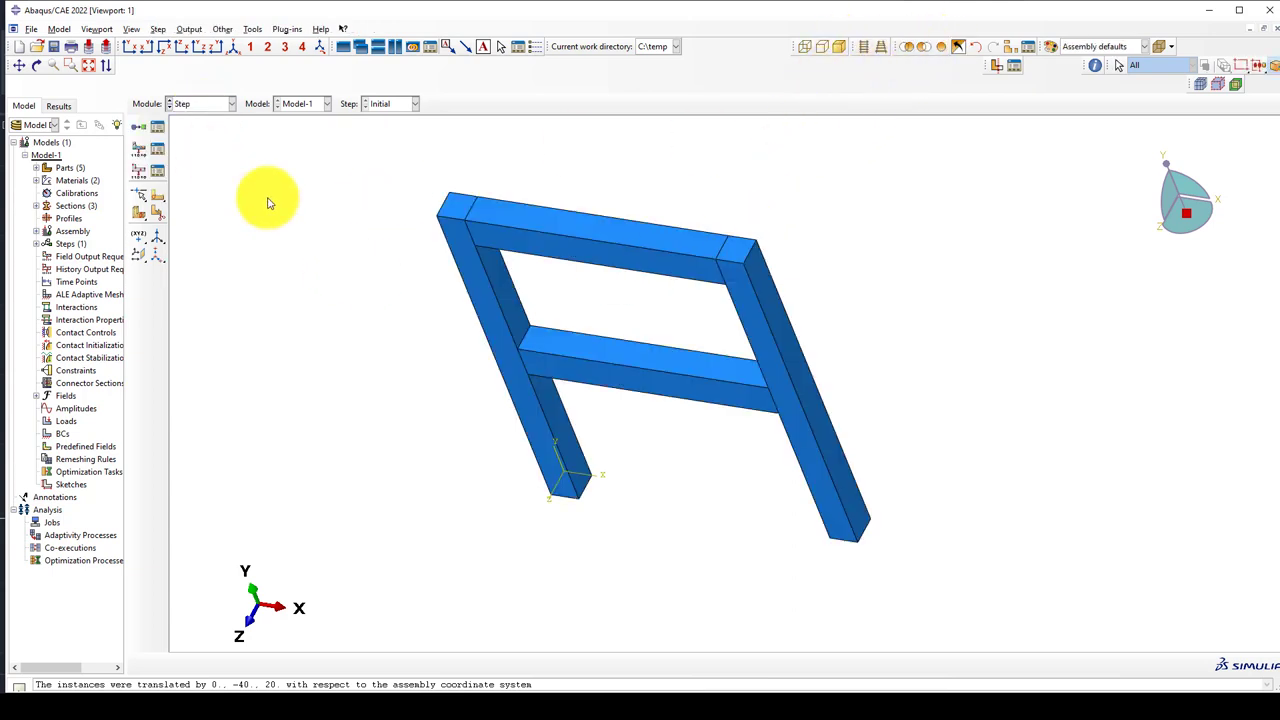
{"action": "left_click", "coordinate": [200, 104]}
{"action": "left_click", "coordinate": [206, 106]}
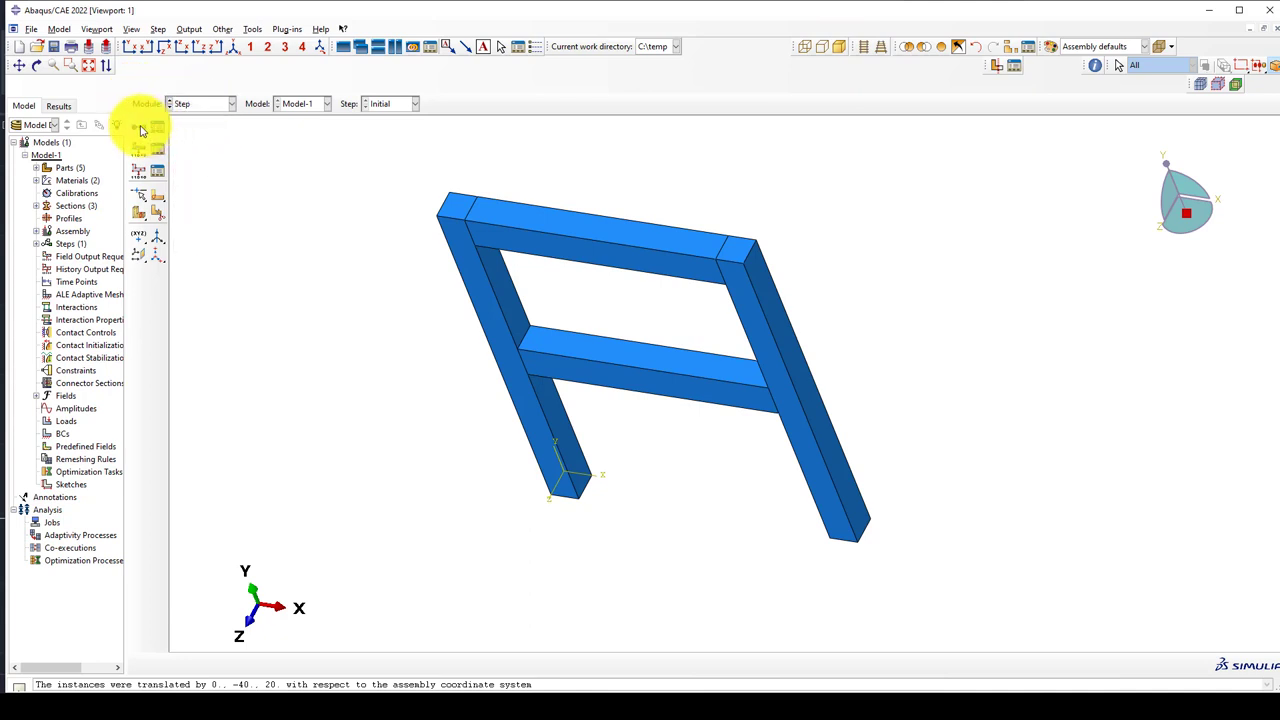
Step: Start a new analysis step after Initial and review the general procedure types, including the dynamic and static ones
{"action": "left_click", "coordinate": [139, 128]}
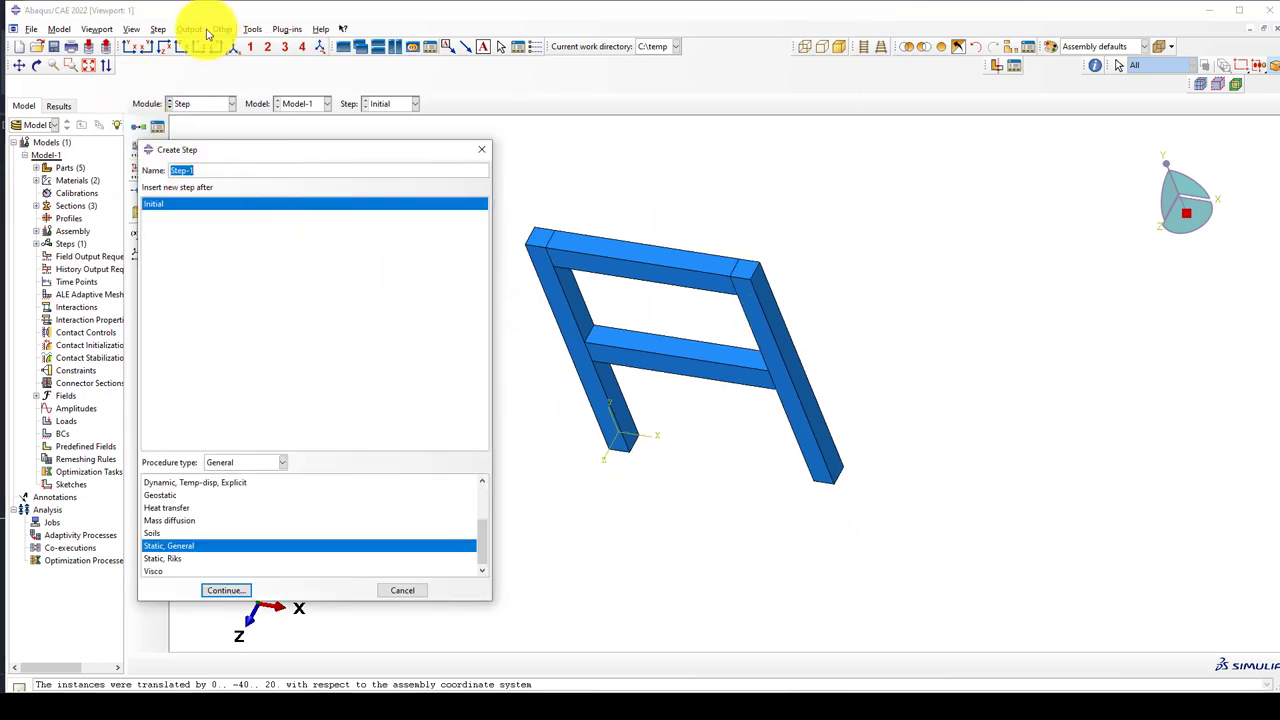
{"action": "left_click_drag", "start_coordinate": [600, 250], "coordinate": [660, 232], "text": "ctrl+alt"}
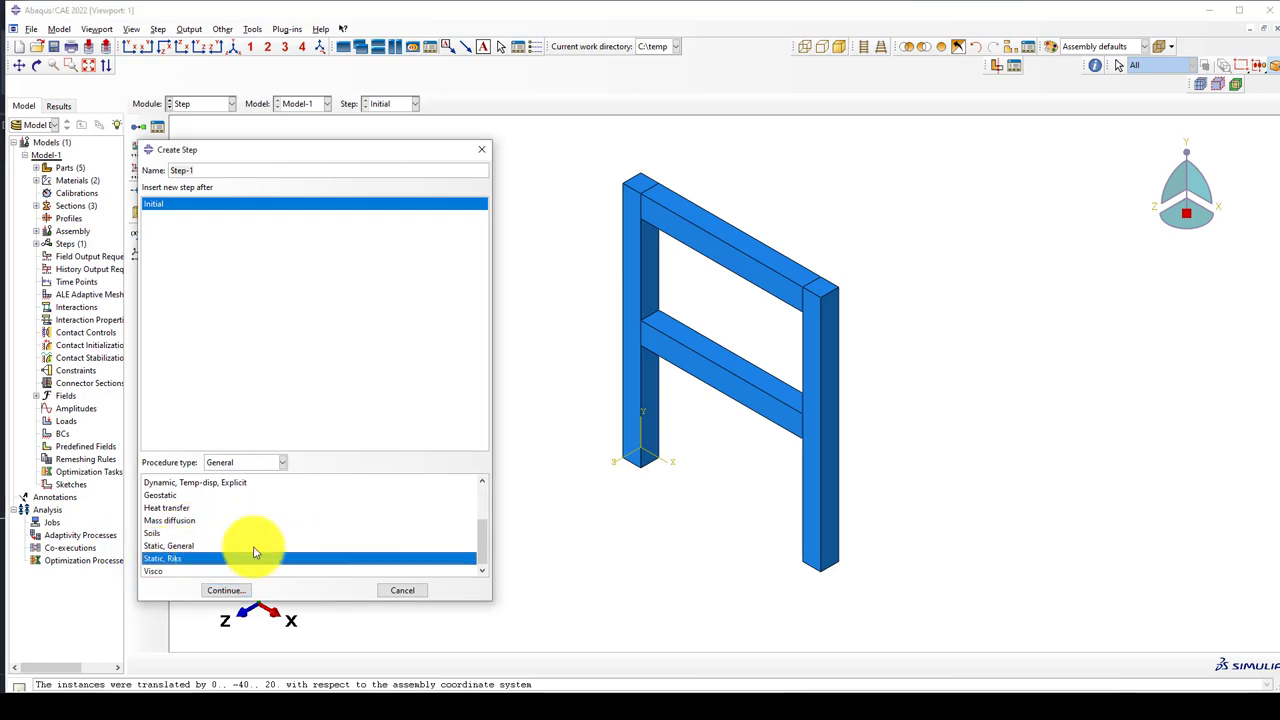
{"action": "scroll", "coordinate": [180, 535], "scroll_direction": "up", "scroll_amount": 2}
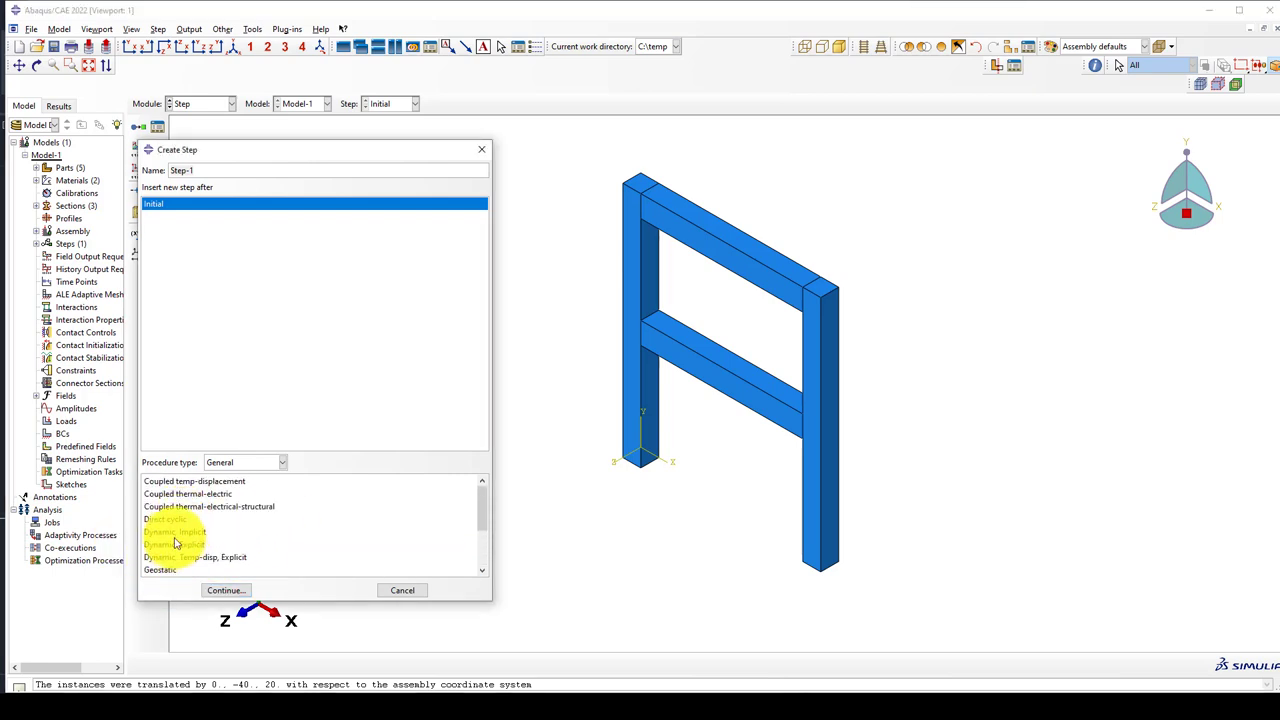
{"action": "left_click", "coordinate": [172, 531]}
{"action": "left_click", "coordinate": [178, 544]}
{"action": "scroll", "coordinate": [292, 540], "scroll_direction": "down", "scroll_amount": 2}
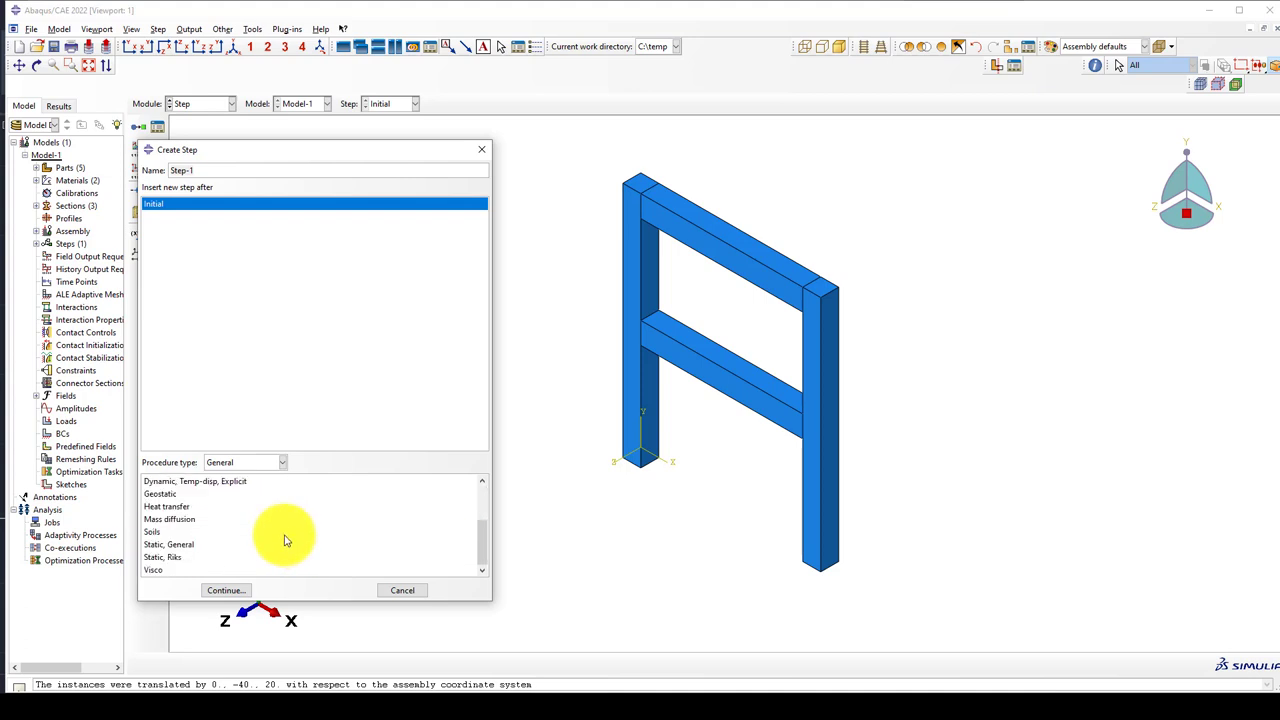
{"action": "scroll", "coordinate": [171, 505], "scroll_direction": "up", "scroll_amount": 2}
{"action": "scroll", "coordinate": [174, 528], "scroll_direction": "up", "scroll_amount": 1}
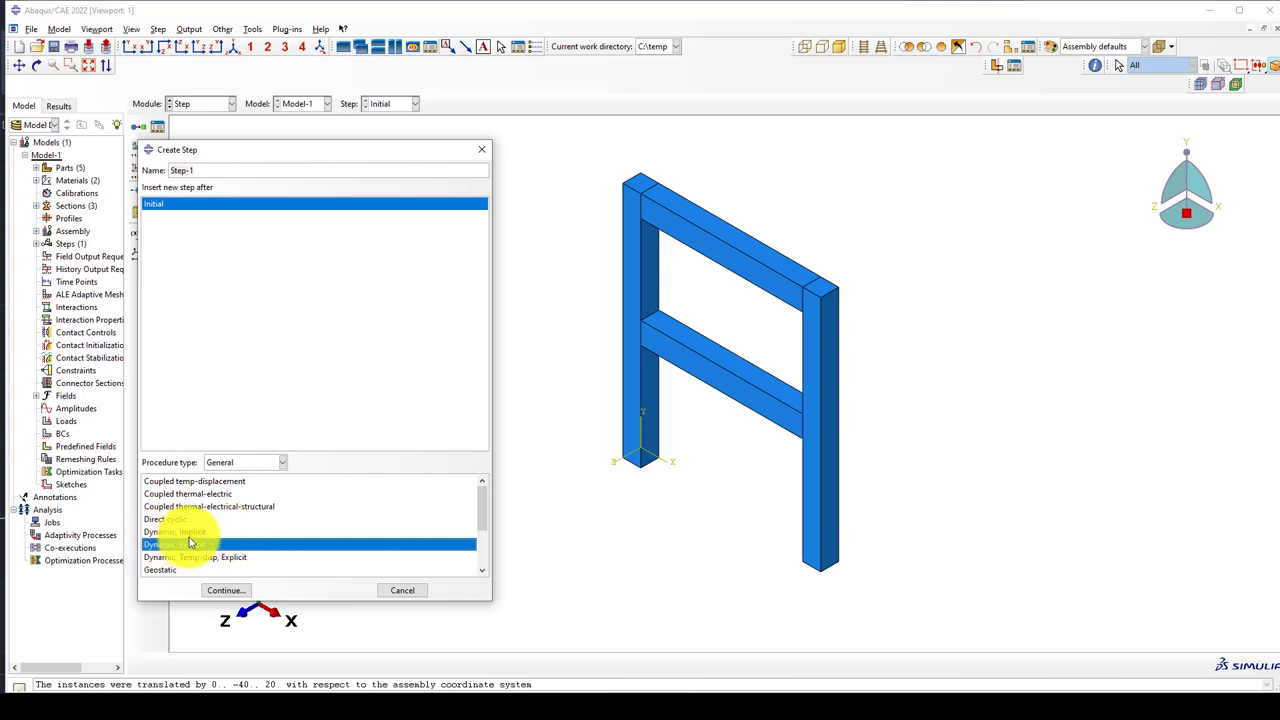
{"action": "scroll", "coordinate": [200, 538], "scroll_direction": "down", "scroll_amount": 2}
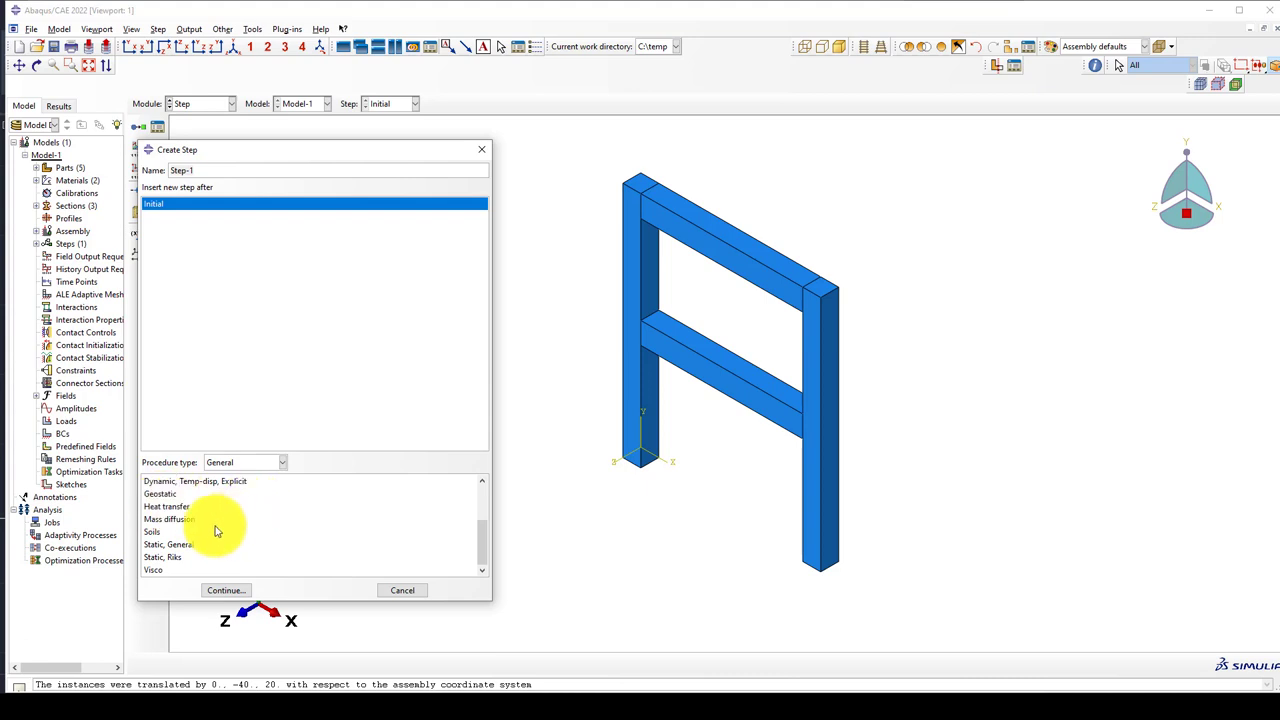
Step: Create a Static, General step named GV with Nlgeom on and automatic stabilization by specified dissipated energy fraction
{"action": "left_click", "coordinate": [165, 545]}
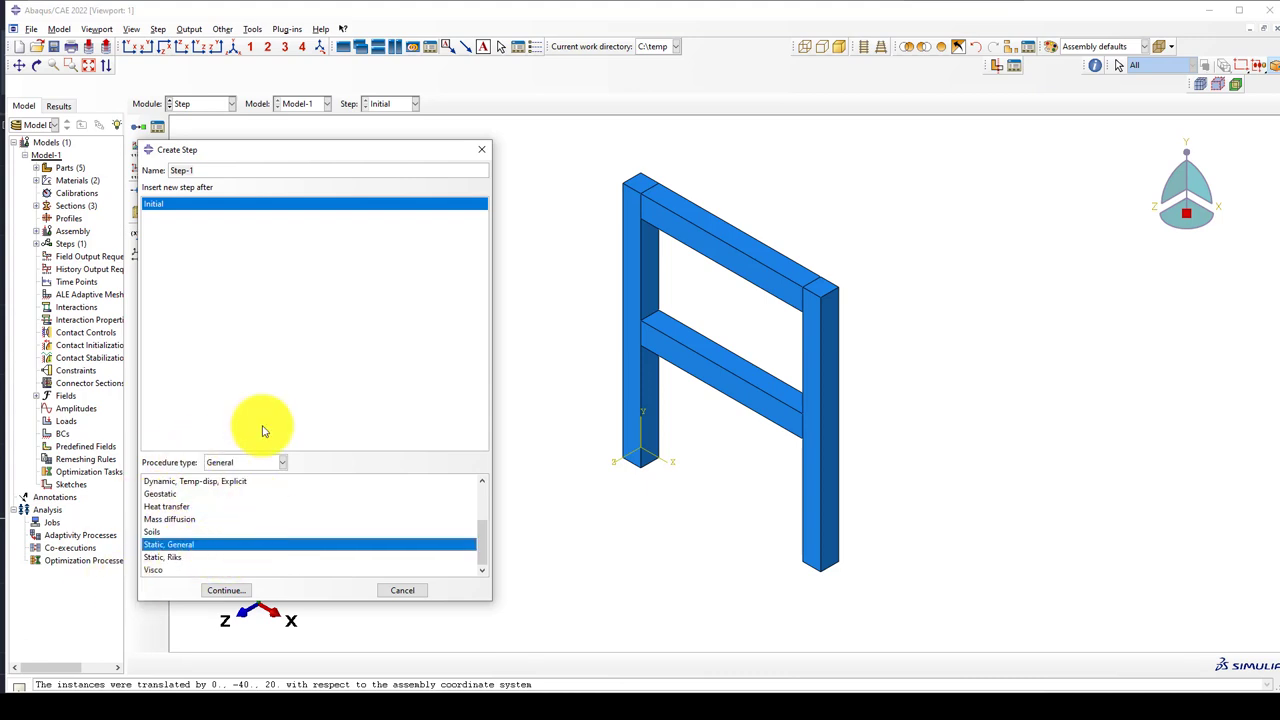
{"action": "left_click_drag", "start_coordinate": [244, 173], "coordinate": [155, 170]}
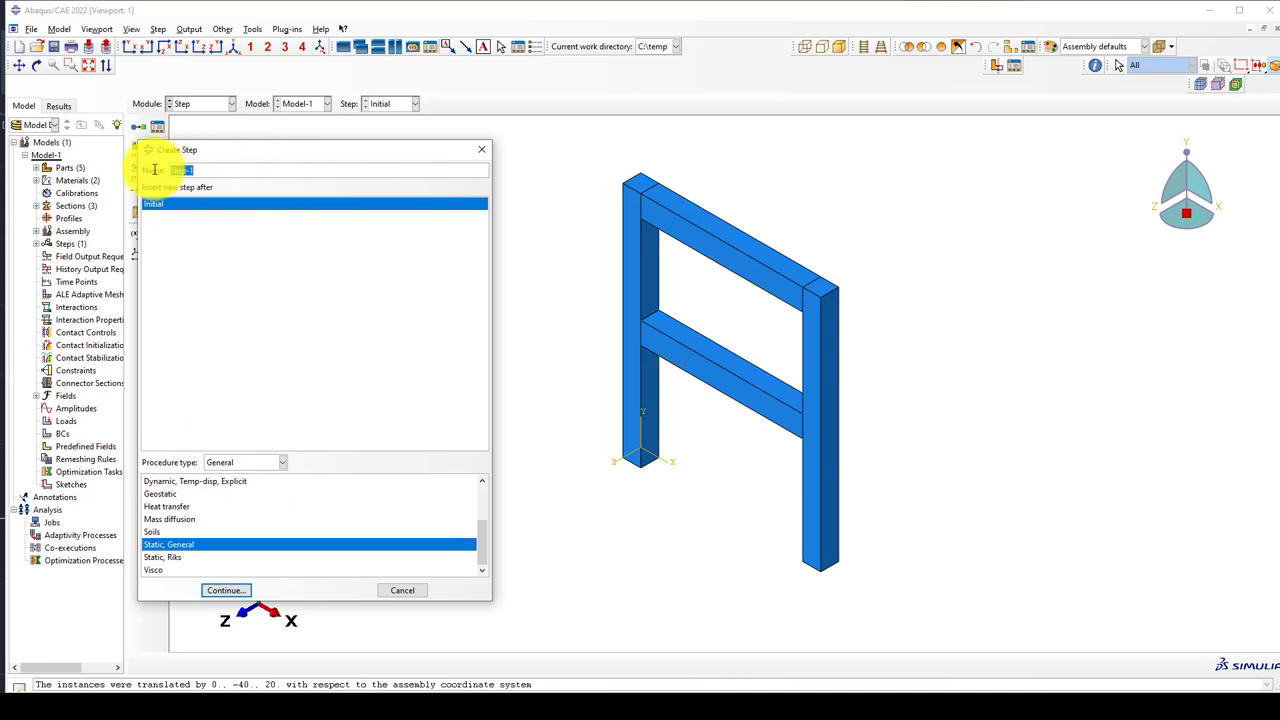
{"action": "type", "text": "GV"}
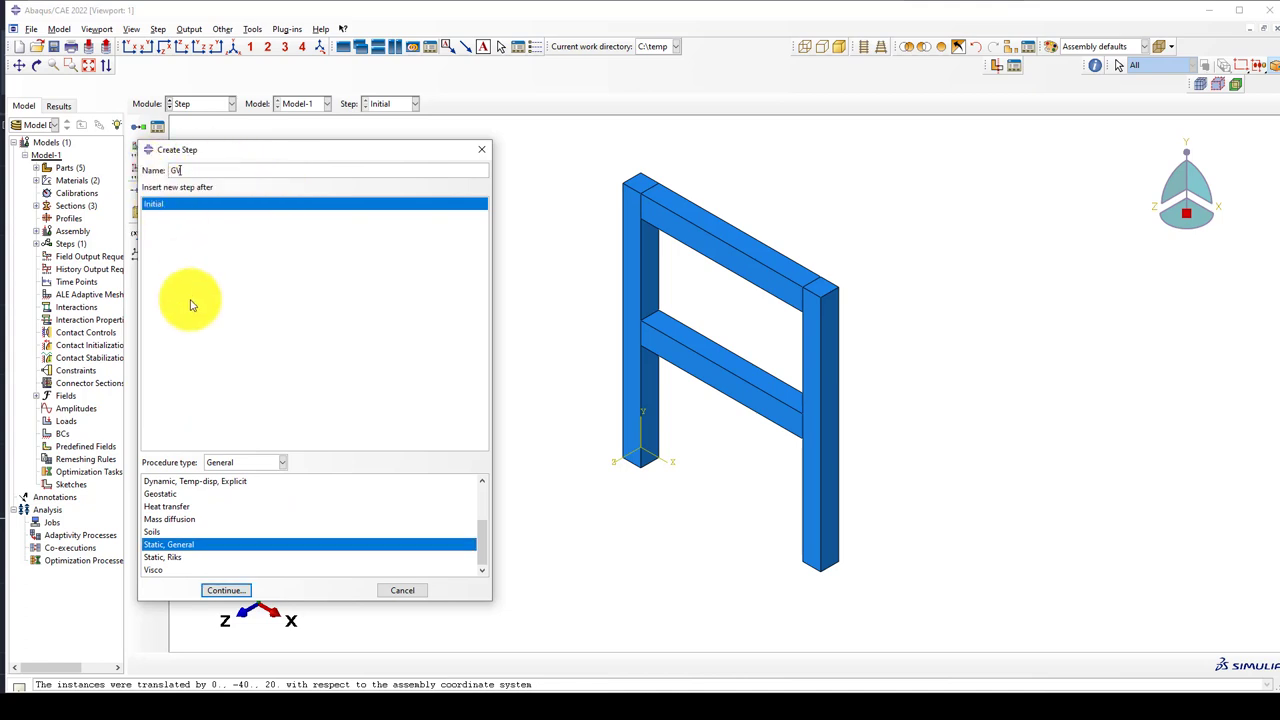
{"action": "left_click", "coordinate": [221, 594]}
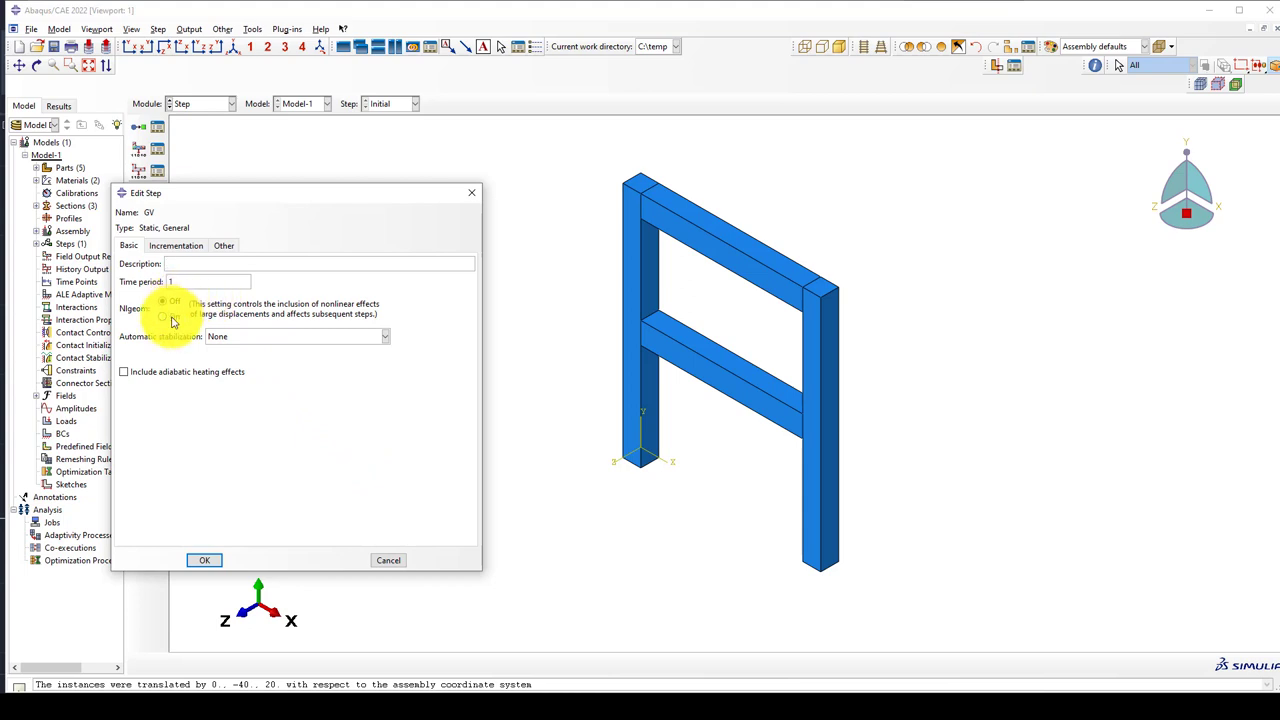
{"action": "left_click", "coordinate": [245, 337]}
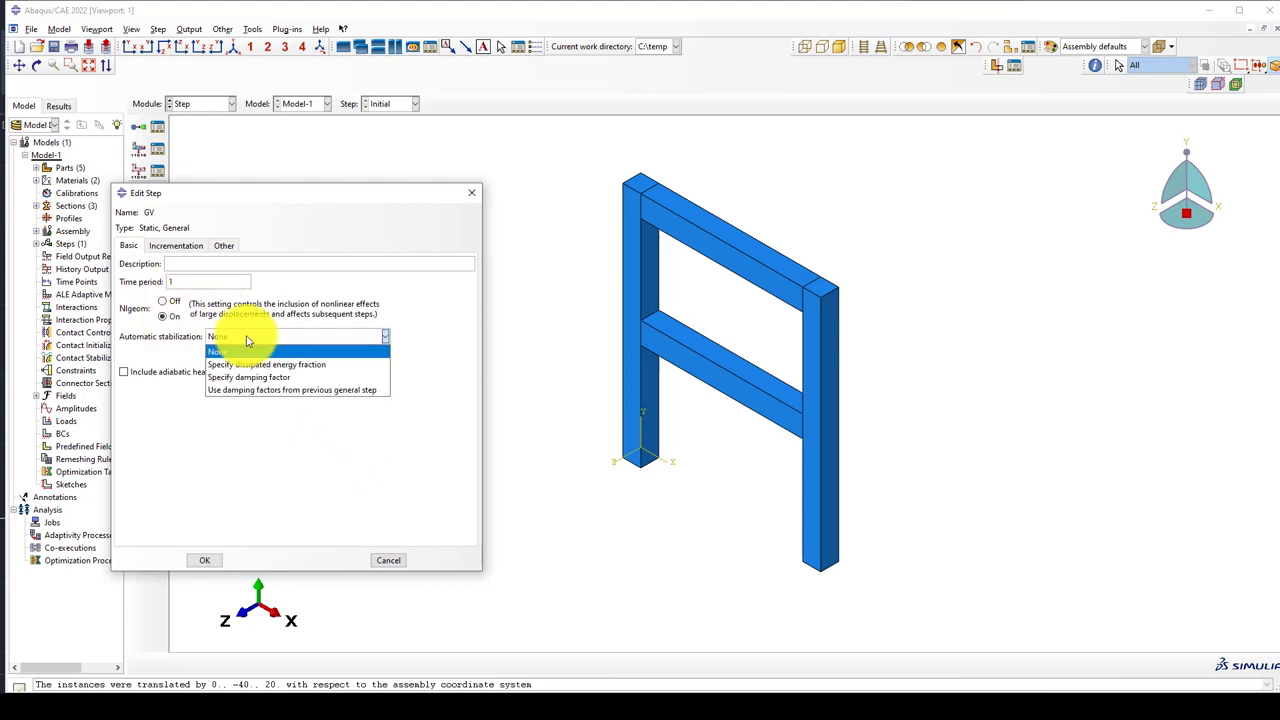
{"action": "left_click", "coordinate": [258, 365]}
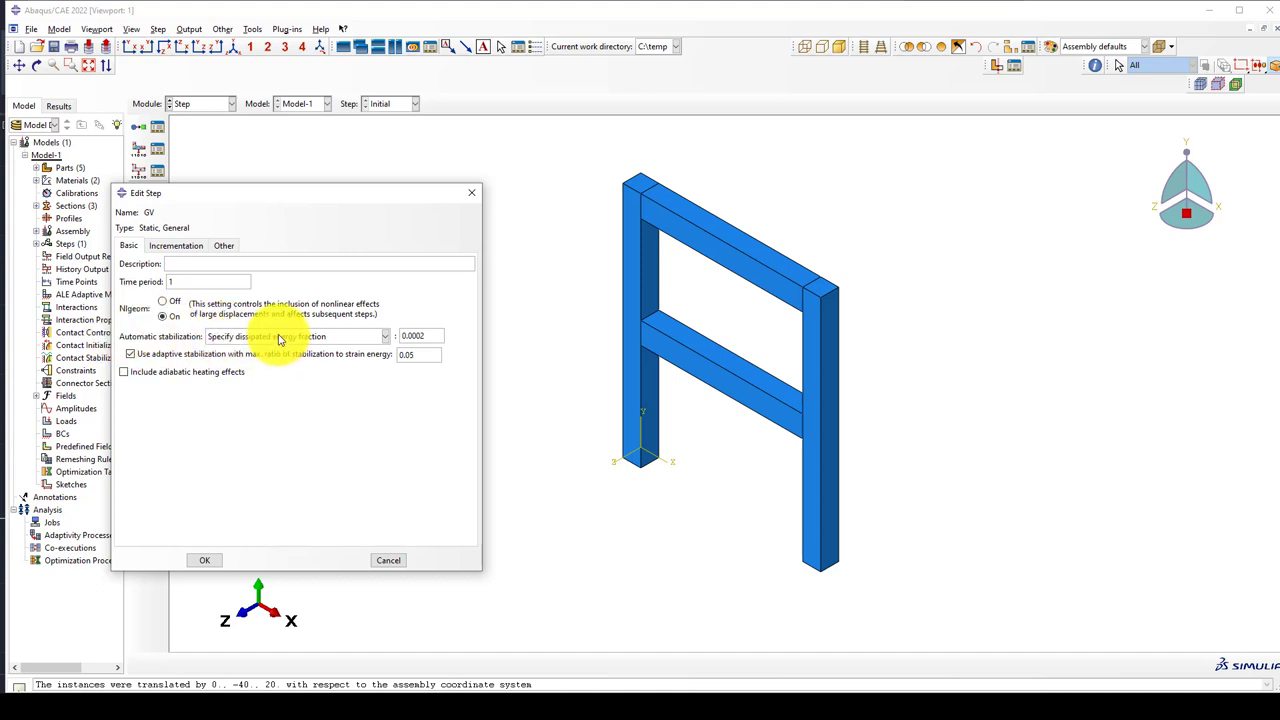
Step: Set the GV step's initial increment size to 0.1 and minimum to 1E-15, and save the step
{"action": "left_click", "coordinate": [176, 248]}
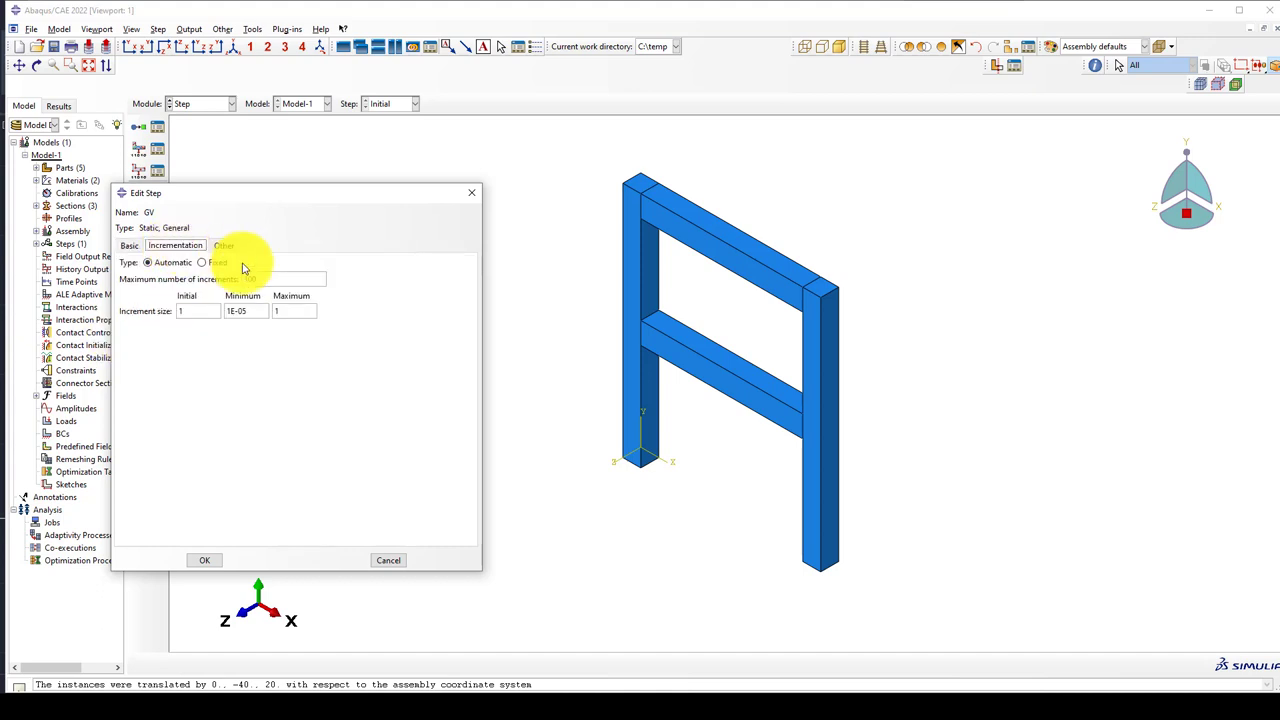
{"action": "double_click", "coordinate": [180, 311]}
{"action": "type", "text": "0.1"}
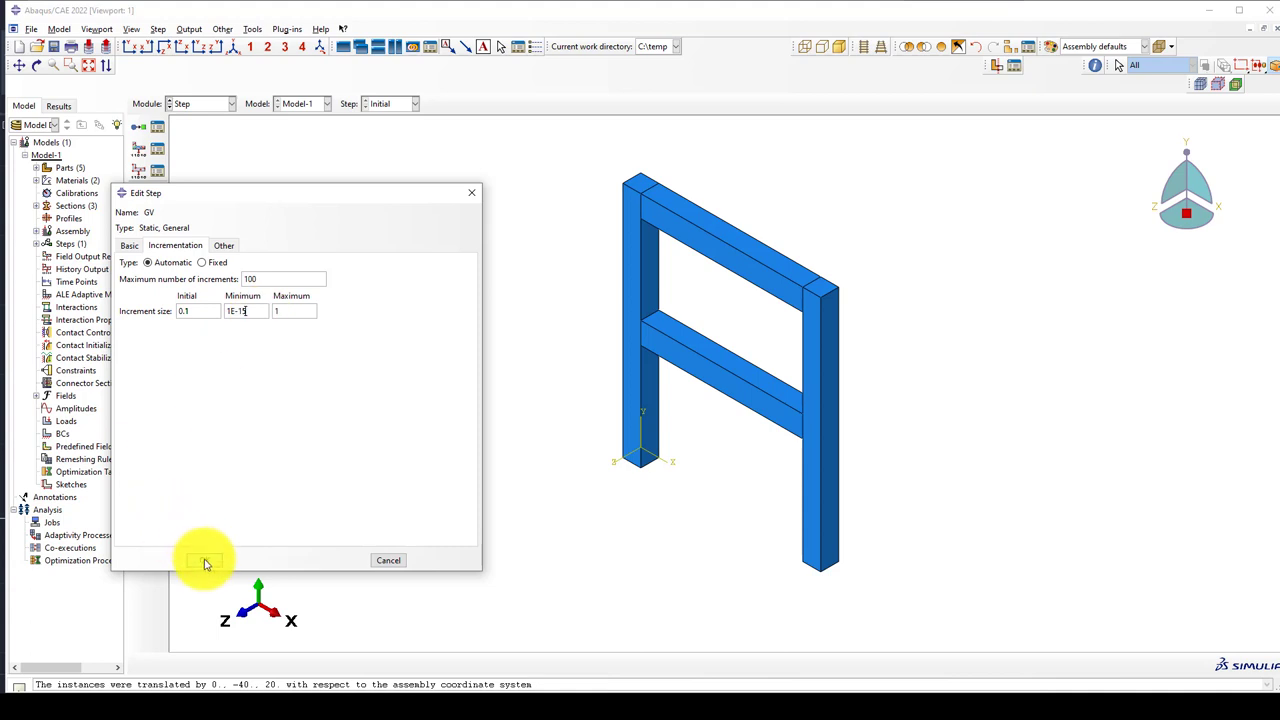
{"action": "left_click", "coordinate": [204, 560]}
Step: Examine the field output request F-Output-1 and the history output requests of the GV step
{"action": "left_click", "coordinate": [164, 152]}
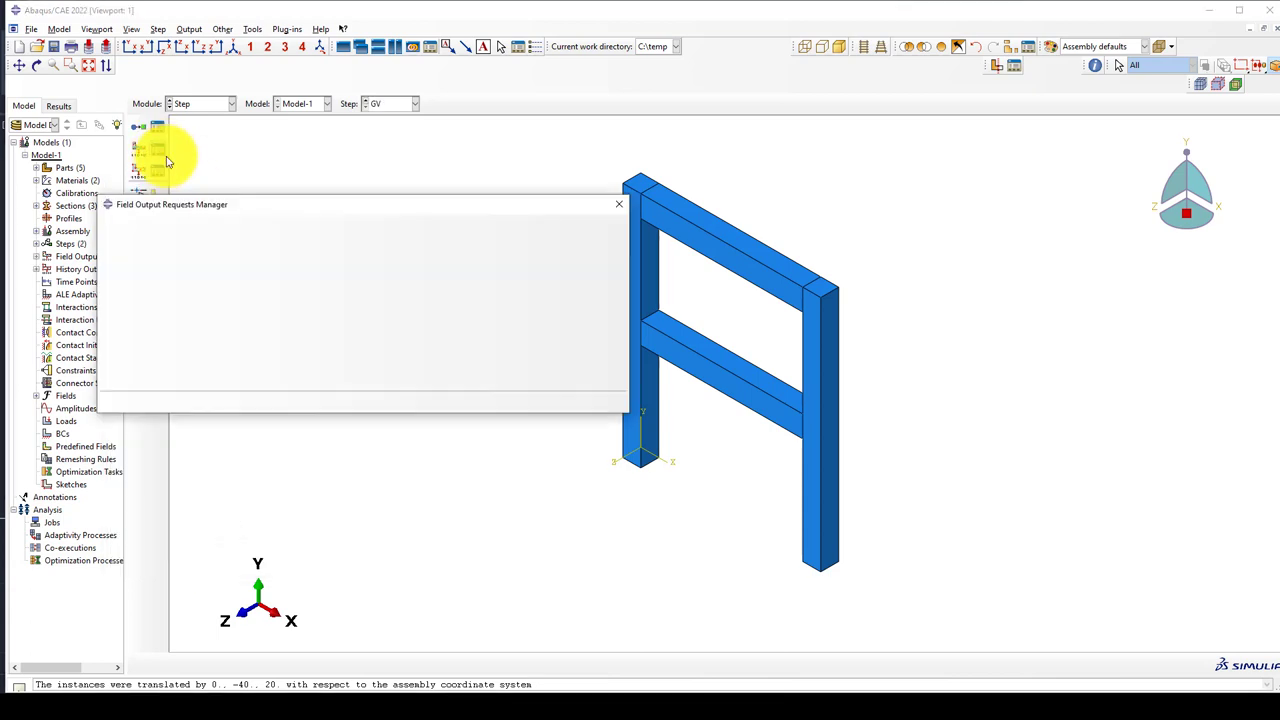
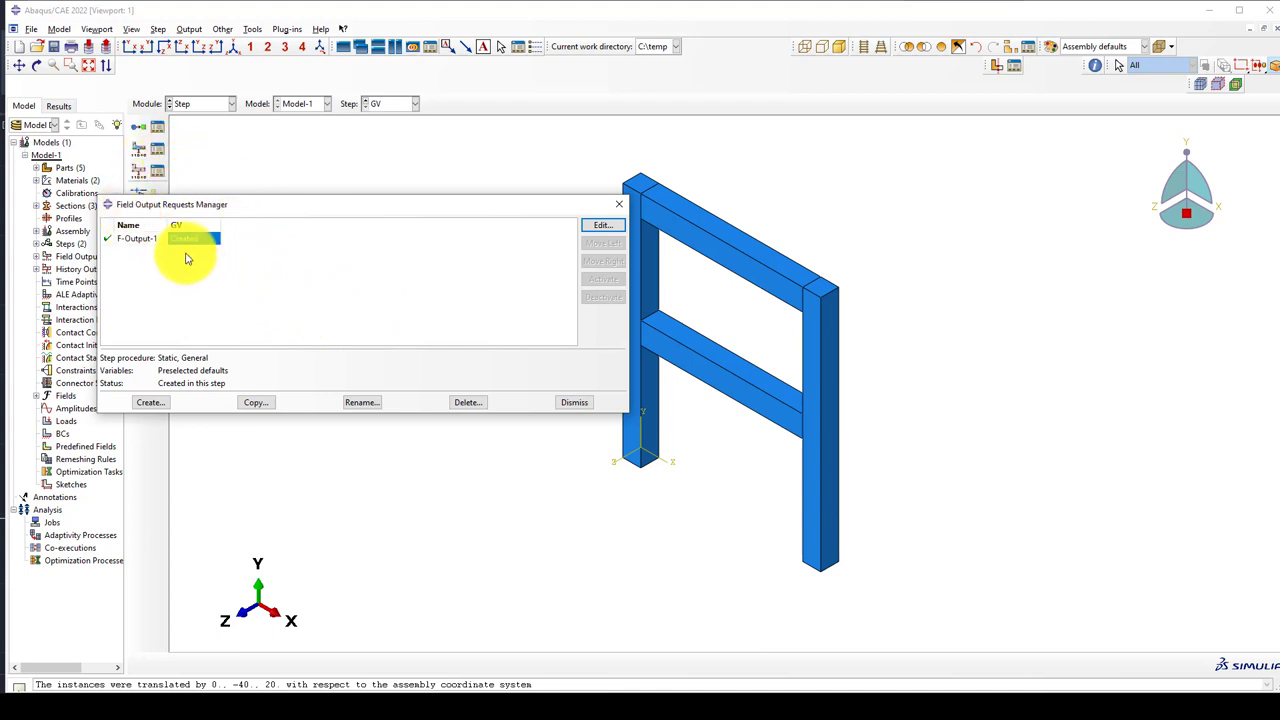
{"action": "left_click", "coordinate": [600, 225]}
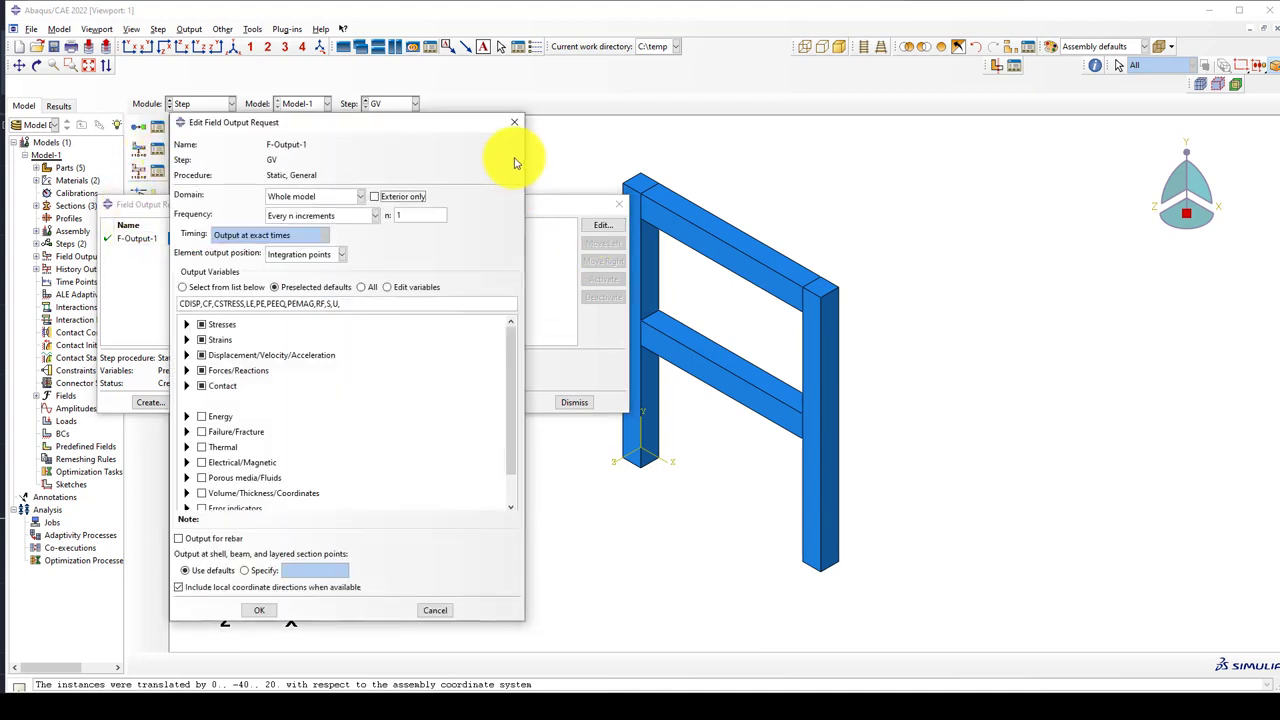
{"action": "left_click", "coordinate": [510, 127]}
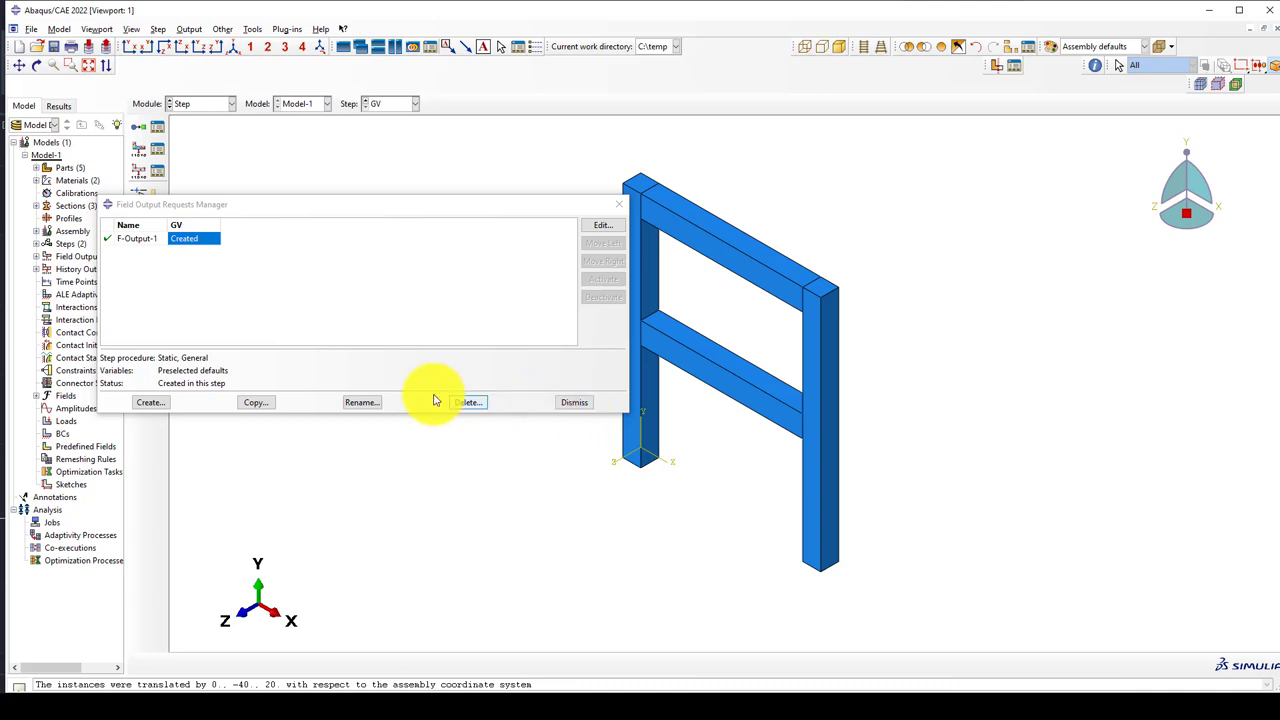
{"action": "left_click", "coordinate": [465, 403]}
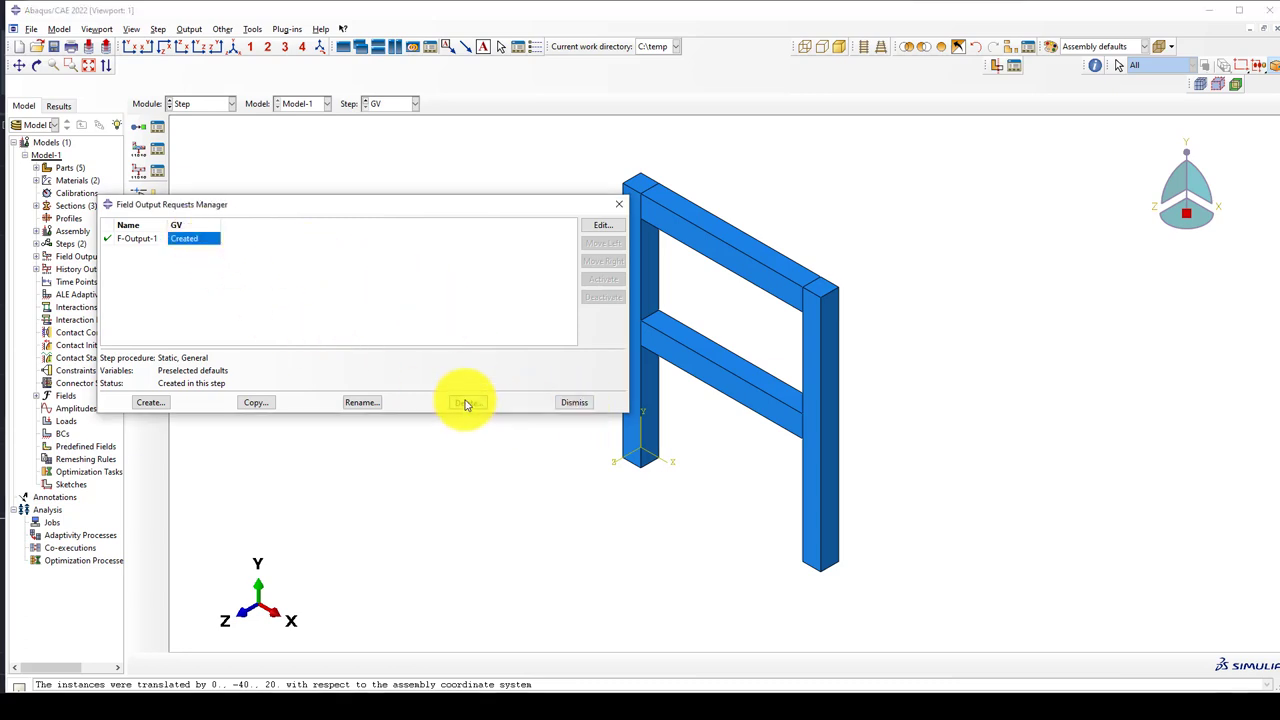
{"action": "left_click", "coordinate": [614, 371]}
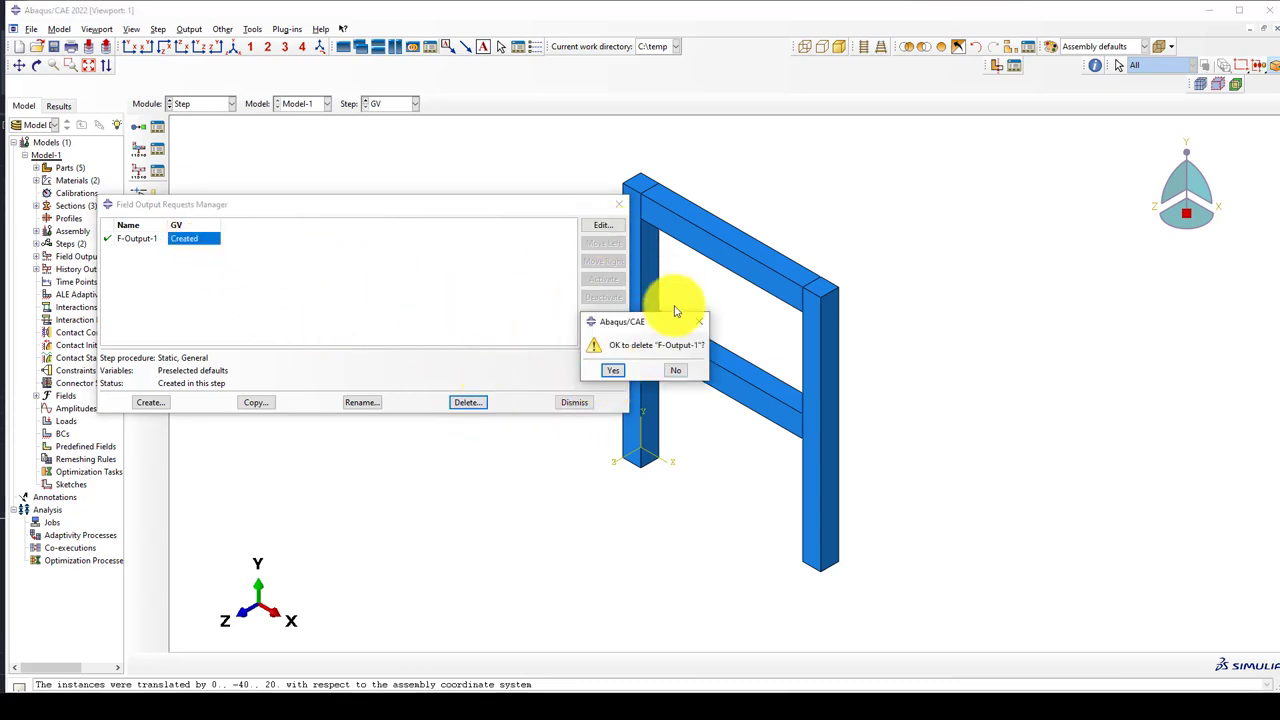
{"action": "left_click", "coordinate": [617, 205]}
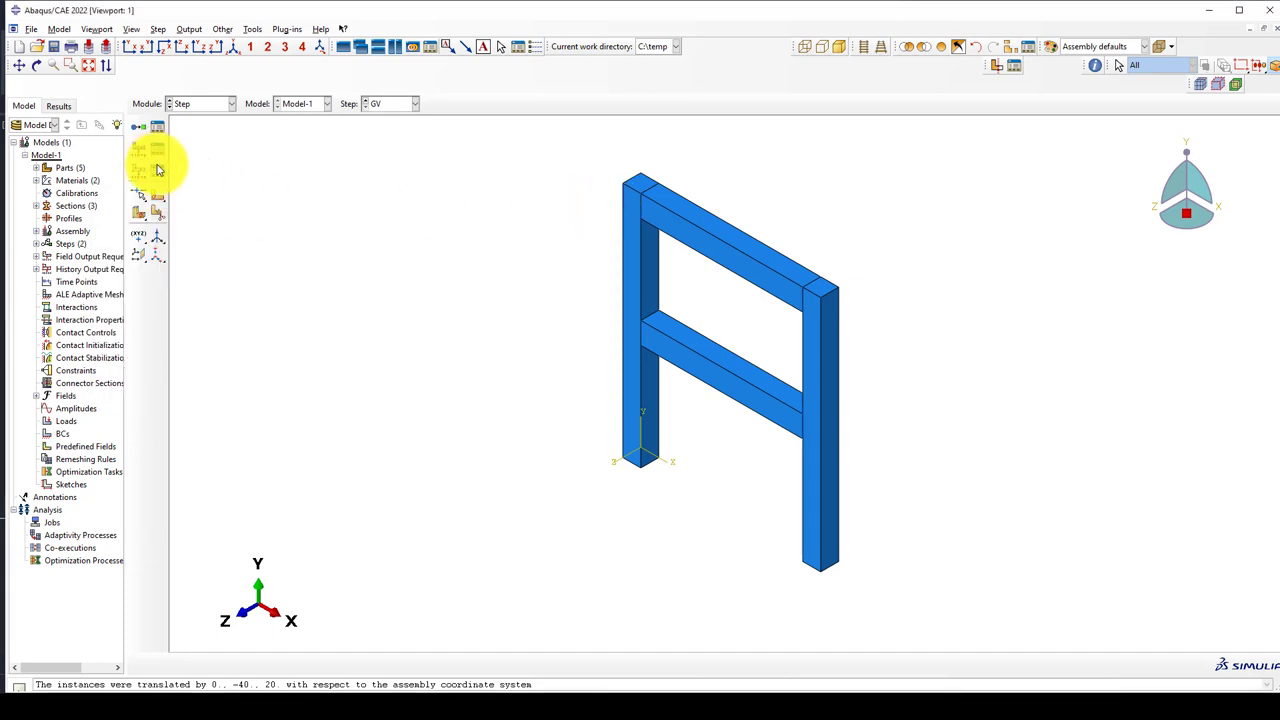
{"action": "left_click", "coordinate": [165, 173]}
{"action": "left_click", "coordinate": [609, 194]}
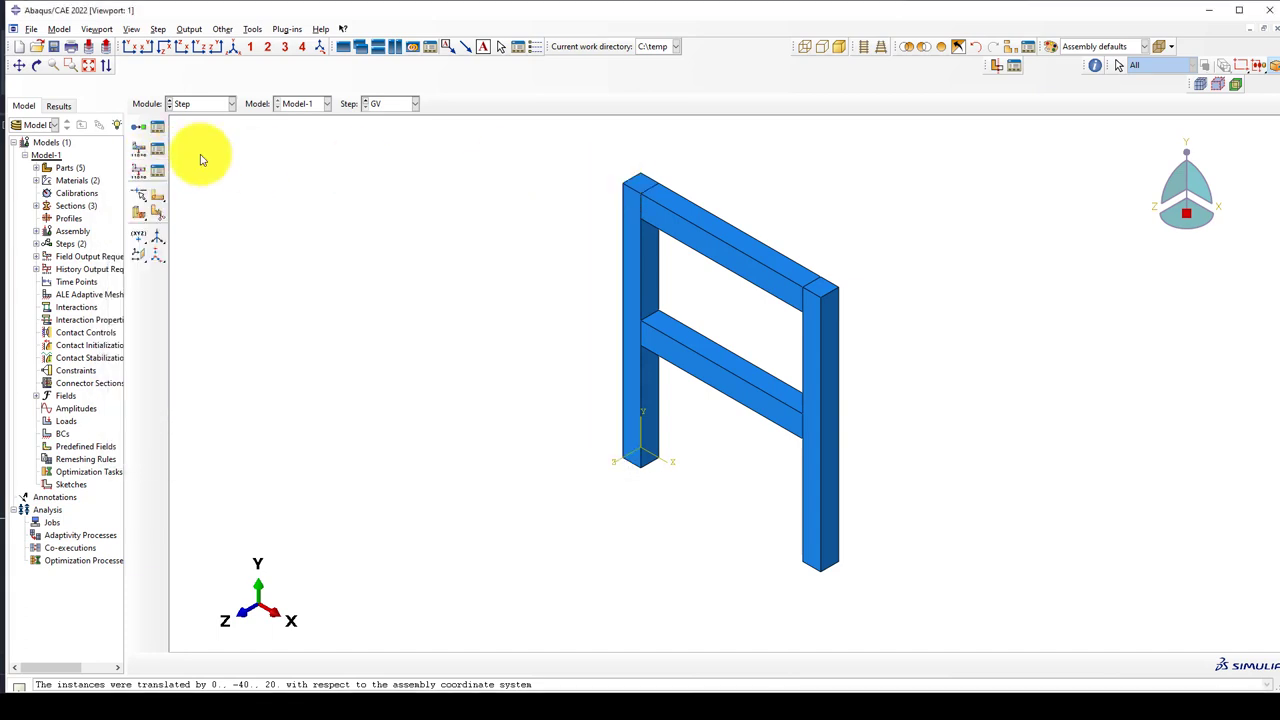
Step: Create a Static, General step named Pushover after GV, with a time period of 10
{"action": "left_click", "coordinate": [141, 131]}
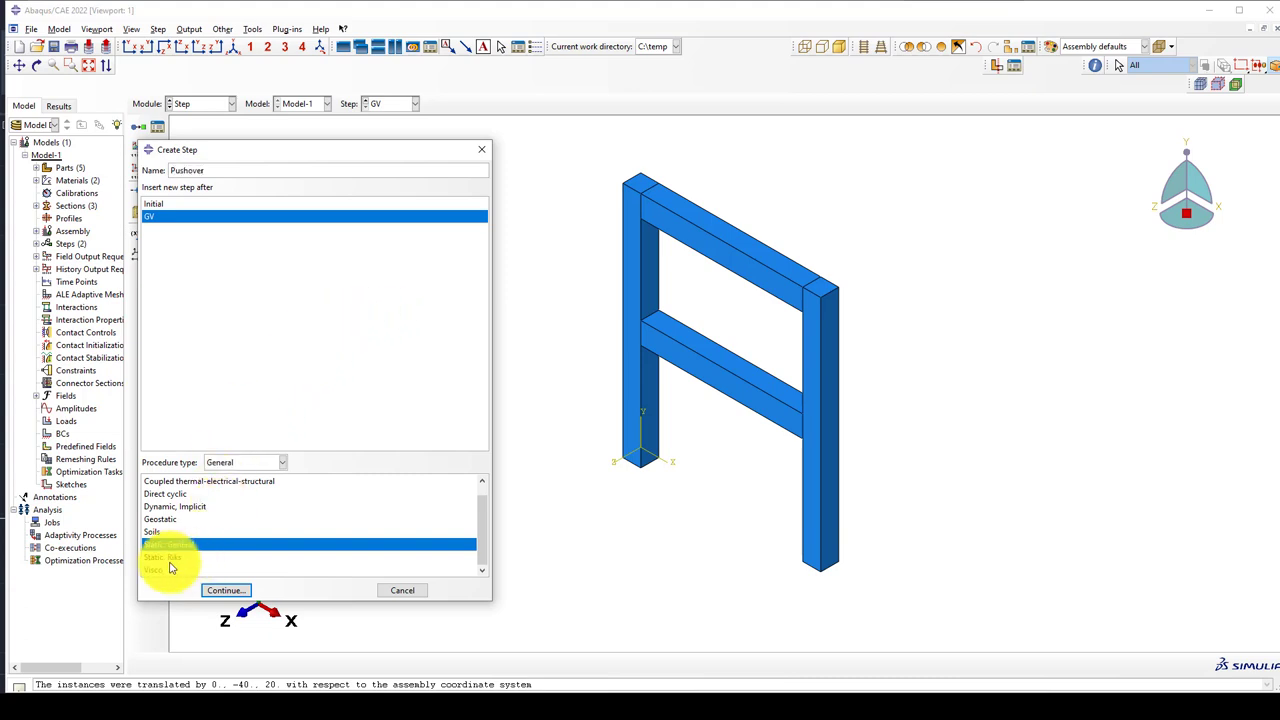
{"action": "left_click", "coordinate": [227, 590]}
{"action": "double_click", "coordinate": [190, 283]}
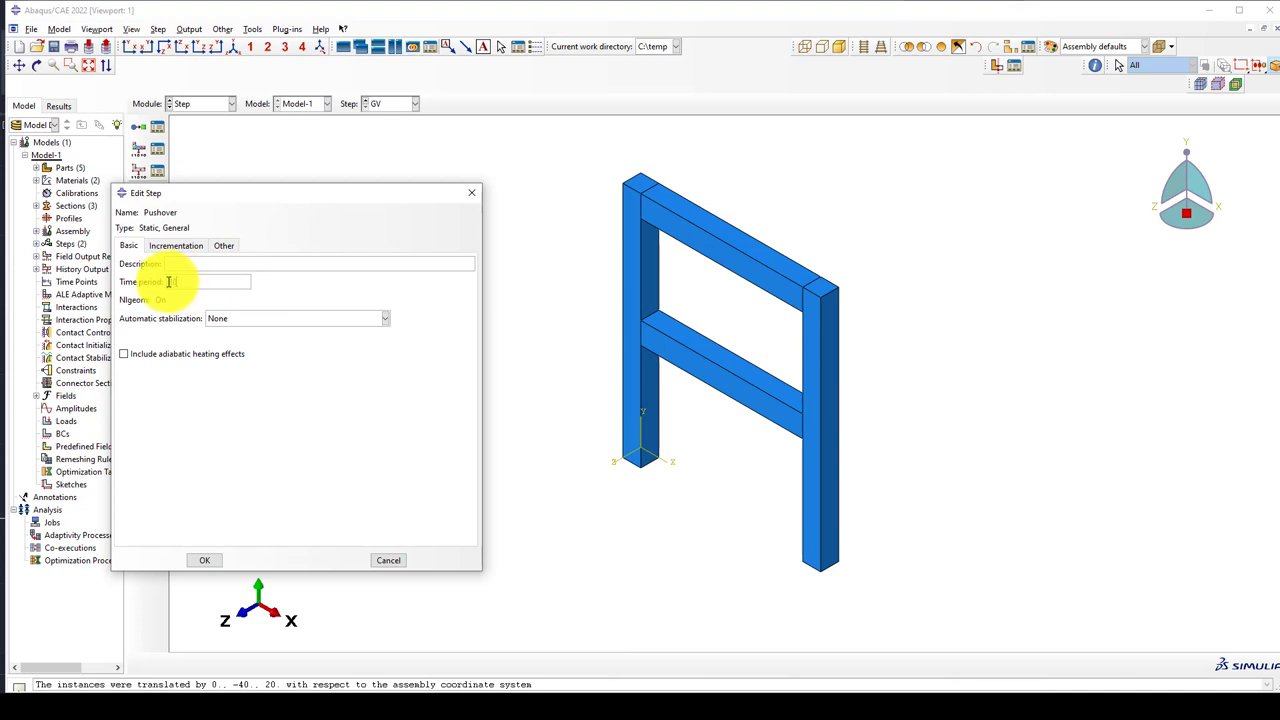
{"action": "type", "text": "10"}
Step: Give Pushover 10000 maximum increments, sizes of 0.01 initial, 1e-15 minimum and 1 maximum, and dissipated energy fraction stabilization, and save it
{"action": "left_click", "coordinate": [176, 245]}
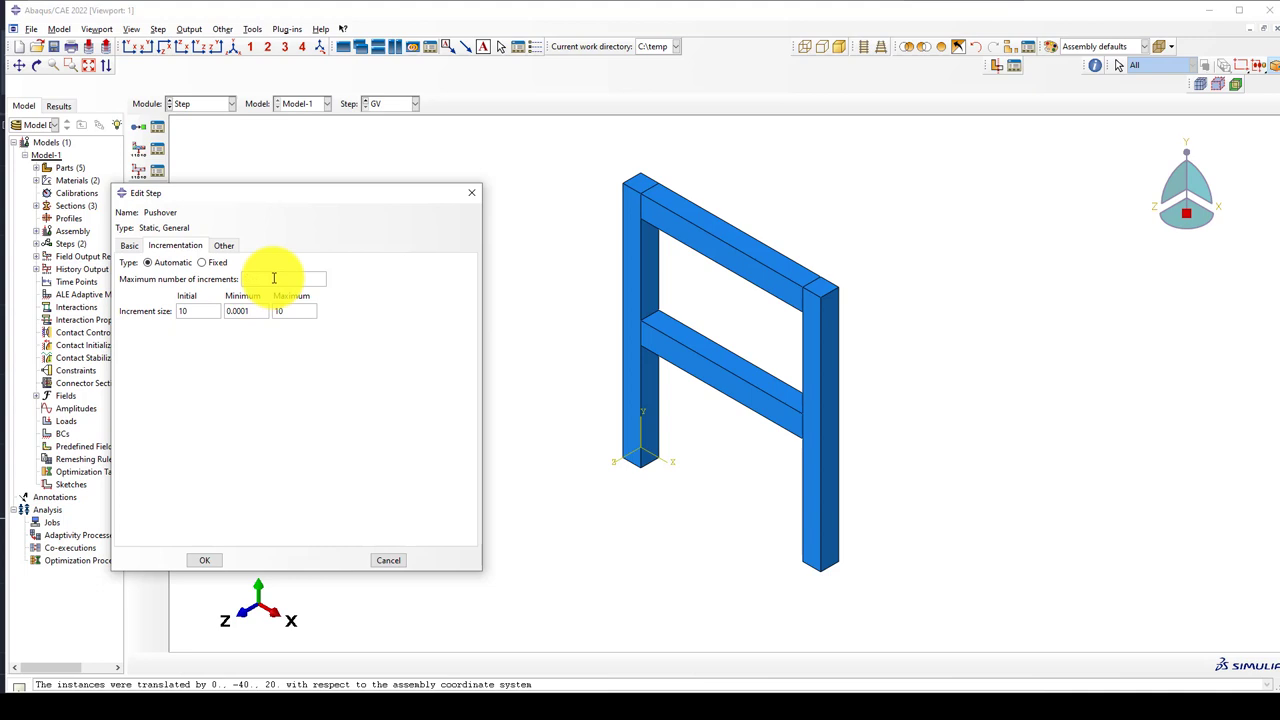
{"action": "double_click", "coordinate": [200, 312]}
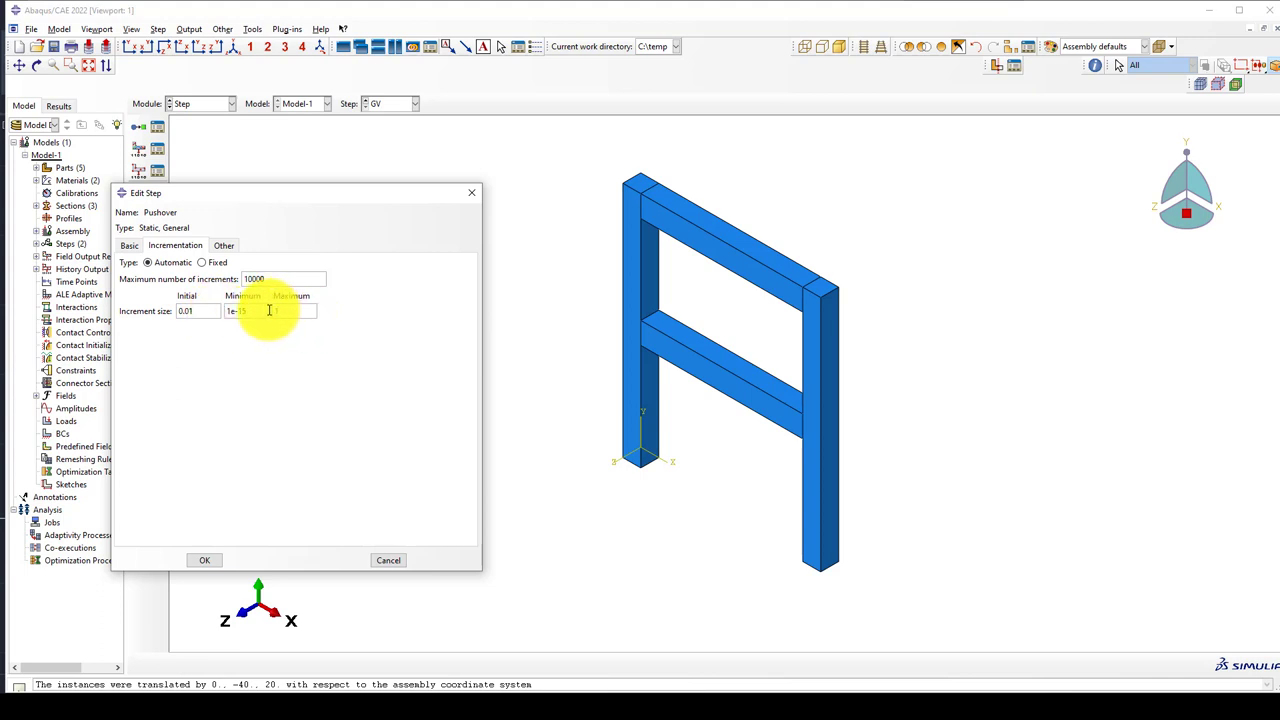
{"action": "left_click", "coordinate": [130, 245]}
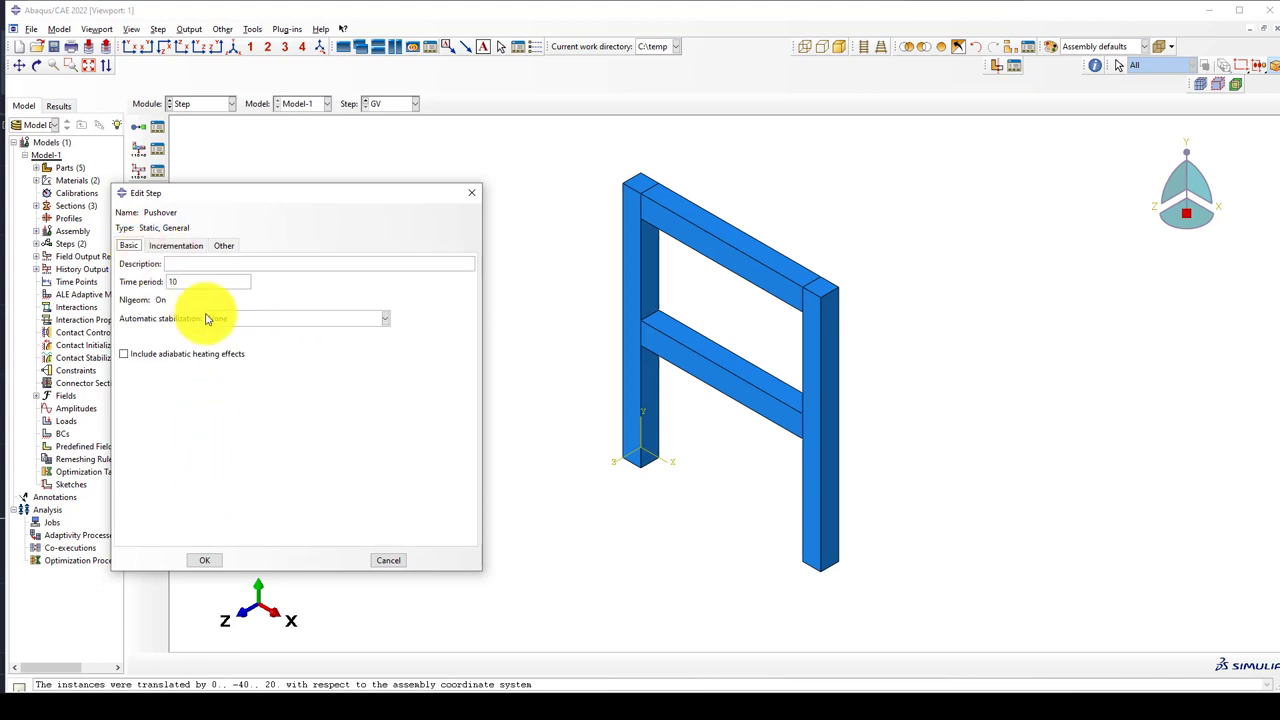
{"action": "left_click", "coordinate": [207, 319]}
{"action": "left_click", "coordinate": [245, 343]}
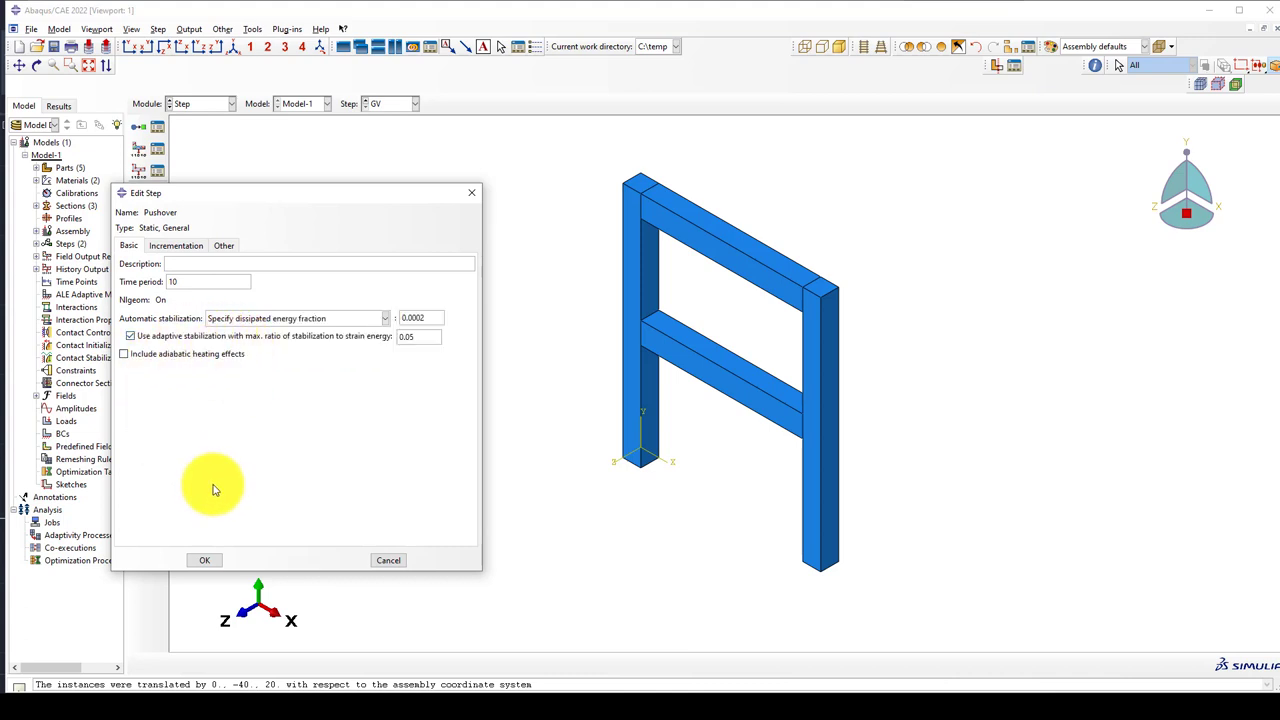
{"action": "left_click", "coordinate": [188, 245]}
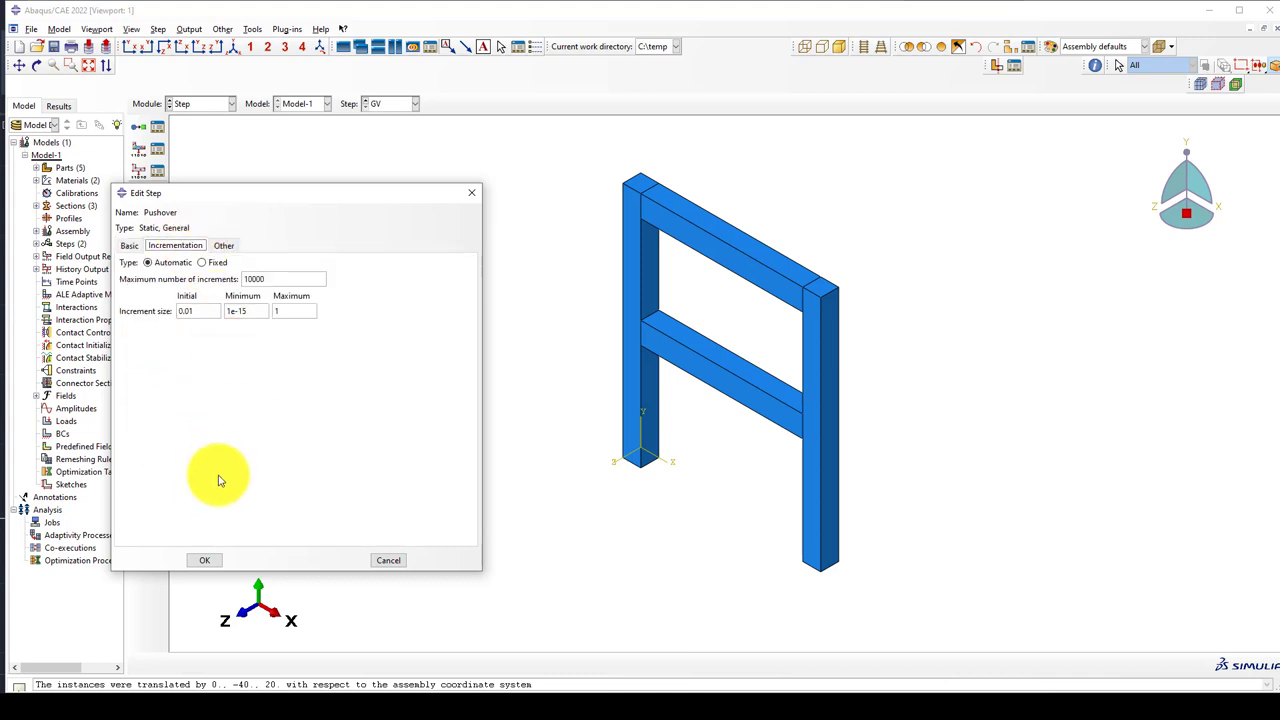
{"action": "left_click", "coordinate": [210, 556]}
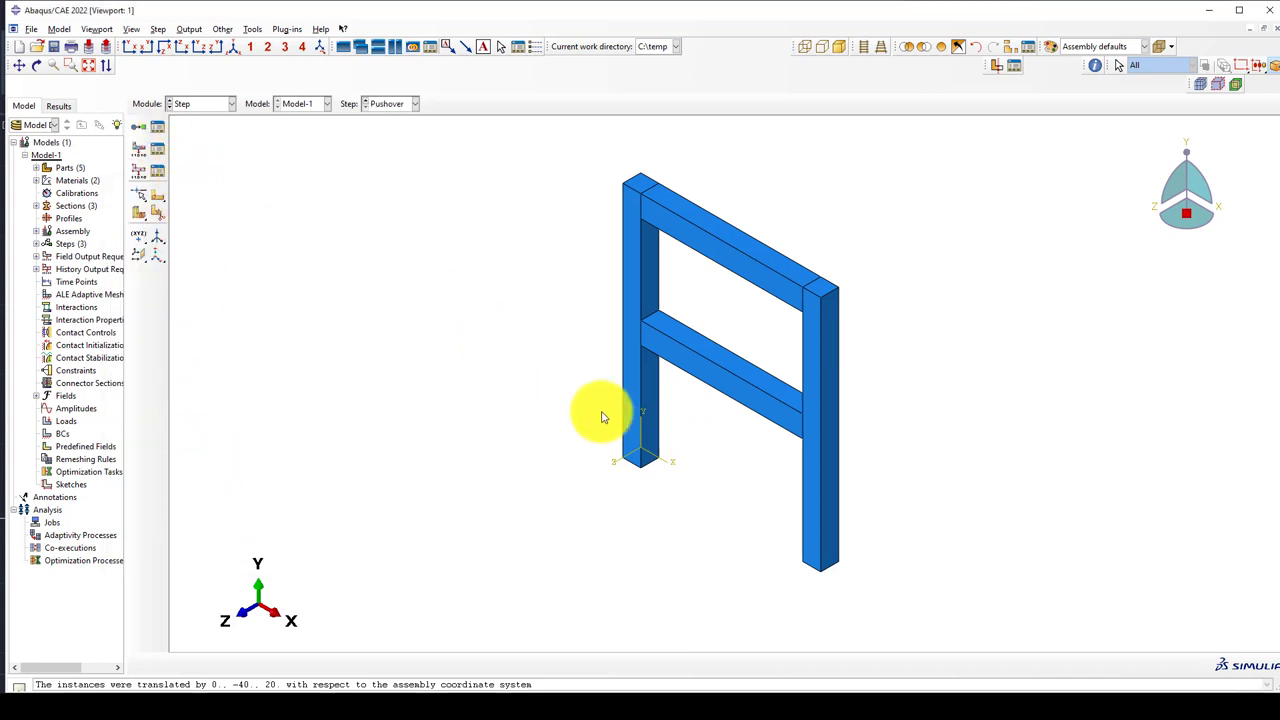
Step: Move the field output request F-Output-1 and the history output request H-Output-1 from the GV step to the Pushover step
{"action": "scroll", "coordinate": [651, 220], "scroll_direction": "up", "scroll_amount": 3}
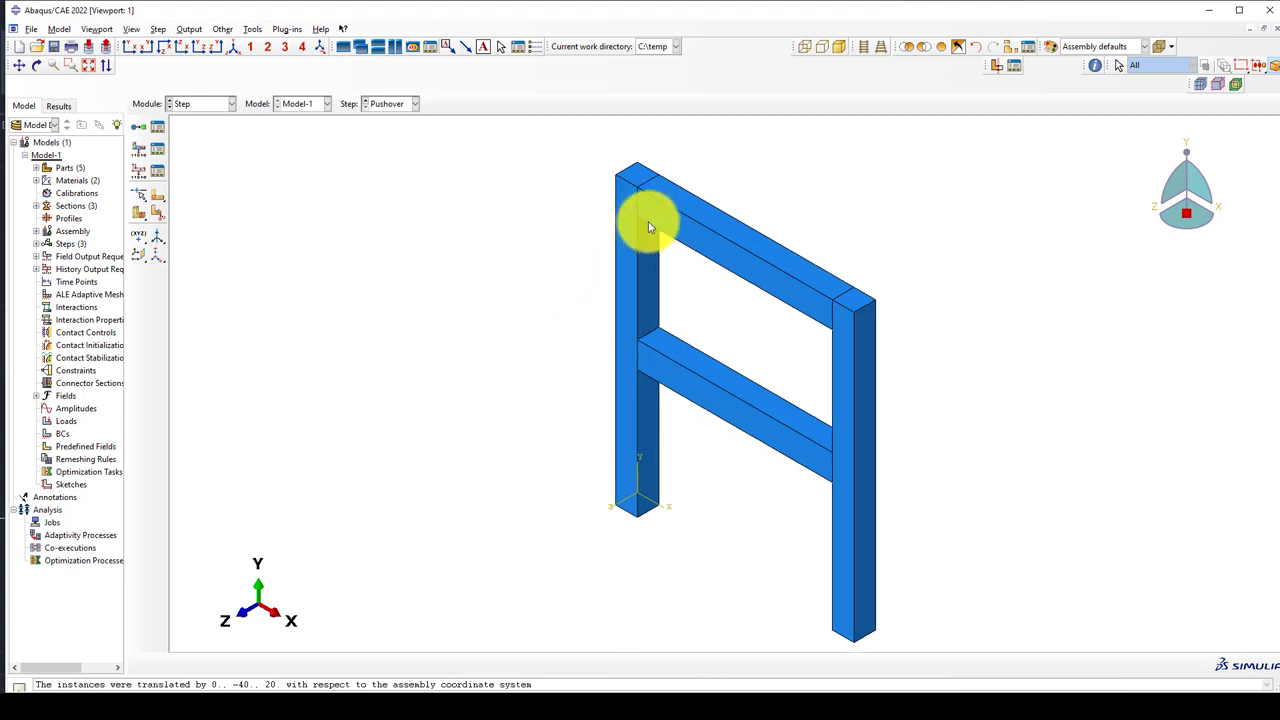
{"action": "left_click", "coordinate": [157, 150]}
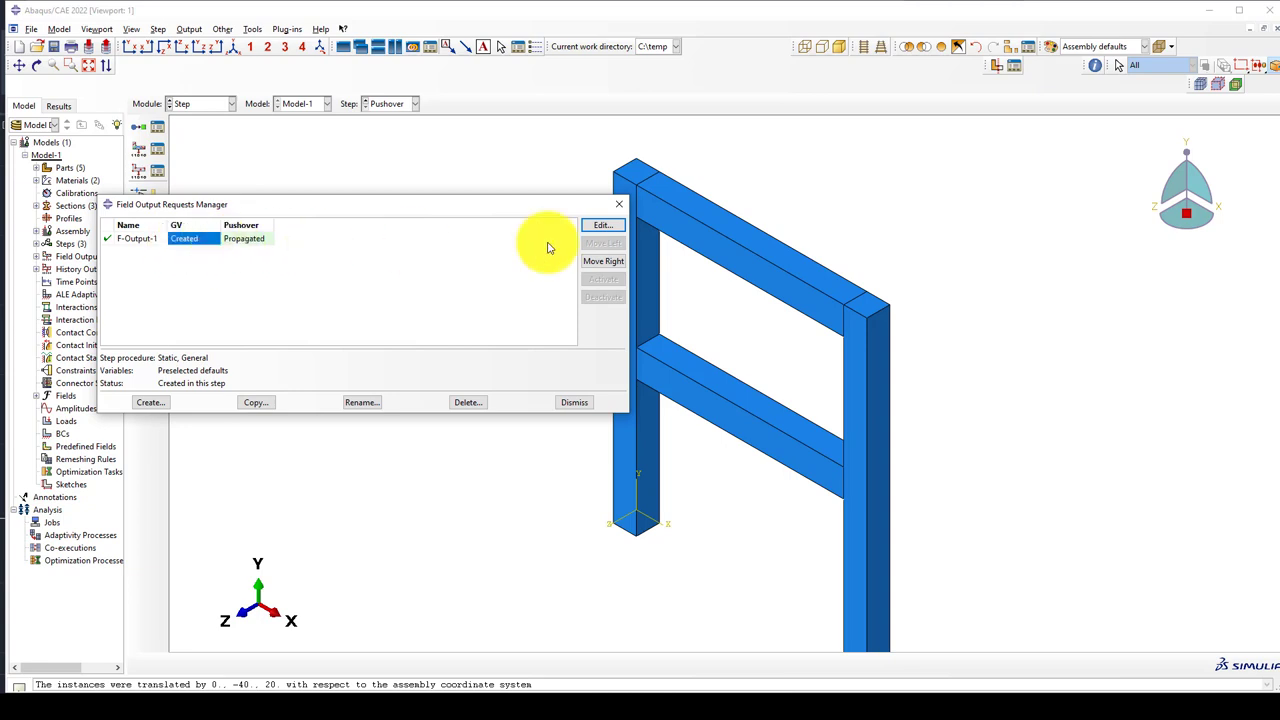
{"action": "left_click", "coordinate": [603, 261]}
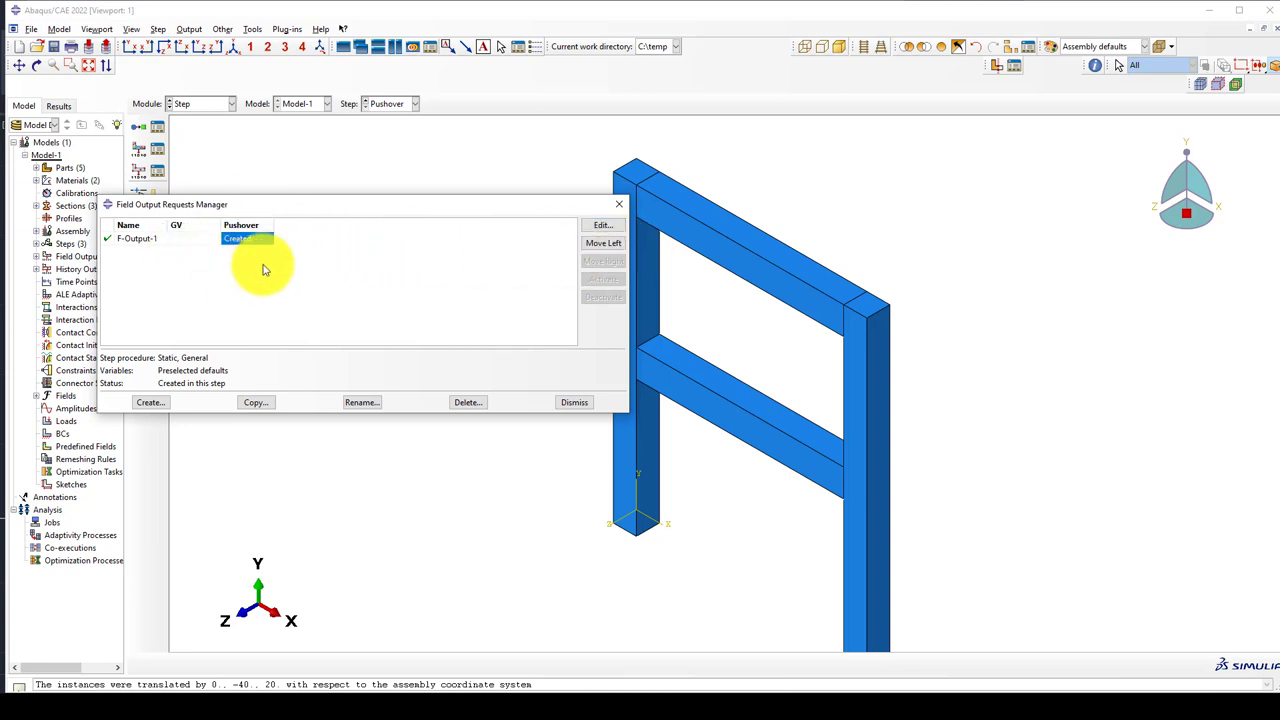
{"action": "left_click", "coordinate": [574, 402]}
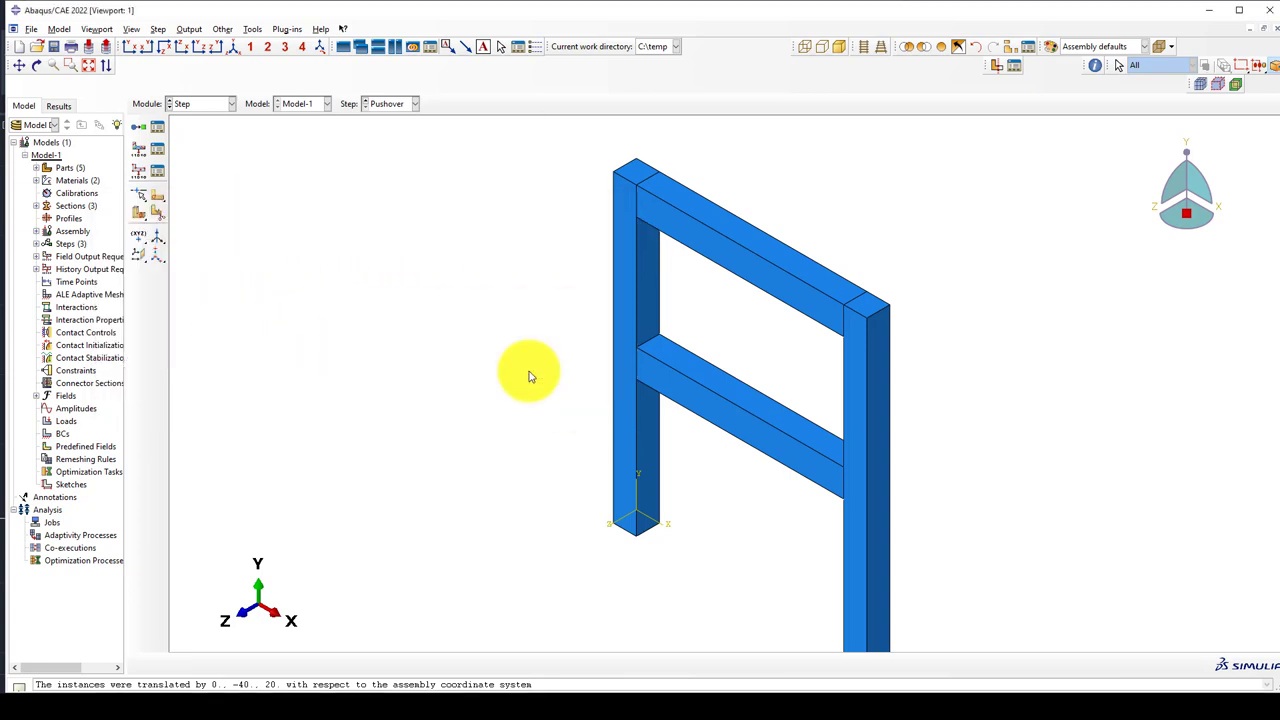
{"action": "left_click", "coordinate": [153, 167]}
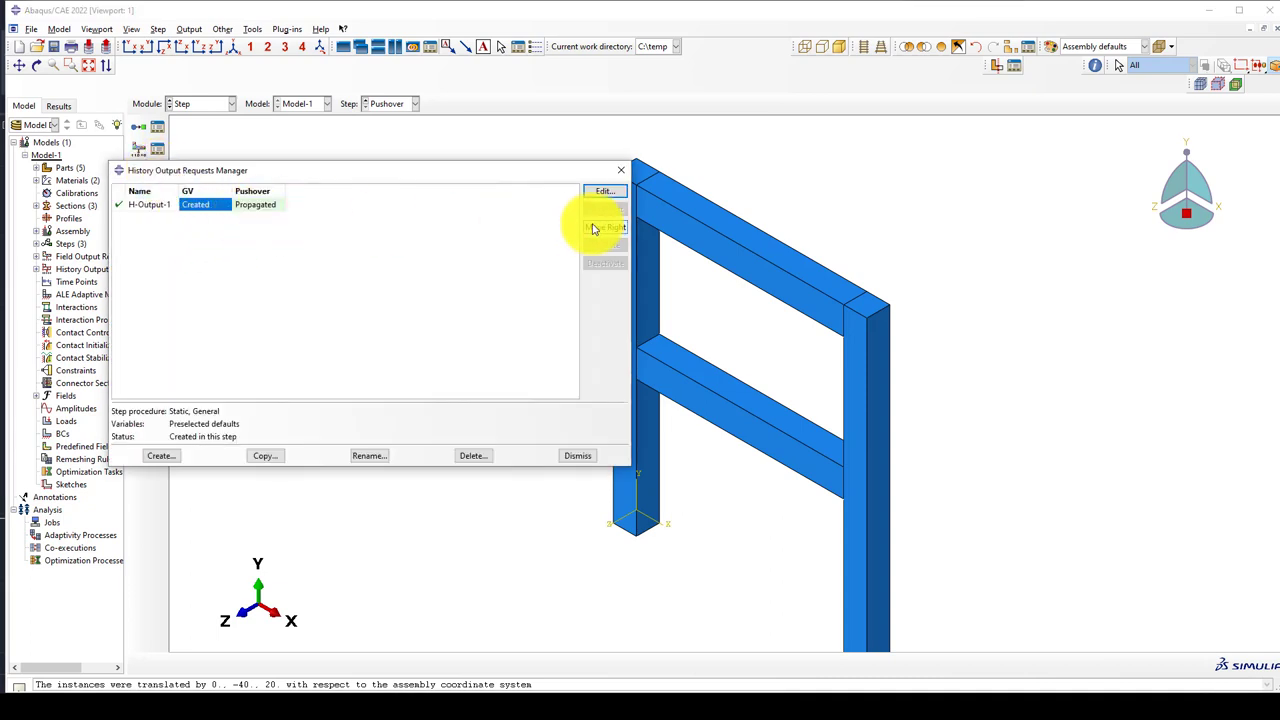
{"action": "left_click", "coordinate": [604, 227]}
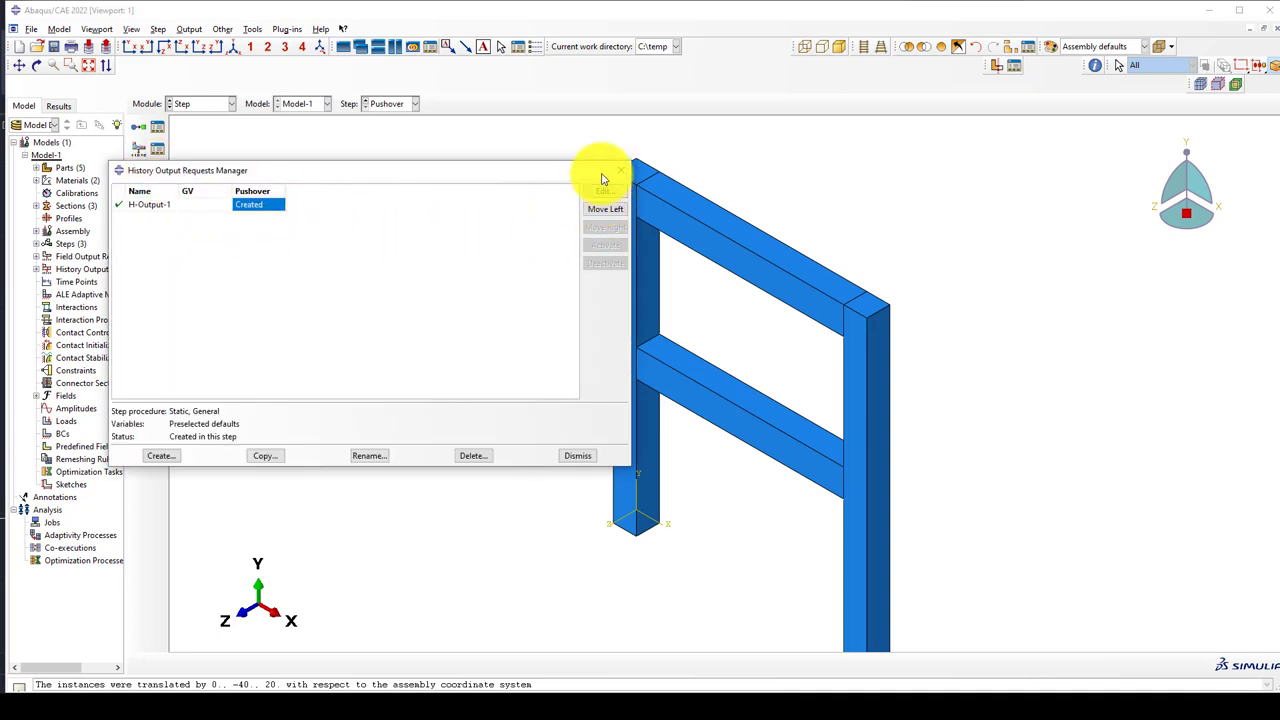
{"action": "left_click", "coordinate": [577, 457]}
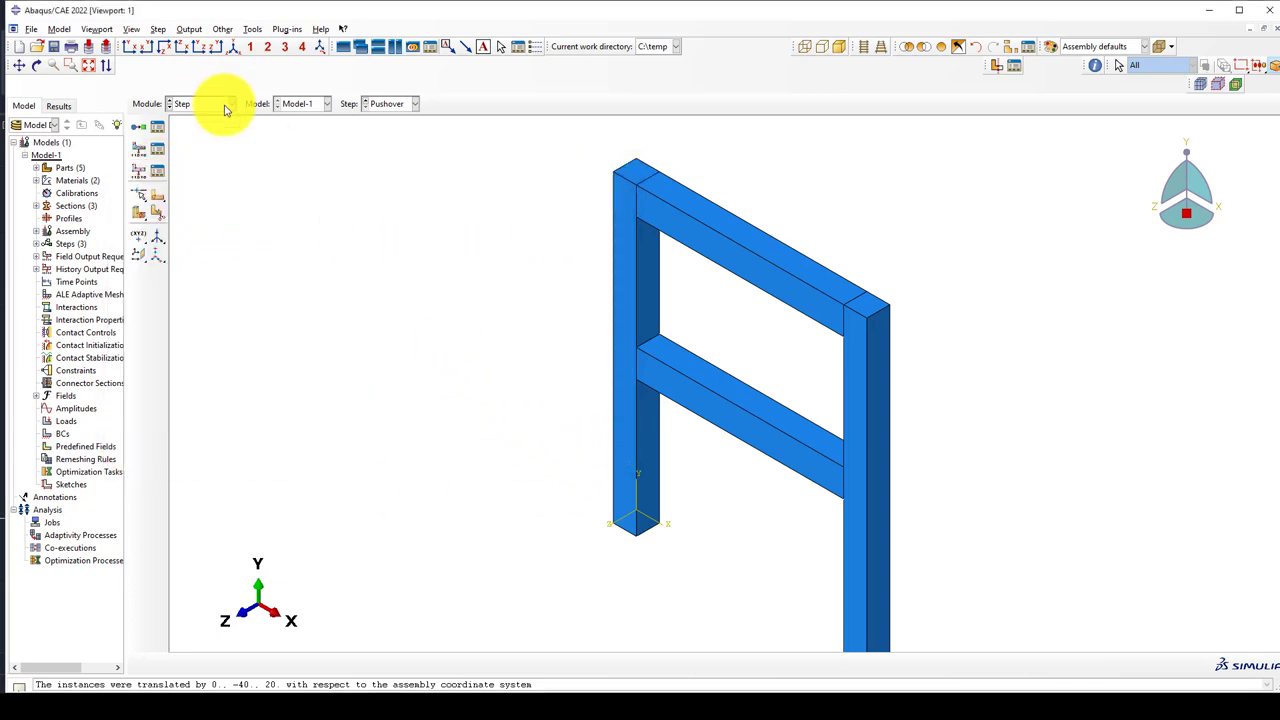
Step: Switch to the Part module and display the Frame part
{"action": "left_click_drag", "start_coordinate": [640, 505], "coordinate": [689, 405], "text": "ctrl+alt"}
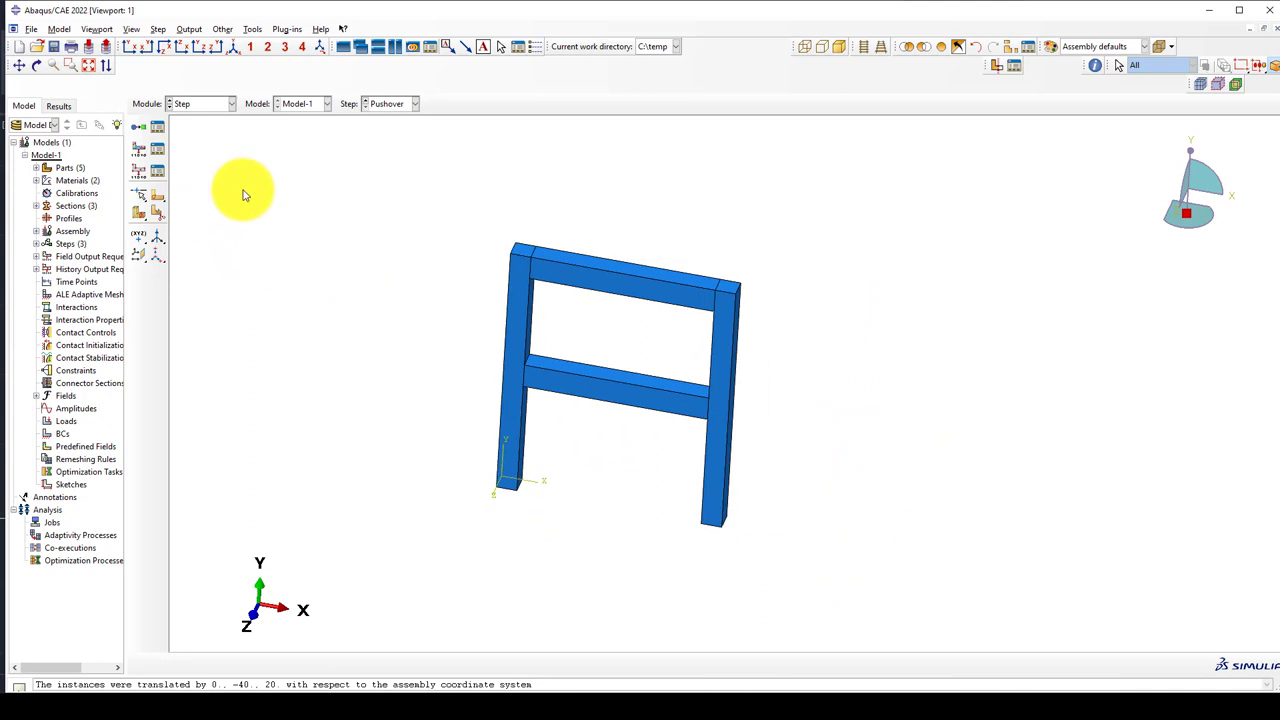
{"action": "scroll", "coordinate": [646, 274], "scroll_direction": "down", "scroll_amount": 3}
{"action": "left_click_drag", "start_coordinate": [520, 349], "coordinate": [612, 332], "text": "ctrl+alt"}
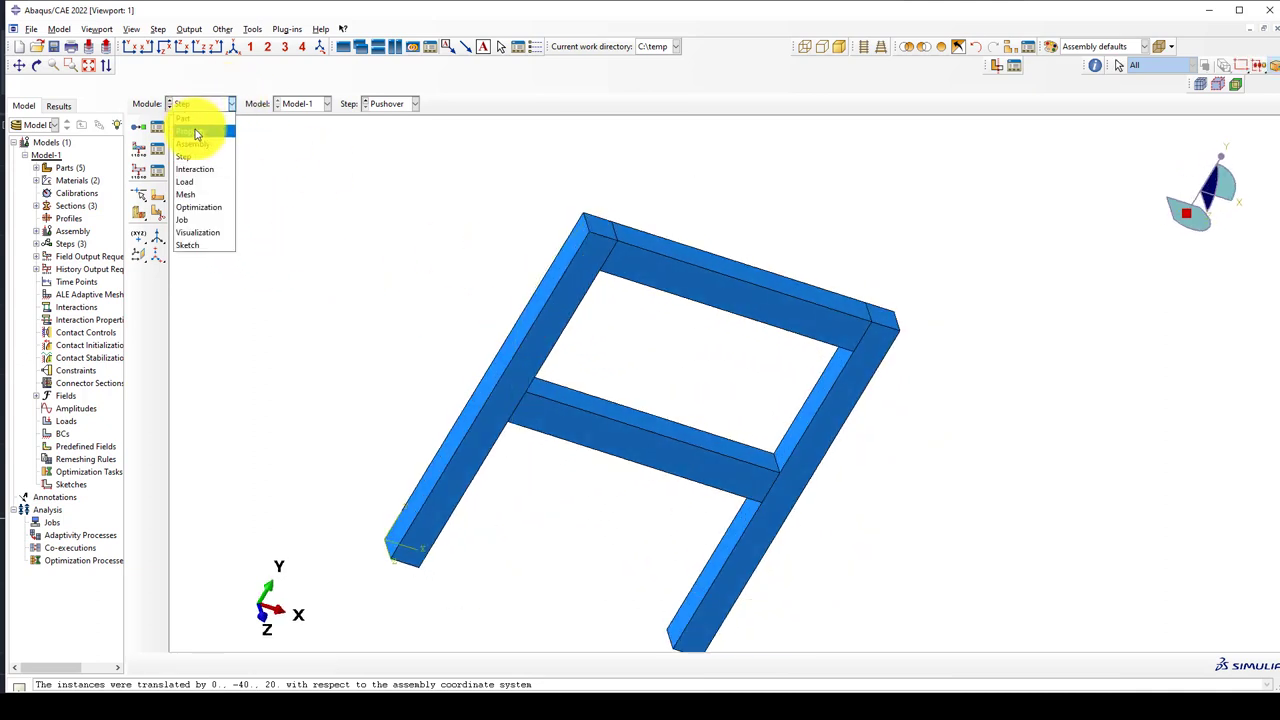
{"action": "left_click", "coordinate": [186, 123]}
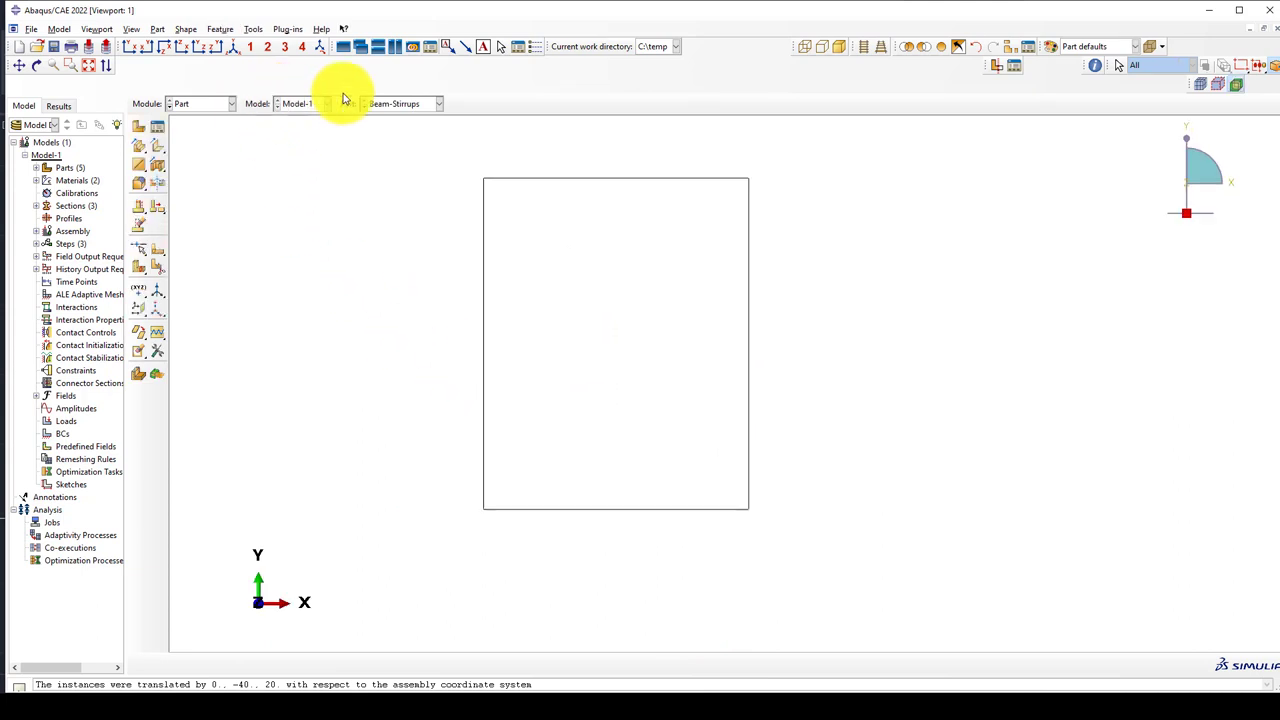
{"action": "left_click", "coordinate": [389, 145]}
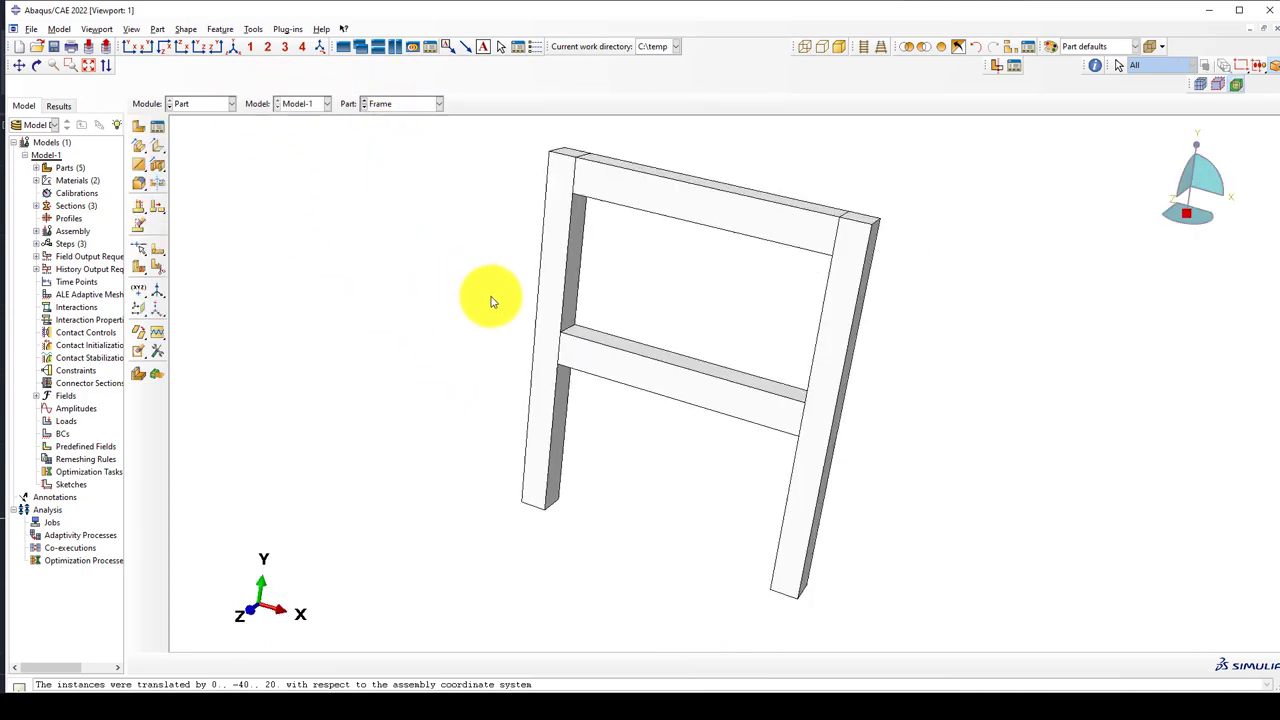
Step: Partition the Frame's left column at the underside of the upper beam, using a point-and-normal plane perpendicular to the column's axis
{"action": "scroll", "coordinate": [609, 191], "scroll_direction": "down", "scroll_amount": 5}
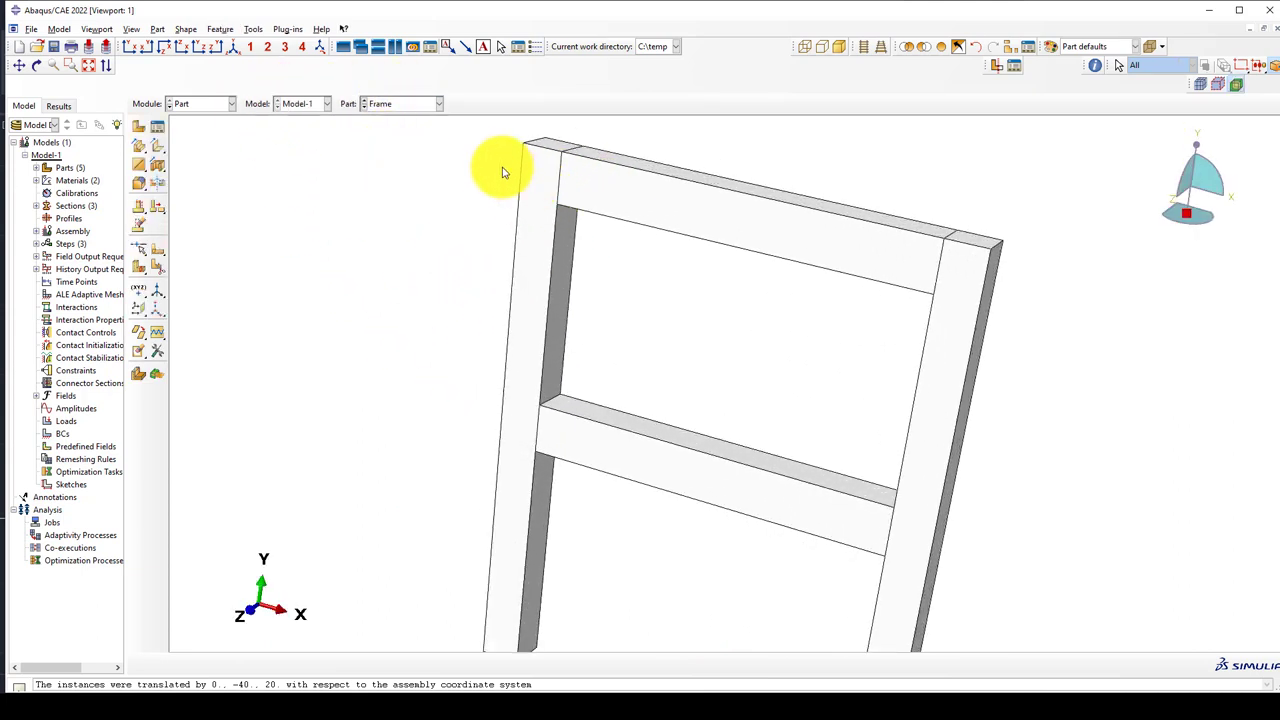
{"action": "scroll", "coordinate": [560, 195], "scroll_direction": "down", "scroll_amount": 4}
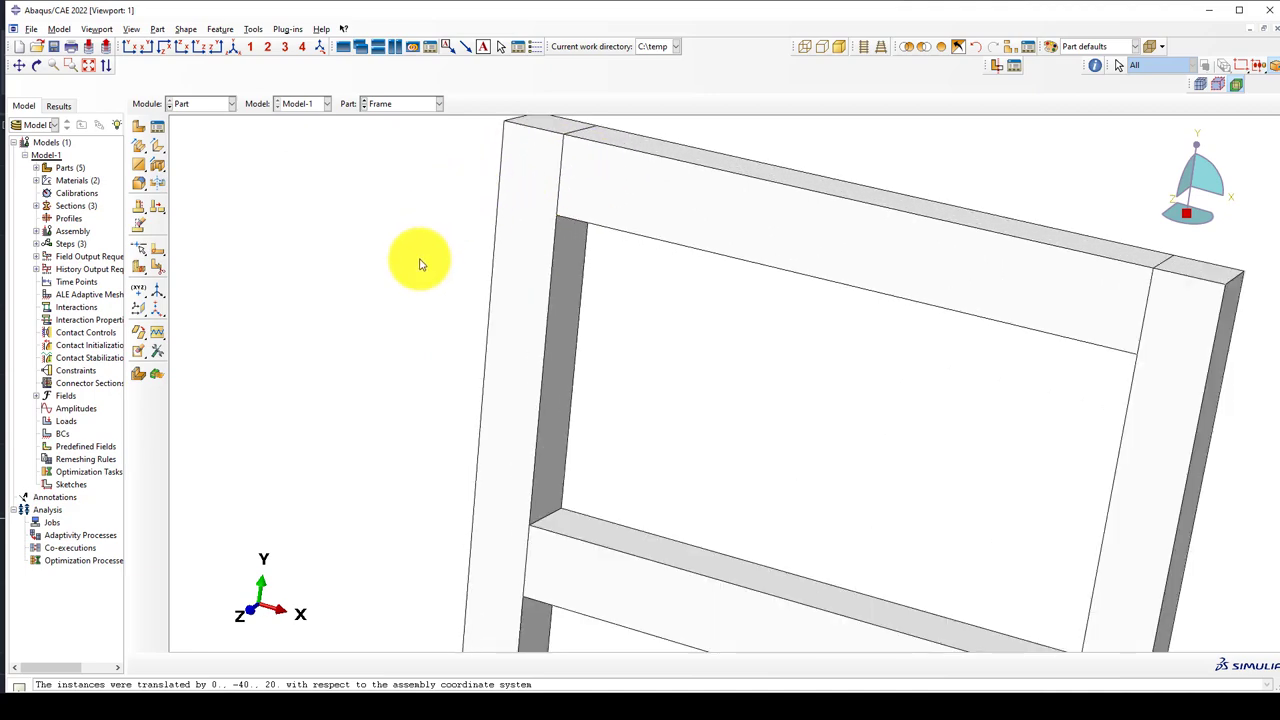
{"action": "scroll", "coordinate": [420, 263], "scroll_direction": "up", "scroll_amount": 2}
{"action": "left_click_drag", "start_coordinate": [509, 234], "coordinate": [560, 235], "text": "ctrl+alt"}
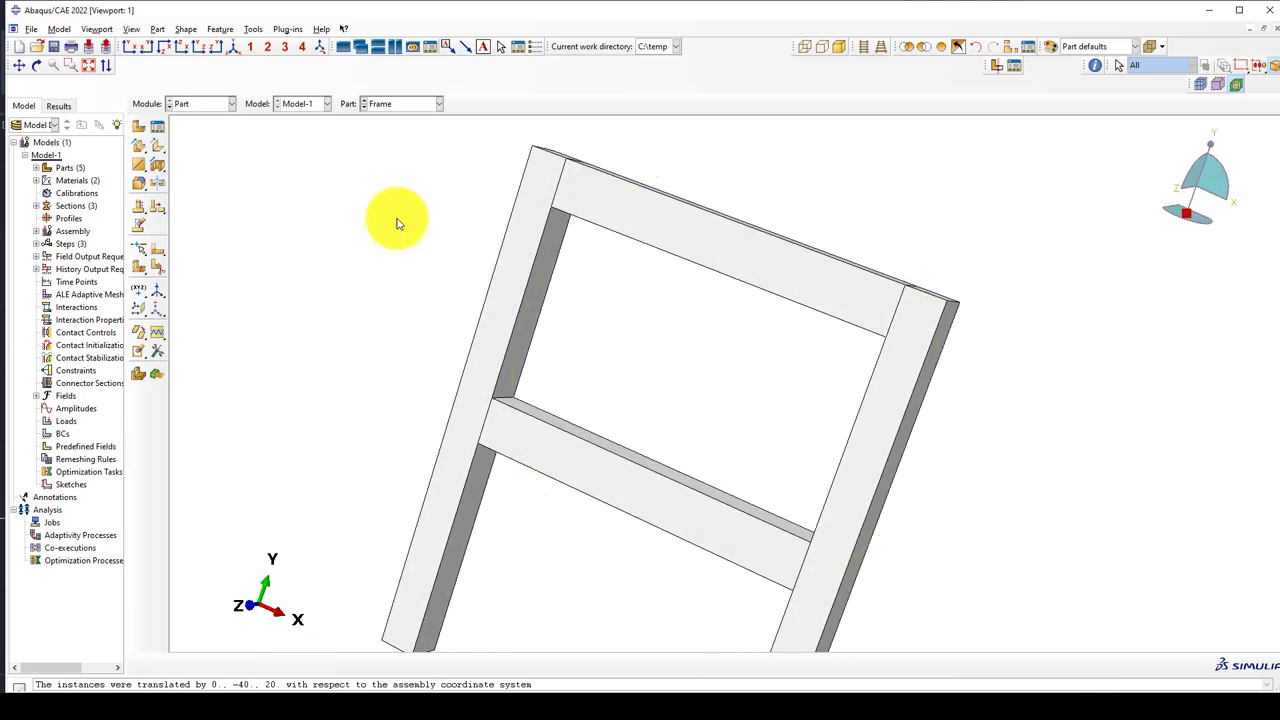
{"action": "left_click", "coordinate": [171, 270]}
{"action": "scroll", "coordinate": [571, 206], "scroll_direction": "up", "scroll_amount": 3}
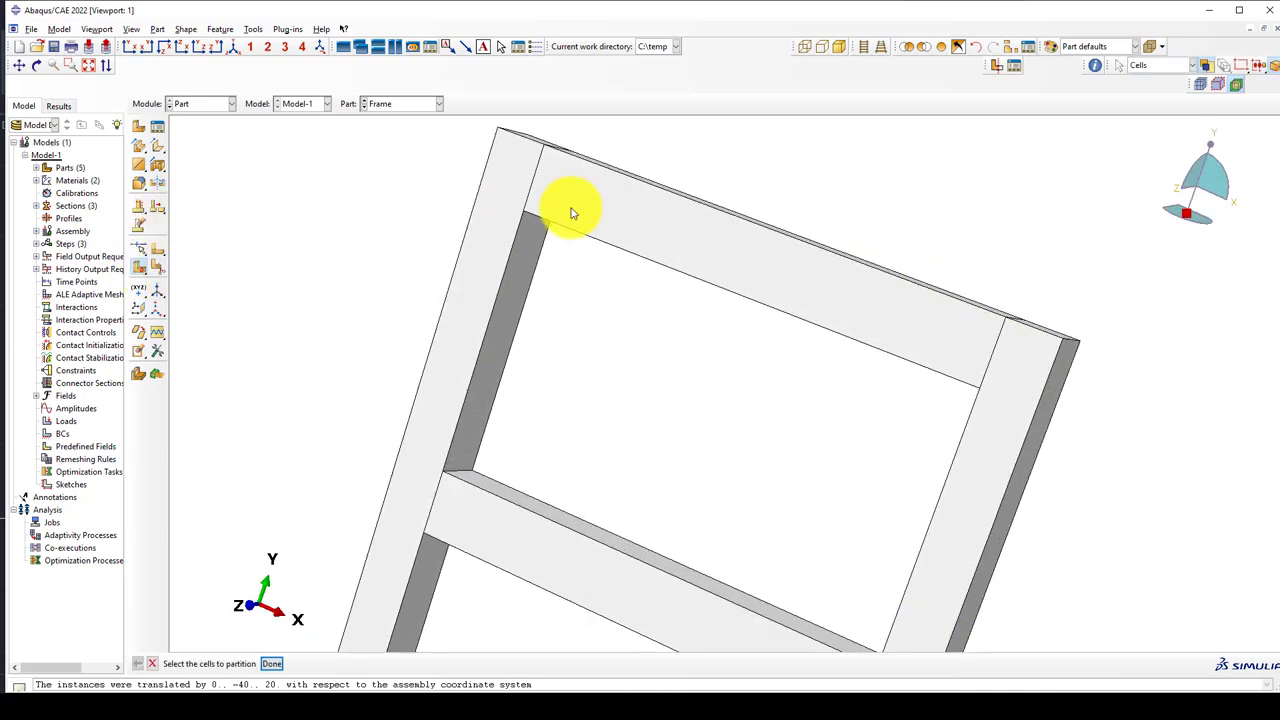
{"action": "left_click", "coordinate": [566, 243]}
{"action": "middle_click", "coordinate": [545, 238]}
{"action": "scroll", "coordinate": [533, 235], "scroll_direction": "up", "scroll_amount": 3}
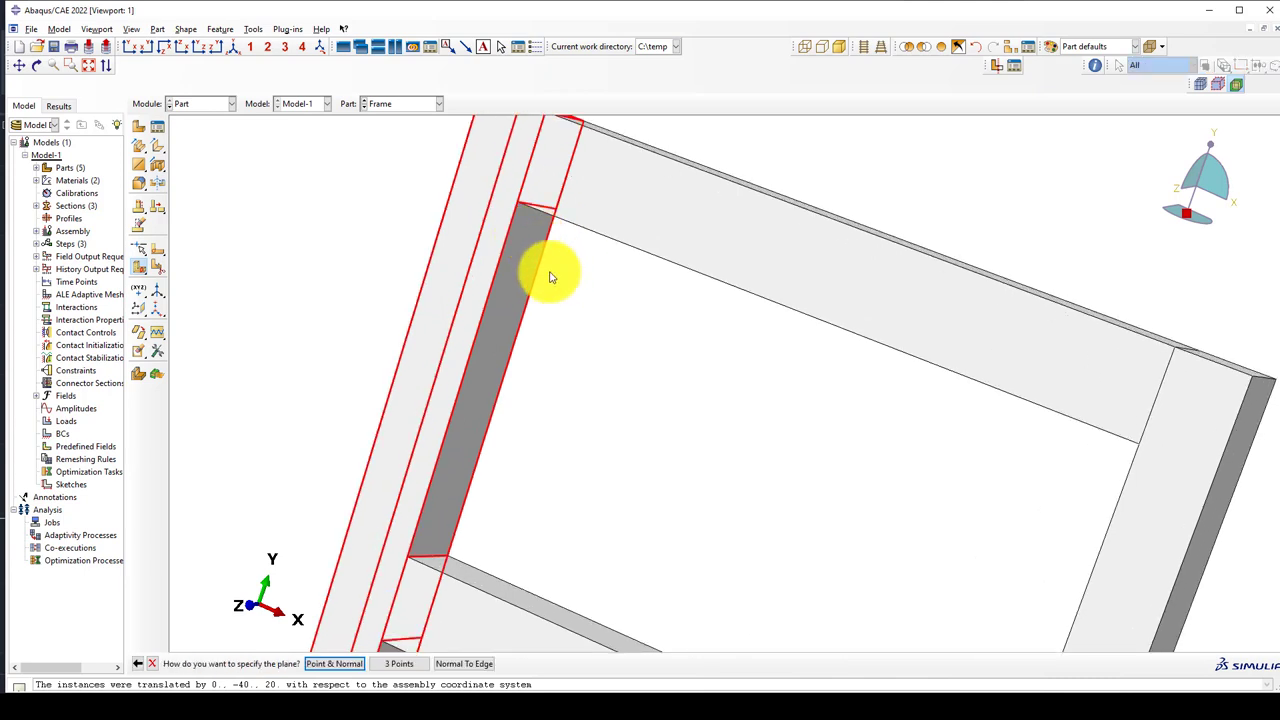
{"action": "middle_click", "coordinate": [549, 277]}
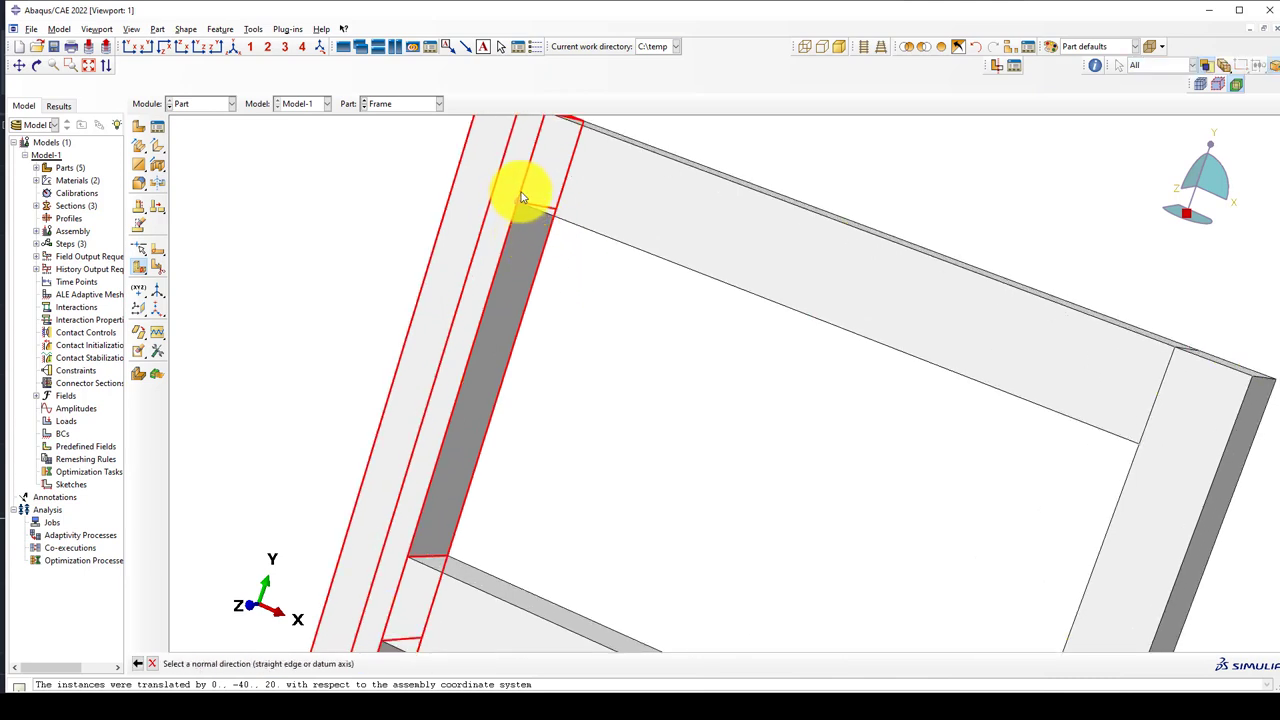
{"action": "left_click", "coordinate": [525, 192]}
{"action": "middle_click", "coordinate": [527, 244]}
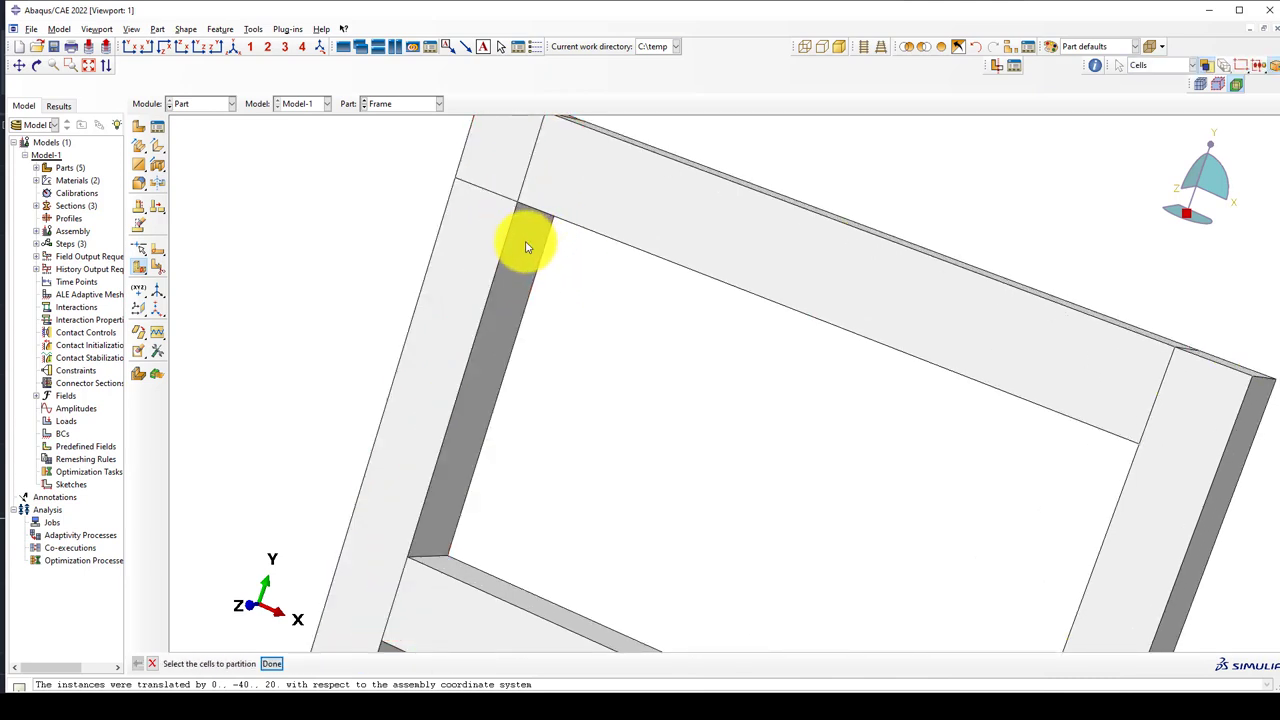
Step: In the Assembly module, create a midpoint datum point on the outer side face of the left column's newly partitioned top joint
{"action": "scroll", "coordinate": [445, 218], "scroll_direction": "down", "scroll_amount": 3}
{"action": "scroll", "coordinate": [417, 229], "scroll_direction": "down", "scroll_amount": 2}
{"action": "left_click", "coordinate": [200, 104]}
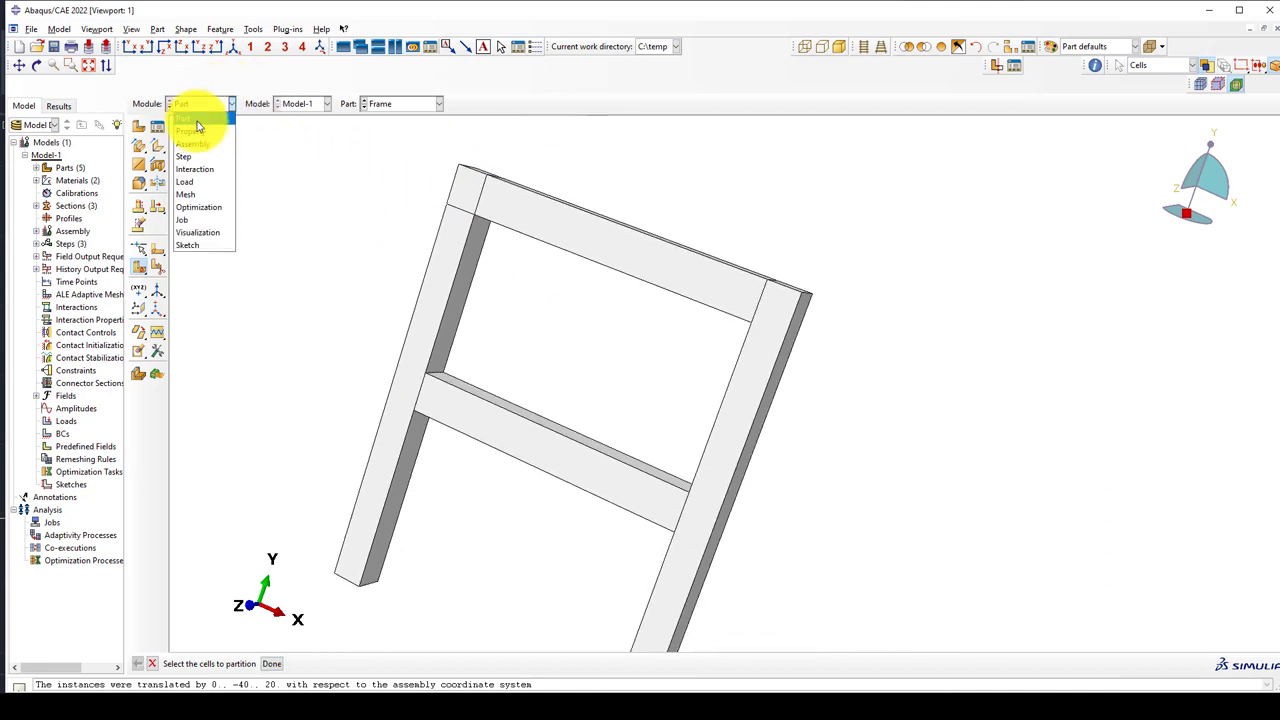
{"action": "left_click", "coordinate": [201, 146]}
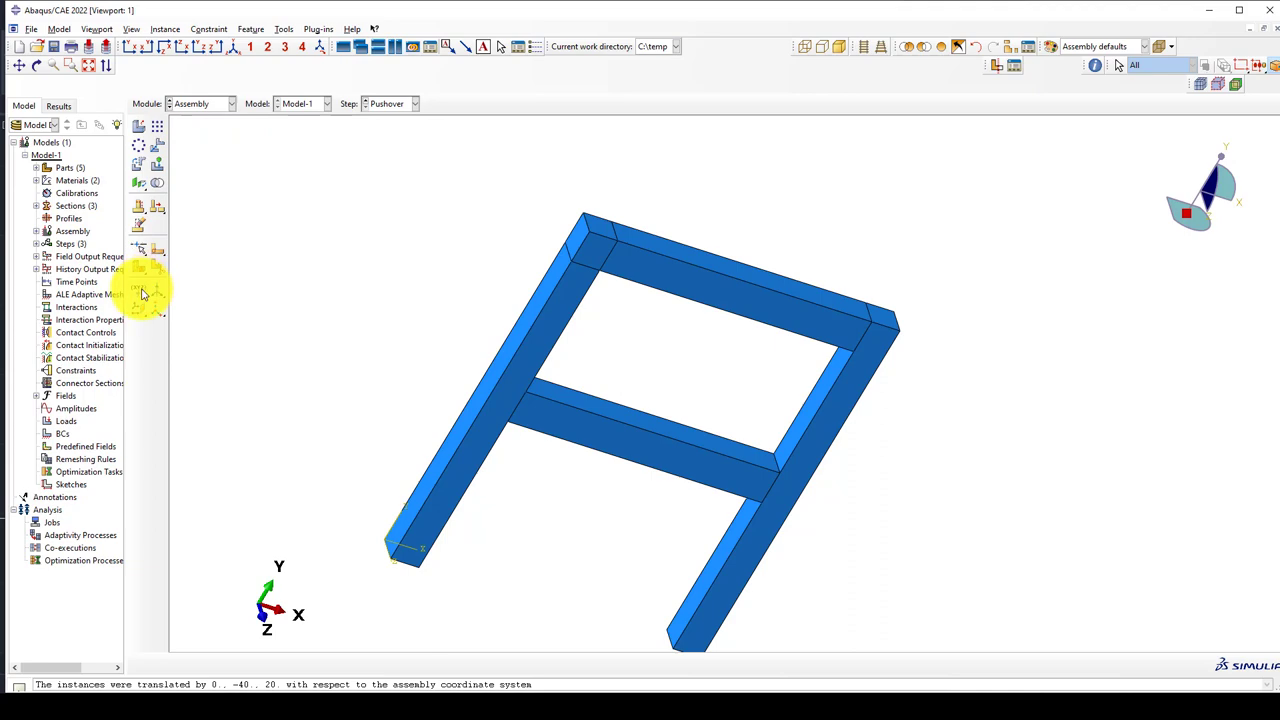
{"action": "left_click", "coordinate": [195, 300]}
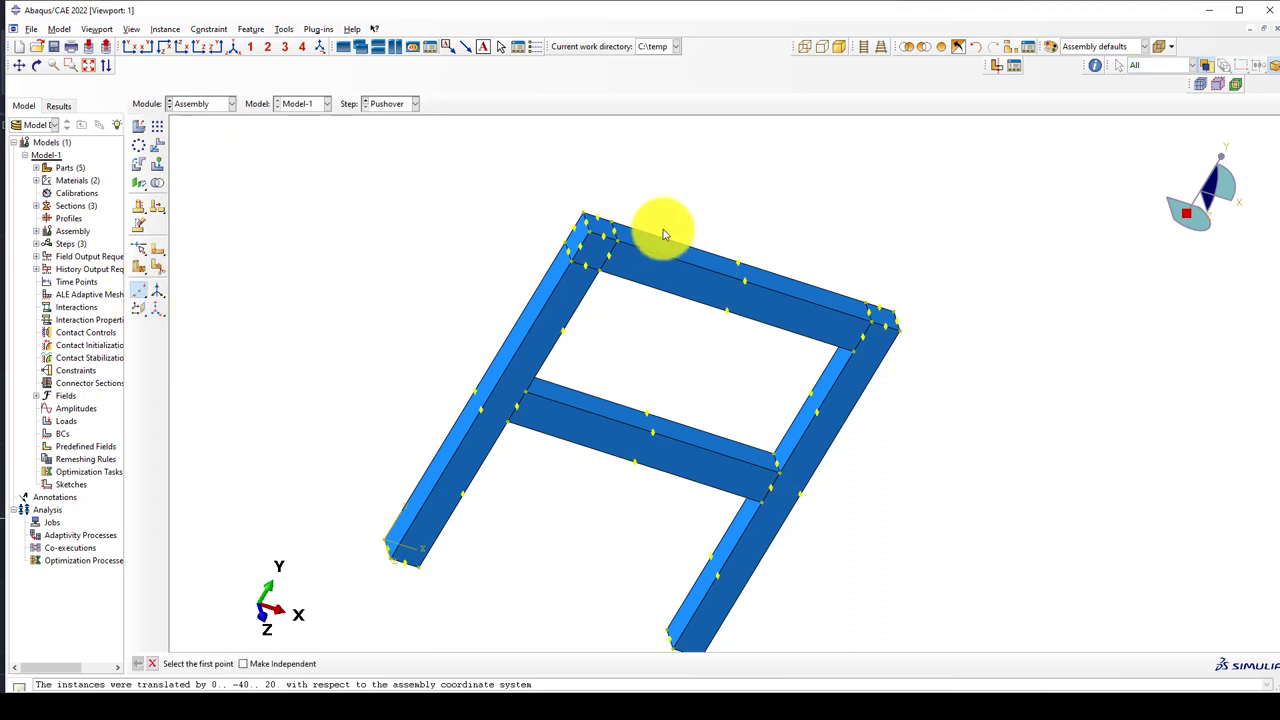
{"action": "scroll", "coordinate": [551, 229], "scroll_direction": "up", "scroll_amount": 3}
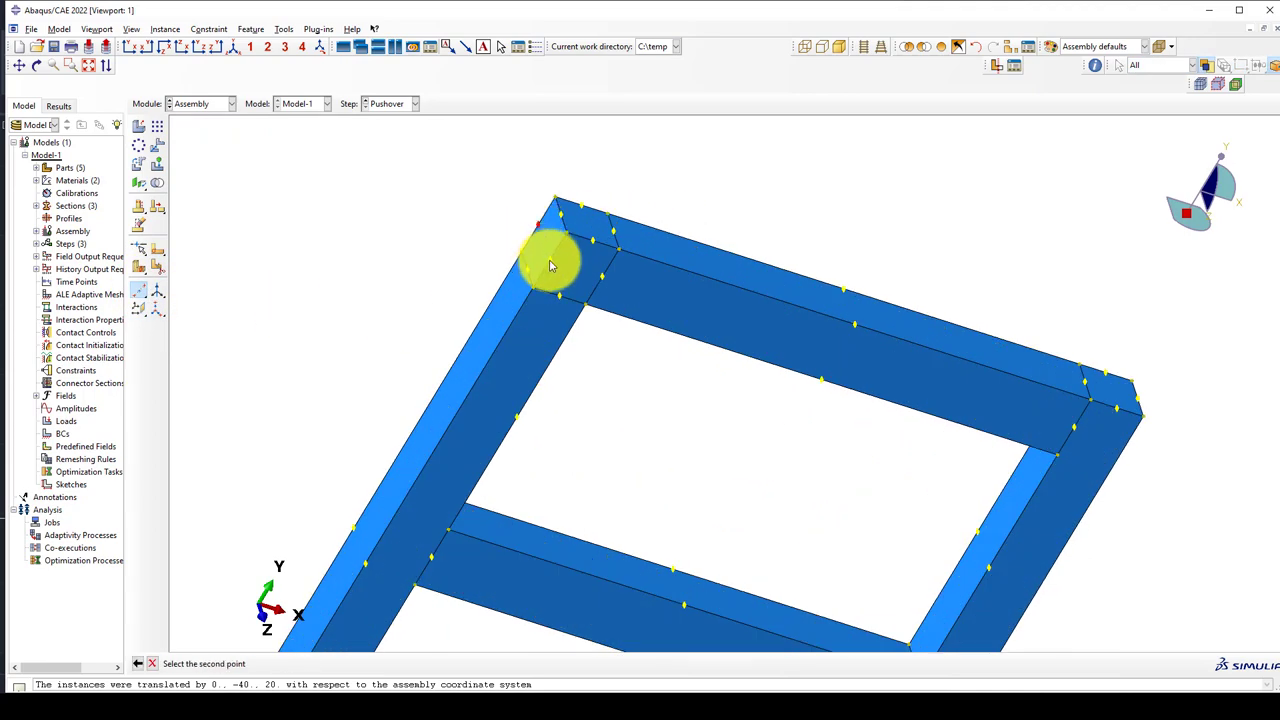
{"action": "left_click", "coordinate": [516, 262]}
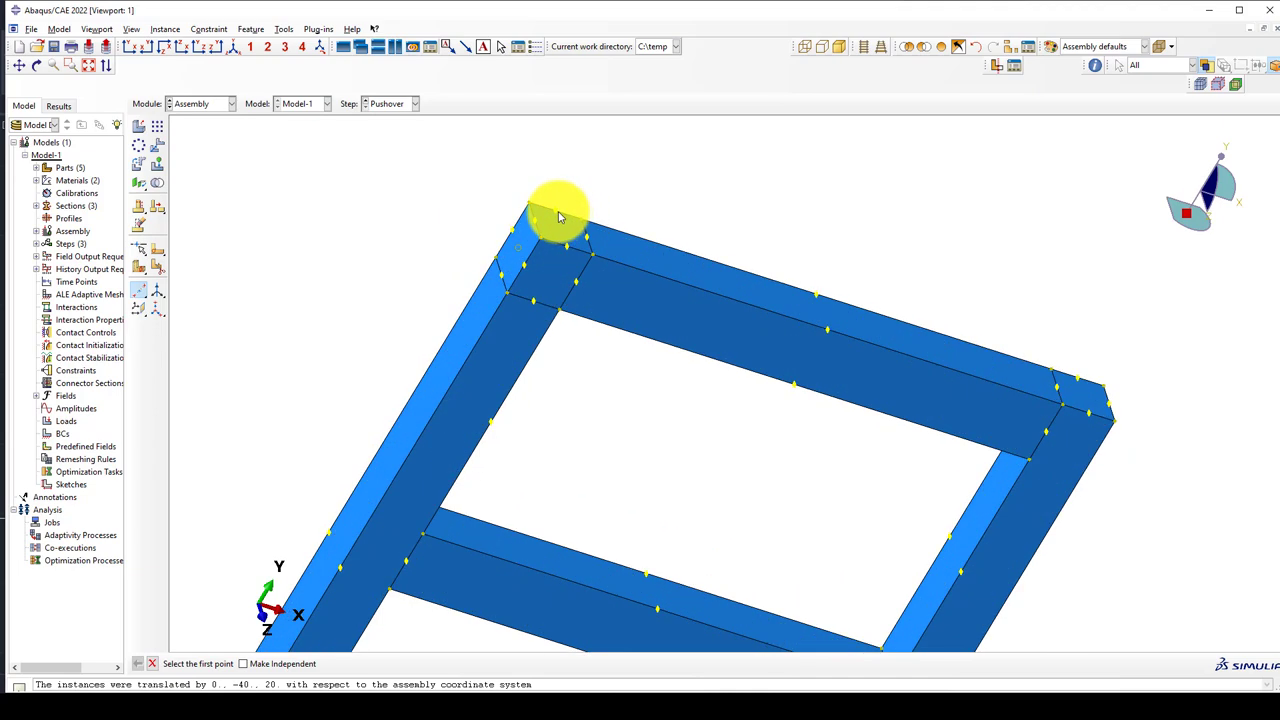
Step: Create midpoint datum points at the centres of the top end faces of both columns
{"action": "left_click", "coordinate": [535, 251]}
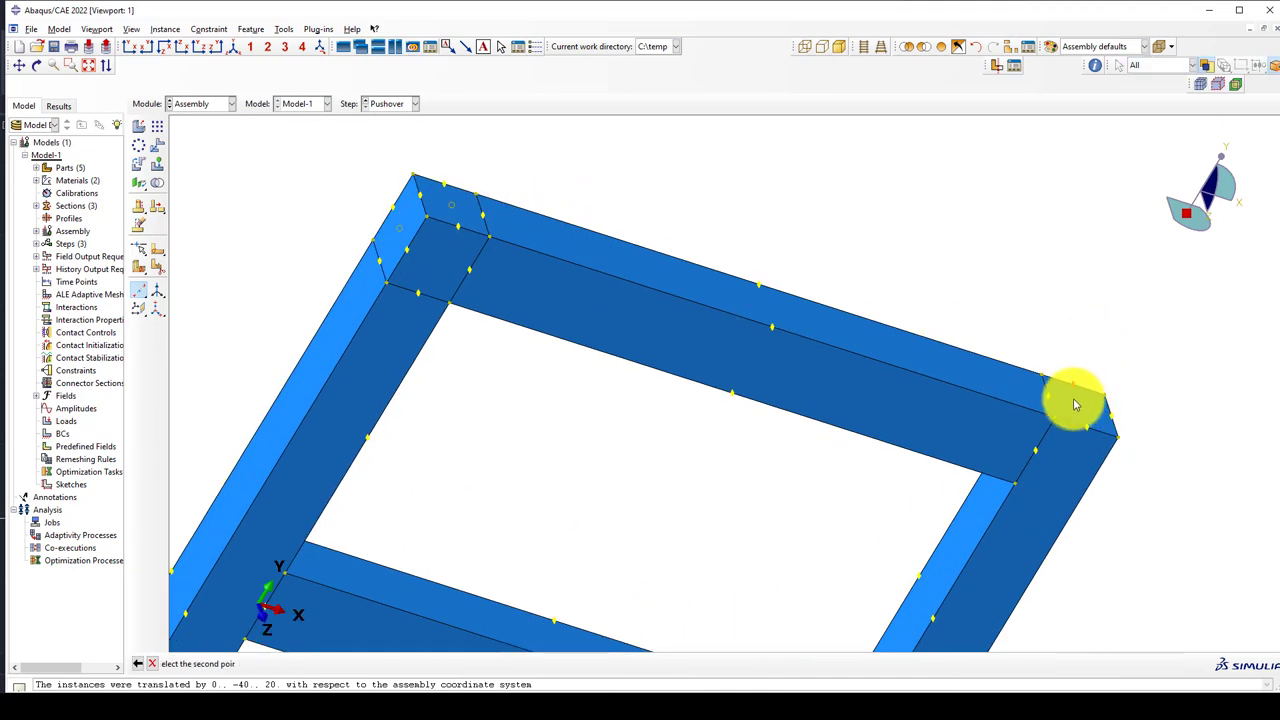
{"action": "left_click", "coordinate": [1020, 377]}
{"action": "scroll", "coordinate": [797, 243], "scroll_direction": "down", "scroll_amount": 5}
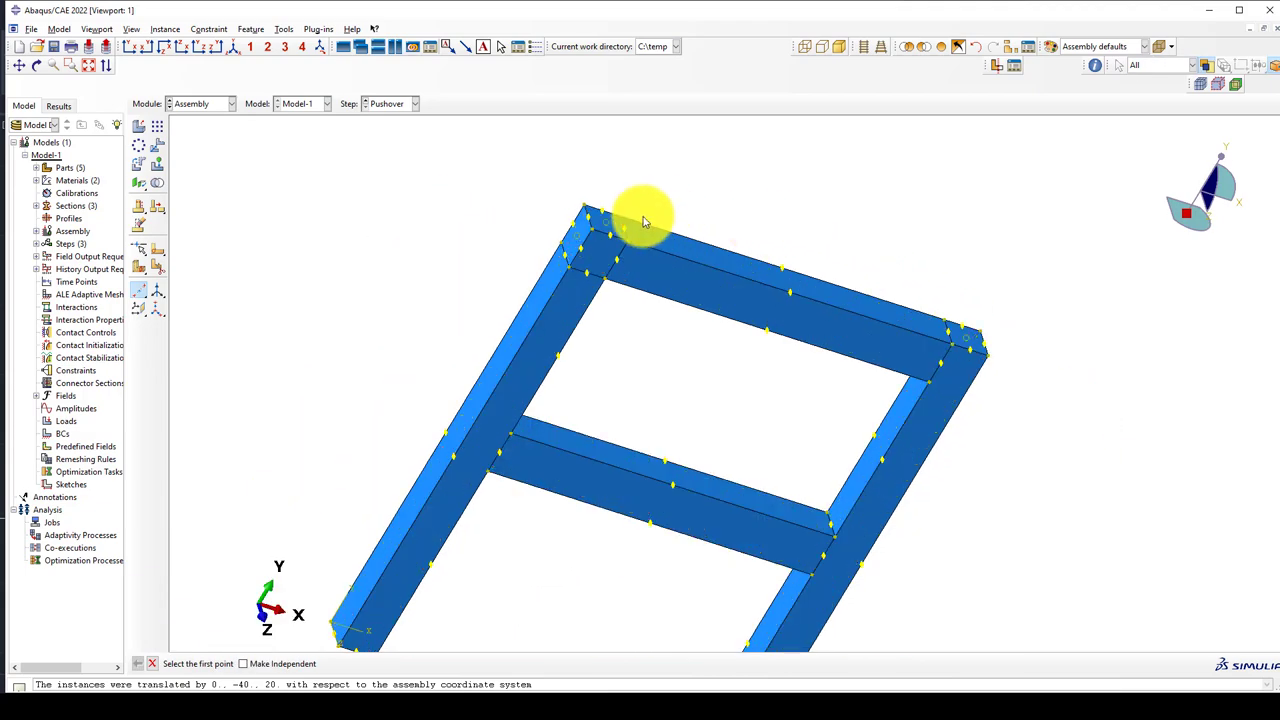
Step: Create midpoint datum points at the centres of the bottom end faces of both columns
{"action": "scroll", "coordinate": [663, 277], "scroll_direction": "up", "scroll_amount": 2}
{"action": "left_click_drag", "start_coordinate": [663, 277], "coordinate": [551, 266], "text": "ctrl+alt"}
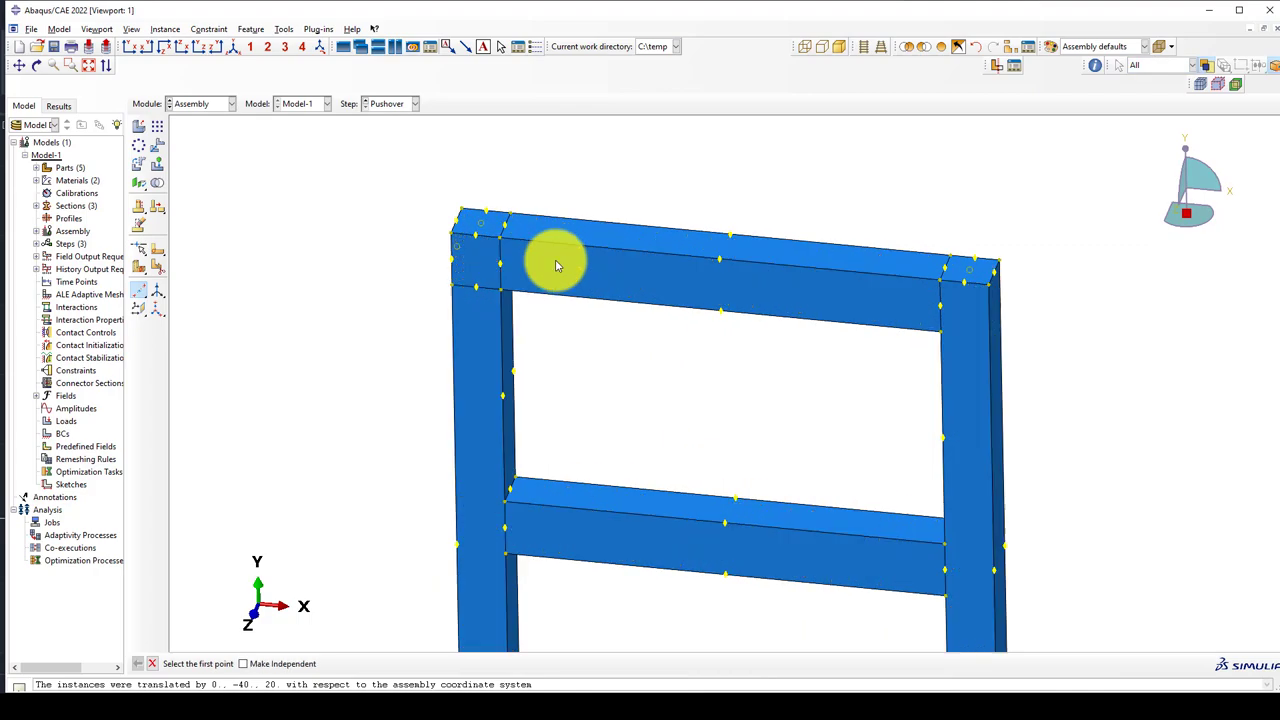
{"action": "scroll", "coordinate": [589, 440], "scroll_direction": "down", "scroll_amount": 2}
{"action": "left_click_drag", "start_coordinate": [589, 440], "coordinate": [422, 437], "text": "ctrl+alt"}
{"action": "scroll", "coordinate": [422, 437], "scroll_direction": "up", "scroll_amount": 2}
{"action": "scroll", "coordinate": [422, 437], "scroll_direction": "up", "scroll_amount": 4}
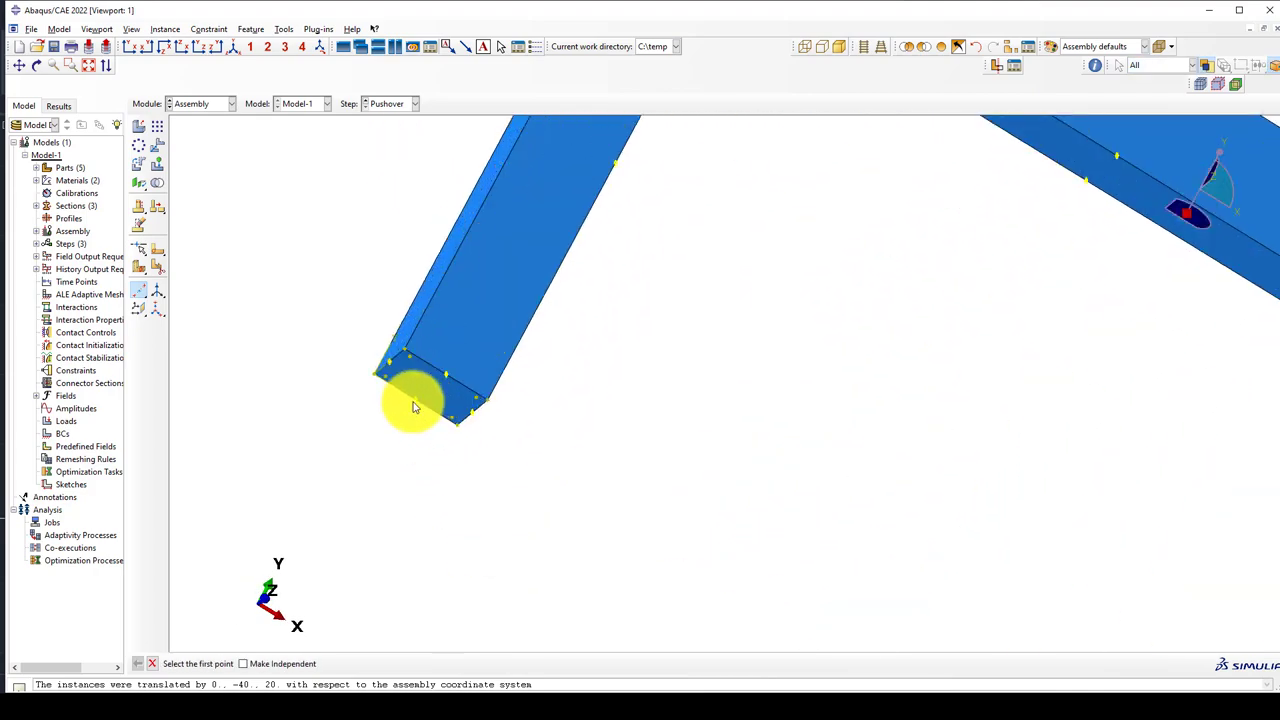
{"action": "left_click", "coordinate": [447, 383]}
{"action": "scroll", "coordinate": [386, 406], "scroll_direction": "down", "scroll_amount": 3}
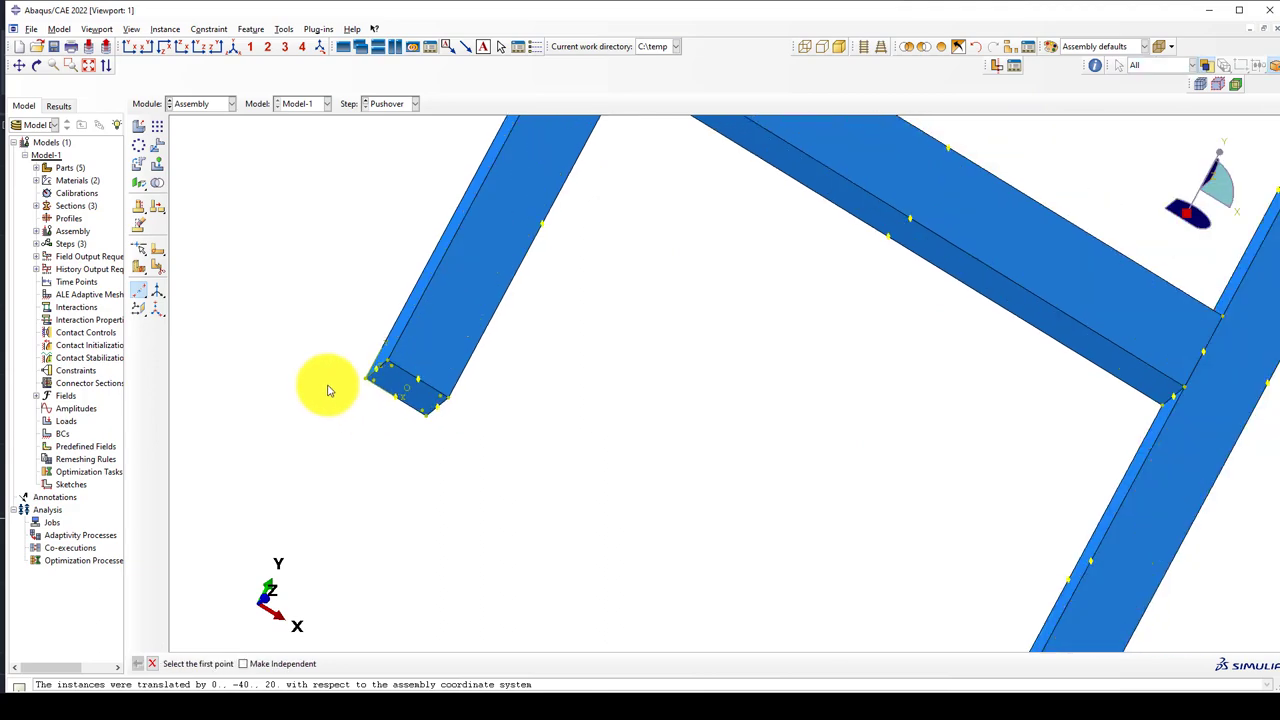
{"action": "scroll", "coordinate": [651, 533], "scroll_direction": "up", "scroll_amount": 3}
{"action": "scroll", "coordinate": [652, 533], "scroll_direction": "up", "scroll_amount": 2}
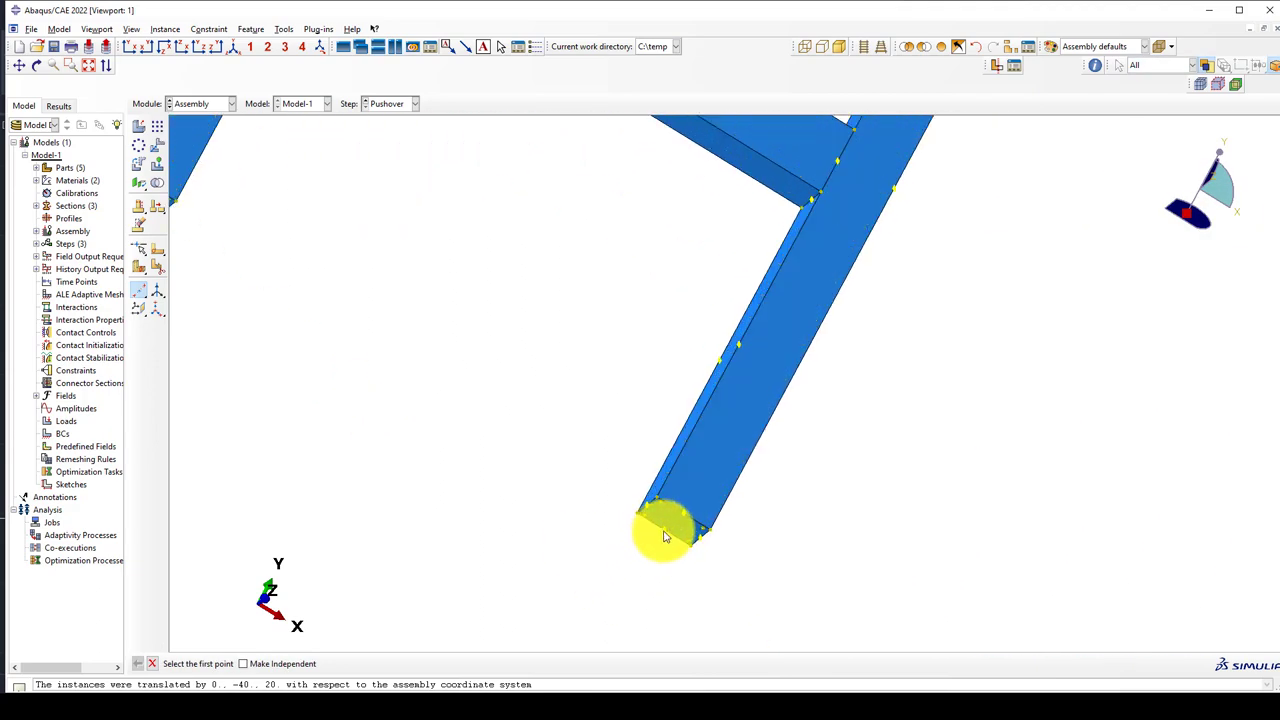
{"action": "left_click", "coordinate": [683, 517]}
{"action": "scroll", "coordinate": [654, 551], "scroll_direction": "down", "scroll_amount": 5}
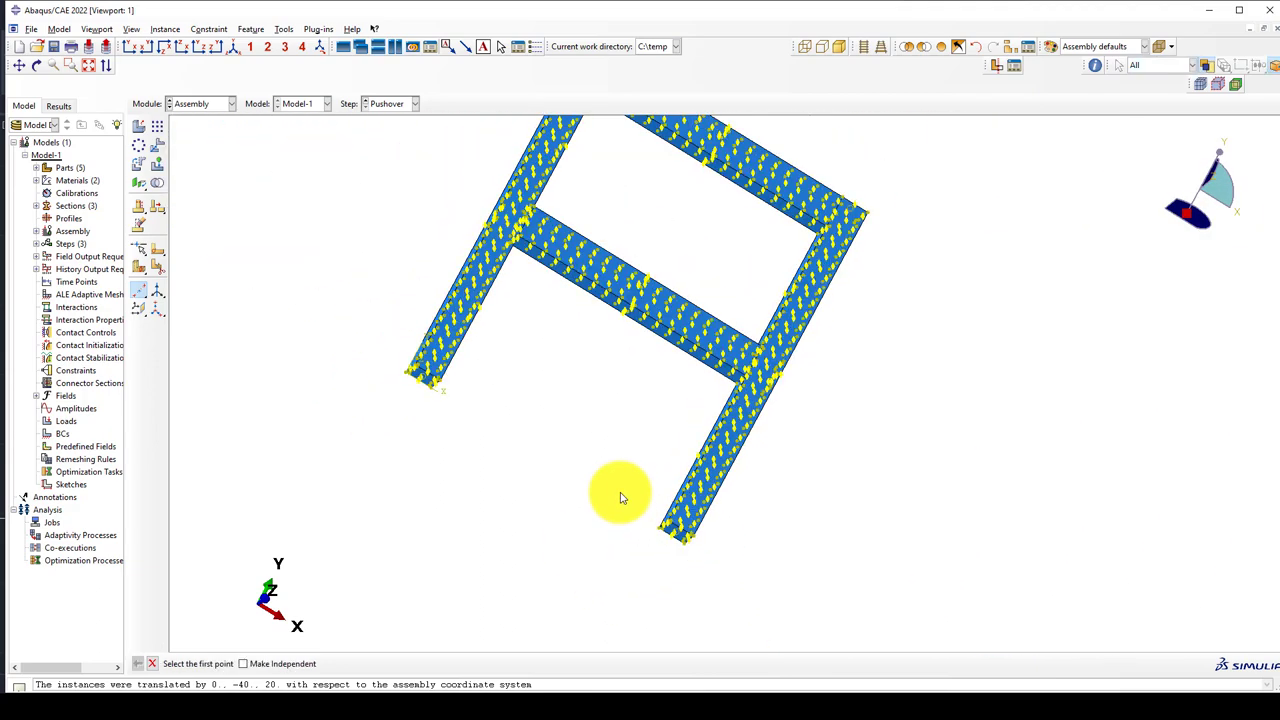
Step: Create a datum point offset outward from the midpoint datum on the outer side face of the left column's top joint
{"action": "left_click_drag", "start_coordinate": [617, 497], "coordinate": [654, 346], "text": "ctrl+alt"}
{"action": "left_click_drag", "start_coordinate": [720, 423], "coordinate": [556, 298], "text": "ctrl+alt"}
{"action": "scroll", "coordinate": [556, 298], "scroll_direction": "up", "scroll_amount": 2}
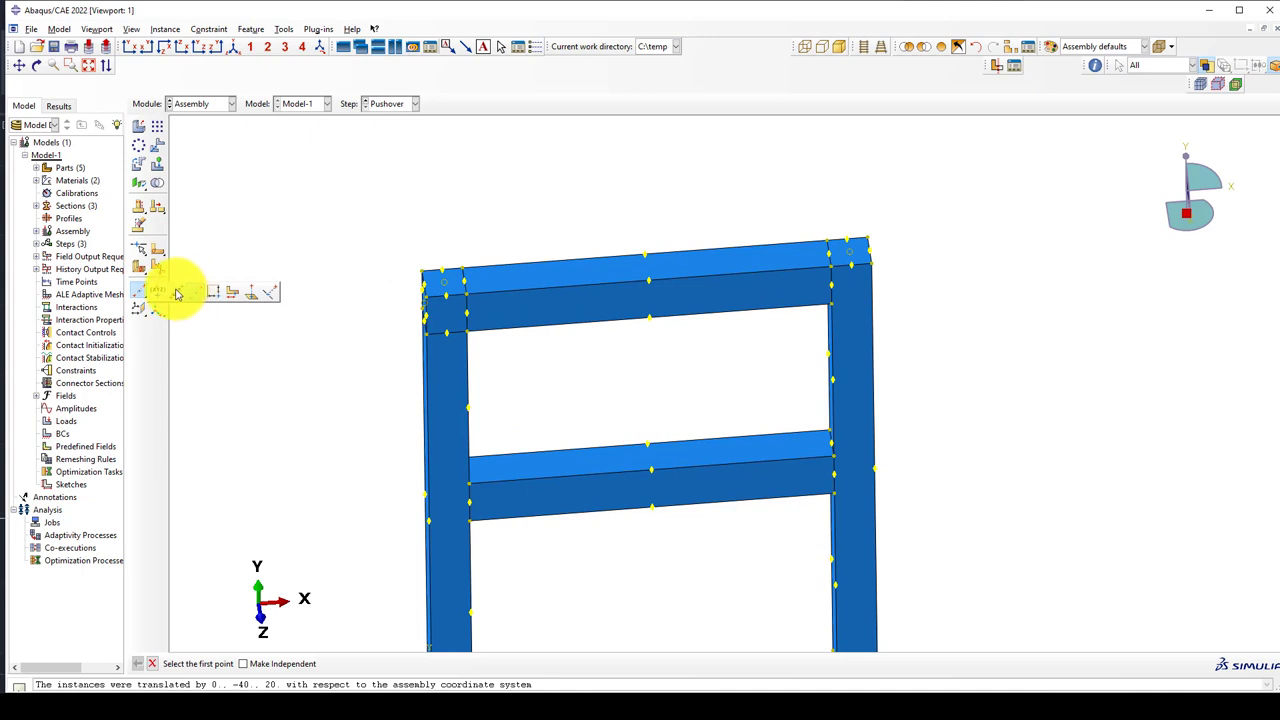
{"action": "left_click", "coordinate": [176, 292]}
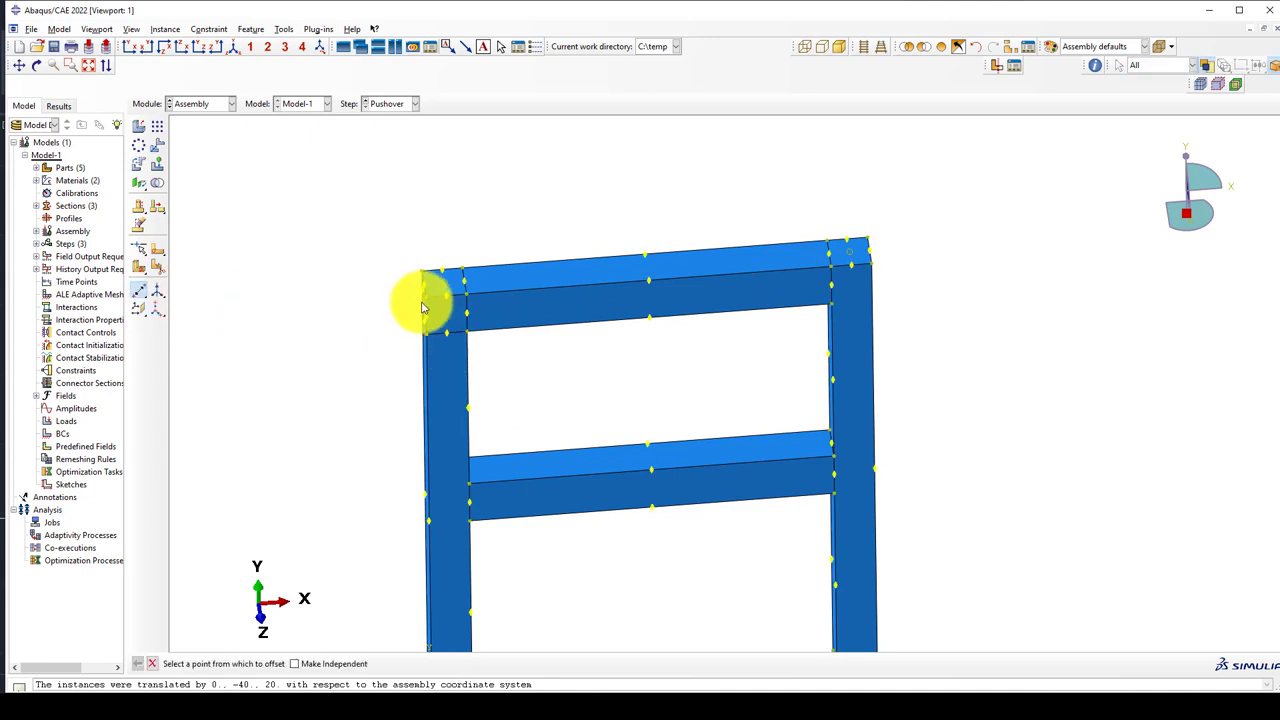
{"action": "left_click", "coordinate": [422, 308]}
{"action": "scroll", "coordinate": [362, 327], "scroll_direction": "up", "scroll_amount": 1}
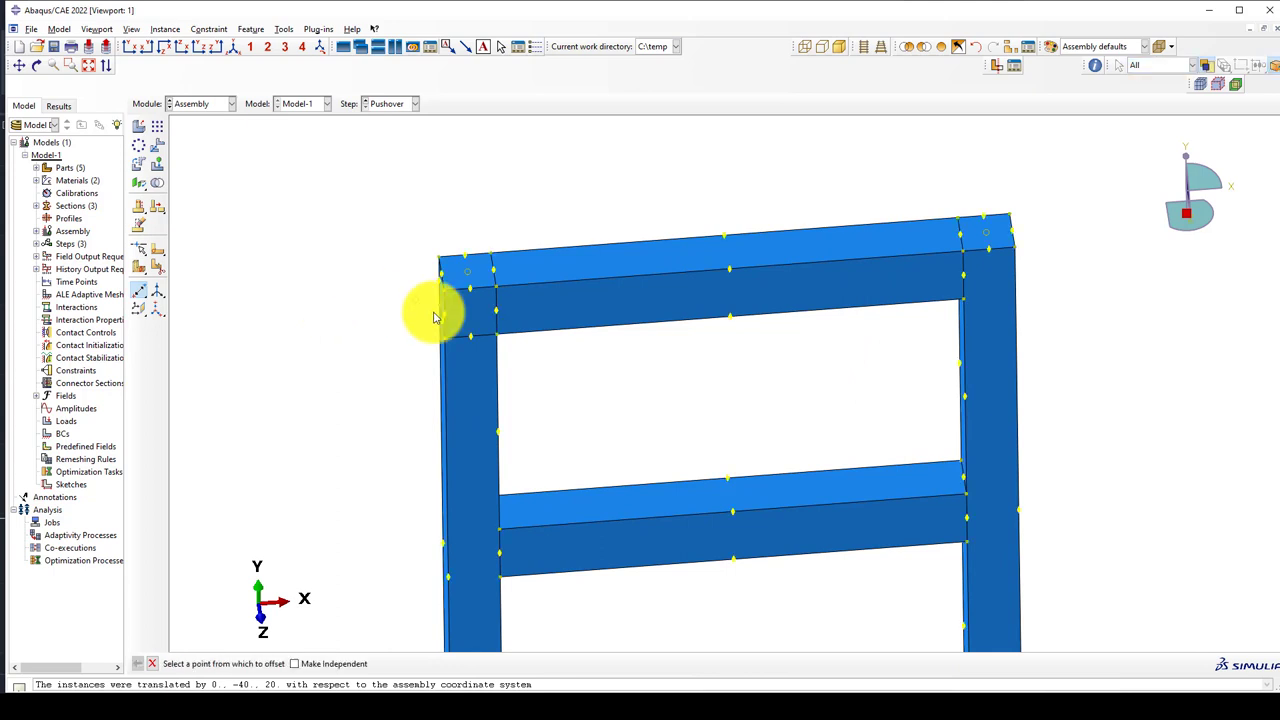
Step: Create reference points on the offset datum beside the left column's top joint and at the centres of both column tops
{"action": "left_click", "coordinate": [284, 29]}
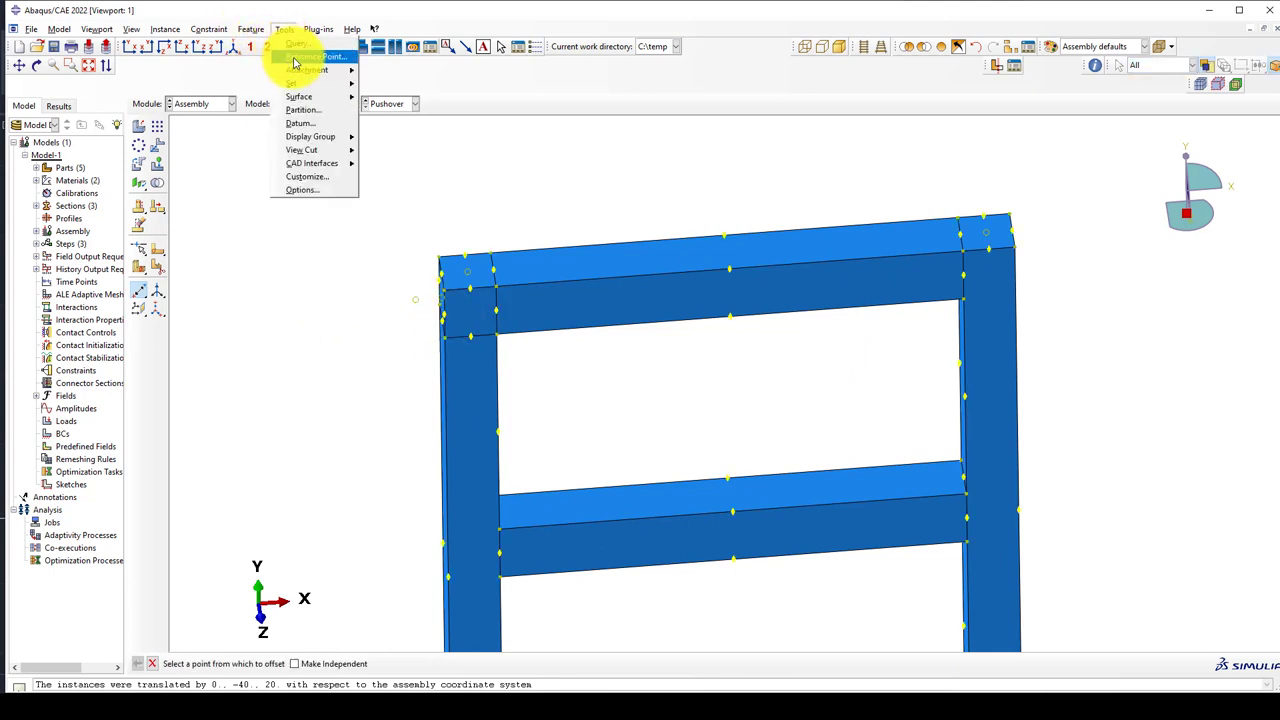
{"action": "left_click", "coordinate": [294, 58]}
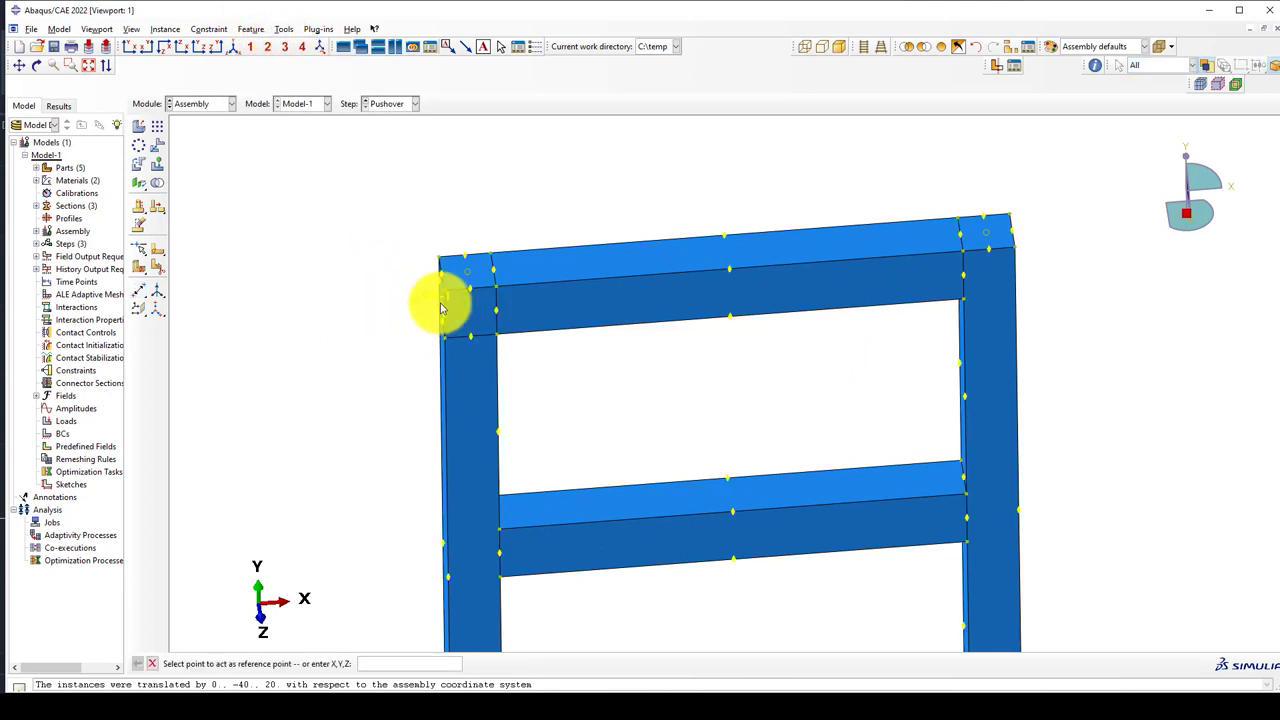
{"action": "left_click", "coordinate": [443, 300]}
{"action": "left_click", "coordinate": [469, 274]}
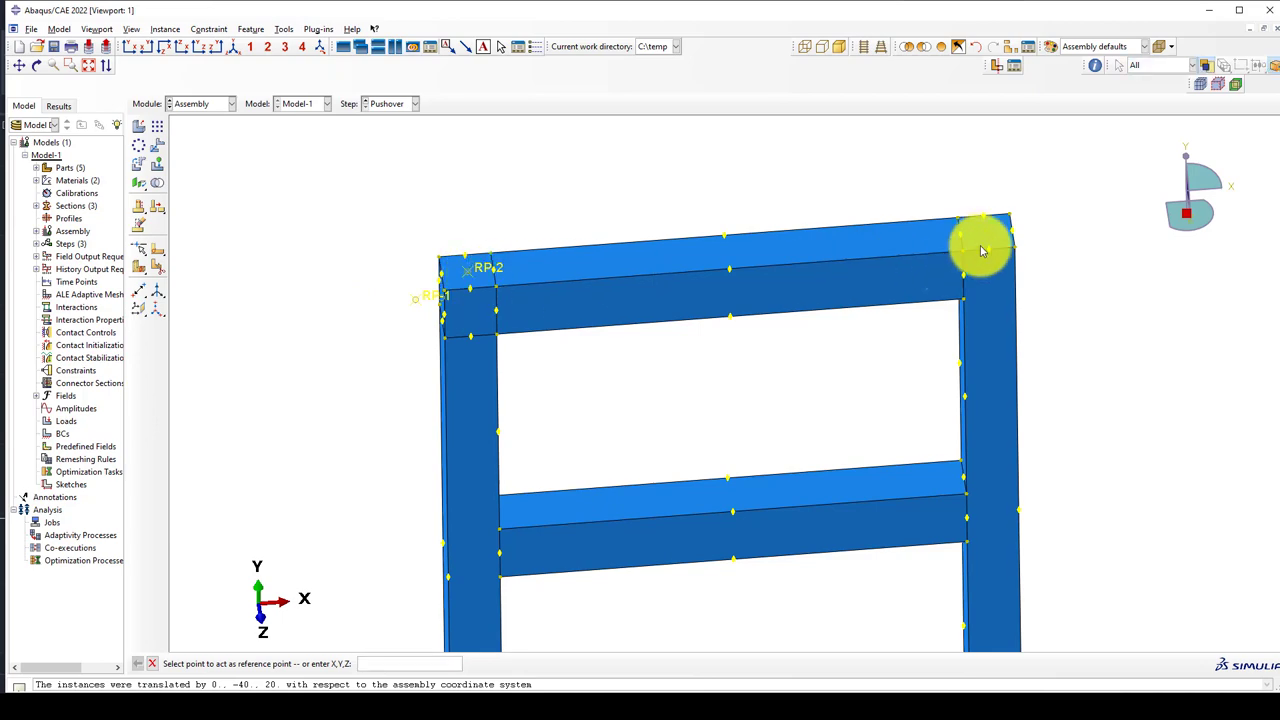
{"action": "left_click", "coordinate": [987, 237]}
Step: Create reference points on the datum points at the centres of both columns' bottom end faces
{"action": "scroll", "coordinate": [743, 223], "scroll_direction": "down", "scroll_amount": 4}
{"action": "left_click_drag", "start_coordinate": [743, 223], "coordinate": [628, 523], "text": "ctrl+alt"}
{"action": "scroll", "coordinate": [618, 490], "scroll_direction": "up", "scroll_amount": 3}
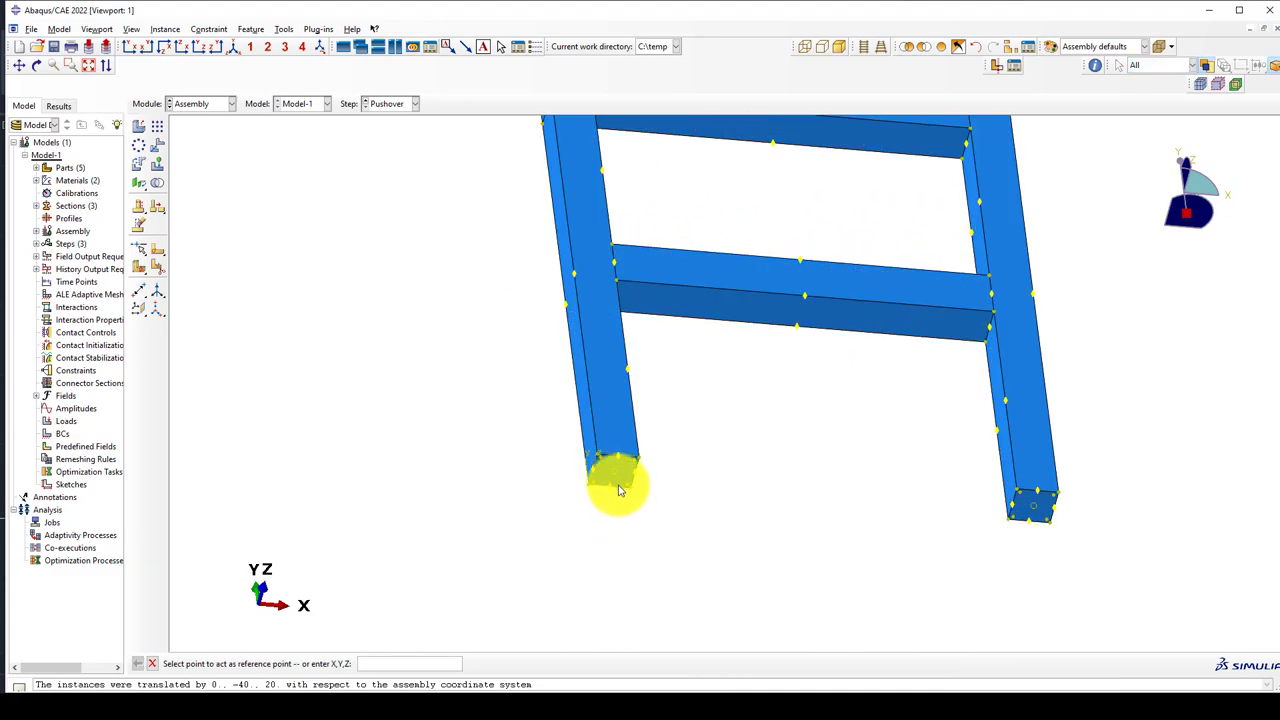
{"action": "left_click", "coordinate": [616, 474]}
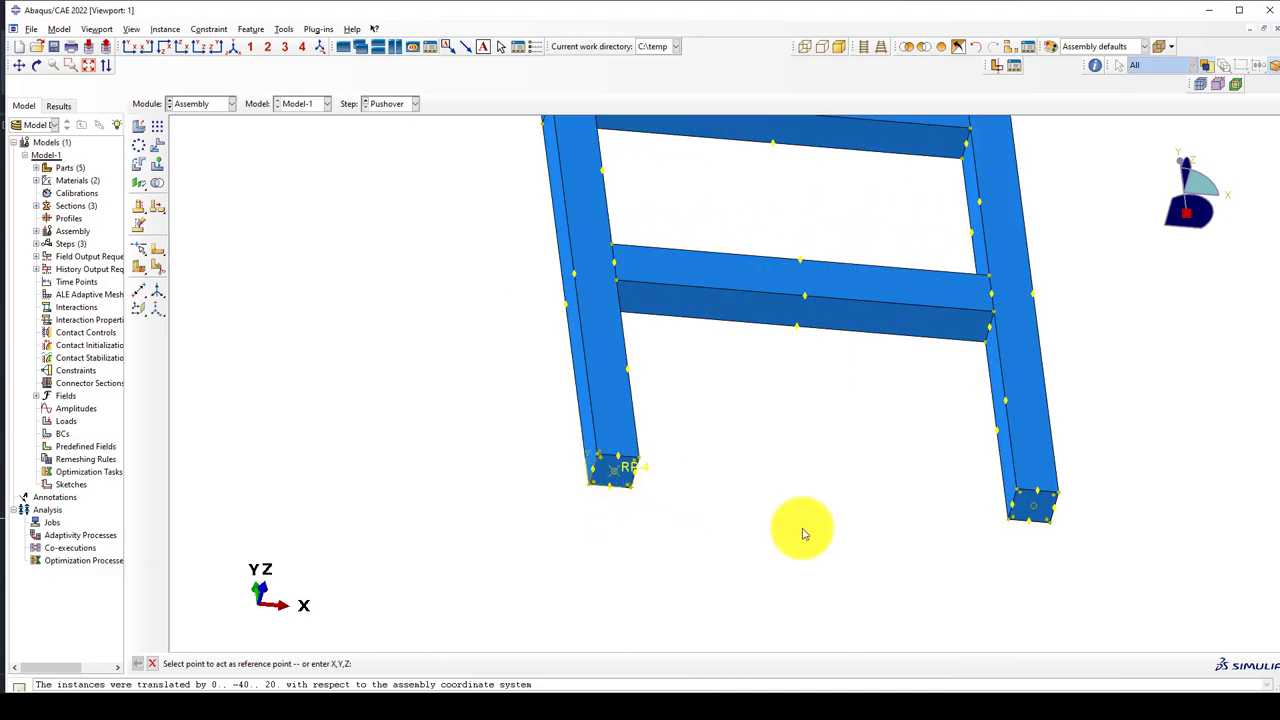
{"action": "left_click", "coordinate": [1024, 513]}
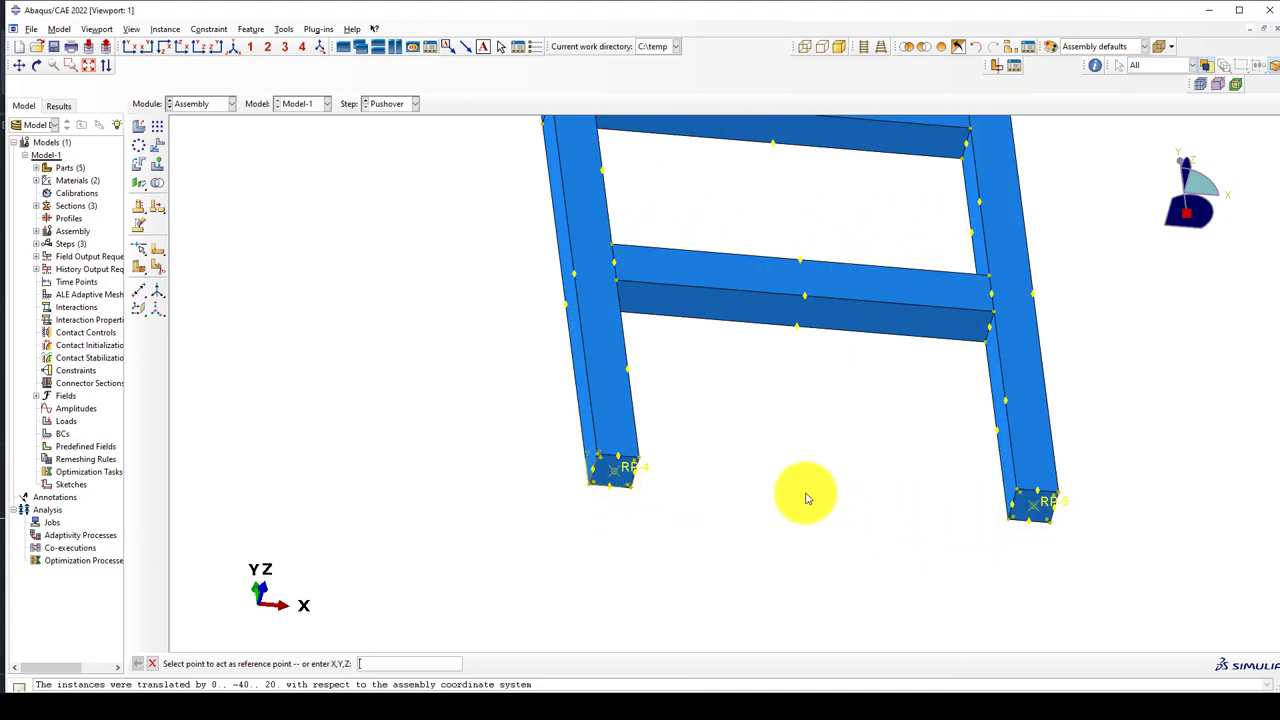
Step: Show the frame in isometric view and inspect the reference points at the column tops and bases
{"action": "left_click", "coordinate": [230, 50]}
{"action": "left_click_drag", "start_coordinate": [329, 271], "coordinate": [357, 294], "text": "ctrl+alt"}
{"action": "scroll", "coordinate": [545, 473], "scroll_direction": "up", "scroll_amount": 2}
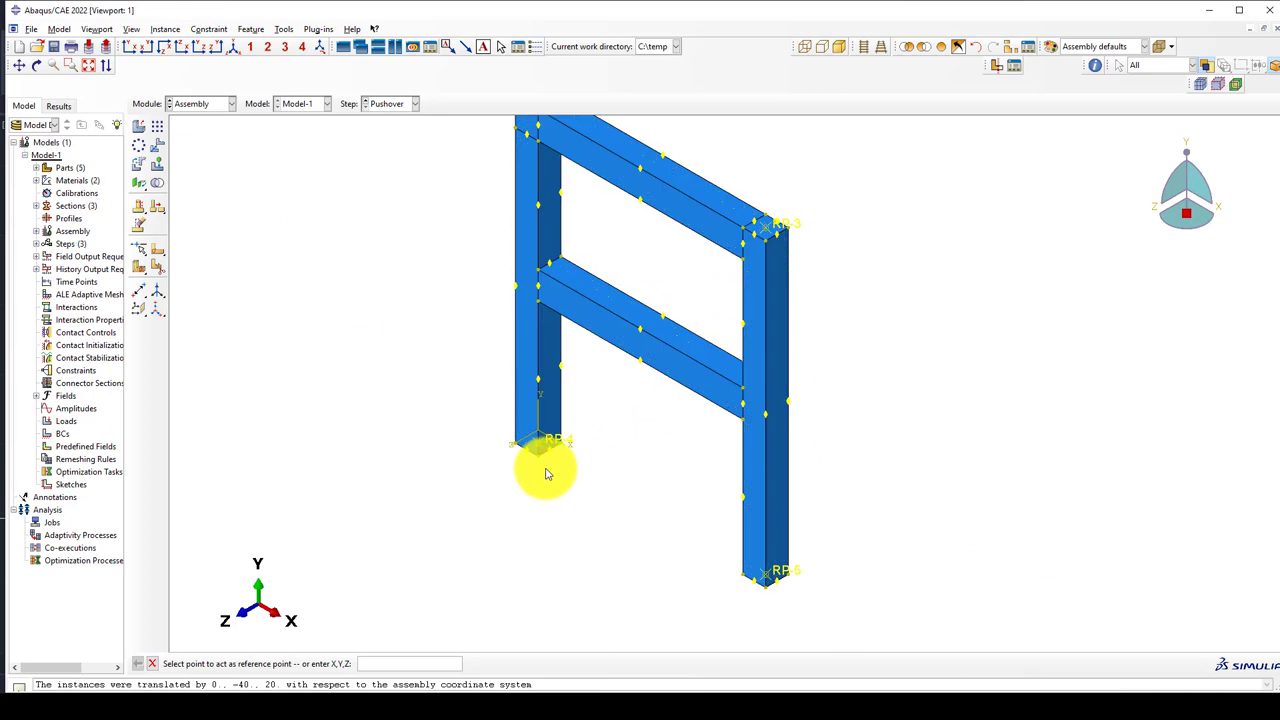
{"action": "scroll", "coordinate": [545, 473], "scroll_direction": "down", "scroll_amount": 2}
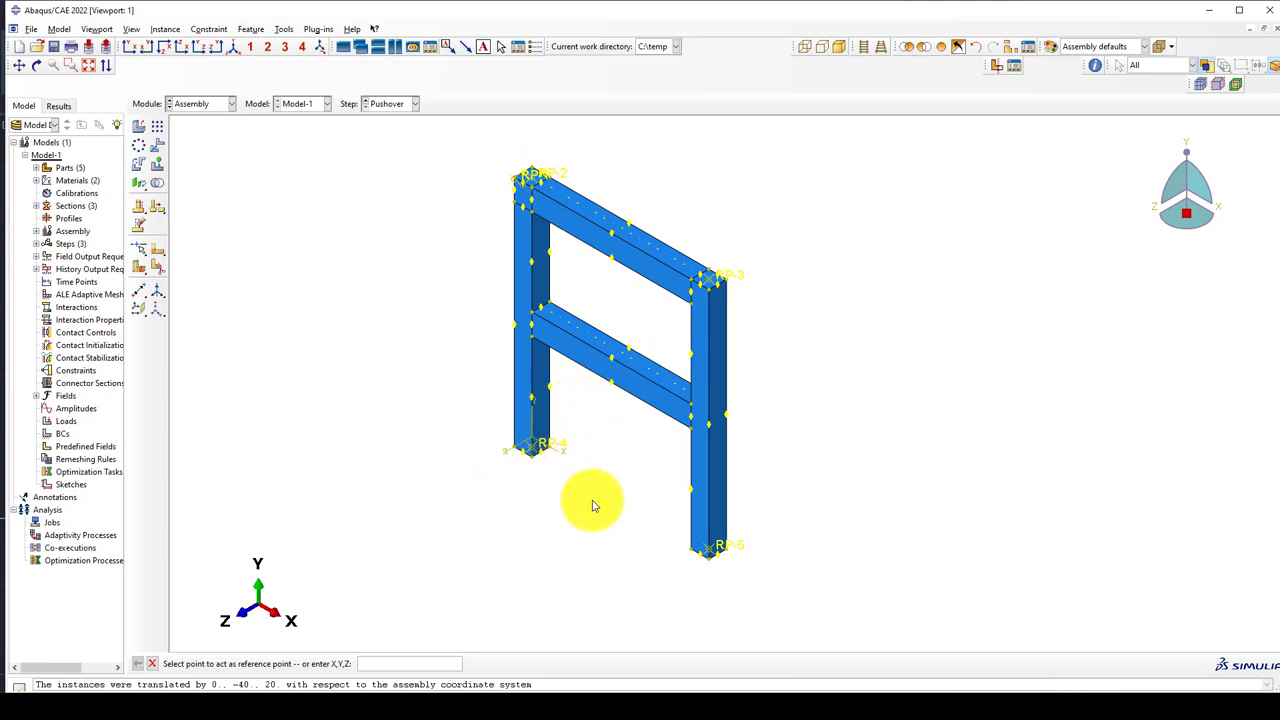
{"action": "scroll", "coordinate": [507, 492], "scroll_direction": "up", "scroll_amount": 1}
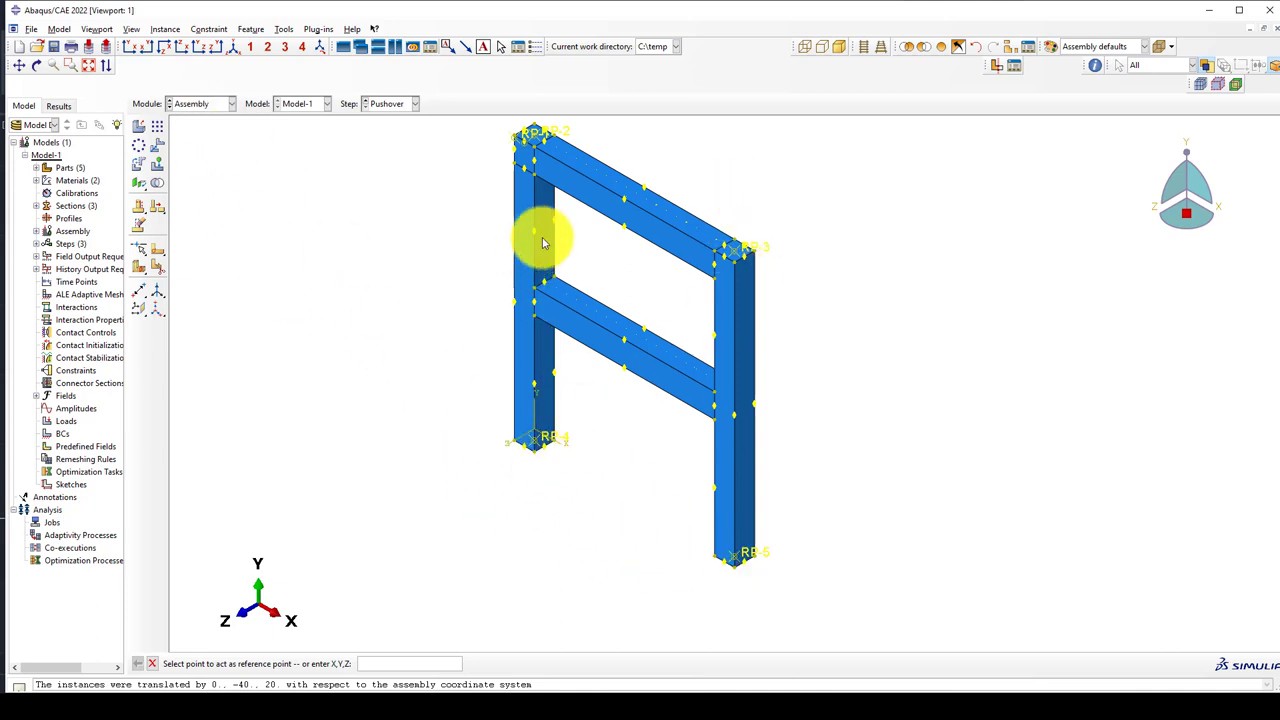
{"action": "scroll", "coordinate": [423, 474], "scroll_direction": "up", "scroll_amount": 2}
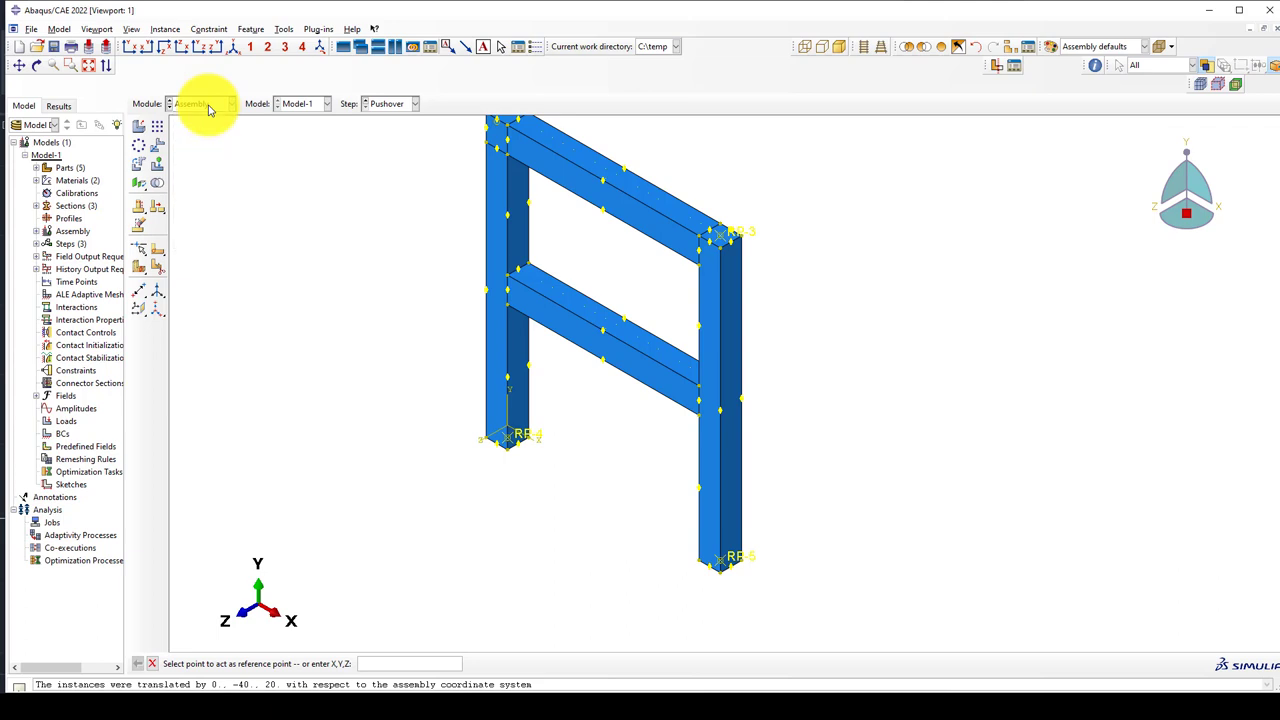
Step: Switch to the Step module and review the defined analysis steps in the Step Manager
{"action": "left_click", "coordinate": [187, 157]}
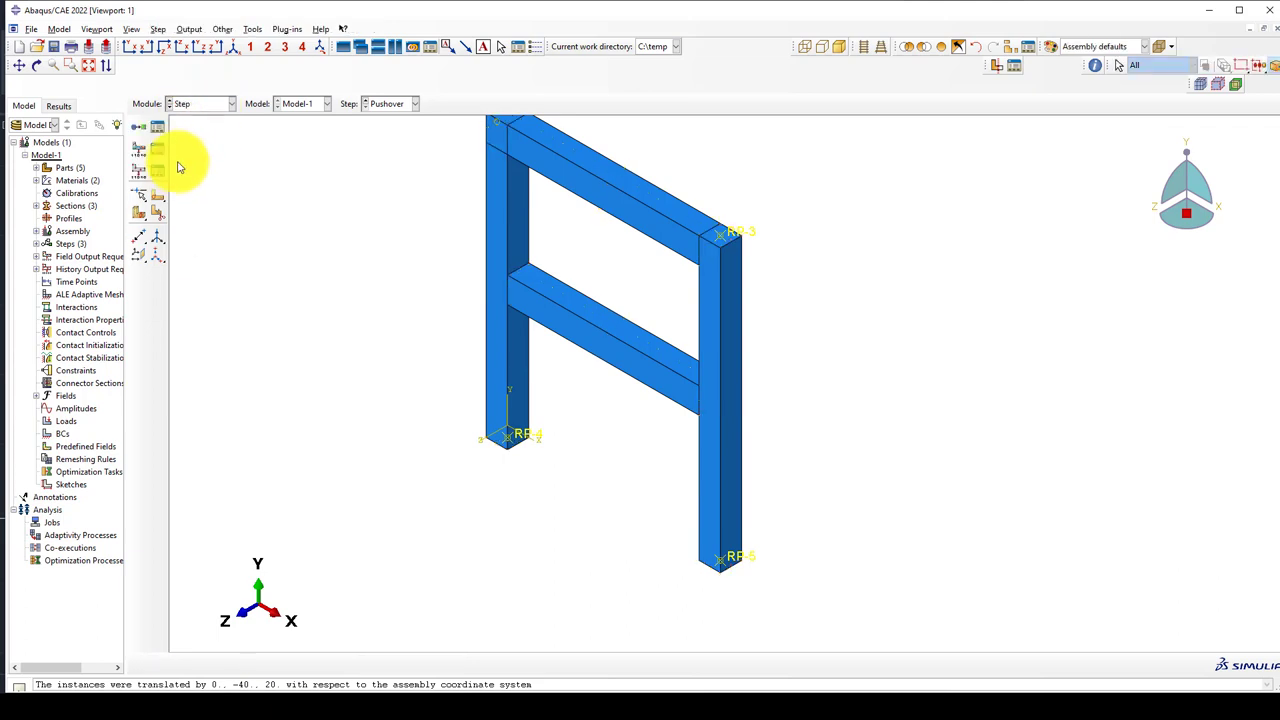
{"action": "left_click", "coordinate": [160, 128]}
{"action": "left_click", "coordinate": [170, 246]}
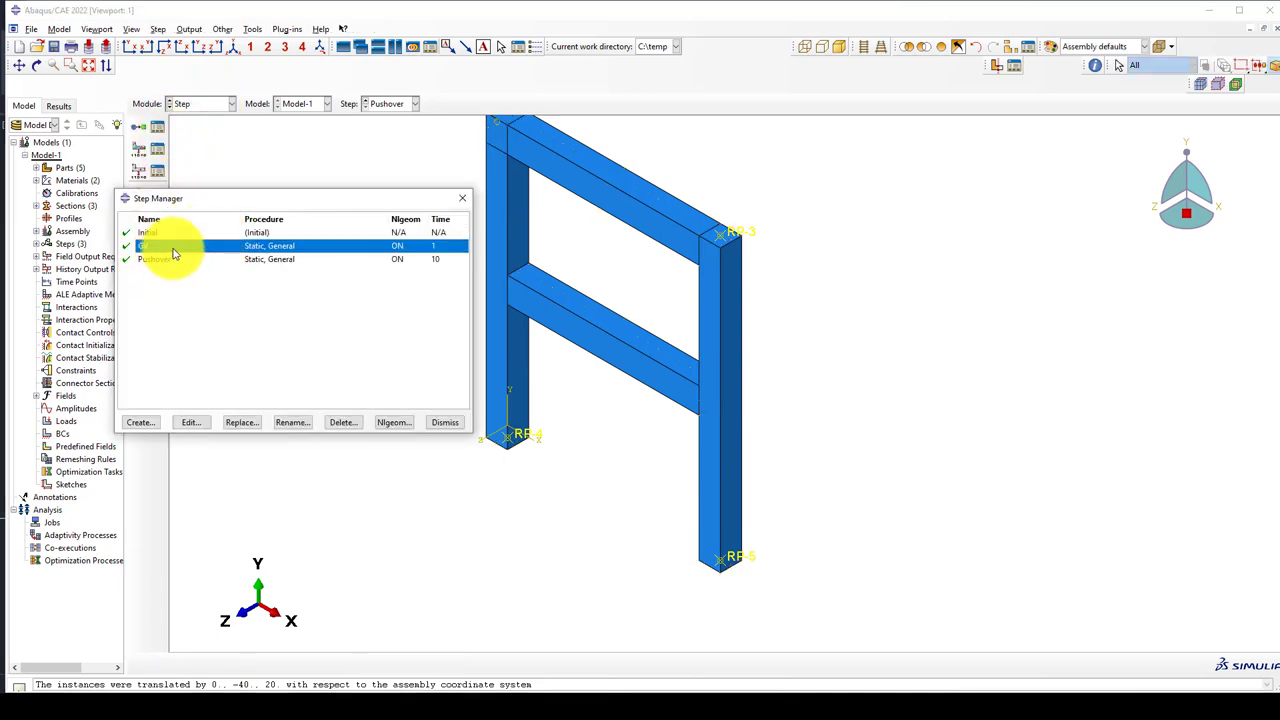
{"action": "left_click", "coordinate": [445, 422]}
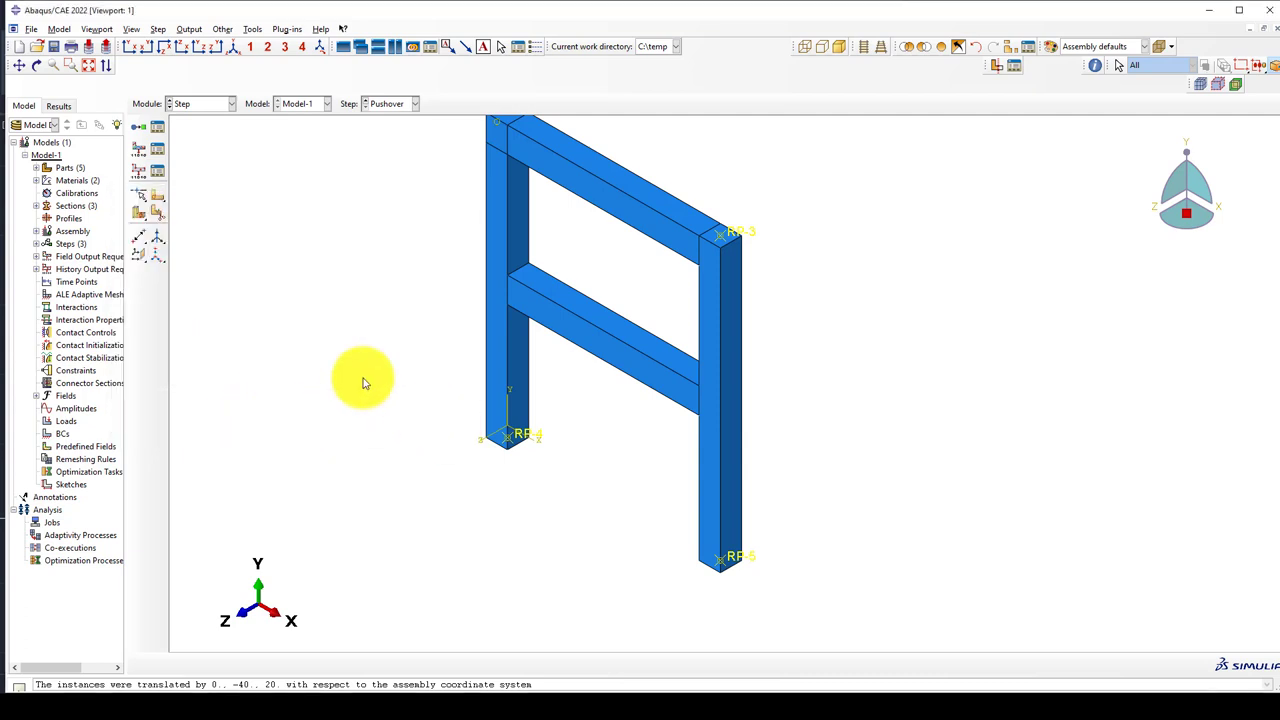
Step: Create field output request F-Output-2 in the GV step for the last increment, with the preselected default variables except Contact
{"action": "left_click", "coordinate": [157, 155]}
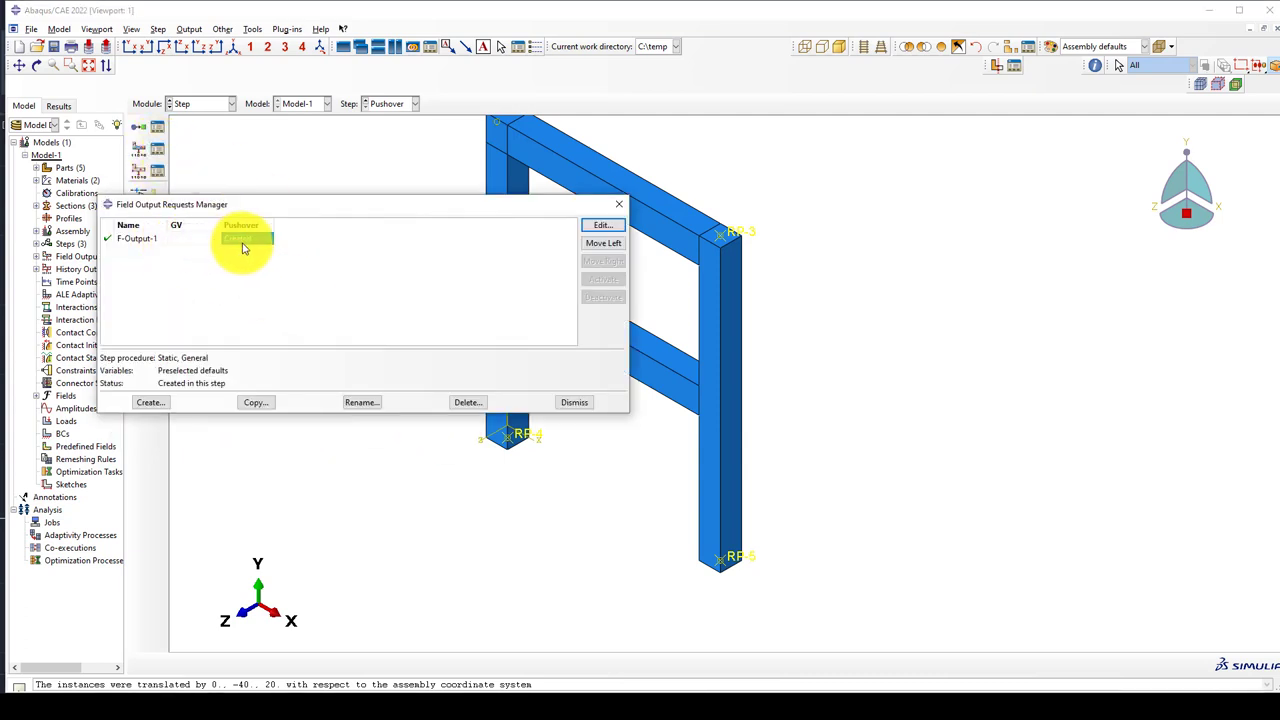
{"action": "left_click", "coordinate": [152, 403]}
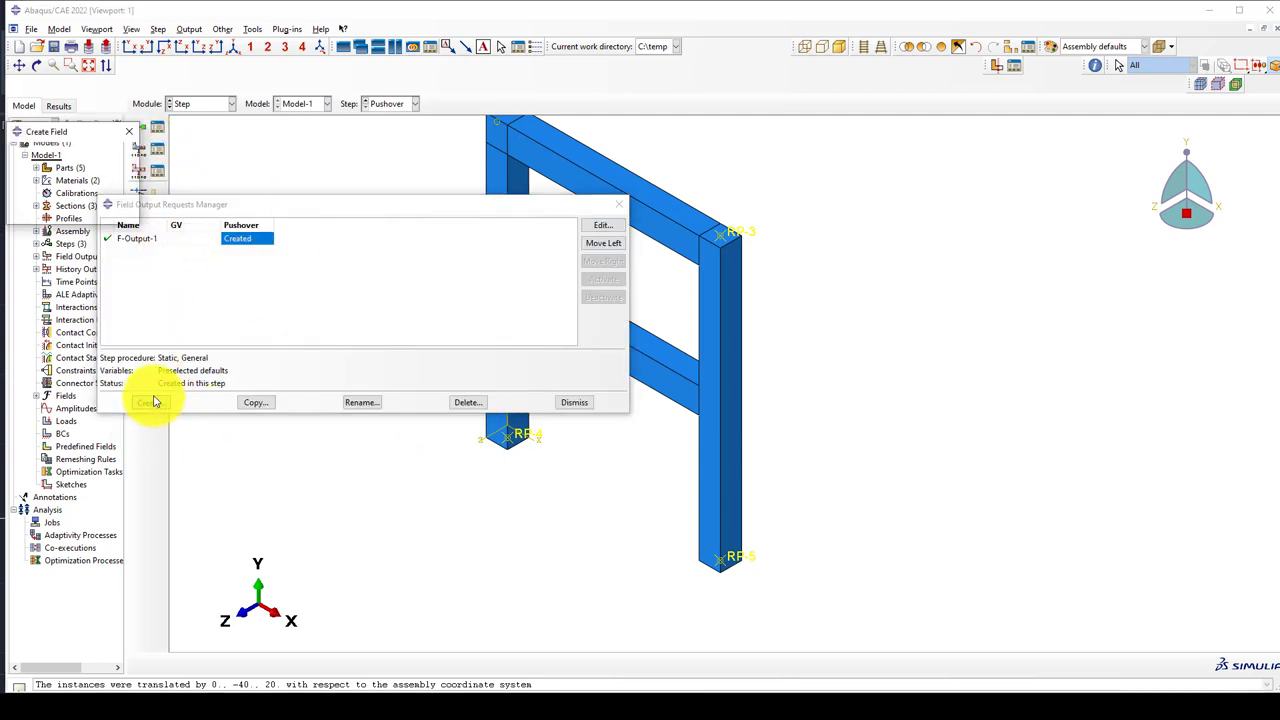
{"action": "left_click", "coordinate": [62, 187]}
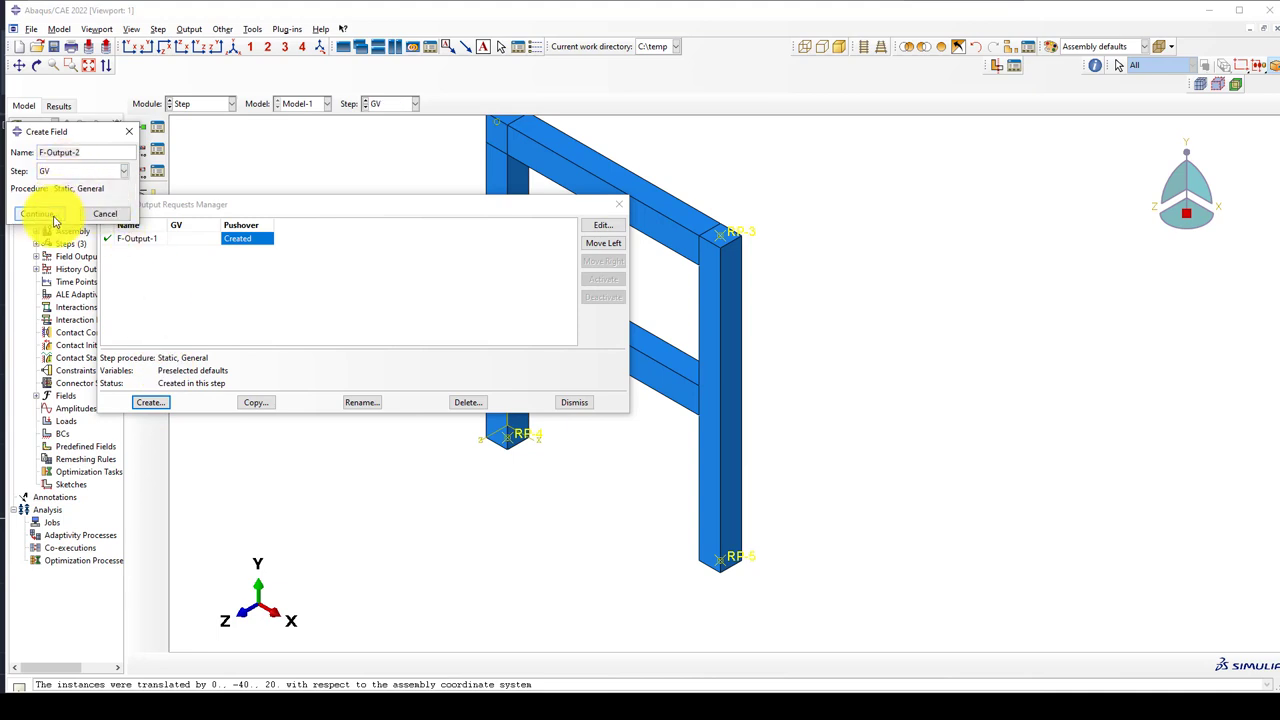
{"action": "left_click", "coordinate": [40, 213]}
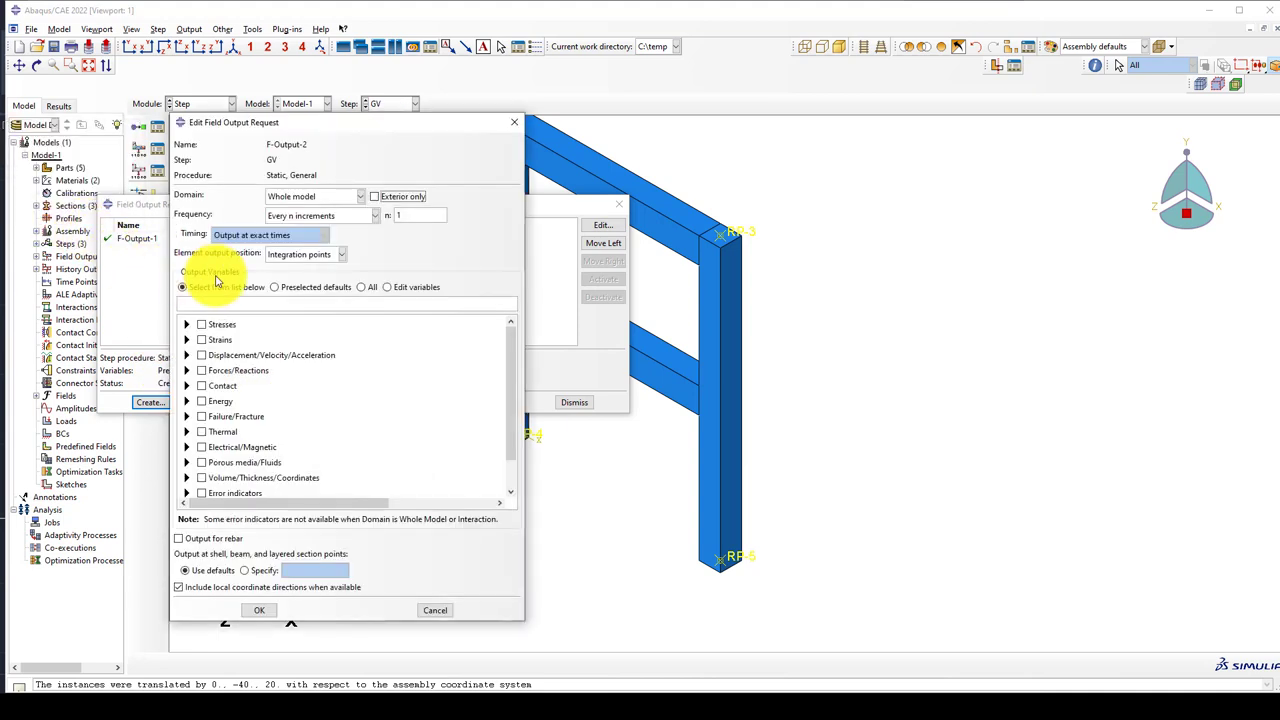
{"action": "left_click", "coordinate": [337, 215]}
{"action": "left_click", "coordinate": [318, 232]}
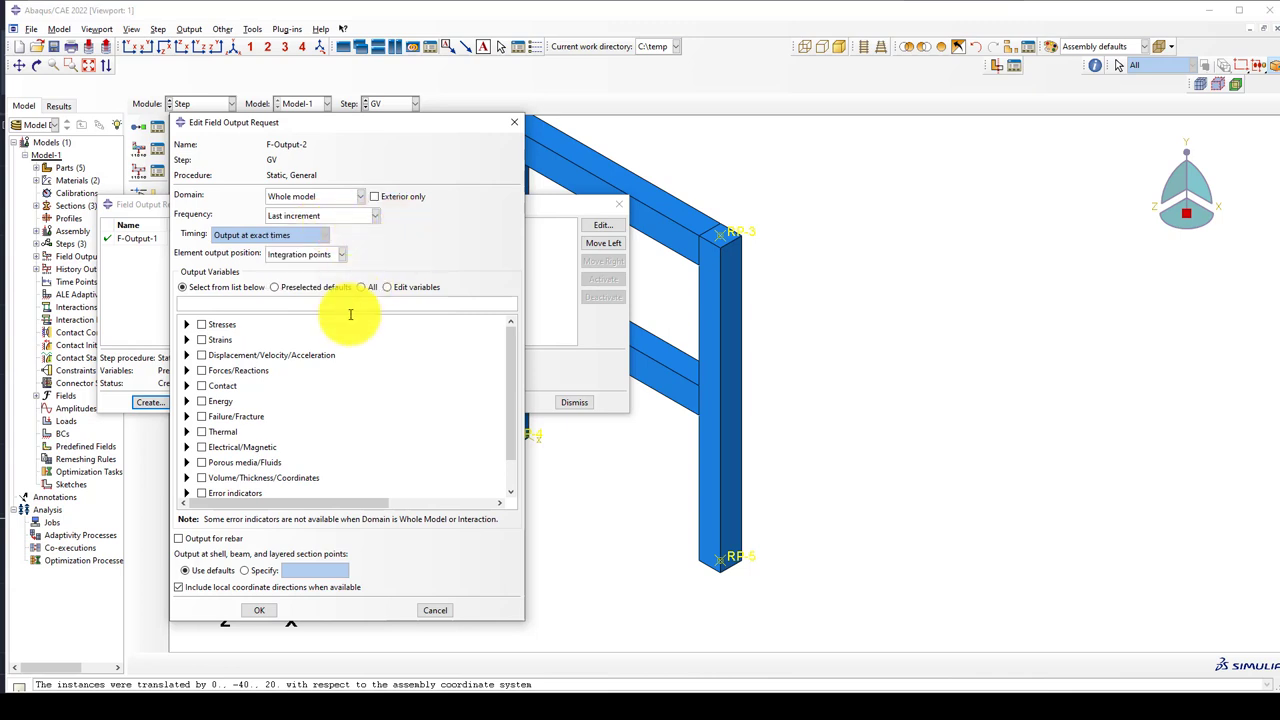
{"action": "left_click", "coordinate": [274, 287]}
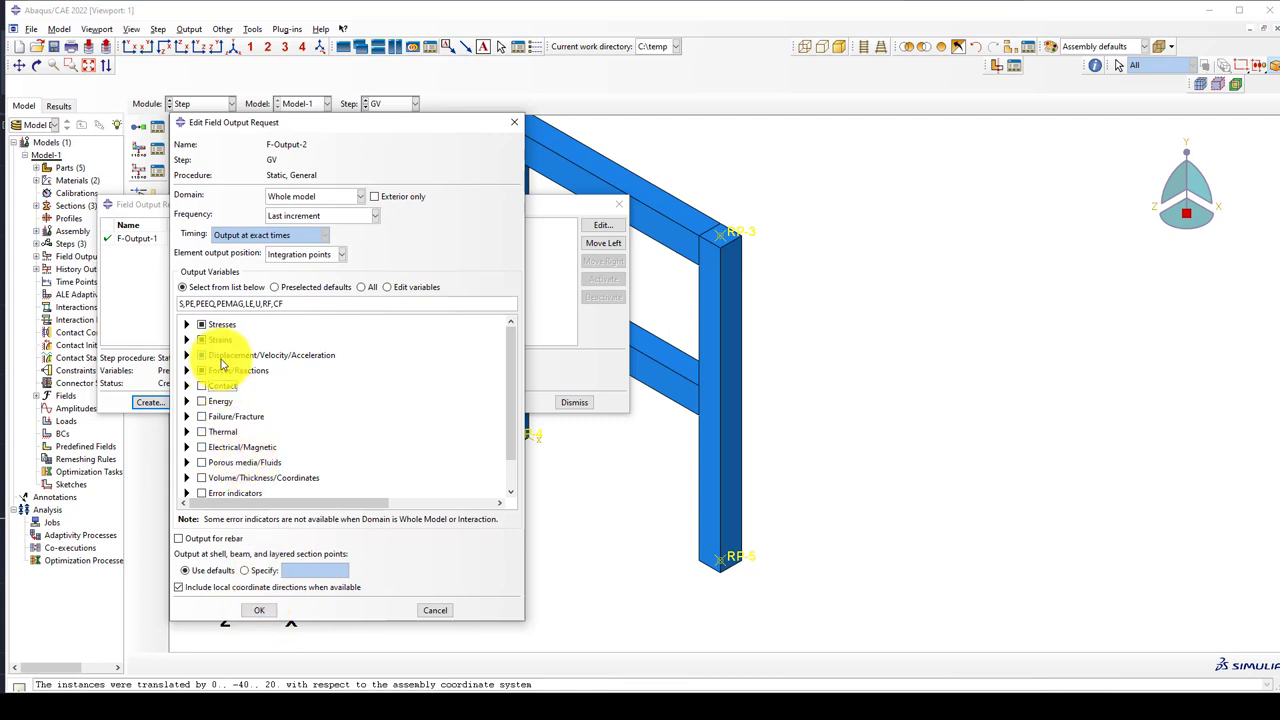
{"action": "left_click", "coordinate": [256, 611]}
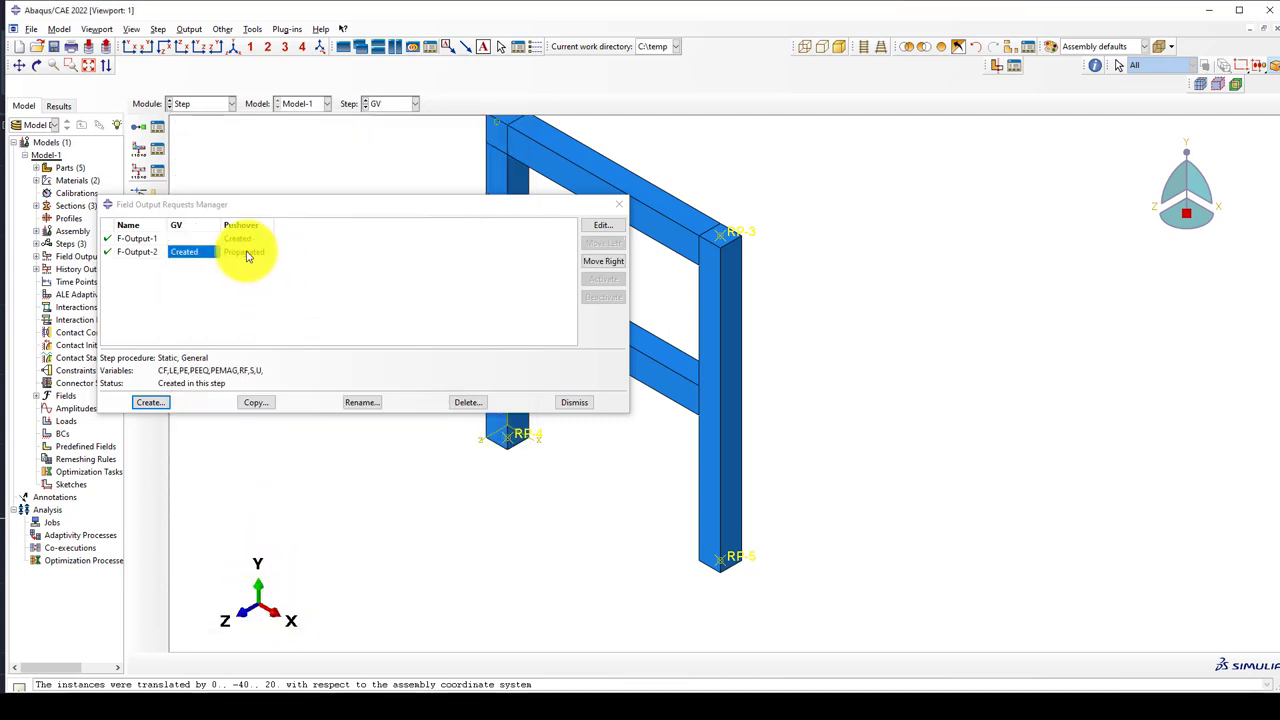
Step: Add the failure variables DAMAGEC, DAMAGET and SDEG to the Pushover step's field output request F-Output-1
{"action": "left_click", "coordinate": [242, 238]}
{"action": "left_click", "coordinate": [603, 226]}
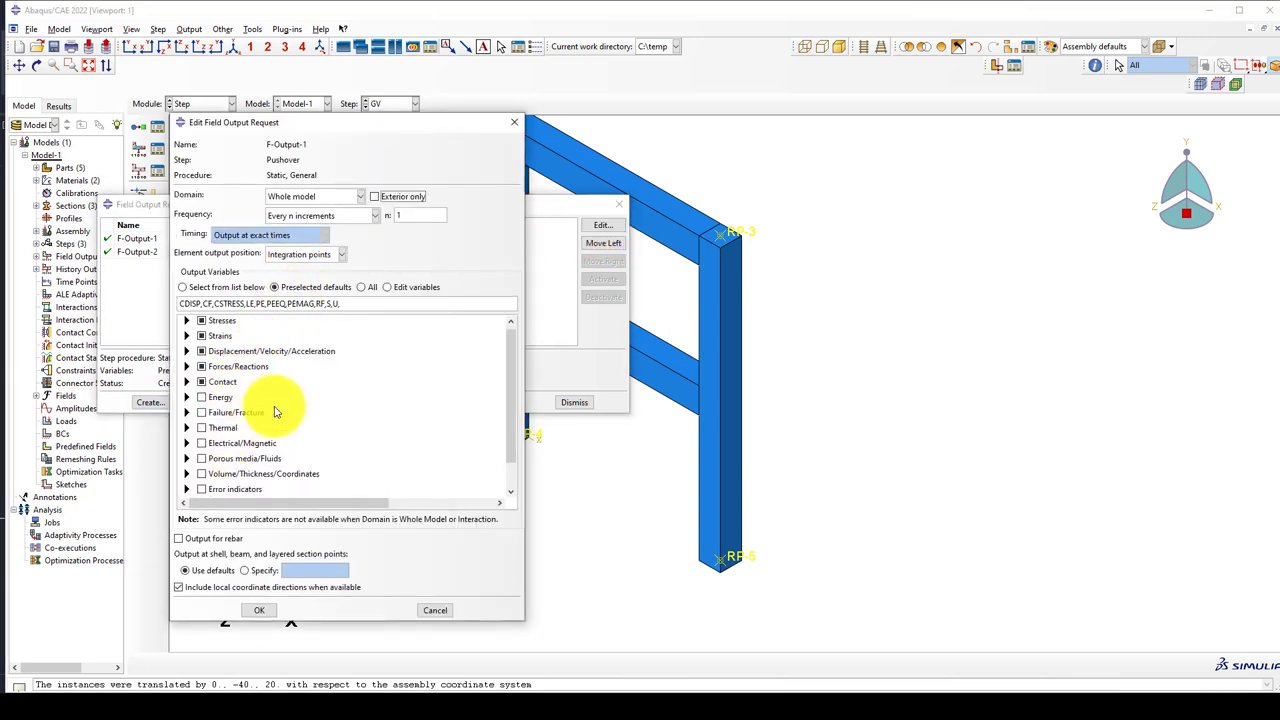
{"action": "scroll", "coordinate": [276, 412], "scroll_direction": "down", "scroll_amount": 1}
{"action": "left_click", "coordinate": [187, 381]}
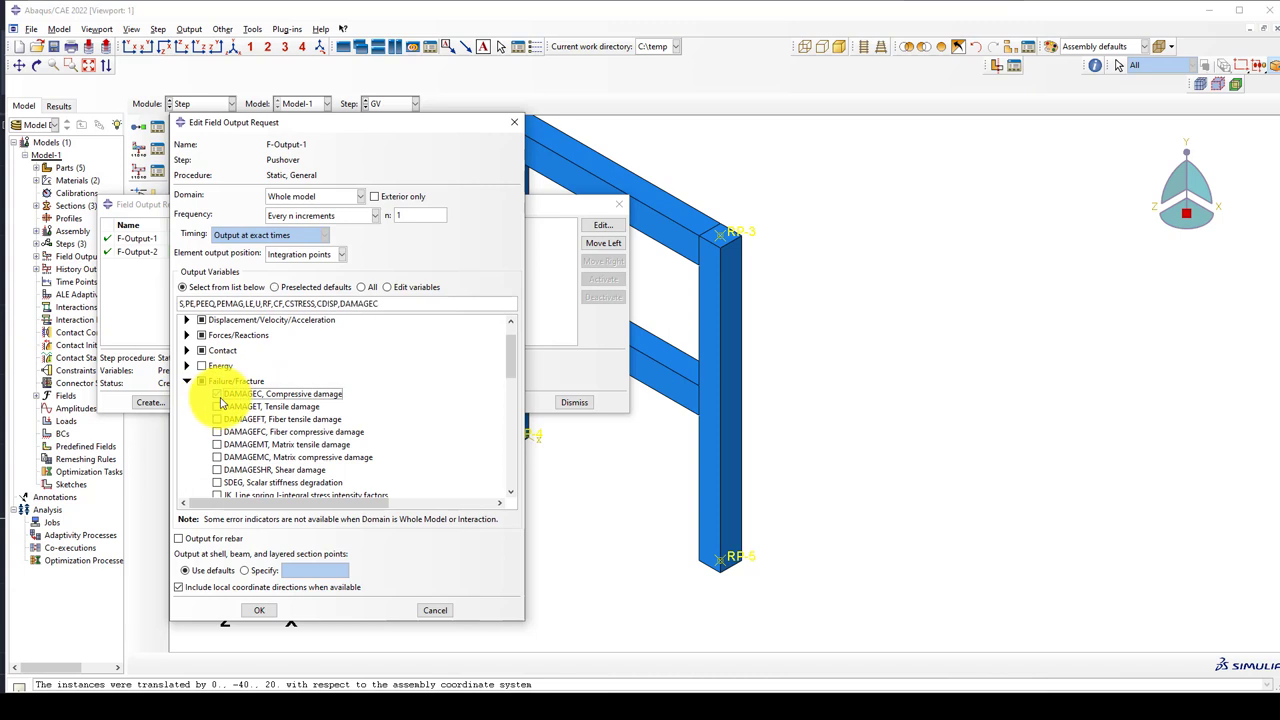
{"action": "scroll", "coordinate": [371, 443], "scroll_direction": "down", "scroll_amount": 4}
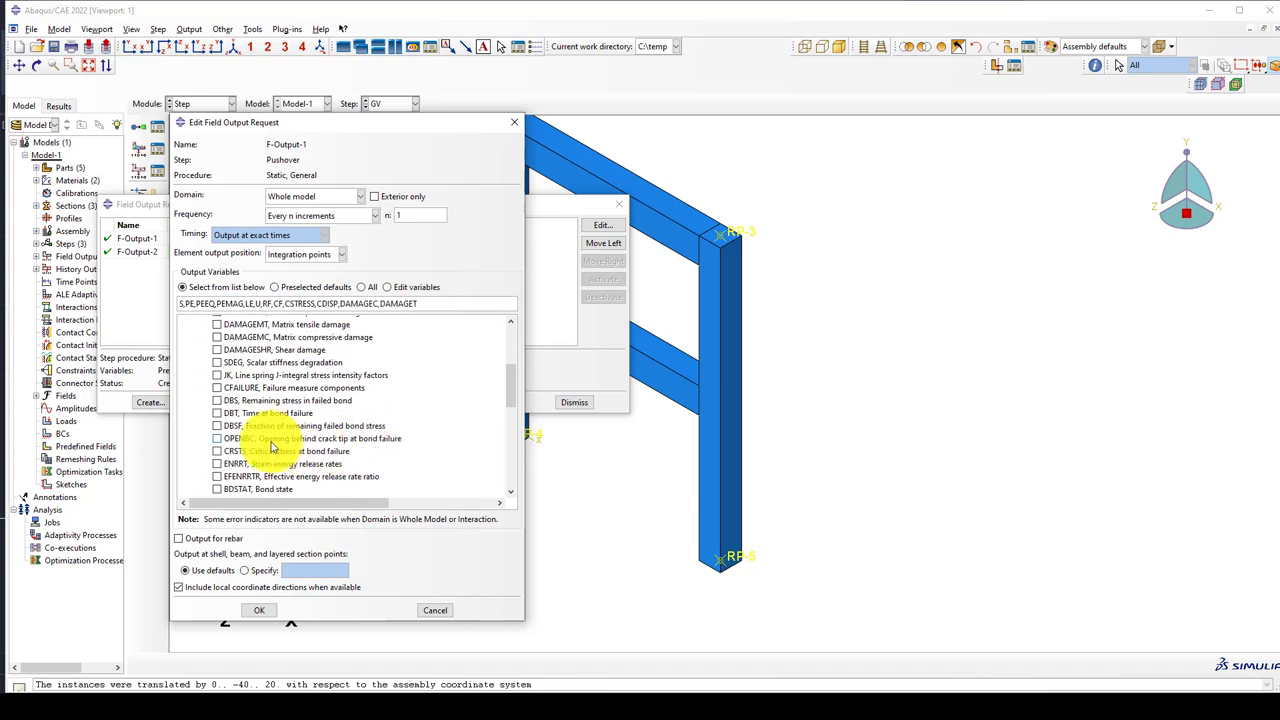
{"action": "scroll", "coordinate": [250, 450], "scroll_direction": "down", "scroll_amount": 5}
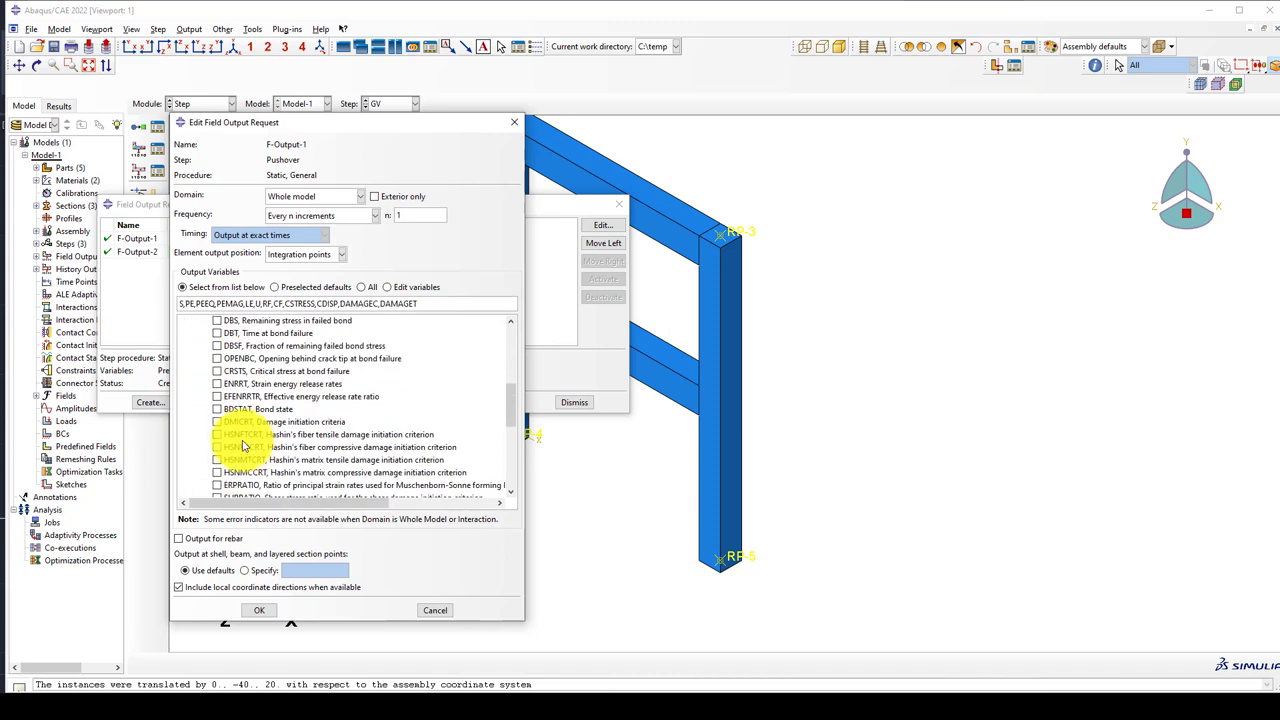
{"action": "scroll", "coordinate": [245, 452], "scroll_direction": "down", "scroll_amount": 3}
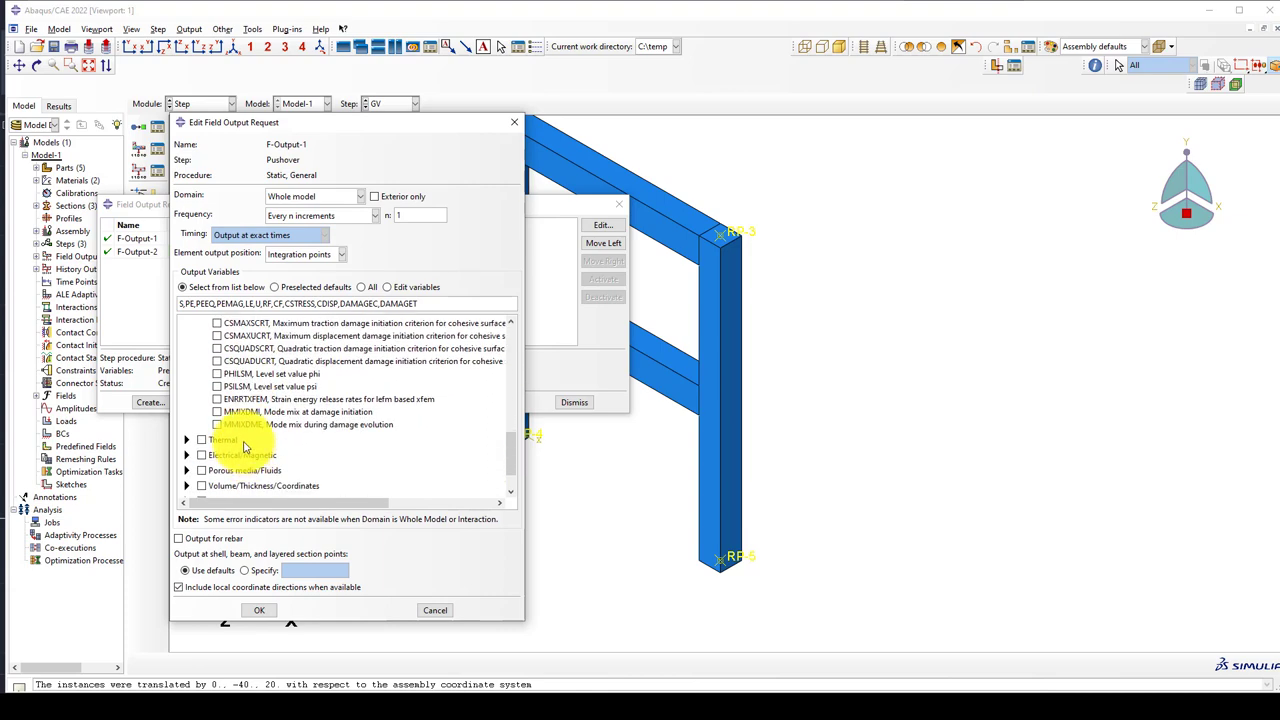
{"action": "scroll", "coordinate": [240, 430], "scroll_direction": "up", "scroll_amount": 2}
{"action": "scroll", "coordinate": [236, 383], "scroll_direction": "up", "scroll_amount": 2}
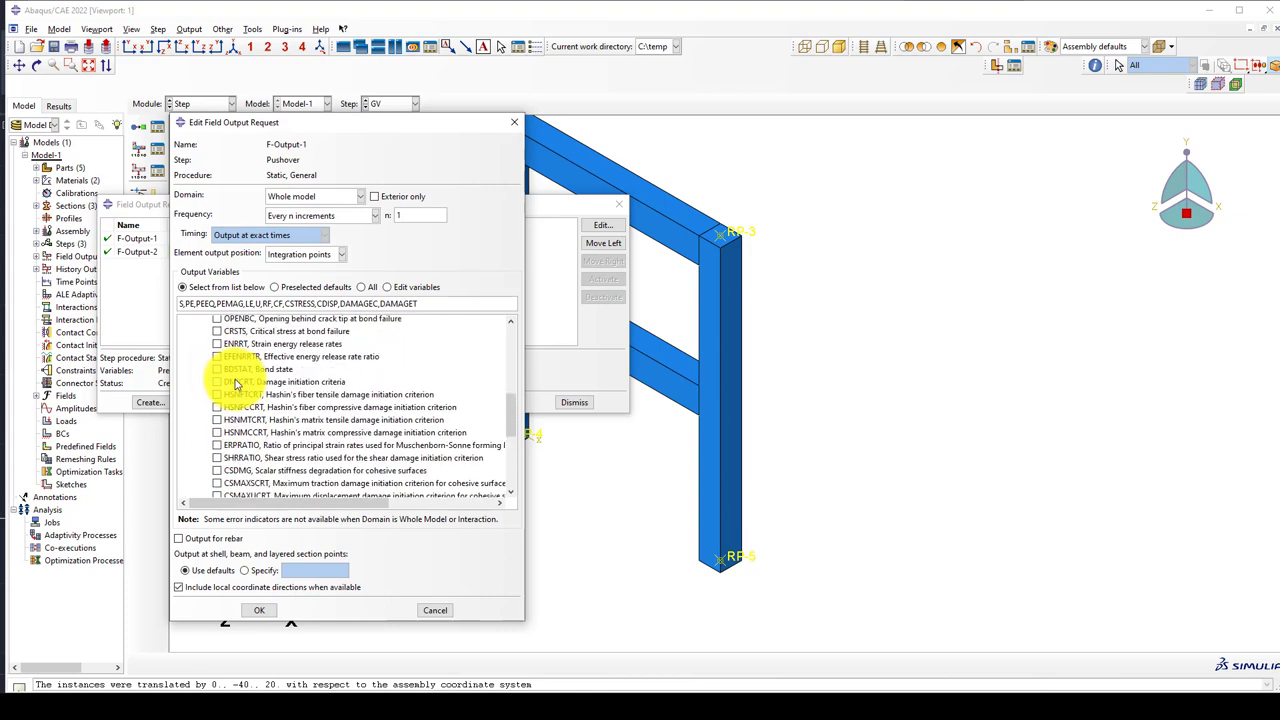
{"action": "scroll", "coordinate": [225, 380], "scroll_direction": "up", "scroll_amount": 3}
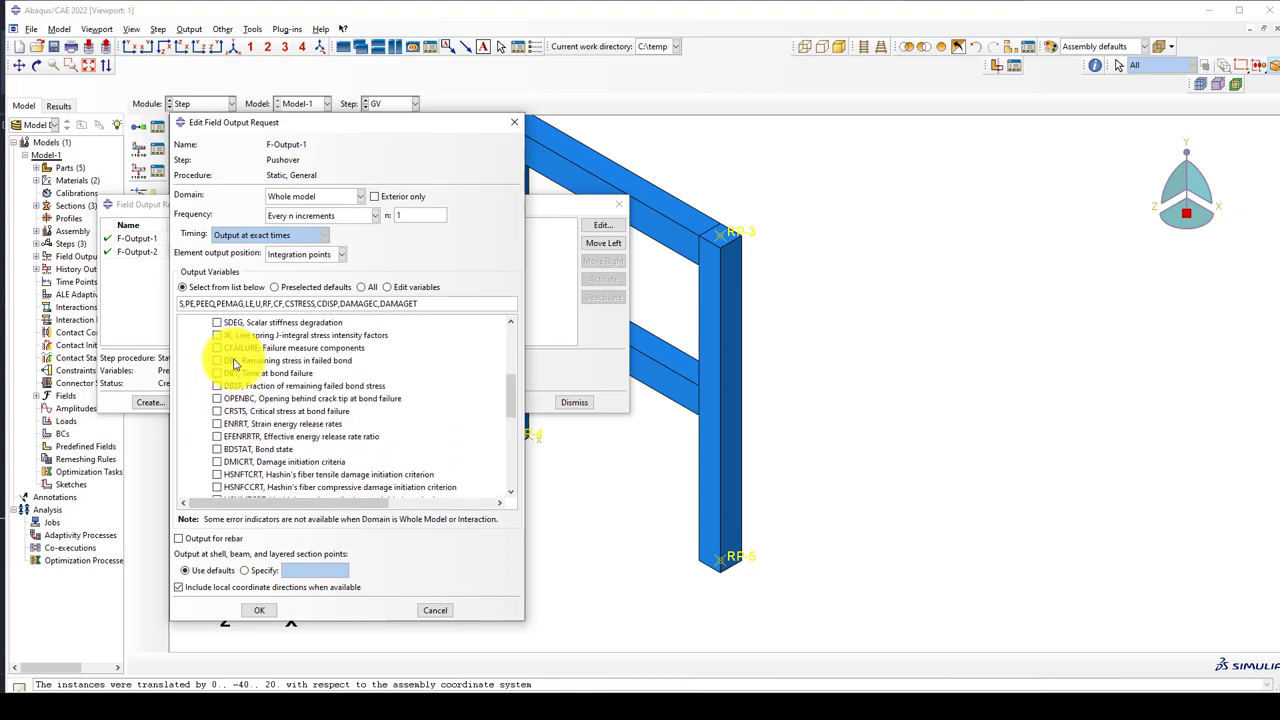
{"action": "scroll", "coordinate": [228, 370], "scroll_direction": "up", "scroll_amount": 1}
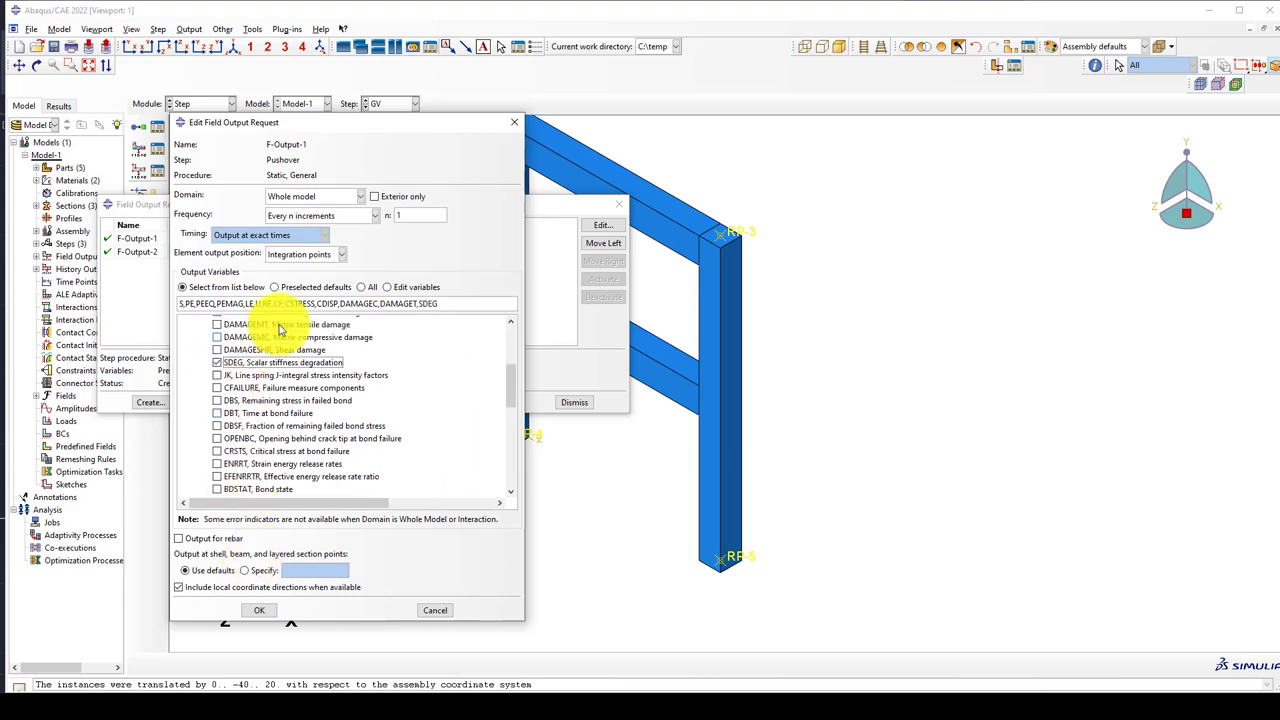
Step: Add the STATUS variable from State/Field/User/Time to the Pushover field output request and save the request
{"action": "scroll", "coordinate": [230, 390], "scroll_direction": "down", "scroll_amount": 8}
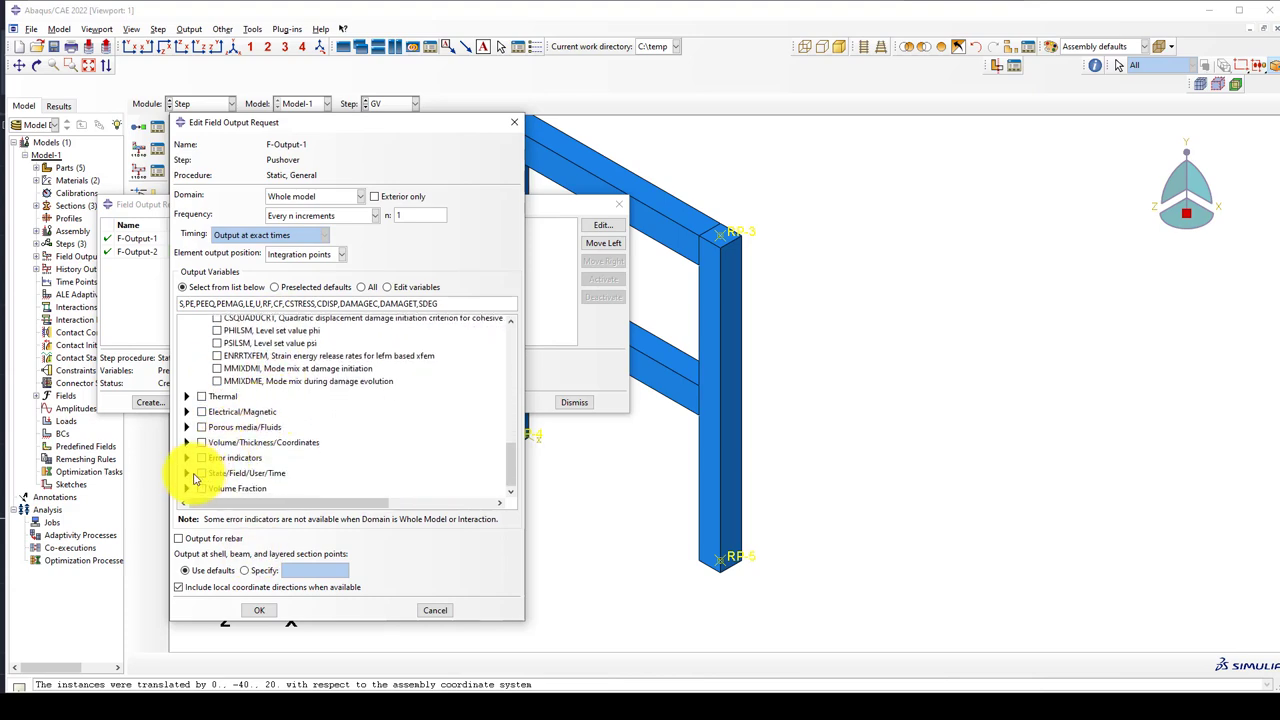
{"action": "scroll", "coordinate": [329, 430], "scroll_direction": "down", "scroll_amount": 3}
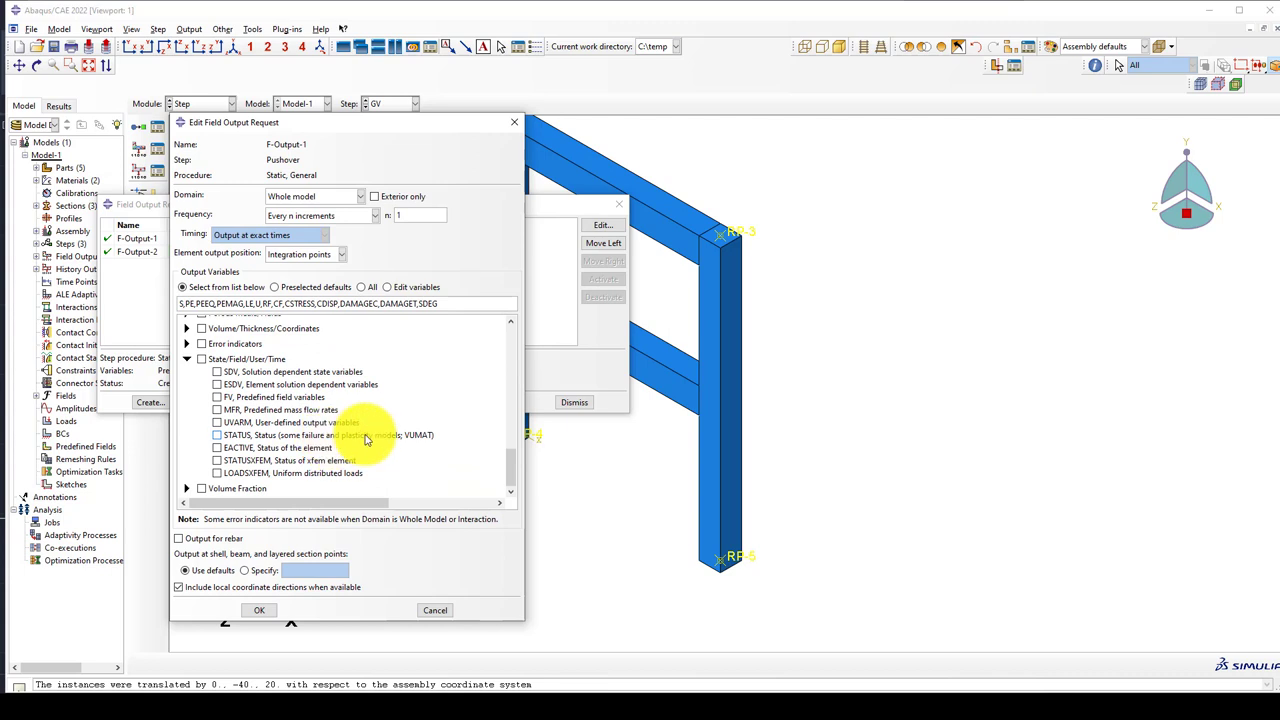
{"action": "left_click", "coordinate": [325, 435]}
{"action": "left_click", "coordinate": [259, 610]}
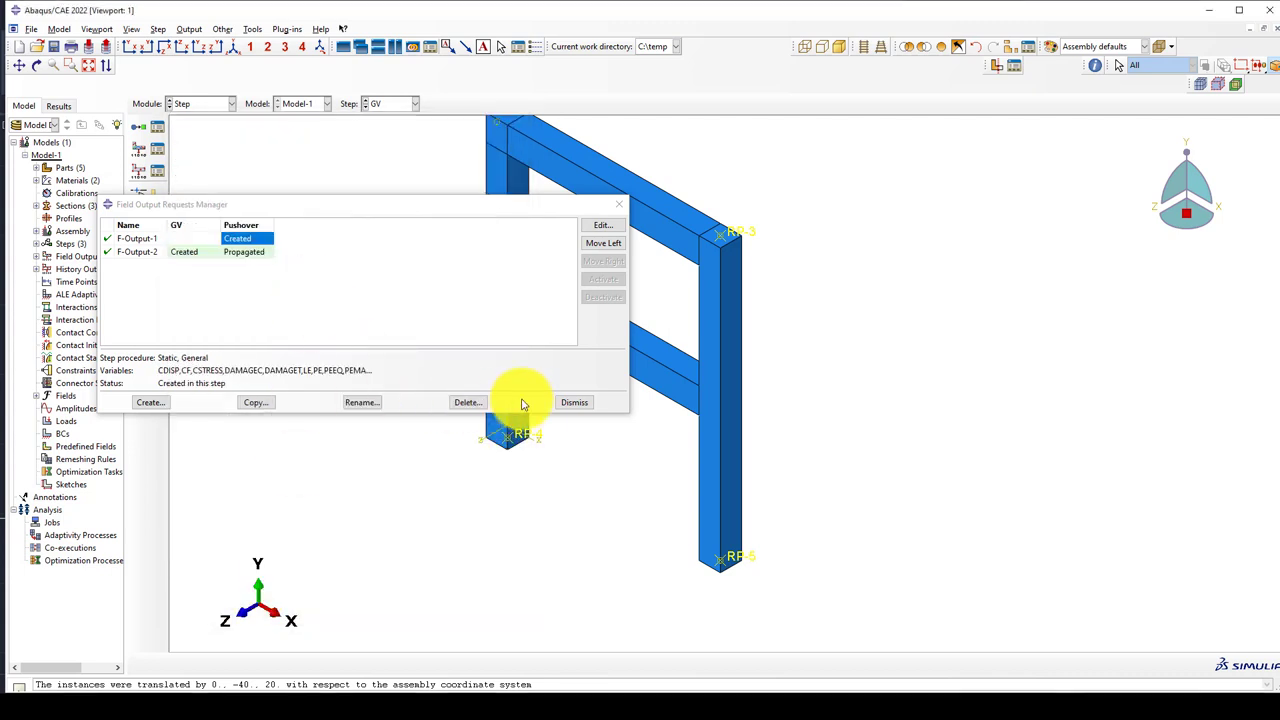
{"action": "left_click", "coordinate": [566, 403]}
Step: Review which steps the history output request H-Output-1 covers in the History Output Requests Manager
{"action": "left_click", "coordinate": [157, 170]}
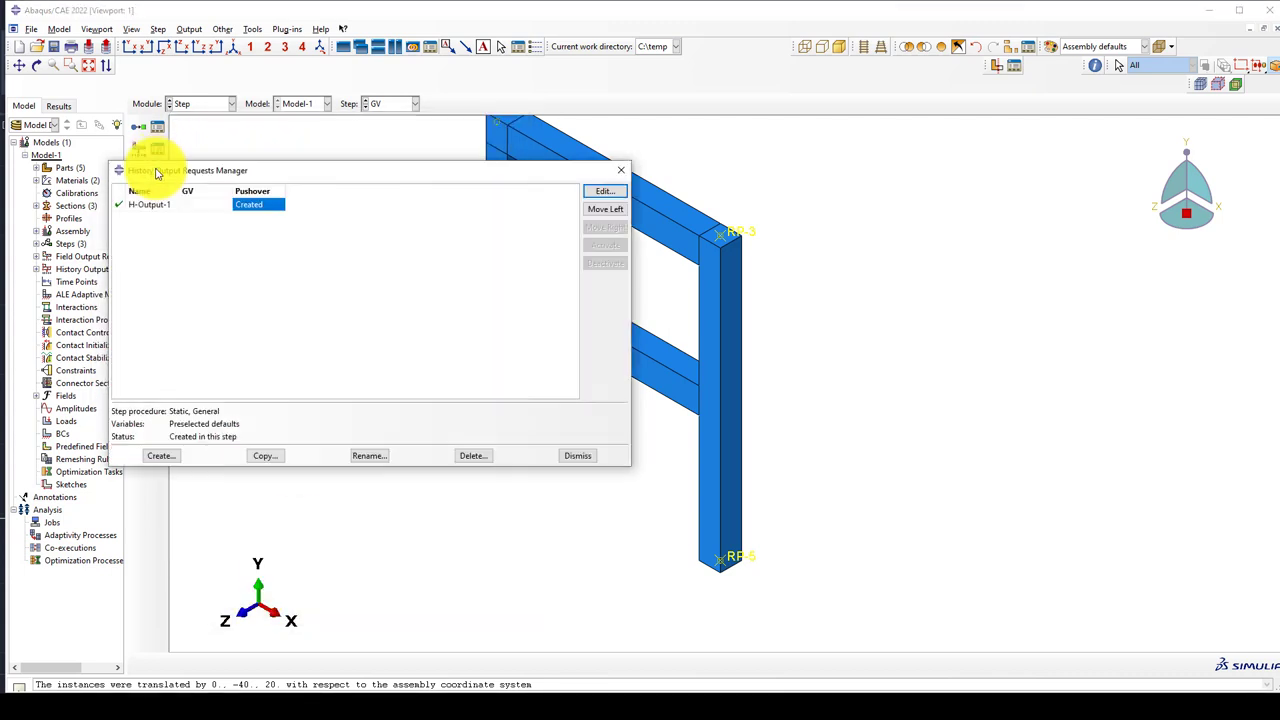
{"action": "left_click", "coordinate": [201, 205]}
{"action": "left_click", "coordinate": [251, 205]}
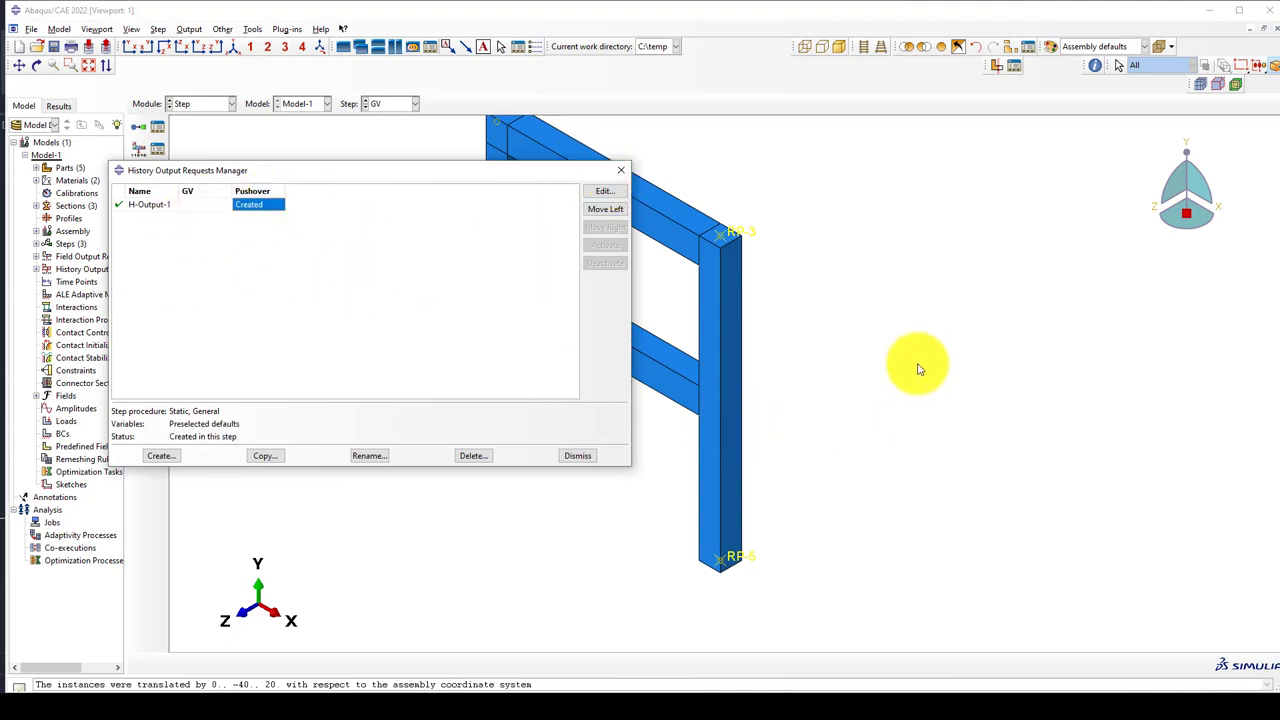
{"action": "scroll", "coordinate": [914, 363], "scroll_direction": "down", "scroll_amount": 3}
{"action": "left_click", "coordinate": [624, 172]}
Step: Create a geometry set named REaction from the base reference points RP-4 and RP-5
{"action": "left_click", "coordinate": [254, 29]}
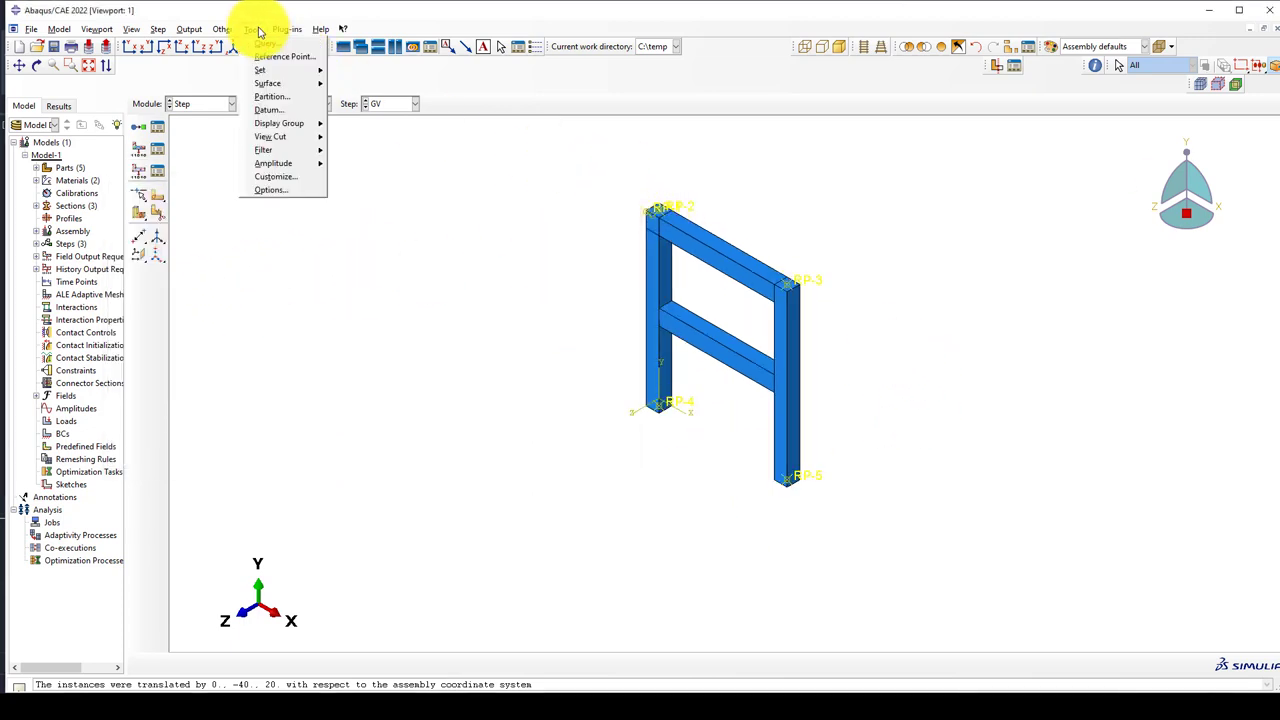
{"action": "mouse_move", "coordinate": [287, 70]}
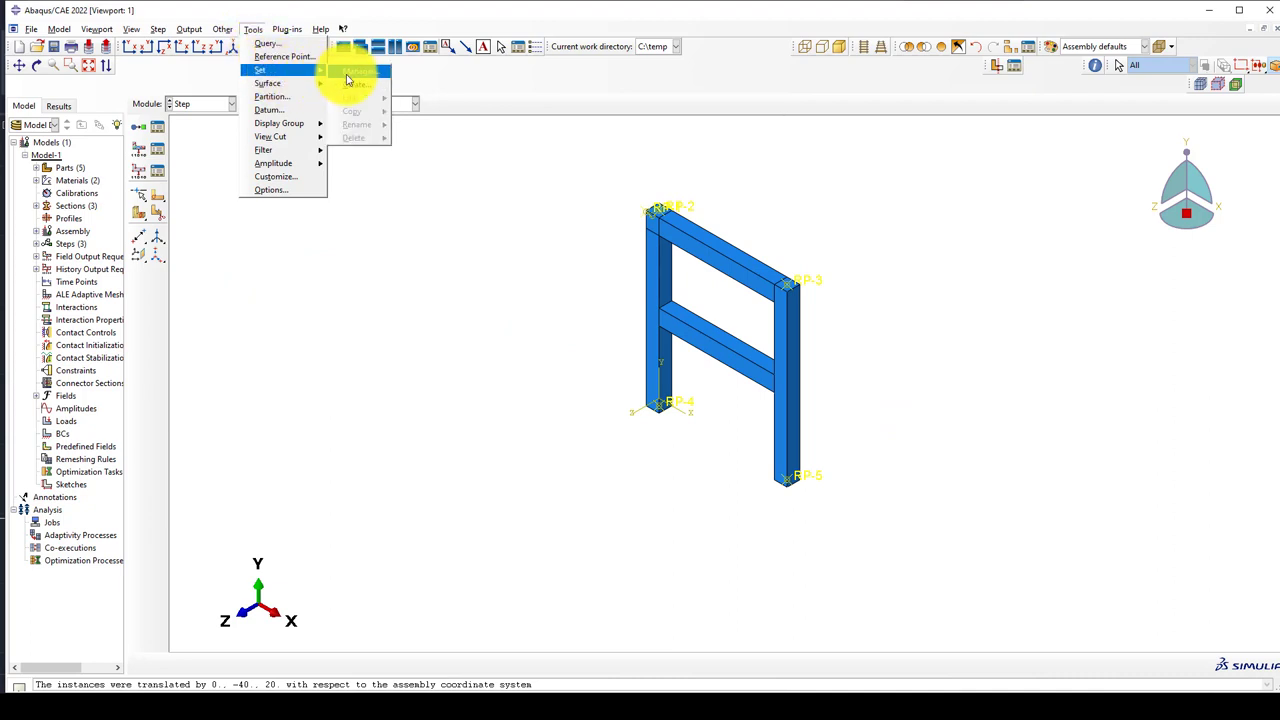
{"action": "left_click", "coordinate": [350, 72]}
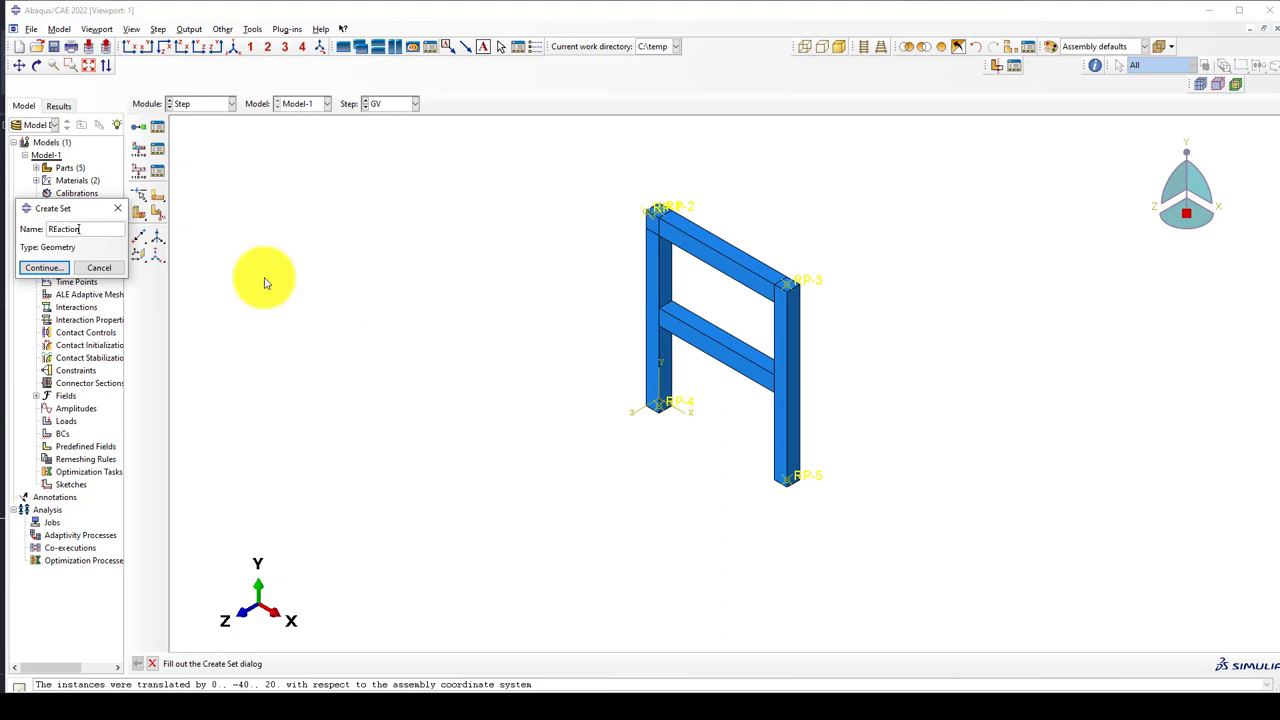
{"action": "left_click", "coordinate": [58, 266]}
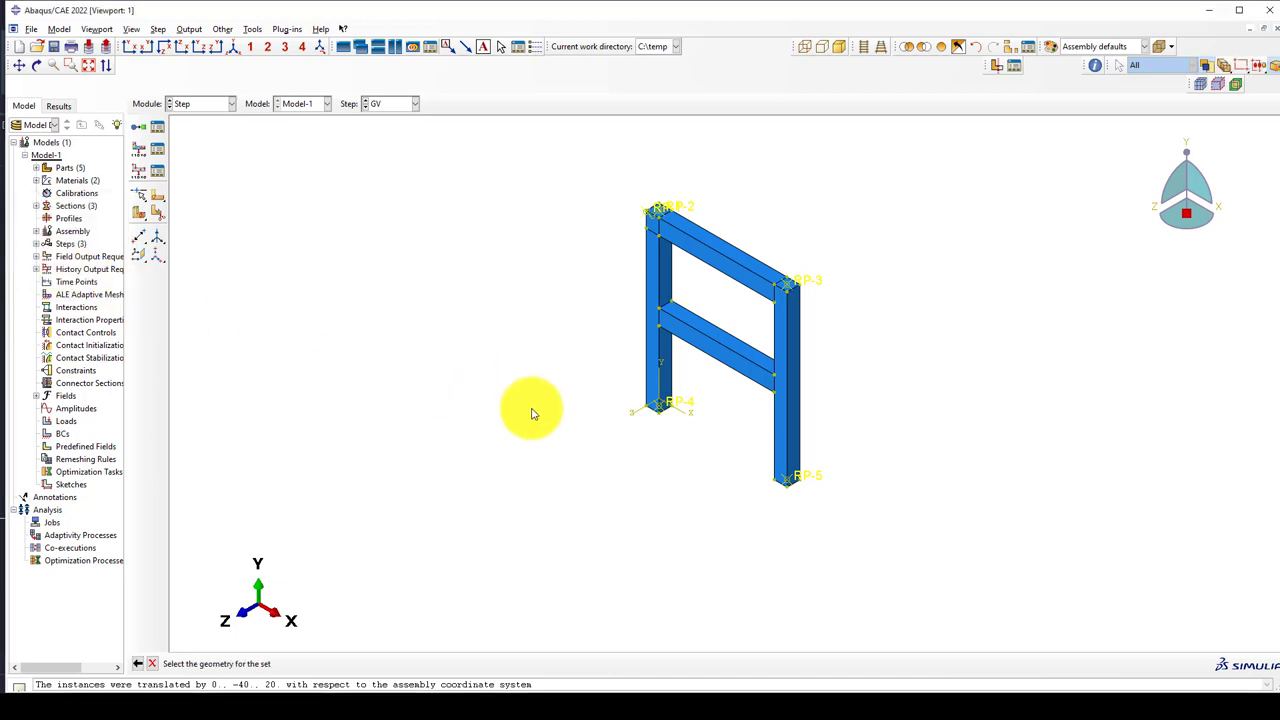
{"action": "scroll", "coordinate": [700, 430], "scroll_direction": "up", "scroll_amount": 2}
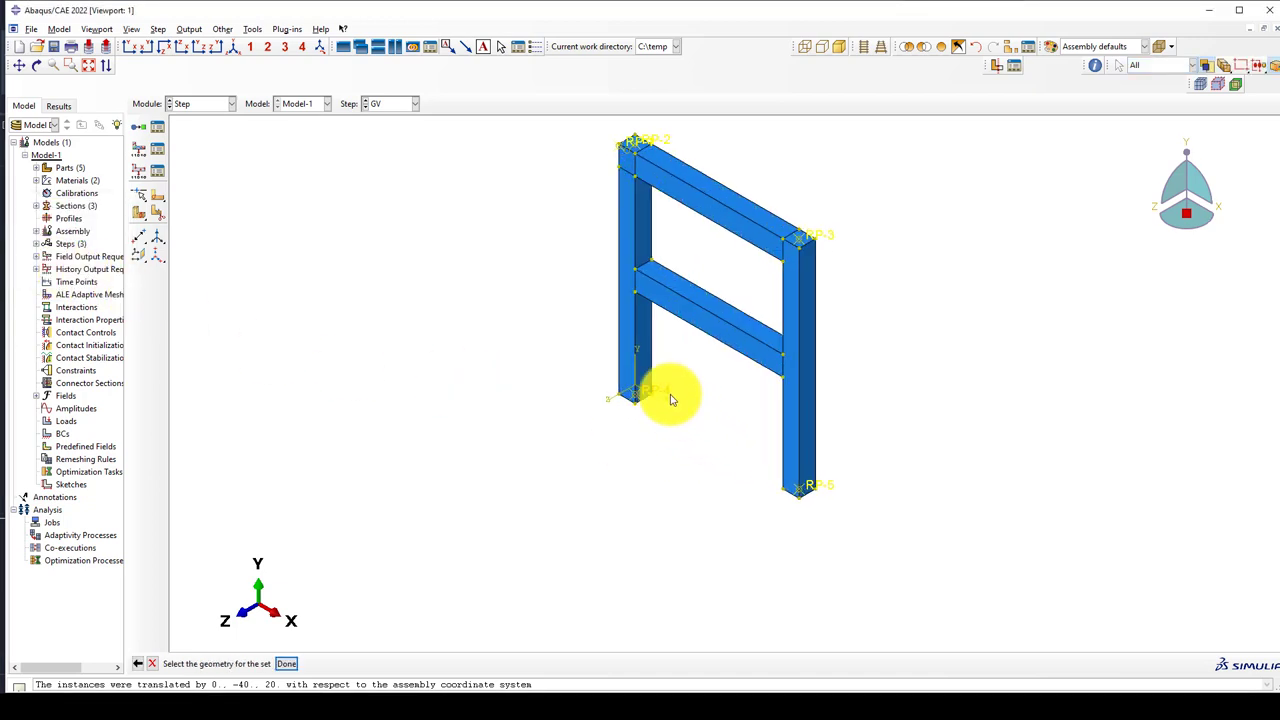
{"action": "left_click", "coordinate": [671, 399]}
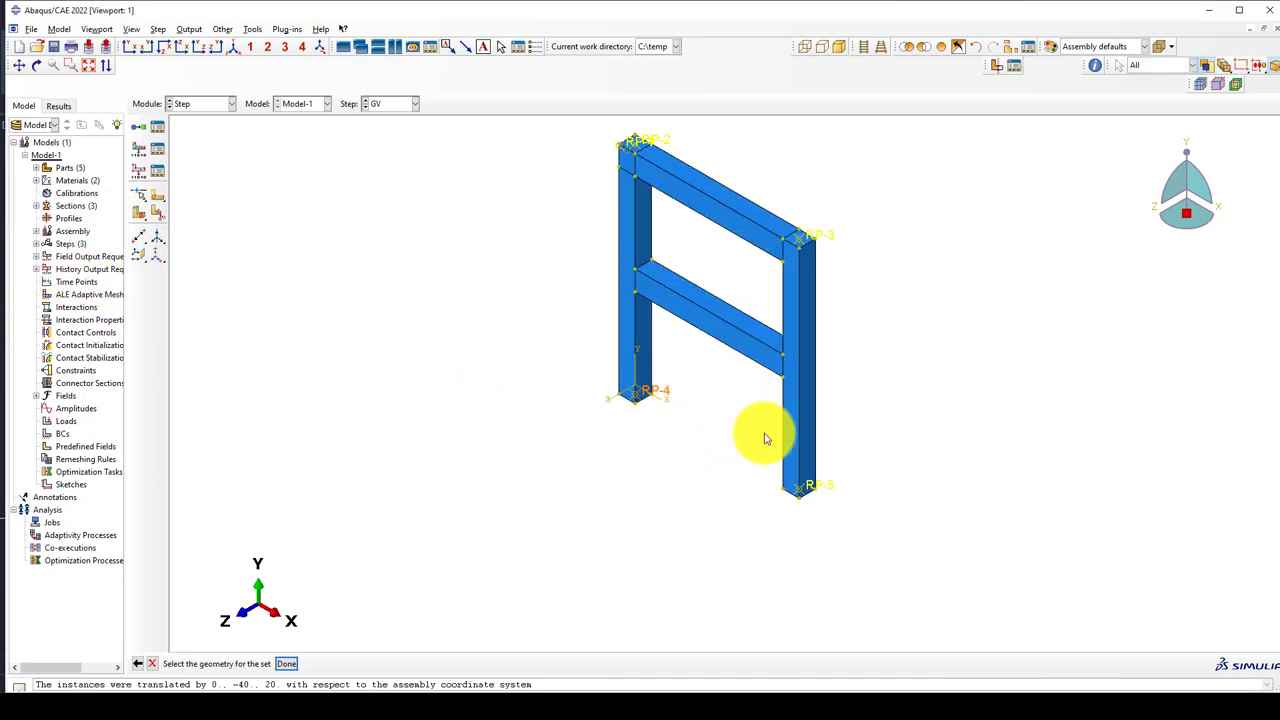
{"action": "left_click", "coordinate": [827, 488]}
{"action": "middle_click", "coordinate": [568, 463]}
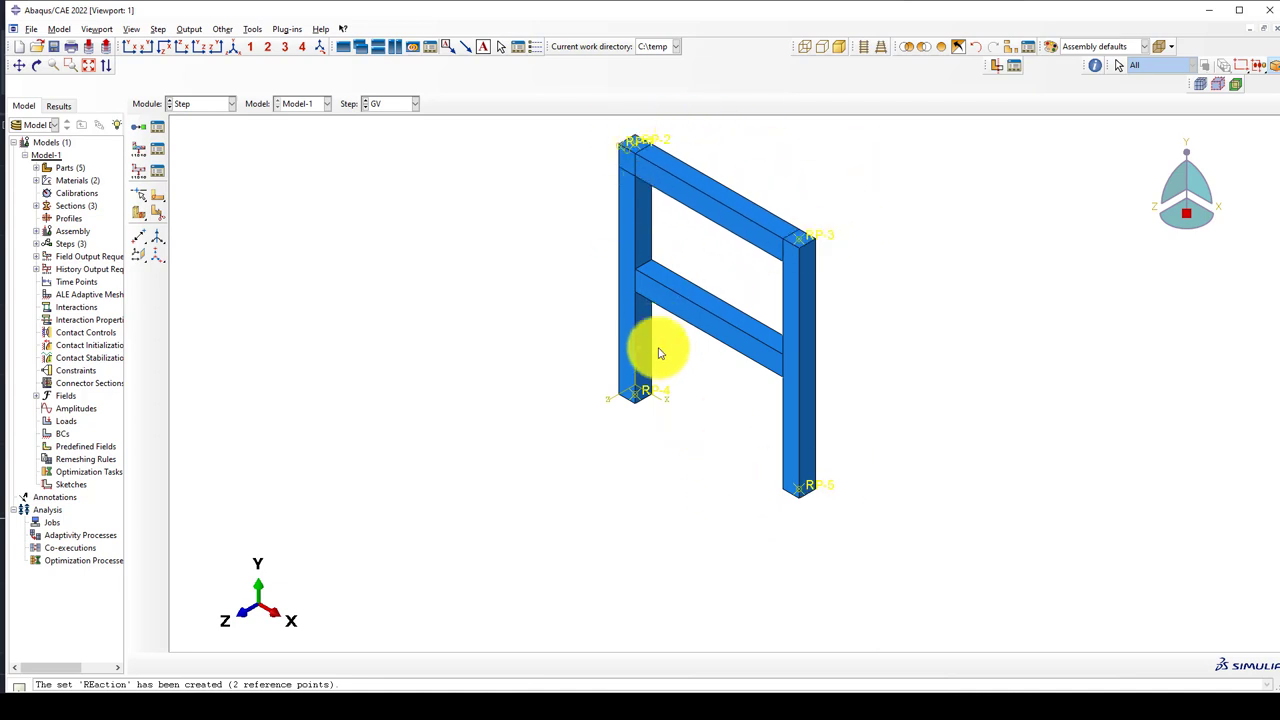
Step: Create a geometry set named Displacement containing the reference point RP-1 at the top of the frame
{"action": "left_click", "coordinate": [252, 29]}
{"action": "mouse_move", "coordinate": [285, 70]}
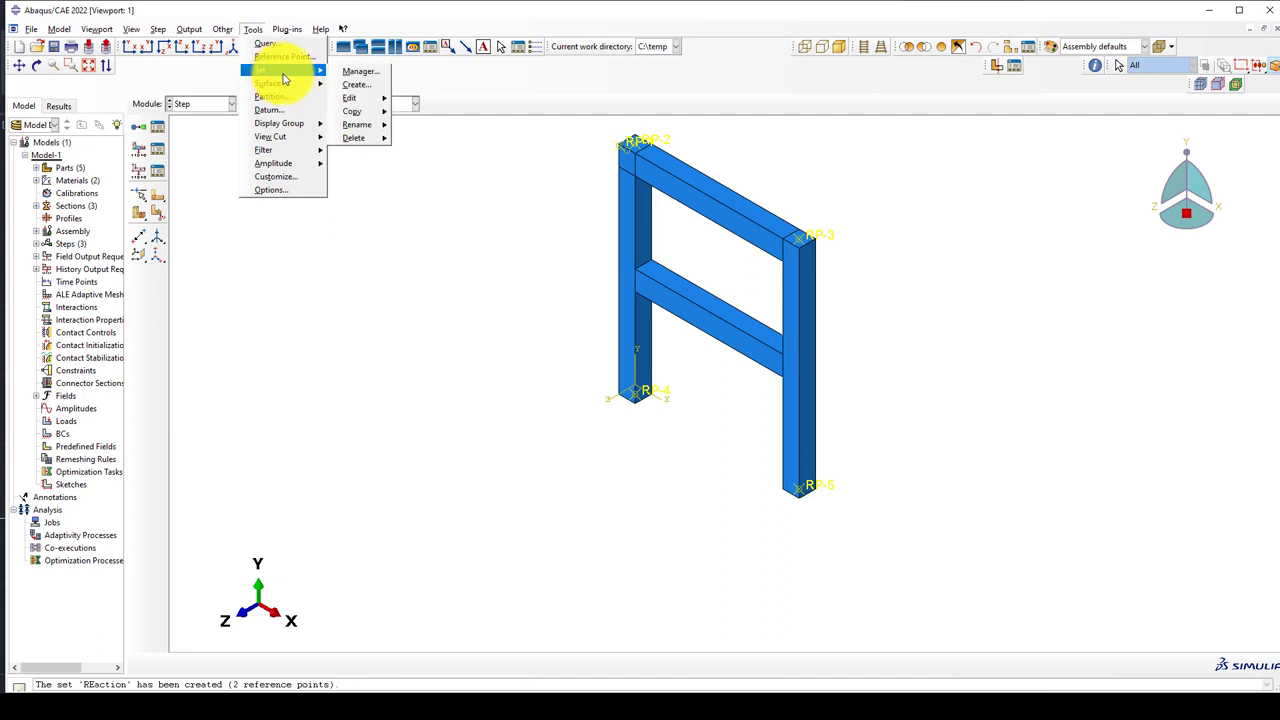
{"action": "left_click", "coordinate": [349, 86]}
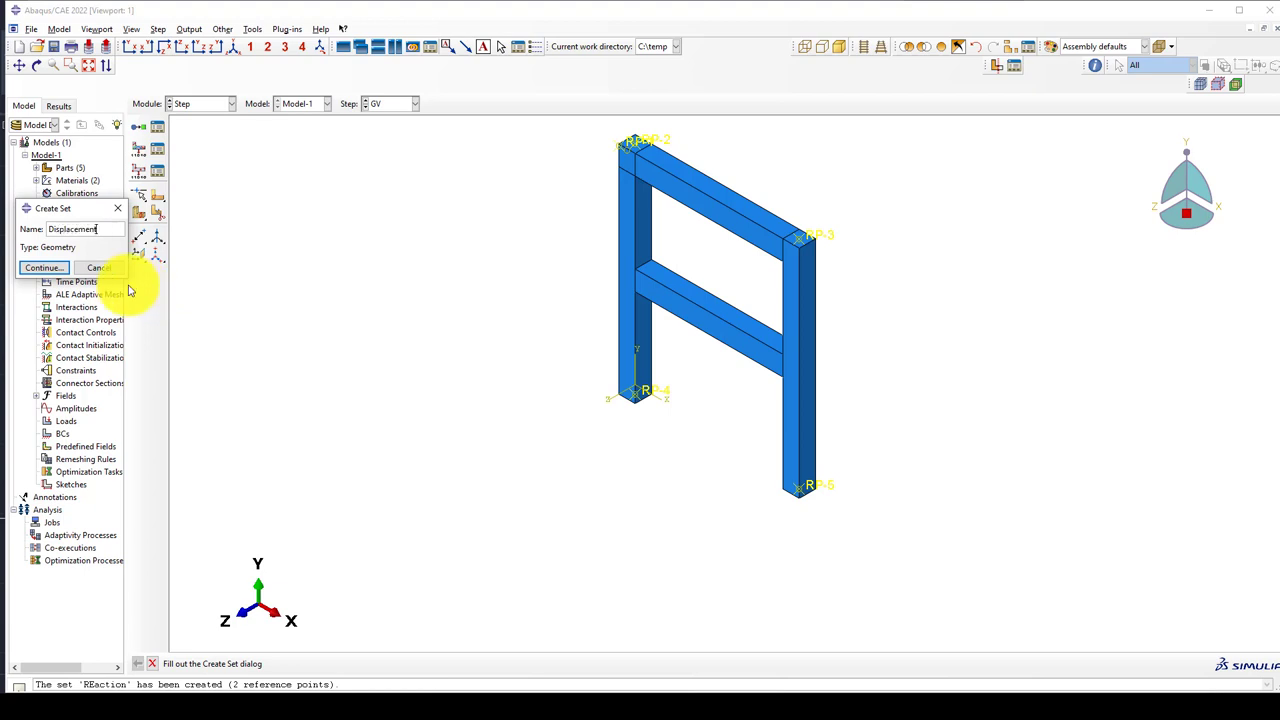
{"action": "left_click", "coordinate": [50, 267]}
{"action": "scroll", "coordinate": [640, 140], "scroll_direction": "up", "scroll_amount": 2}
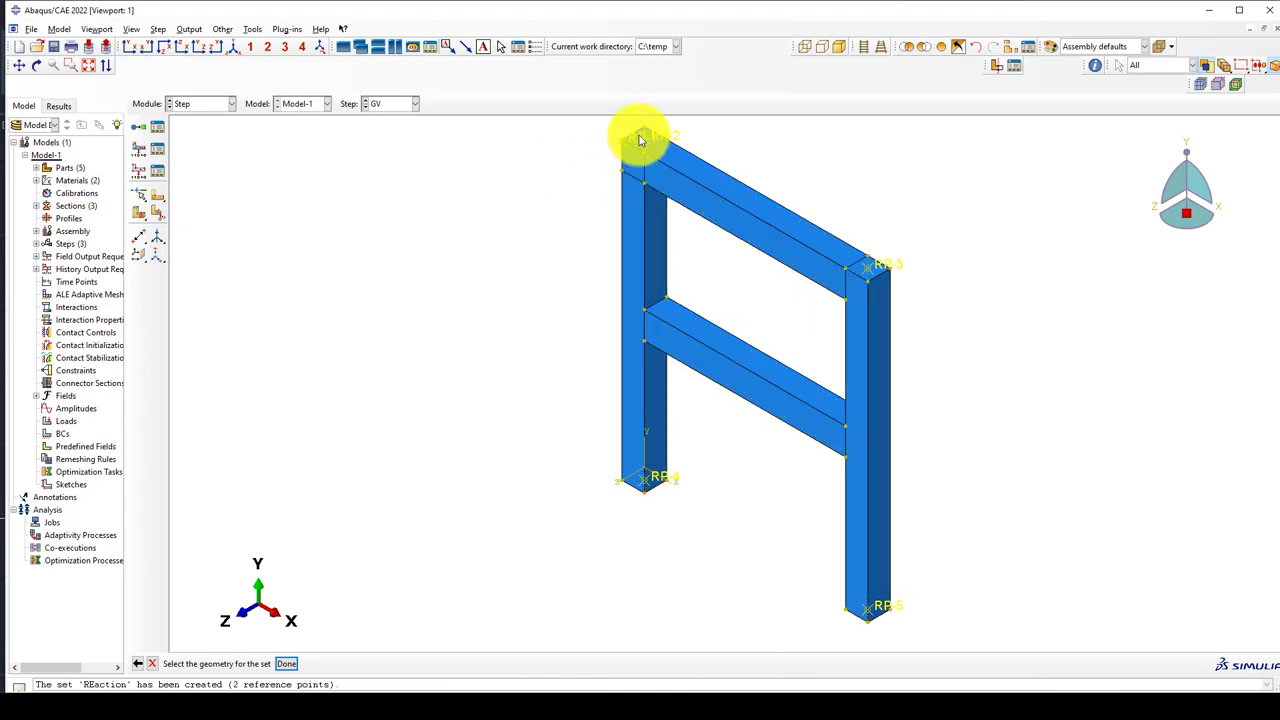
{"action": "scroll", "coordinate": [630, 142], "scroll_direction": "up", "scroll_amount": 2}
{"action": "left_click", "coordinate": [628, 146]}
{"action": "scroll", "coordinate": [471, 183], "scroll_direction": "down", "scroll_amount": 2}
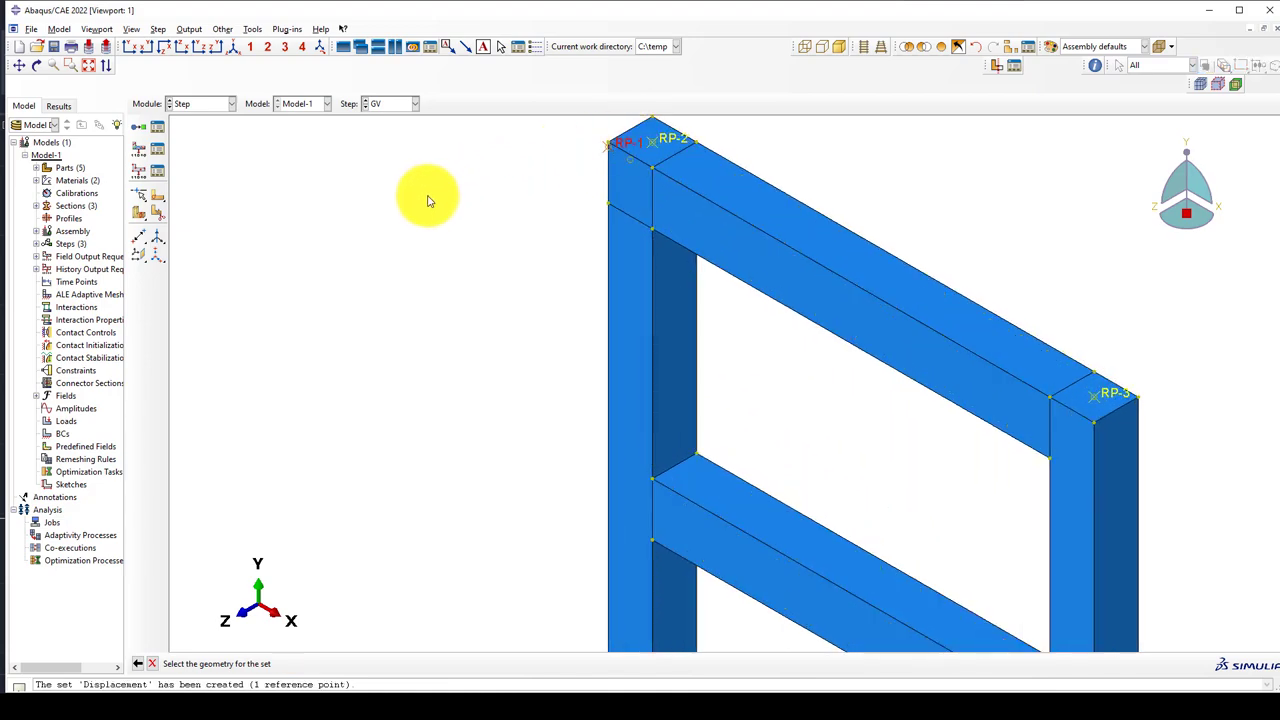
{"action": "middle_click", "coordinate": [410, 230]}
{"action": "scroll", "coordinate": [391, 274], "scroll_direction": "down", "scroll_amount": 3}
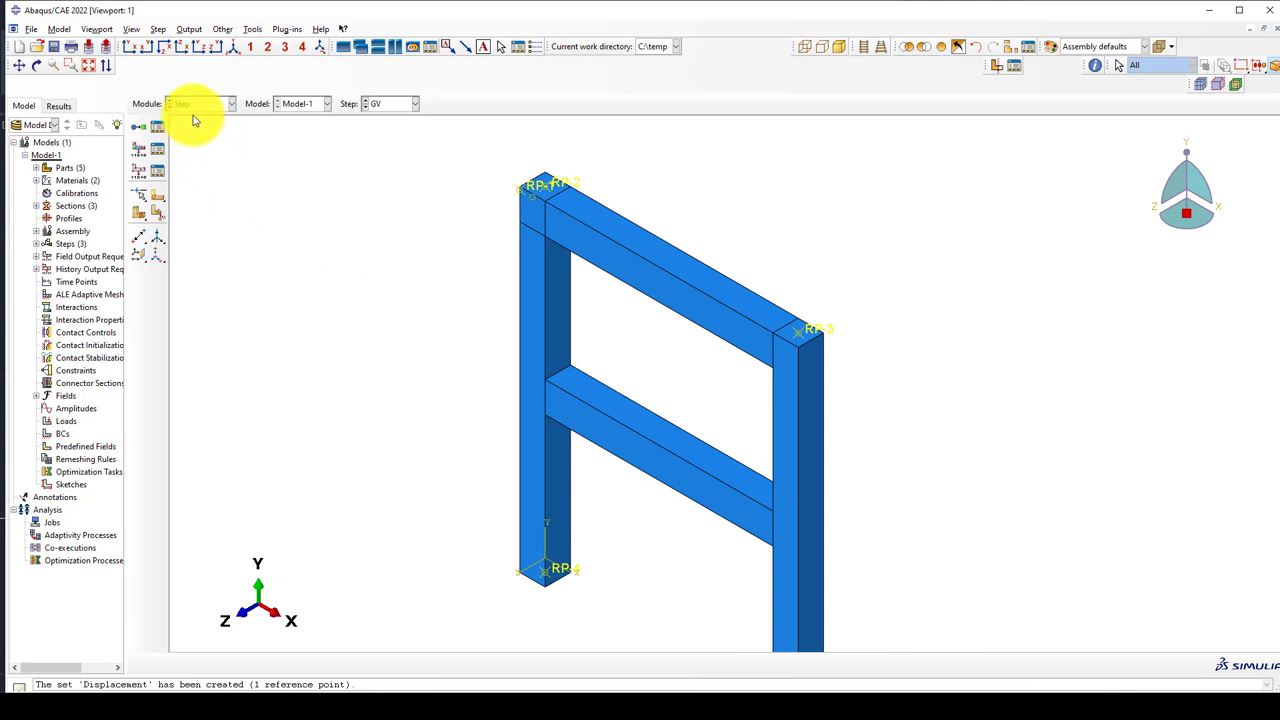
Step: Start a new history output request H-Output-2 in the GV step and set its domain to the REaction set
{"action": "left_click", "coordinate": [158, 171]}
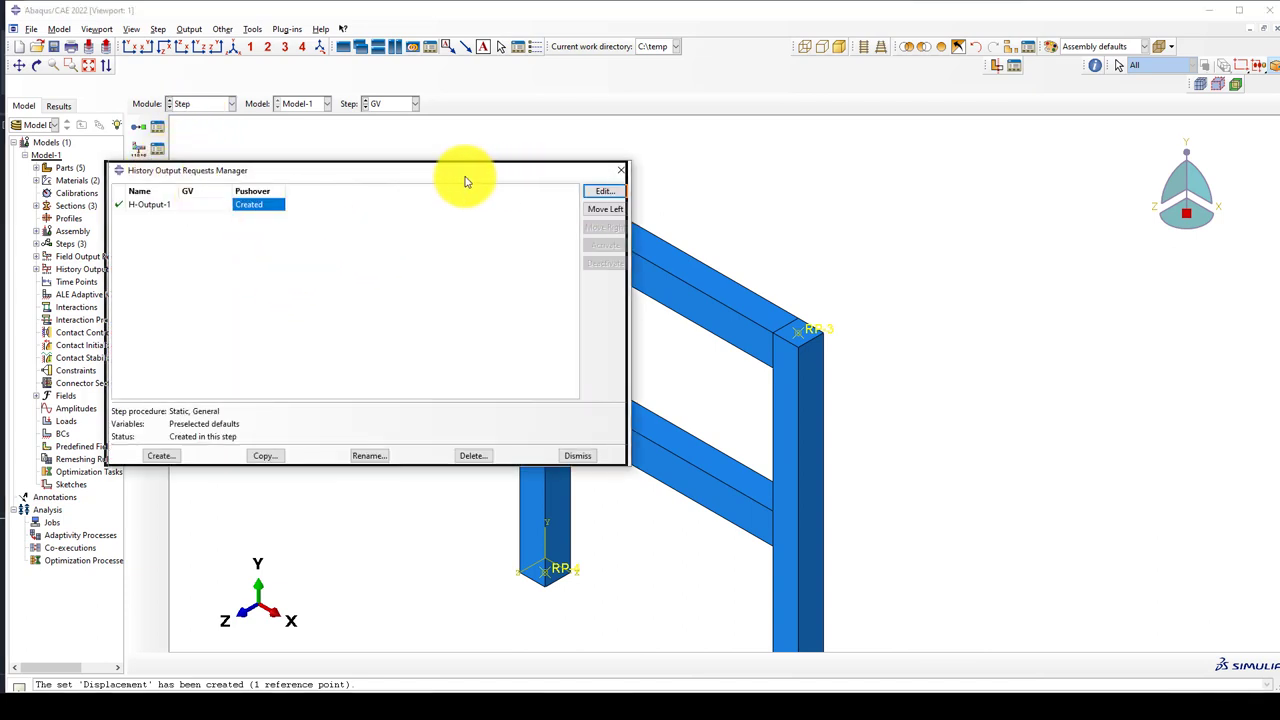
{"action": "left_click", "coordinate": [150, 456]}
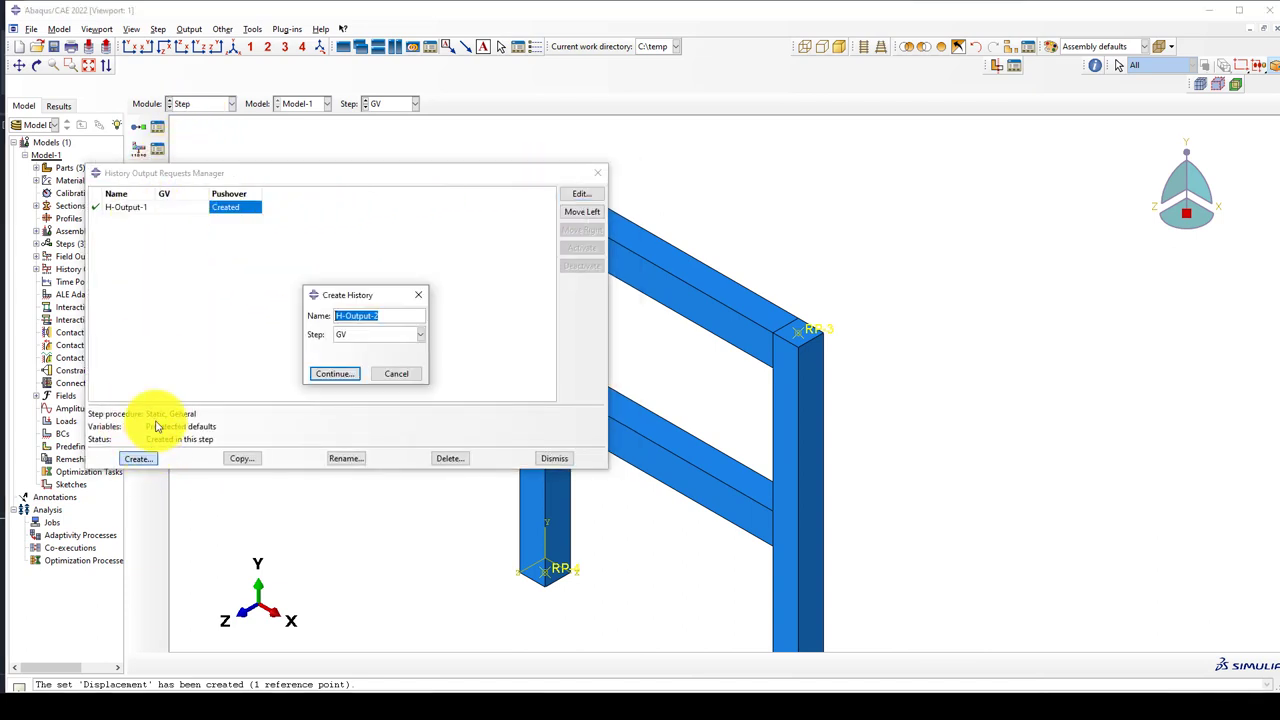
{"action": "left_click", "coordinate": [340, 375]}
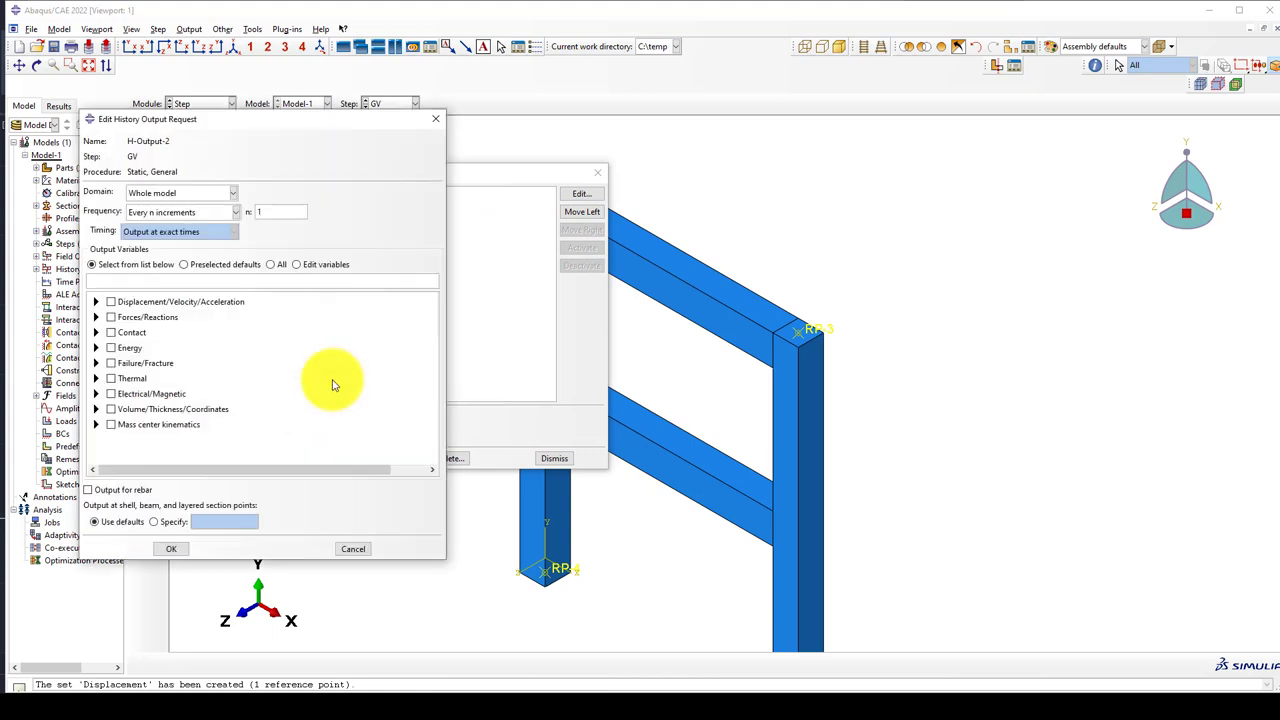
{"action": "left_click", "coordinate": [96, 317]}
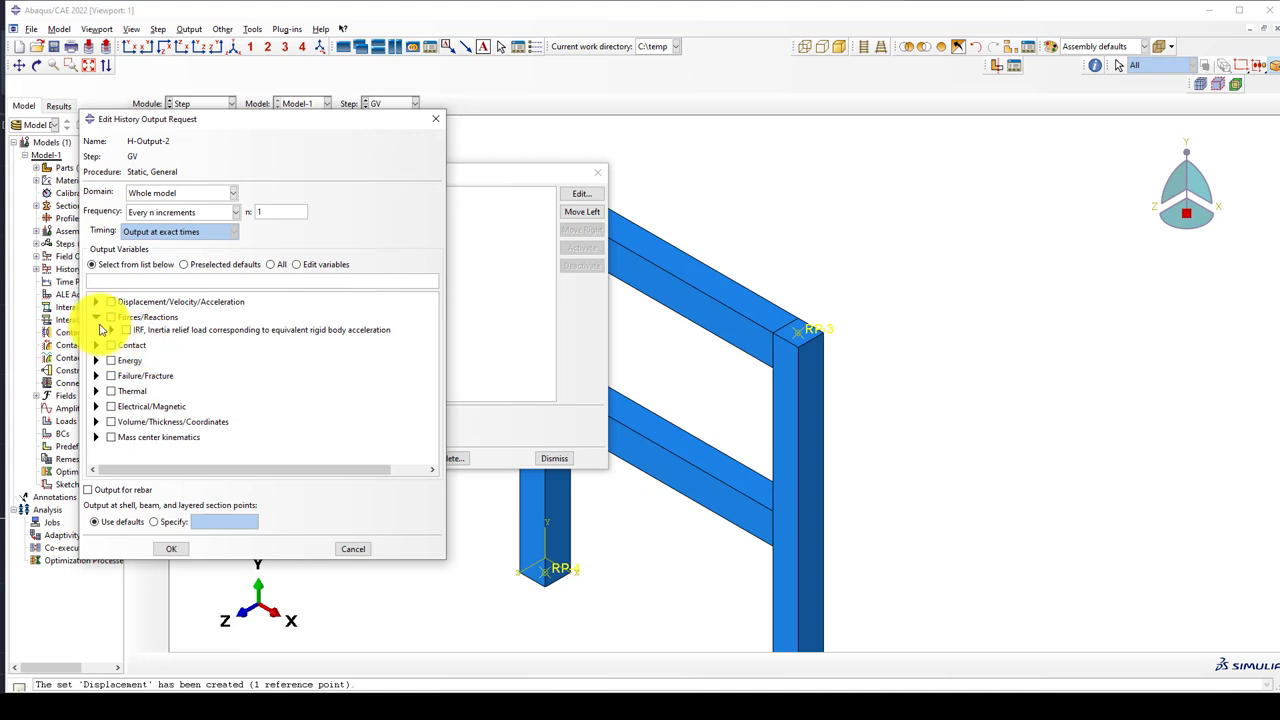
{"action": "left_click", "coordinate": [96, 318]}
{"action": "left_click", "coordinate": [96, 317]}
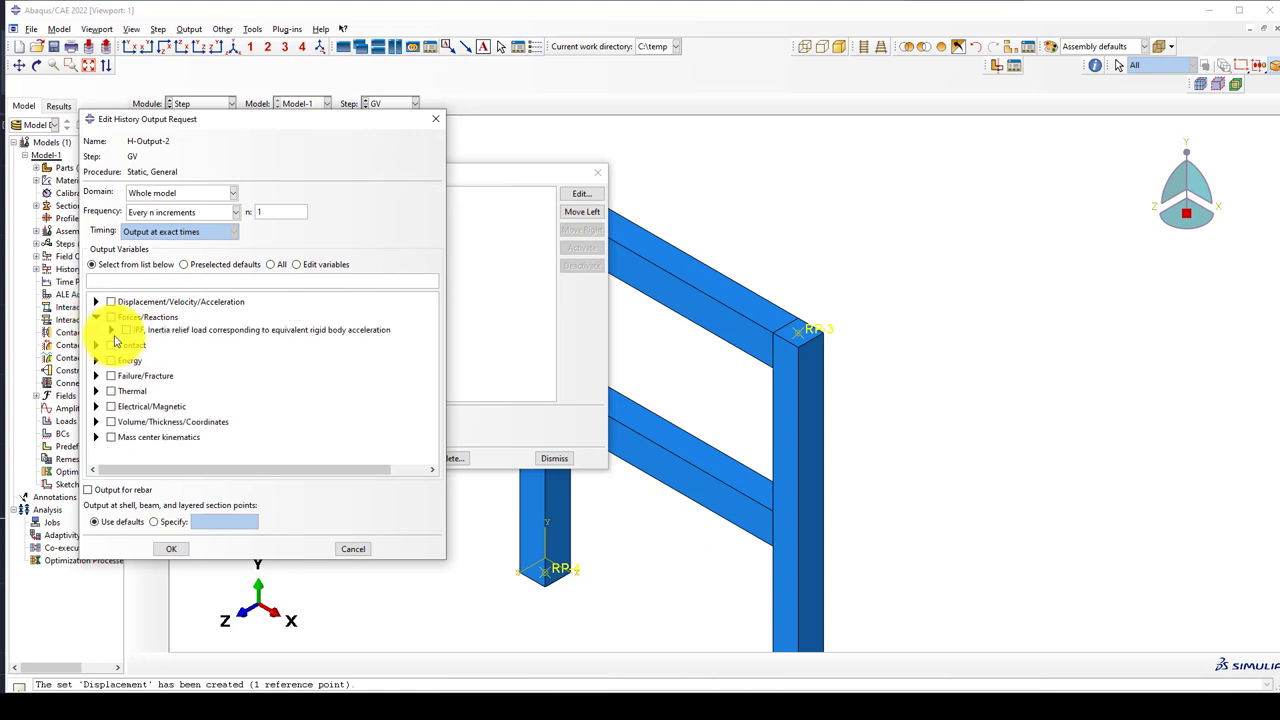
{"action": "left_click", "coordinate": [111, 330]}
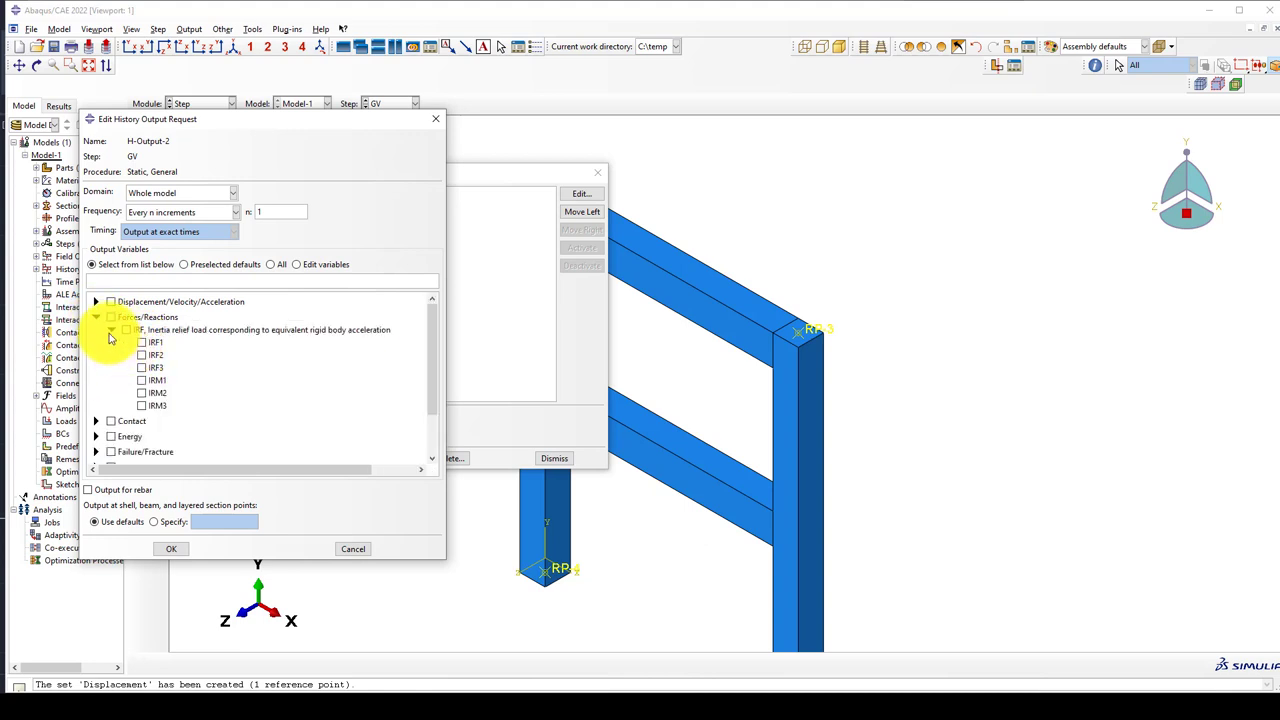
{"action": "left_click", "coordinate": [111, 331]}
{"action": "left_click", "coordinate": [180, 192]}
{"action": "left_click", "coordinate": [160, 222]}
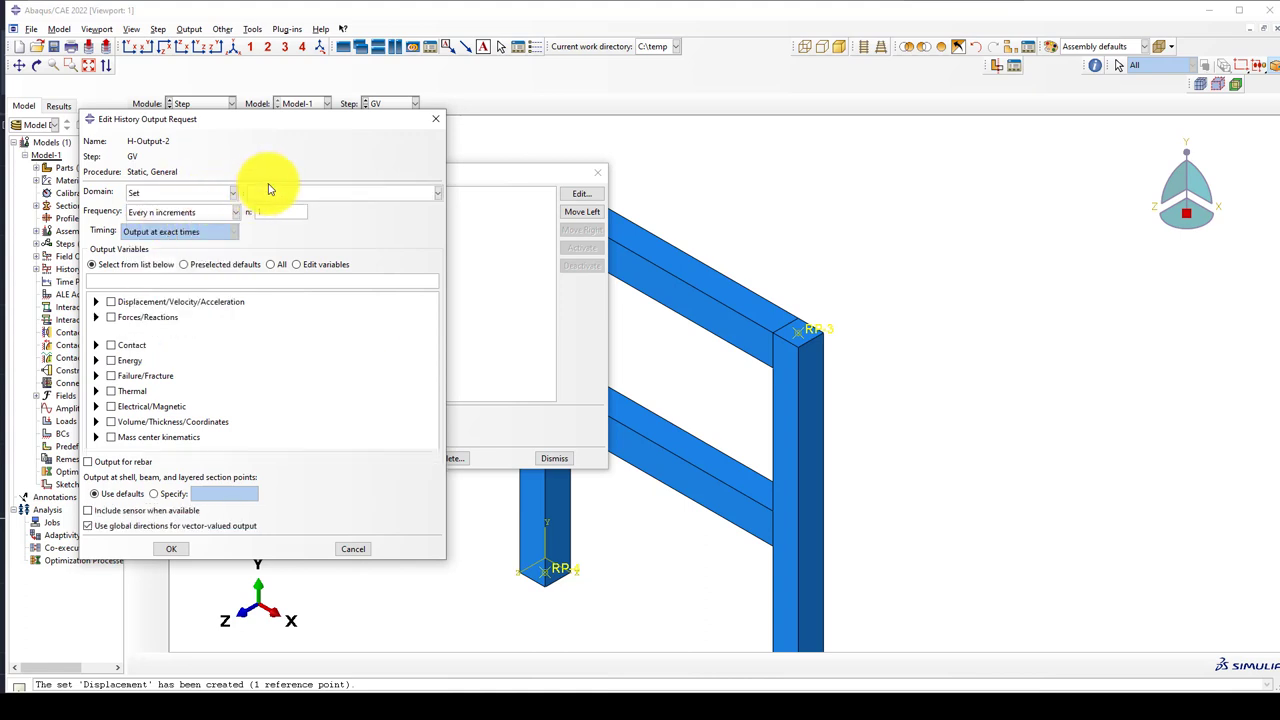
{"action": "left_click", "coordinate": [268, 192]}
{"action": "left_click", "coordinate": [266, 216]}
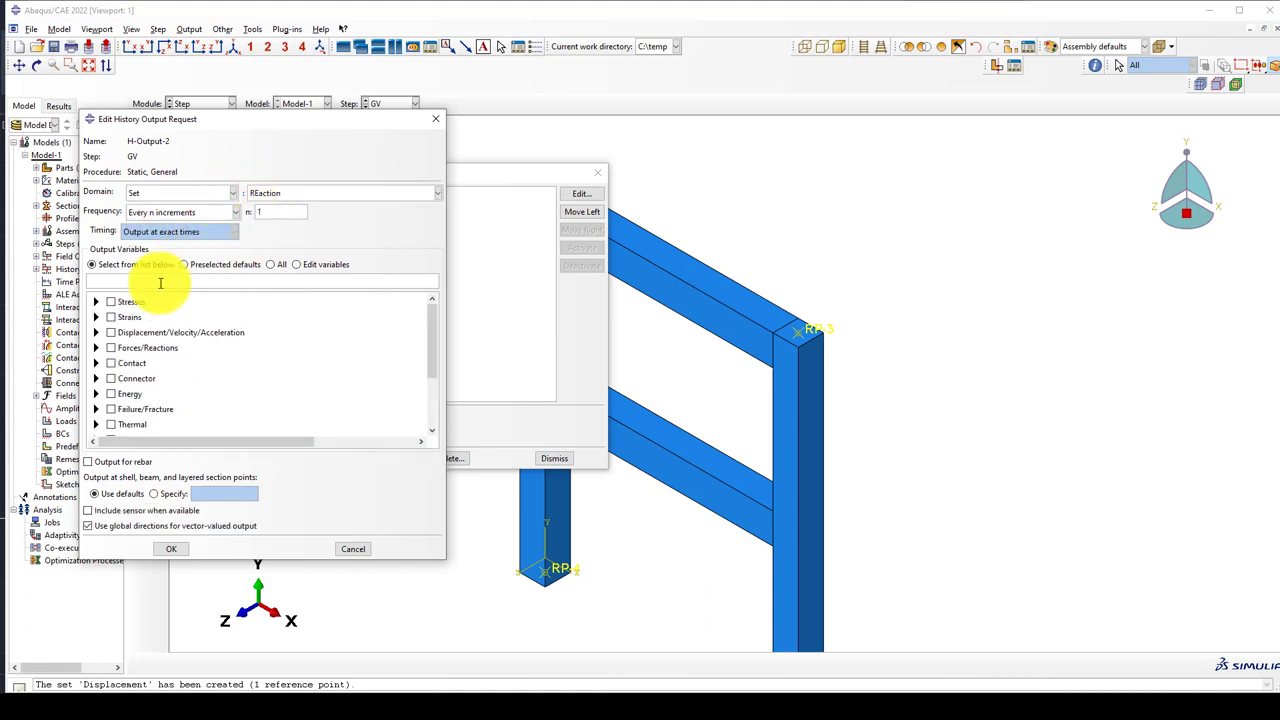
Step: Request the reaction force RF2 every 5 increments for H-Output-2 and save the request
{"action": "left_click", "coordinate": [96, 348]}
{"action": "left_click", "coordinate": [112, 361]}
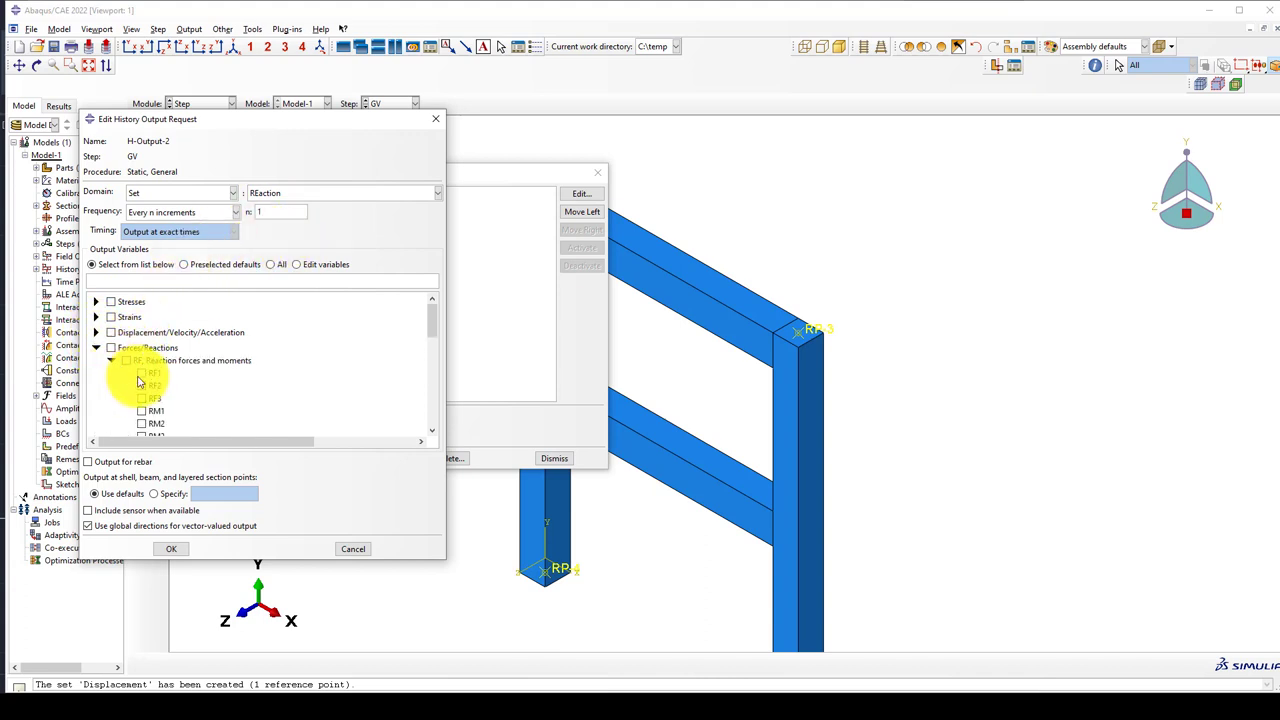
{"action": "left_click", "coordinate": [142, 386]}
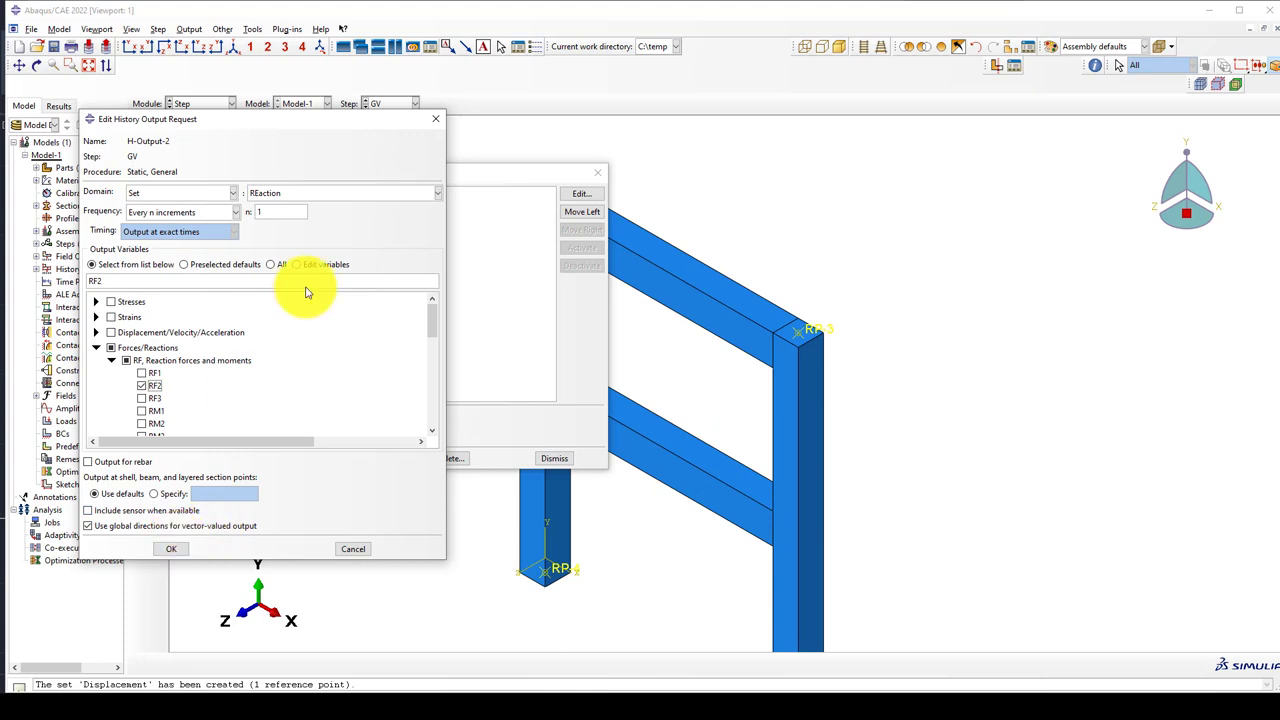
{"action": "left_click", "coordinate": [208, 218]}
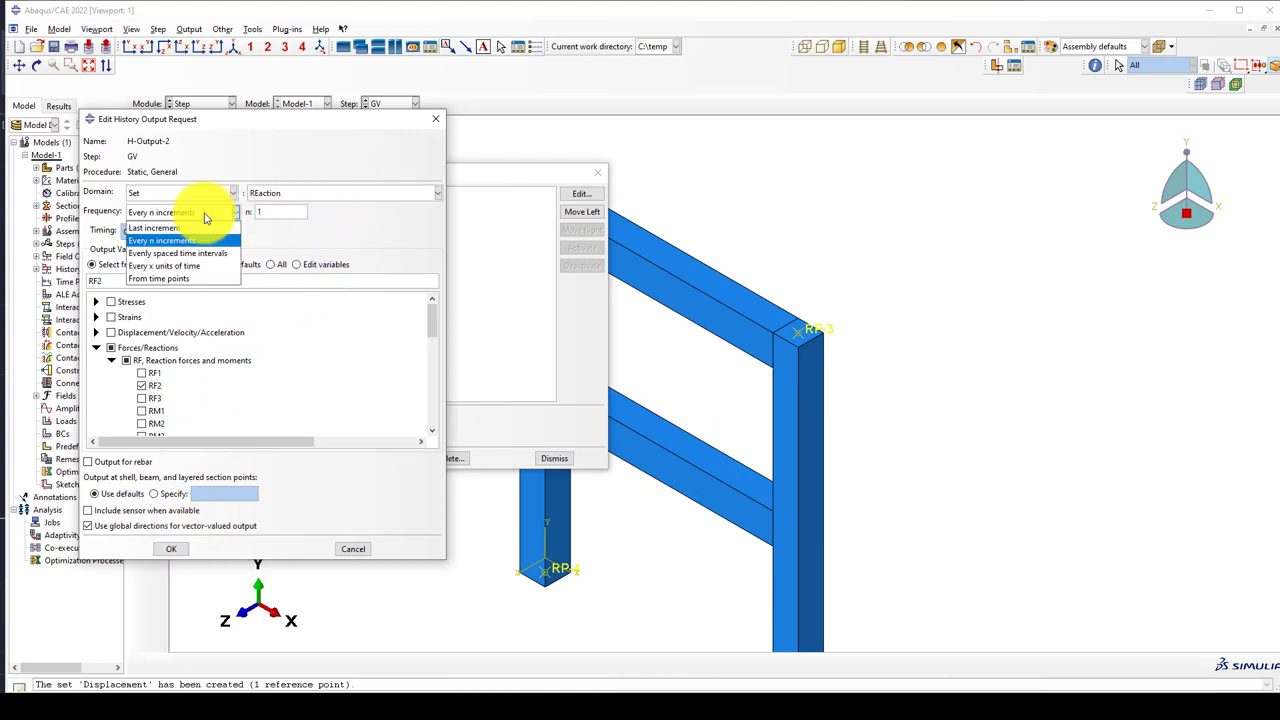
{"action": "left_click", "coordinate": [205, 218]}
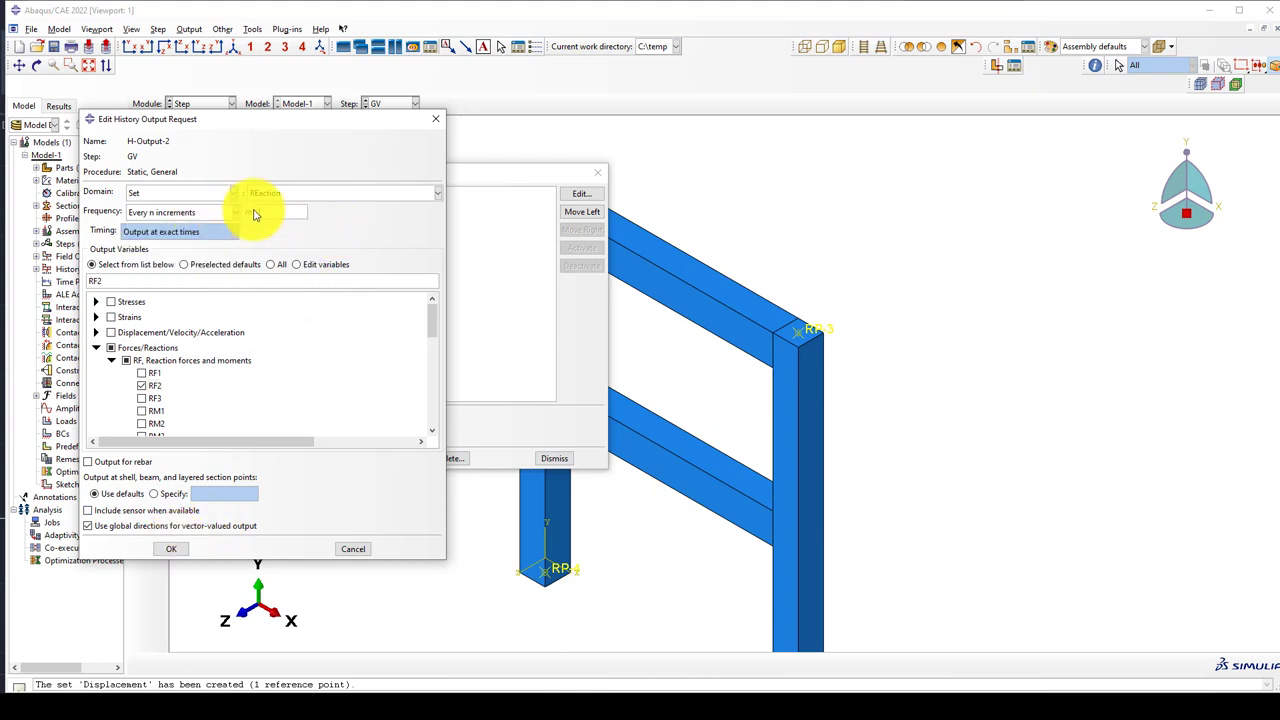
{"action": "left_click", "coordinate": [180, 216]}
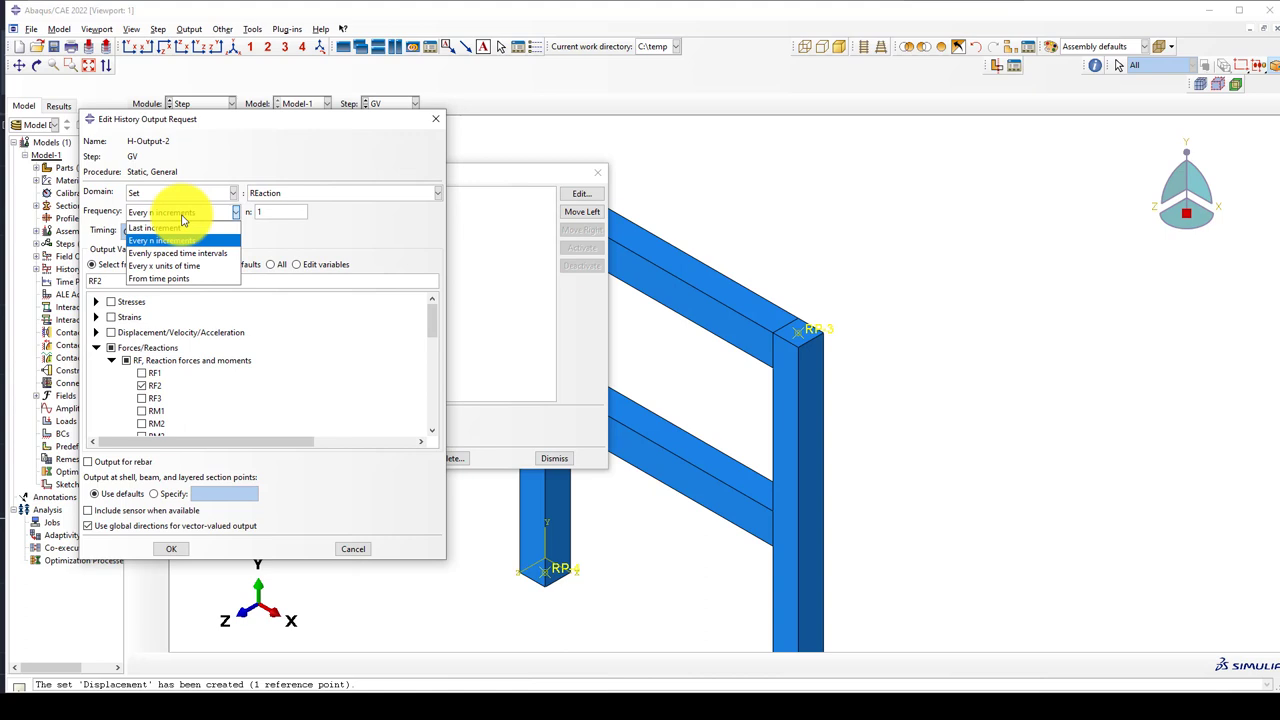
{"action": "left_click", "coordinate": [276, 210]}
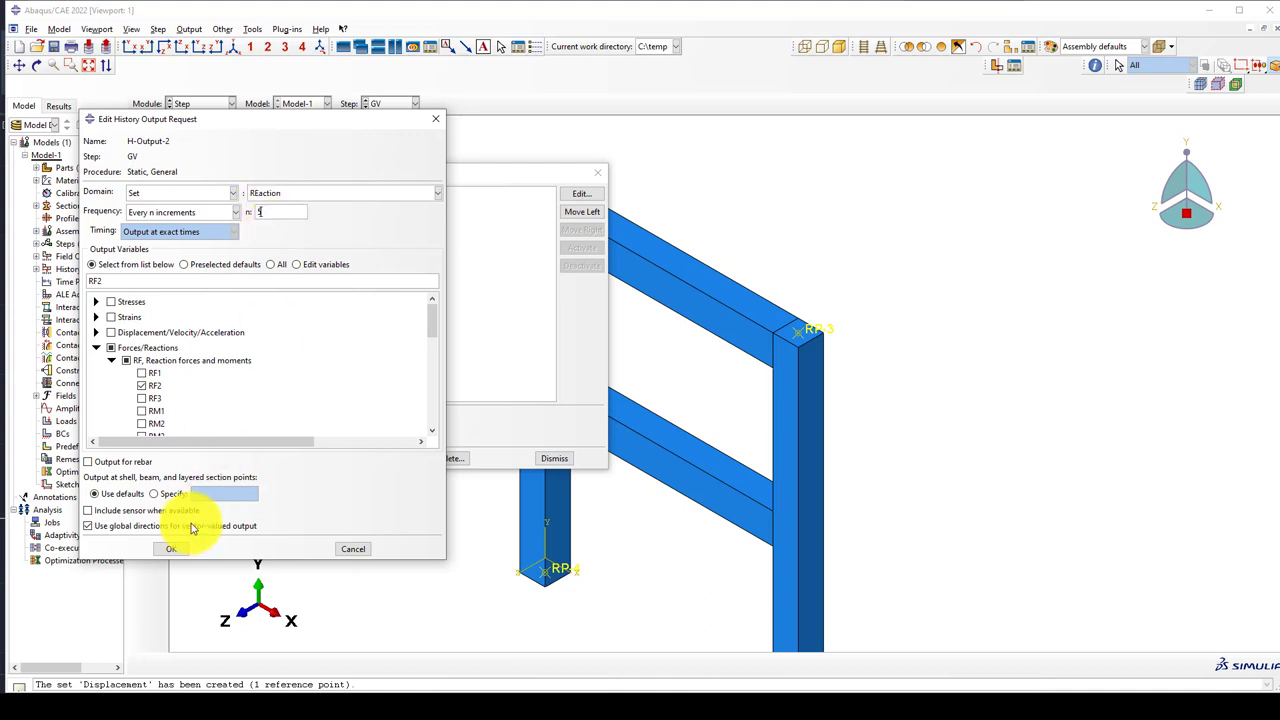
{"action": "left_click", "coordinate": [173, 549]}
Step: Edit the Pushover step's history output request H-Output-1 and set its domain to the Displacement set
{"action": "left_click", "coordinate": [230, 207]}
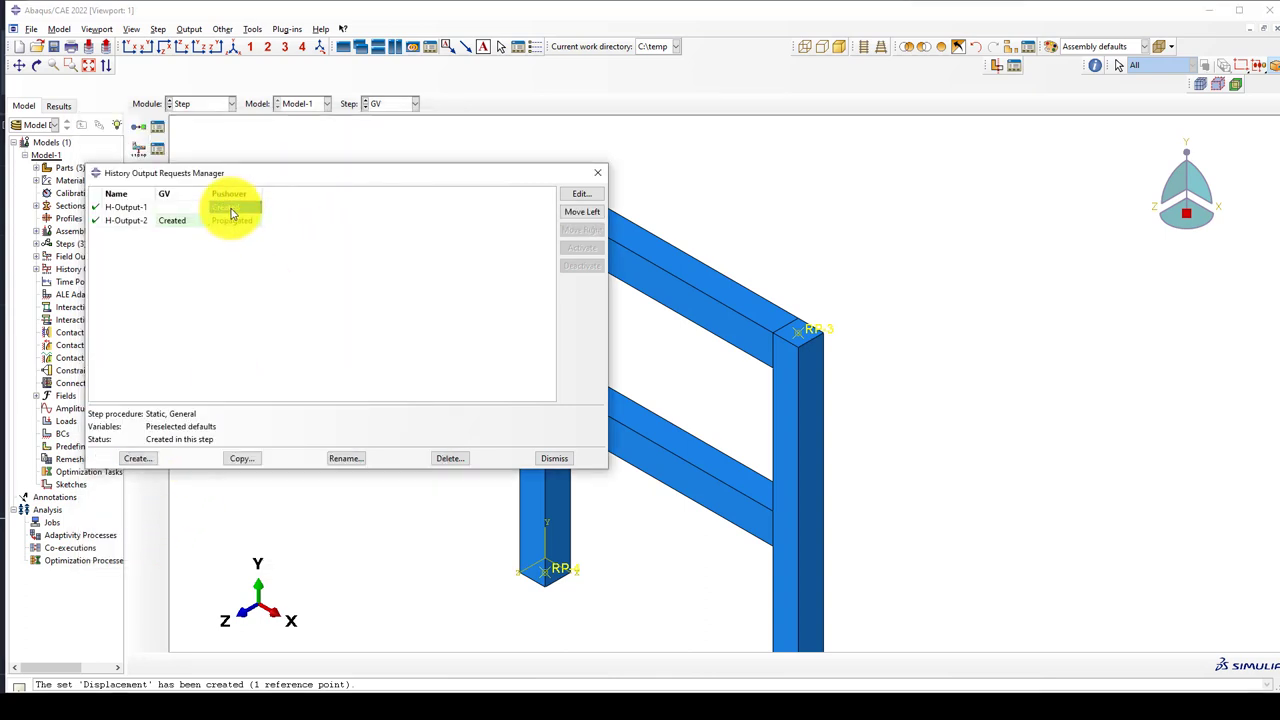
{"action": "left_click", "coordinate": [578, 194]}
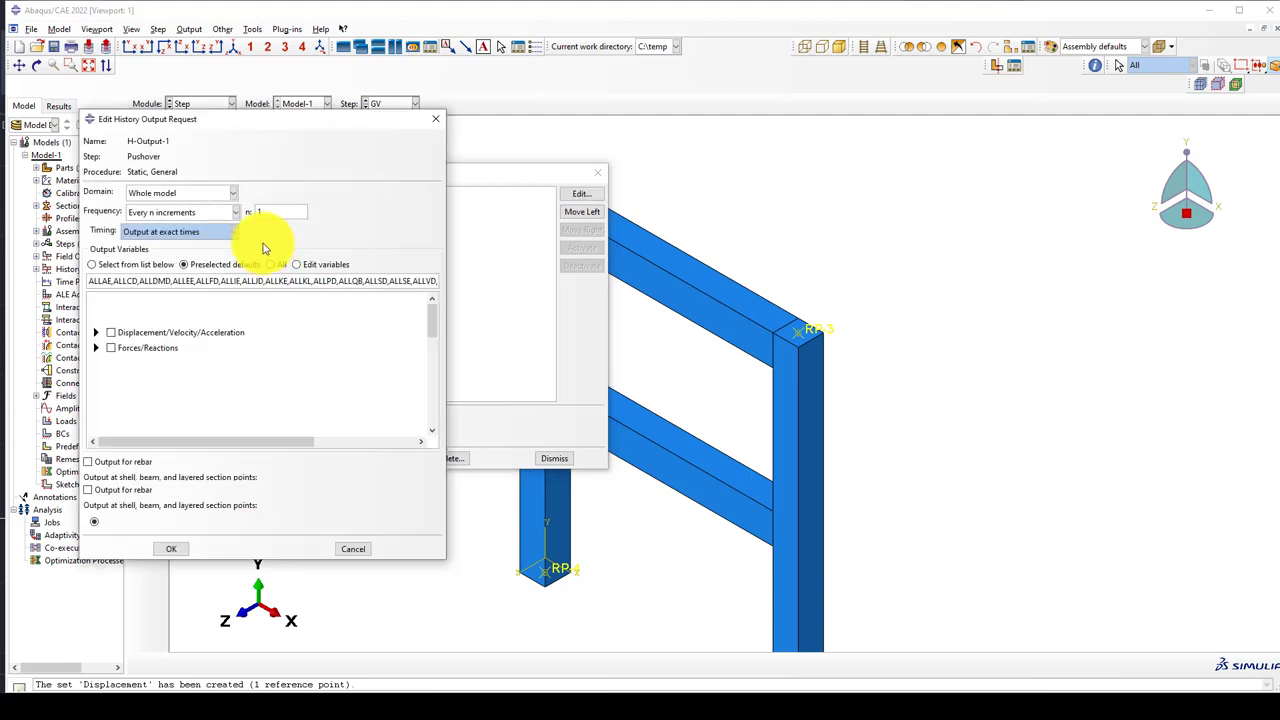
{"action": "left_click", "coordinate": [185, 194]}
{"action": "left_click", "coordinate": [195, 206]}
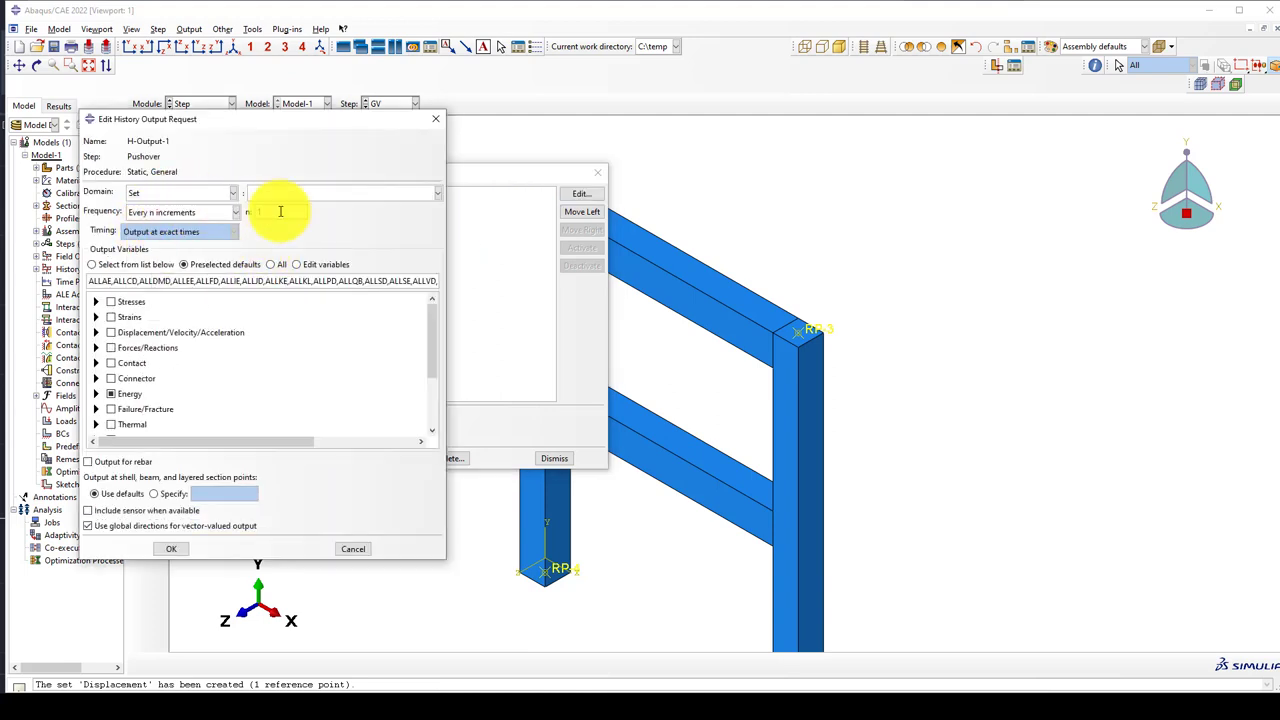
{"action": "left_click", "coordinate": [272, 194]}
{"action": "left_click", "coordinate": [271, 208]}
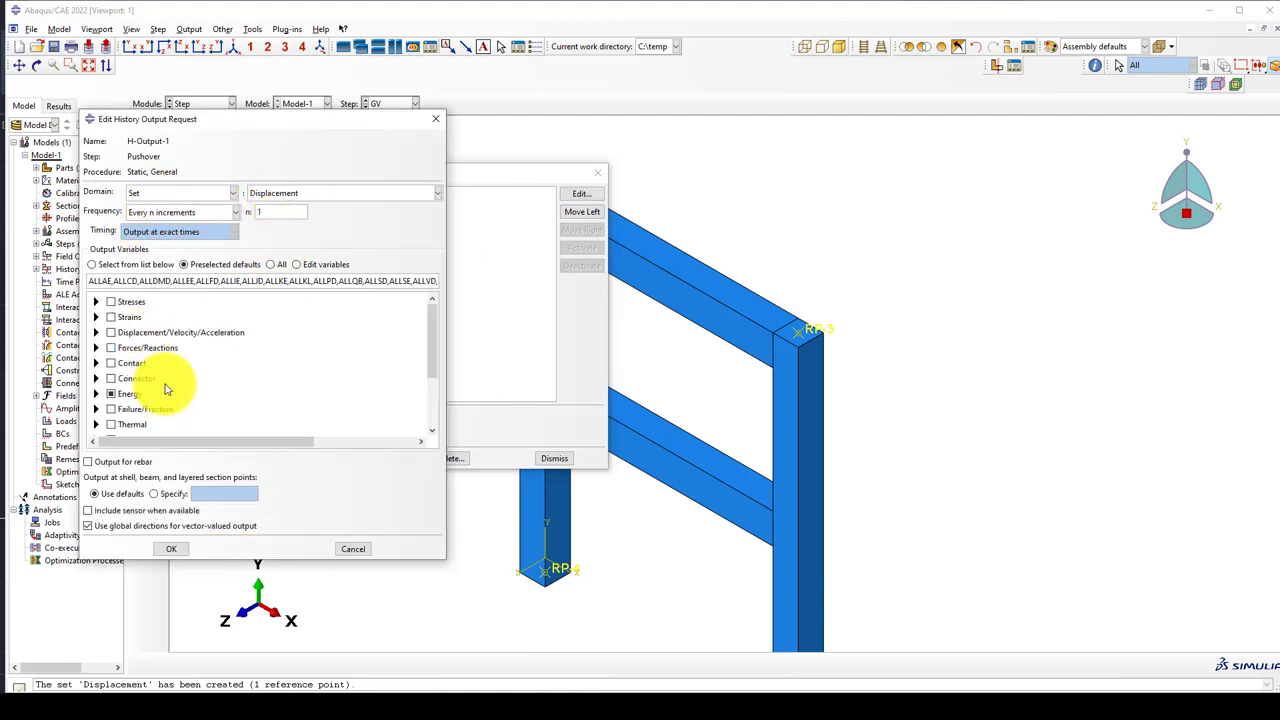
Step: Replace the preselected variables of H-Output-1 with reaction force RF1 and translation U2, and save the request
{"action": "left_click", "coordinate": [96, 348]}
{"action": "left_click", "coordinate": [111, 361]}
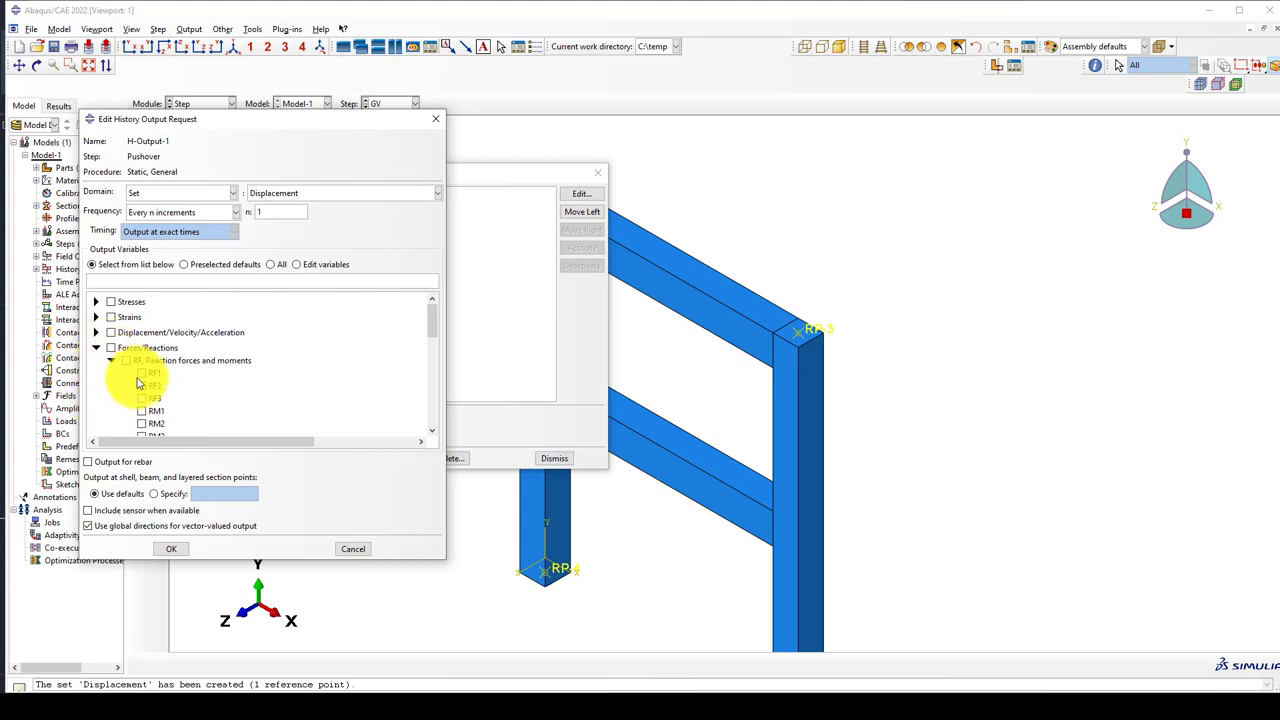
{"action": "left_click", "coordinate": [141, 373]}
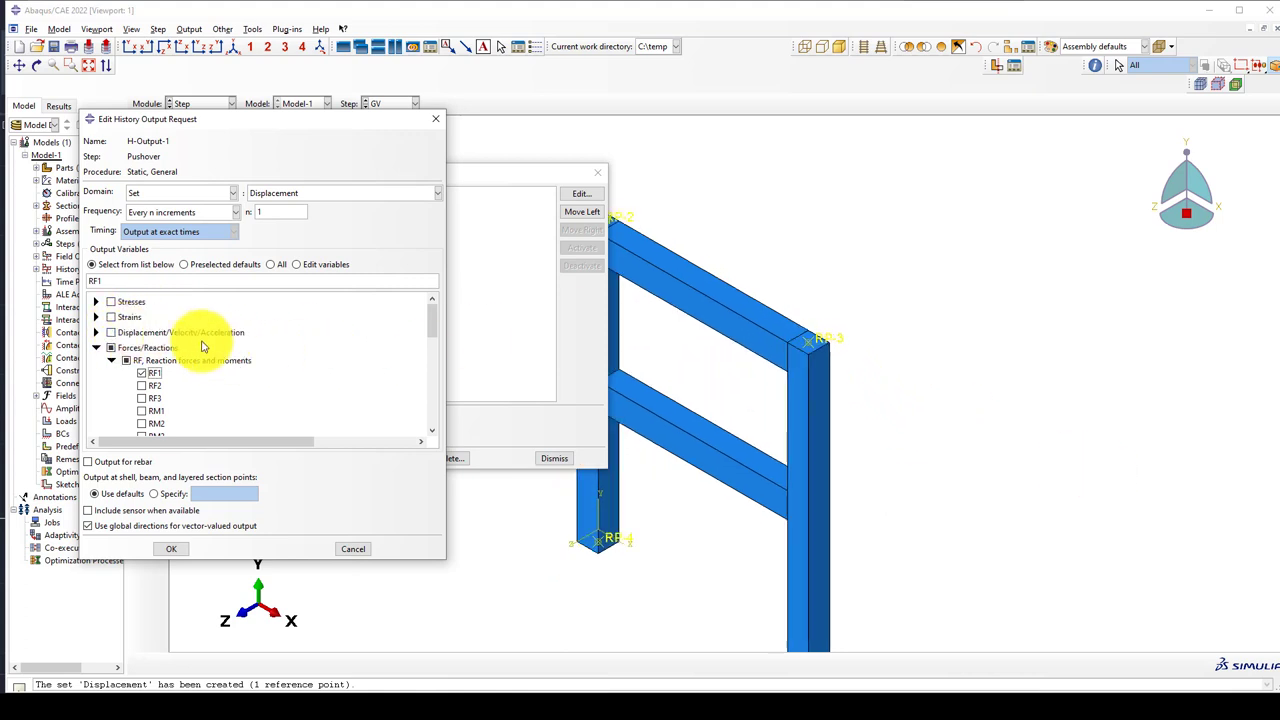
{"action": "left_click", "coordinate": [96, 332]}
{"action": "left_click", "coordinate": [110, 345]}
{"action": "left_click", "coordinate": [112, 345]}
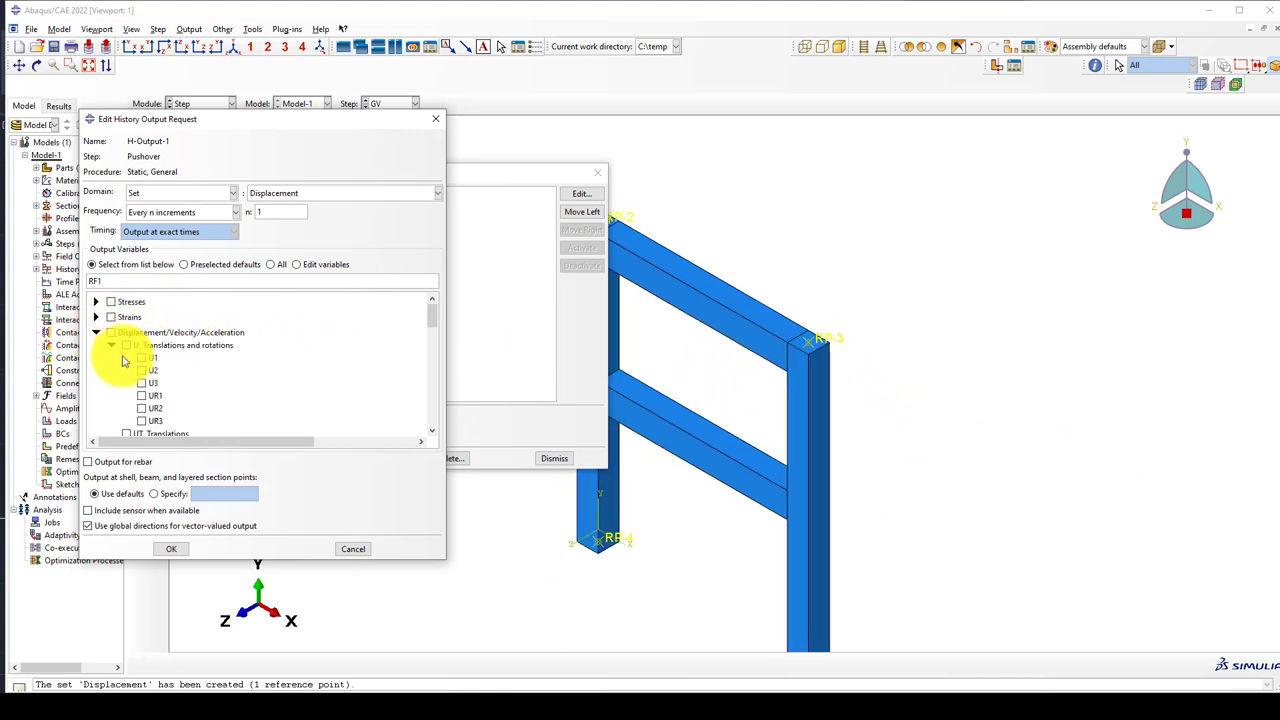
{"action": "left_click", "coordinate": [141, 370]}
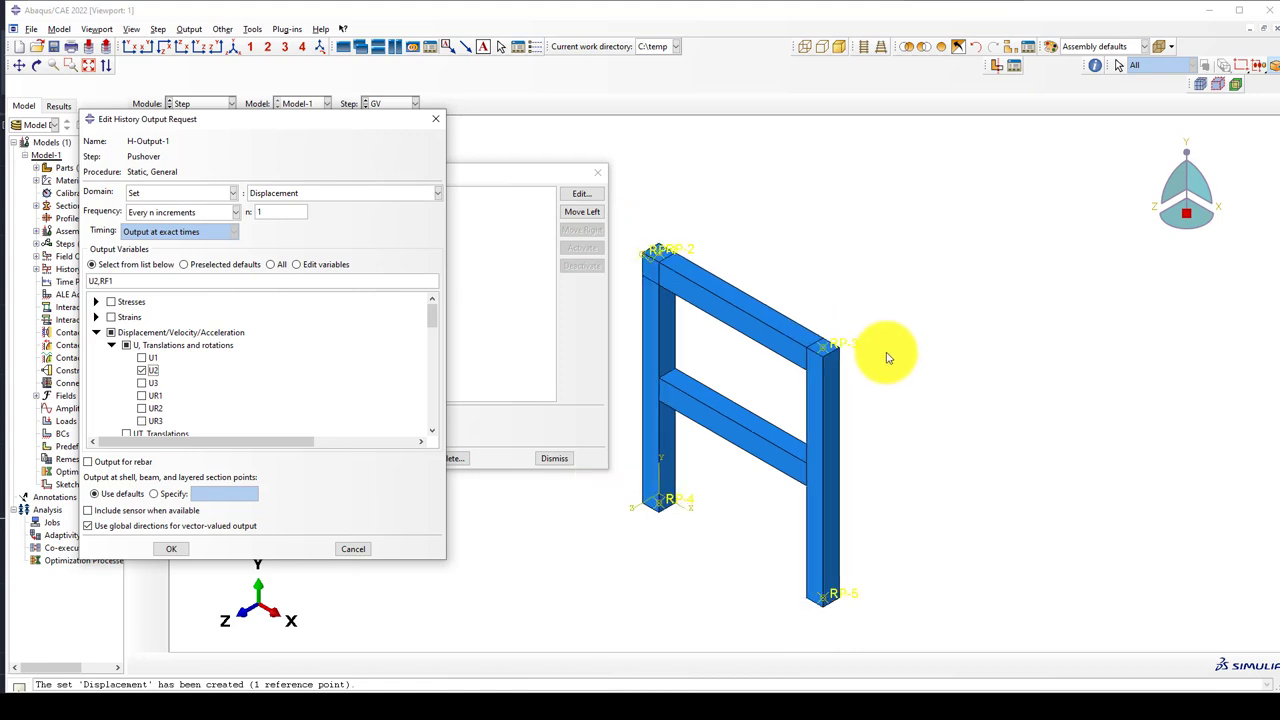
{"action": "left_click", "coordinate": [171, 549]}
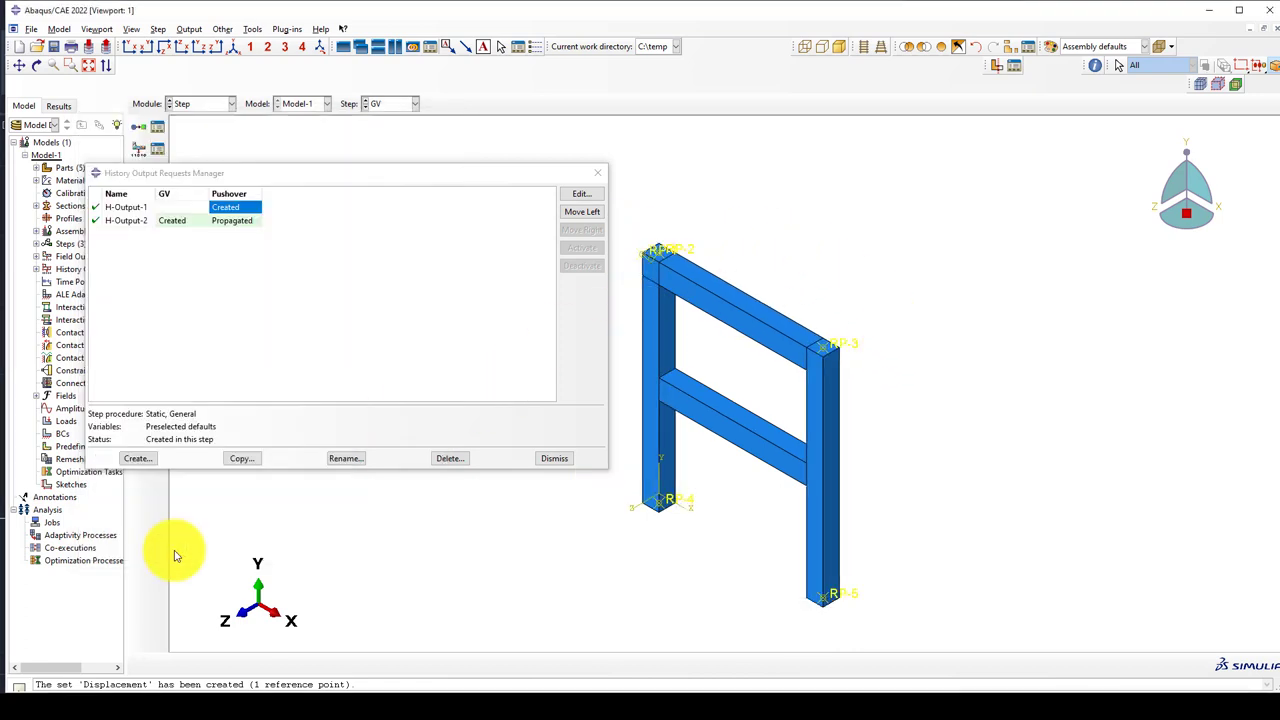
Step: Close the history output requests manager and switch to the Interaction module
{"action": "left_click", "coordinate": [558, 460]}
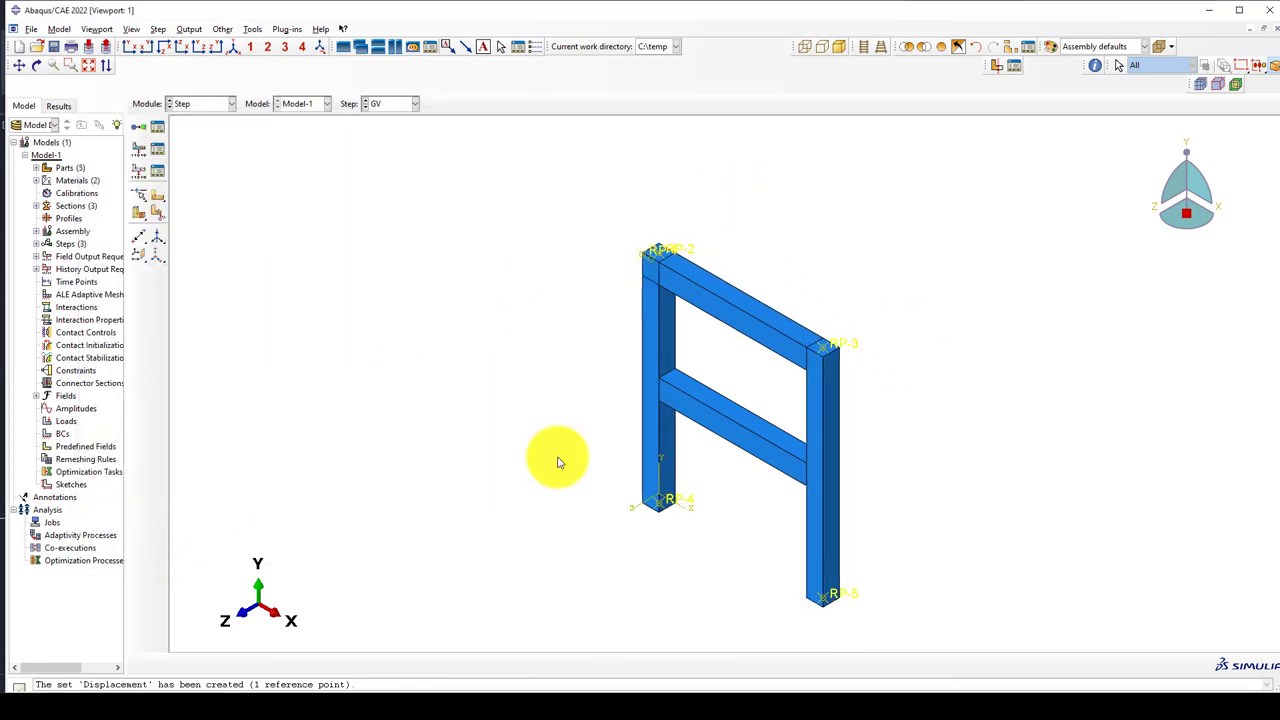
{"action": "left_click", "coordinate": [205, 105]}
{"action": "left_click", "coordinate": [185, 169]}
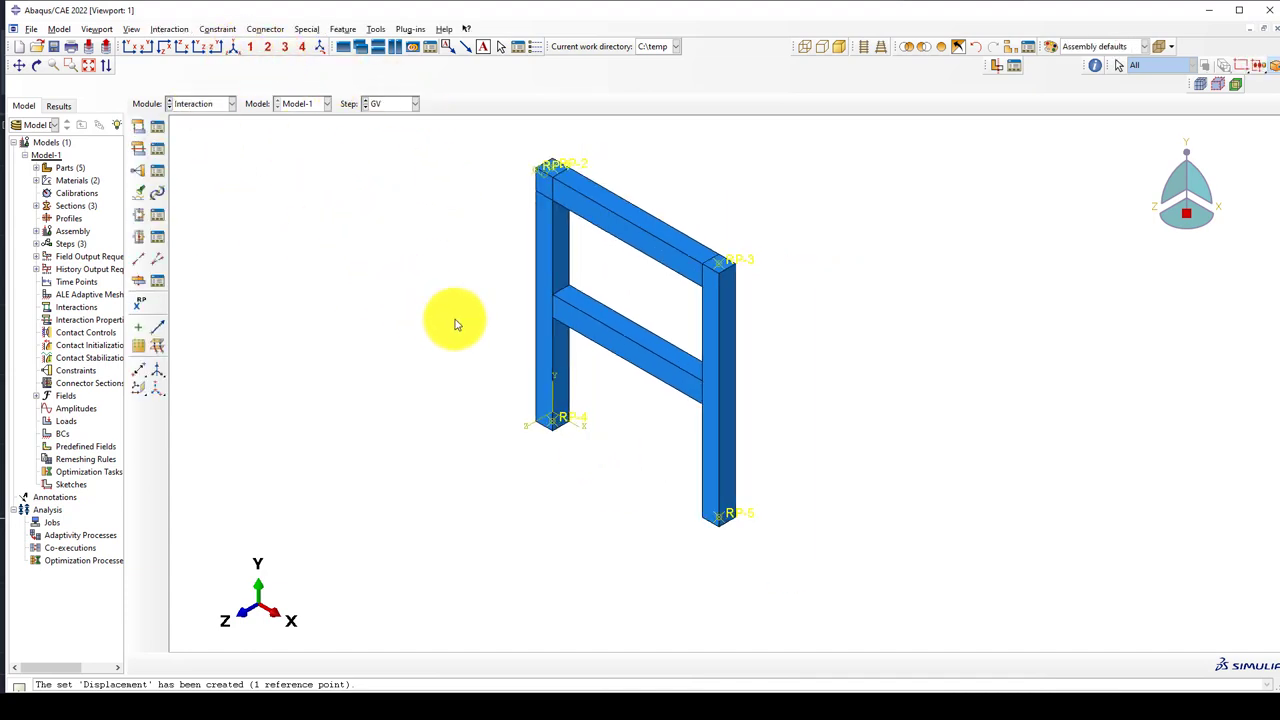
Step: Remove all outer faces of the concrete beams and columns from the display, leaving the reinforcement cages shown
{"action": "left_click", "coordinate": [922, 48]}
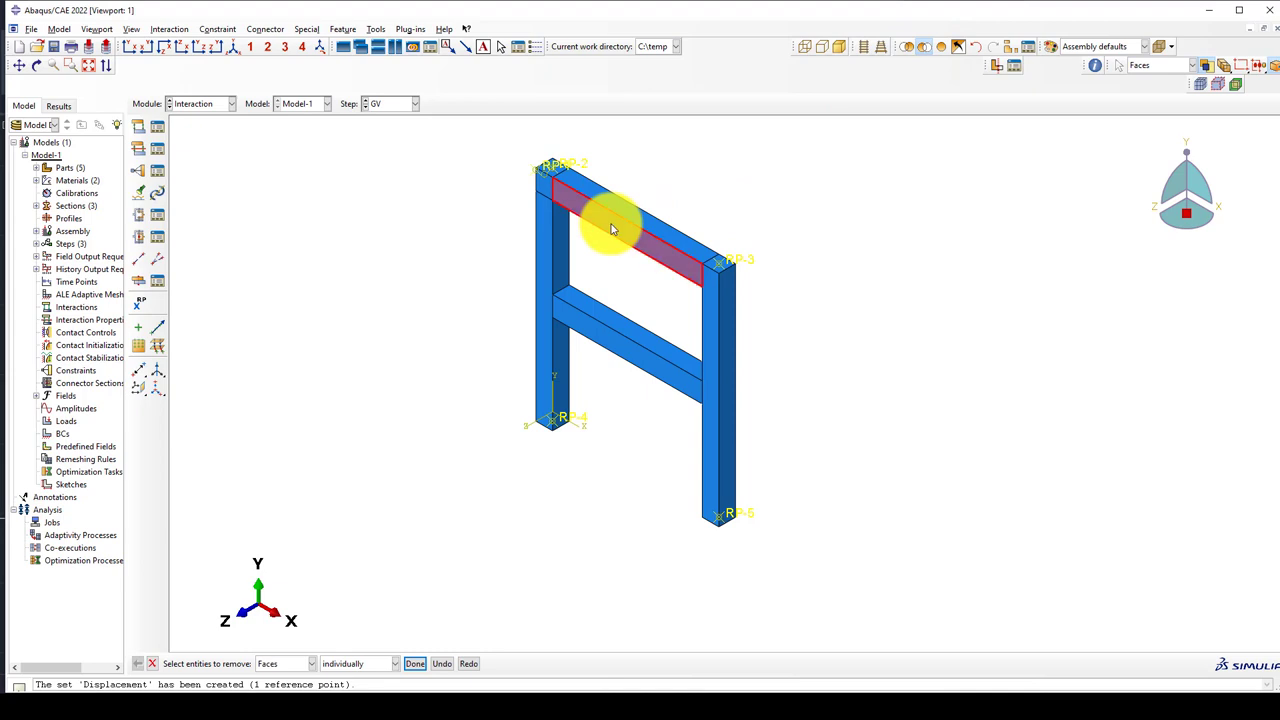
{"action": "left_click_drag", "start_coordinate": [426, 128], "coordinate": [699, 473]}
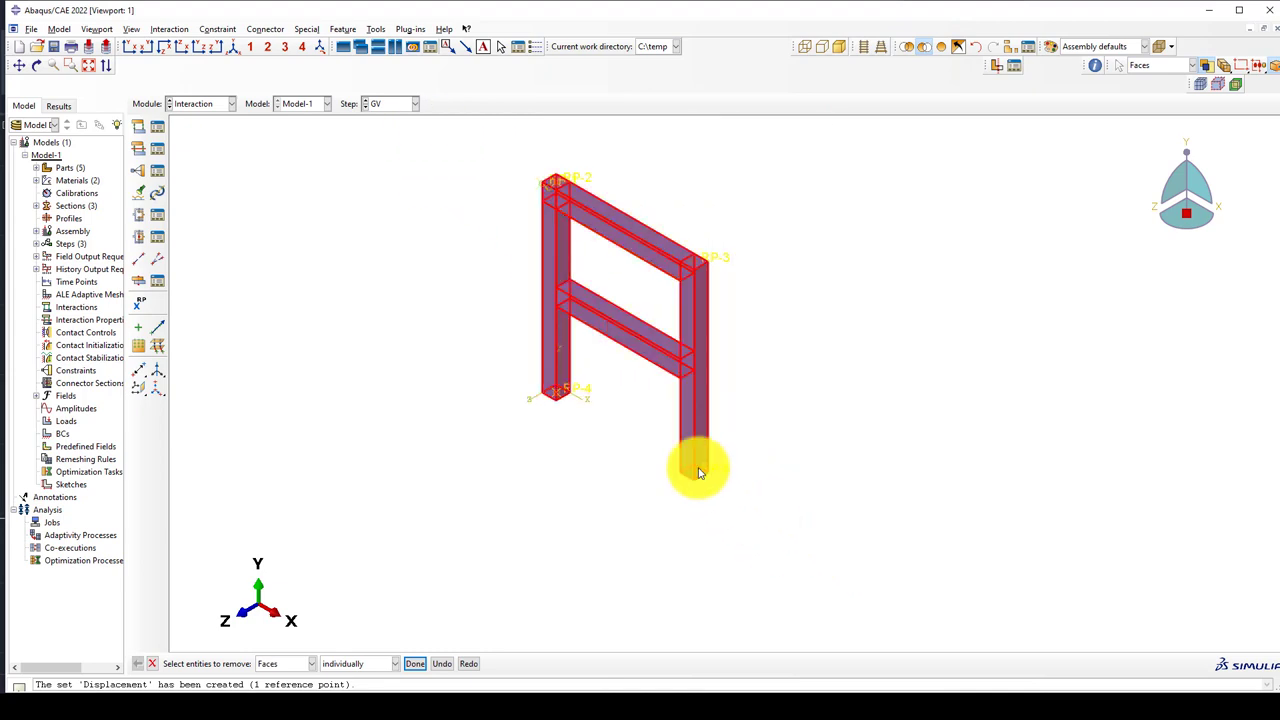
{"action": "middle_click", "coordinate": [452, 306]}
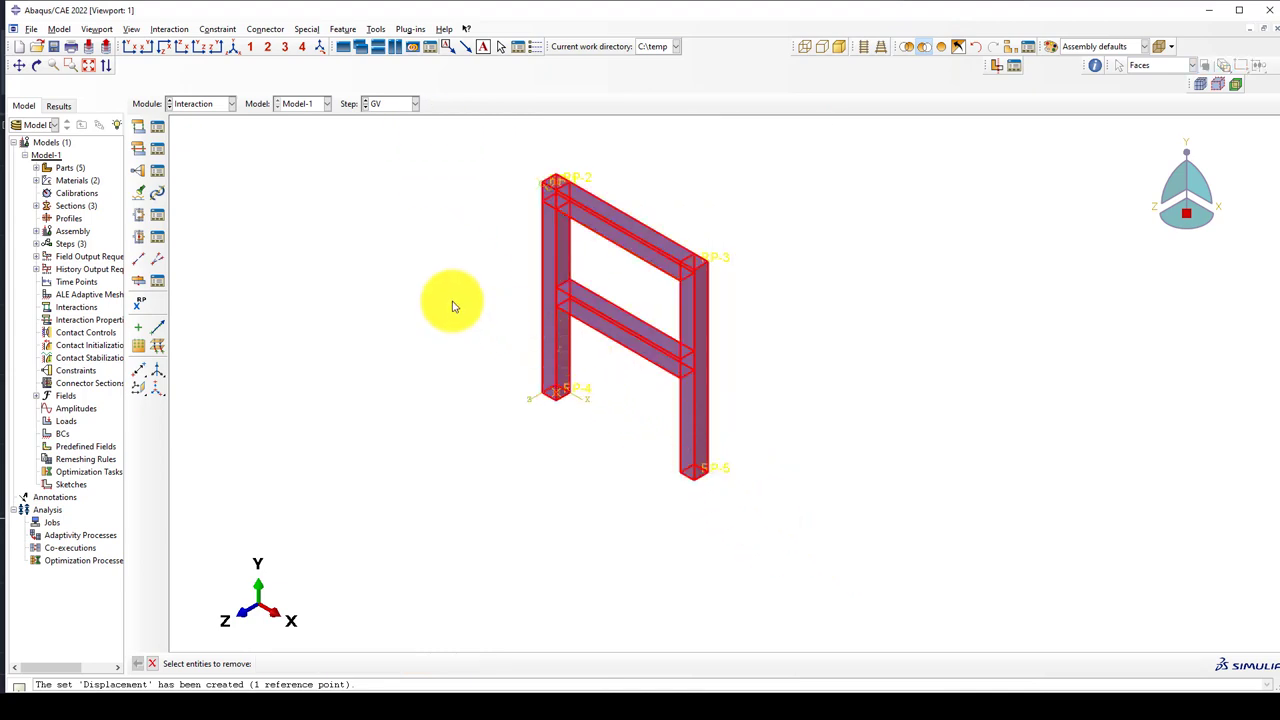
{"action": "scroll", "coordinate": [683, 258], "scroll_direction": "up", "scroll_amount": 2}
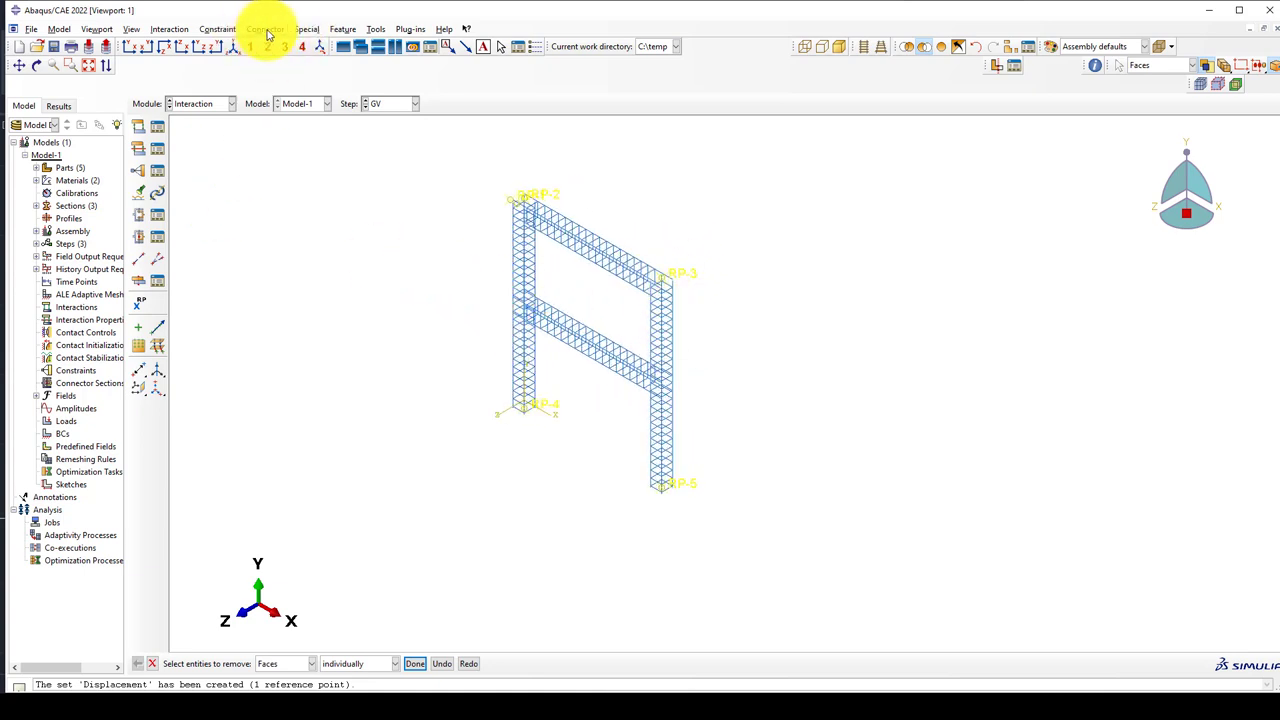
Step: Start a new geometry set named rebars and select the entire reinforcement of the frame for it
{"action": "left_click", "coordinate": [340, 30]}
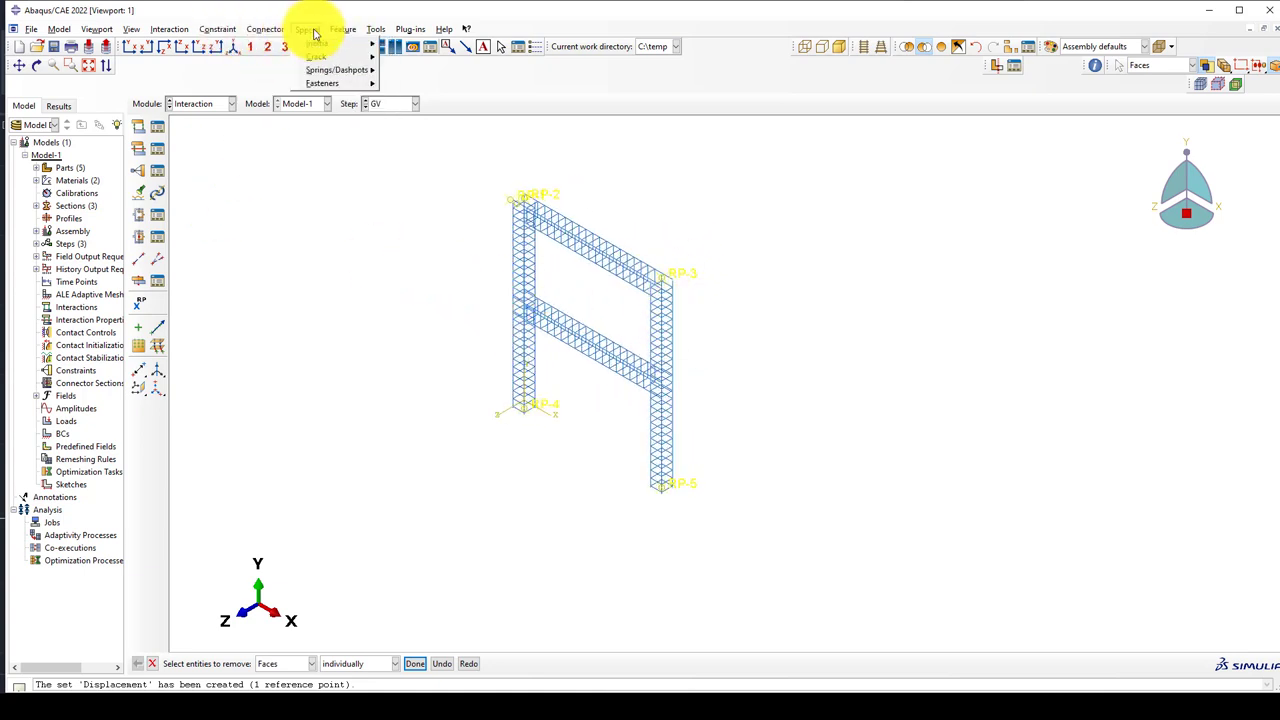
{"action": "mouse_move", "coordinate": [376, 30]}
{"action": "mouse_move", "coordinate": [385, 83]}
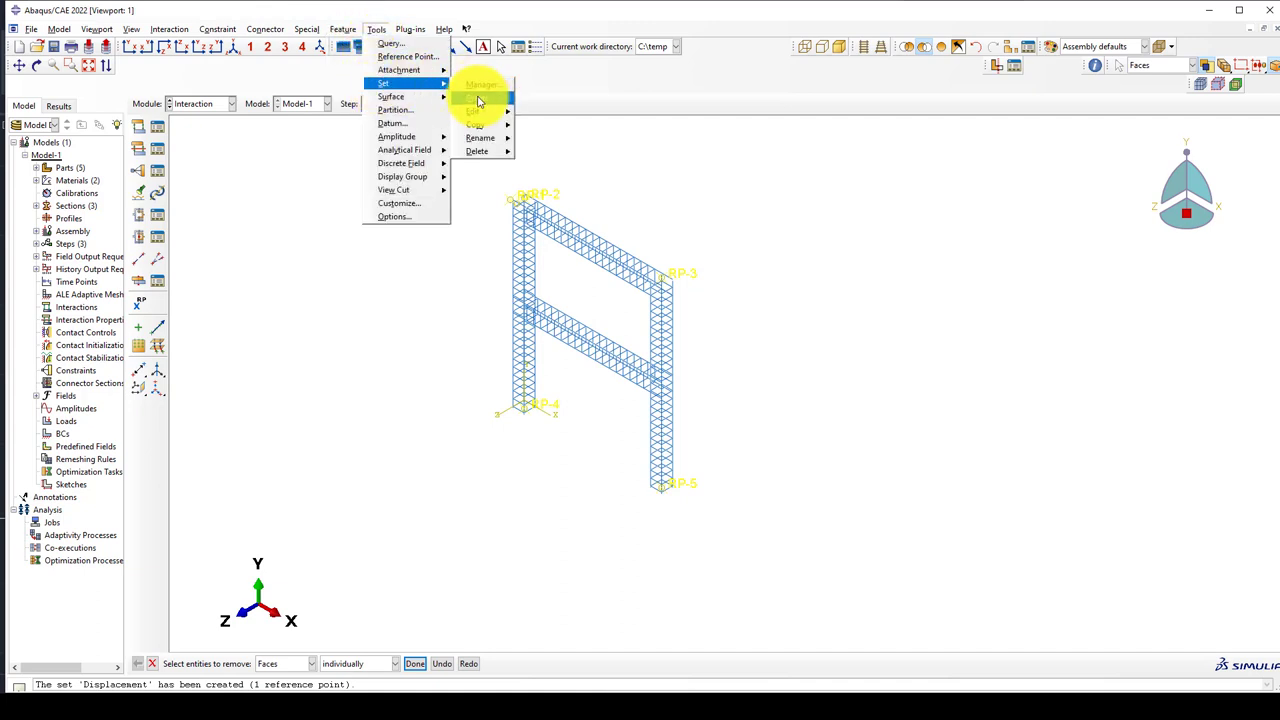
{"action": "left_click", "coordinate": [479, 98]}
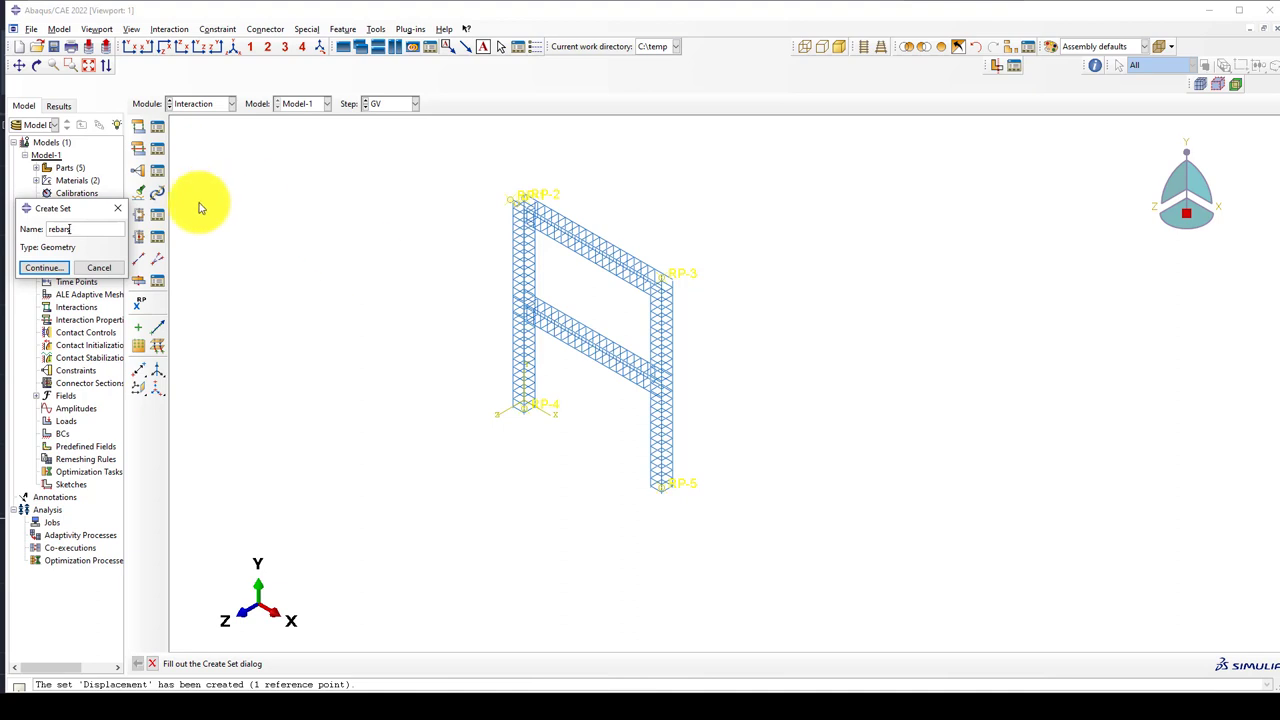
{"action": "left_click", "coordinate": [44, 267]}
{"action": "left_click_drag", "start_coordinate": [428, 135], "coordinate": [720, 586]}
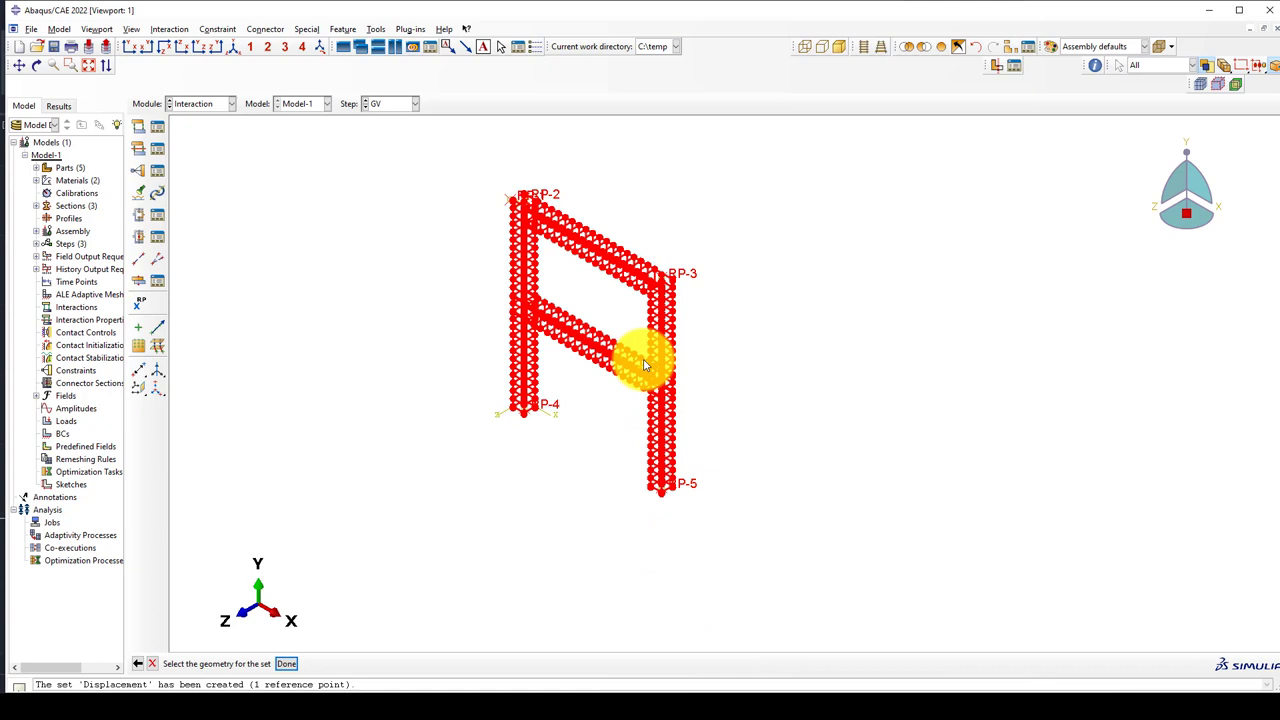
Step: Remove reference points RP-1 to RP-5 from the selection and finish creating the rebars set
{"action": "left_click", "coordinate": [552, 414], "text": "ctrl"}
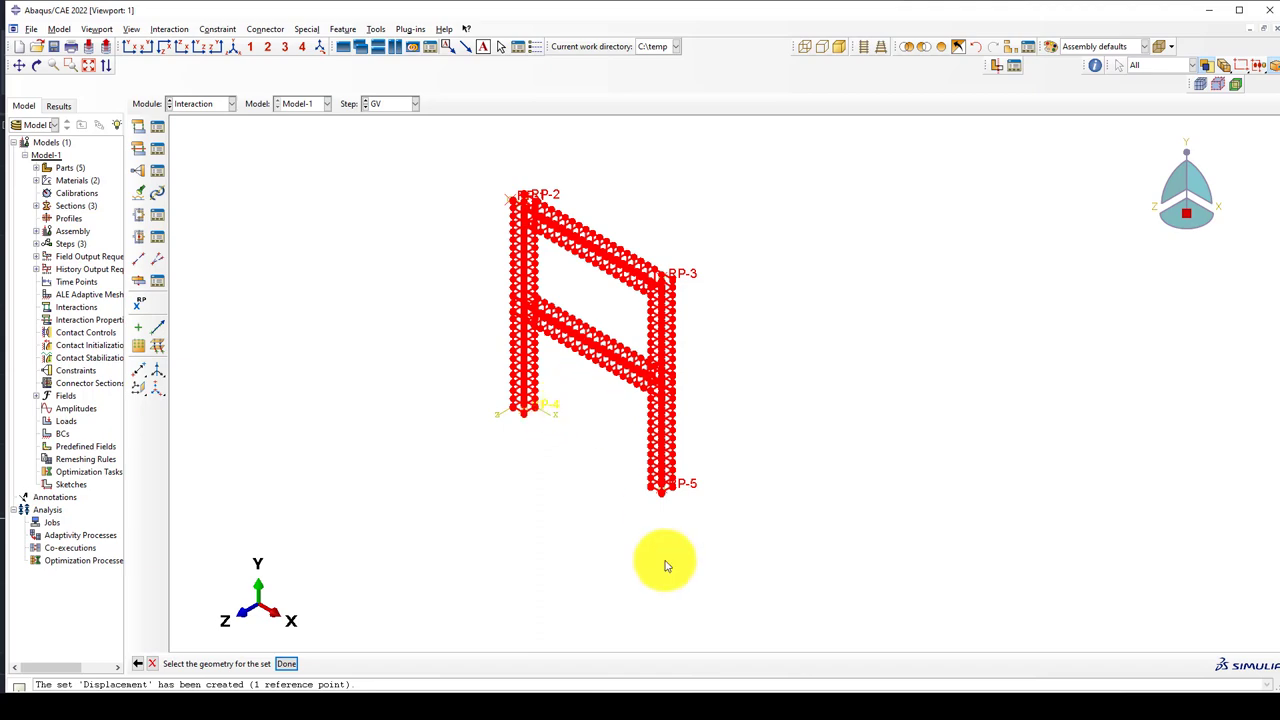
{"action": "left_click", "coordinate": [690, 485], "text": "ctrl"}
{"action": "left_click", "coordinate": [690, 275], "text": "ctrl"}
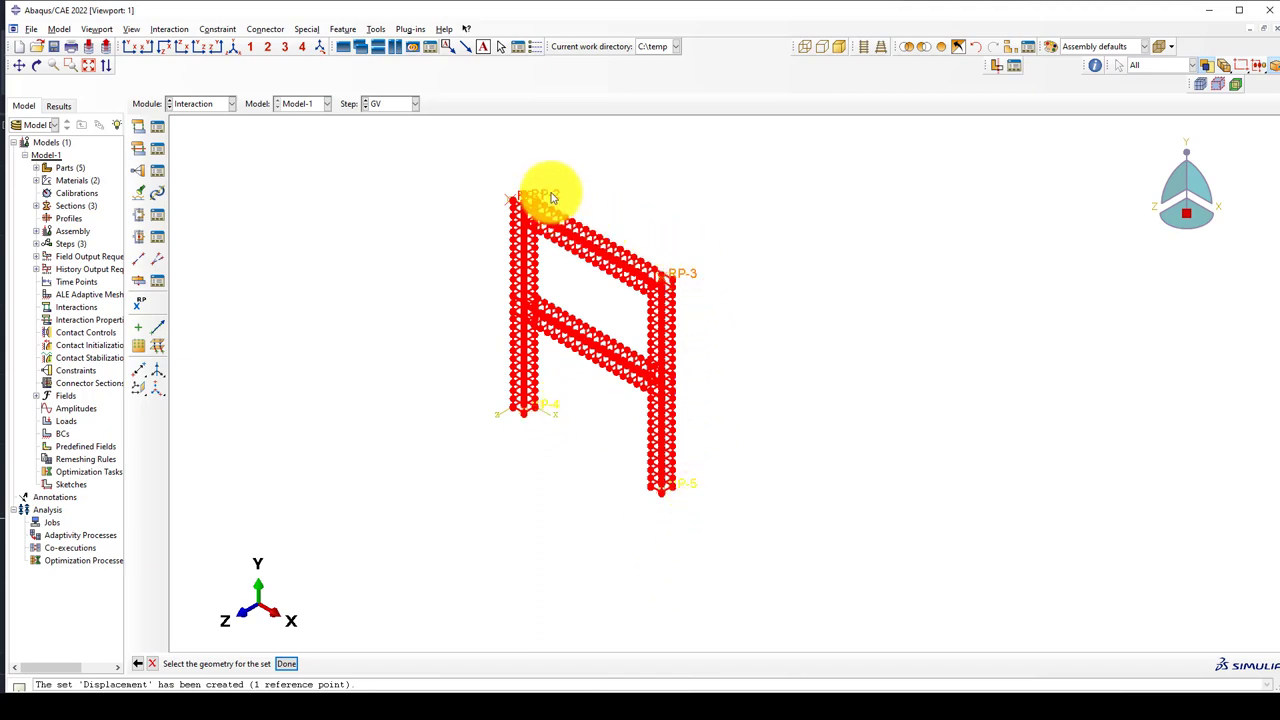
{"action": "scroll", "coordinate": [522, 209], "scroll_direction": "down", "scroll_amount": 5}
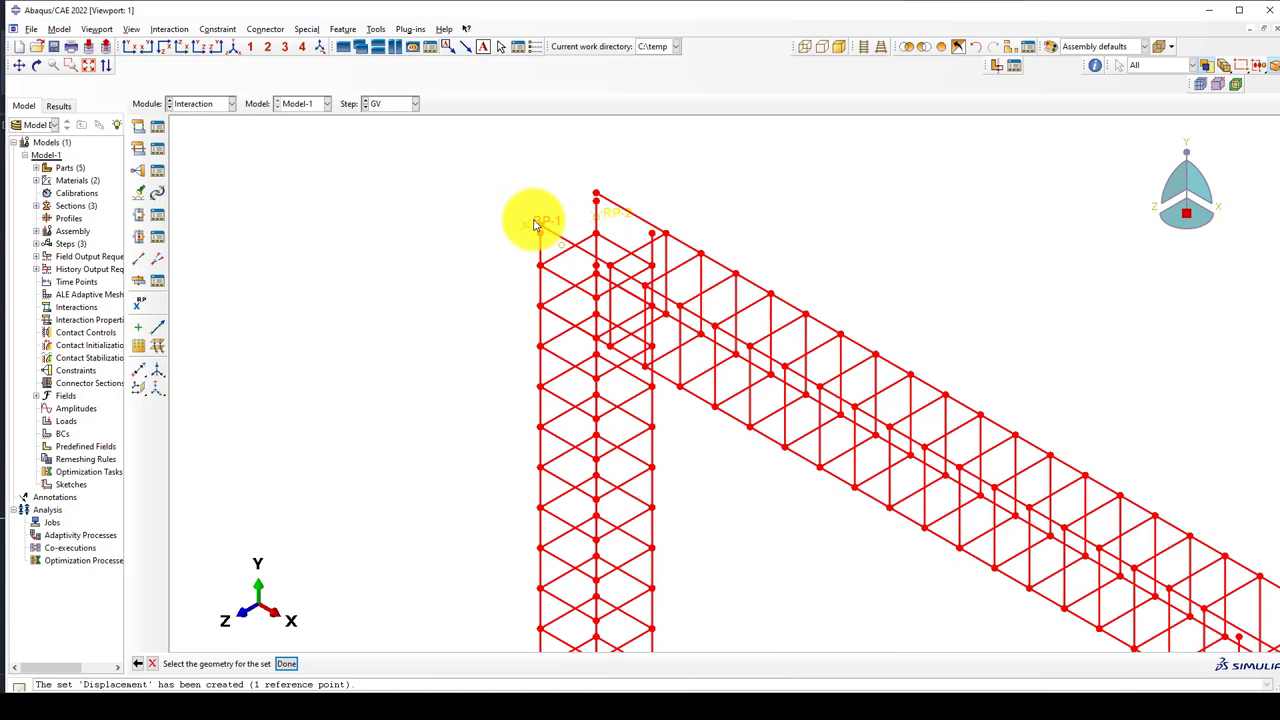
{"action": "scroll", "coordinate": [410, 245], "scroll_direction": "down", "scroll_amount": 3}
{"action": "middle_click", "coordinate": [393, 255]}
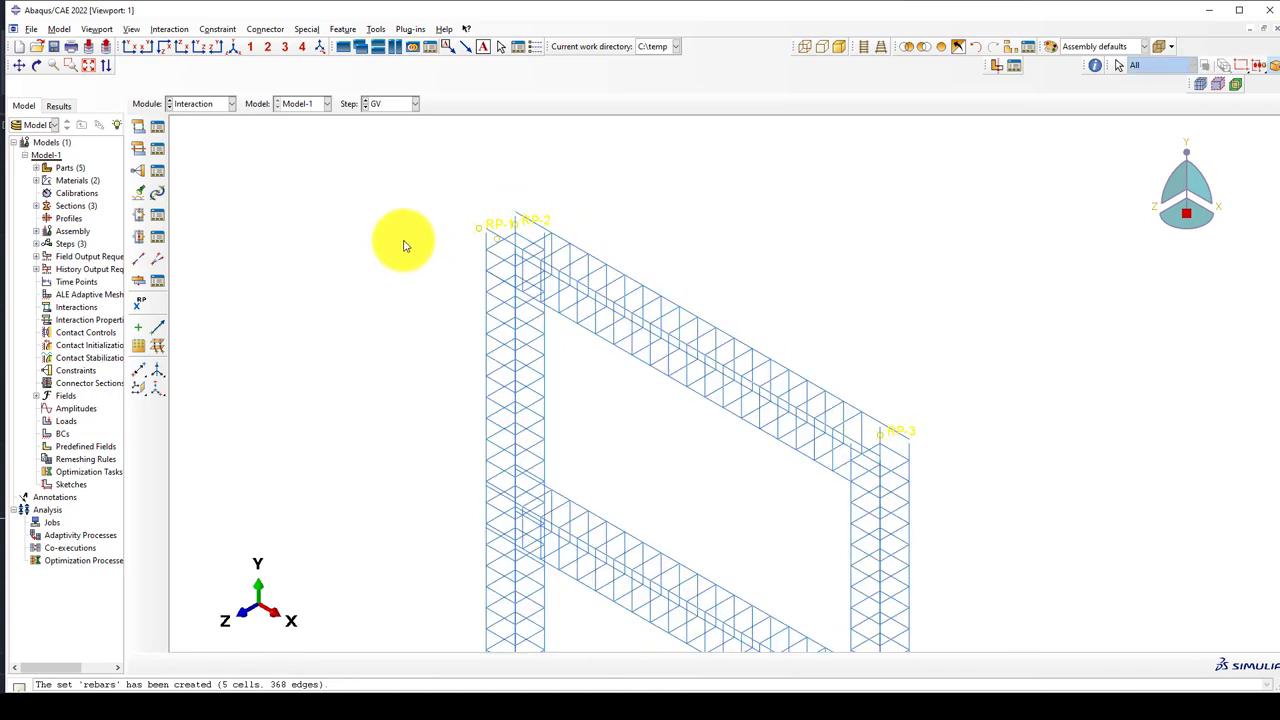
Step: Create an embedded region constraint and assign the rebars set as its embedded region
{"action": "scroll", "coordinate": [586, 343], "scroll_direction": "down", "scroll_amount": 4}
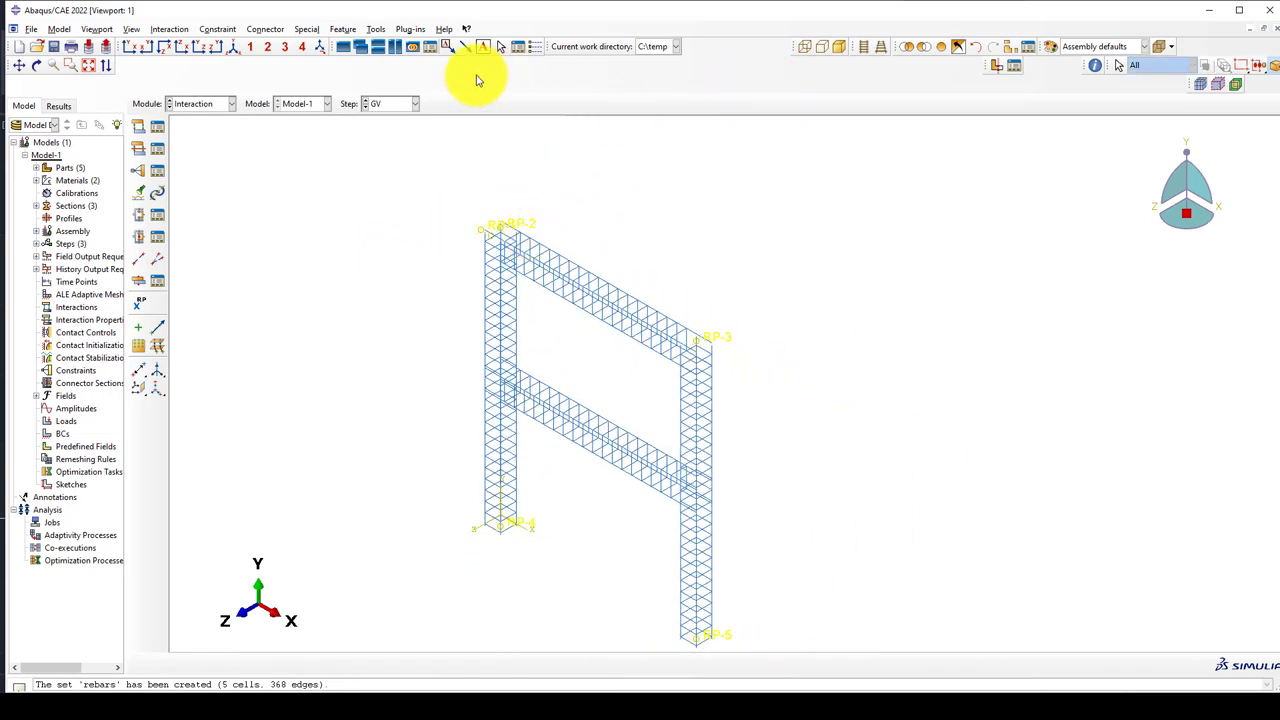
{"action": "left_click", "coordinate": [140, 174]}
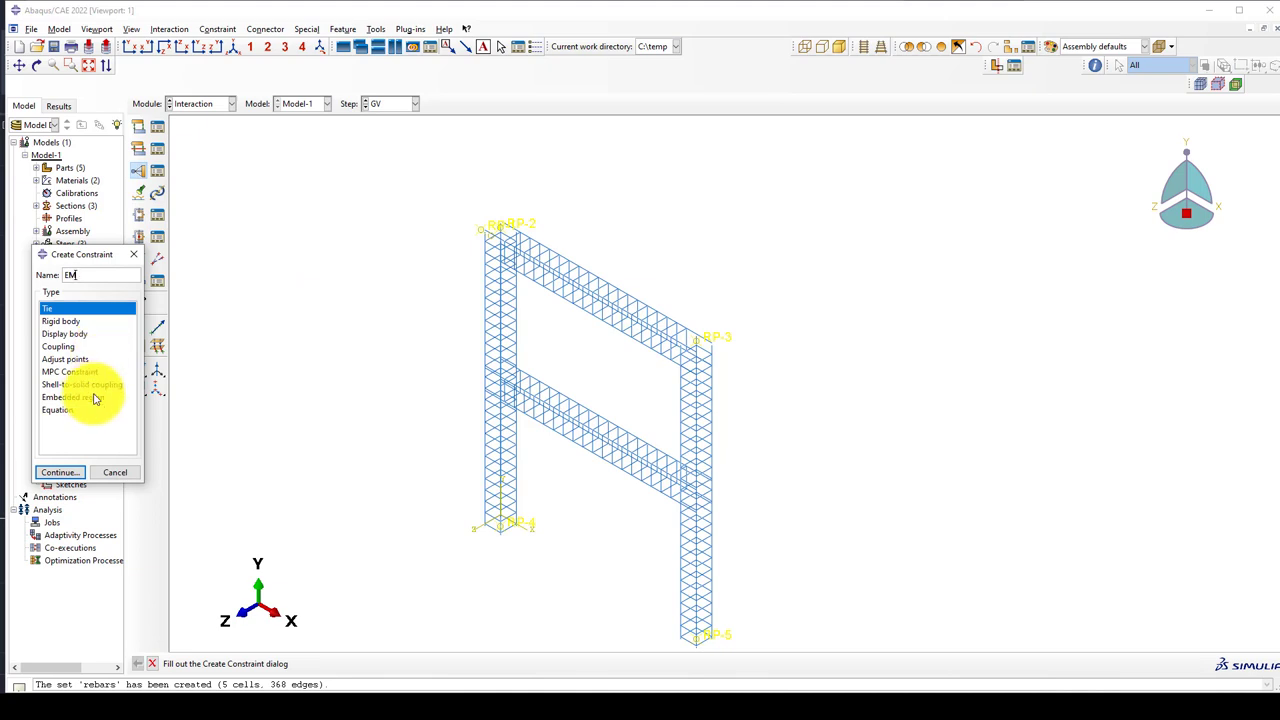
{"action": "left_click", "coordinate": [71, 473]}
{"action": "scroll", "coordinate": [634, 371], "scroll_direction": "down", "scroll_amount": 2}
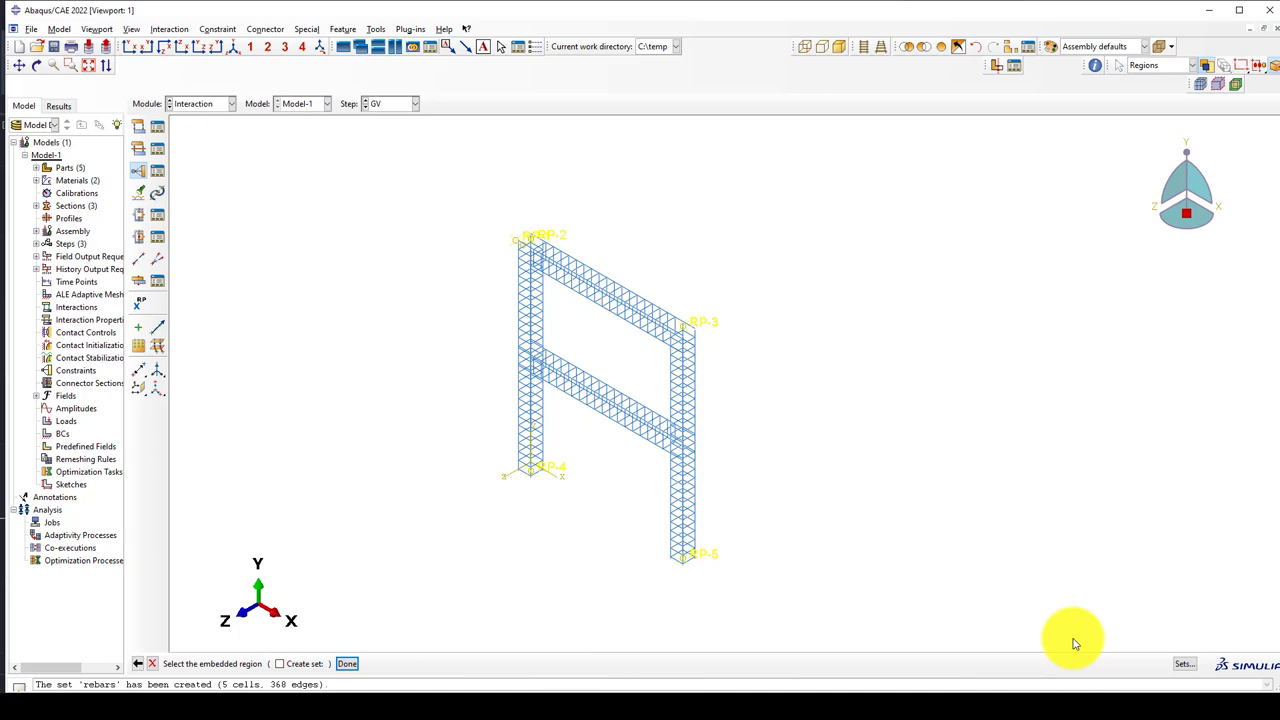
{"action": "left_click", "coordinate": [1186, 665]}
{"action": "left_click", "coordinate": [55, 270]}
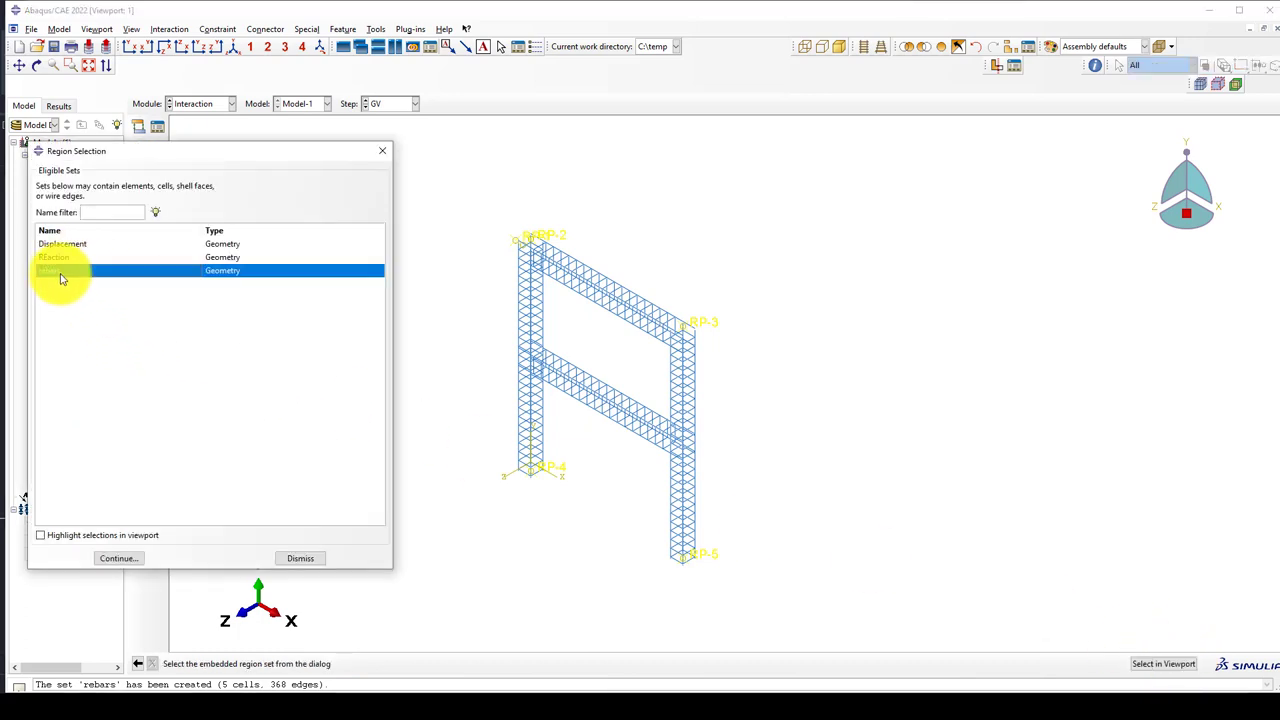
{"action": "left_click", "coordinate": [118, 558]}
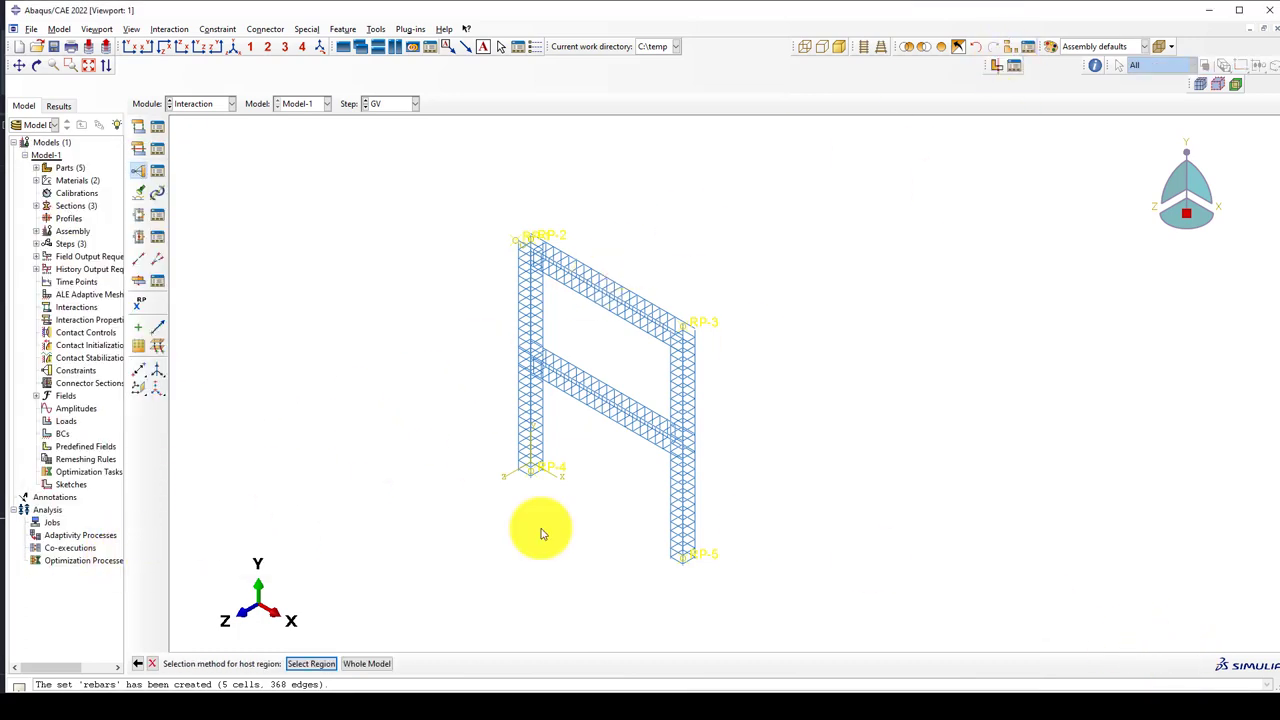
Step: Specify the embedded constraint's host region with the Select Region method
{"action": "left_click", "coordinate": [367, 663]}
{"action": "left_click", "coordinate": [311, 664]}
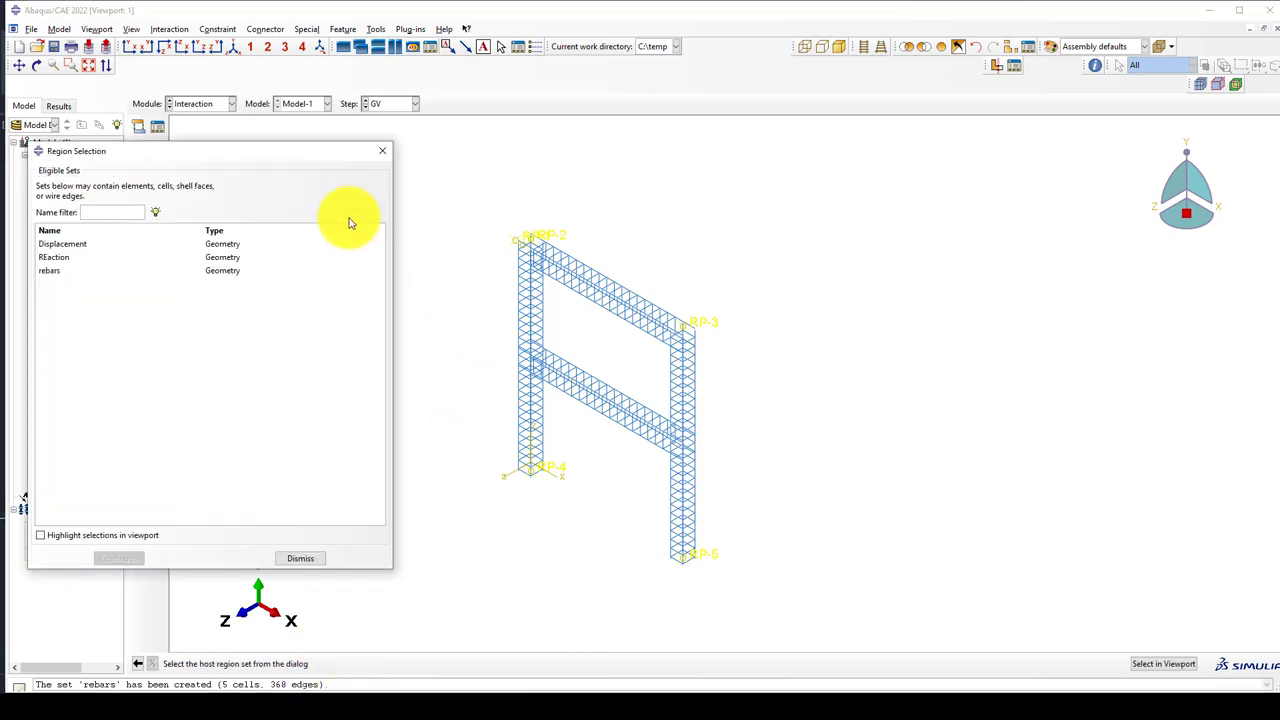
Step: Redisplay the full solid frame and complete embedded region constraint EM with all its beams and columns as the host region
{"action": "left_click", "coordinate": [388, 154]}
{"action": "left_click", "coordinate": [956, 46]}
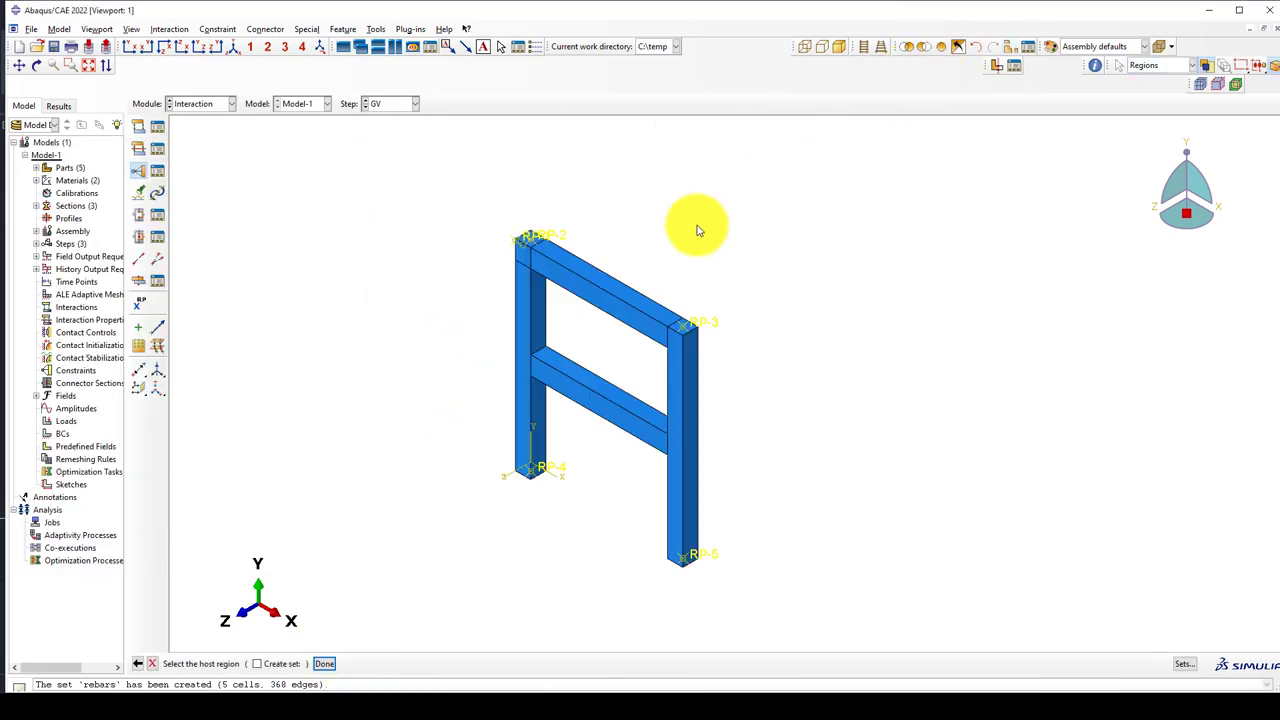
{"action": "left_click", "coordinate": [548, 272]}
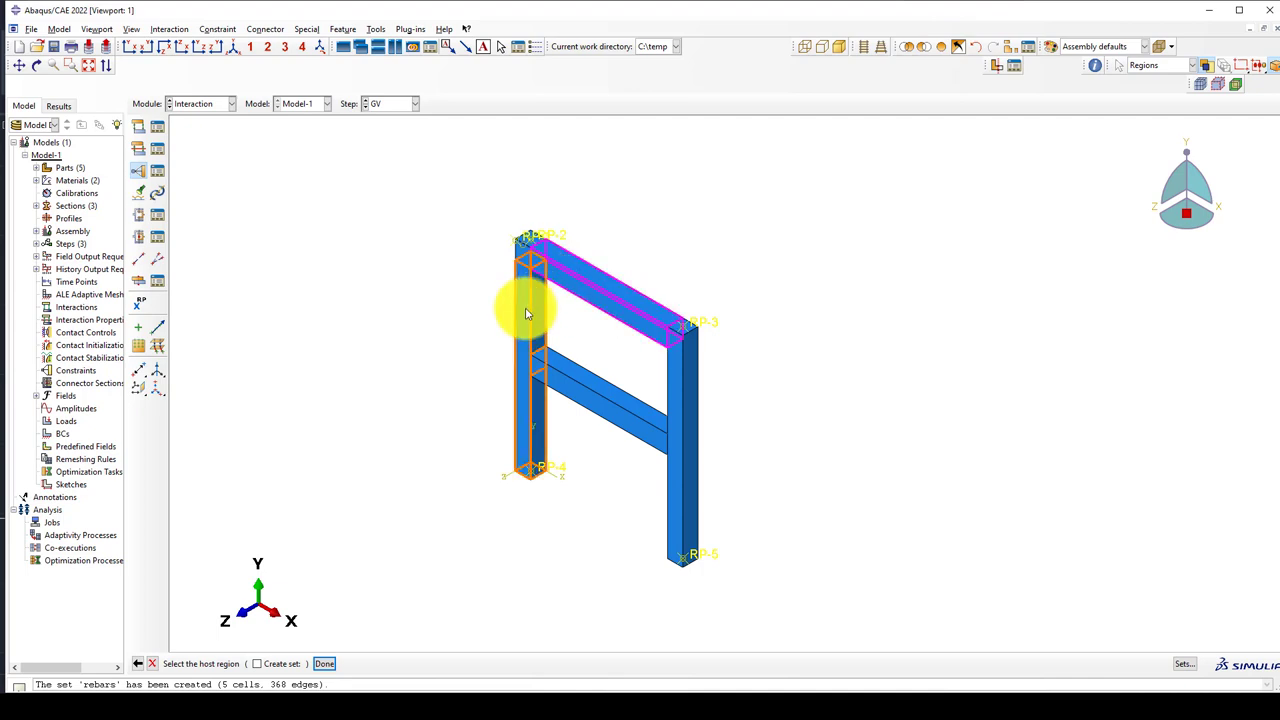
{"action": "left_click", "coordinate": [519, 288], "text": "shift"}
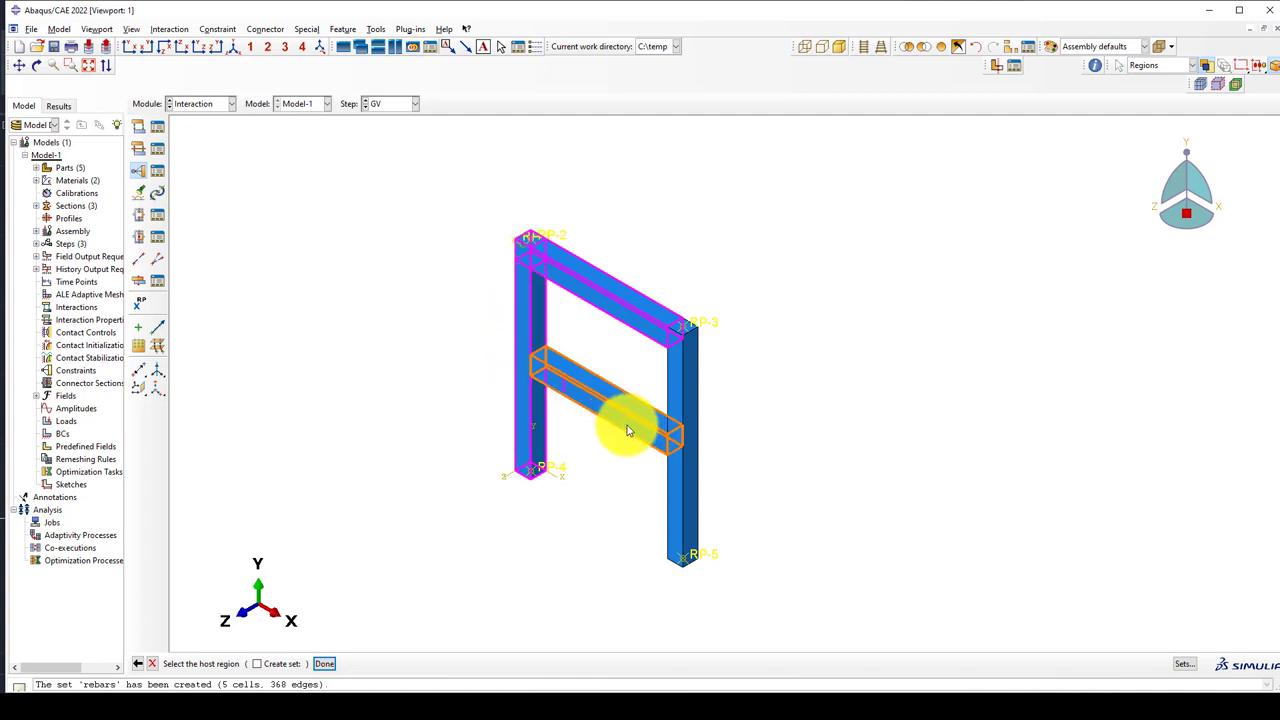
{"action": "left_click", "coordinate": [590, 417], "text": "shift"}
{"action": "left_click", "coordinate": [565, 392], "text": "ctrl"}
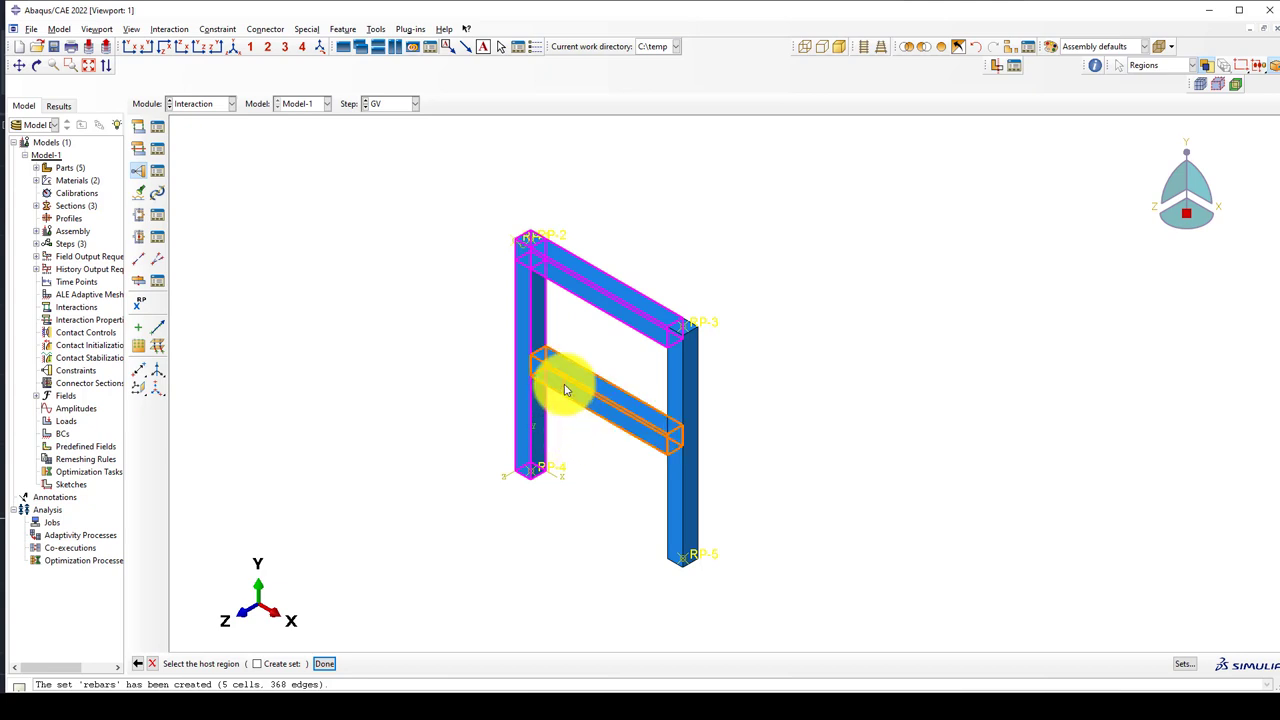
{"action": "left_click", "coordinate": [644, 447], "text": "shift"}
{"action": "left_click", "coordinate": [672, 479], "text": "shift"}
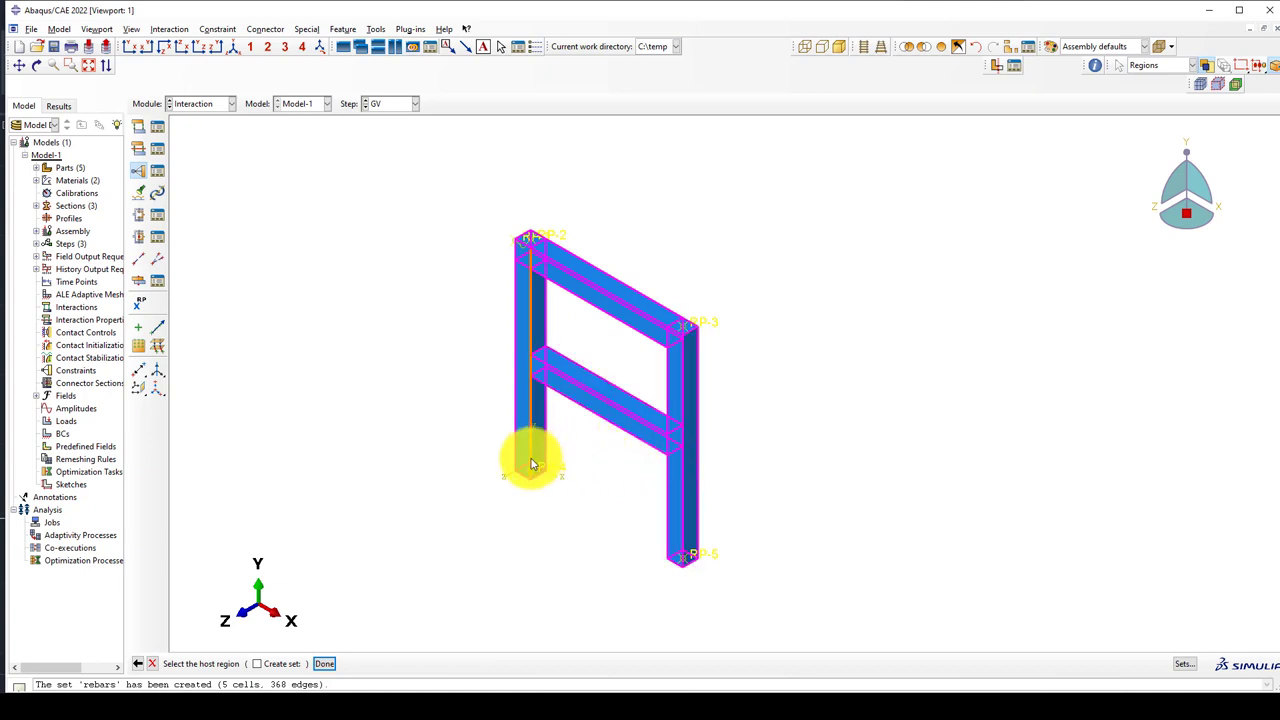
{"action": "middle_click", "coordinate": [381, 409]}
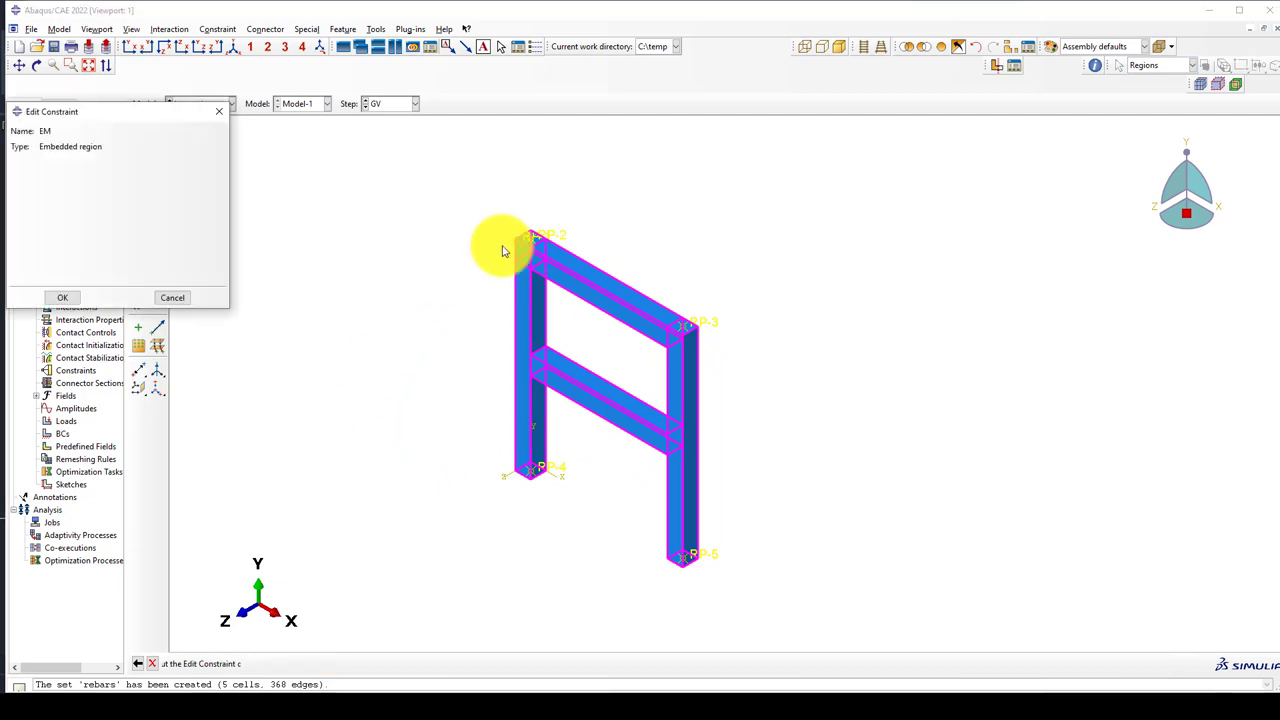
{"action": "left_click", "coordinate": [64, 298]}
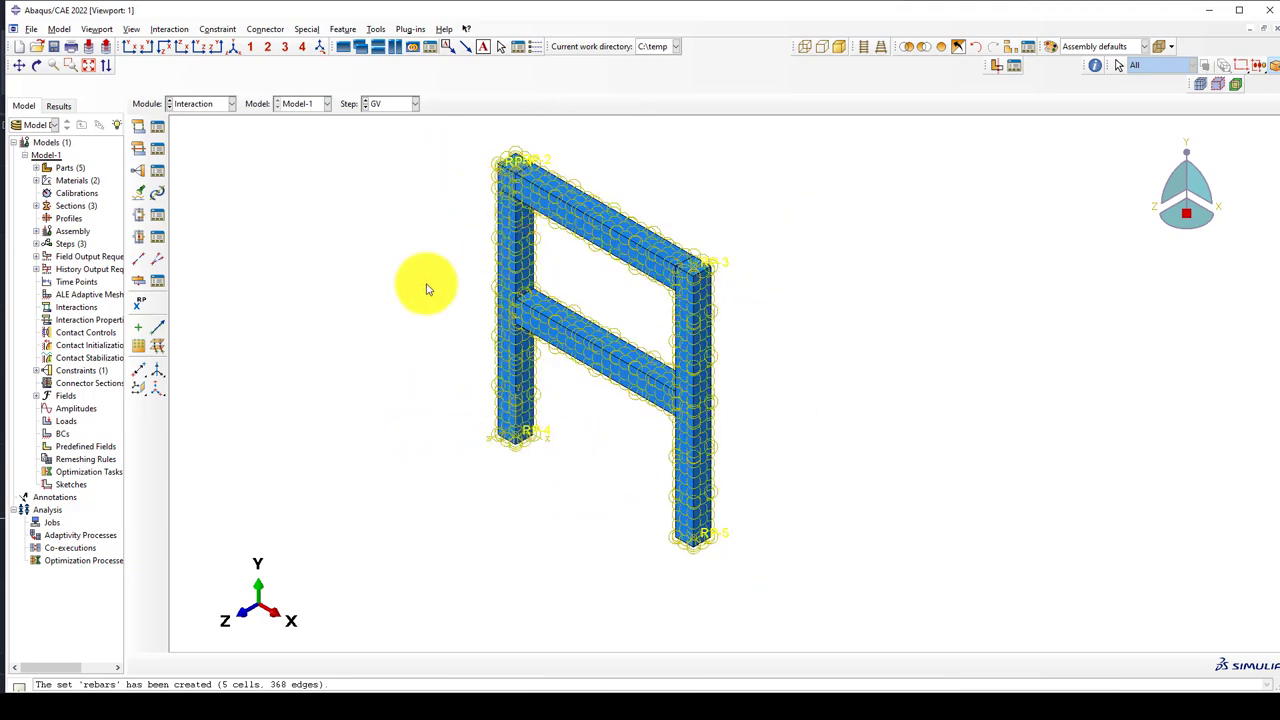
Step: Start a Coupling constraint named cop1 and use the Displacement set as its control point
{"action": "left_click", "coordinate": [140, 175]}
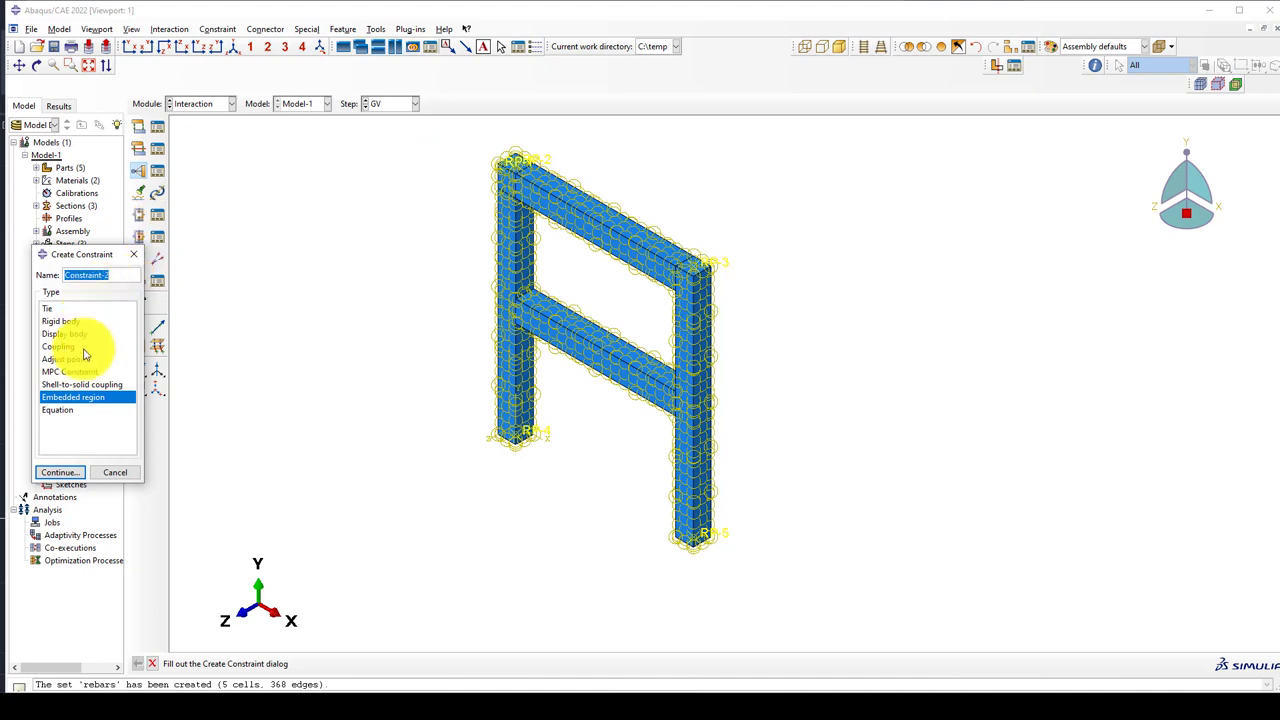
{"action": "left_click_drag", "start_coordinate": [109, 274], "coordinate": [62, 272]}
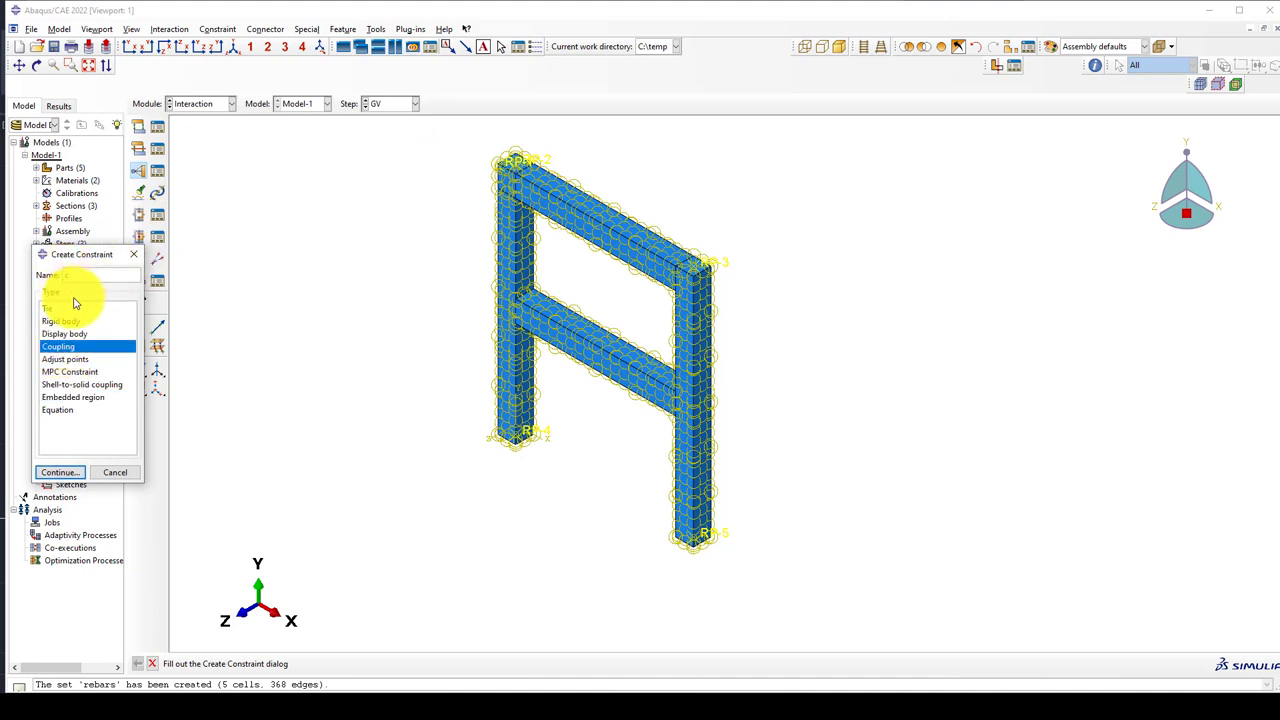
{"action": "left_click", "coordinate": [57, 473]}
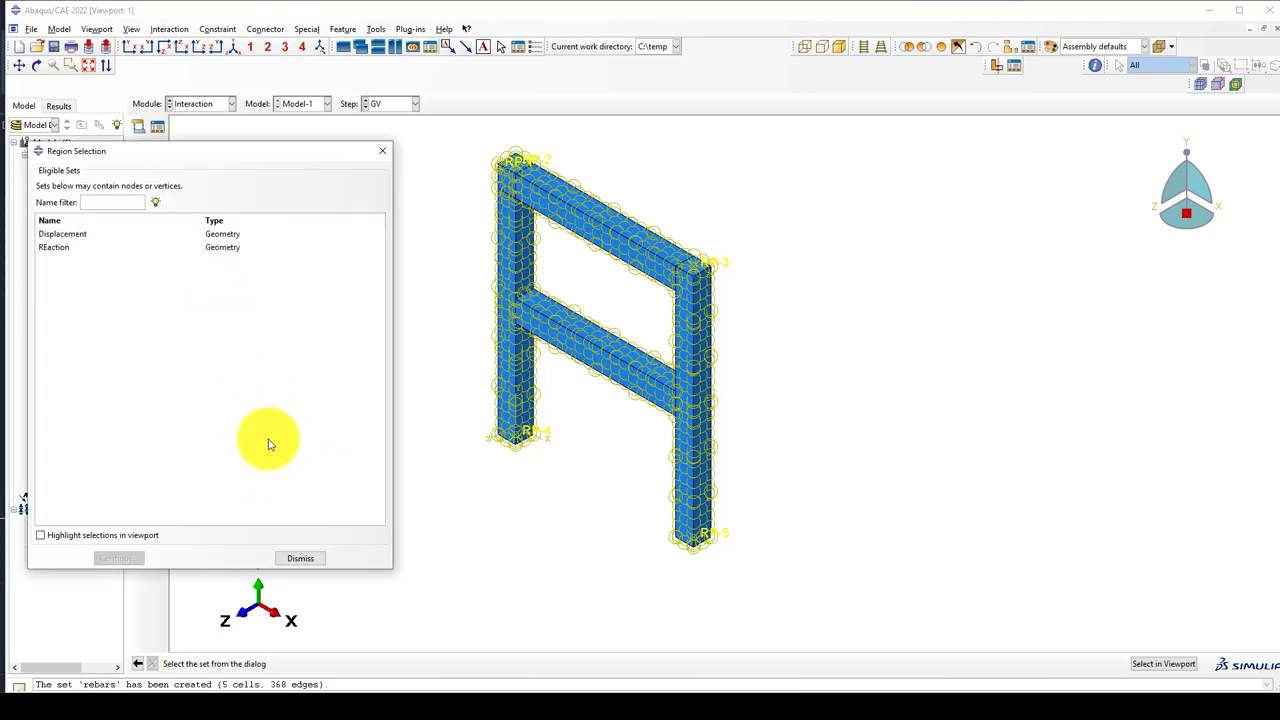
{"action": "left_click", "coordinate": [55, 237]}
{"action": "left_click", "coordinate": [130, 557]}
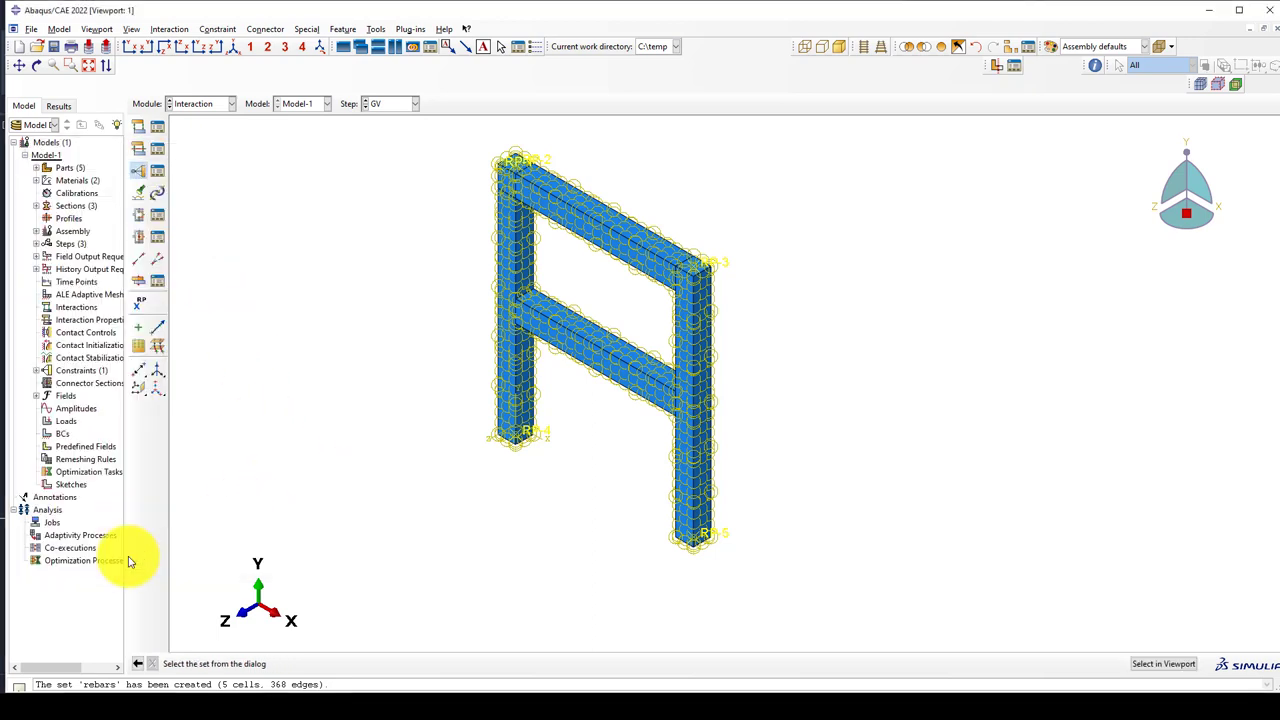
Step: Assign the upper corner's outer face beside RP-1 as the node region of cop1, with kinematic coupling in all six degrees of freedom
{"action": "left_click_drag", "start_coordinate": [611, 405], "coordinate": [766, 400]}
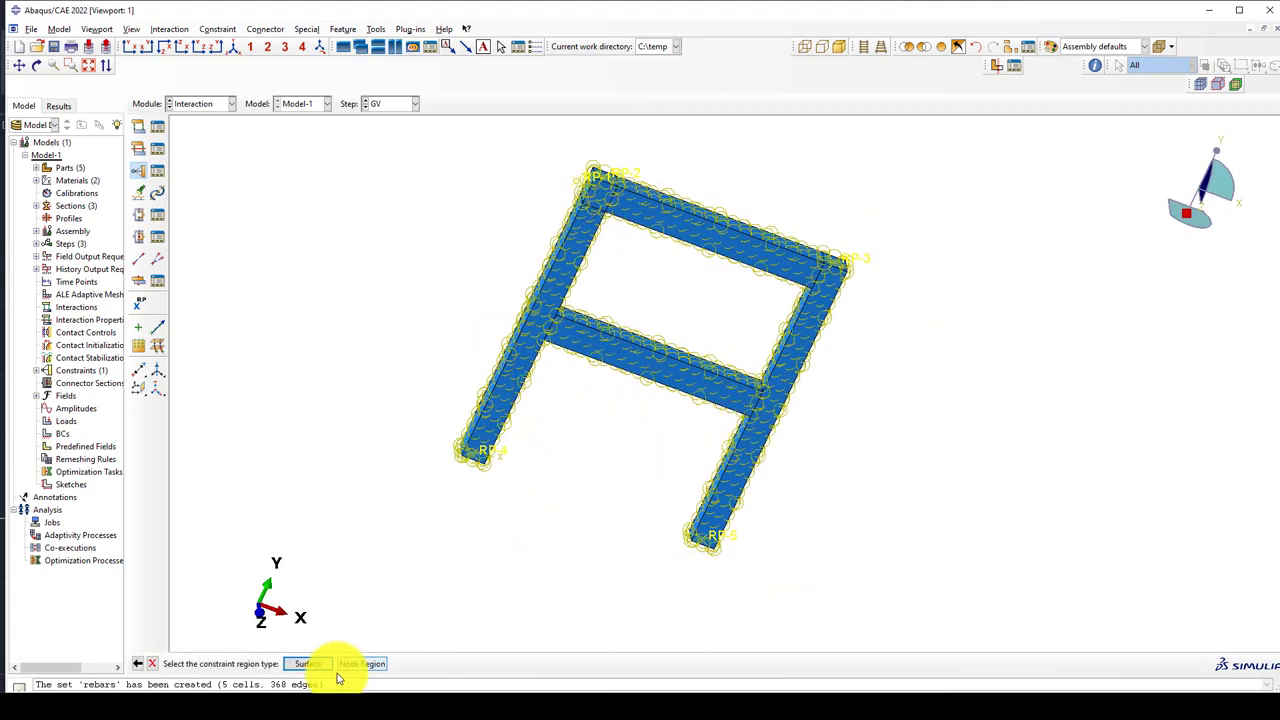
{"action": "left_click", "coordinate": [367, 664]}
{"action": "left_click_drag", "start_coordinate": [543, 429], "coordinate": [663, 480]}
{"action": "scroll", "coordinate": [586, 263], "scroll_direction": "up", "scroll_amount": 3}
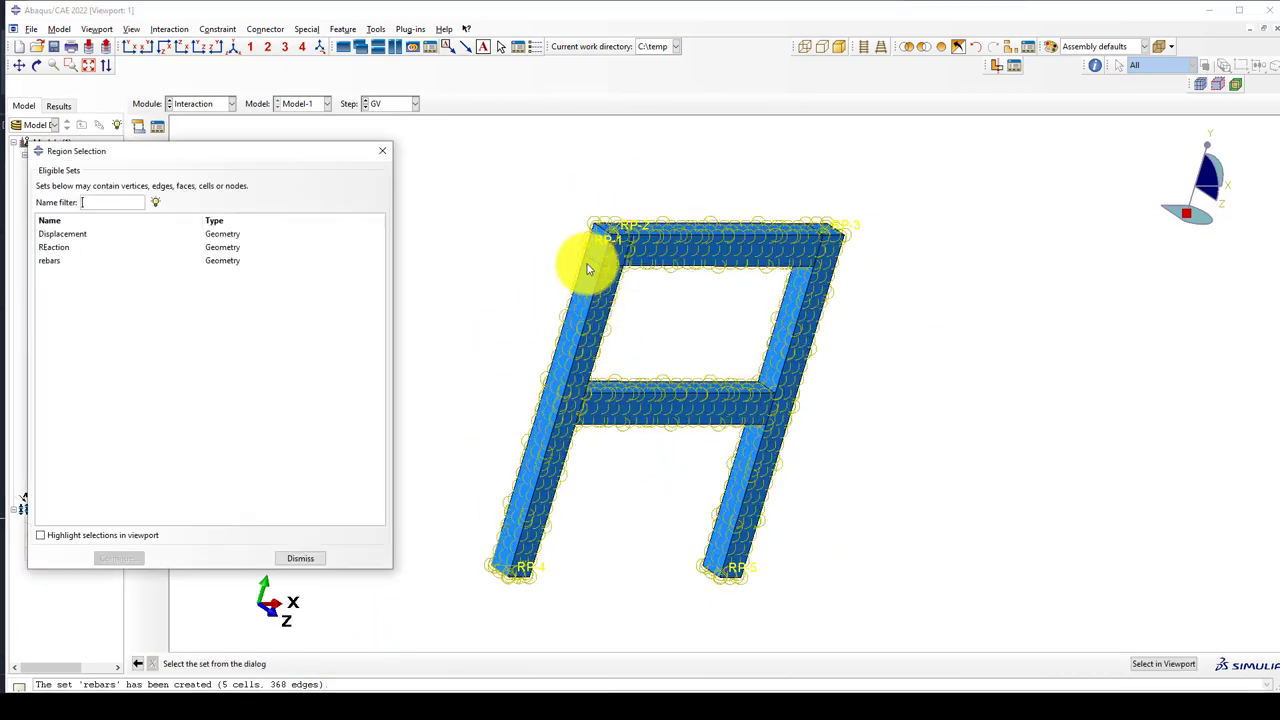
{"action": "left_click", "coordinate": [388, 155]}
{"action": "scroll", "coordinate": [630, 245], "scroll_direction": "up", "scroll_amount": 3}
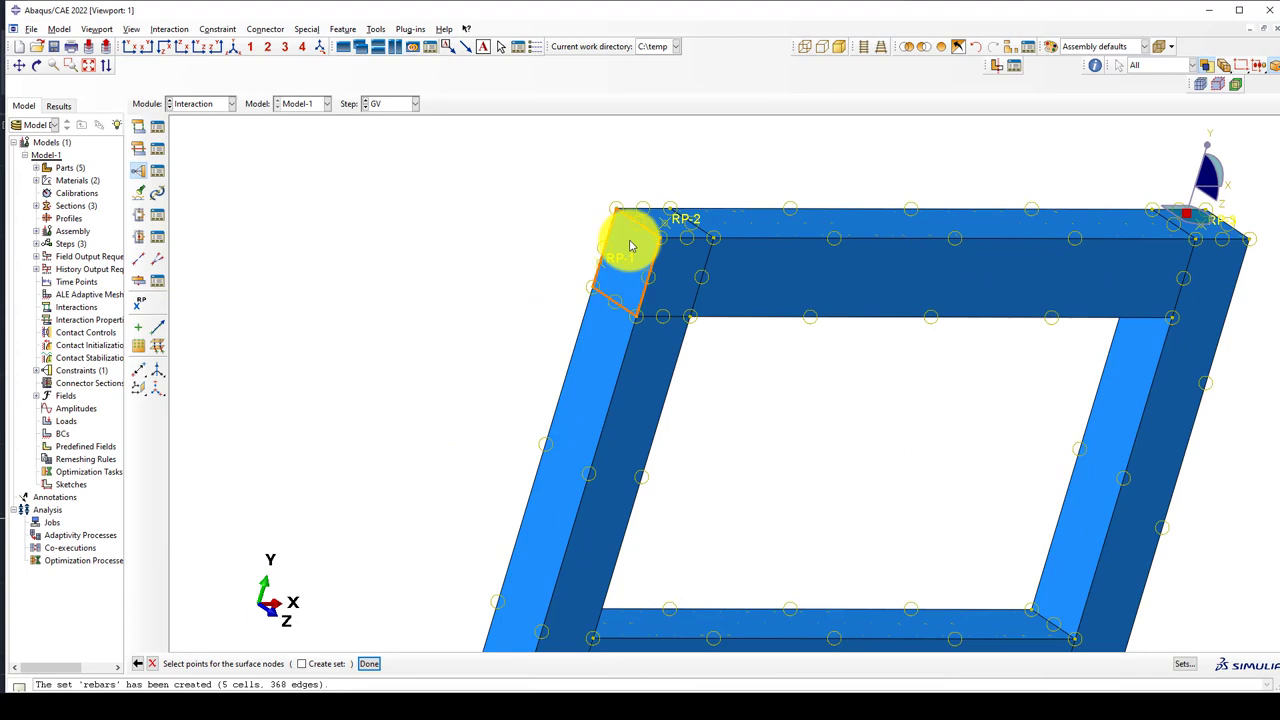
{"action": "left_click", "coordinate": [630, 245]}
{"action": "middle_click", "coordinate": [374, 271]}
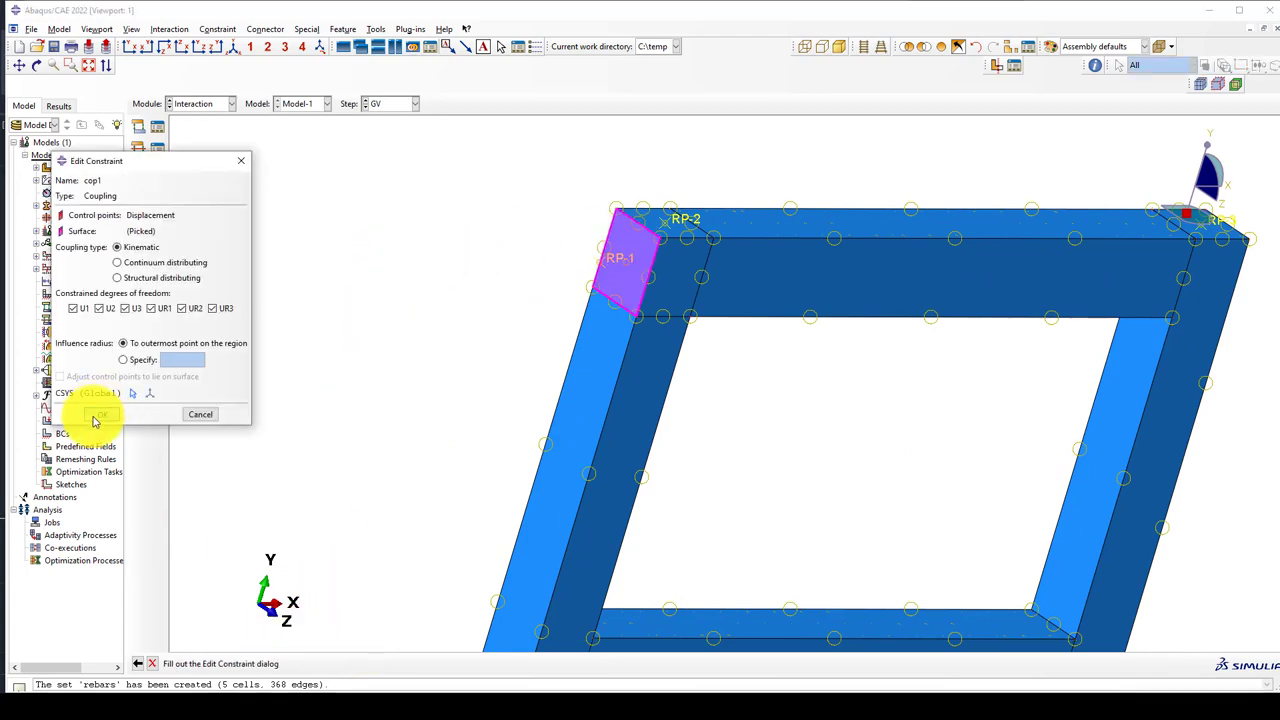
{"action": "left_click", "coordinate": [95, 420]}
Step: Examine the coupling between RP-1 and the column's outer end face at the upper corner of the frame
{"action": "left_click_drag", "start_coordinate": [503, 263], "coordinate": [580, 366], "text": "ctrl+alt"}
{"action": "scroll", "coordinate": [509, 206], "scroll_direction": "up", "scroll_amount": 5}
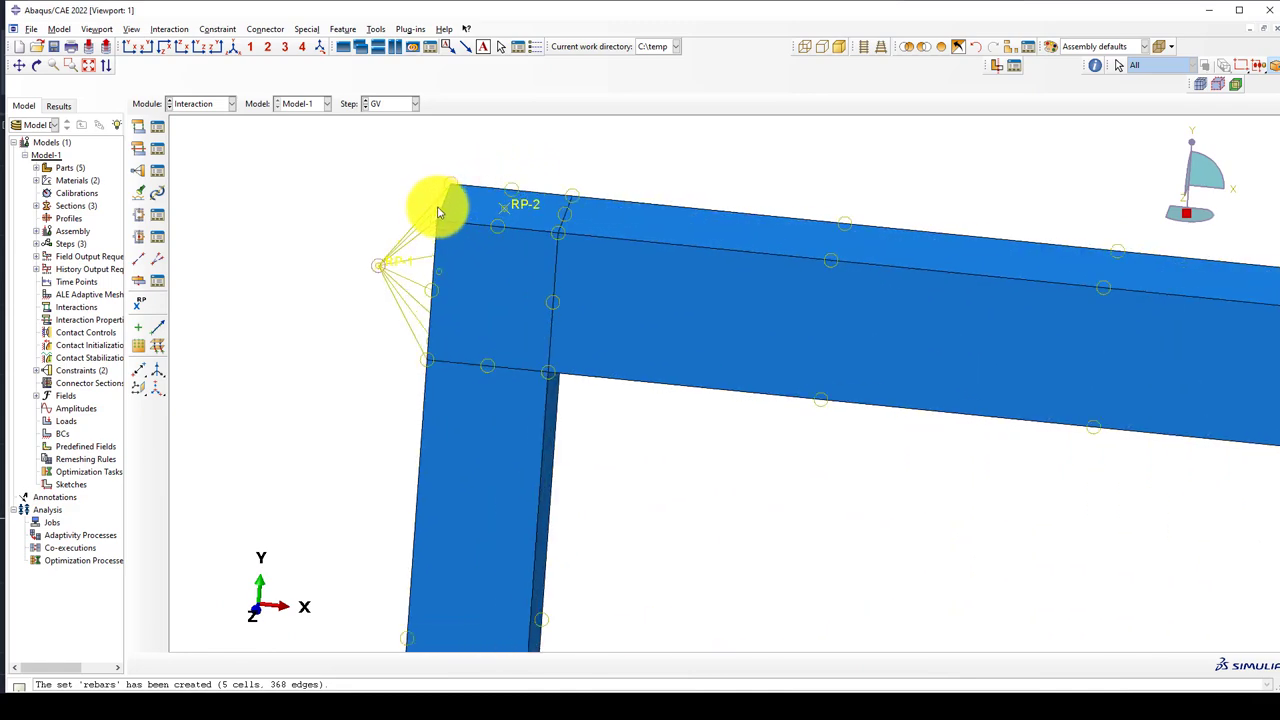
{"action": "mouse_move", "coordinate": [437, 212]}
{"action": "left_mouse_down", "text": "ctrl+alt"}
{"action": "mouse_move", "coordinate": [343, 237]}
{"action": "mouse_move", "coordinate": [392, 265]}
{"action": "left_mouse_up", "text": "ctrl+alt"}
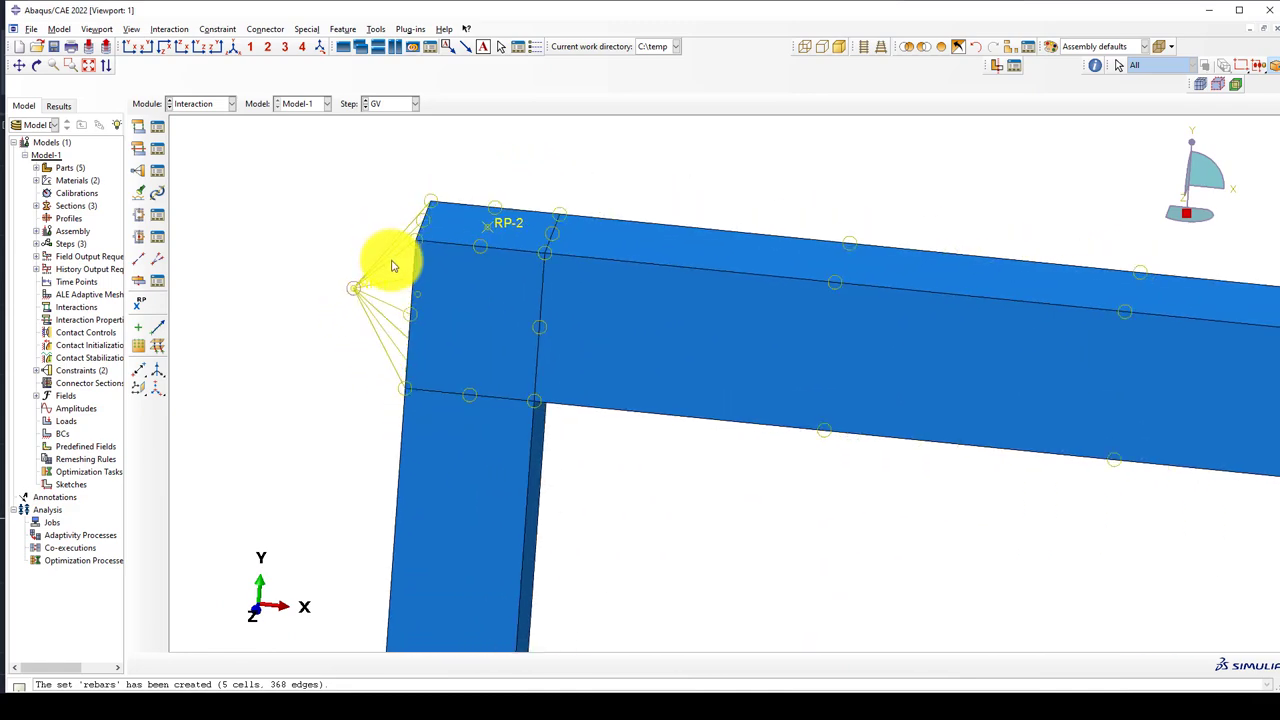
{"action": "scroll", "coordinate": [460, 235], "scroll_direction": "up", "scroll_amount": 3}
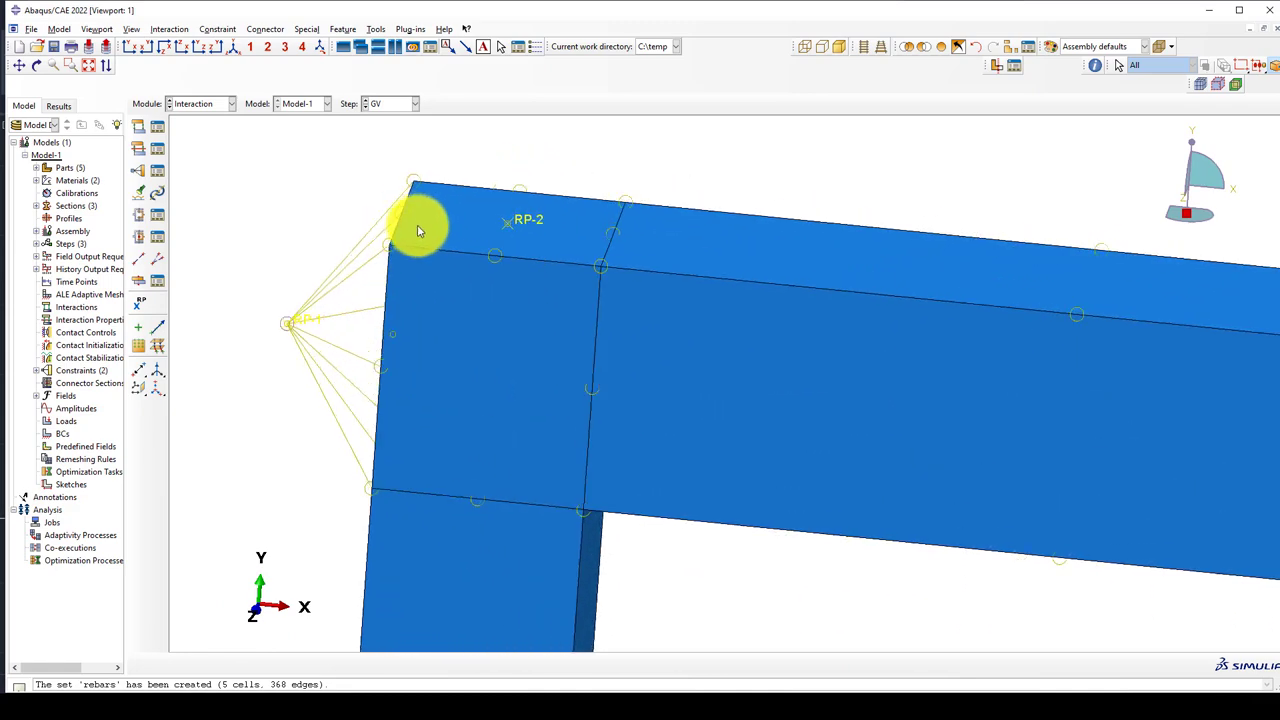
{"action": "scroll", "coordinate": [389, 257], "scroll_direction": "up", "scroll_amount": 1}
{"action": "scroll", "coordinate": [417, 168], "scroll_direction": "up", "scroll_amount": 2}
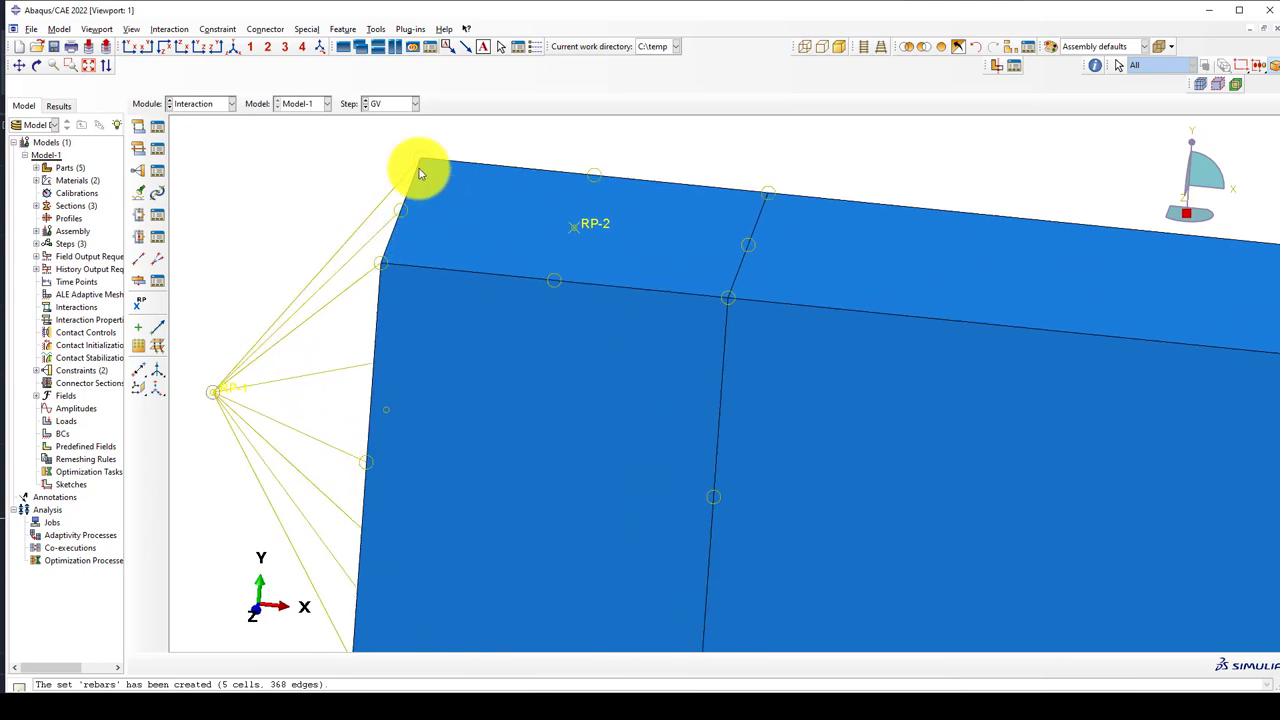
{"action": "scroll", "coordinate": [400, 256], "scroll_direction": "down", "scroll_amount": 2}
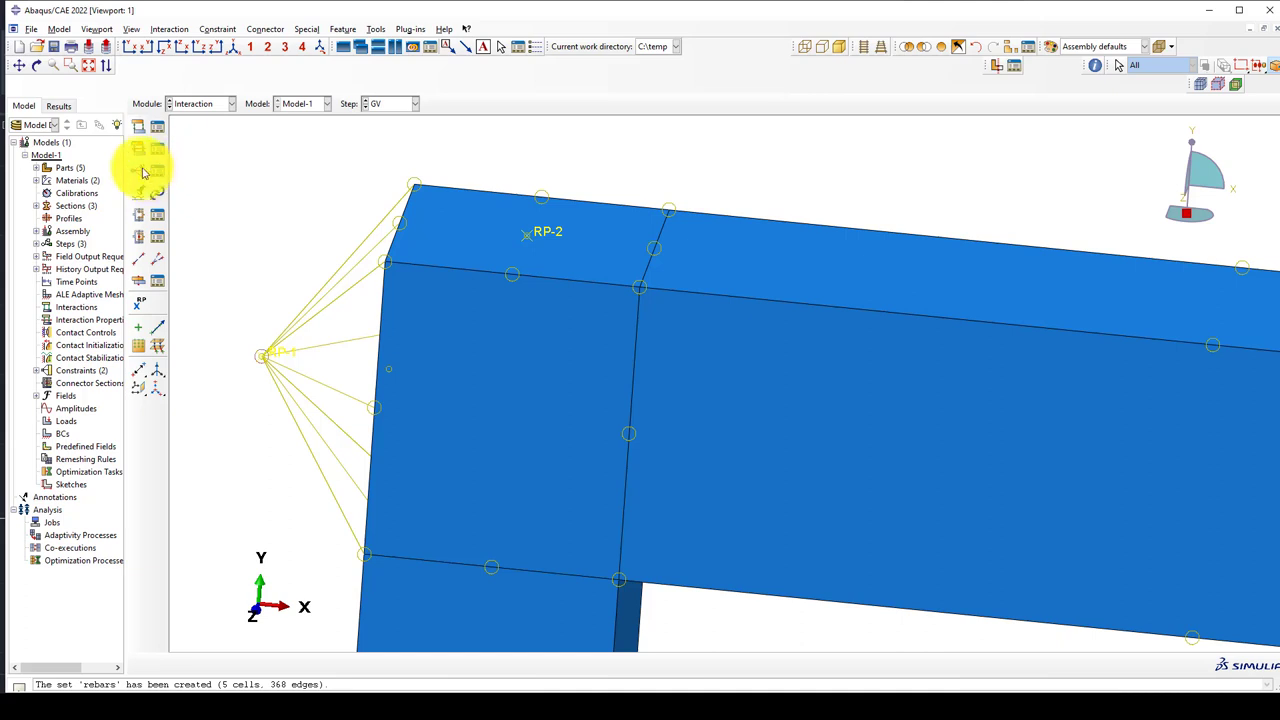
{"action": "scroll", "coordinate": [294, 266], "scroll_direction": "down", "scroll_amount": 1}
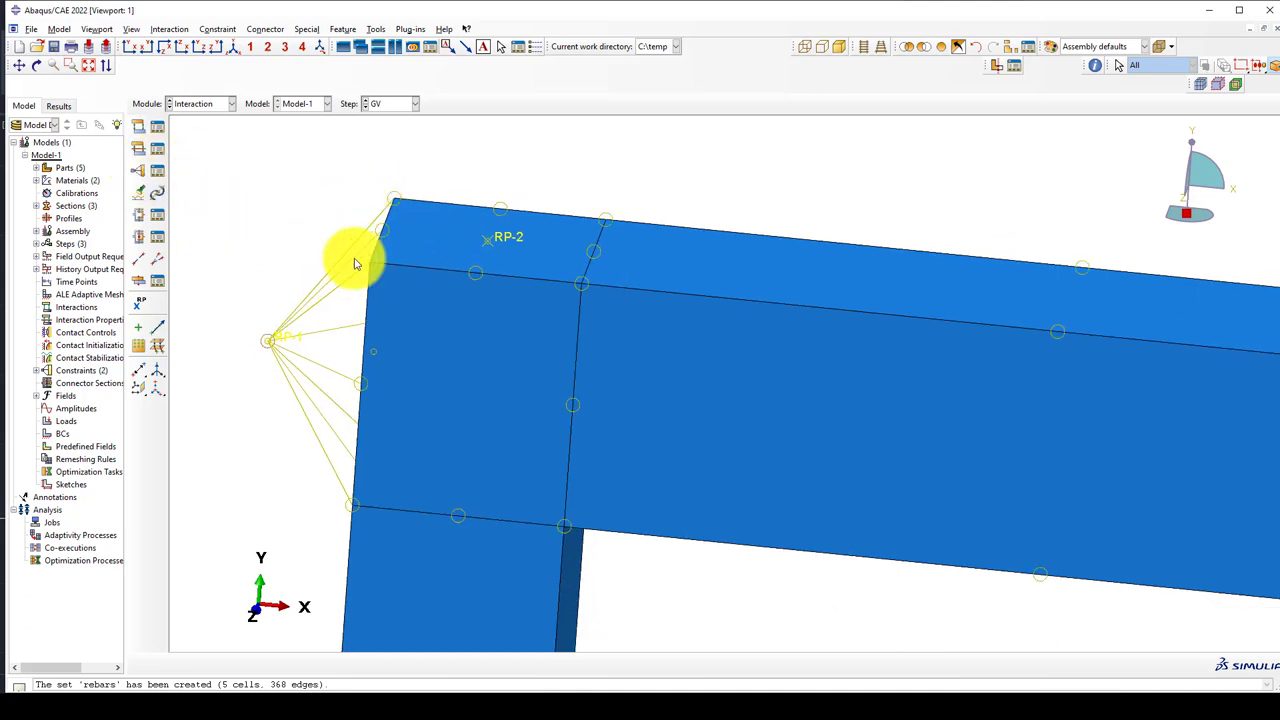
{"action": "scroll", "coordinate": [366, 245], "scroll_direction": "up", "scroll_amount": 2}
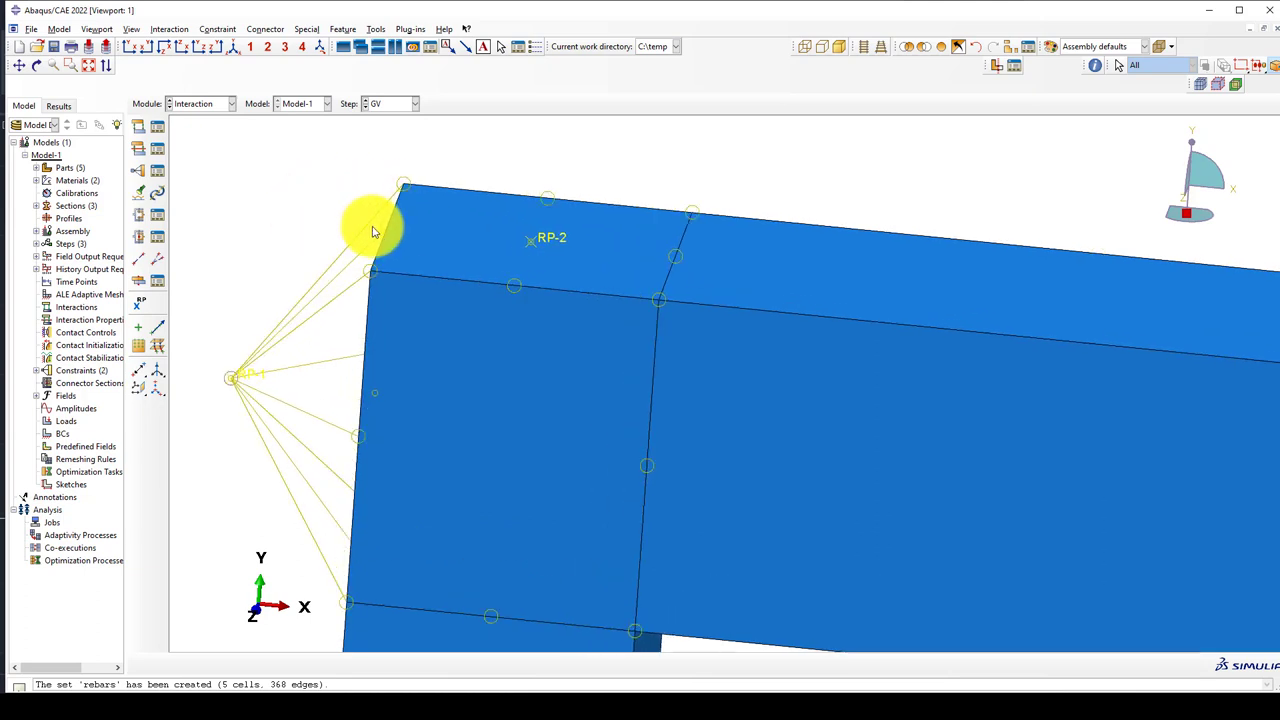
{"action": "scroll", "coordinate": [395, 237], "scroll_direction": "down", "scroll_amount": 1}
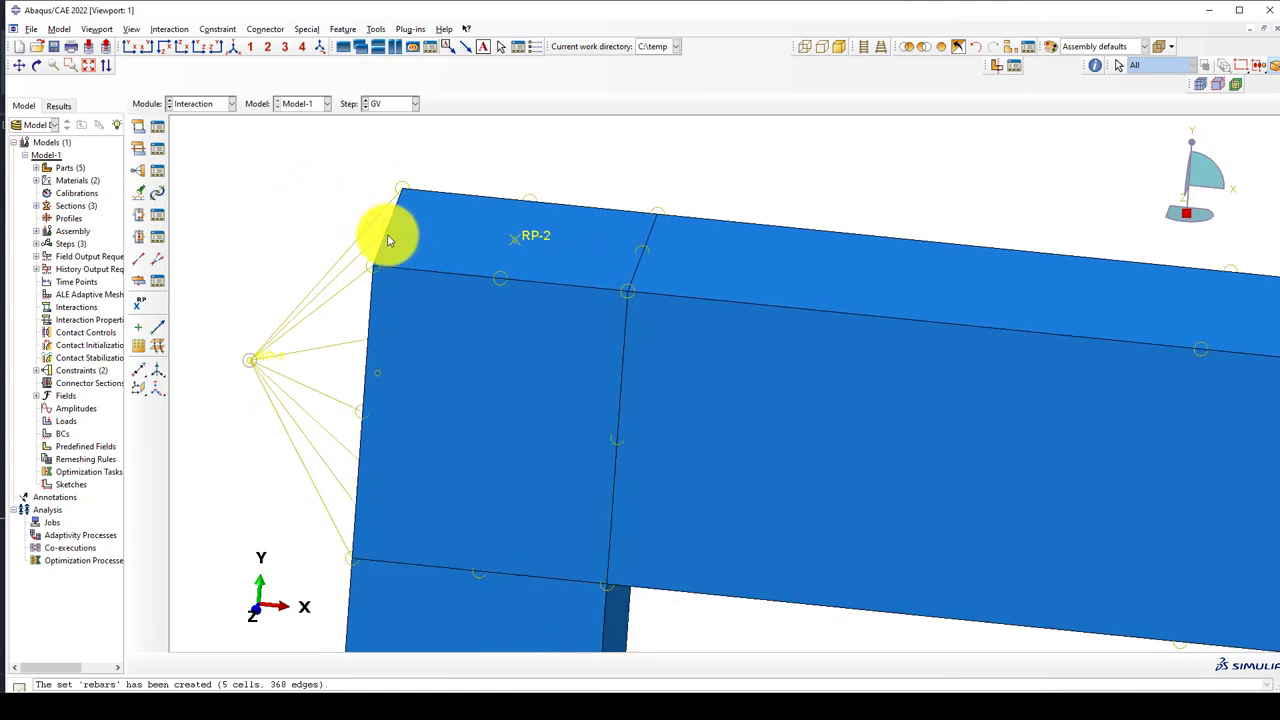
{"action": "scroll", "coordinate": [460, 238], "scroll_direction": "down", "scroll_amount": 1}
{"action": "scroll", "coordinate": [466, 245], "scroll_direction": "down", "scroll_amount": 1}
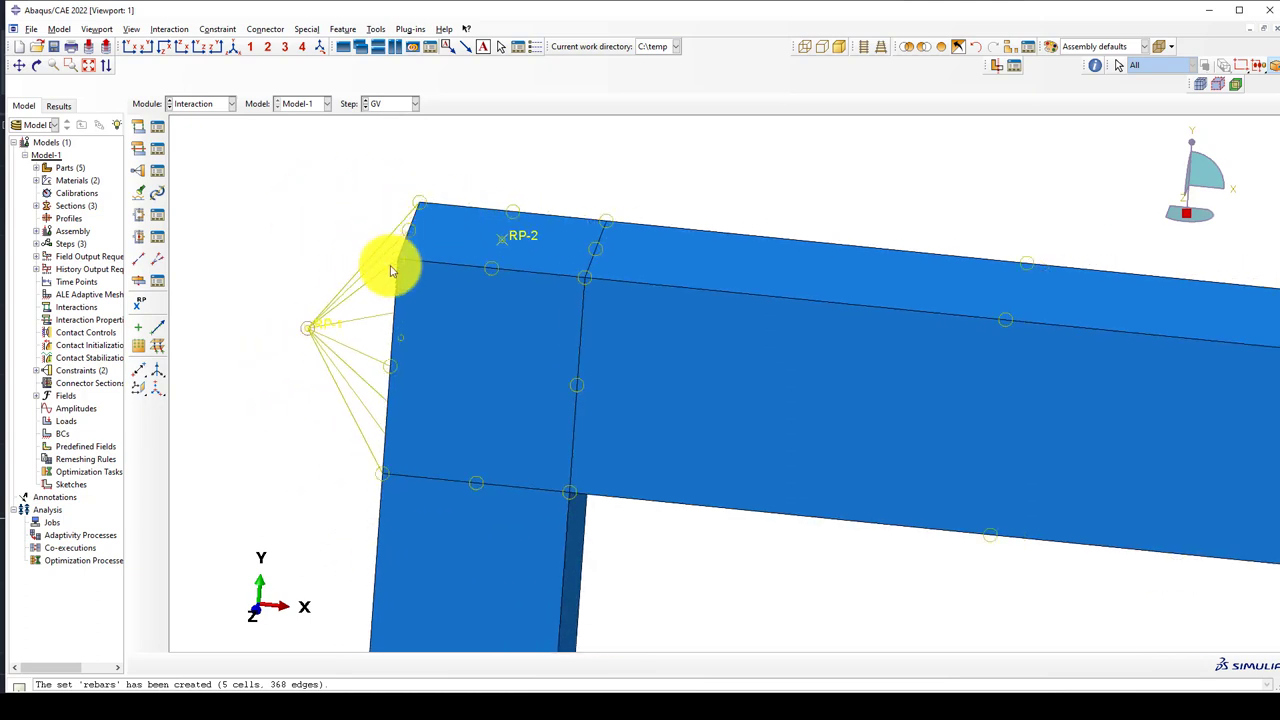
{"action": "scroll", "coordinate": [386, 280], "scroll_direction": "up", "scroll_amount": 1}
{"action": "scroll", "coordinate": [388, 278], "scroll_direction": "down", "scroll_amount": 2}
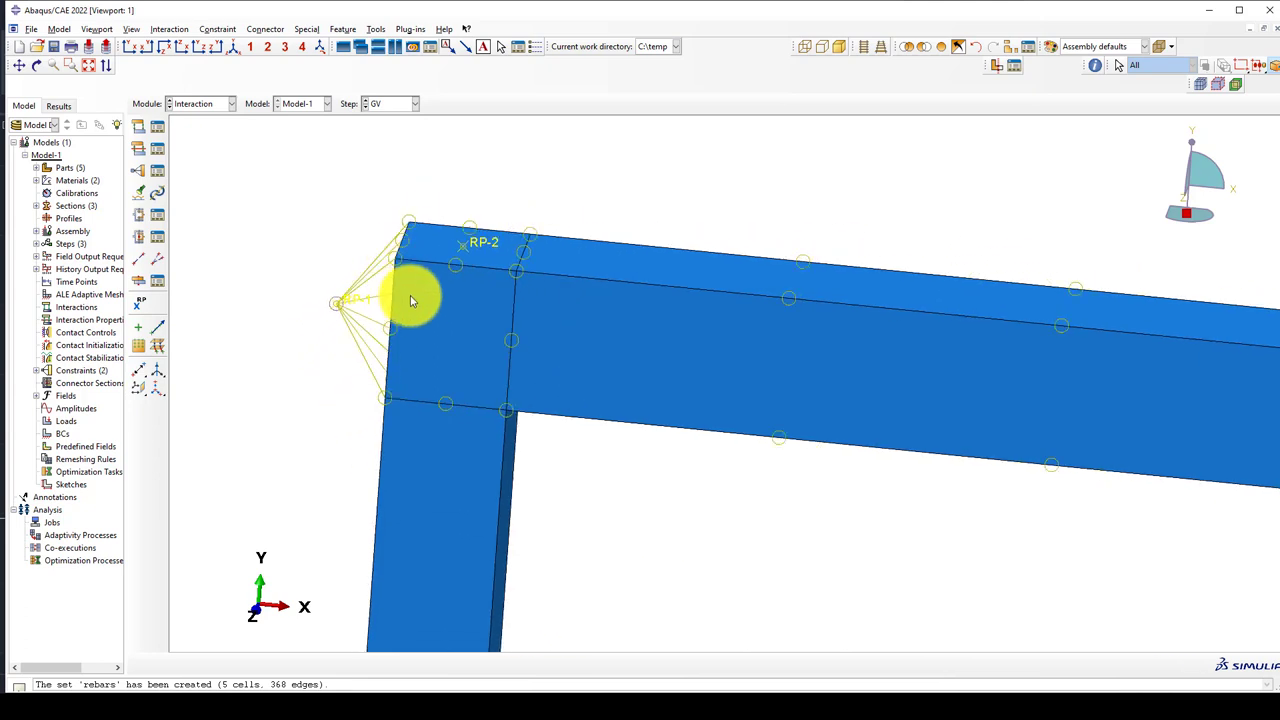
{"action": "scroll", "coordinate": [431, 304], "scroll_direction": "up", "scroll_amount": 1}
{"action": "scroll", "coordinate": [380, 285], "scroll_direction": "down", "scroll_amount": 2}
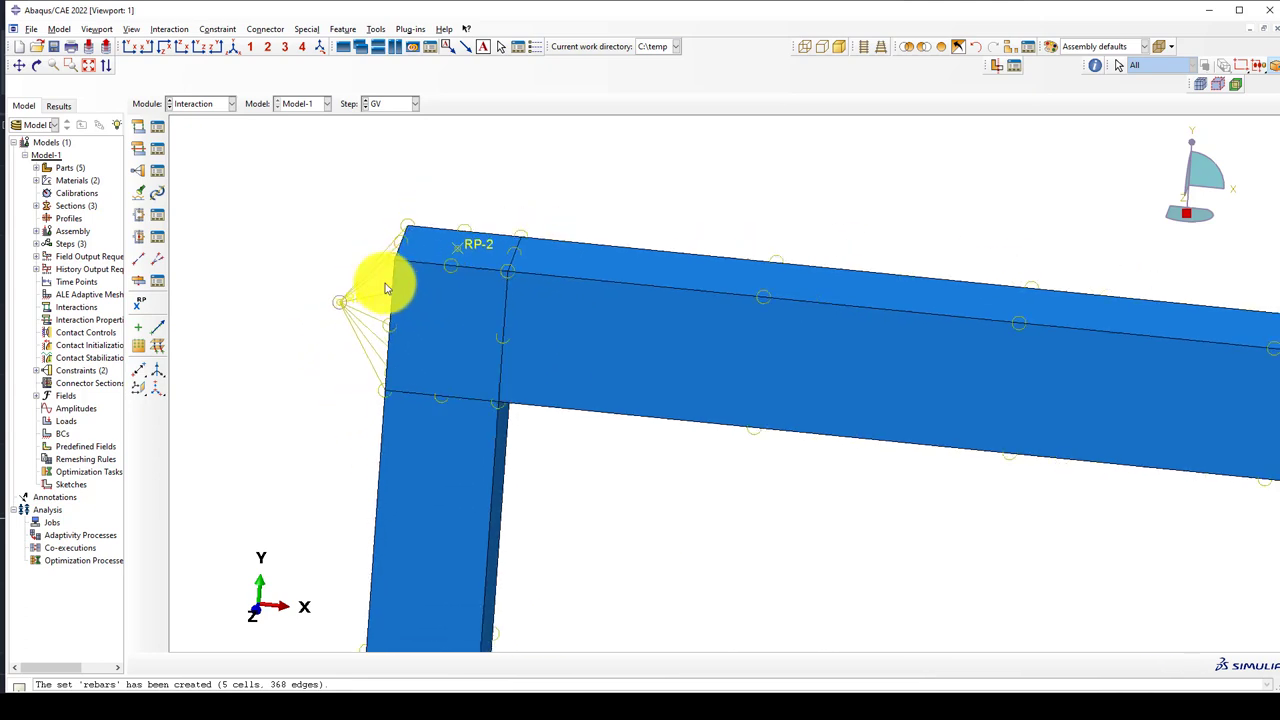
{"action": "scroll", "coordinate": [405, 255], "scroll_direction": "down", "scroll_amount": 2}
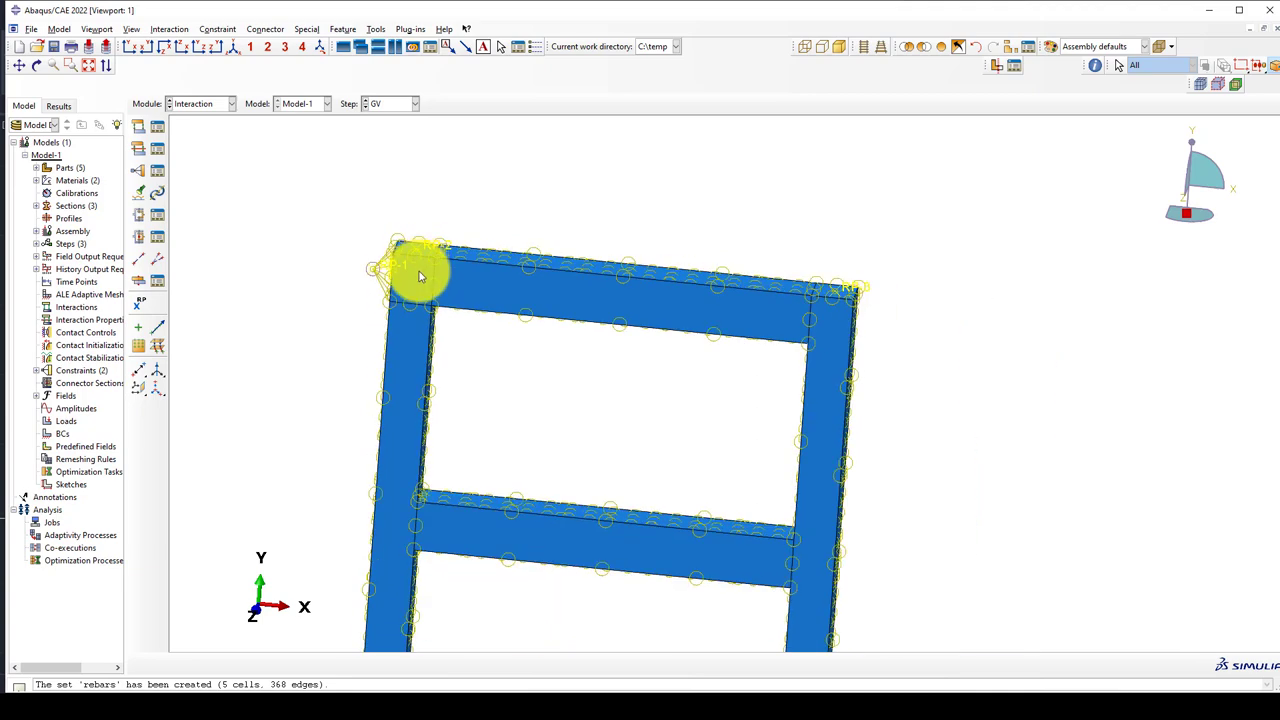
{"action": "scroll", "coordinate": [414, 260], "scroll_direction": "up", "scroll_amount": 3}
{"action": "scroll", "coordinate": [418, 248], "scroll_direction": "up", "scroll_amount": 1}
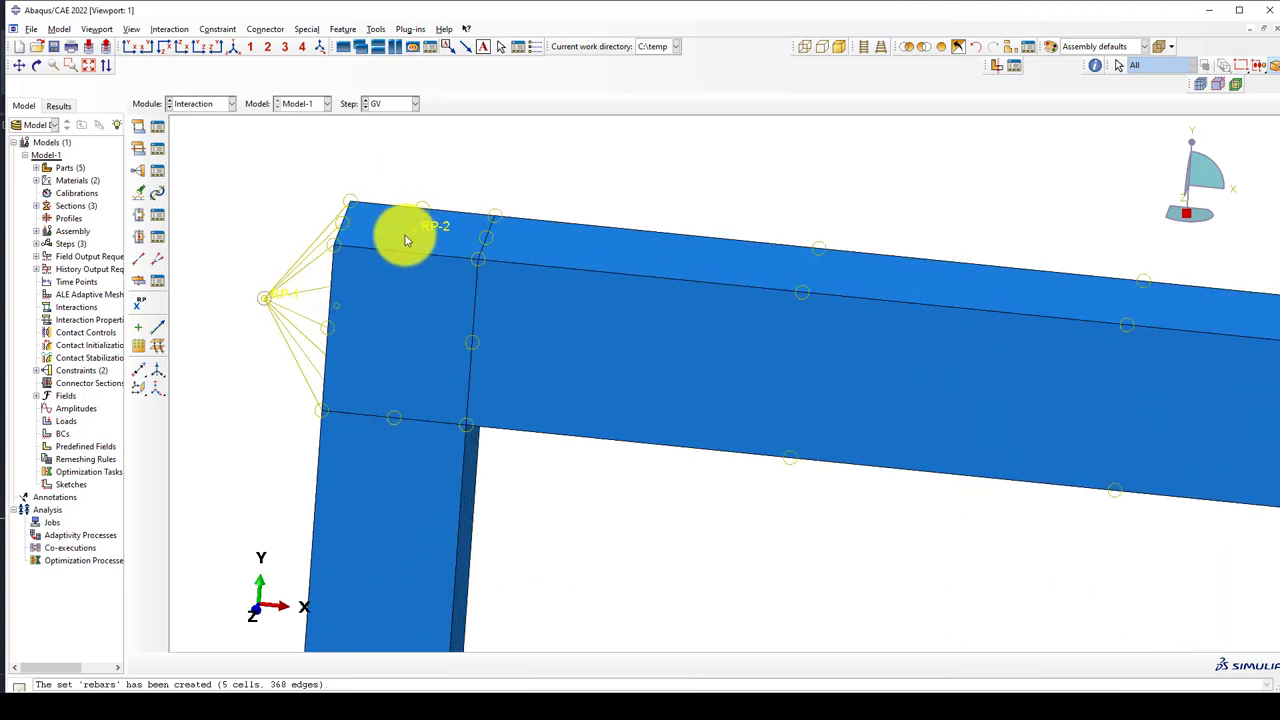
{"action": "scroll", "coordinate": [390, 236], "scroll_direction": "down", "scroll_amount": 1}
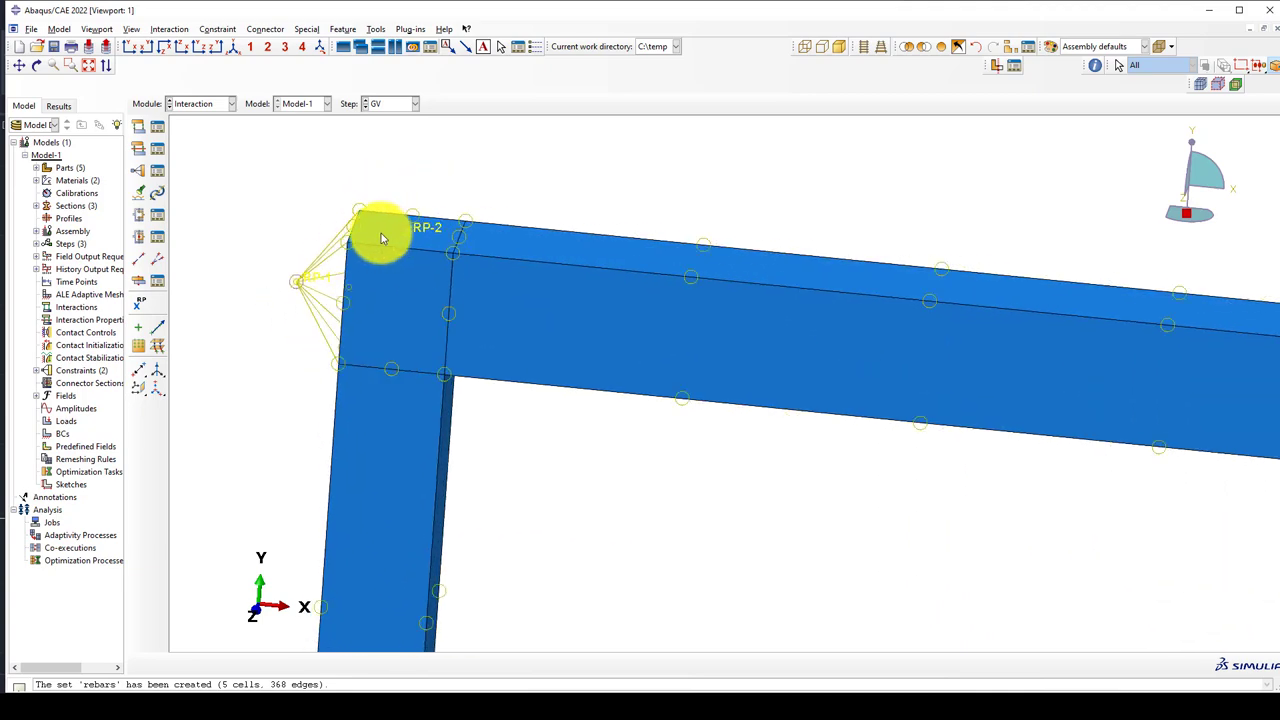
{"action": "scroll", "coordinate": [404, 231], "scroll_direction": "down", "scroll_amount": 3}
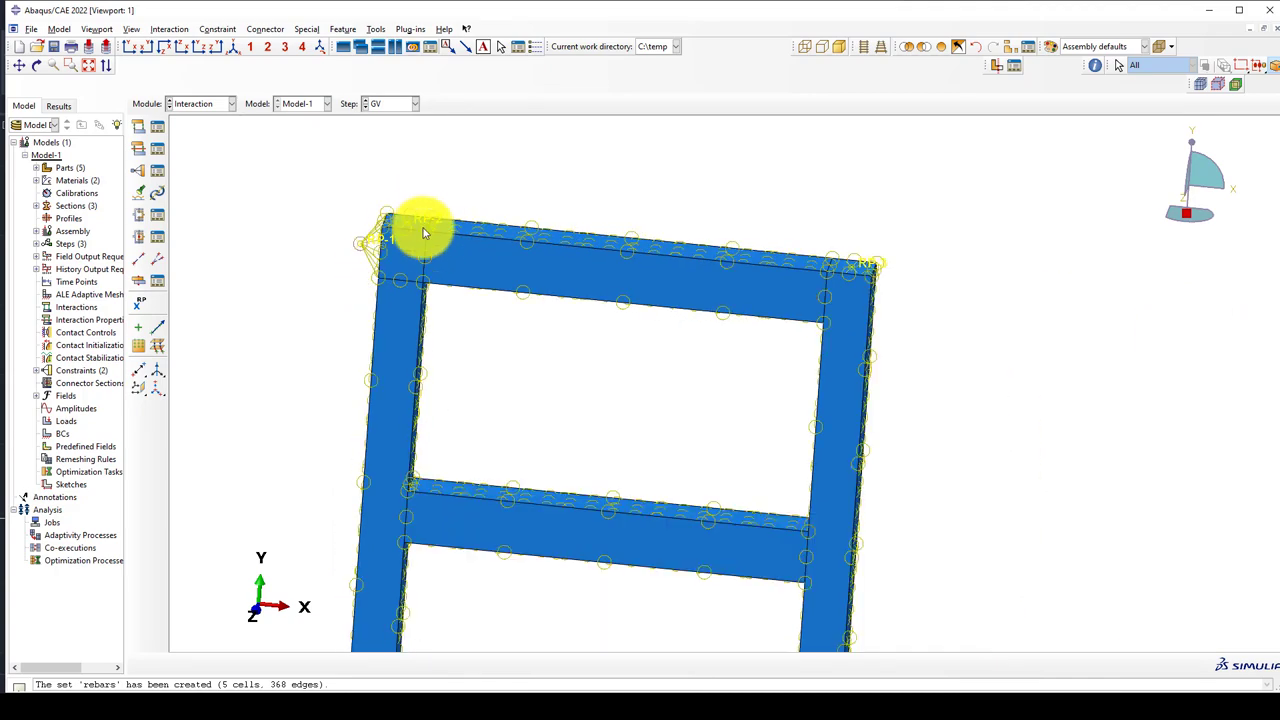
{"action": "scroll", "coordinate": [401, 234], "scroll_direction": "up", "scroll_amount": 1}
{"action": "scroll", "coordinate": [398, 230], "scroll_direction": "up", "scroll_amount": 2}
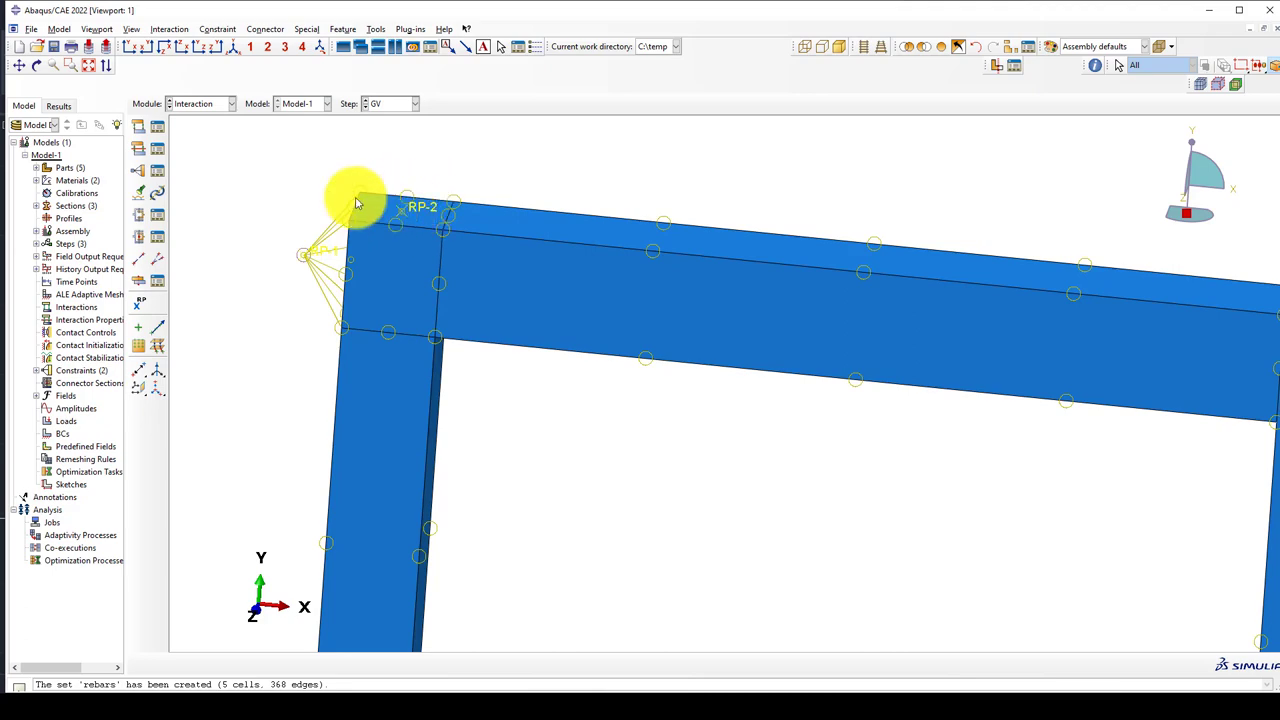
{"action": "scroll", "coordinate": [351, 194], "scroll_direction": "down", "scroll_amount": 2}
{"action": "scroll", "coordinate": [367, 225], "scroll_direction": "up", "scroll_amount": 1}
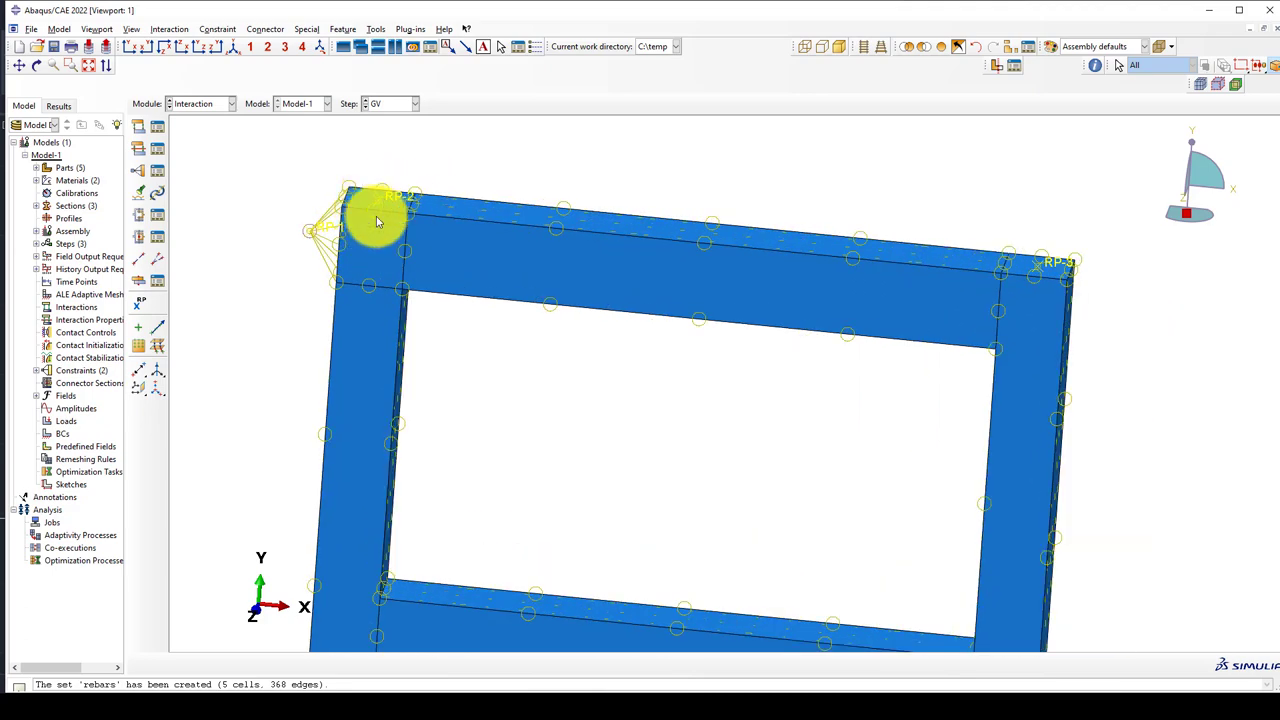
{"action": "scroll", "coordinate": [378, 222], "scroll_direction": "down", "scroll_amount": 1}
{"action": "scroll", "coordinate": [378, 218], "scroll_direction": "up", "scroll_amount": 1}
{"action": "scroll", "coordinate": [374, 196], "scroll_direction": "up", "scroll_amount": 1}
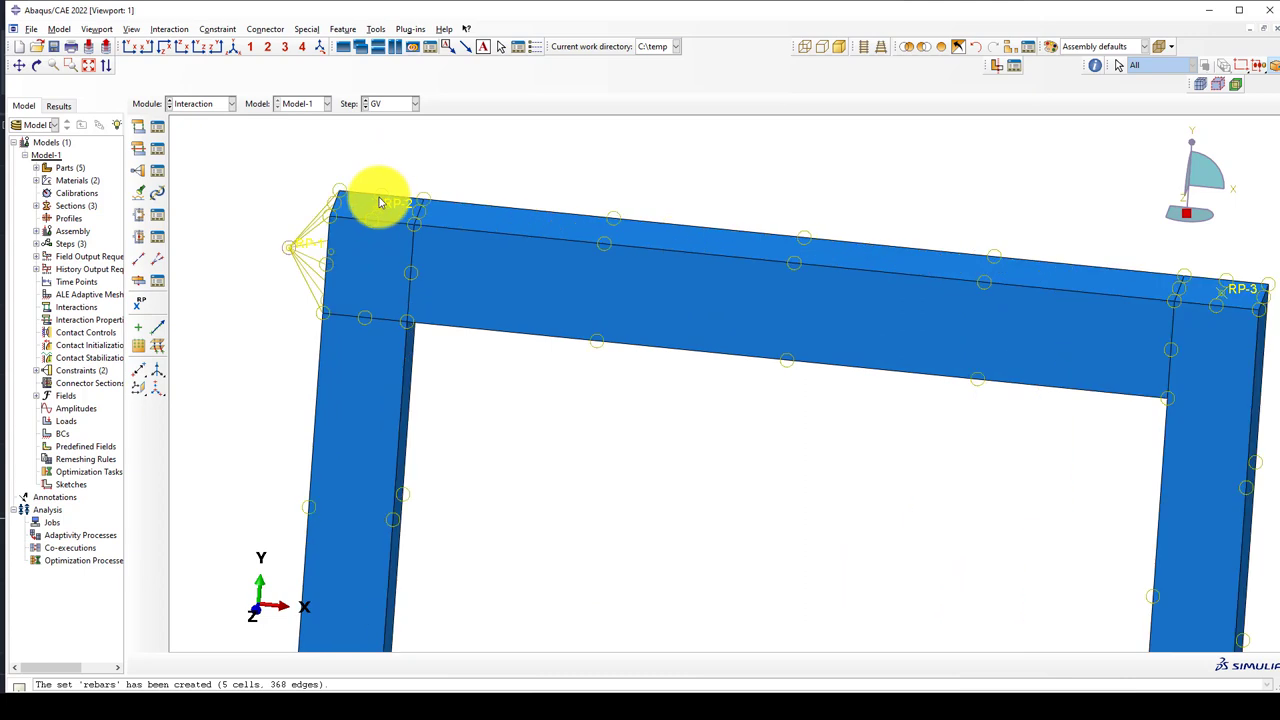
{"action": "scroll", "coordinate": [345, 206], "scroll_direction": "down", "scroll_amount": 1}
{"action": "scroll", "coordinate": [337, 210], "scroll_direction": "up", "scroll_amount": 3}
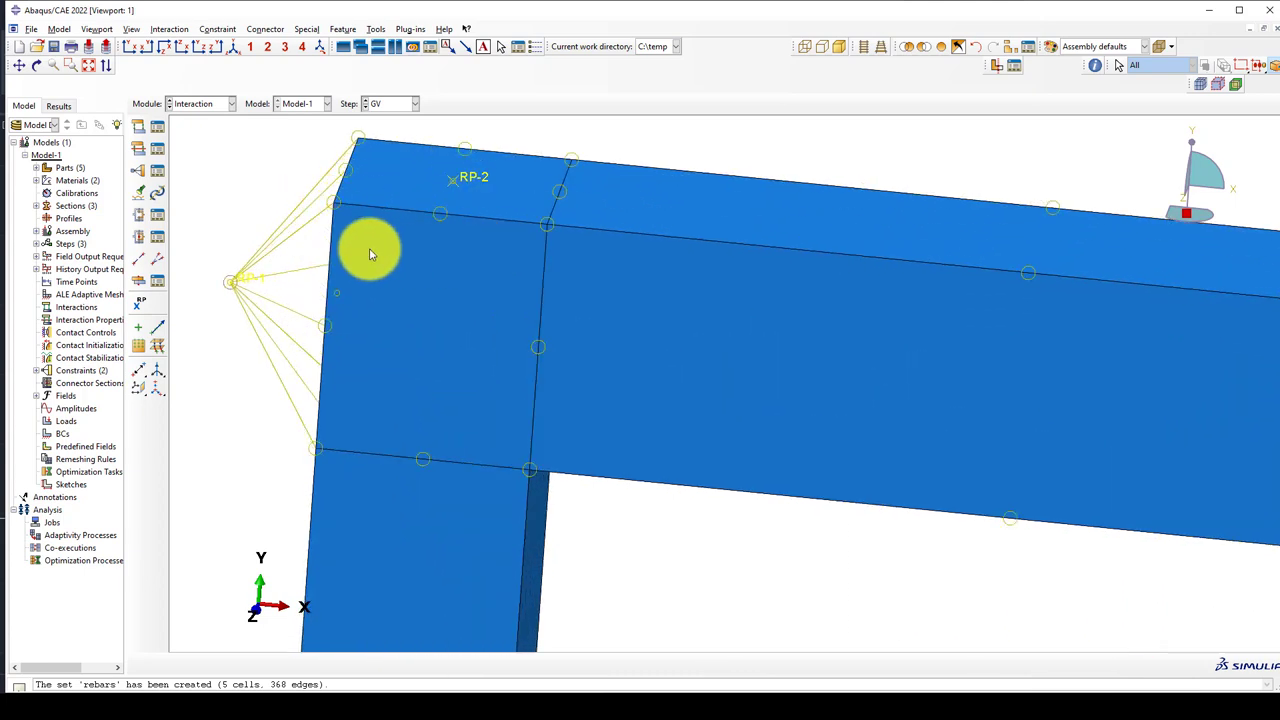
{"action": "scroll", "coordinate": [365, 250], "scroll_direction": "down", "scroll_amount": 1}
{"action": "scroll", "coordinate": [337, 234], "scroll_direction": "up", "scroll_amount": 1}
{"action": "scroll", "coordinate": [351, 217], "scroll_direction": "up", "scroll_amount": 1}
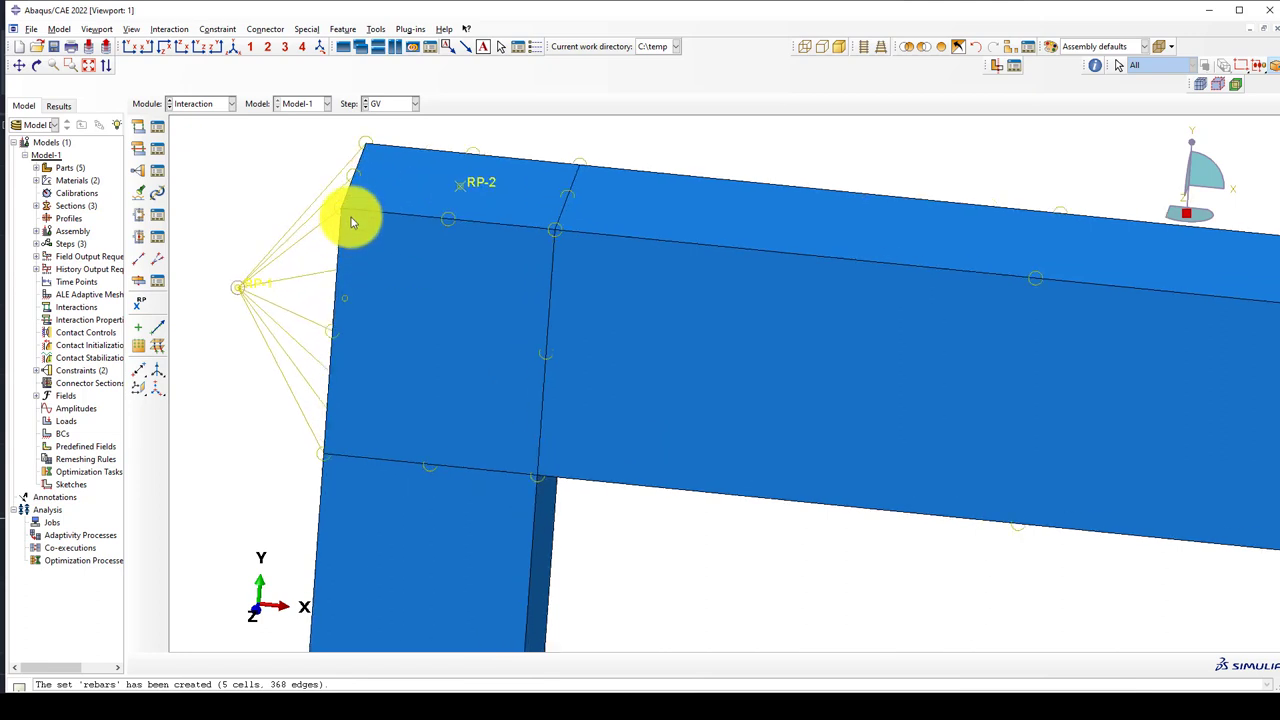
Step: Examine the RP-1 coupling and reference points RP-2 and RP-3 at the frame's upper corners
{"action": "scroll", "coordinate": [352, 200], "scroll_direction": "up", "scroll_amount": 1}
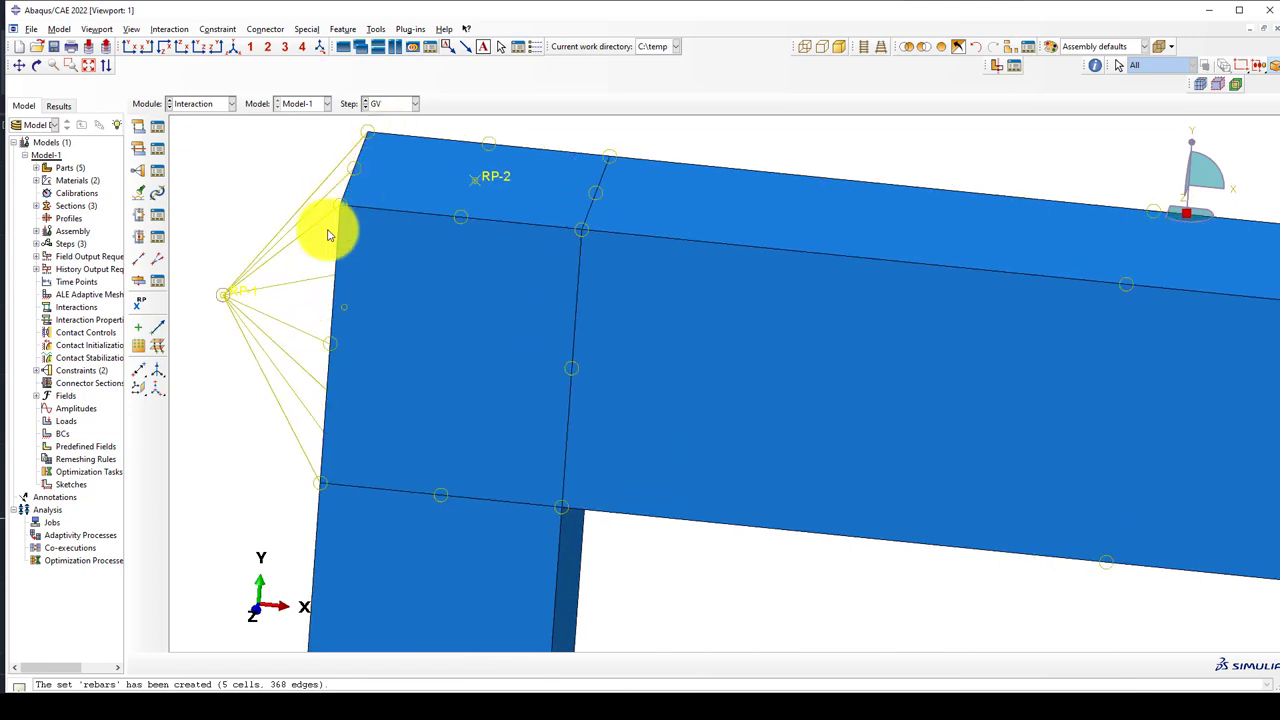
{"action": "scroll", "coordinate": [331, 229], "scroll_direction": "down", "scroll_amount": 1}
{"action": "scroll", "coordinate": [366, 214], "scroll_direction": "down", "scroll_amount": 3}
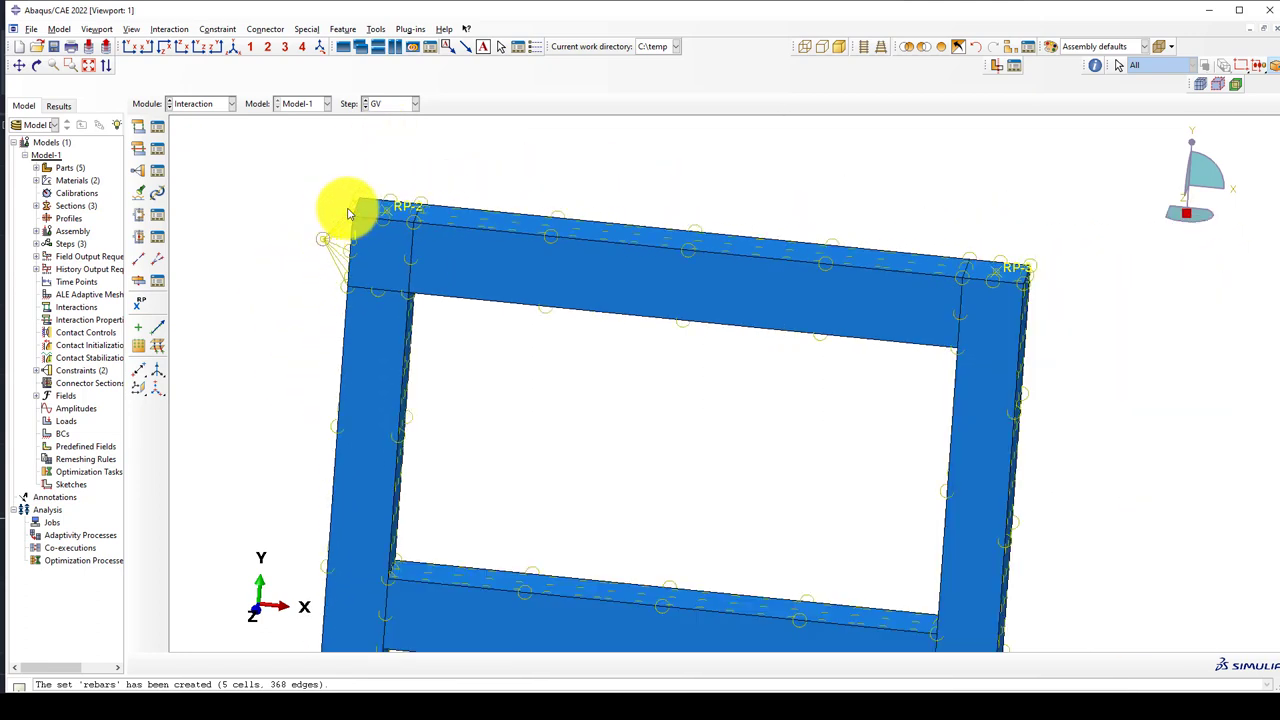
{"action": "scroll", "coordinate": [789, 243], "scroll_direction": "up", "scroll_amount": 1}
{"action": "scroll", "coordinate": [866, 243], "scroll_direction": "up", "scroll_amount": 1}
{"action": "scroll", "coordinate": [828, 229], "scroll_direction": "down", "scroll_amount": 2}
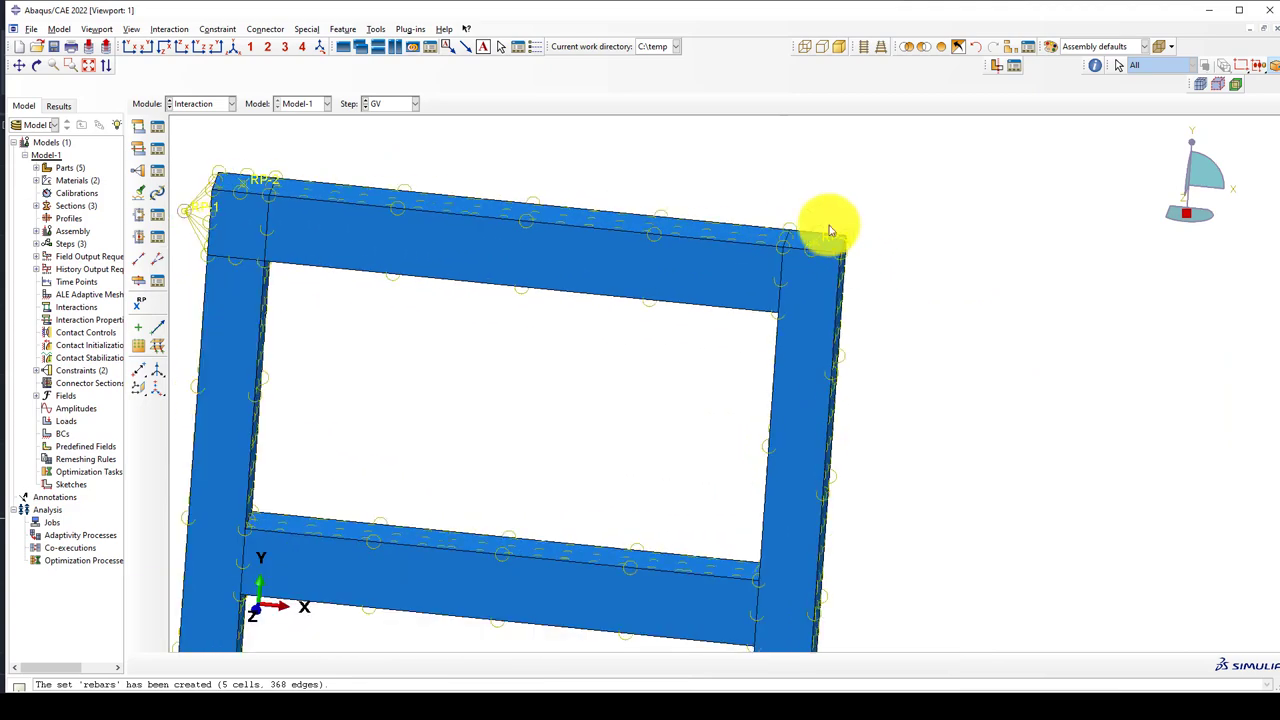
{"action": "scroll", "coordinate": [441, 207], "scroll_direction": "up", "scroll_amount": 2}
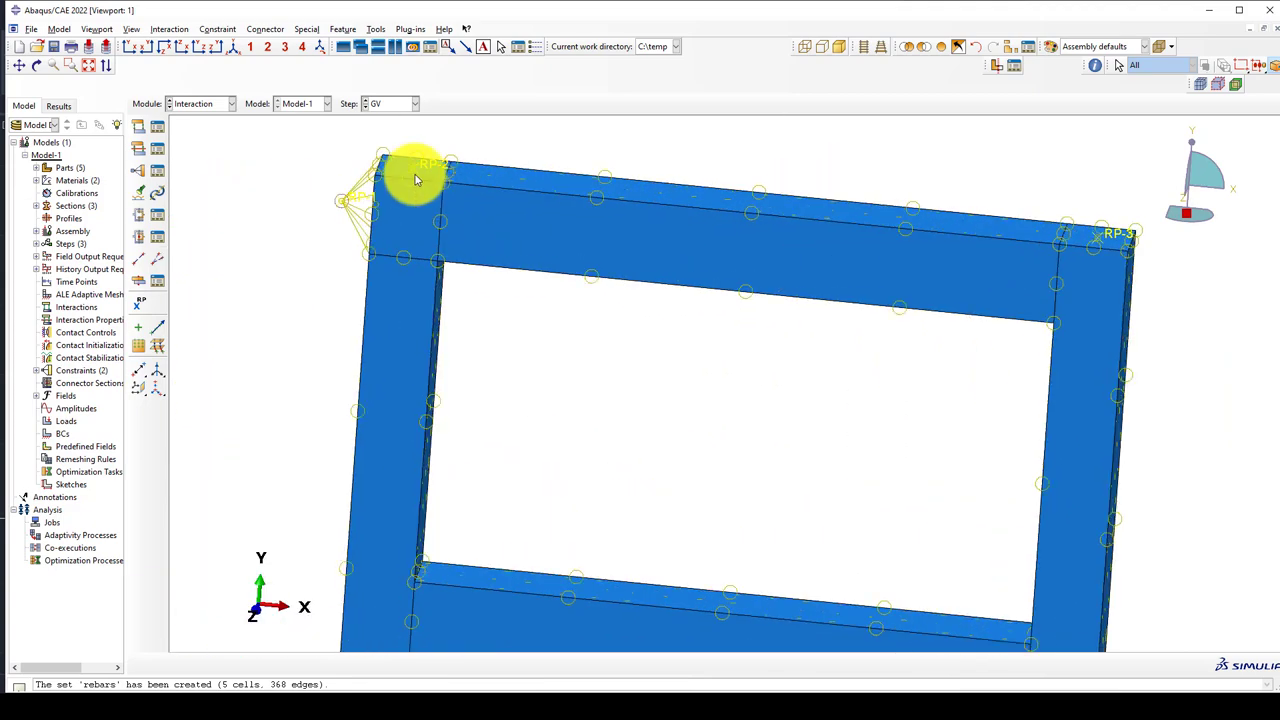
{"action": "scroll", "coordinate": [420, 190], "scroll_direction": "up", "scroll_amount": 1}
{"action": "scroll", "coordinate": [422, 195], "scroll_direction": "down", "scroll_amount": 1}
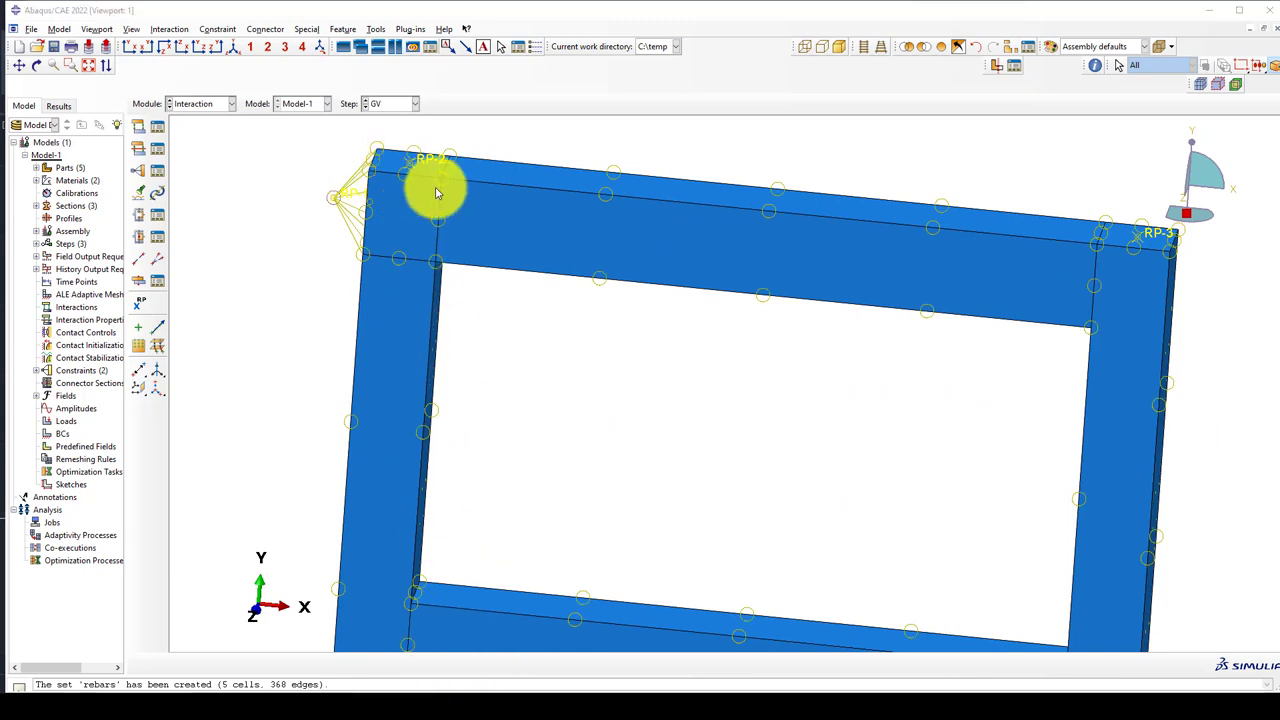
{"action": "scroll", "coordinate": [409, 246], "scroll_direction": "up", "scroll_amount": 1}
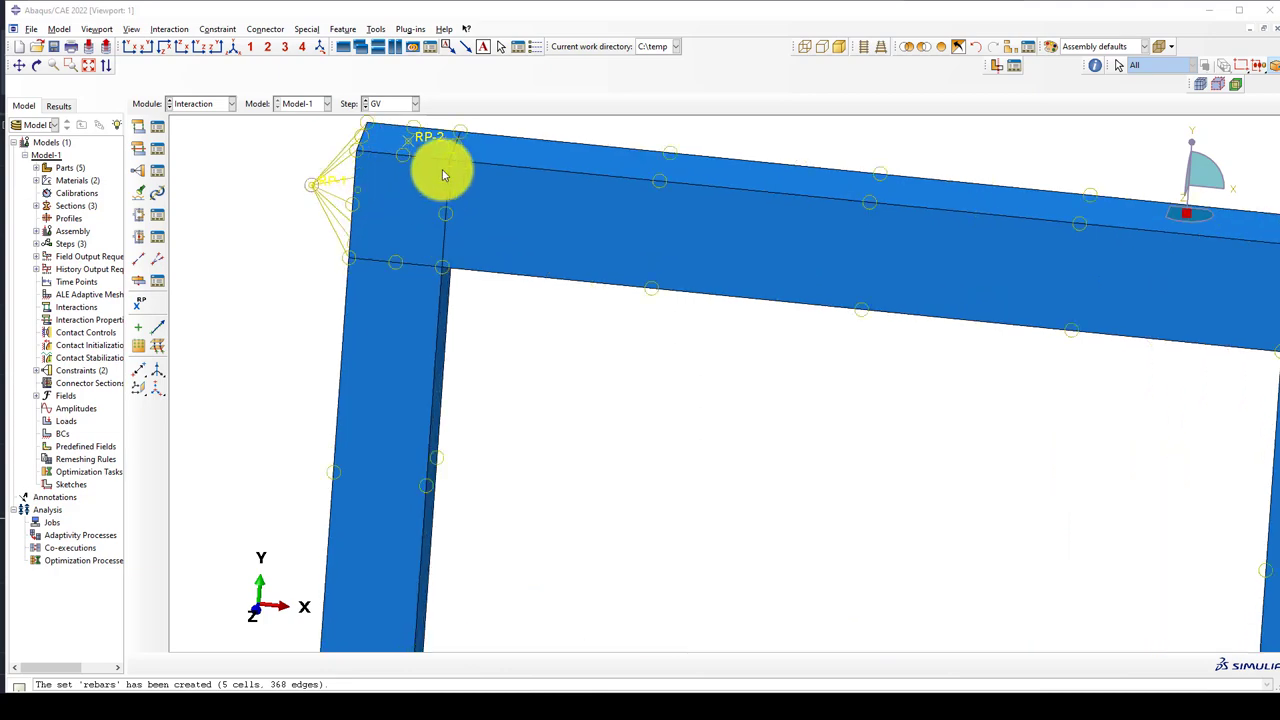
{"action": "scroll", "coordinate": [354, 278], "scroll_direction": "down", "scroll_amount": 2}
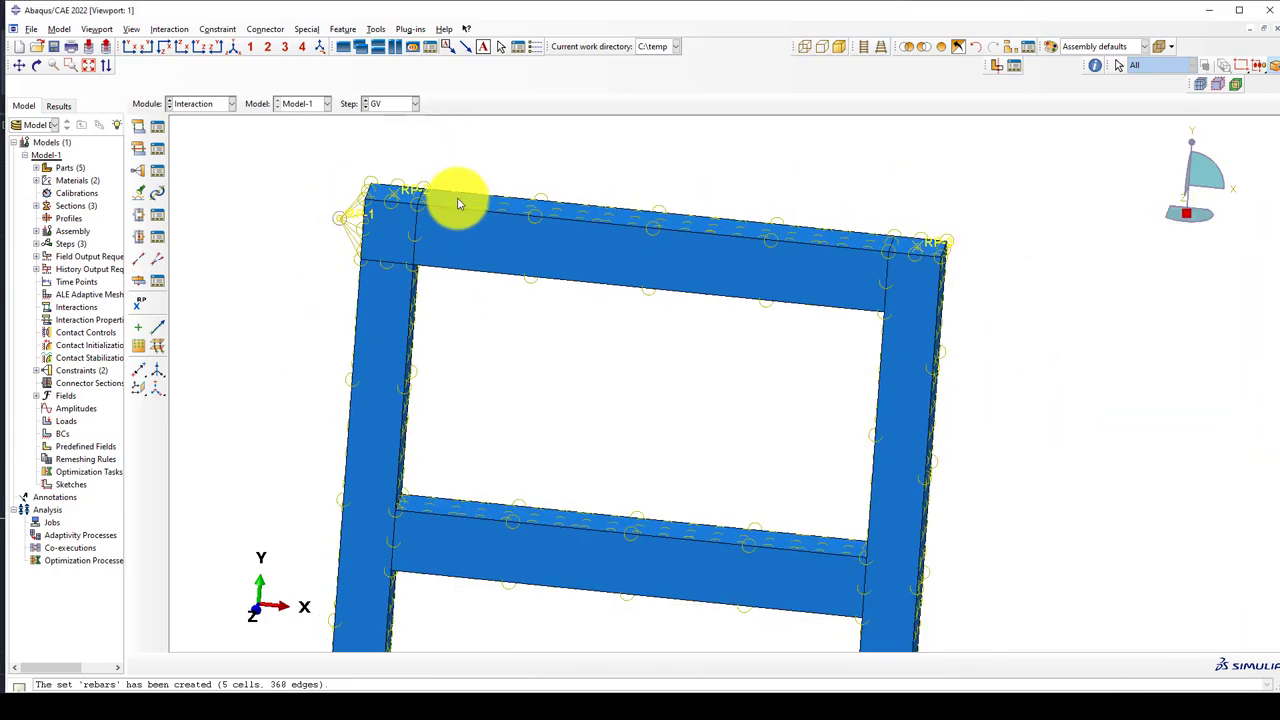
Step: Start a second Coupling constraint and pick RP-4 at the column base as its control point
{"action": "scroll", "coordinate": [460, 200], "scroll_direction": "down", "scroll_amount": 3}
{"action": "left_click_drag", "start_coordinate": [491, 443], "coordinate": [558, 254], "text": "ctrl+alt"}
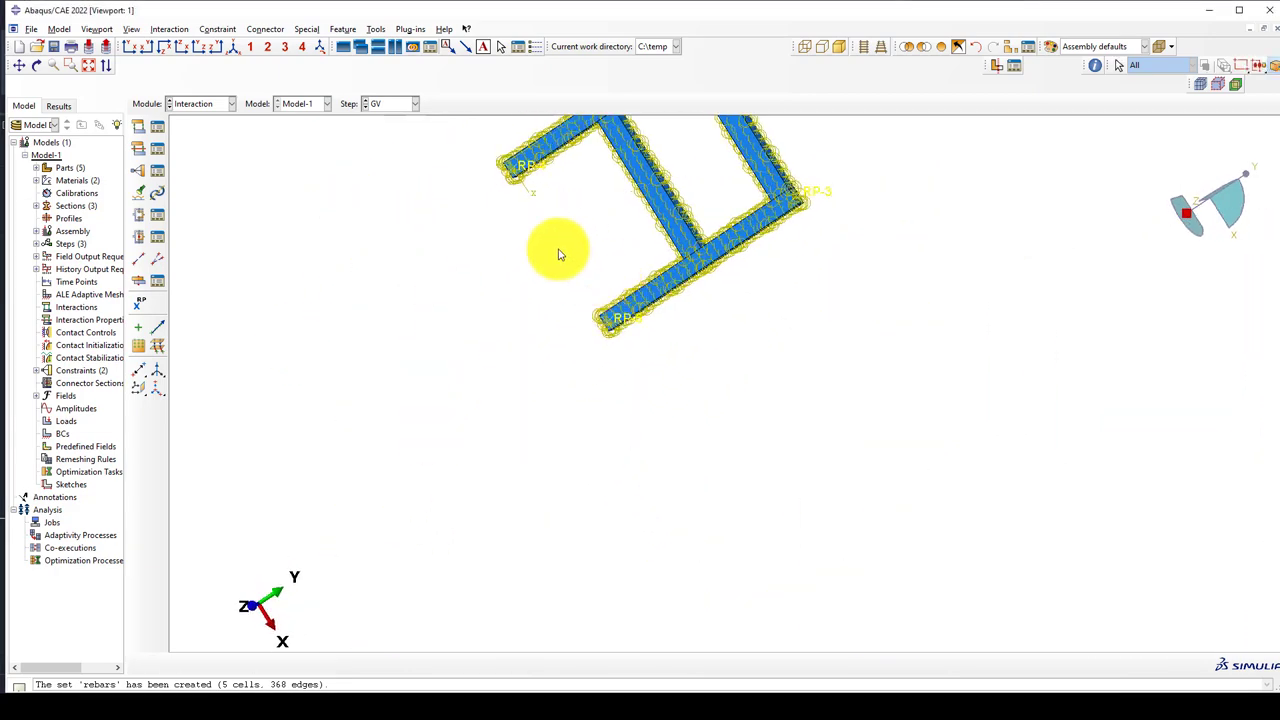
{"action": "scroll", "coordinate": [529, 157], "scroll_direction": "up", "scroll_amount": 2}
{"action": "left_click_drag", "start_coordinate": [529, 157], "coordinate": [530, 407], "text": "ctrl+alt"}
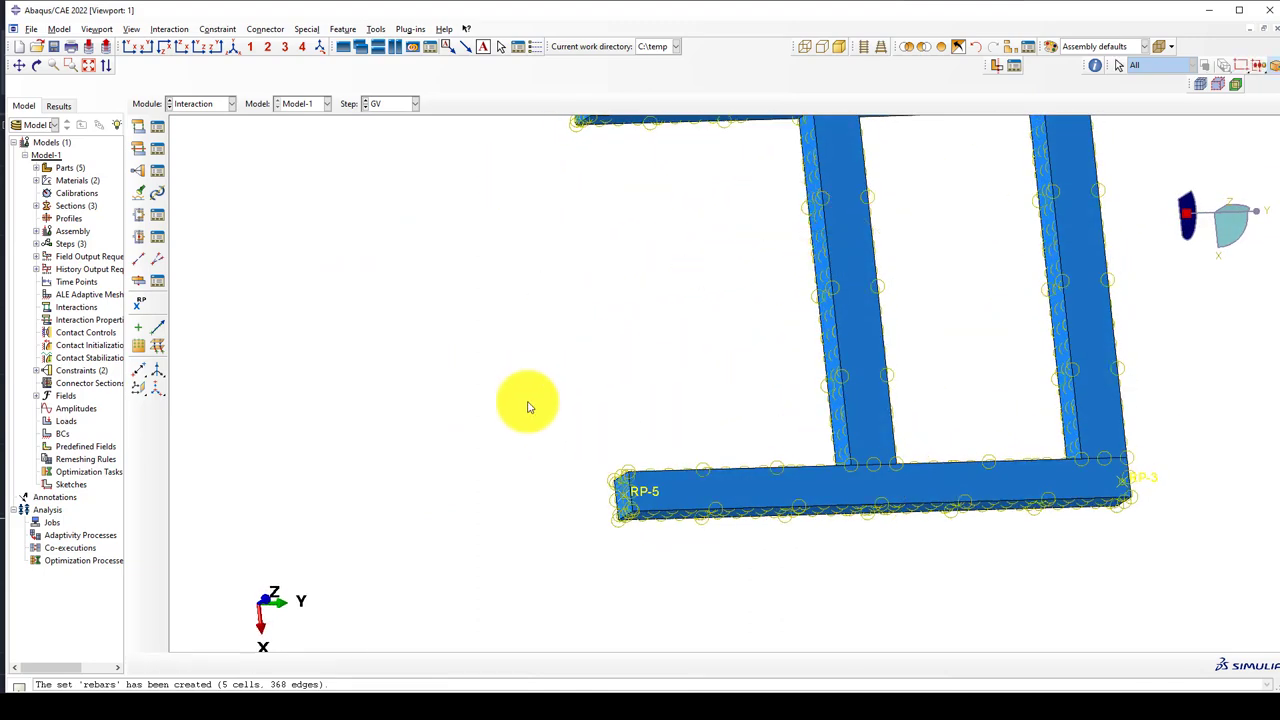
{"action": "scroll", "coordinate": [530, 407], "scroll_direction": "down", "scroll_amount": 2}
{"action": "scroll", "coordinate": [523, 206], "scroll_direction": "up", "scroll_amount": 4}
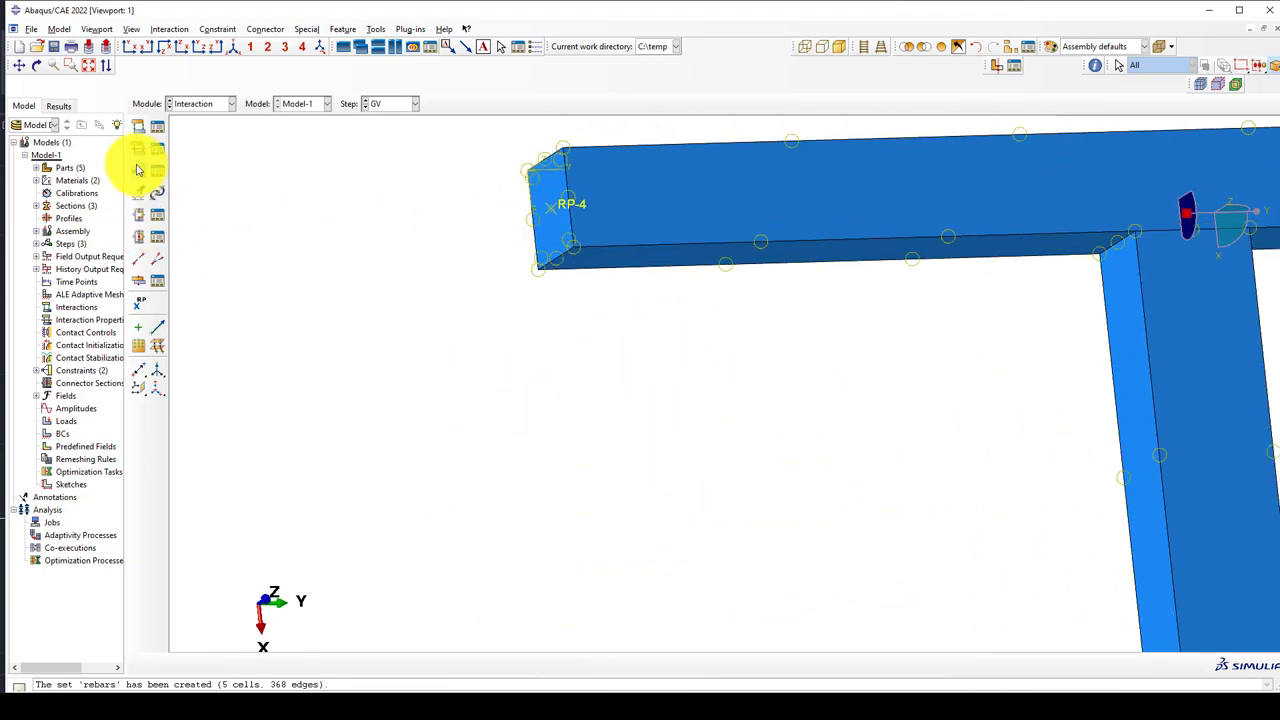
{"action": "left_click", "coordinate": [138, 170]}
{"action": "left_click", "coordinate": [77, 466]}
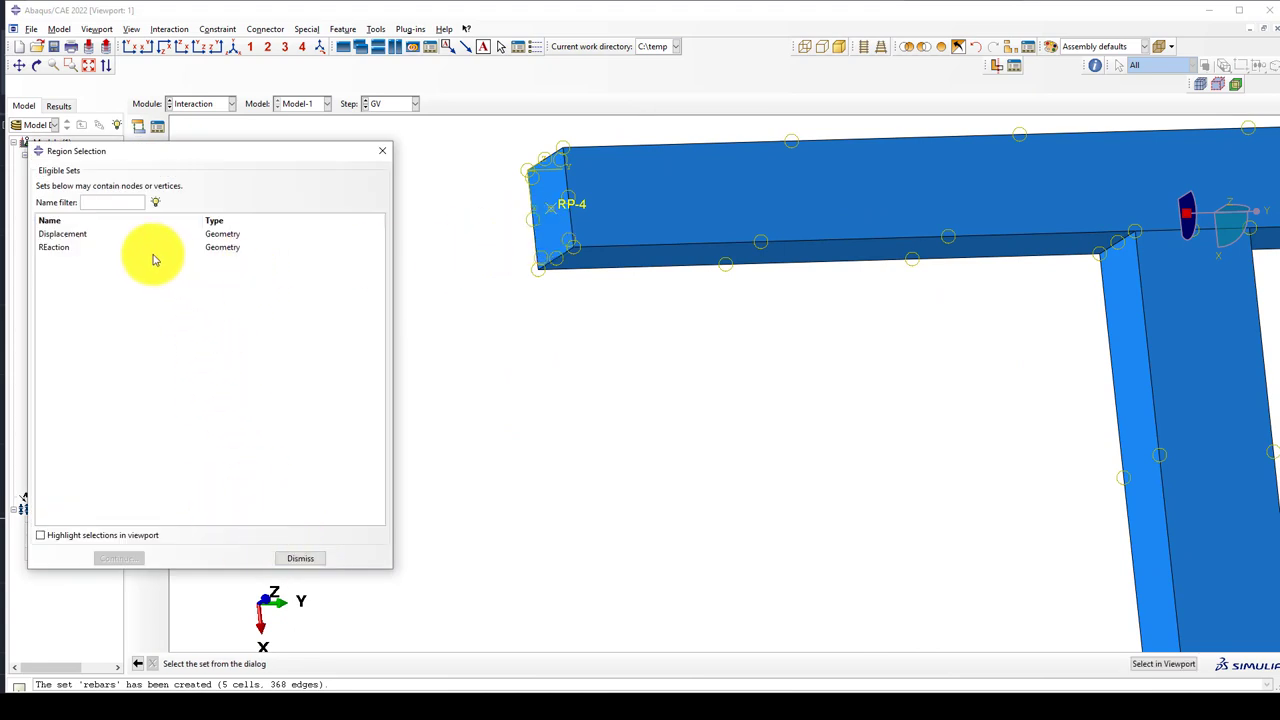
{"action": "left_click", "coordinate": [382, 151]}
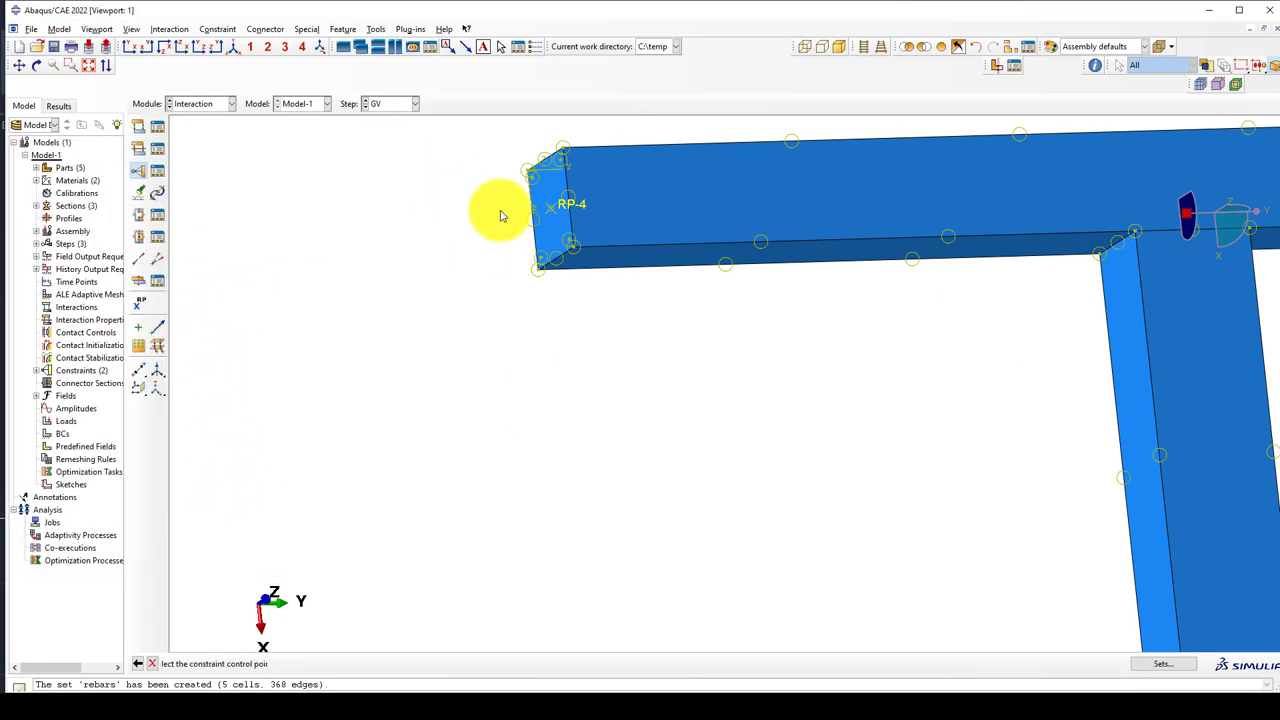
{"action": "left_click", "coordinate": [567, 207]}
Step: Assign the column's base face around RP-4 as the coupling surface and accept the constraint settings
{"action": "left_click", "coordinate": [310, 664]}
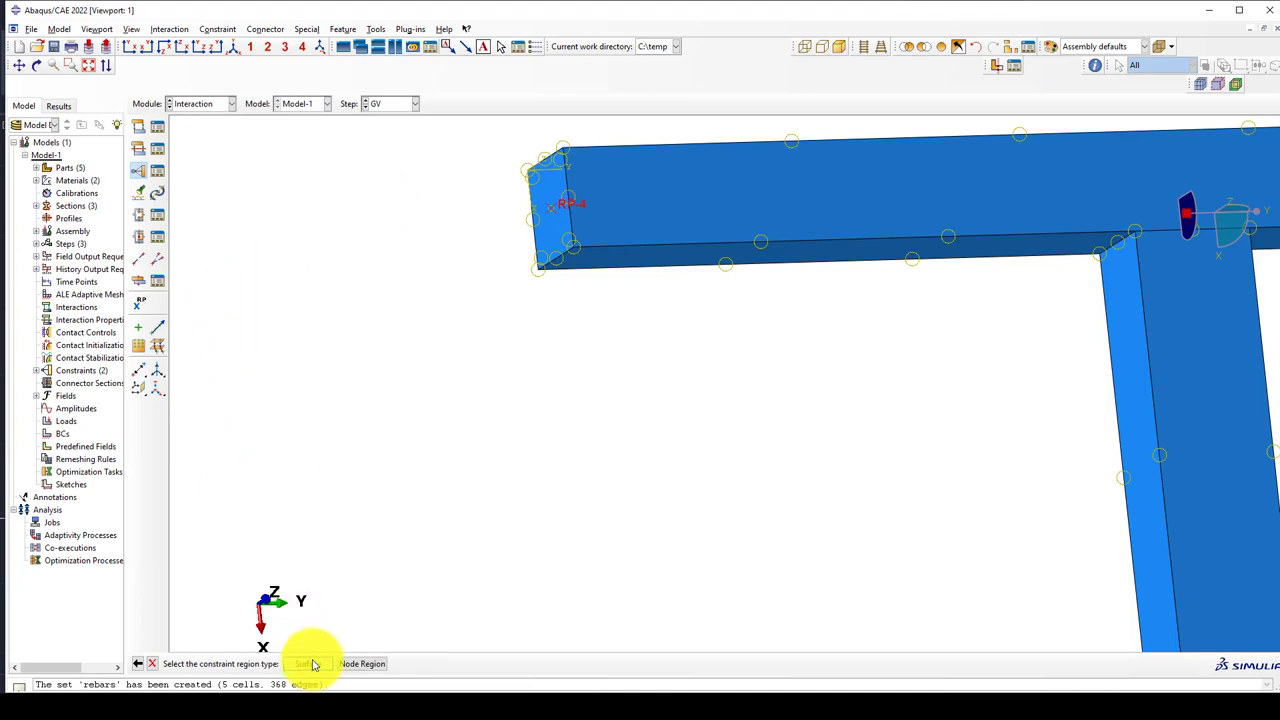
{"action": "left_click", "coordinate": [566, 191]}
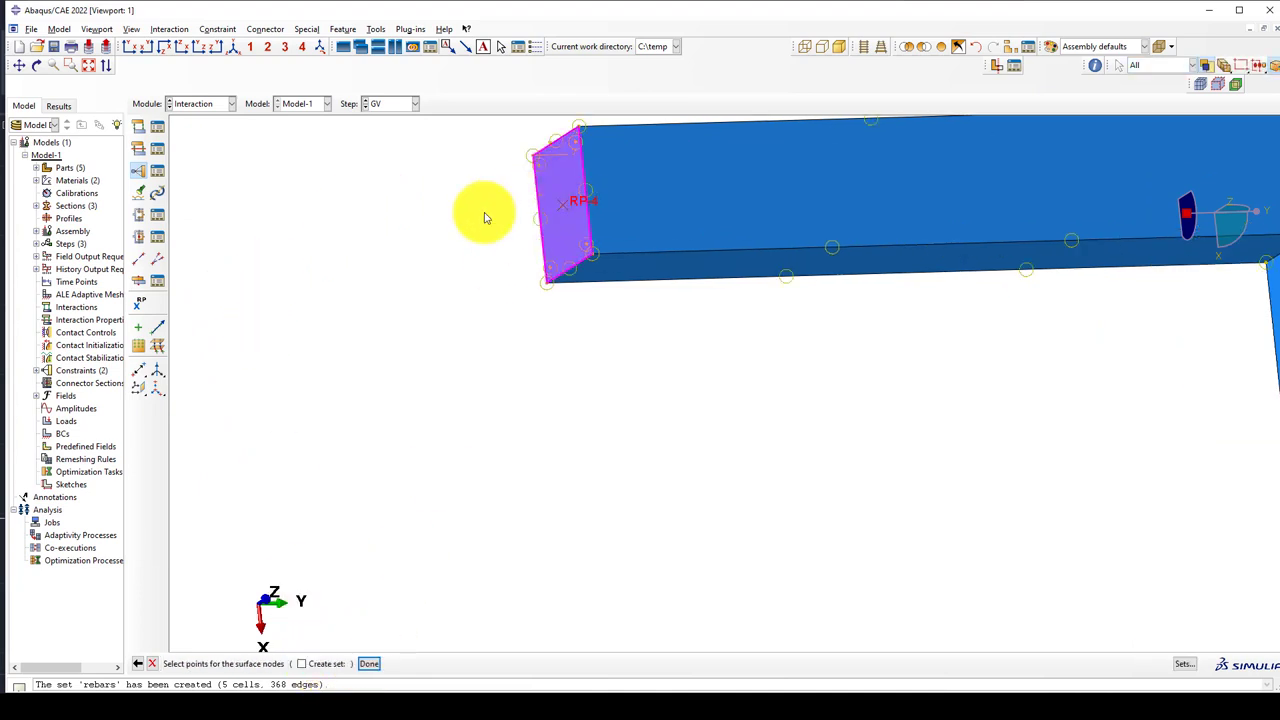
{"action": "middle_click", "coordinate": [225, 590]}
{"action": "left_click", "coordinate": [100, 414]}
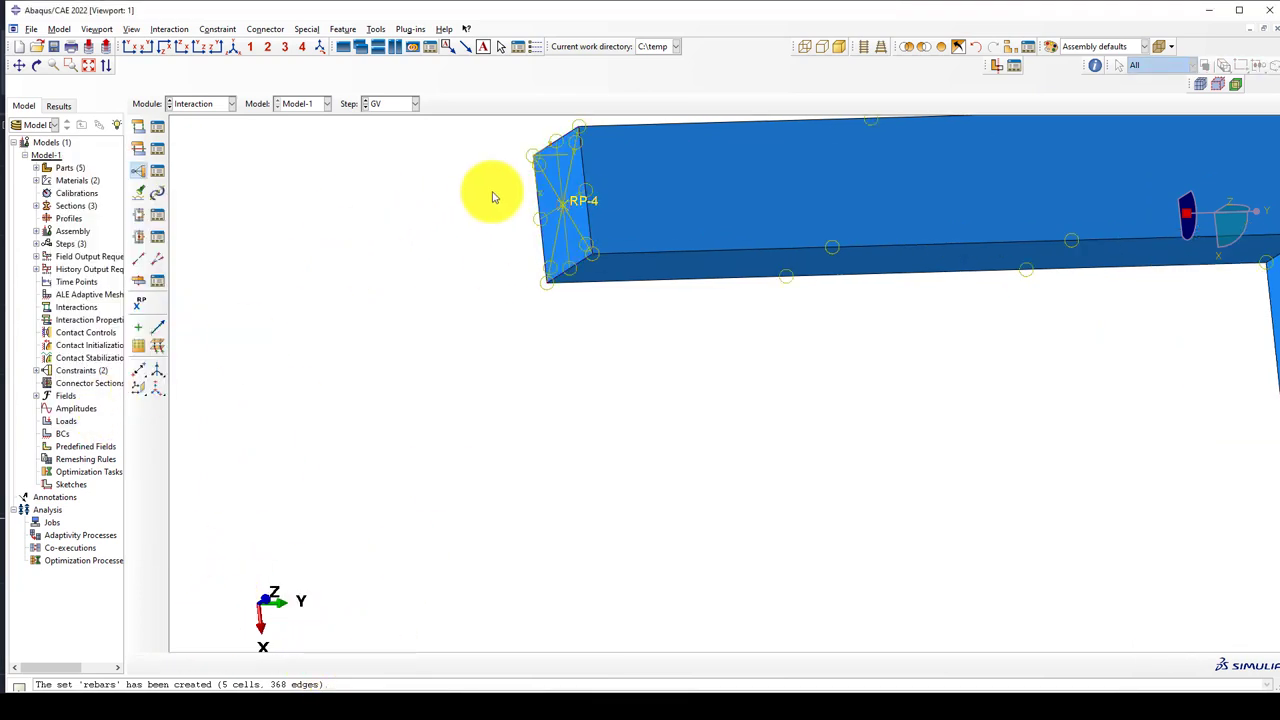
Step: Start another Coupling constraint and pick RP-5 at the other column's base as its control point
{"action": "scroll", "coordinate": [476, 197], "scroll_direction": "down", "scroll_amount": 2}
{"action": "scroll", "coordinate": [476, 197], "scroll_direction": "down", "scroll_amount": 3}
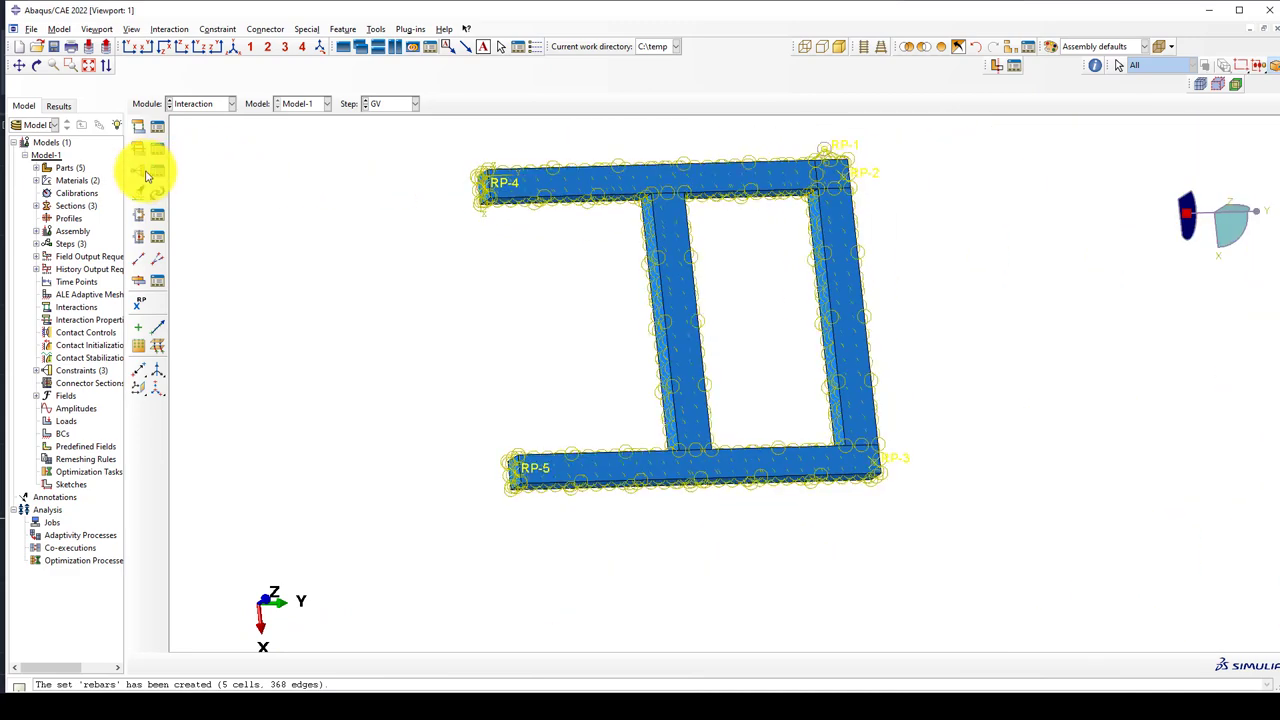
{"action": "left_click", "coordinate": [140, 170]}
{"action": "scroll", "coordinate": [513, 510], "scroll_direction": "up", "scroll_amount": 3}
{"action": "left_click", "coordinate": [59, 472]}
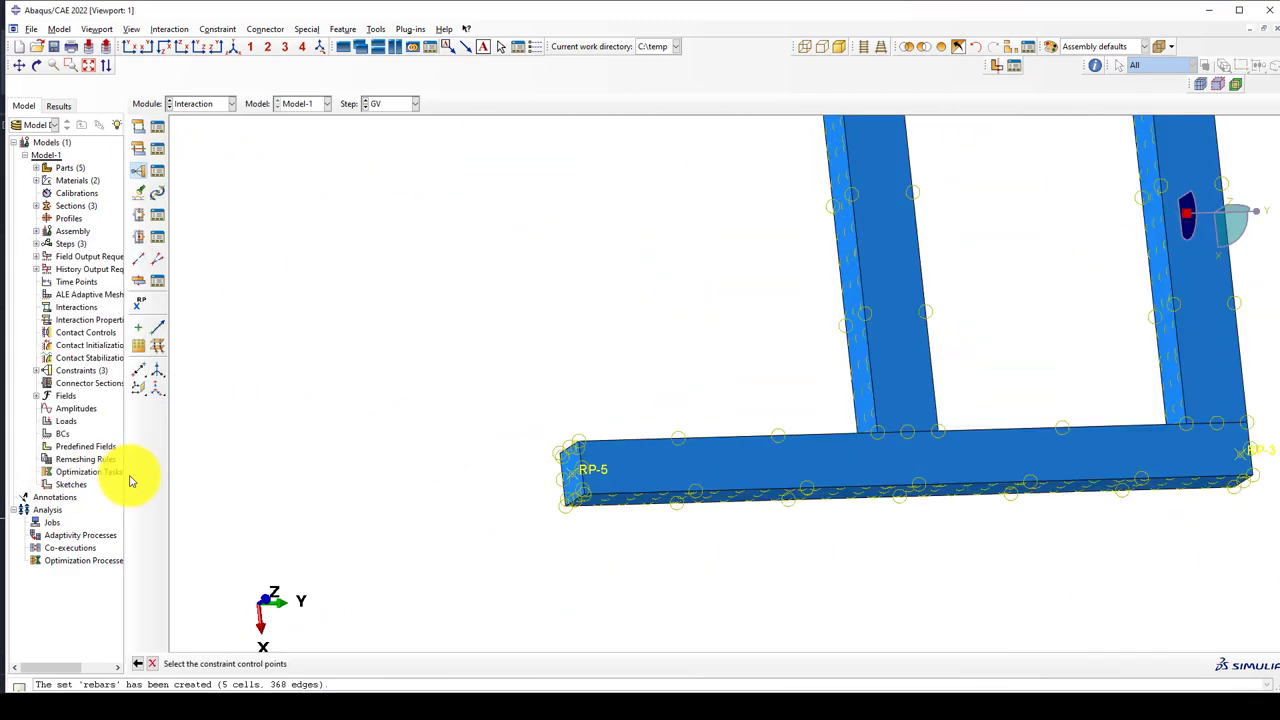
{"action": "scroll", "coordinate": [566, 519], "scroll_direction": "up", "scroll_amount": 1}
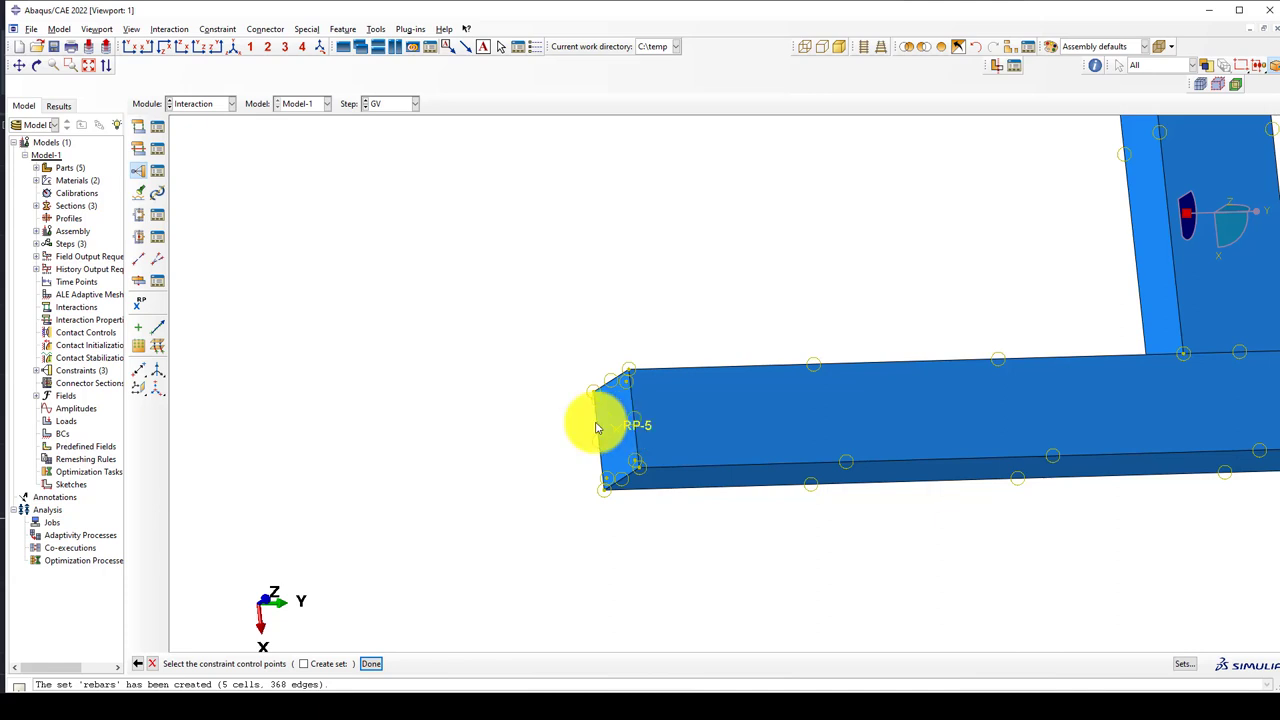
{"action": "left_click", "coordinate": [596, 428]}
{"action": "left_click", "coordinate": [371, 663]}
Step: Assign the base face around RP-5 as the coupling surface, with kinematic coupling in all six degrees of freedom
{"action": "left_click", "coordinate": [369, 664]}
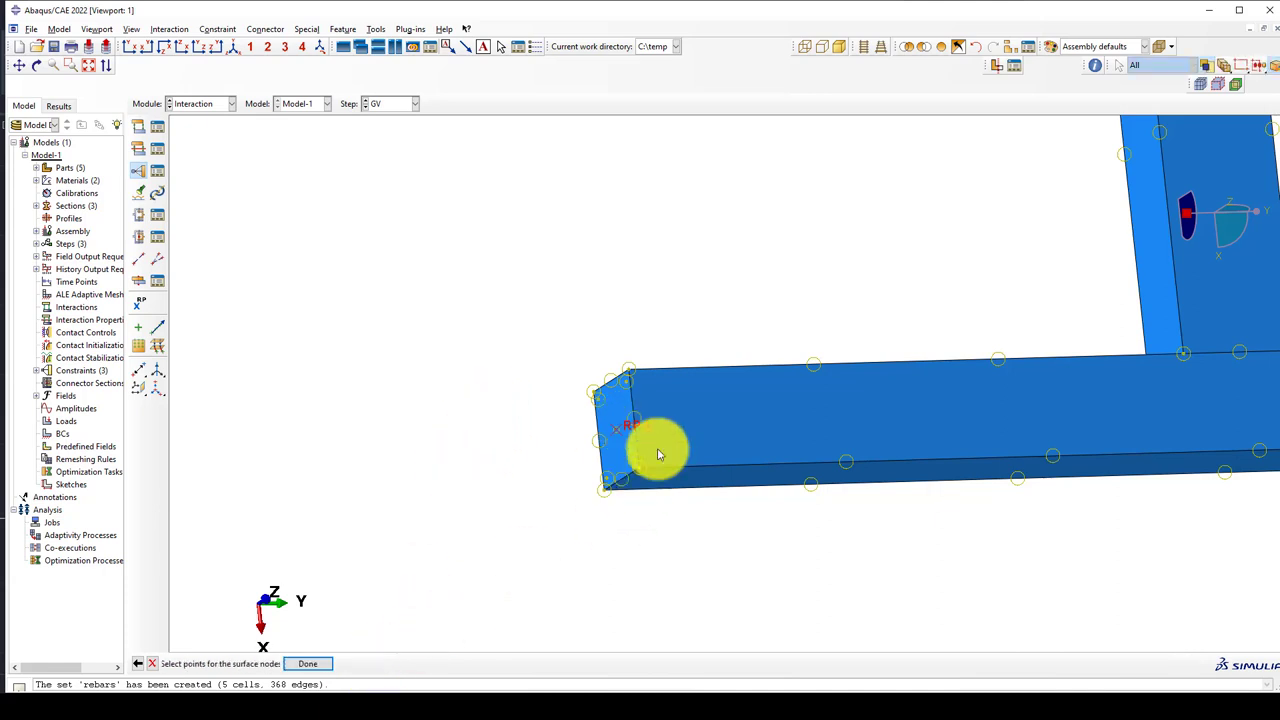
{"action": "left_click", "coordinate": [609, 405]}
{"action": "middle_click", "coordinate": [295, 452]}
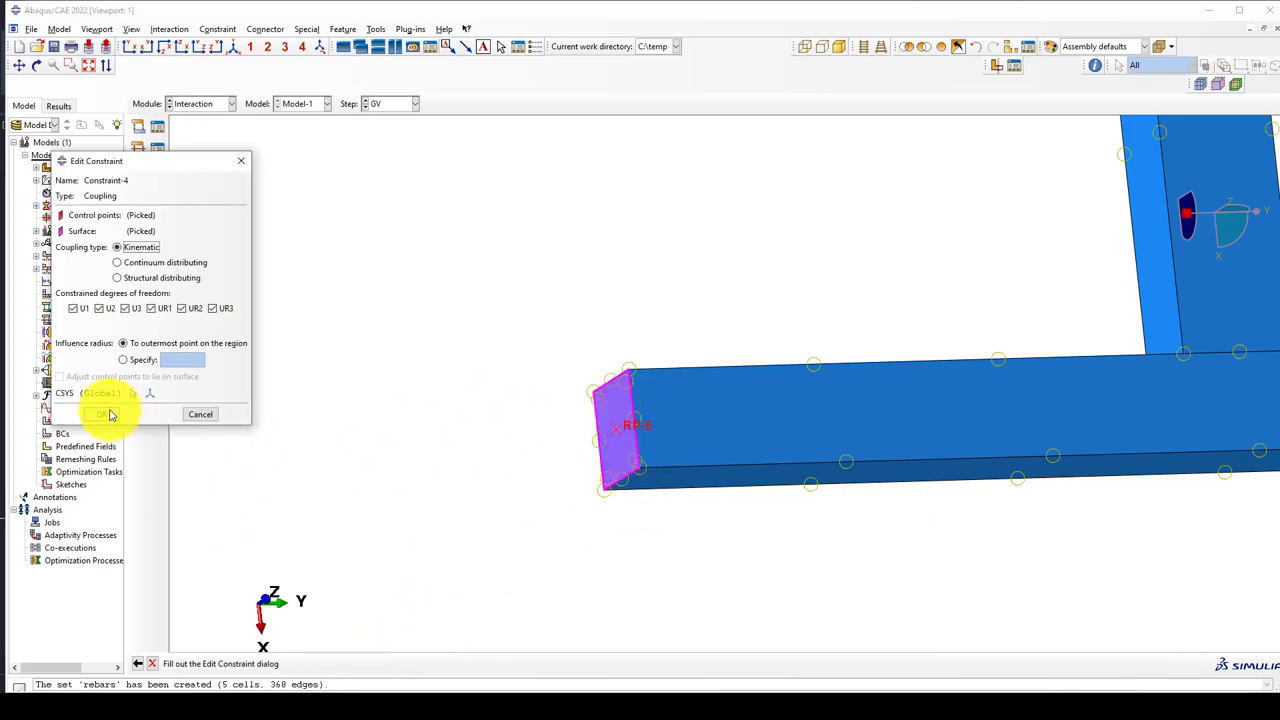
{"action": "left_click", "coordinate": [111, 414]}
Step: Return the frame to an isometric view and switch to the Load module
{"action": "scroll", "coordinate": [386, 276], "scroll_direction": "down", "scroll_amount": 1}
{"action": "left_click_drag", "start_coordinate": [284, 129], "coordinate": [614, 463], "text": "ctrl+alt"}
{"action": "scroll", "coordinate": [580, 466], "scroll_direction": "up", "scroll_amount": 1}
{"action": "scroll", "coordinate": [468, 433], "scroll_direction": "down", "scroll_amount": 1}
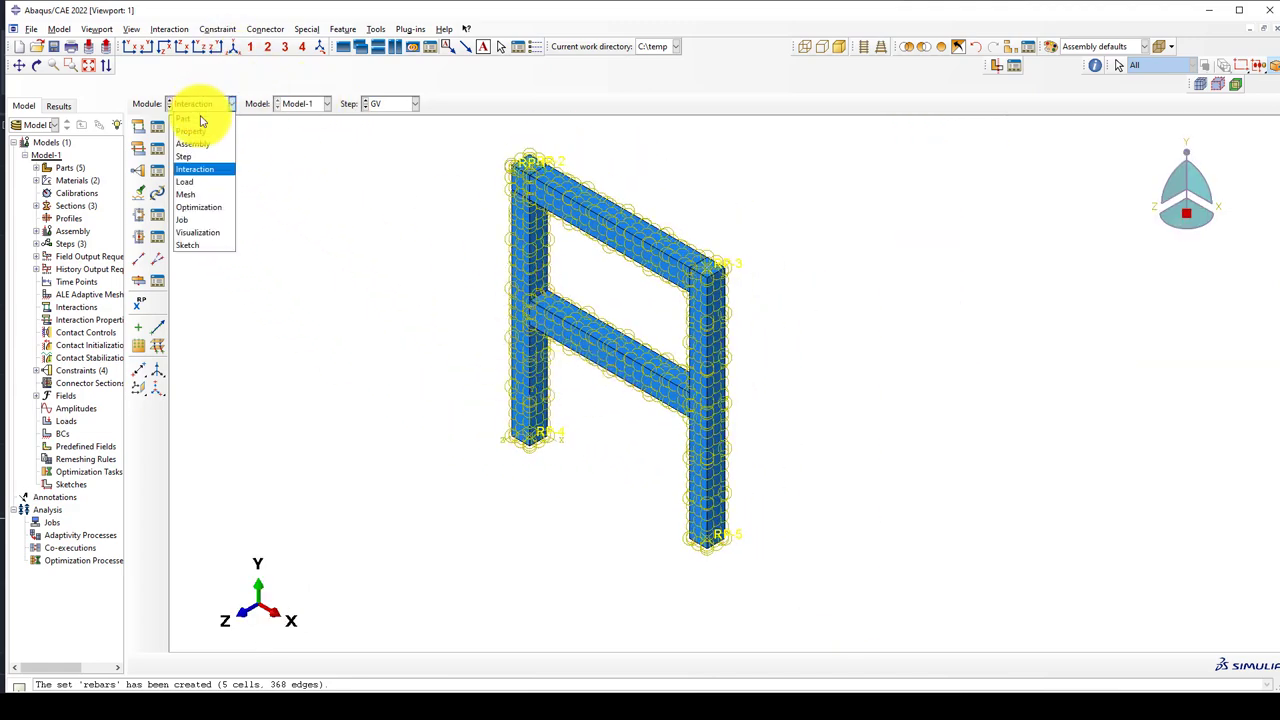
{"action": "left_click", "coordinate": [195, 183]}
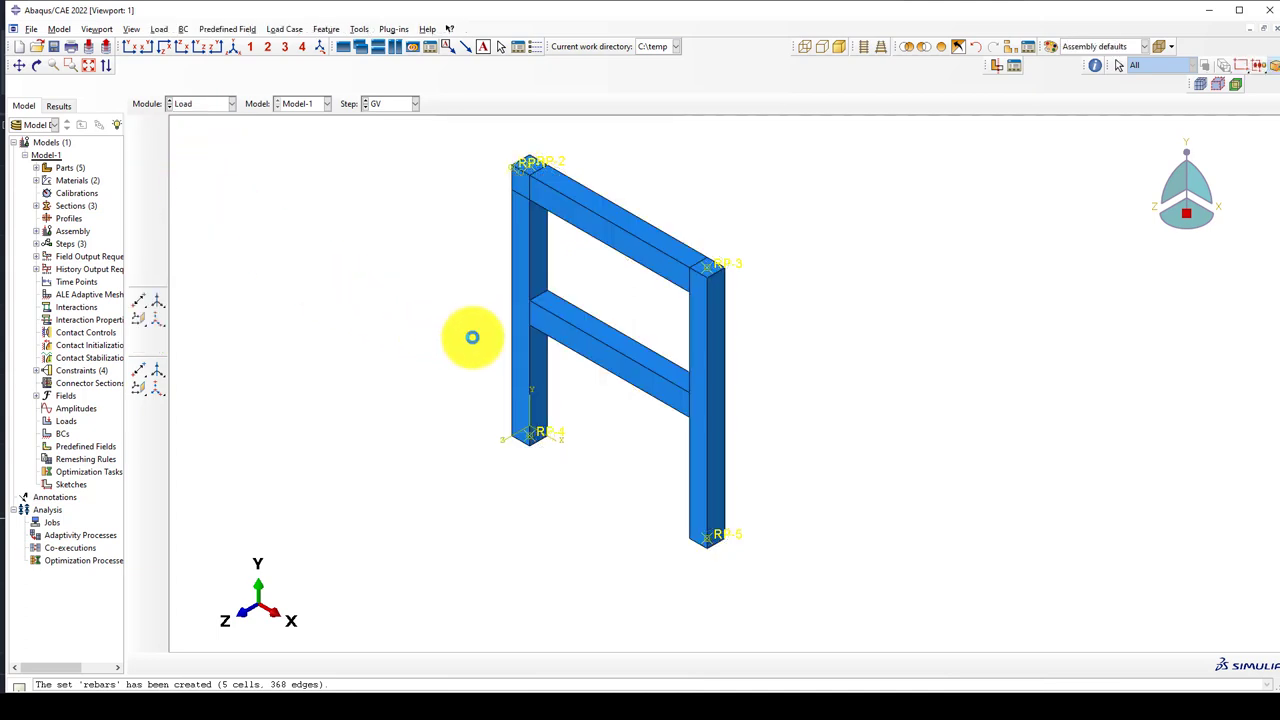
{"action": "scroll", "coordinate": [406, 266], "scroll_direction": "down", "scroll_amount": 1}
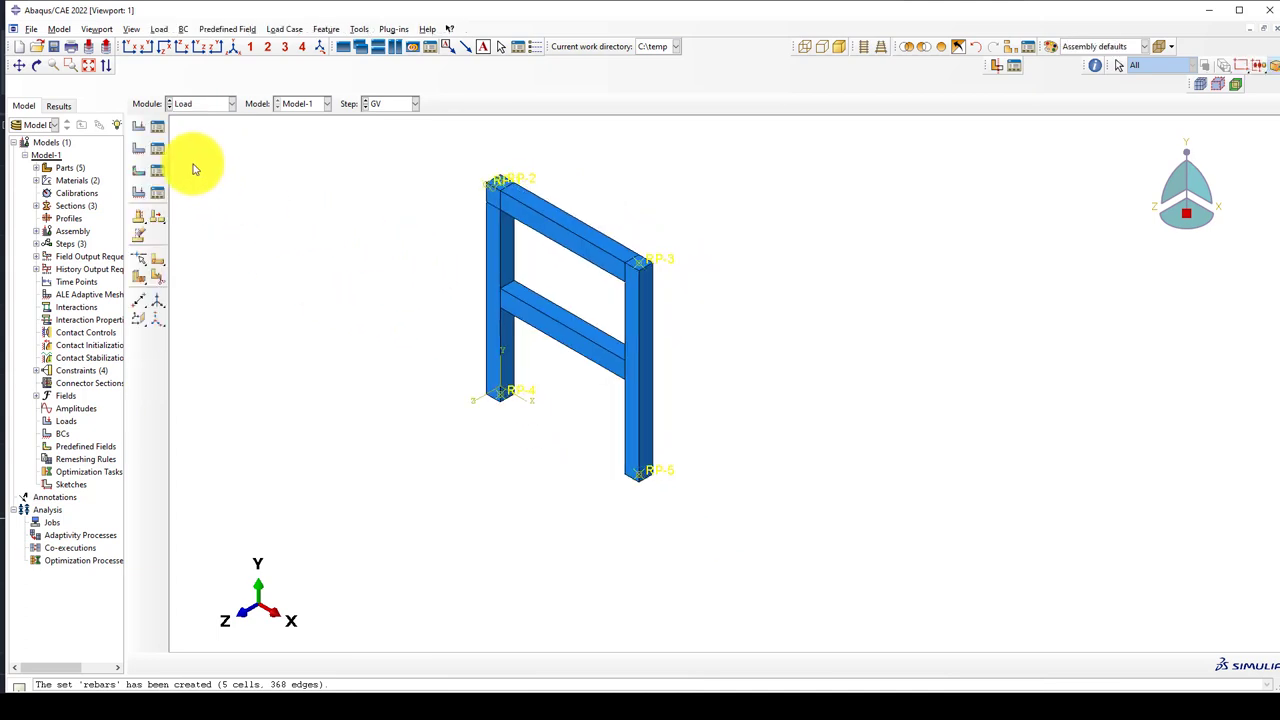
Step: Start a Displacement/Rotation boundary condition in the Initial step and assign the REaction set as its region
{"action": "left_click", "coordinate": [138, 150]}
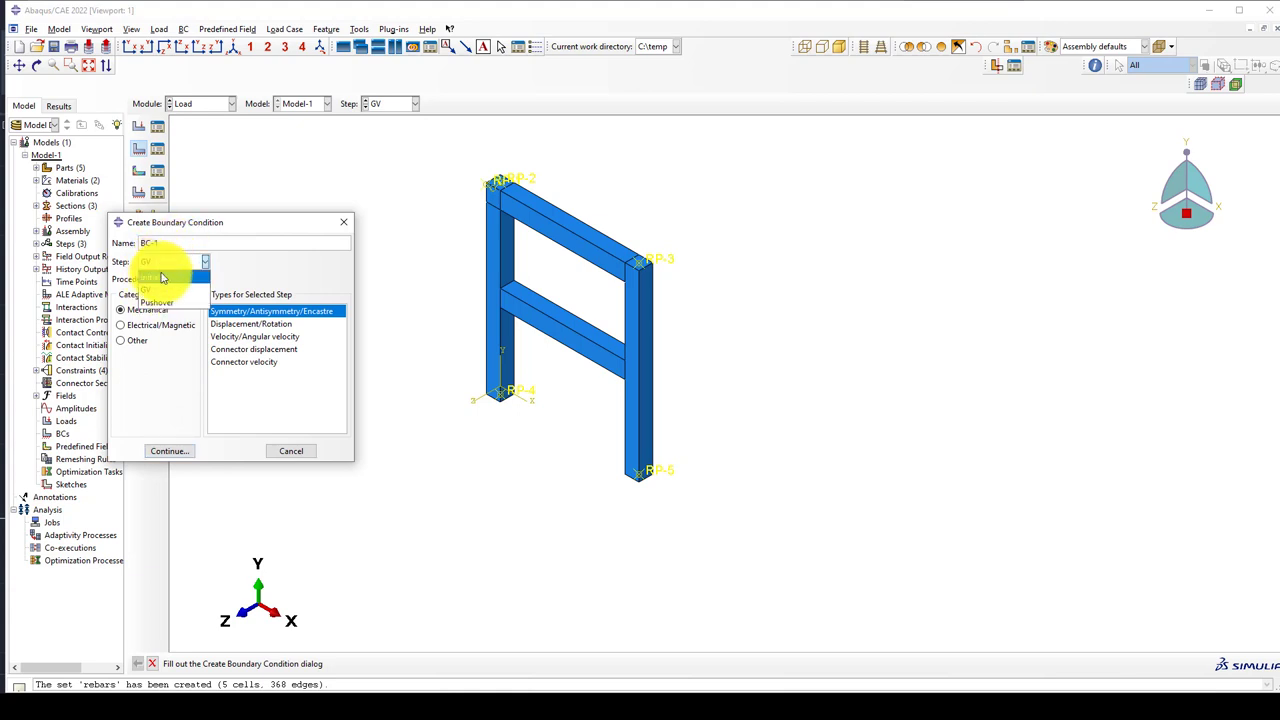
{"action": "left_click", "coordinate": [165, 275]}
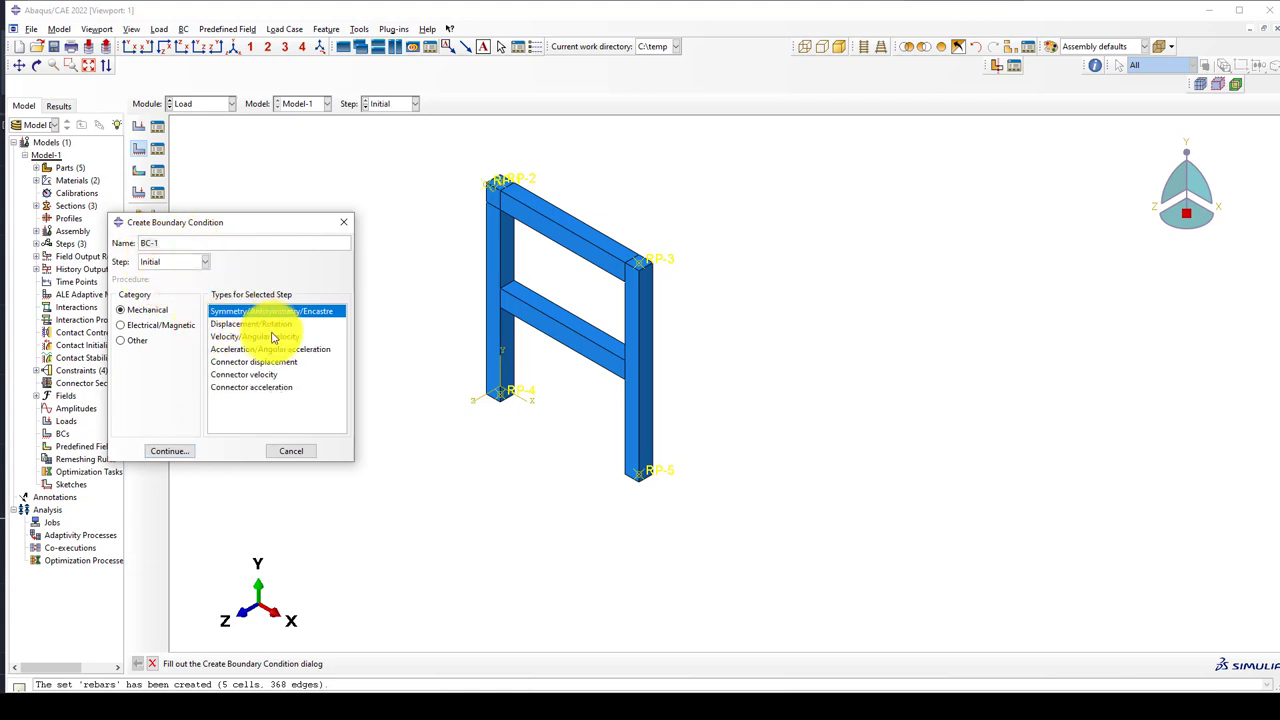
{"action": "left_click", "coordinate": [167, 452]}
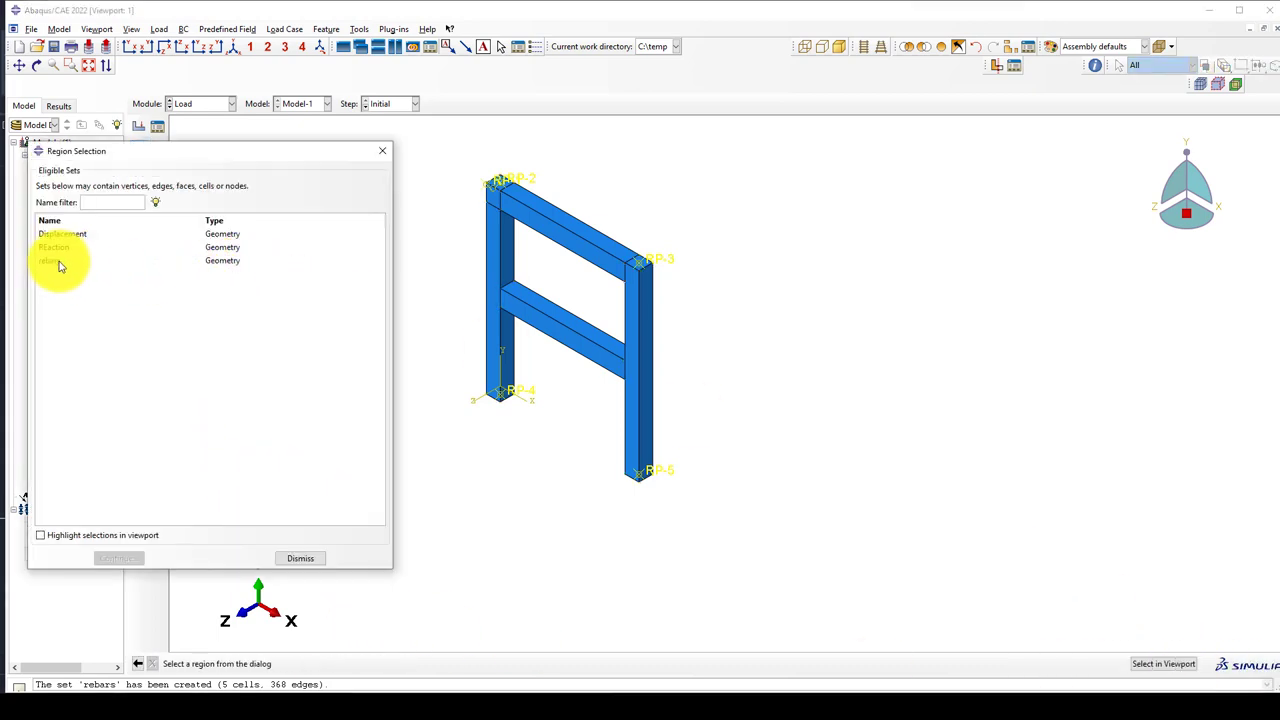
{"action": "left_click", "coordinate": [57, 249]}
{"action": "left_click", "coordinate": [110, 558]}
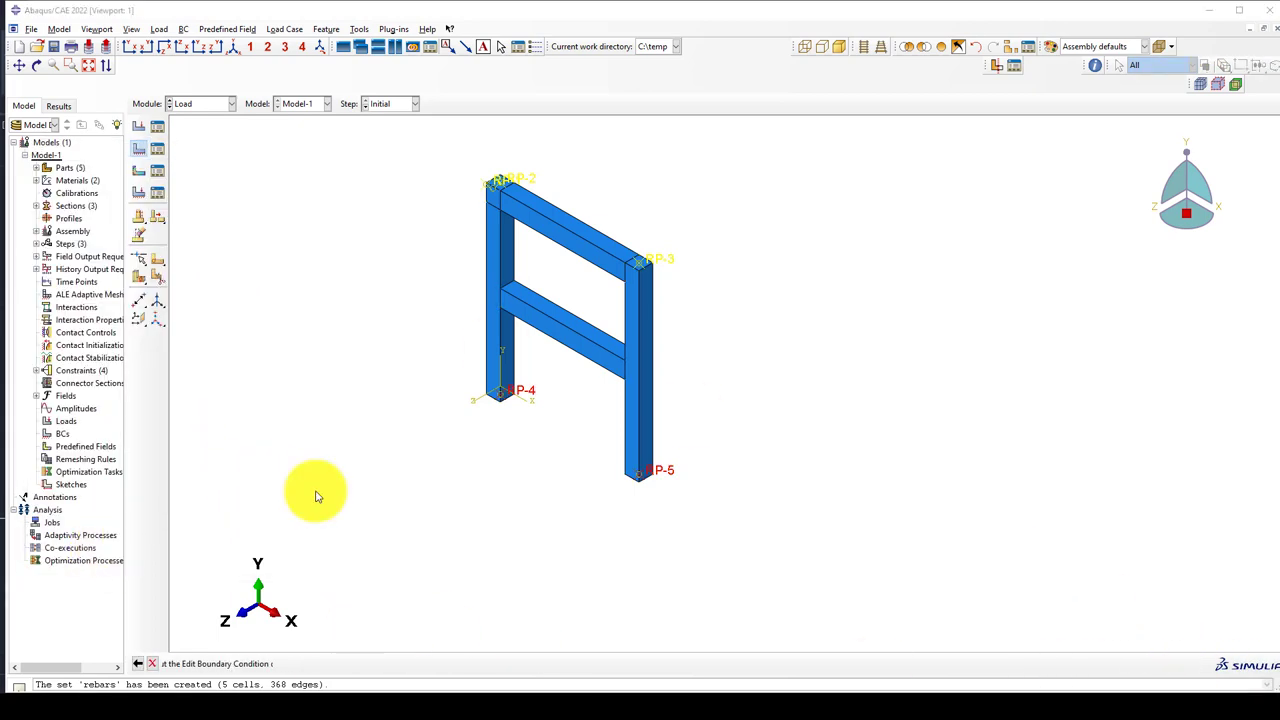
Step: Fix the column bases by constraining U1, U2, U3, UR1, UR2 and UR3 in the boundary condition
{"action": "left_click", "coordinate": [256, 289]}
{"action": "left_click", "coordinate": [256, 304]}
{"action": "left_click", "coordinate": [256, 320]}
{"action": "left_click", "coordinate": [256, 335]}
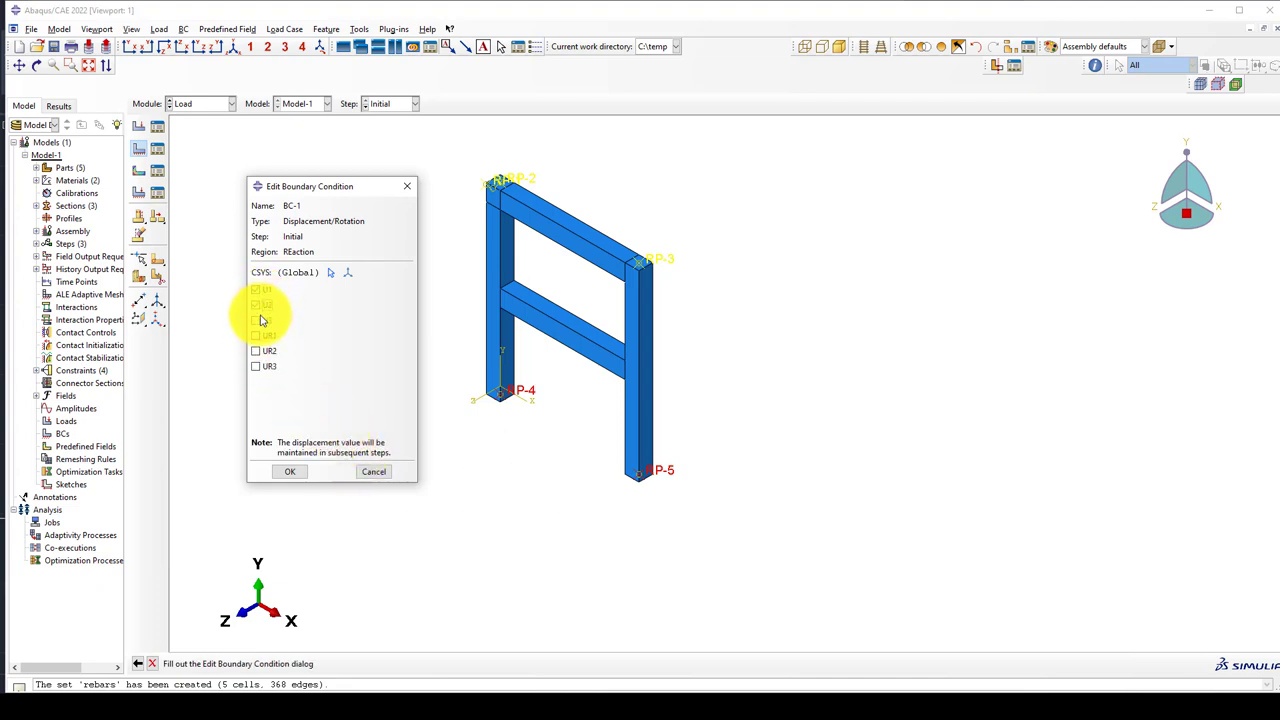
{"action": "left_click", "coordinate": [256, 351]}
{"action": "left_click", "coordinate": [256, 366]}
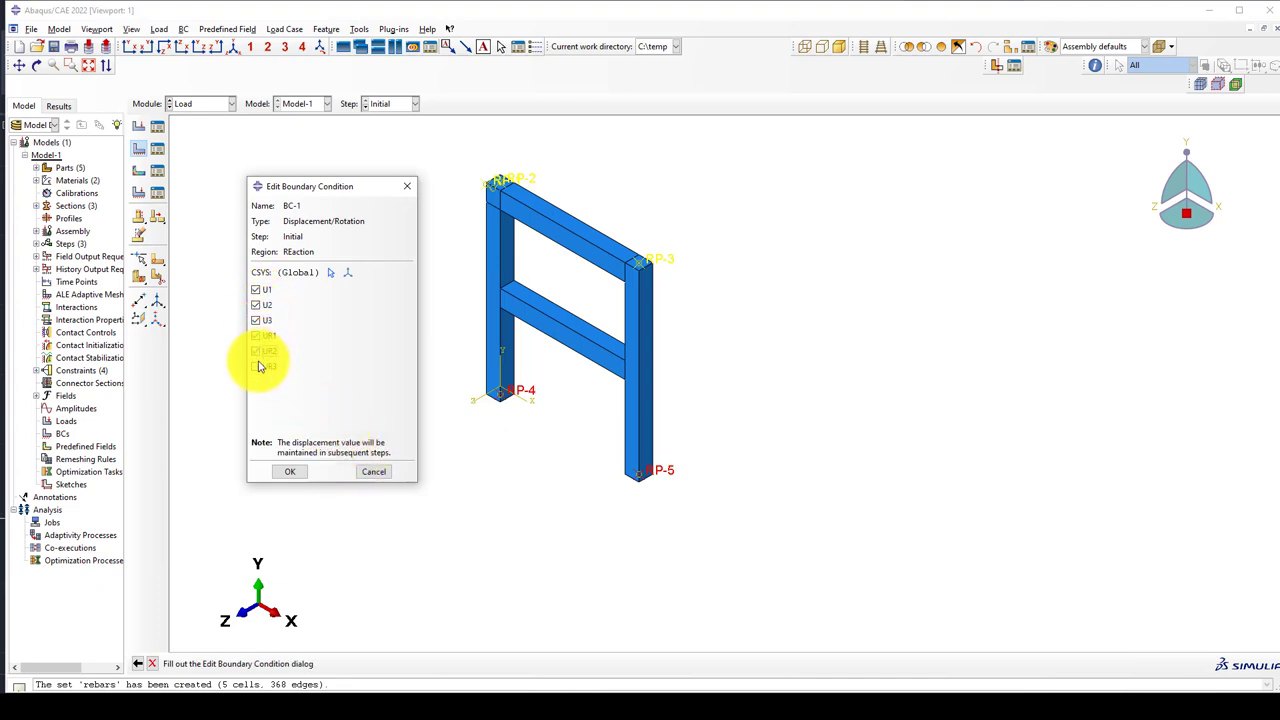
{"action": "left_click", "coordinate": [290, 471]}
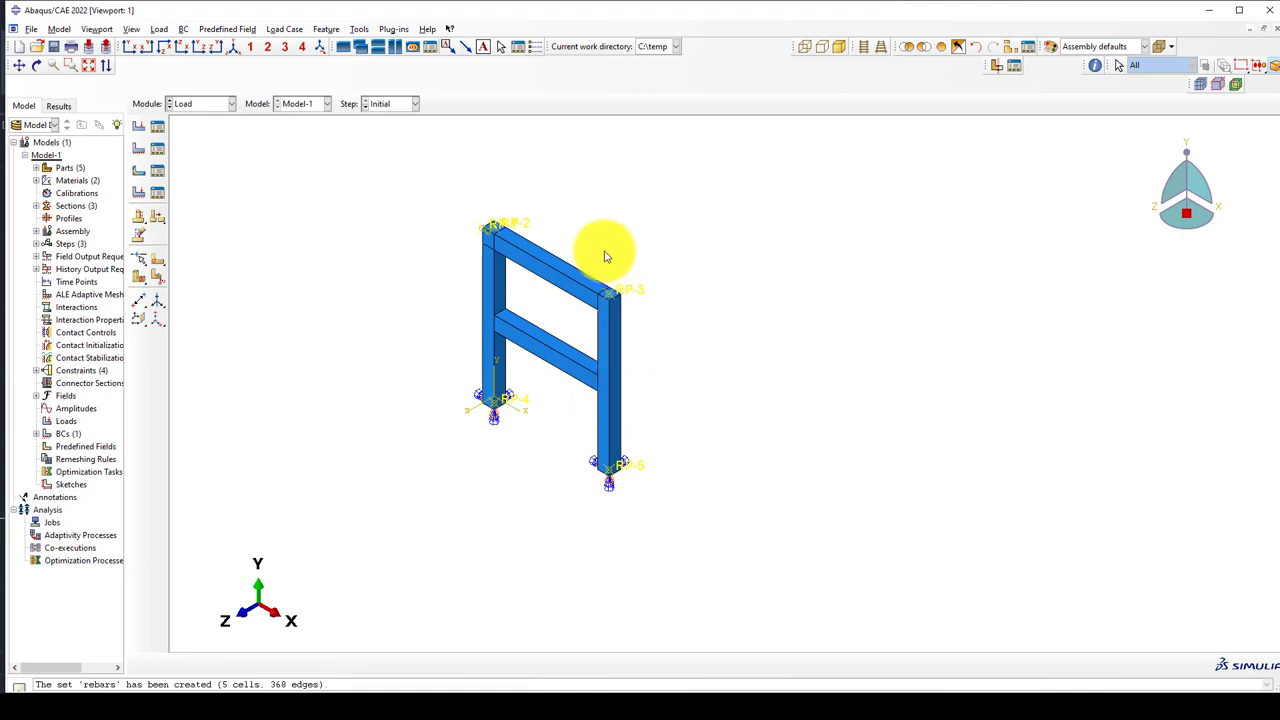
Step: Start a Displacement/Rotation boundary condition named Pushover in the Pushover step and assign the Displacement set as its region
{"action": "left_click", "coordinate": [138, 148]}
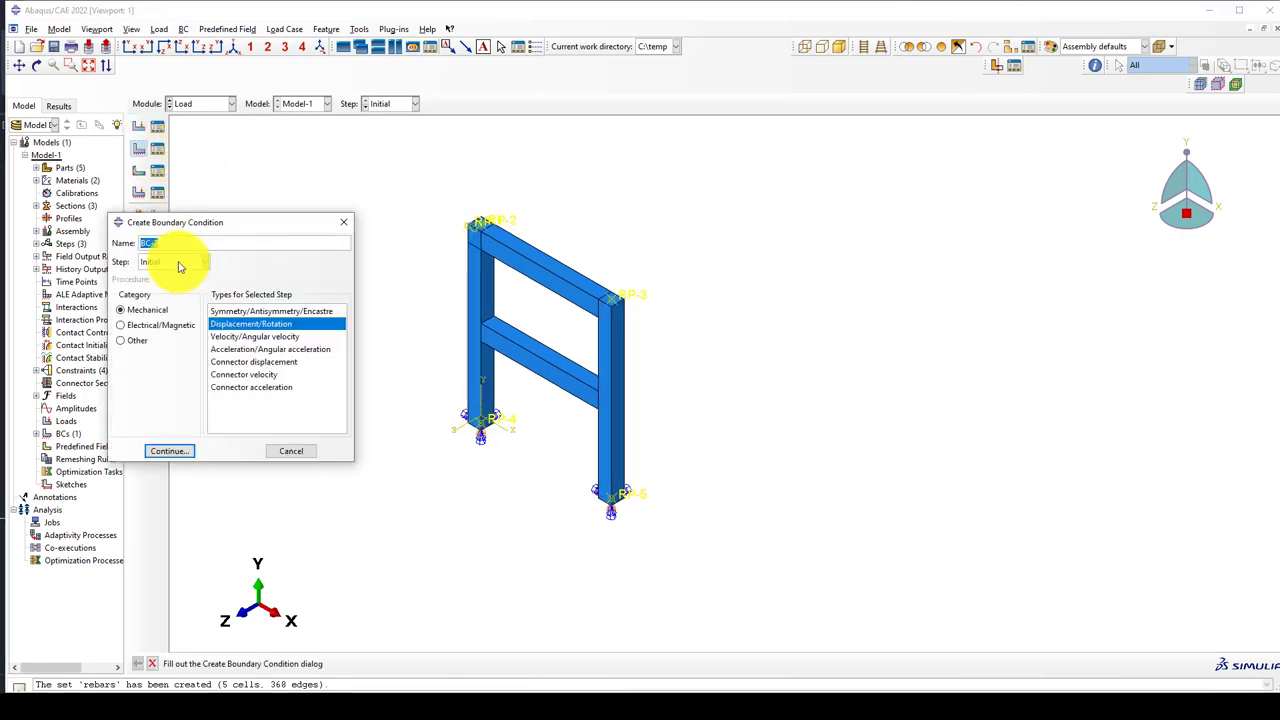
{"action": "left_click", "coordinate": [172, 261]}
{"action": "left_click", "coordinate": [175, 303]}
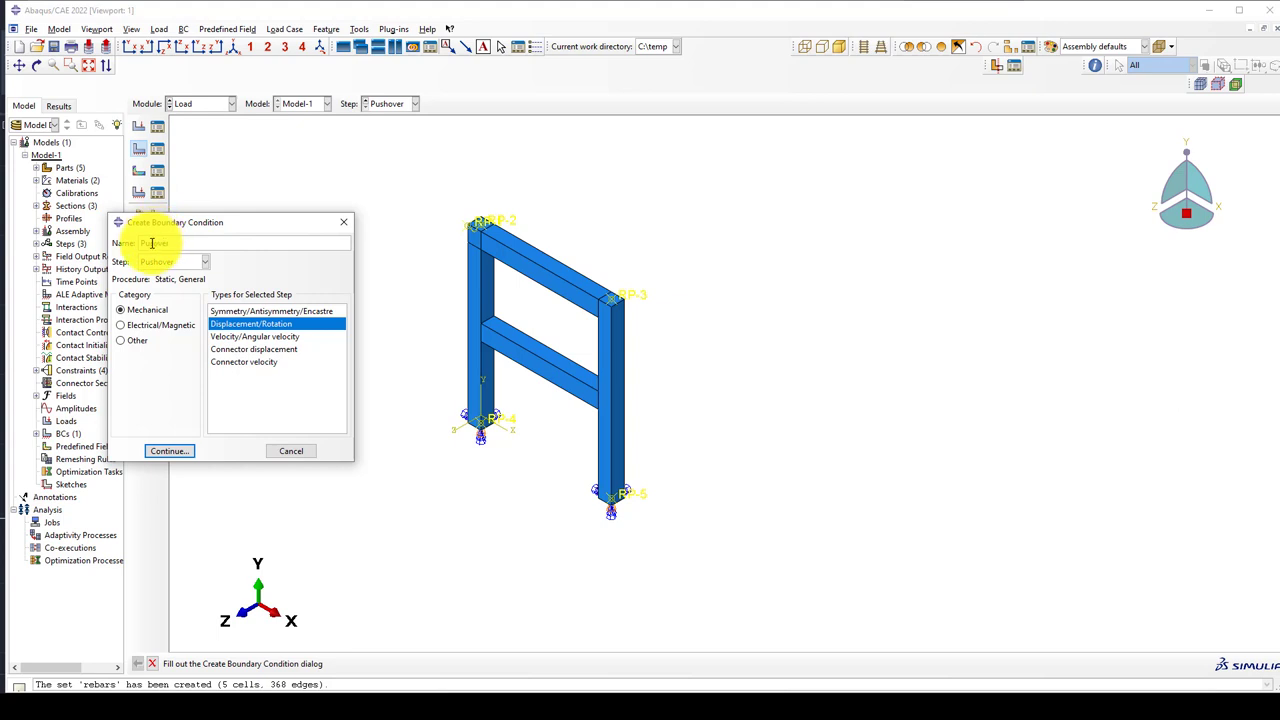
{"action": "left_click", "coordinate": [172, 451]}
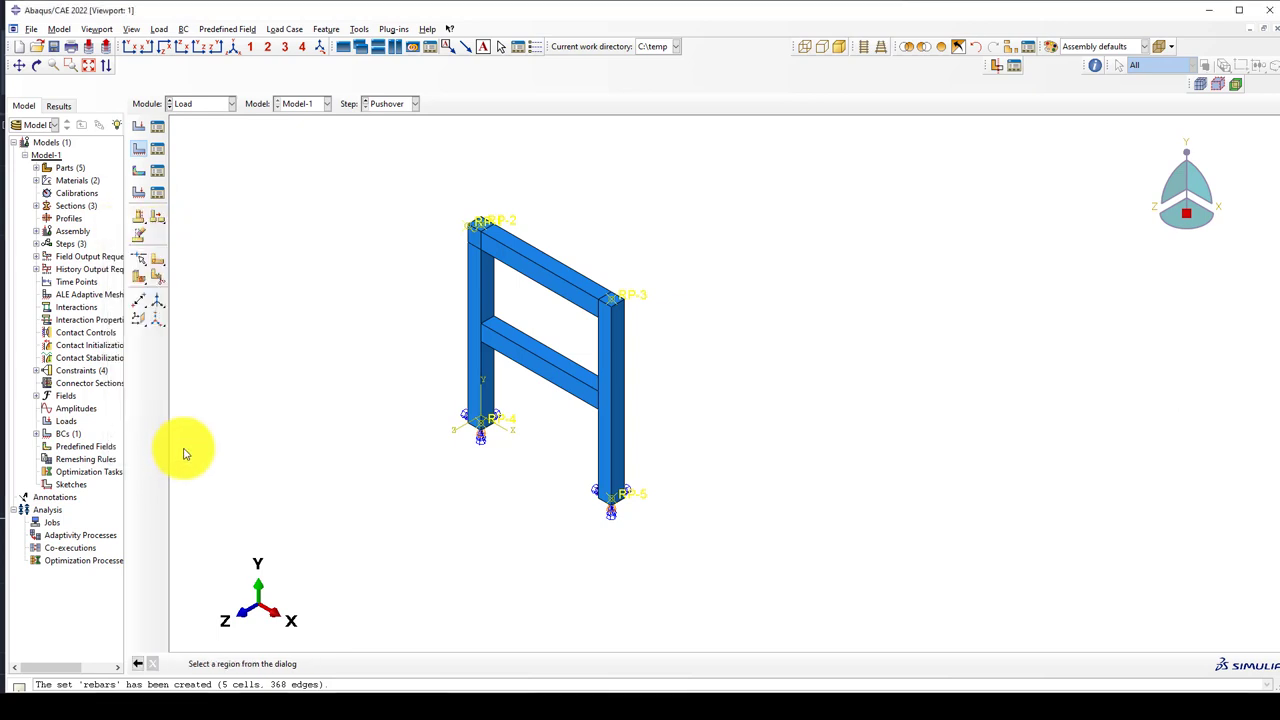
{"action": "left_click", "coordinate": [62, 236]}
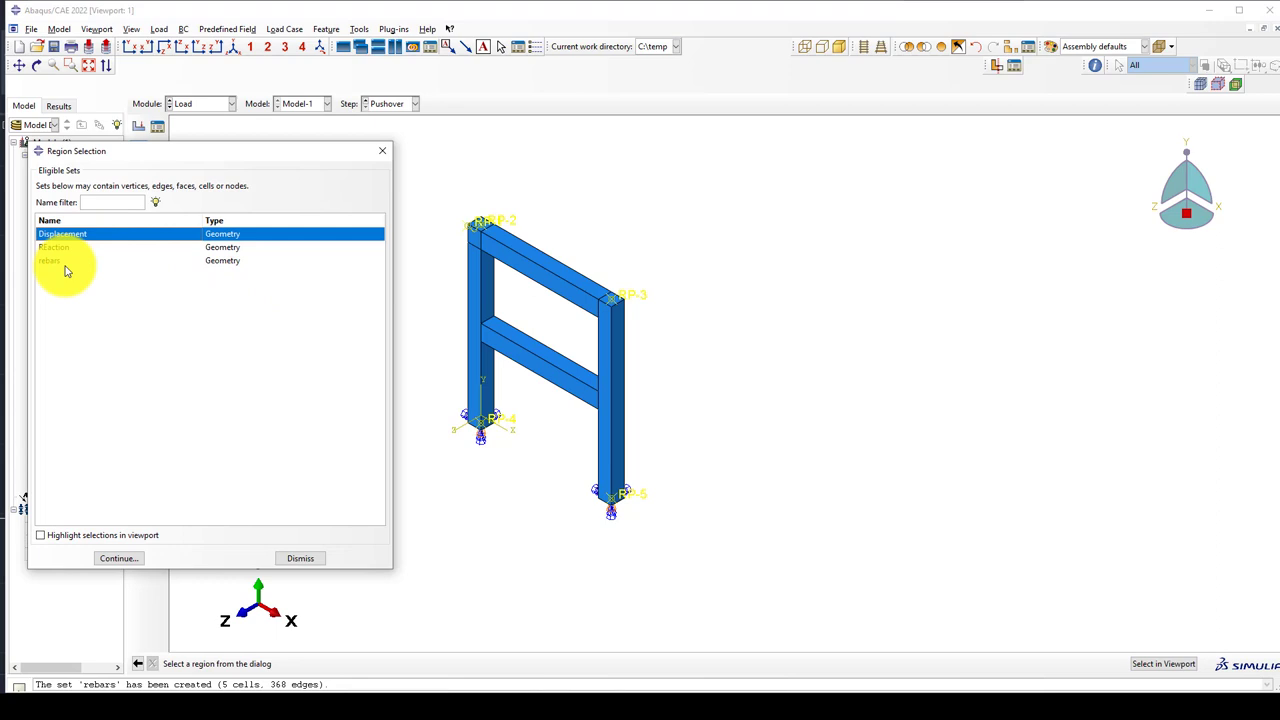
{"action": "left_click", "coordinate": [130, 557]}
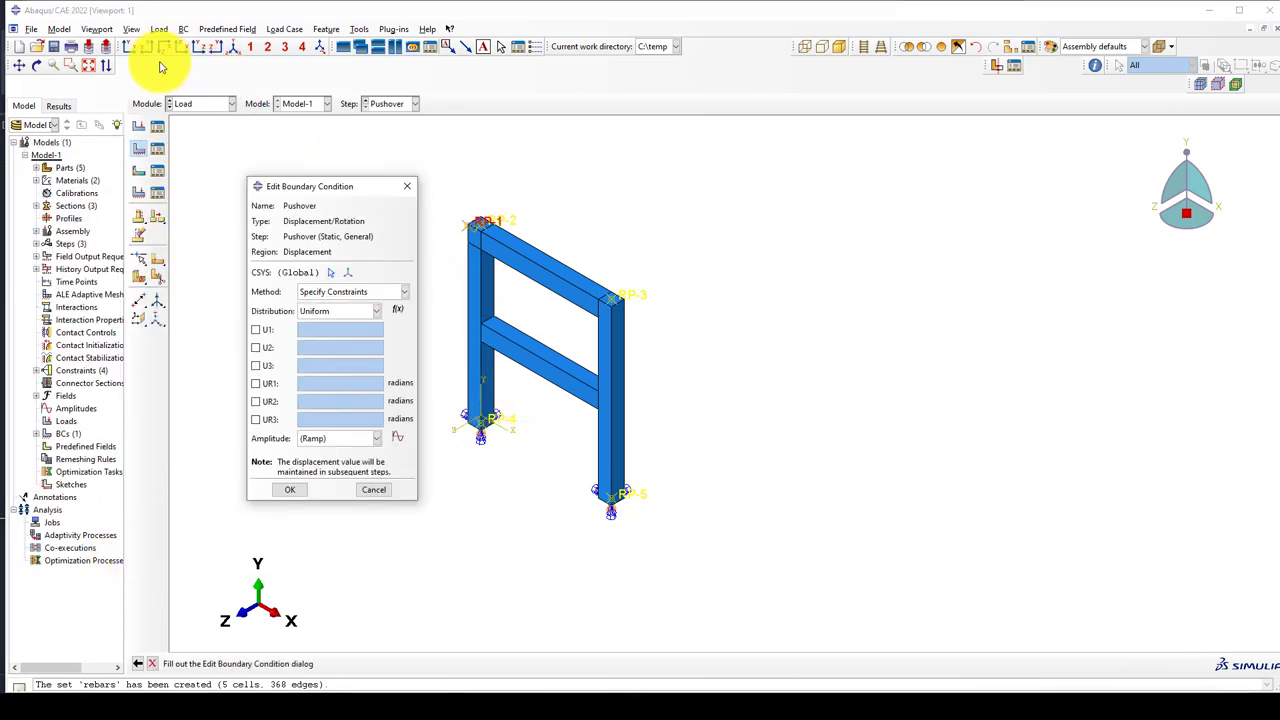
Step: Set the U1 displacement of the Pushover boundary condition to 50 and confirm it
{"action": "left_click", "coordinate": [262, 331]}
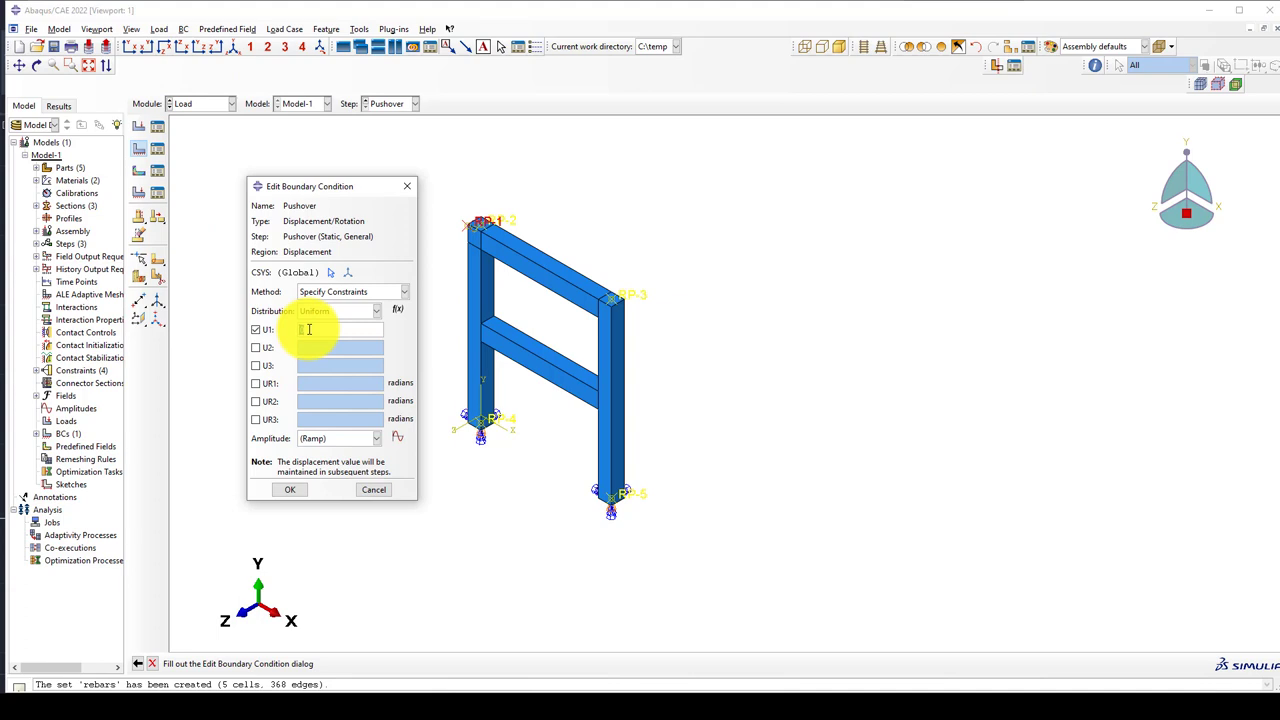
{"action": "type", "text": "50"}
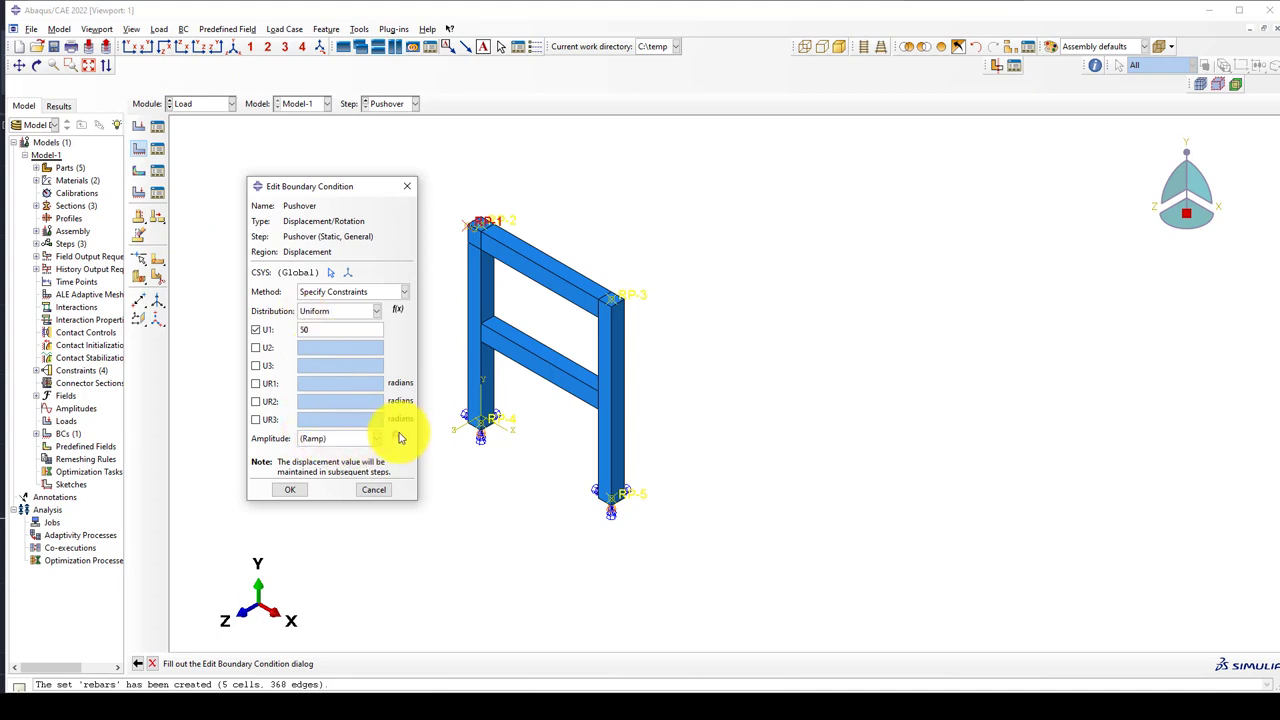
{"action": "left_click", "coordinate": [291, 490]}
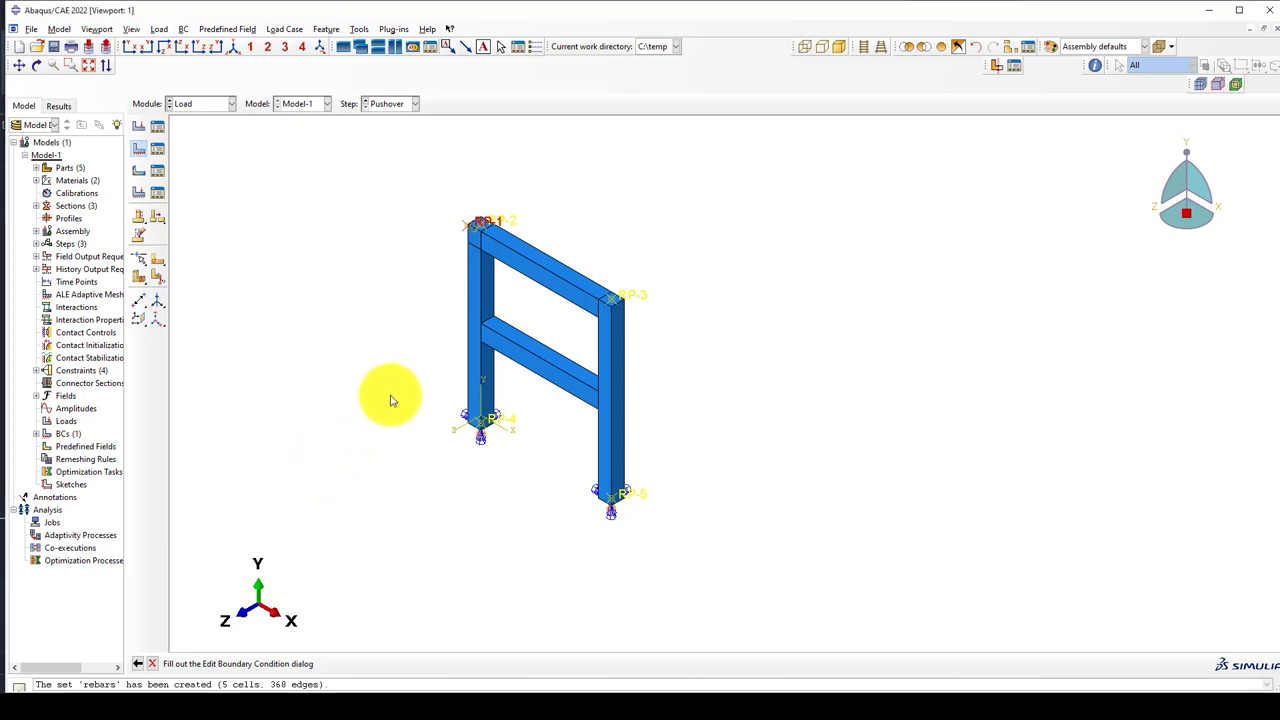
{"action": "left_click", "coordinate": [127, 48]}
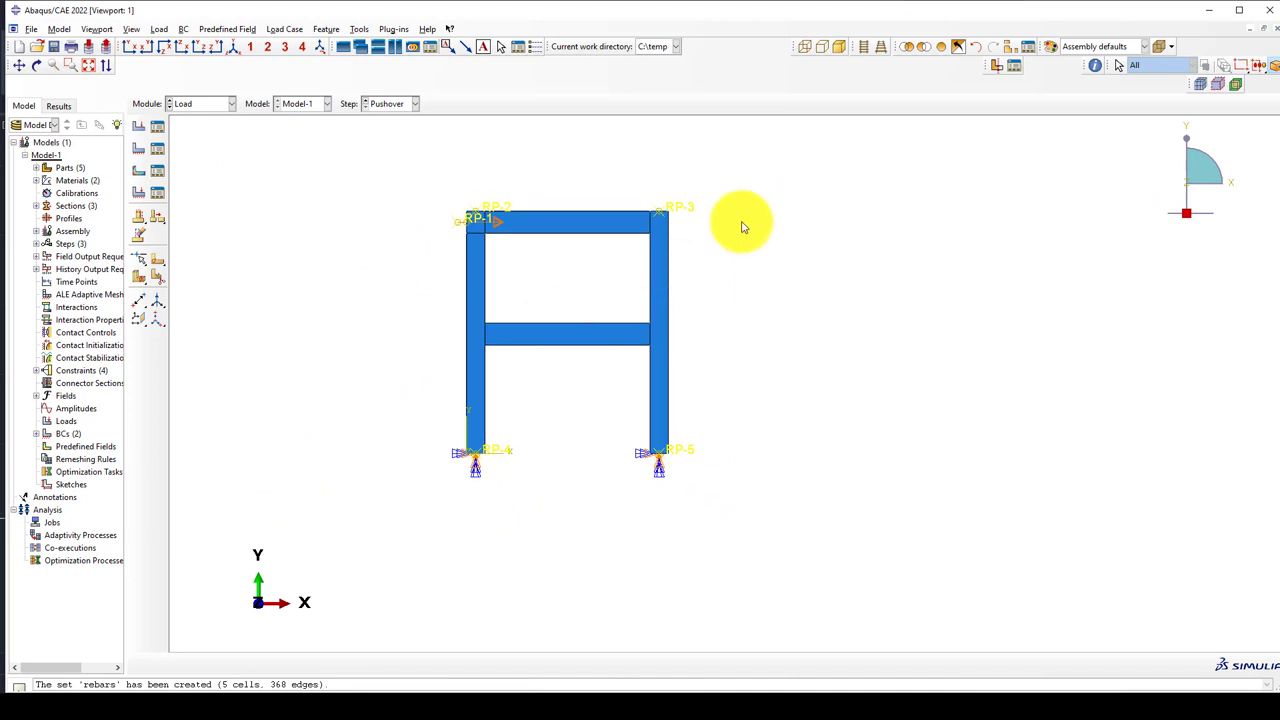
{"action": "scroll", "coordinate": [682, 233], "scroll_direction": "up", "scroll_amount": 1}
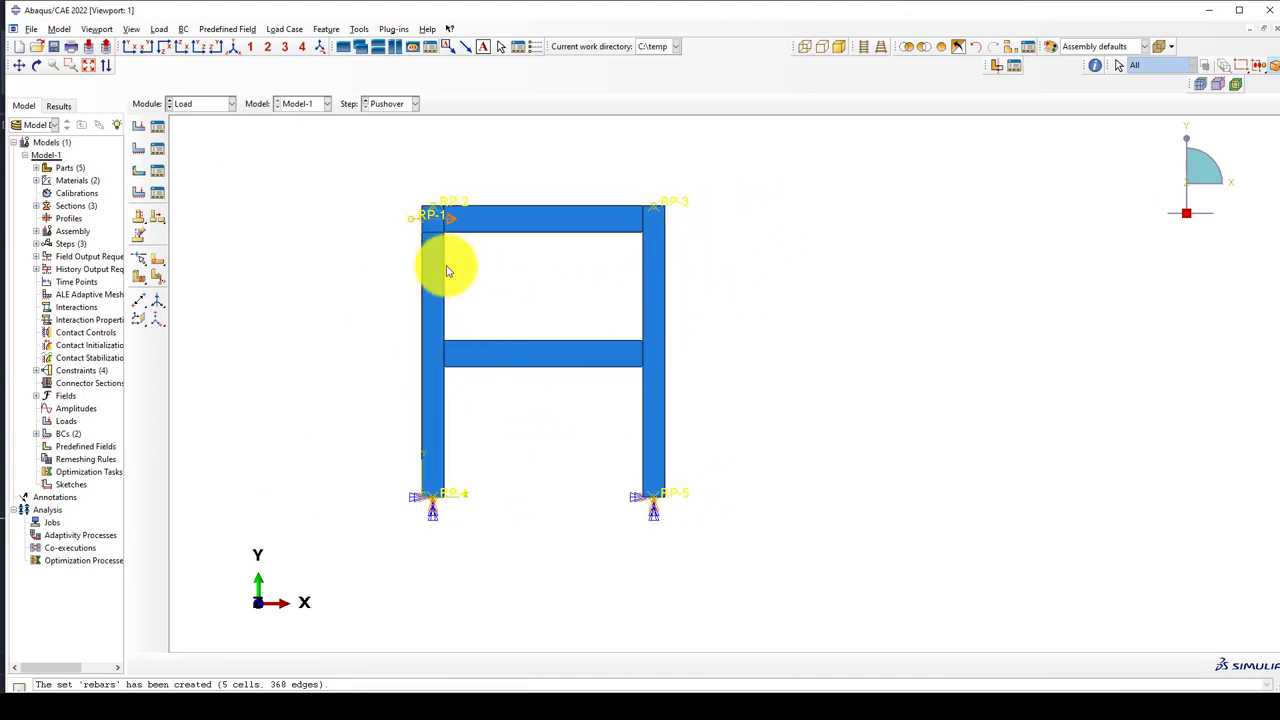
{"action": "scroll", "coordinate": [557, 329], "scroll_direction": "down", "scroll_amount": 1}
{"action": "scroll", "coordinate": [529, 337], "scroll_direction": "up", "scroll_amount": 1}
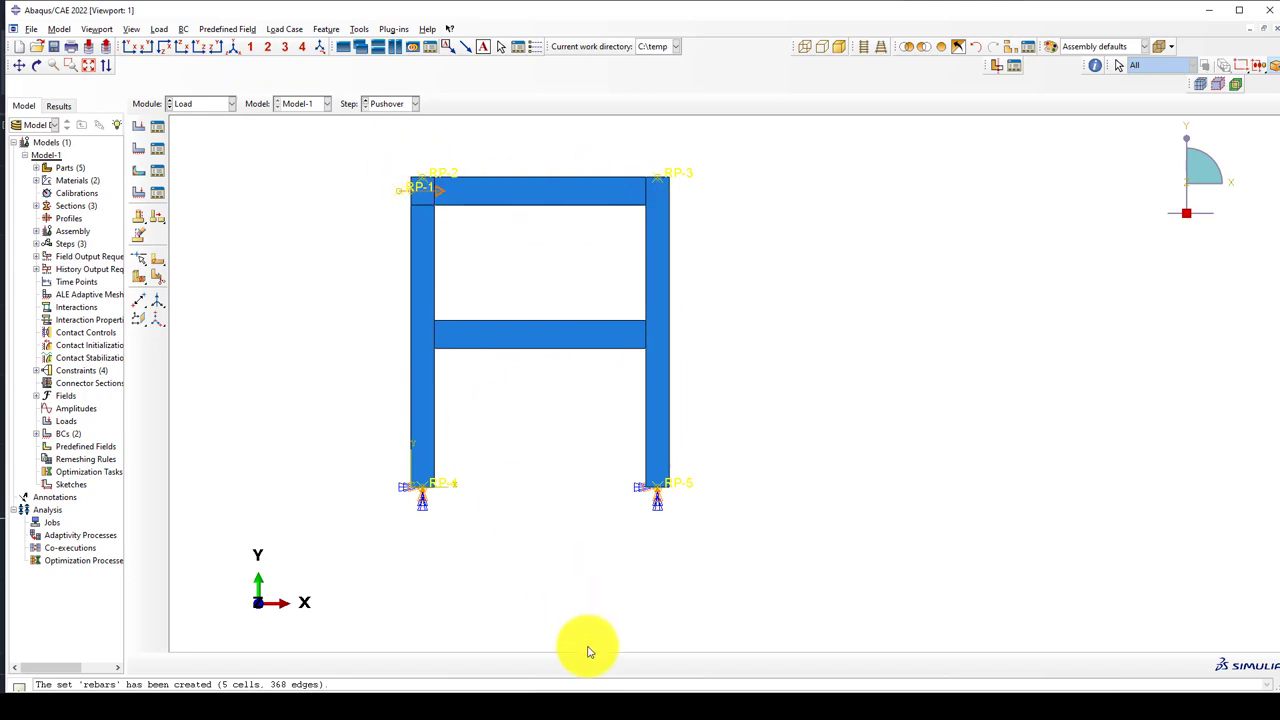
Step: Switch to Excel and enter 100000N in cell A1 and the column area formula =200*200 in cell C1
{"action": "left_click", "coordinate": [446, 698]}
{"action": "left_click", "coordinate": [503, 264]}
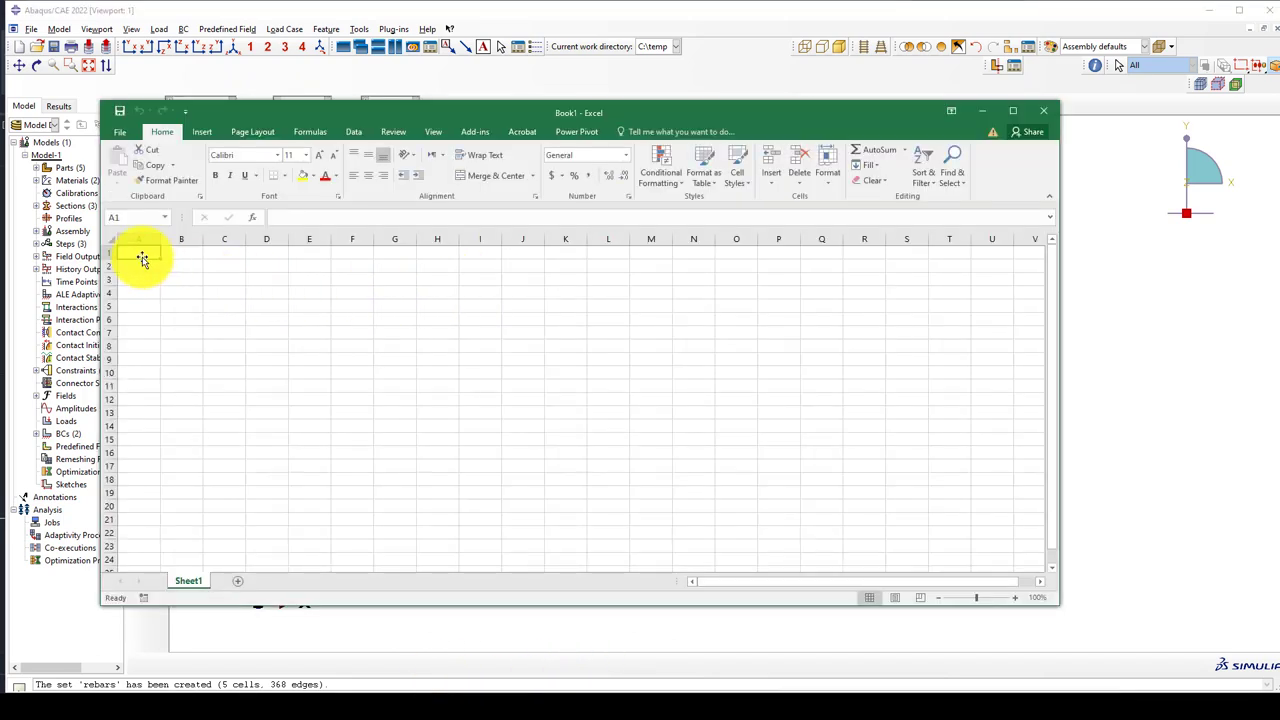
{"action": "type", "text": "10"}
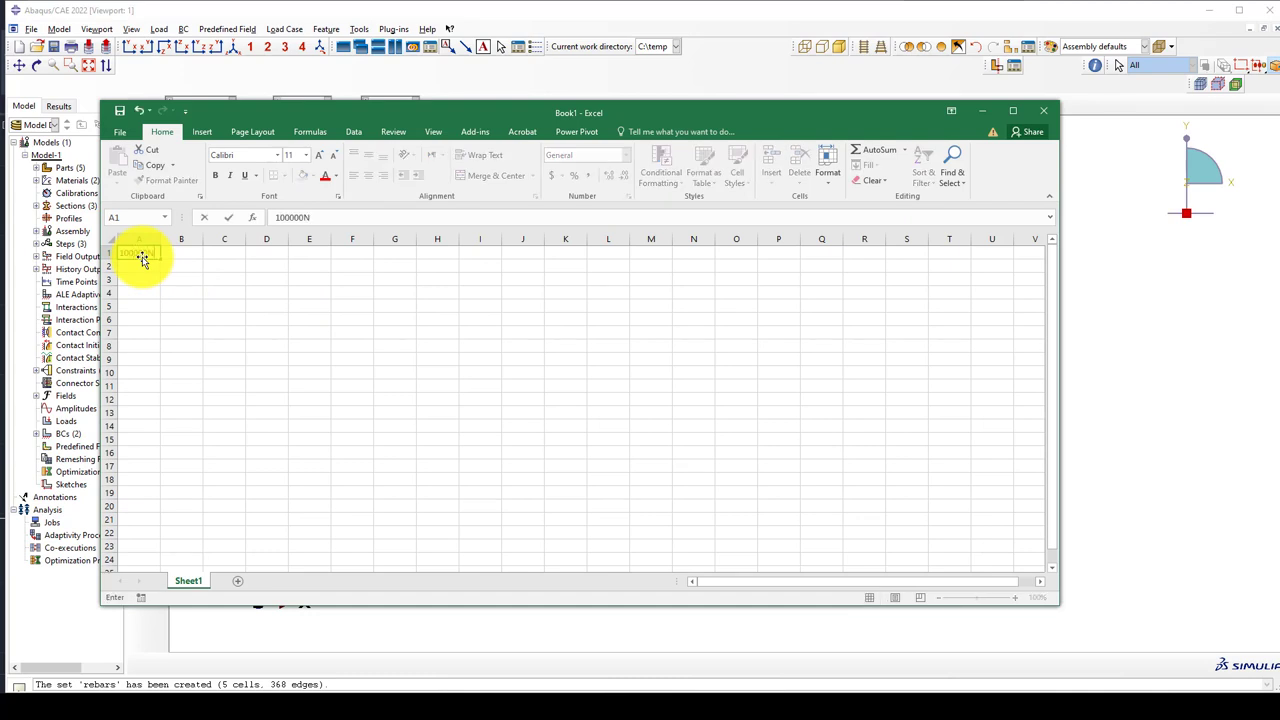
{"action": "type", "text": "0000N"}
{"action": "left_click", "coordinate": [215, 259]}
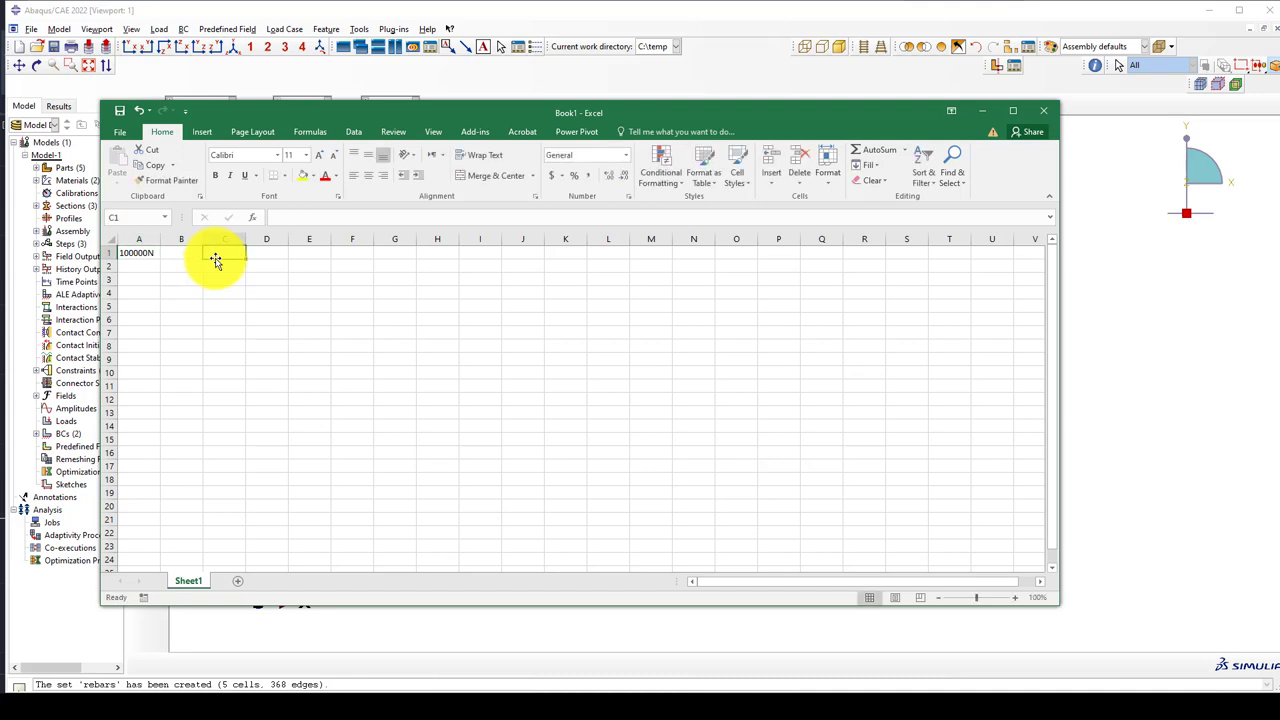
{"action": "type", "text": "200*200"}
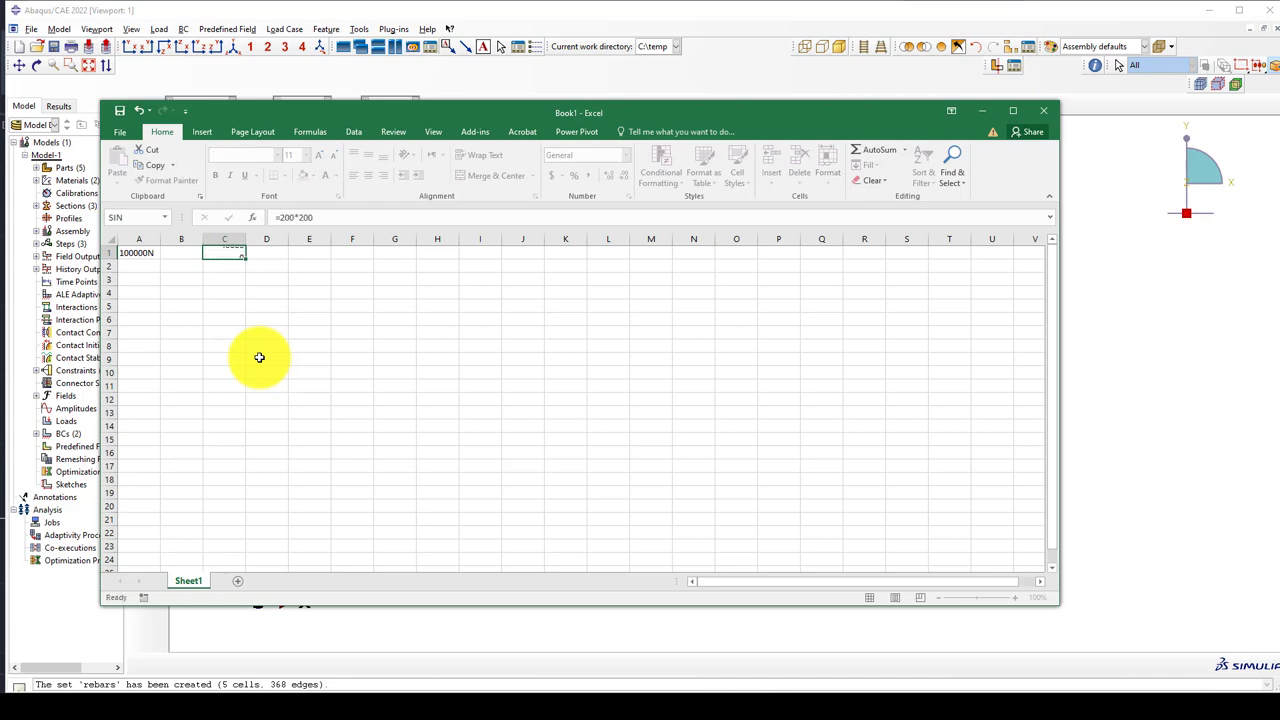
{"action": "key", "text": "Return"}
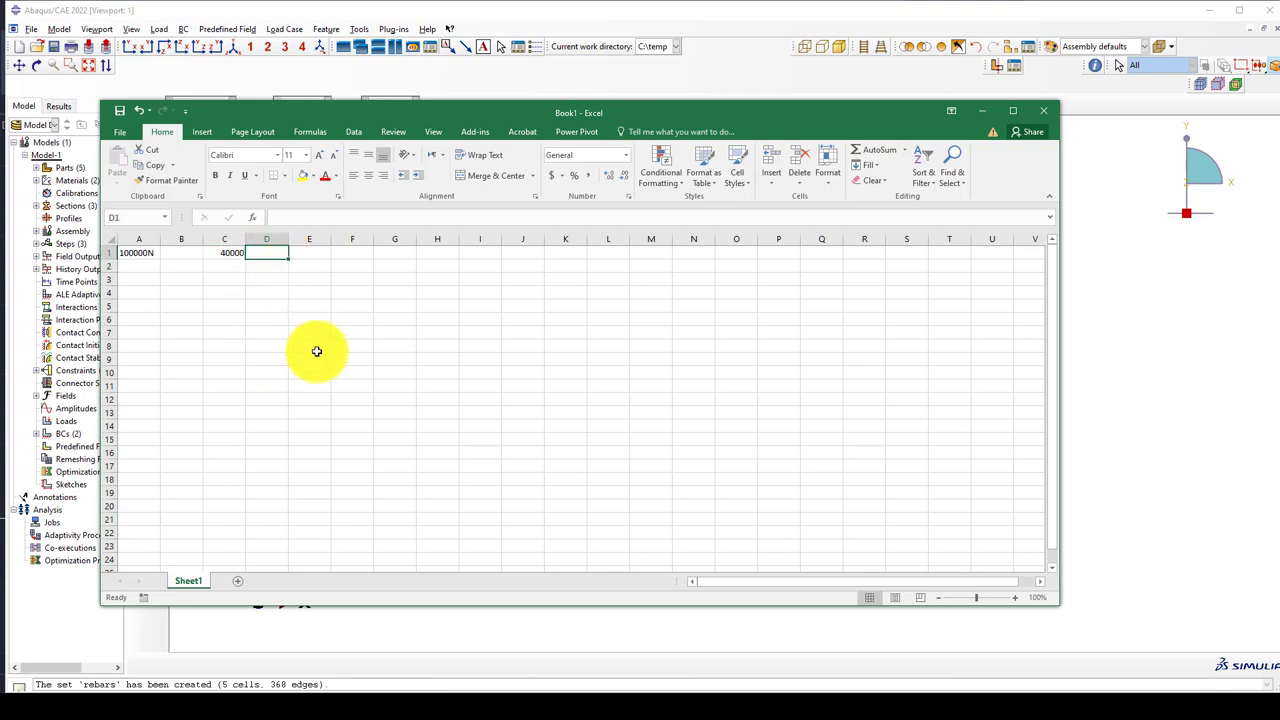
Step: Calculate the pressure in cell D1 with the formula =A1/C1 and widen column D
{"action": "type", "text": "="}
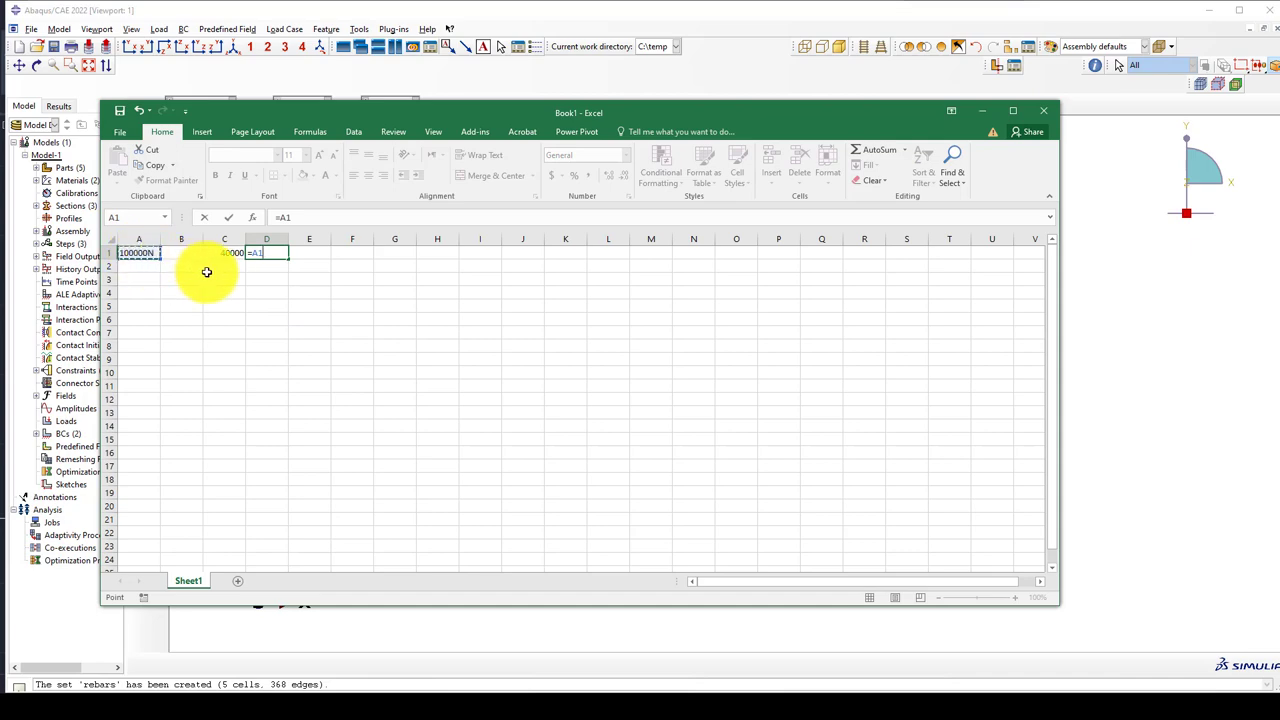
{"action": "left_click", "coordinate": [218, 253]}
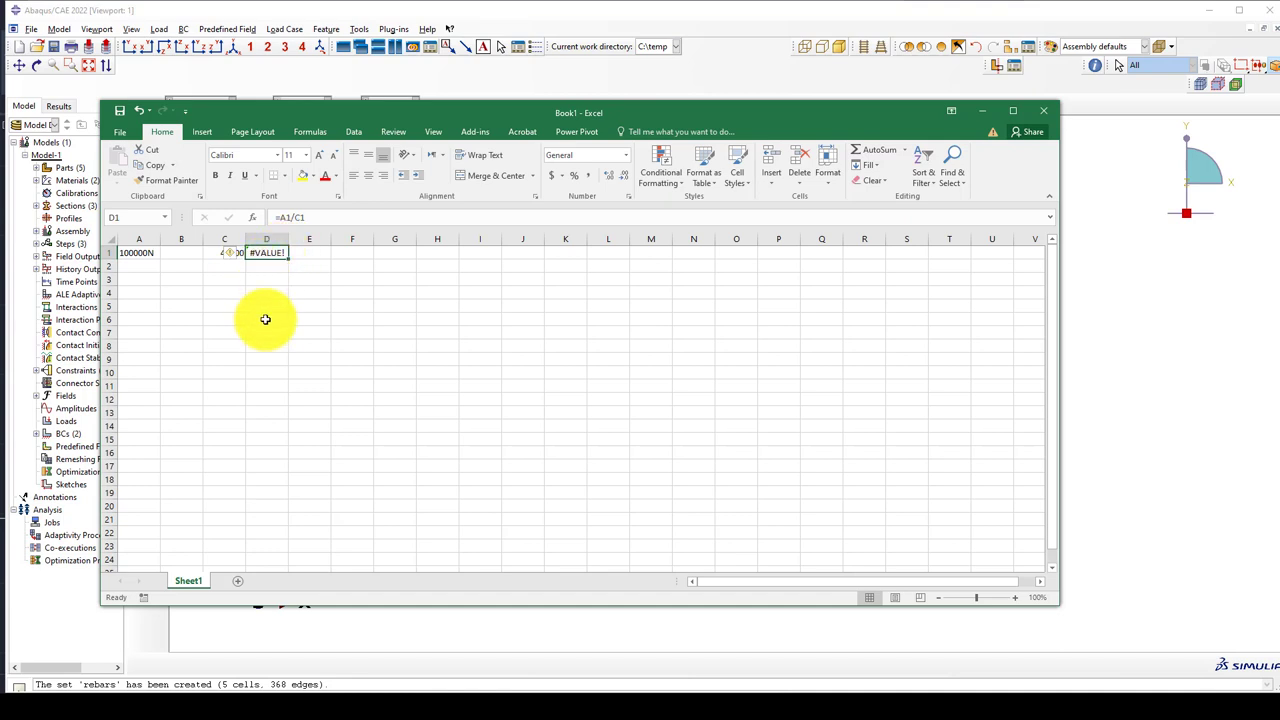
{"action": "left_click_drag", "start_coordinate": [288, 236], "coordinate": [331, 251]}
{"action": "left_click", "coordinate": [283, 290]}
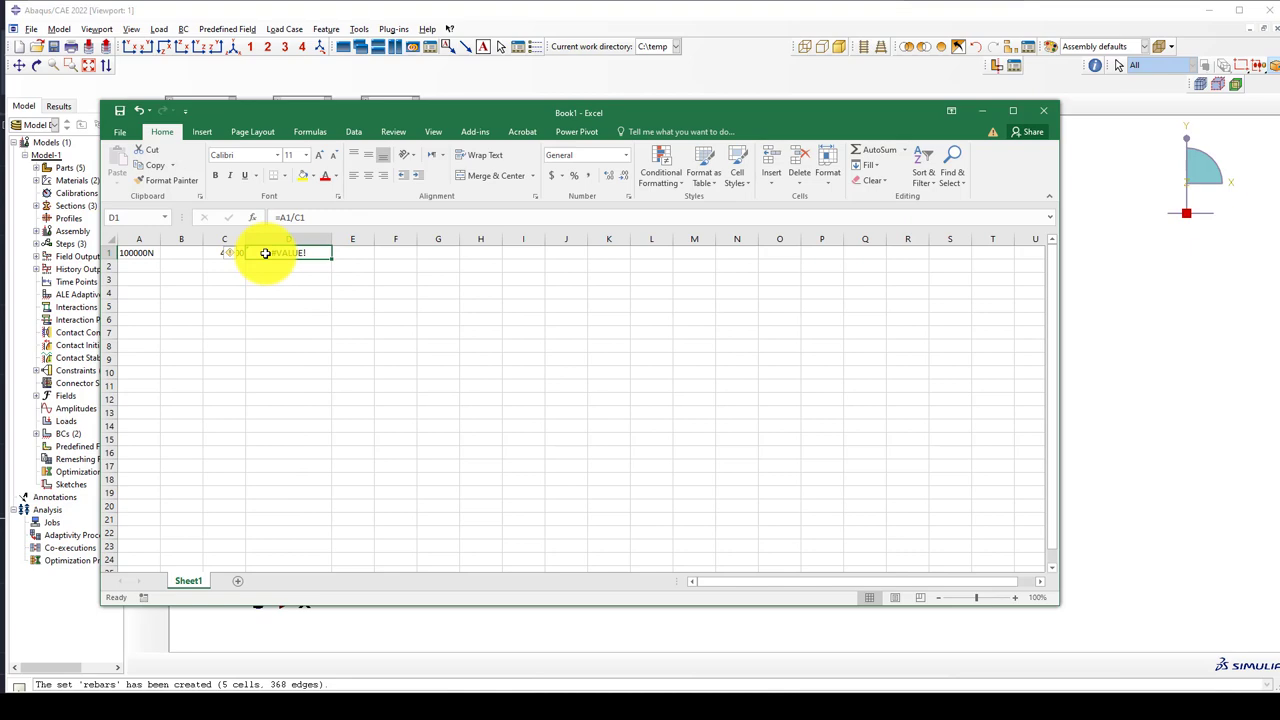
{"action": "type", "text": "="}
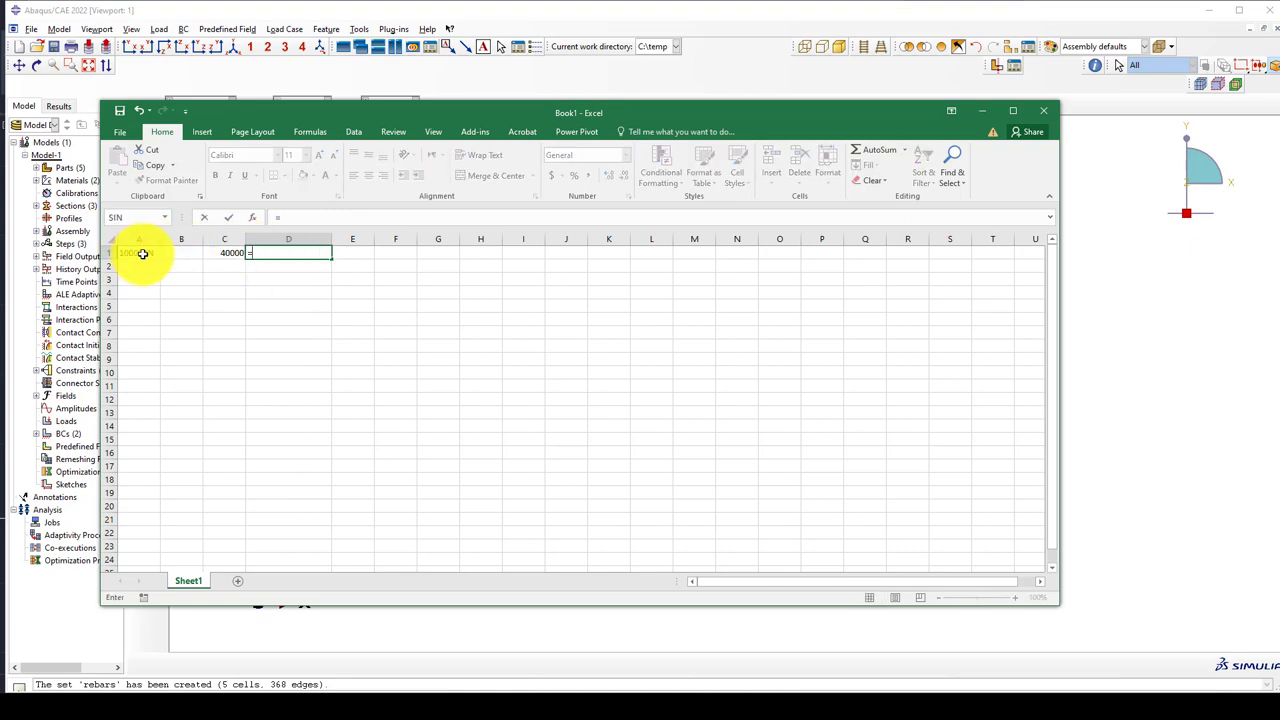
{"action": "type", "text": "A1/C1"}
{"action": "key", "text": "ctrl+Return"}
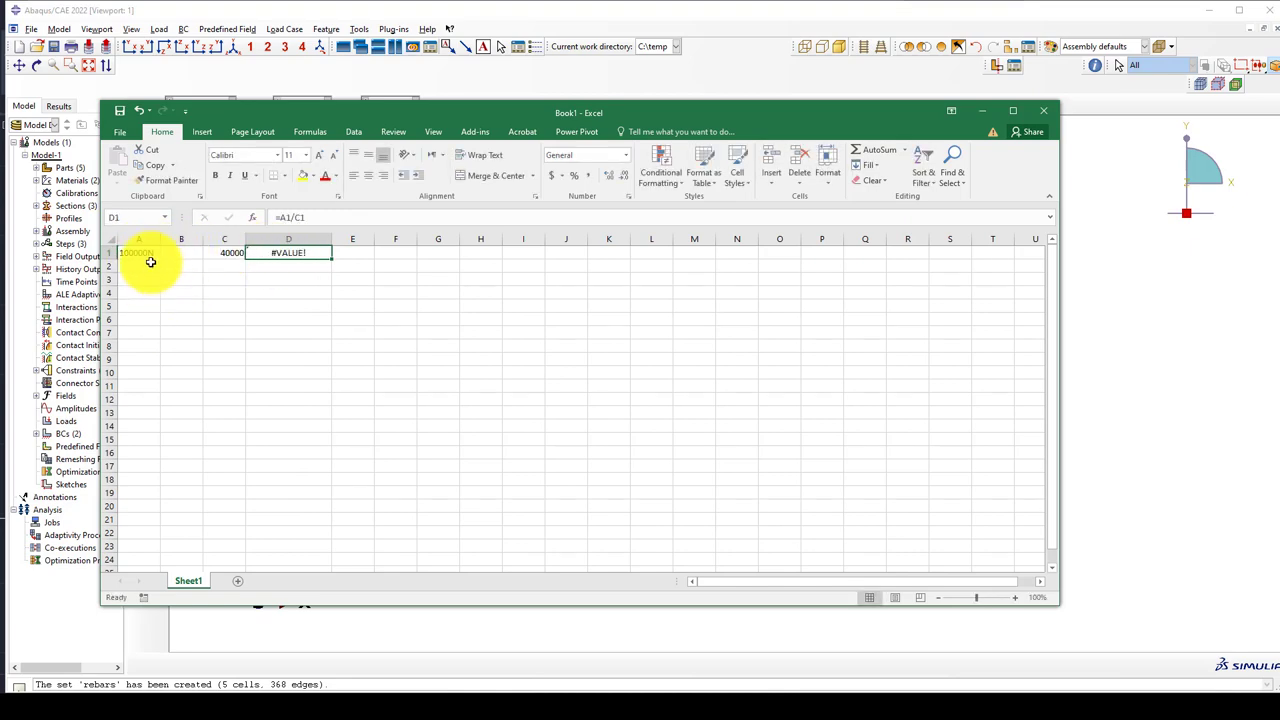
Step: Remove the unit from cell A1 so it holds the plain number 100000, and return to Abaqus/CAE
{"action": "double_click", "coordinate": [157, 253]}
{"action": "key", "text": "Return"}
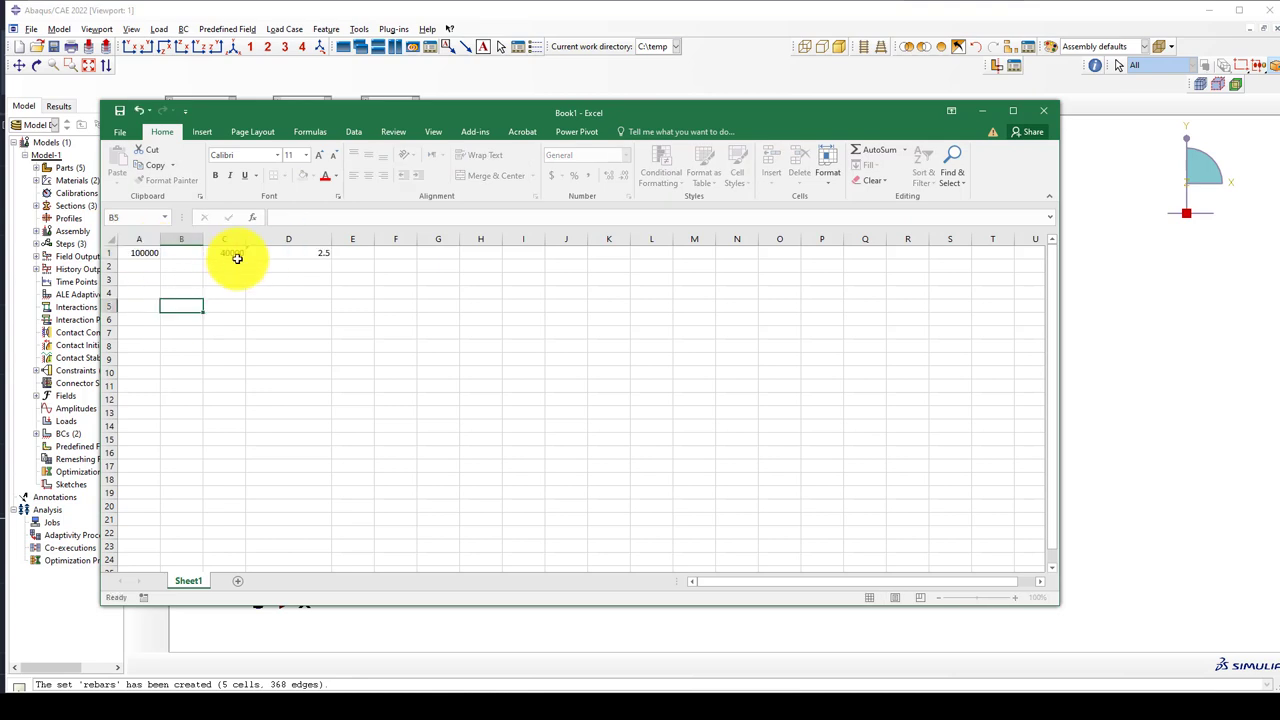
{"action": "left_click", "coordinate": [300, 255]}
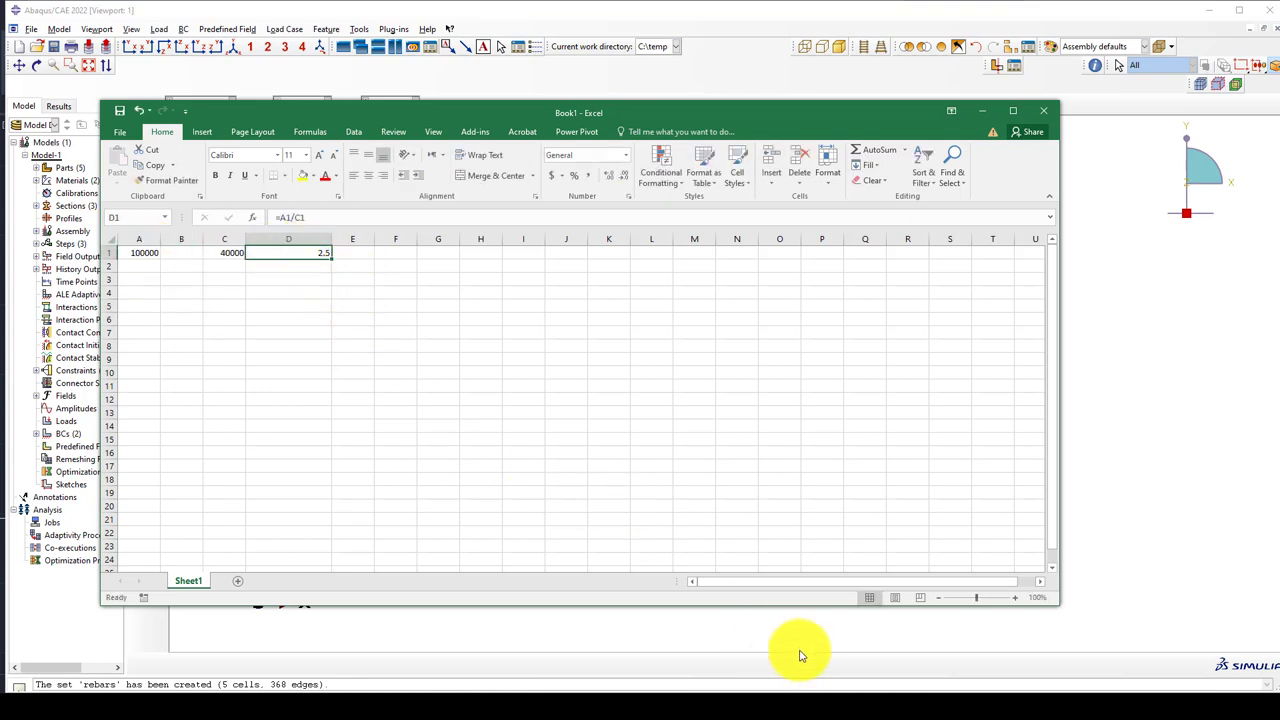
{"action": "left_click", "coordinate": [810, 686]}
{"action": "left_click", "coordinate": [718, 149]}
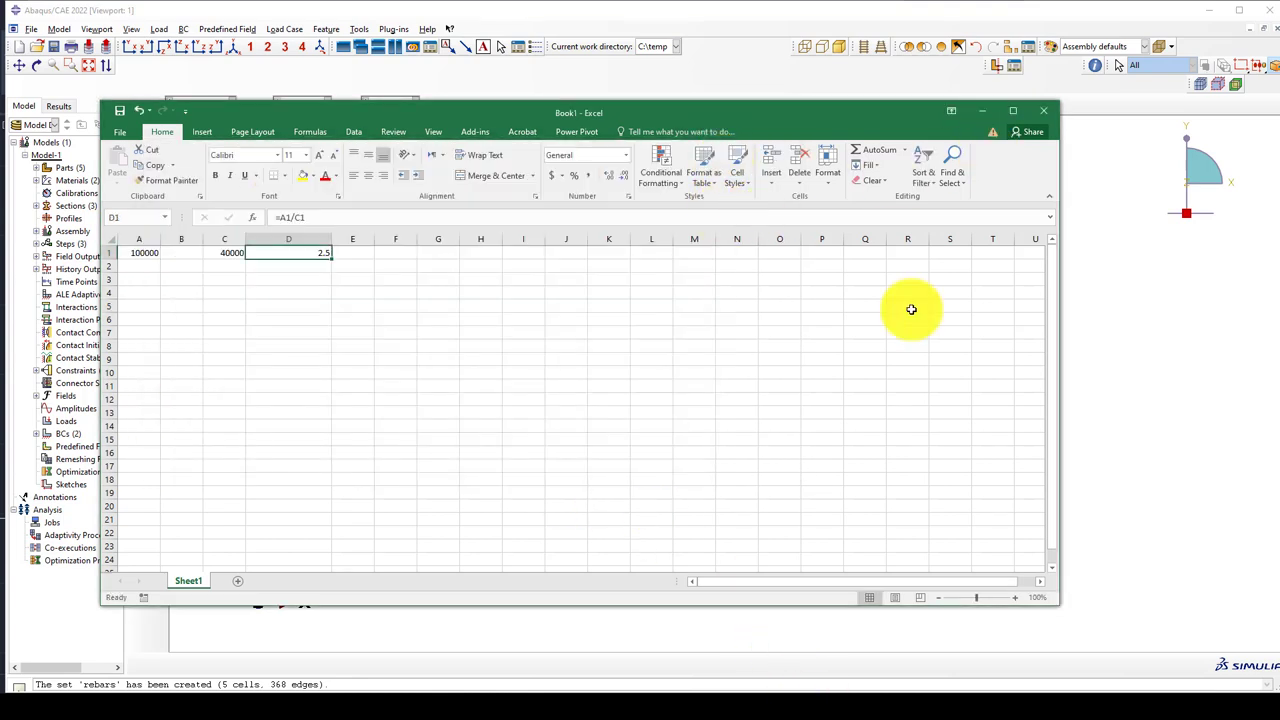
{"action": "left_click", "coordinate": [812, 687]}
{"action": "left_click", "coordinate": [745, 690]}
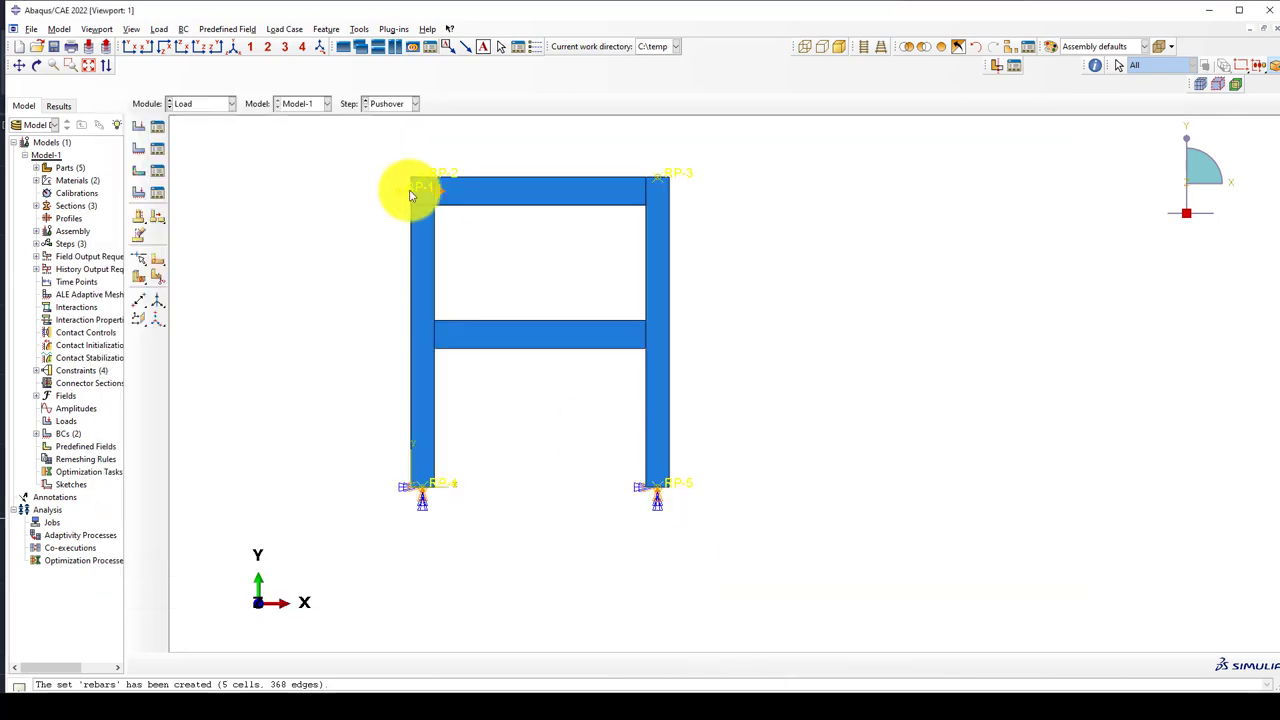
Step: Start a mechanical Pressure load named GV in the GV step
{"action": "left_click", "coordinate": [138, 126]}
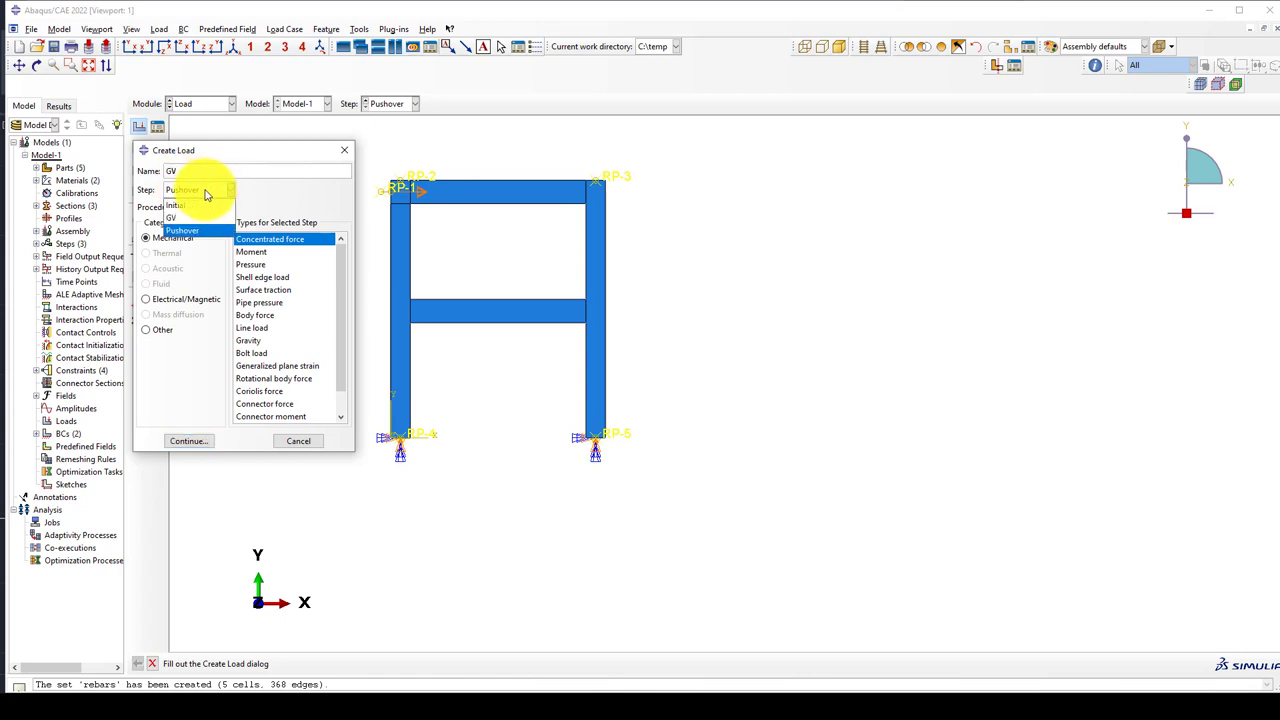
{"action": "left_click", "coordinate": [172, 217]}
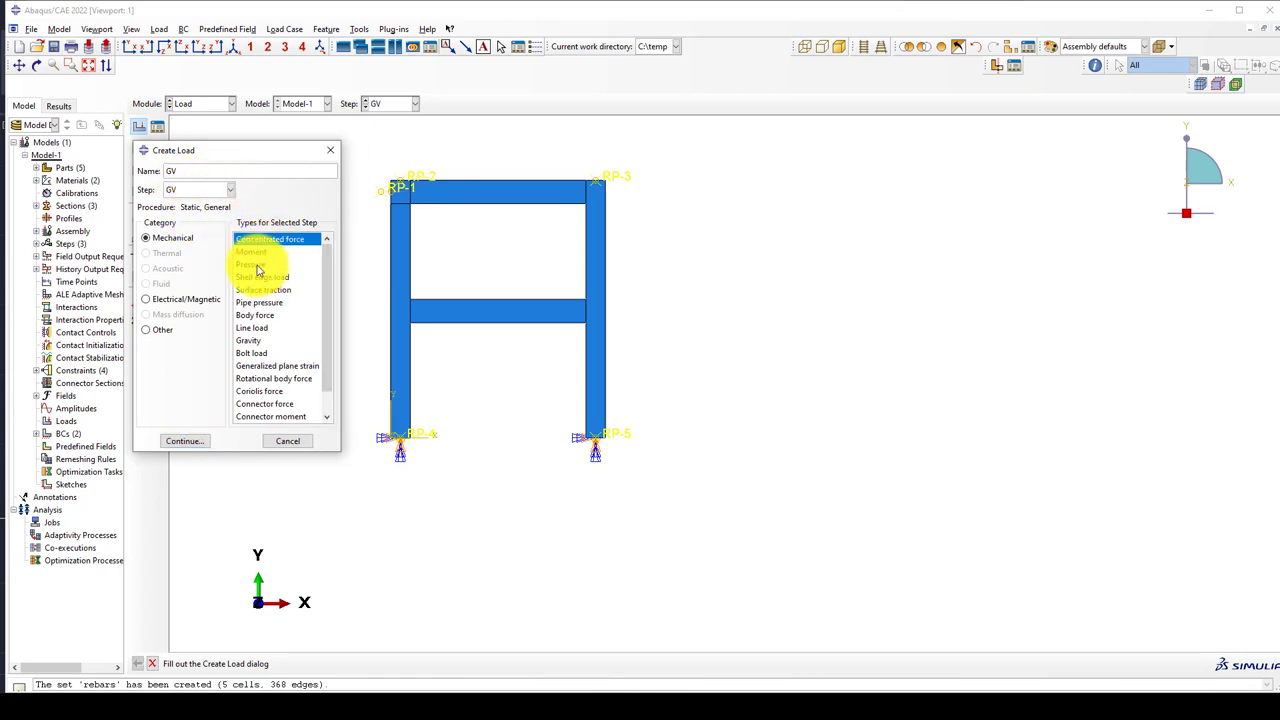
{"action": "left_click", "coordinate": [254, 265]}
{"action": "left_click", "coordinate": [188, 441]}
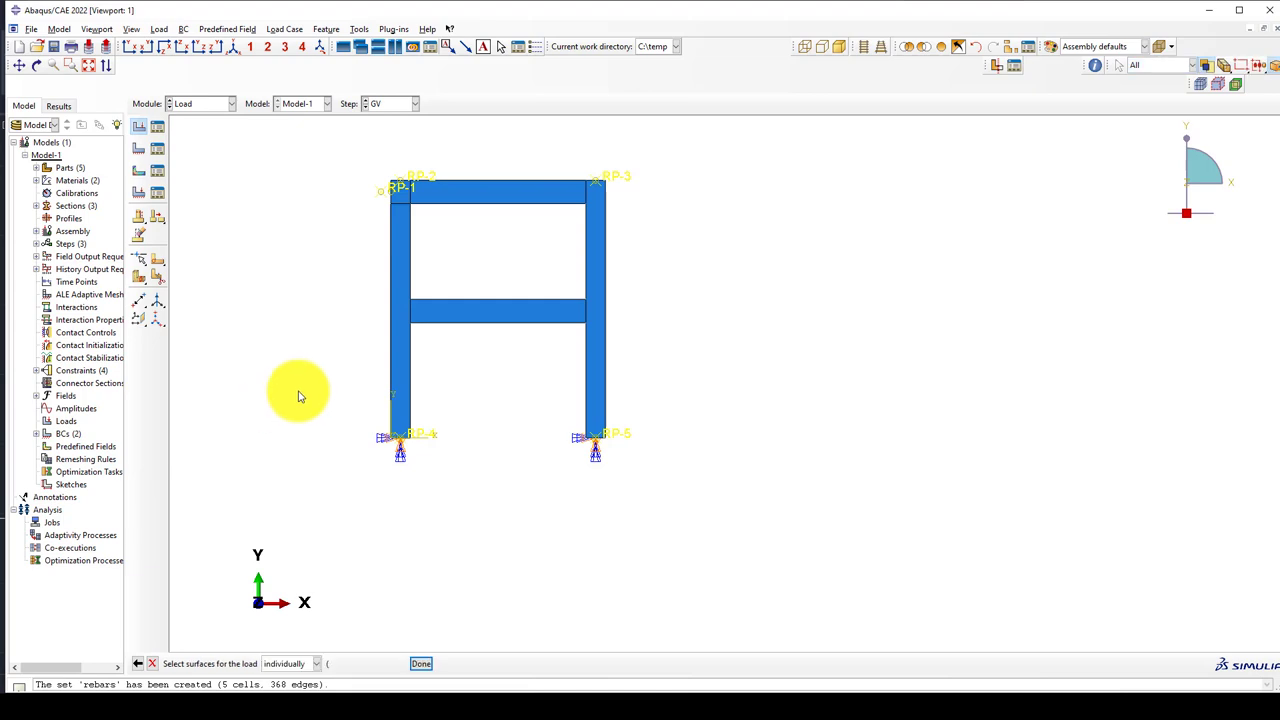
Step: Apply the pressure load to the top faces of both columns with a uniform magnitude of 2.5
{"action": "left_click", "coordinate": [222, 50]}
{"action": "scroll", "coordinate": [471, 328], "scroll_direction": "down", "scroll_amount": 2}
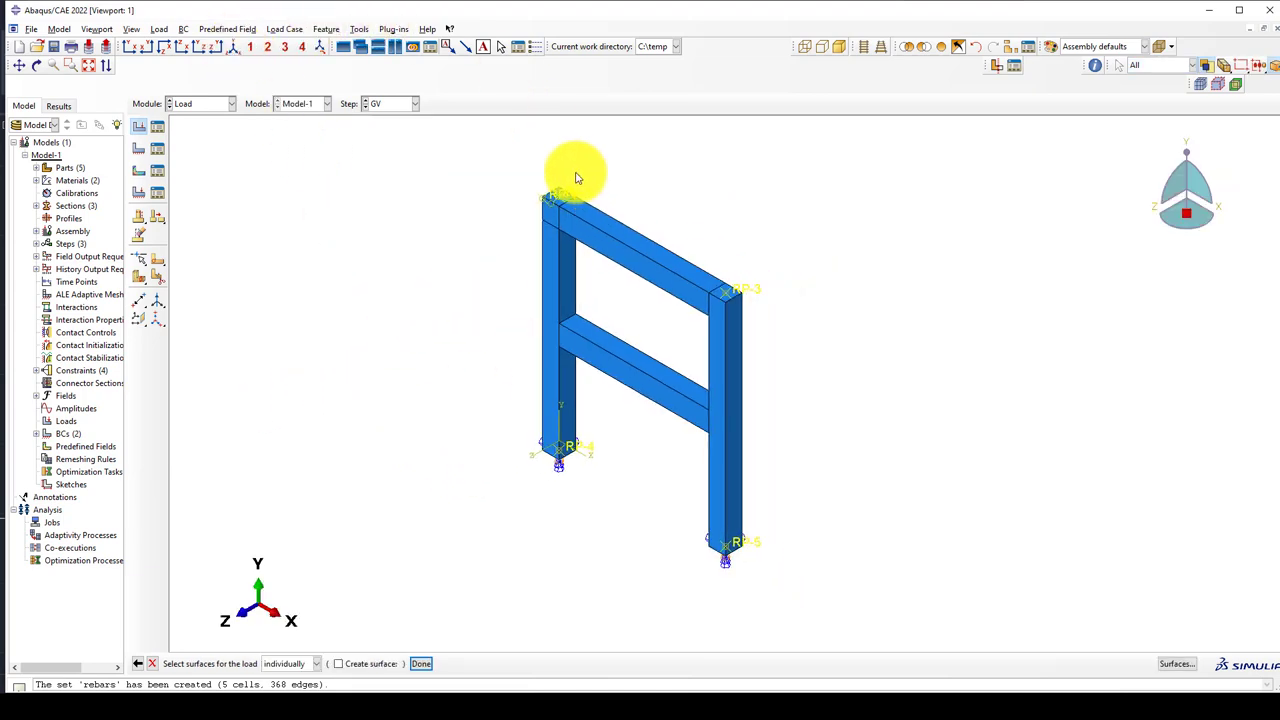
{"action": "scroll", "coordinate": [562, 195], "scroll_direction": "up", "scroll_amount": 3}
{"action": "left_click", "coordinate": [548, 211]}
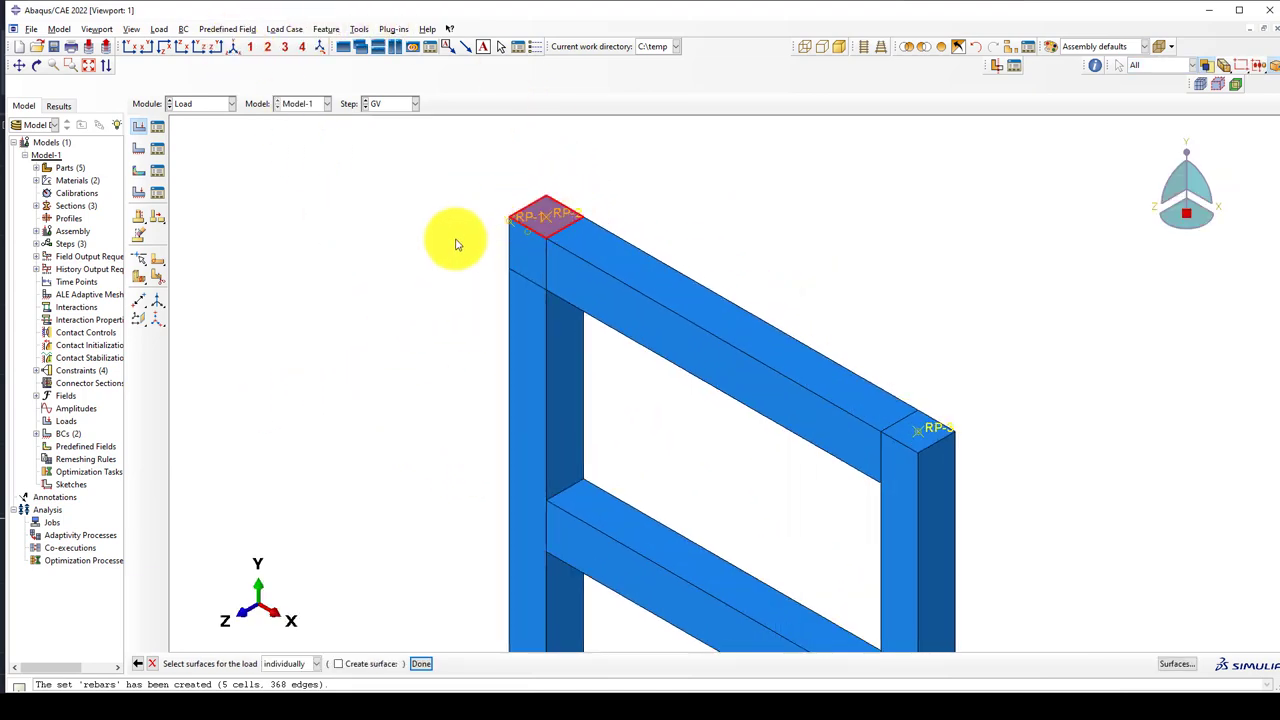
{"action": "left_click", "coordinate": [912, 436]}
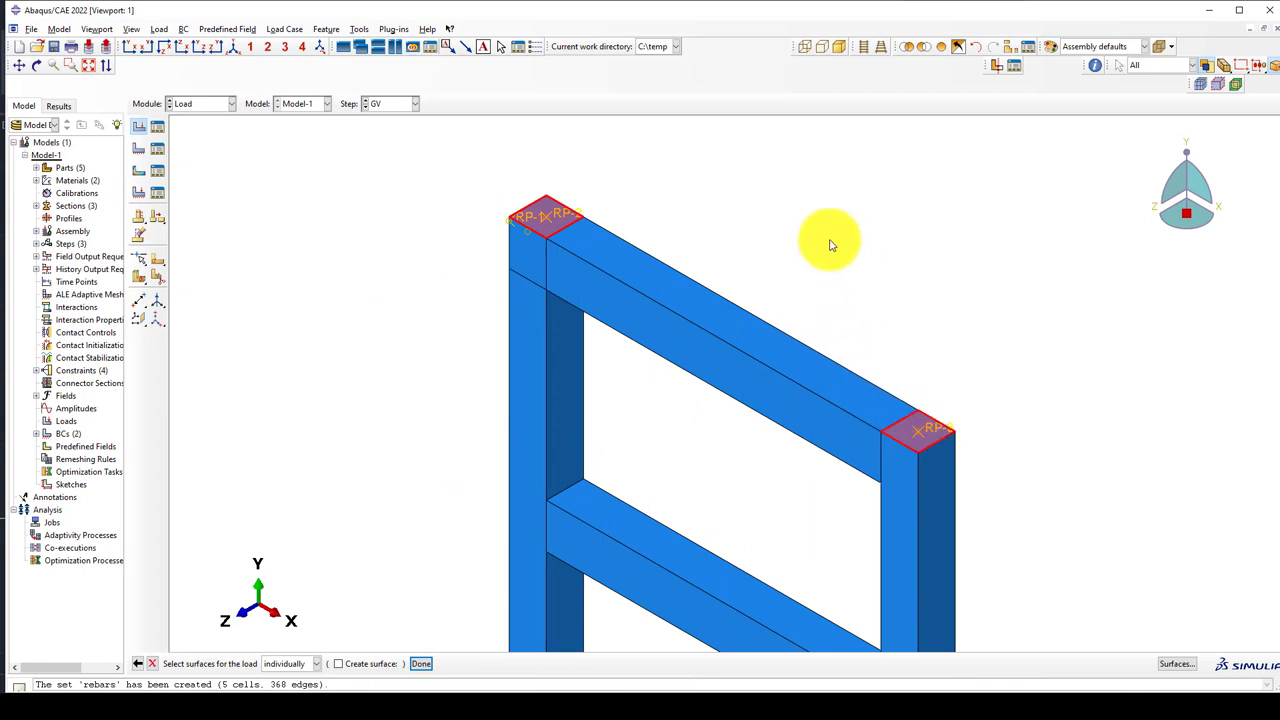
{"action": "middle_click", "coordinate": [823, 243]}
{"action": "left_click", "coordinate": [186, 279]}
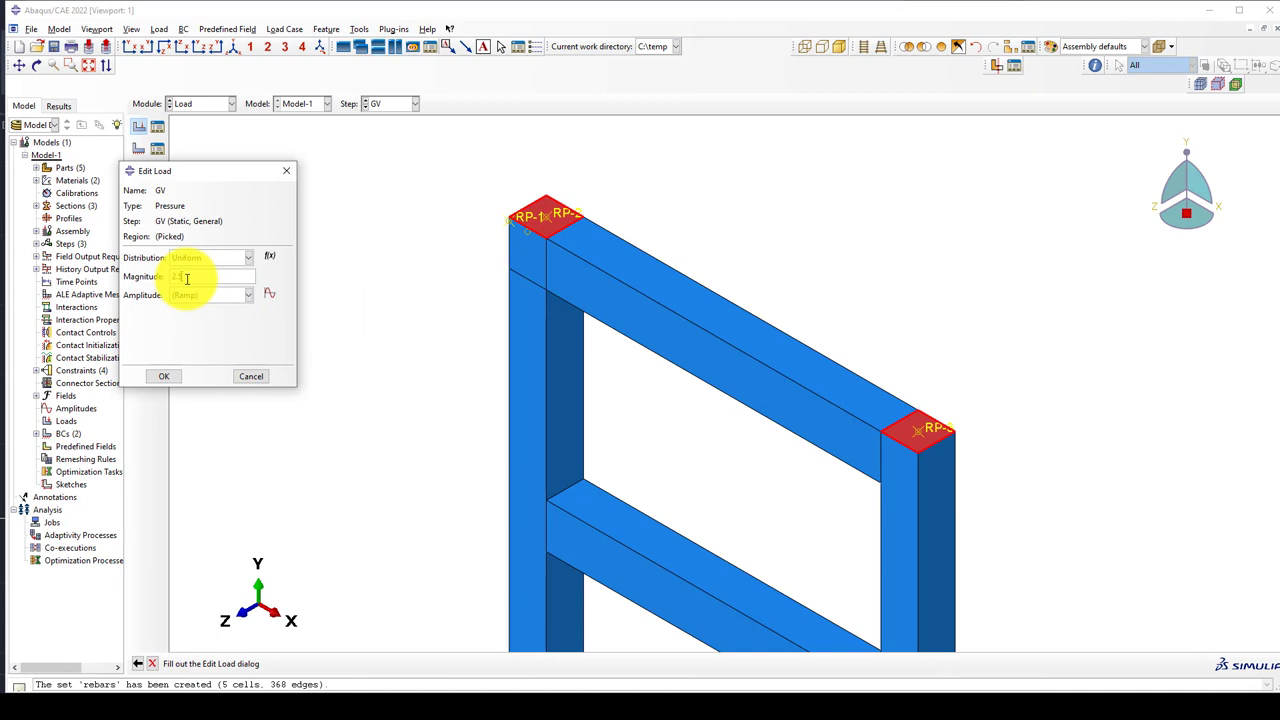
{"action": "left_click", "coordinate": [164, 376]}
Step: Examine the pressure load on the column tops and the supports at the column bases
{"action": "scroll", "coordinate": [486, 243], "scroll_direction": "down", "scroll_amount": 3}
{"action": "scroll", "coordinate": [530, 192], "scroll_direction": "down", "scroll_amount": 1}
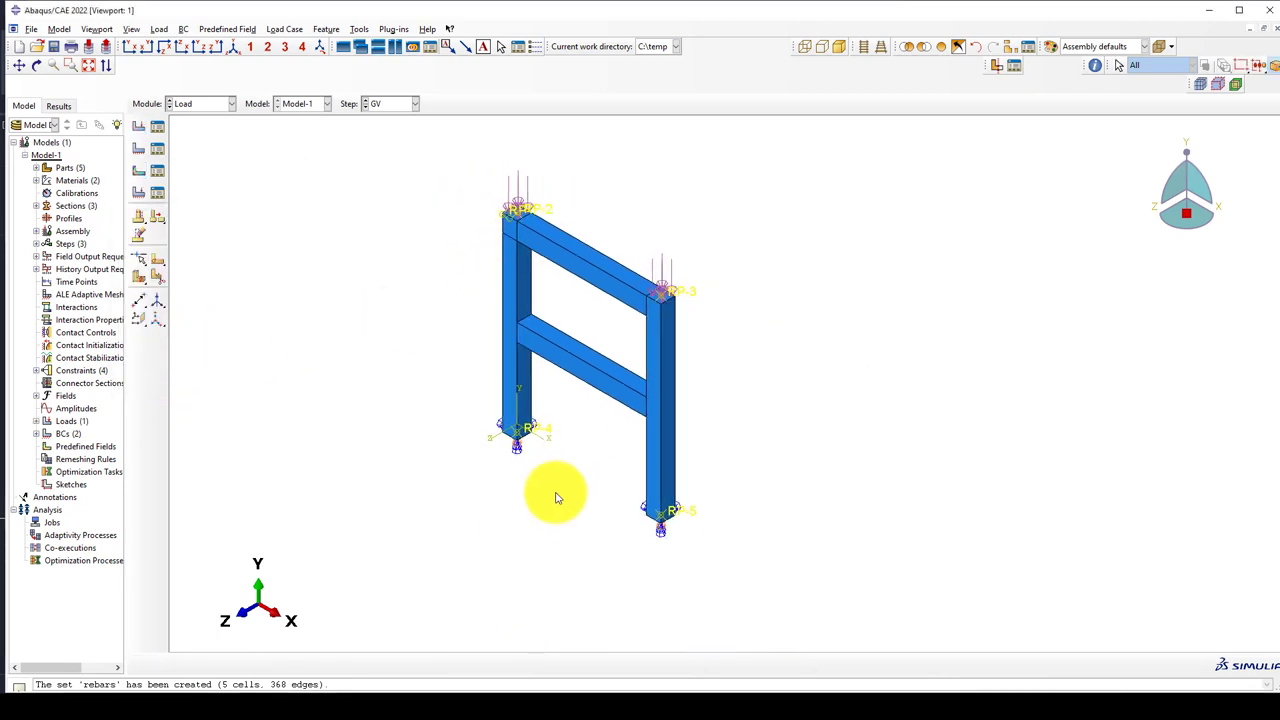
{"action": "scroll", "coordinate": [509, 371], "scroll_direction": "up", "scroll_amount": 3}
{"action": "scroll", "coordinate": [506, 418], "scroll_direction": "up", "scroll_amount": 2}
{"action": "scroll", "coordinate": [485, 476], "scroll_direction": "down", "scroll_amount": 1}
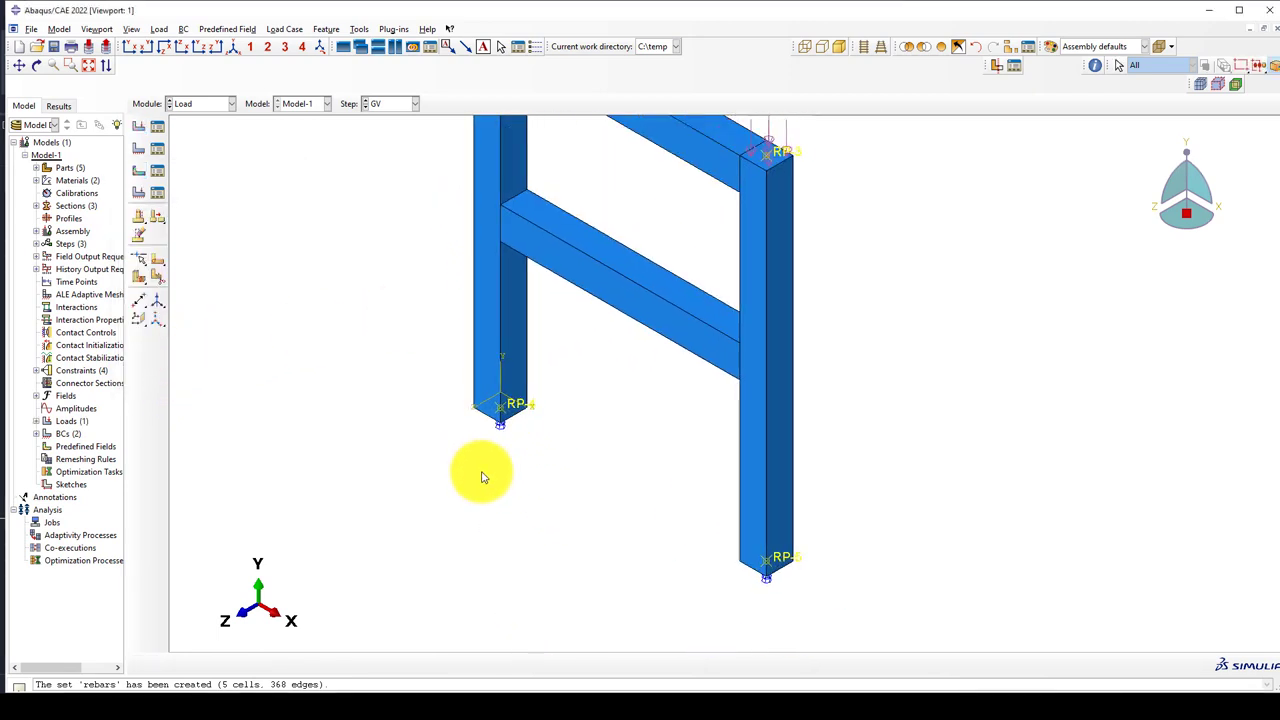
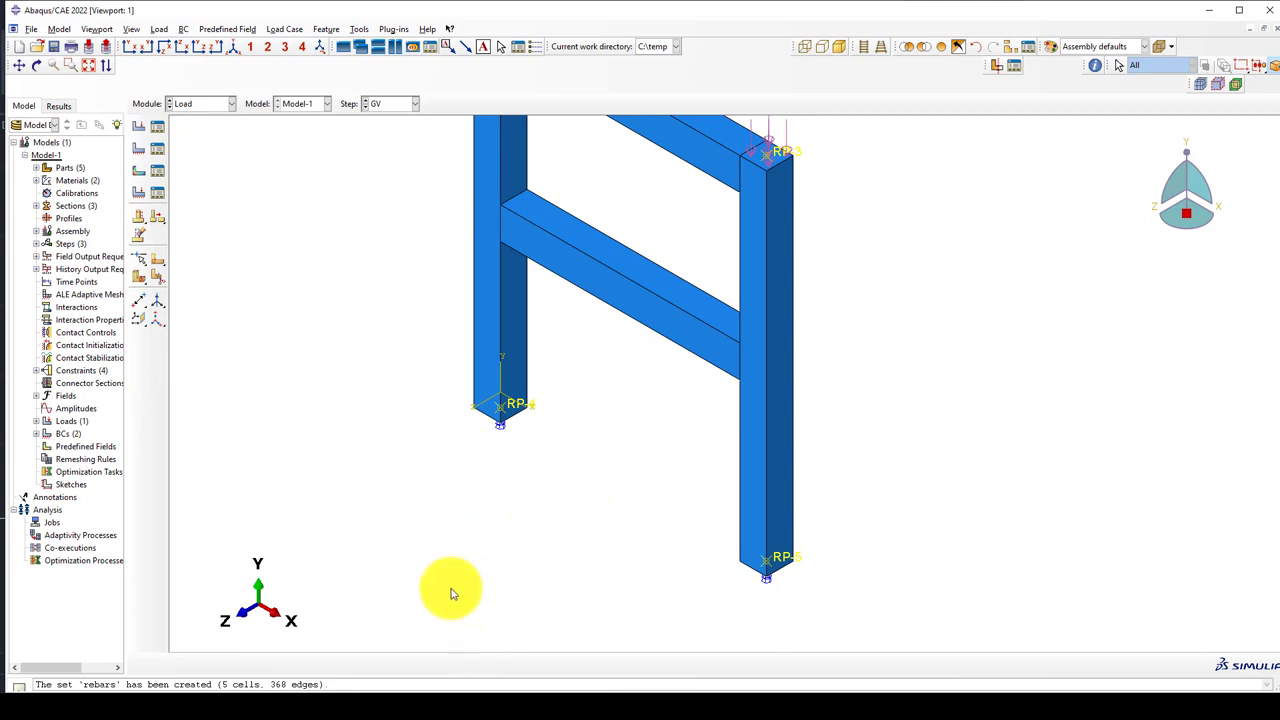
{"action": "scroll", "coordinate": [450, 593], "scroll_direction": "down", "scroll_amount": 2}
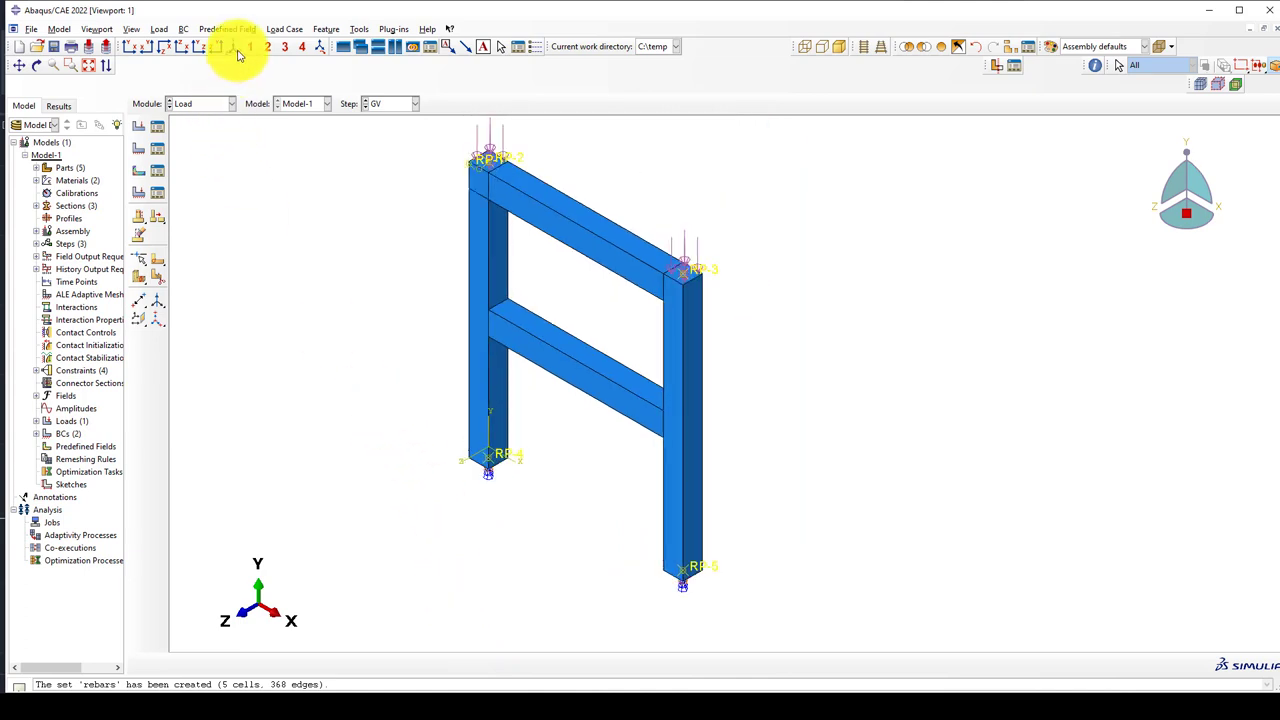
{"action": "scroll", "coordinate": [377, 269], "scroll_direction": "up", "scroll_amount": 1}
{"action": "scroll", "coordinate": [260, 194], "scroll_direction": "down", "scroll_amount": 1}
Step: Switch to the Mesh module, display the Frame part and seed it with an approximate global size of 50
{"action": "left_click", "coordinate": [200, 103]}
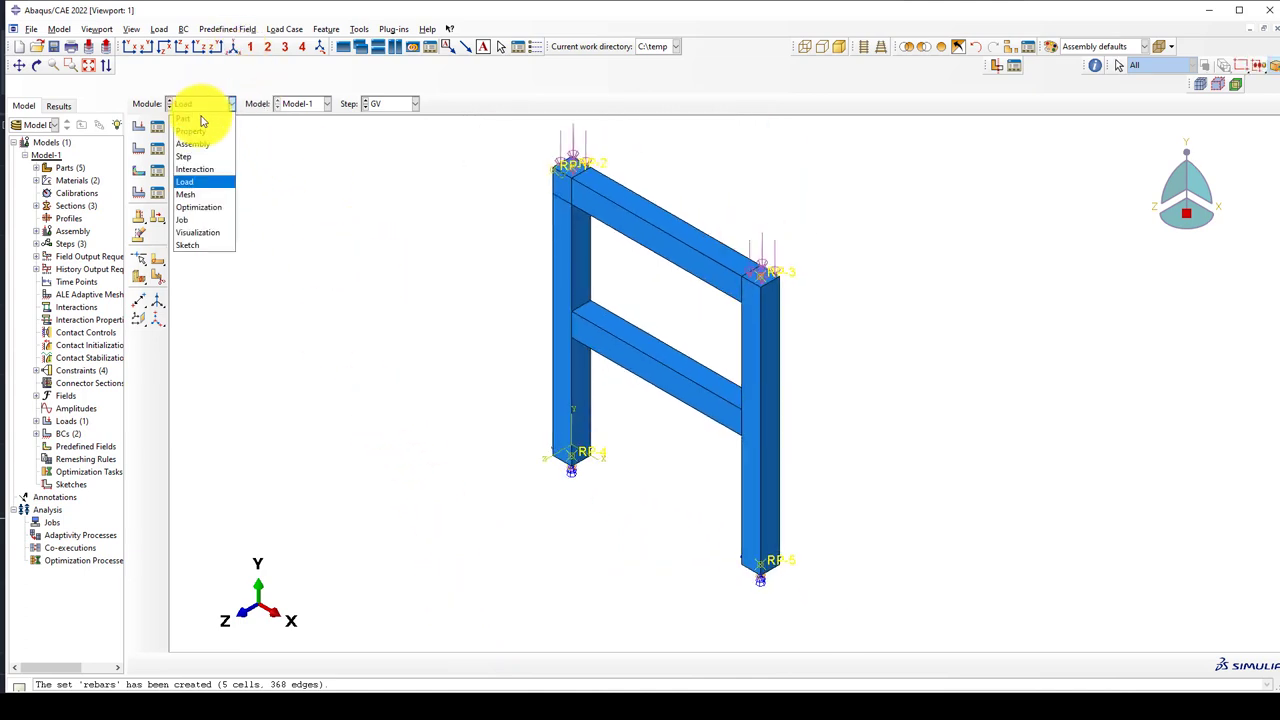
{"action": "left_click", "coordinate": [190, 196]}
{"action": "left_click", "coordinate": [421, 104]}
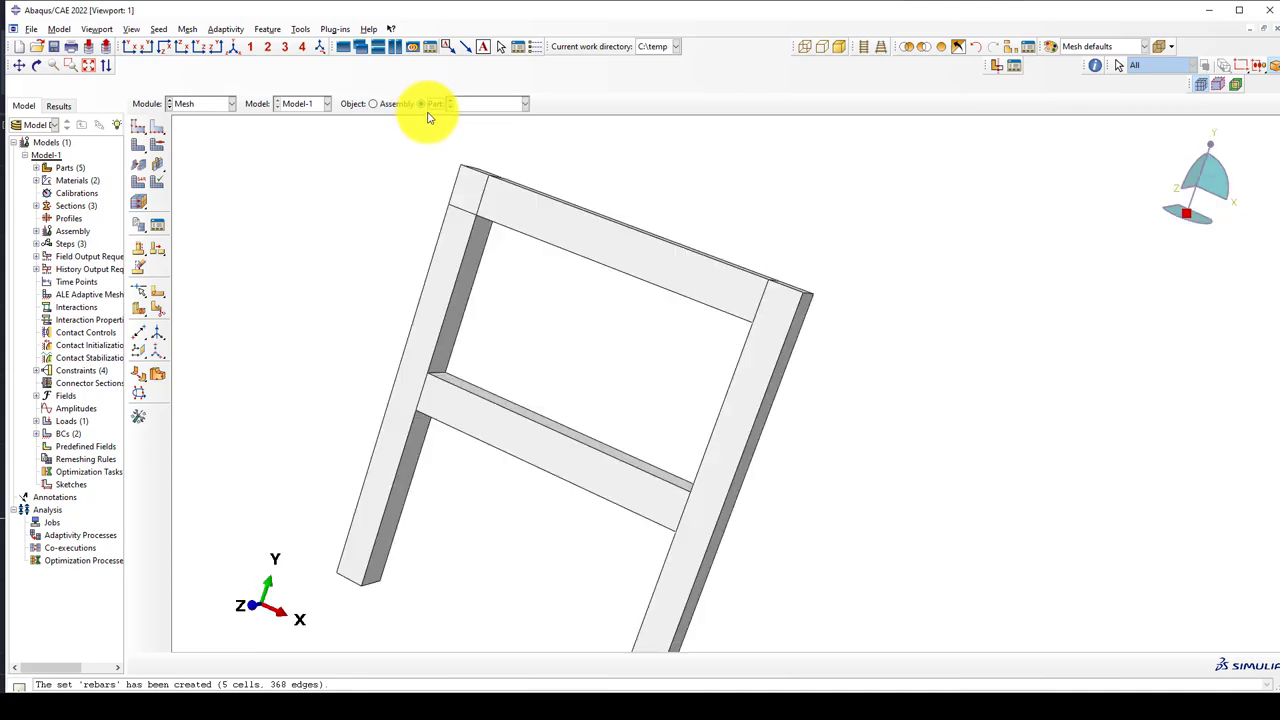
{"action": "left_click", "coordinate": [138, 128]}
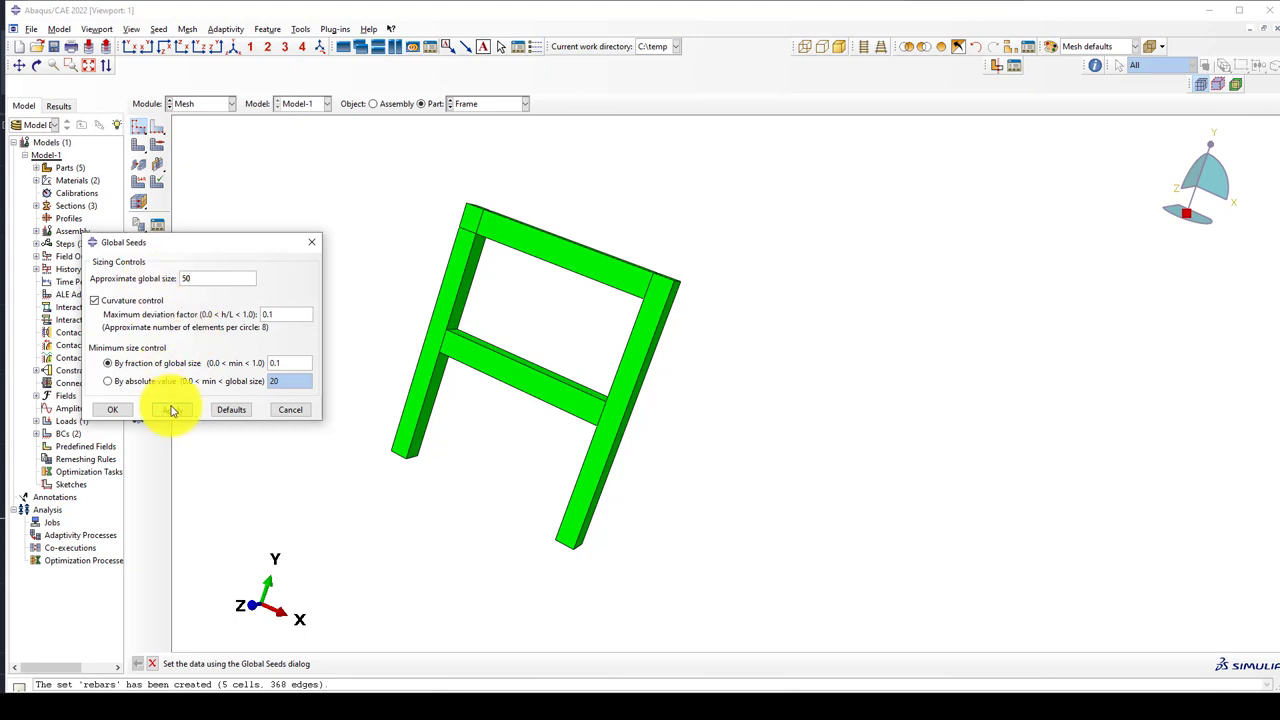
{"action": "left_click", "coordinate": [172, 409]}
{"action": "left_click", "coordinate": [113, 409]}
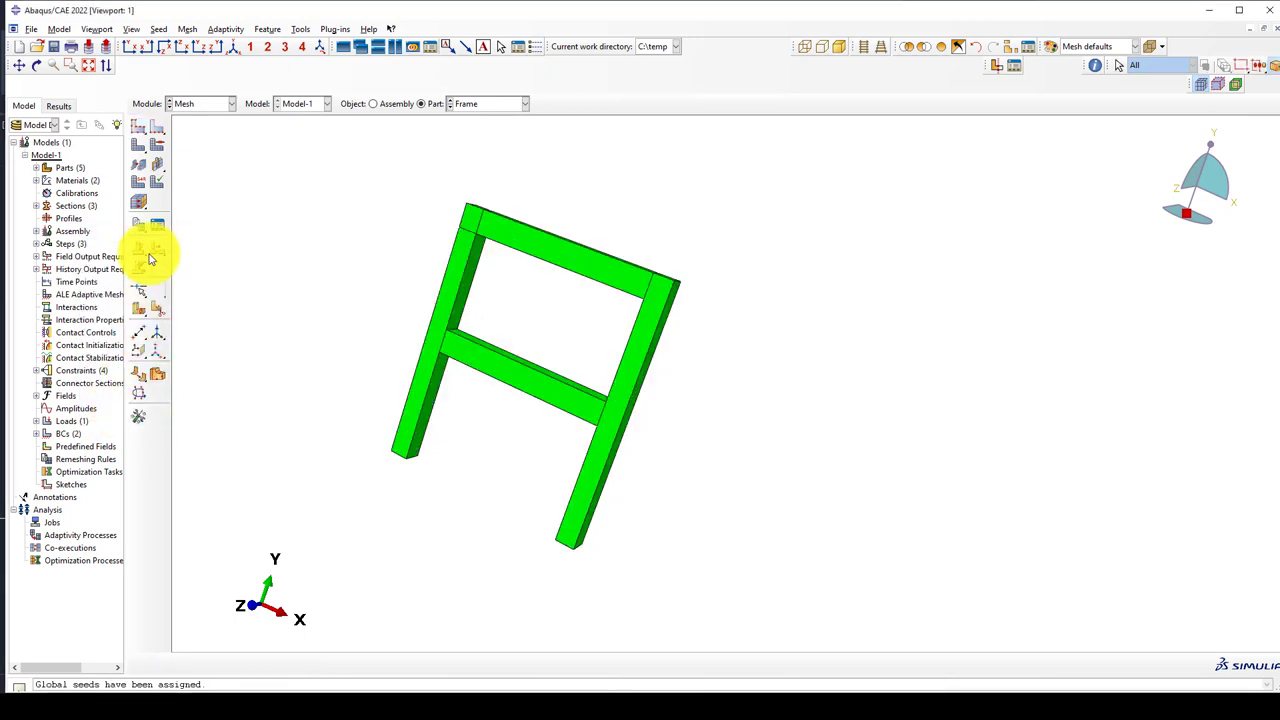
Step: Generate the mesh on the Frame part using its assigned seeds
{"action": "left_click", "coordinate": [135, 183]}
{"action": "left_click", "coordinate": [137, 148]}
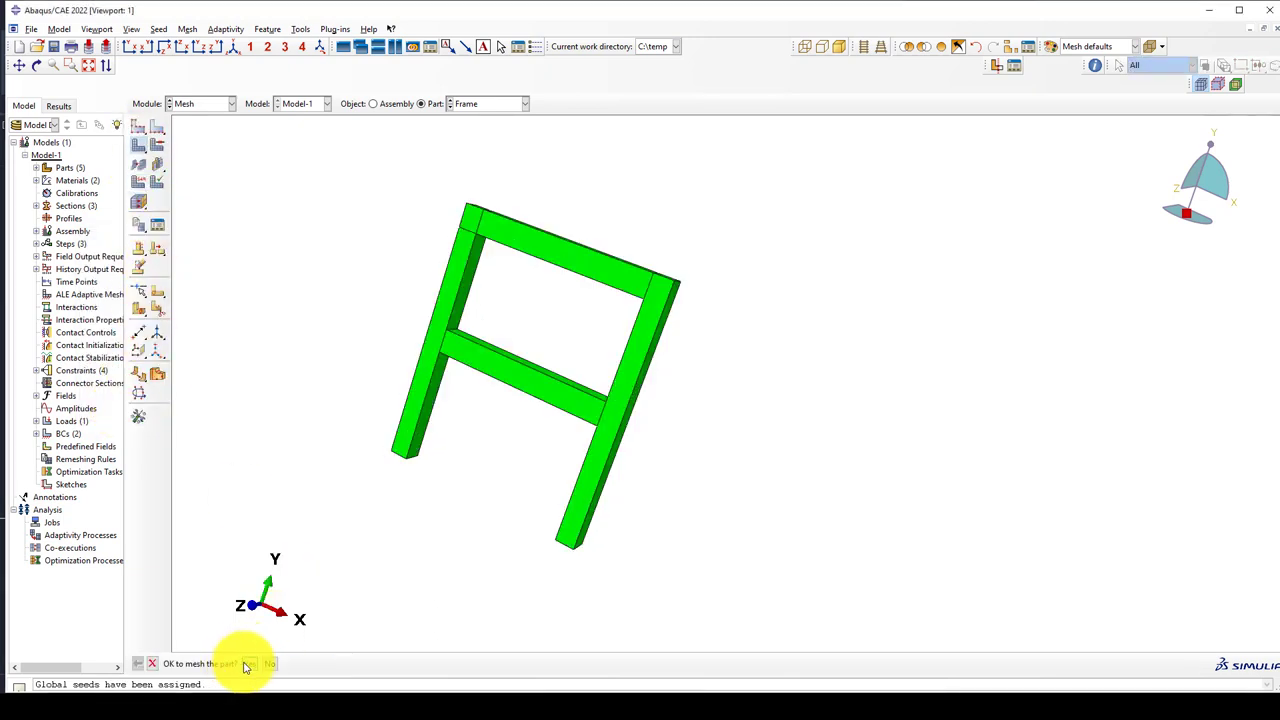
{"action": "left_click", "coordinate": [246, 664]}
{"action": "scroll", "coordinate": [480, 334], "scroll_direction": "up", "scroll_amount": 2}
Step: Display the Rebar-10mm part, seed it with an approximate global size of 200 and mesh it
{"action": "left_click", "coordinate": [489, 106]}
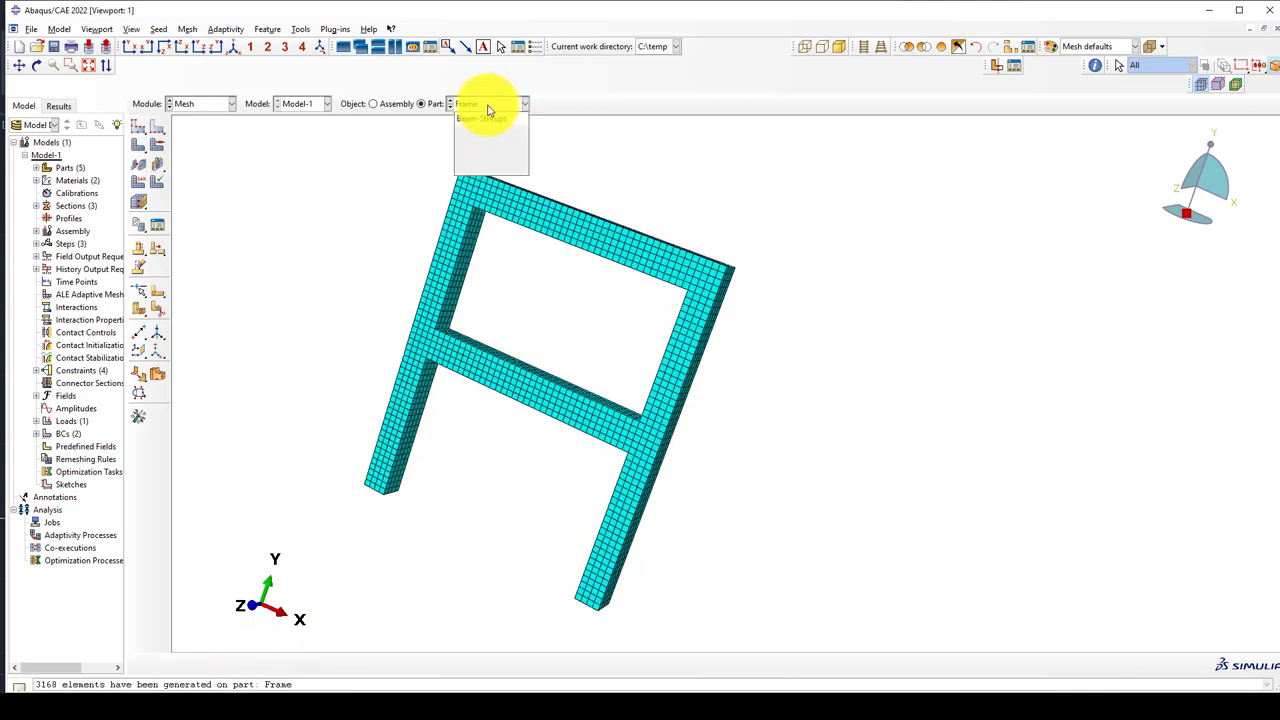
{"action": "left_click", "coordinate": [480, 157]}
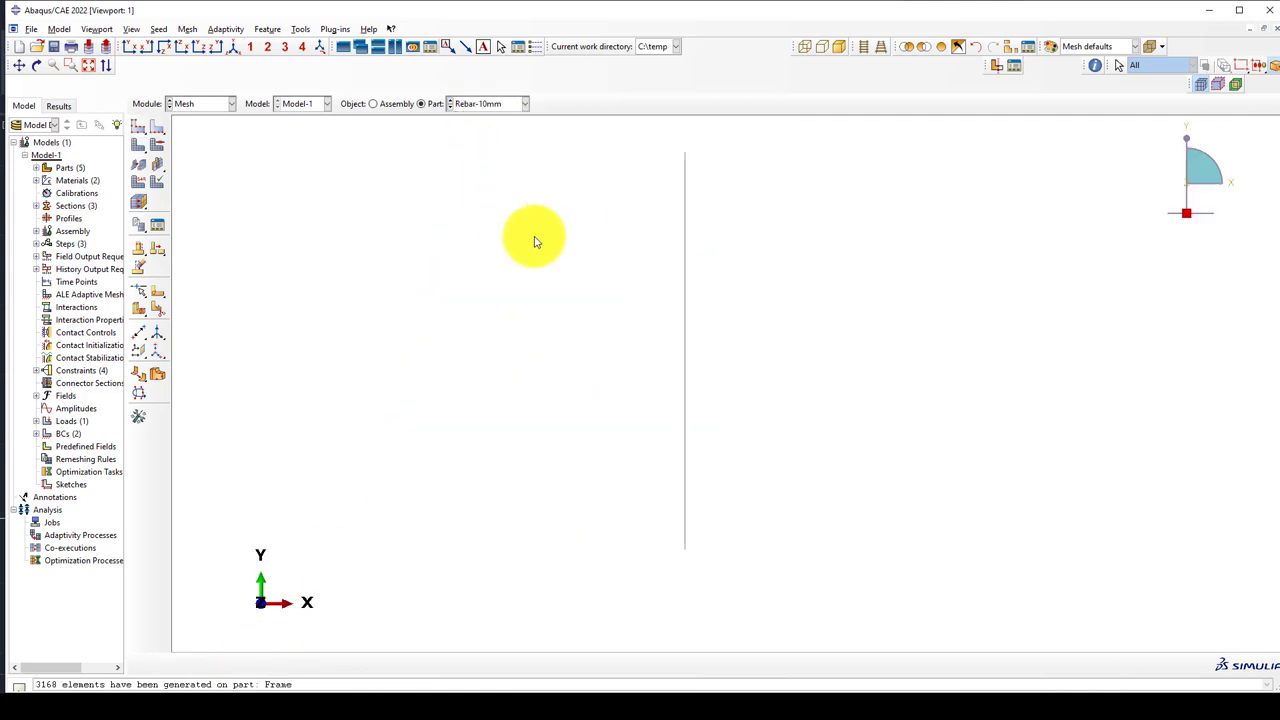
{"action": "left_click", "coordinate": [138, 127]}
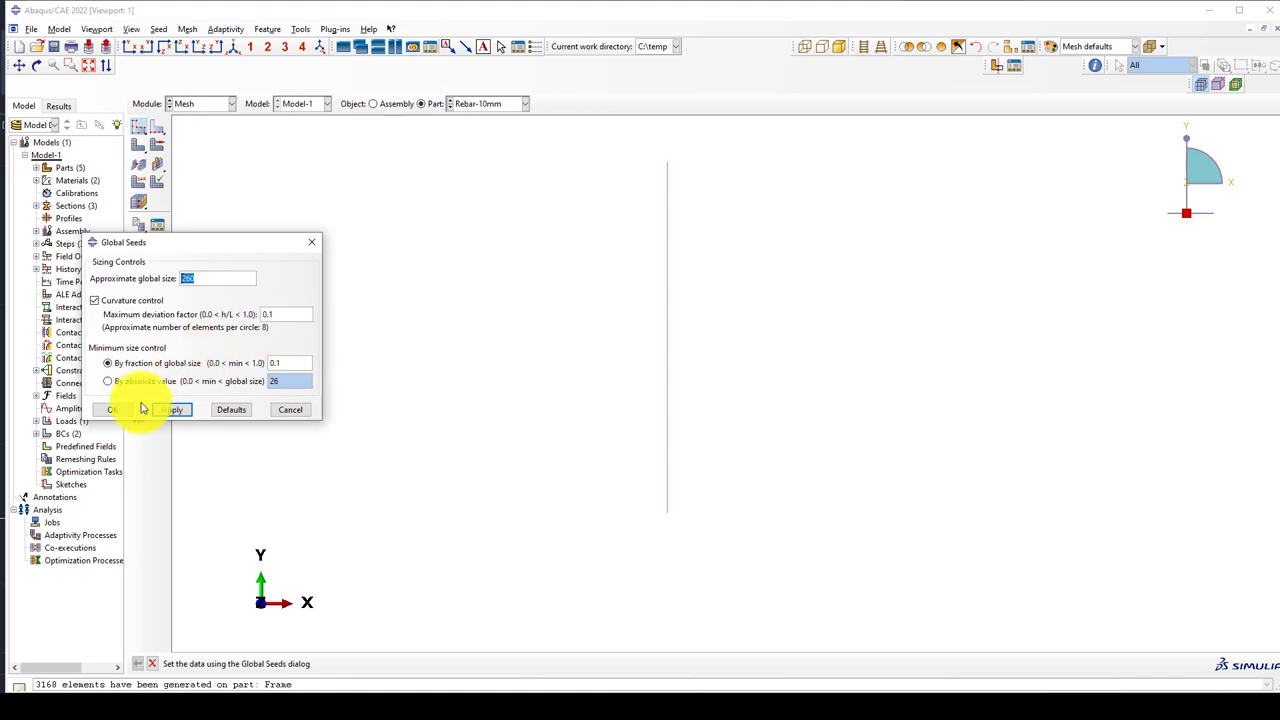
{"action": "type", "text": "200"}
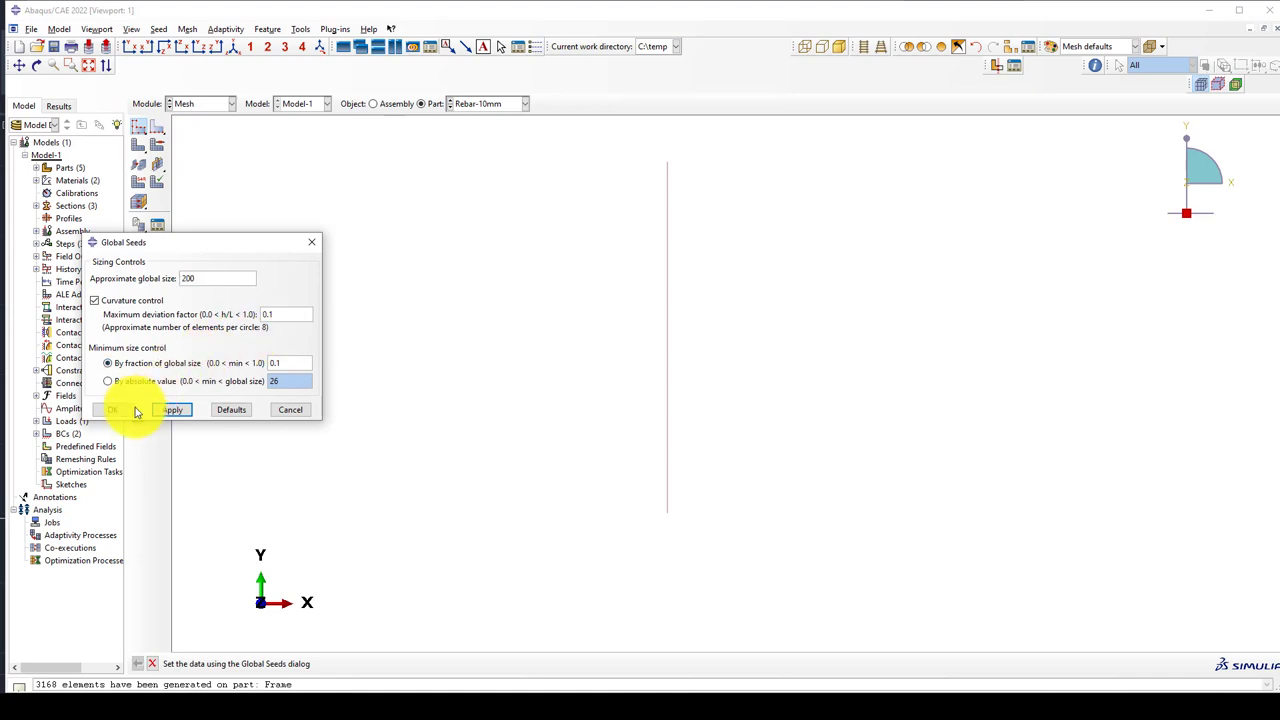
{"action": "left_click", "coordinate": [131, 411]}
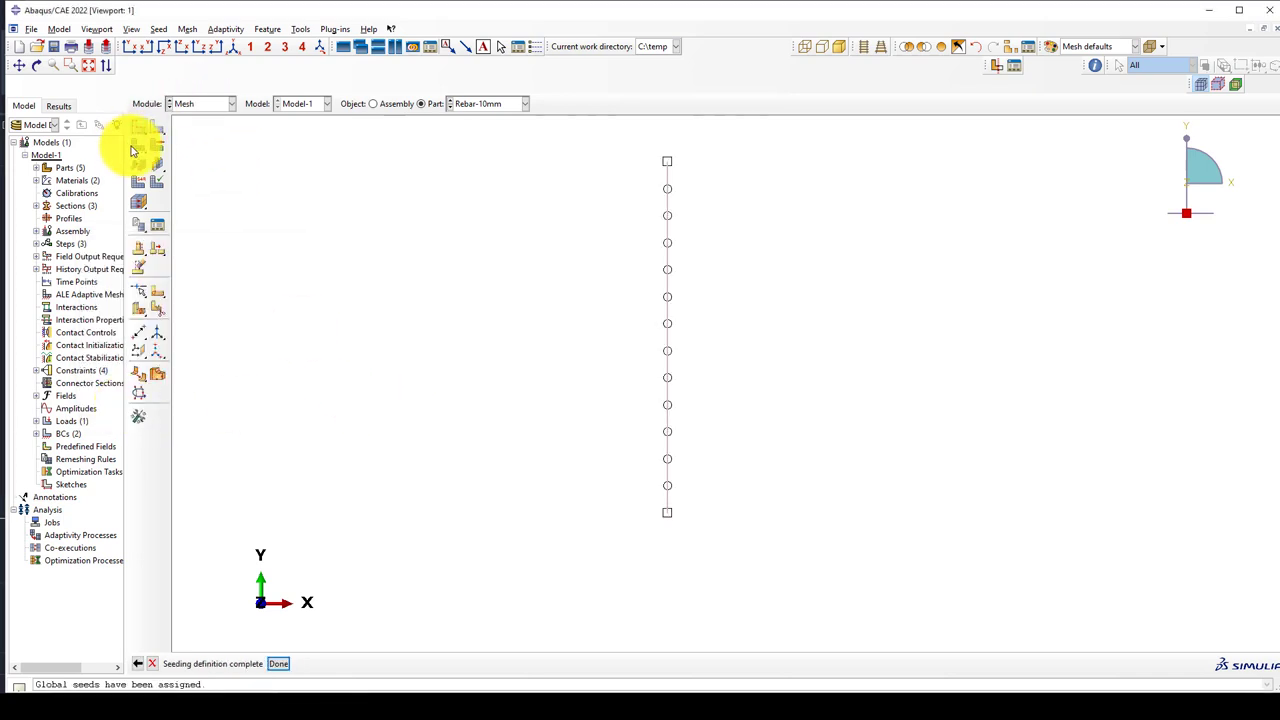
{"action": "left_click", "coordinate": [148, 172]}
{"action": "left_click", "coordinate": [249, 664]}
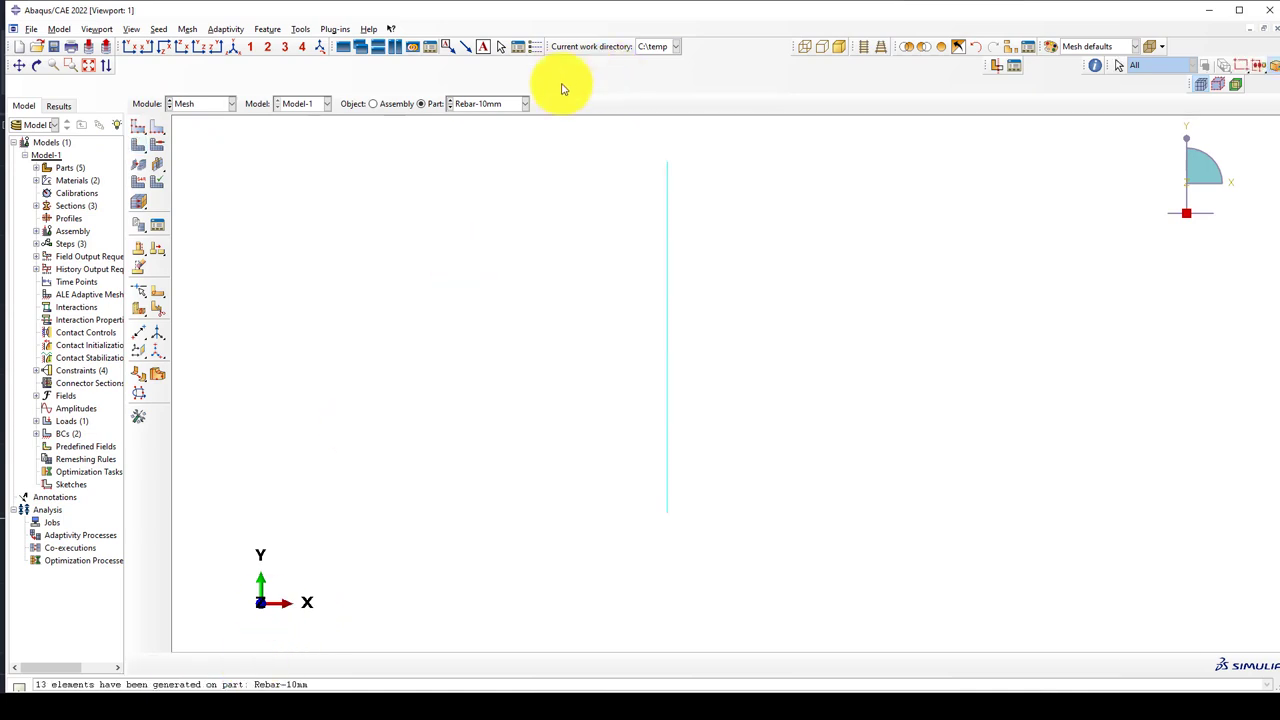
Step: Assign the Truss element family to the Rebar-10mm part
{"action": "left_click", "coordinate": [156, 164]}
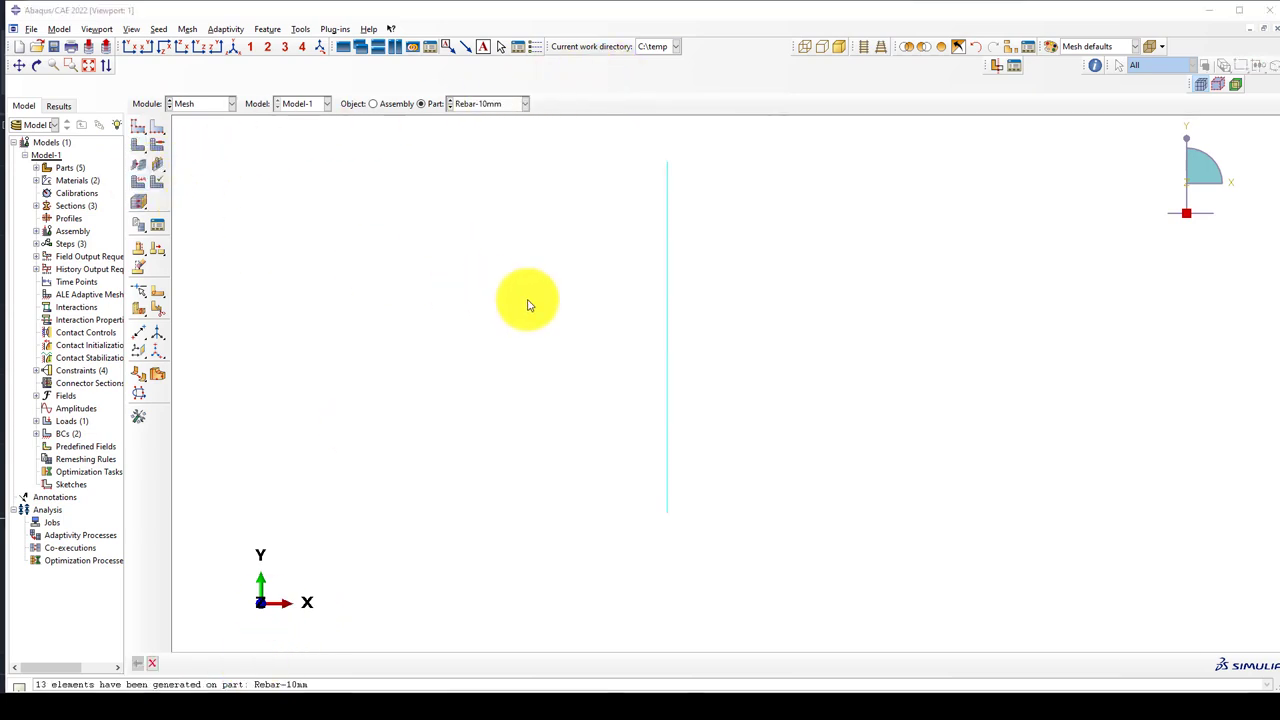
{"action": "scroll", "coordinate": [250, 330], "scroll_direction": "down", "scroll_amount": 3}
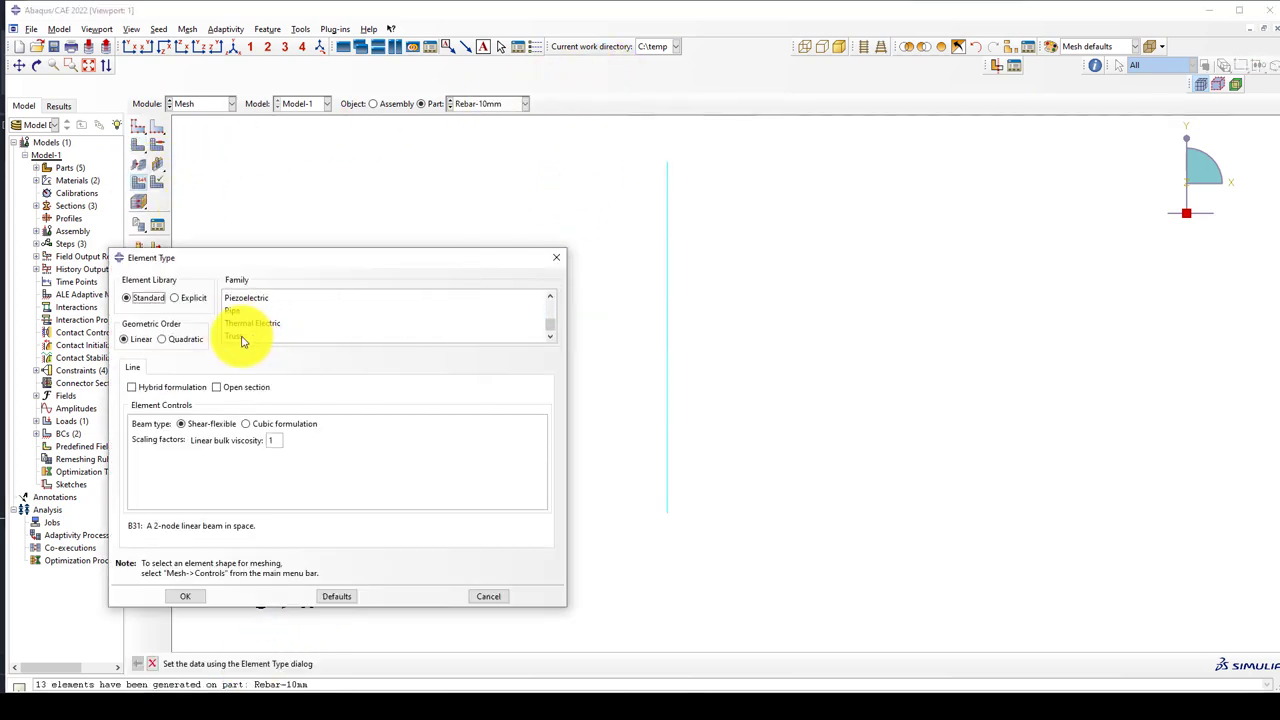
{"action": "left_click", "coordinate": [240, 337]}
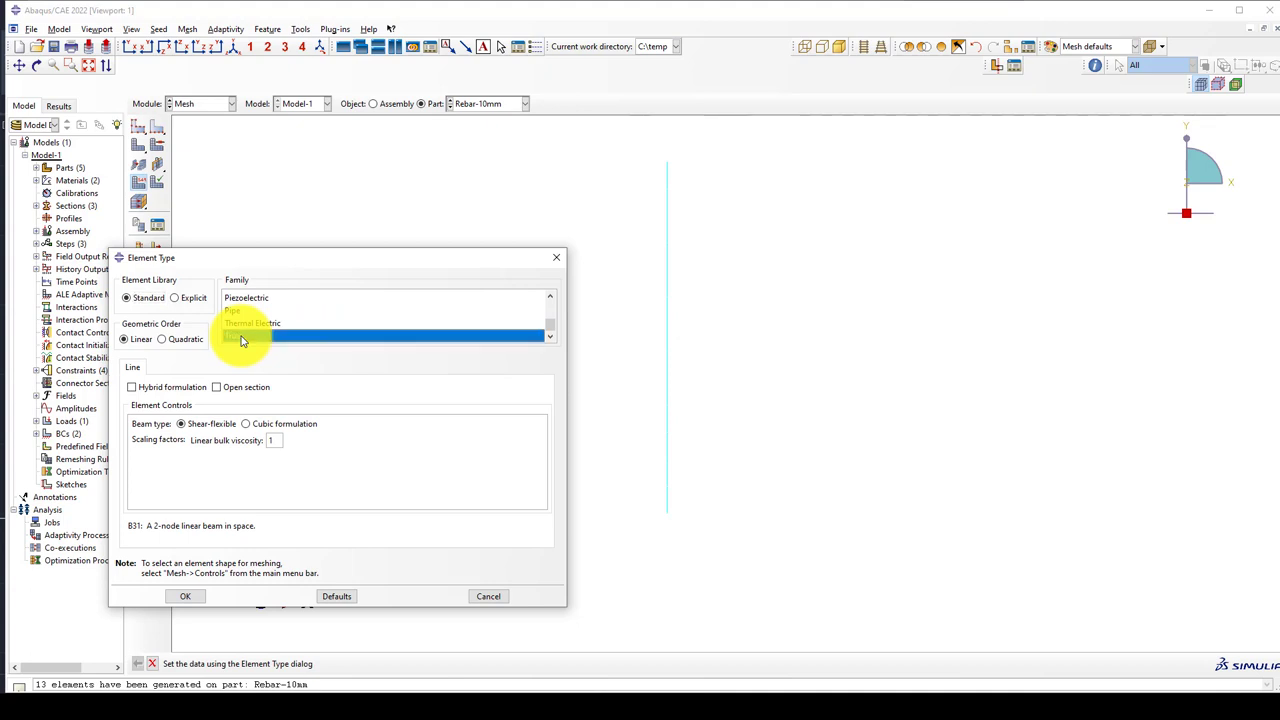
{"action": "left_click", "coordinate": [185, 596]}
Step: Display the Rebar_Beam part, seed it with an approximate global size of 200 and mesh it
{"action": "left_click", "coordinate": [495, 104]}
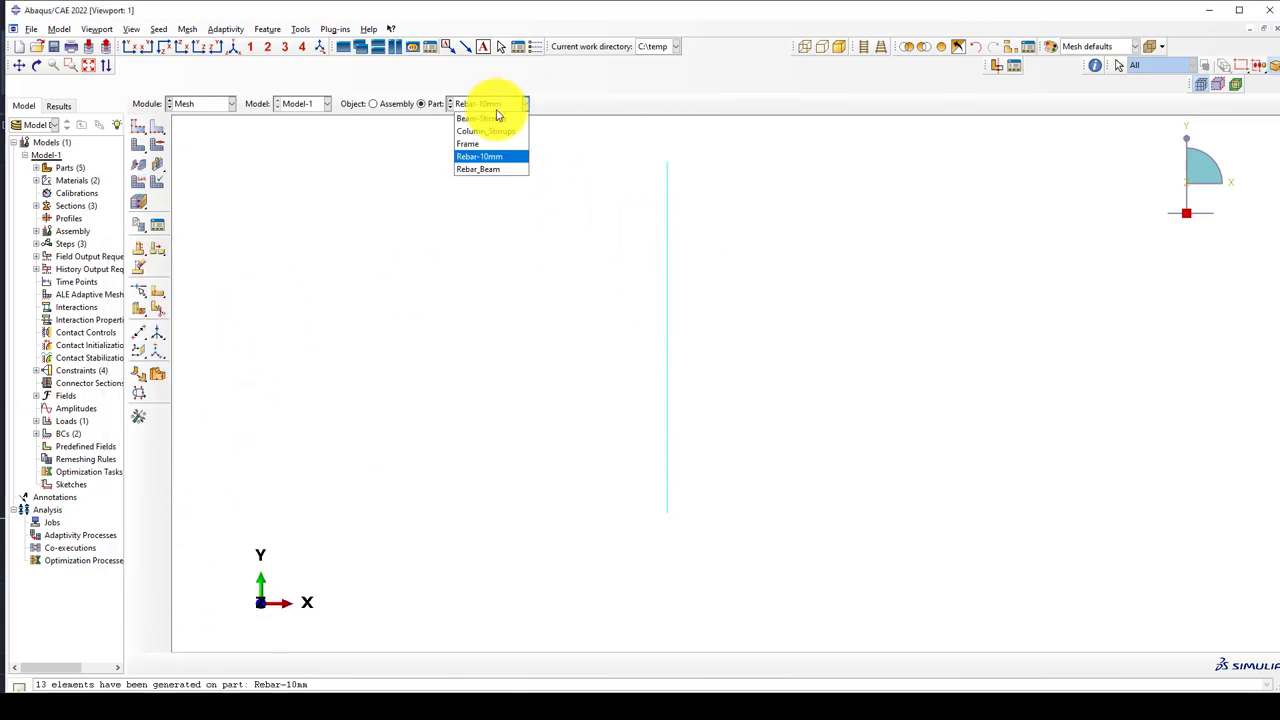
{"action": "left_click", "coordinate": [477, 168]}
{"action": "left_click", "coordinate": [138, 128]}
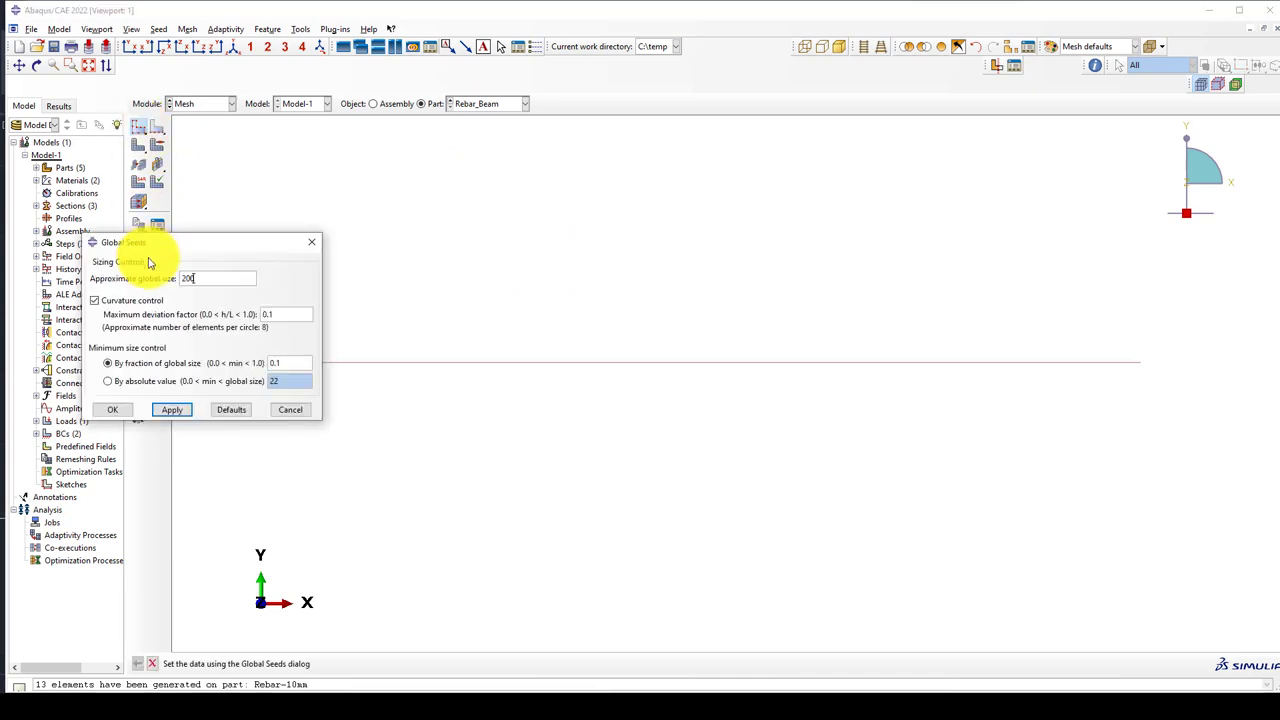
{"action": "left_click", "coordinate": [113, 409]}
{"action": "left_click", "coordinate": [150, 183]}
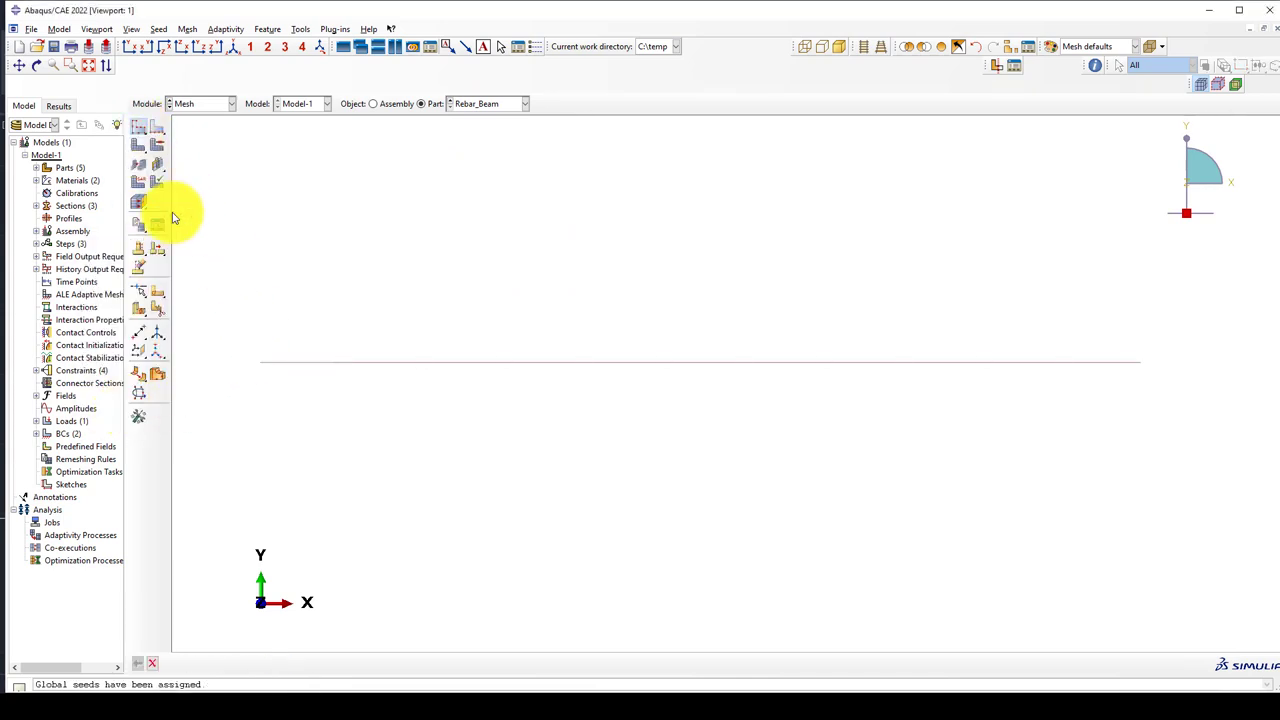
{"action": "left_click", "coordinate": [257, 657]}
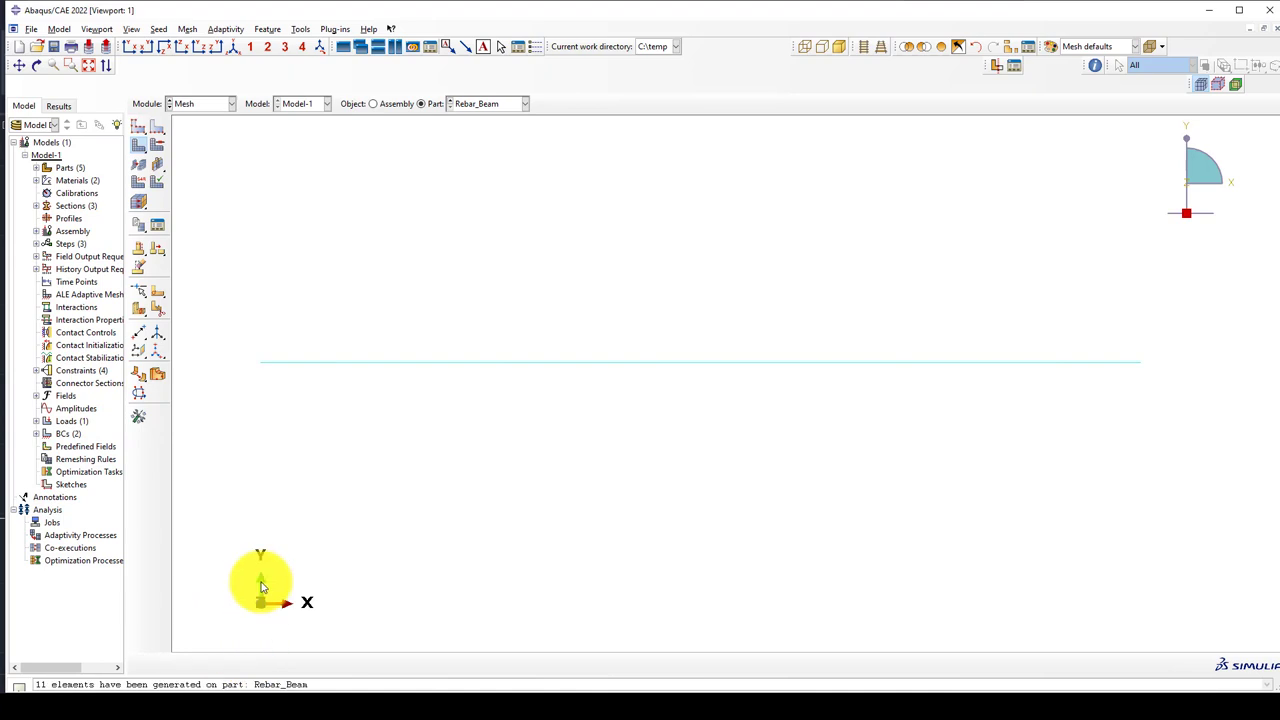
Step: Assign the Truss element family to the Rebar_Beam part
{"action": "left_click", "coordinate": [143, 183]}
{"action": "left_click", "coordinate": [250, 336]}
{"action": "left_click", "coordinate": [200, 597]}
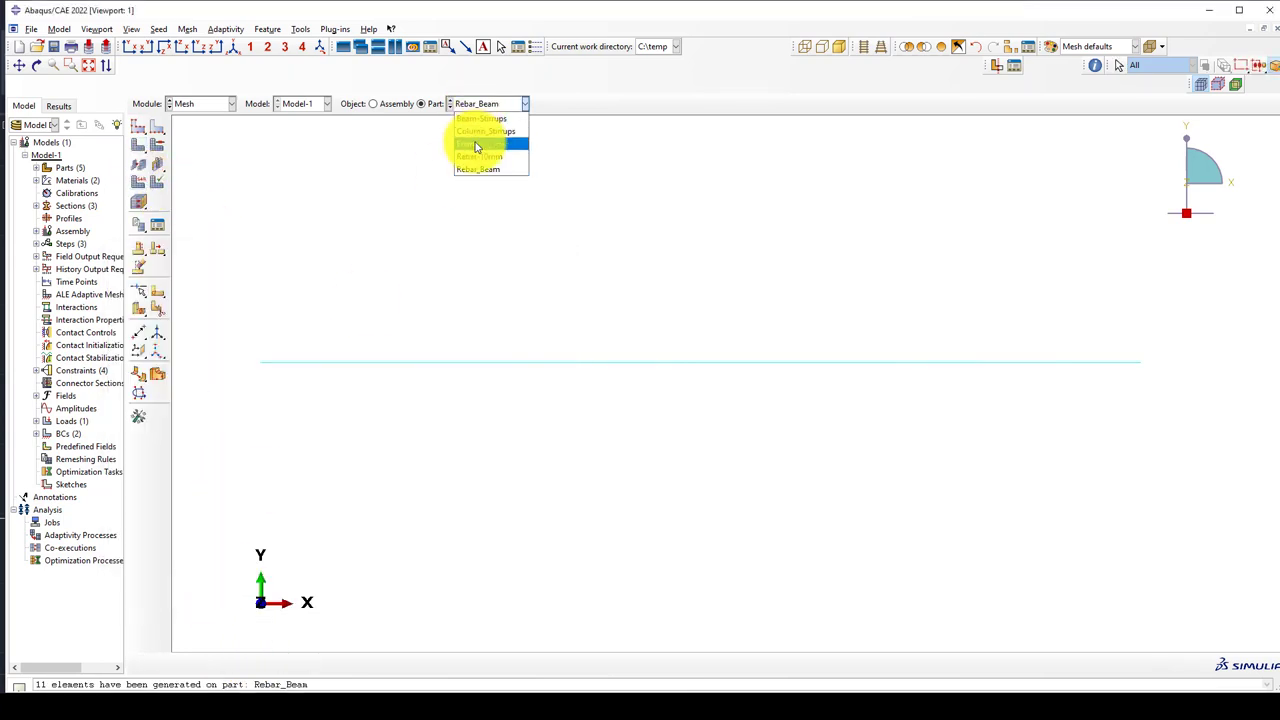
Step: Display the Column_Stirrups part, seed it with an approximate global size of 200 and mesh it
{"action": "left_click", "coordinate": [482, 131]}
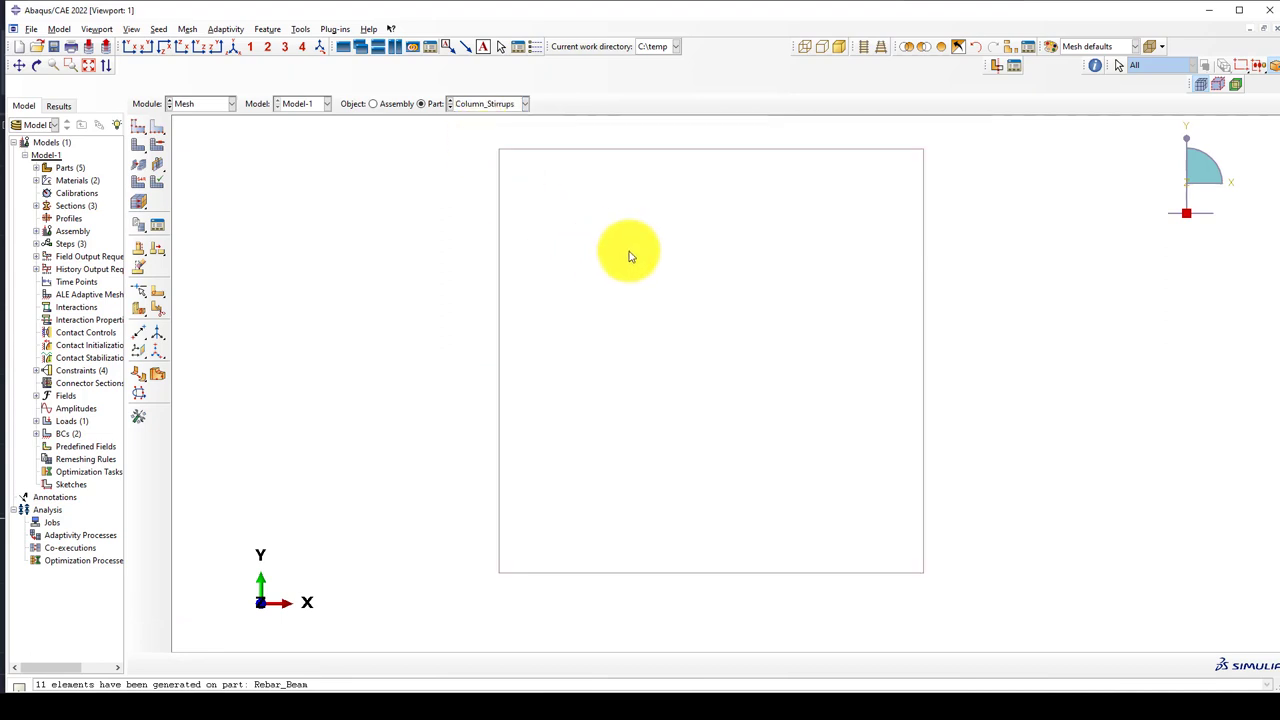
{"action": "left_click", "coordinate": [138, 128]}
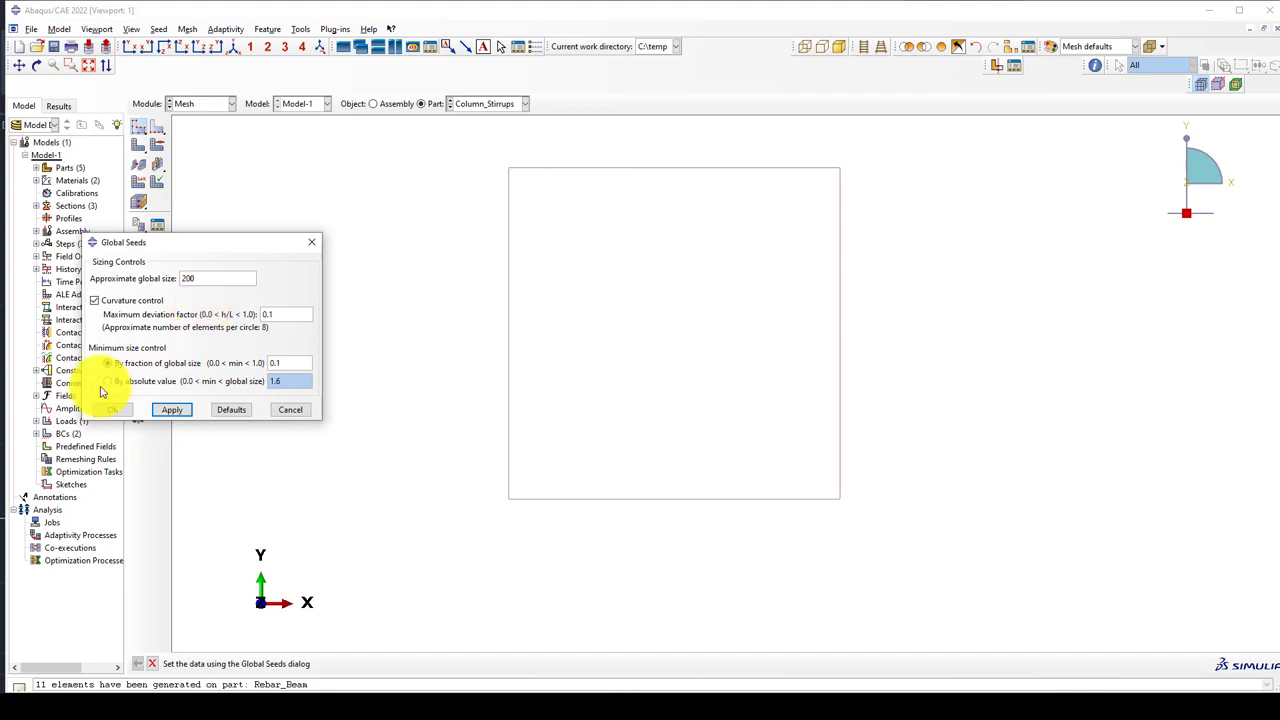
{"action": "left_click", "coordinate": [112, 409]}
{"action": "left_click", "coordinate": [138, 145]}
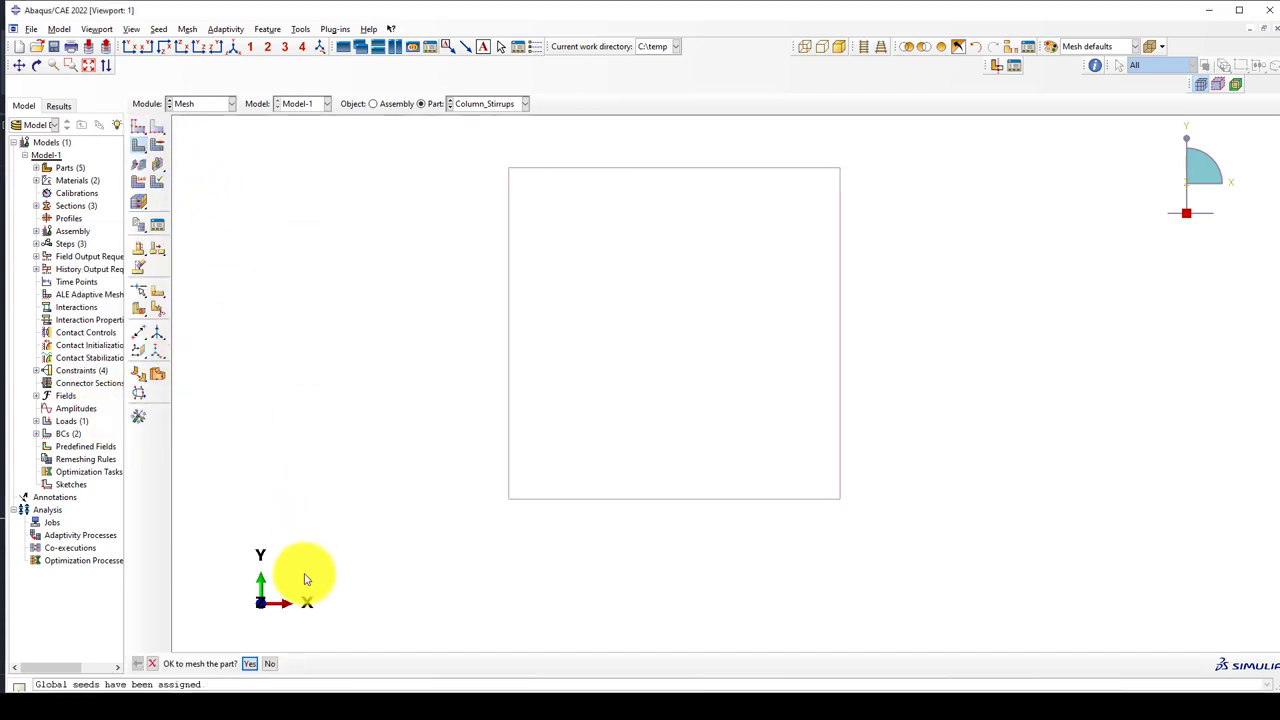
{"action": "left_click", "coordinate": [254, 663]}
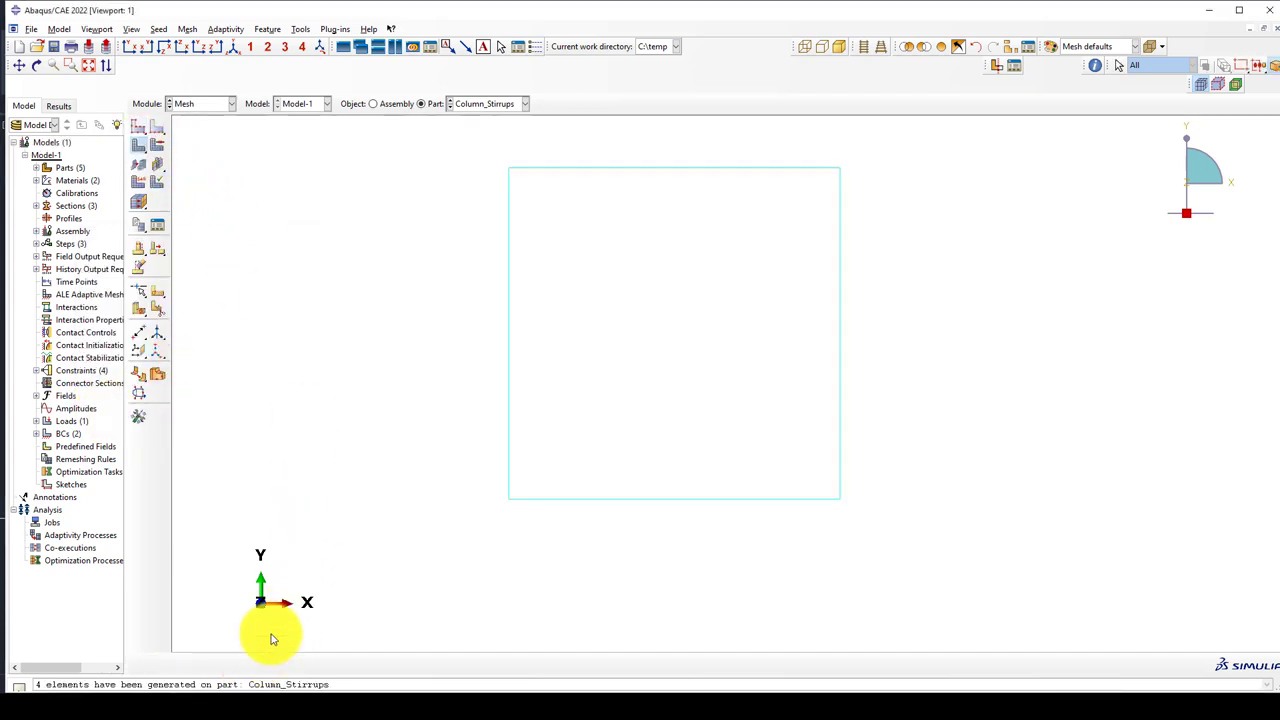
Step: Assign the Truss element family to all four edges of the Column_Stirrups part
{"action": "left_click", "coordinate": [140, 183]}
{"action": "left_click_drag", "start_coordinate": [434, 140], "coordinate": [945, 572]}
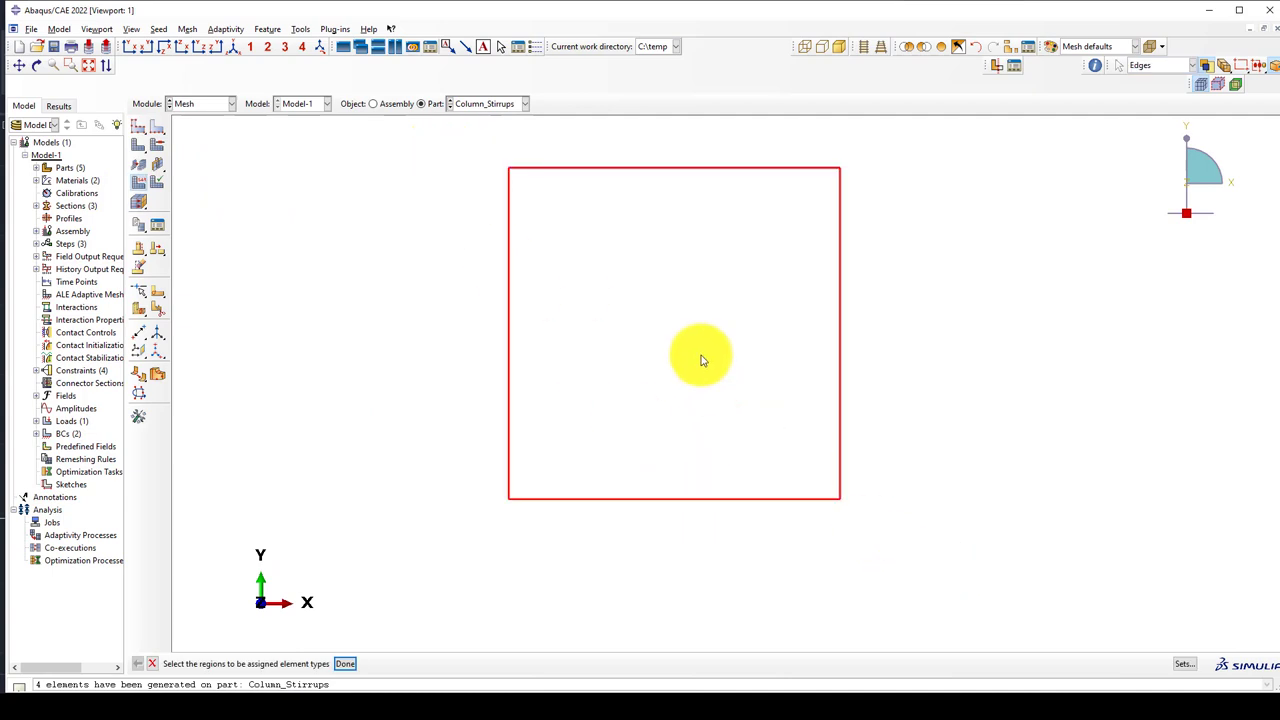
{"action": "left_click_drag", "start_coordinate": [700, 354], "coordinate": [566, 337], "text": "ctrl+alt"}
{"action": "middle_click", "coordinate": [556, 341]}
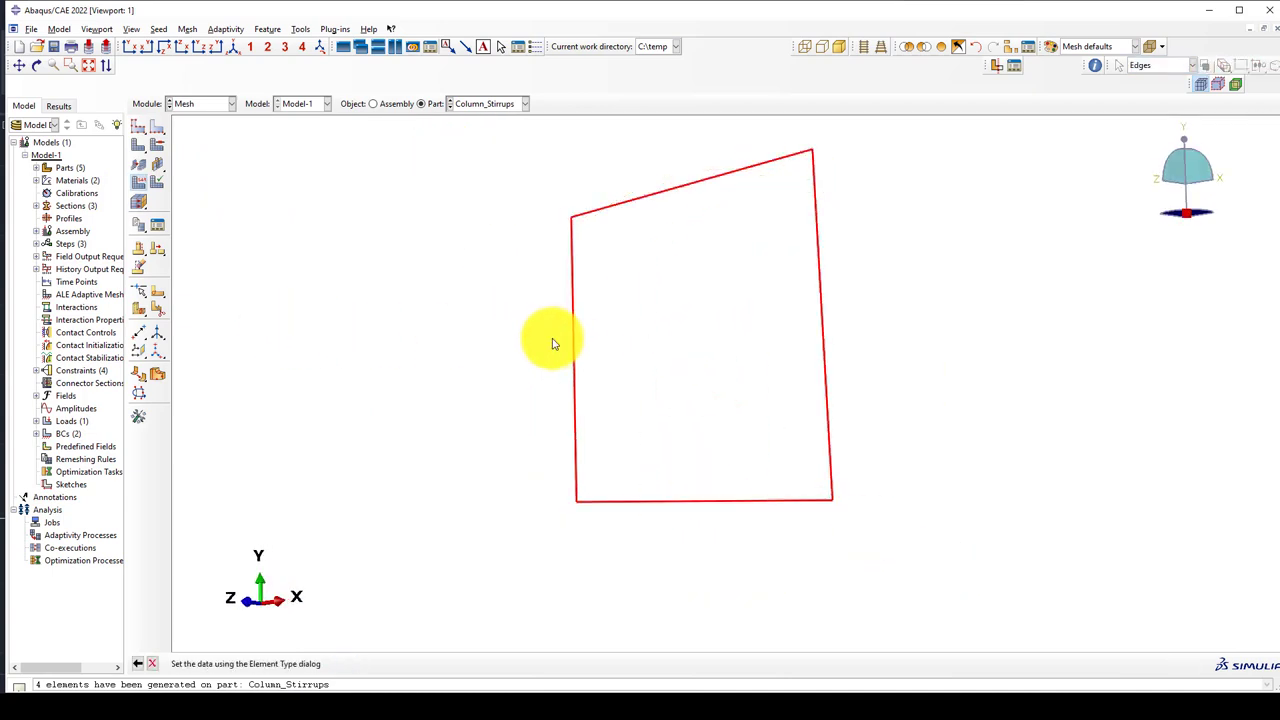
{"action": "left_click", "coordinate": [236, 335]}
{"action": "left_click", "coordinate": [185, 596]}
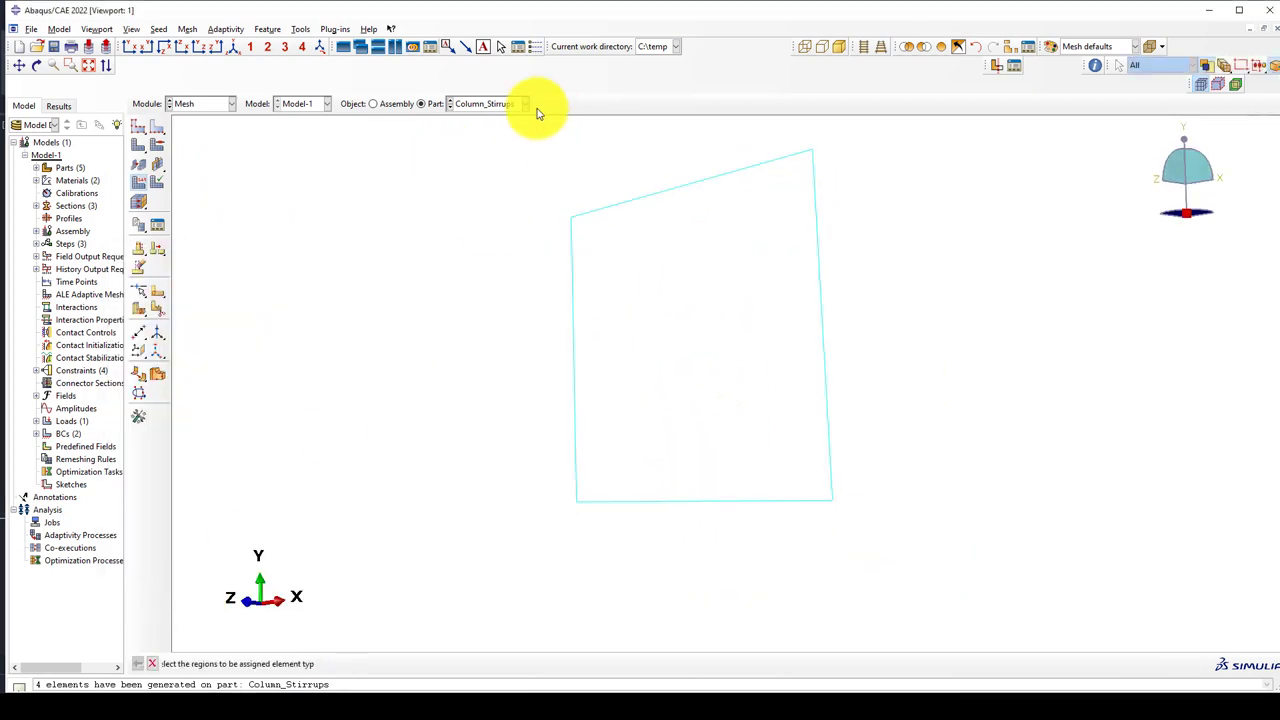
Step: Display the Beam-Stirrups part, seed it with an approximate global size of 200 and mesh it
{"action": "left_click", "coordinate": [486, 106]}
{"action": "left_click", "coordinate": [483, 118]}
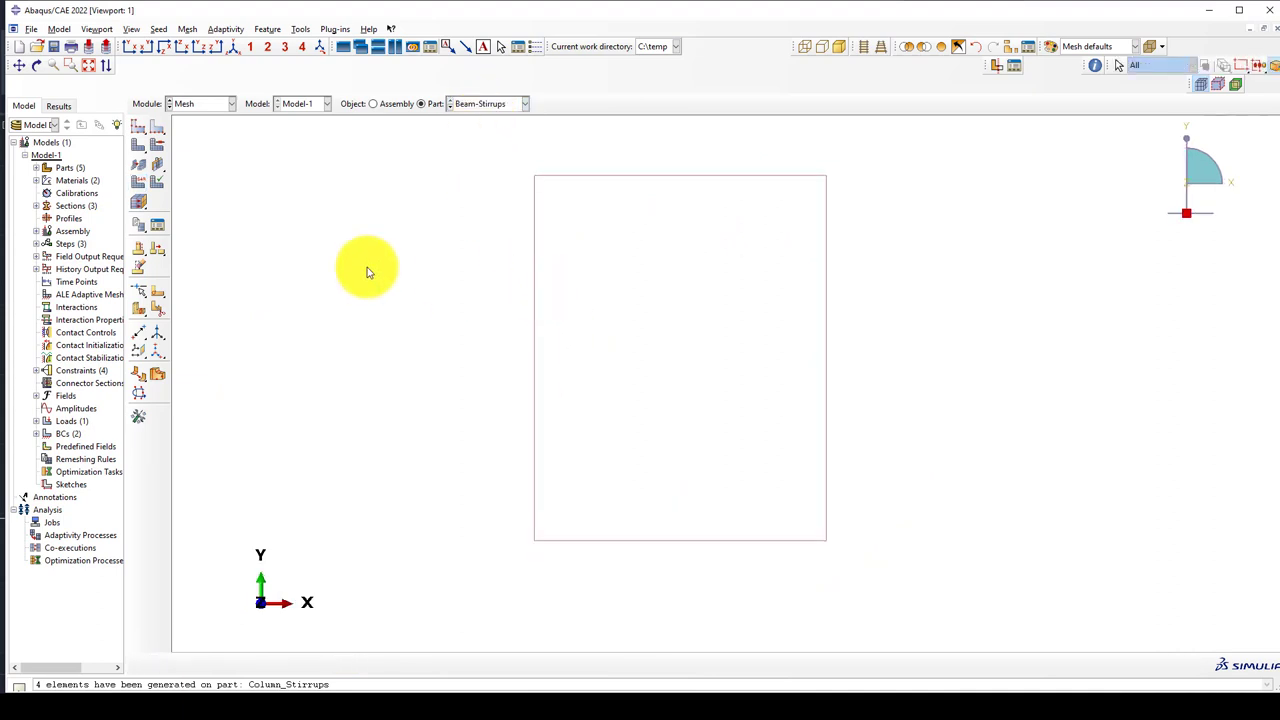
{"action": "left_click", "coordinate": [138, 130]}
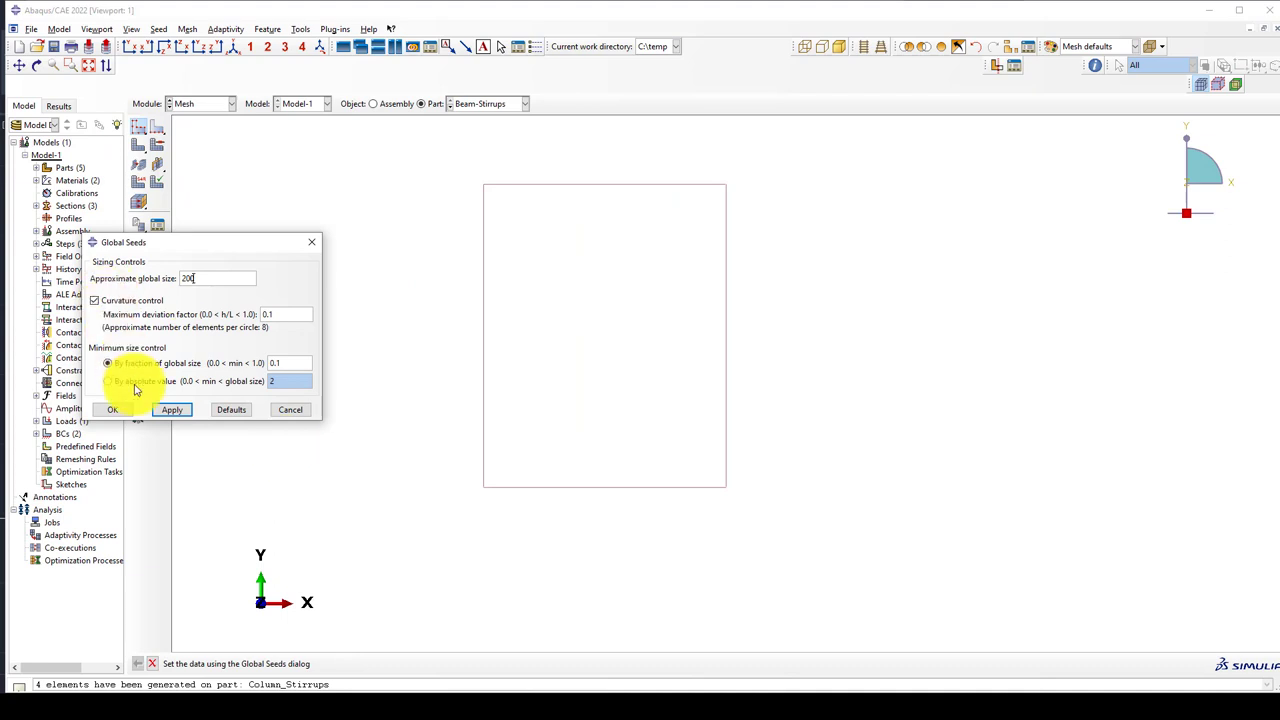
{"action": "left_click", "coordinate": [116, 410]}
{"action": "left_click", "coordinate": [132, 147]}
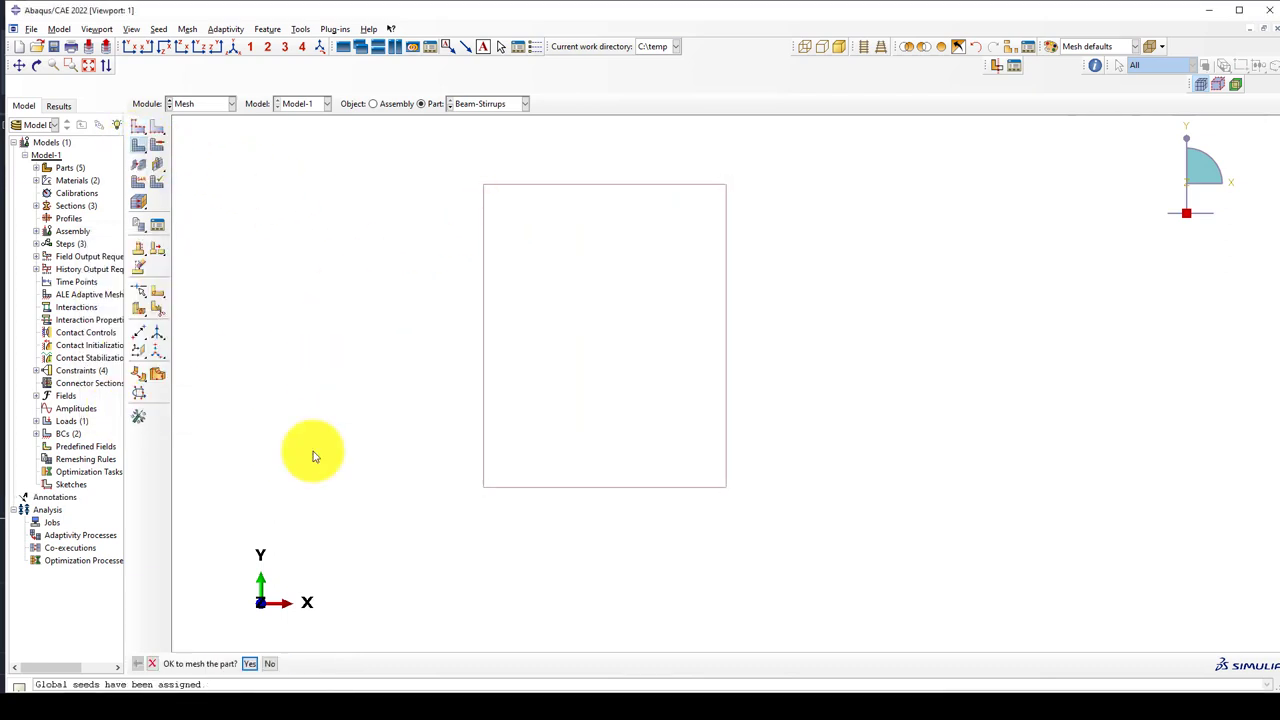
{"action": "left_click", "coordinate": [251, 663]}
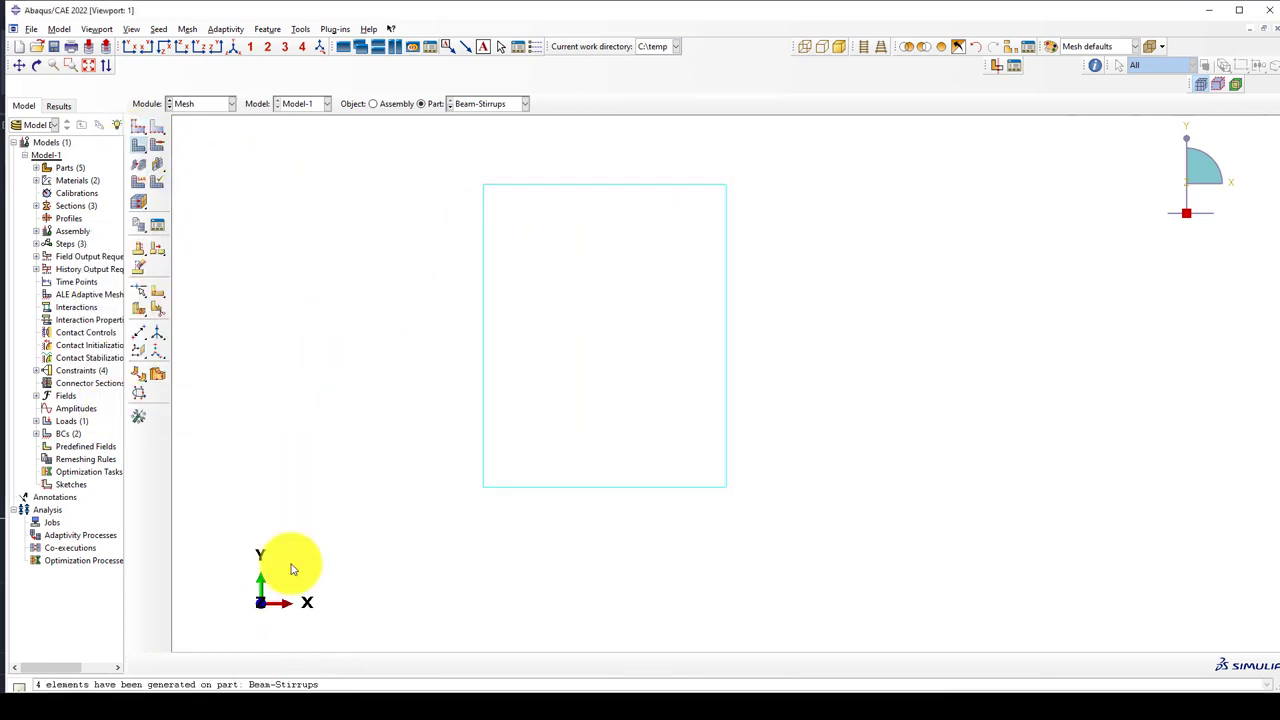
Step: Assign the Truss element family to all four edges of the Beam-Stirrups part
{"action": "left_click", "coordinate": [480, 105]}
{"action": "left_click", "coordinate": [138, 185]}
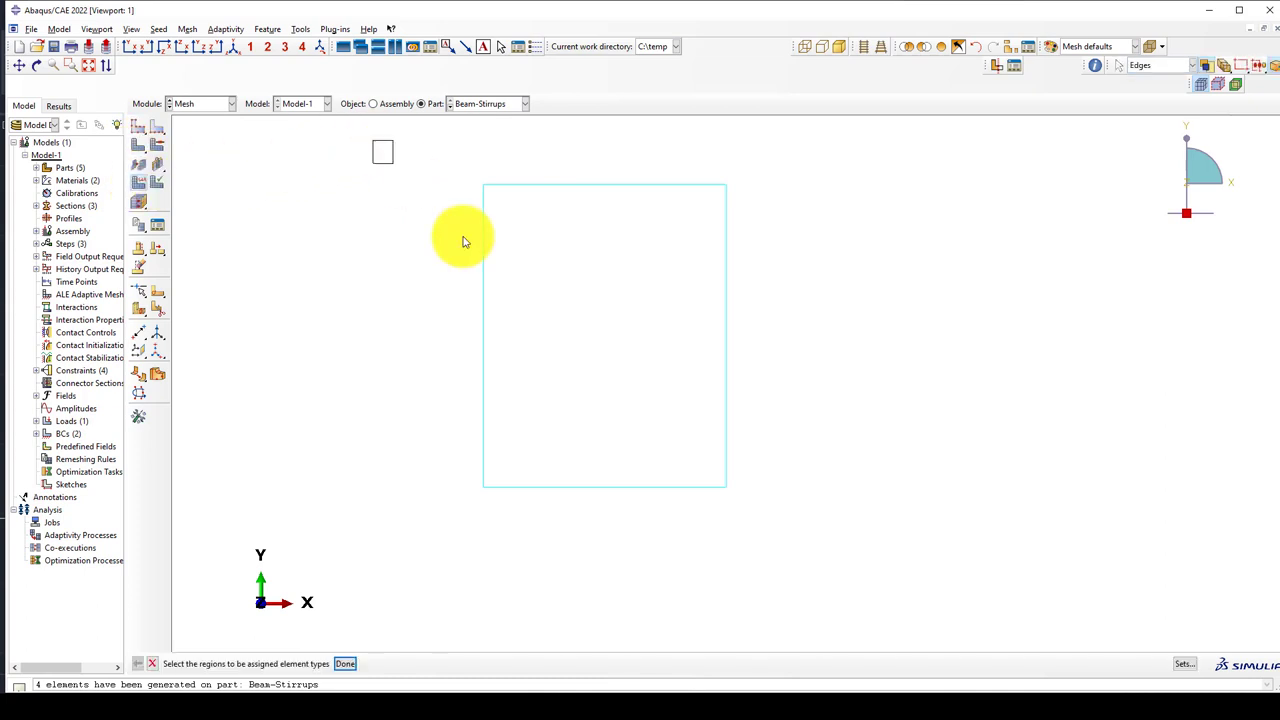
{"action": "left_click_drag", "start_coordinate": [372, 140], "coordinate": [777, 577]}
{"action": "middle_click", "coordinate": [497, 348]}
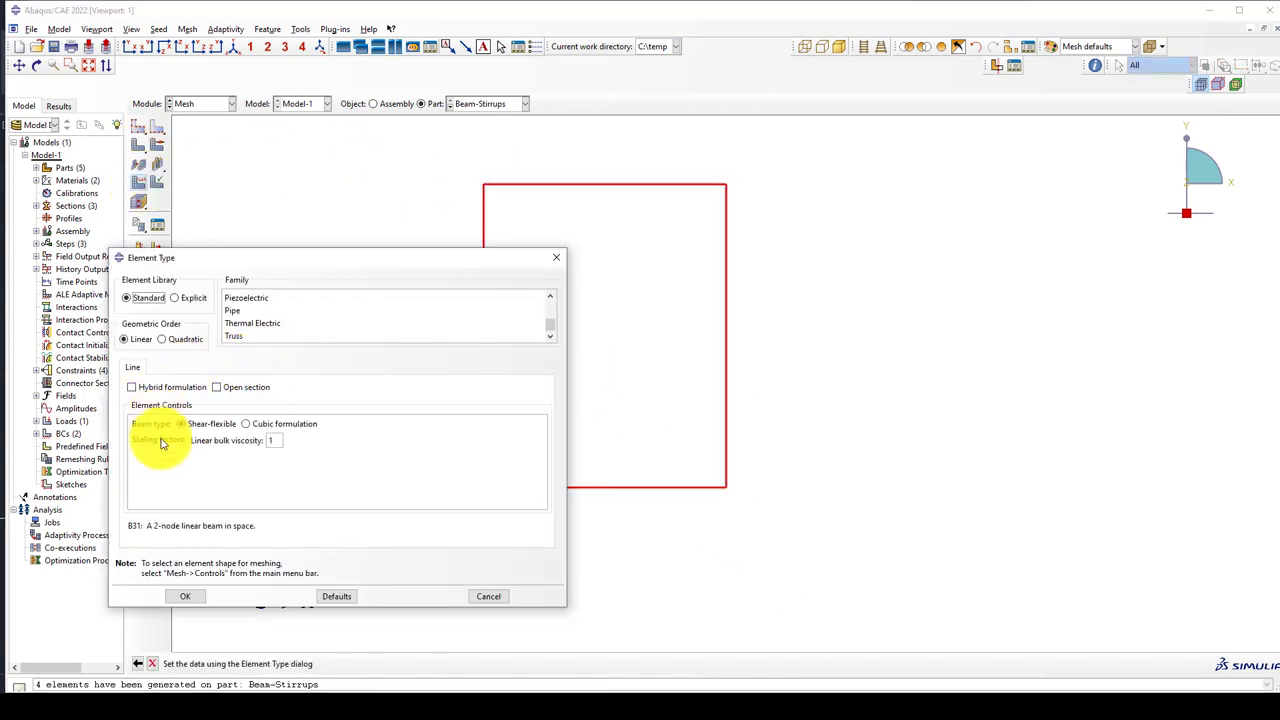
{"action": "left_click", "coordinate": [235, 336]}
{"action": "left_click", "coordinate": [183, 600]}
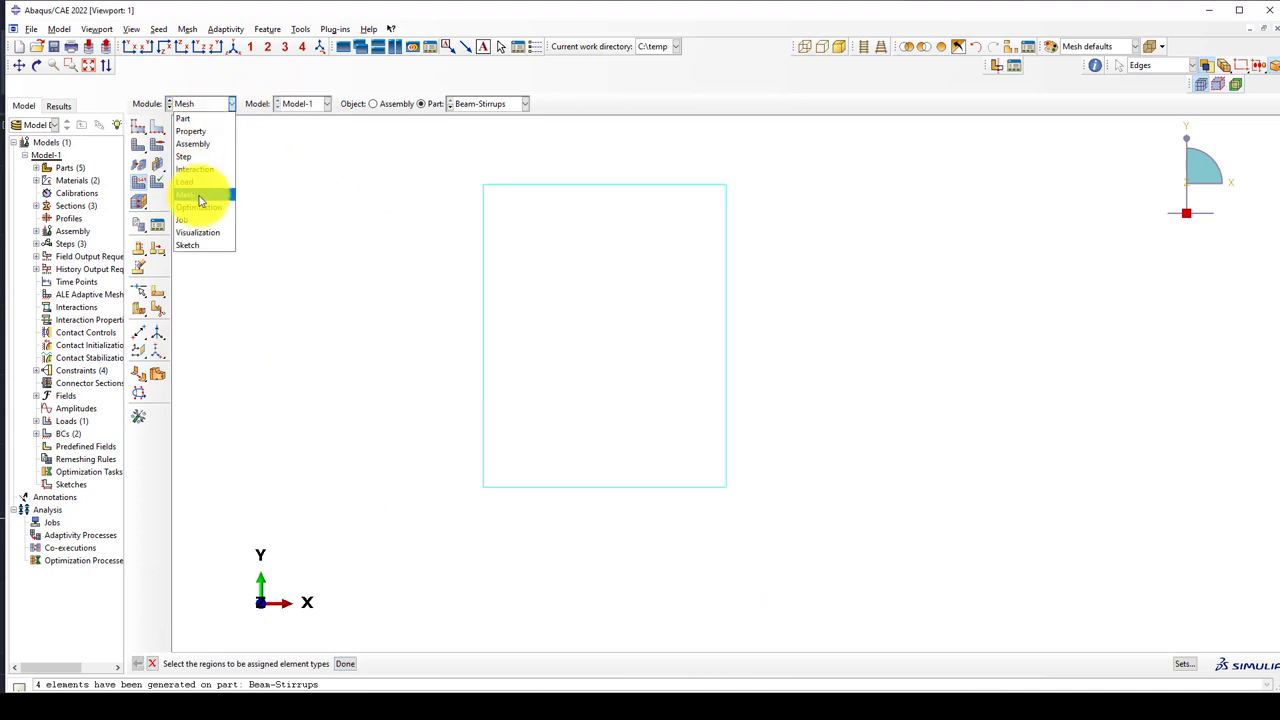
Step: Display the meshed assembly and switch to the Job module
{"action": "left_click", "coordinate": [389, 104]}
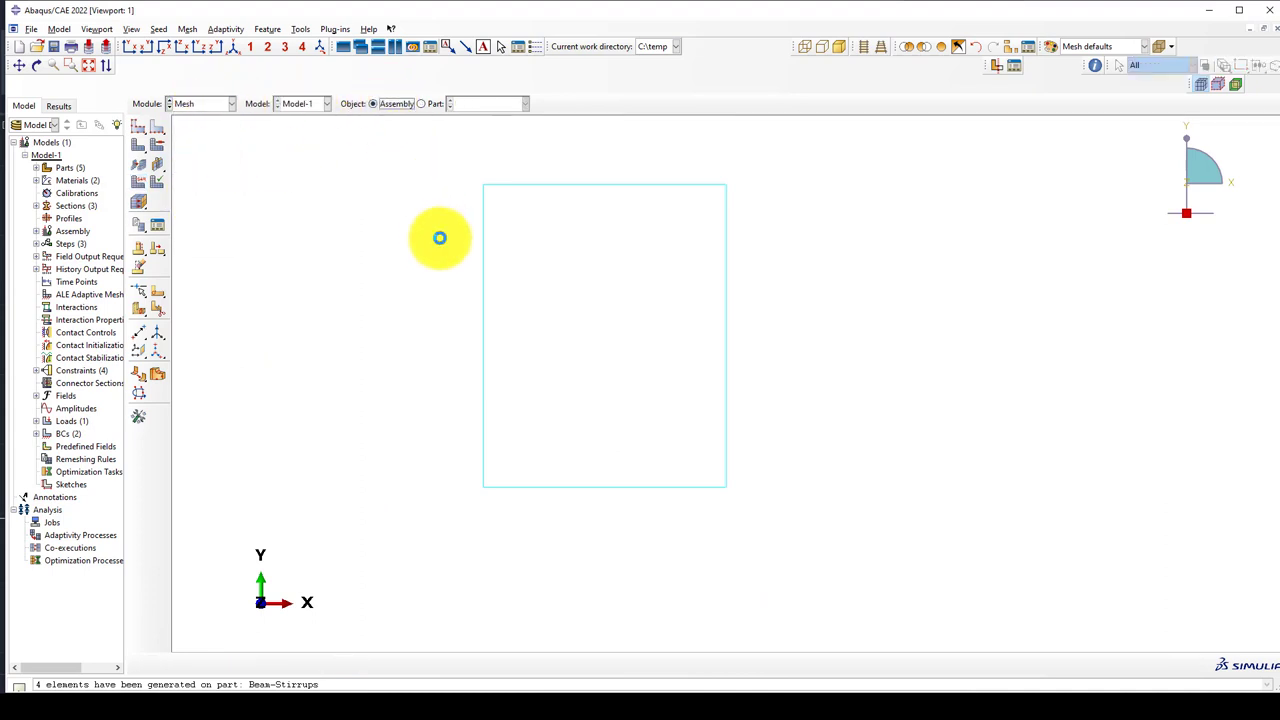
{"action": "left_click", "coordinate": [228, 104]}
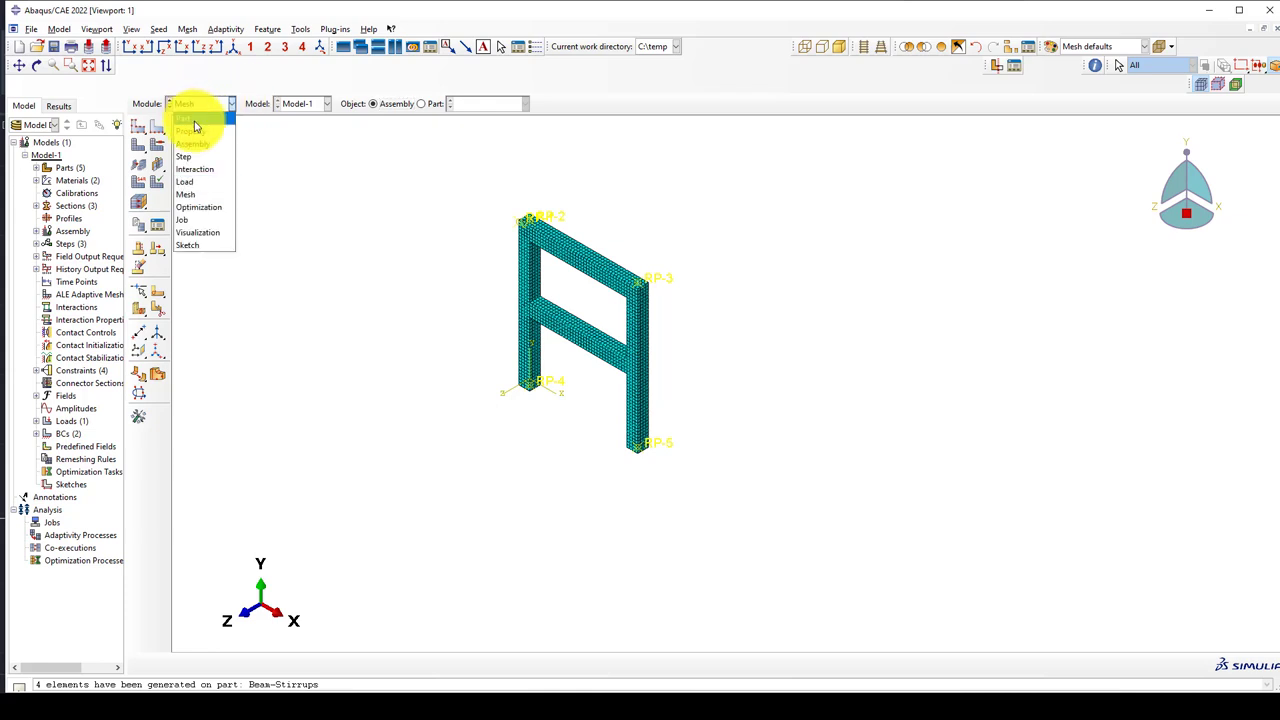
{"action": "left_click", "coordinate": [191, 222]}
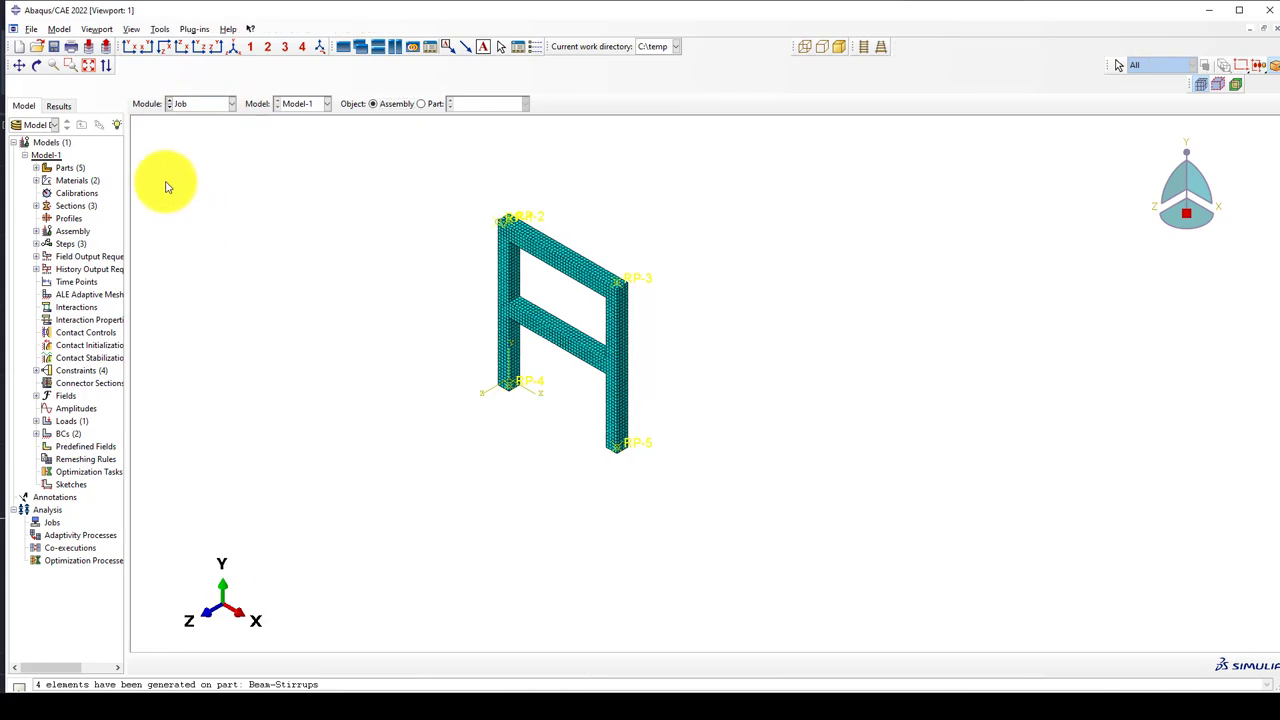
Step: Create a full-analysis job named RC-Frame from Model-1 and submit it
{"action": "left_click", "coordinate": [156, 127]}
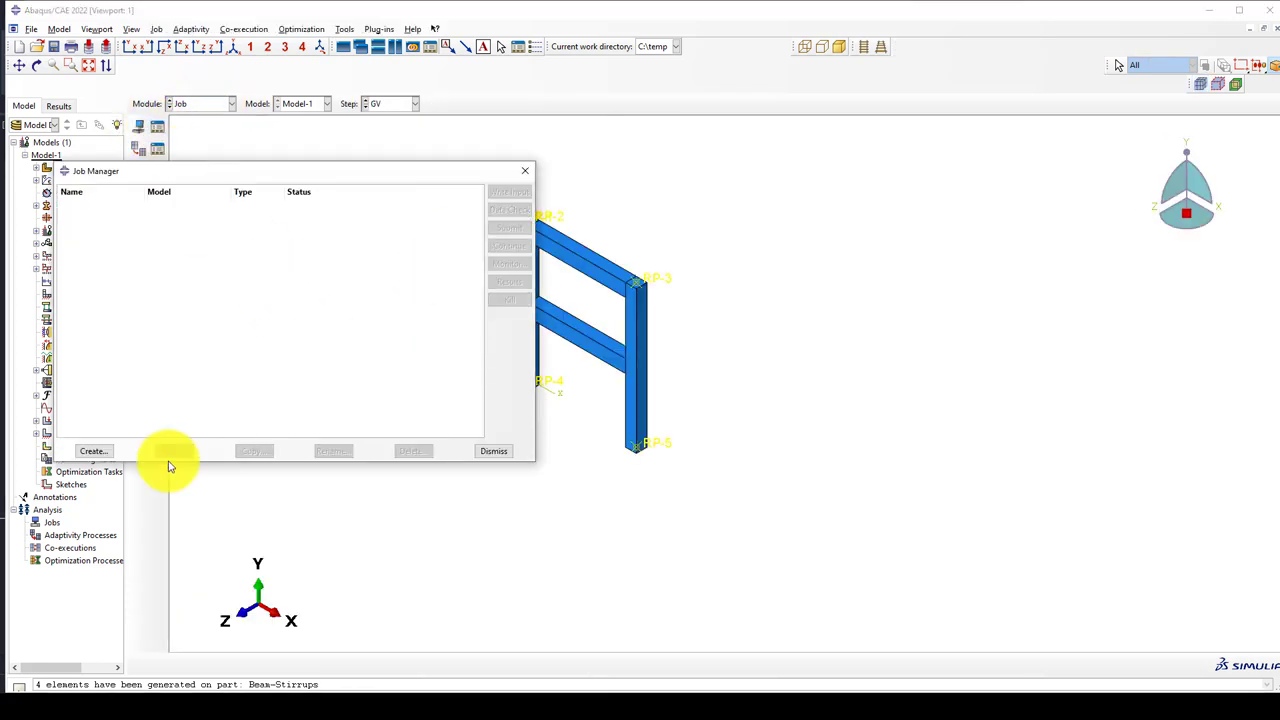
{"action": "left_click", "coordinate": [112, 451]}
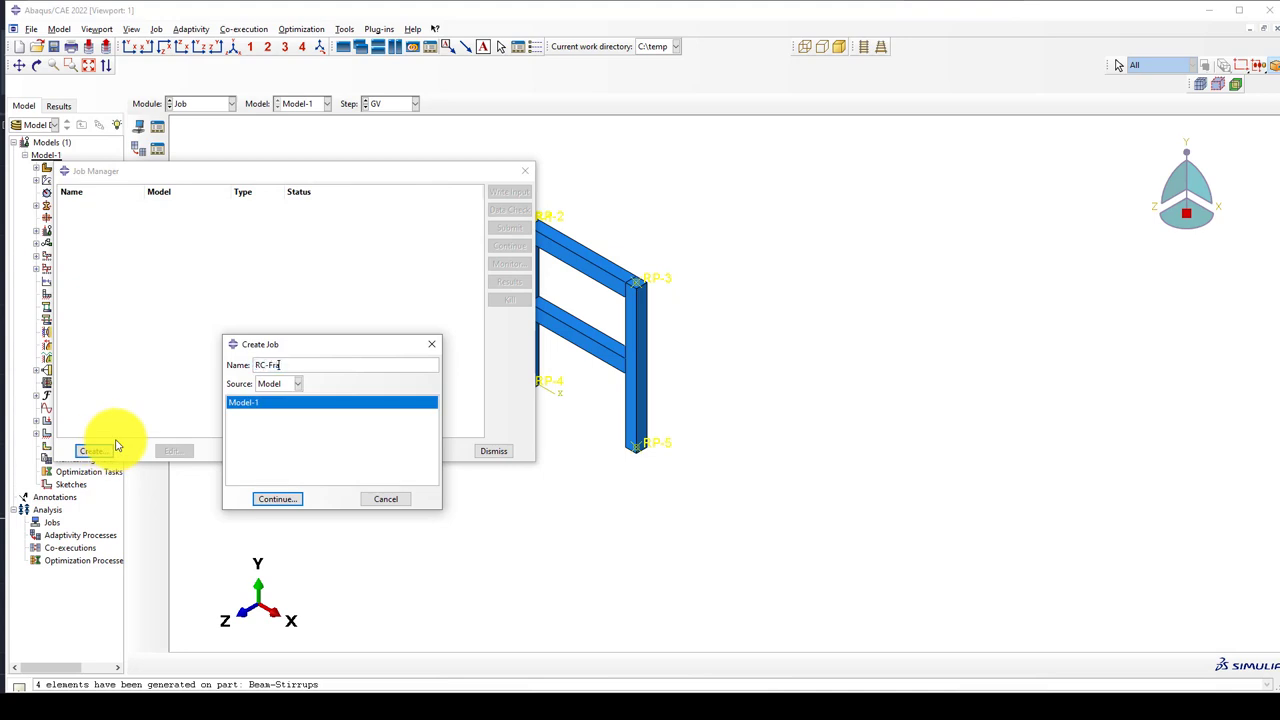
{"action": "left_click", "coordinate": [258, 499]}
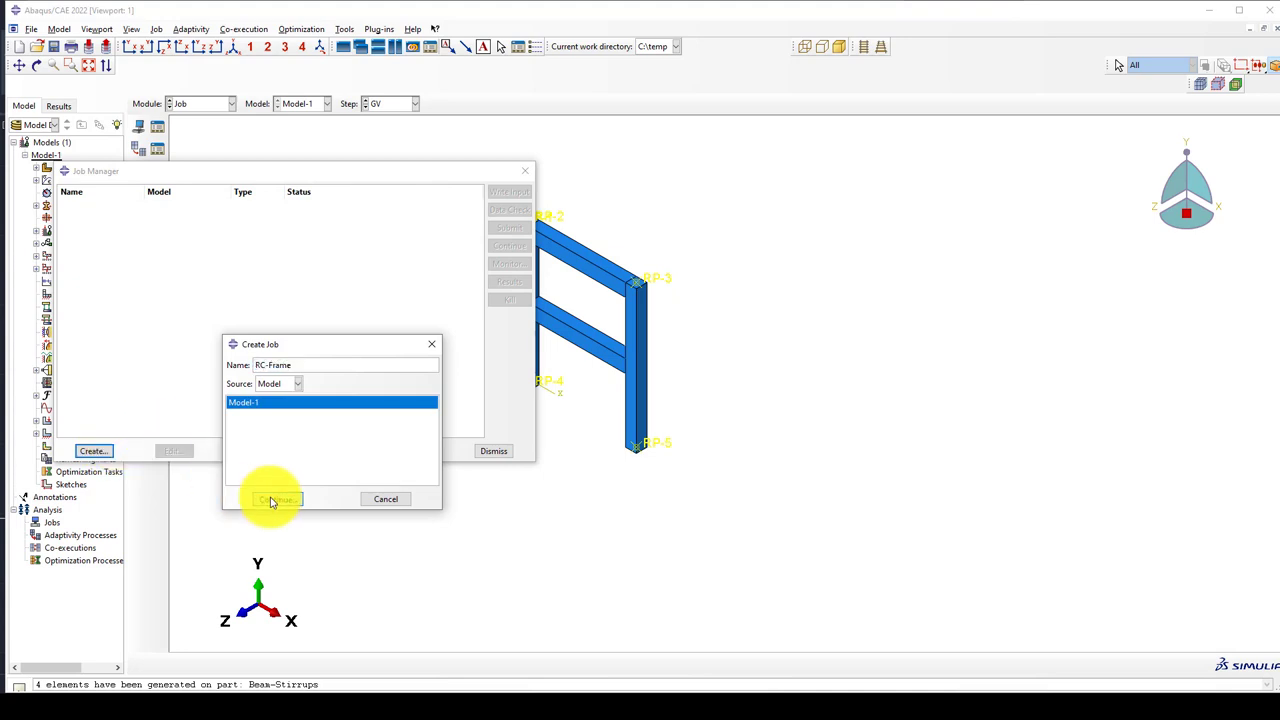
{"action": "left_click", "coordinate": [246, 527]}
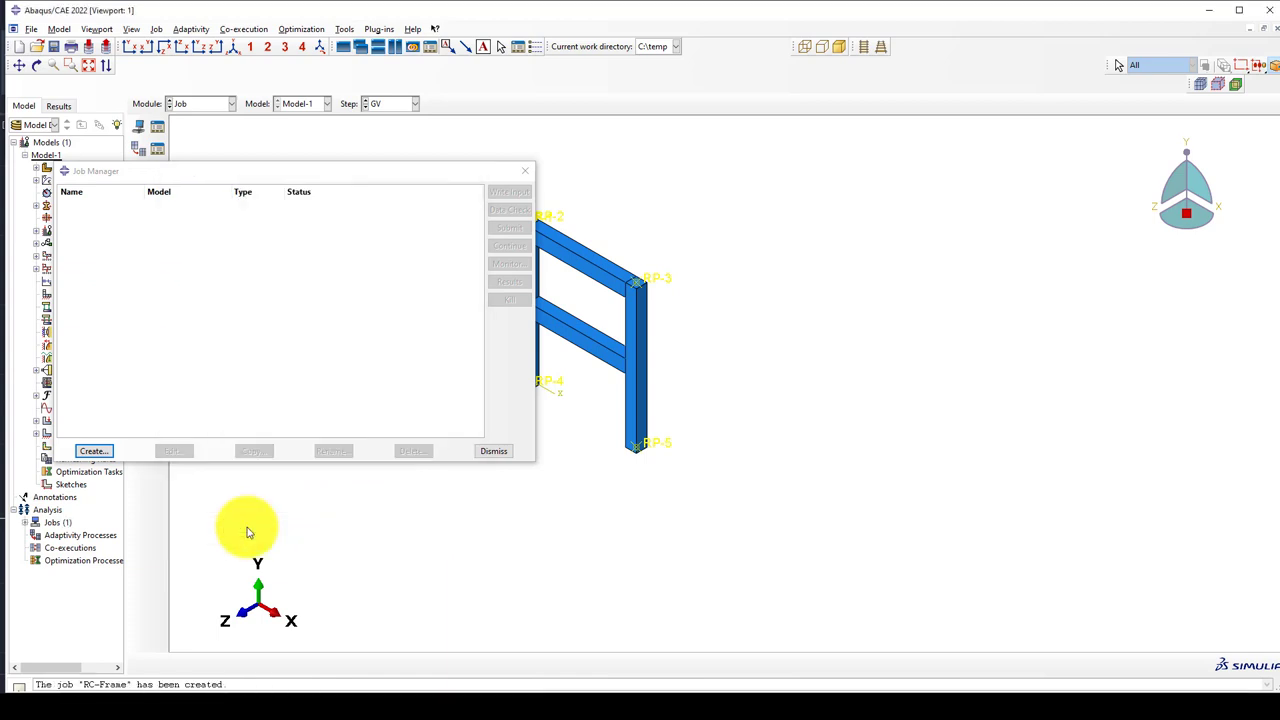
{"action": "left_click", "coordinate": [508, 229]}
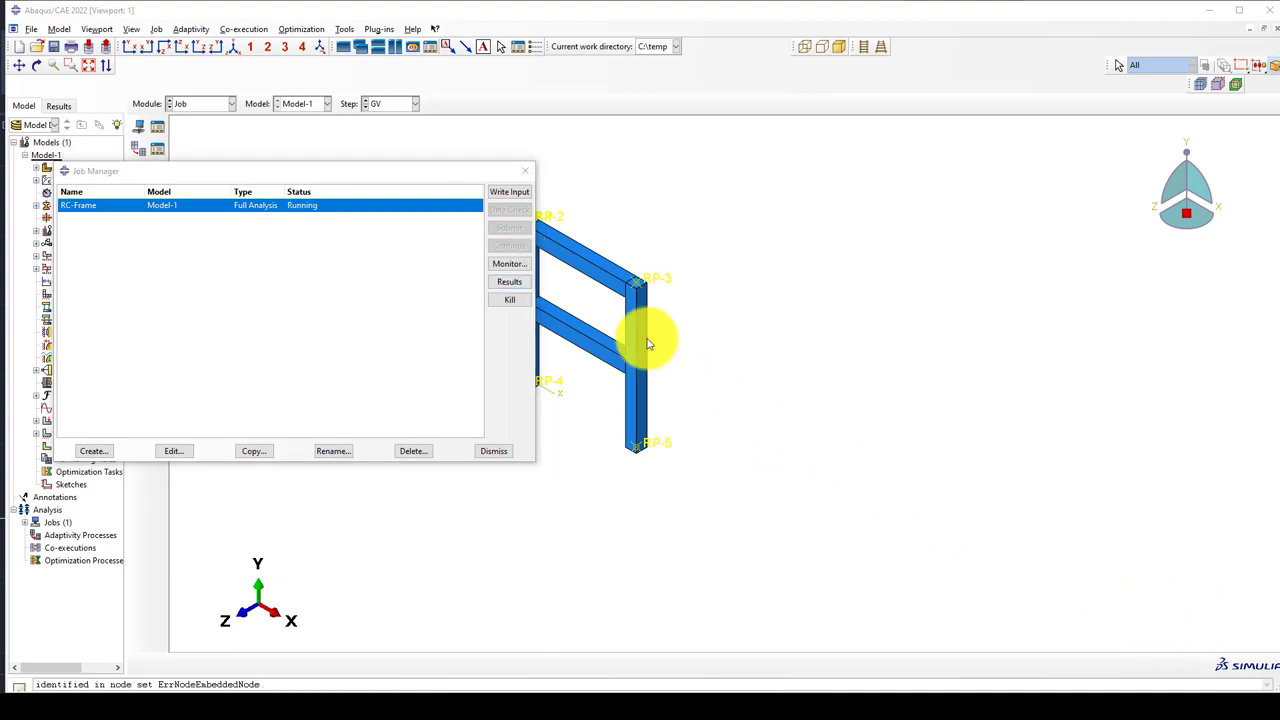
Step: Monitor the RC-Frame job, enlarge the monitor window and read the reported errors
{"action": "left_click", "coordinate": [494, 266]}
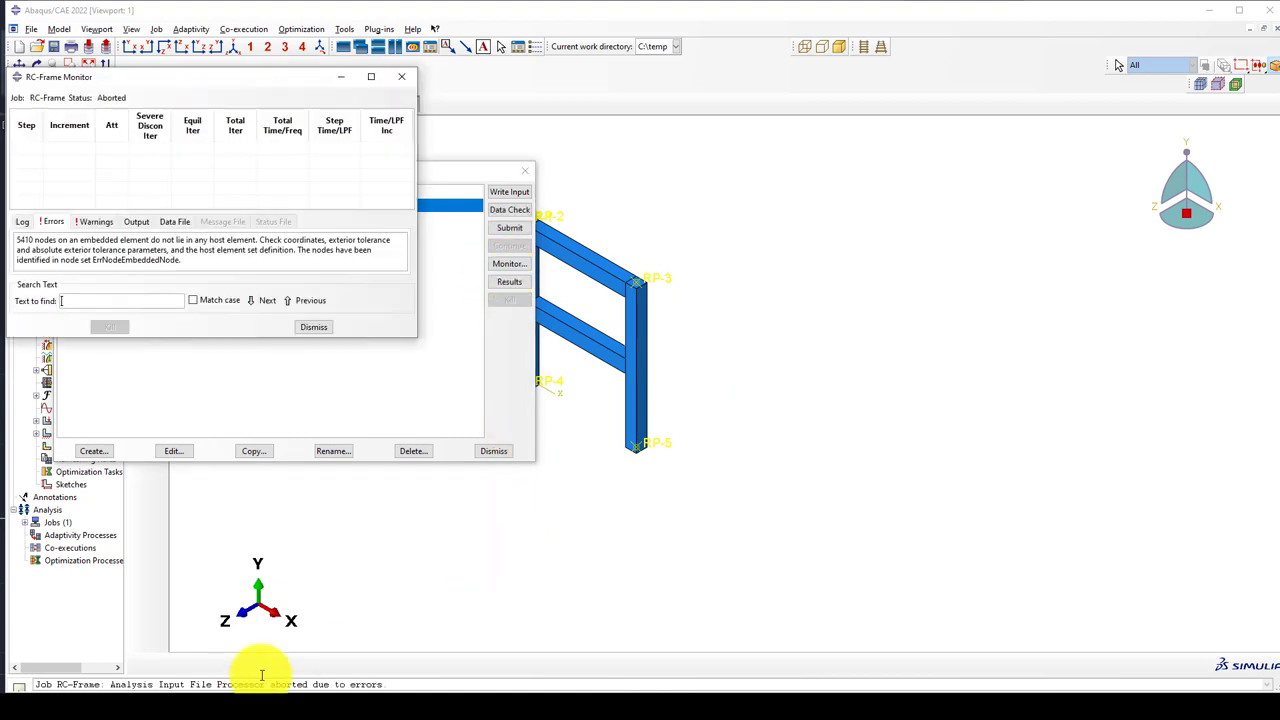
{"action": "left_click_drag", "start_coordinate": [275, 87], "coordinate": [393, 157]}
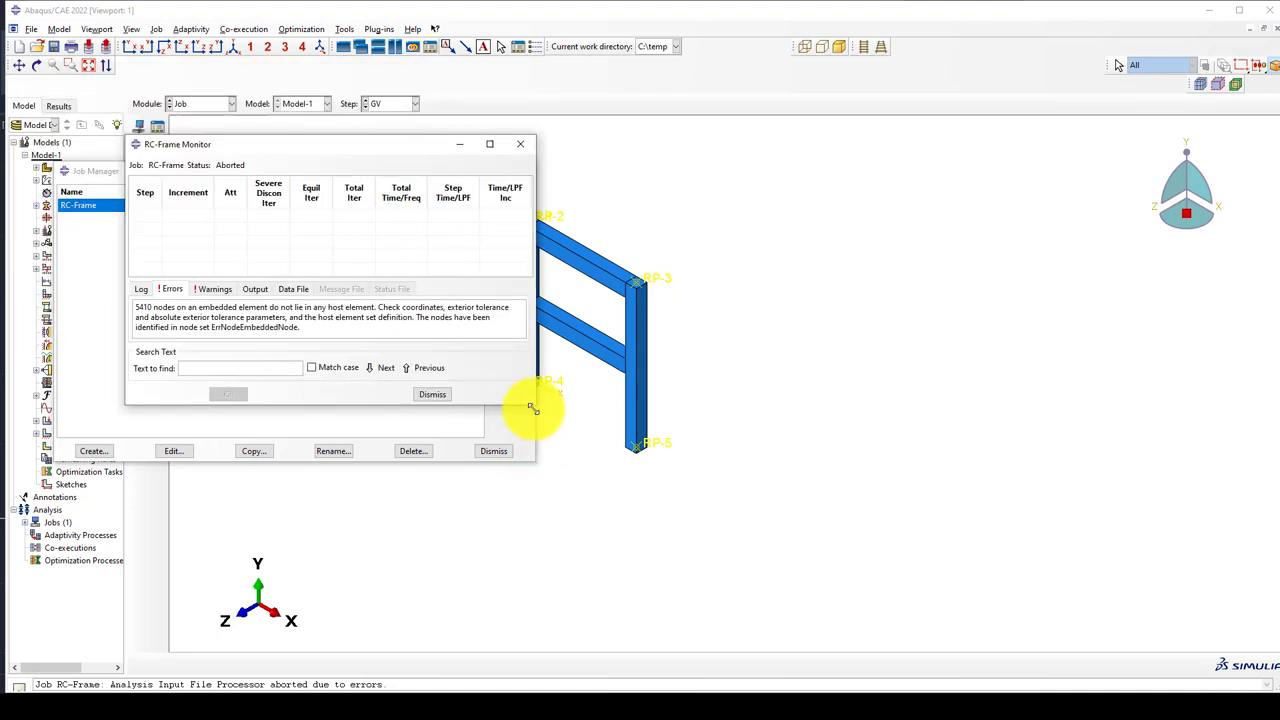
{"action": "left_click_drag", "start_coordinate": [533, 408], "coordinate": [622, 518]}
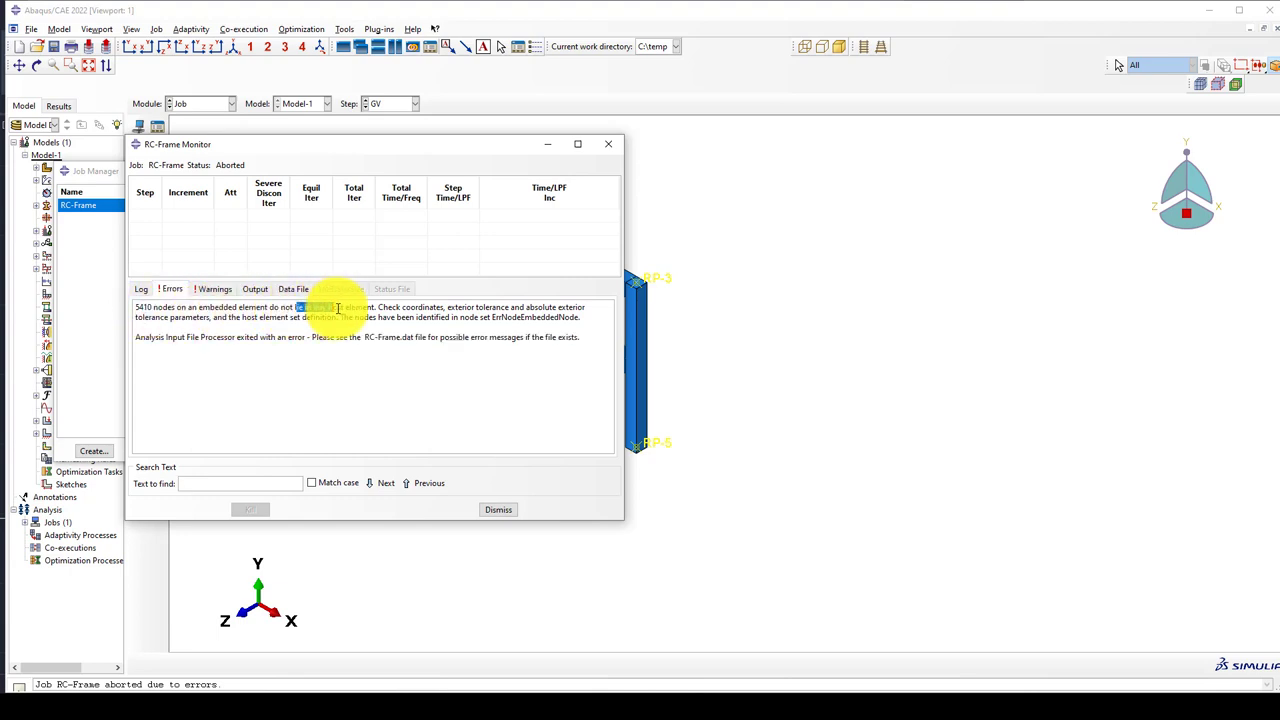
{"action": "left_click_drag", "start_coordinate": [445, 308], "coordinate": [137, 306]}
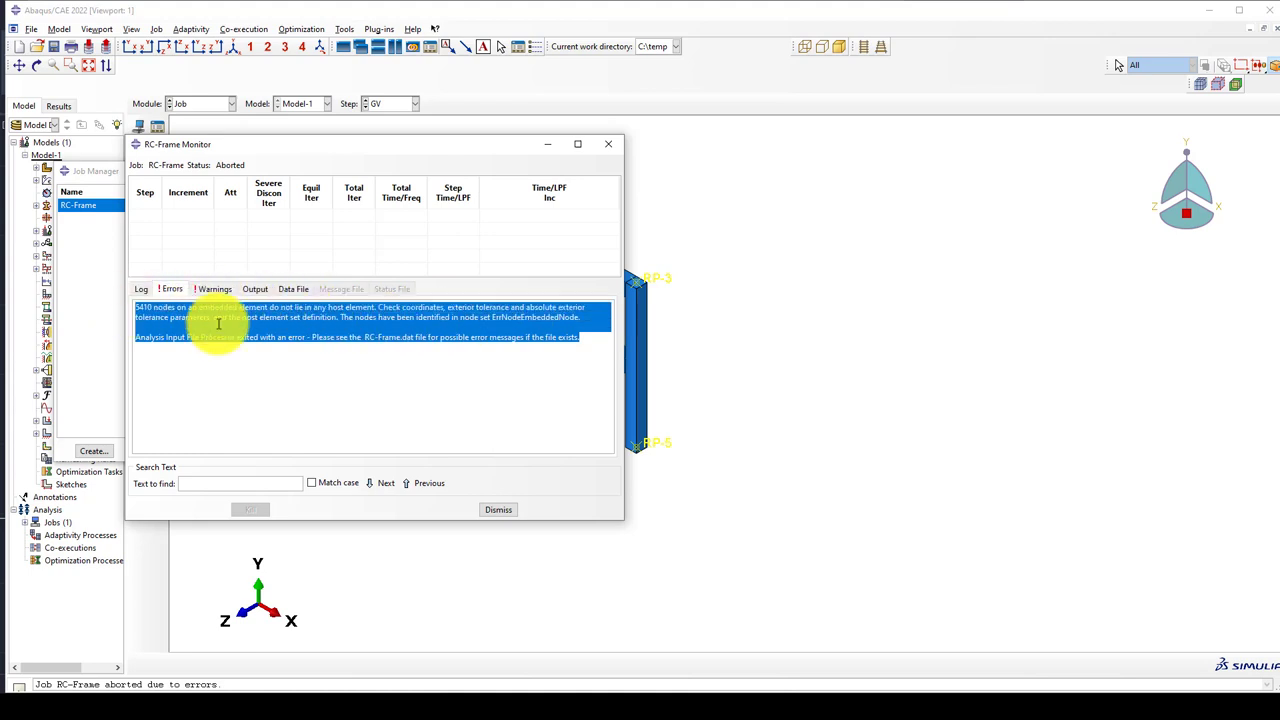
{"action": "left_click", "coordinate": [610, 146]}
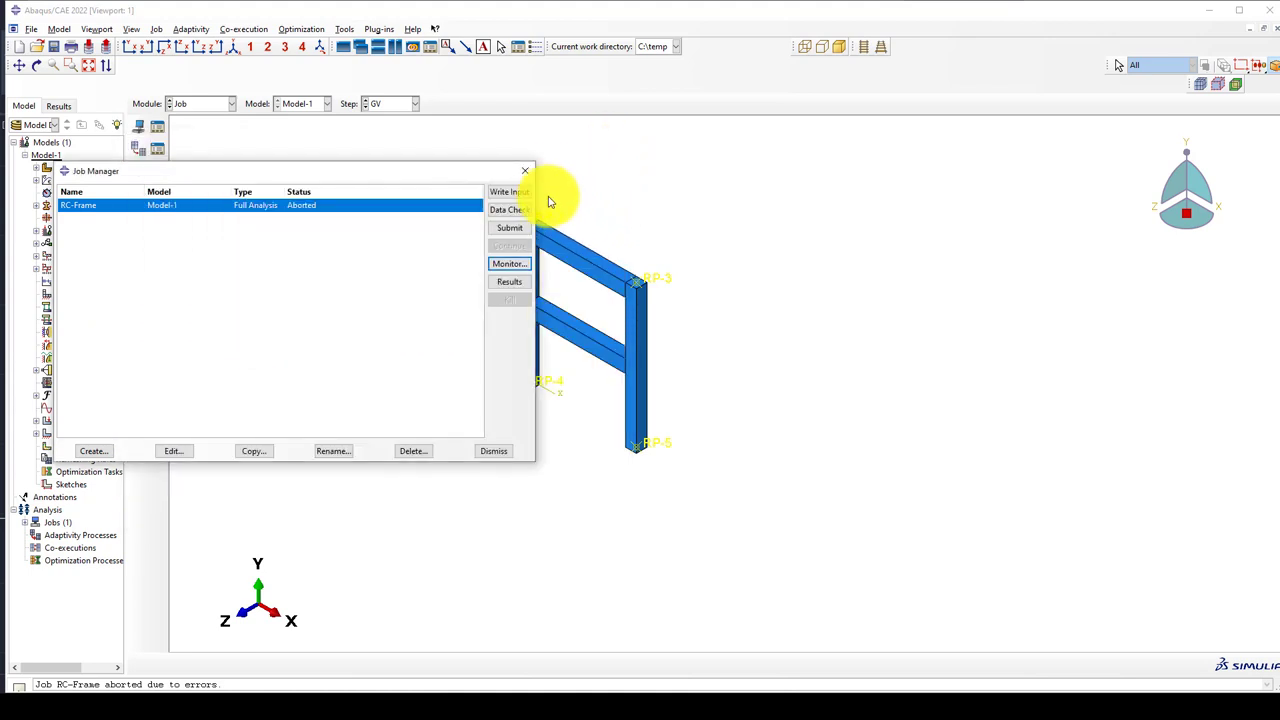
Step: Close the Job Manager and switch to the Interaction module
{"action": "left_click", "coordinate": [527, 172]}
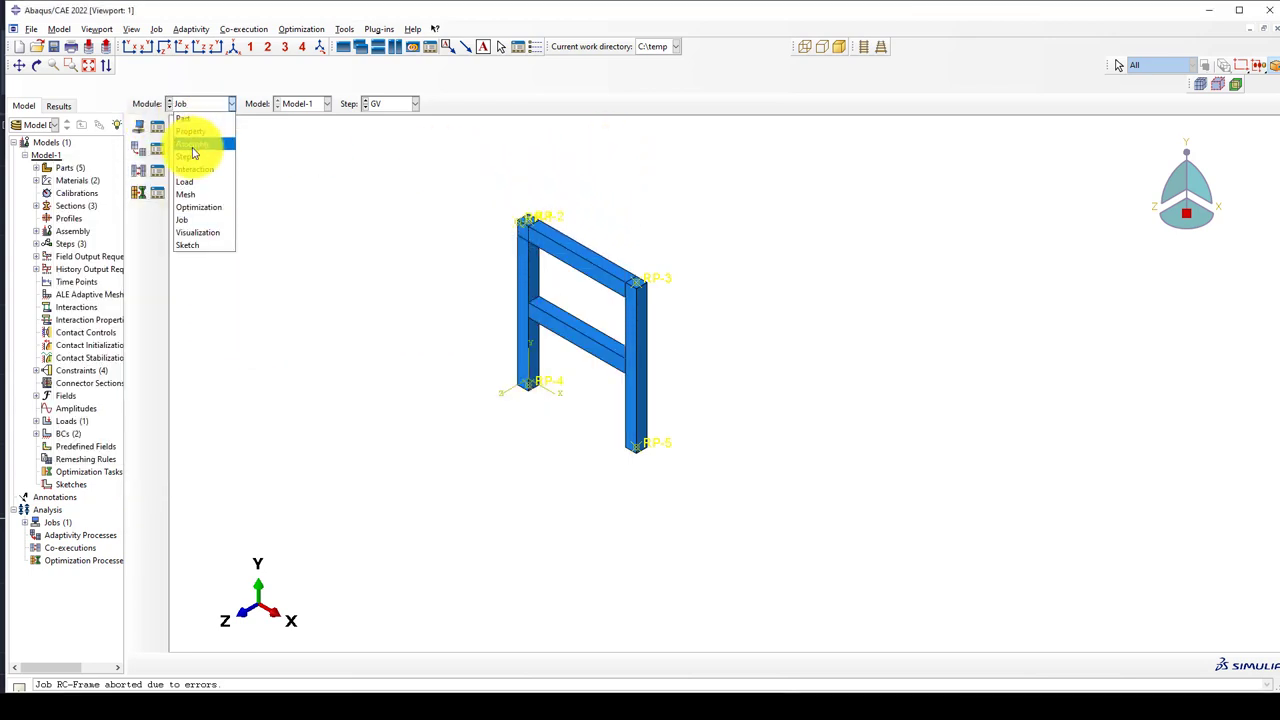
{"action": "left_click", "coordinate": [195, 146]}
{"action": "left_click", "coordinate": [200, 104]}
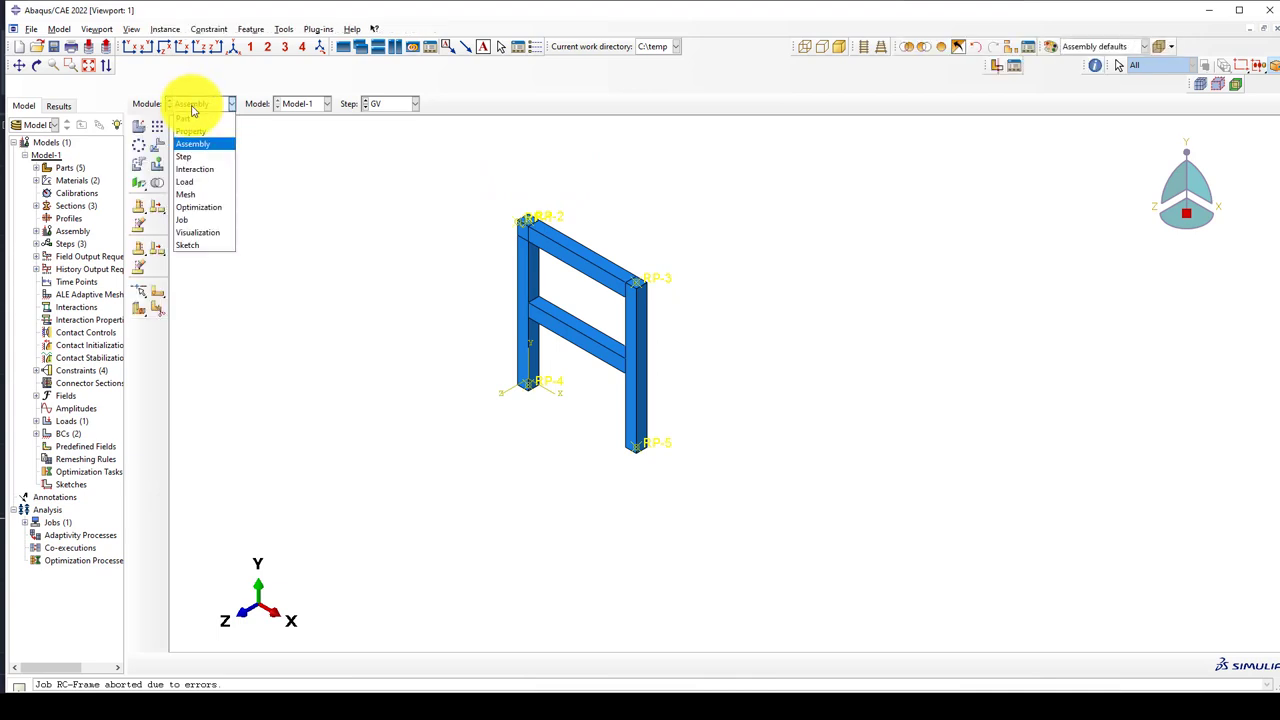
{"action": "left_click", "coordinate": [194, 169]}
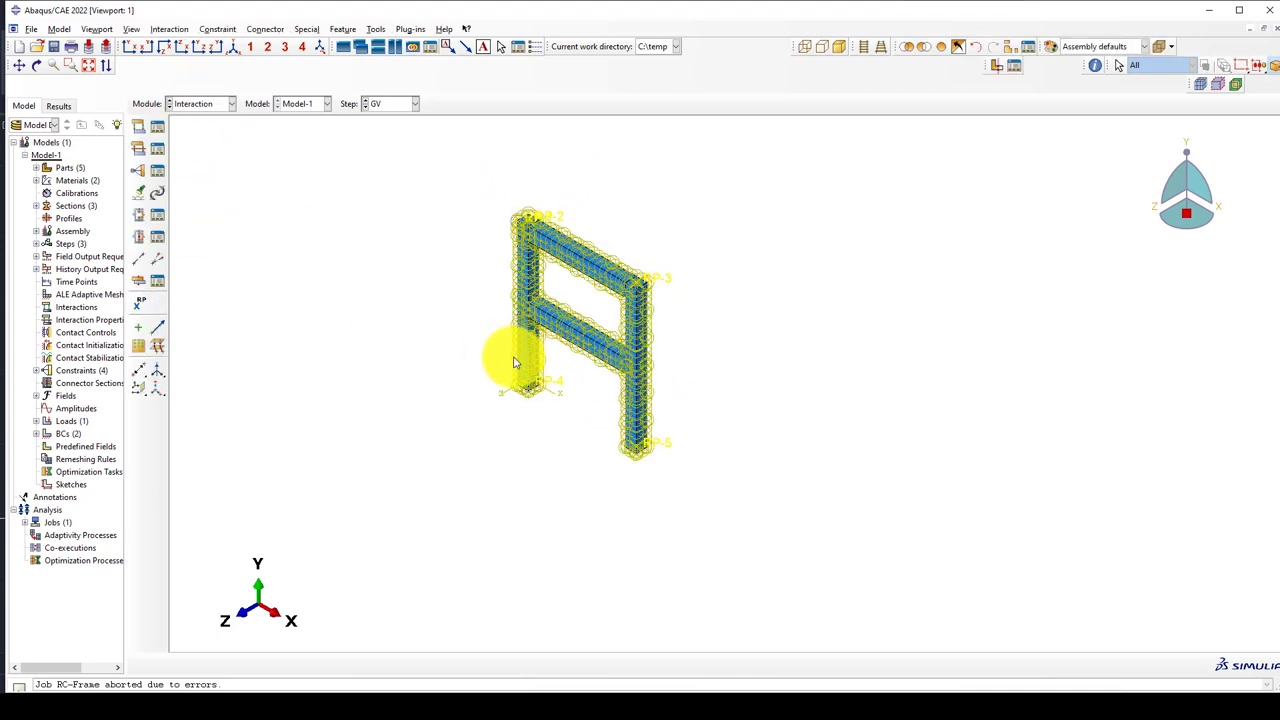
Step: Display only the rebar and stirrup instances of the assembly by removing Frame-1 from the display group
{"action": "scroll", "coordinate": [577, 360], "scroll_direction": "up", "scroll_amount": 5}
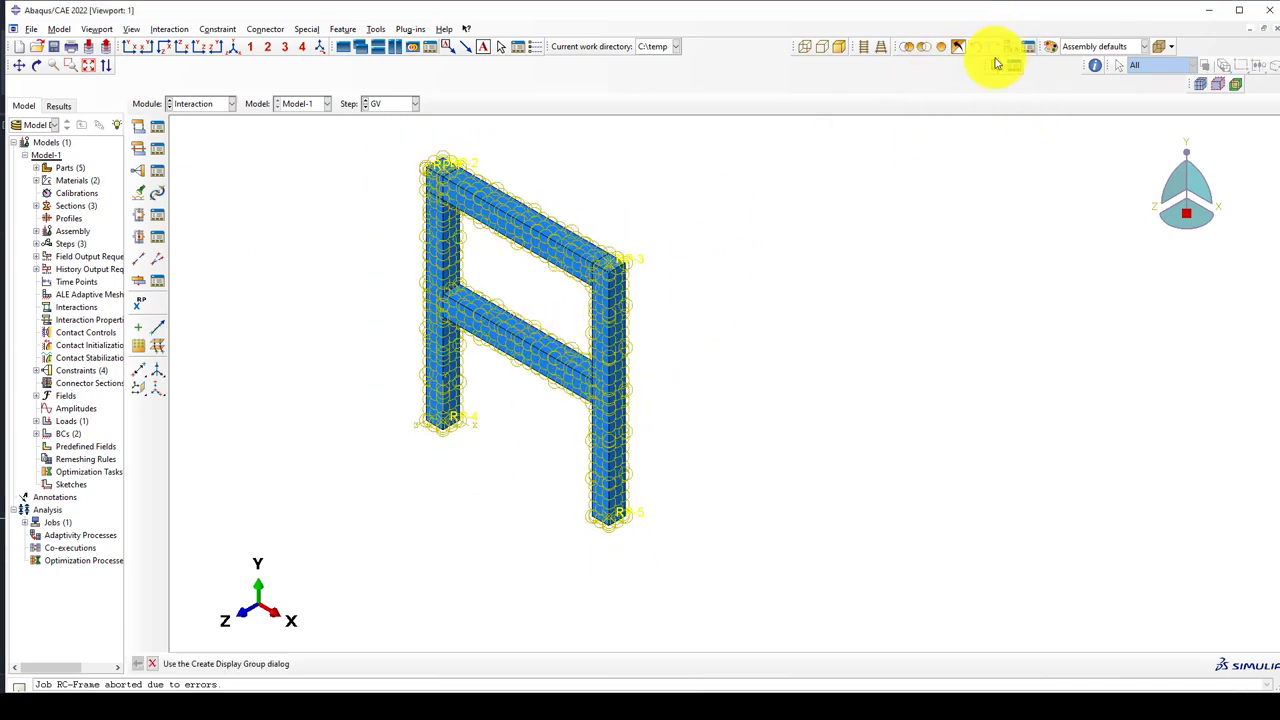
{"action": "left_click", "coordinate": [180, 224]}
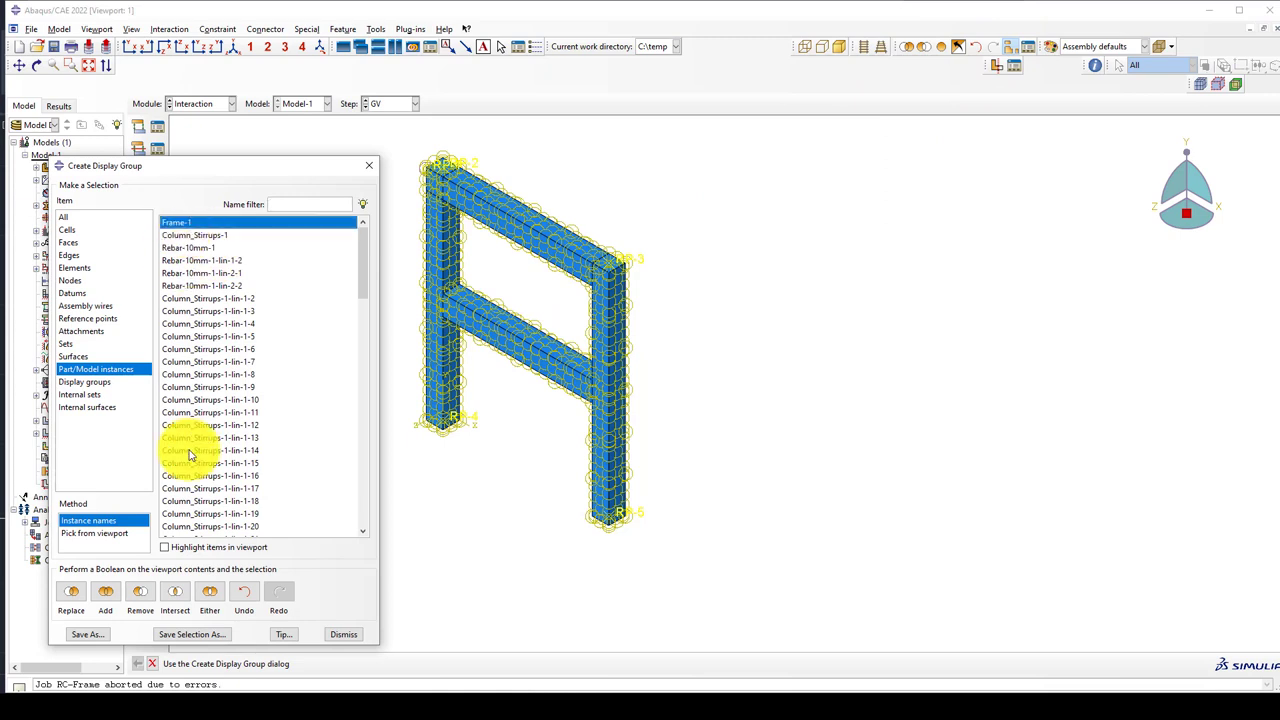
{"action": "left_click", "coordinate": [75, 595]}
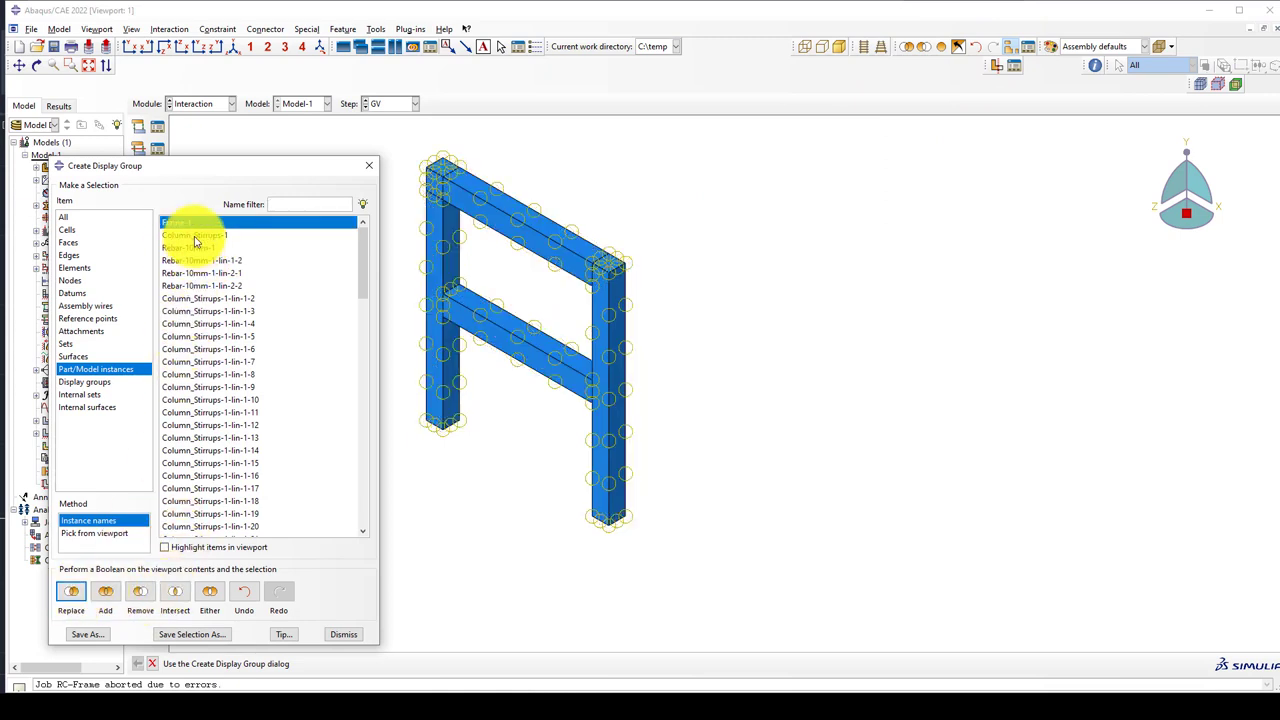
{"action": "left_click_drag", "start_coordinate": [195, 240], "coordinate": [207, 588]}
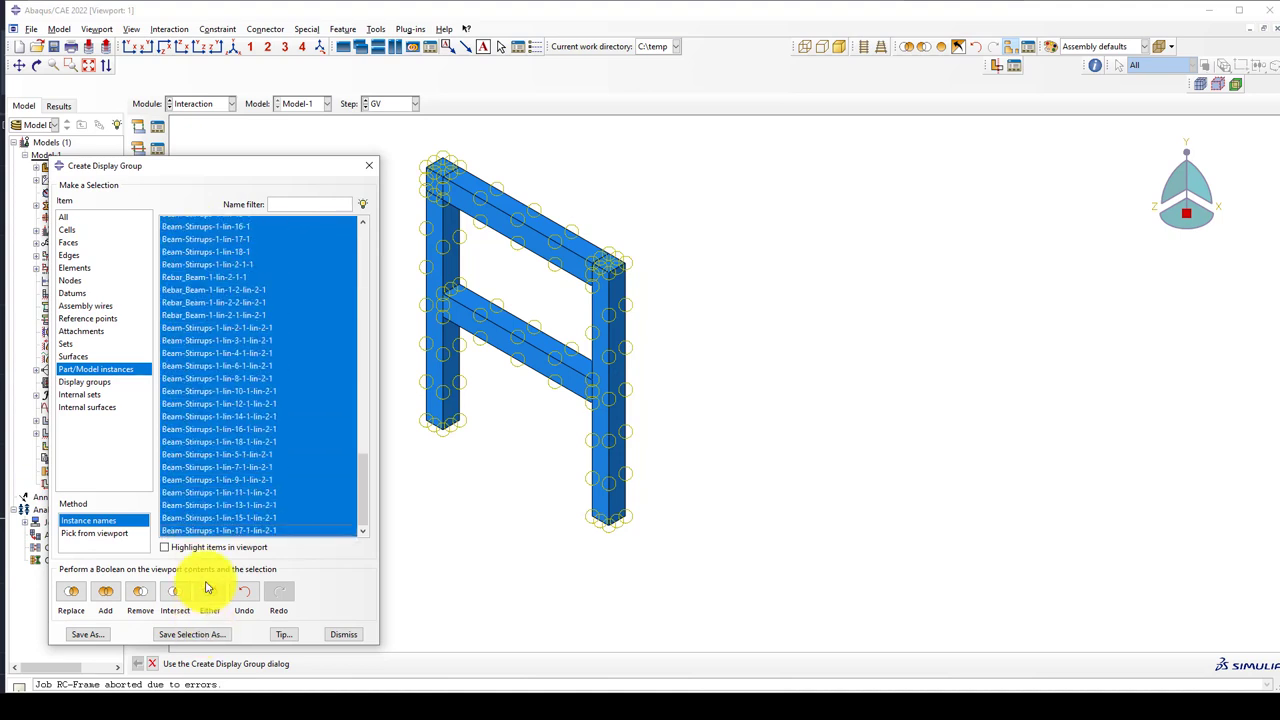
{"action": "left_click", "coordinate": [107, 598]}
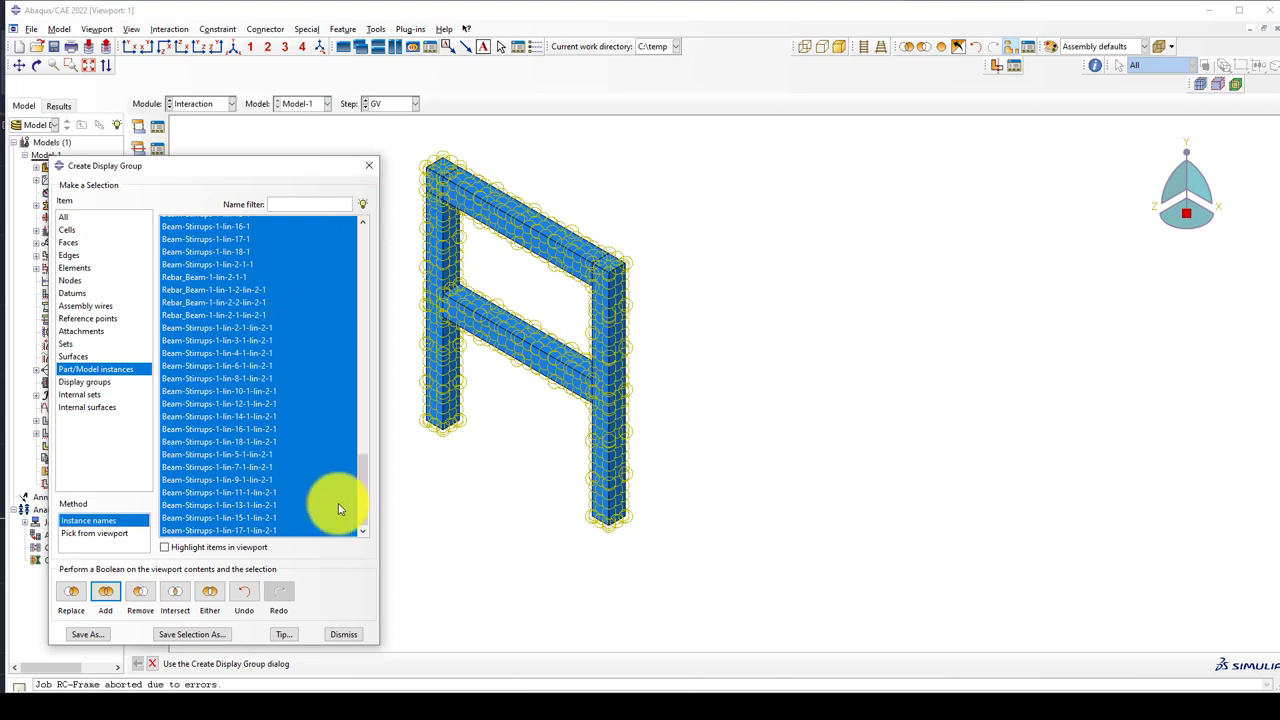
{"action": "left_click_drag", "start_coordinate": [360, 494], "coordinate": [323, 234]}
{"action": "left_click", "coordinate": [180, 221]}
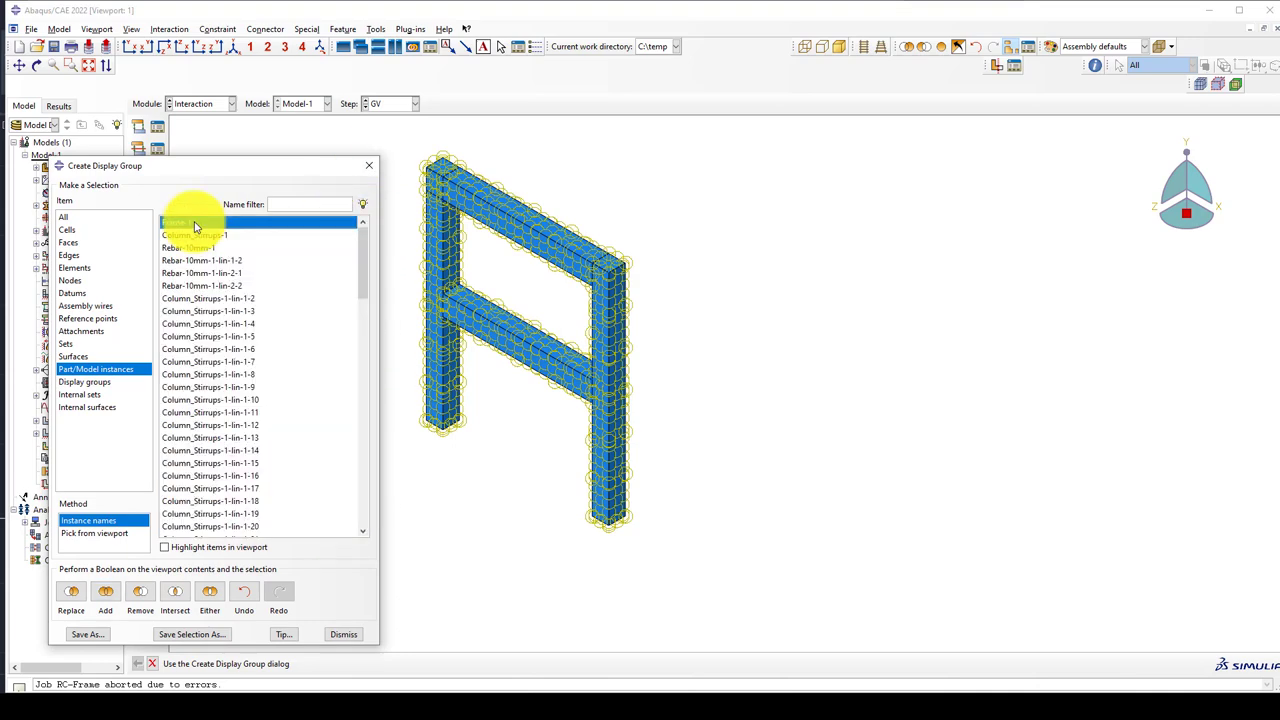
{"action": "left_click", "coordinate": [138, 598]}
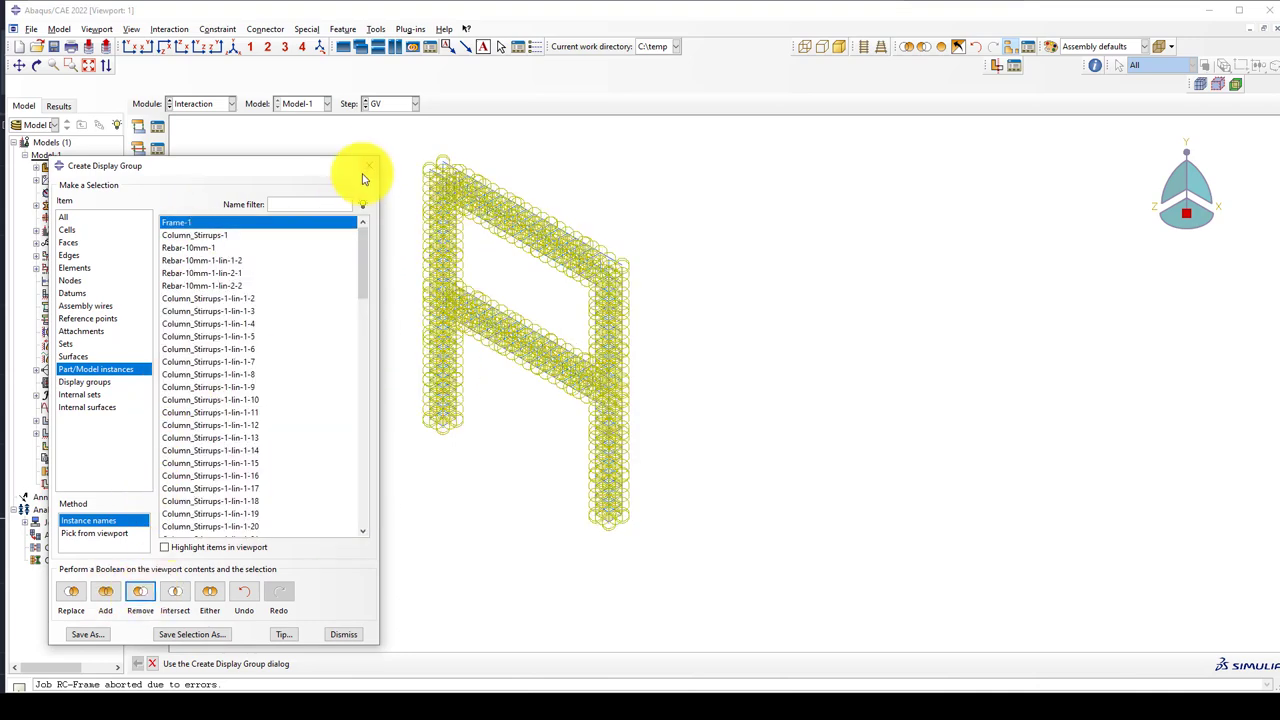
{"action": "left_click", "coordinate": [369, 166]}
Step: Edit the EM constraint, reselecting all displayed reinforcement in the viewport as the embedded region and setting the host region to Whole Model
{"action": "left_click", "coordinate": [158, 171]}
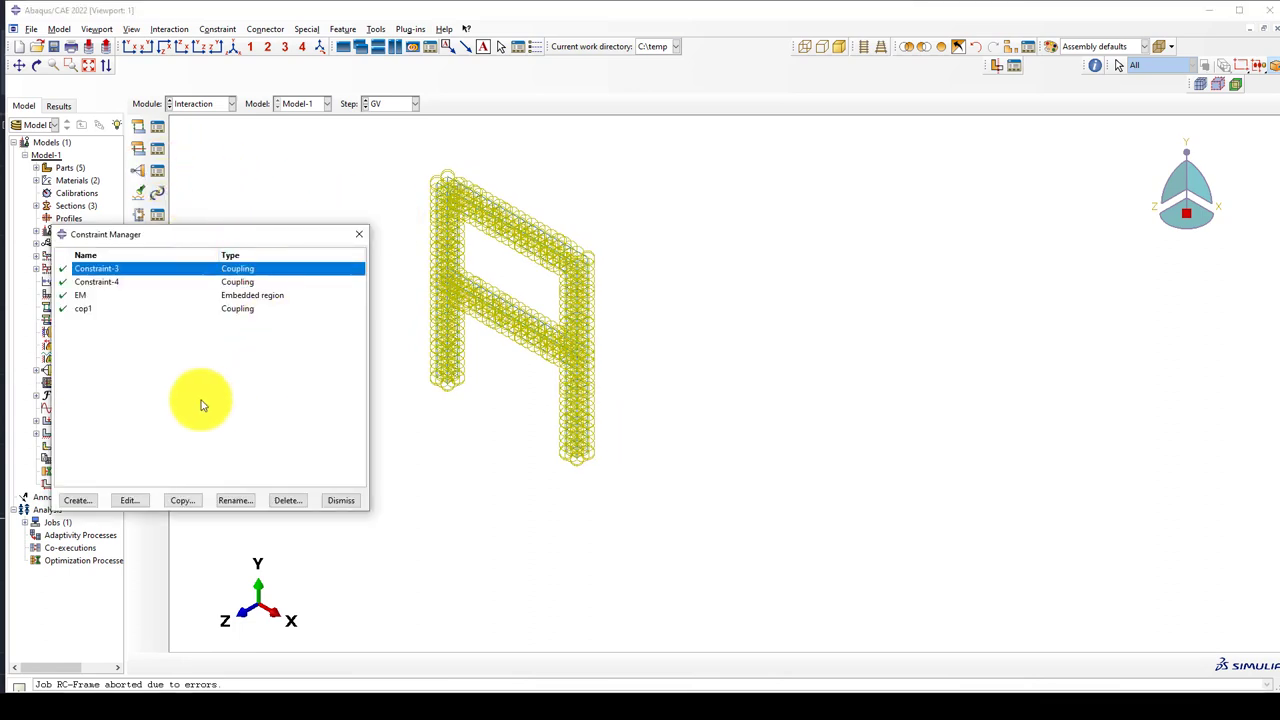
{"action": "left_click", "coordinate": [210, 297]}
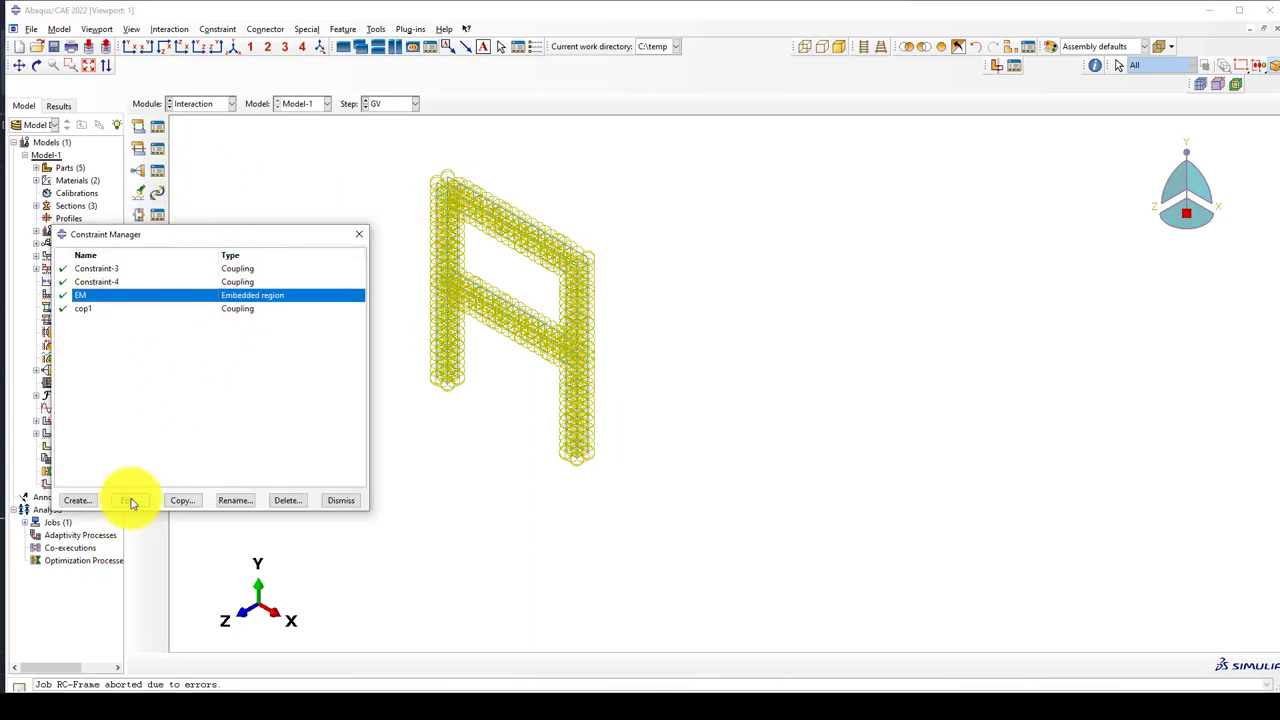
{"action": "left_click", "coordinate": [130, 500]}
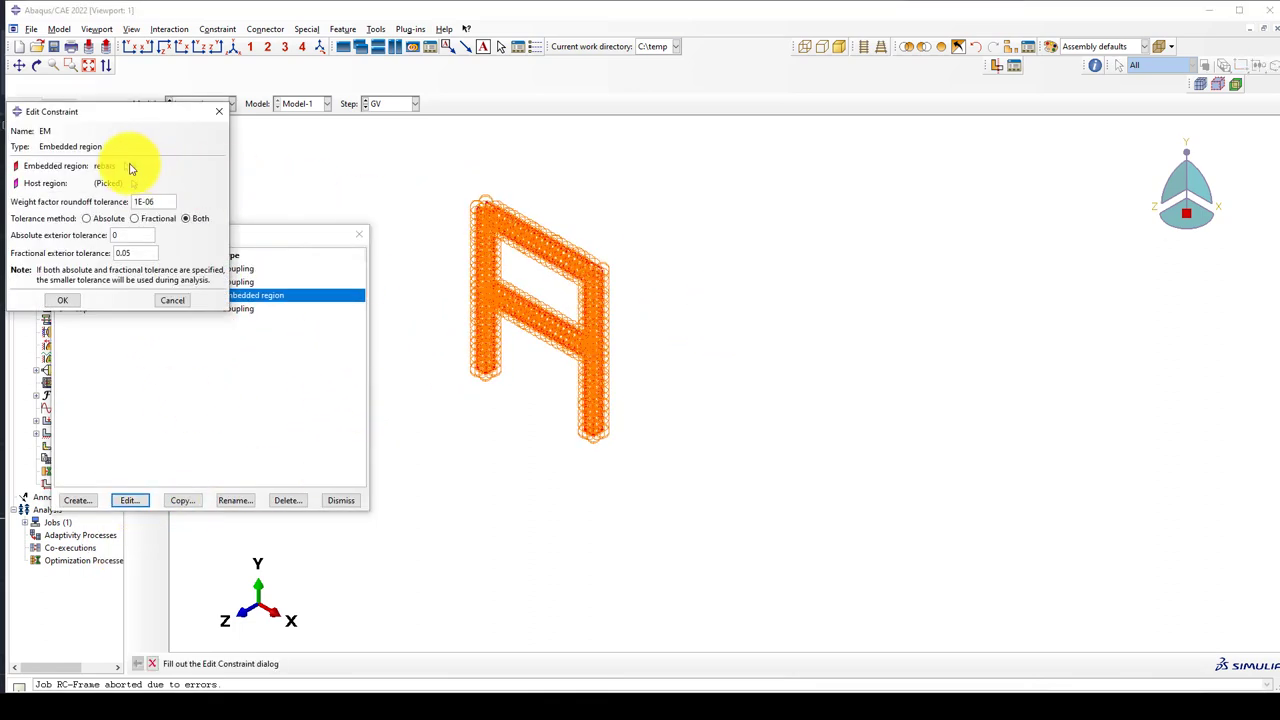
{"action": "left_click", "coordinate": [130, 168]}
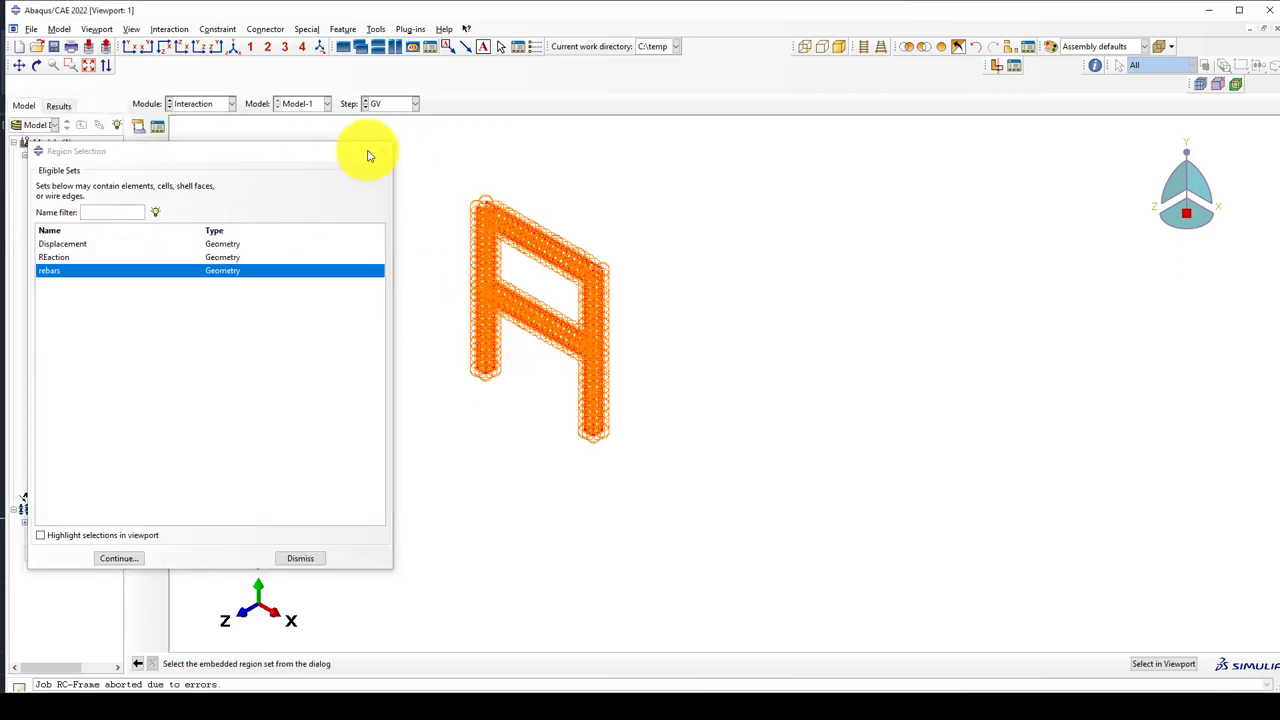
{"action": "key", "text": "Return"}
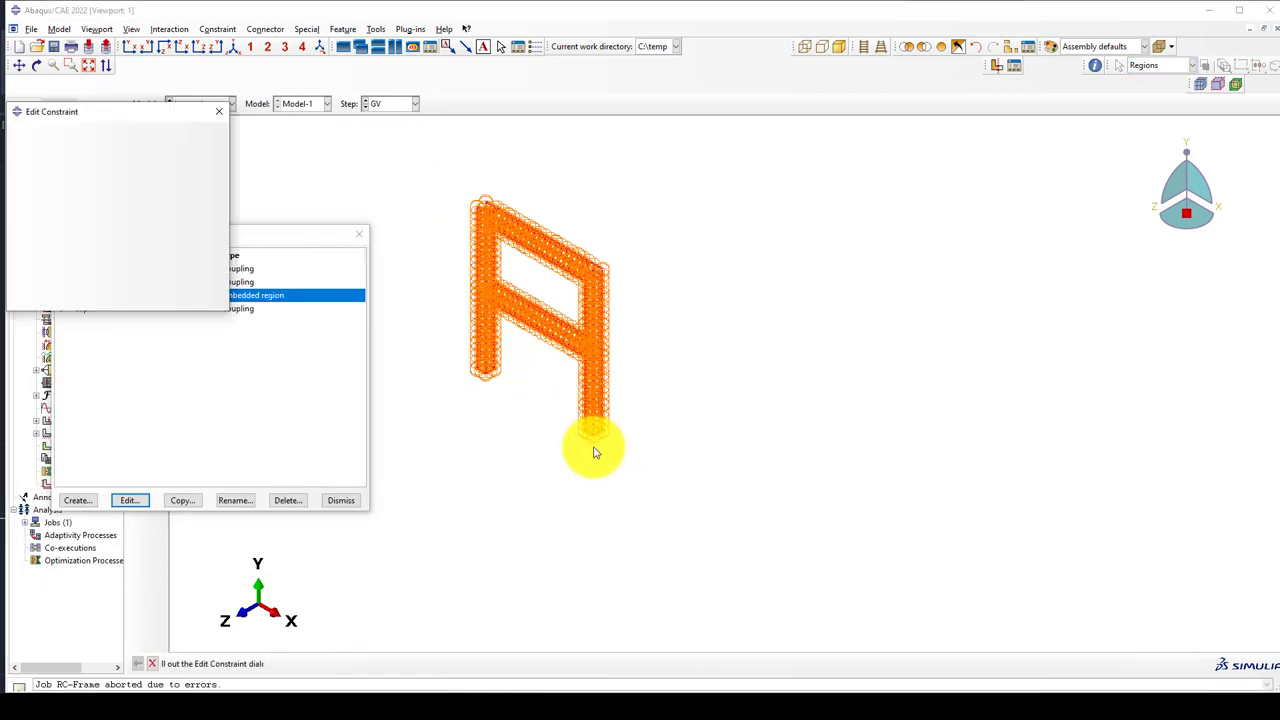
{"action": "left_click", "coordinate": [130, 182]}
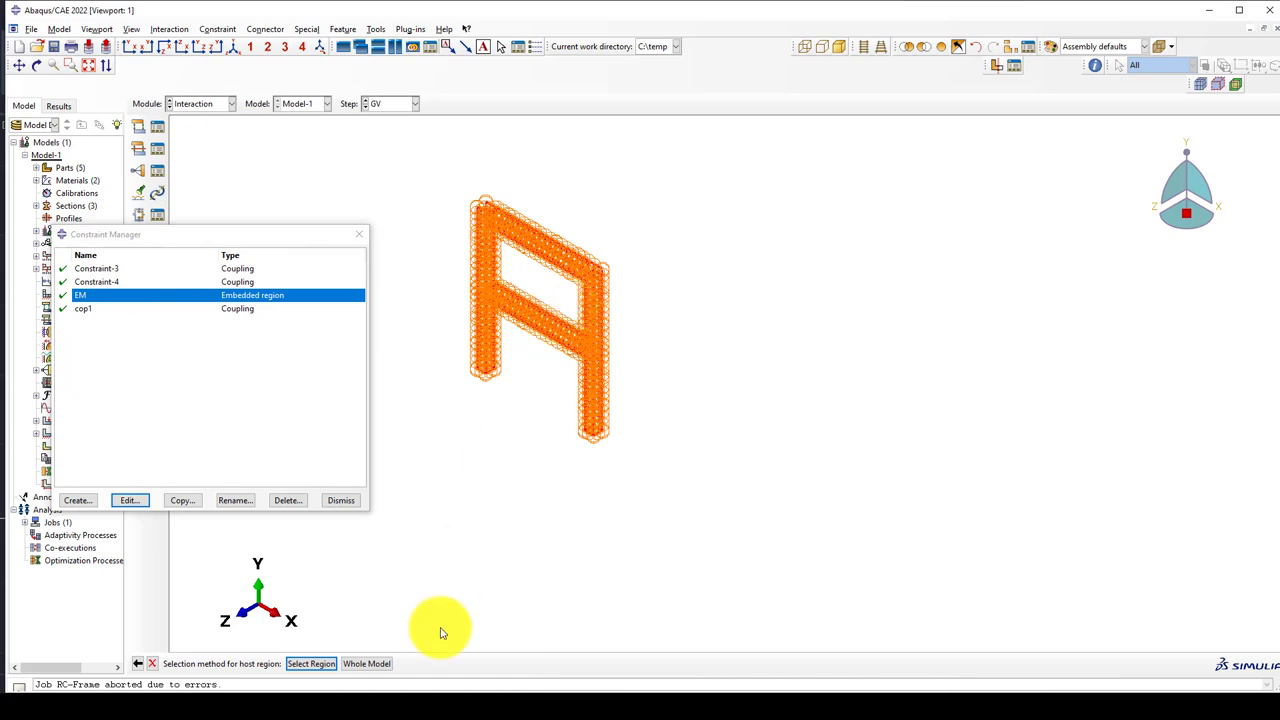
{"action": "left_click", "coordinate": [369, 664]}
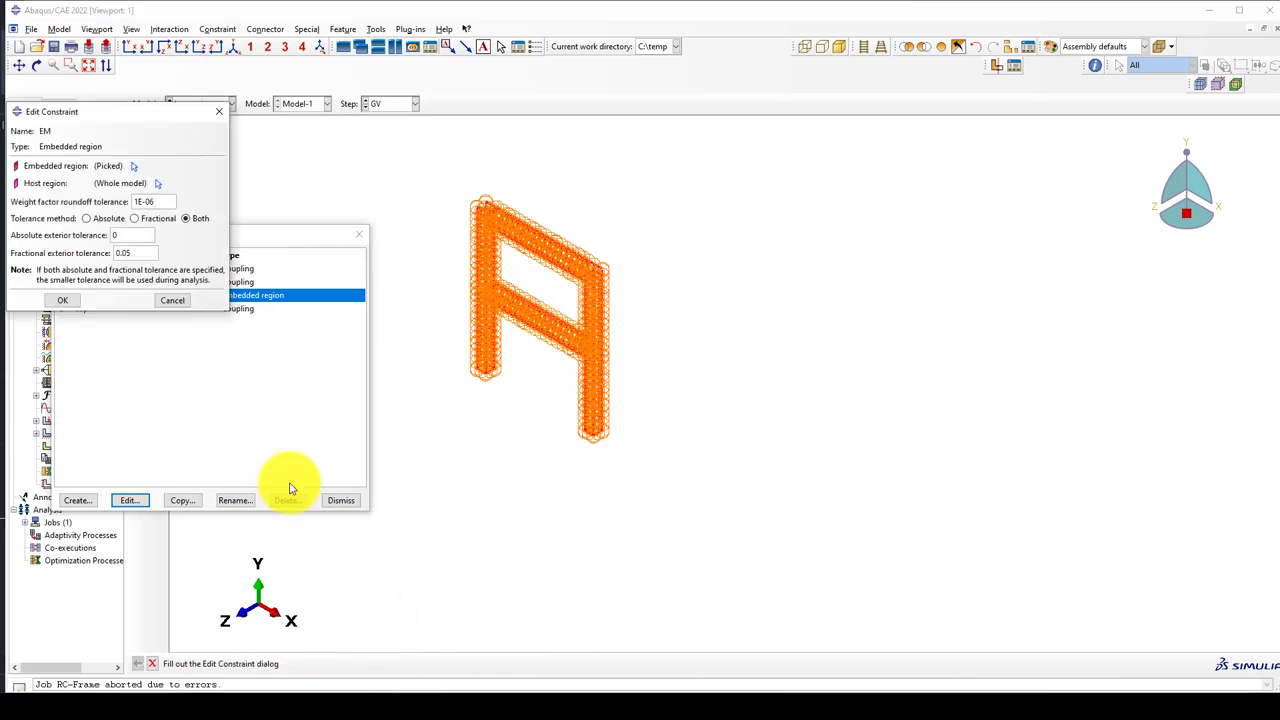
{"action": "left_click", "coordinate": [70, 300]}
{"action": "left_click", "coordinate": [359, 234]}
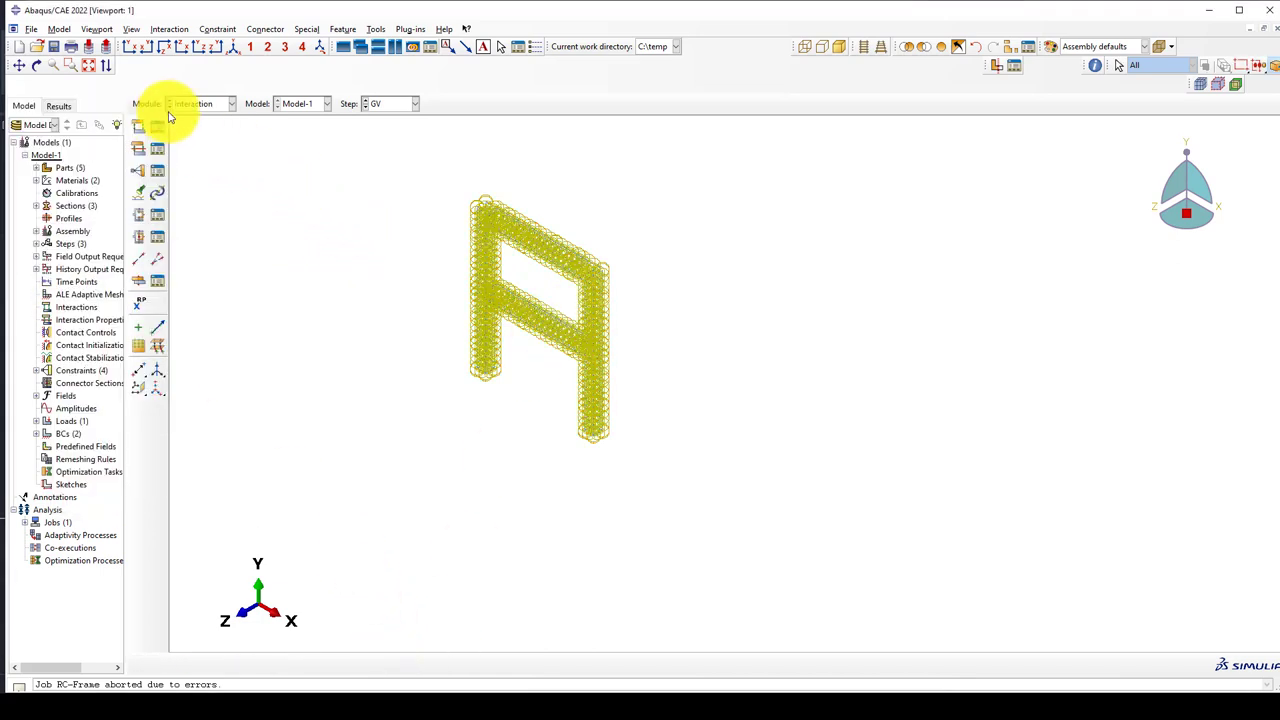
Step: Return to the Job module and resubmit the RC-Frame job
{"action": "left_click", "coordinate": [198, 104]}
{"action": "left_click", "coordinate": [190, 219]}
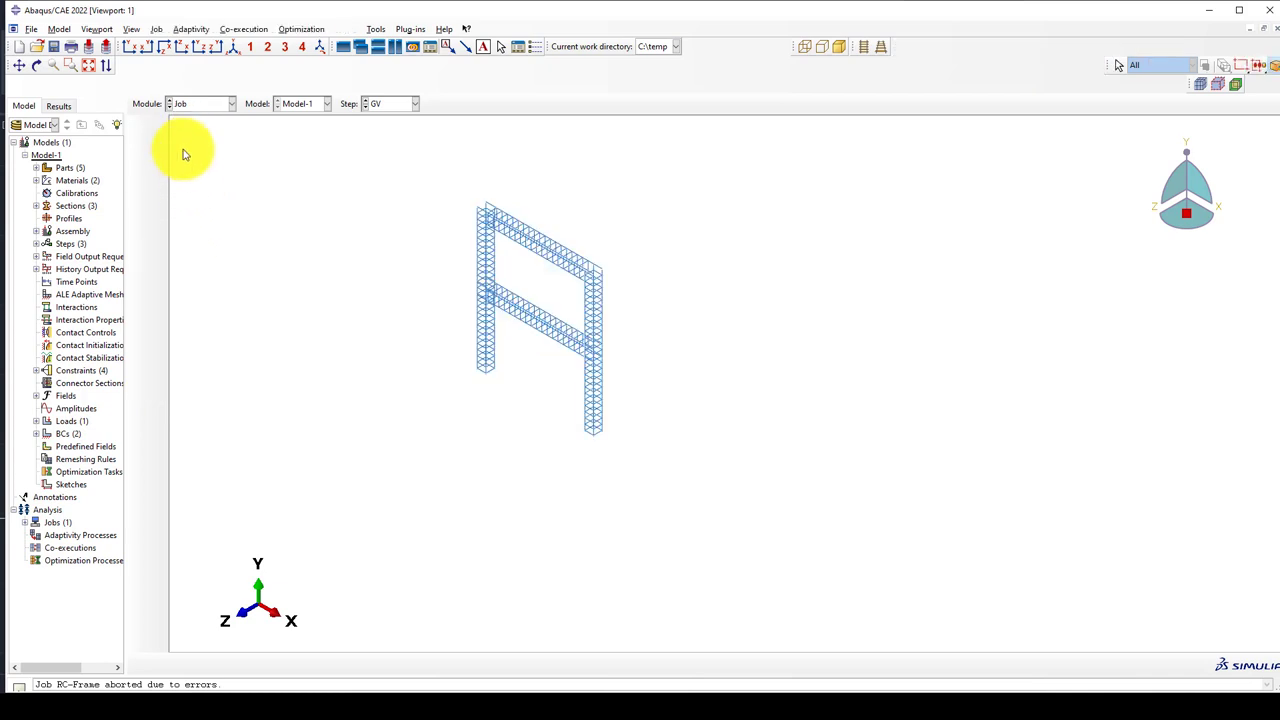
{"action": "left_click", "coordinate": [157, 126]}
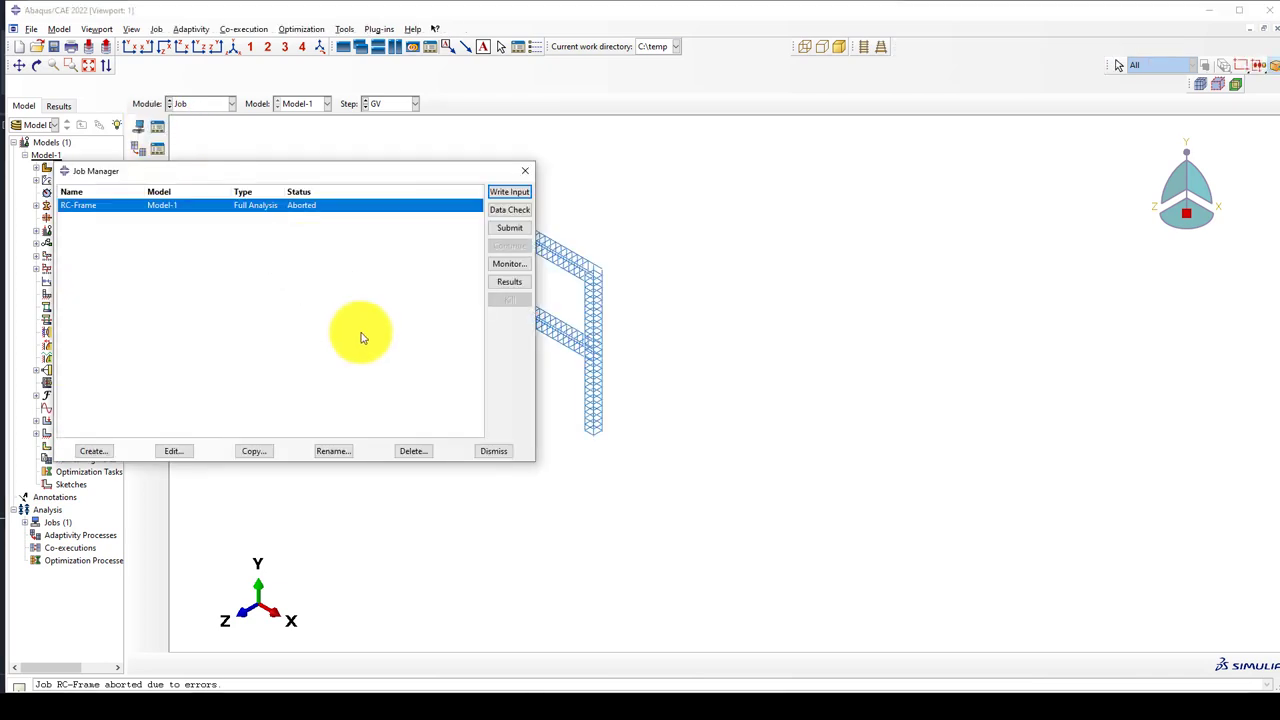
{"action": "left_click", "coordinate": [511, 229]}
{"action": "left_click", "coordinate": [45, 179]}
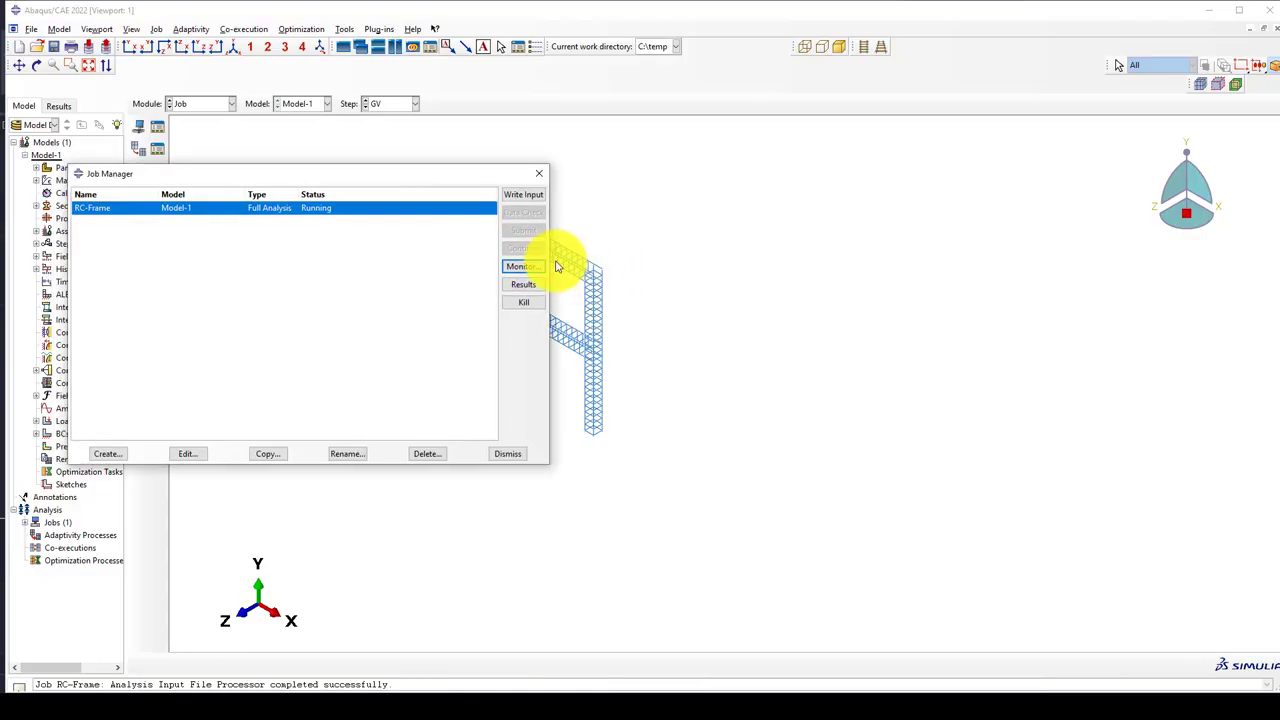
Step: Open the monitor of the running RC-Frame job to check its increments and errors
{"action": "left_click_drag", "start_coordinate": [551, 280], "coordinate": [757, 163], "text": "ctrl+alt"}
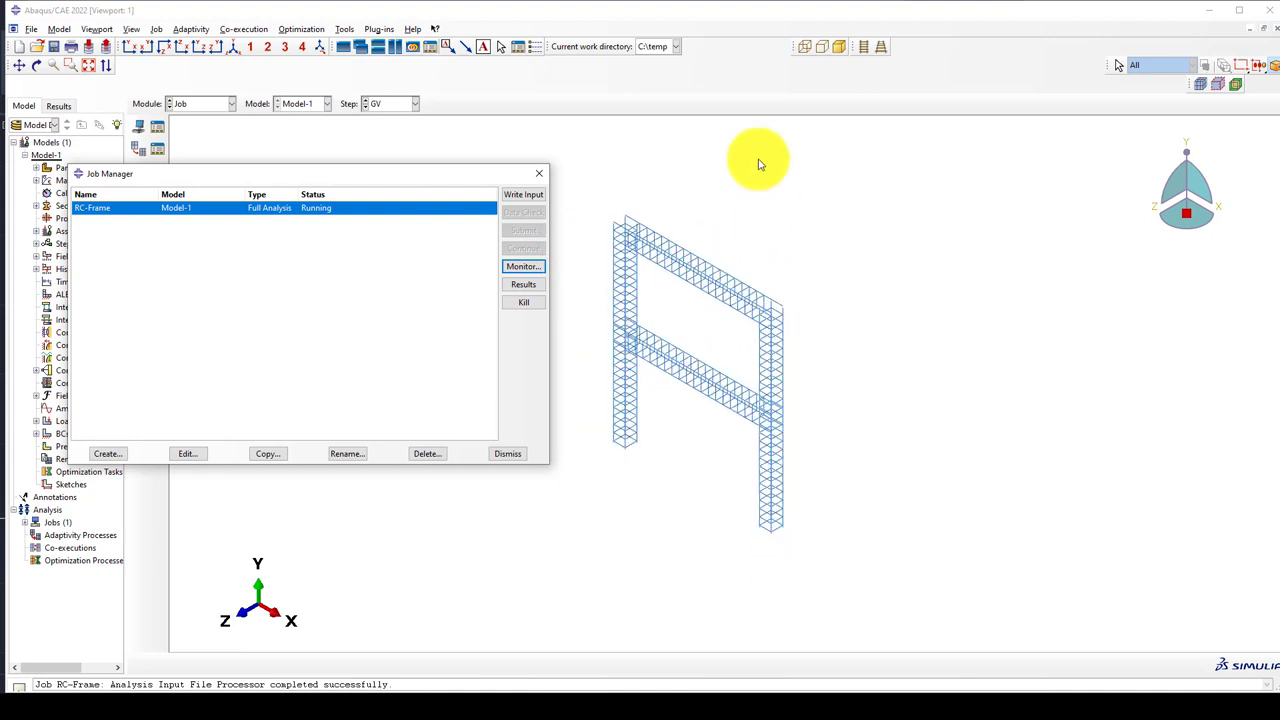
{"action": "scroll", "coordinate": [704, 317], "scroll_direction": "up", "scroll_amount": 1}
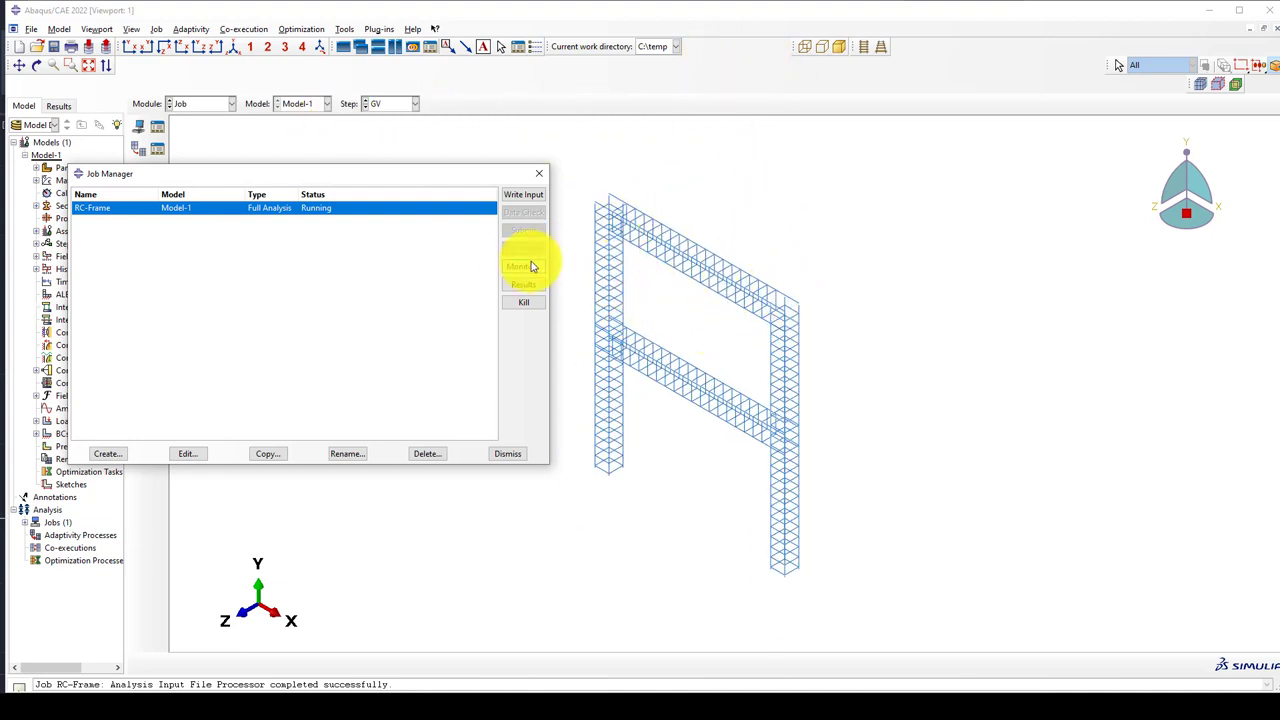
{"action": "left_click", "coordinate": [812, 688]}
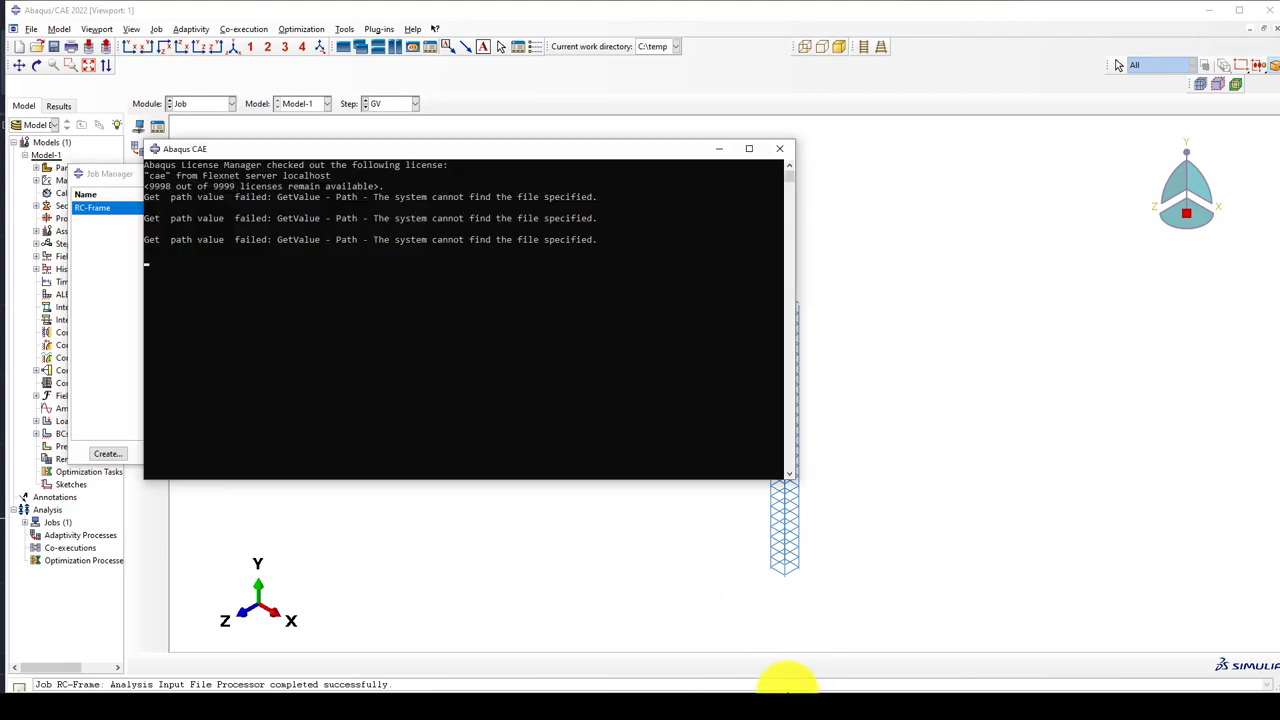
{"action": "mouse_move", "coordinate": [800, 674]}
{"action": "left_click", "coordinate": [829, 645]}
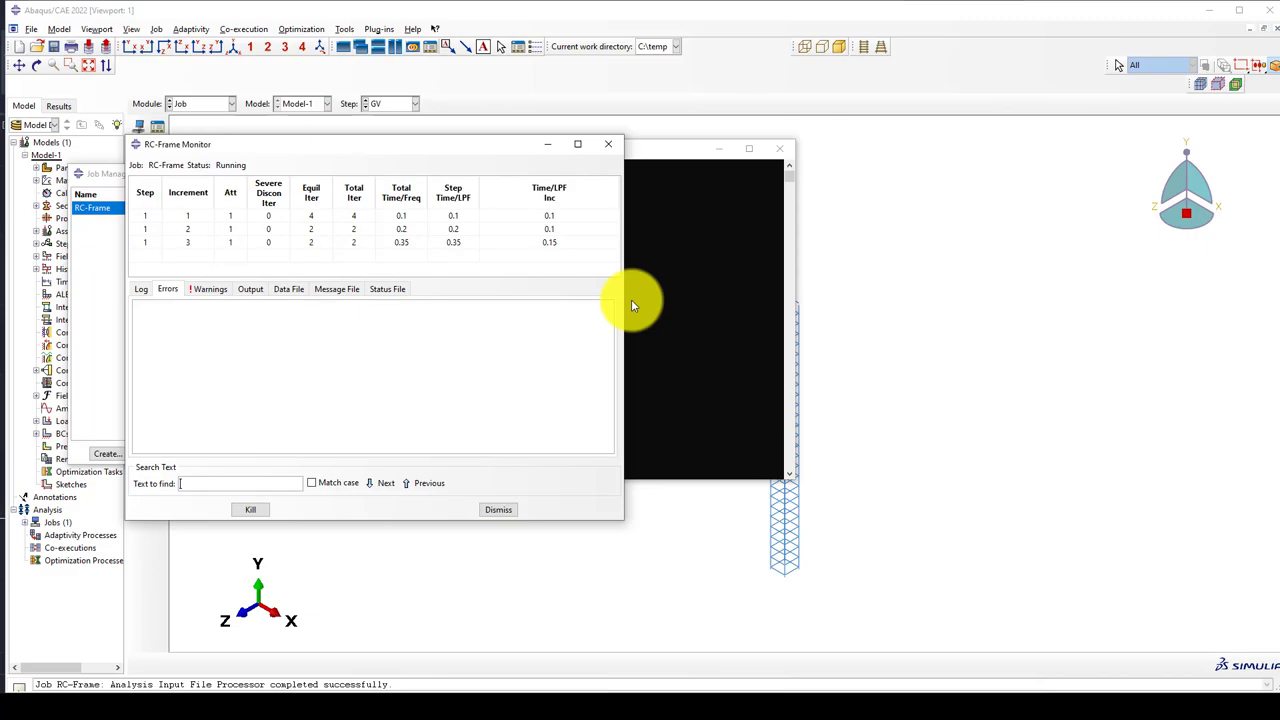
Step: Follow the RC-Frame job's increments to the end of the analysis, check its log for the run times, and close the monitor
{"action": "left_click", "coordinate": [525, 218]}
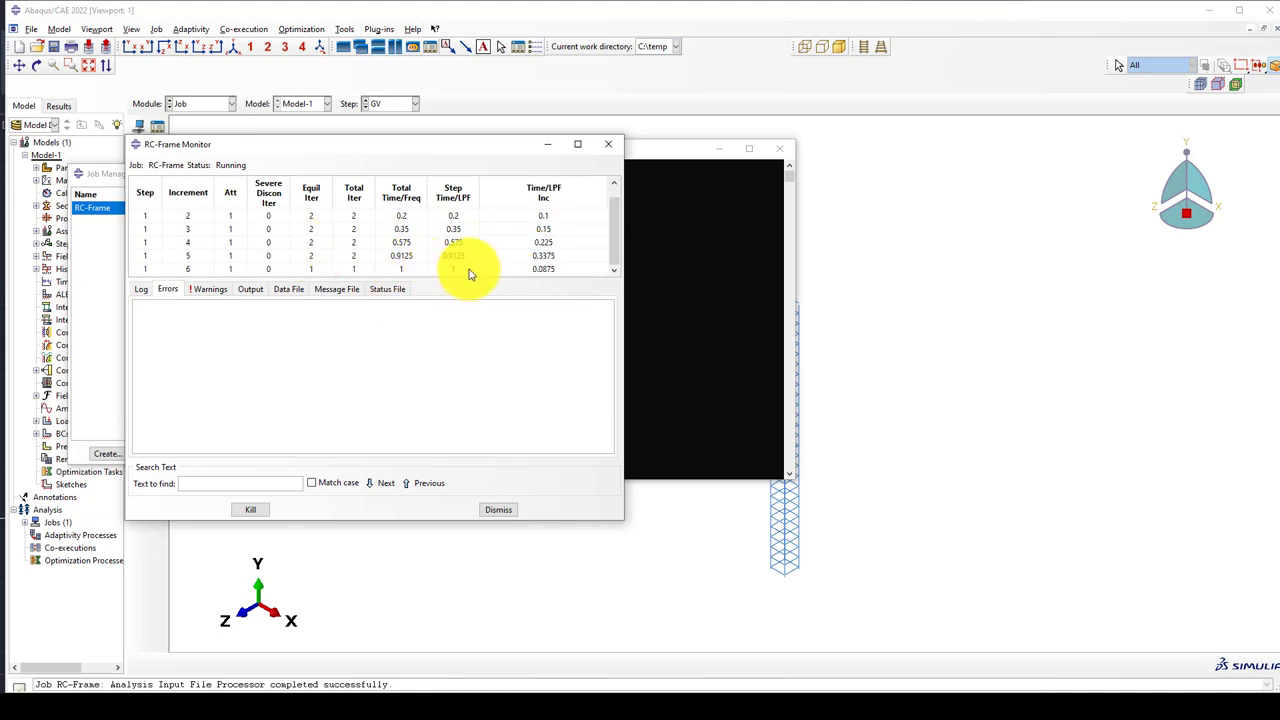
{"action": "left_click", "coordinate": [719, 149]}
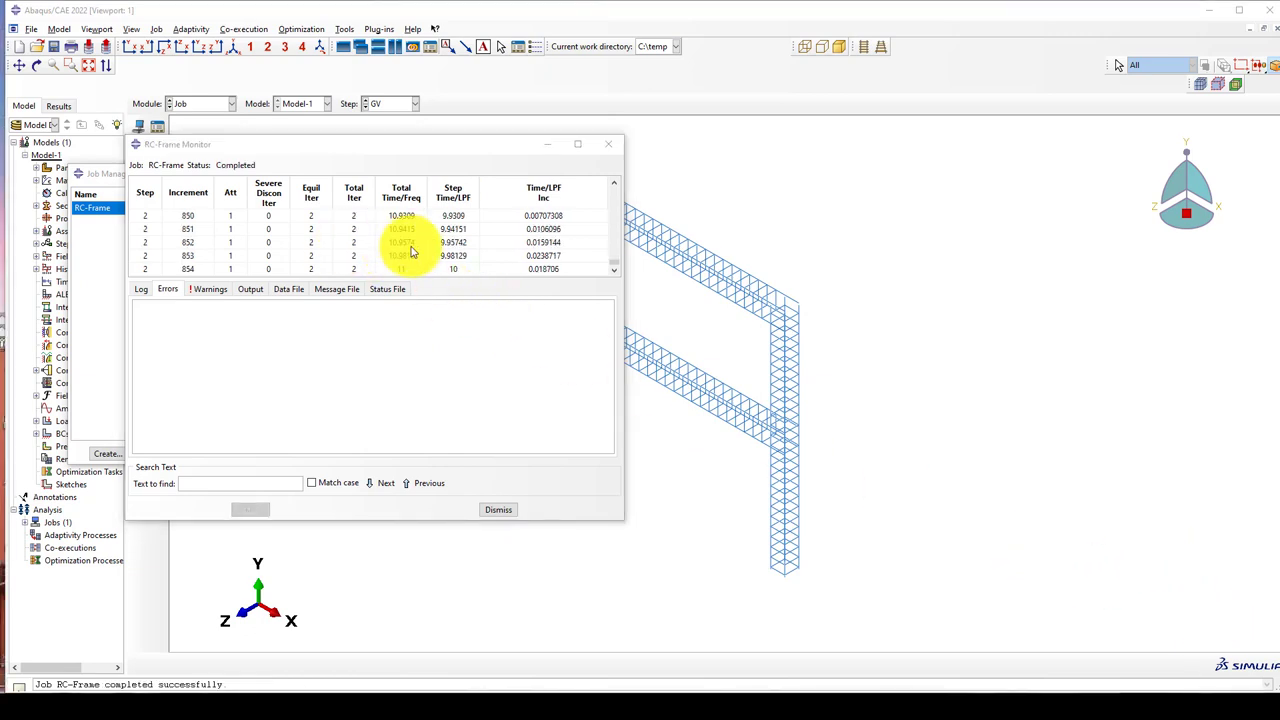
{"action": "left_click", "coordinate": [141, 288]}
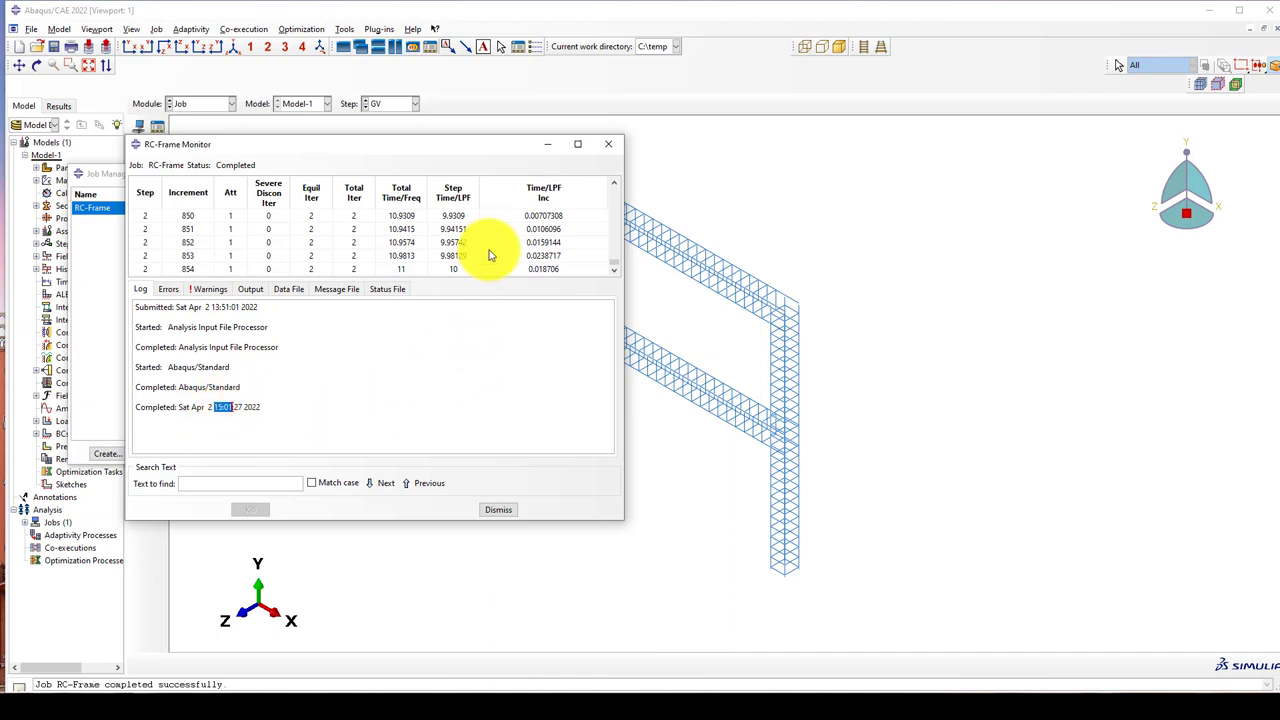
{"action": "left_click", "coordinate": [497, 509]}
Step: Open the RC-Frame results and contour DAMAGEC and DAMAGET on the deformed frame, using the front XY view
{"action": "left_click", "coordinate": [522, 283]}
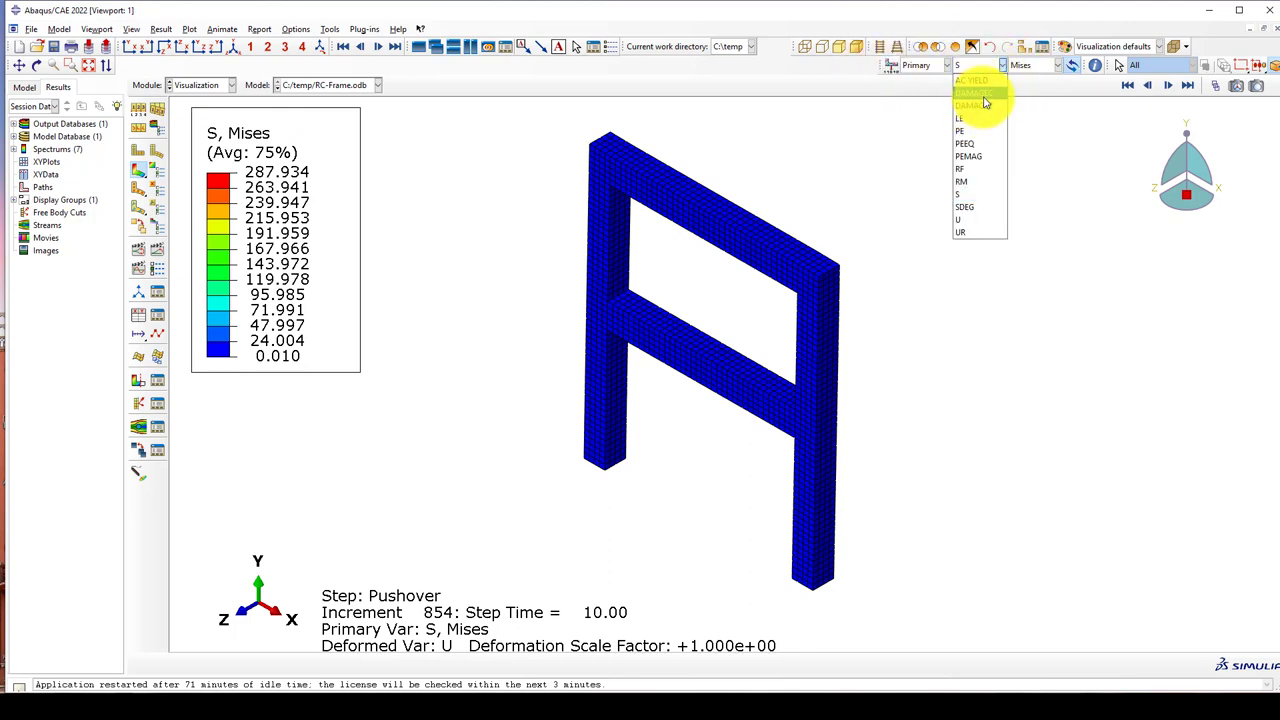
{"action": "left_click", "coordinate": [983, 95]}
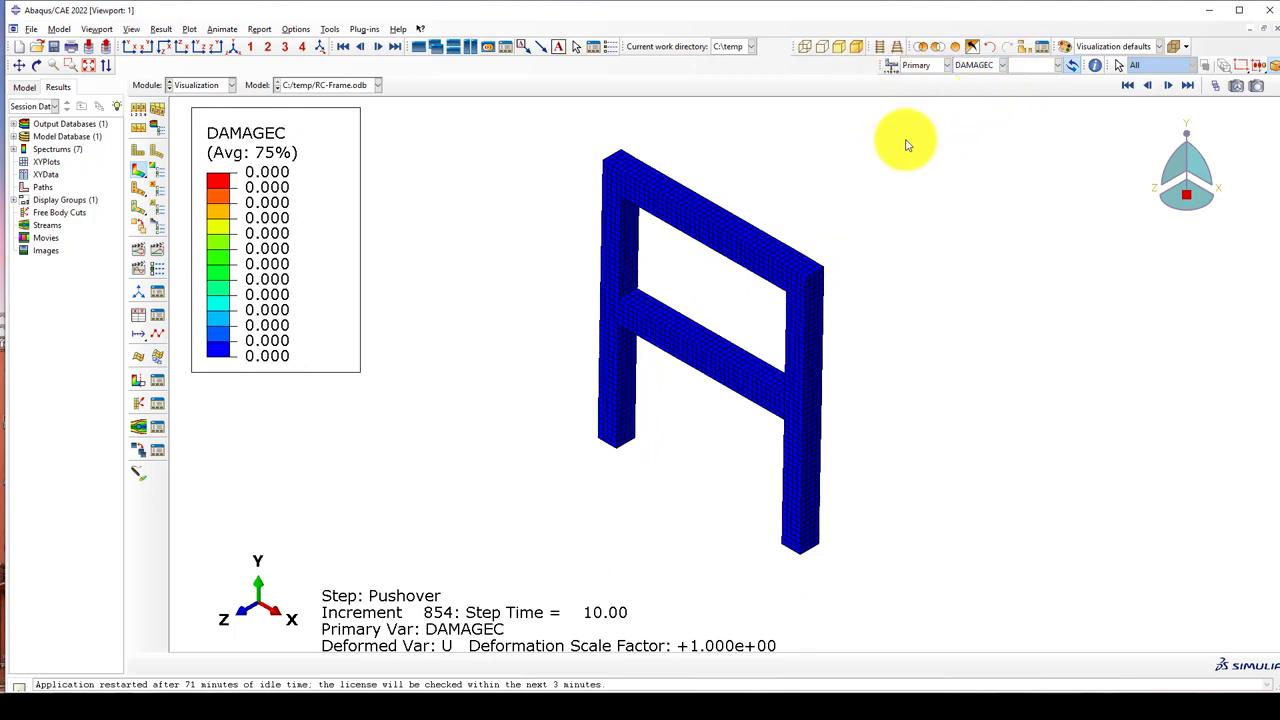
{"action": "left_click", "coordinate": [973, 105]}
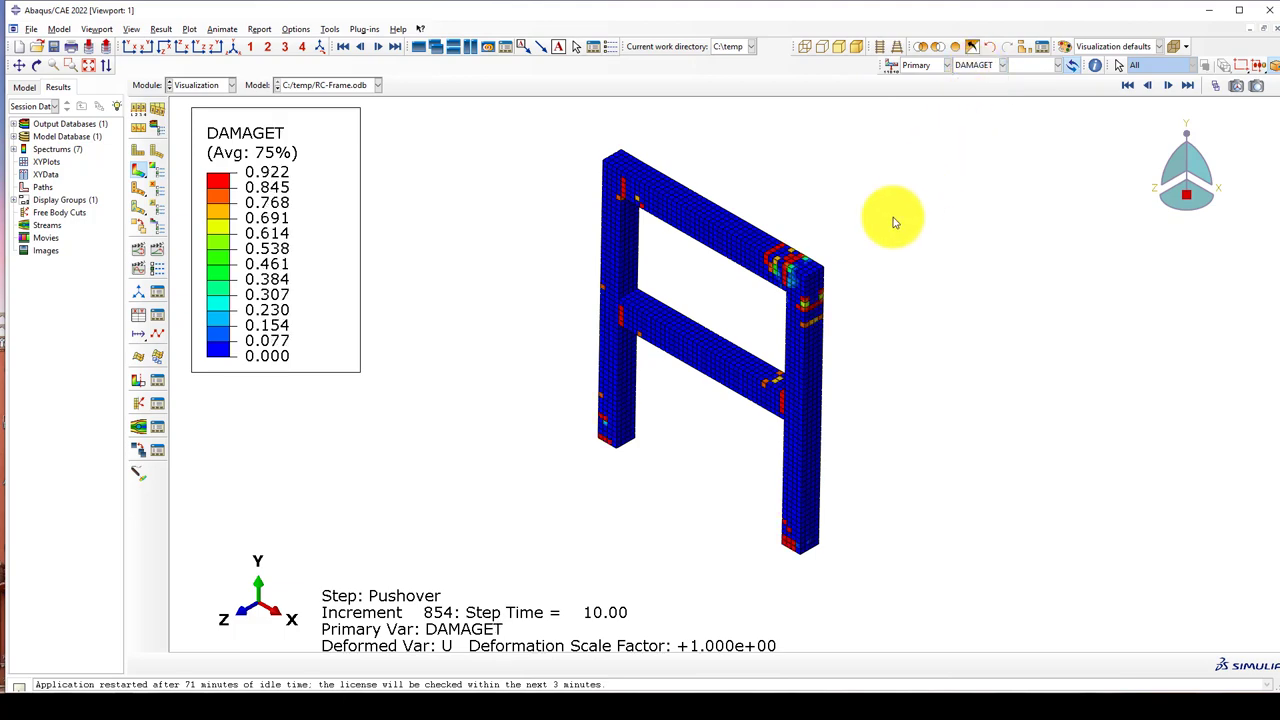
{"action": "left_click", "coordinate": [130, 46]}
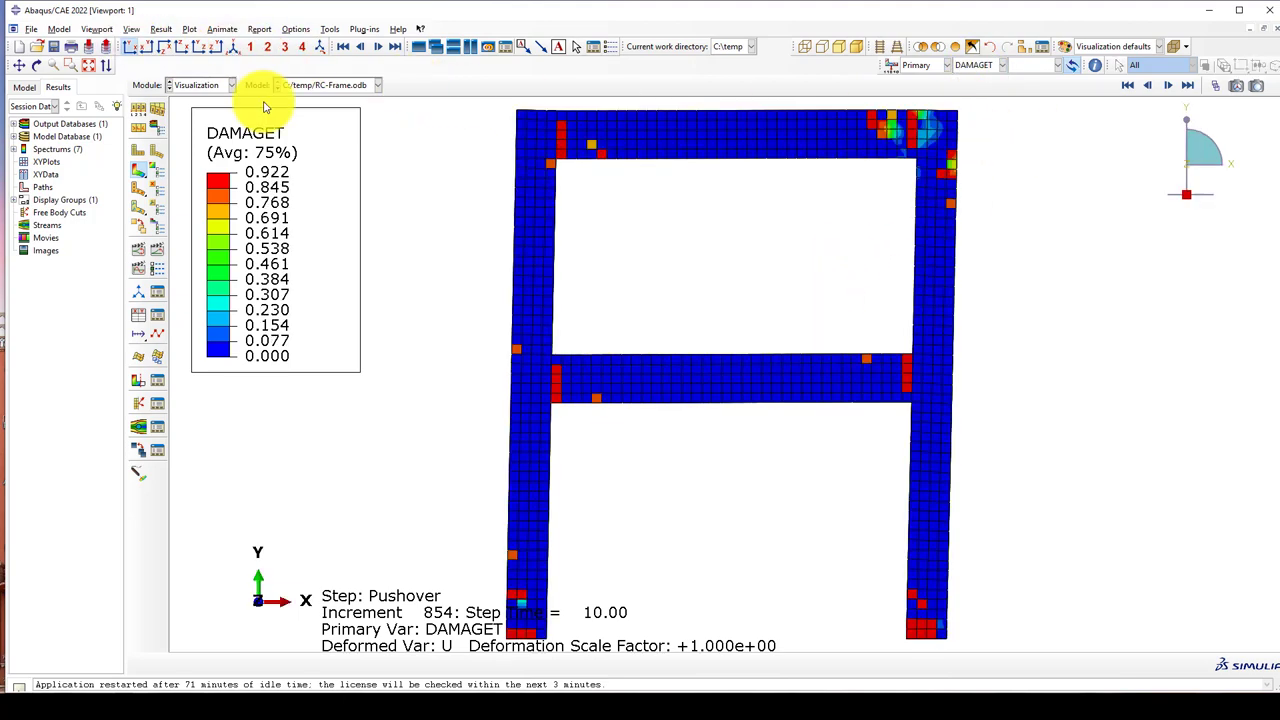
{"action": "left_click_drag", "start_coordinate": [677, 210], "coordinate": [824, 217]}
{"action": "left_click_drag", "start_coordinate": [768, 141], "coordinate": [809, 151]}
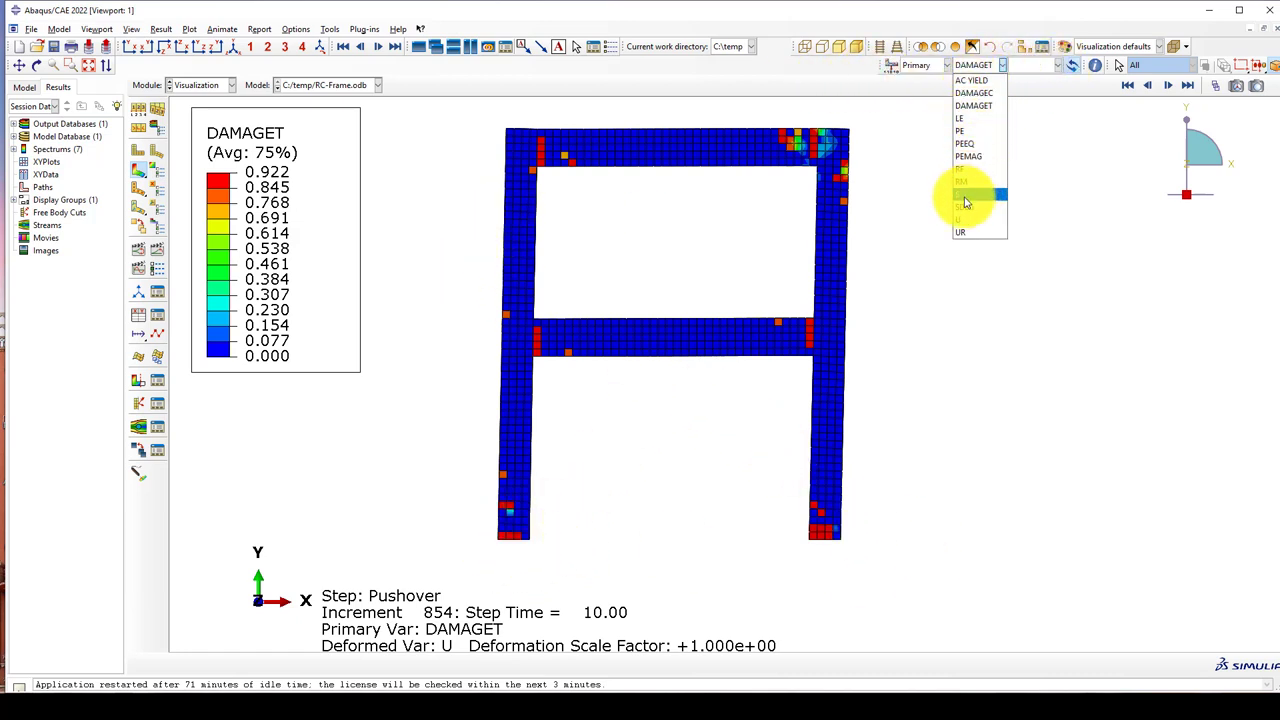
Step: Display only the concrete frame by removing the REBARS element set and adding the FRAME-1 part instance to the display group
{"action": "left_click", "coordinate": [1023, 46]}
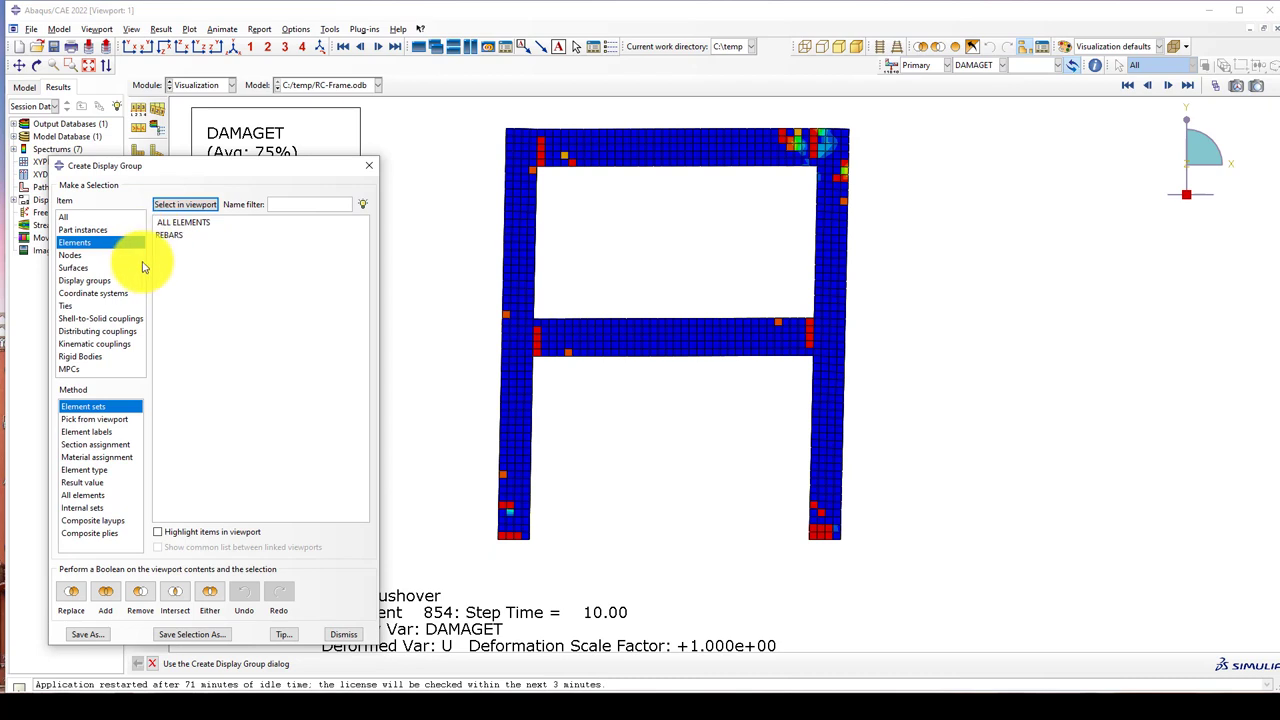
{"action": "left_click", "coordinate": [172, 236]}
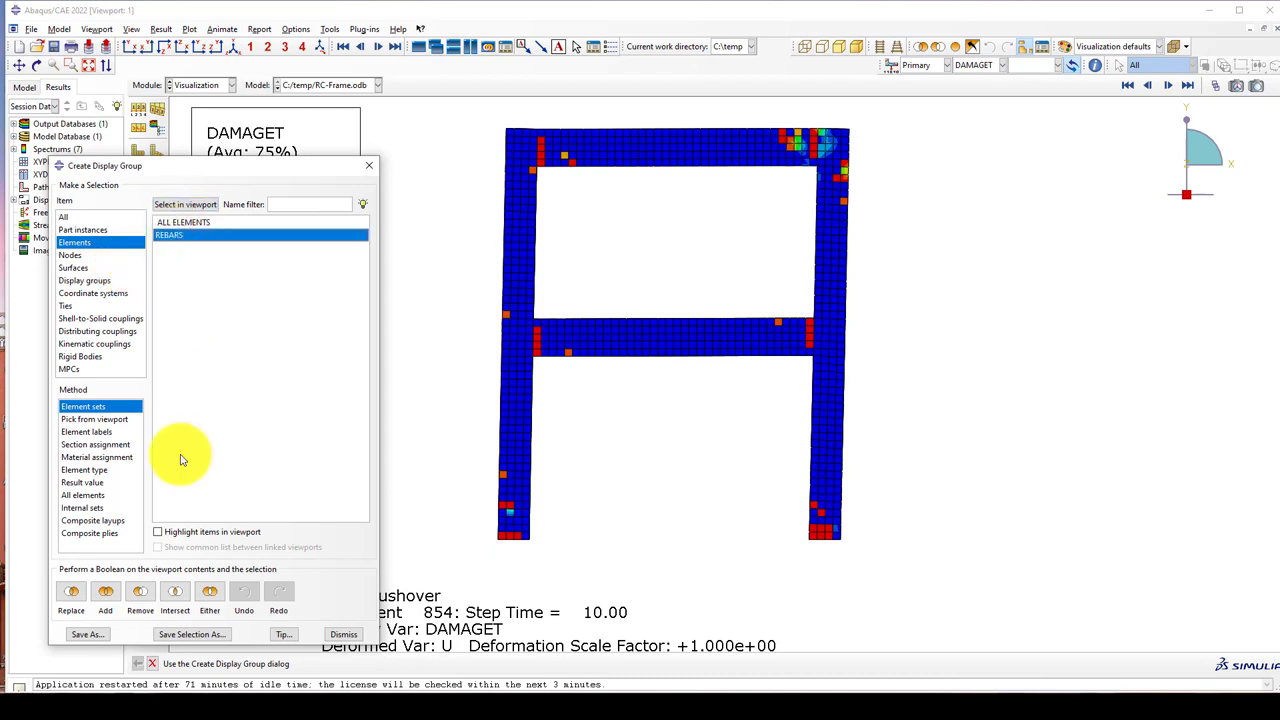
{"action": "left_click", "coordinate": [140, 597]}
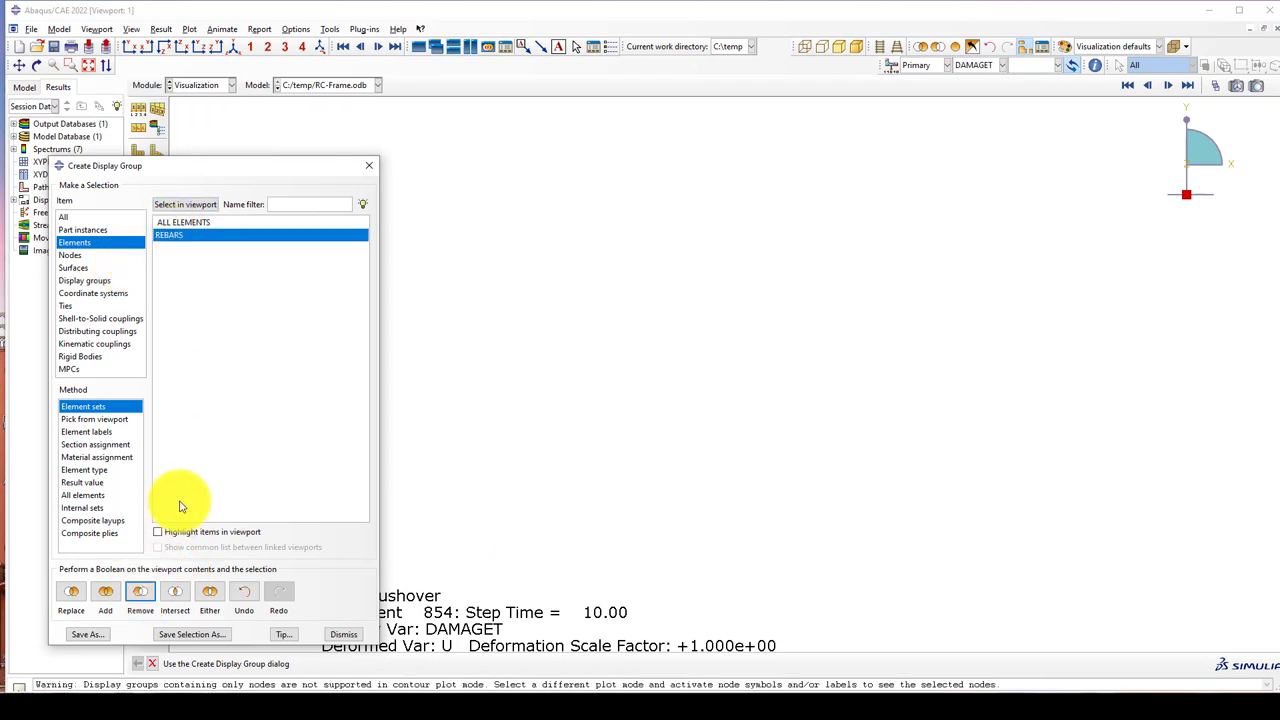
{"action": "left_click", "coordinate": [85, 230]}
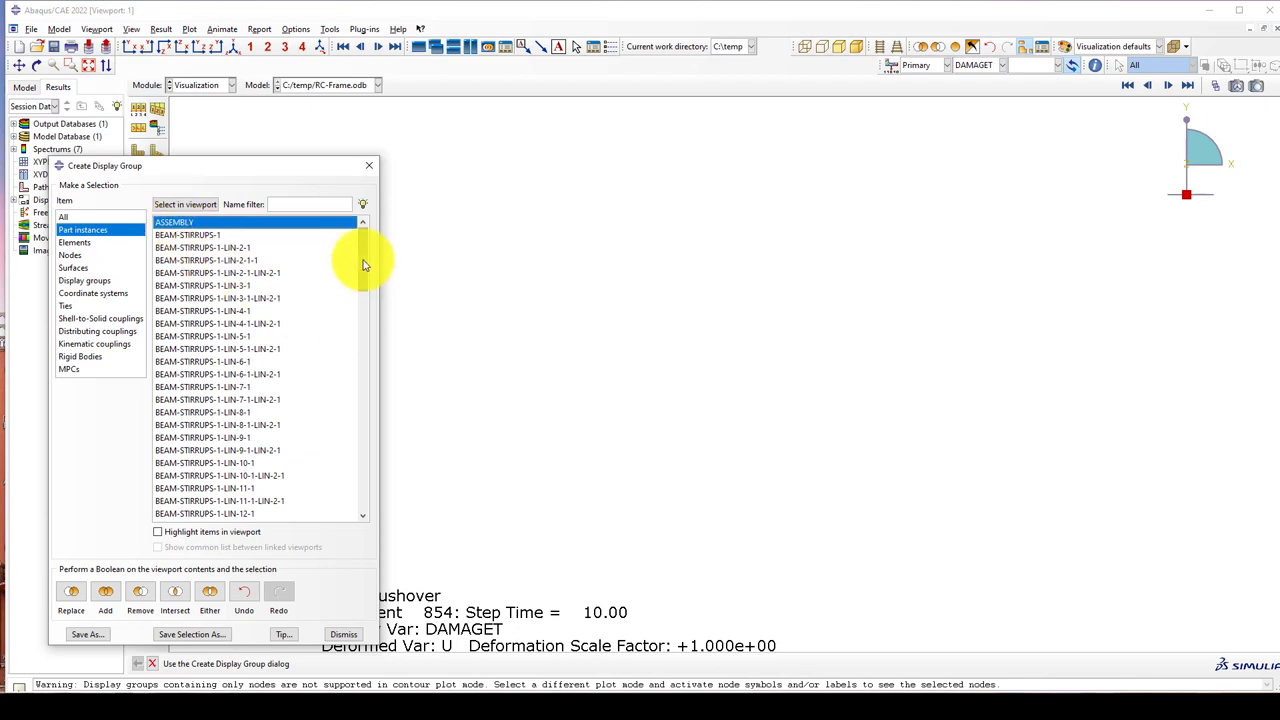
{"action": "left_click_drag", "start_coordinate": [361, 257], "coordinate": [360, 480]}
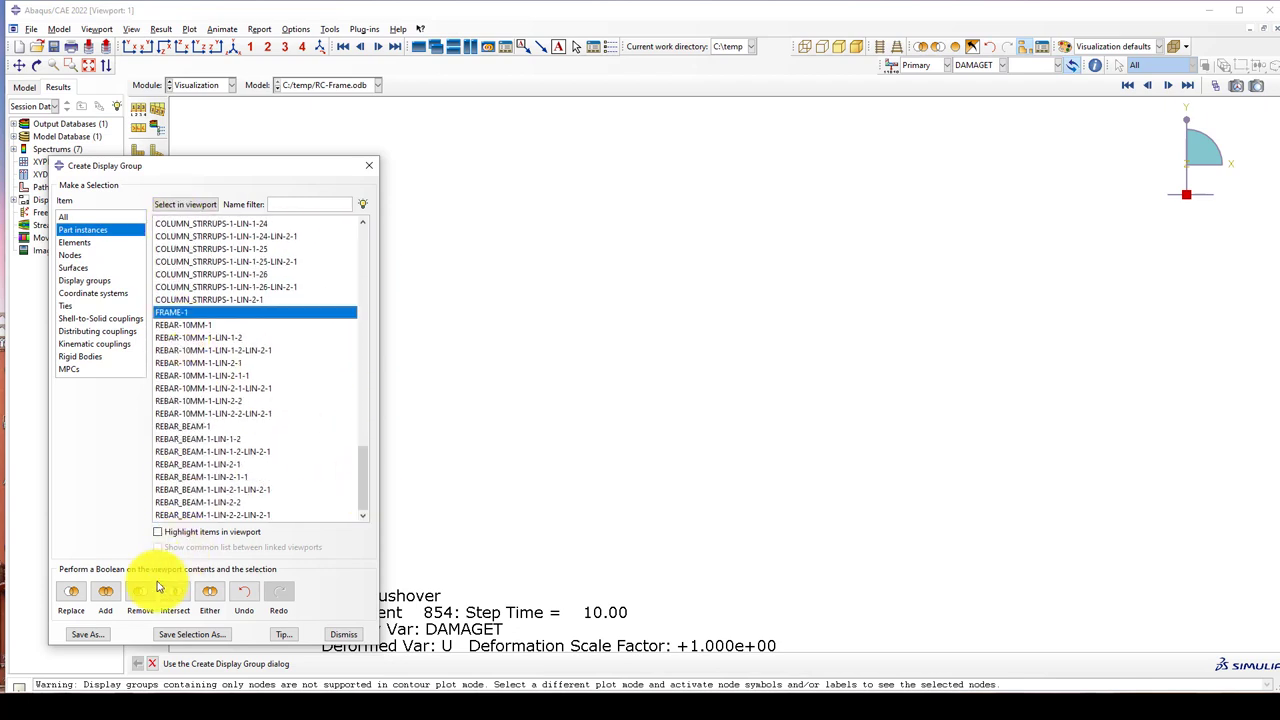
{"action": "left_click", "coordinate": [105, 594]}
{"action": "left_click", "coordinate": [371, 167]}
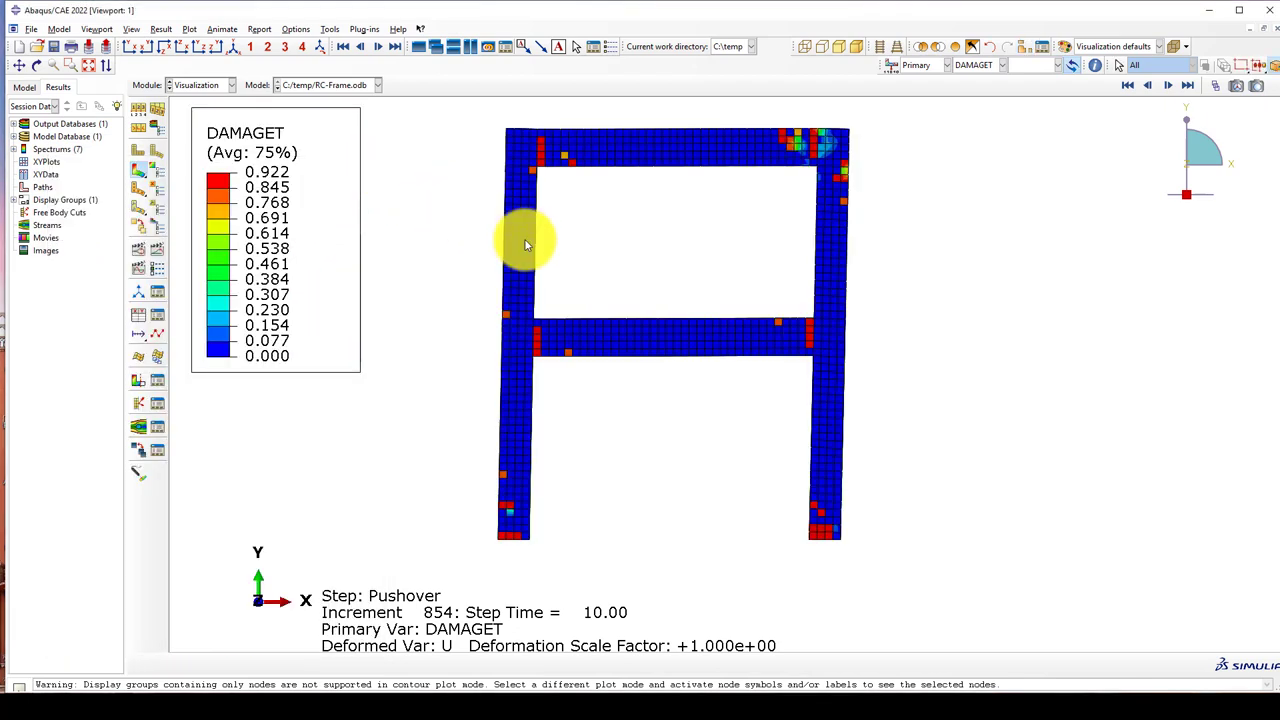
Step: Contour the S Mises stress and the displacement magnitude U on the concrete frame
{"action": "left_click", "coordinate": [987, 67]}
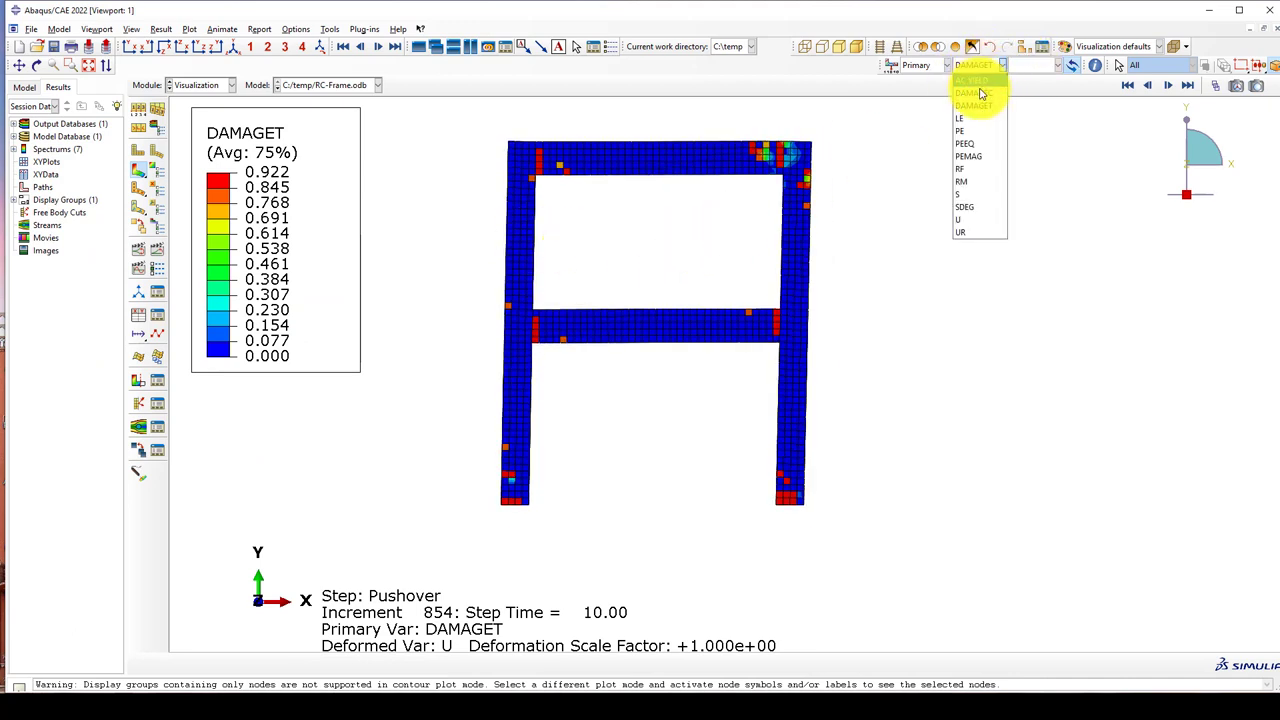
{"action": "left_click", "coordinate": [958, 195]}
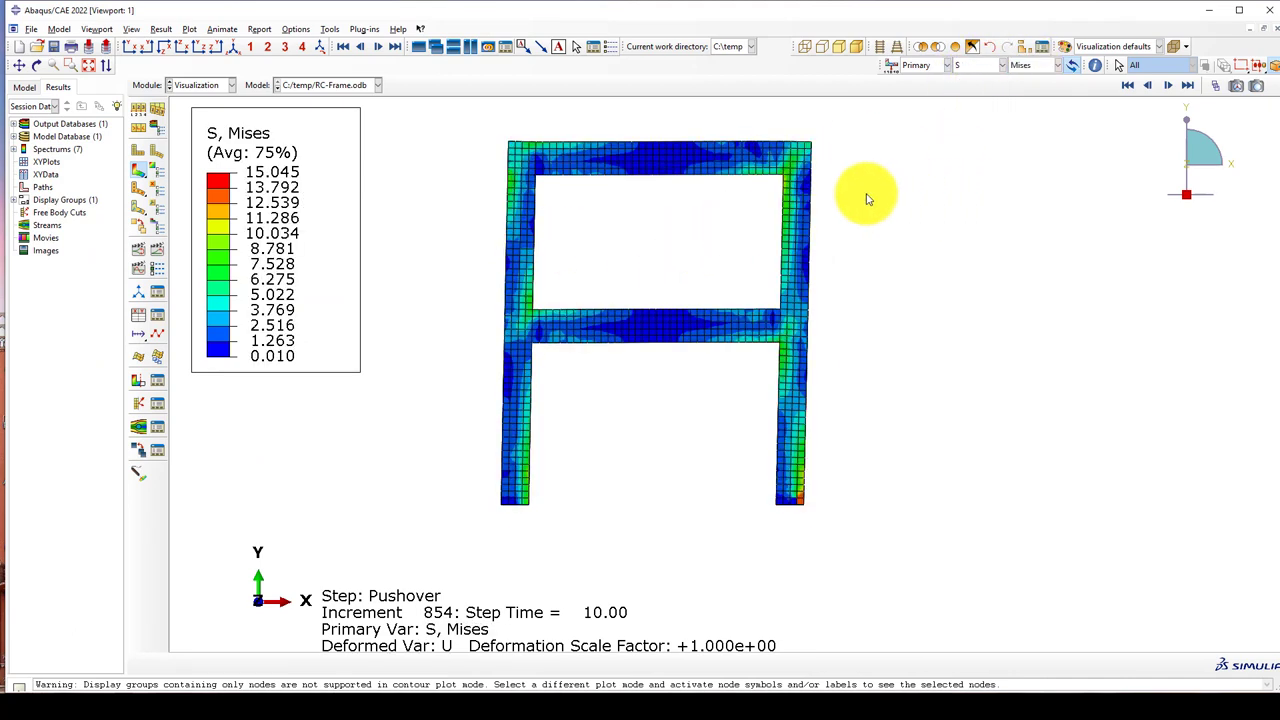
{"action": "scroll", "coordinate": [690, 280], "scroll_direction": "down", "scroll_amount": 2}
{"action": "scroll", "coordinate": [665, 295], "scroll_direction": "up", "scroll_amount": 3}
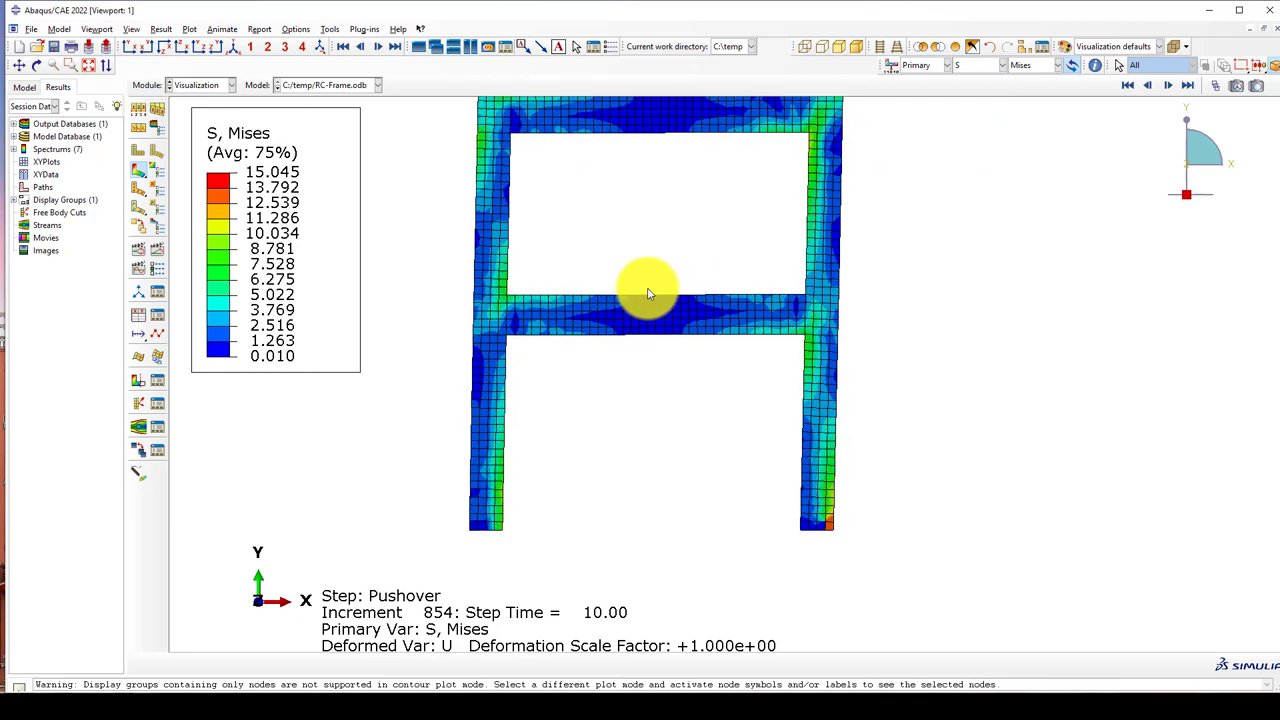
{"action": "scroll", "coordinate": [771, 180], "scroll_direction": "down", "scroll_amount": 1}
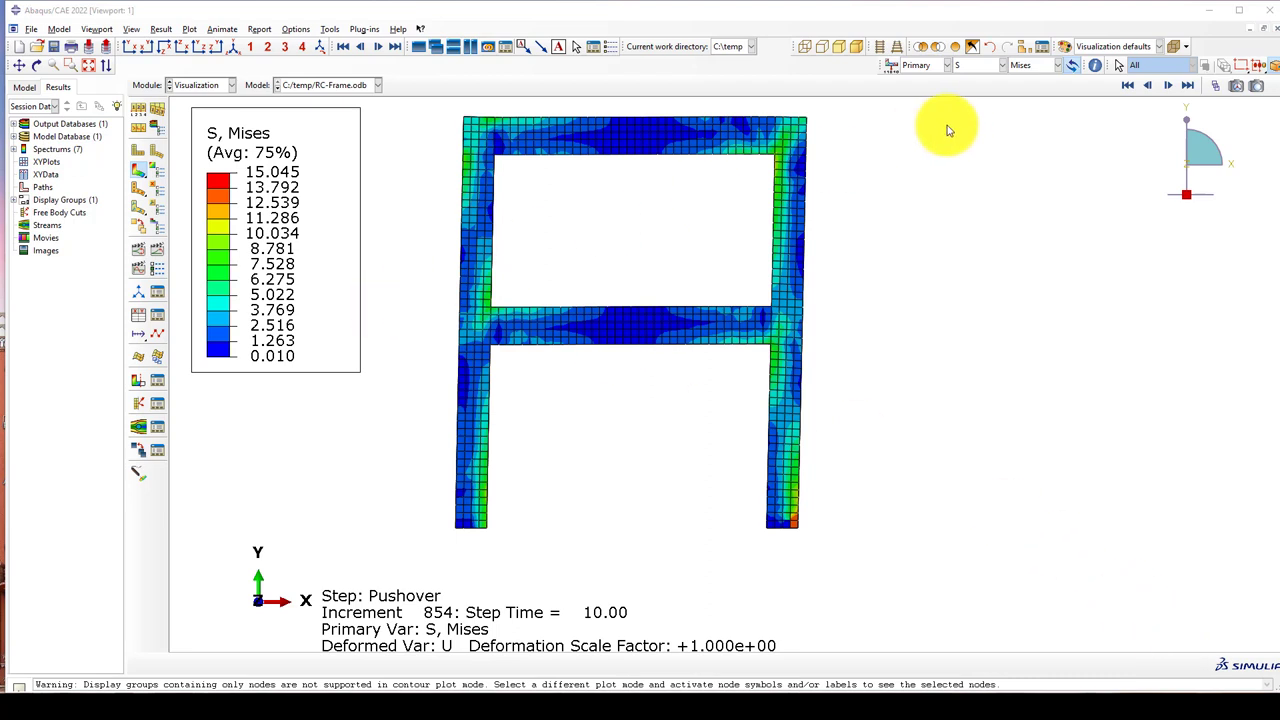
{"action": "left_click", "coordinate": [966, 65]}
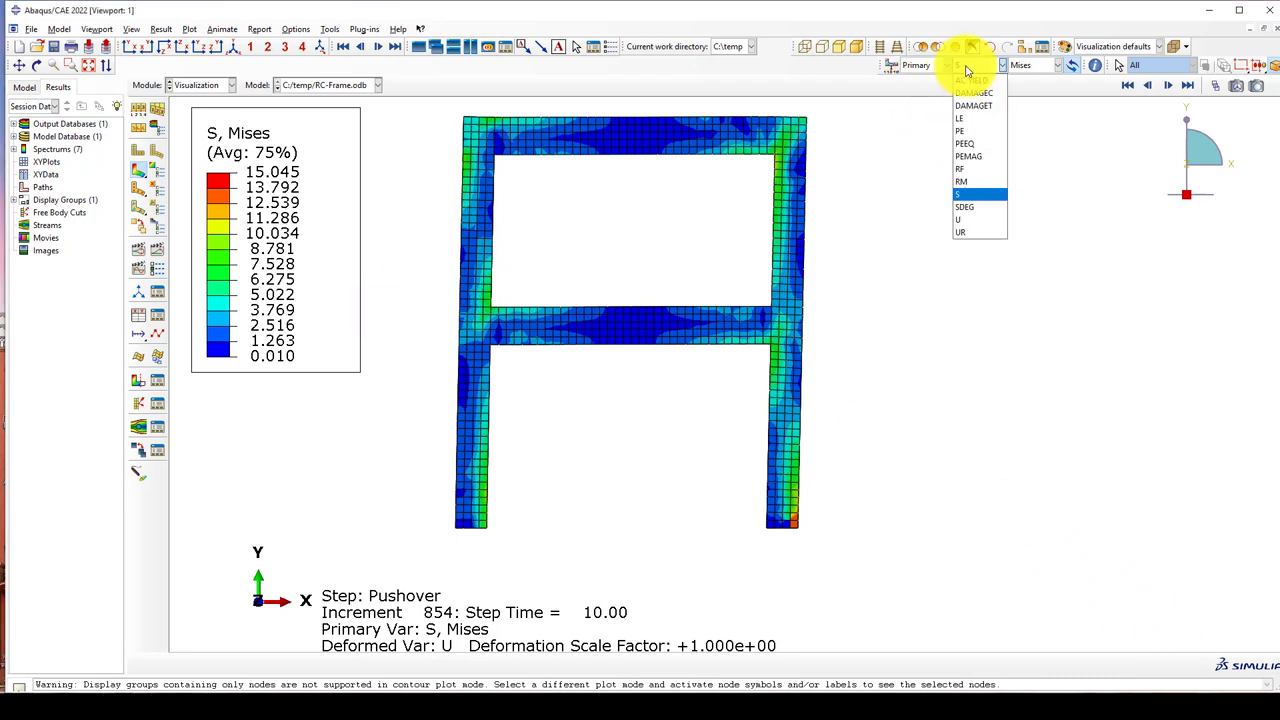
{"action": "left_click", "coordinate": [960, 219]}
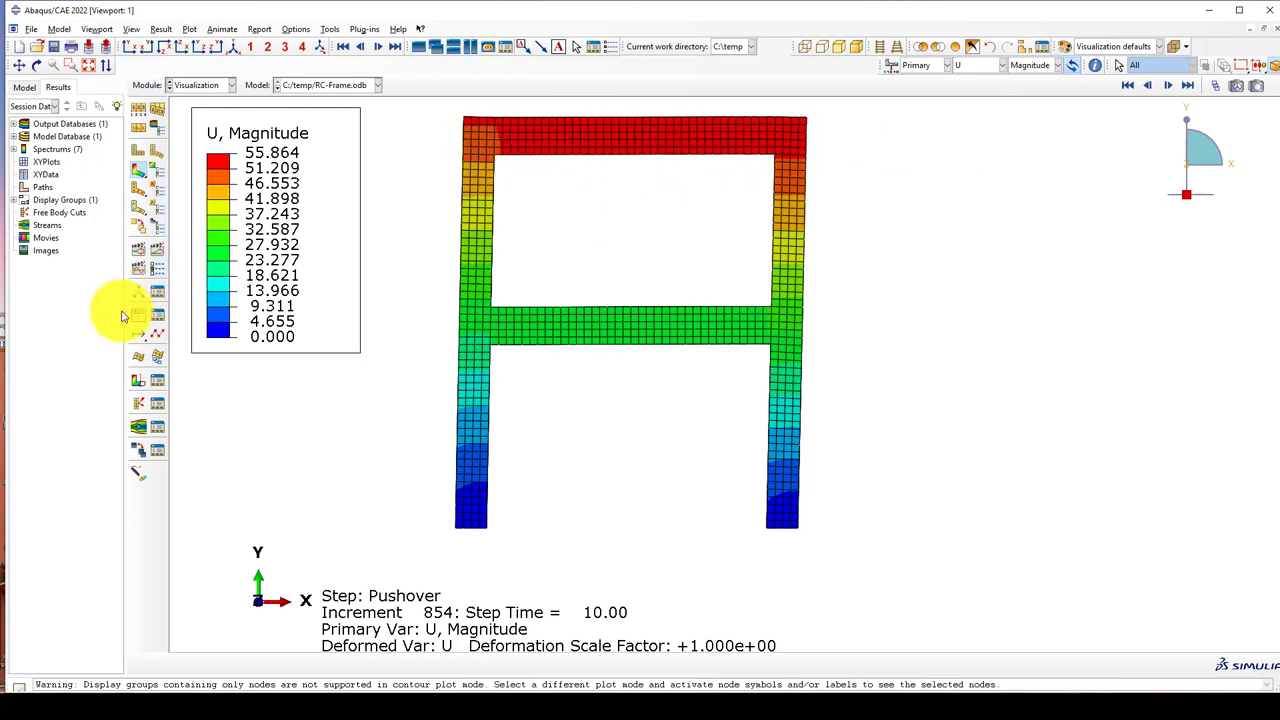
Step: Create XY data from the ODB history output and plot the RF2 reaction forces of nodes 4 and 5 in set REACTION
{"action": "left_click", "coordinate": [160, 322]}
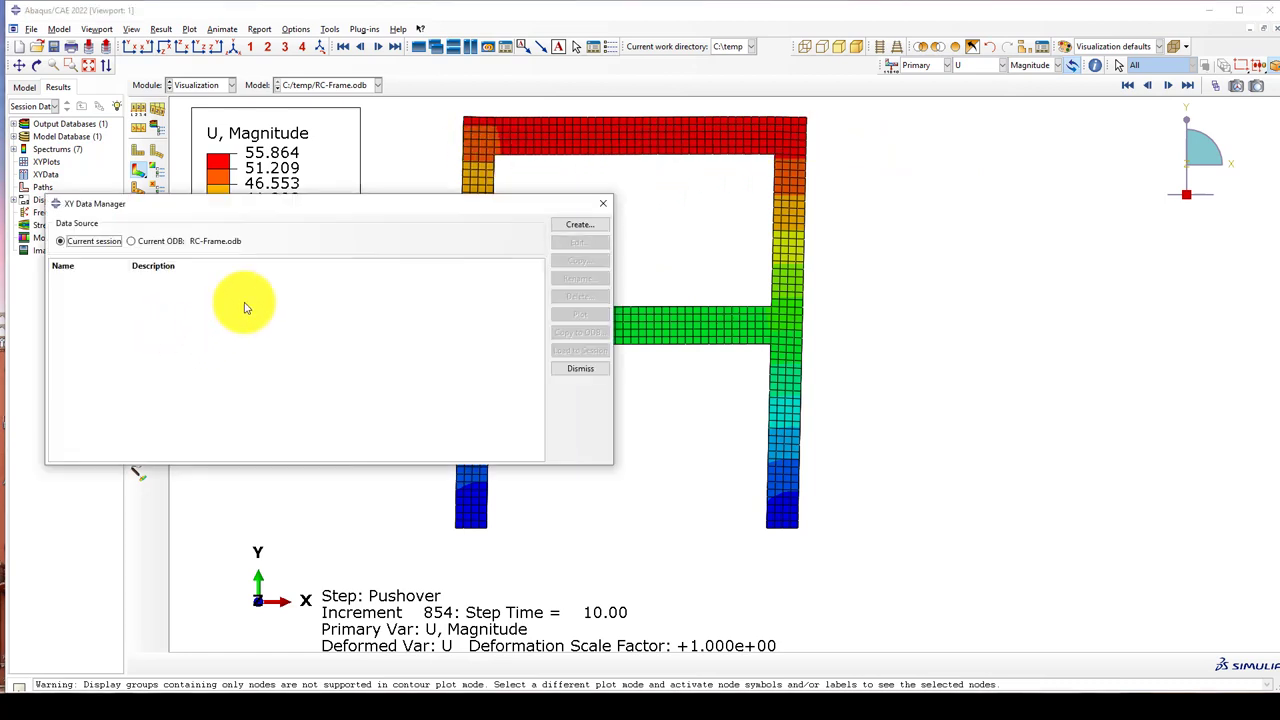
{"action": "left_click", "coordinate": [578, 225]}
{"action": "left_click", "coordinate": [197, 404]}
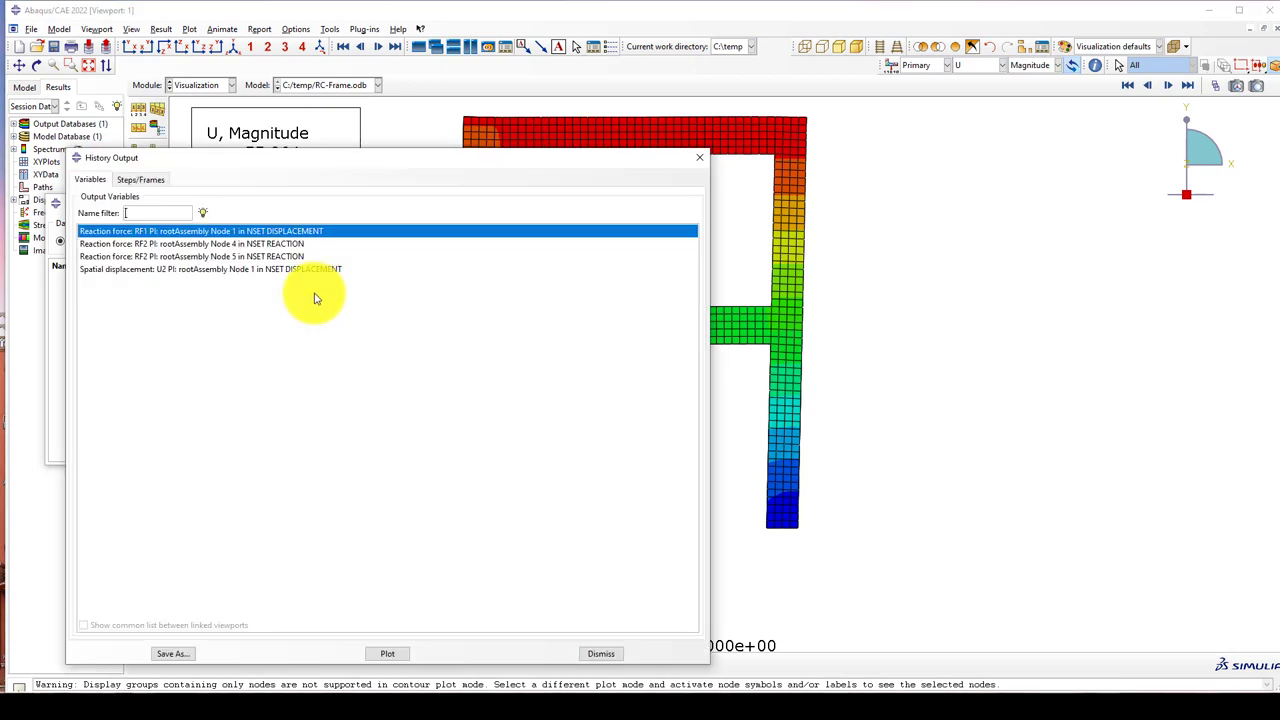
{"action": "left_click_drag", "start_coordinate": [174, 247], "coordinate": [172, 256]}
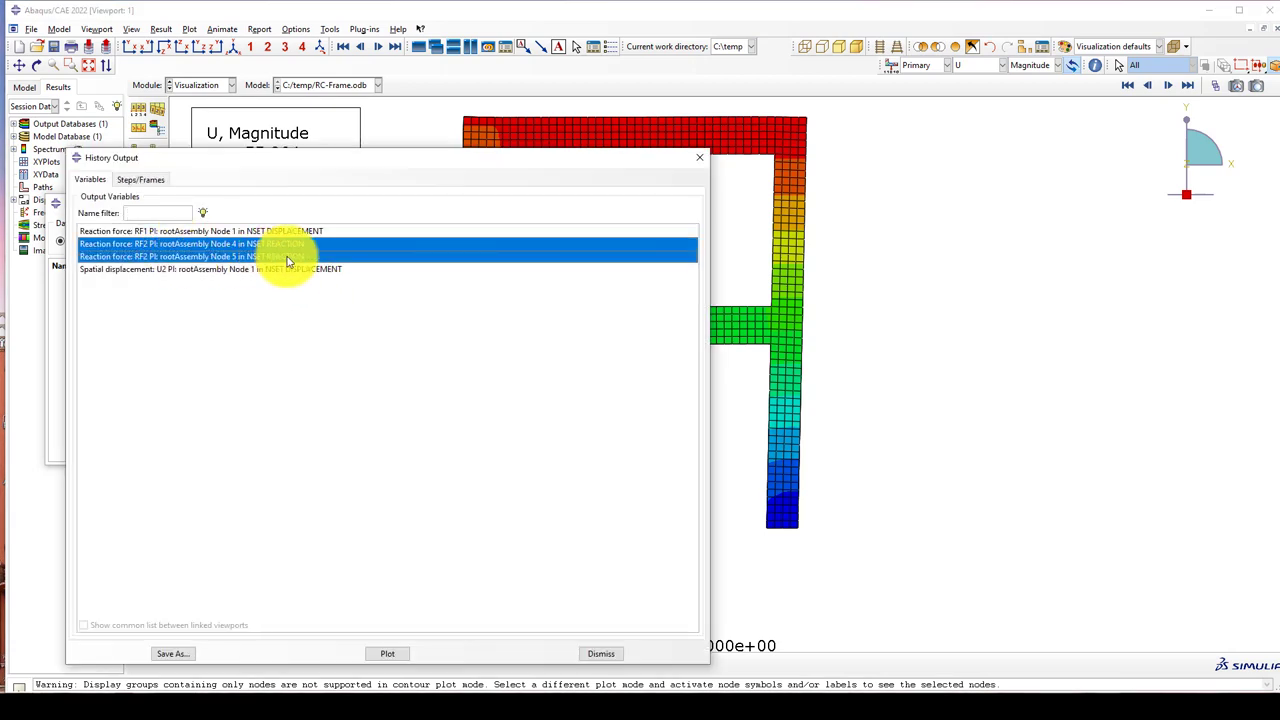
{"action": "left_click", "coordinate": [394, 653]}
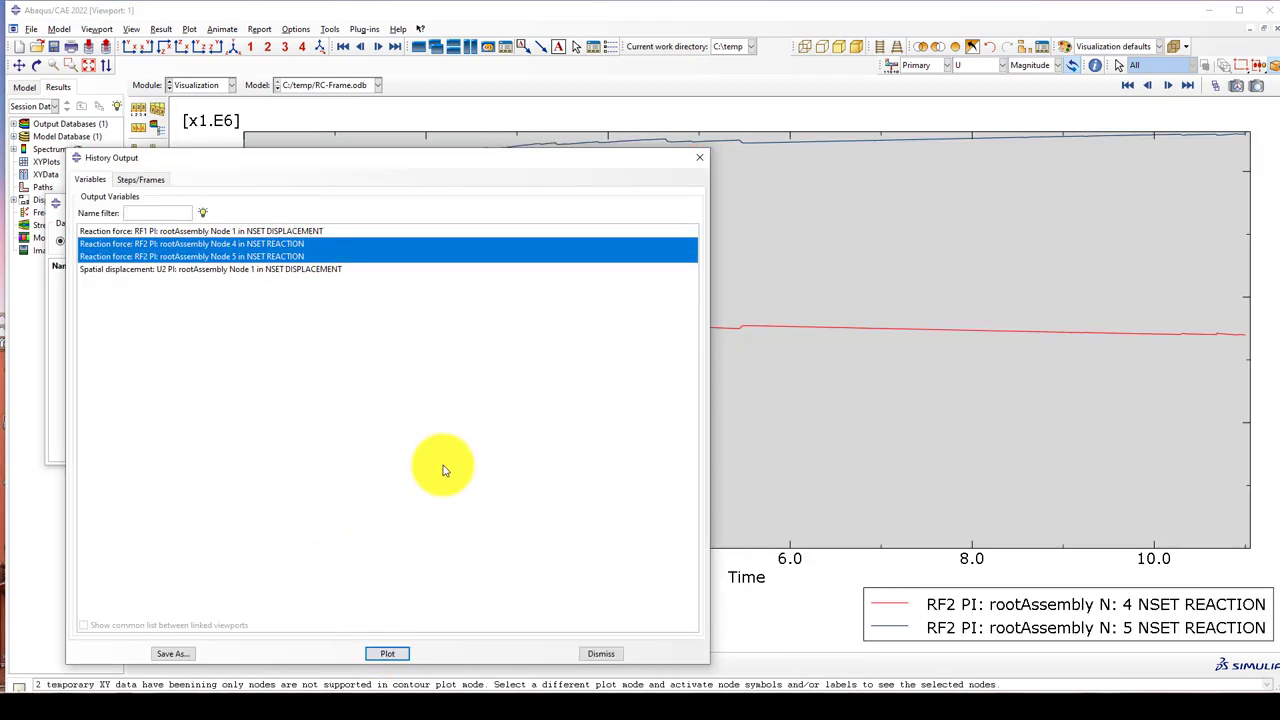
{"action": "left_click", "coordinate": [700, 163]}
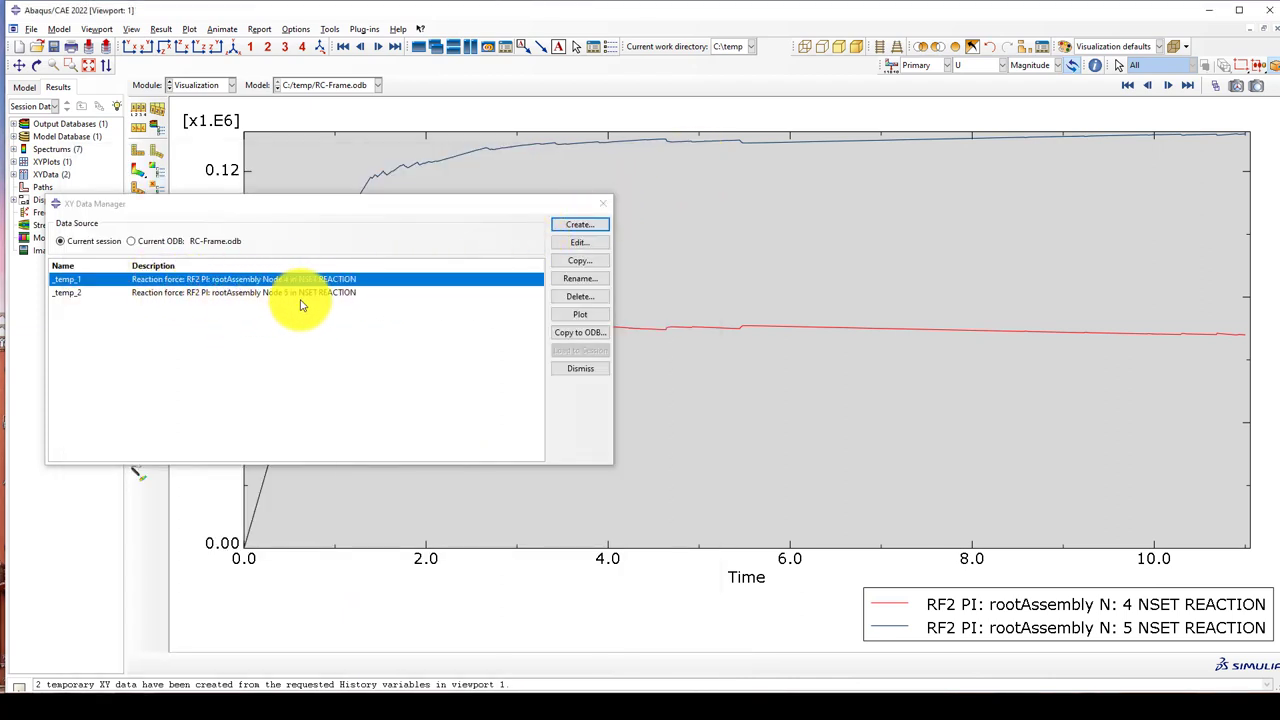
Step: Copy the final node 4 RF2 force, 67968.5, into cell D5 in Excel, and return to Abaqus to close the XY data unchanged
{"action": "left_click", "coordinate": [603, 222]}
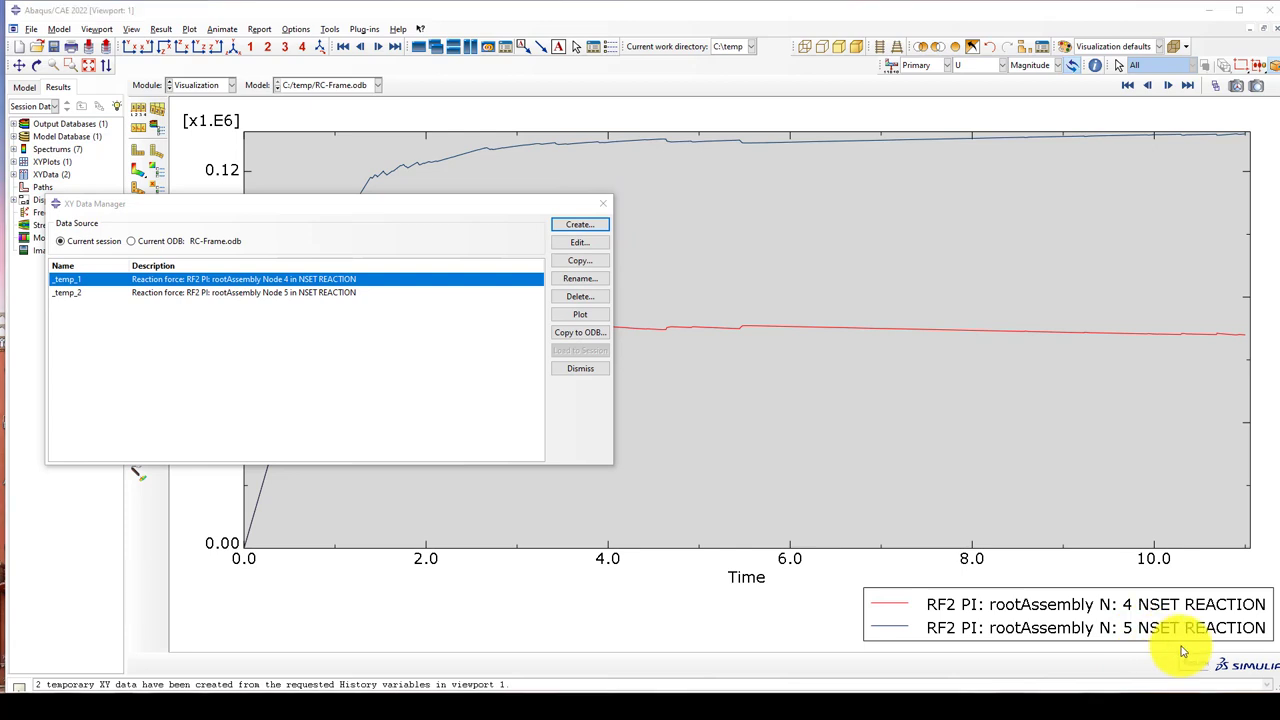
{"action": "left_click", "coordinate": [598, 225]}
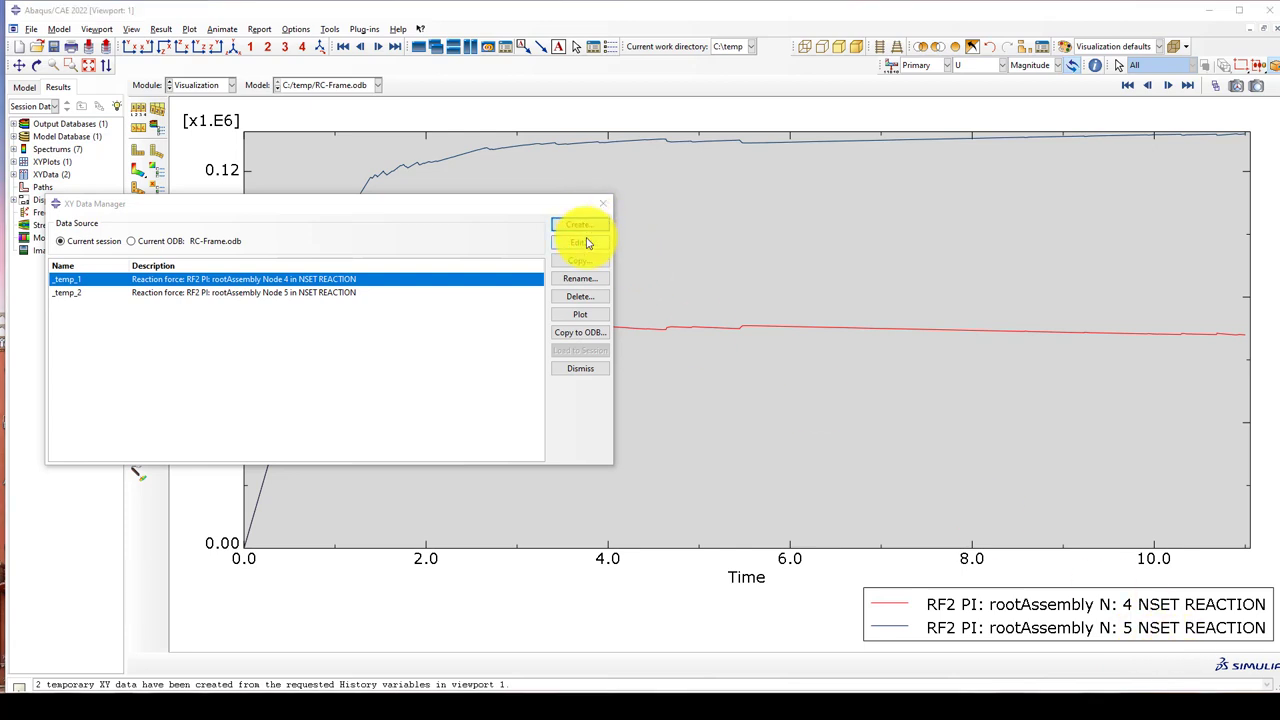
{"action": "left_click", "coordinate": [588, 243]}
{"action": "left_click_drag", "start_coordinate": [651, 249], "coordinate": [657, 529]}
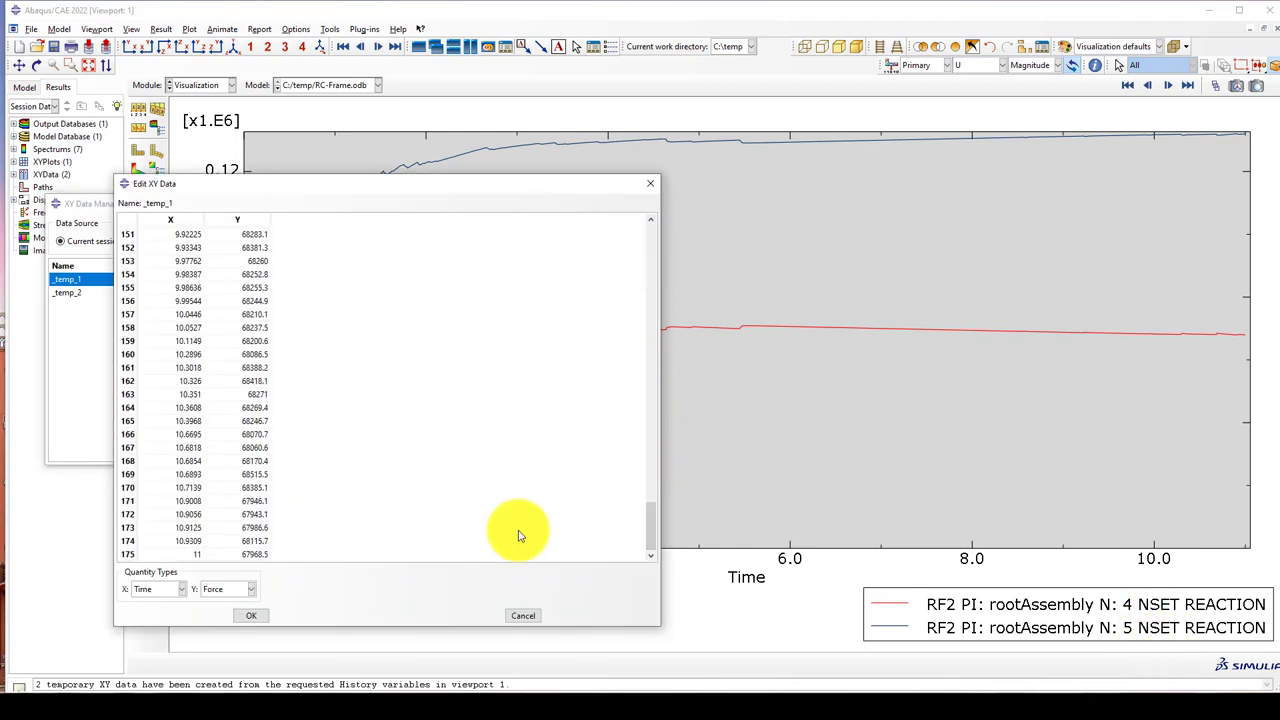
{"action": "double_click", "coordinate": [248, 556]}
{"action": "key", "text": "ctrl+c"}
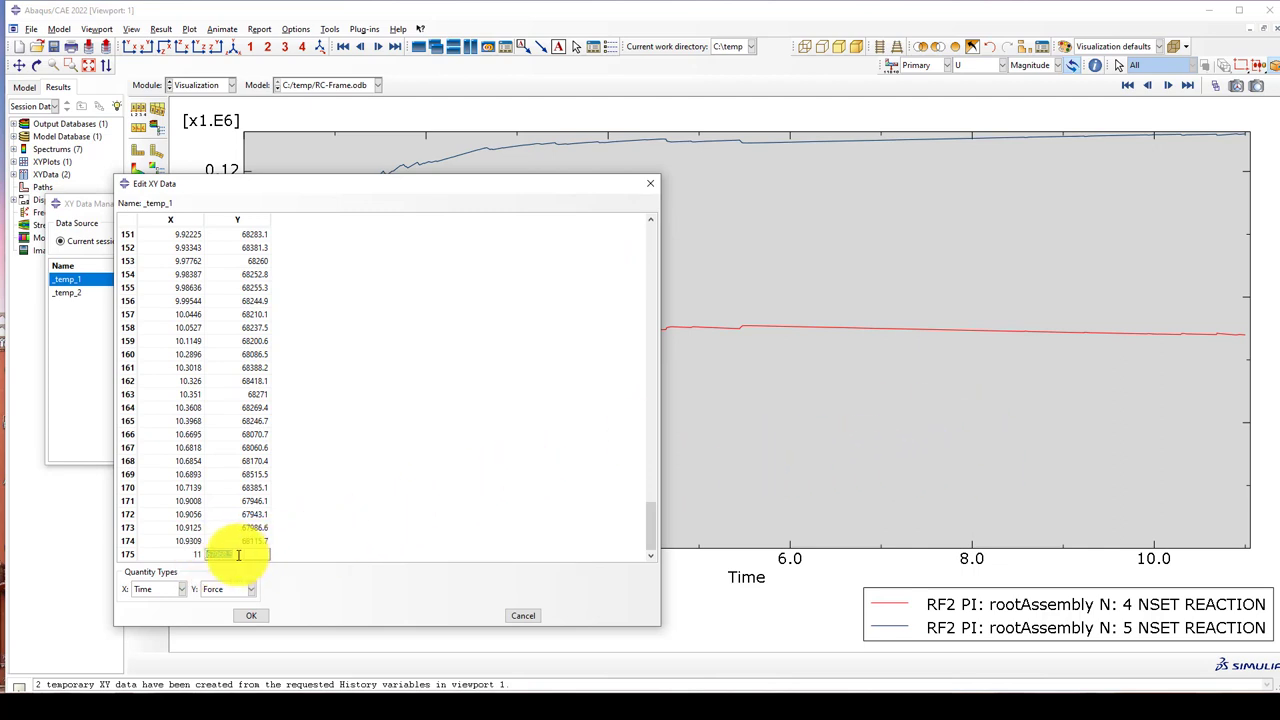
{"action": "key", "text": "alt+Tab"}
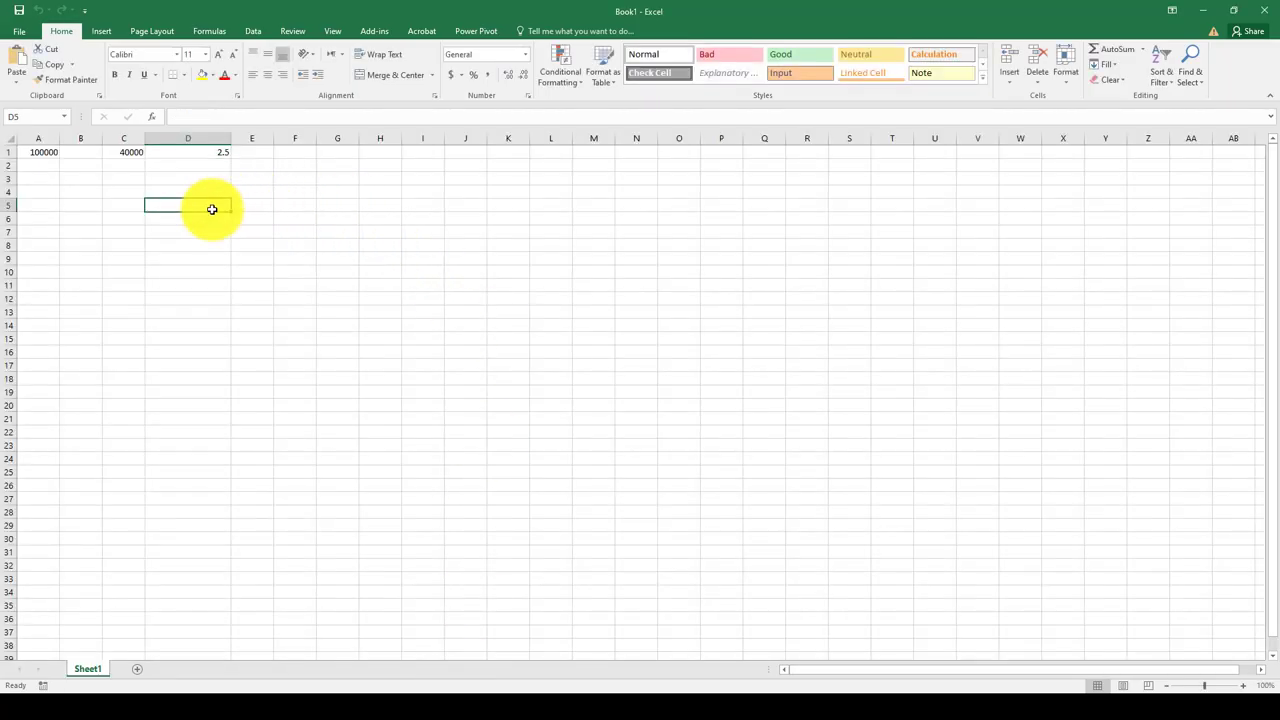
{"action": "key", "text": "ctrl+v"}
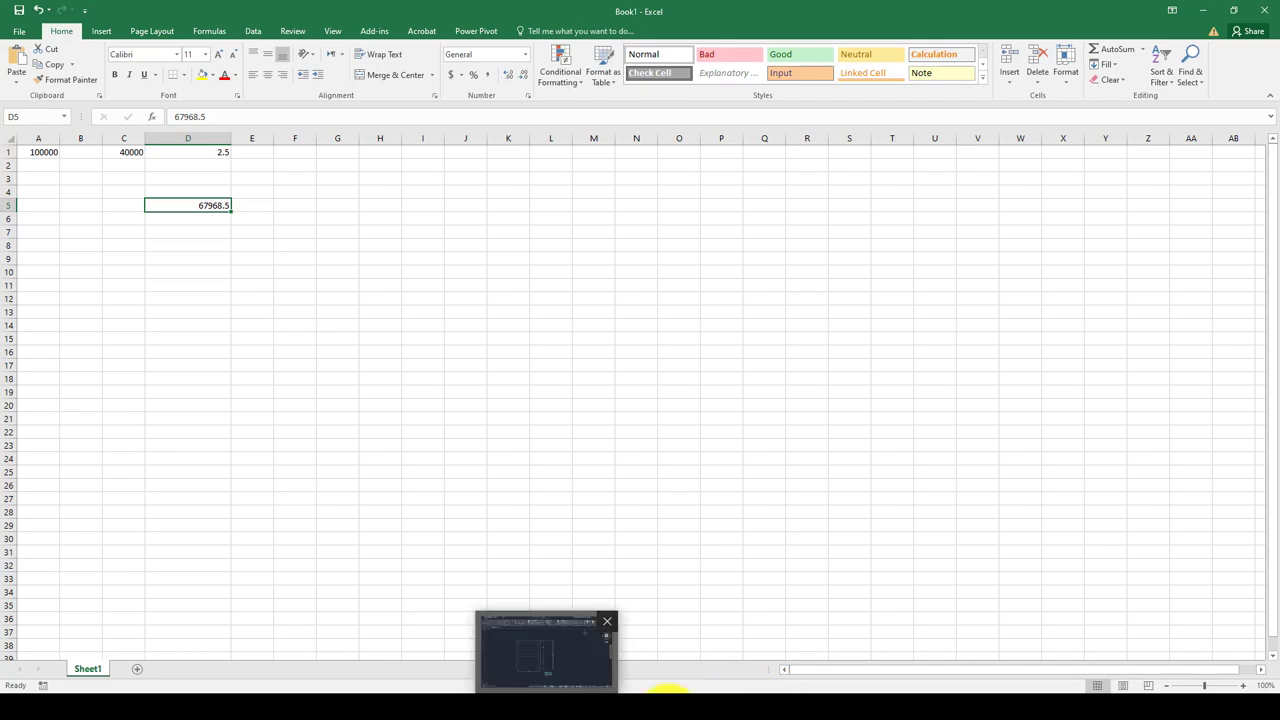
{"action": "left_click", "coordinate": [745, 680]}
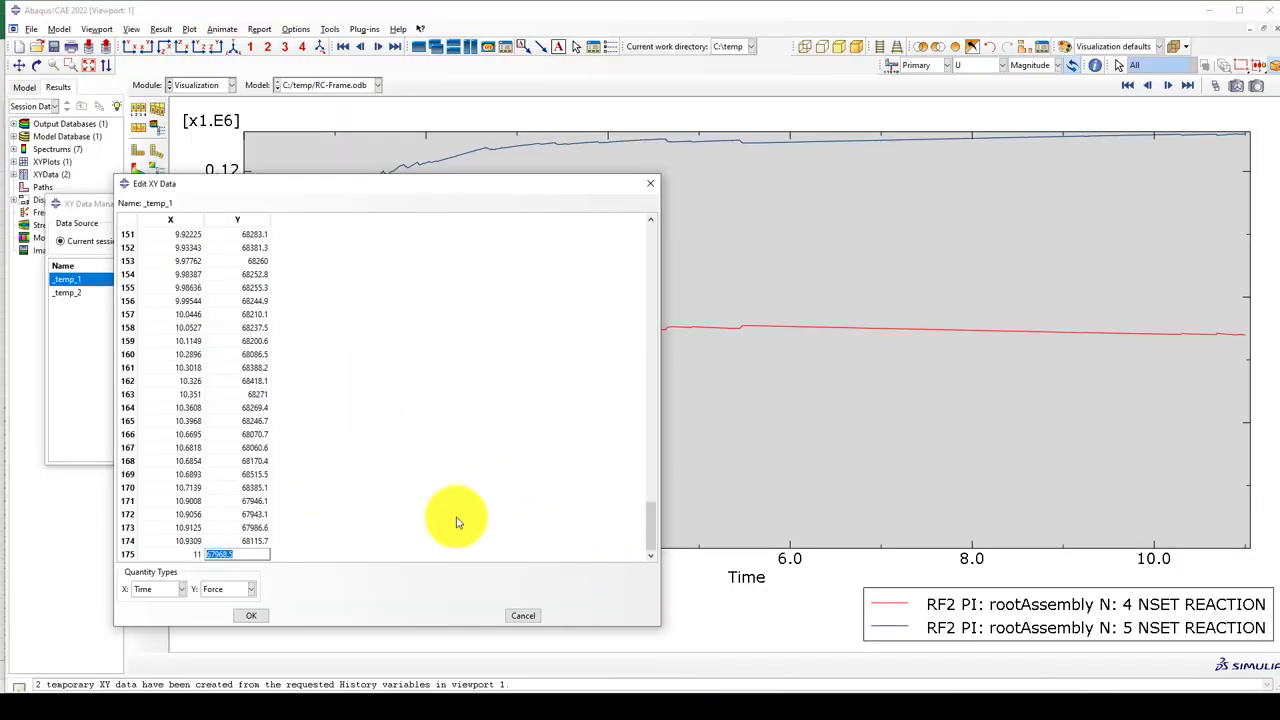
{"action": "left_click", "coordinate": [523, 615]}
Step: Copy the final RF2 force of node 5, 131973, from its XY data into cell D6 in Excel
{"action": "left_click", "coordinate": [408, 292]}
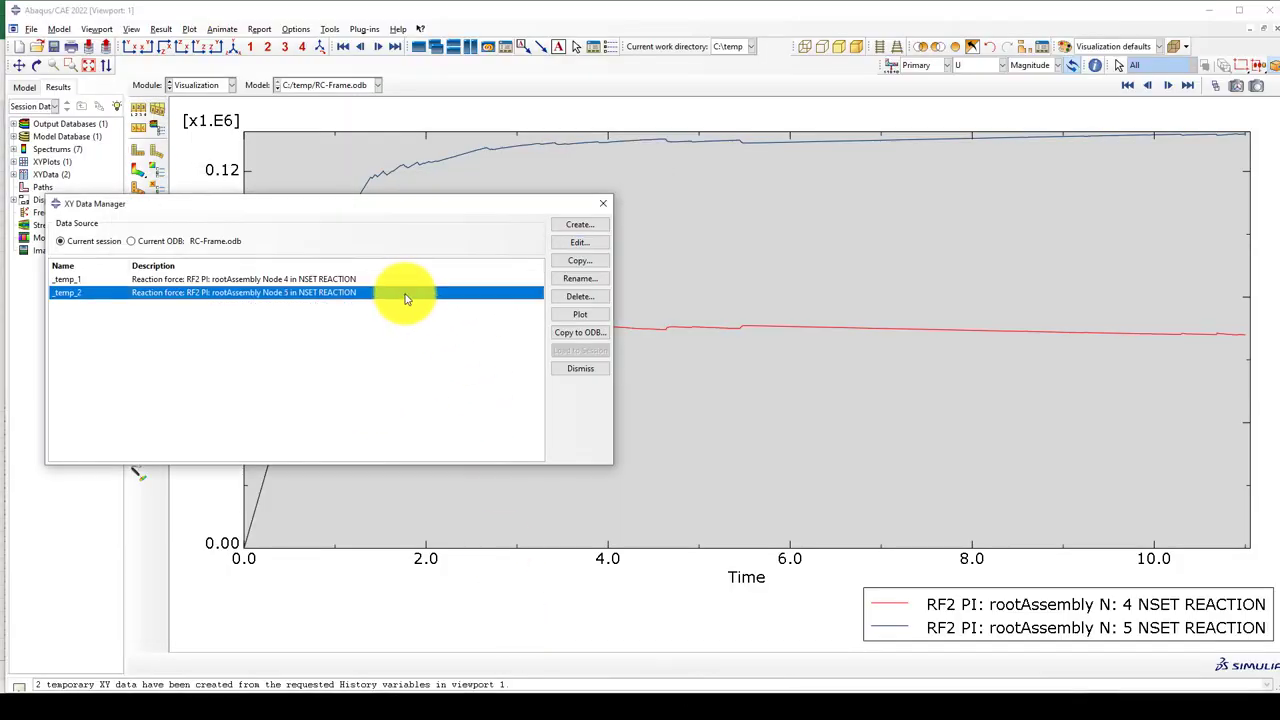
{"action": "left_click", "coordinate": [577, 243]}
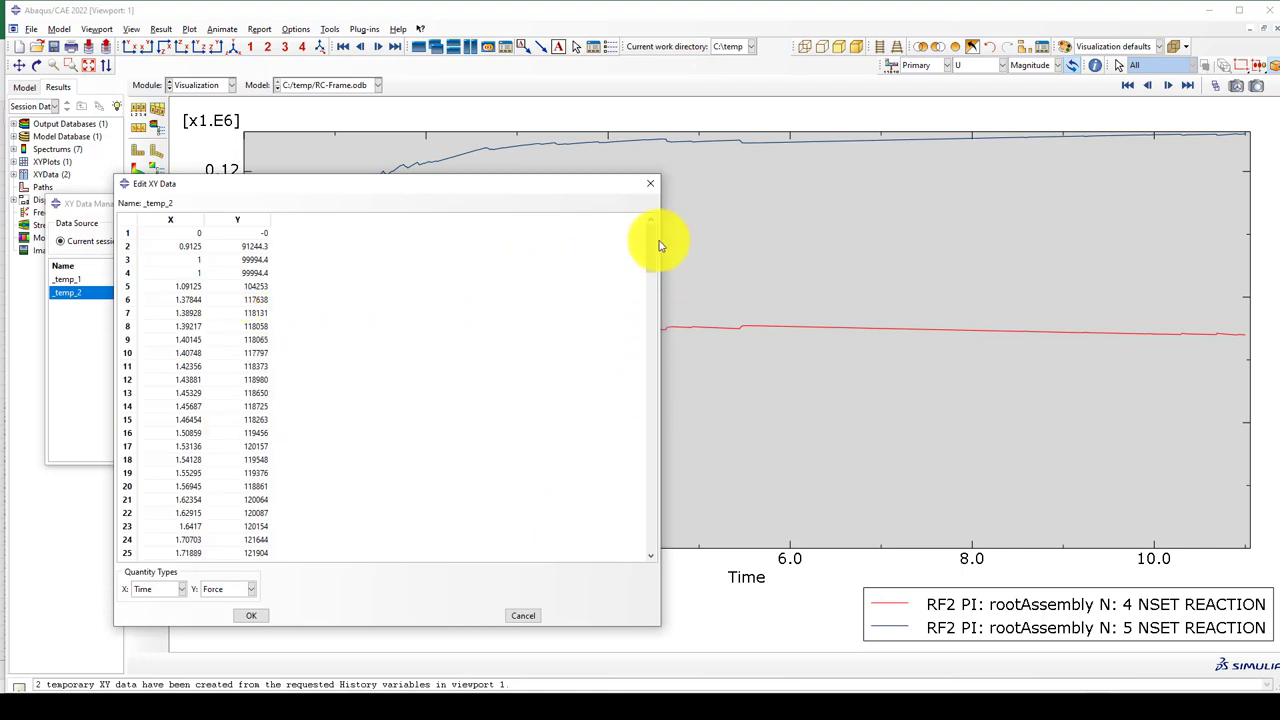
{"action": "left_click_drag", "start_coordinate": [652, 244], "coordinate": [594, 529]}
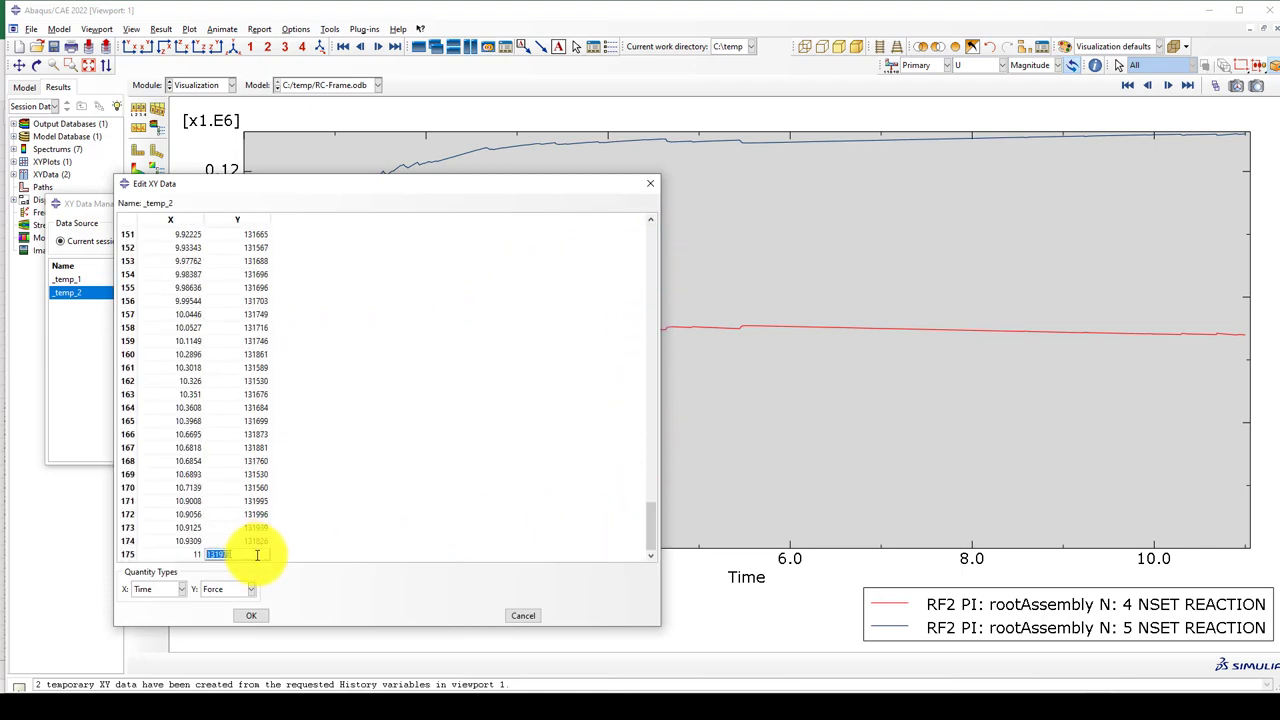
{"action": "double_click", "coordinate": [215, 555]}
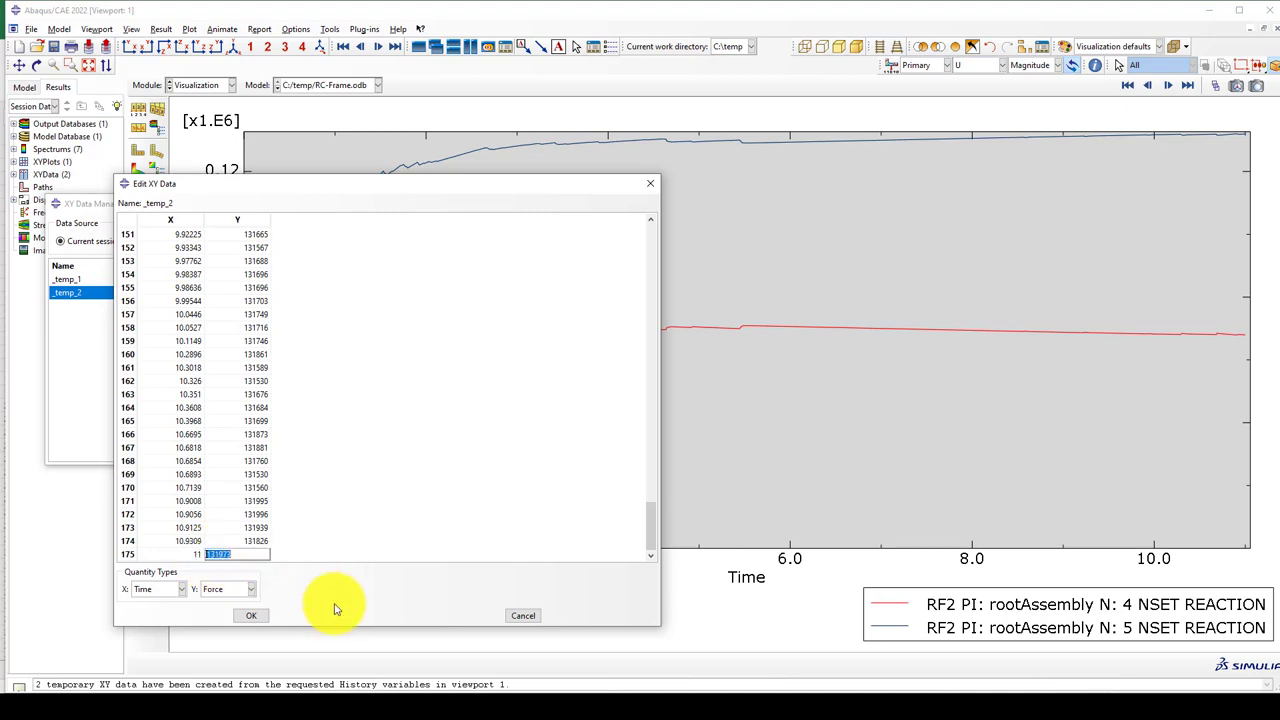
{"action": "left_click", "coordinate": [414, 690]}
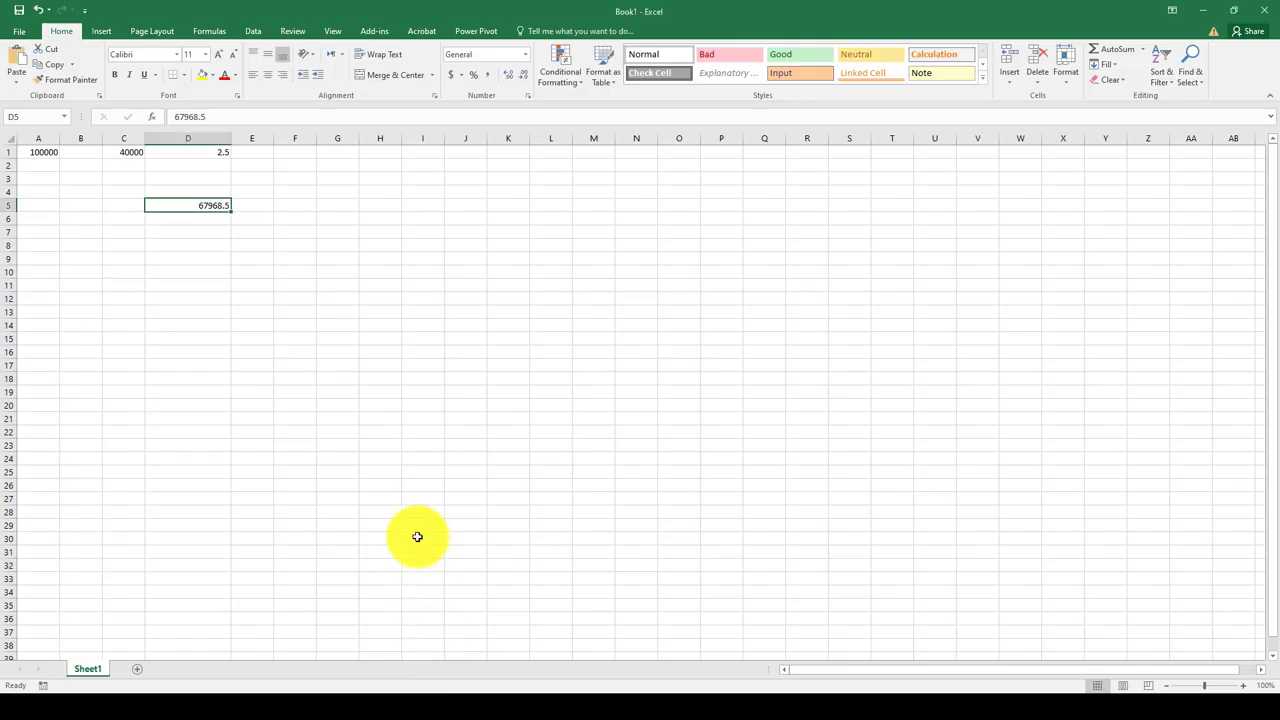
{"action": "left_click", "coordinate": [218, 237]}
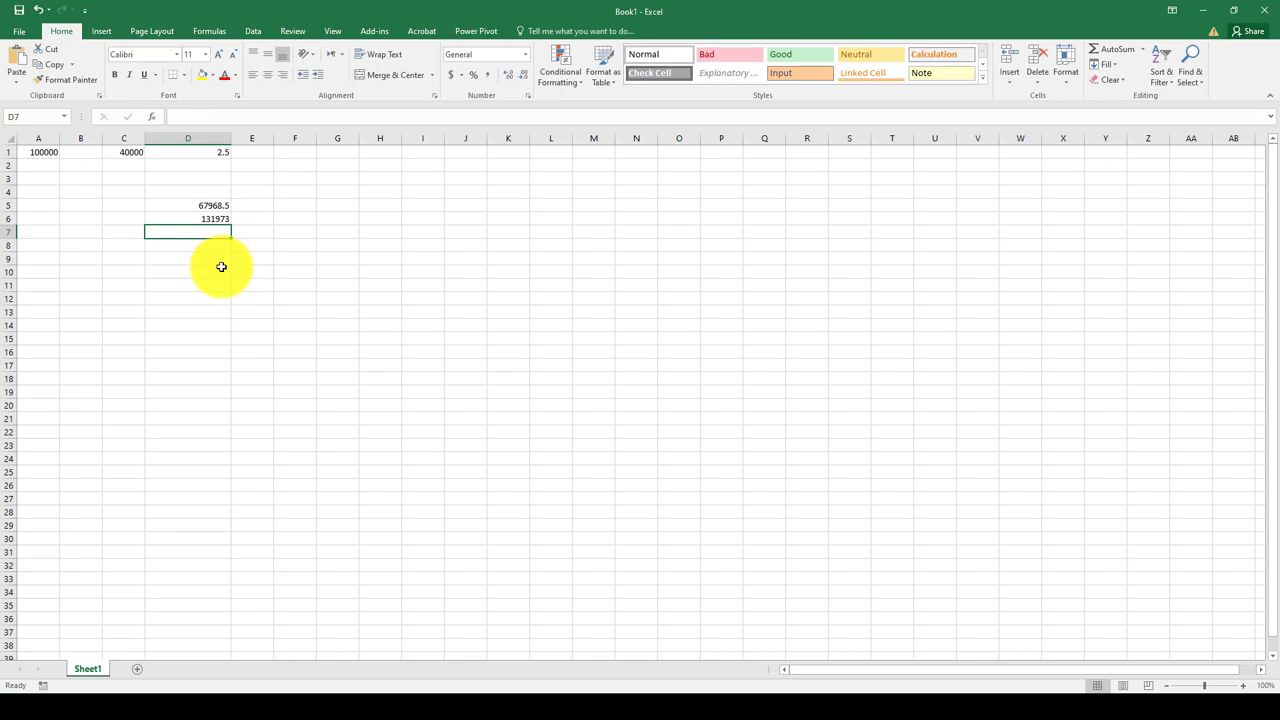
Step: Add the two reaction forces in cell D7 with =D5+D6 and compare the sum with the value in A1
{"action": "type", "text": "="}
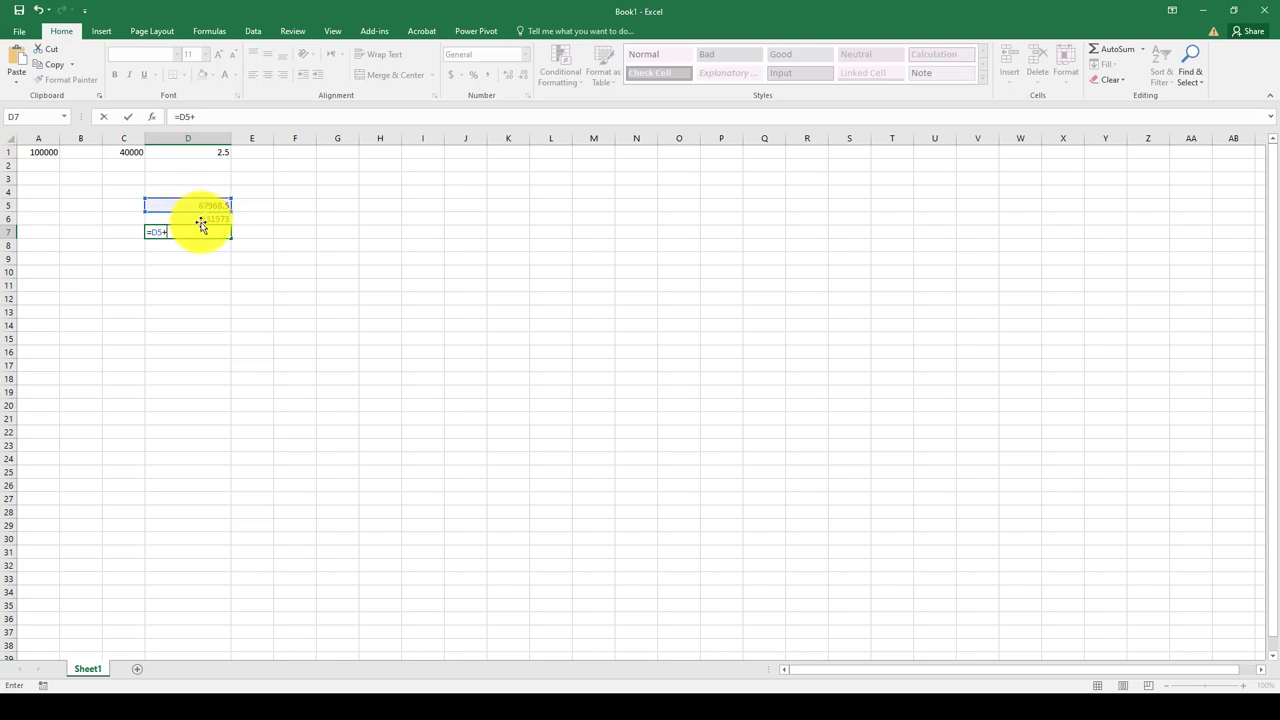
{"action": "key", "text": "Return"}
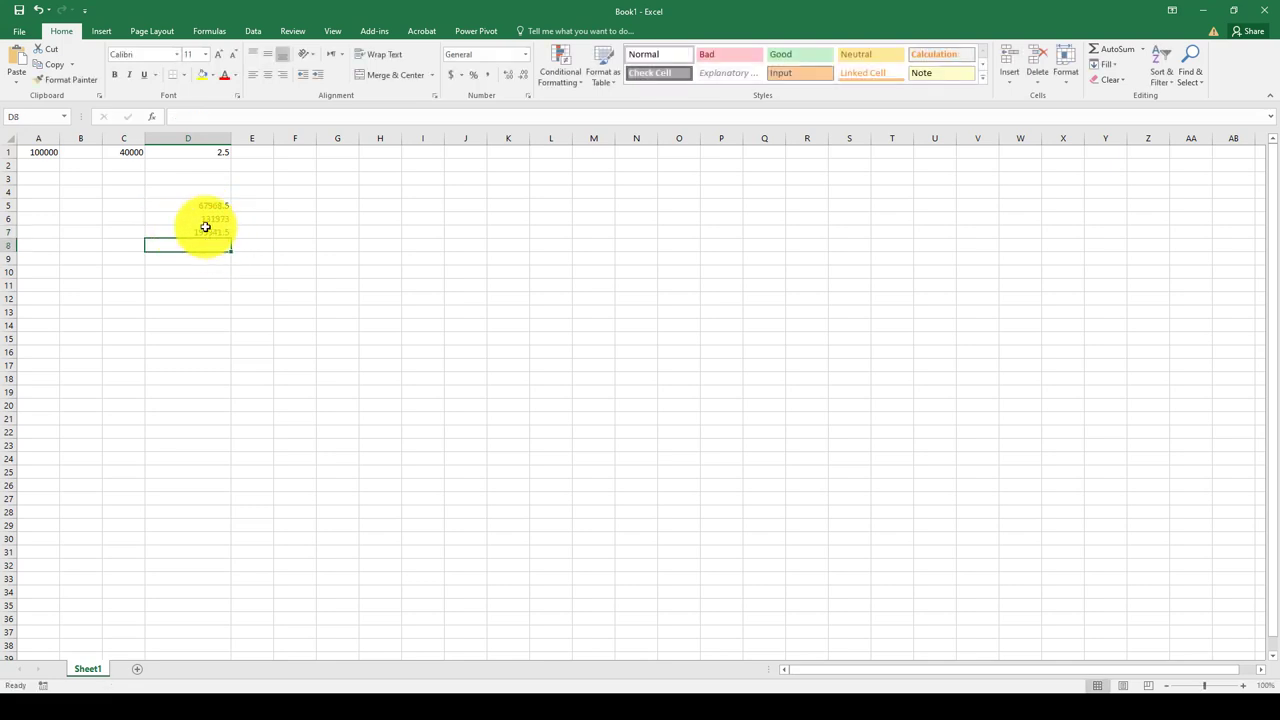
{"action": "left_click", "coordinate": [40, 152]}
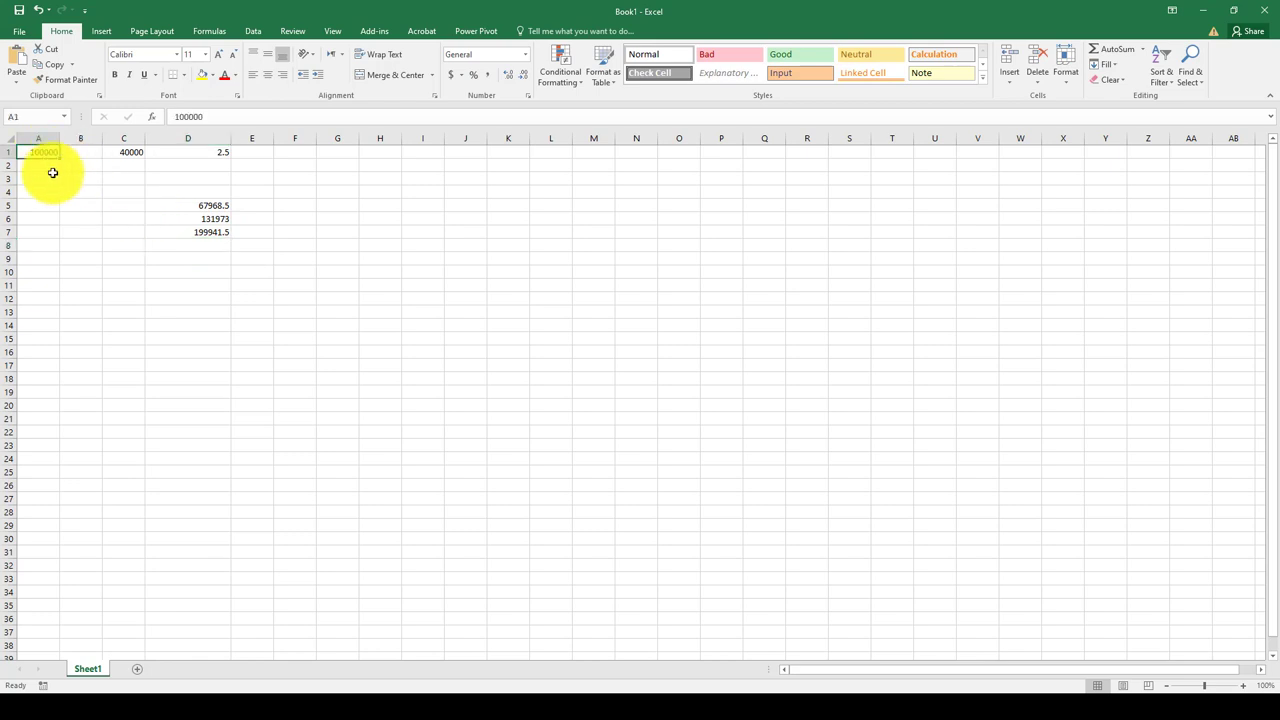
{"action": "left_click", "coordinate": [209, 232]}
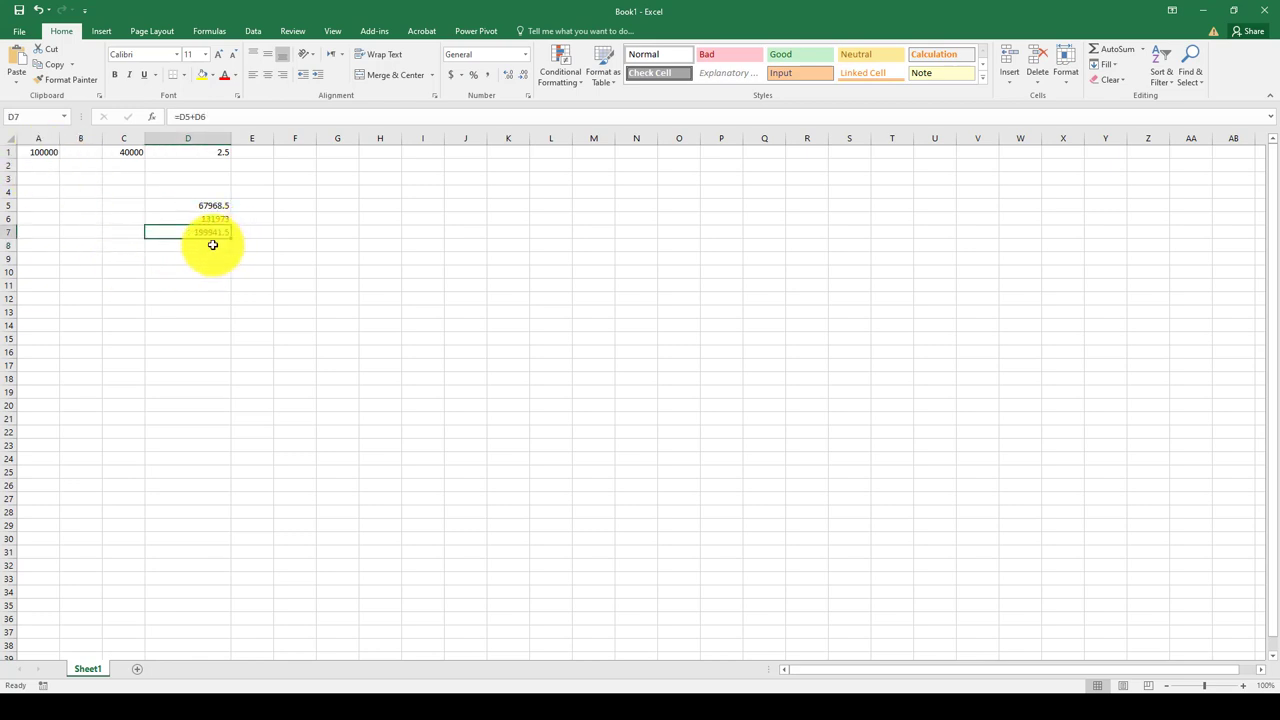
{"action": "left_click", "coordinate": [47, 154]}
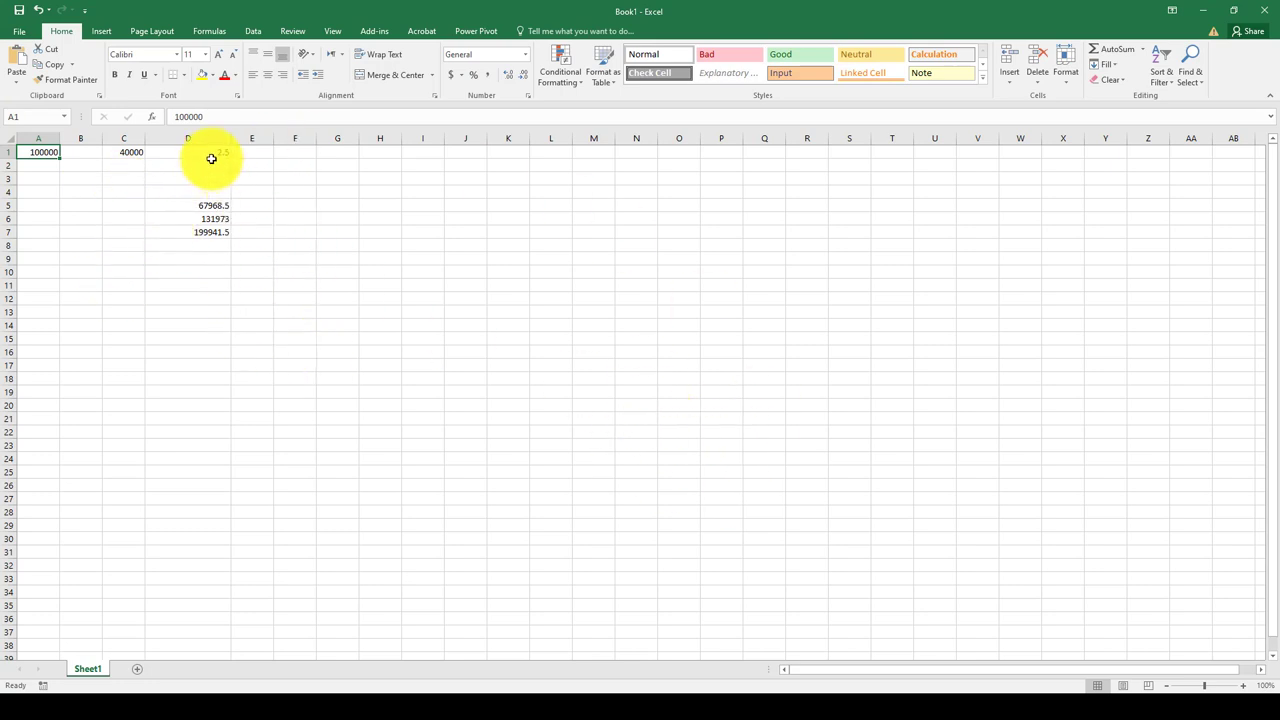
{"action": "left_click", "coordinate": [47, 154]}
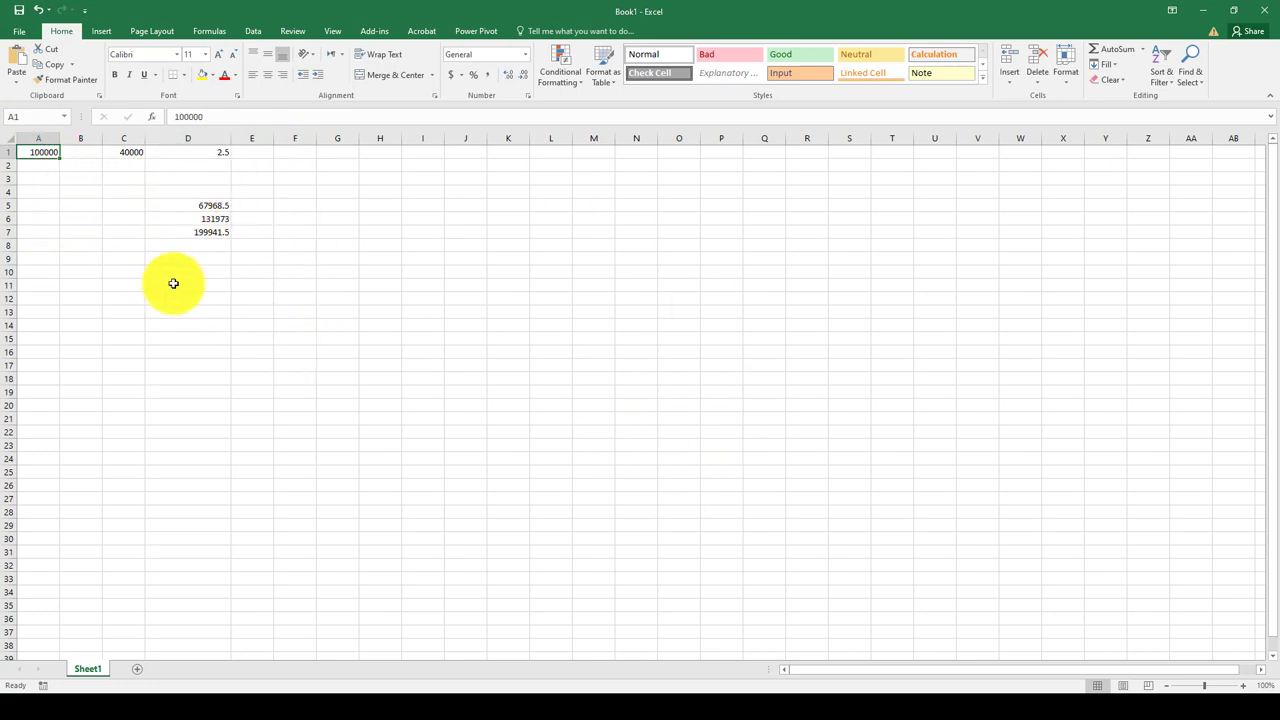
{"action": "left_click", "coordinate": [209, 234]}
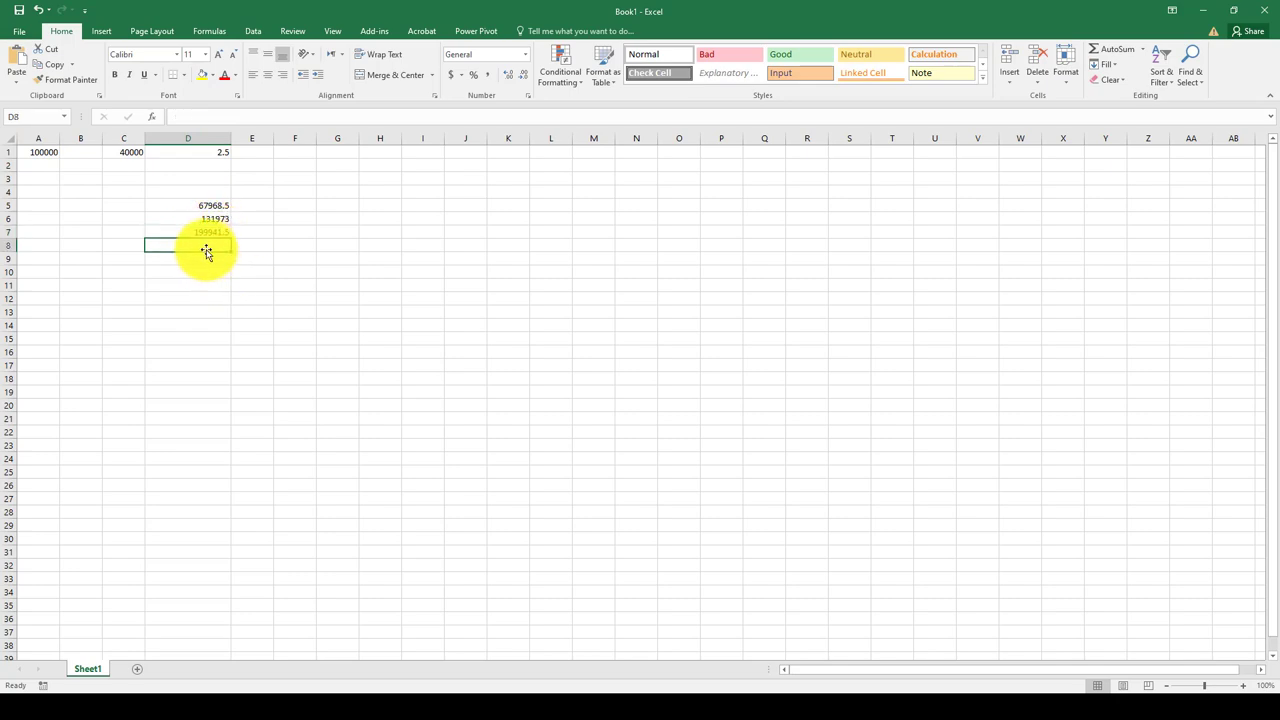
{"action": "left_click", "coordinate": [211, 234]}
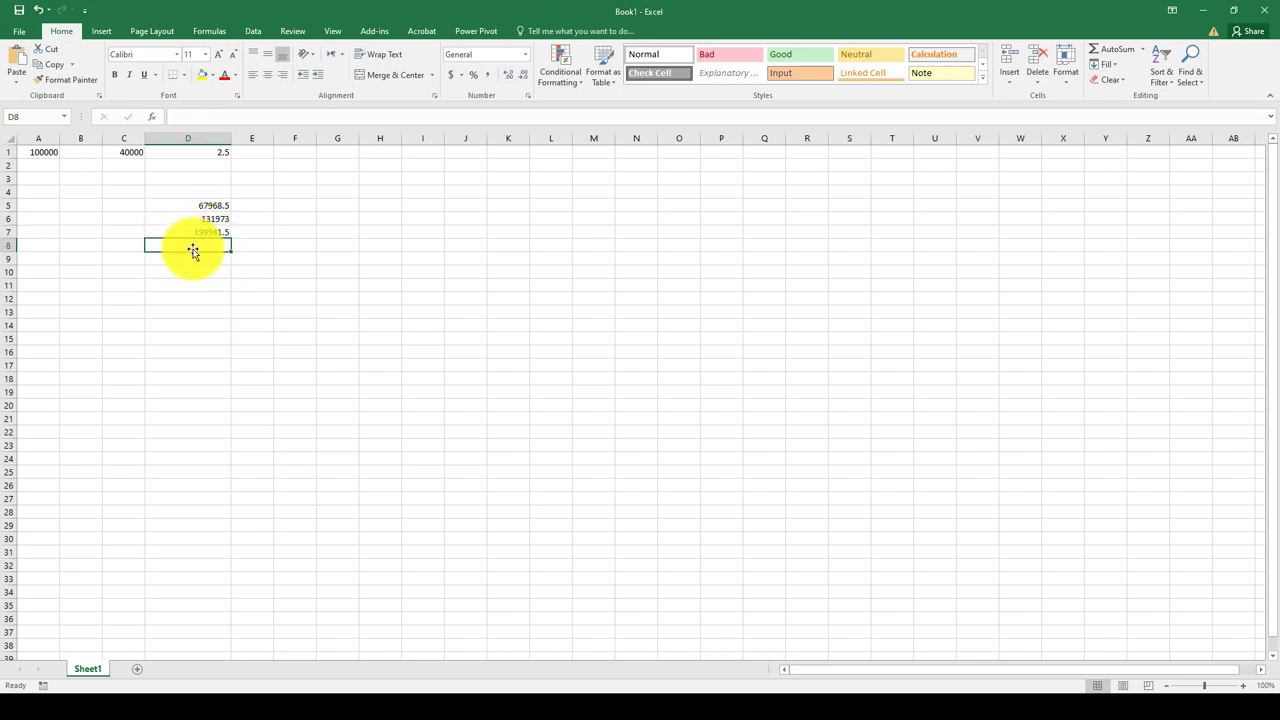
{"action": "left_click", "coordinate": [45, 154]}
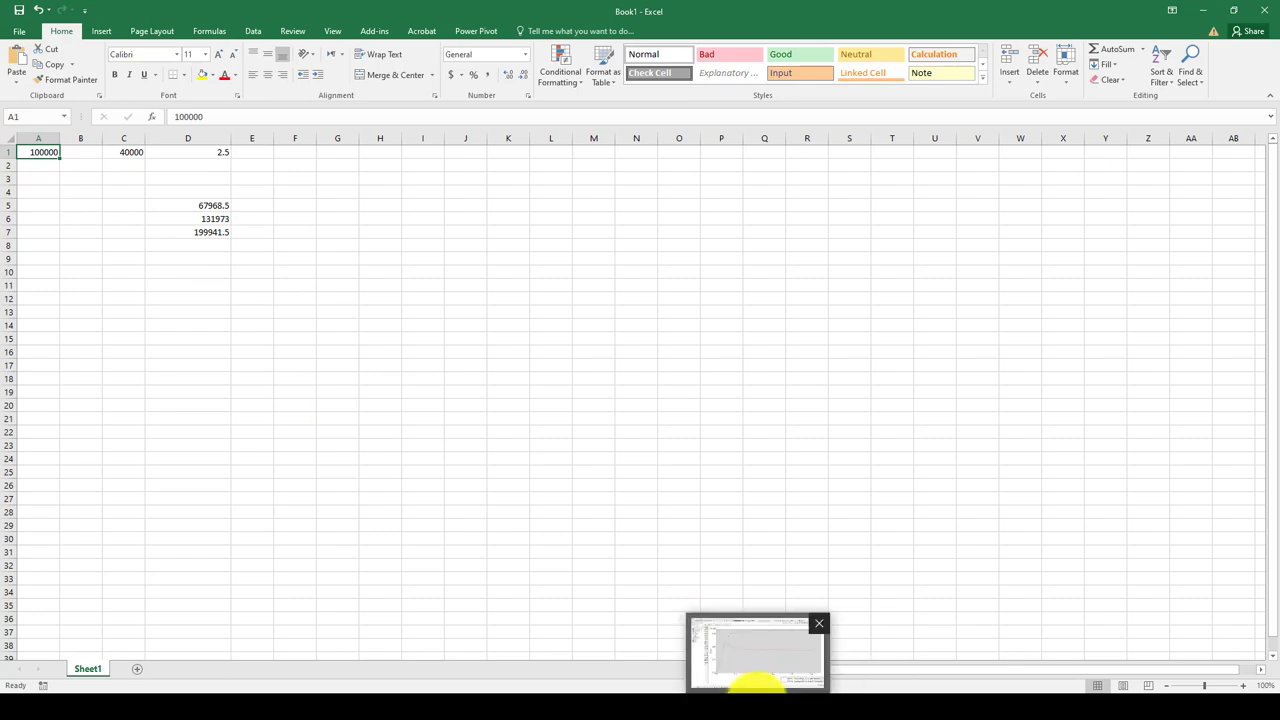
Step: Return to Abaqus, close the open XY data, and delete both temporary RF2 data sets, _temp_1 and _temp_2
{"action": "left_click", "coordinate": [757, 680]}
{"action": "left_click", "coordinate": [652, 183]}
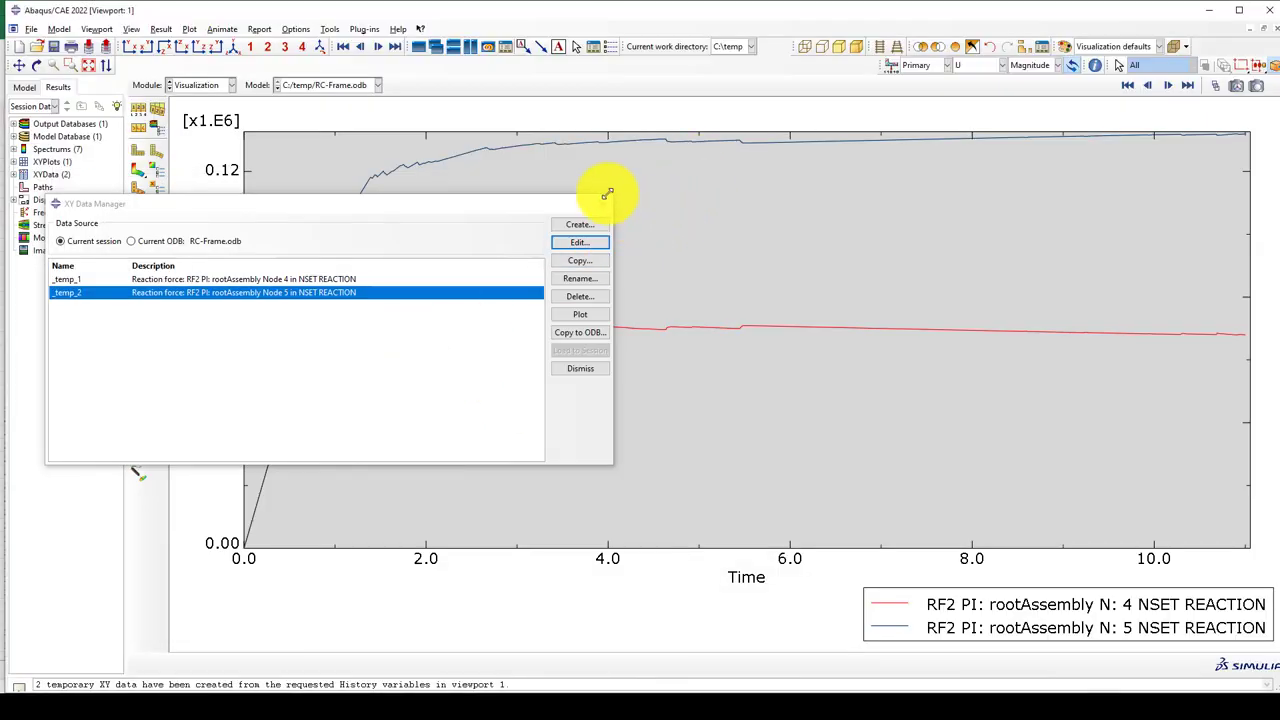
{"action": "left_click", "coordinate": [604, 203]}
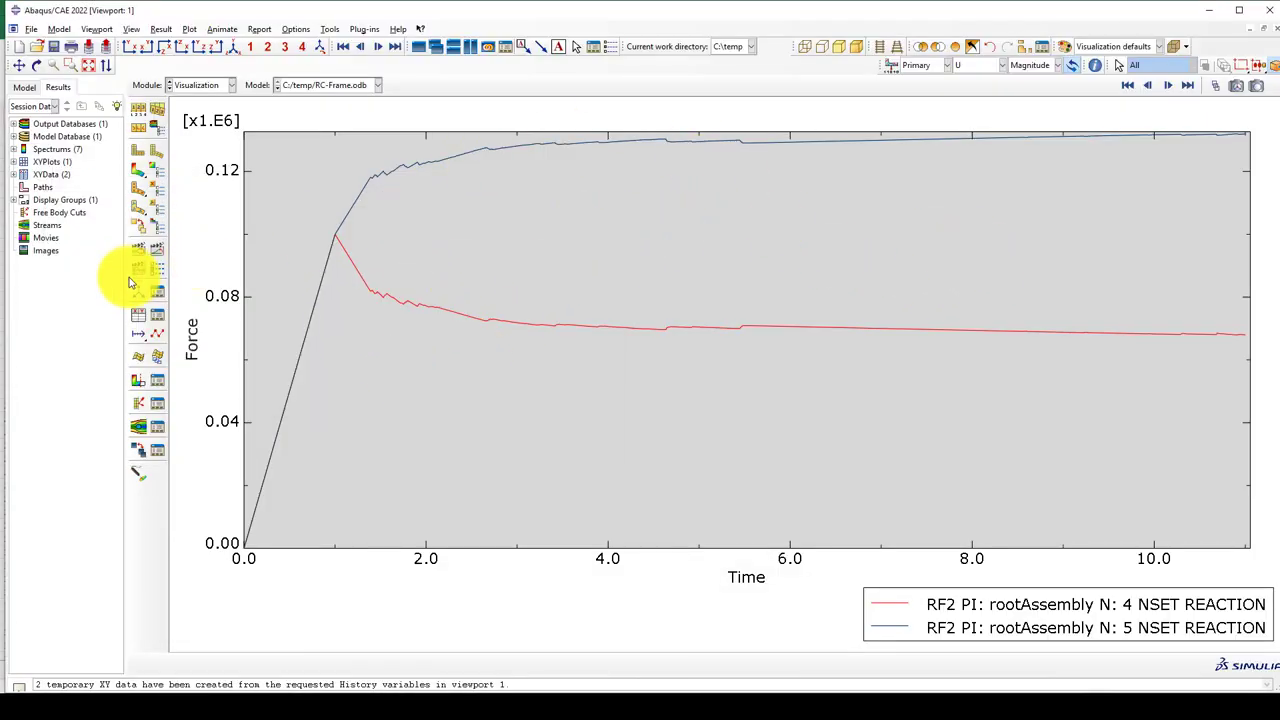
{"action": "left_click", "coordinate": [157, 314]}
{"action": "left_click", "coordinate": [298, 280]}
{"action": "left_click", "coordinate": [298, 292], "text": "shift"}
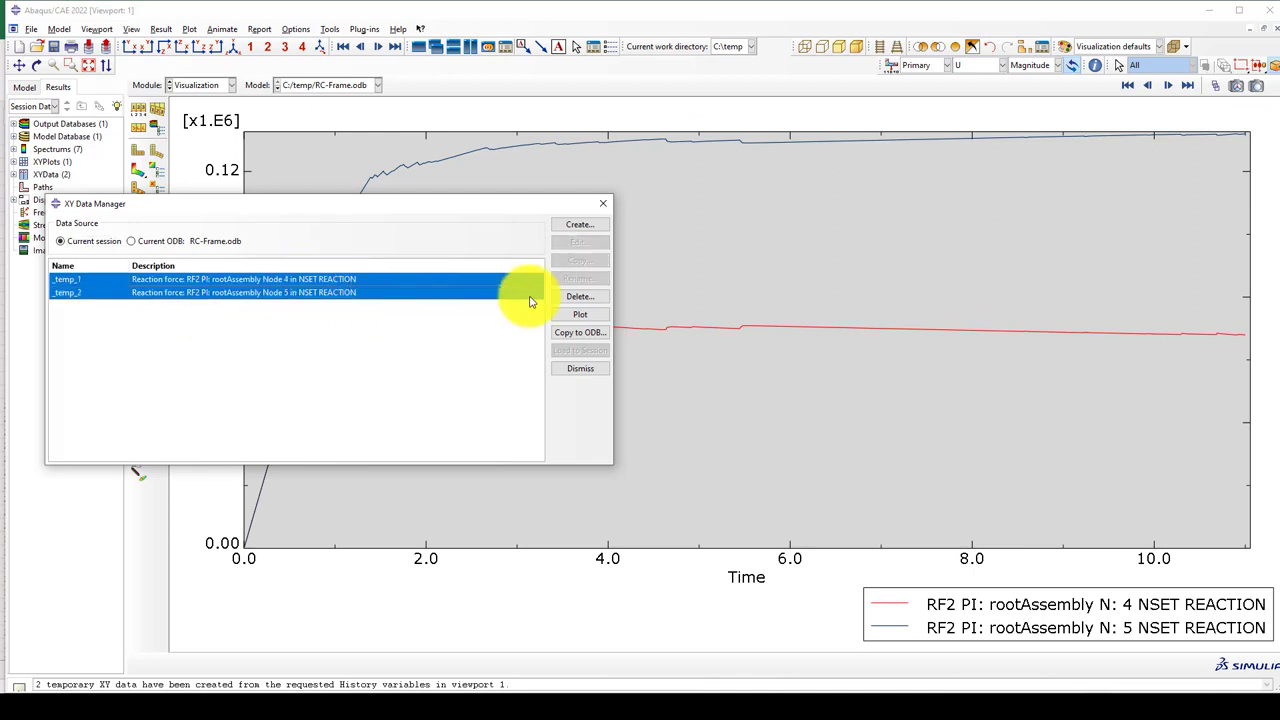
{"action": "left_click", "coordinate": [576, 296]}
{"action": "left_click", "coordinate": [603, 369]}
Step: Save RF1 and U2 of node 1 in set DISPLACEMENT as XY data from the ODB history output
{"action": "left_click", "coordinate": [578, 225]}
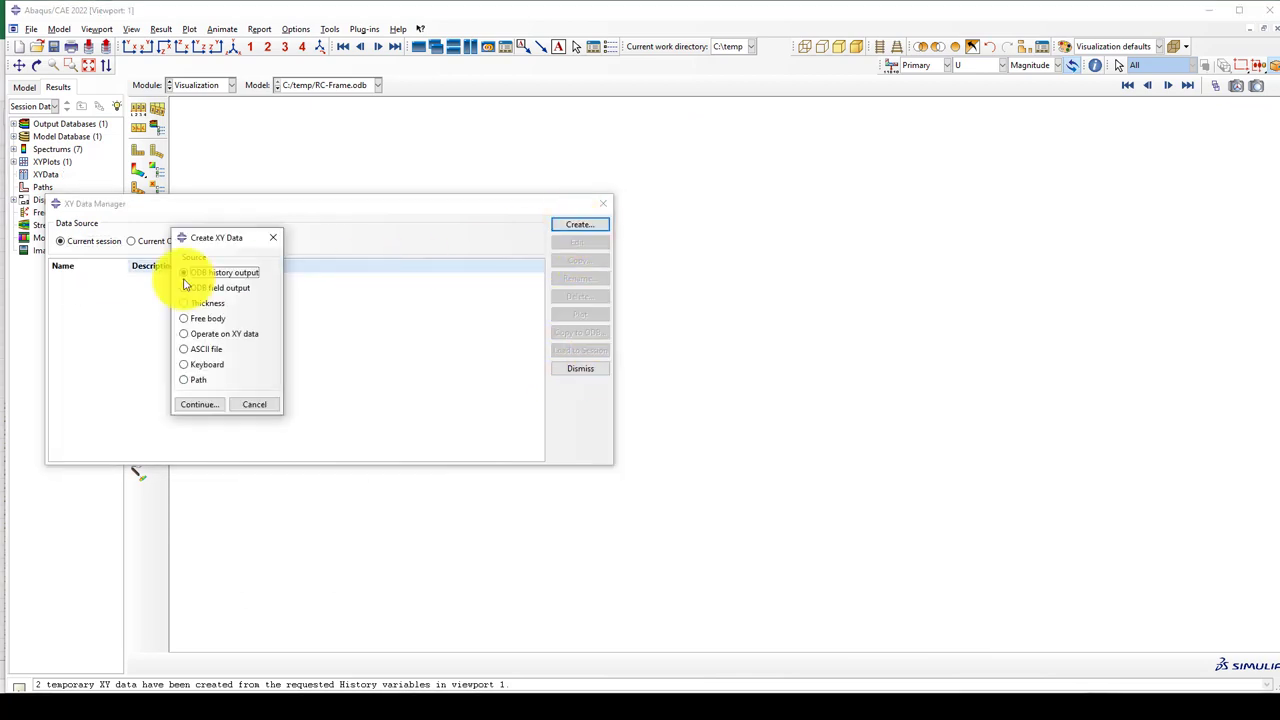
{"action": "left_click", "coordinate": [184, 272]}
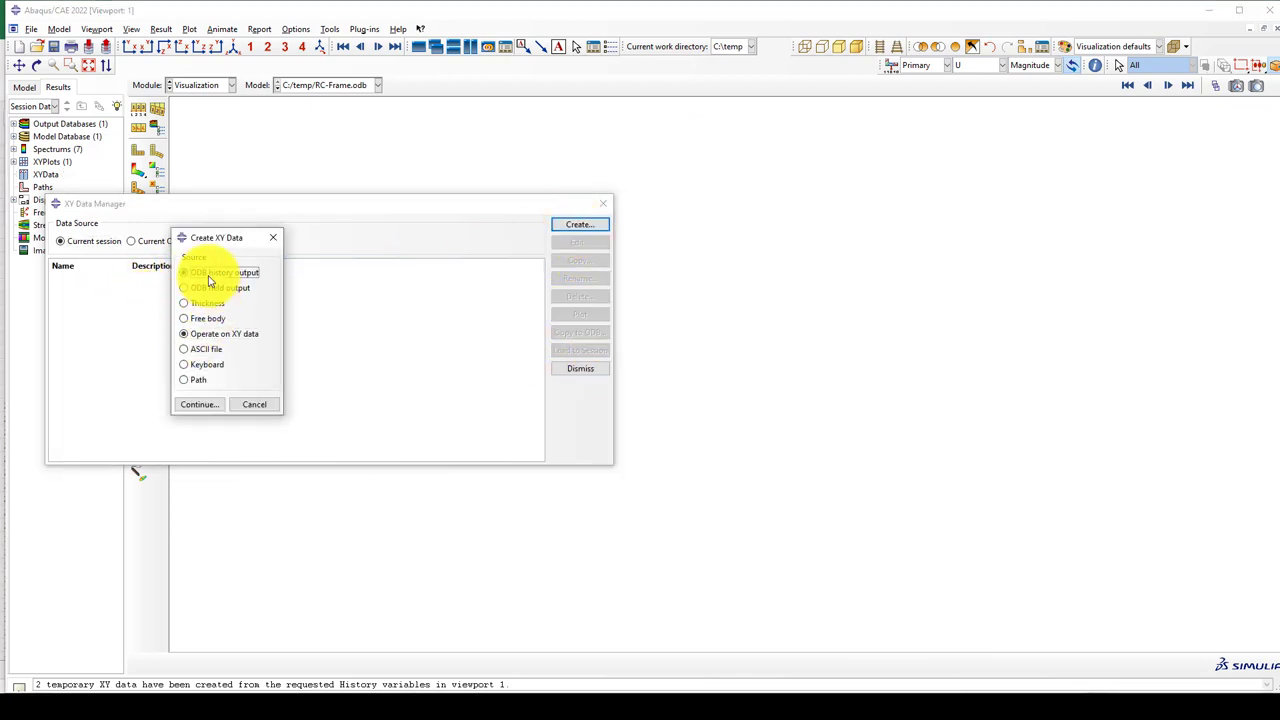
{"action": "left_click", "coordinate": [199, 404]}
{"action": "left_click", "coordinate": [179, 271]}
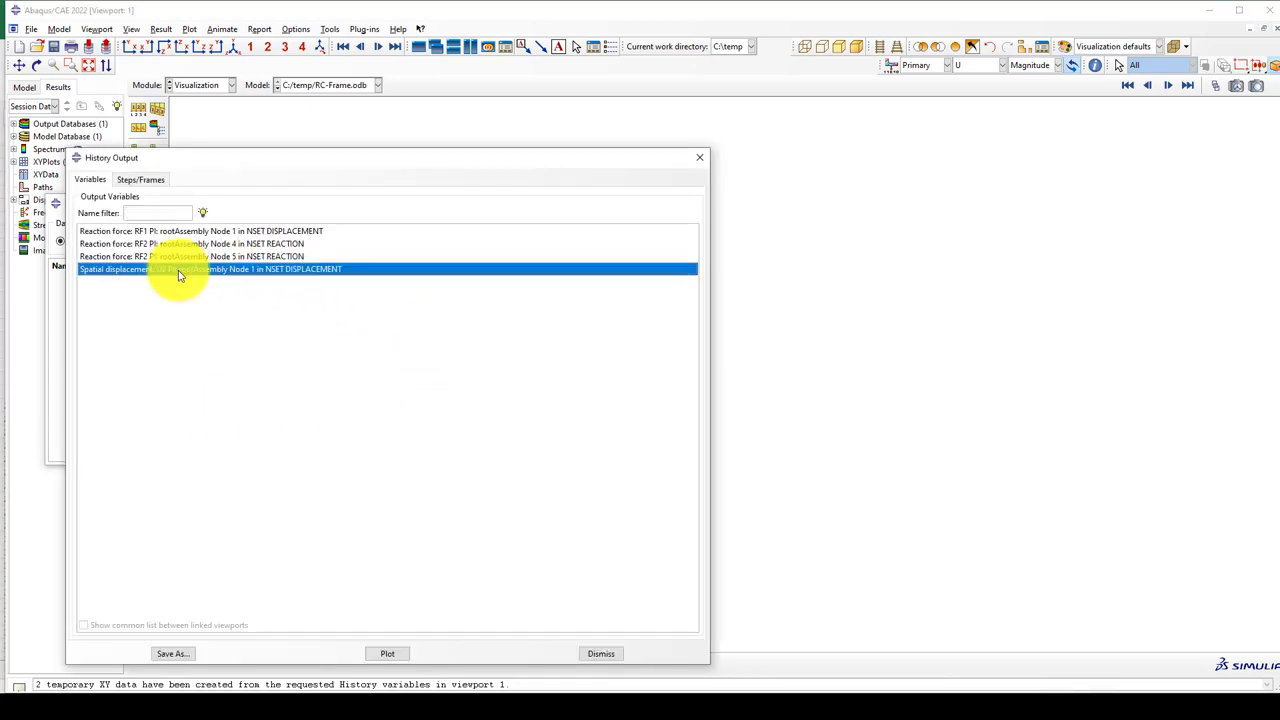
{"action": "left_click", "coordinate": [212, 231], "text": "ctrl"}
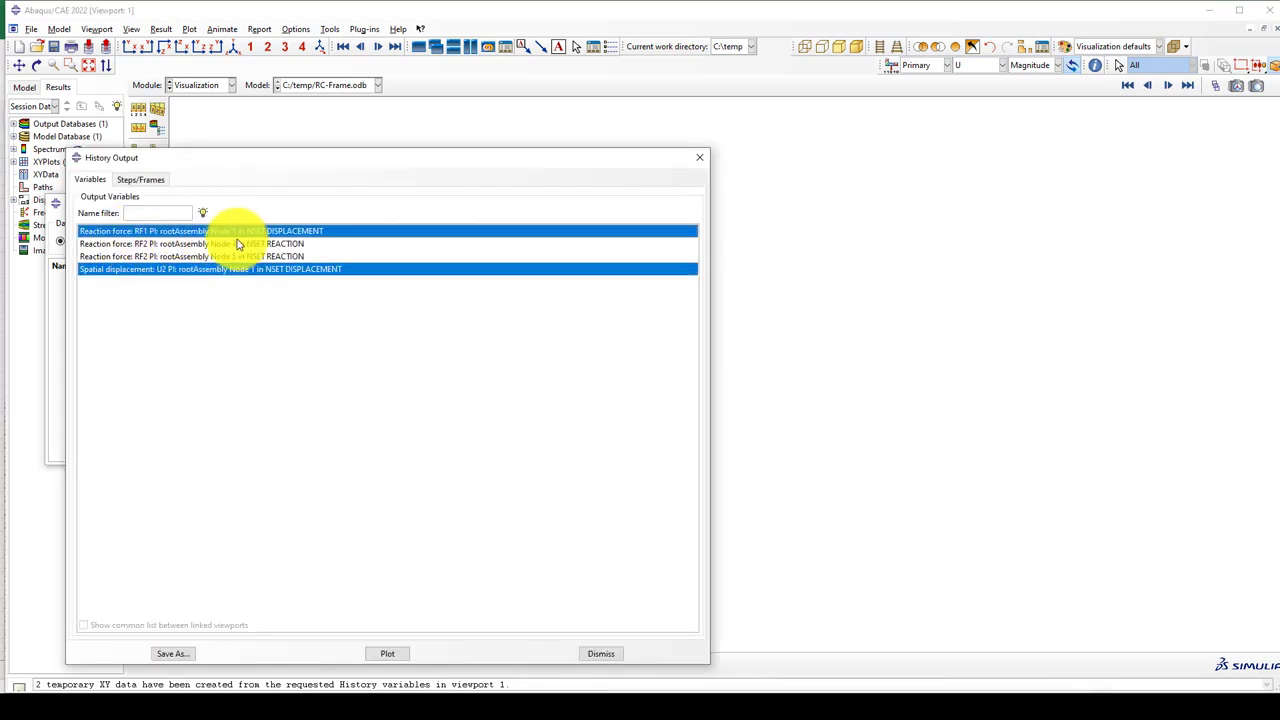
{"action": "left_click", "coordinate": [172, 653]}
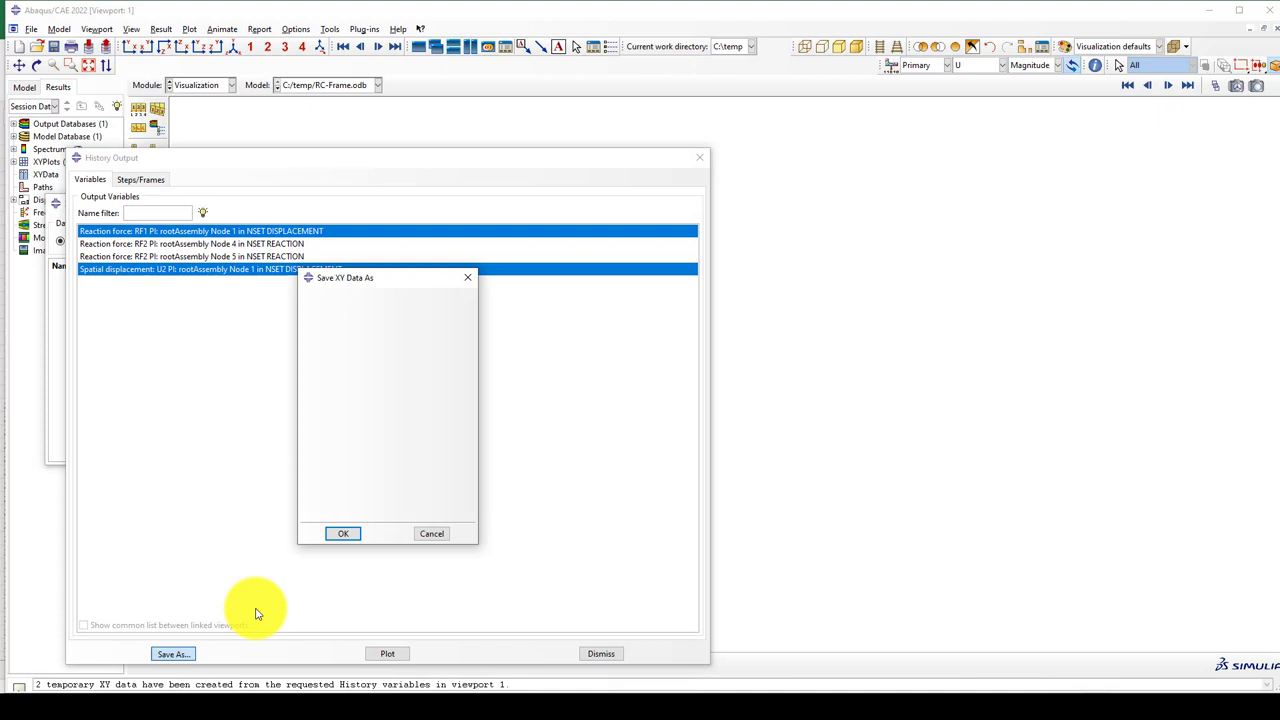
{"action": "left_click", "coordinate": [350, 534]}
{"action": "left_click", "coordinate": [698, 157]}
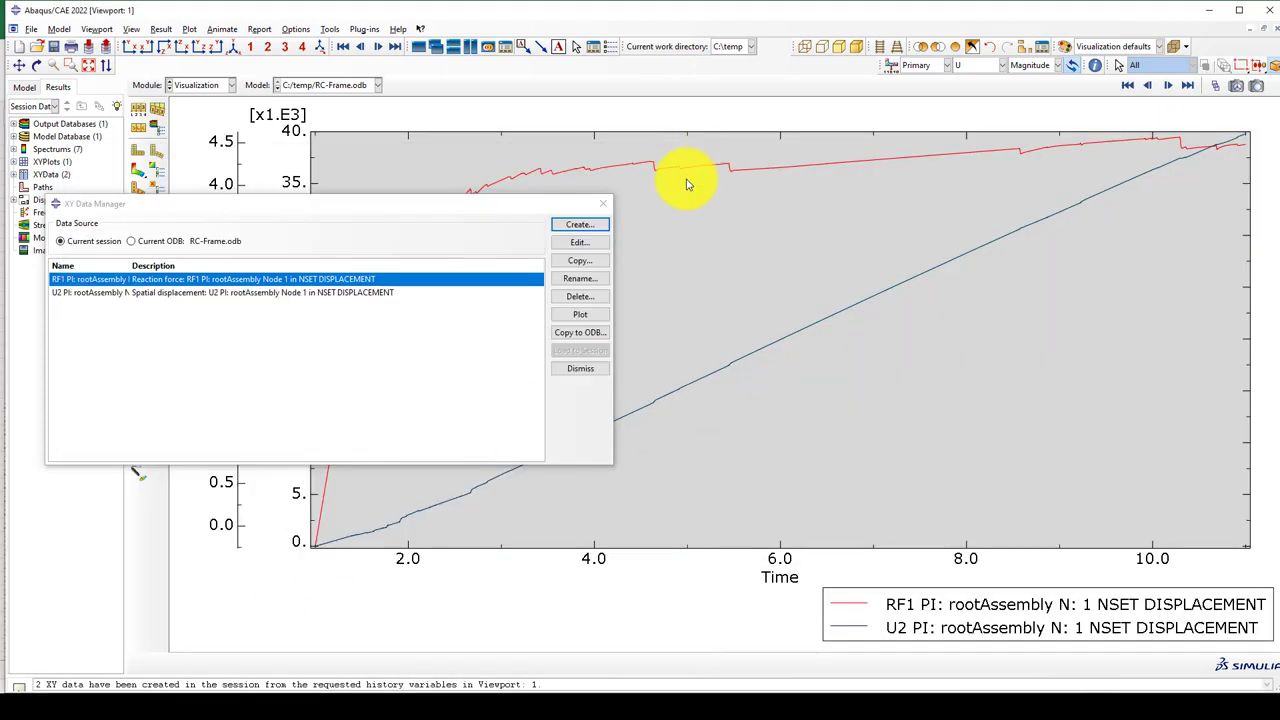
Step: Operate on XY data to build the expression combine(U2, RF1) from the two node 1 DISPLACEMENT curves
{"action": "left_click", "coordinate": [588, 229]}
{"action": "left_click", "coordinate": [195, 332]}
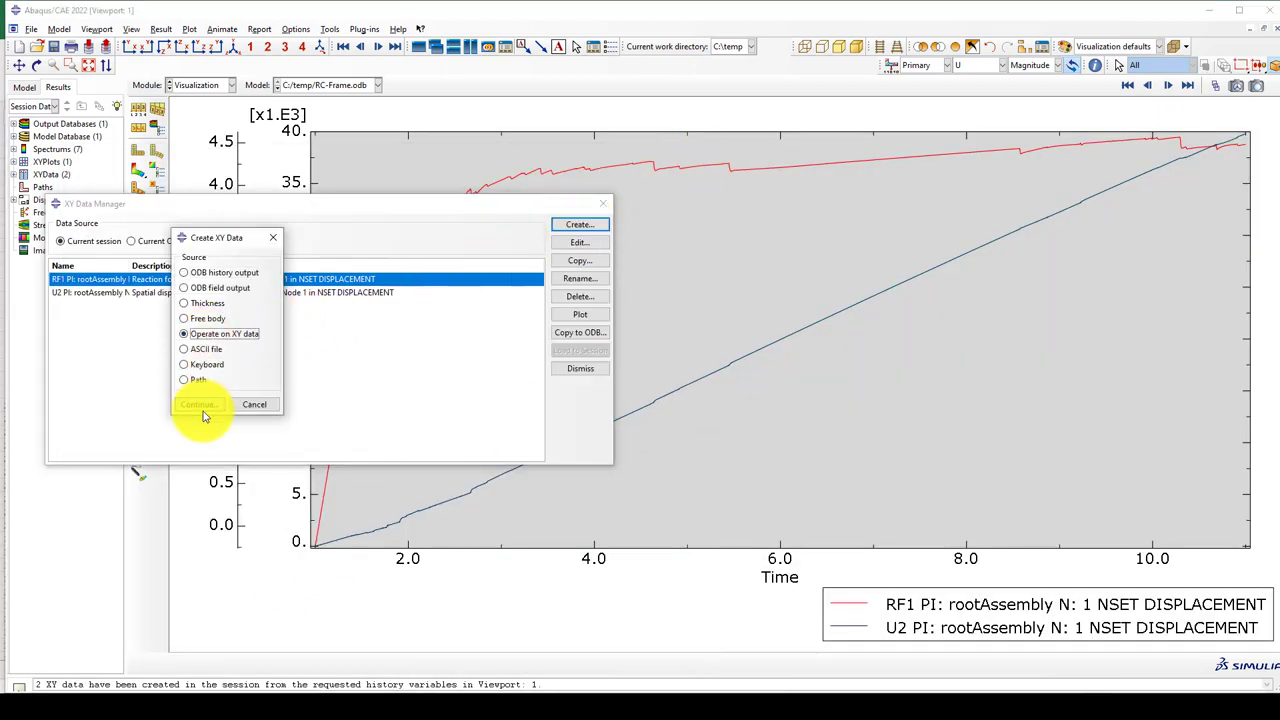
{"action": "left_click", "coordinate": [197, 404]}
{"action": "left_click", "coordinate": [1195, 652]}
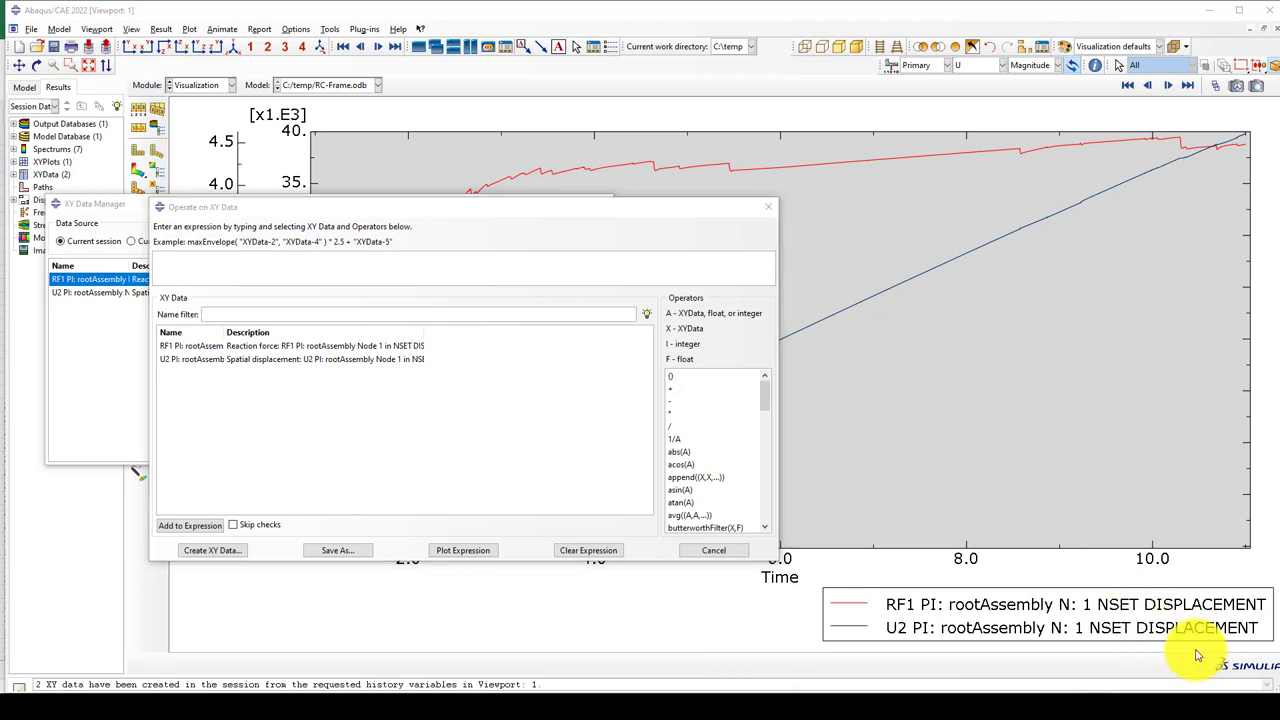
{"action": "scroll", "coordinate": [709, 470], "scroll_direction": "down", "scroll_amount": 3}
{"action": "left_click", "coordinate": [691, 452]}
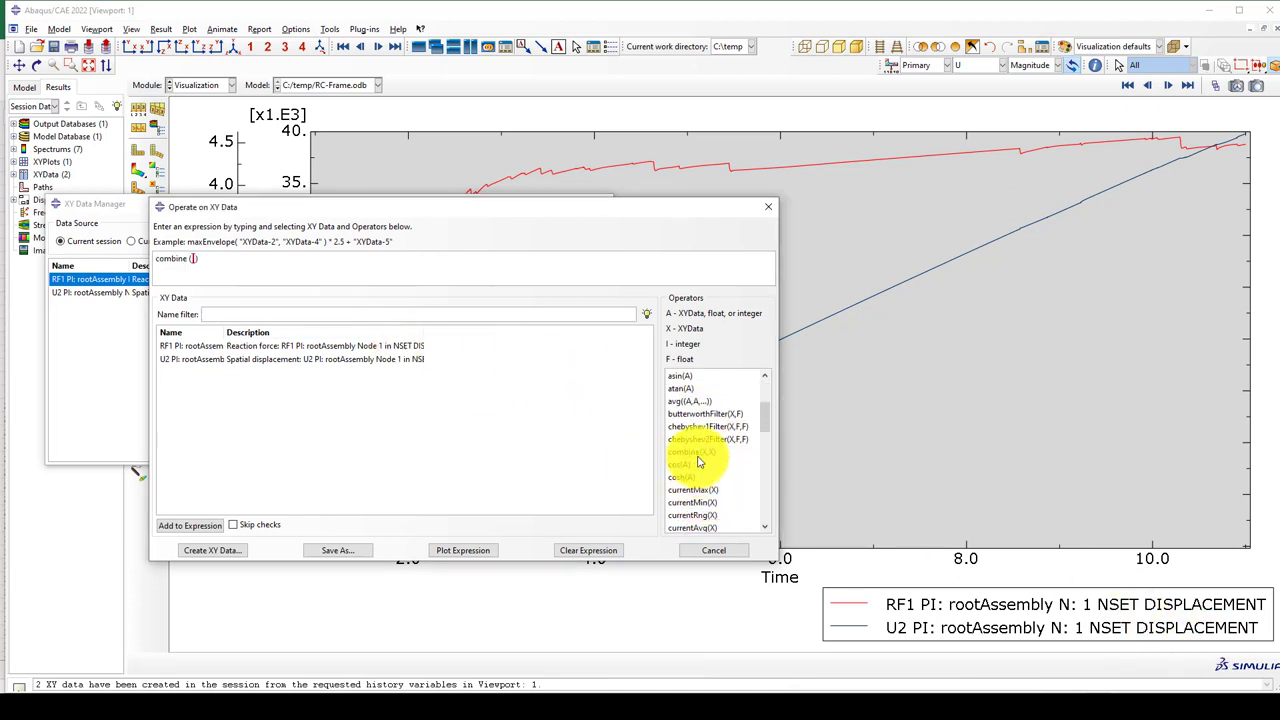
{"action": "left_click", "coordinate": [360, 360]}
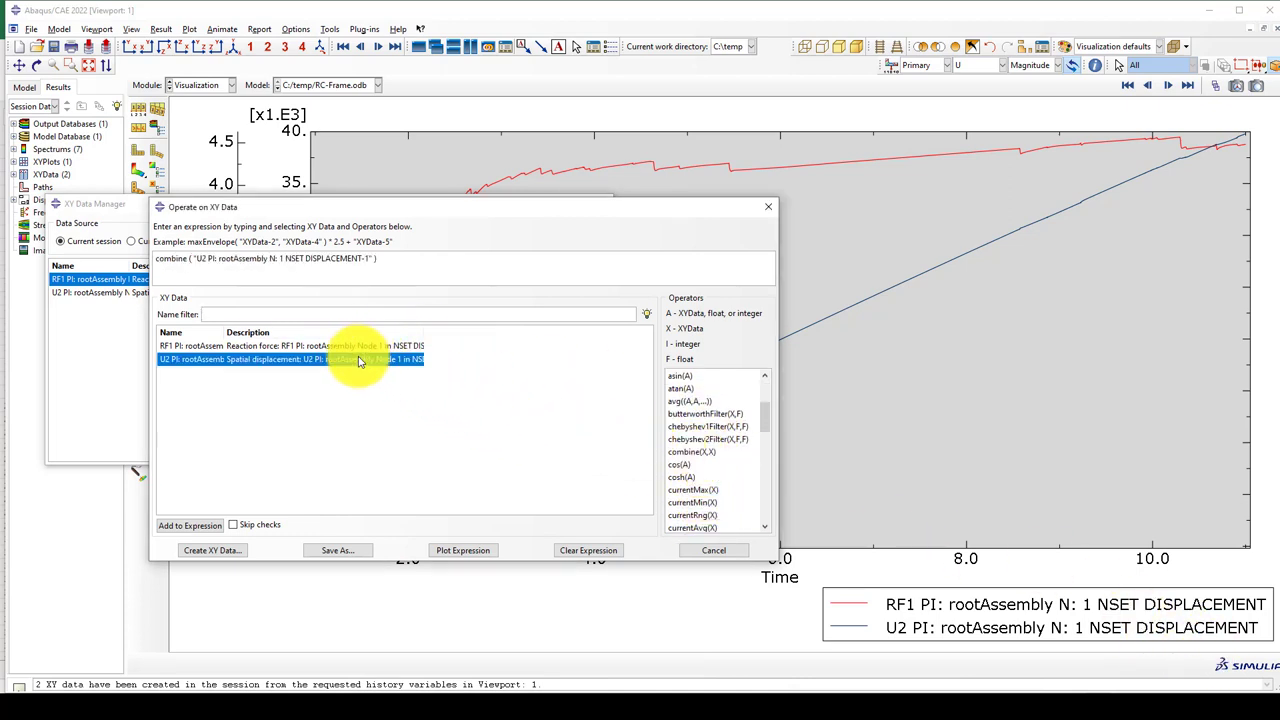
{"action": "left_click", "coordinate": [340, 346]}
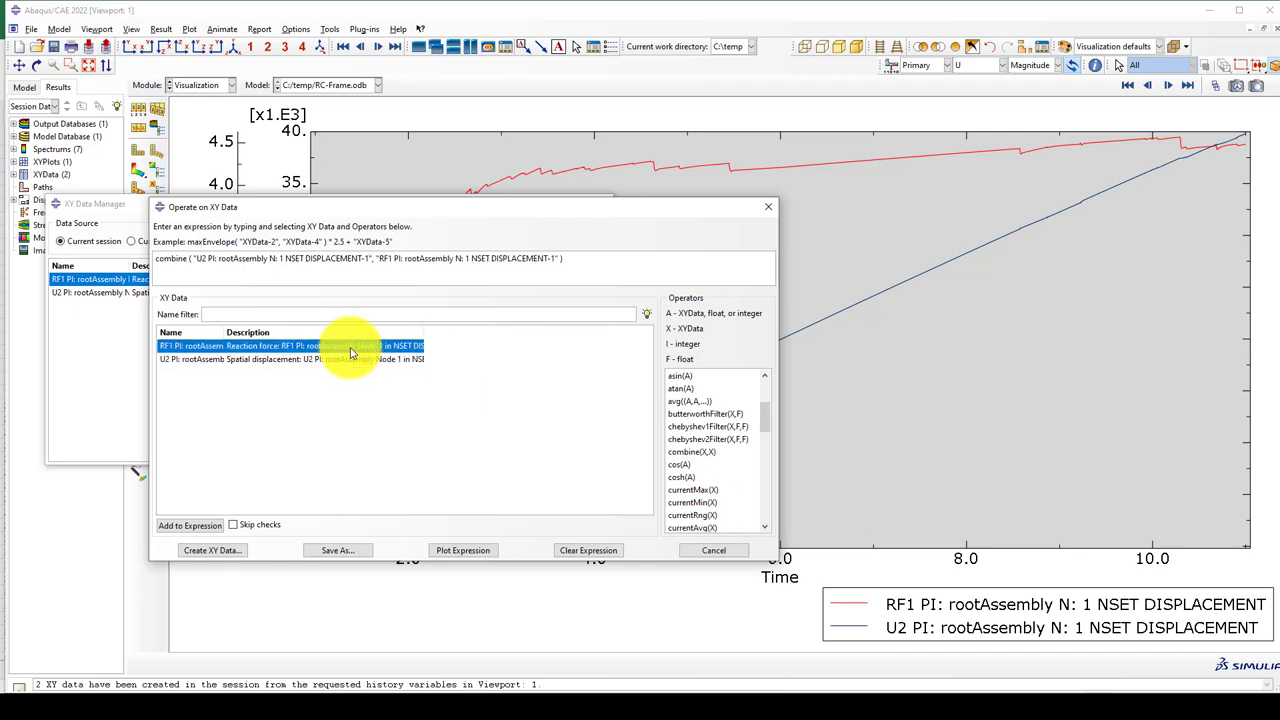
Step: Save the combined XY data as Pushover_Curve and plot it as force against displacement
{"action": "left_click", "coordinate": [343, 550]}
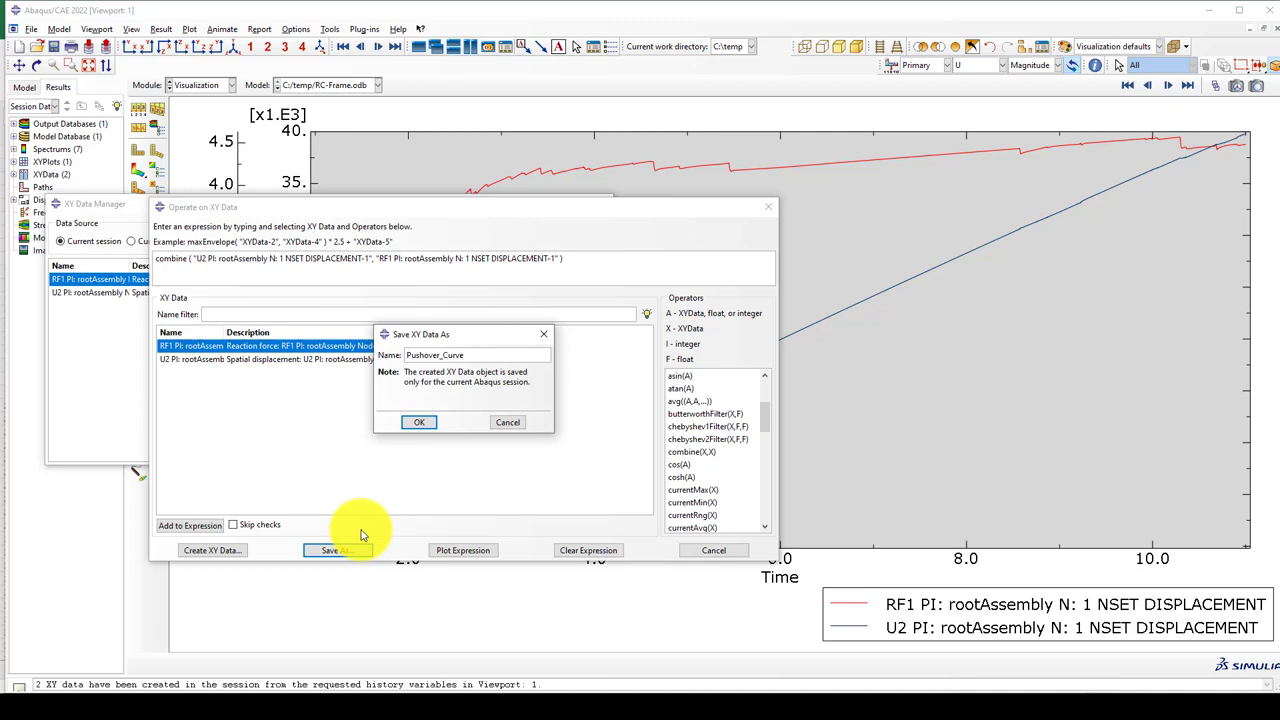
{"action": "left_click", "coordinate": [416, 423]}
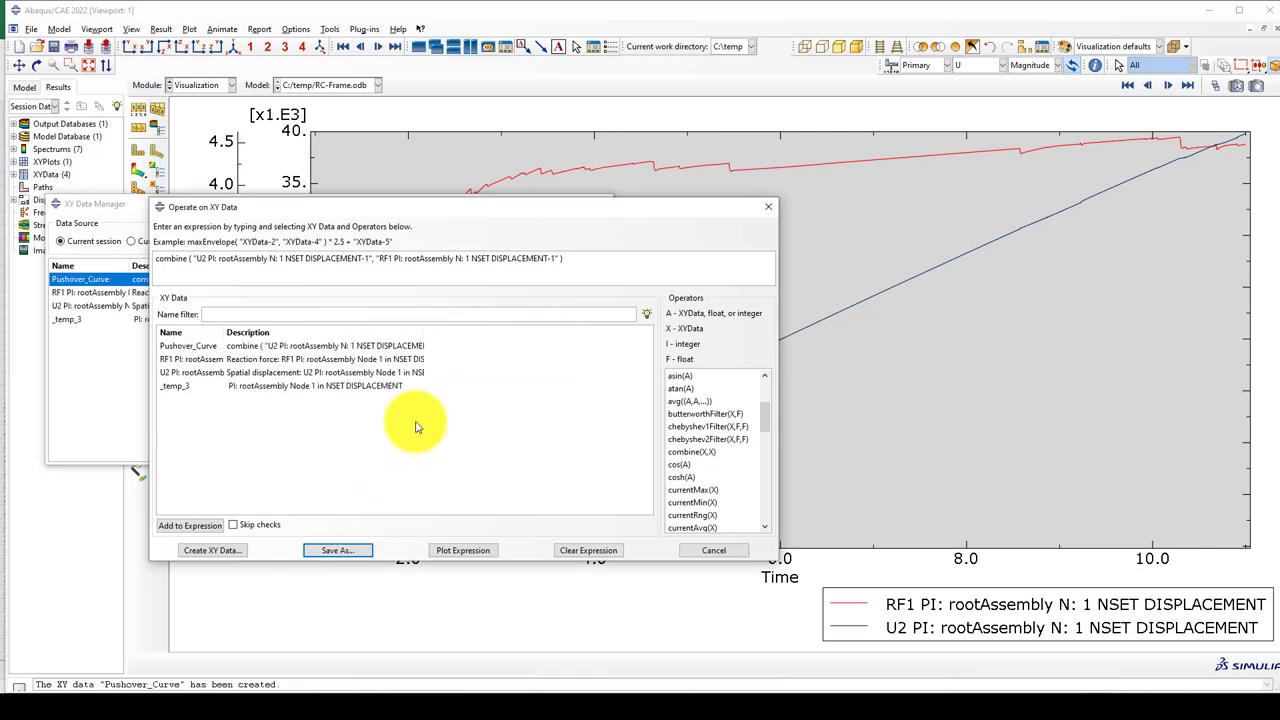
{"action": "left_click", "coordinate": [695, 550]}
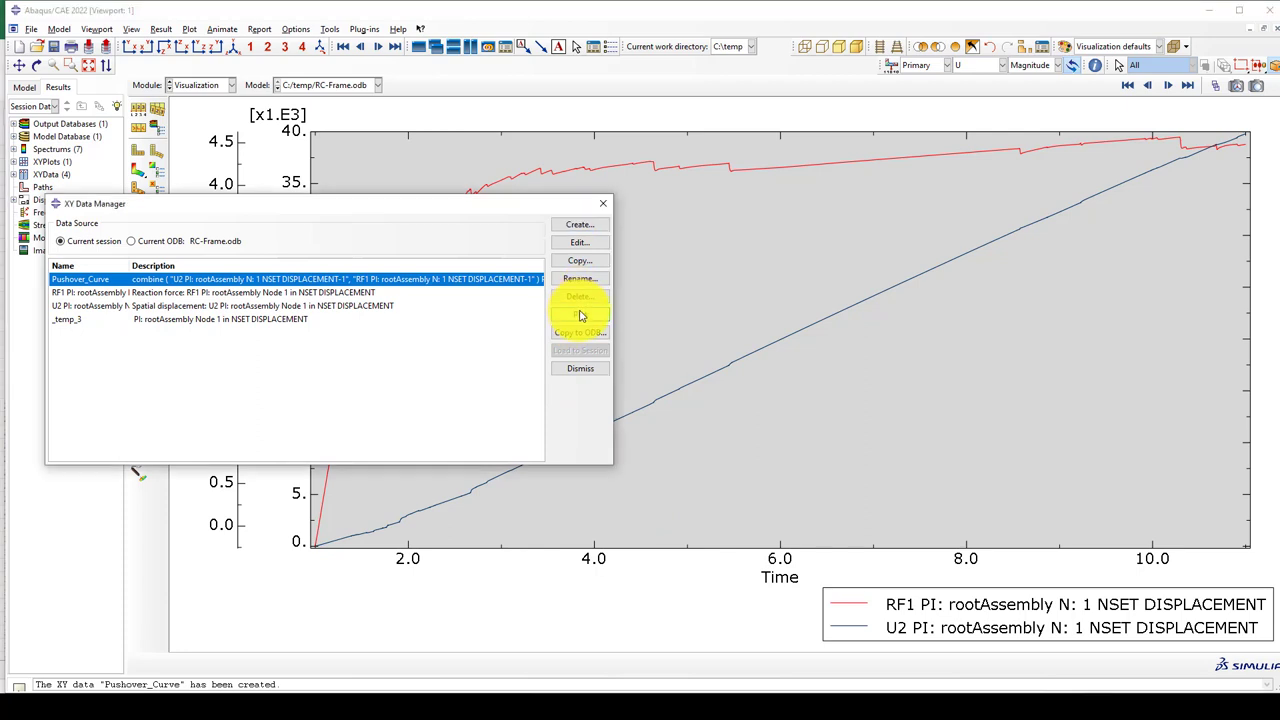
{"action": "left_click", "coordinate": [580, 316]}
{"action": "left_click", "coordinate": [603, 203]}
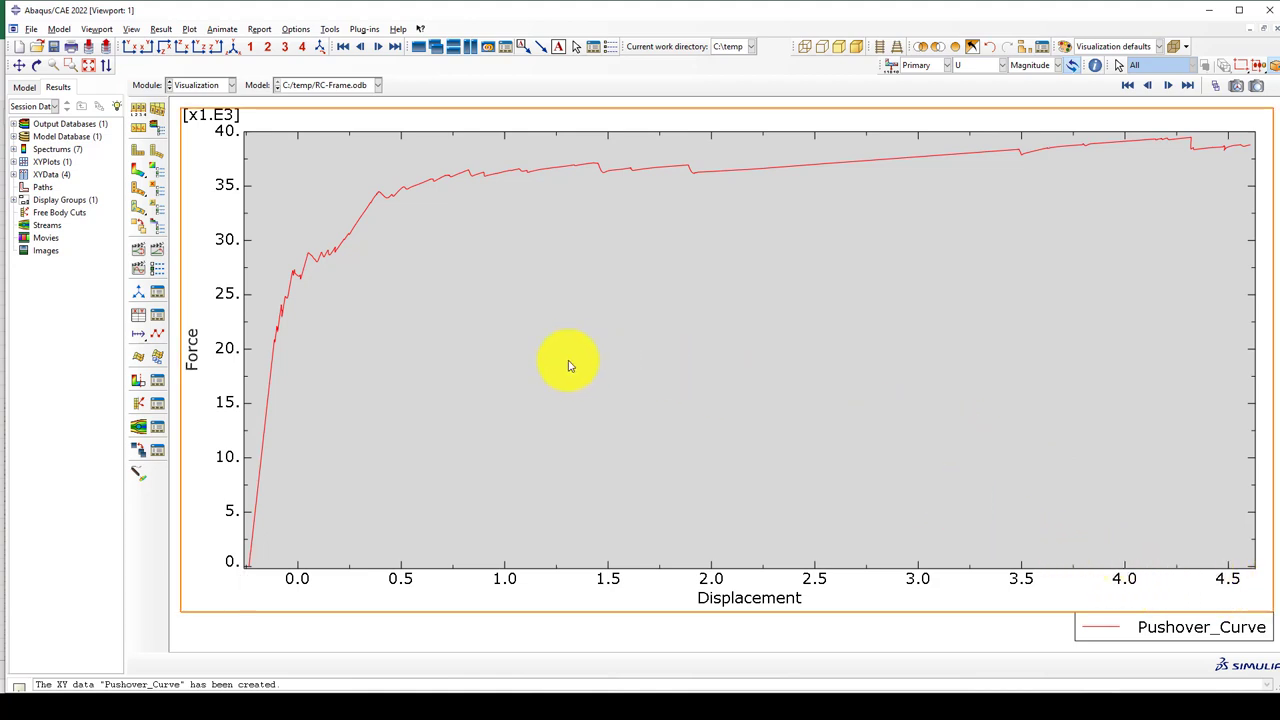
{"action": "double_click", "coordinate": [1194, 651]}
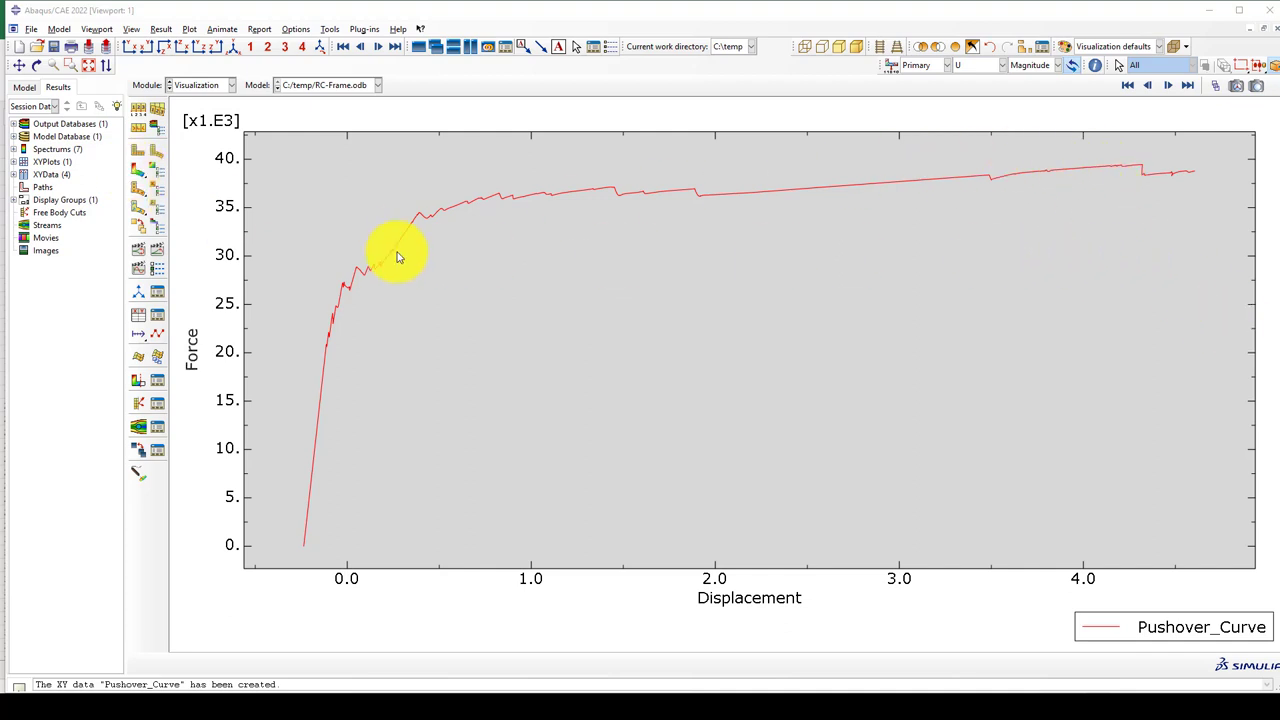
Step: Contour the displacement magnitude U on the deformed frame
{"action": "left_click", "coordinate": [140, 173]}
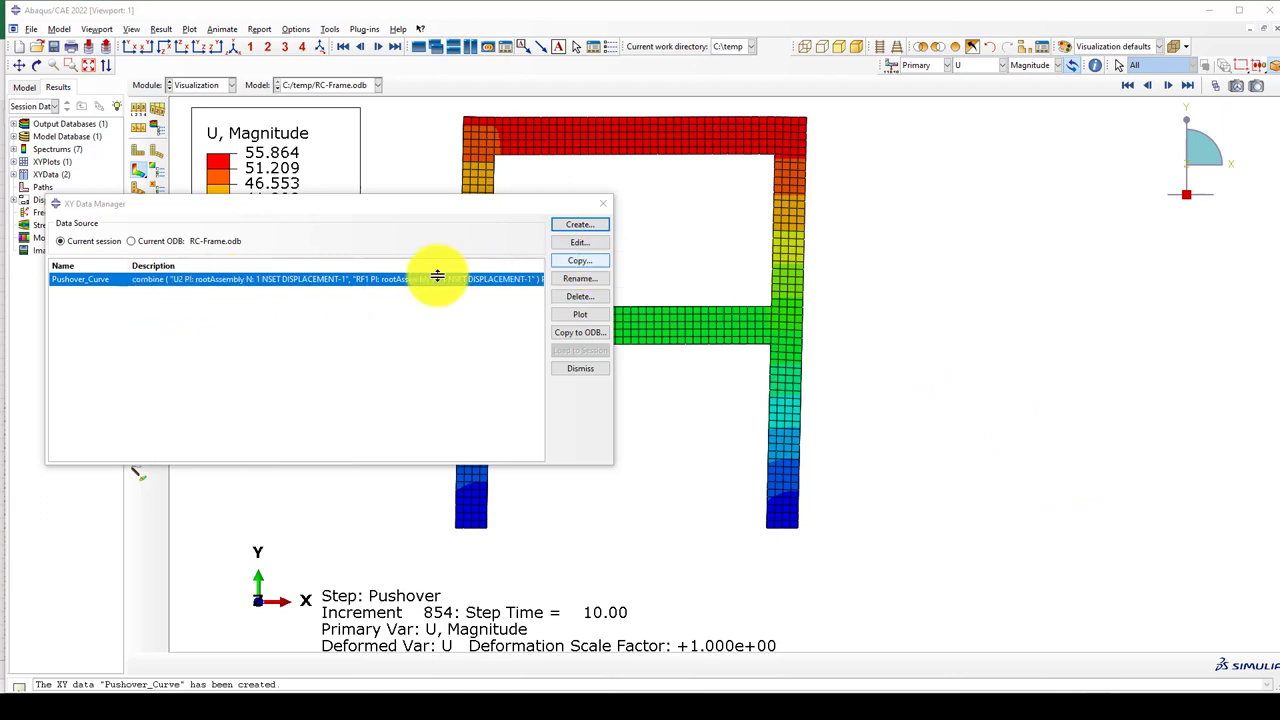
Step: Check which node 1 displacement component is available as XY data in the ODB history output
{"action": "left_click", "coordinate": [575, 250]}
{"action": "left_click", "coordinate": [648, 181]}
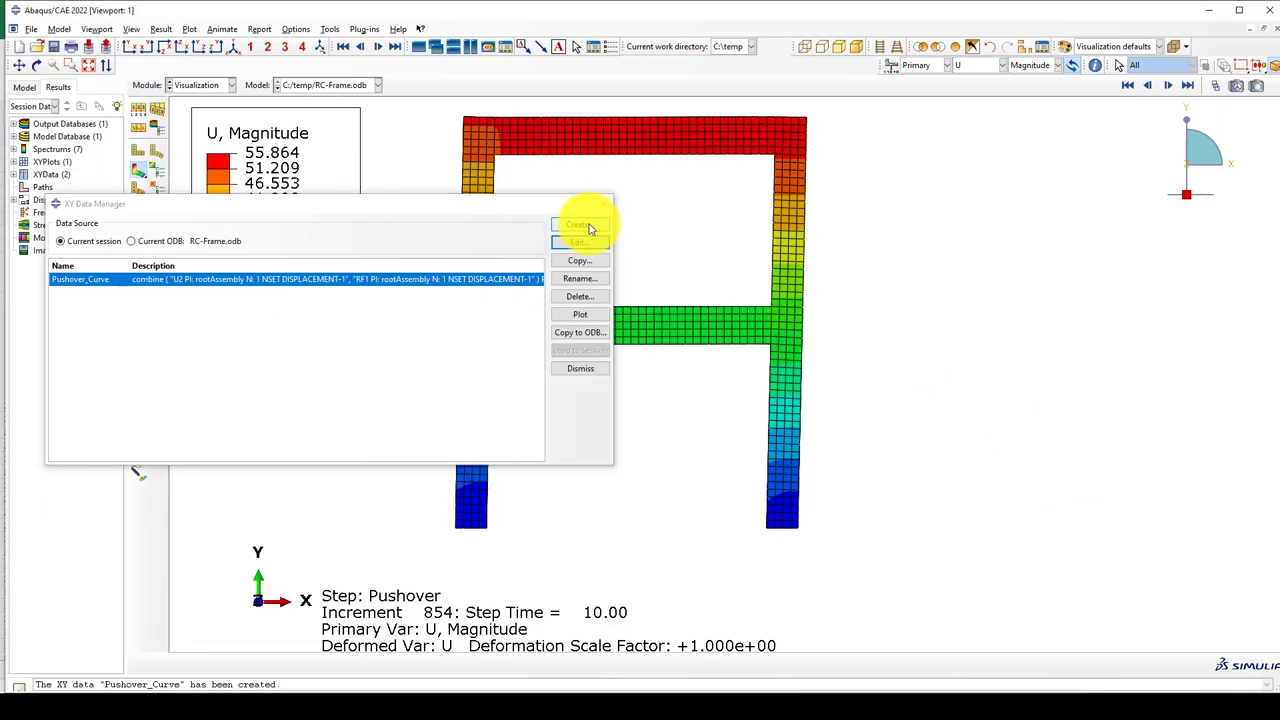
{"action": "left_click", "coordinate": [580, 225]}
{"action": "left_click", "coordinate": [185, 272]}
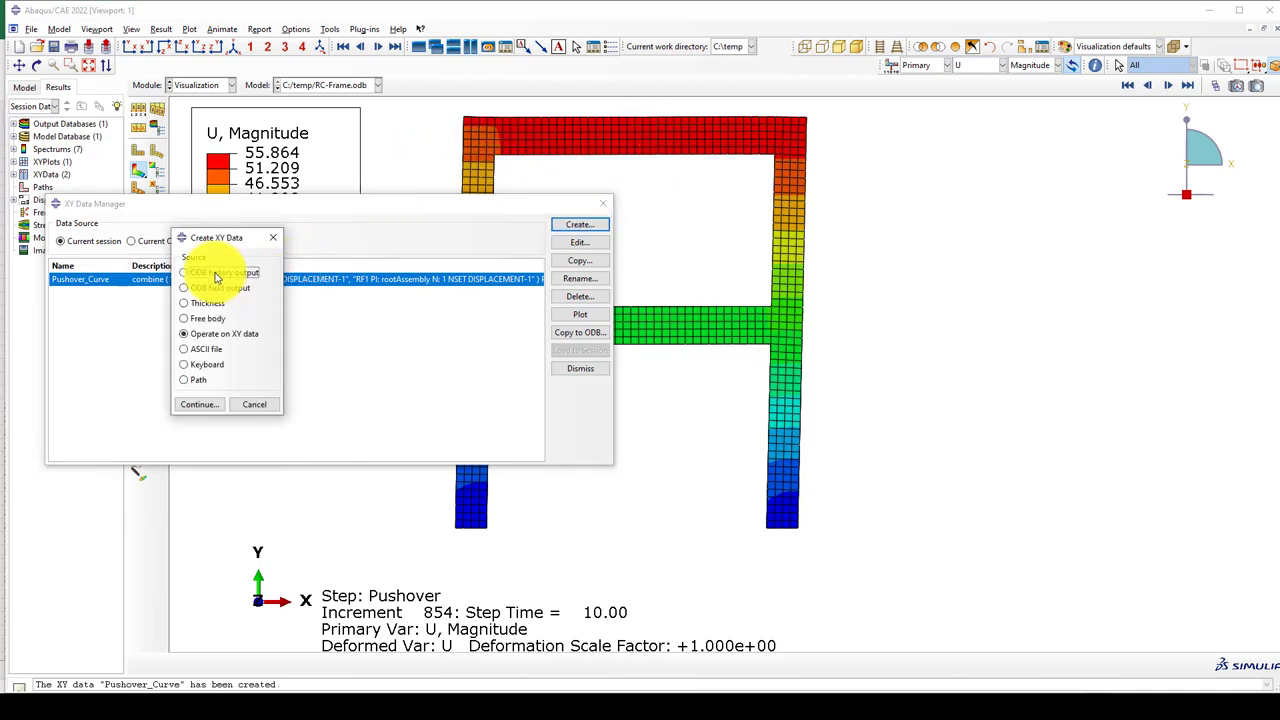
{"action": "left_click", "coordinate": [199, 402]}
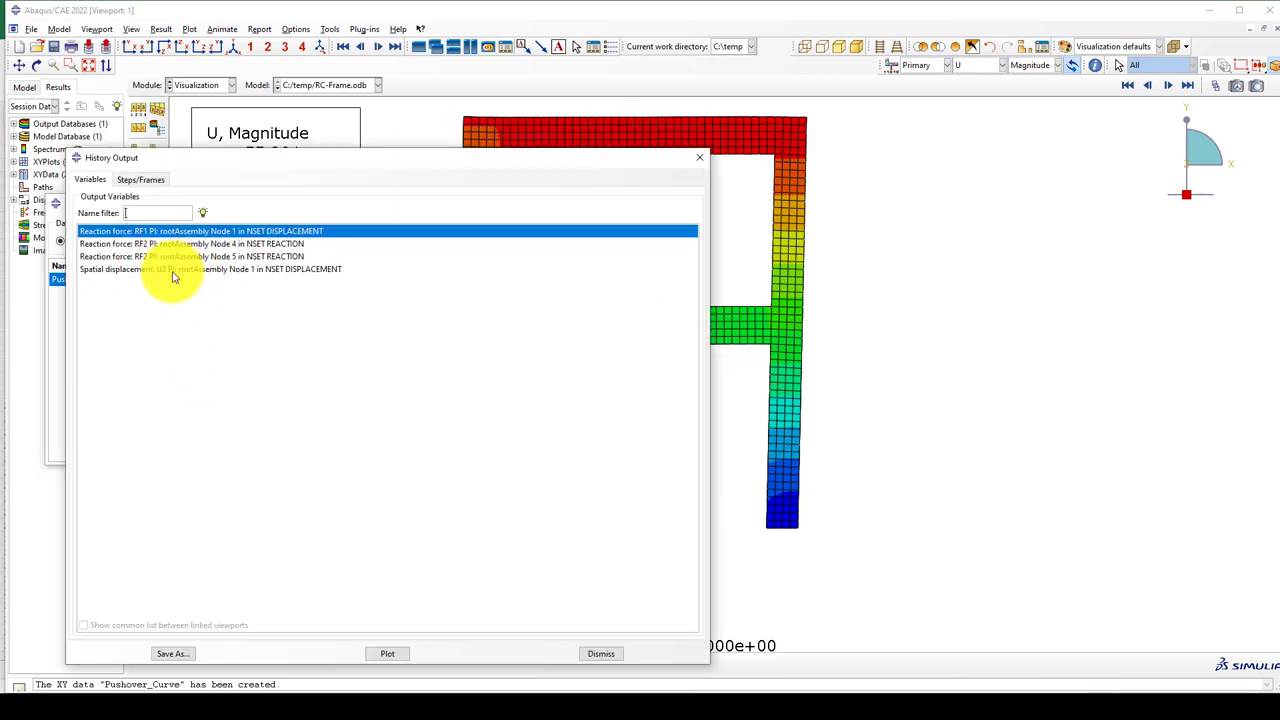
{"action": "left_click", "coordinate": [172, 269]}
{"action": "left_click", "coordinate": [699, 157]}
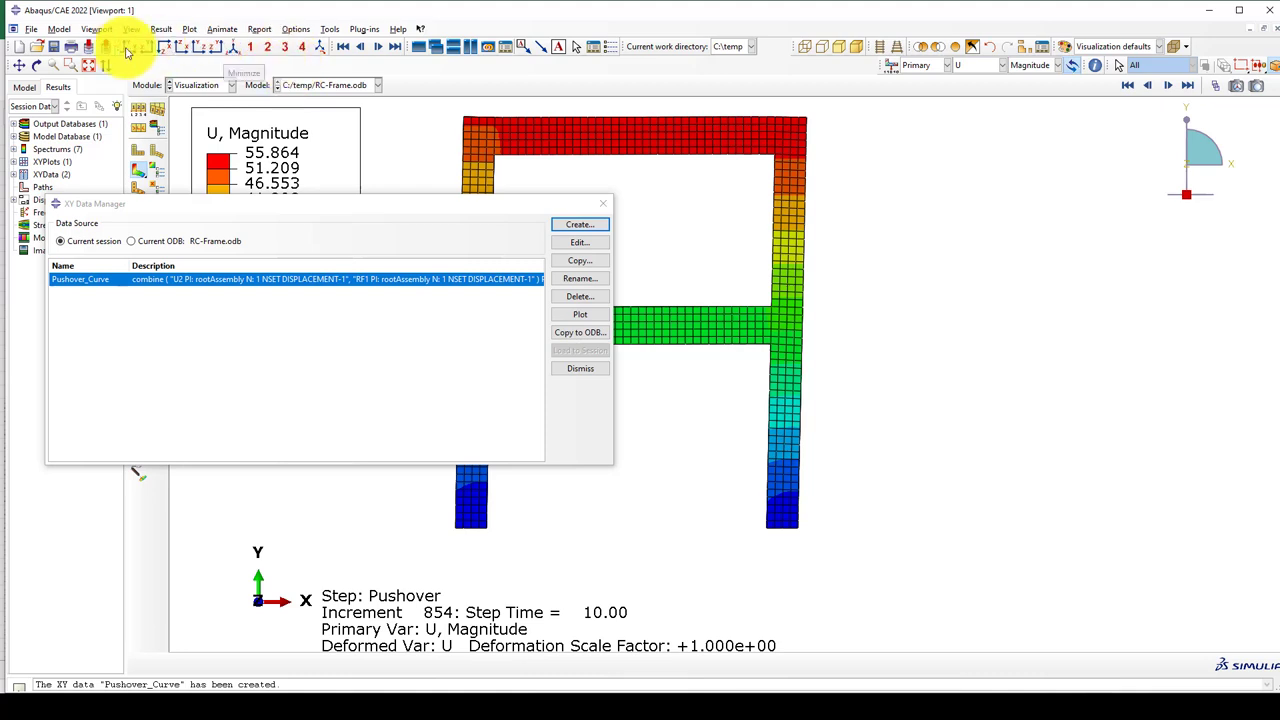
Step: Edit history output request H-Output-1 of the Pushover step to record U1 instead of U2 alongside RF1
{"action": "left_click", "coordinate": [200, 85]}
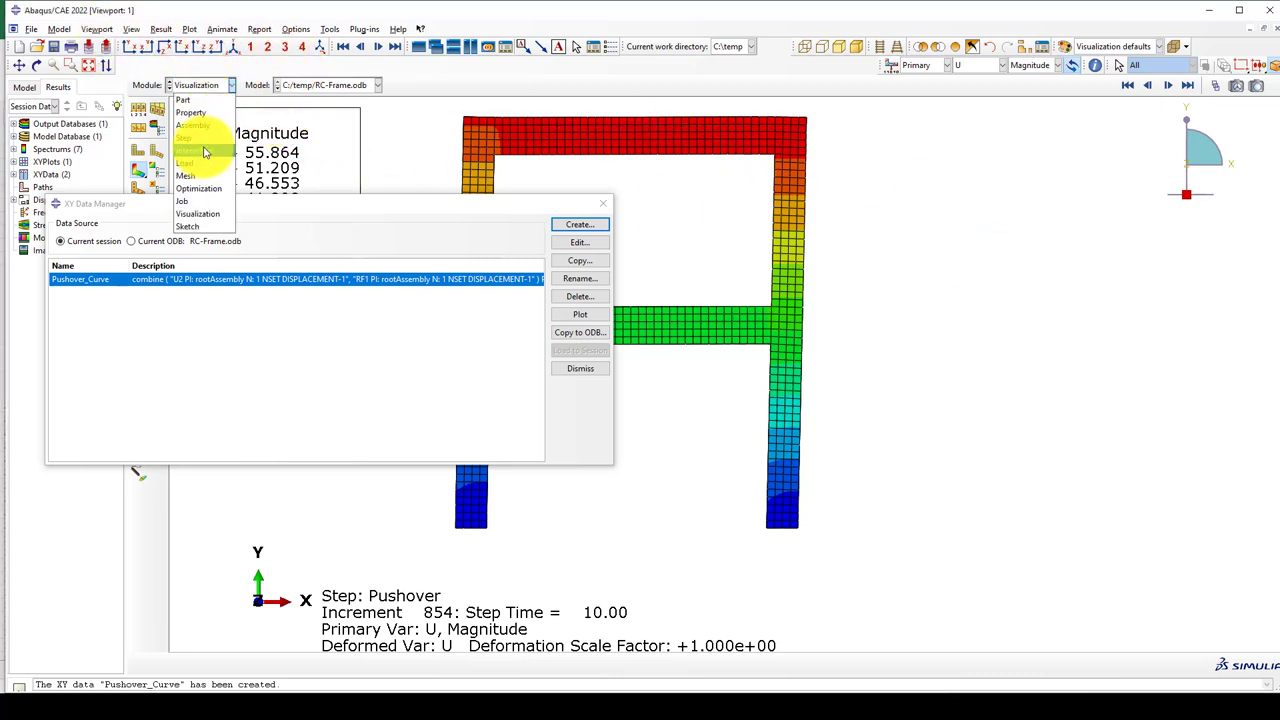
{"action": "left_click", "coordinate": [192, 125]}
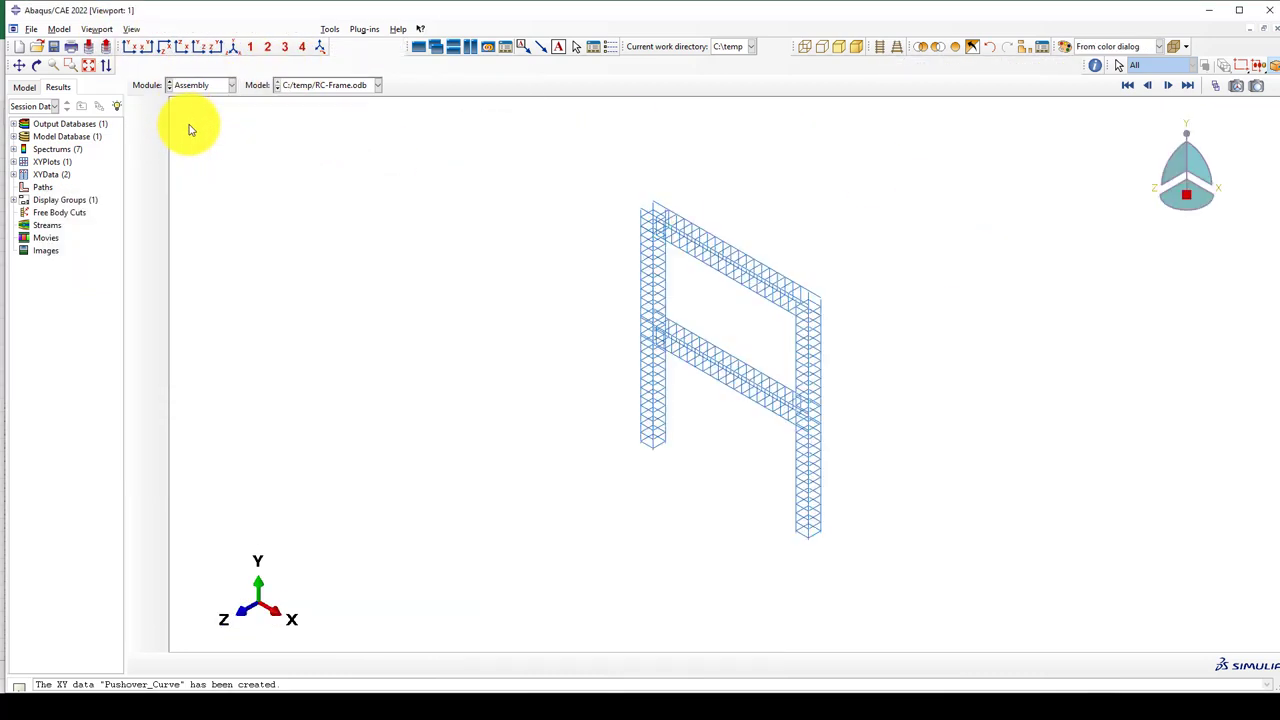
{"action": "left_click", "coordinate": [190, 86]}
{"action": "left_click", "coordinate": [189, 103]}
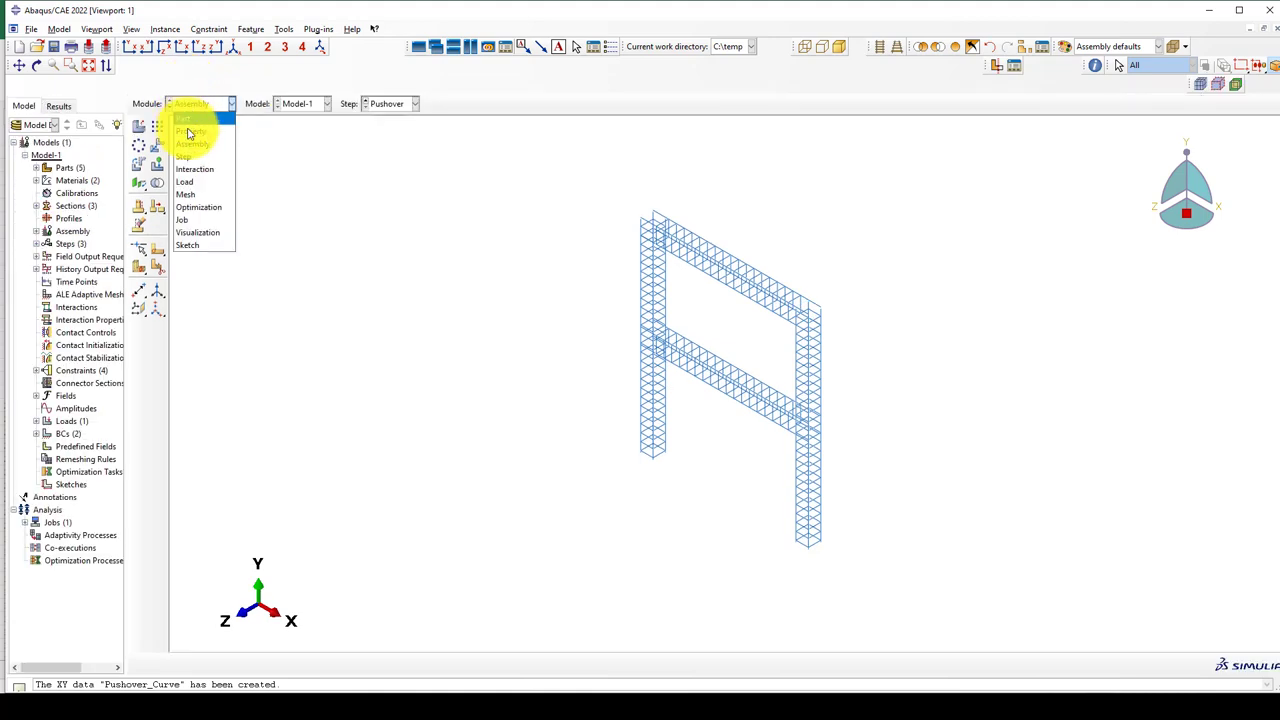
{"action": "left_click", "coordinate": [194, 167]}
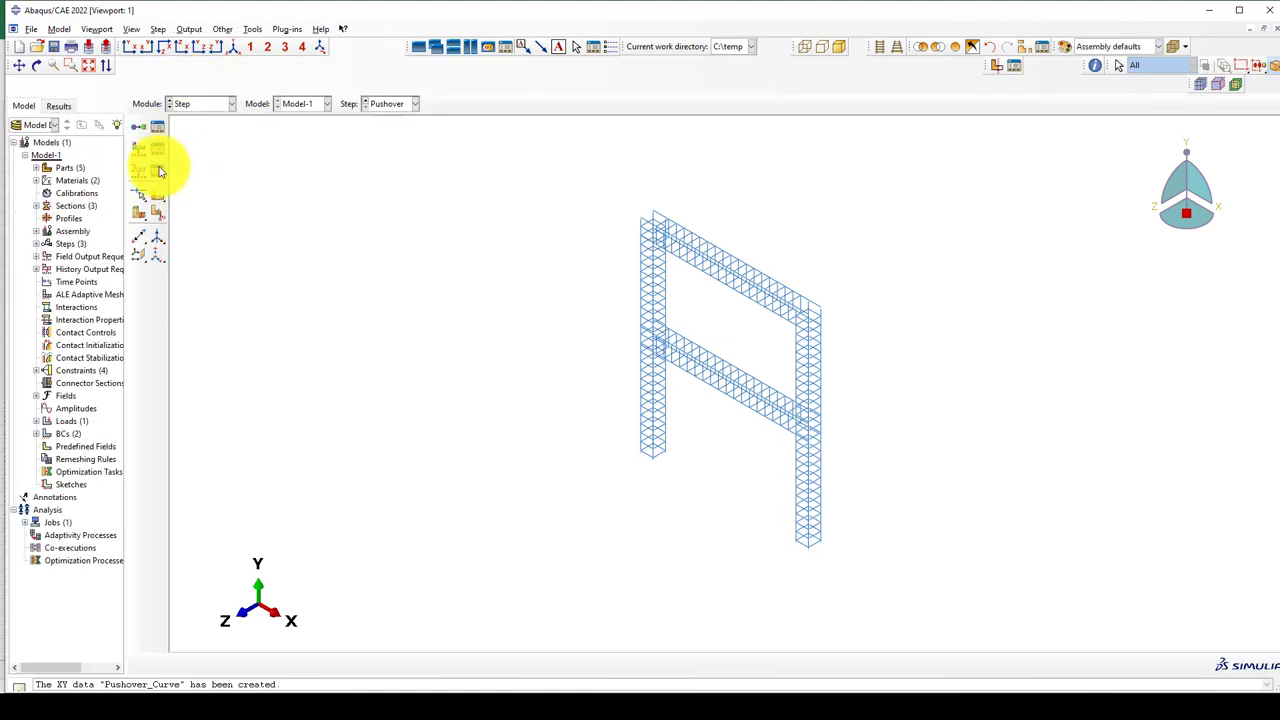
{"action": "left_click", "coordinate": [160, 172]}
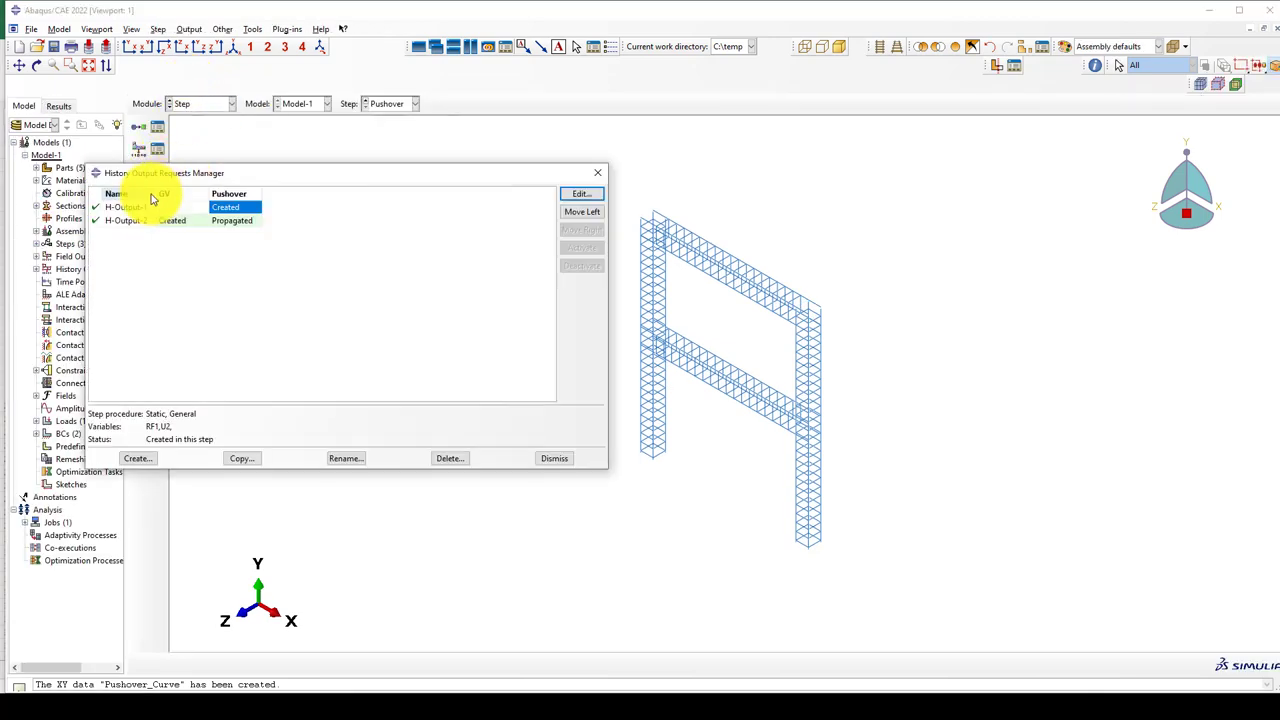
{"action": "left_click", "coordinate": [581, 193]}
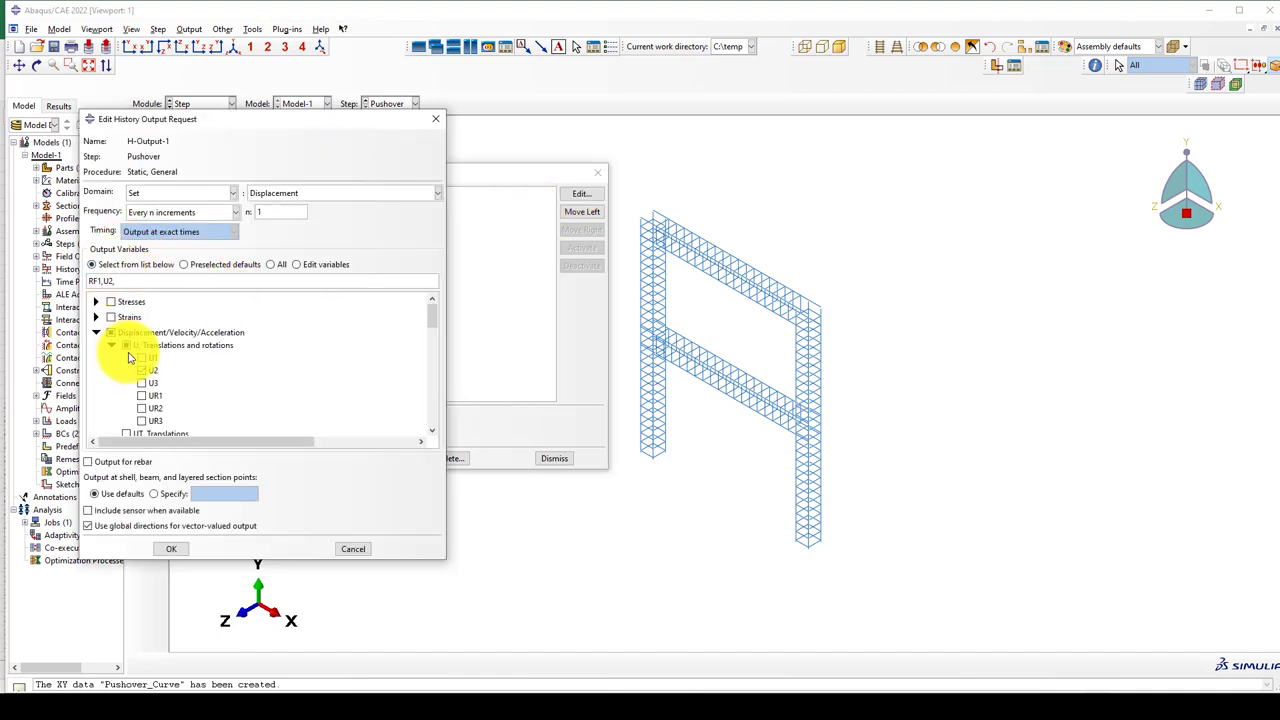
{"action": "left_click", "coordinate": [142, 358]}
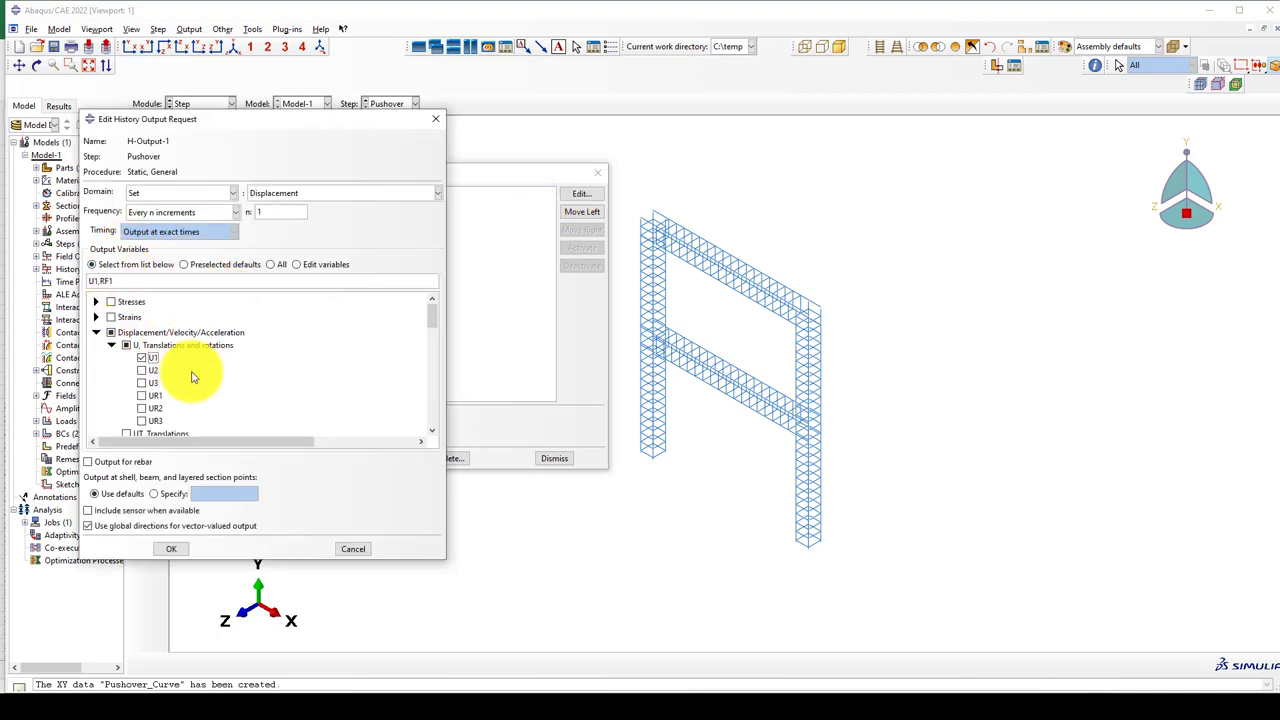
{"action": "left_click", "coordinate": [171, 549]}
{"action": "left_click", "coordinate": [597, 175]}
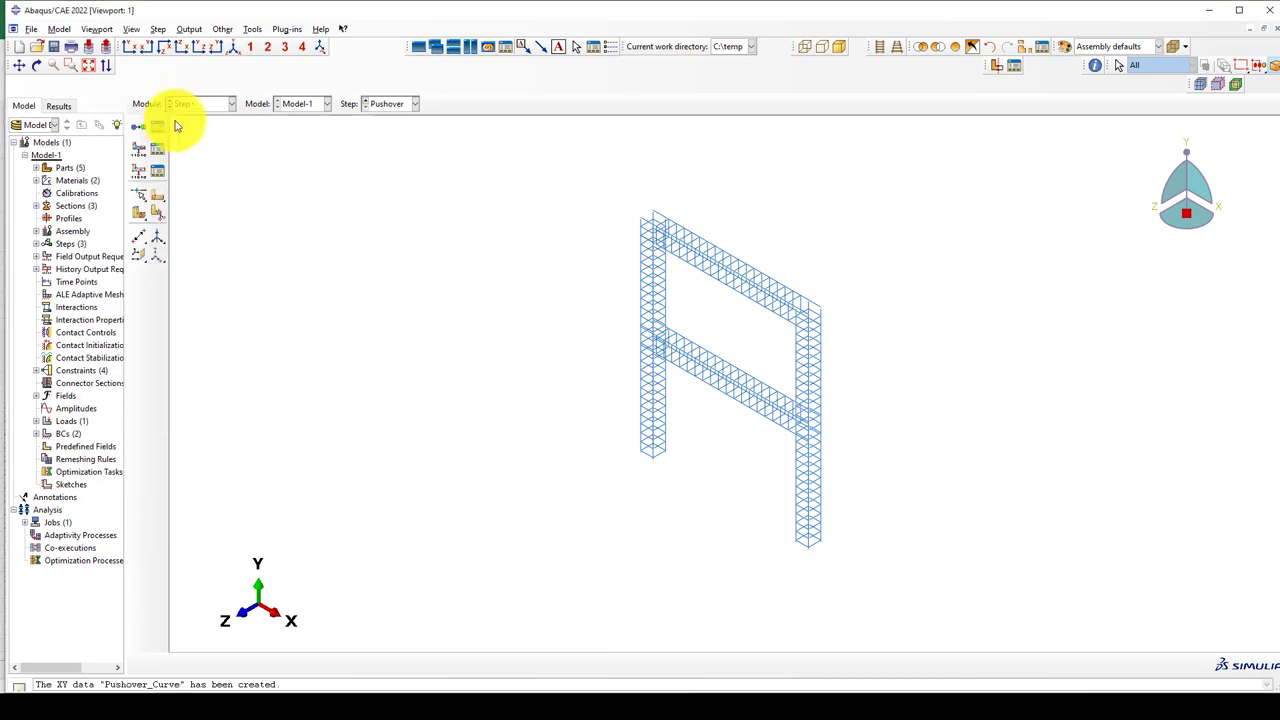
Step: Go to the job management and open the results of the completed RC-Frame job
{"action": "left_click", "coordinate": [195, 104]}
{"action": "left_click", "coordinate": [196, 226]}
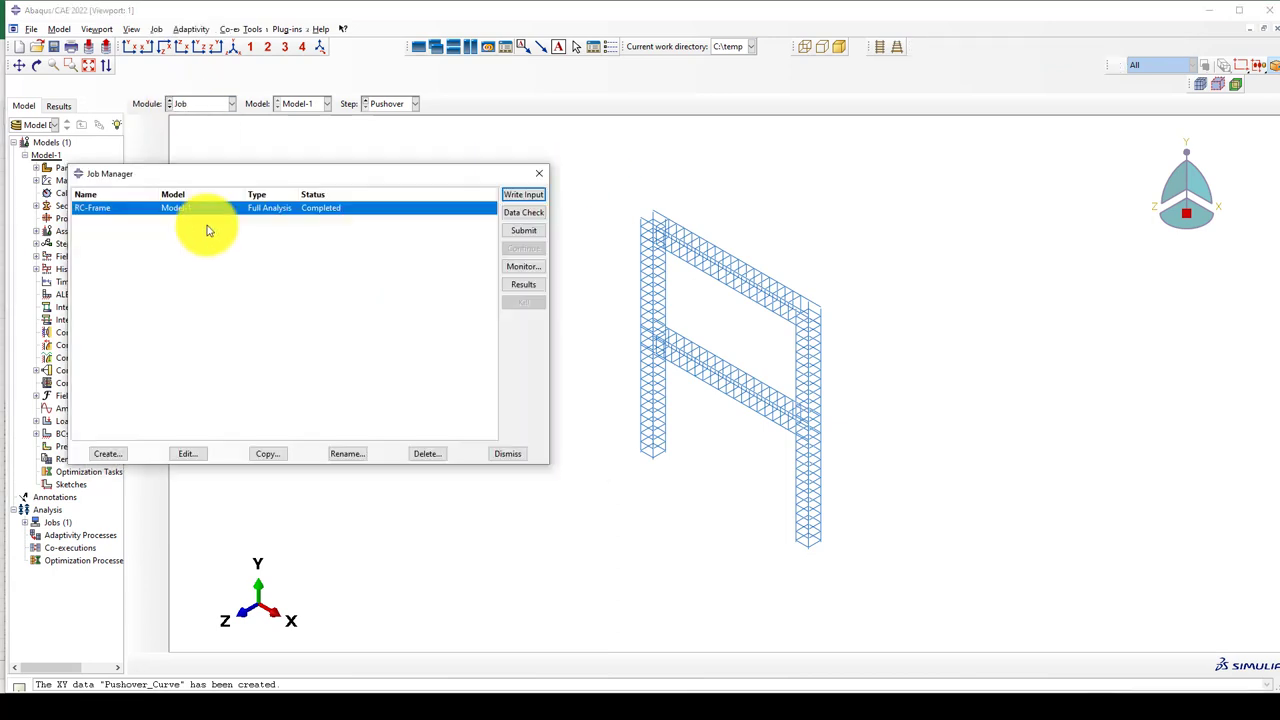
{"action": "left_click", "coordinate": [529, 288]}
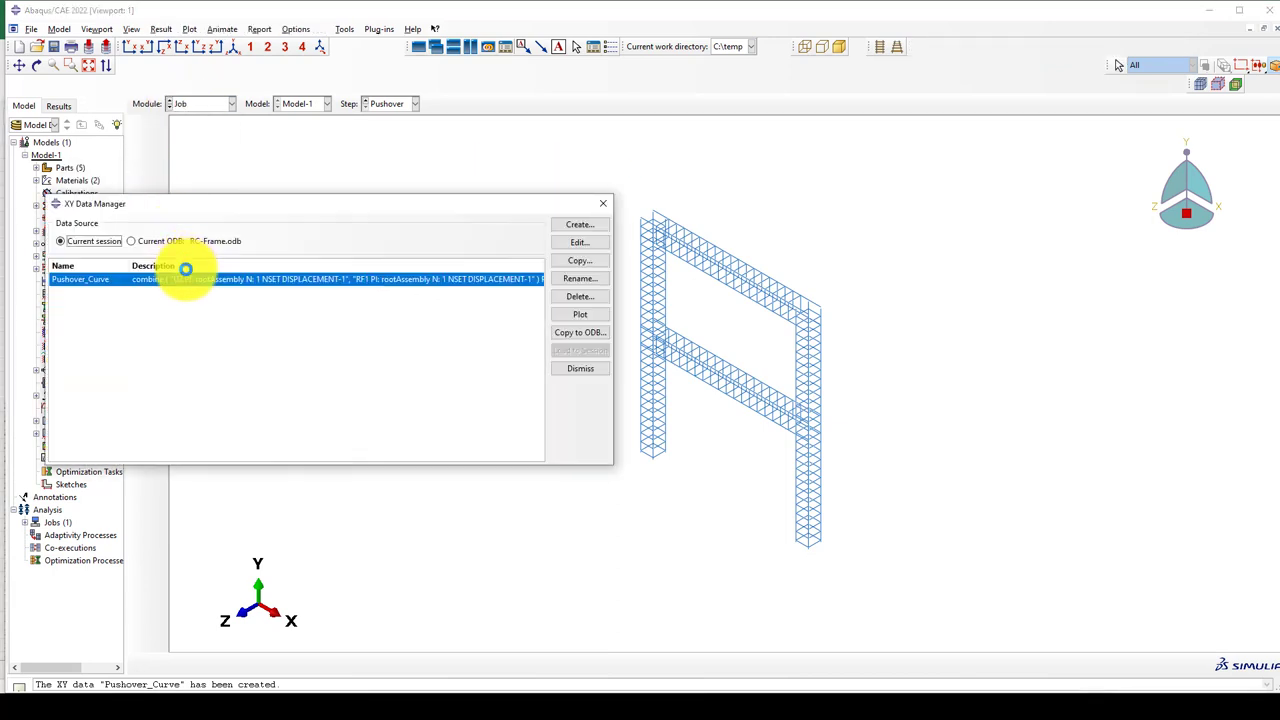
Step: Start XY data from ODB field output with the Unique Nodal position and the node set DISPLACEMENT
{"action": "left_click", "coordinate": [581, 225]}
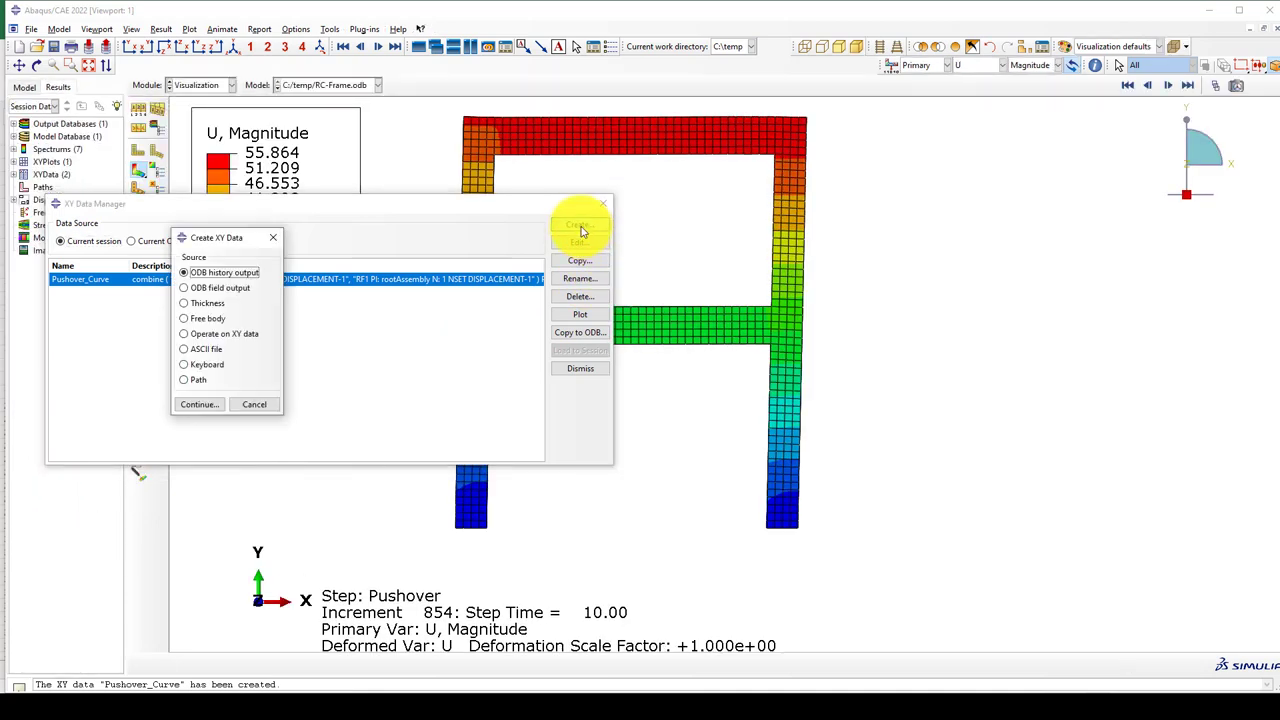
{"action": "left_click", "coordinate": [192, 287]}
{"action": "left_click", "coordinate": [200, 404]}
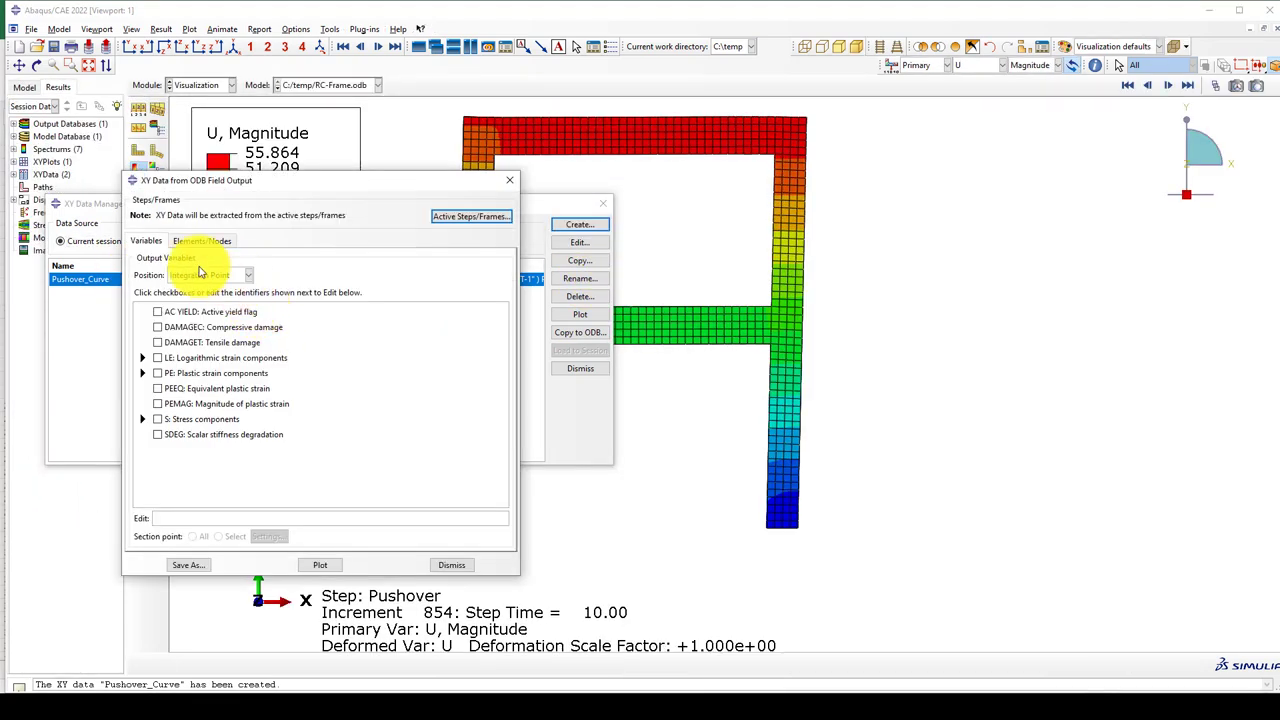
{"action": "left_click", "coordinate": [186, 276]}
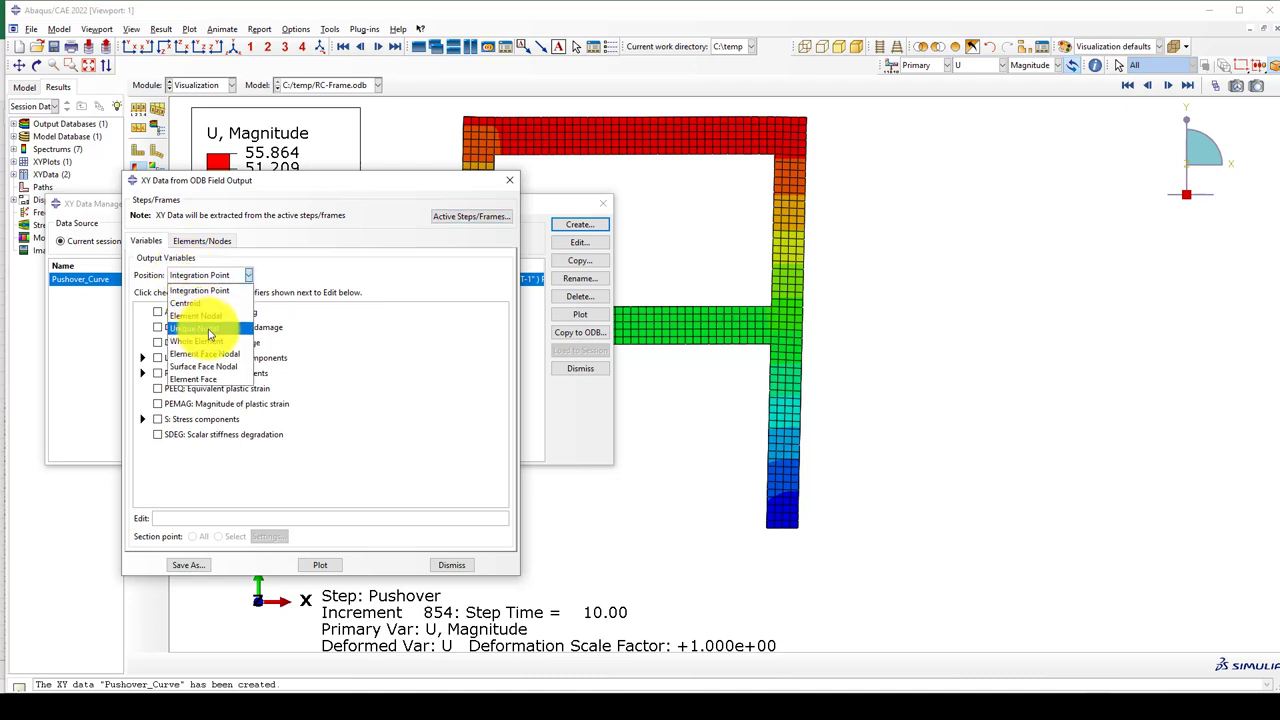
{"action": "left_click", "coordinate": [213, 334]}
{"action": "left_click", "coordinate": [201, 241]}
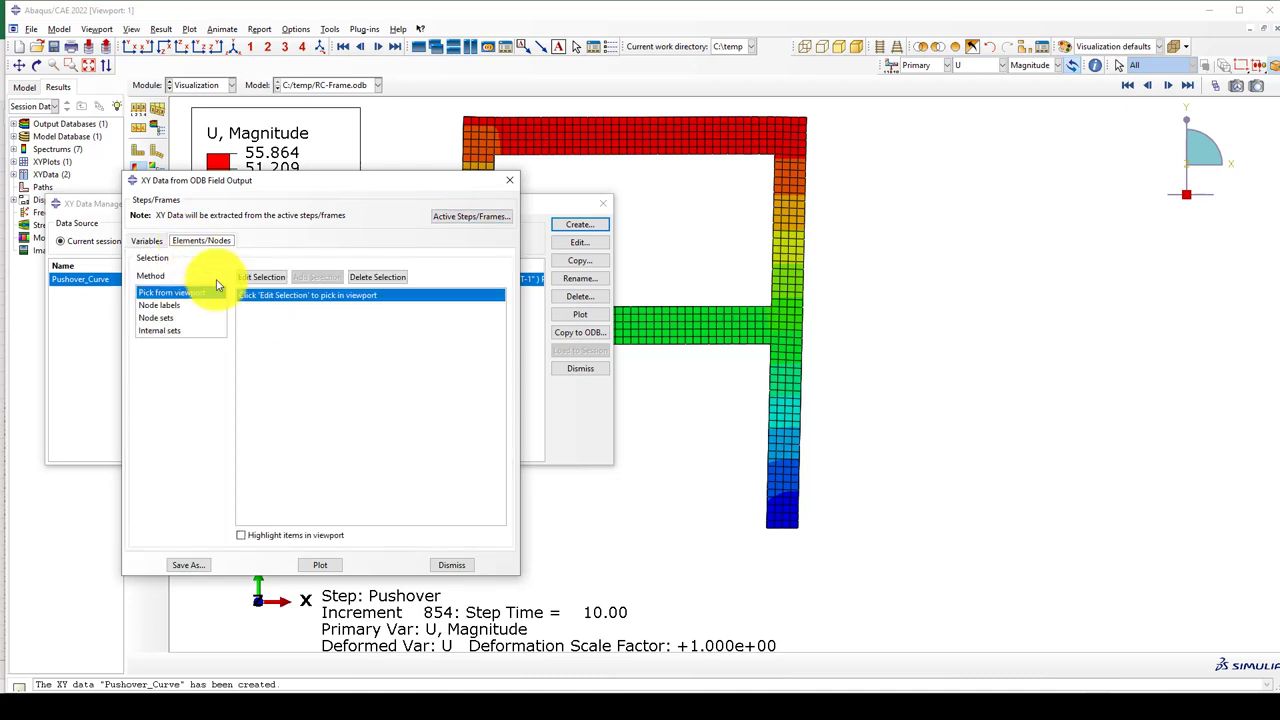
{"action": "left_click", "coordinate": [155, 319]}
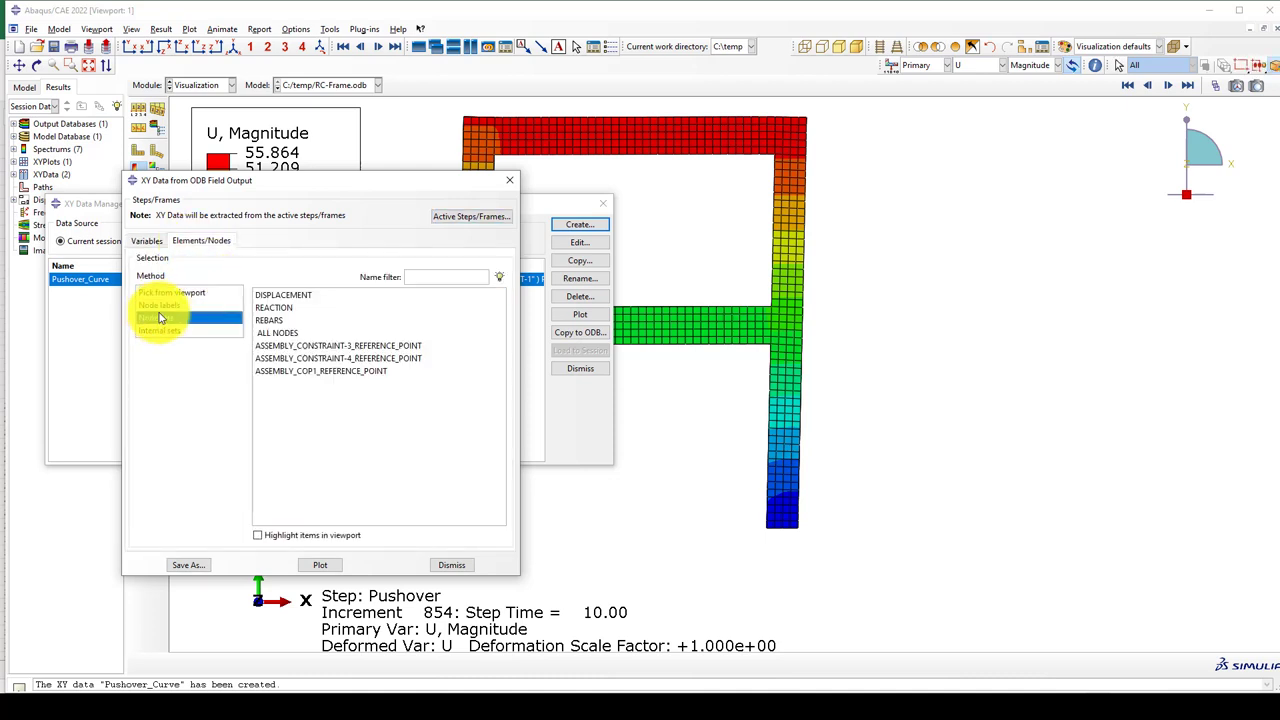
{"action": "left_click", "coordinate": [283, 295]}
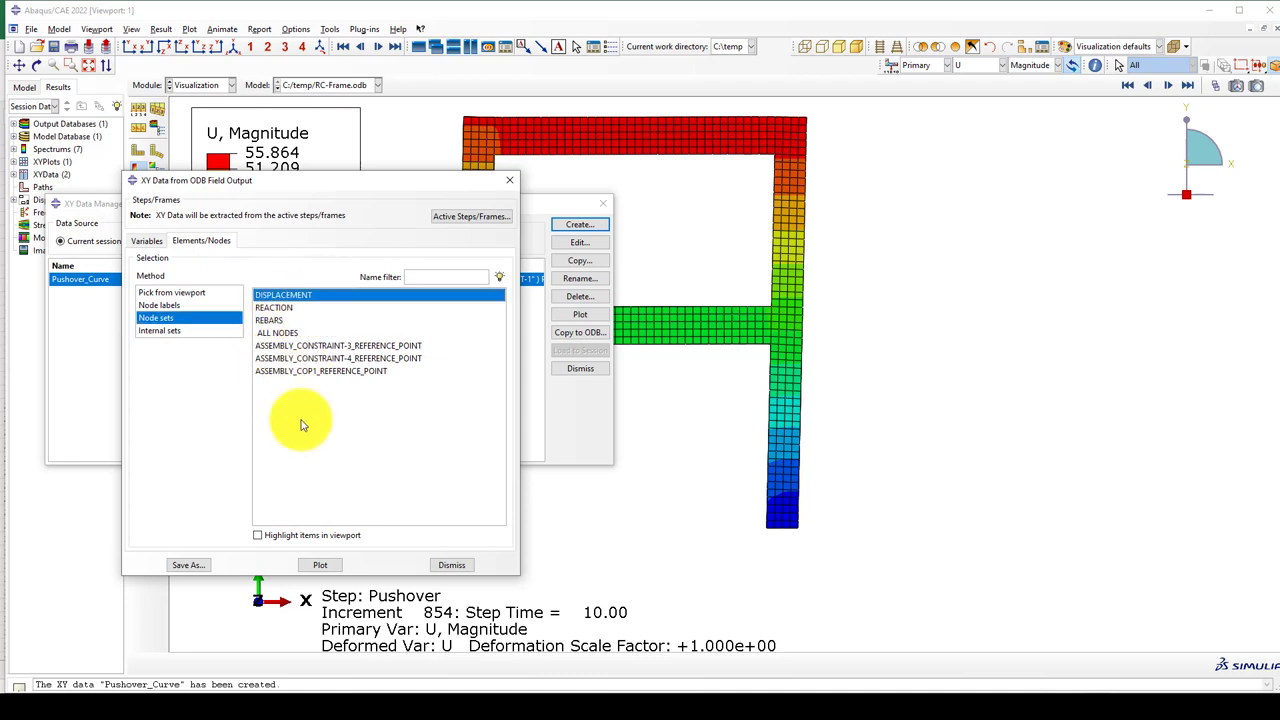
Step: Choose reaction force RF1 and spatial displacement U1 as the field output variables and plot them against time
{"action": "left_click", "coordinate": [147, 241]}
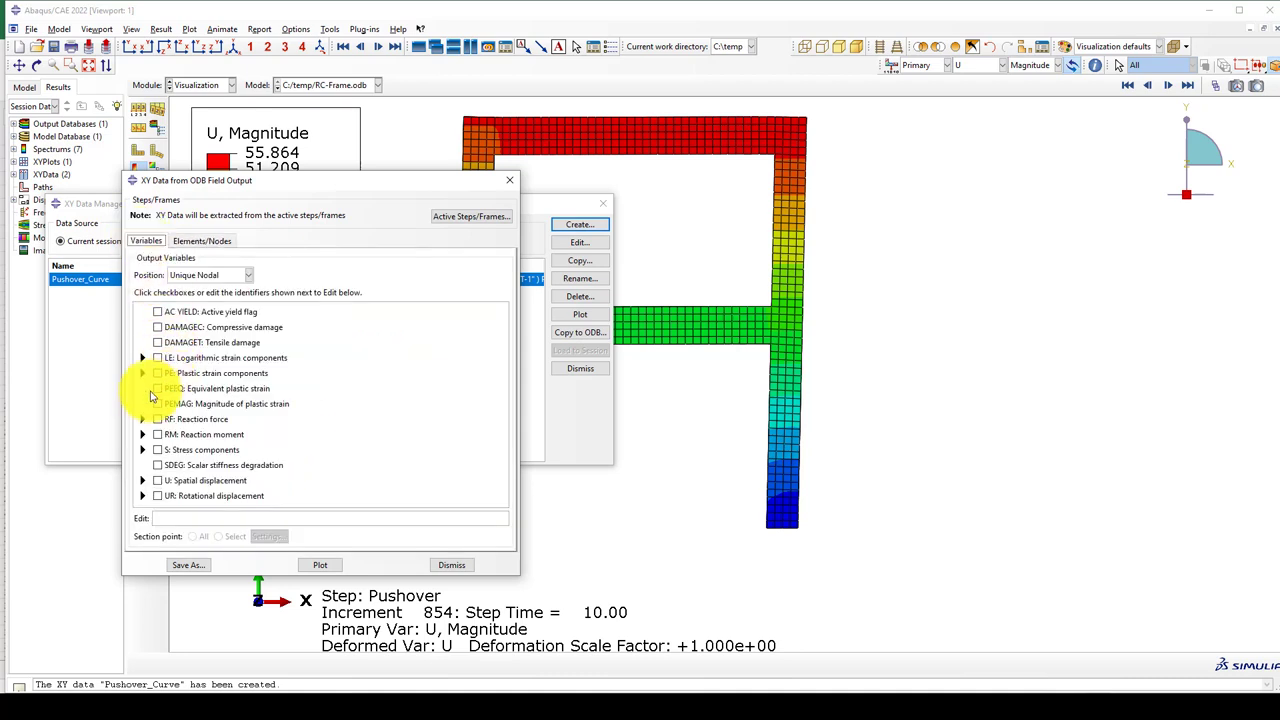
{"action": "left_click", "coordinate": [142, 420]}
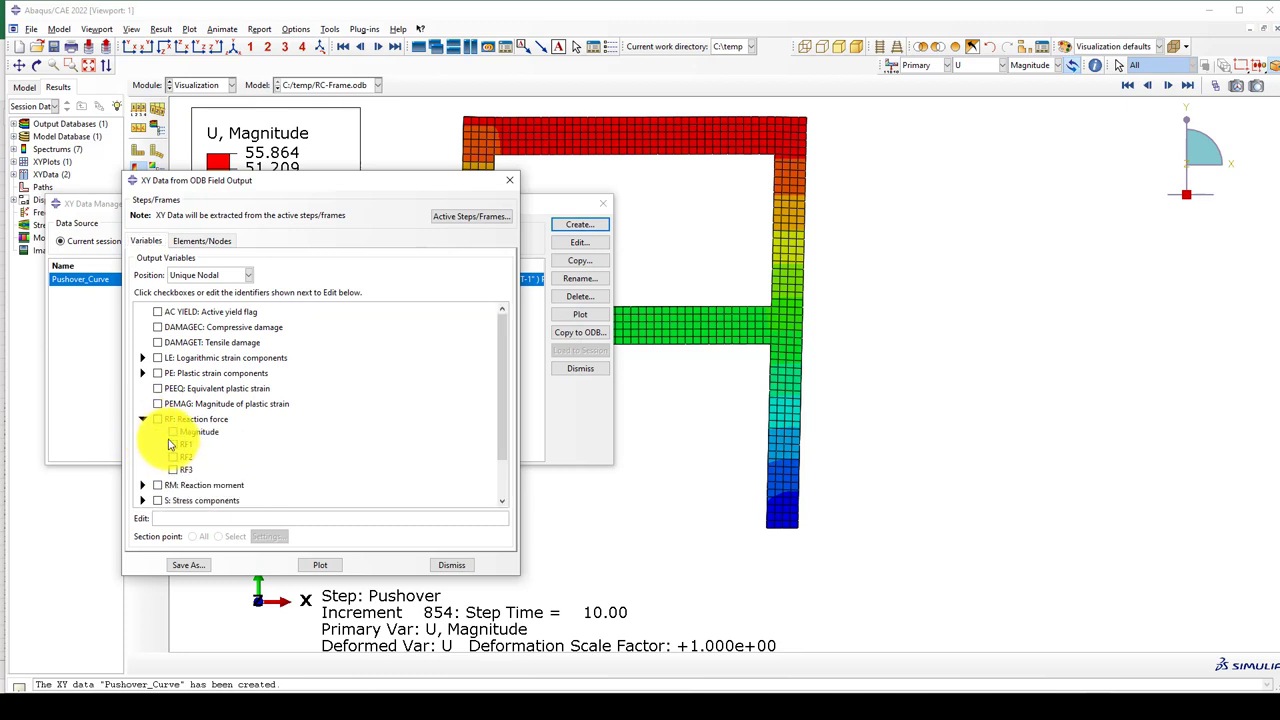
{"action": "left_click", "coordinate": [174, 445]}
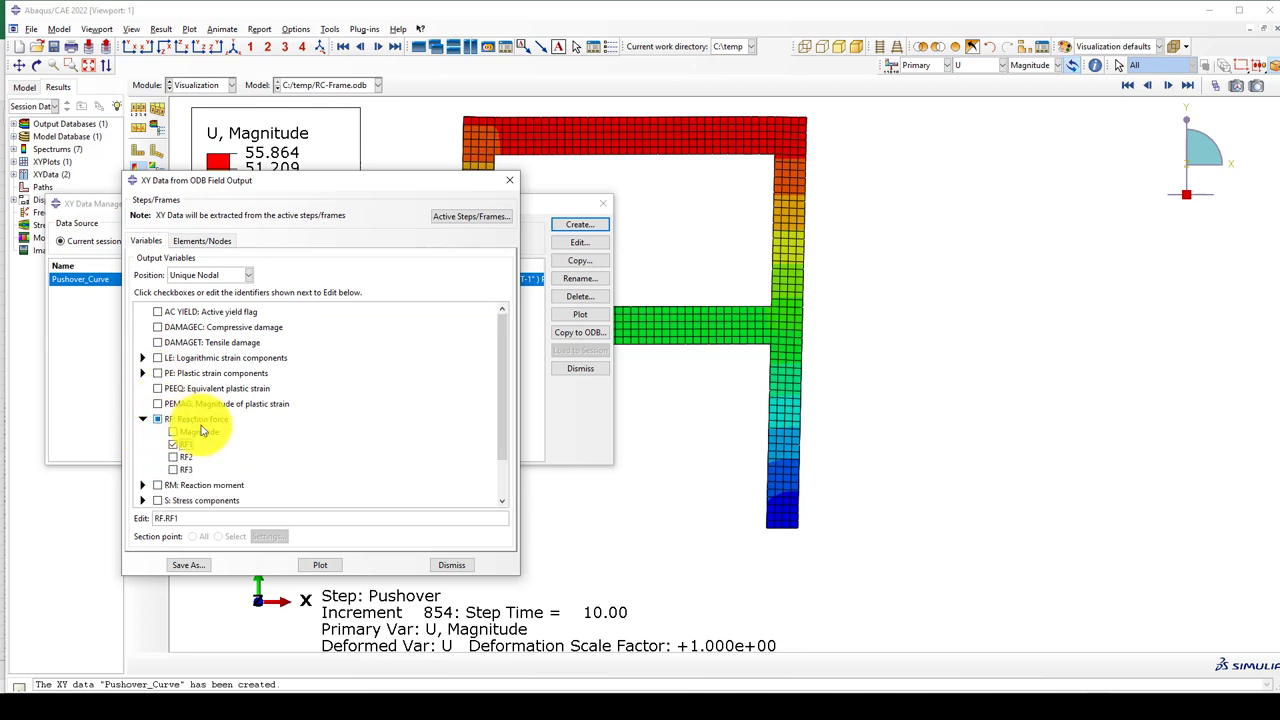
{"action": "scroll", "coordinate": [162, 428], "scroll_direction": "down", "scroll_amount": 2}
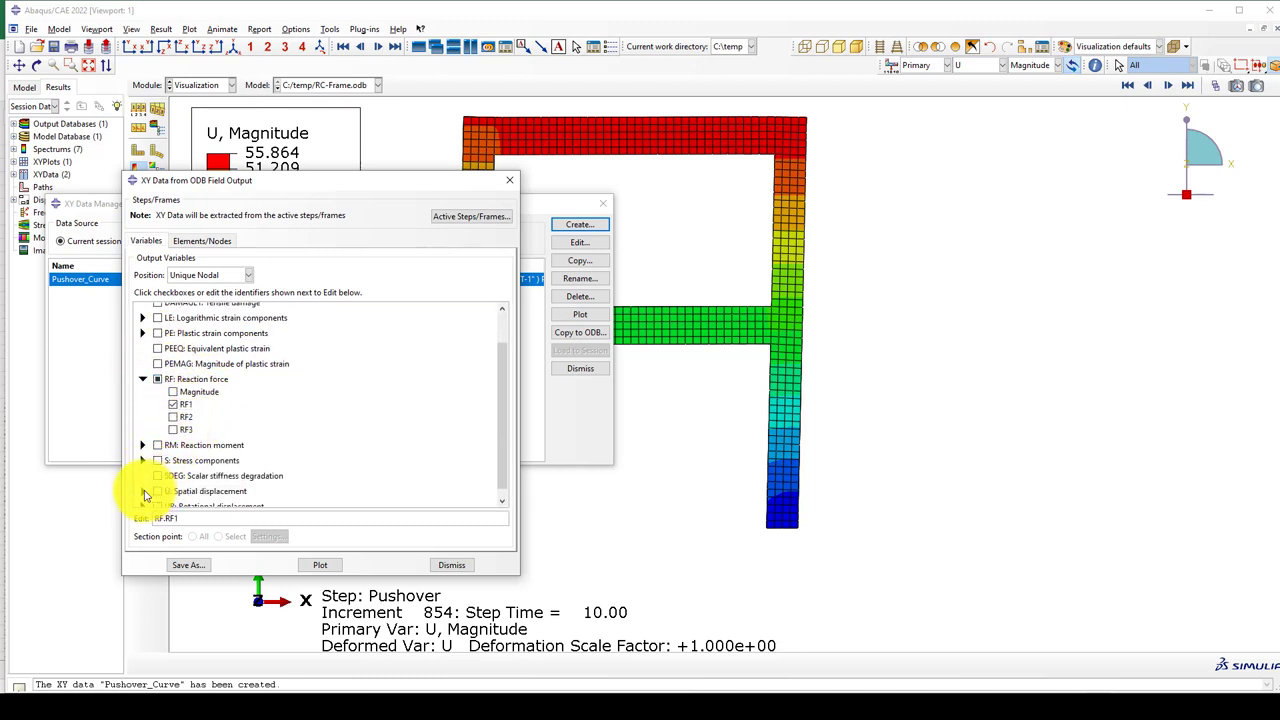
{"action": "left_click", "coordinate": [143, 491]}
{"action": "scroll", "coordinate": [185, 457], "scroll_direction": "down", "scroll_amount": 2}
{"action": "left_click", "coordinate": [176, 460]}
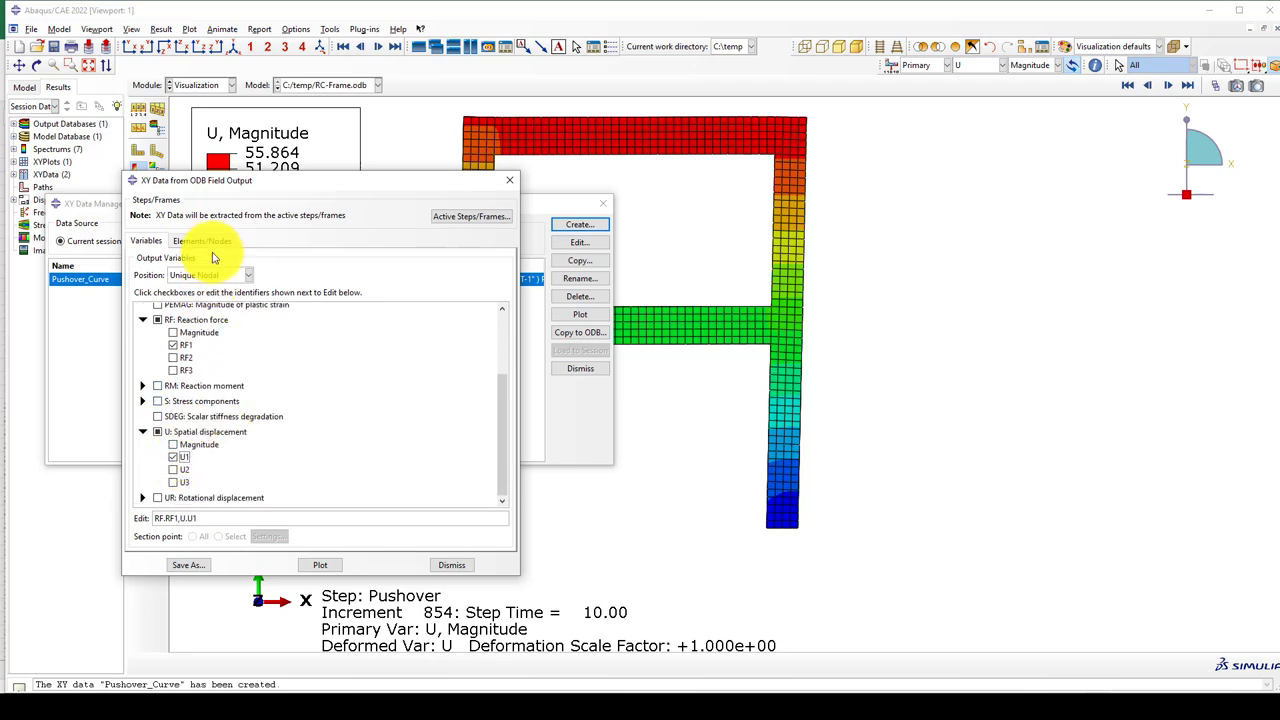
{"action": "left_click", "coordinate": [198, 241]}
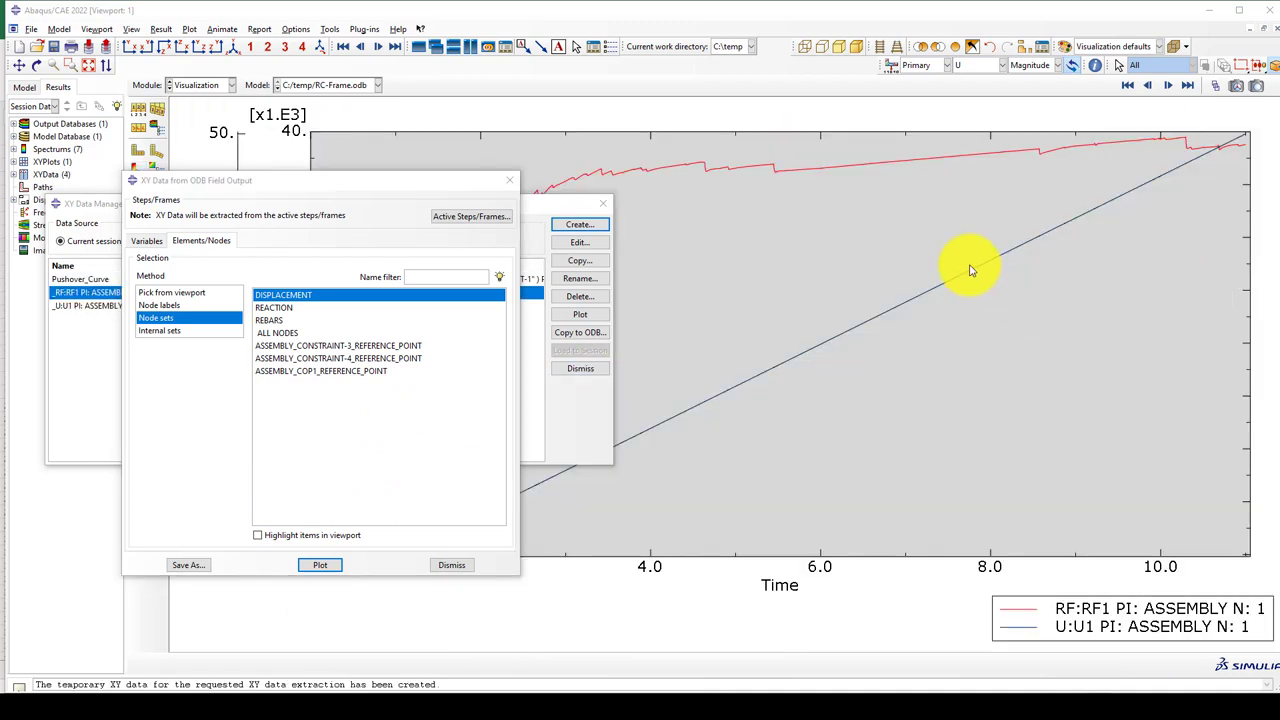
{"action": "left_click_drag", "start_coordinate": [970, 270], "coordinate": [977, 515]}
{"action": "left_click", "coordinate": [509, 179]}
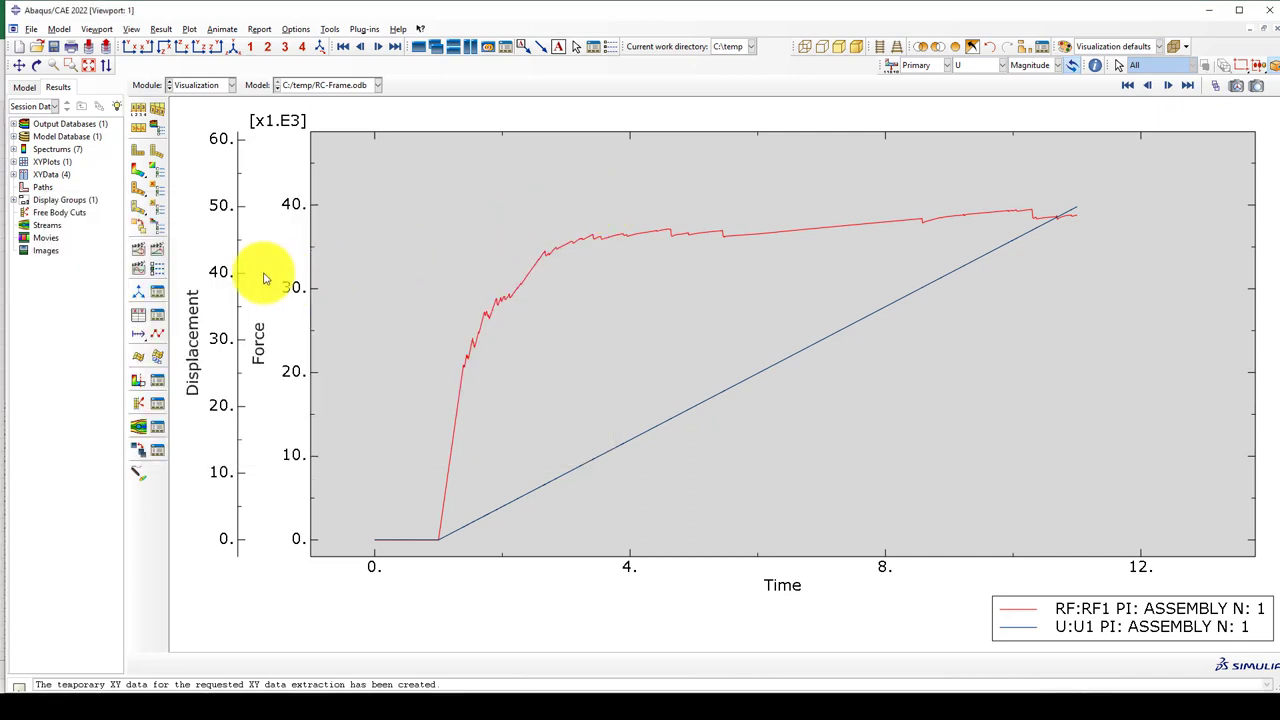
Step: Delete the old Pushover_Curve built on U2 from the session's XY data
{"action": "left_click", "coordinate": [150, 320]}
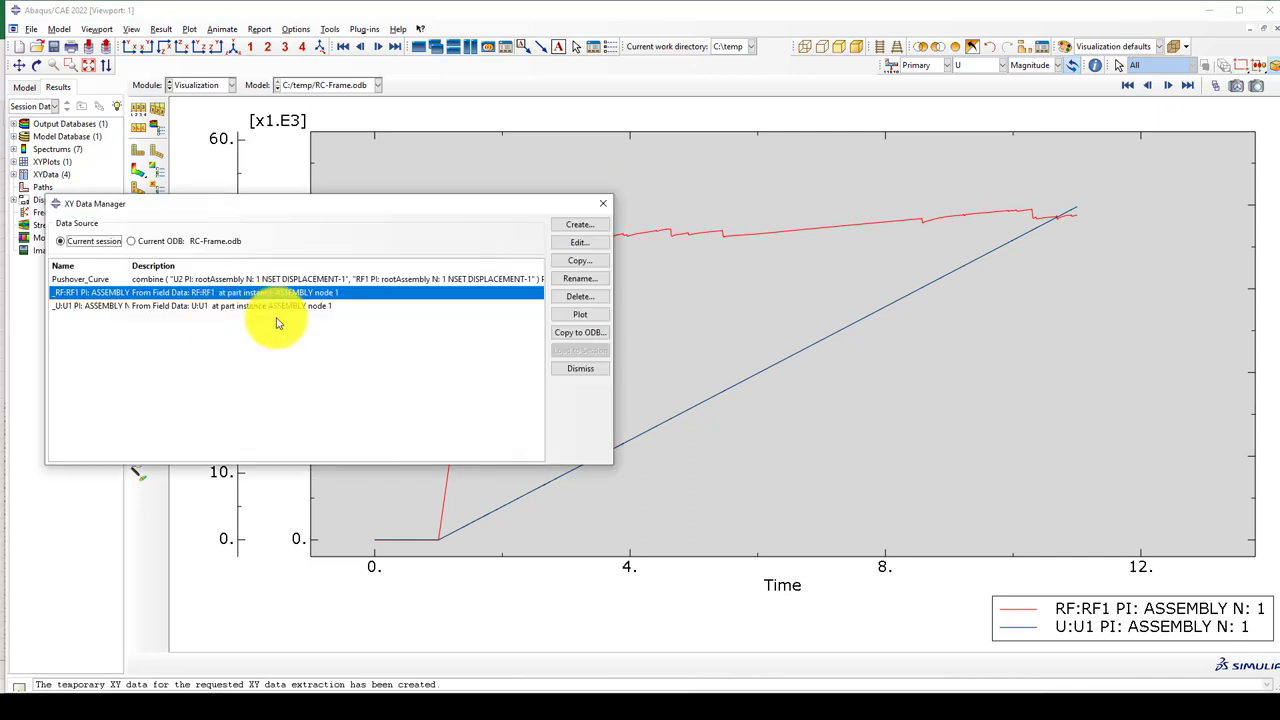
{"action": "left_click", "coordinate": [89, 306]}
{"action": "left_click", "coordinate": [97, 294]}
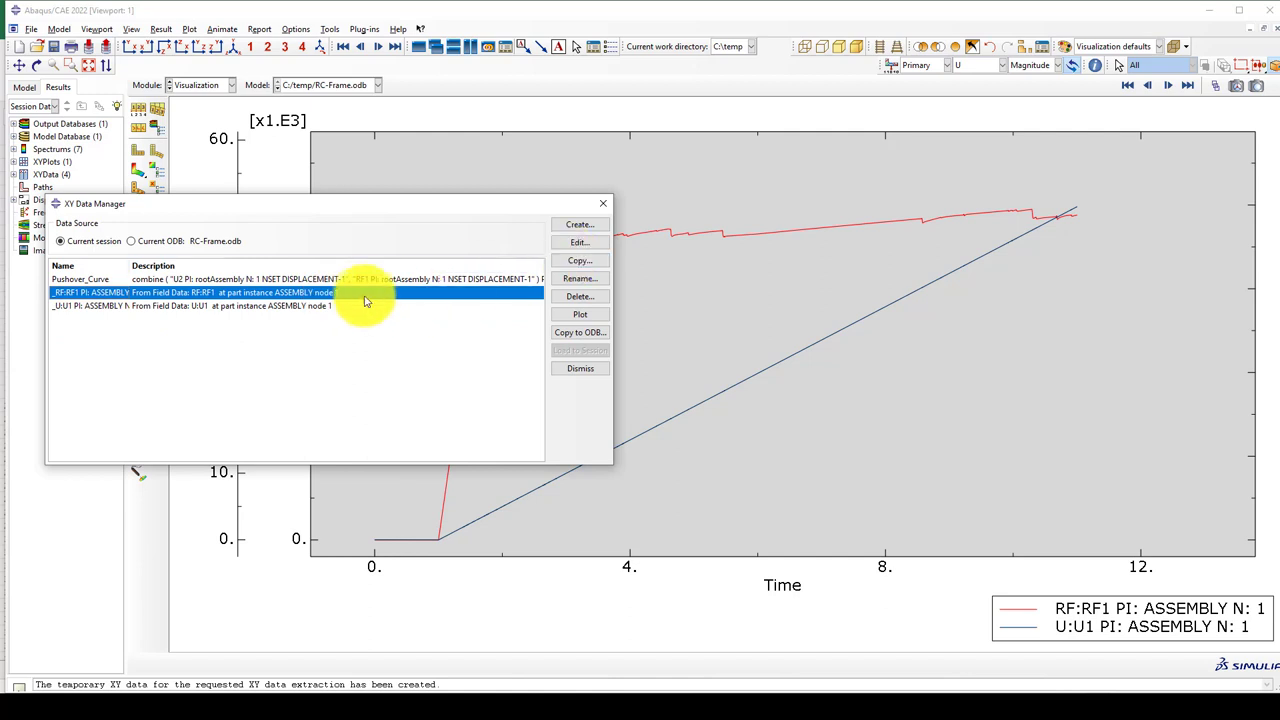
{"action": "left_click", "coordinate": [245, 280]}
{"action": "left_click", "coordinate": [580, 296]}
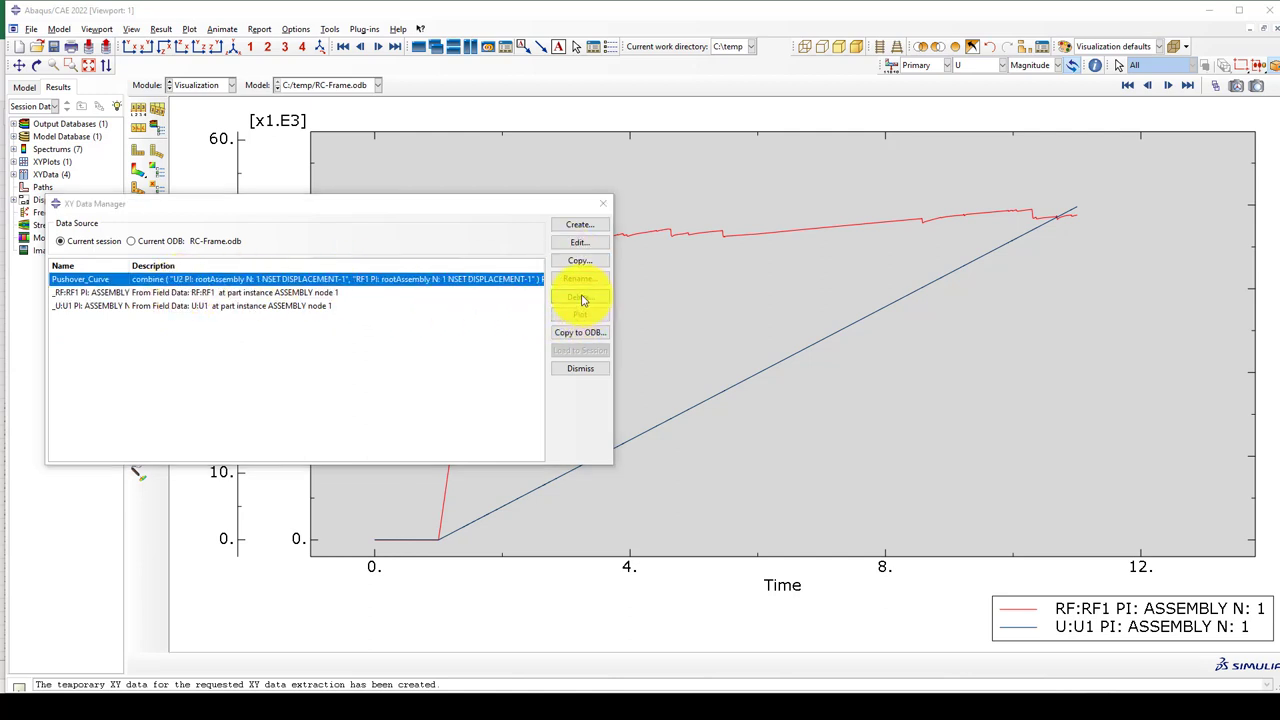
{"action": "left_click", "coordinate": [586, 363]}
Step: Operate on XY data to build a combine expression with displacement U1 first and reaction force RF1 second
{"action": "left_click", "coordinate": [580, 225]}
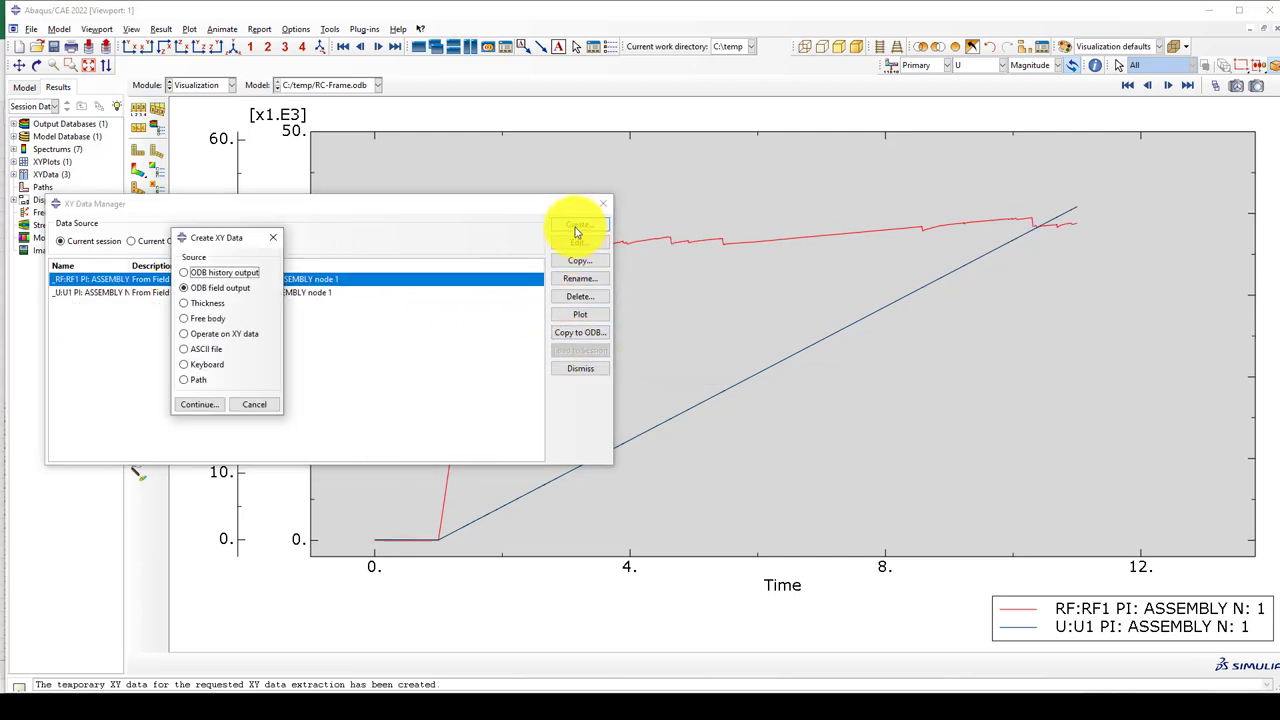
{"action": "left_click", "coordinate": [186, 287]}
{"action": "left_click", "coordinate": [196, 405]}
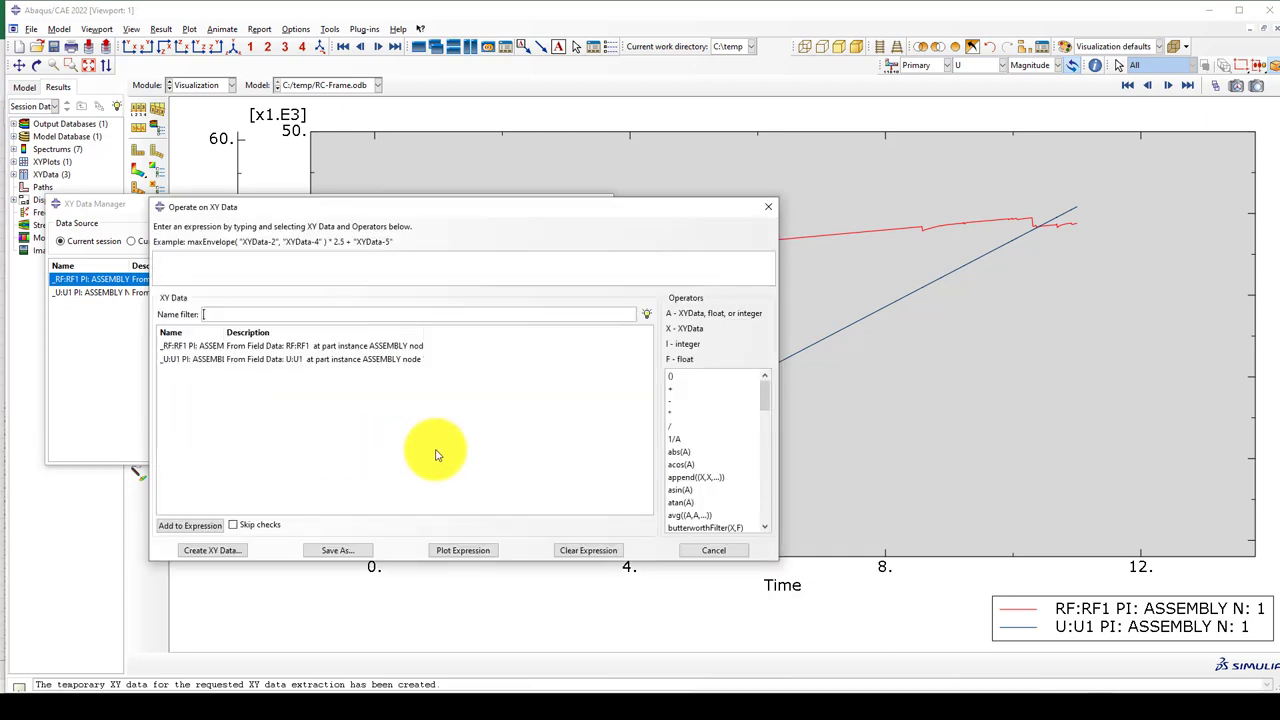
{"action": "scroll", "coordinate": [695, 458], "scroll_direction": "down", "scroll_amount": 1}
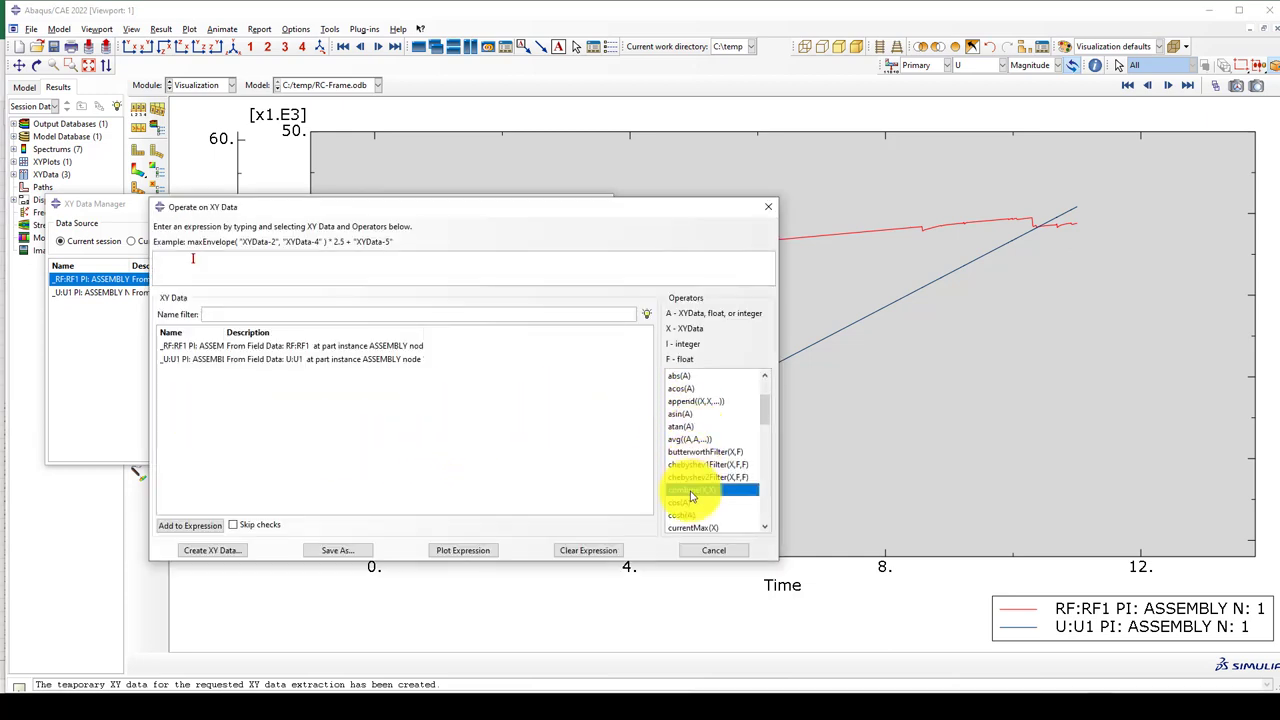
{"action": "left_click", "coordinate": [690, 490]}
{"action": "double_click", "coordinate": [300, 345]}
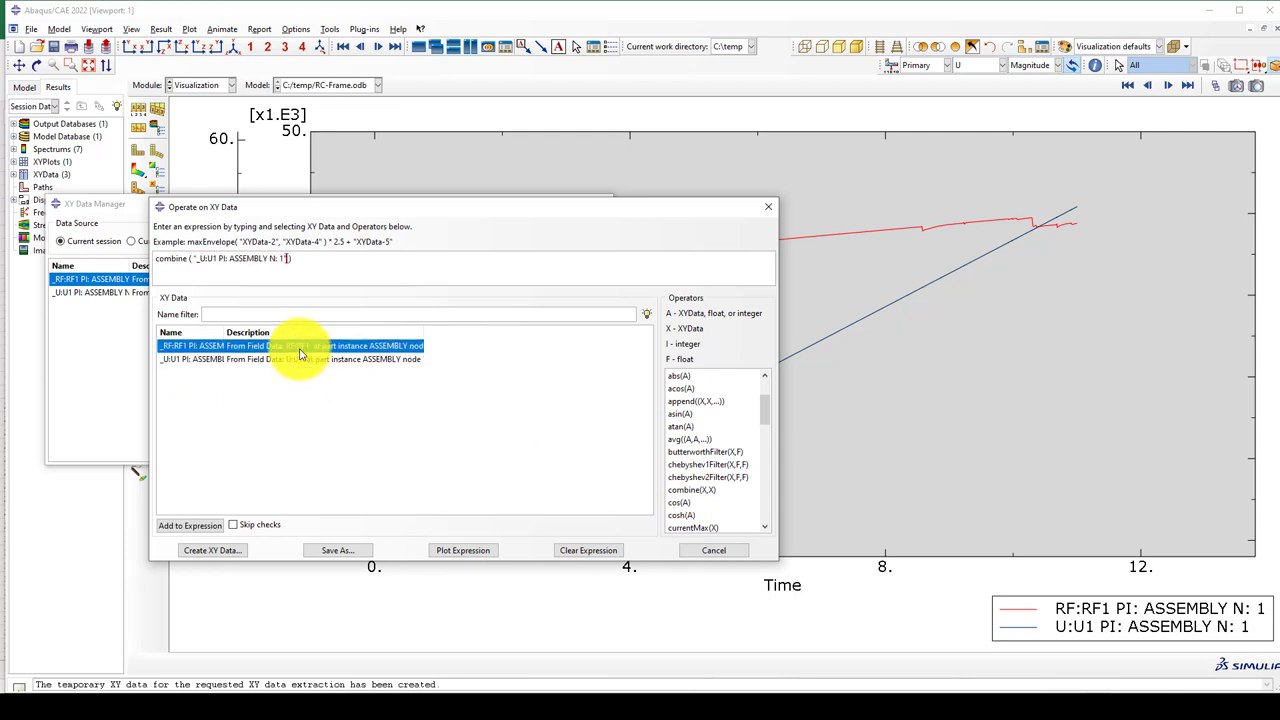
Step: Save the combined force-displacement data as Pushover, plot it and close the XY data manager
{"action": "left_click", "coordinate": [340, 550]}
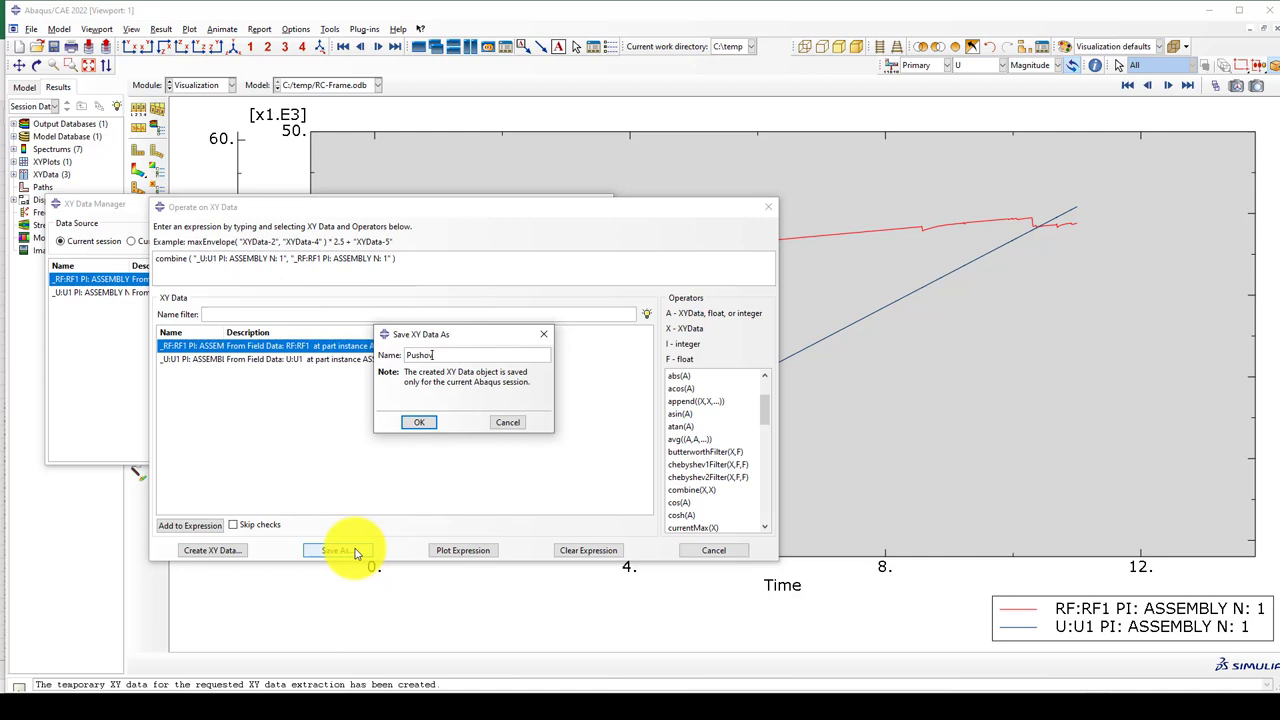
{"action": "type", "text": "Pushover"}
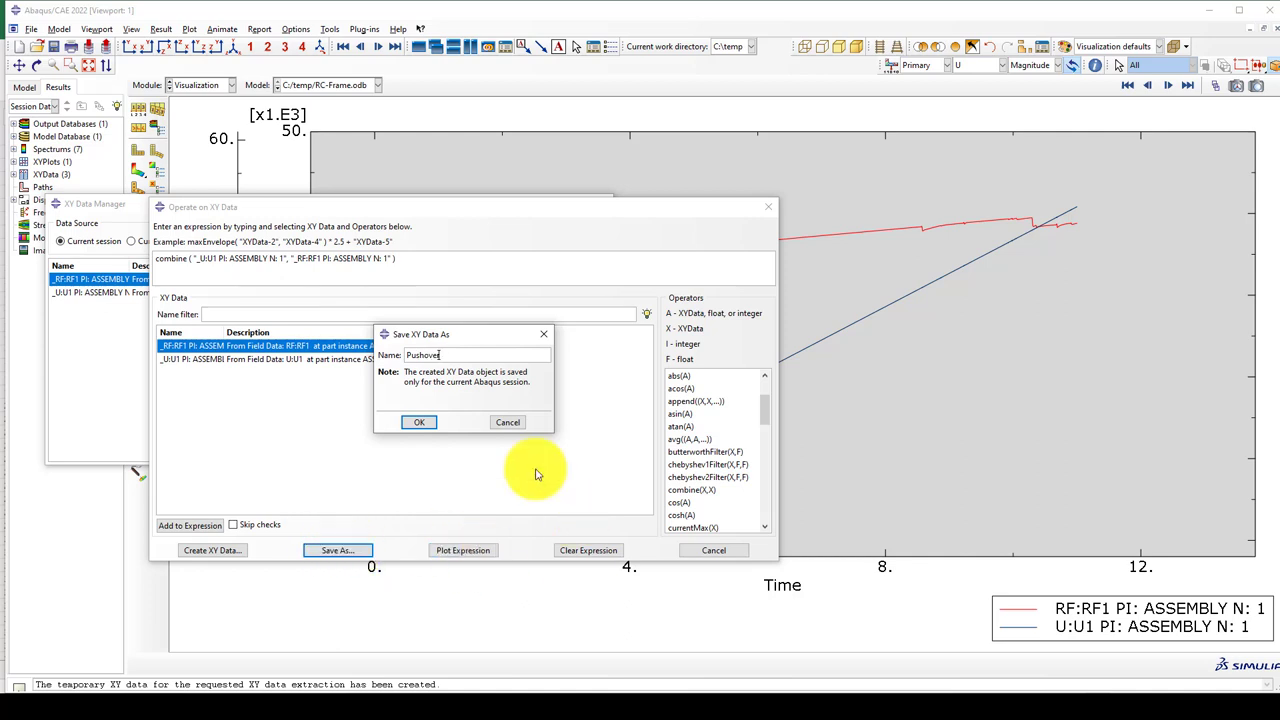
{"action": "left_click", "coordinate": [419, 422]}
{"action": "left_click", "coordinate": [700, 552]}
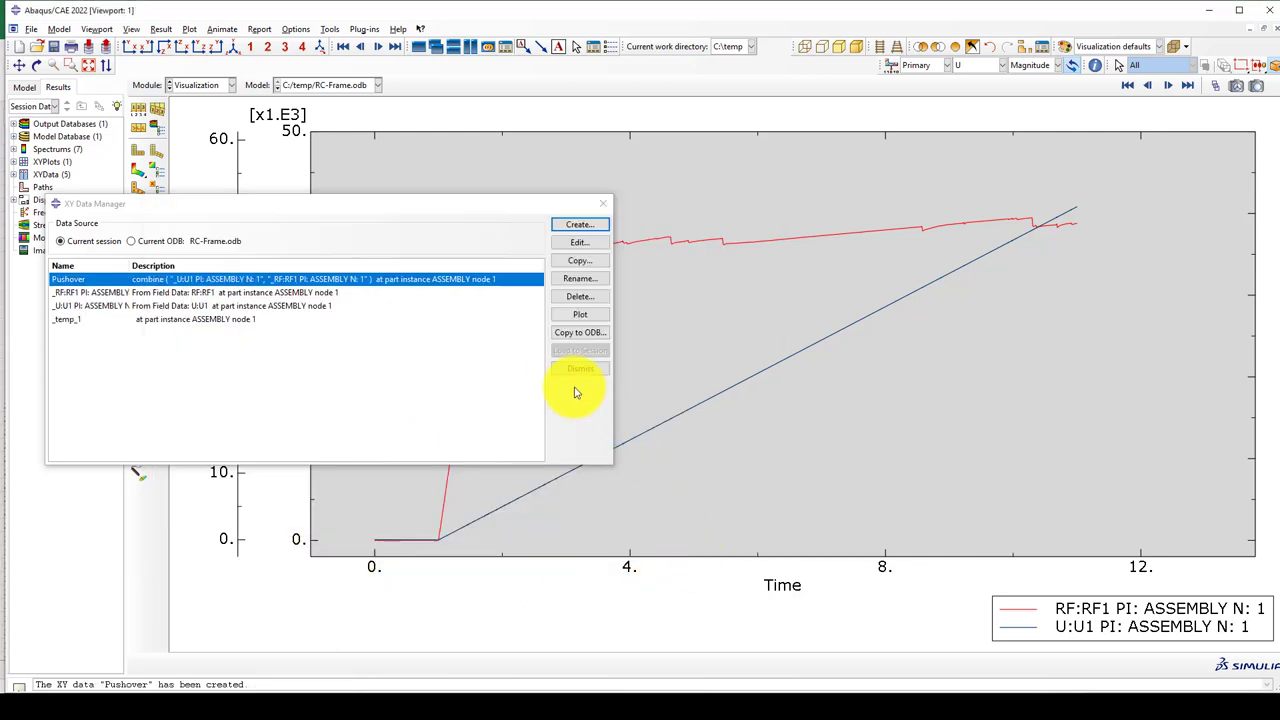
{"action": "left_click", "coordinate": [574, 313]}
{"action": "left_click", "coordinate": [603, 203]}
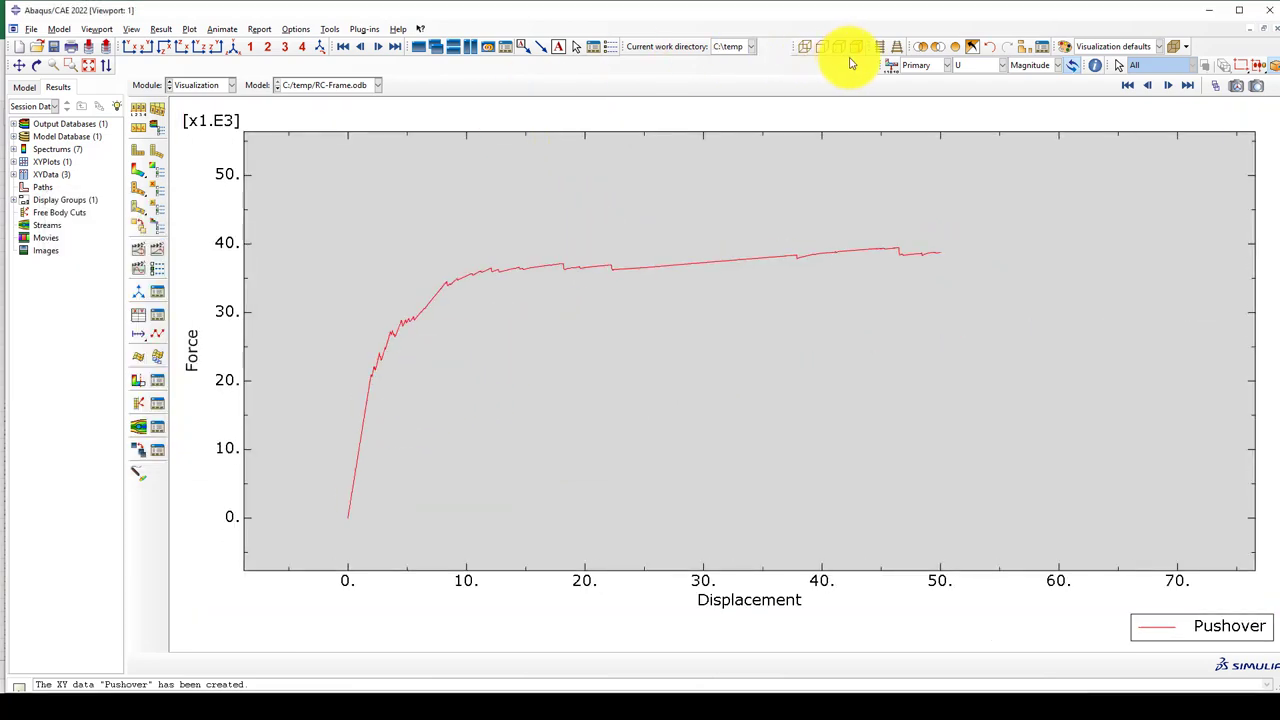
Step: Display the stress S Mises contours on the deformed frame and remove the FRAME-1 part instance from the display
{"action": "left_click", "coordinate": [88, 66]}
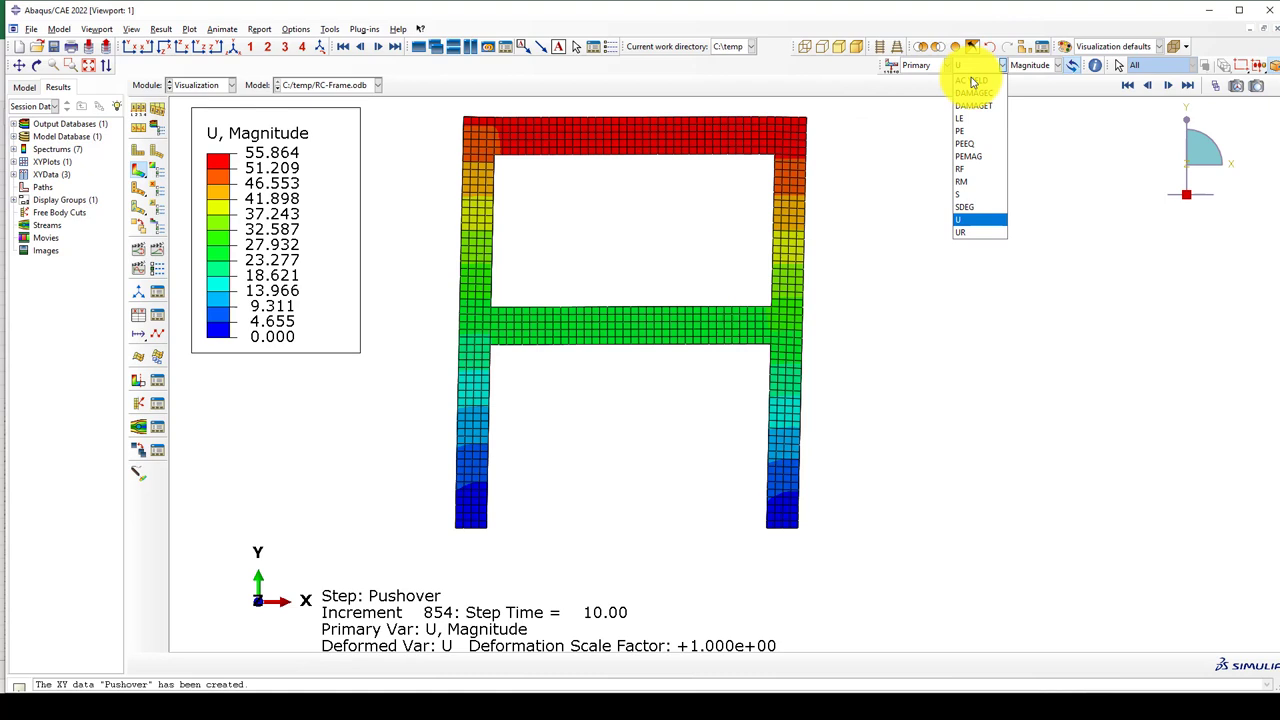
{"action": "left_click", "coordinate": [962, 194]}
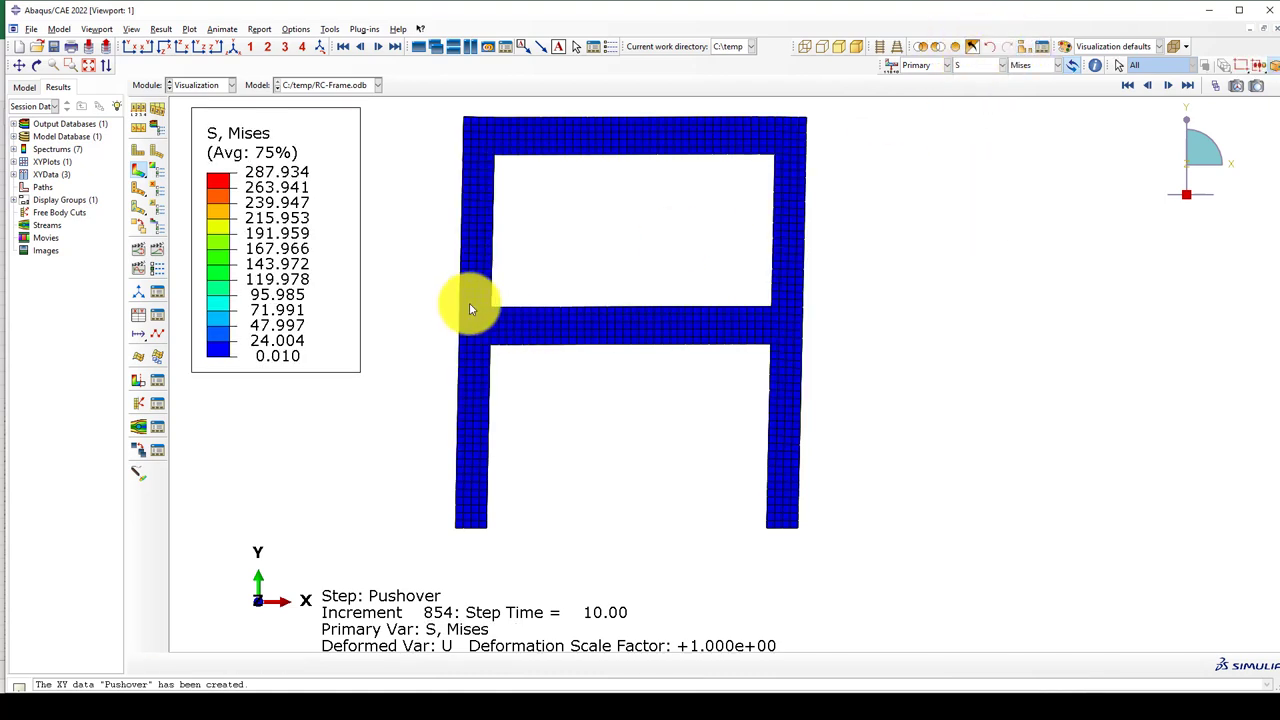
{"action": "left_click", "coordinate": [1032, 47]}
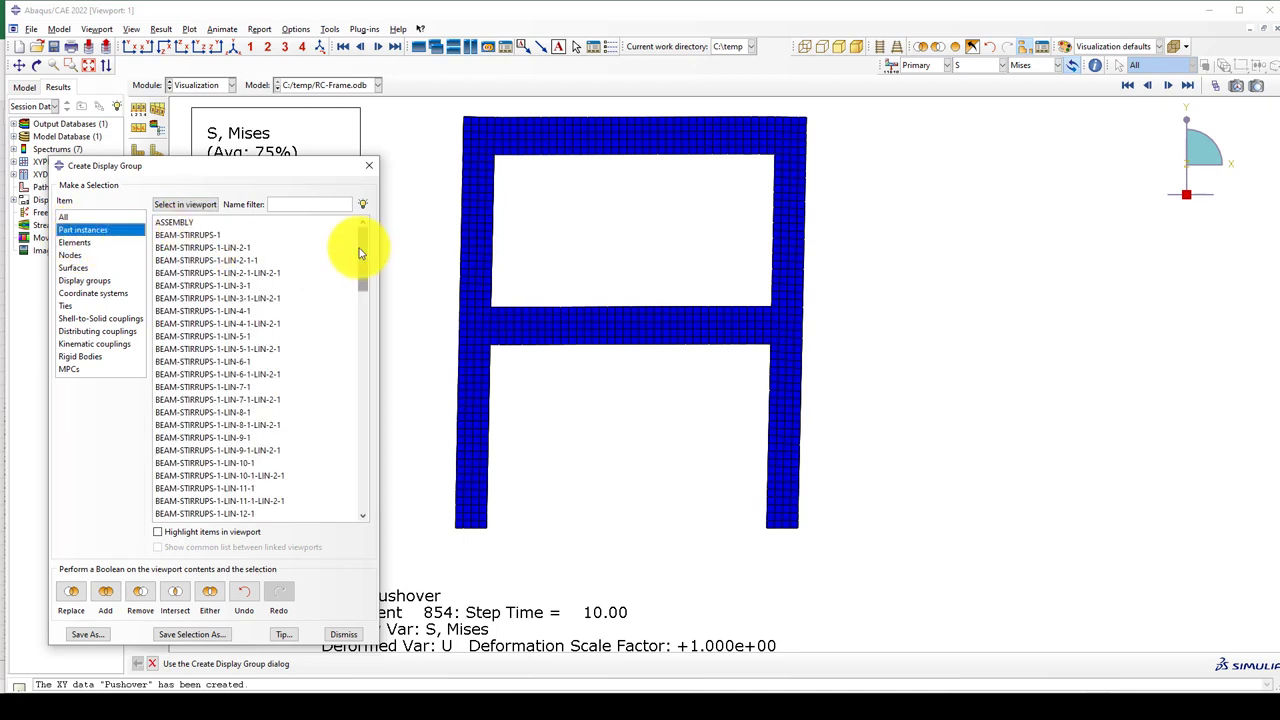
{"action": "left_click_drag", "start_coordinate": [363, 251], "coordinate": [331, 477]}
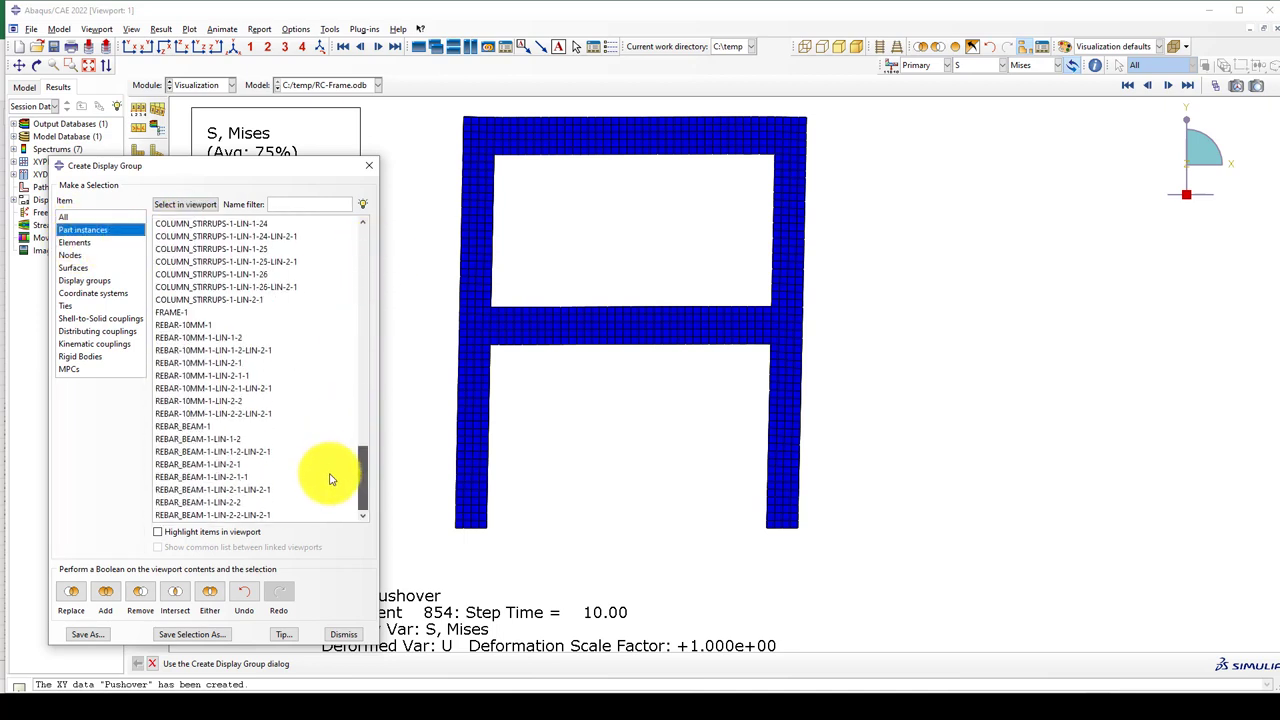
{"action": "left_click", "coordinate": [175, 312]}
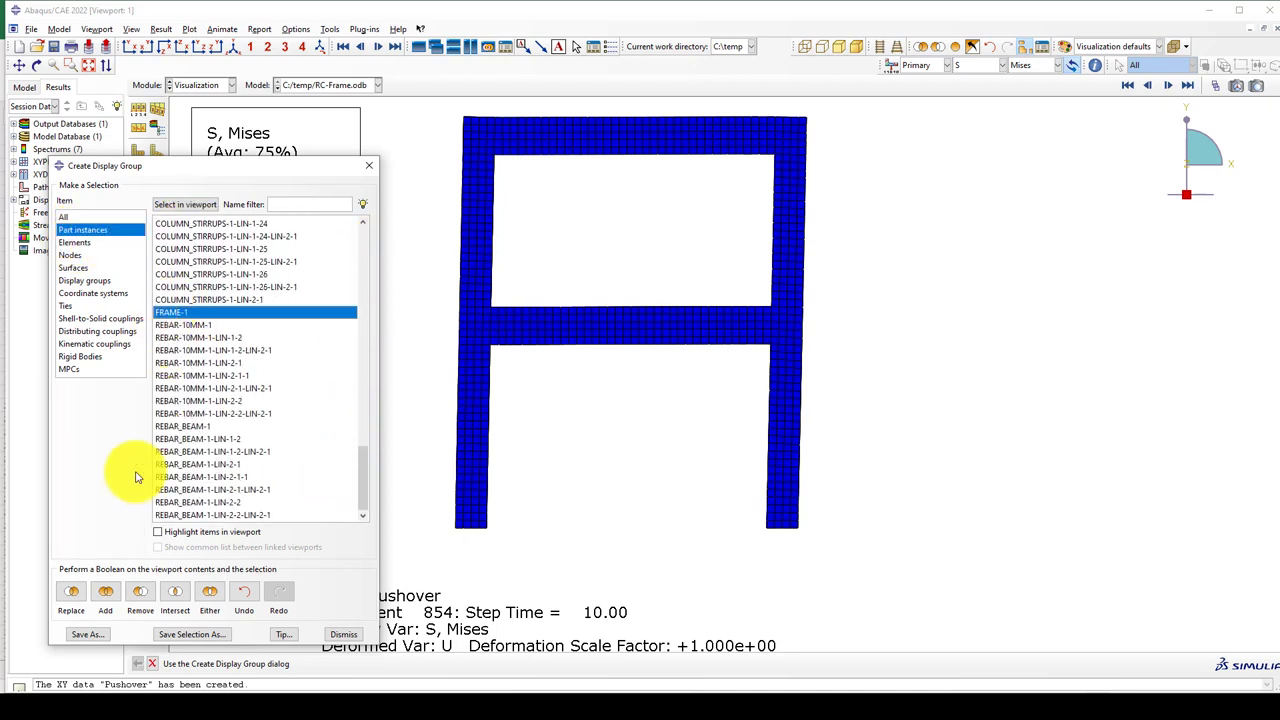
{"action": "left_click", "coordinate": [146, 597]}
{"action": "left_click", "coordinate": [369, 165]}
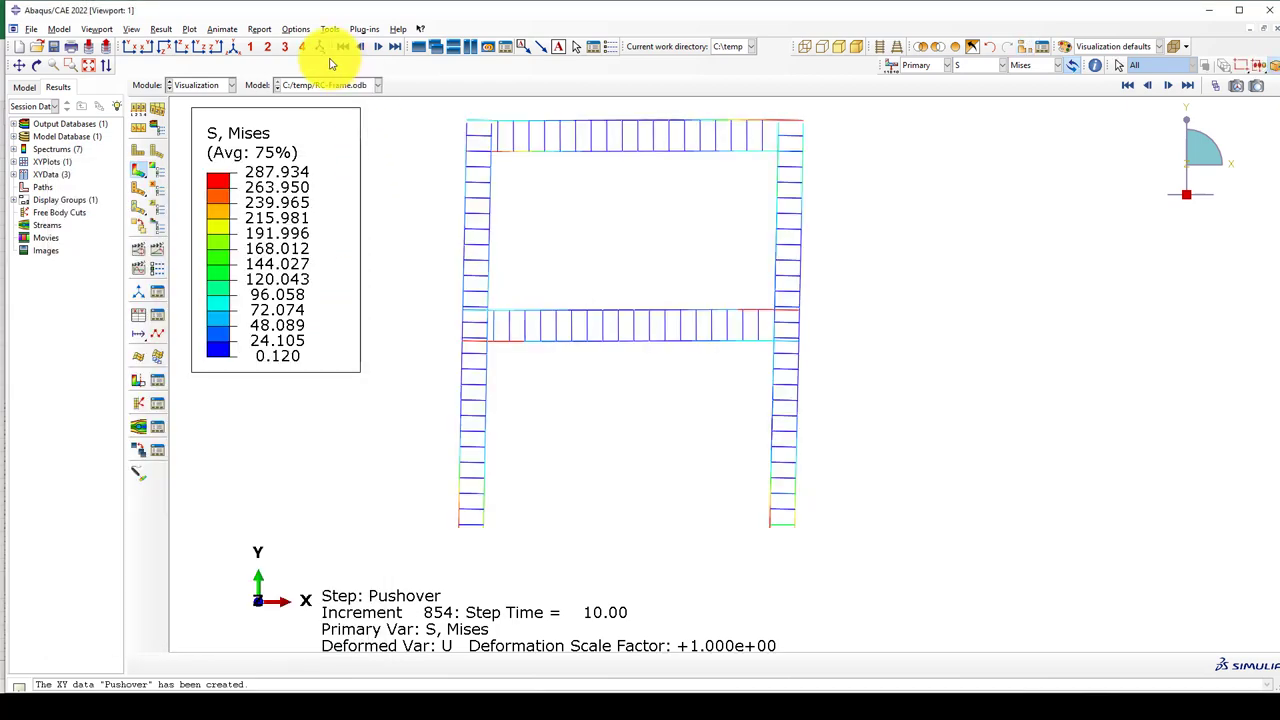
Step: Examine the Mises stress in the reinforcement cage in isometric view, checking the beam-column joints and column bases
{"action": "left_click", "coordinate": [233, 50]}
{"action": "left_click_drag", "start_coordinate": [706, 423], "coordinate": [812, 243], "text": "ctrl+alt"}
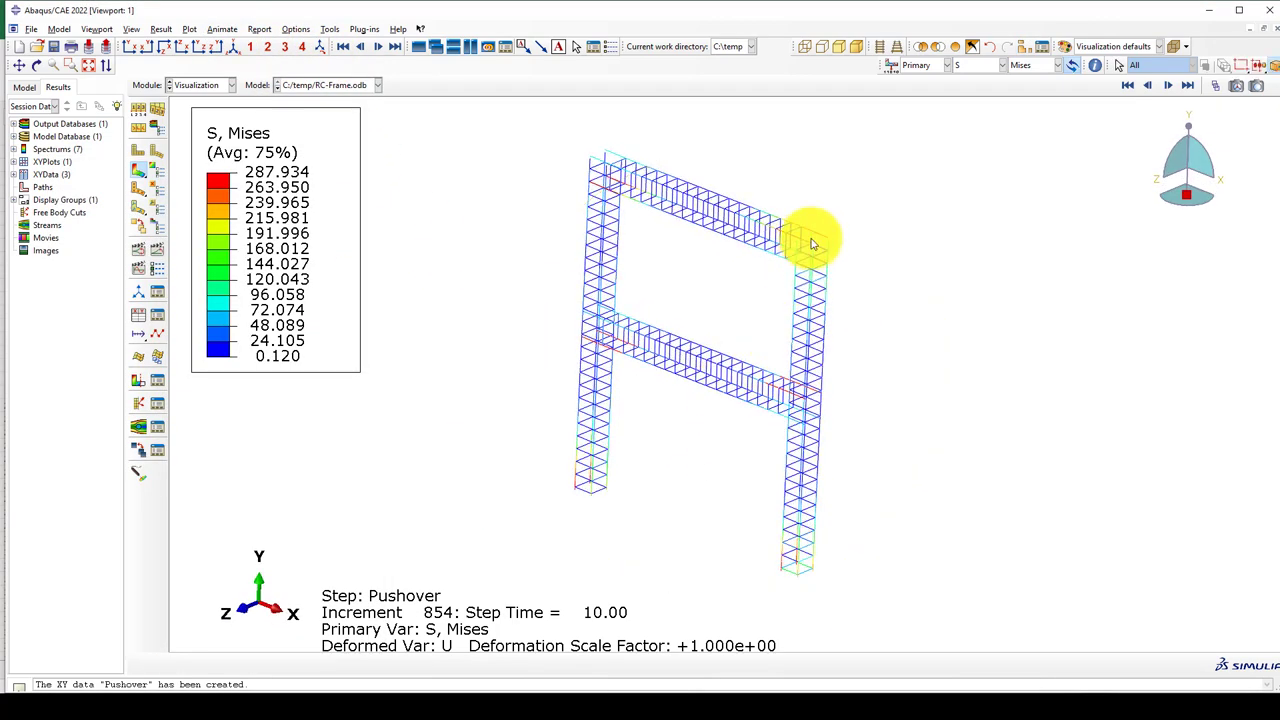
{"action": "scroll", "coordinate": [790, 248], "scroll_direction": "up", "scroll_amount": 3}
{"action": "scroll", "coordinate": [520, 190], "scroll_direction": "up", "scroll_amount": 2}
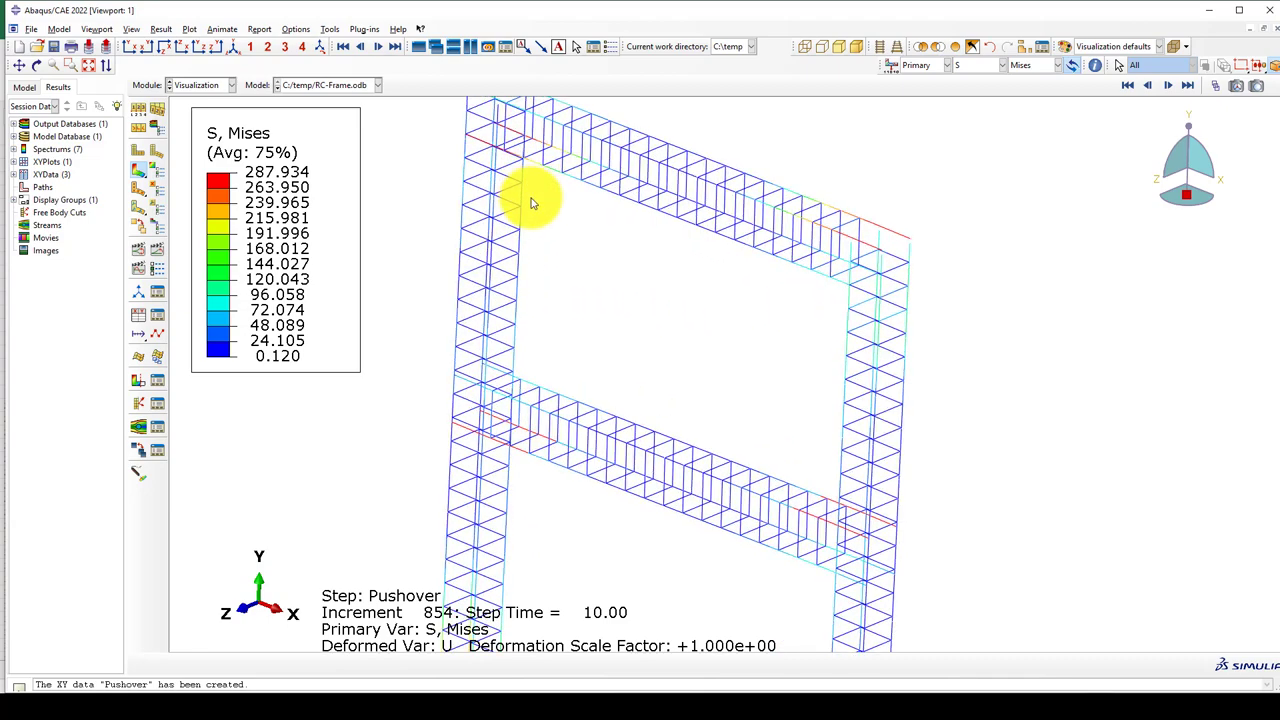
{"action": "scroll", "coordinate": [543, 260], "scroll_direction": "up", "scroll_amount": 1}
{"action": "left_click_drag", "start_coordinate": [671, 503], "coordinate": [490, 435], "text": "ctrl+alt"}
{"action": "scroll", "coordinate": [490, 435], "scroll_direction": "up", "scroll_amount": 1}
{"action": "scroll", "coordinate": [500, 425], "scroll_direction": "down", "scroll_amount": 2}
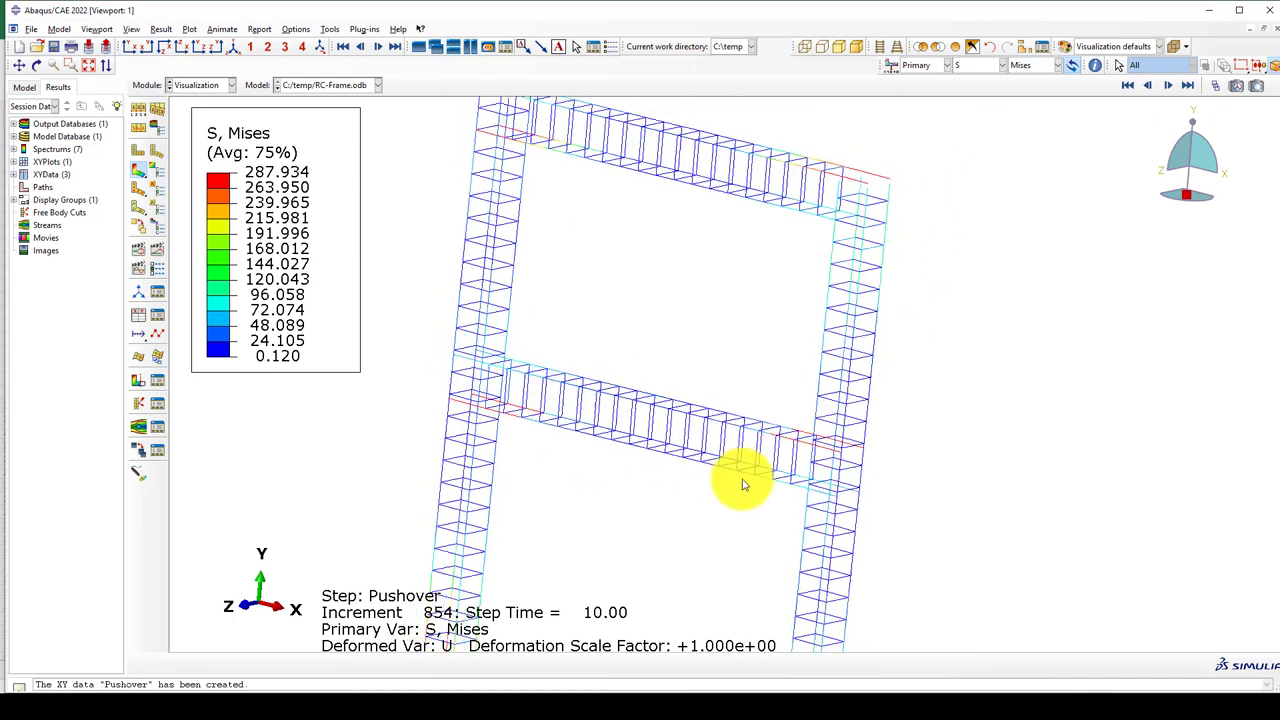
{"action": "scroll", "coordinate": [620, 252], "scroll_direction": "down", "scroll_amount": 1}
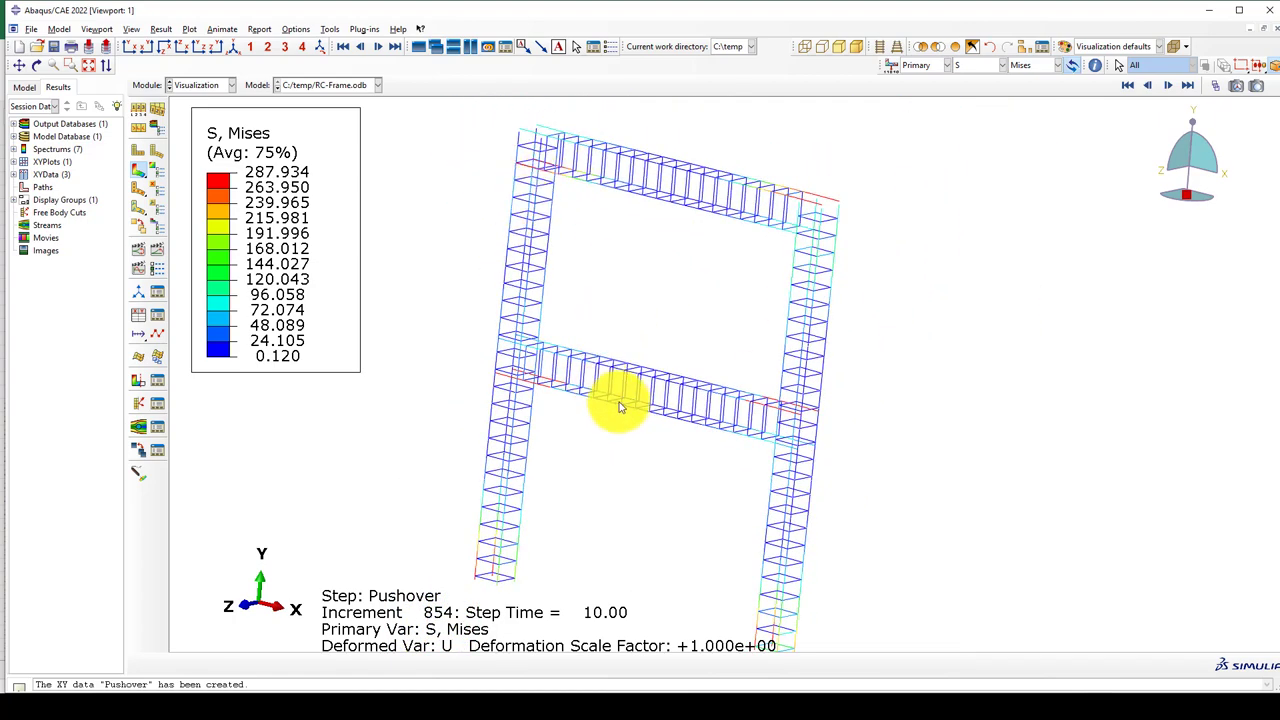
{"action": "scroll", "coordinate": [614, 403], "scroll_direction": "up", "scroll_amount": 1}
{"action": "scroll", "coordinate": [623, 363], "scroll_direction": "down", "scroll_amount": 2}
{"action": "scroll", "coordinate": [578, 497], "scroll_direction": "up", "scroll_amount": 1}
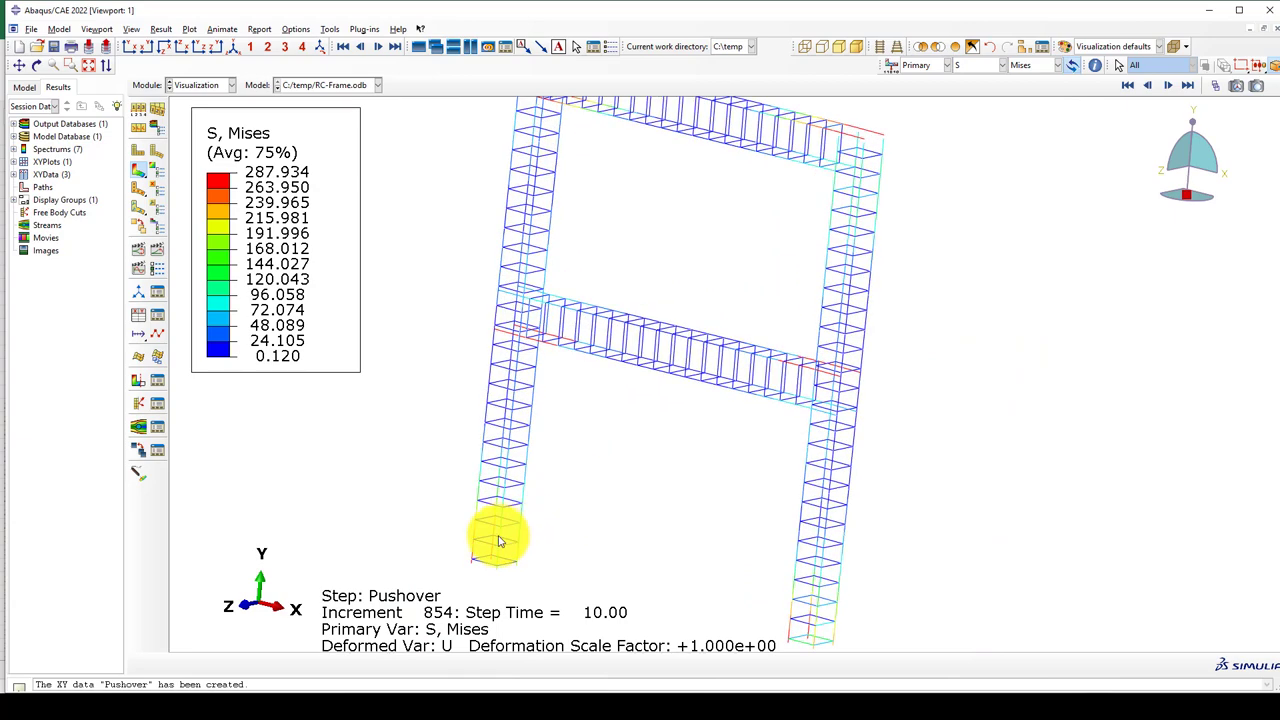
{"action": "scroll", "coordinate": [509, 537], "scroll_direction": "down", "scroll_amount": 2}
{"action": "scroll", "coordinate": [660, 440], "scroll_direction": "down", "scroll_amount": 1}
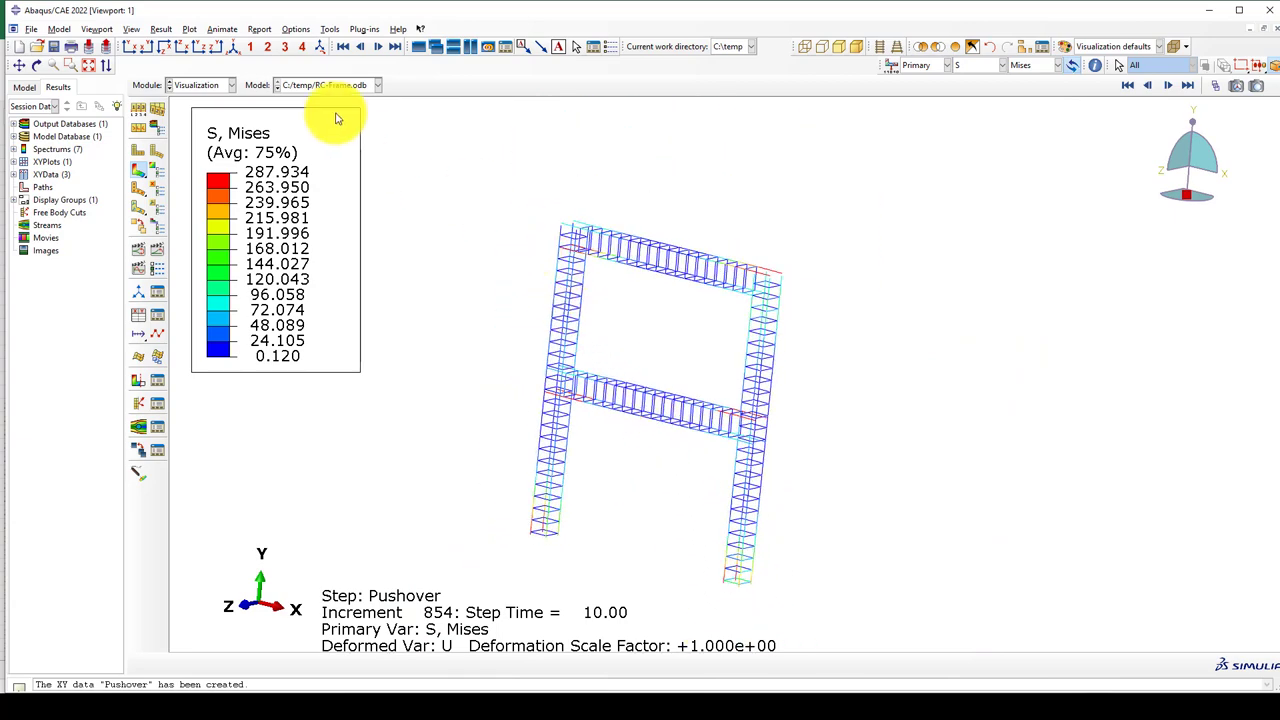
{"action": "left_click", "coordinate": [233, 50]}
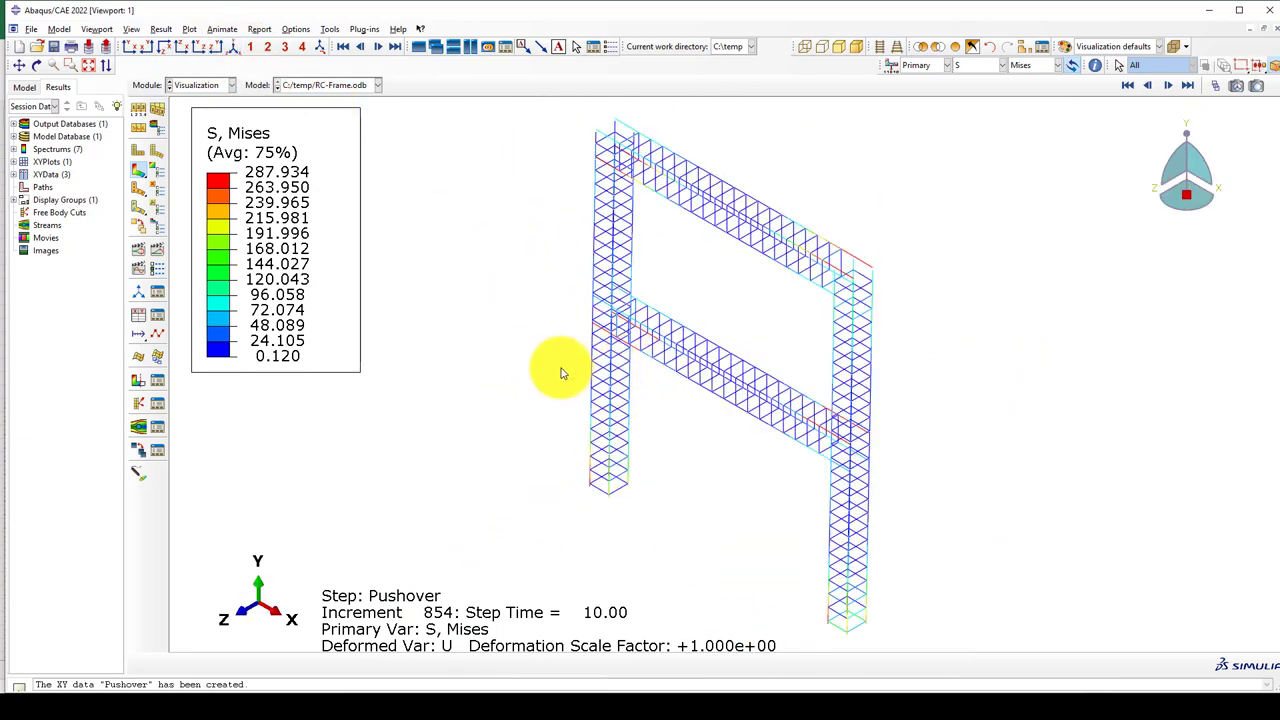